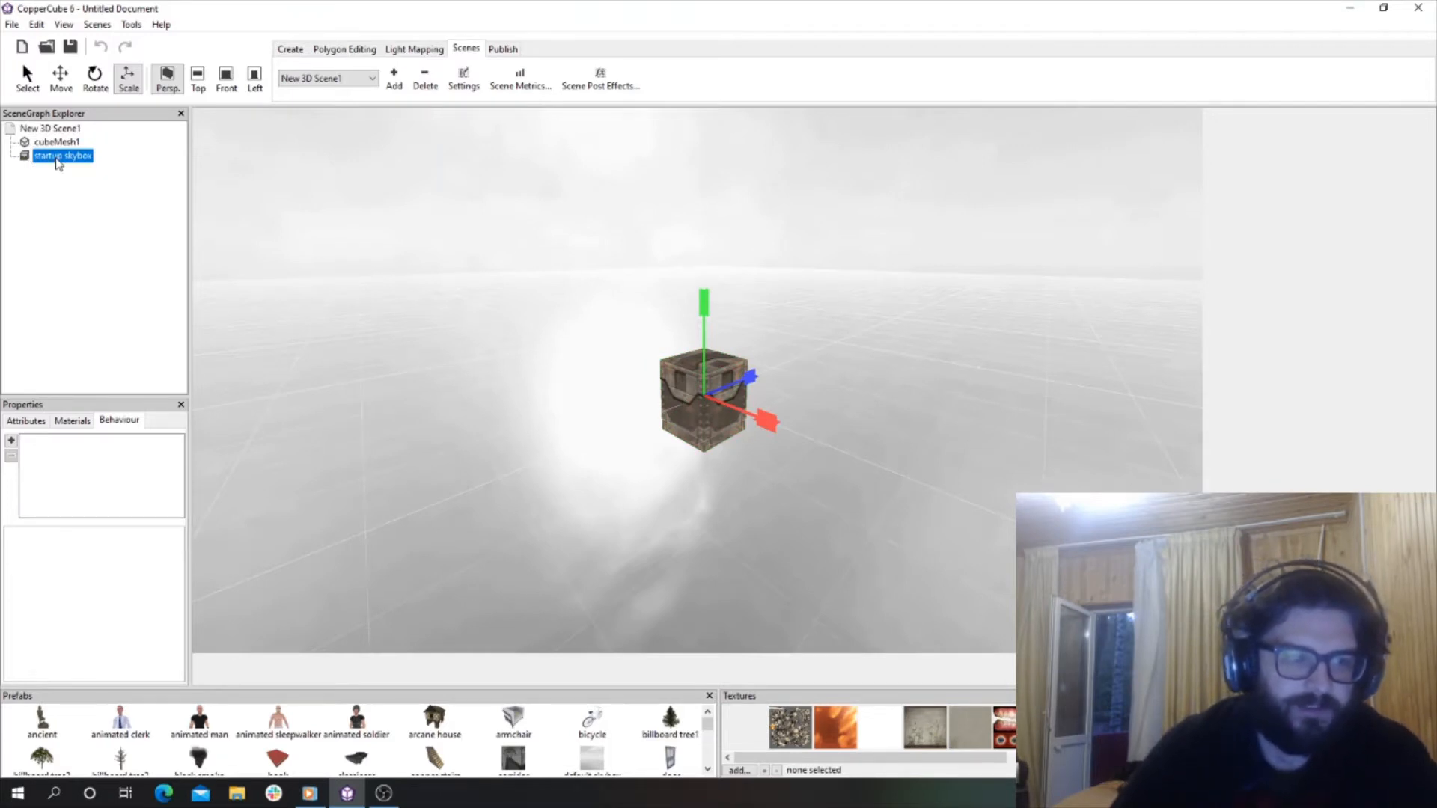
Show the materials of the startup skybox and enlarge the prefab and texture area.
{"action": "right_click", "coordinate": [57, 159]}
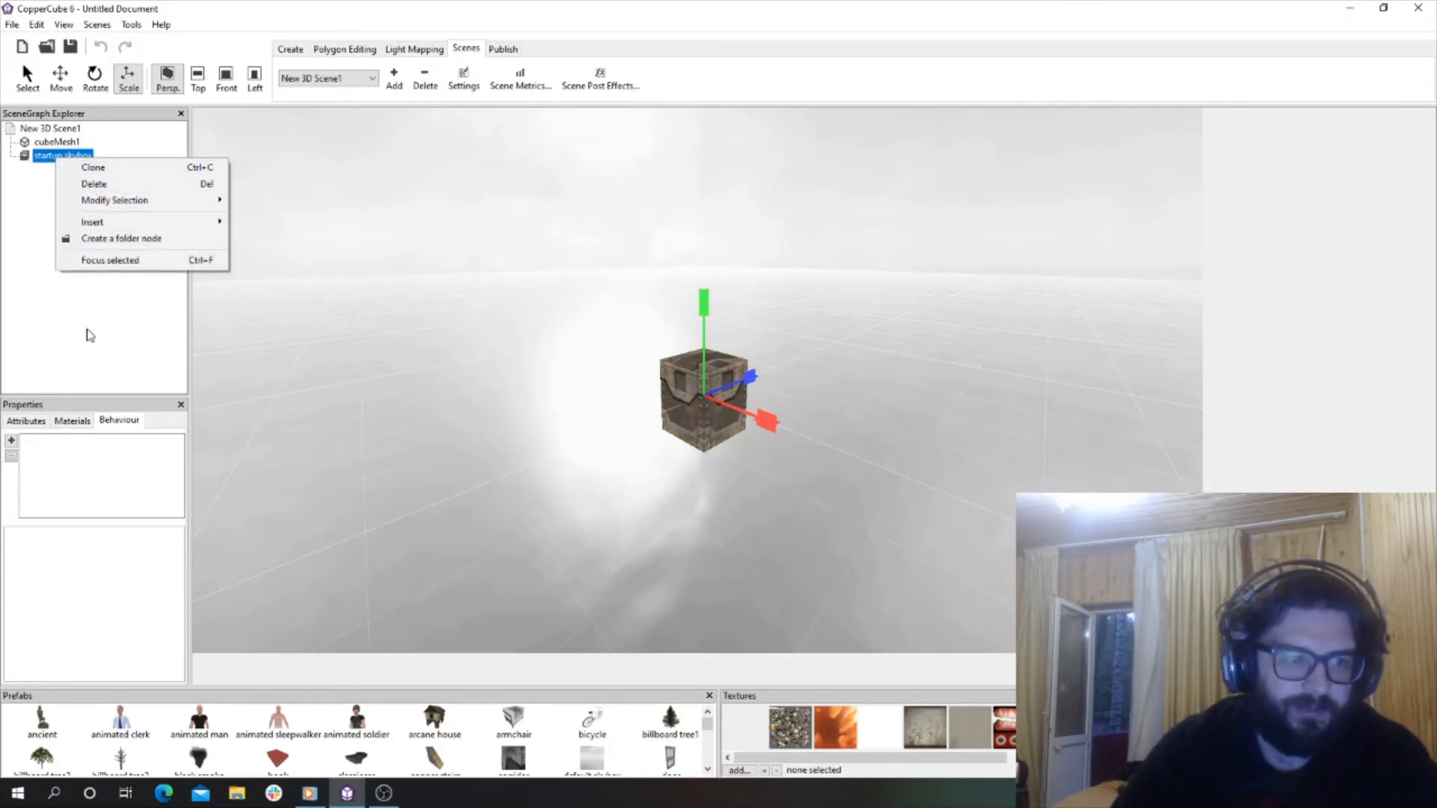
{"action": "left_click", "coordinate": [42, 424]}
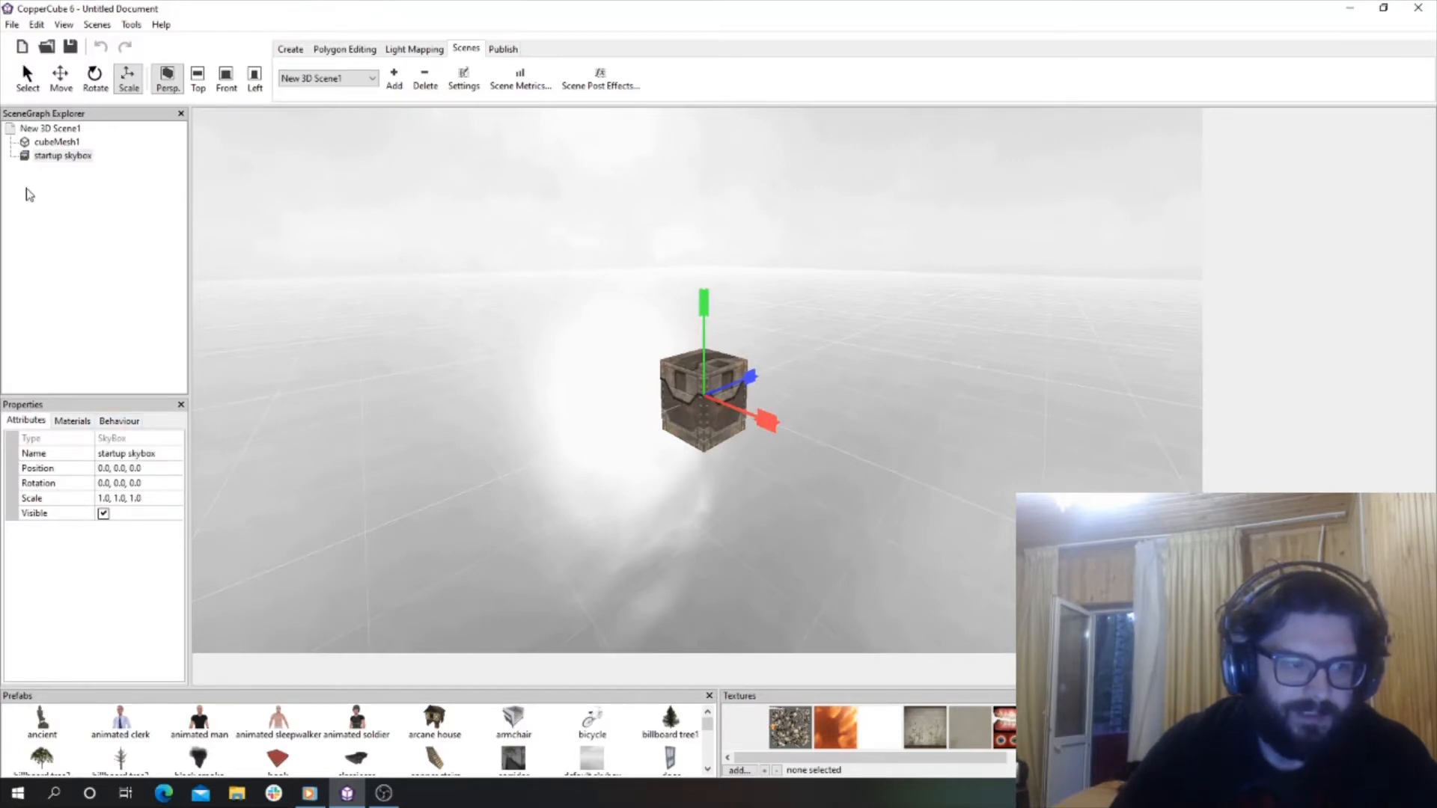
{"action": "left_click", "coordinate": [28, 143]}
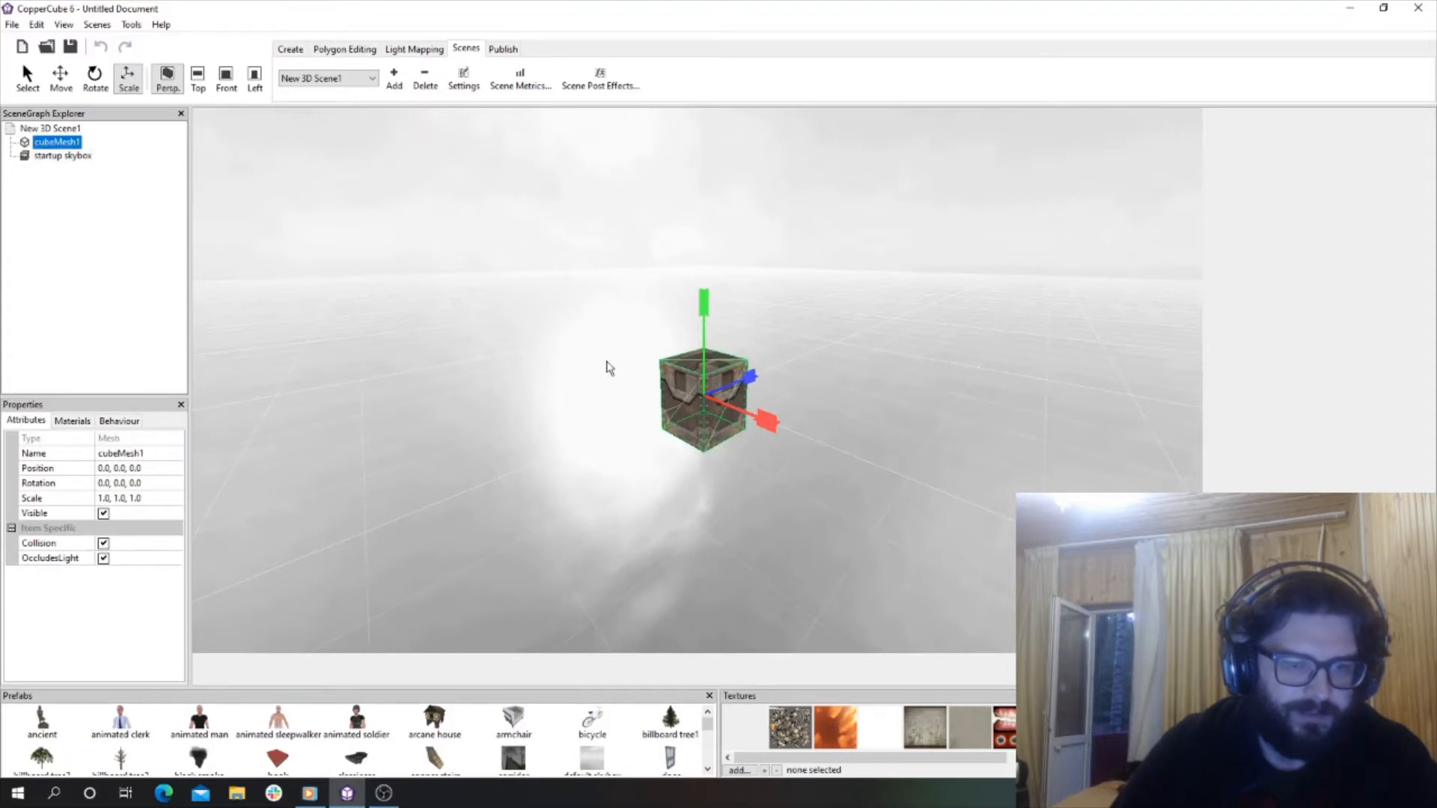
{"action": "left_click", "coordinate": [62, 157]}
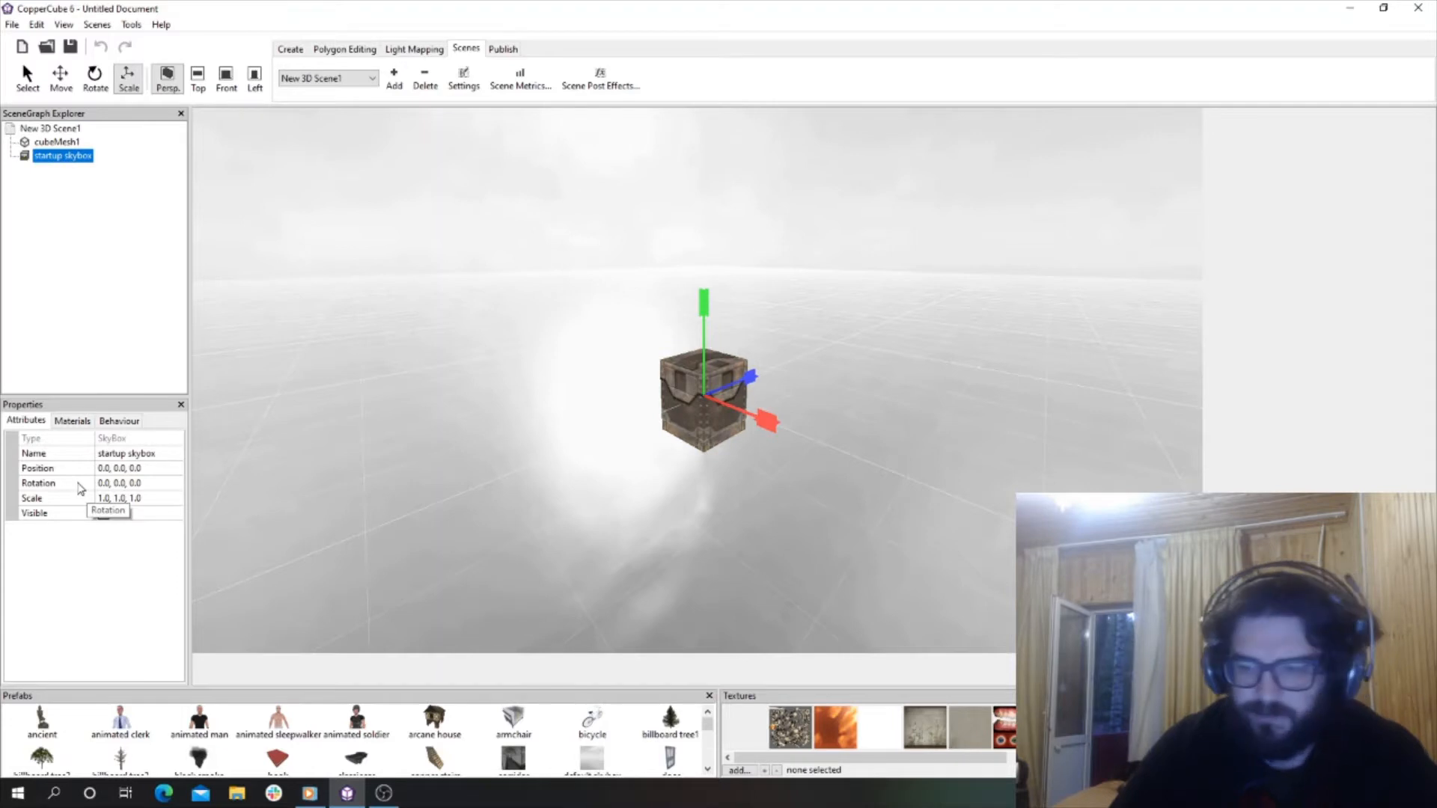
{"action": "left_click", "coordinate": [72, 420]}
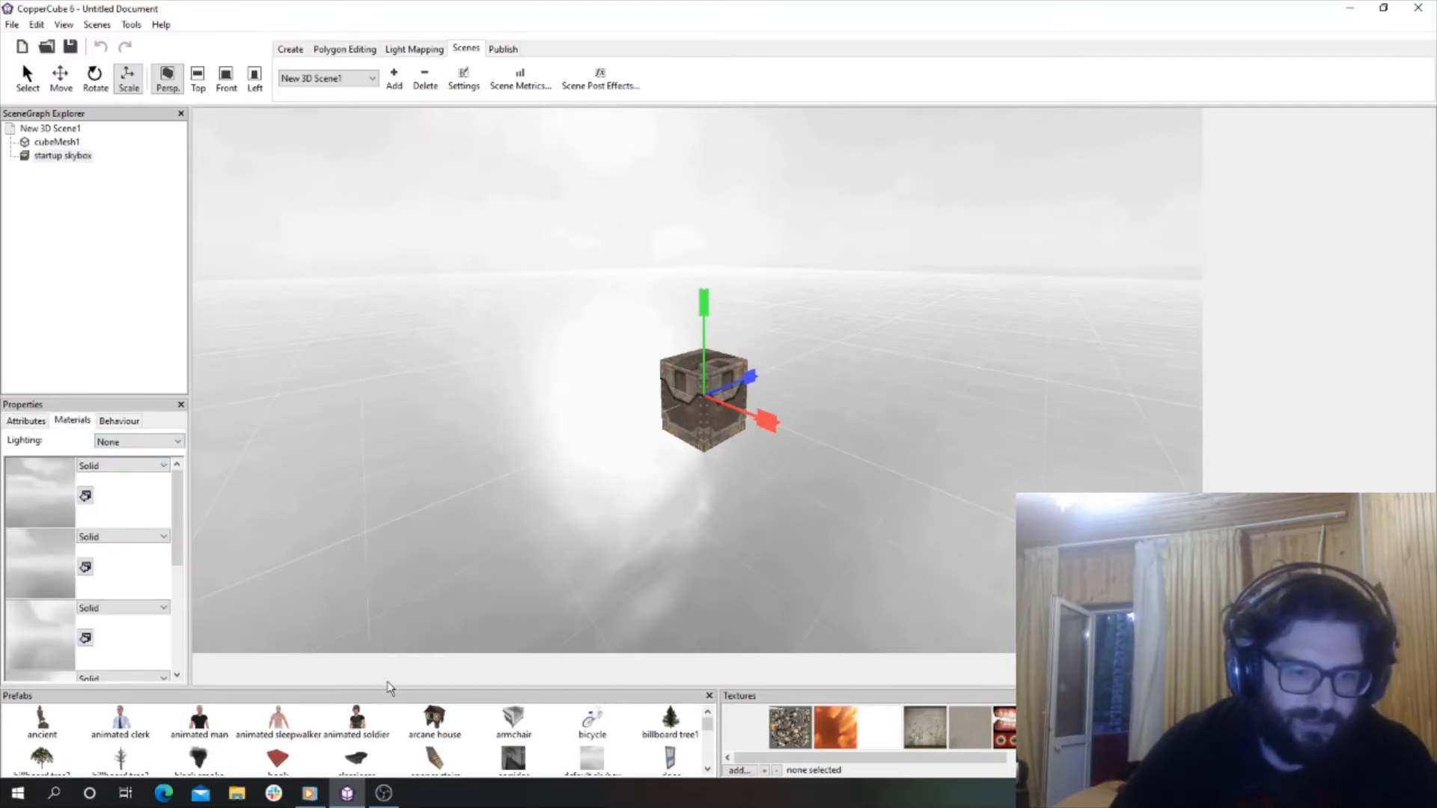
{"action": "left_click_drag", "start_coordinate": [387, 687], "coordinate": [387, 613]}
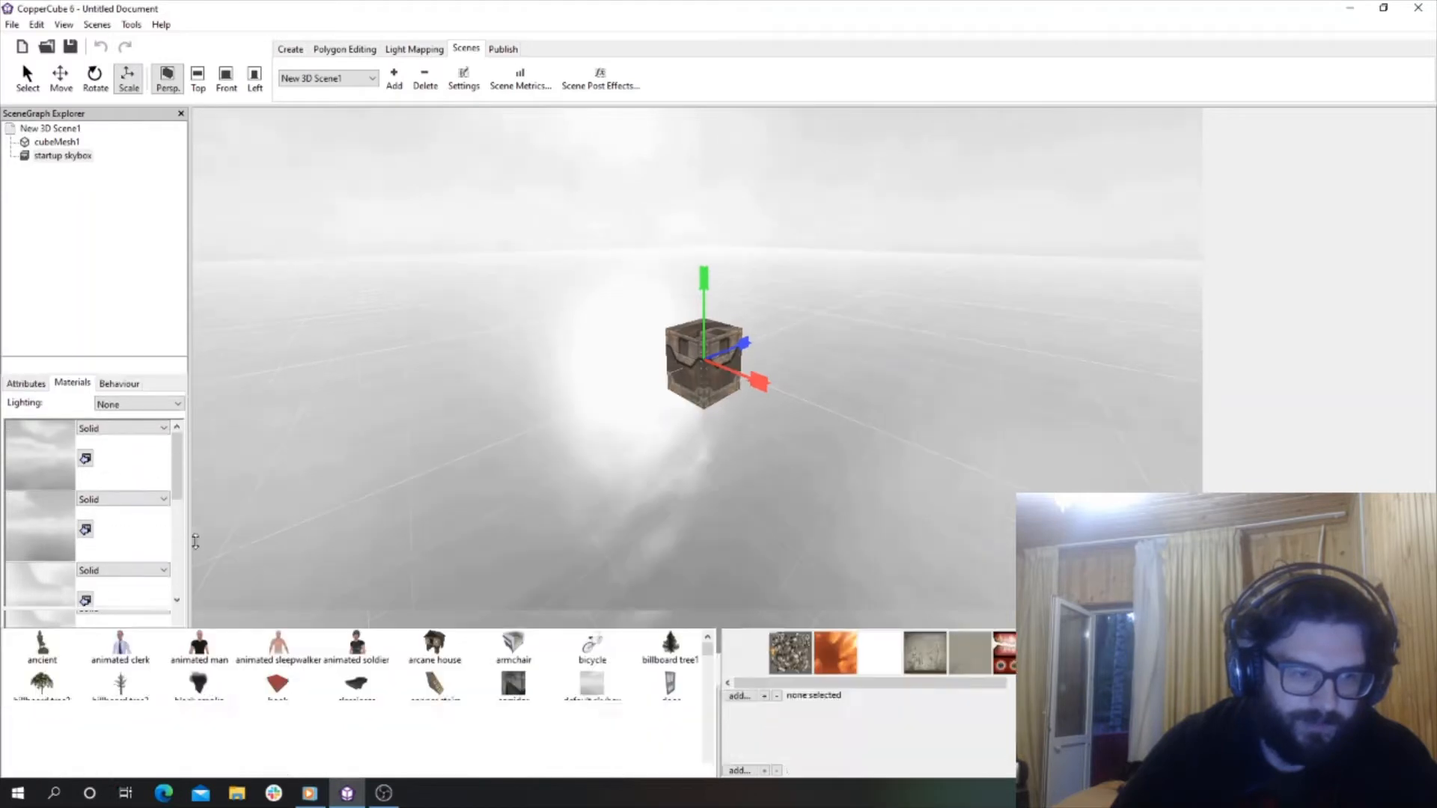
{"action": "left_click", "coordinate": [86, 459]}
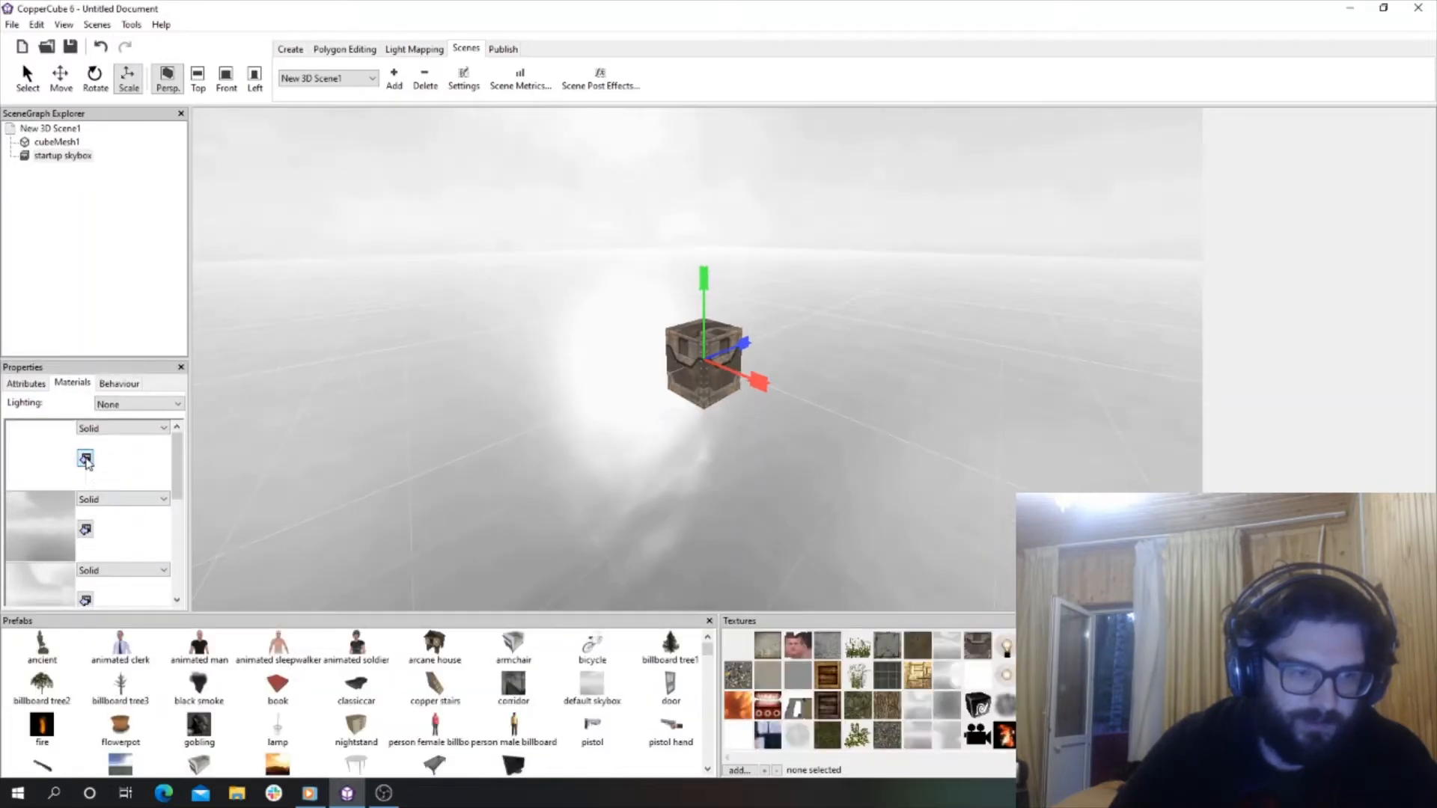
{"action": "left_click", "coordinate": [138, 430]}
{"action": "left_click", "coordinate": [138, 439]}
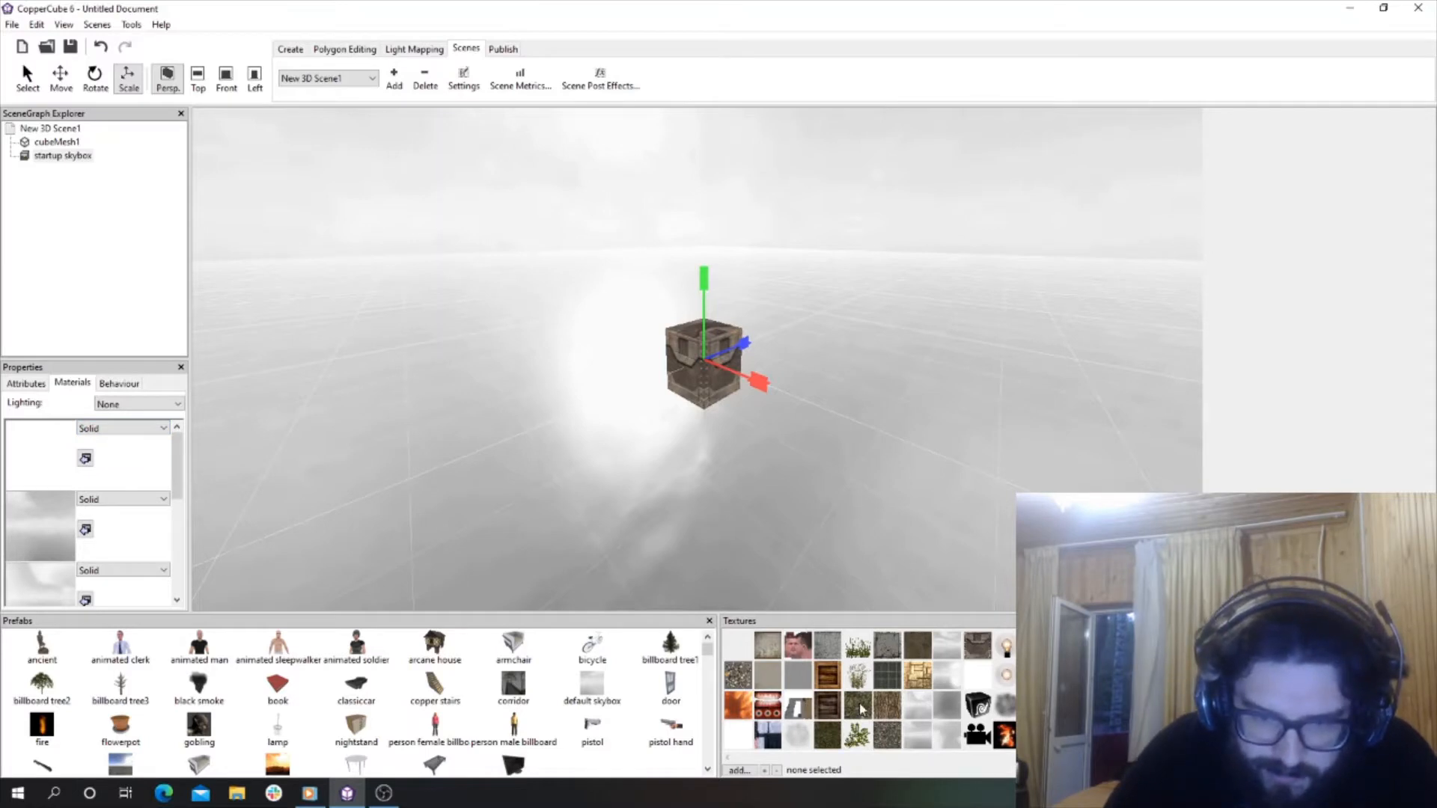
Apply the orange fiery cloud texture to all six materials of the startup skybox.
{"action": "left_click", "coordinate": [740, 707]}
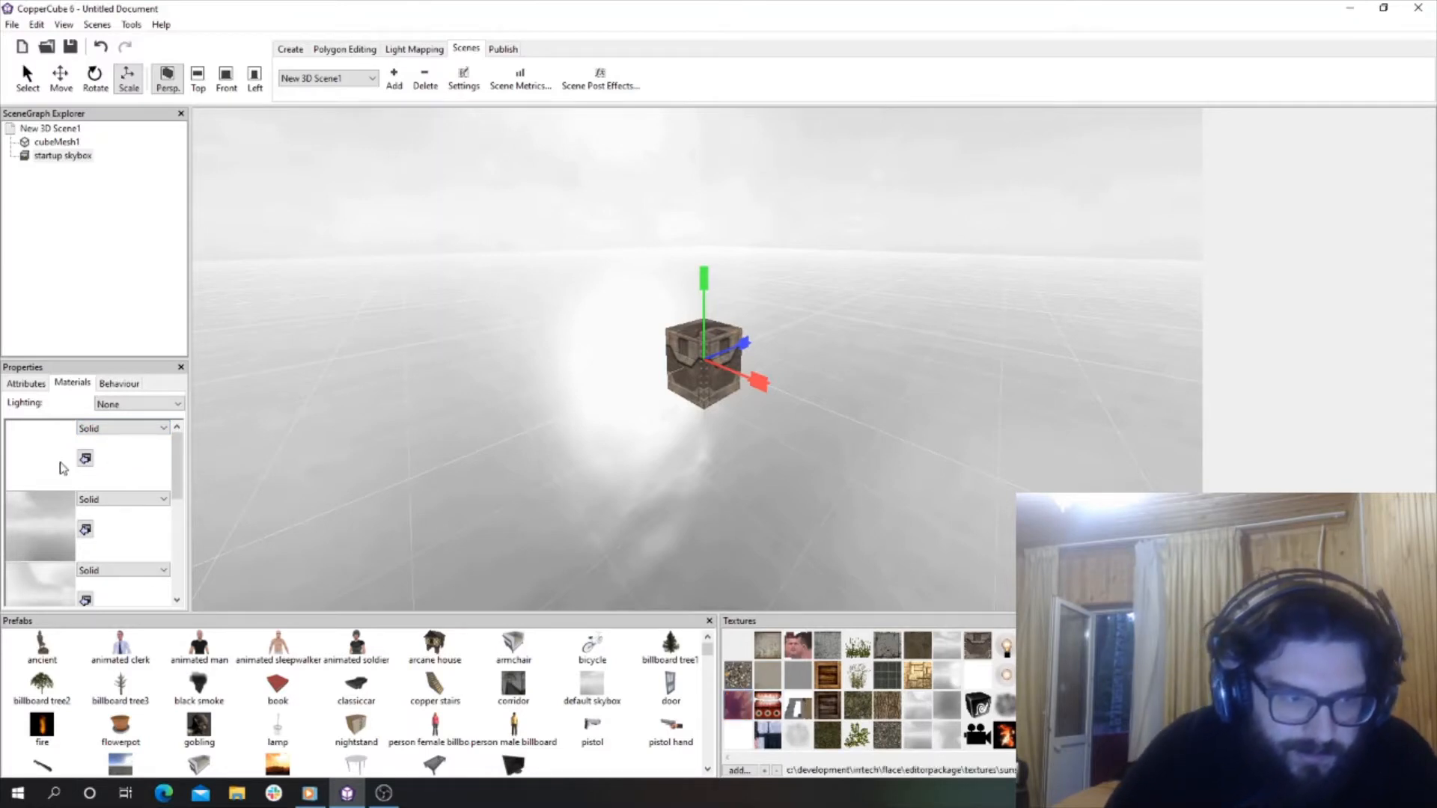
{"action": "left_click", "coordinate": [86, 464]}
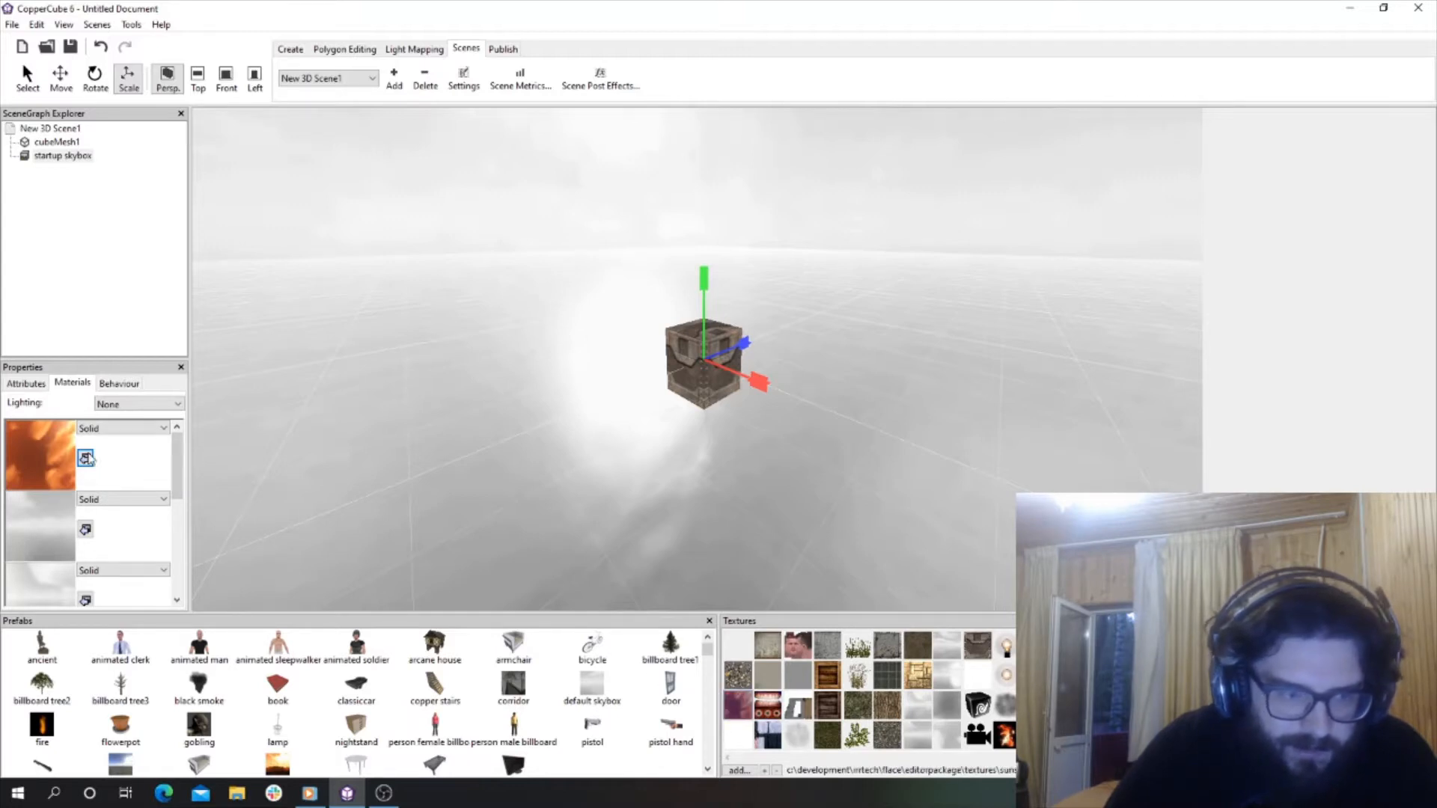
{"action": "left_click", "coordinate": [88, 532]}
{"action": "scroll", "coordinate": [88, 530], "scroll_direction": "down", "scroll_amount": 2}
{"action": "left_click", "coordinate": [89, 513]}
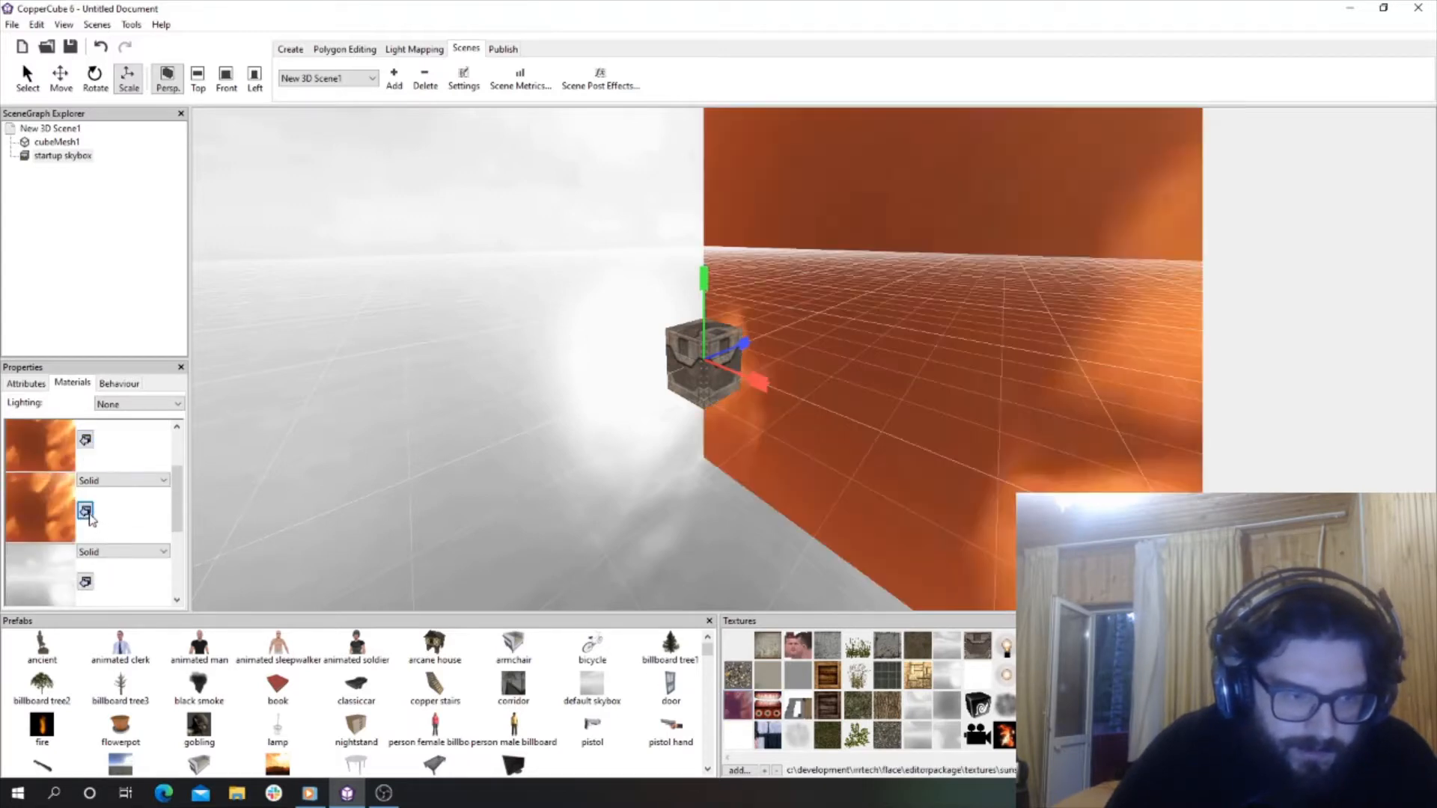
{"action": "scroll", "coordinate": [89, 513], "scroll_direction": "down", "scroll_amount": 3}
{"action": "left_click", "coordinate": [85, 448]}
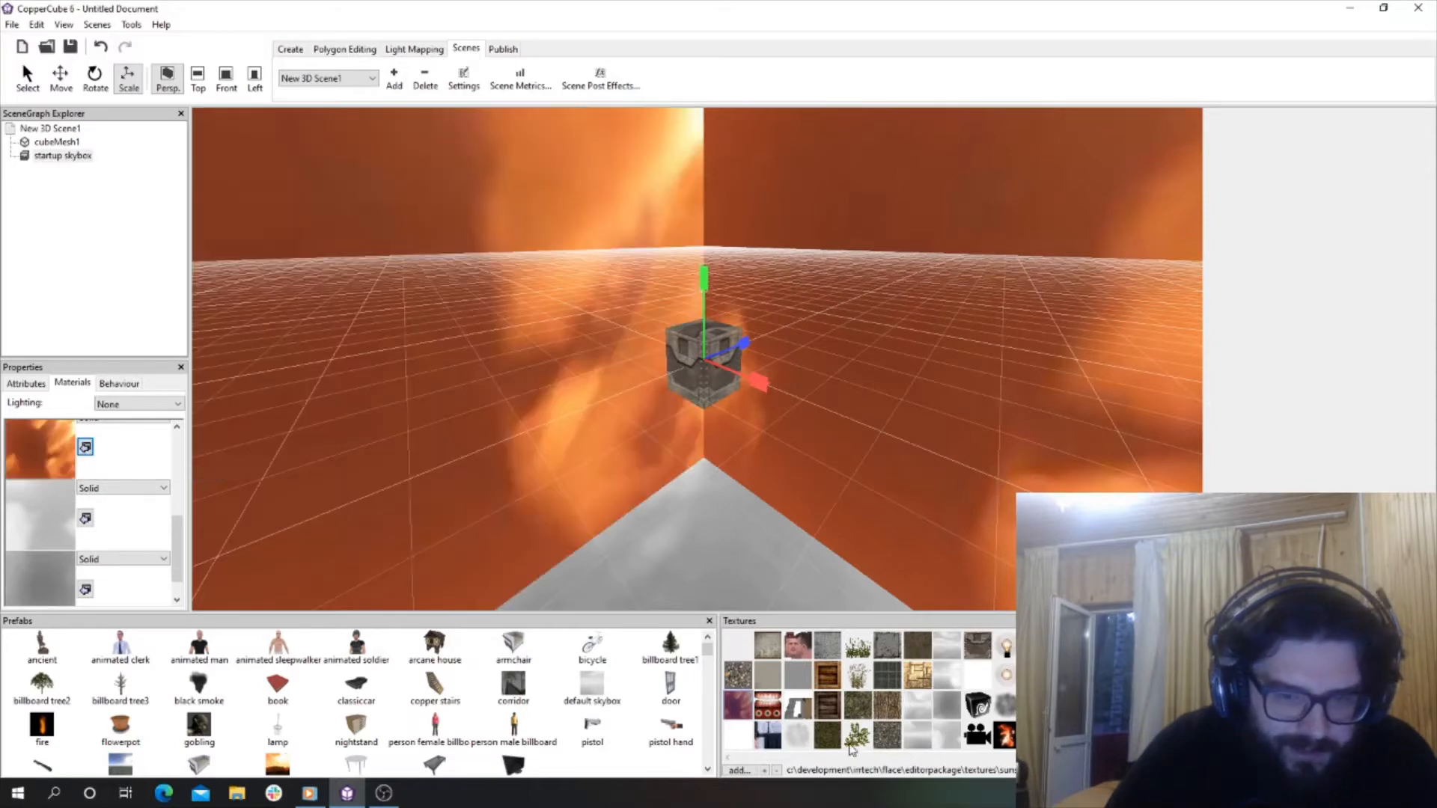
{"action": "left_click", "coordinate": [86, 518]}
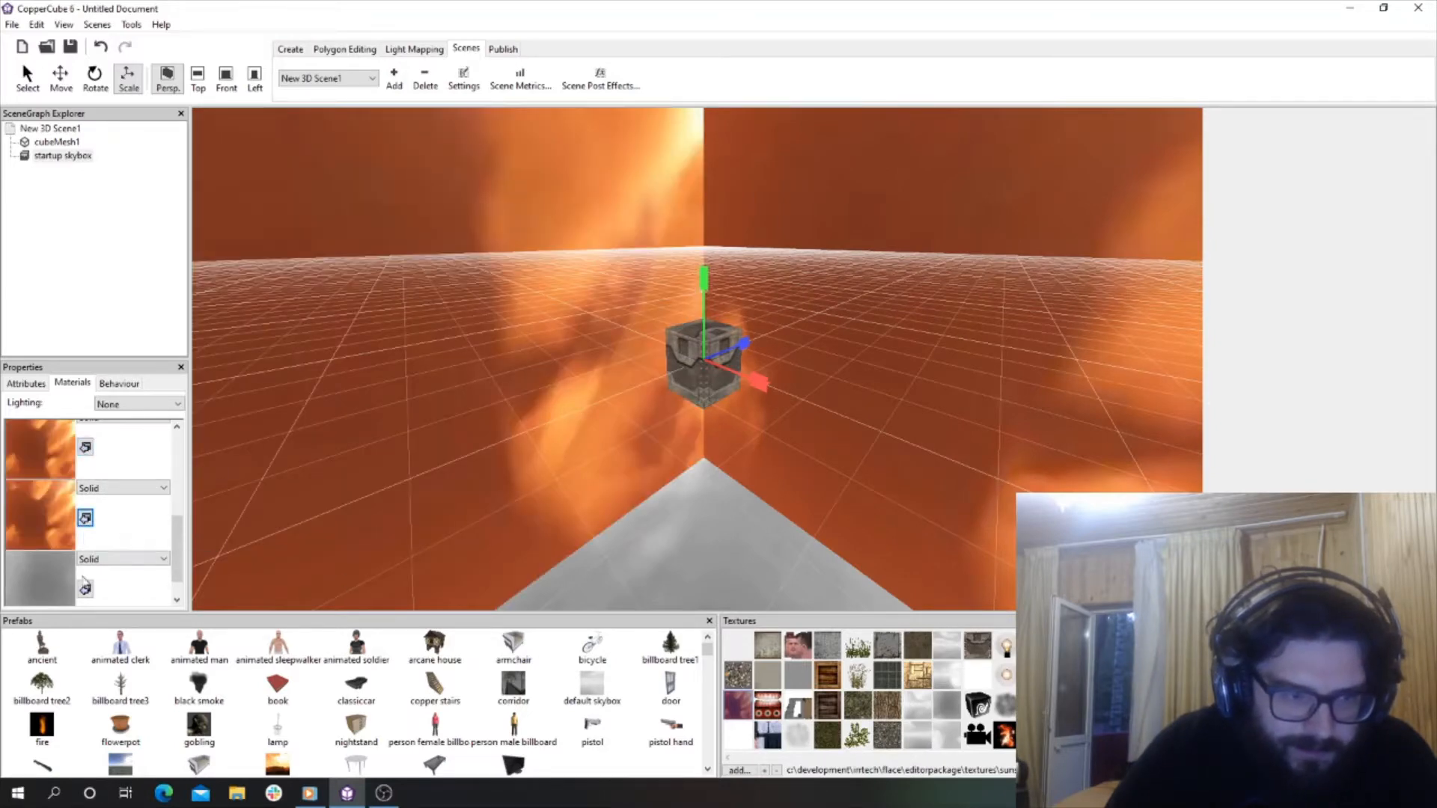
{"action": "left_click", "coordinate": [85, 590]}
Examine the retextured skybox around the cube from another angle and from different distances.
{"action": "left_click_drag", "start_coordinate": [804, 308], "coordinate": [752, 286]}
{"action": "scroll", "coordinate": [752, 286], "scroll_direction": "up", "scroll_amount": 5}
{"action": "scroll", "coordinate": [723, 318], "scroll_direction": "down", "scroll_amount": 4}
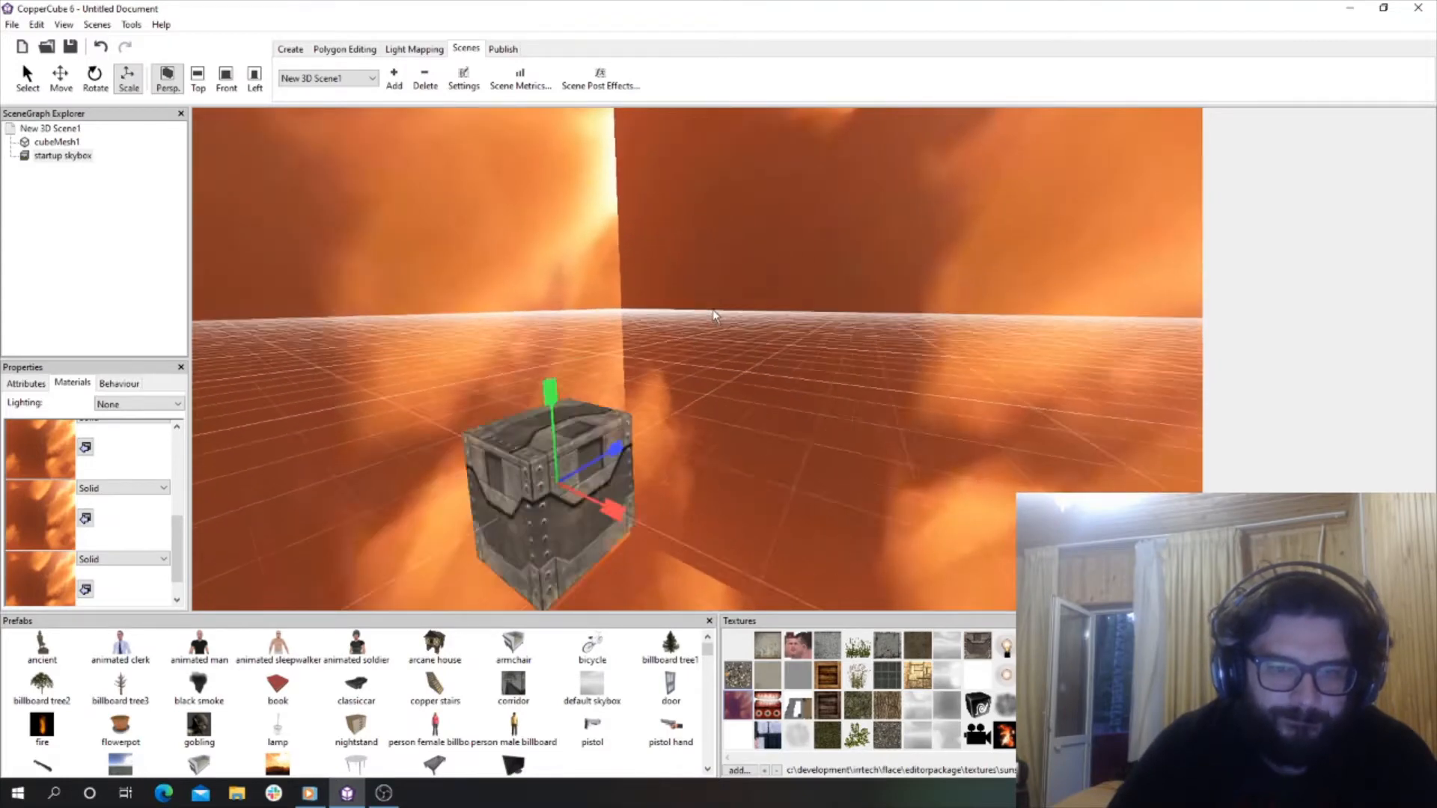
{"action": "scroll", "coordinate": [730, 347], "scroll_direction": "down", "scroll_amount": 2}
{"action": "scroll", "coordinate": [593, 334], "scroll_direction": "down", "scroll_amount": 3}
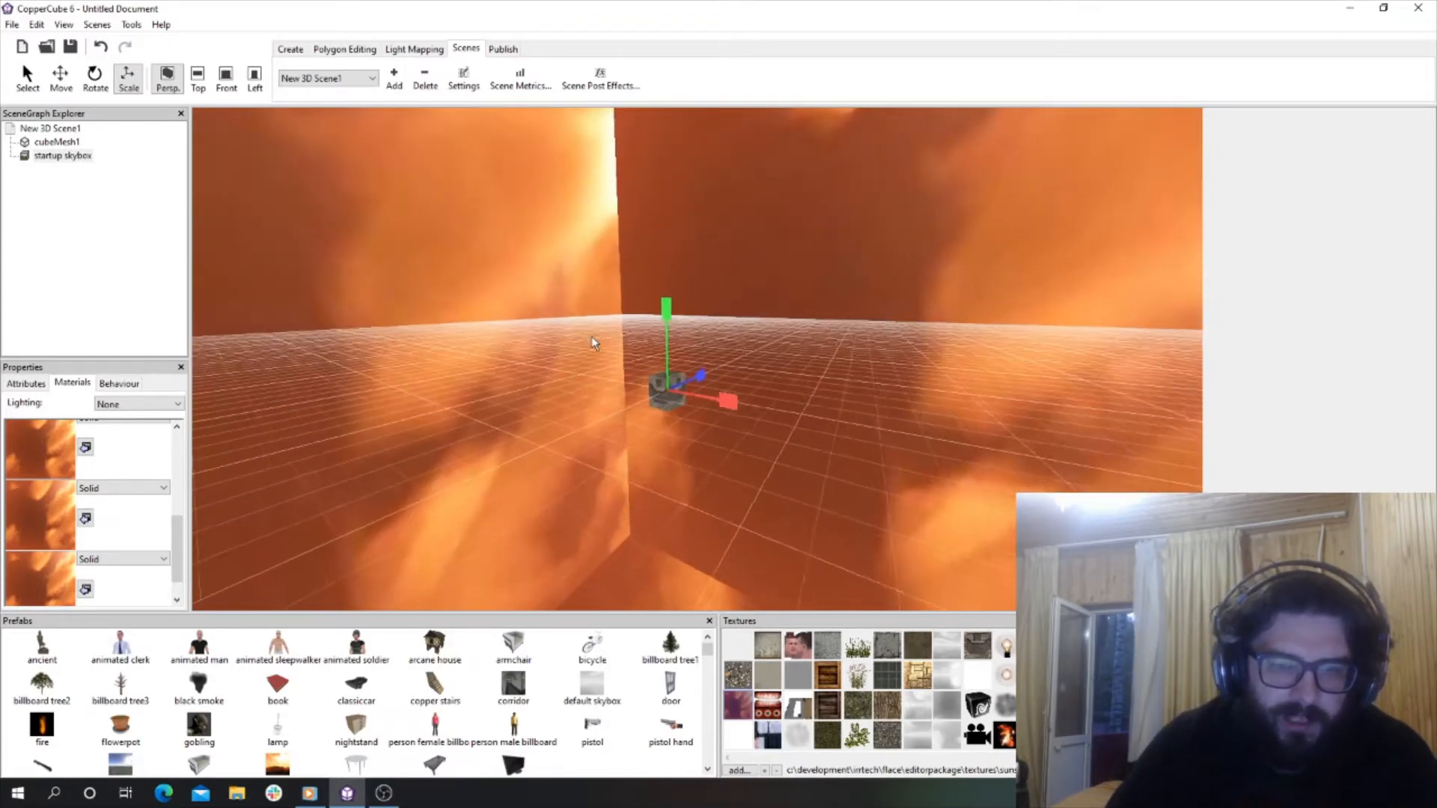
{"action": "scroll", "coordinate": [652, 327], "scroll_direction": "up", "scroll_amount": 1}
{"action": "scroll", "coordinate": [681, 298], "scroll_direction": "up", "scroll_amount": 2}
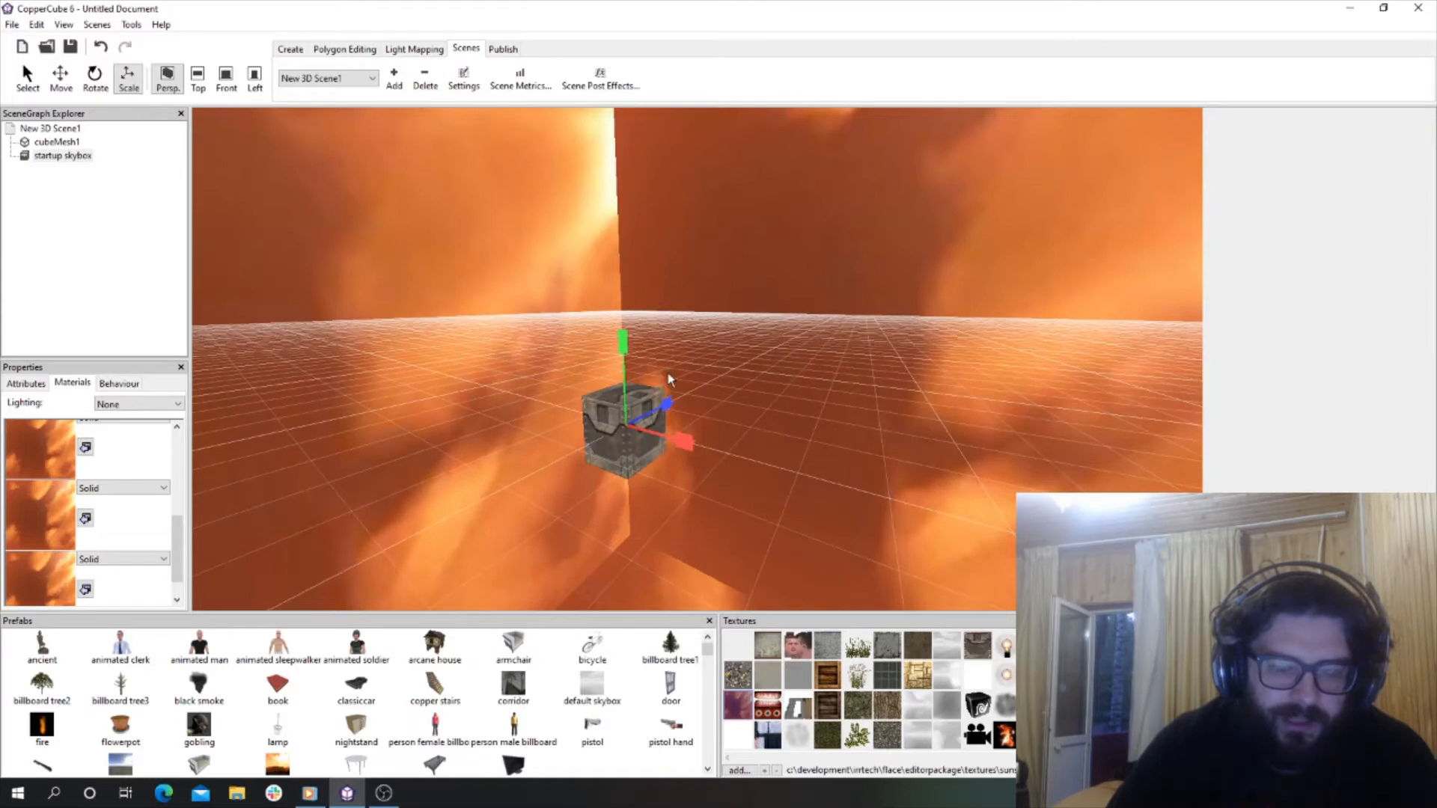
Delete the cube mesh from the scene.
{"action": "right_click", "coordinate": [71, 142]}
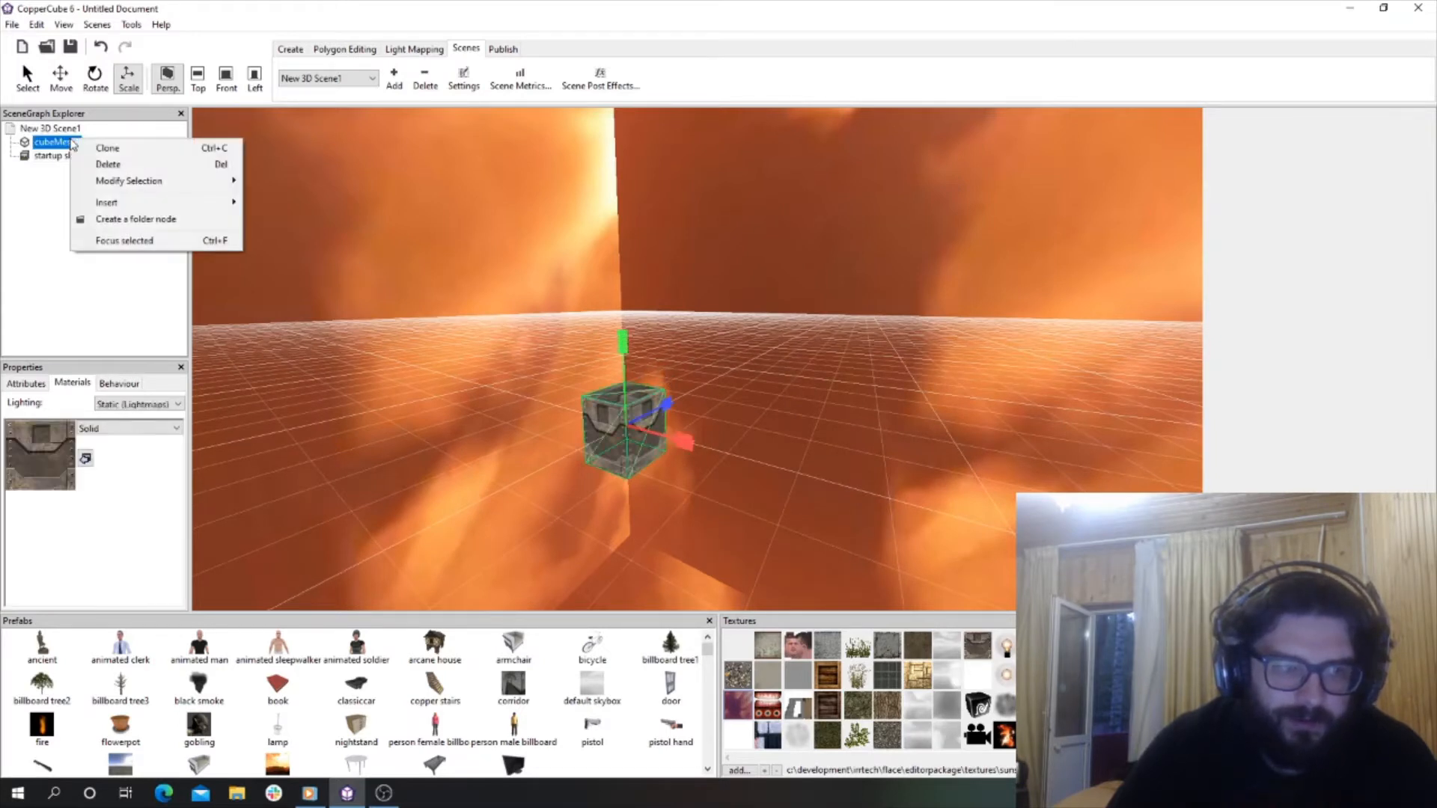
{"action": "left_click", "coordinate": [127, 166]}
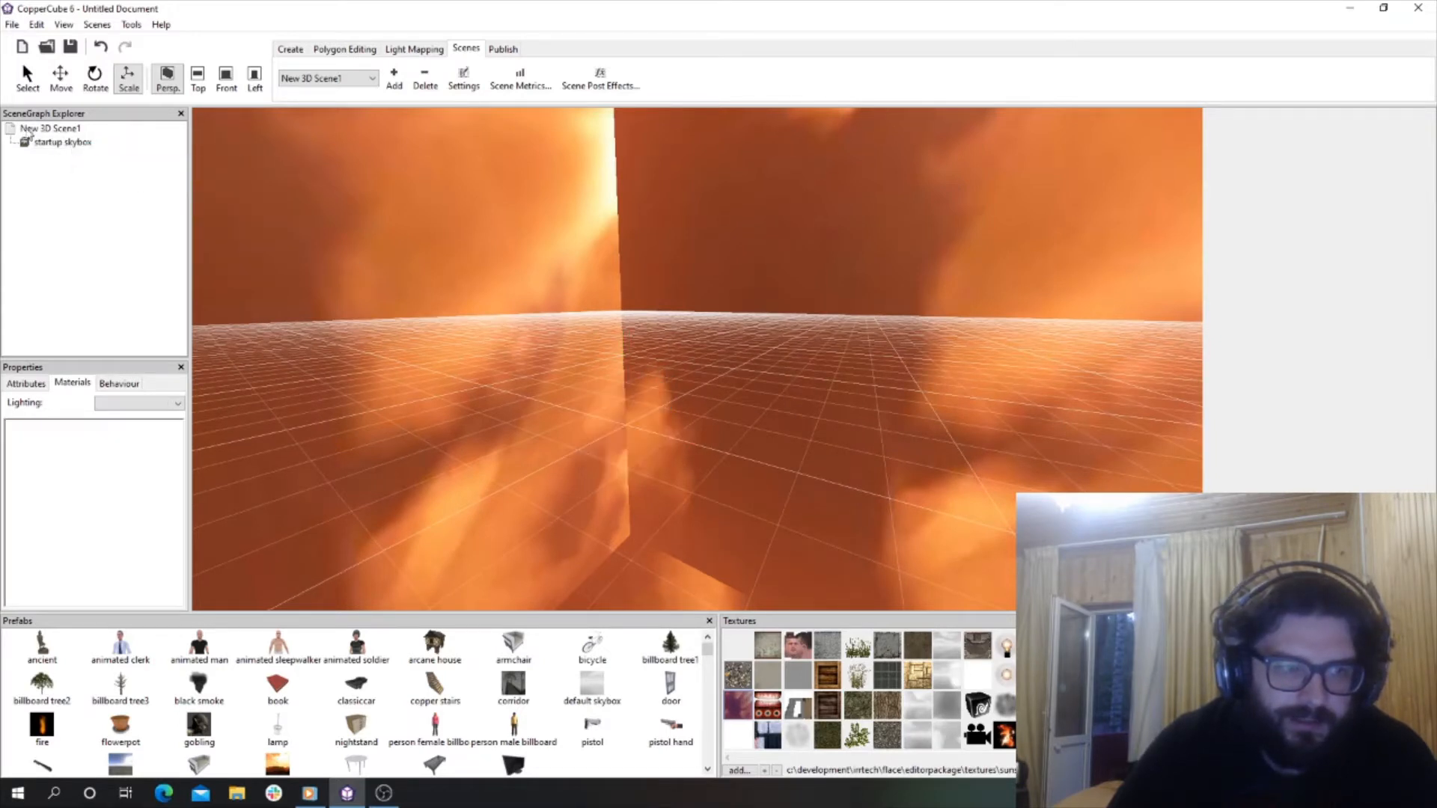
Insert a First Person Shooter Camera that collides against geometry and is the first active camera when the scene starts.
{"action": "right_click", "coordinate": [53, 130]}
{"action": "mouse_move", "coordinate": [91, 144]}
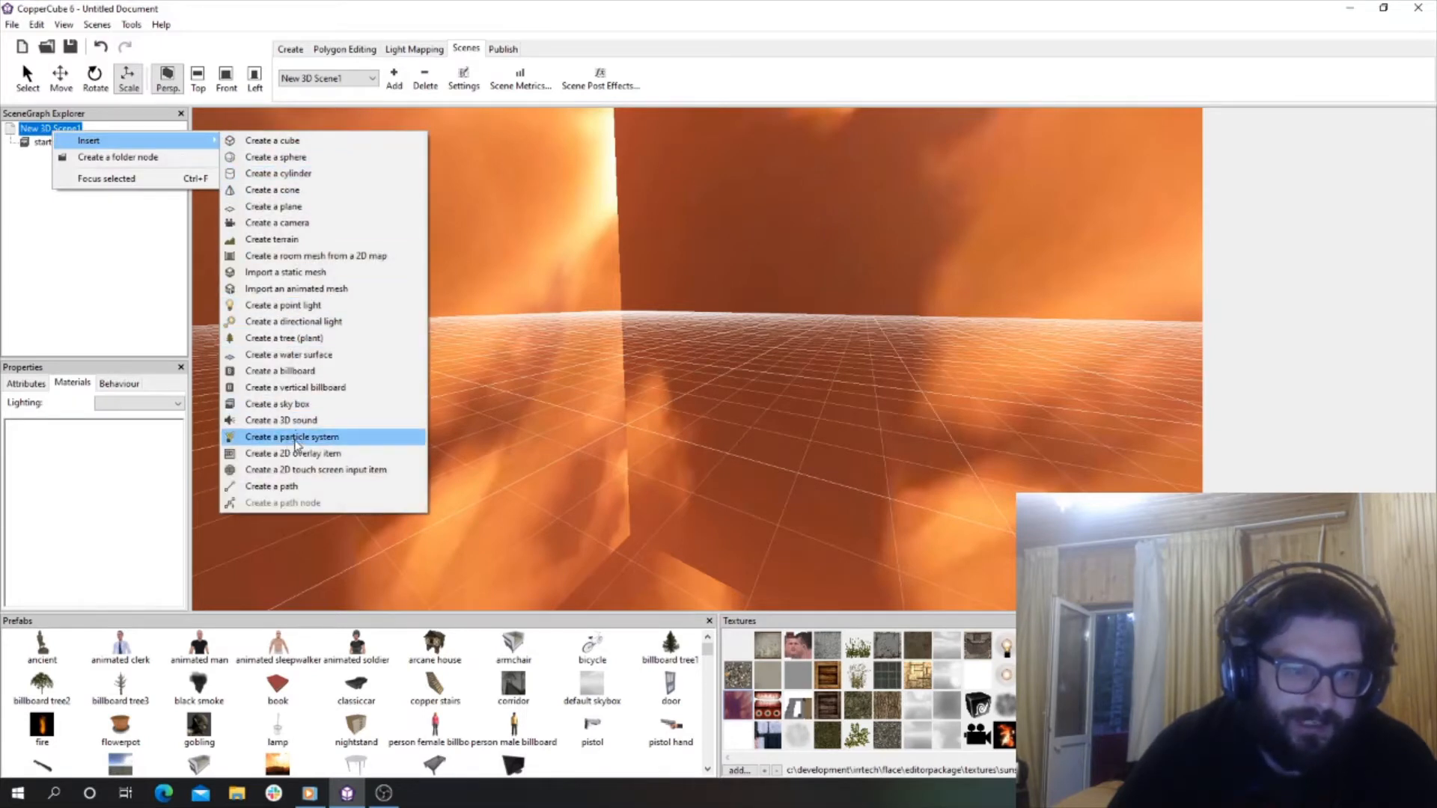
{"action": "left_click", "coordinate": [299, 223]}
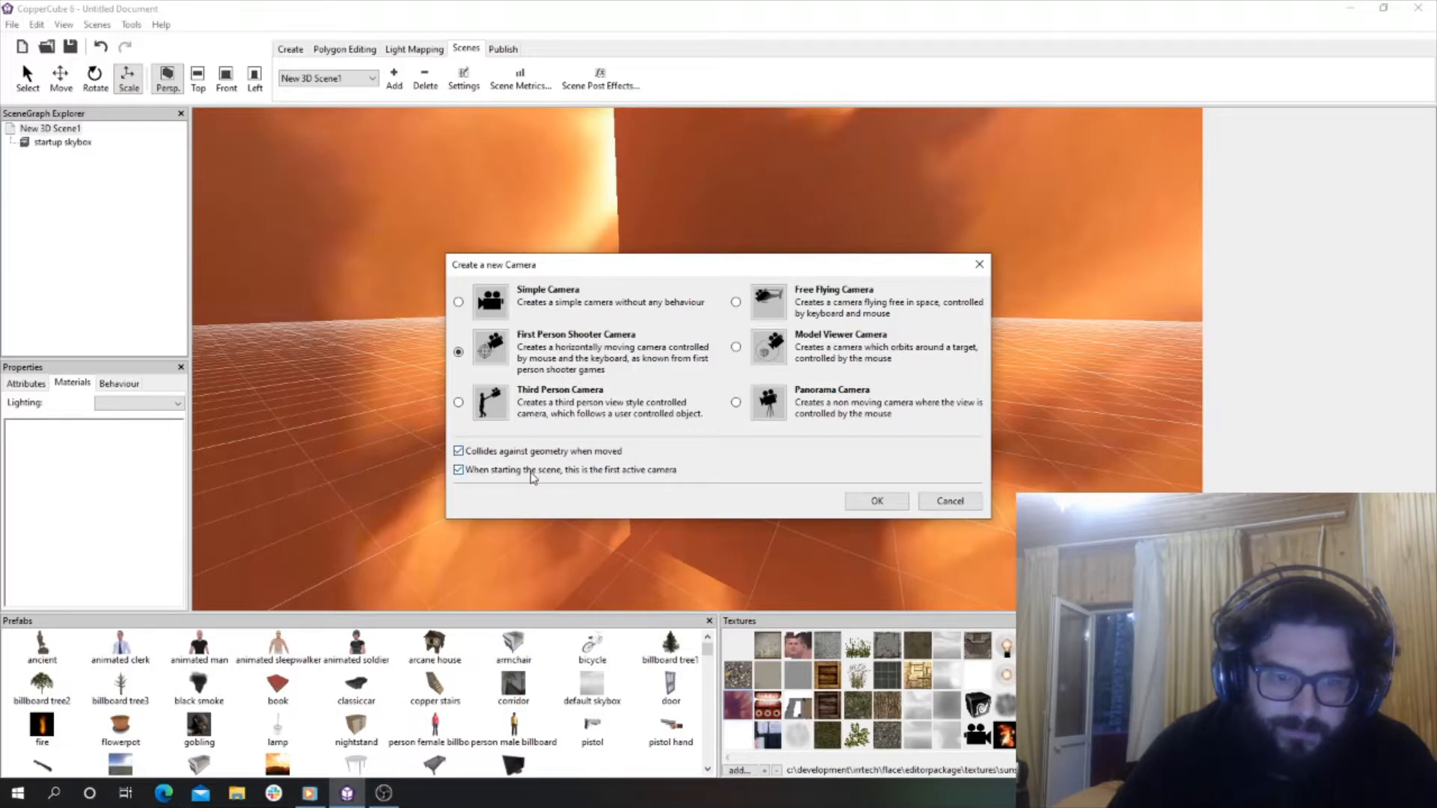
{"action": "left_click", "coordinate": [874, 500]}
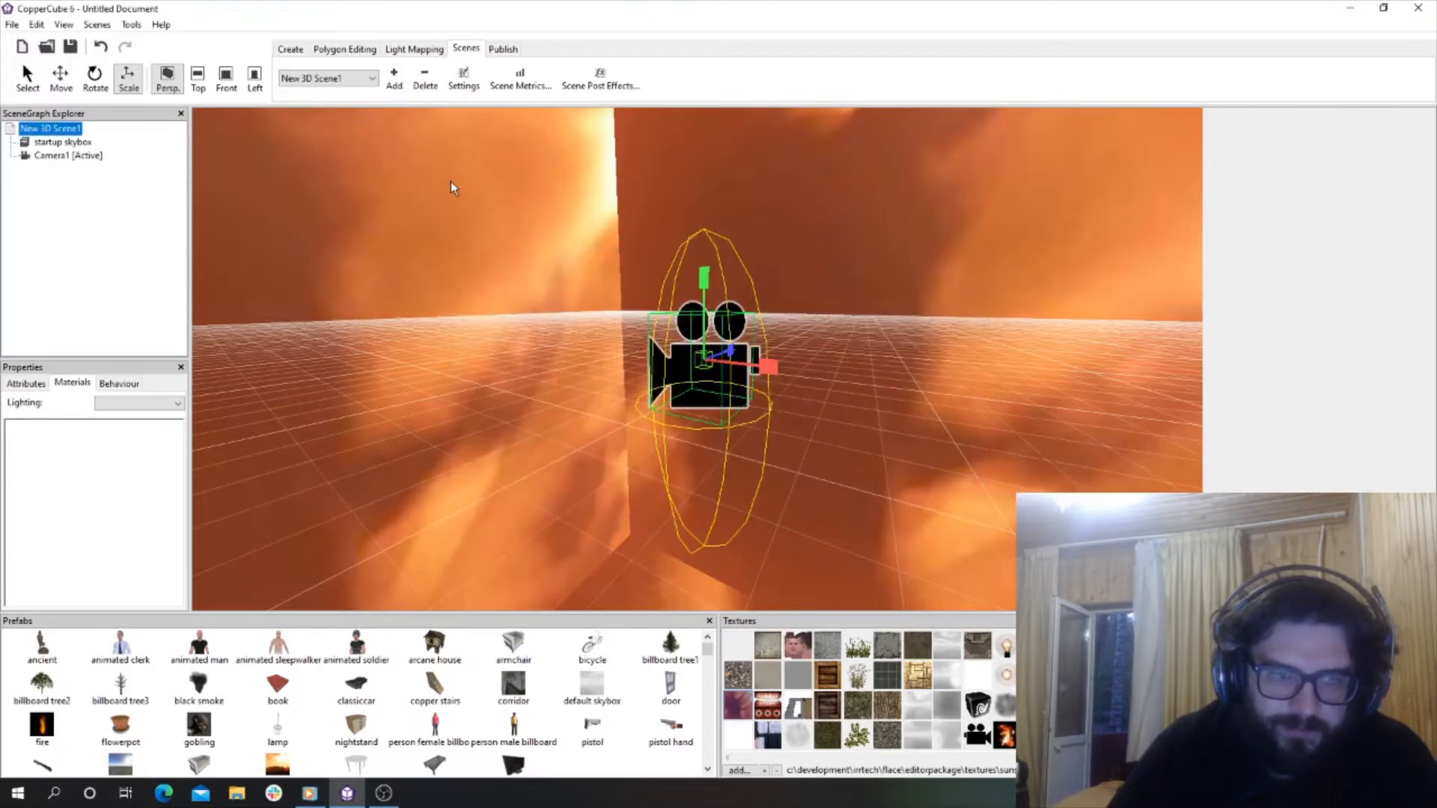
Start creating a room mesh from a 2D map in the scene.
{"action": "right_click", "coordinate": [63, 139]}
{"action": "mouse_move", "coordinate": [97, 196]}
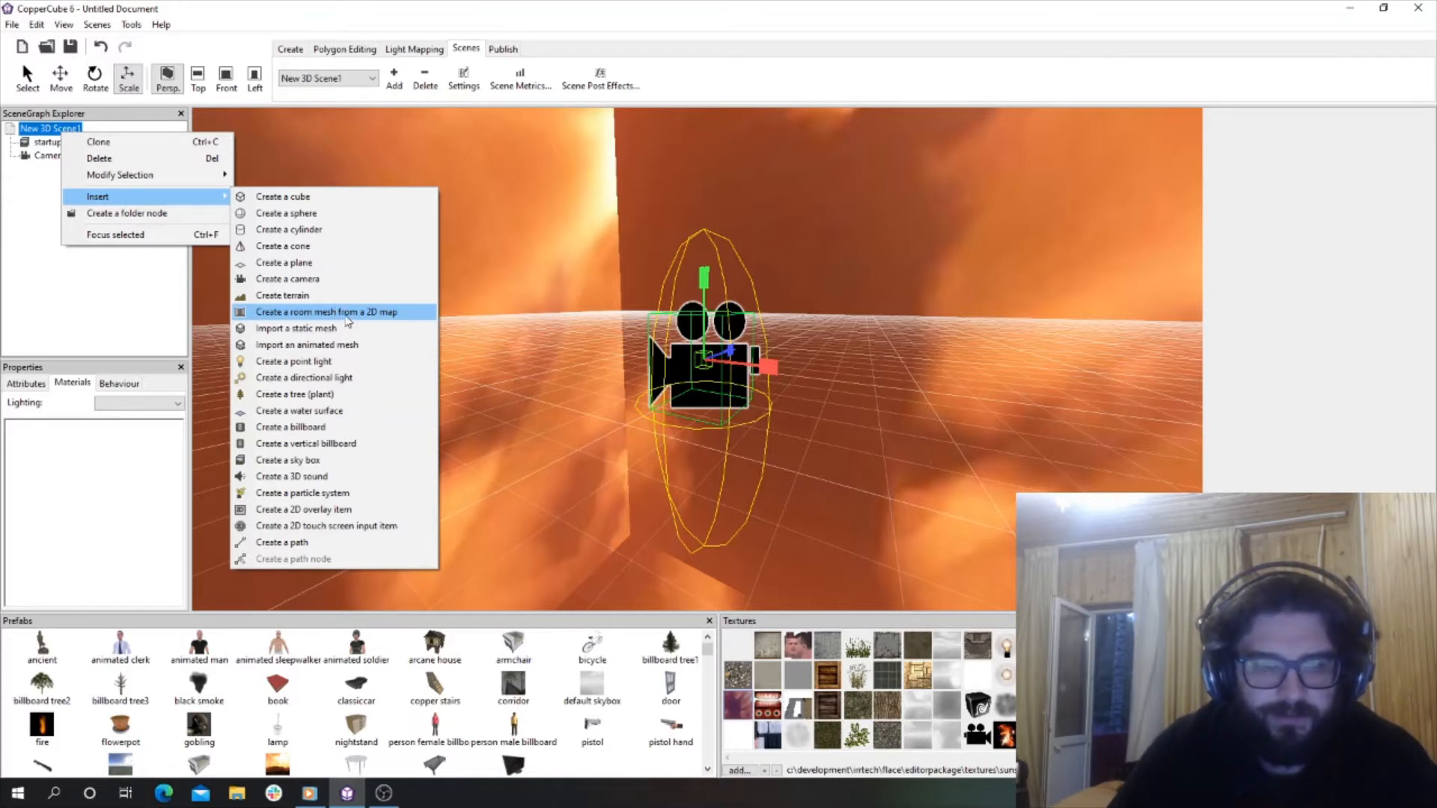
{"action": "left_click", "coordinate": [346, 318]}
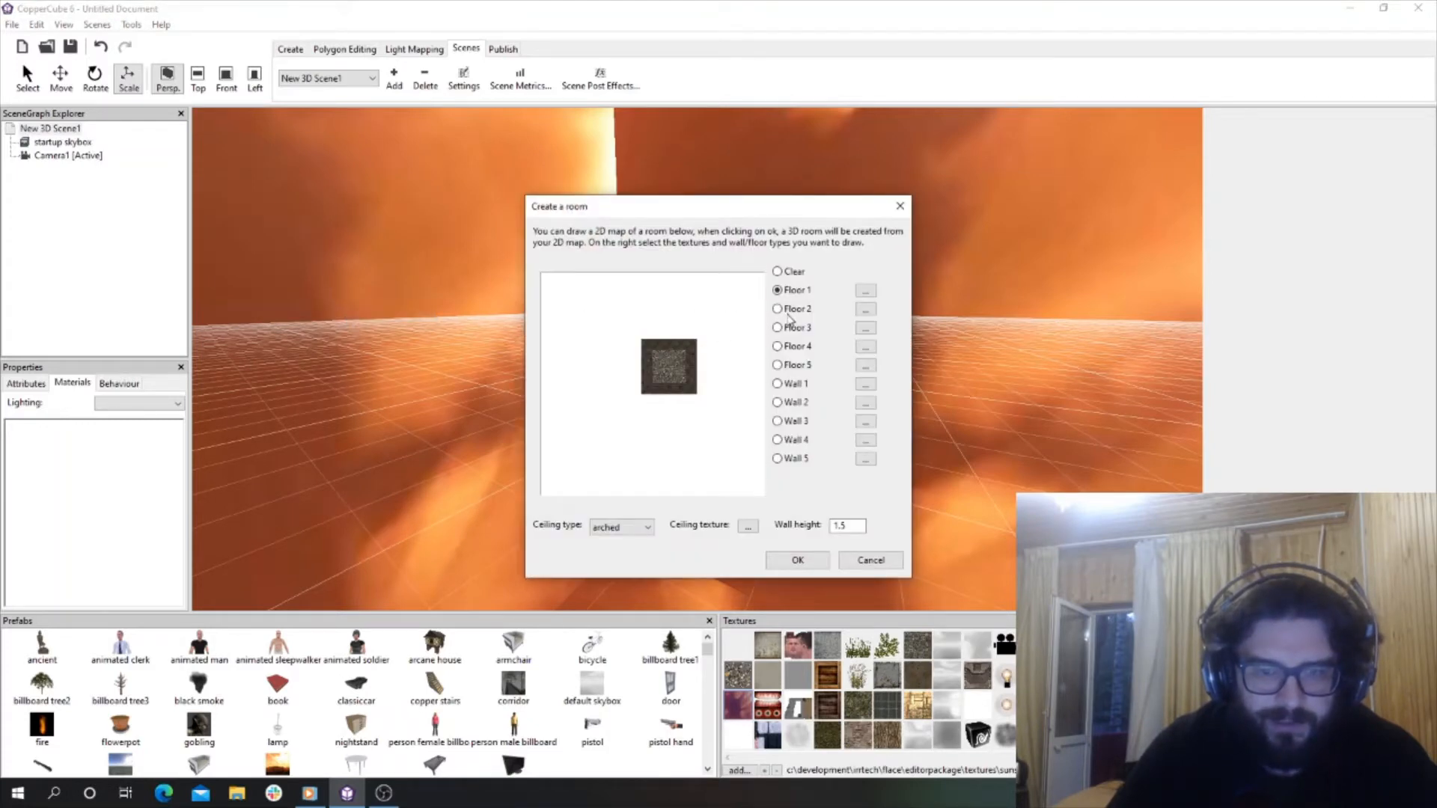
{"action": "left_click", "coordinate": [865, 292]}
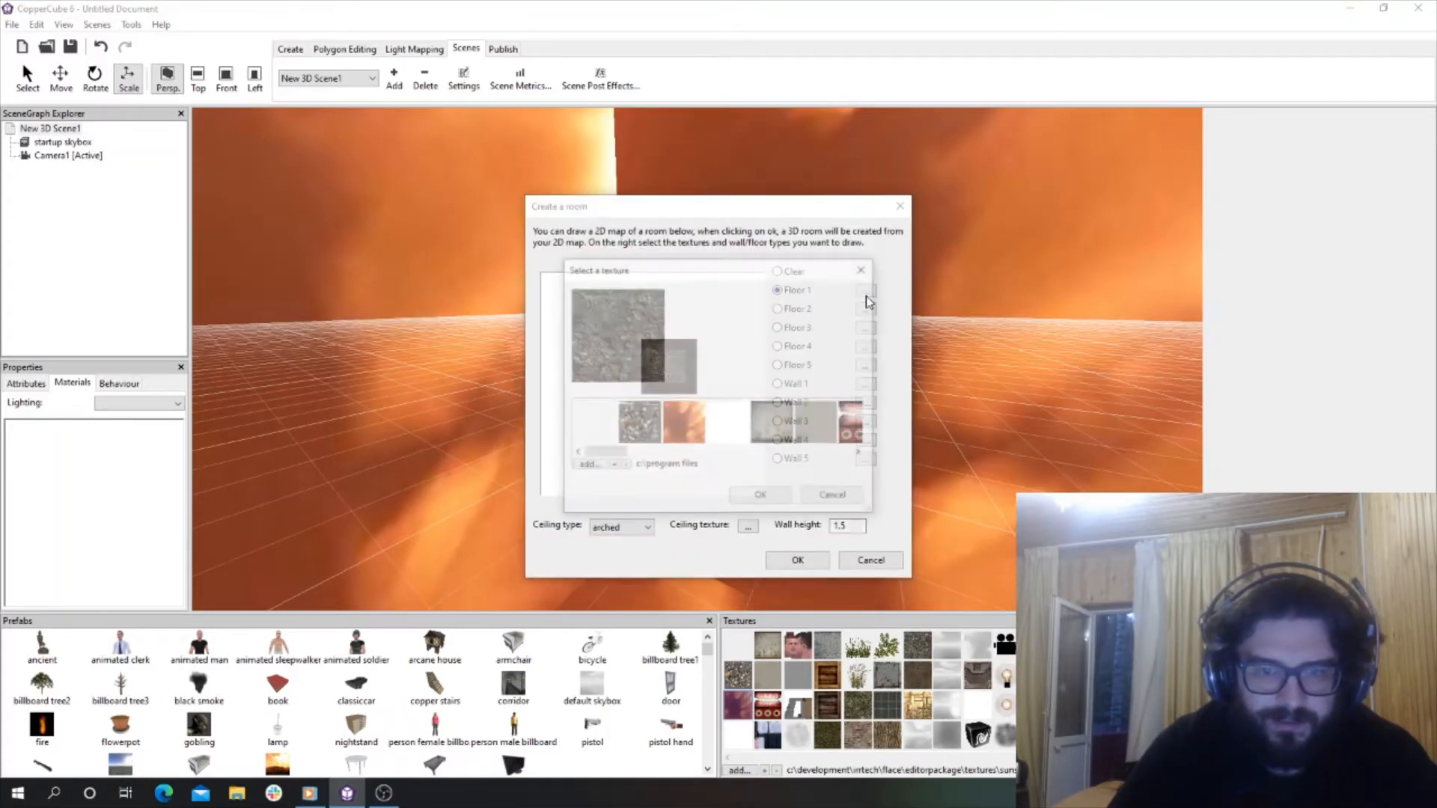
{"action": "left_click_drag", "start_coordinate": [625, 454], "coordinate": [730, 449]}
{"action": "left_click", "coordinate": [750, 413]}
{"action": "left_click", "coordinate": [714, 436]}
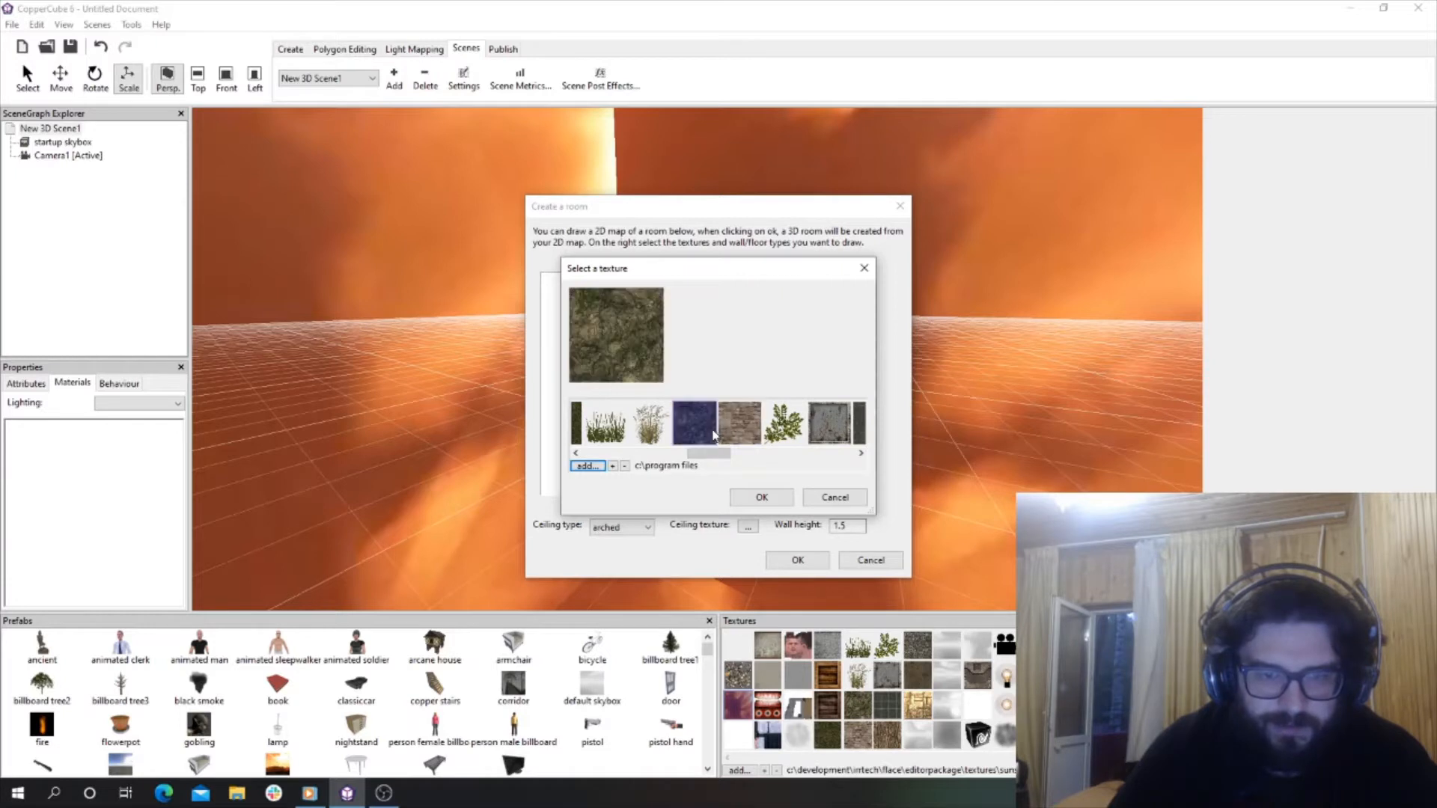
{"action": "left_click", "coordinate": [822, 501]}
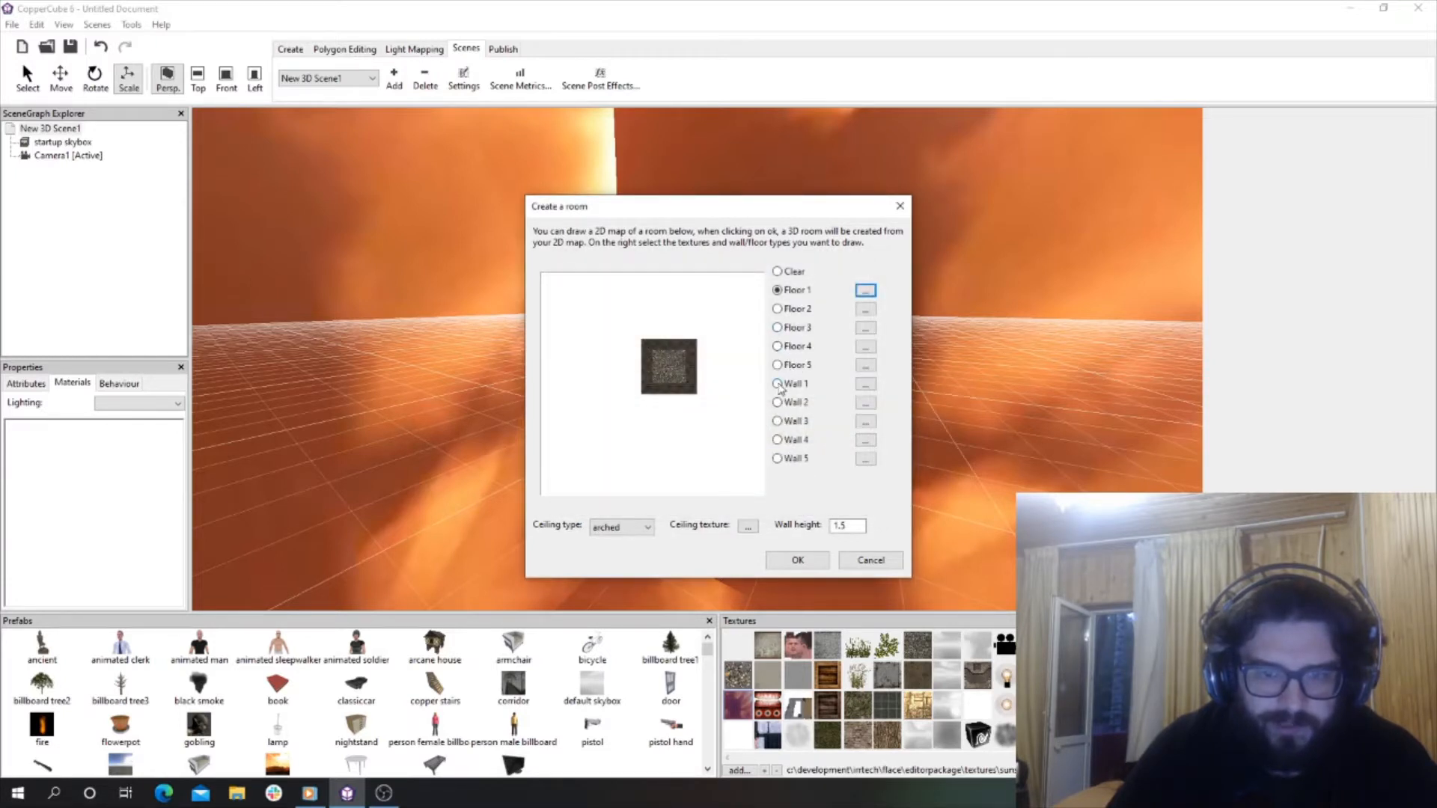
Use the stone brick texture for the Wall 1 type of the room.
{"action": "left_click", "coordinate": [864, 385]}
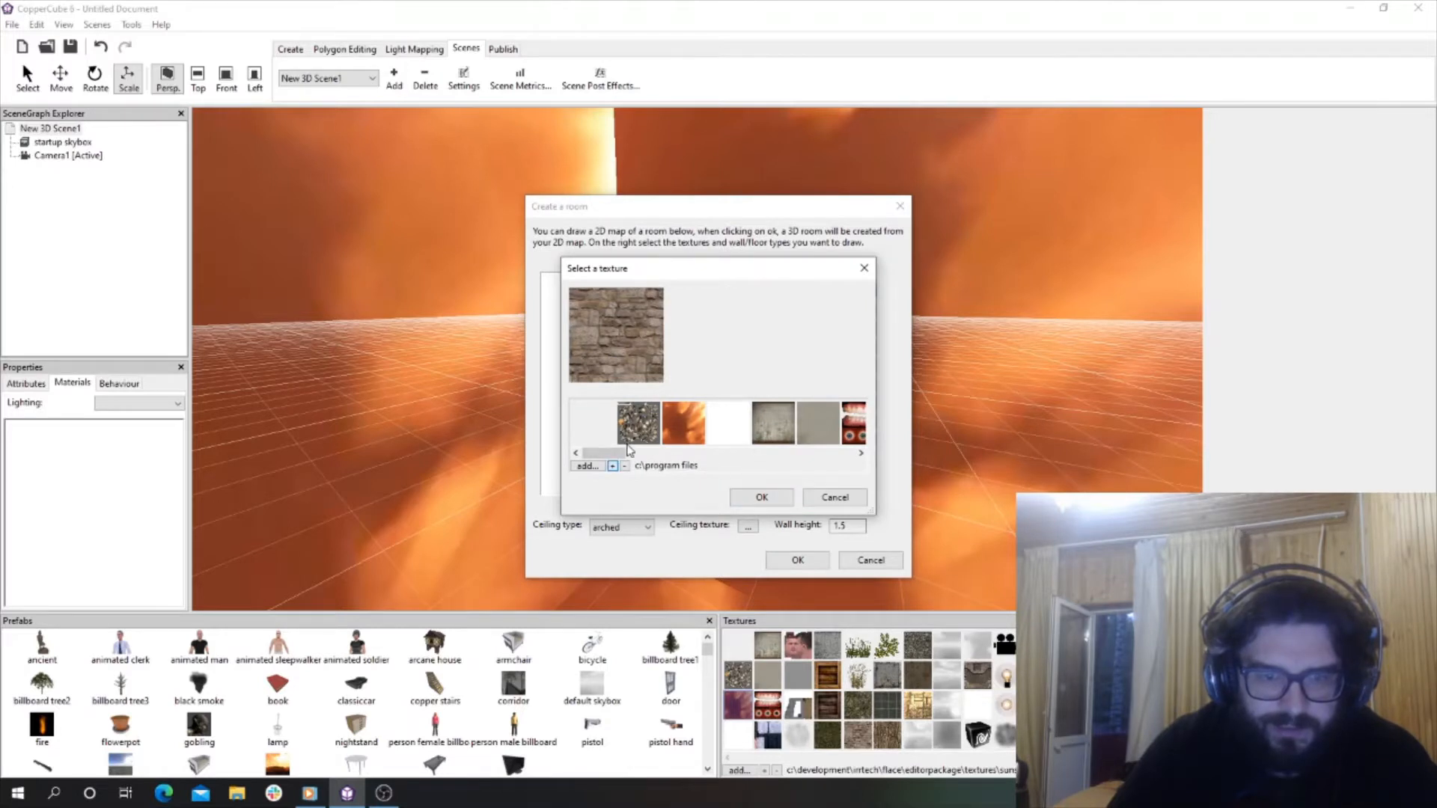
{"action": "left_click_drag", "start_coordinate": [626, 453], "coordinate": [730, 453]}
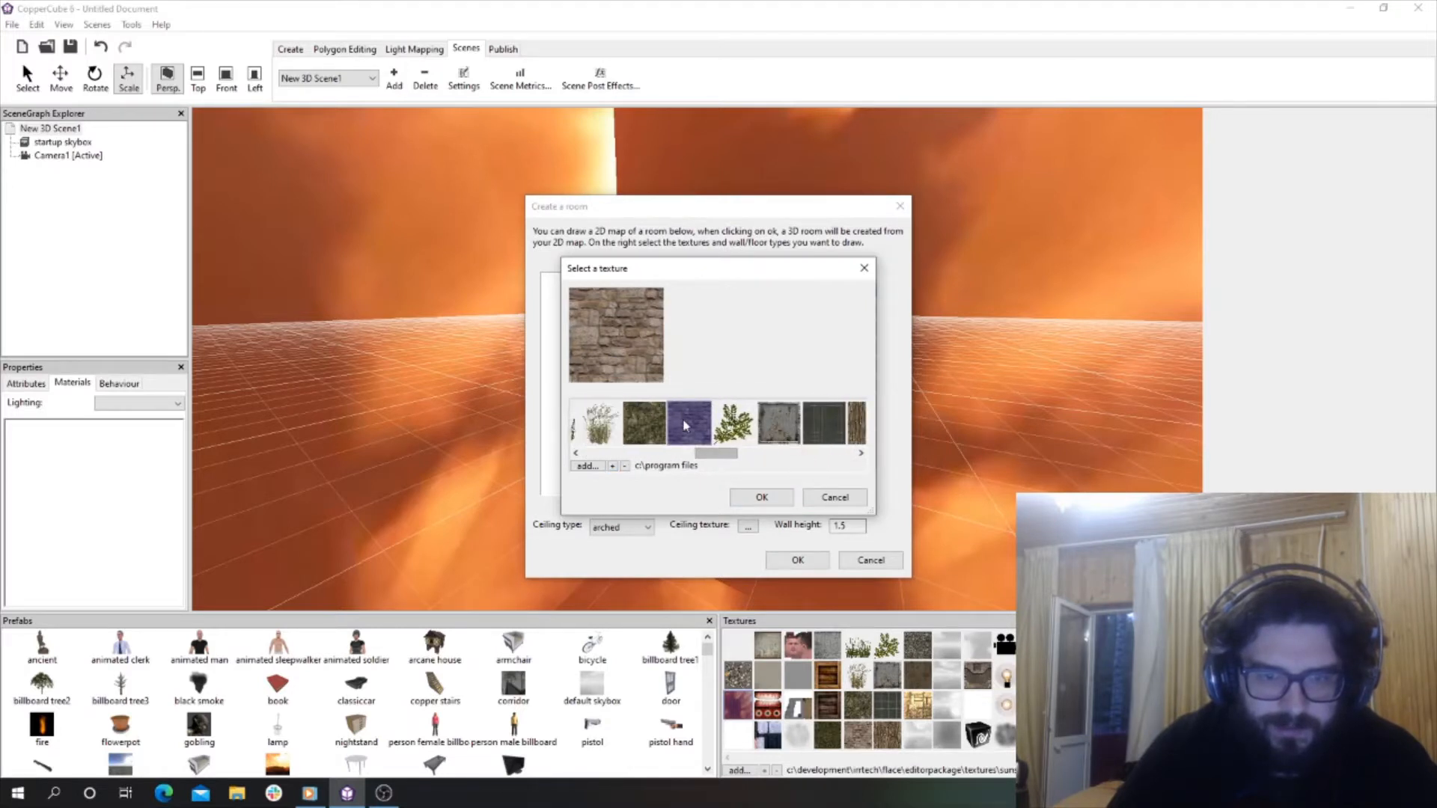
{"action": "left_click", "coordinate": [763, 498]}
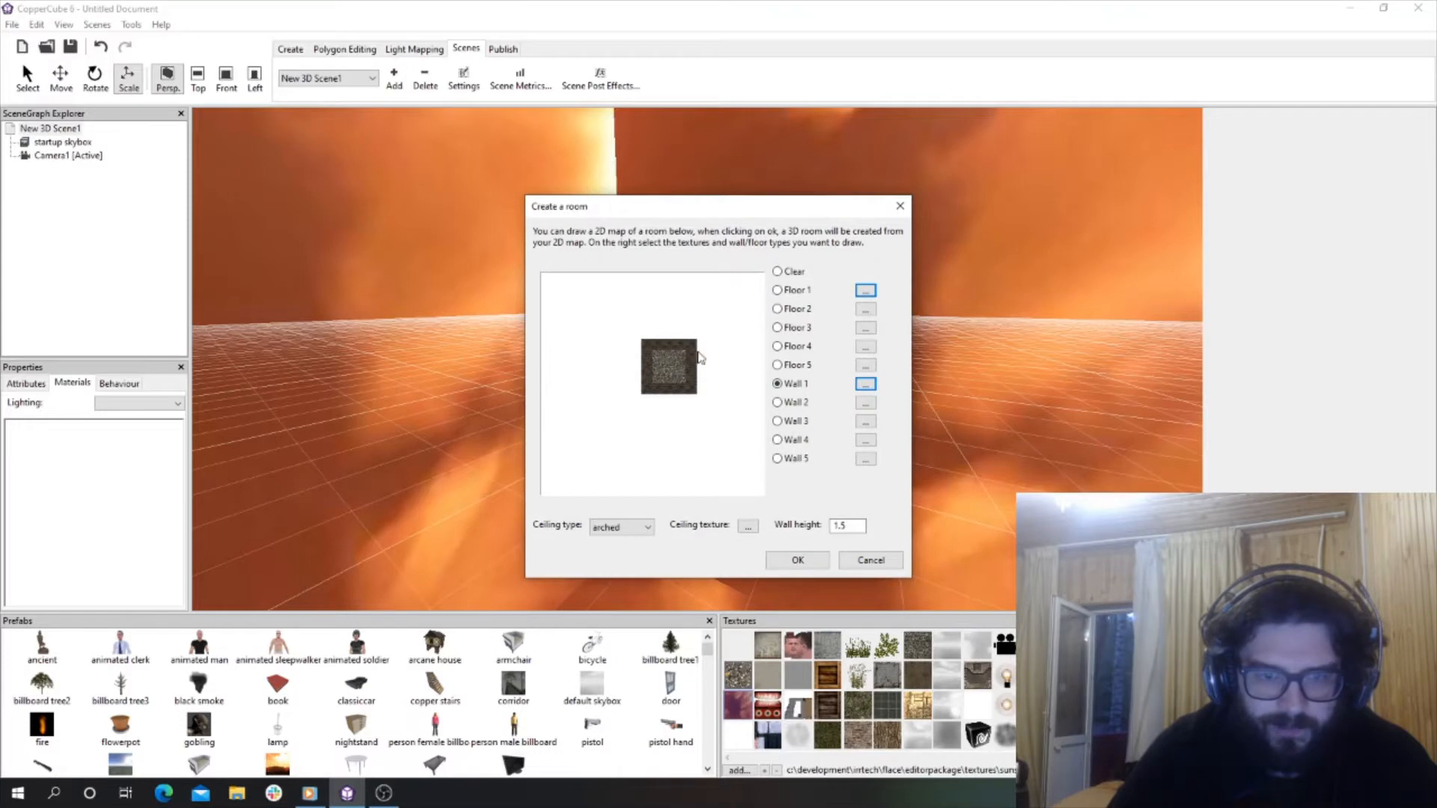
Erase all default floor and wall tiles from the 2D room map with the Clear type.
{"action": "left_click", "coordinate": [778, 290]}
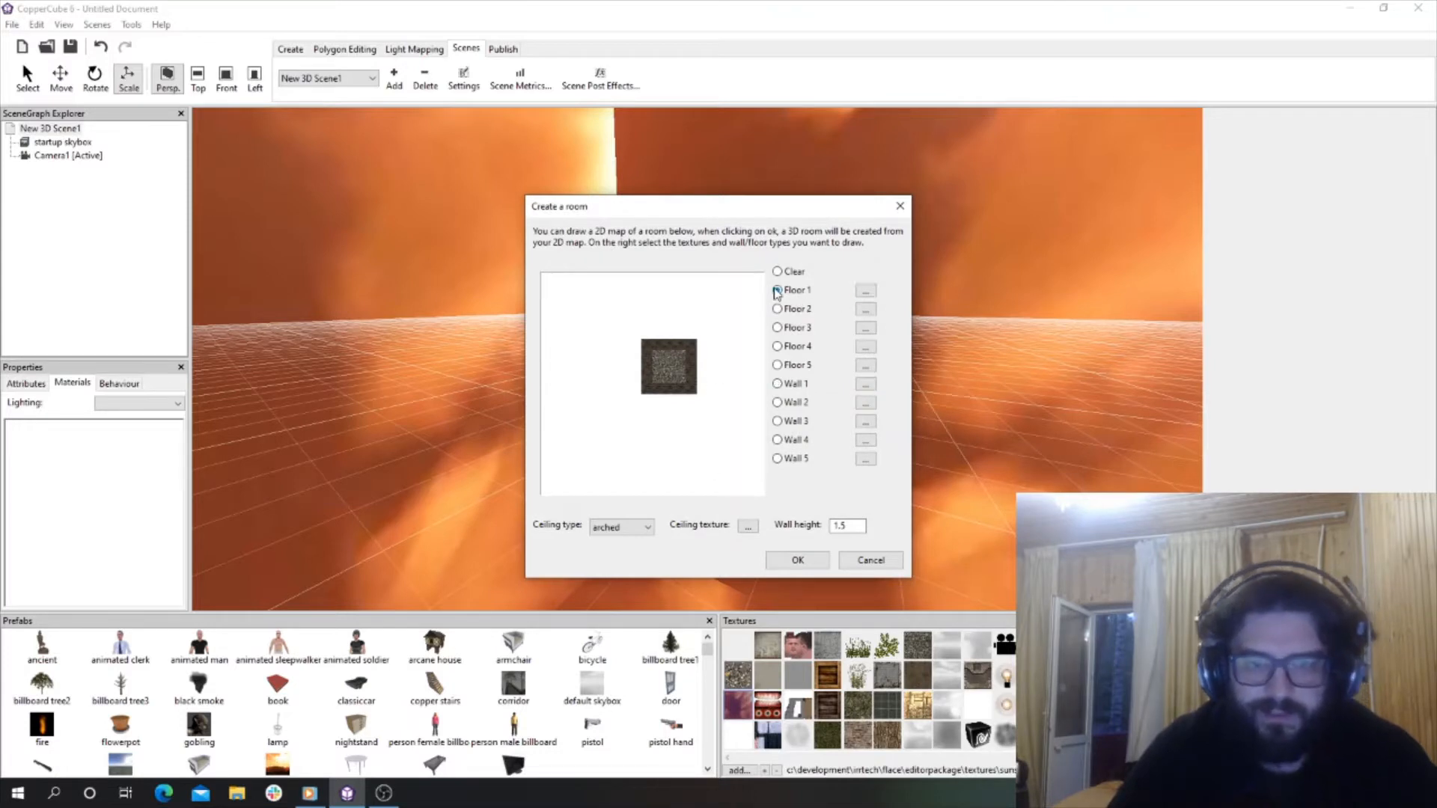
{"action": "left_click", "coordinate": [777, 273]}
{"action": "left_click_drag", "start_coordinate": [692, 366], "coordinate": [578, 387]}
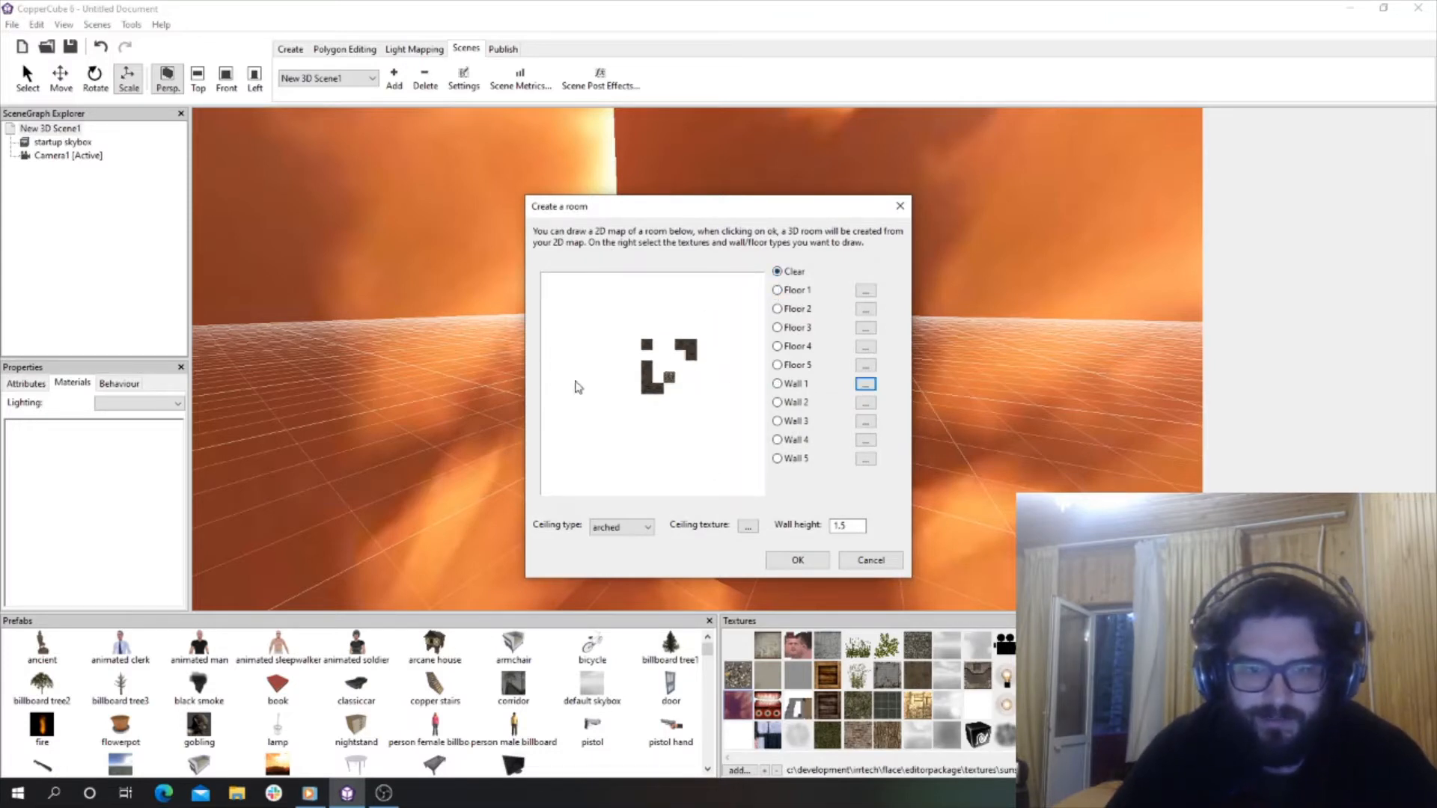
{"action": "mouse_move", "coordinate": [679, 384]}
{"action": "left_mouse_down"}
{"action": "mouse_move", "coordinate": [648, 360]}
{"action": "mouse_move", "coordinate": [690, 369]}
{"action": "left_mouse_up"}
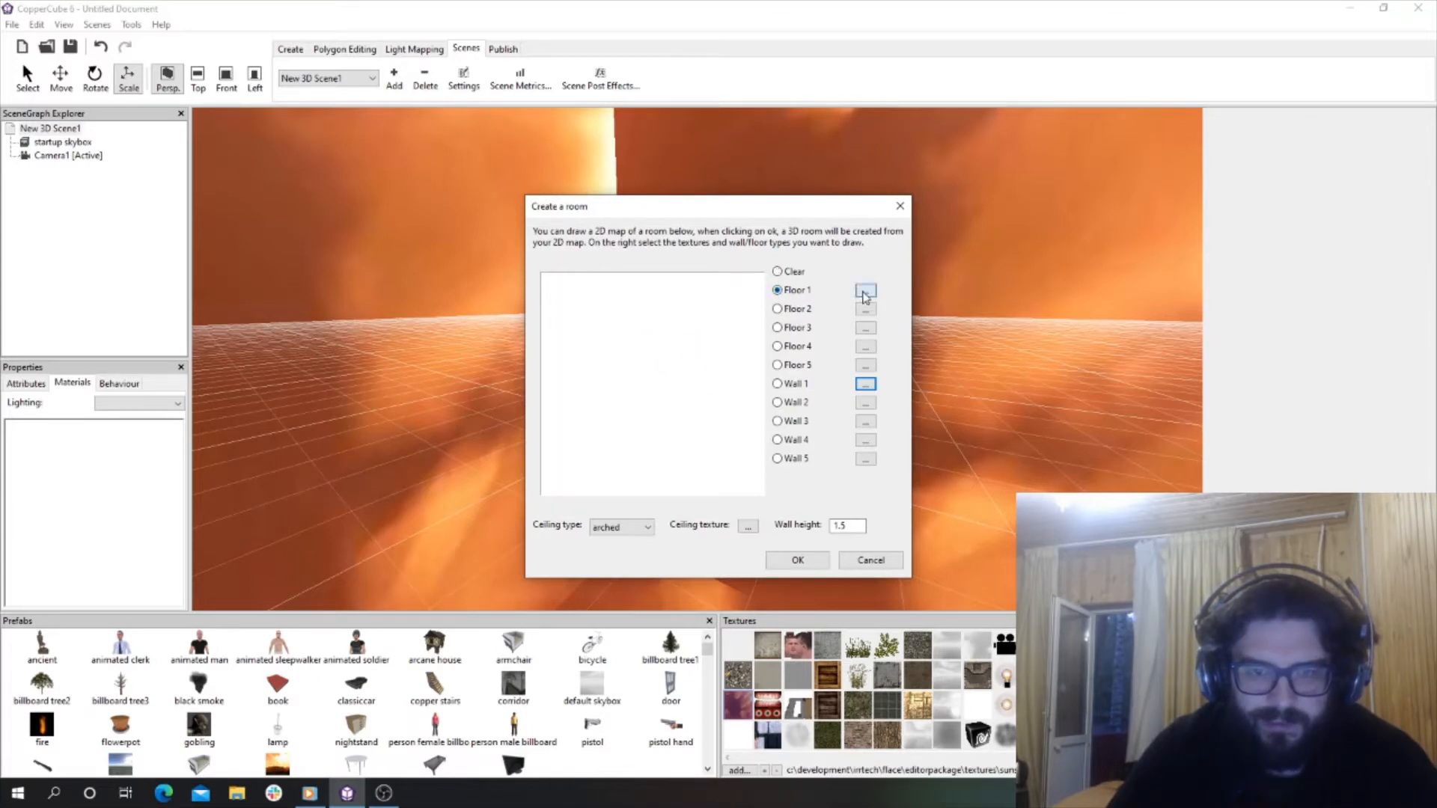
Choose a texture from the texture list for the Floor 1 type of the room.
{"action": "left_click", "coordinate": [866, 290]}
{"action": "left_click_drag", "start_coordinate": [625, 456], "coordinate": [747, 464]}
{"action": "left_click", "coordinate": [588, 421]}
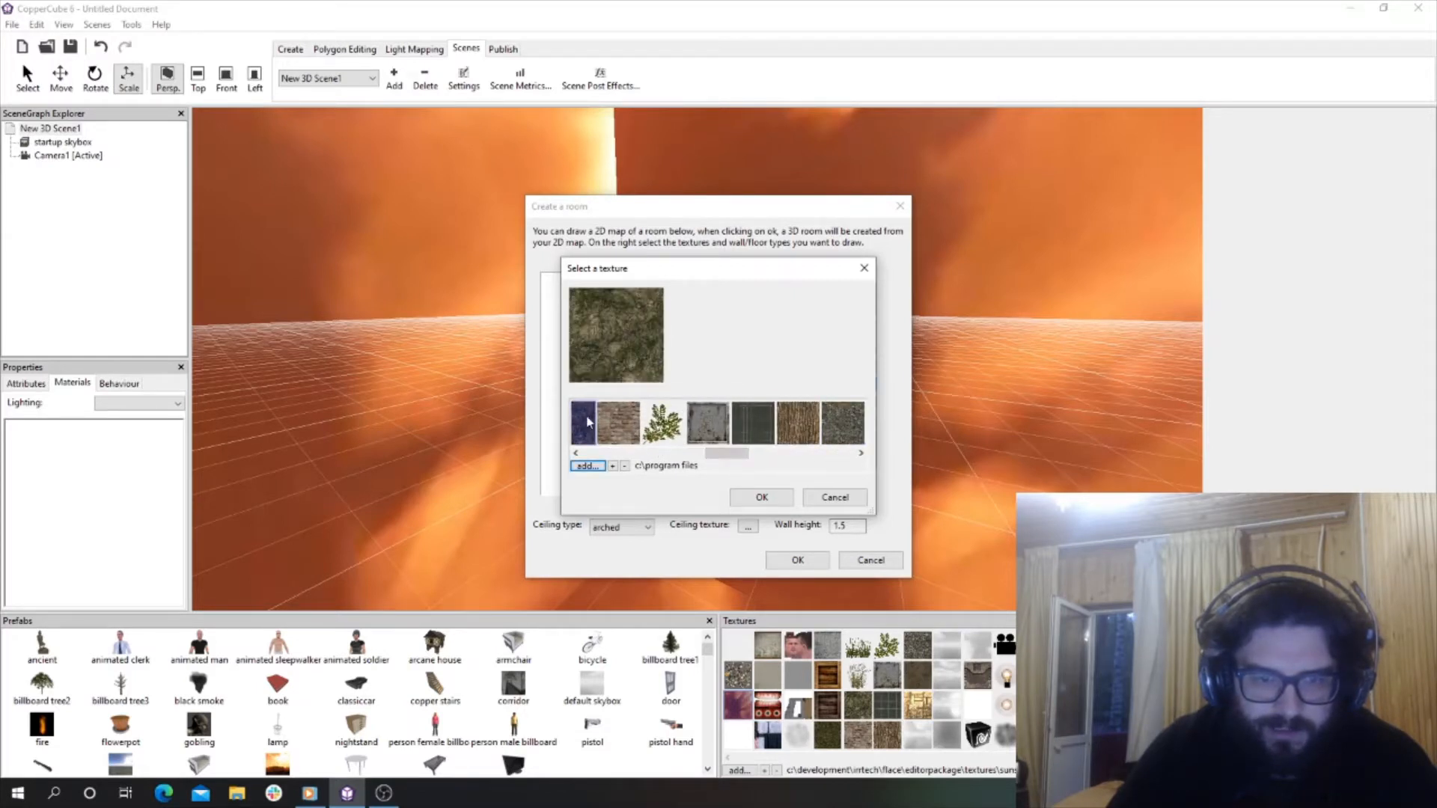
{"action": "left_click", "coordinate": [821, 433]}
{"action": "left_click", "coordinate": [765, 497]}
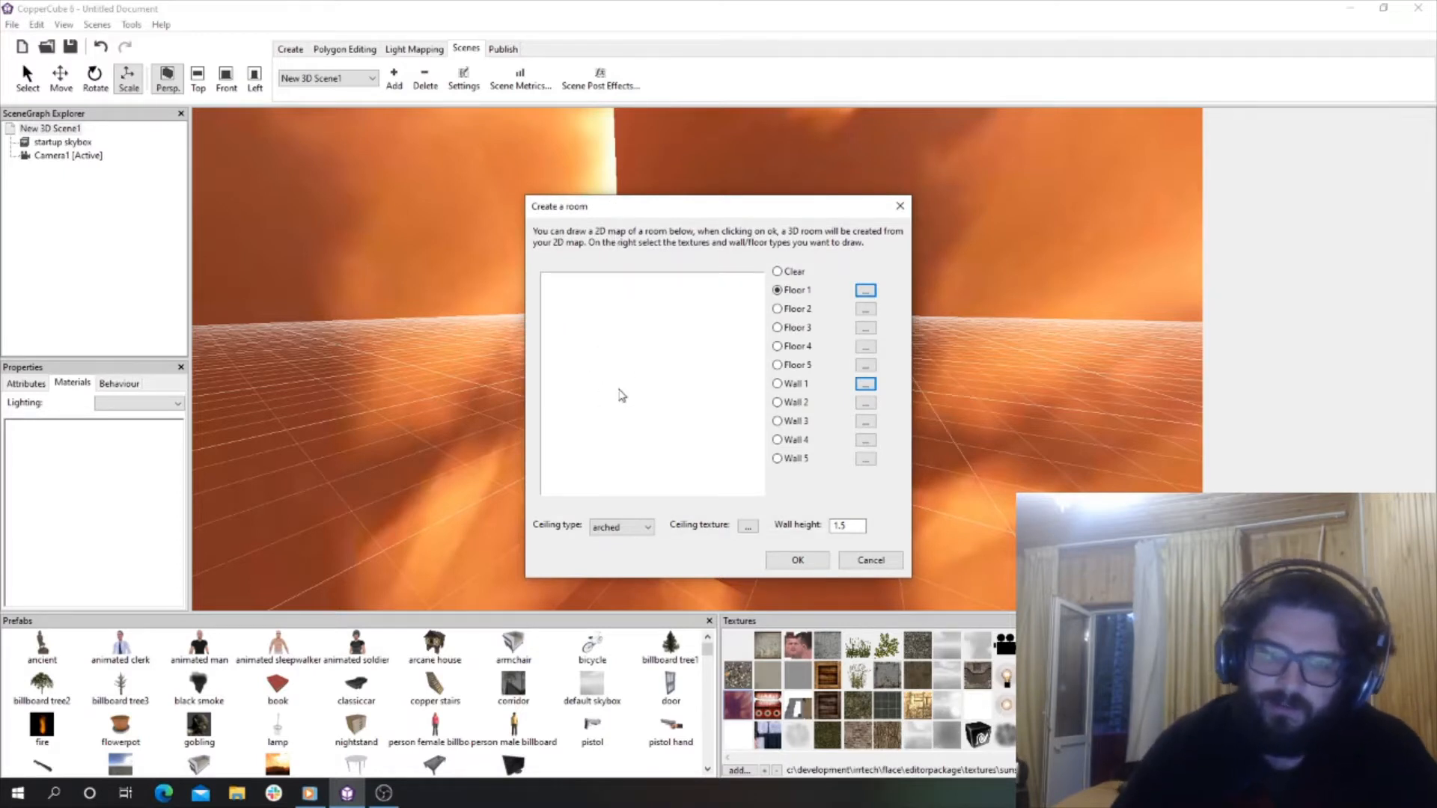
Keep the arched ceiling type and choose the dark grey rock texture for the room's ceiling.
{"action": "left_click", "coordinate": [622, 528]}
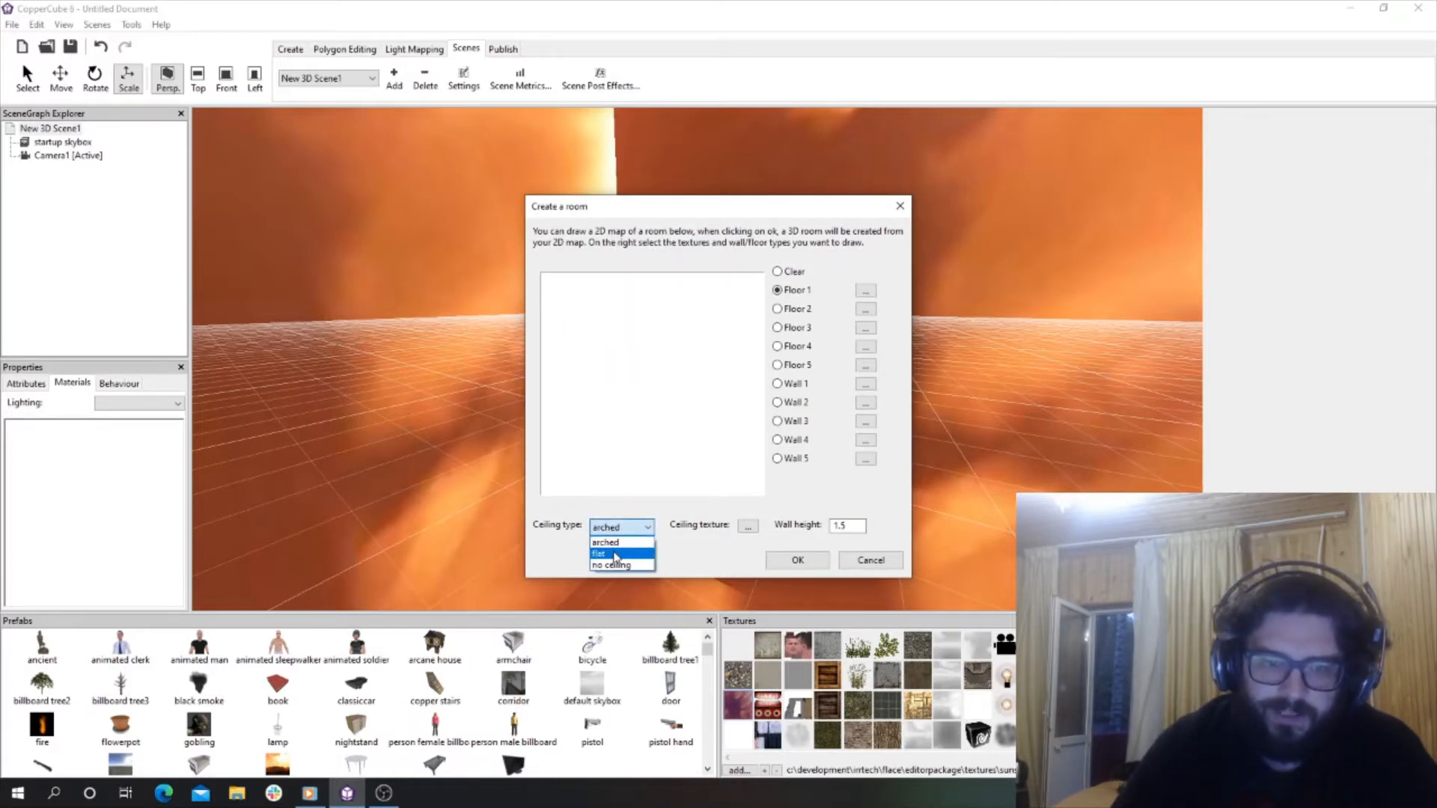
{"action": "left_click", "coordinate": [615, 544]}
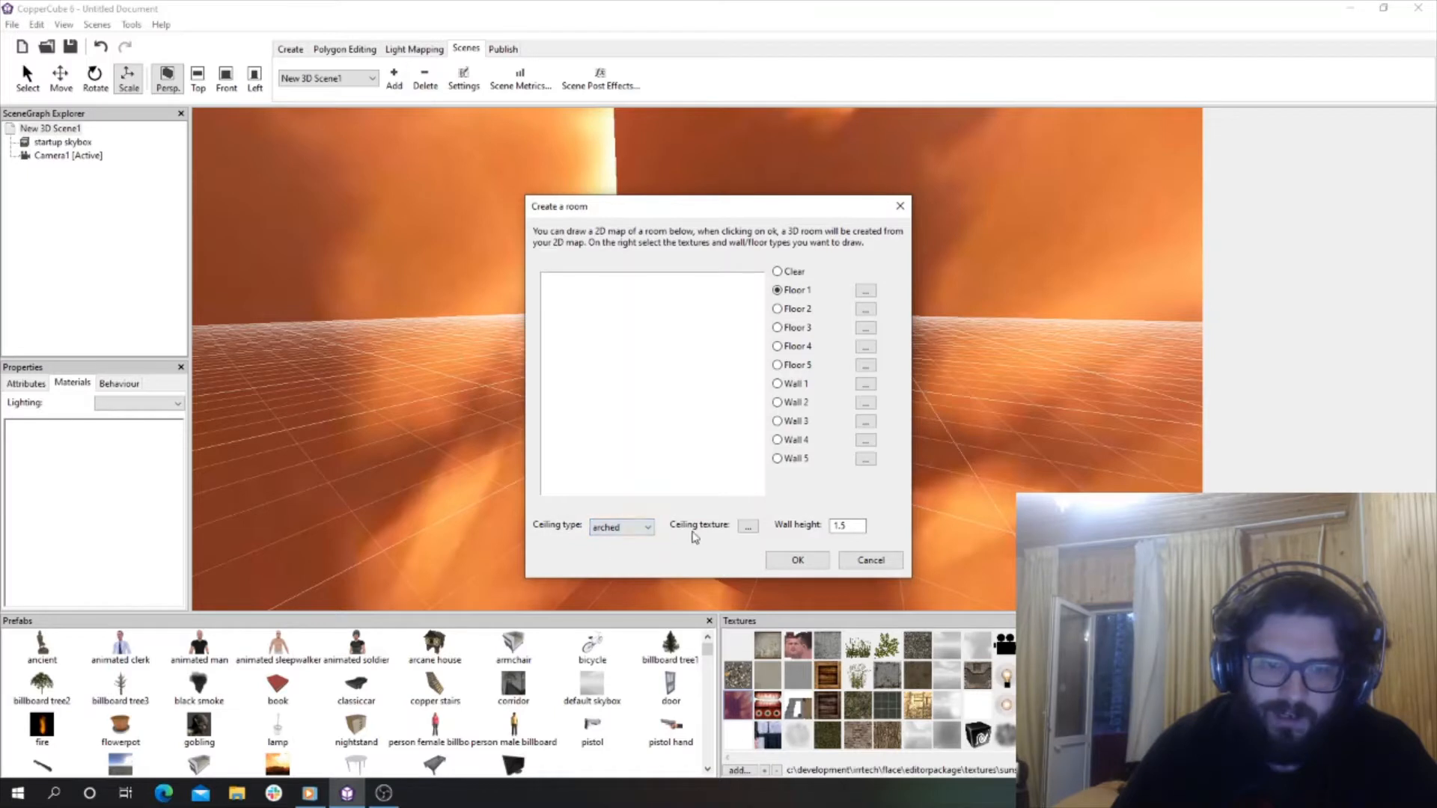
{"action": "left_click", "coordinate": [748, 526]}
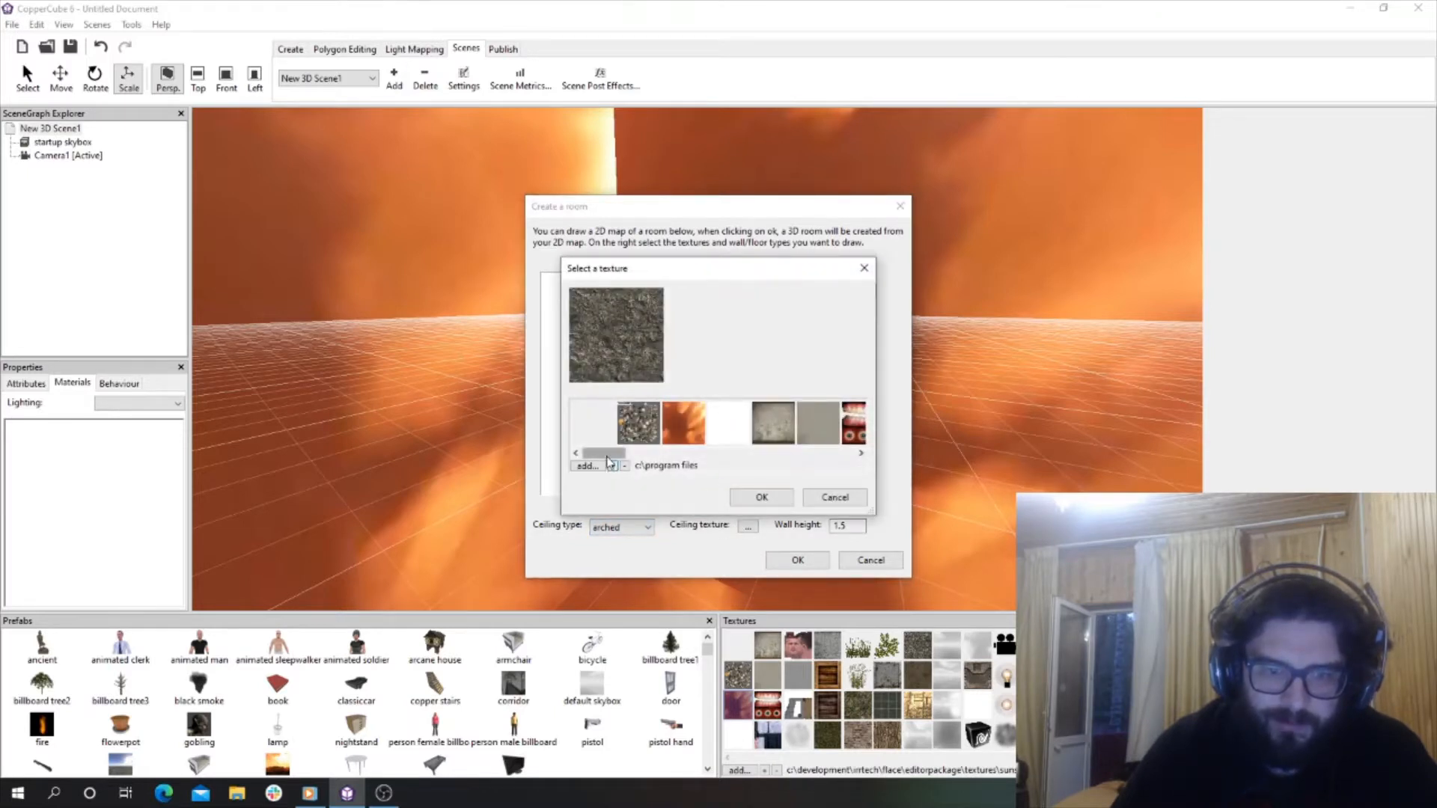
{"action": "left_click_drag", "start_coordinate": [609, 462], "coordinate": [756, 472]}
{"action": "left_click", "coordinate": [618, 424]}
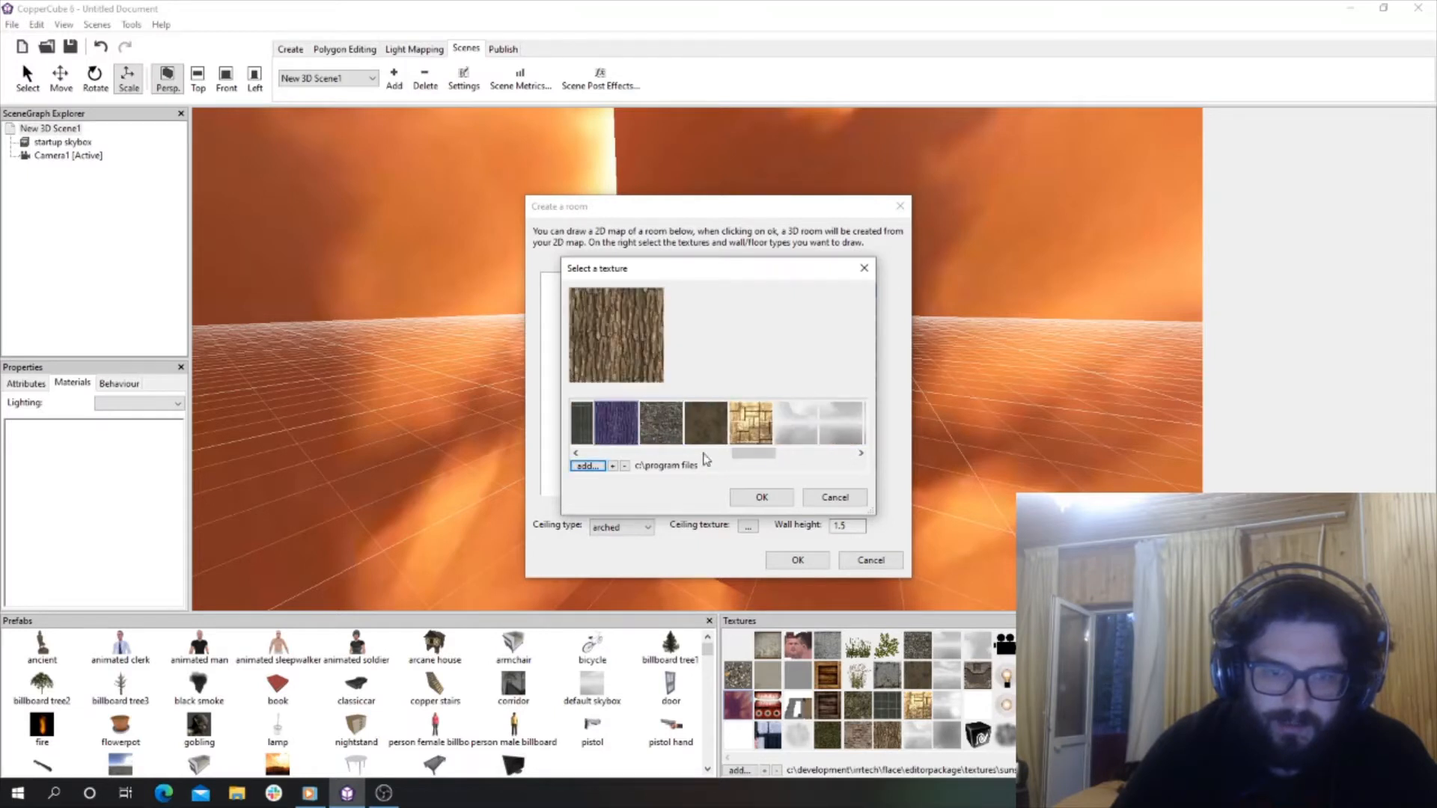
{"action": "left_click", "coordinate": [658, 424]}
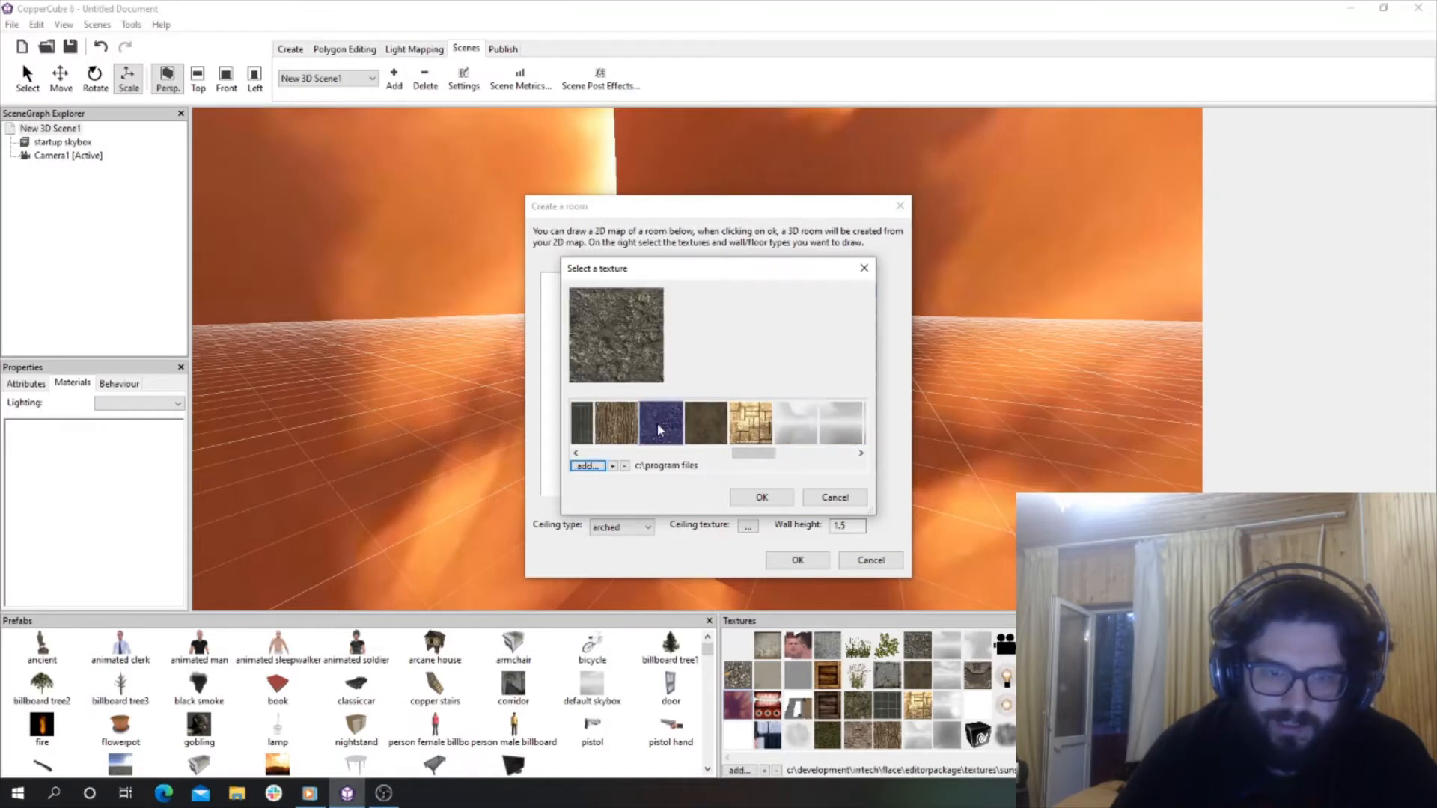
{"action": "left_click", "coordinate": [761, 498]}
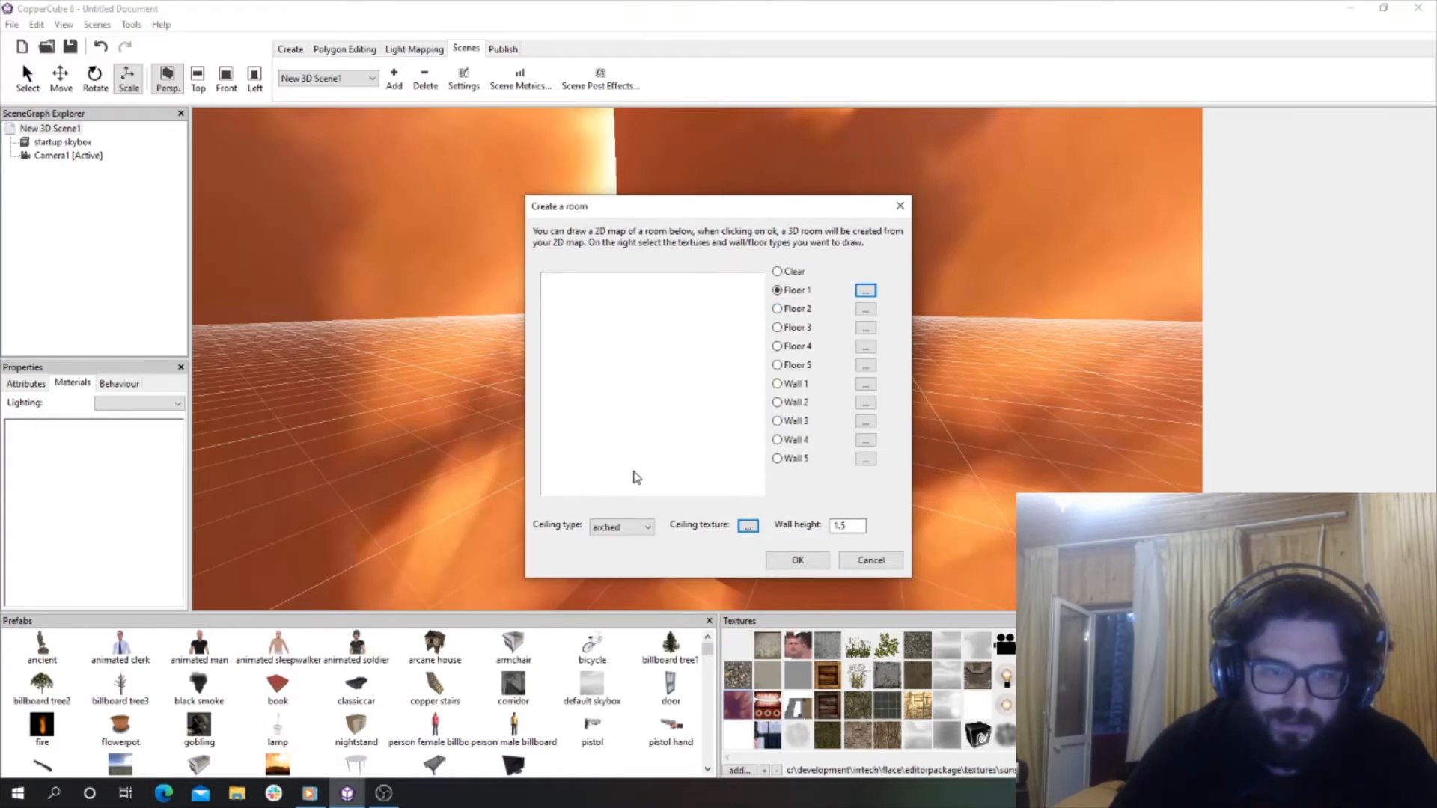
Paint a small Floor 1 area in the map's lower left, leading up into a horizontal corridor with a downward branch.
{"action": "left_click", "coordinate": [590, 470]}
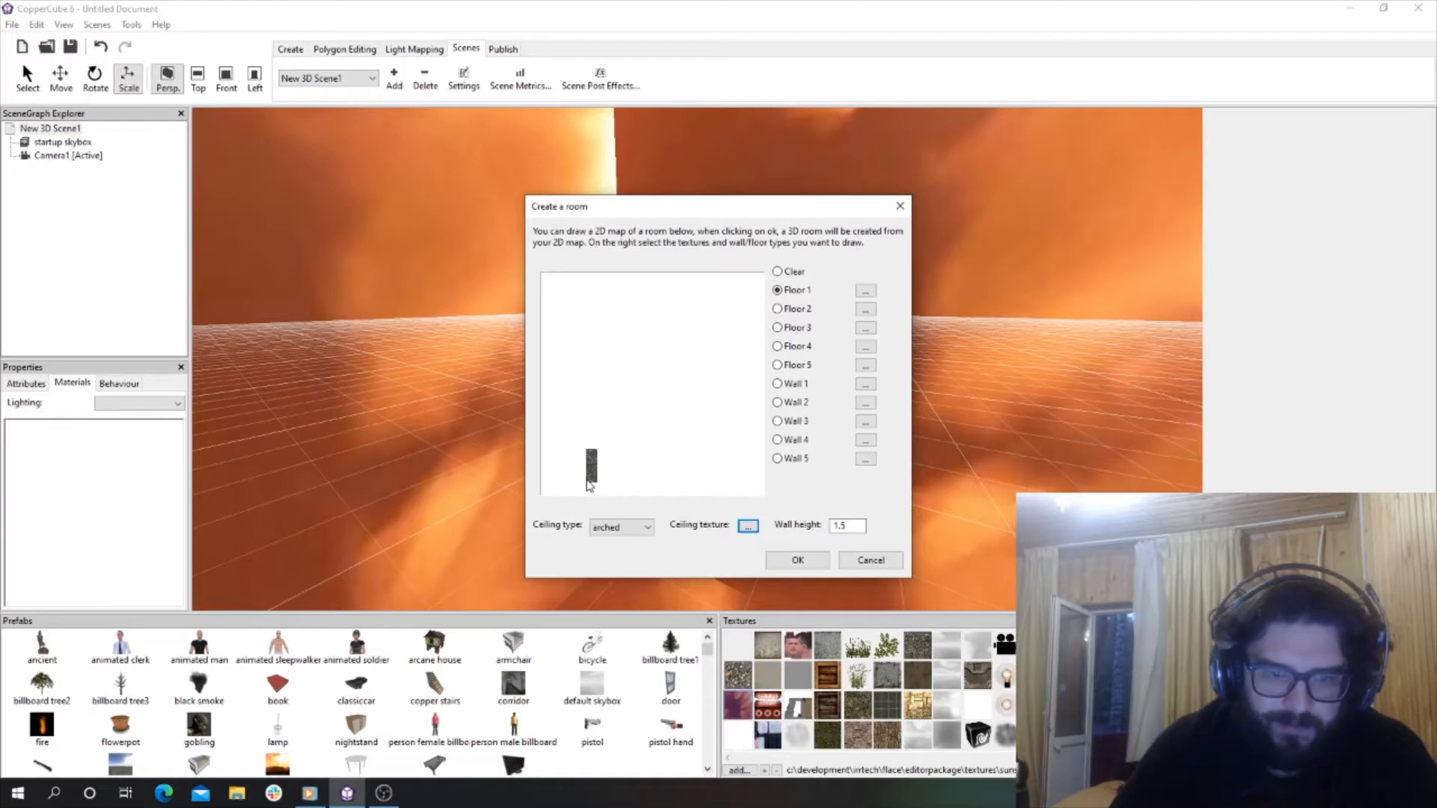
{"action": "left_click_drag", "start_coordinate": [621, 485], "coordinate": [615, 461]}
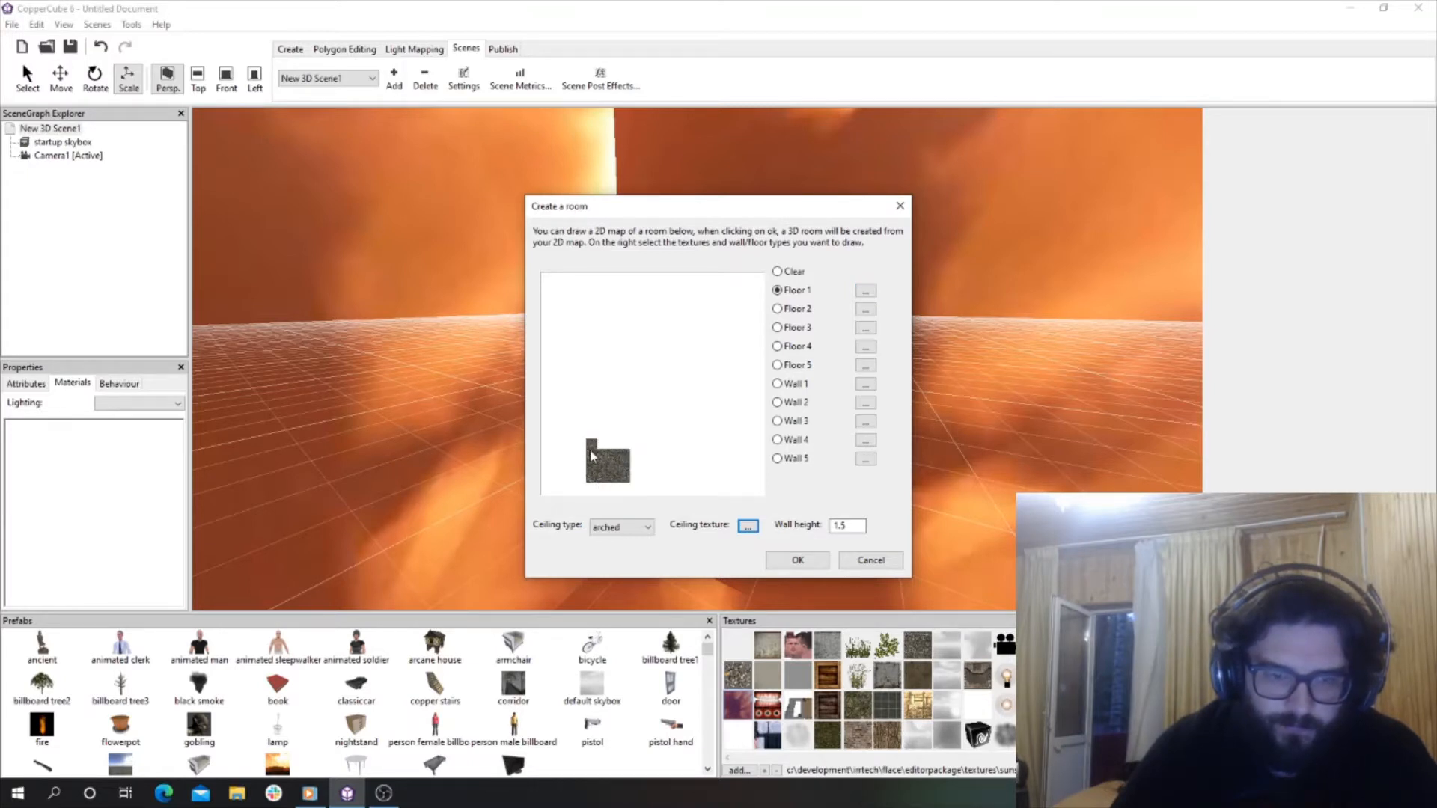
{"action": "left_click_drag", "start_coordinate": [592, 455], "coordinate": [590, 409]}
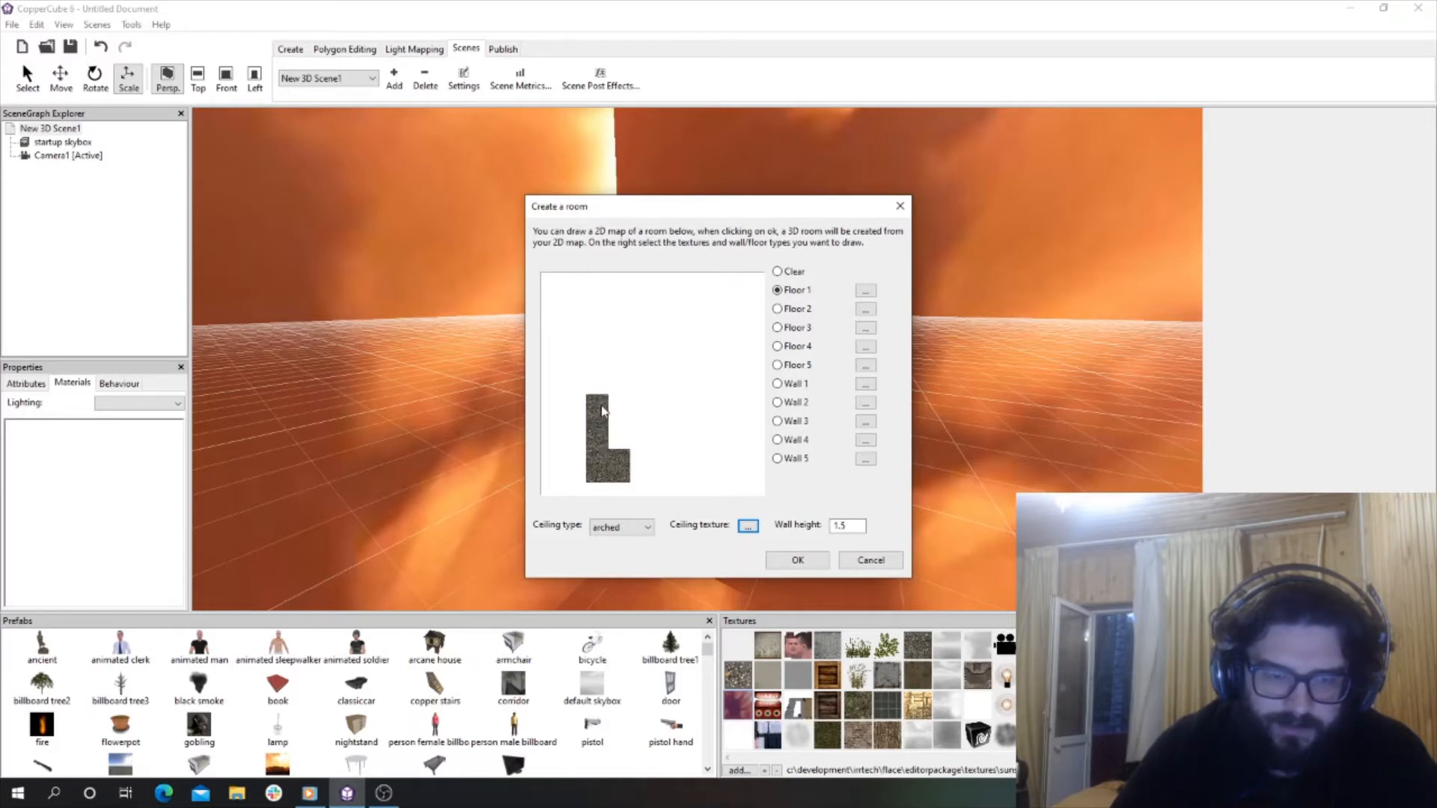
{"action": "mouse_move", "coordinate": [604, 410]}
{"action": "left_mouse_down"}
{"action": "mouse_move", "coordinate": [669, 413]}
{"action": "mouse_move", "coordinate": [665, 490]}
{"action": "mouse_move", "coordinate": [666, 425]}
{"action": "mouse_move", "coordinate": [684, 407]}
{"action": "mouse_move", "coordinate": [715, 415]}
{"action": "left_mouse_up"}
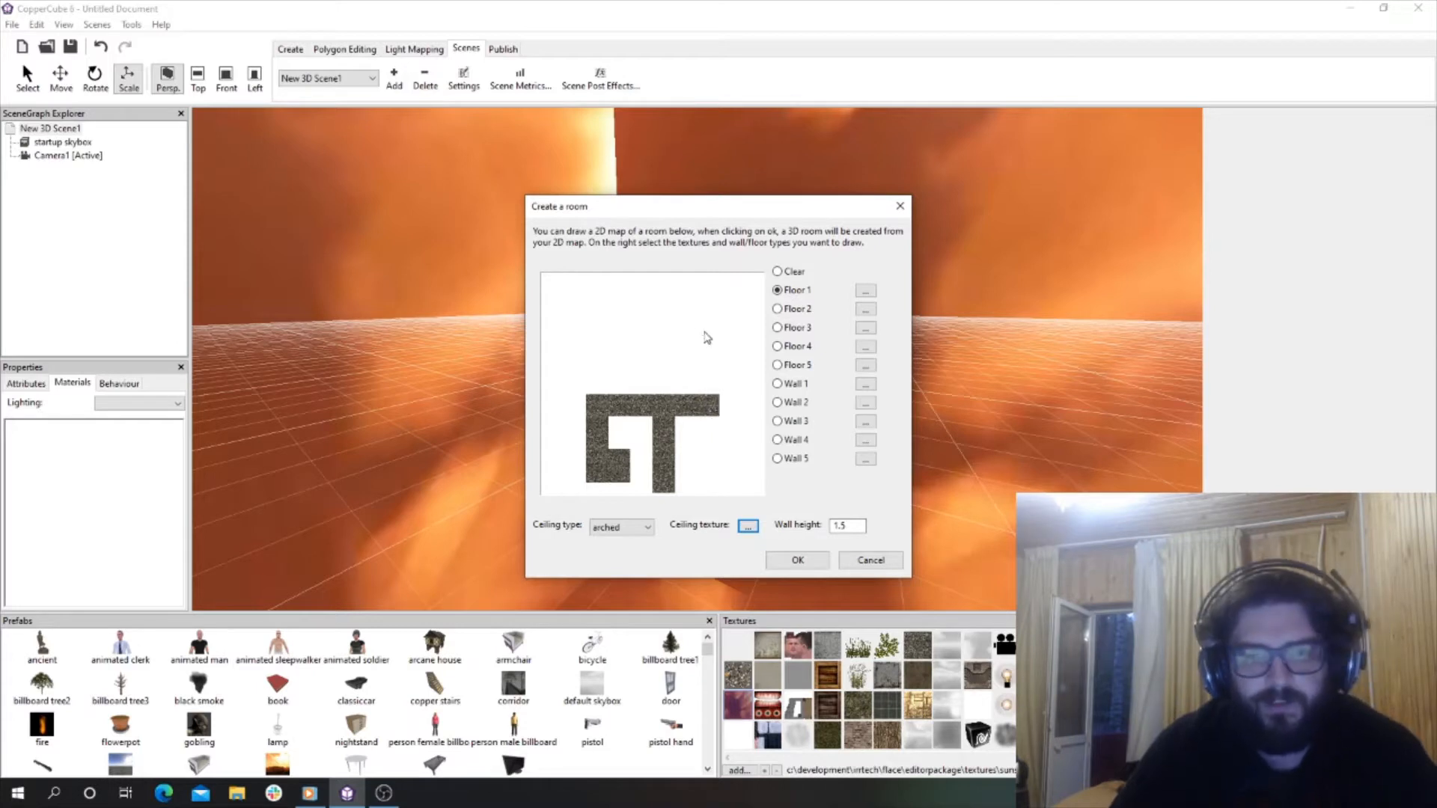
Paint ladder-shaped Floor 1 corridors above the horizontal corridor and a closed loop around the lower central branch.
{"action": "left_click_drag", "start_coordinate": [703, 331], "coordinate": [711, 395]}
{"action": "mouse_move", "coordinate": [715, 360]}
{"action": "left_mouse_down"}
{"action": "mouse_move", "coordinate": [714, 331]}
{"action": "mouse_move", "coordinate": [635, 346]}
{"action": "mouse_move", "coordinate": [693, 347]}
{"action": "mouse_move", "coordinate": [629, 343]}
{"action": "mouse_move", "coordinate": [638, 397]}
{"action": "mouse_move", "coordinate": [651, 362]}
{"action": "mouse_move", "coordinate": [649, 397]}
{"action": "mouse_move", "coordinate": [670, 366]}
{"action": "mouse_move", "coordinate": [697, 366]}
{"action": "mouse_move", "coordinate": [694, 384]}
{"action": "left_mouse_up"}
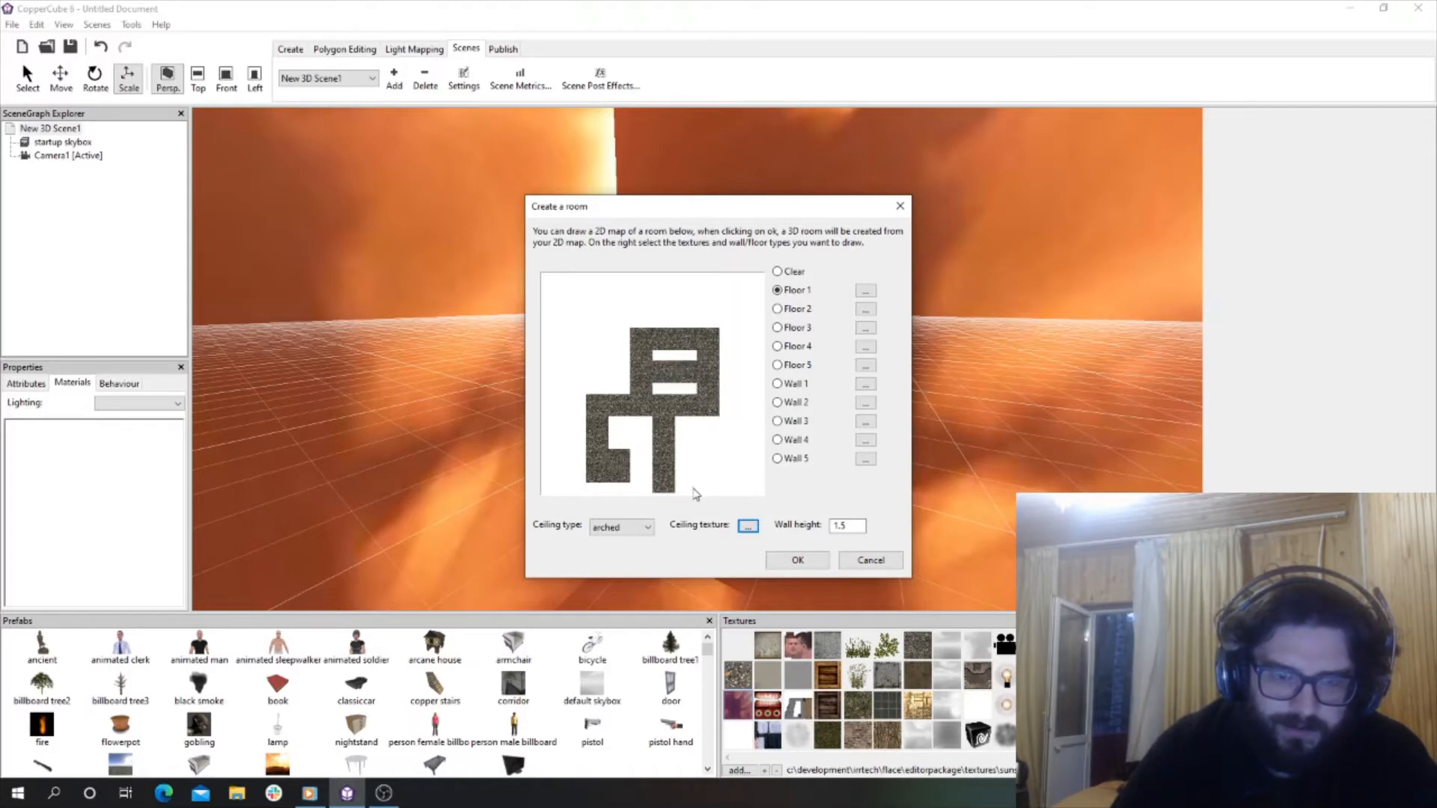
{"action": "mouse_move", "coordinate": [677, 494]}
{"action": "left_mouse_down"}
{"action": "mouse_move", "coordinate": [715, 490]}
{"action": "mouse_move", "coordinate": [703, 433]}
{"action": "mouse_move", "coordinate": [712, 443]}
{"action": "left_mouse_up"}
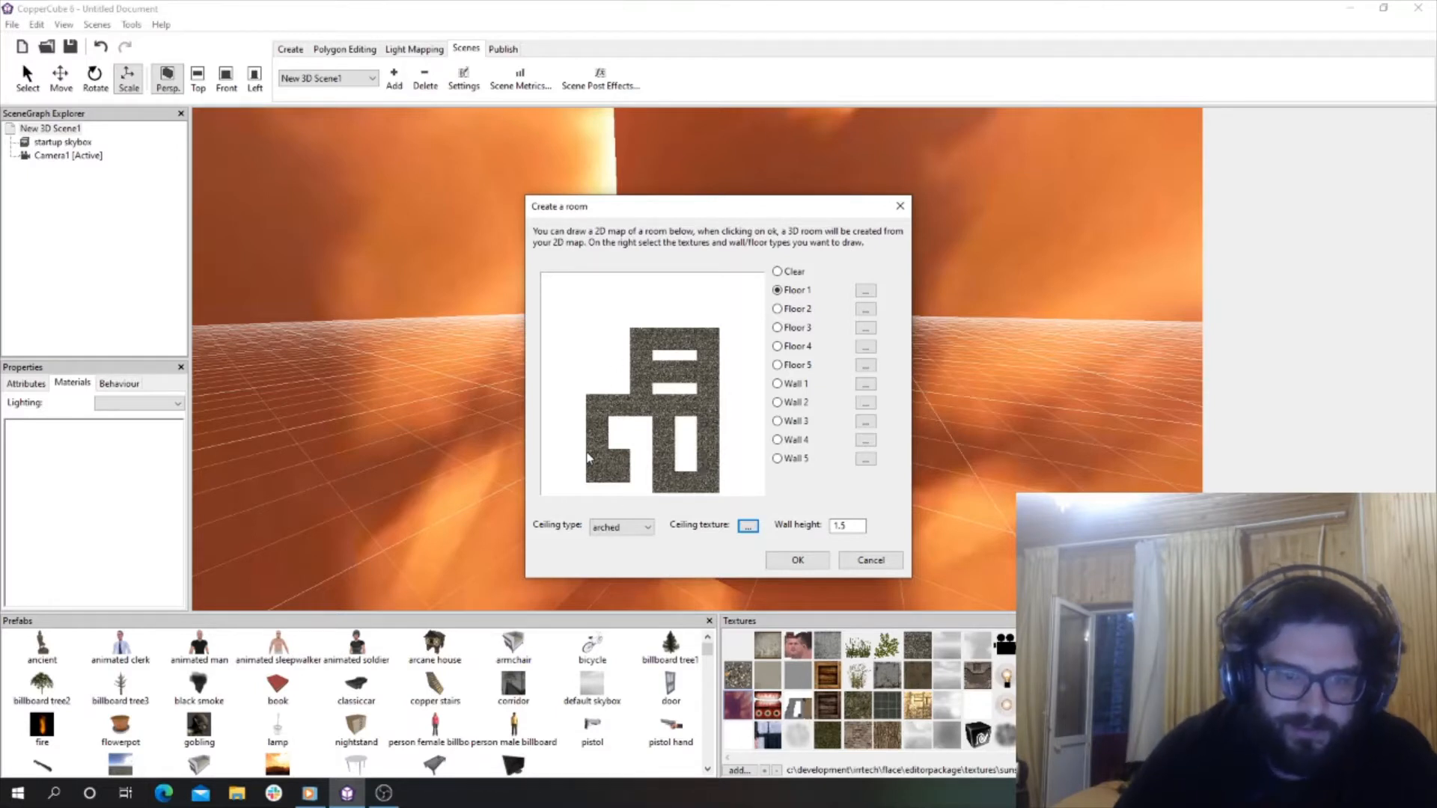
Paint a Floor 1 corridor around the map's left side to the upper block and clear the stray tiles at the left edge.
{"action": "mouse_move", "coordinate": [588, 448]}
{"action": "left_mouse_down"}
{"action": "mouse_move", "coordinate": [567, 455]}
{"action": "mouse_move", "coordinate": [581, 460]}
{"action": "mouse_move", "coordinate": [556, 449]}
{"action": "mouse_move", "coordinate": [564, 358]}
{"action": "mouse_move", "coordinate": [569, 383]}
{"action": "mouse_move", "coordinate": [553, 342]}
{"action": "mouse_move", "coordinate": [626, 334]}
{"action": "left_mouse_up"}
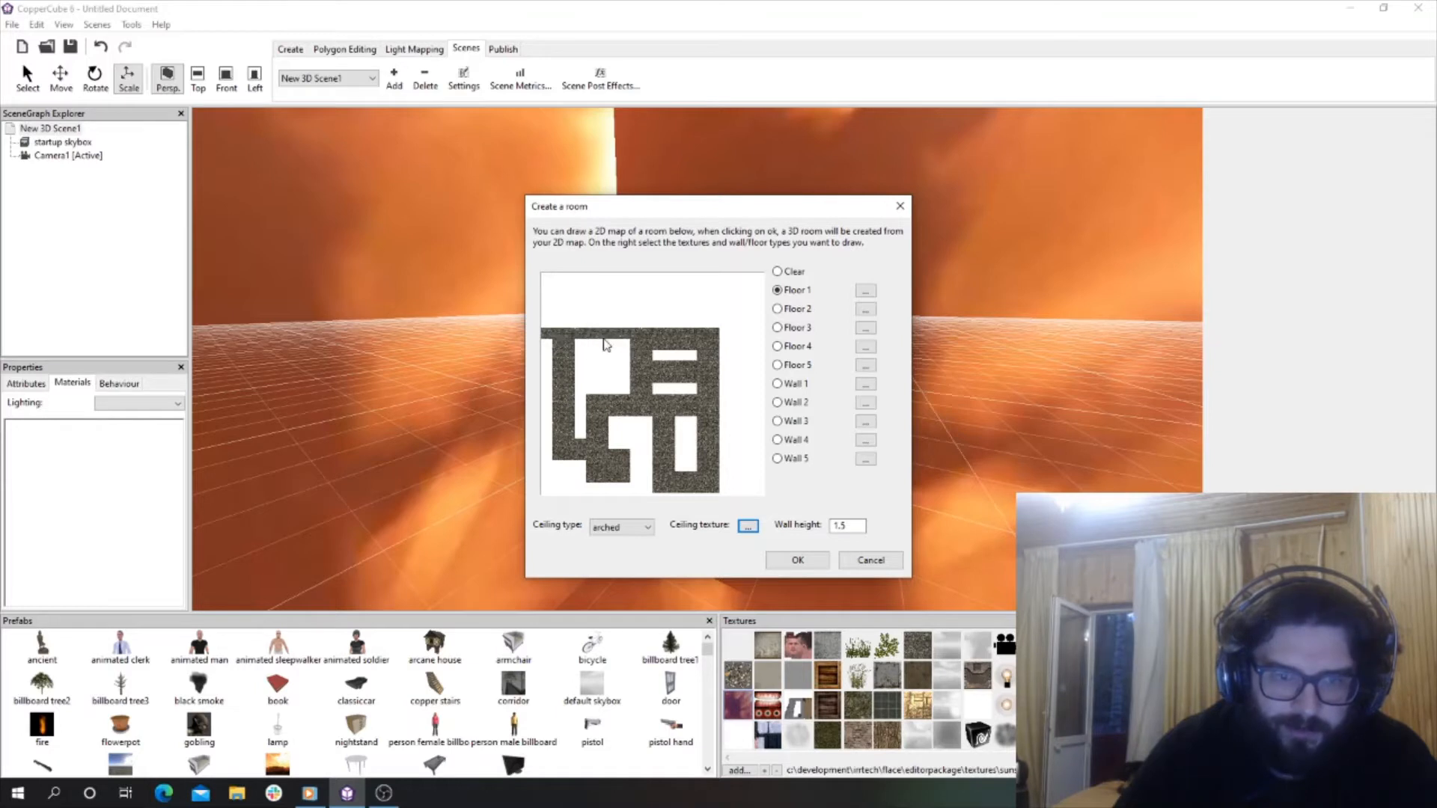
{"action": "left_click", "coordinate": [777, 272]}
{"action": "left_click_drag", "start_coordinate": [544, 345], "coordinate": [547, 341]}
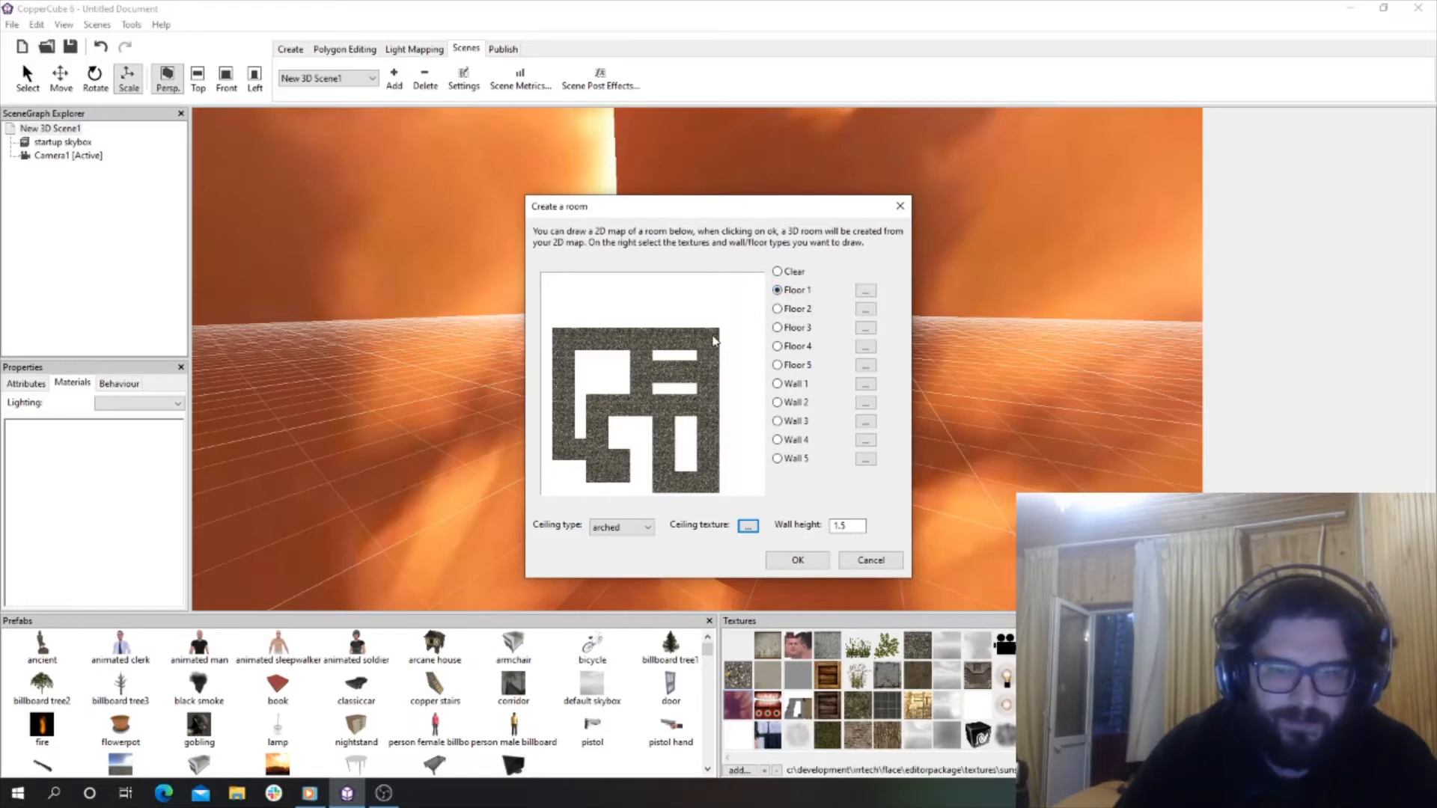
Extend the upper Floor 1 corridor along the map's right side and fill the lower part of the central loop's gap.
{"action": "mouse_move", "coordinate": [712, 341]}
{"action": "left_mouse_down"}
{"action": "mouse_move", "coordinate": [755, 337]}
{"action": "mouse_move", "coordinate": [734, 351]}
{"action": "mouse_move", "coordinate": [761, 352]}
{"action": "mouse_move", "coordinate": [751, 414]}
{"action": "left_mouse_up"}
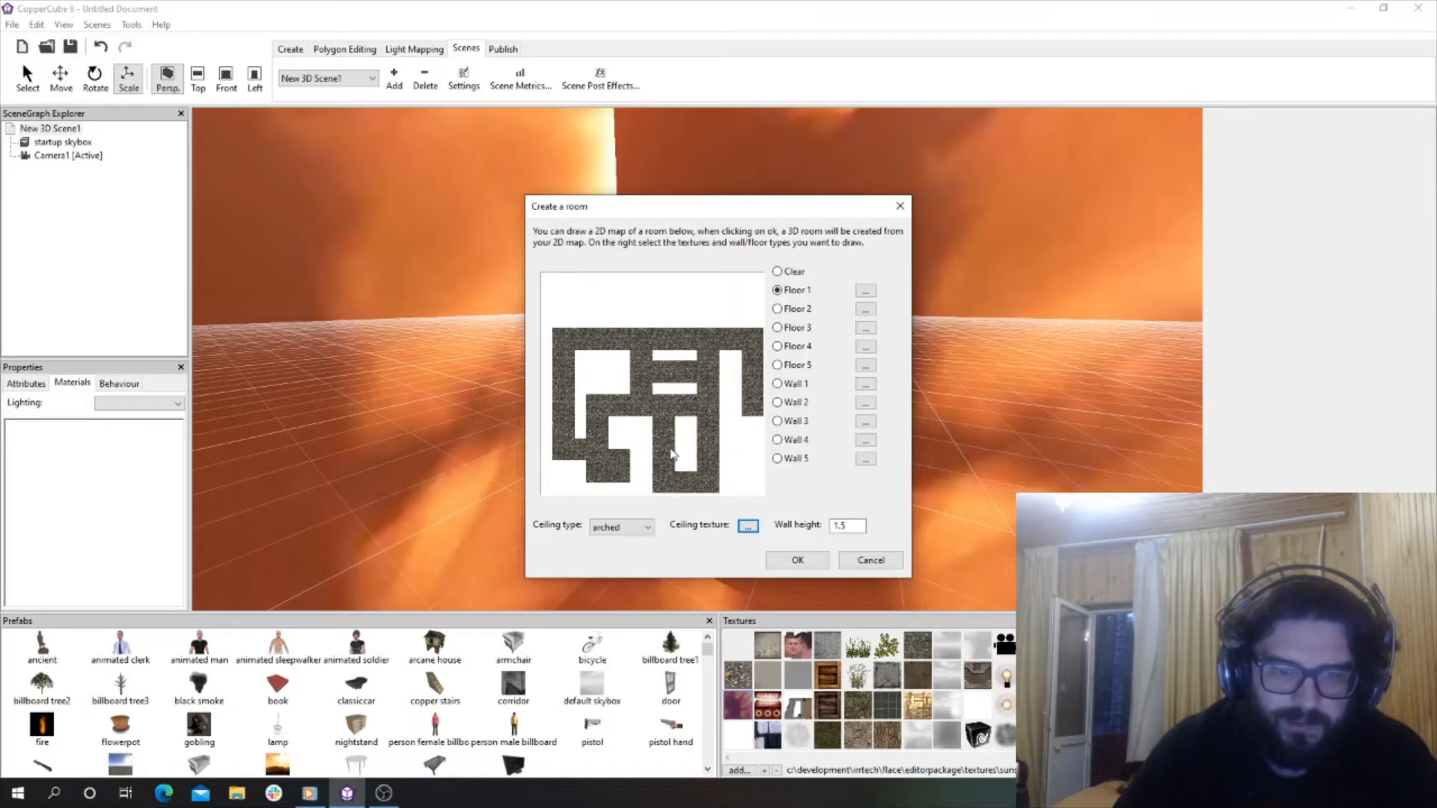
{"action": "left_click_drag", "start_coordinate": [676, 447], "coordinate": [698, 451]}
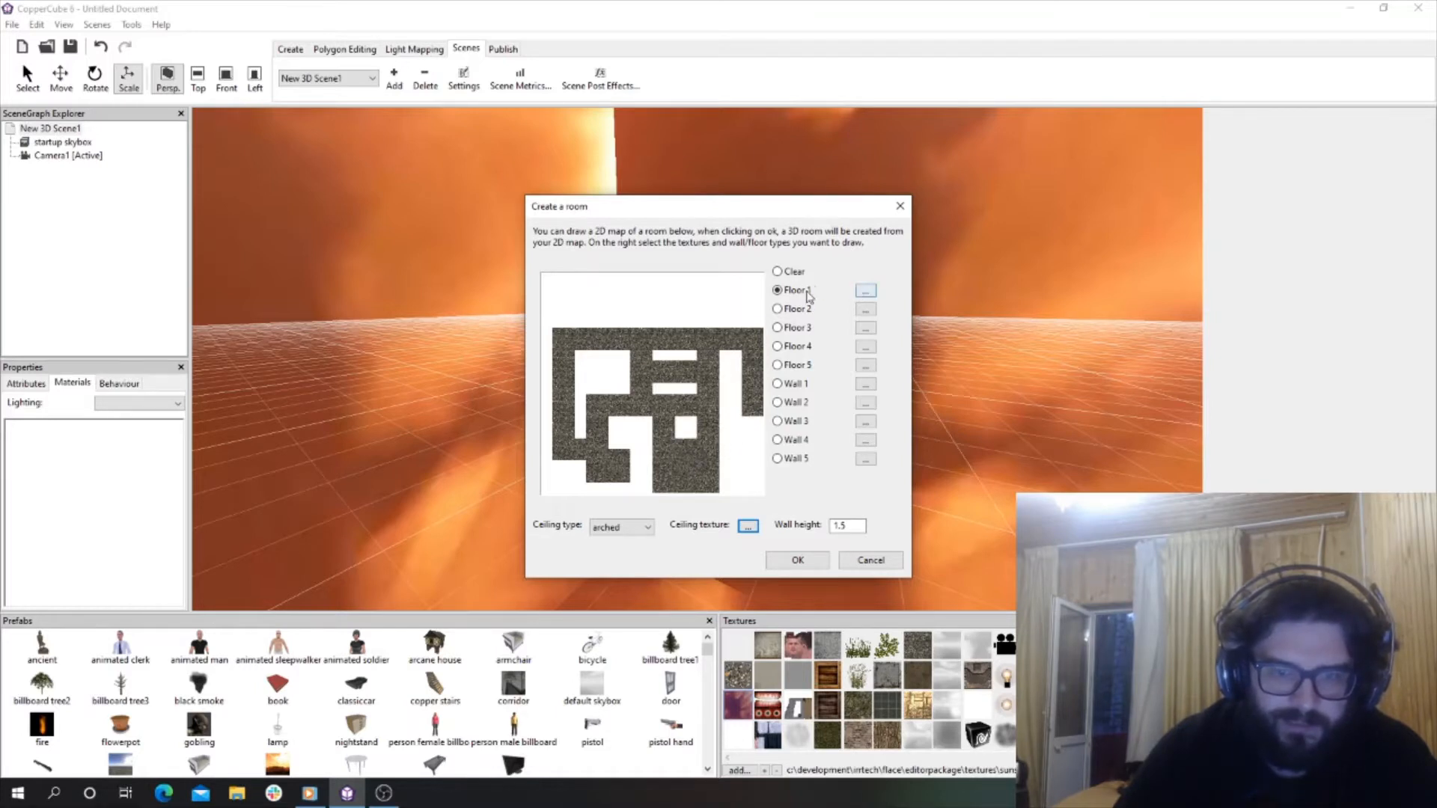
Assign a grey stone tile texture to Floor 2 and cover the lower central block with it, clearing the stray tile beside it.
{"action": "left_click", "coordinate": [860, 311]}
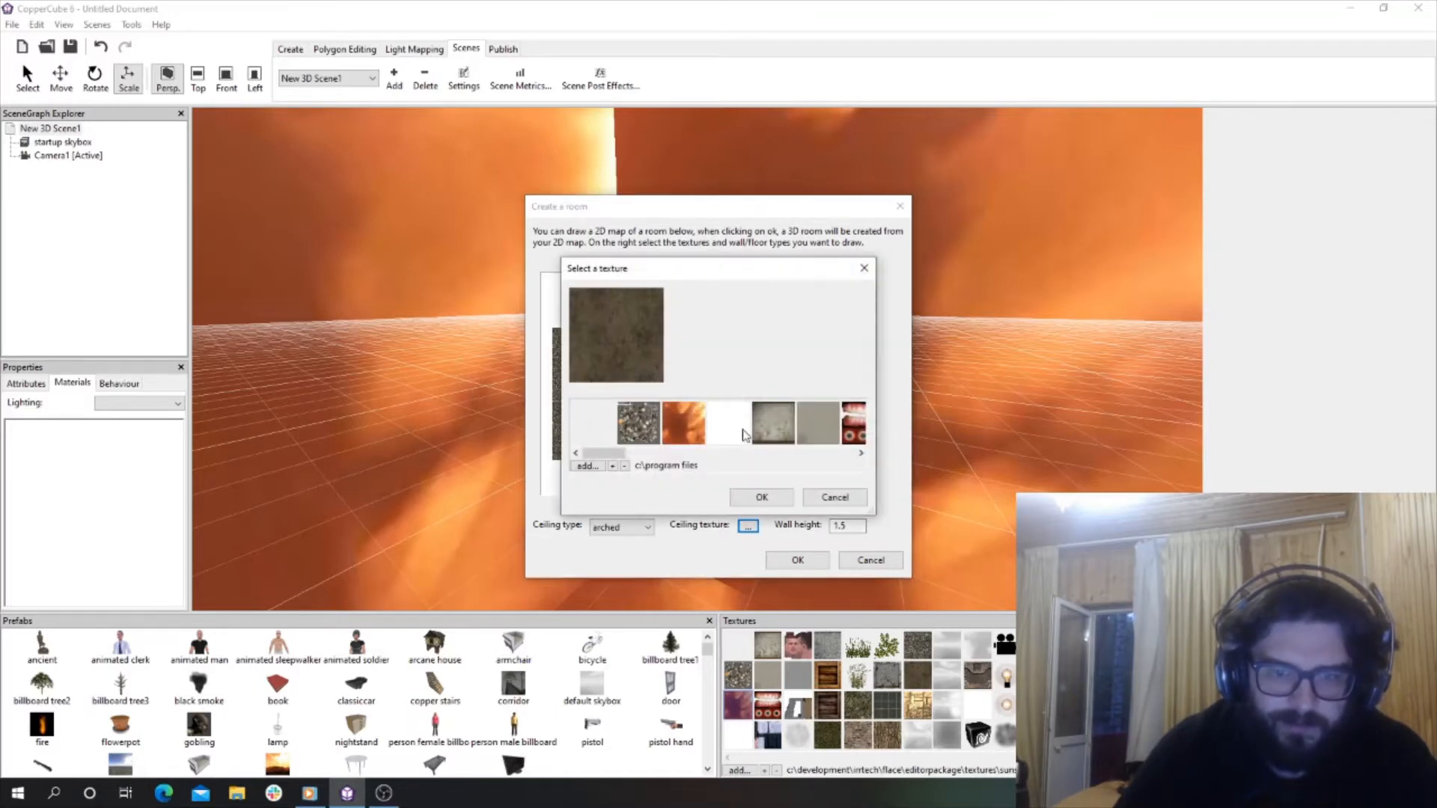
{"action": "mouse_move", "coordinate": [647, 453]}
{"action": "left_mouse_down"}
{"action": "mouse_move", "coordinate": [748, 458]}
{"action": "mouse_move", "coordinate": [715, 458]}
{"action": "mouse_move", "coordinate": [724, 438]}
{"action": "mouse_move", "coordinate": [659, 453]}
{"action": "mouse_move", "coordinate": [660, 493]}
{"action": "mouse_move", "coordinate": [713, 492]}
{"action": "mouse_move", "coordinate": [699, 457]}
{"action": "mouse_move", "coordinate": [681, 477]}
{"action": "left_mouse_up"}
{"action": "left_click", "coordinate": [724, 438]}
{"action": "left_click", "coordinate": [756, 498]}
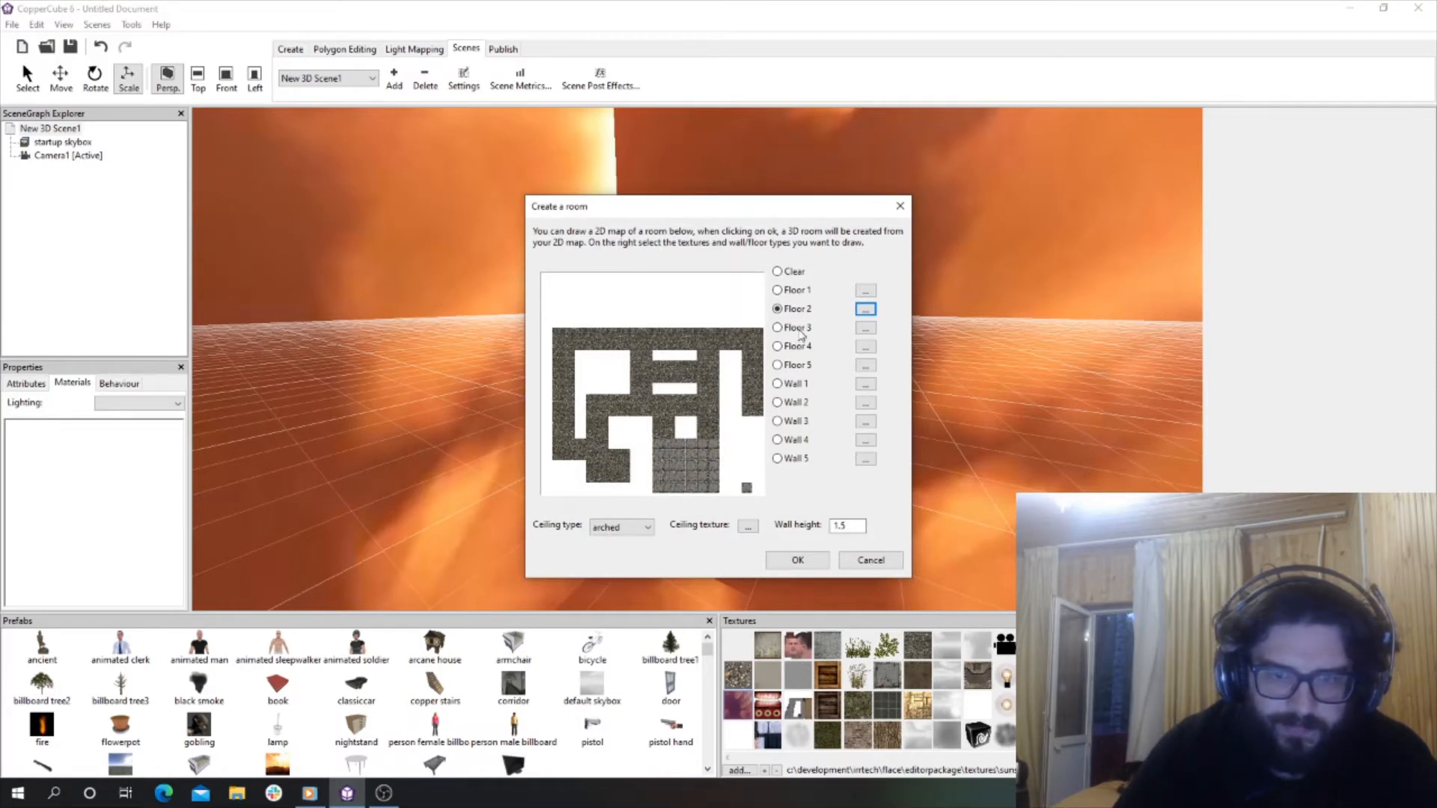
{"action": "left_click", "coordinate": [777, 271]}
{"action": "left_click", "coordinate": [748, 488]}
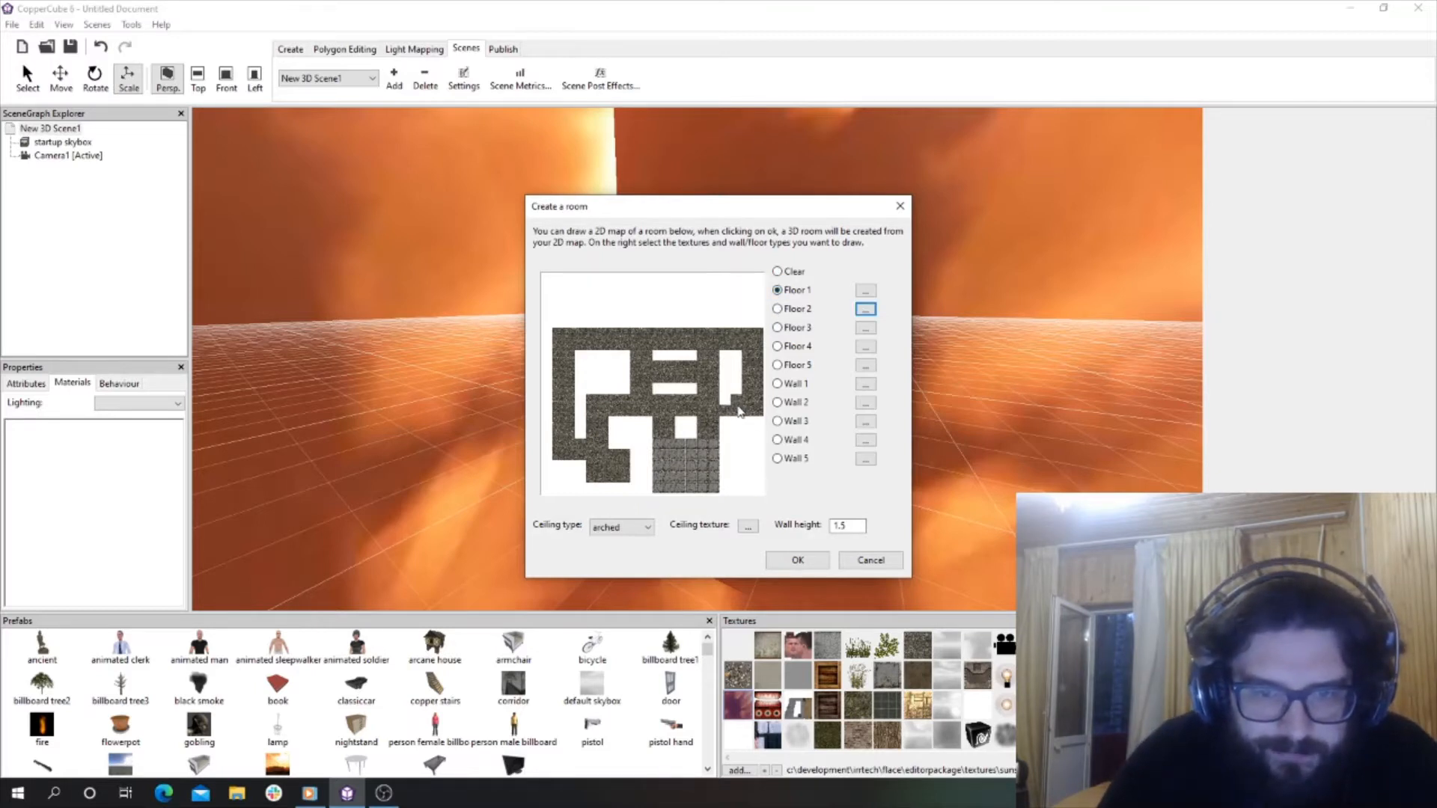
Add a vertical Floor 1 corridor through the large open gap in the left half of the map.
{"action": "left_click", "coordinate": [604, 383]}
{"action": "mouse_move", "coordinate": [606, 385]}
{"action": "left_mouse_down"}
{"action": "mouse_move", "coordinate": [608, 358]}
{"action": "mouse_move", "coordinate": [615, 397]}
{"action": "mouse_move", "coordinate": [637, 403]}
{"action": "left_mouse_up"}
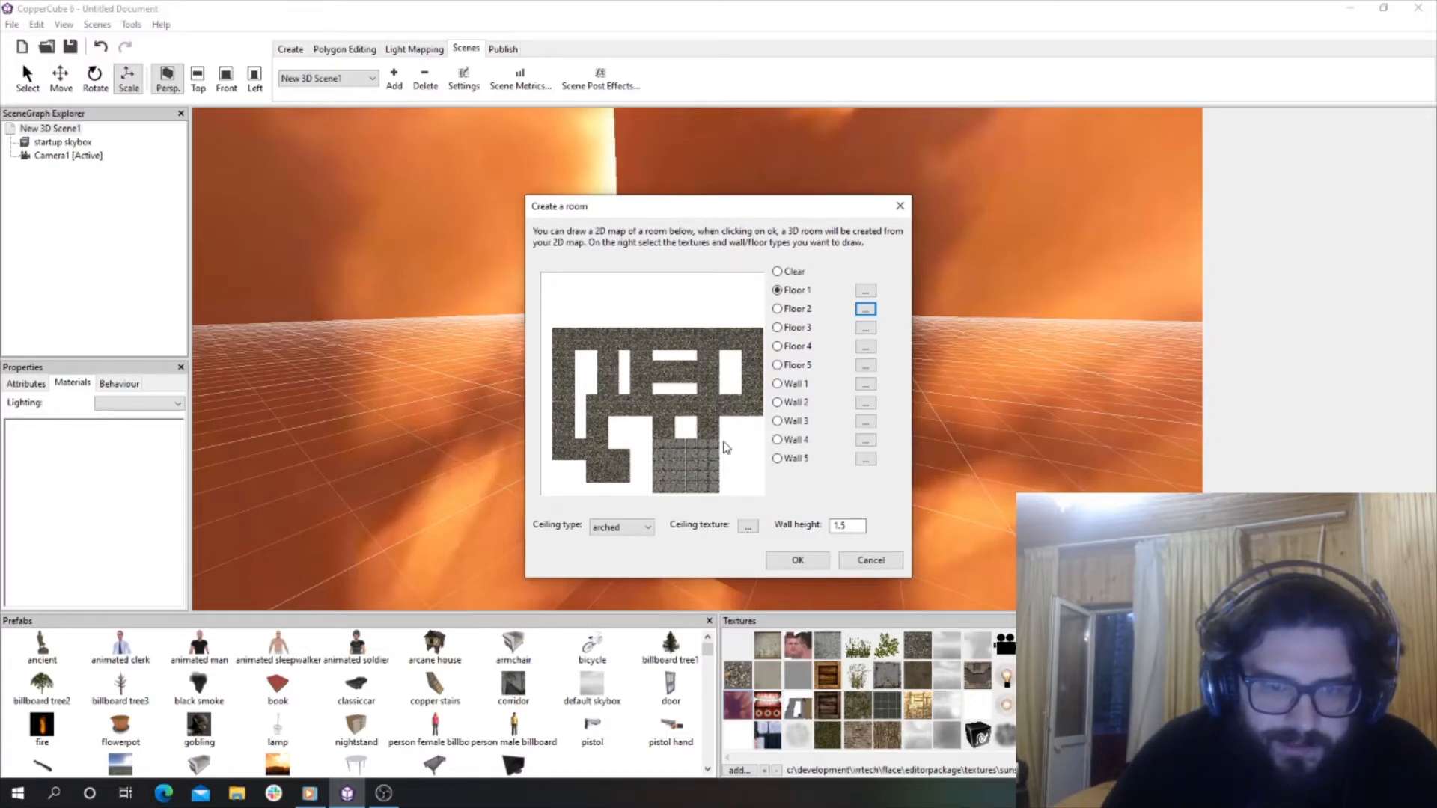
Paint a small Floor 1 alcove on the right of the Floor 2 block and clear its tiles at the map's edge.
{"action": "left_click_drag", "start_coordinate": [724, 467], "coordinate": [734, 470]}
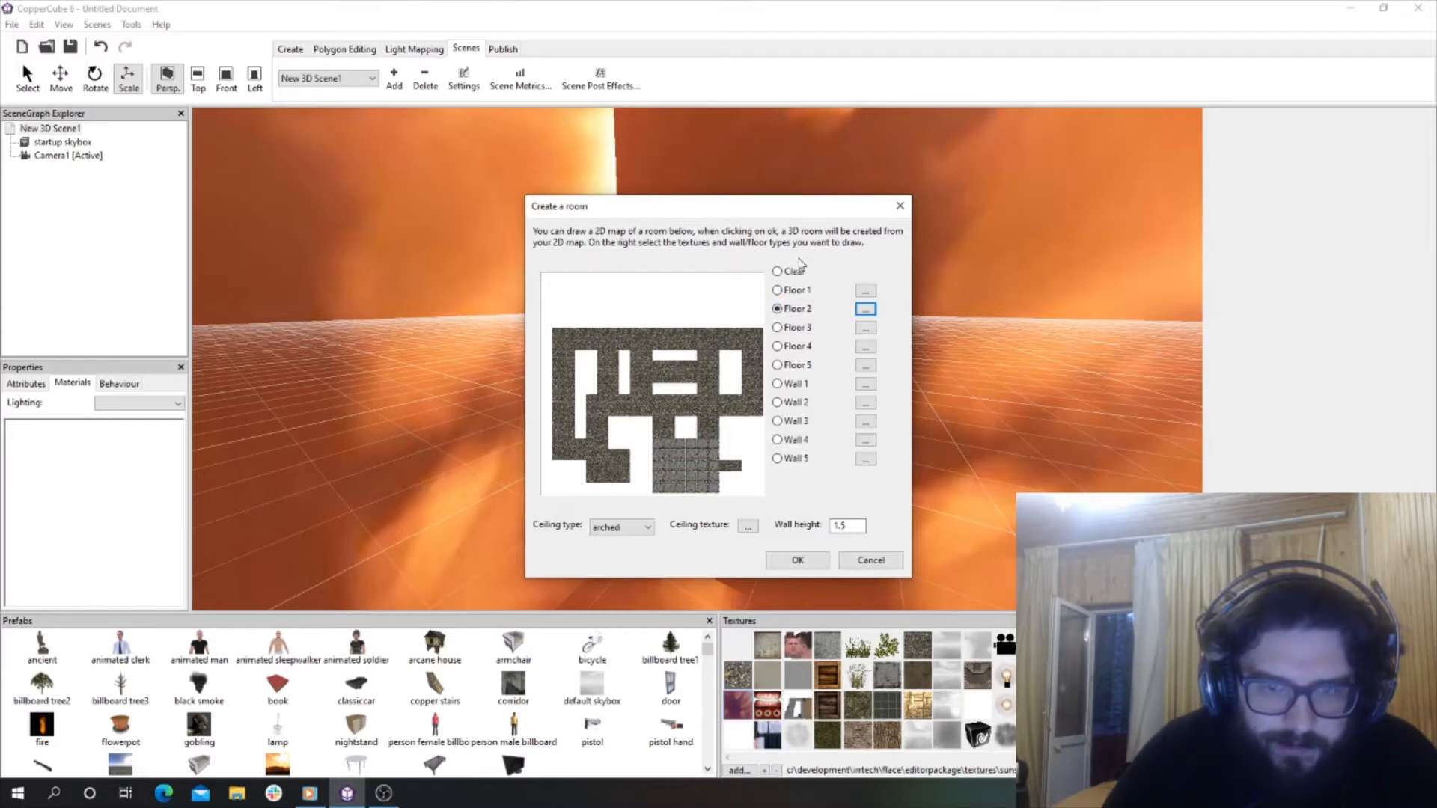
{"action": "left_click", "coordinate": [782, 292]}
{"action": "left_click", "coordinate": [745, 466]}
{"action": "left_click_drag", "start_coordinate": [731, 480], "coordinate": [757, 477]}
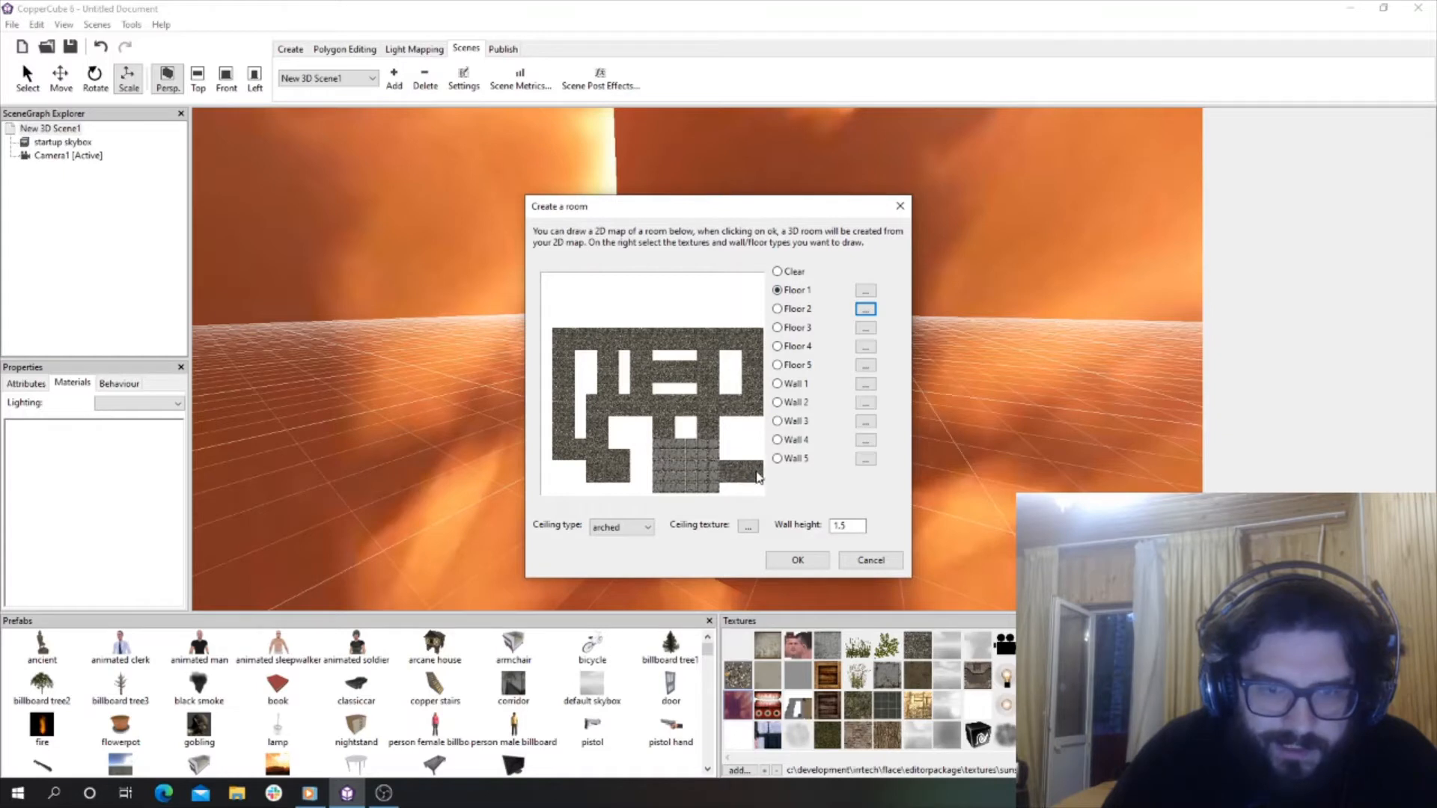
{"action": "left_click", "coordinate": [777, 272]}
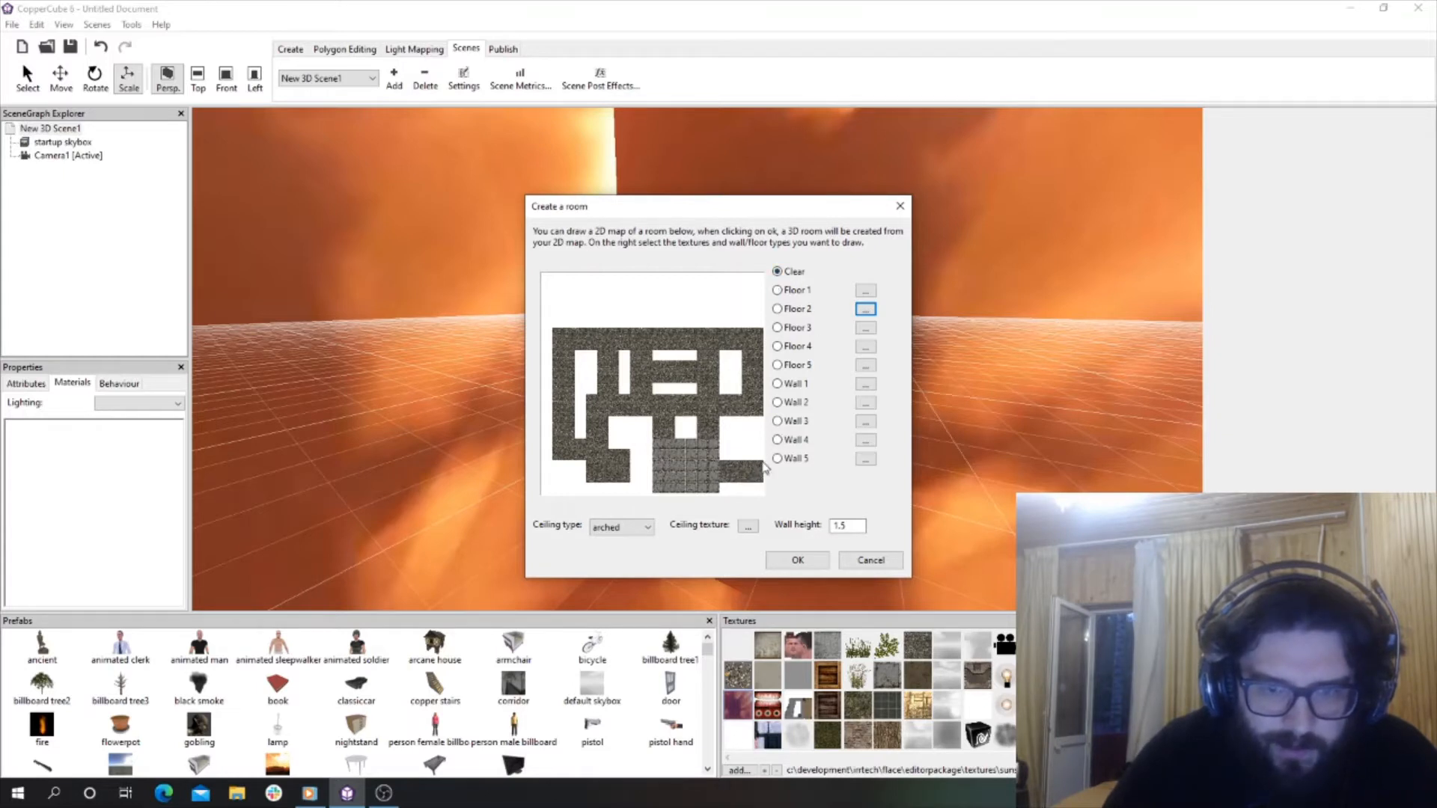
{"action": "left_click", "coordinate": [758, 472]}
Link the lower left area to the Floor 2 block with Floor 1 and add two branches above the upper corridor.
{"action": "left_click", "coordinate": [779, 292]}
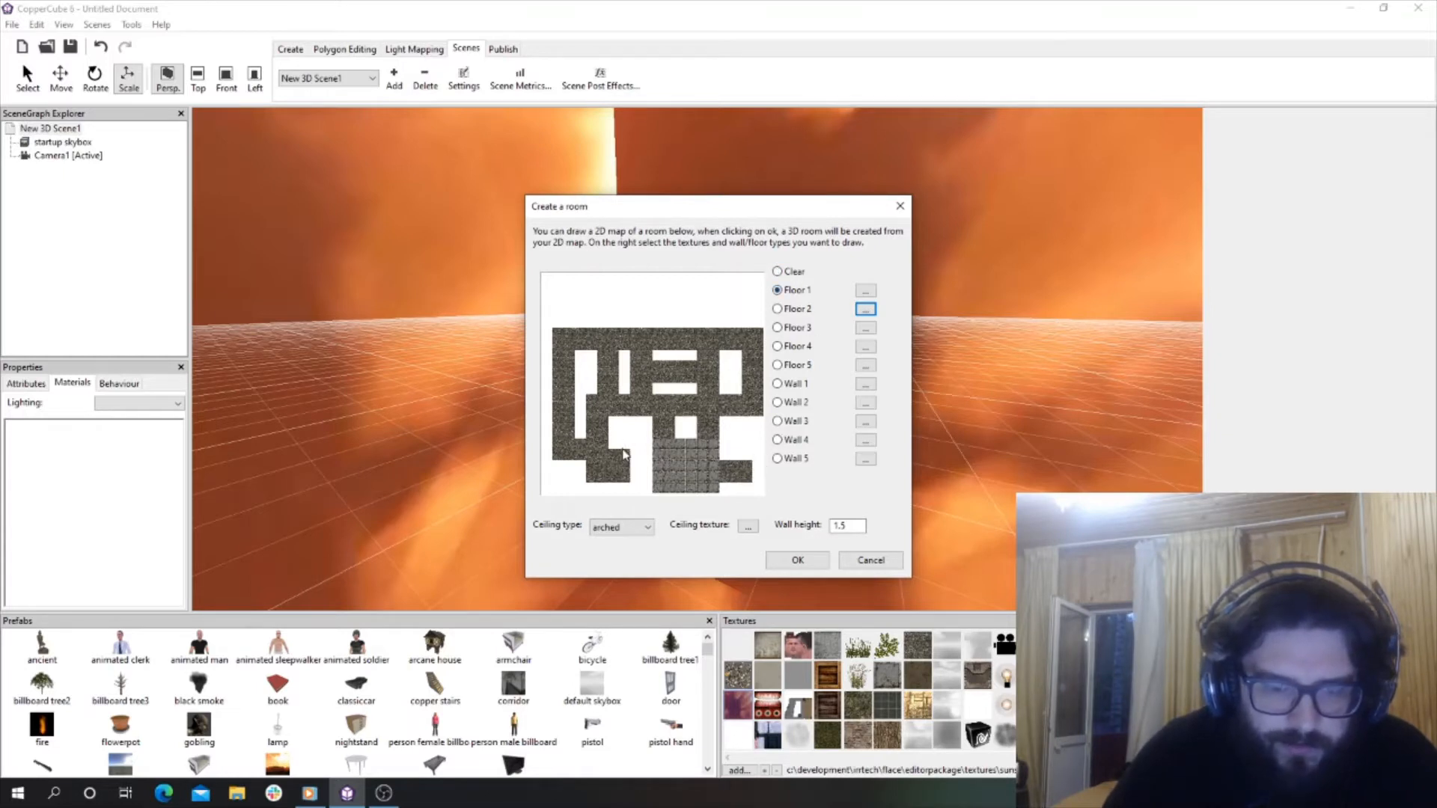
{"action": "left_click_drag", "start_coordinate": [631, 472], "coordinate": [645, 472]}
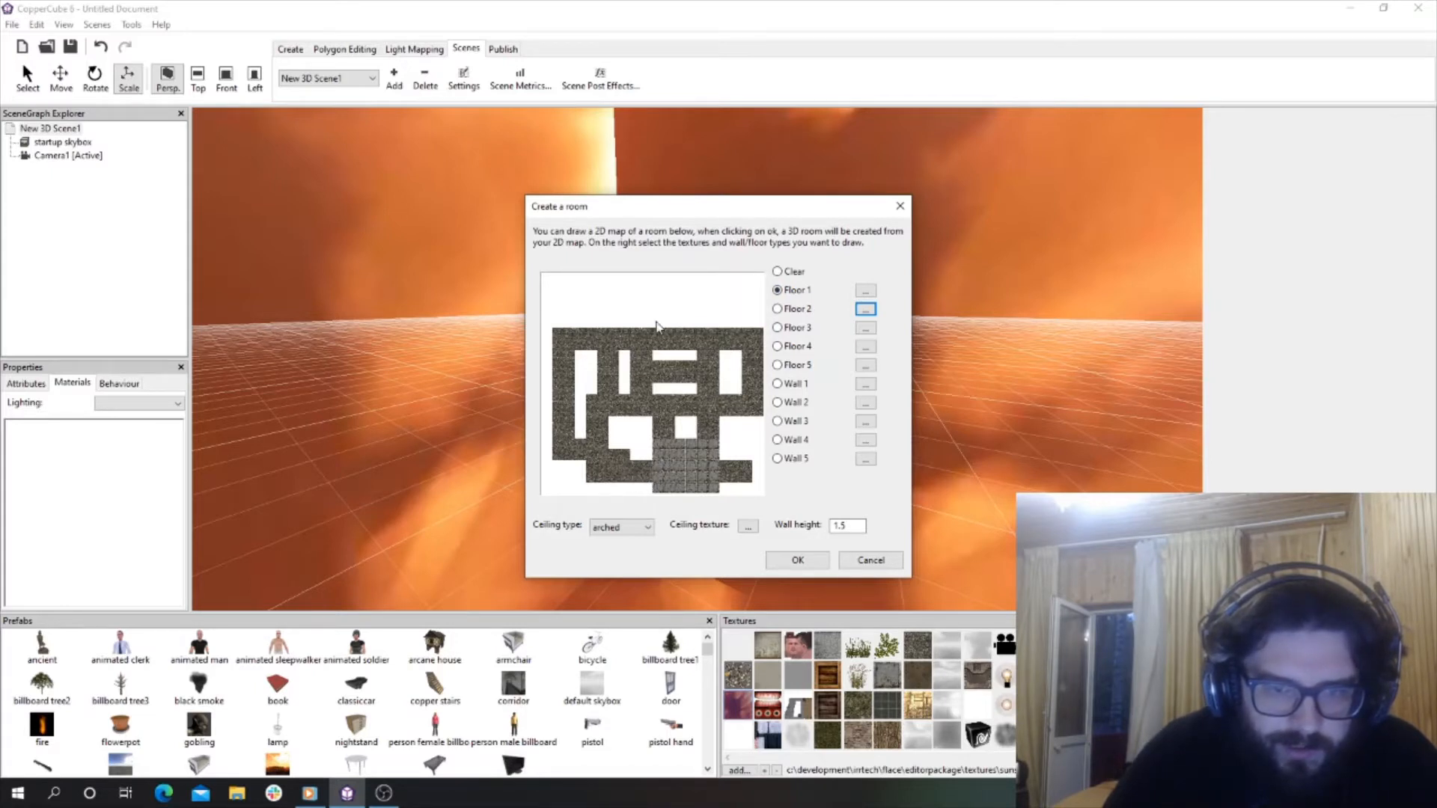
{"action": "mouse_move", "coordinate": [649, 327]}
{"action": "left_mouse_down"}
{"action": "mouse_move", "coordinate": [649, 300]}
{"action": "mouse_move", "coordinate": [638, 331]}
{"action": "mouse_move", "coordinate": [601, 301]}
{"action": "mouse_move", "coordinate": [627, 313]}
{"action": "left_mouse_up"}
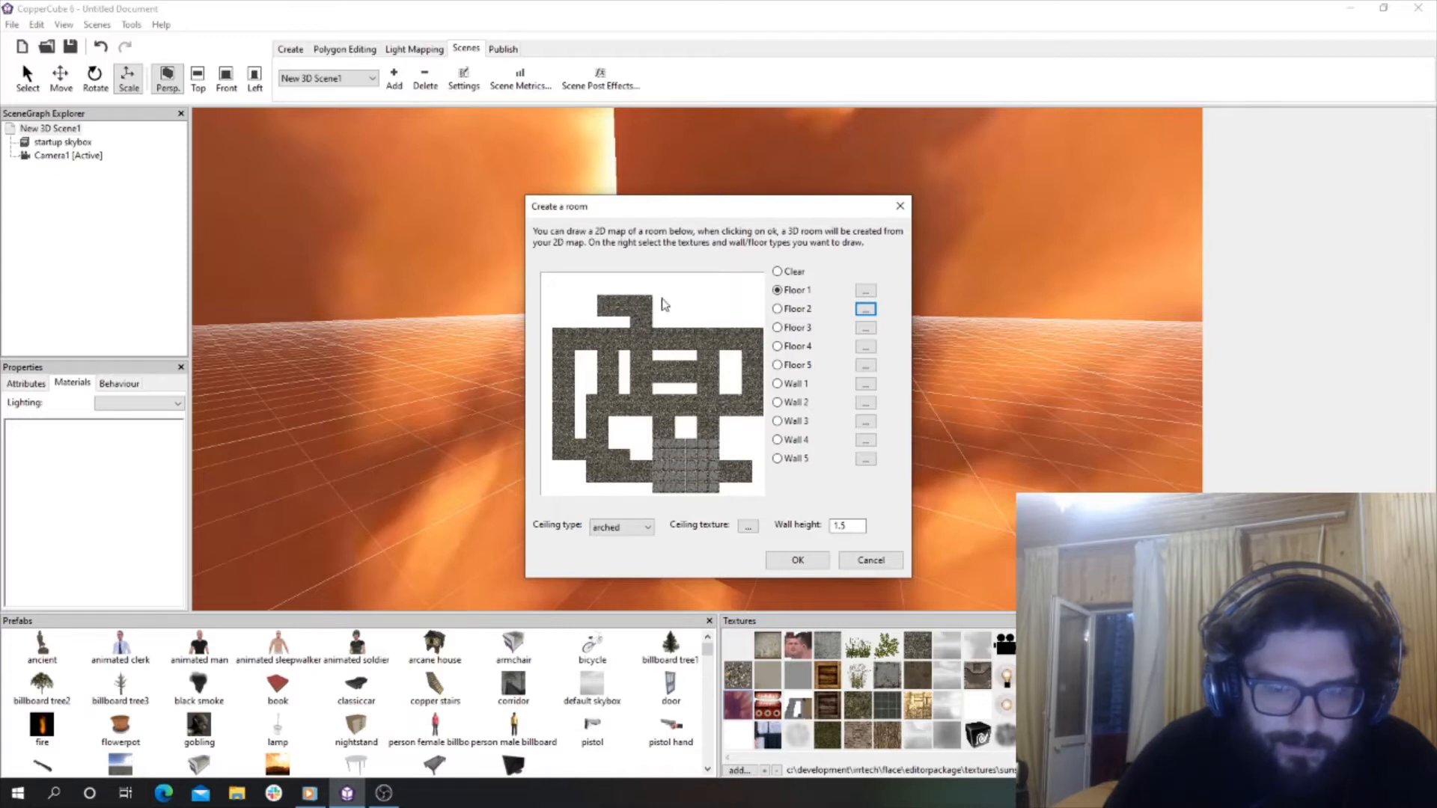
{"action": "mouse_move", "coordinate": [715, 335]}
{"action": "left_mouse_down"}
{"action": "mouse_move", "coordinate": [704, 289]}
{"action": "mouse_move", "coordinate": [724, 307]}
{"action": "mouse_move", "coordinate": [707, 312]}
{"action": "left_mouse_up"}
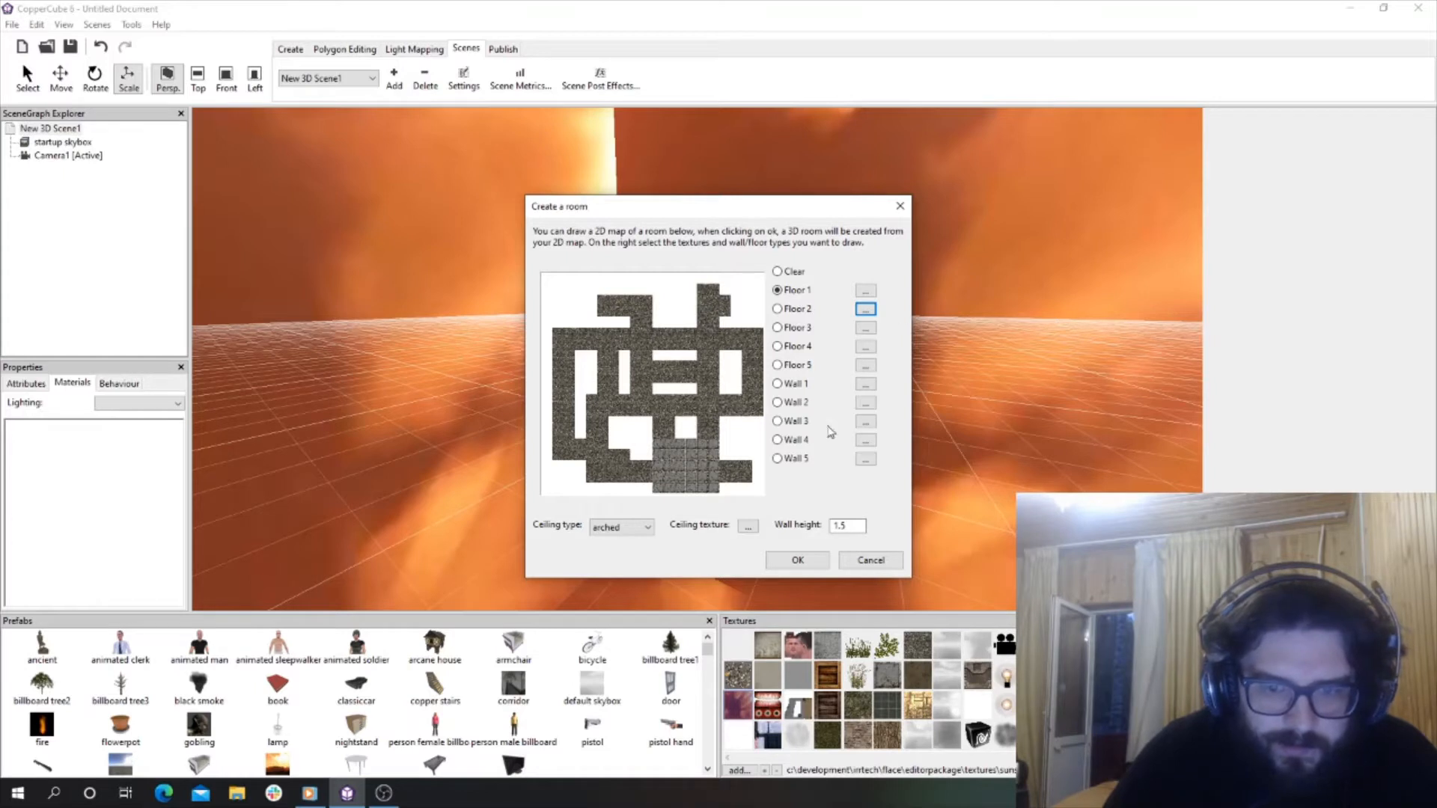
Set the room's wall height to 3.
{"action": "double_click", "coordinate": [866, 528]}
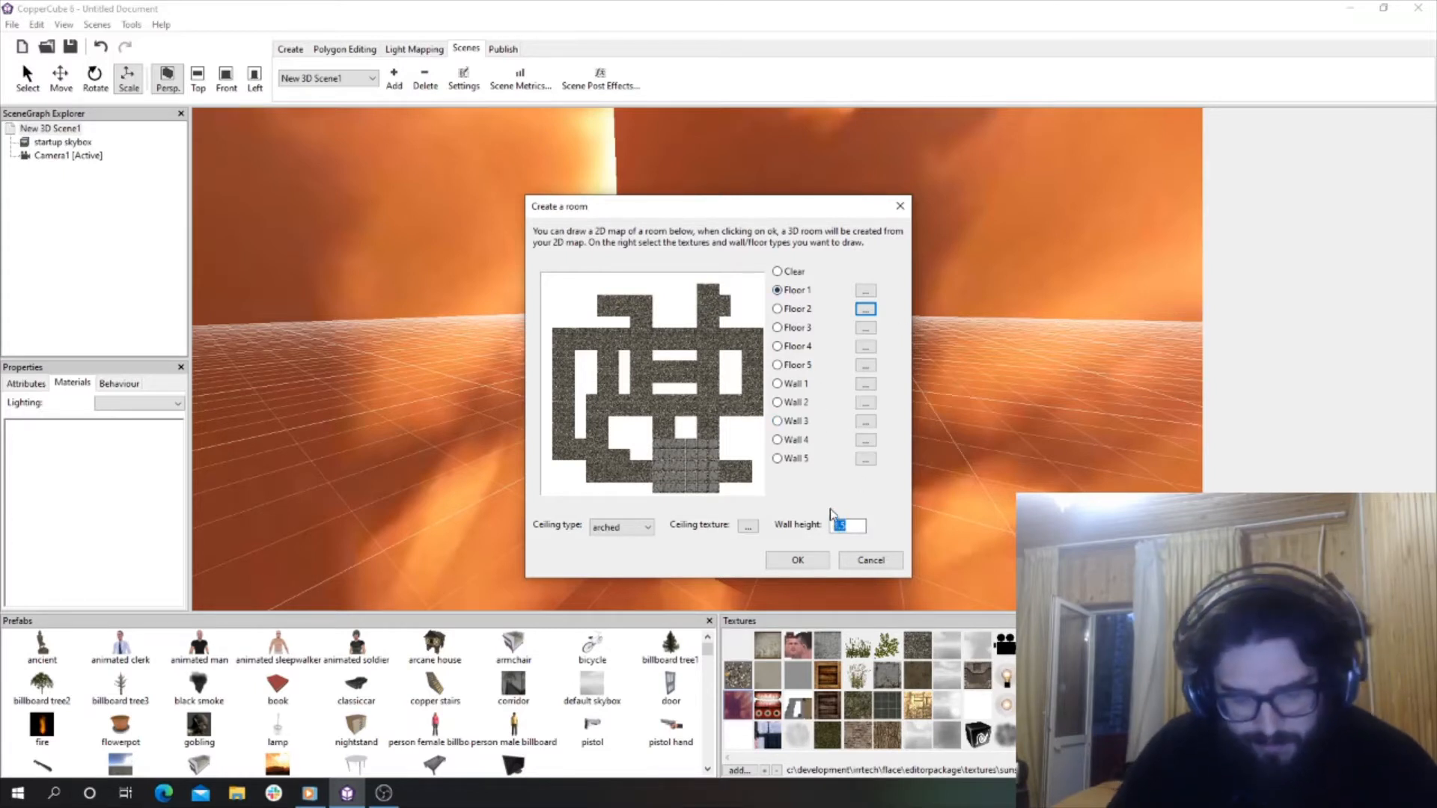
{"action": "type", "text": "3"}
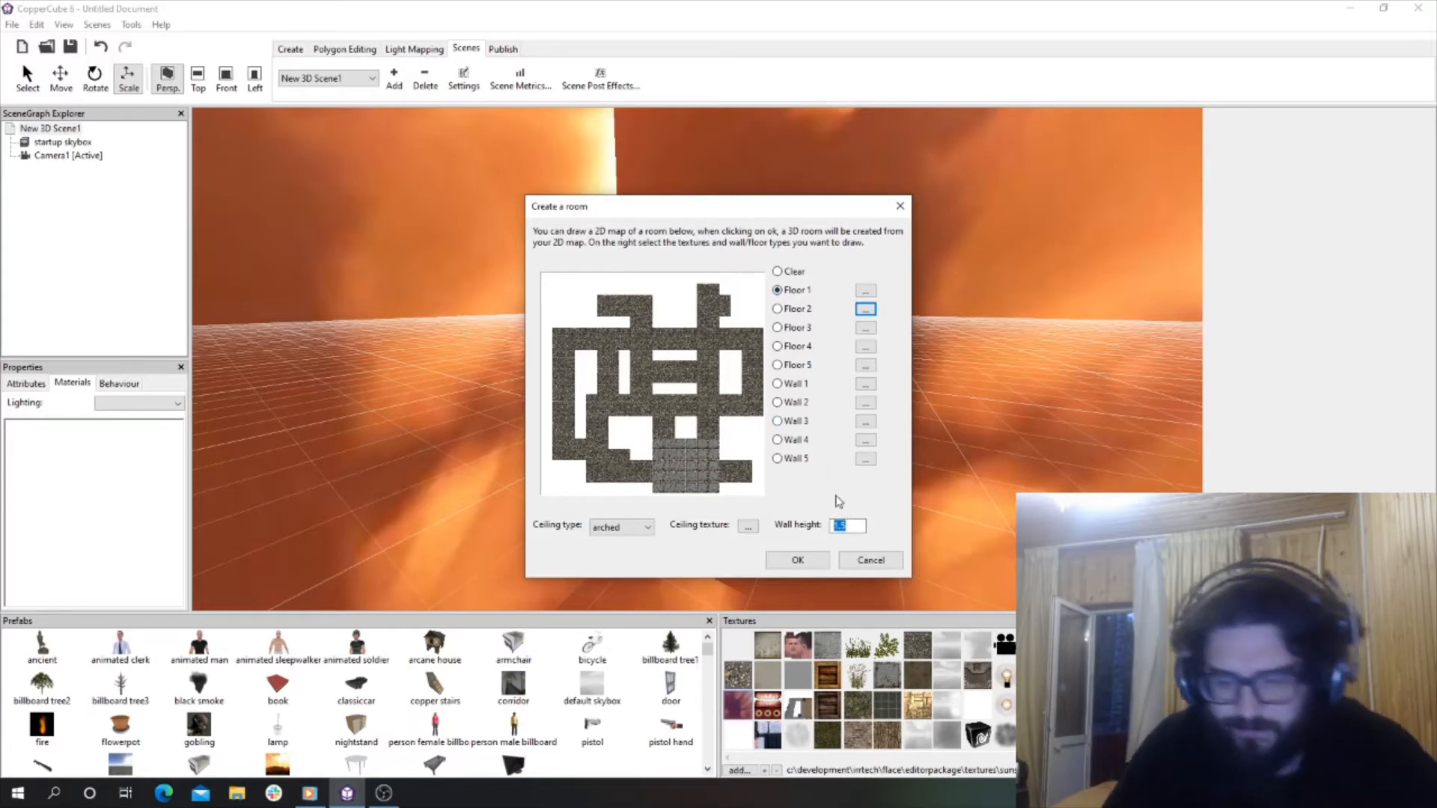
Reshape the upper right Floor 1 branch into a hook extending right, and add a straight branch between the two upper ones.
{"action": "left_click", "coordinate": [784, 273]}
{"action": "left_click_drag", "start_coordinate": [727, 312], "coordinate": [749, 298]}
{"action": "left_click", "coordinate": [778, 291]}
{"action": "left_click", "coordinate": [728, 292]}
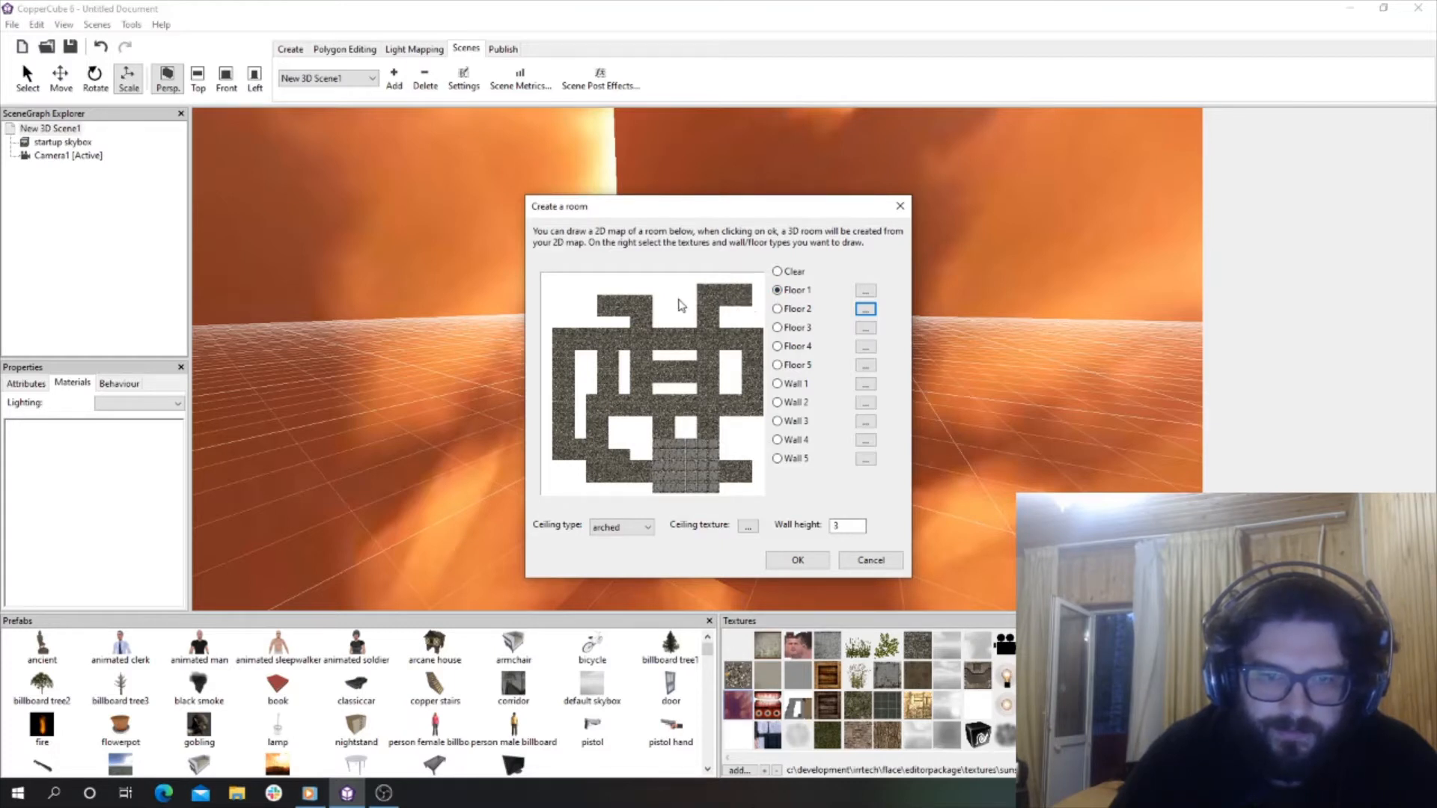
{"action": "left_click_drag", "start_coordinate": [670, 327], "coordinate": [678, 295]}
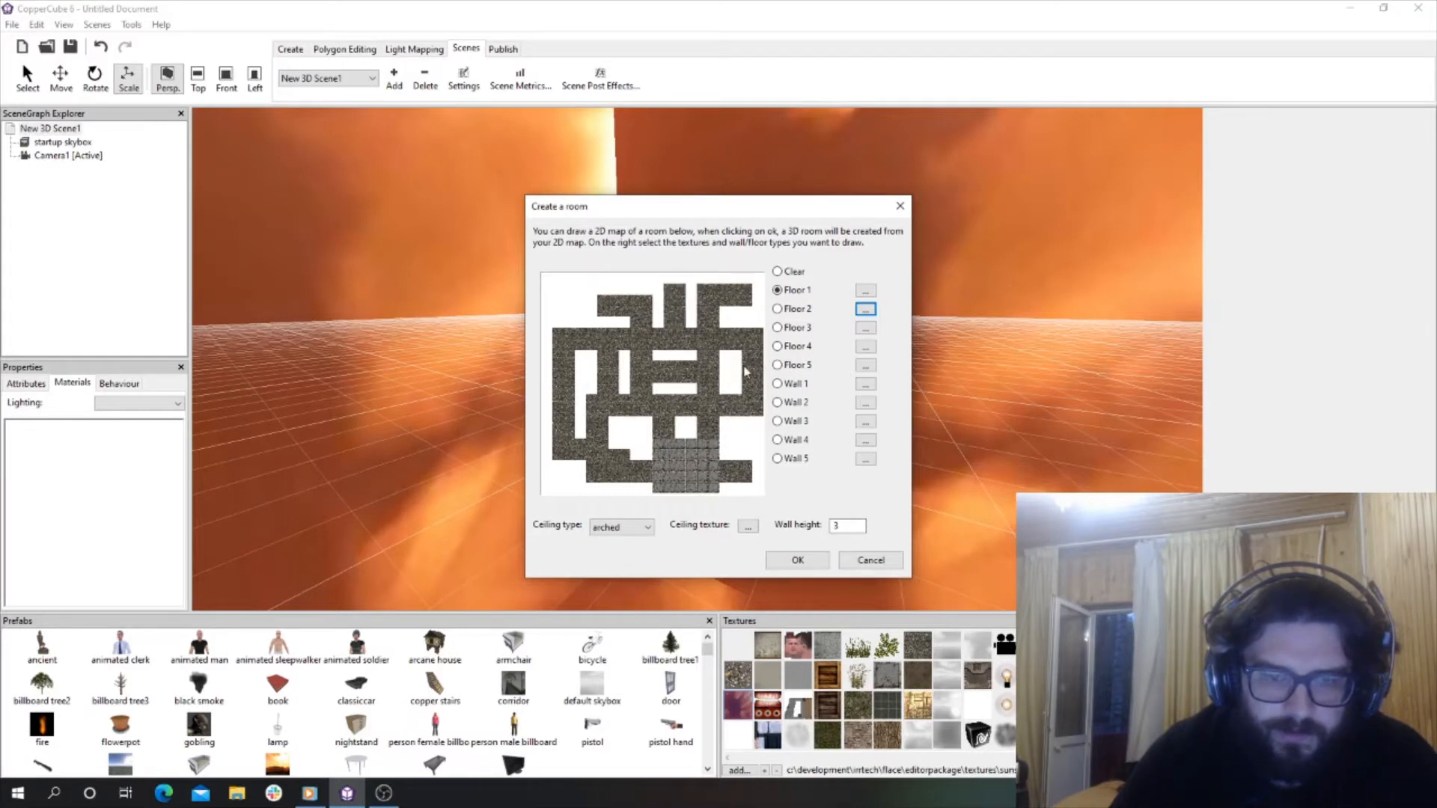
Keep the current Wall 1 texture and fill the enclosed gaps between the corridors with Wall 1 tiles.
{"action": "left_click", "coordinate": [790, 384]}
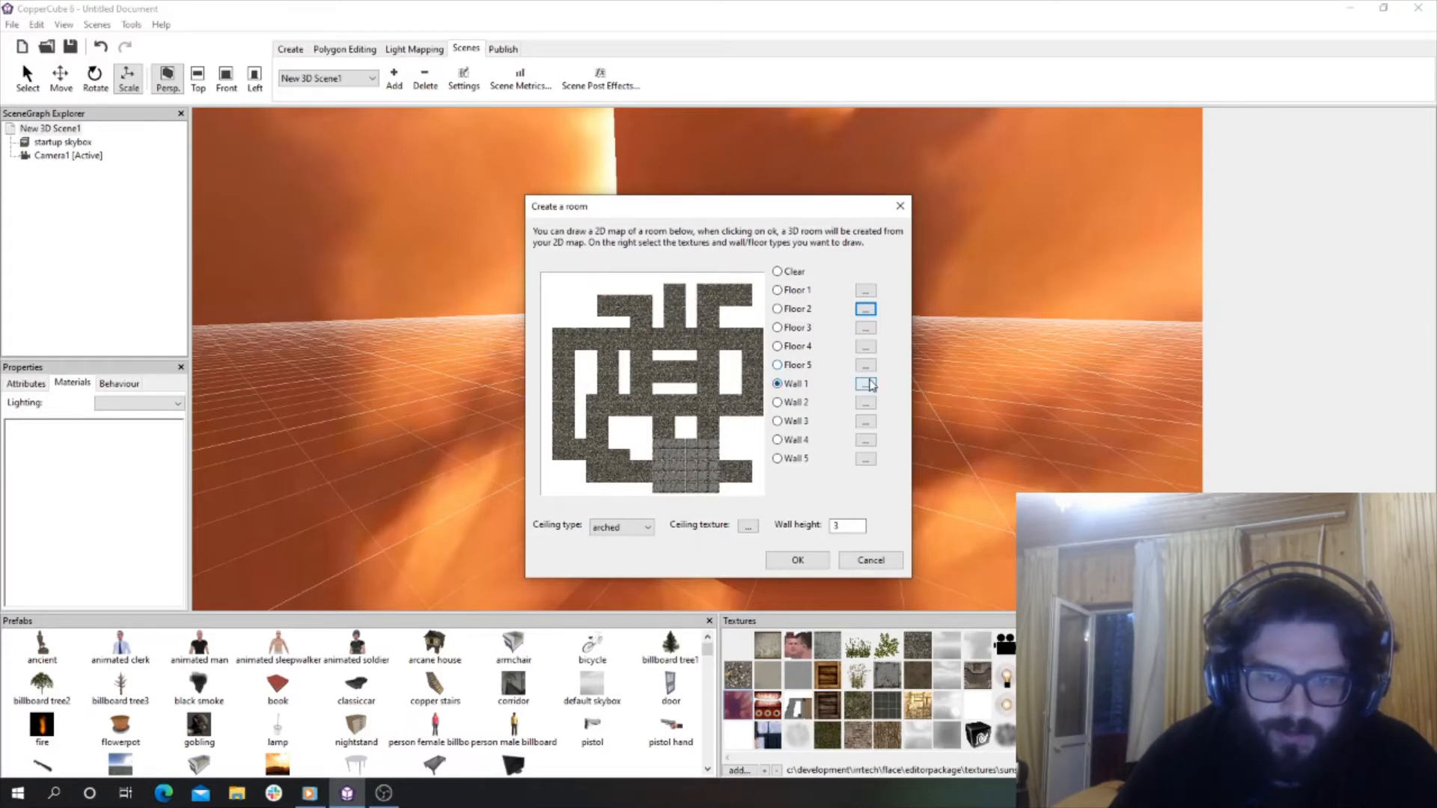
{"action": "left_click", "coordinate": [867, 384]}
{"action": "left_click", "coordinate": [761, 497]}
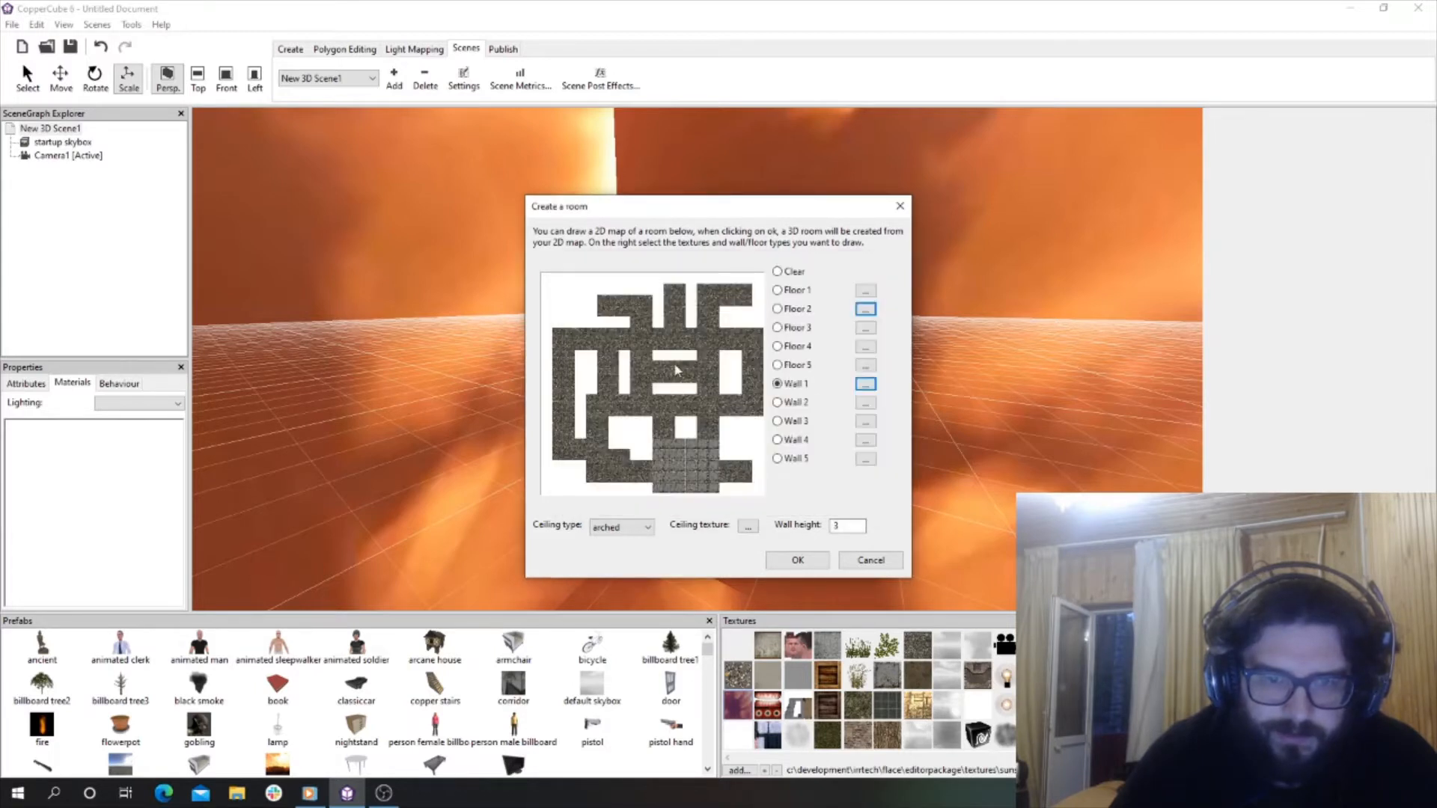
{"action": "mouse_move", "coordinate": [661, 361]}
{"action": "left_mouse_down"}
{"action": "mouse_move", "coordinate": [693, 354]}
{"action": "mouse_move", "coordinate": [693, 380]}
{"action": "mouse_move", "coordinate": [654, 371]}
{"action": "mouse_move", "coordinate": [692, 389]}
{"action": "mouse_move", "coordinate": [655, 391]}
{"action": "mouse_move", "coordinate": [726, 371]}
{"action": "mouse_move", "coordinate": [732, 394]}
{"action": "mouse_move", "coordinate": [737, 365]}
{"action": "left_mouse_up"}
{"action": "mouse_move", "coordinate": [629, 382]}
{"action": "left_mouse_down"}
{"action": "mouse_move", "coordinate": [581, 391]}
{"action": "mouse_move", "coordinate": [582, 366]}
{"action": "mouse_move", "coordinate": [588, 434]}
{"action": "mouse_move", "coordinate": [633, 450]}
{"action": "mouse_move", "coordinate": [646, 425]}
{"action": "mouse_move", "coordinate": [623, 427]}
{"action": "mouse_move", "coordinate": [679, 434]}
{"action": "left_mouse_up"}
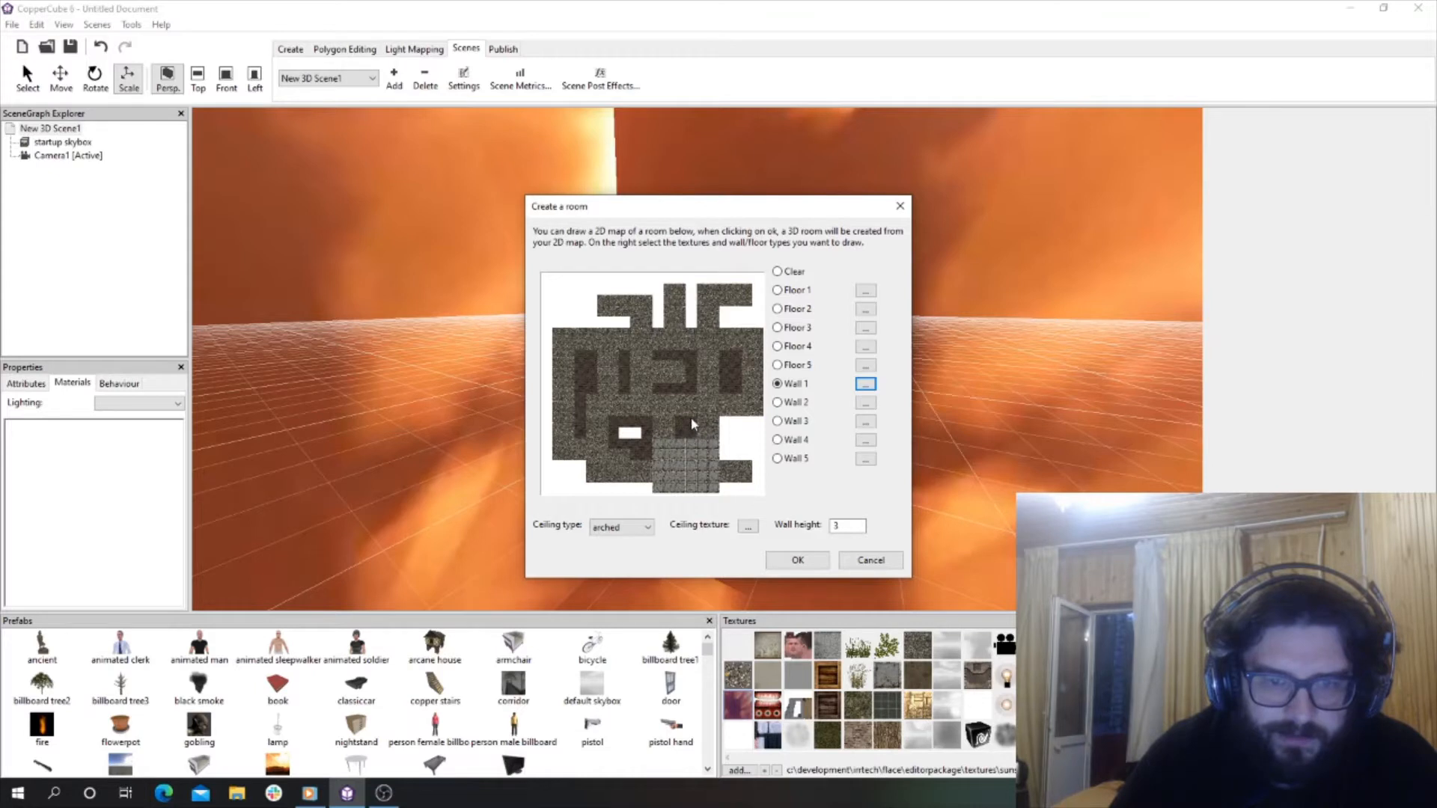
Surround the lower right Floor 1 alcove with Wall 1 and line the lower edge of the corridor above it.
{"action": "mouse_move", "coordinate": [725, 420]}
{"action": "left_mouse_down"}
{"action": "mouse_move", "coordinate": [728, 454]}
{"action": "mouse_move", "coordinate": [754, 463]}
{"action": "mouse_move", "coordinate": [755, 485]}
{"action": "mouse_move", "coordinate": [729, 490]}
{"action": "left_mouse_up"}
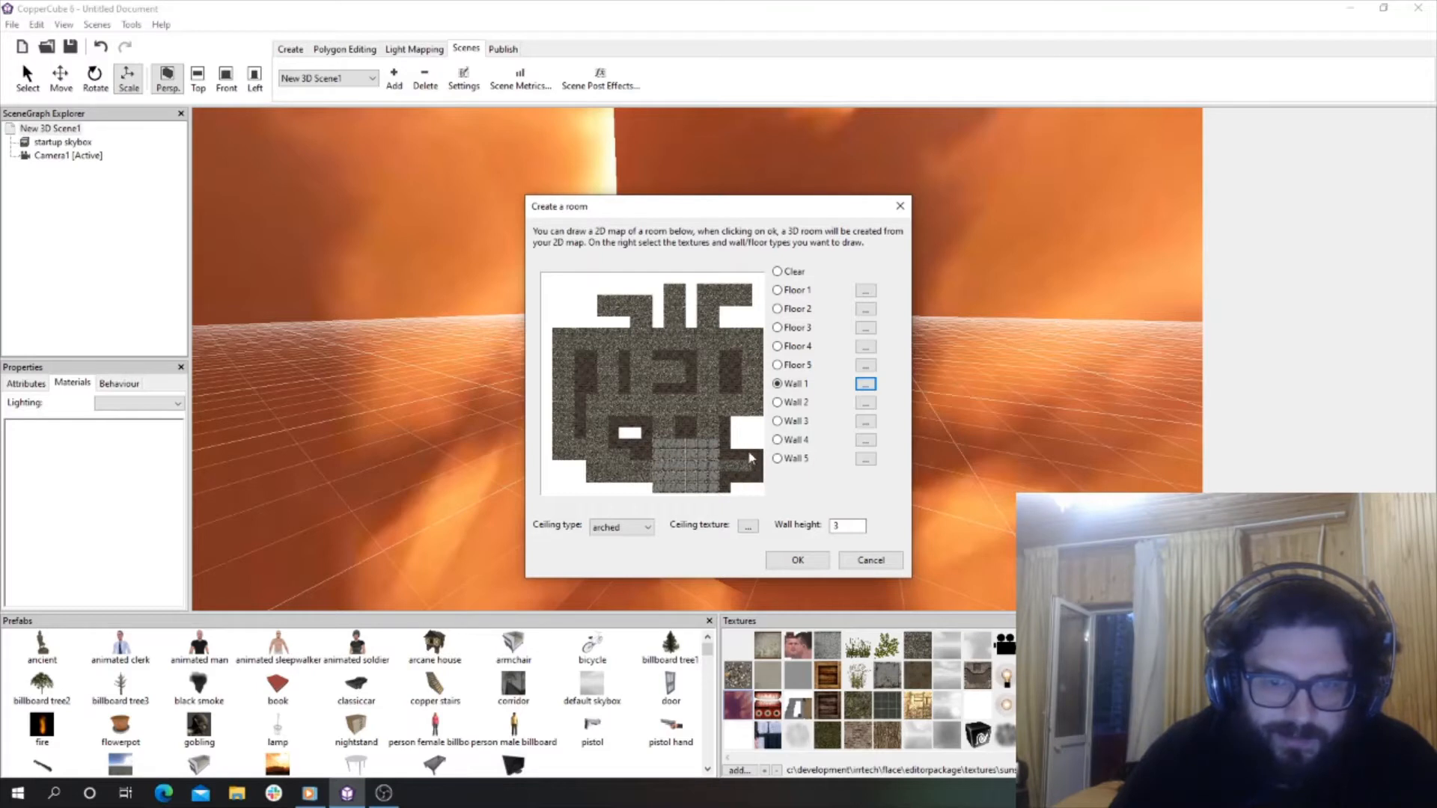
{"action": "left_click_drag", "start_coordinate": [730, 416], "coordinate": [763, 424]}
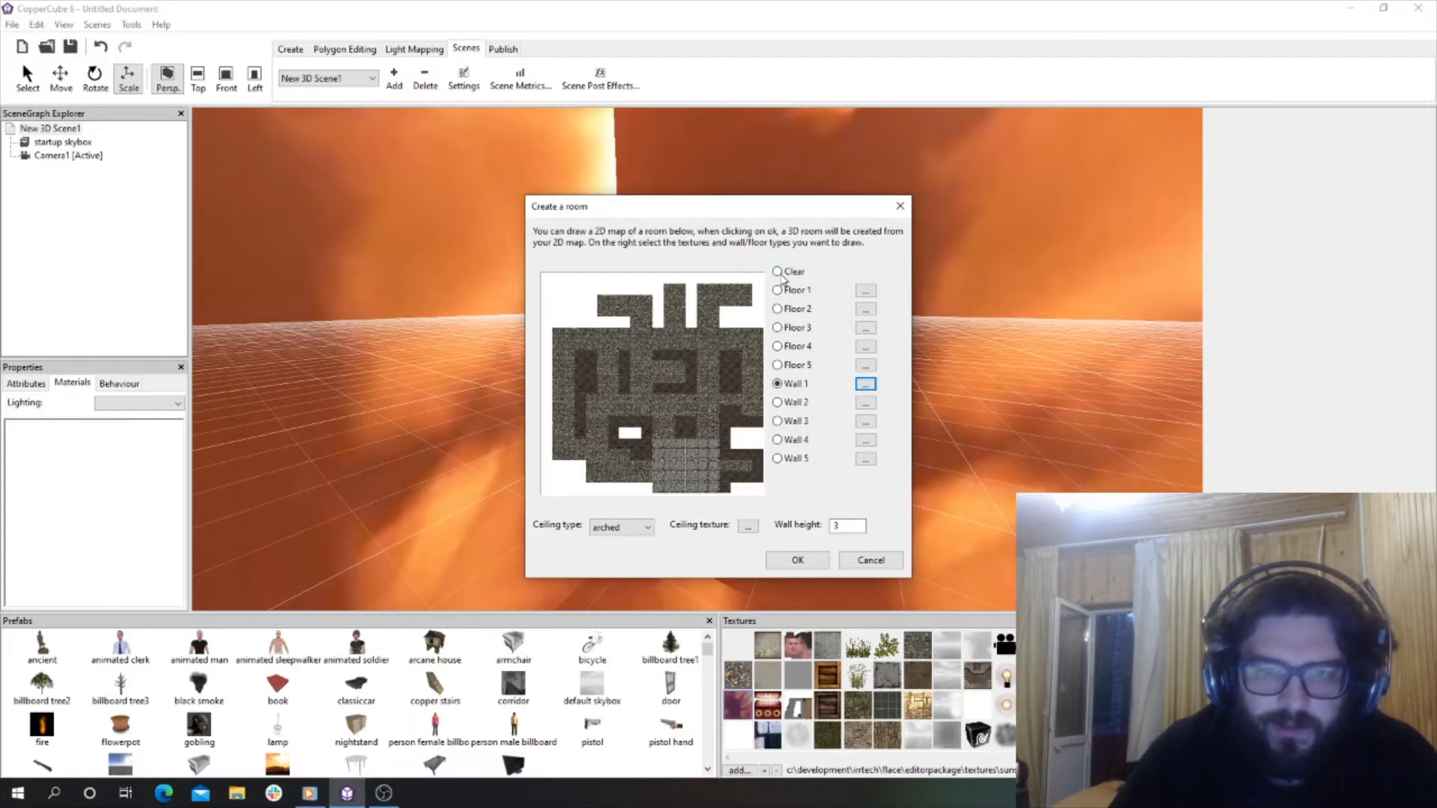
{"action": "left_click", "coordinate": [779, 290]}
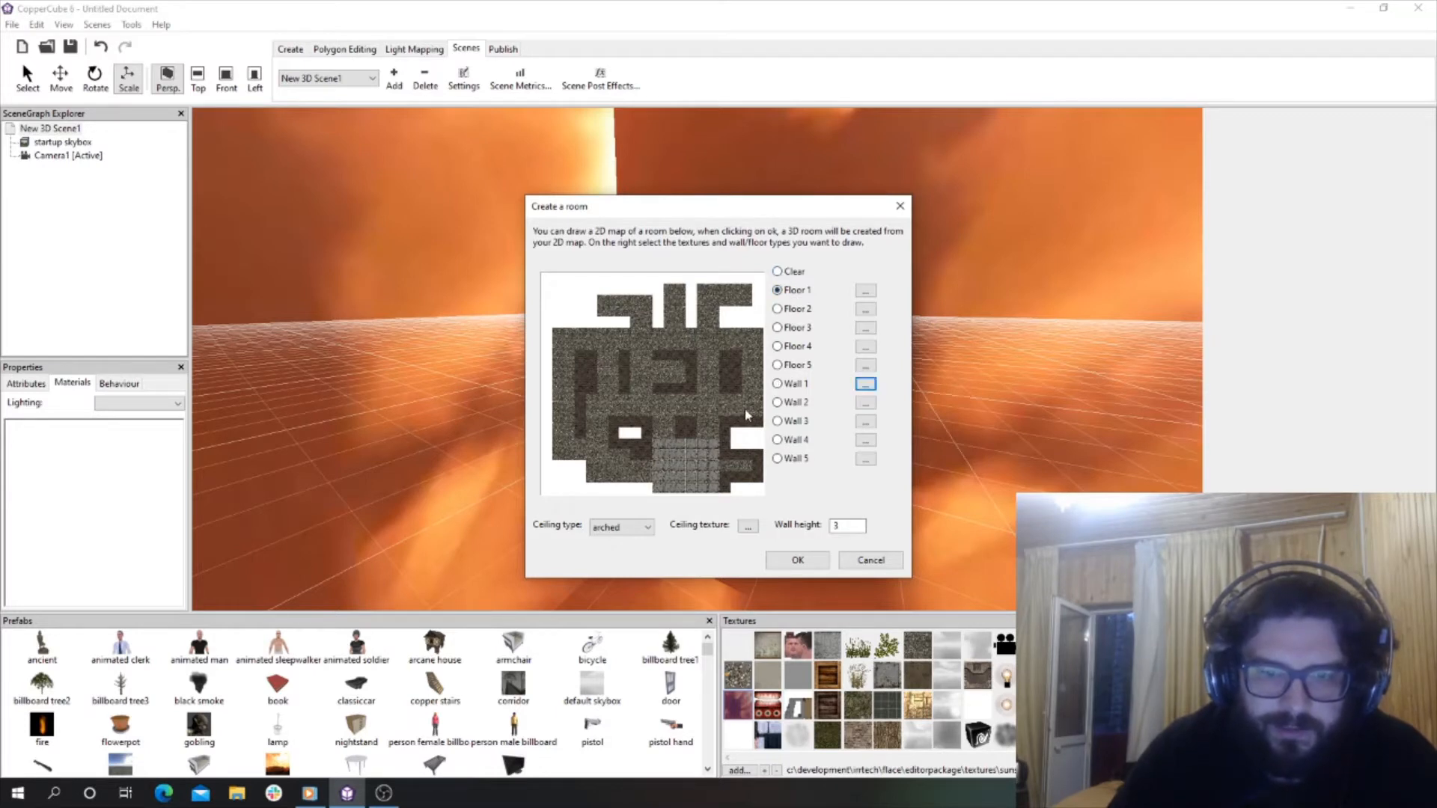
{"action": "left_click", "coordinate": [779, 384]}
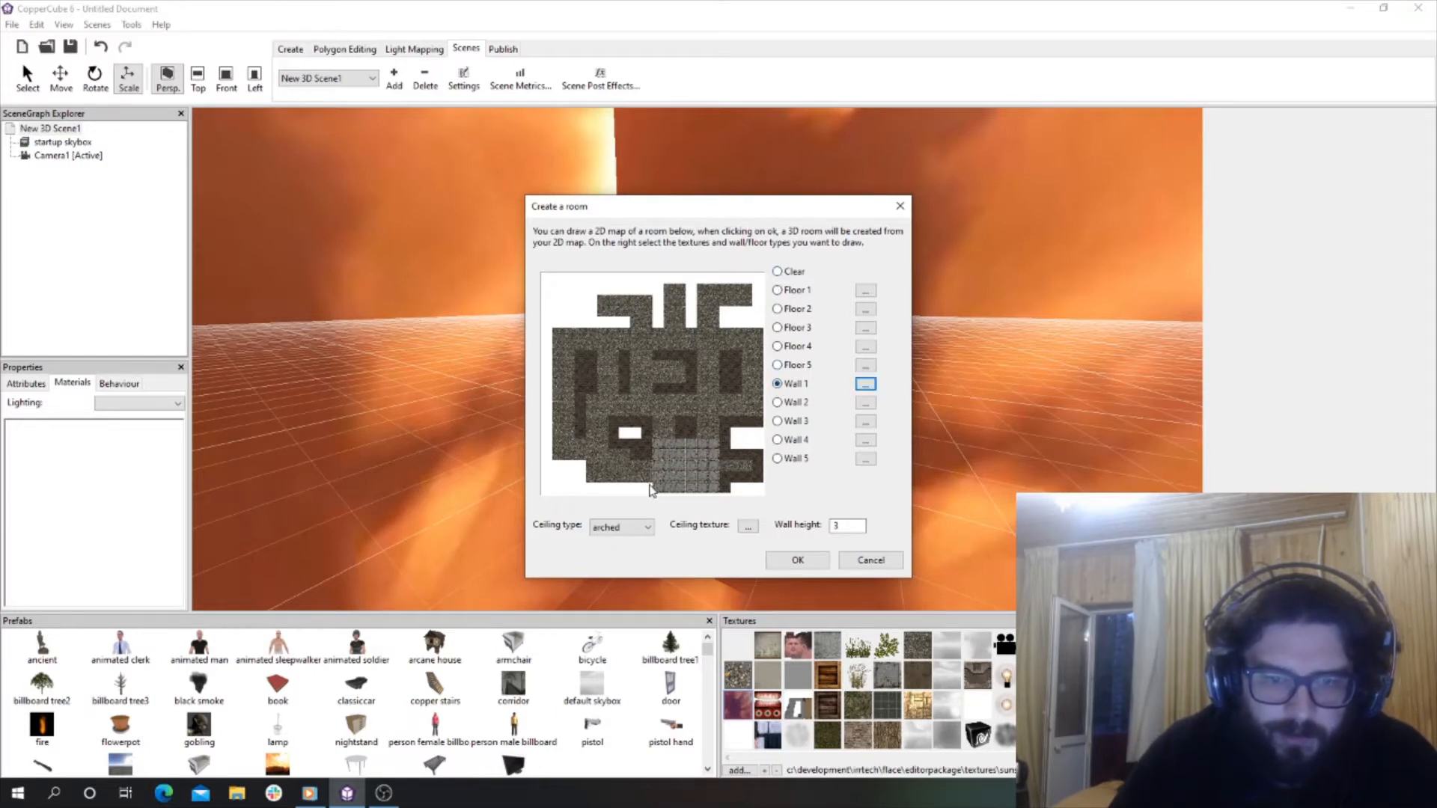
Border the map's lower left, left and upper outer edges with Wall 1, including around the three upper branches.
{"action": "left_click_drag", "start_coordinate": [649, 489], "coordinate": [551, 473]}
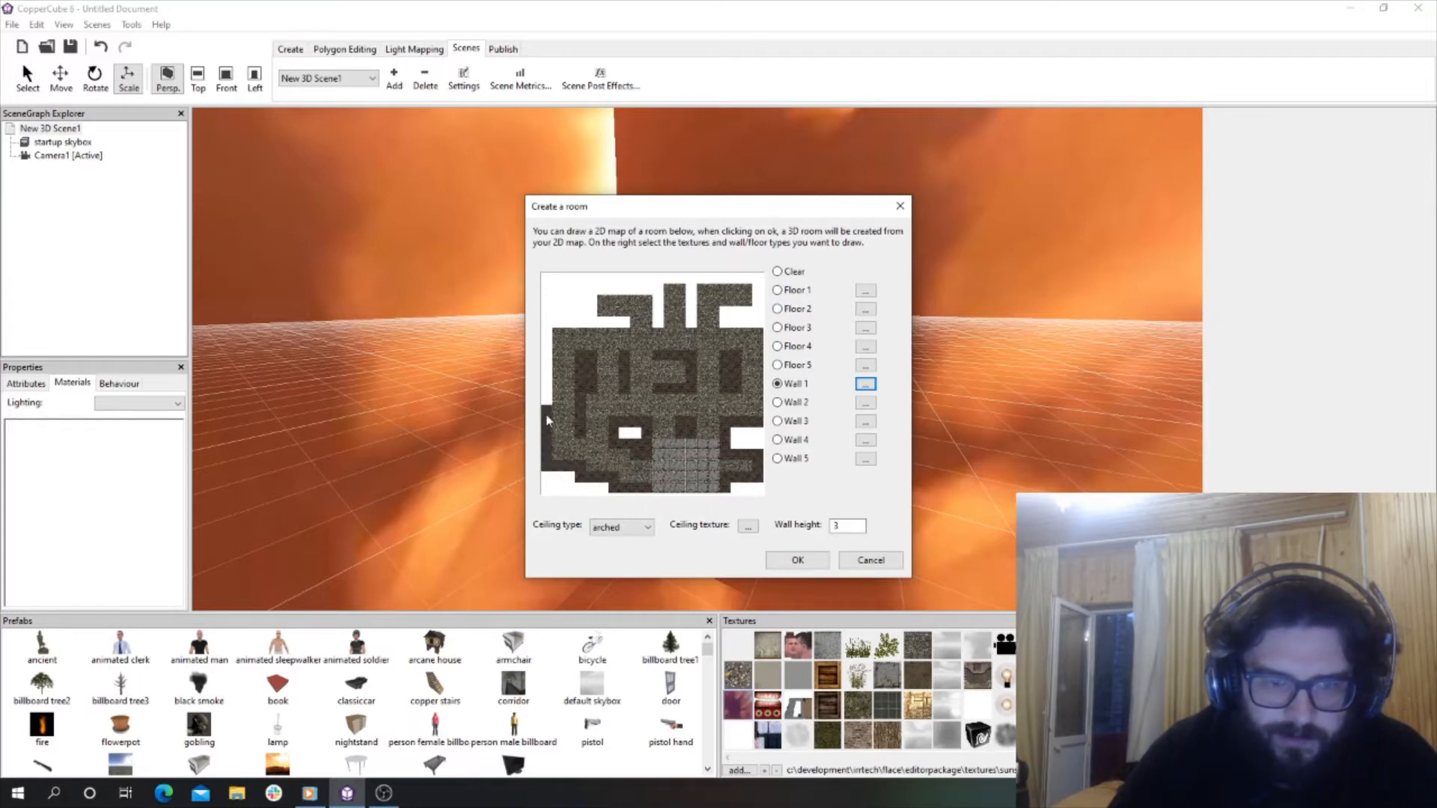
{"action": "mouse_move", "coordinate": [554, 323]}
{"action": "left_mouse_down"}
{"action": "mouse_move", "coordinate": [606, 322]}
{"action": "mouse_move", "coordinate": [599, 293]}
{"action": "mouse_move", "coordinate": [653, 292]}
{"action": "mouse_move", "coordinate": [657, 318]}
{"action": "mouse_move", "coordinate": [664, 281]}
{"action": "mouse_move", "coordinate": [686, 282]}
{"action": "mouse_move", "coordinate": [694, 334]}
{"action": "left_mouse_up"}
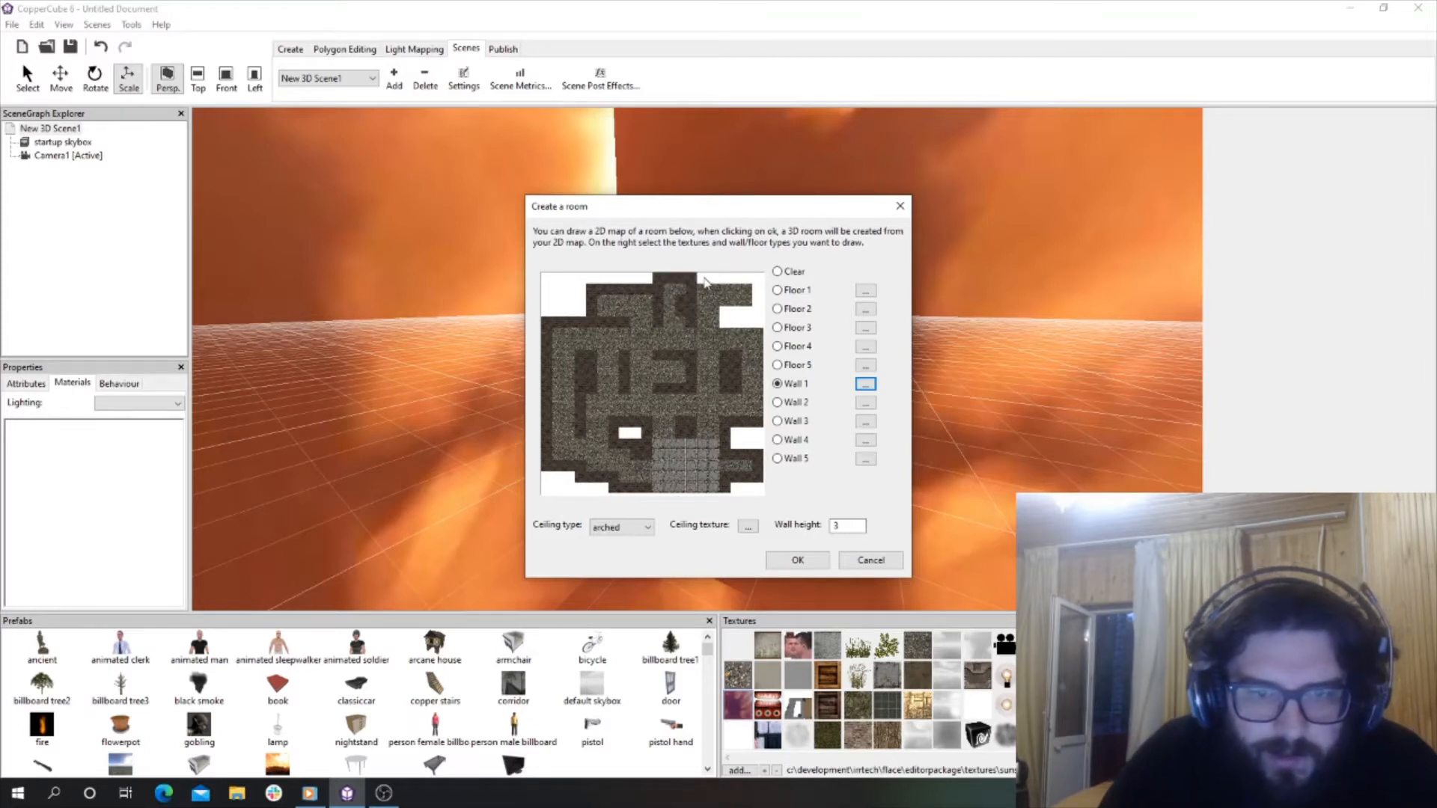
{"action": "mouse_move", "coordinate": [703, 280]}
{"action": "left_mouse_down"}
{"action": "mouse_move", "coordinate": [757, 282]}
{"action": "mouse_move", "coordinate": [756, 307]}
{"action": "mouse_move", "coordinate": [734, 313]}
{"action": "mouse_move", "coordinate": [756, 308]}
{"action": "mouse_move", "coordinate": [733, 321]}
{"action": "mouse_move", "coordinate": [767, 323]}
{"action": "left_mouse_up"}
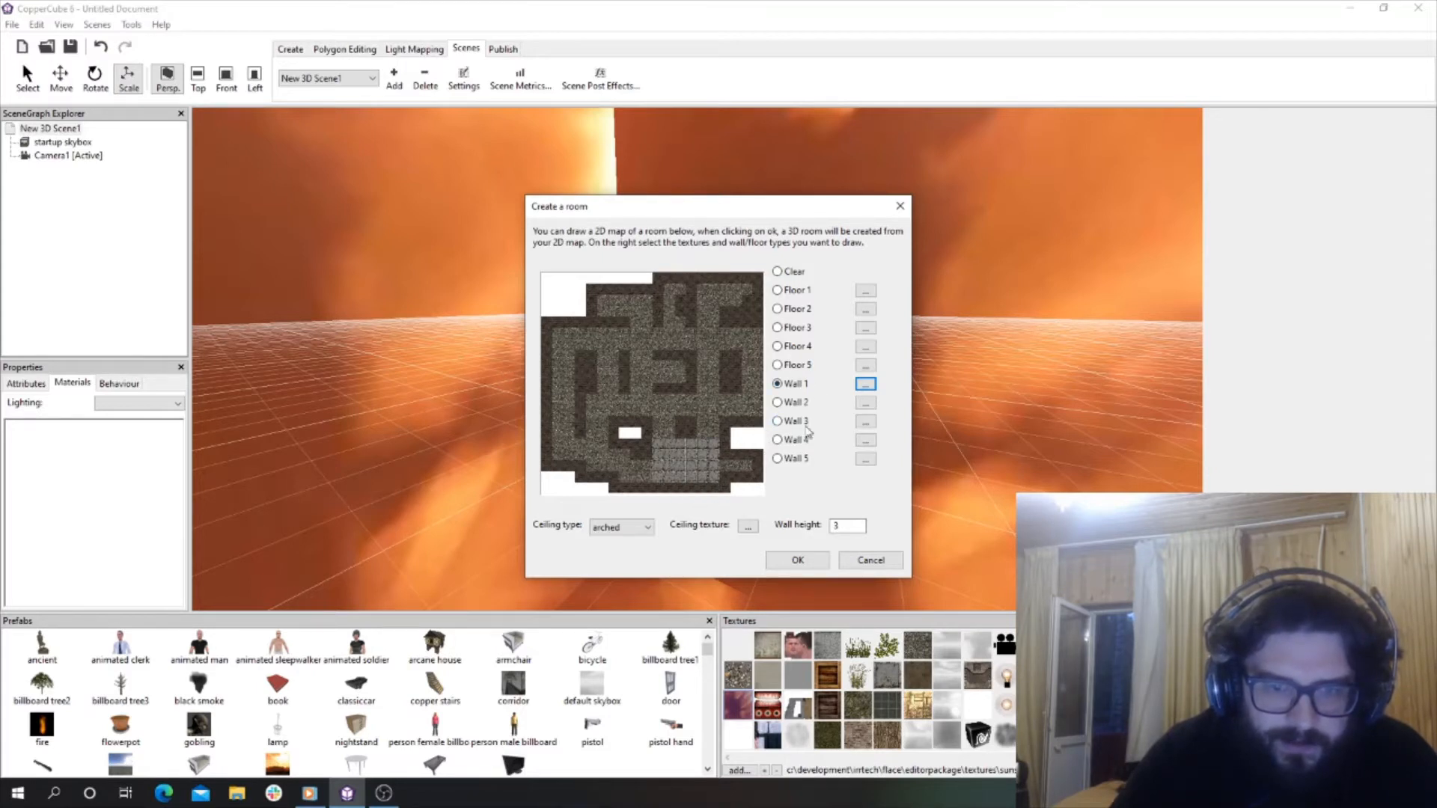
Assign the stained grey plaster texture with wooden trim to Wall 2.
{"action": "left_click", "coordinate": [868, 404]}
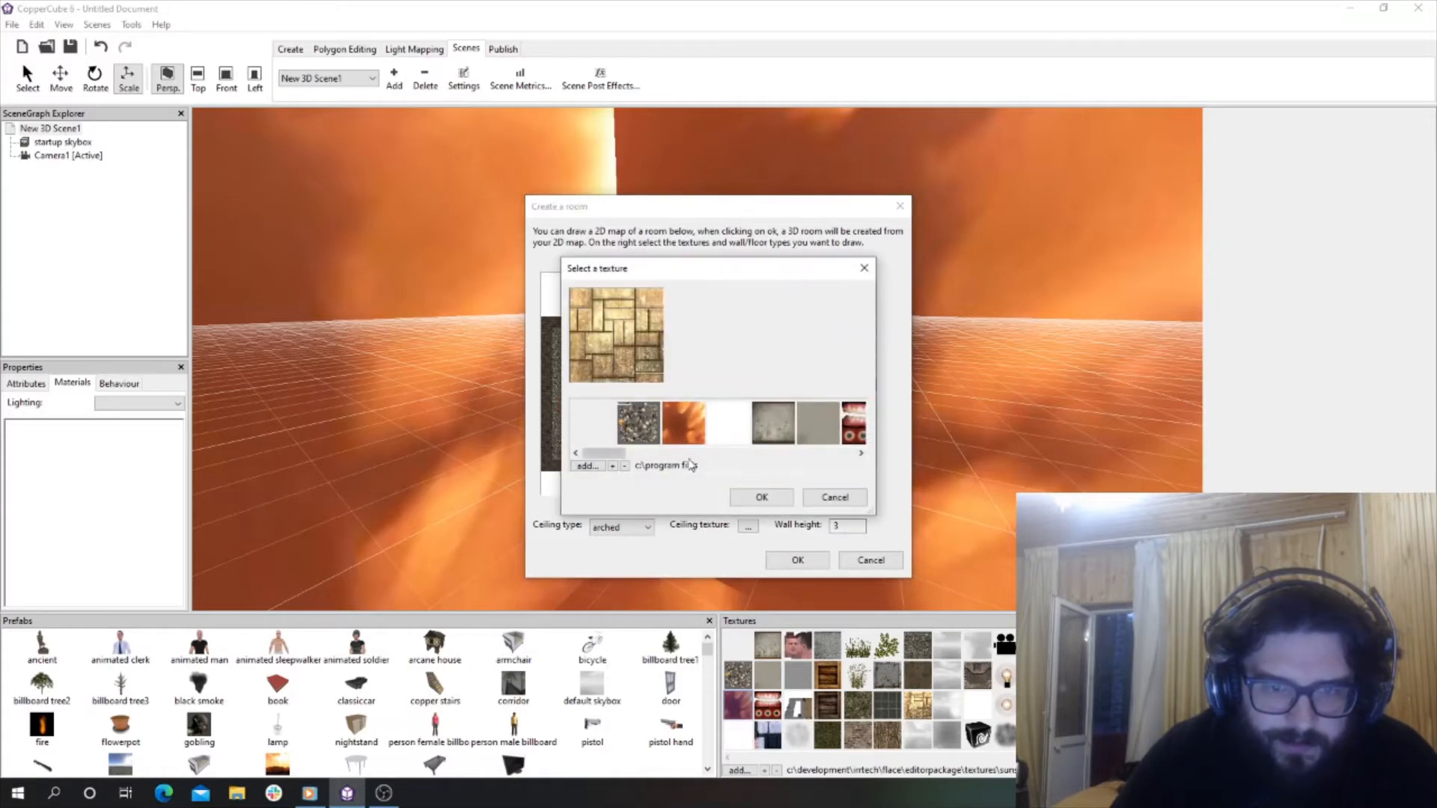
{"action": "mouse_move", "coordinate": [628, 455]}
{"action": "left_mouse_down"}
{"action": "mouse_move", "coordinate": [775, 461]}
{"action": "mouse_move", "coordinate": [613, 455]}
{"action": "left_mouse_up"}
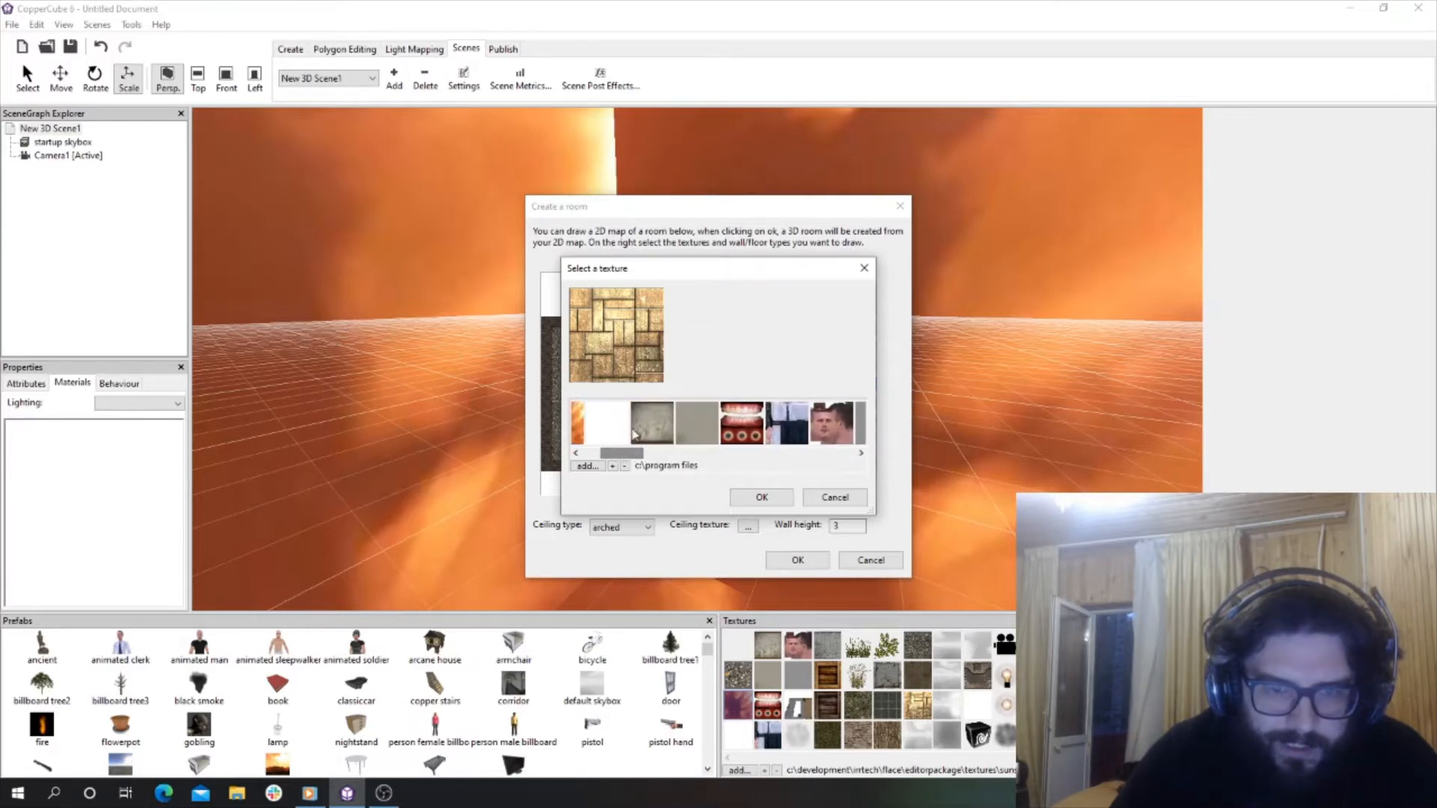
{"action": "left_click", "coordinate": [650, 425]}
{"action": "left_click", "coordinate": [760, 499]}
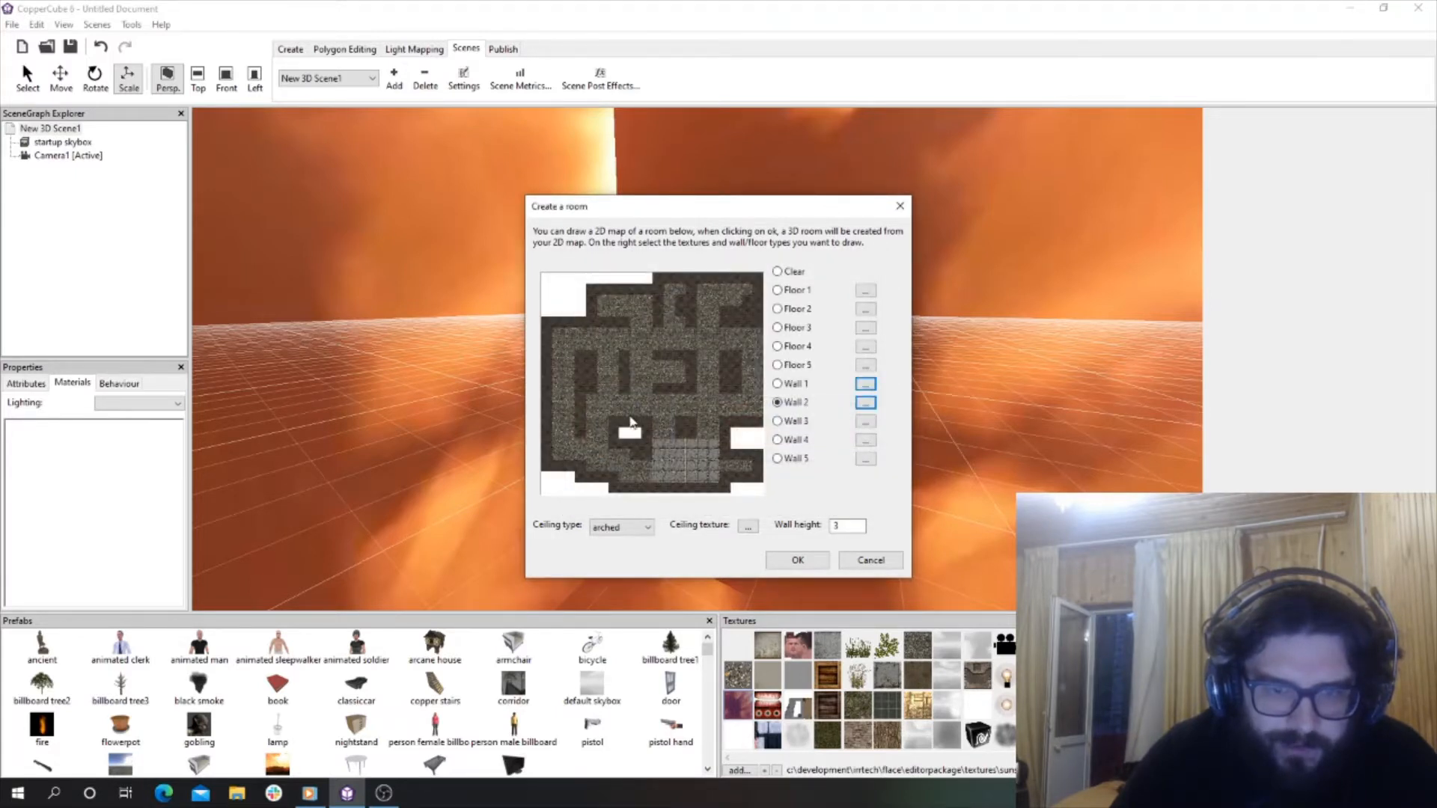
Paint Wall 2 tiles at spots along the corridors and touch up the layout with Floor 1 and Wall 1.
{"action": "left_click", "coordinate": [615, 458]}
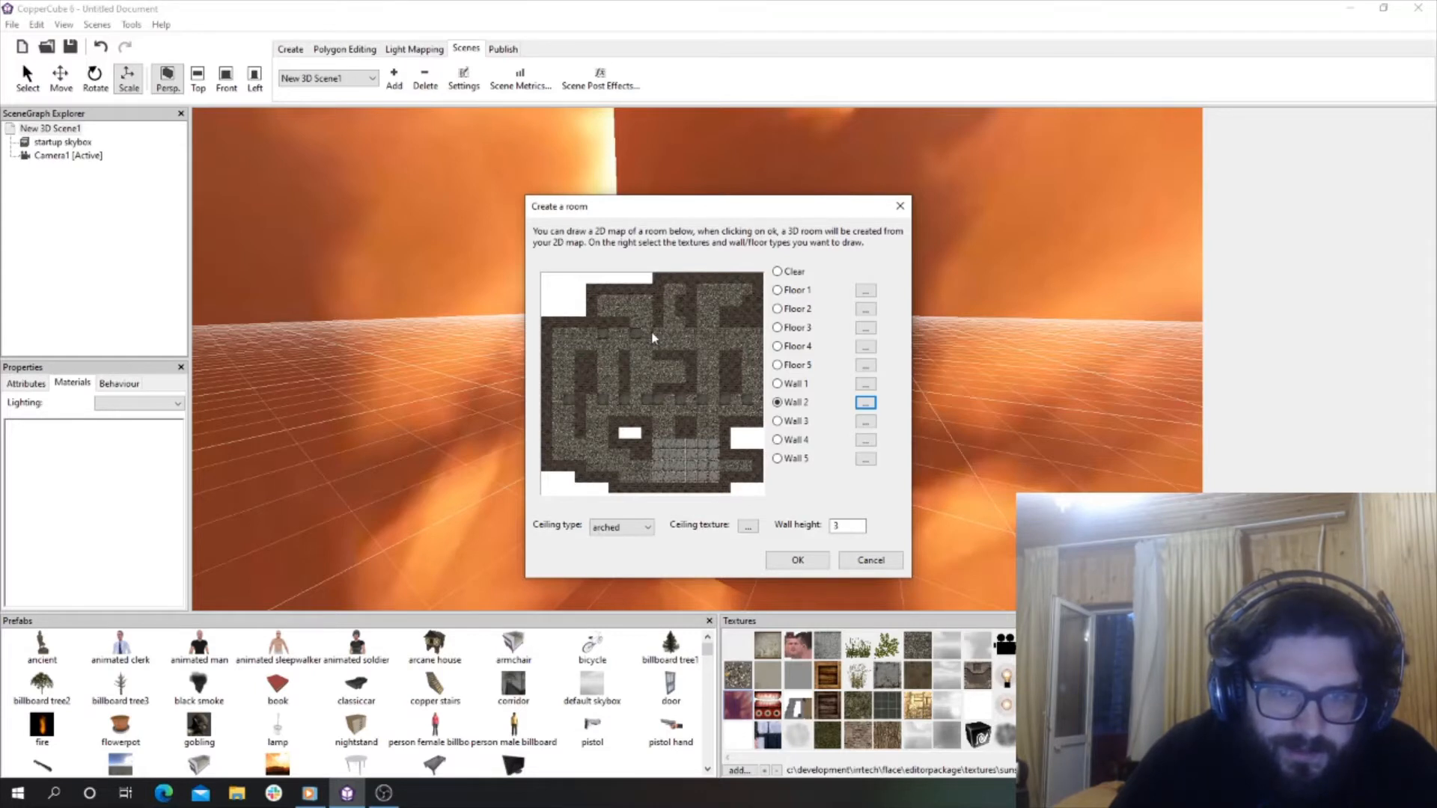
{"action": "left_click", "coordinate": [778, 291]}
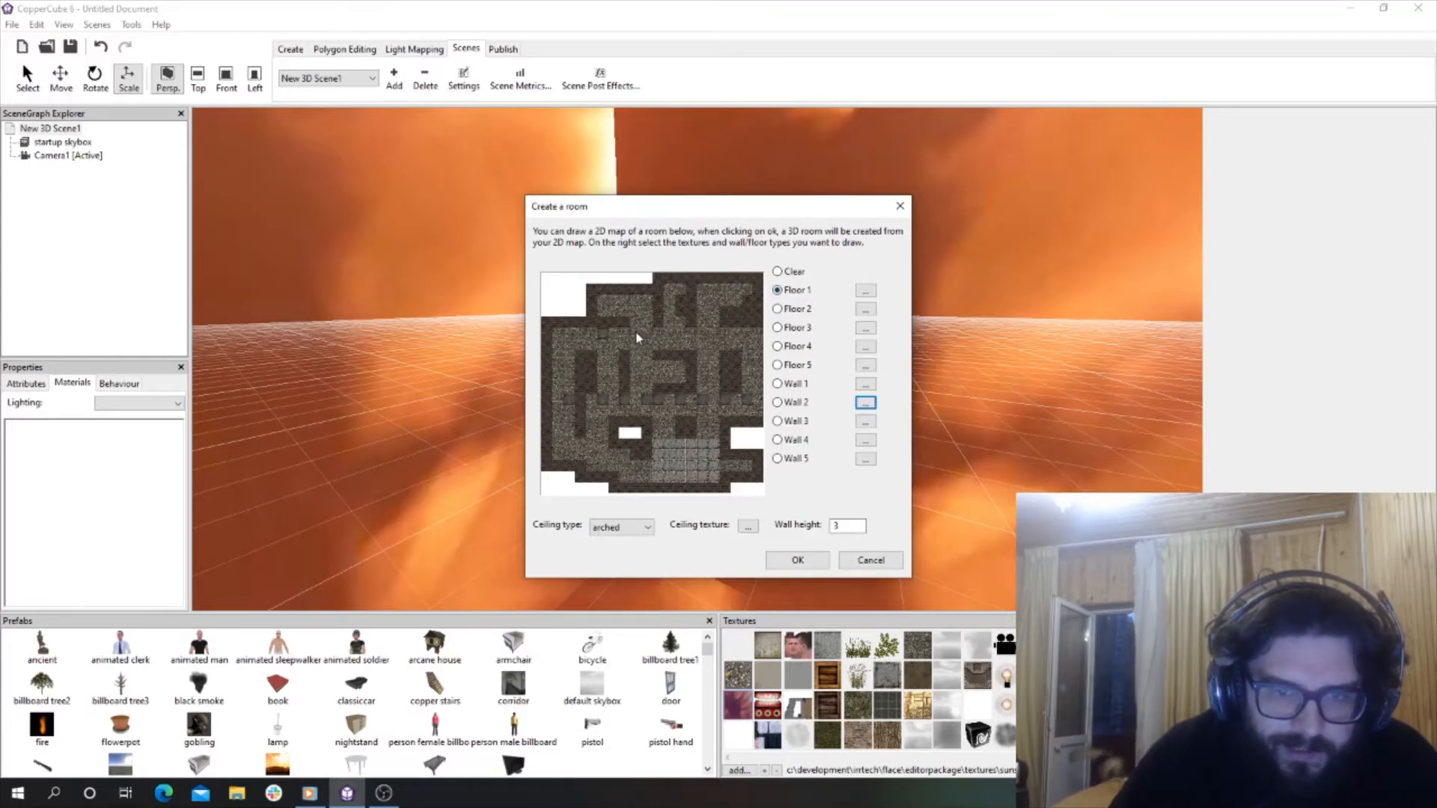
{"action": "left_click", "coordinate": [777, 402]}
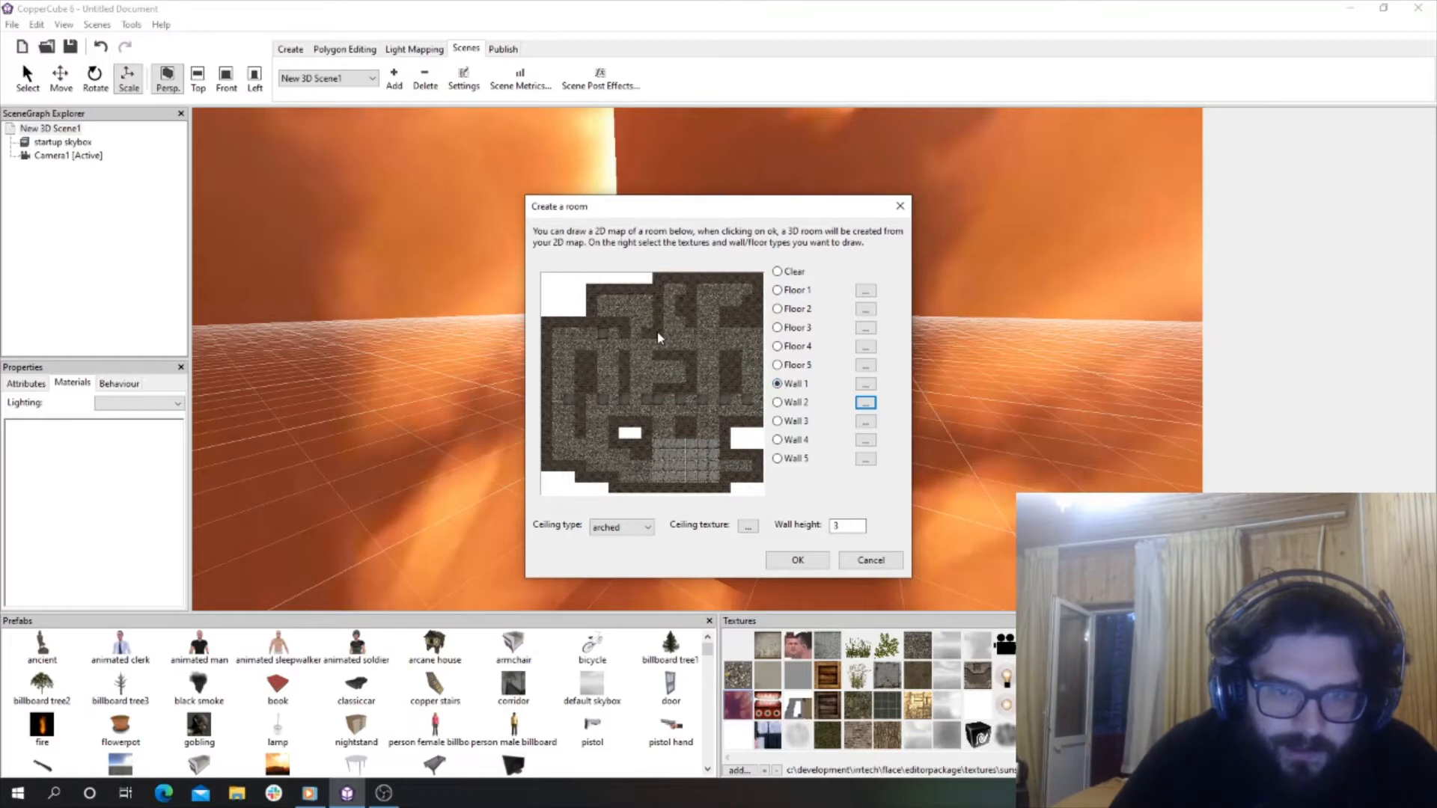
{"action": "left_click", "coordinate": [779, 404]}
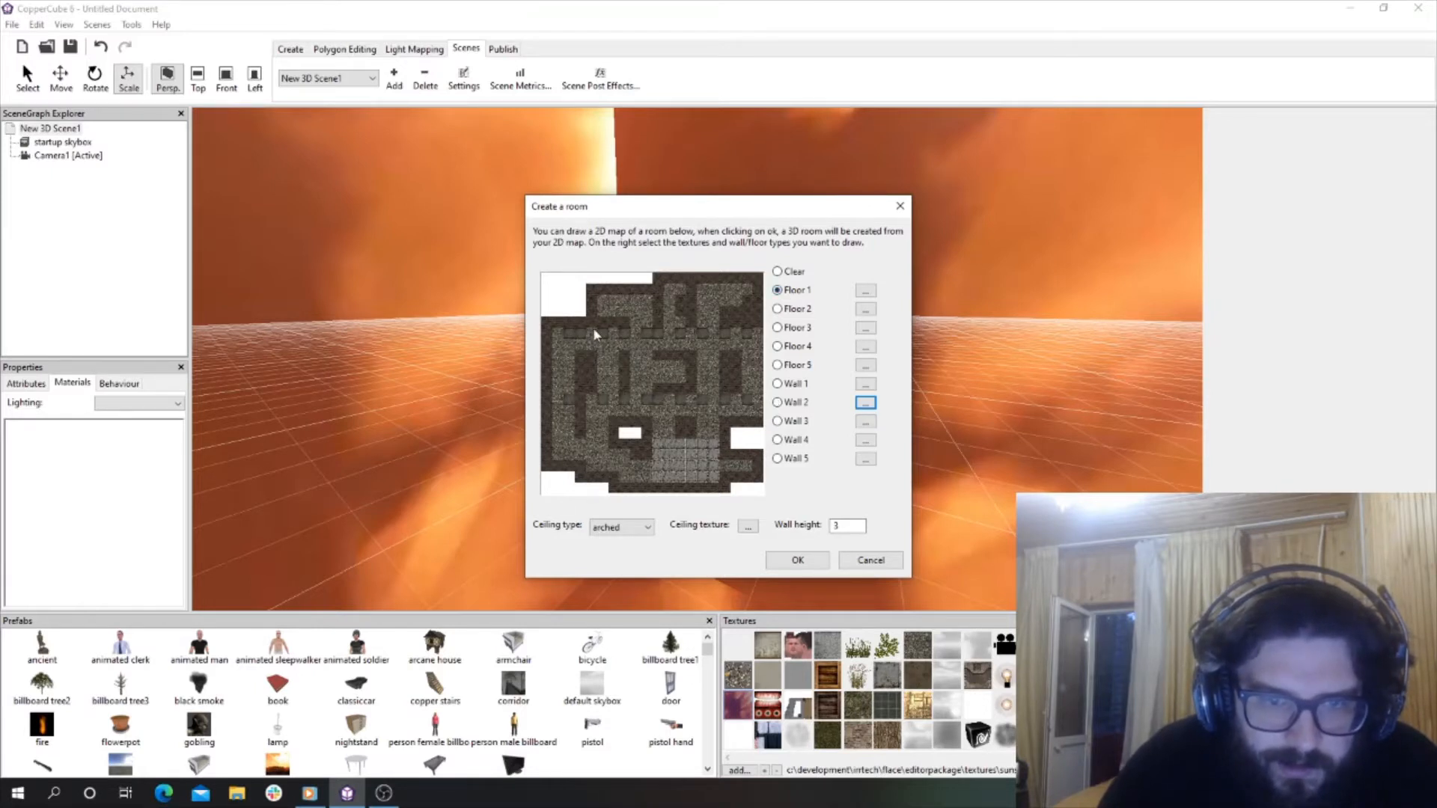
Create the 3D room from the finished 2D map and look around its corridors.
{"action": "left_click", "coordinate": [798, 559]}
{"action": "scroll", "coordinate": [672, 429], "scroll_direction": "down", "scroll_amount": 10}
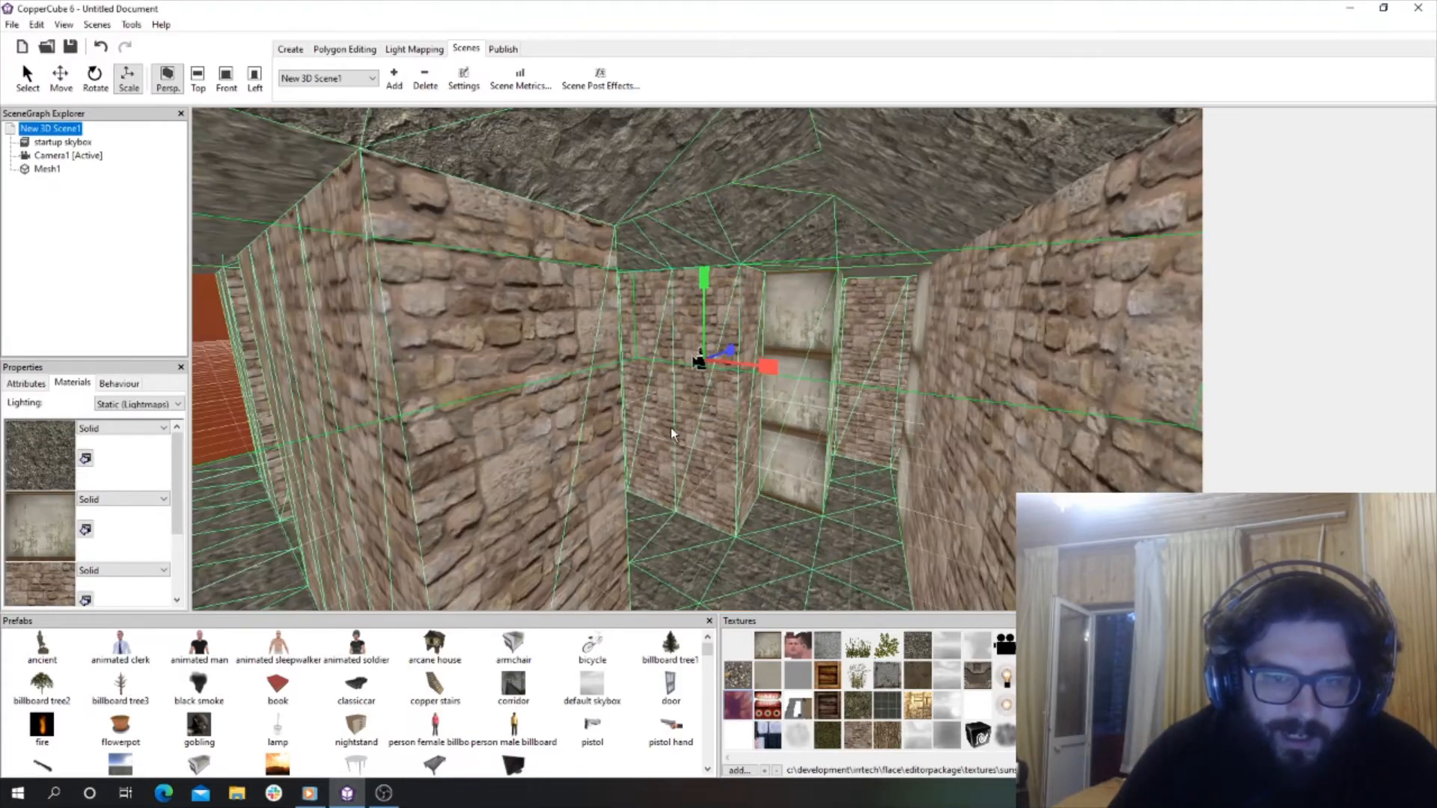
{"action": "scroll", "coordinate": [674, 430], "scroll_direction": "up", "scroll_amount": 2}
{"action": "scroll", "coordinate": [674, 429], "scroll_direction": "up", "scroll_amount": 2}
{"action": "scroll", "coordinate": [678, 429], "scroll_direction": "down", "scroll_amount": 1}
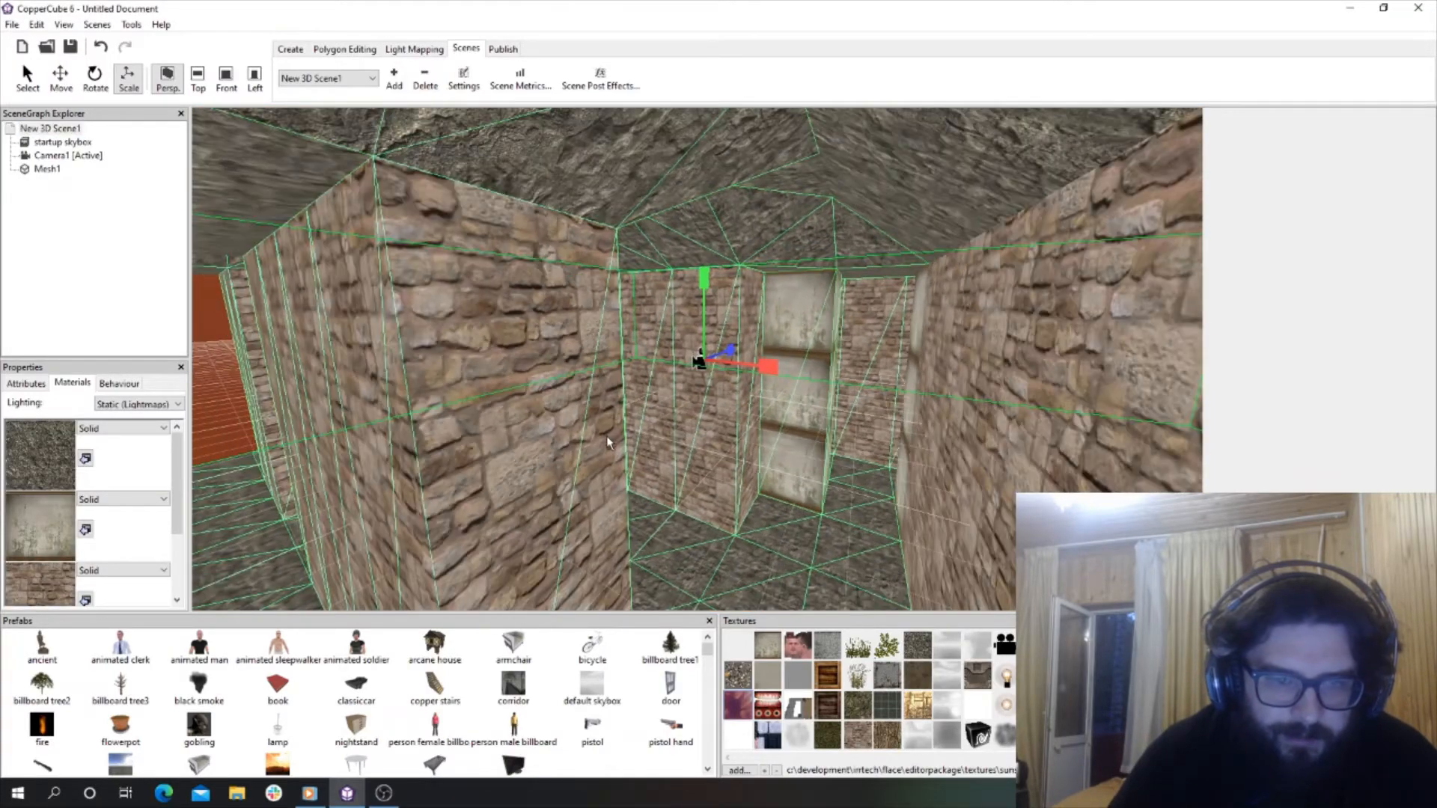
{"action": "left_click_drag", "start_coordinate": [607, 435], "coordinate": [689, 437]}
{"action": "scroll", "coordinate": [671, 438], "scroll_direction": "up", "scroll_amount": 10}
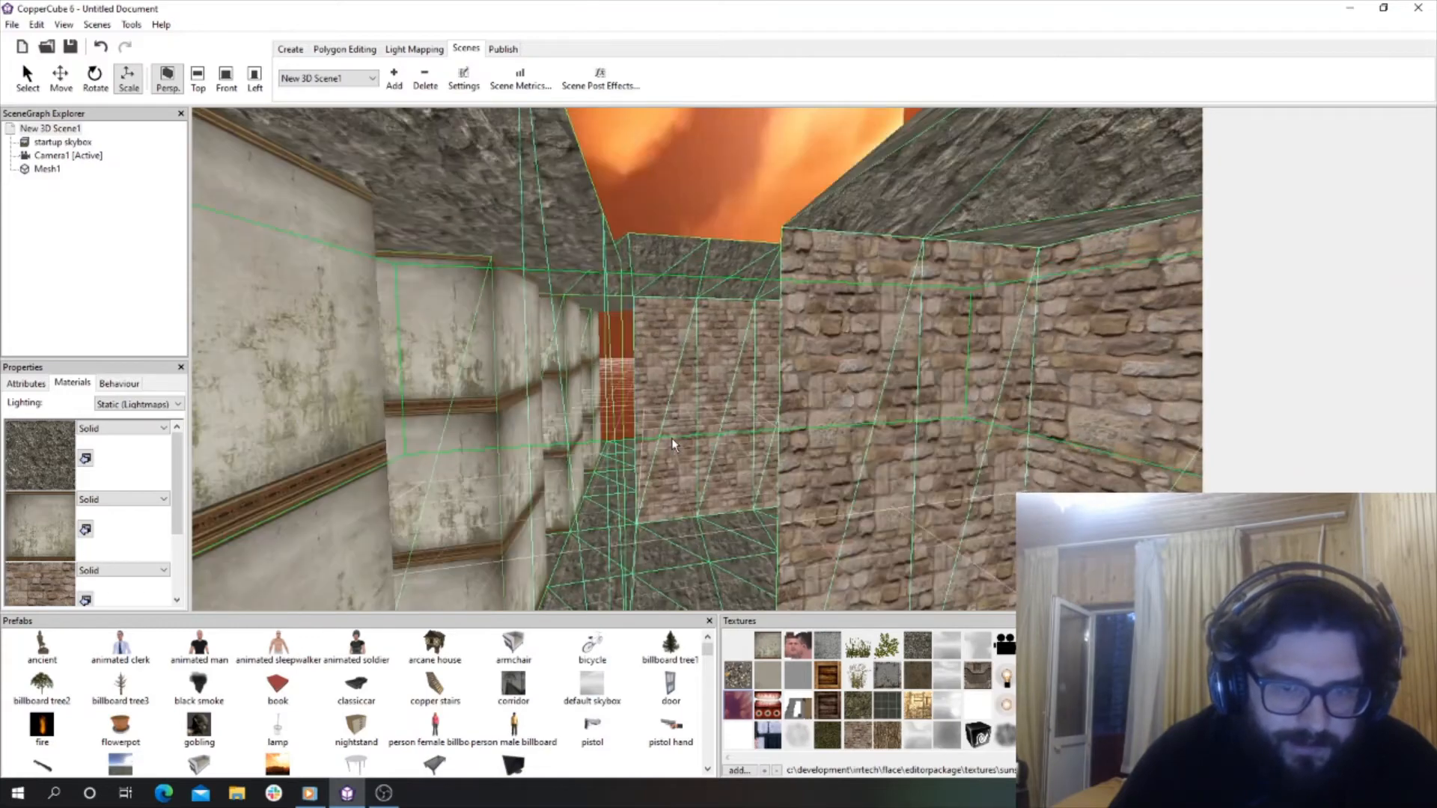
{"action": "scroll", "coordinate": [670, 438], "scroll_direction": "up", "scroll_amount": 3}
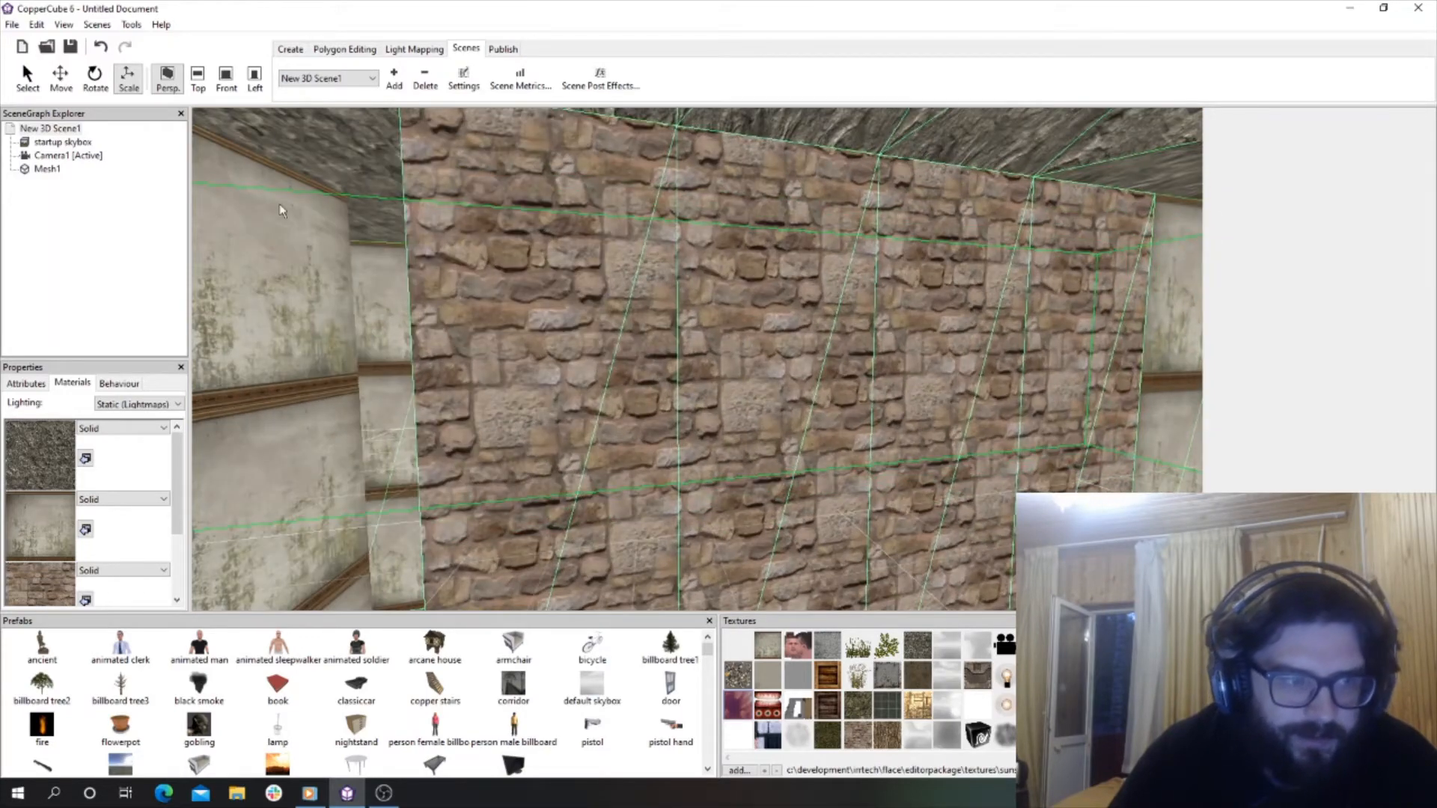
Reopen the 2D room map of Mesh1 for editing and accept it without changes.
{"action": "right_click", "coordinate": [78, 142]}
{"action": "left_click", "coordinate": [47, 169]}
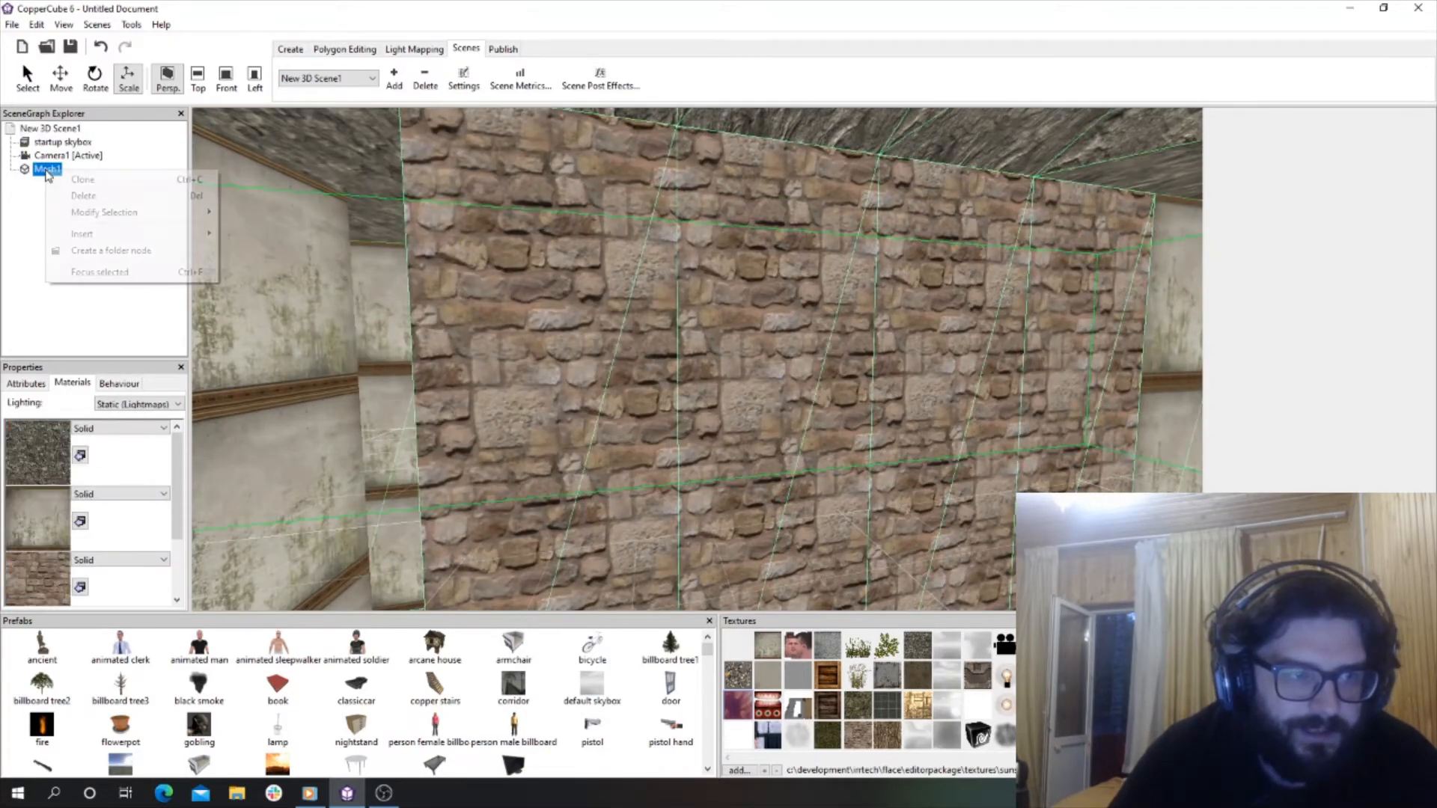
{"action": "right_click", "coordinate": [47, 168]}
{"action": "mouse_move", "coordinate": [122, 214]}
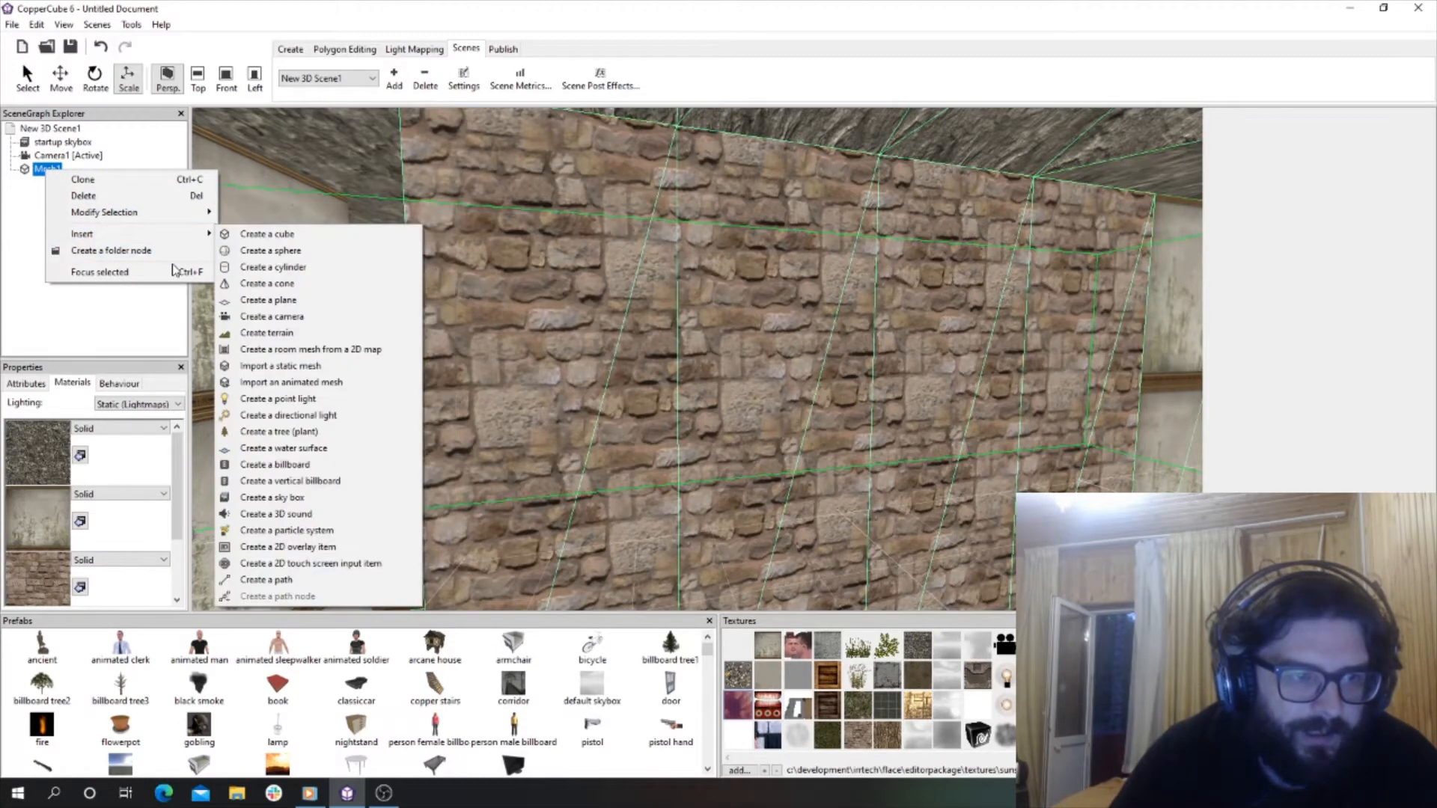
{"action": "mouse_move", "coordinate": [164, 219]}
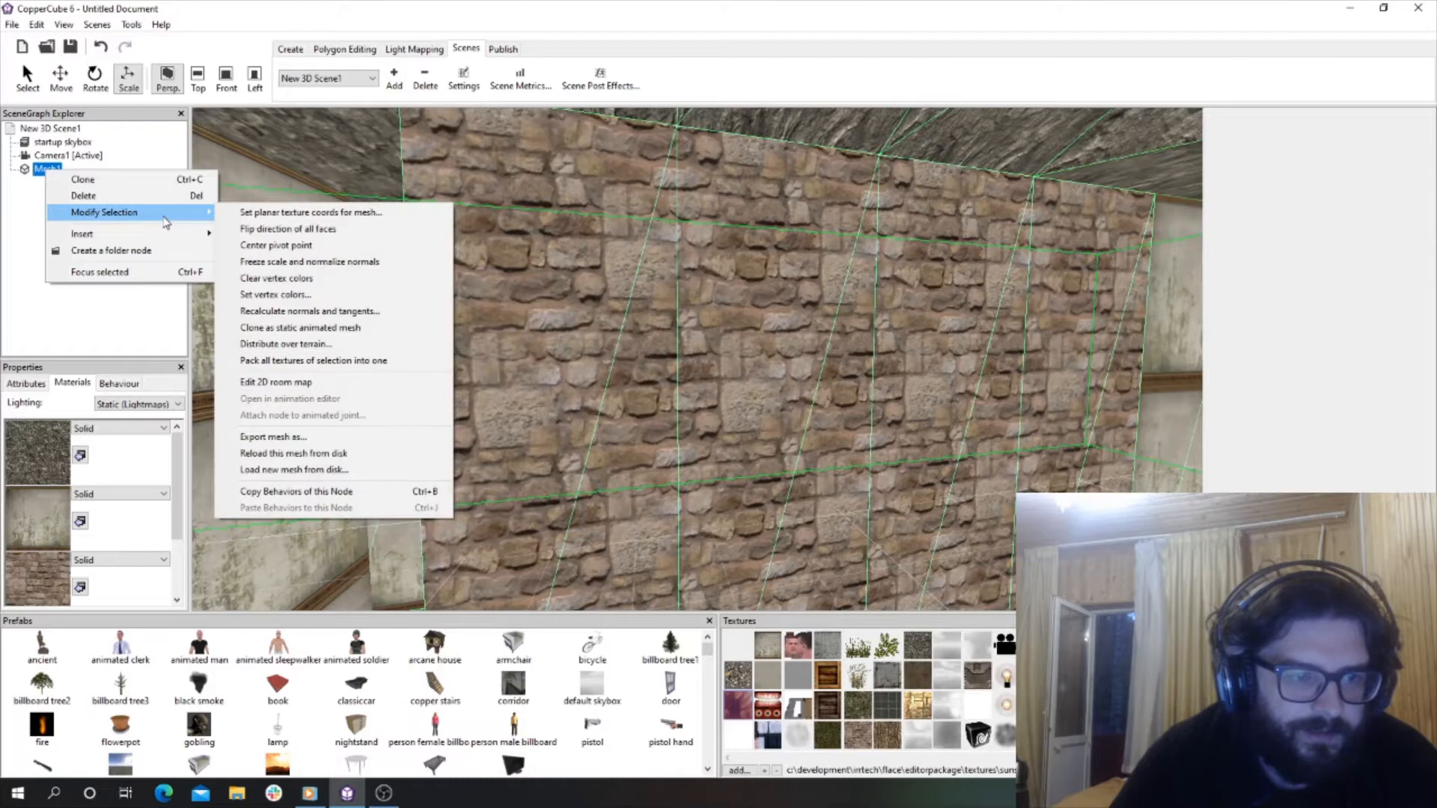
{"action": "left_click", "coordinate": [312, 386]}
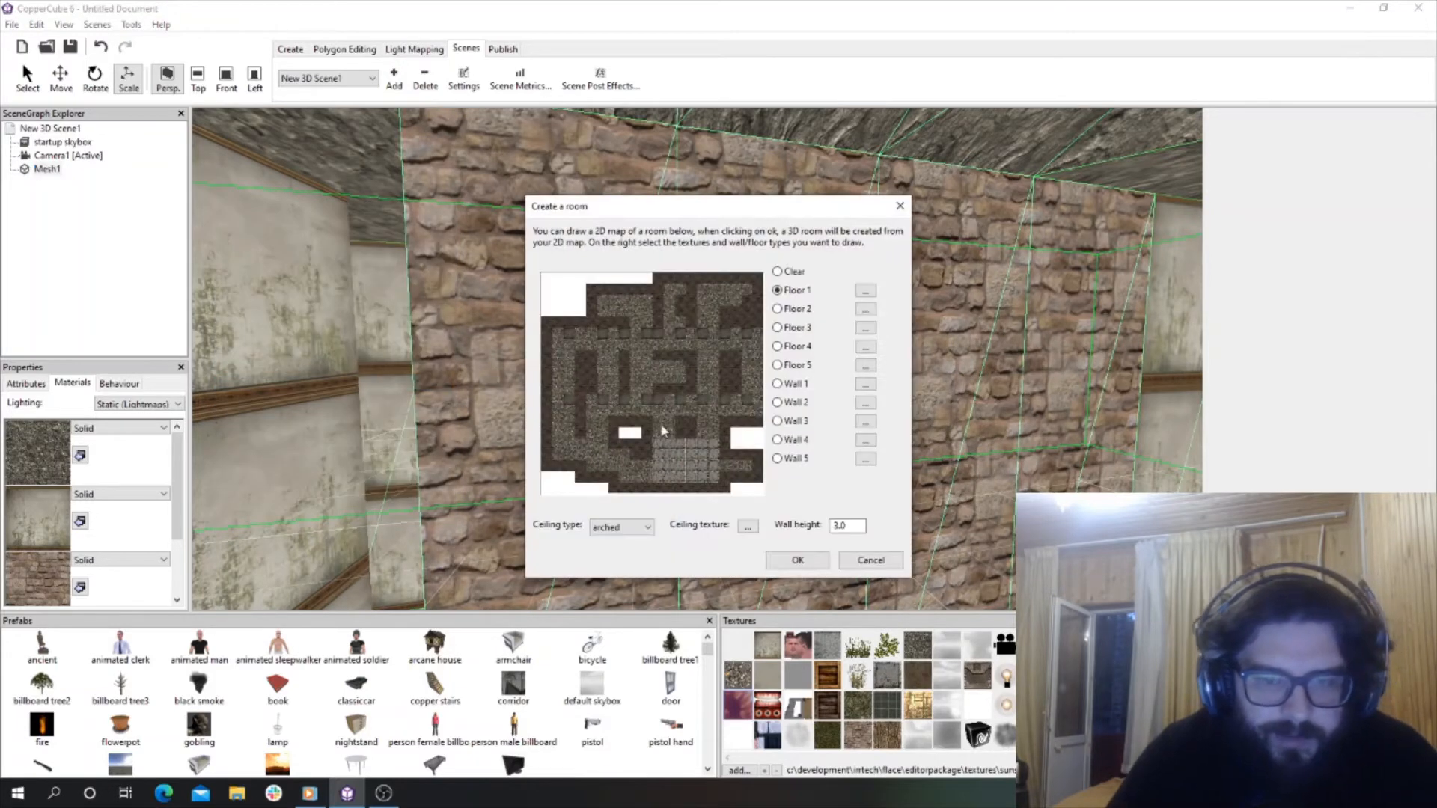
{"action": "left_click", "coordinate": [803, 569]}
Move Camera1 away from the stone wall into the open corridor and lower it close to the floor.
{"action": "left_click_drag", "start_coordinate": [515, 416], "coordinate": [284, 267]}
{"action": "left_click", "coordinate": [66, 157]}
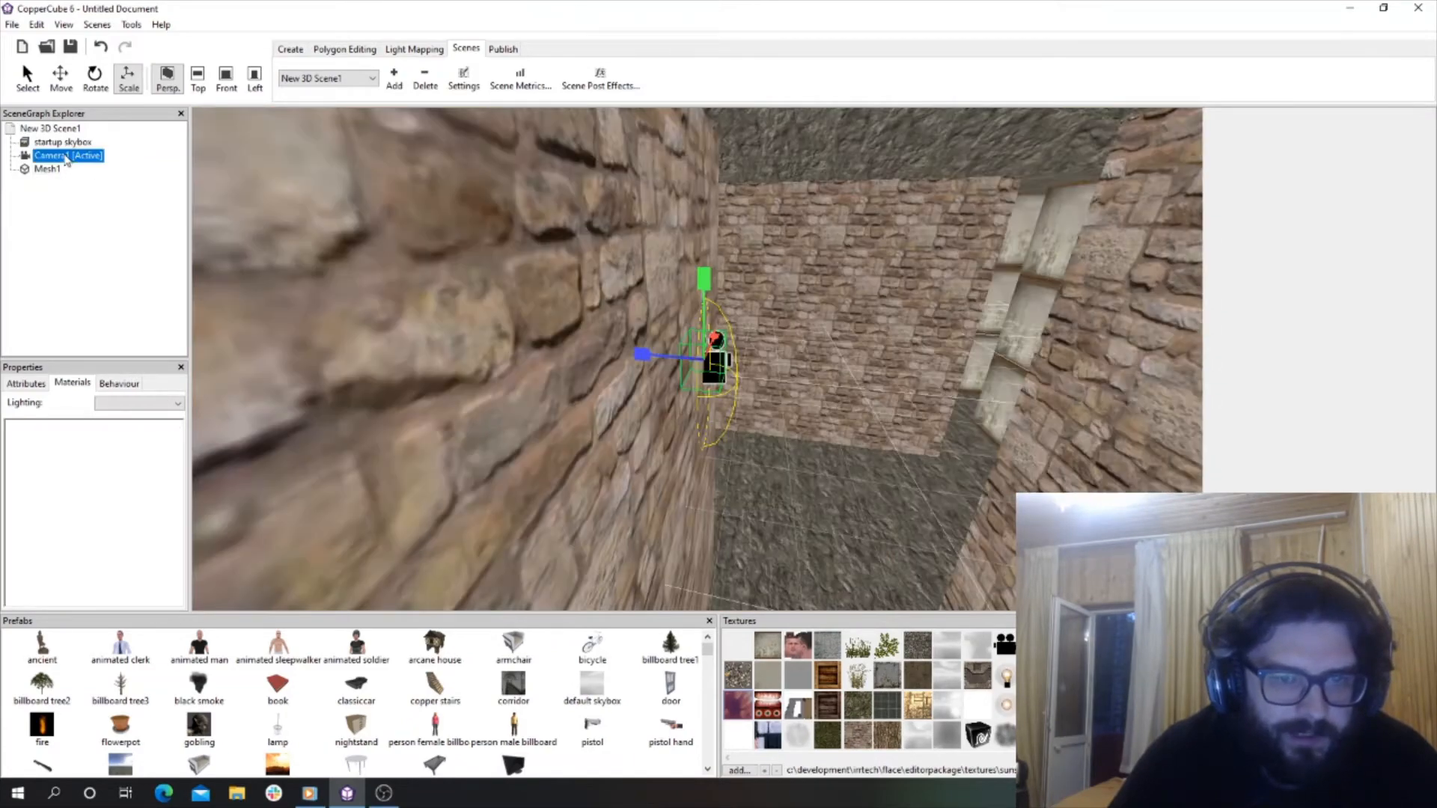
{"action": "left_click", "coordinate": [69, 75]}
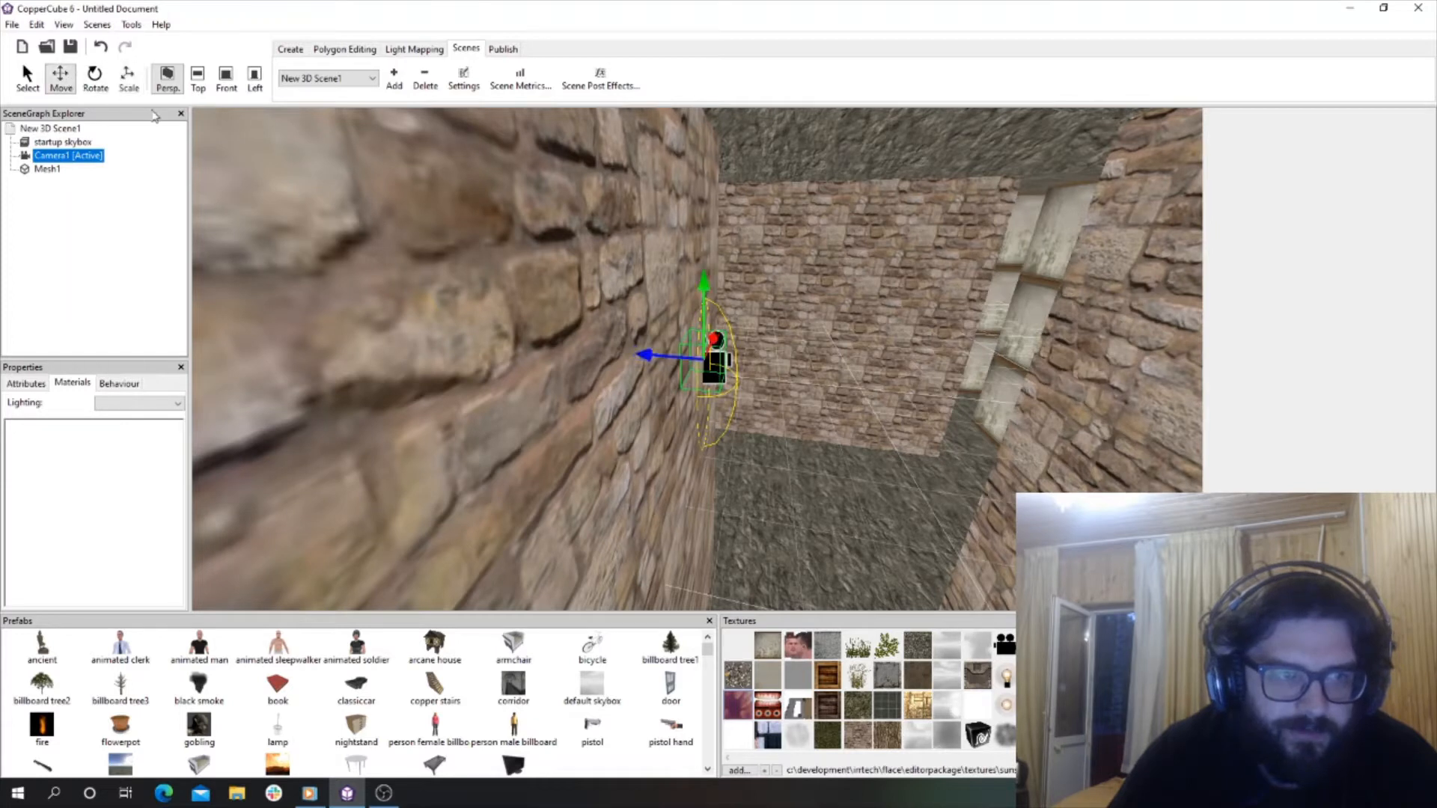
{"action": "left_click", "coordinate": [649, 358]}
{"action": "left_click_drag", "start_coordinate": [650, 355], "coordinate": [794, 308]}
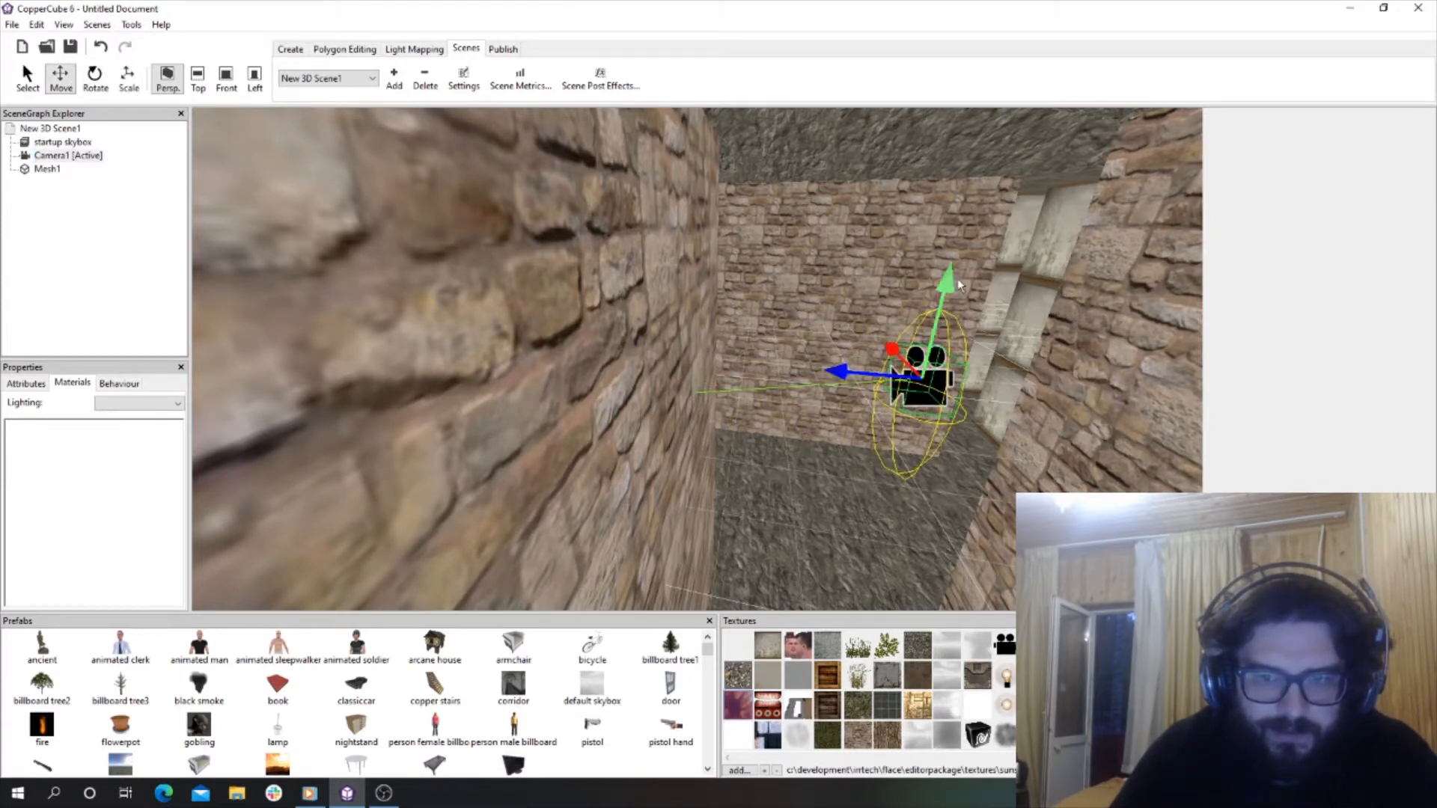
{"action": "left_click_drag", "start_coordinate": [954, 280], "coordinate": [933, 373]}
{"action": "scroll", "coordinate": [877, 395], "scroll_direction": "up", "scroll_amount": 3}
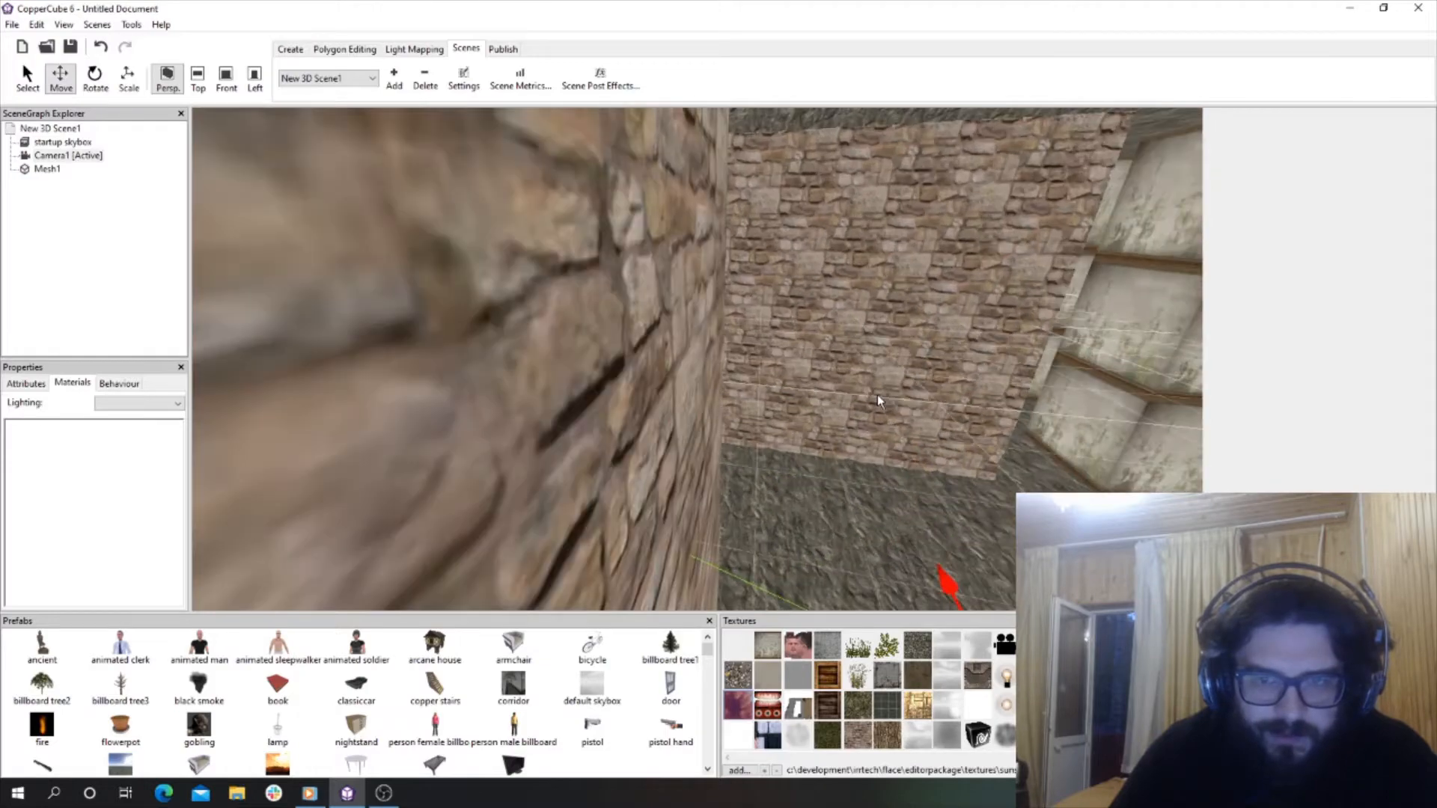
{"action": "scroll", "coordinate": [877, 395], "scroll_direction": "up", "scroll_amount": 3}
{"action": "right_click_drag", "start_coordinate": [877, 395], "coordinate": [916, 398]}
{"action": "scroll", "coordinate": [798, 387], "scroll_direction": "up", "scroll_amount": 2}
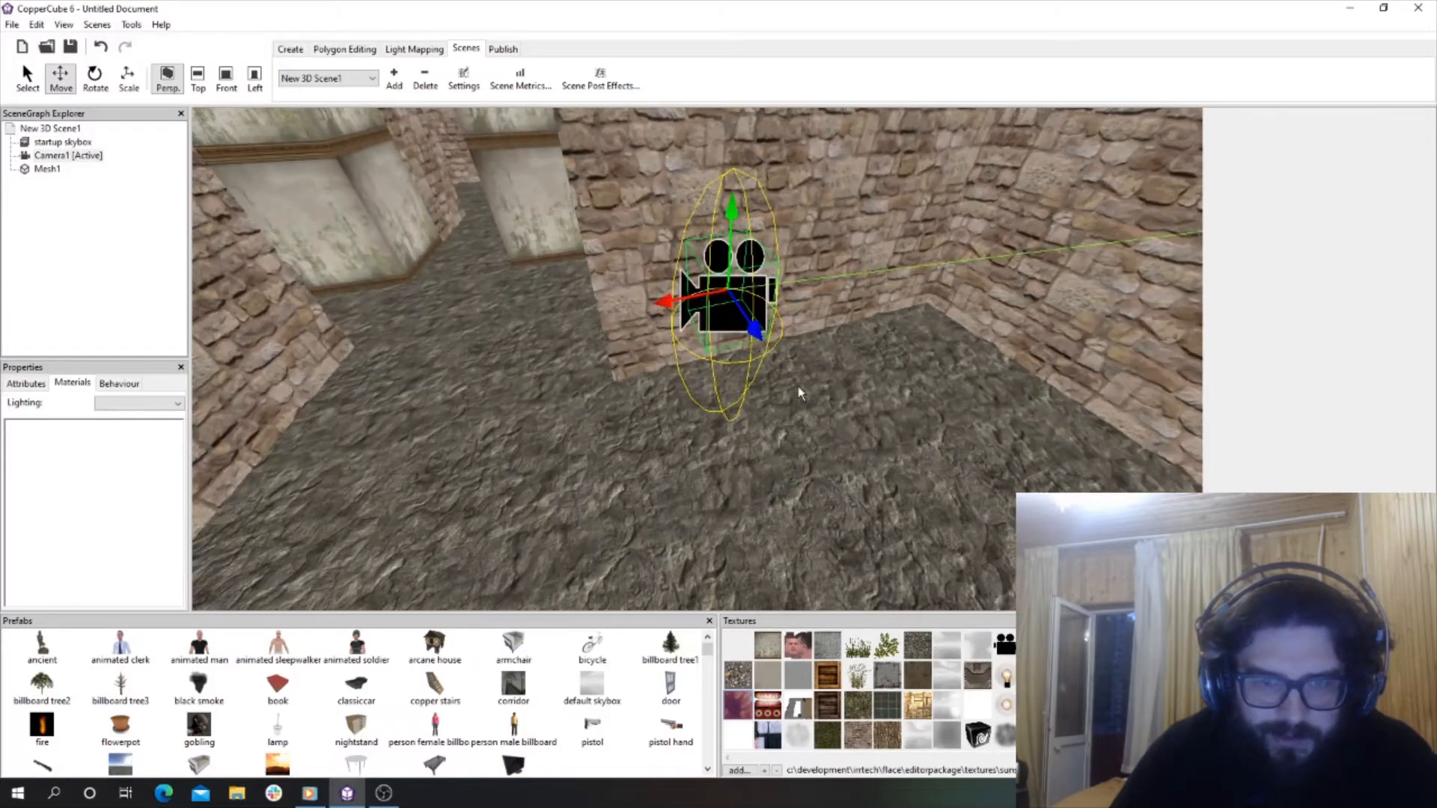
{"action": "left_click_drag", "start_coordinate": [733, 213], "coordinate": [740, 277]}
Test the scene as a Windows application and walk through the corridors, enlarging the test window to full screen.
{"action": "left_click", "coordinate": [131, 24]}
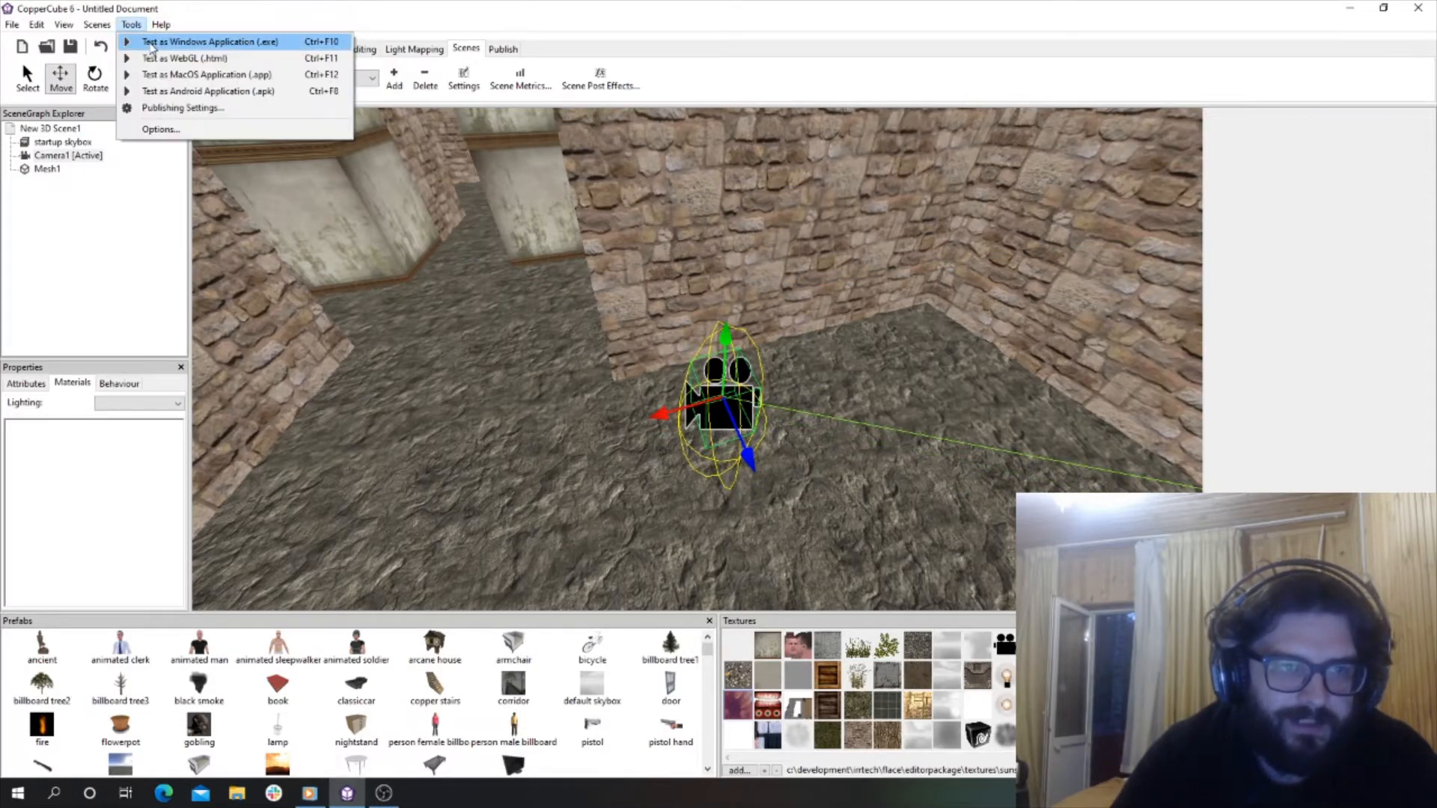
{"action": "left_click", "coordinate": [156, 42]}
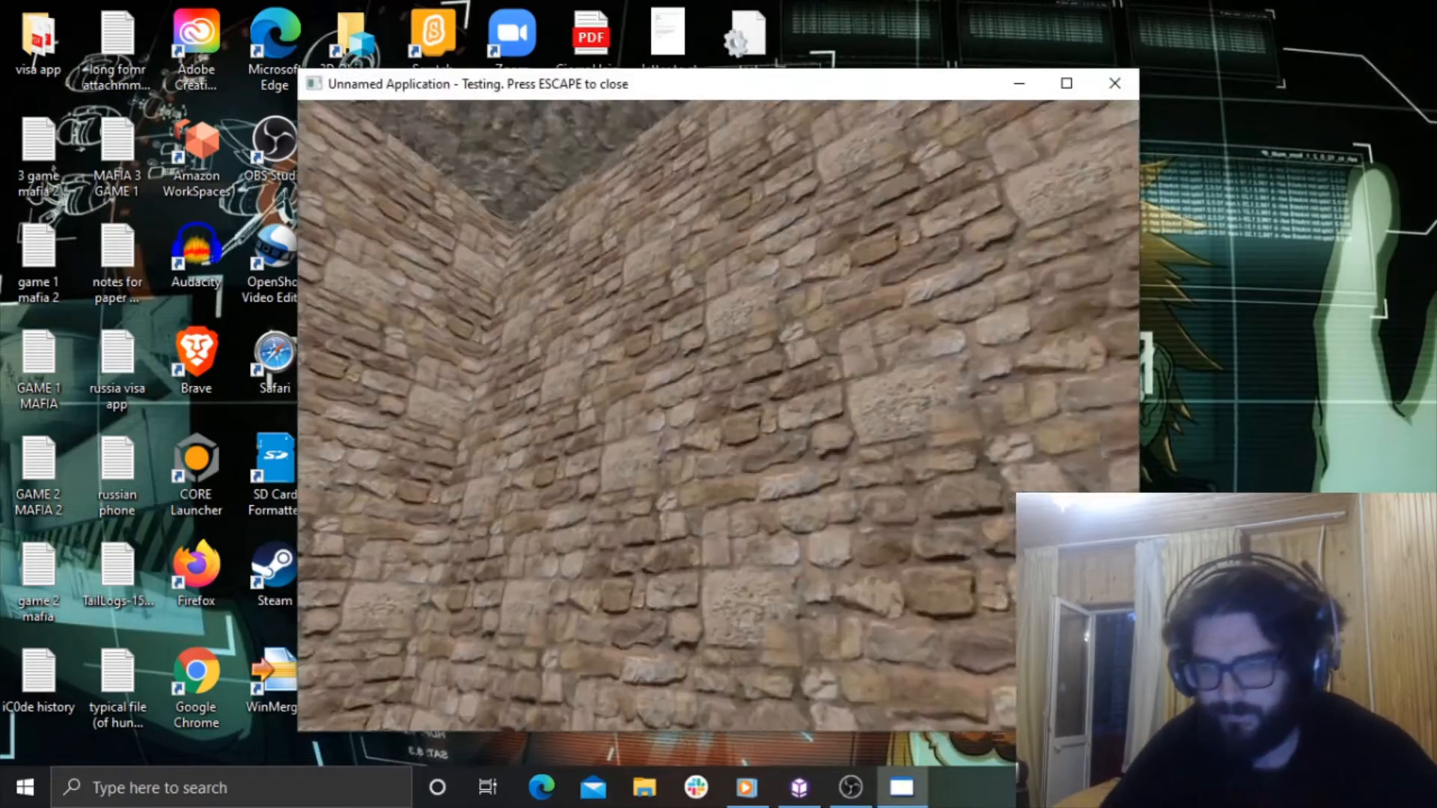
{"action": "key", "text": "w"}
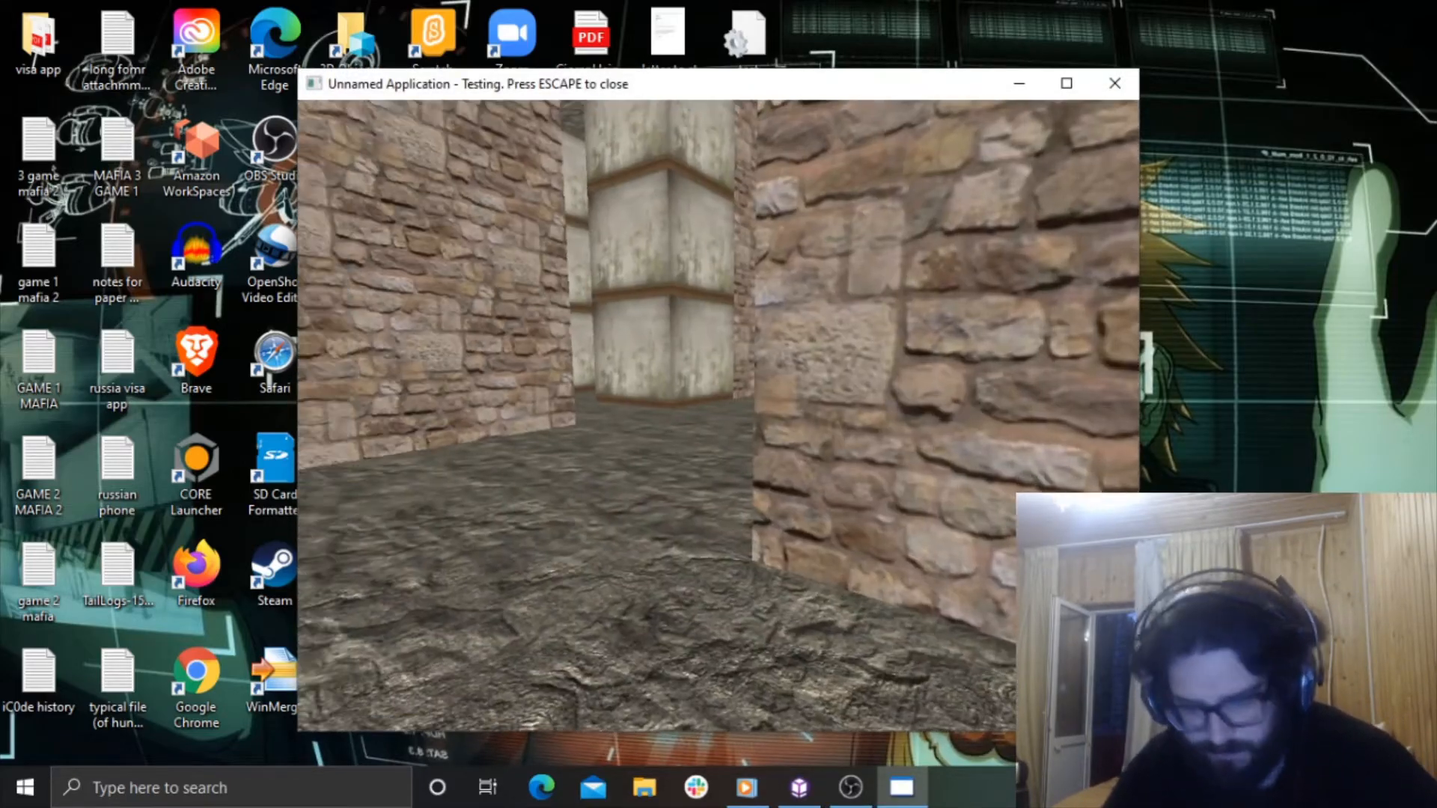
{"action": "key", "text": "w"}
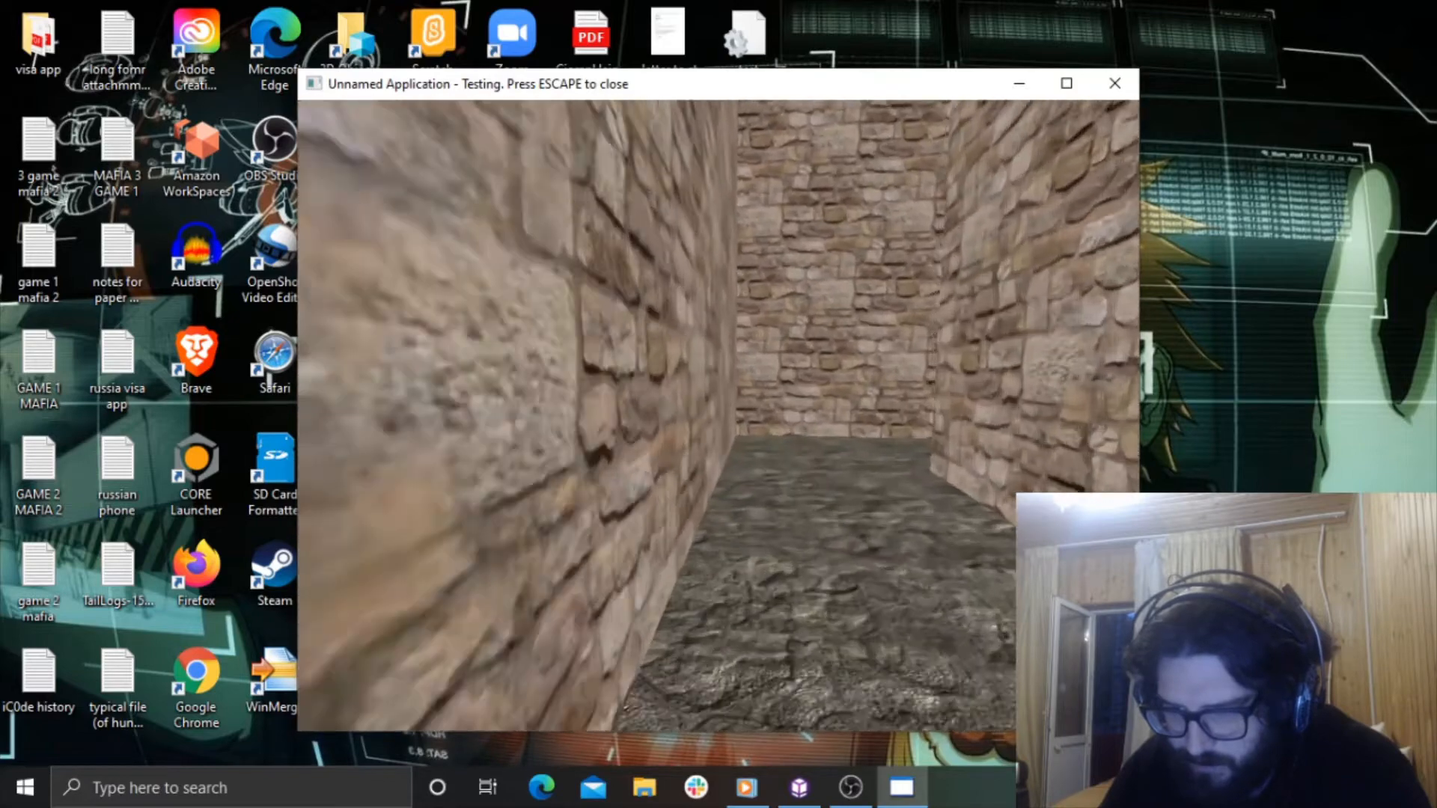
{"action": "key", "text": "super"}
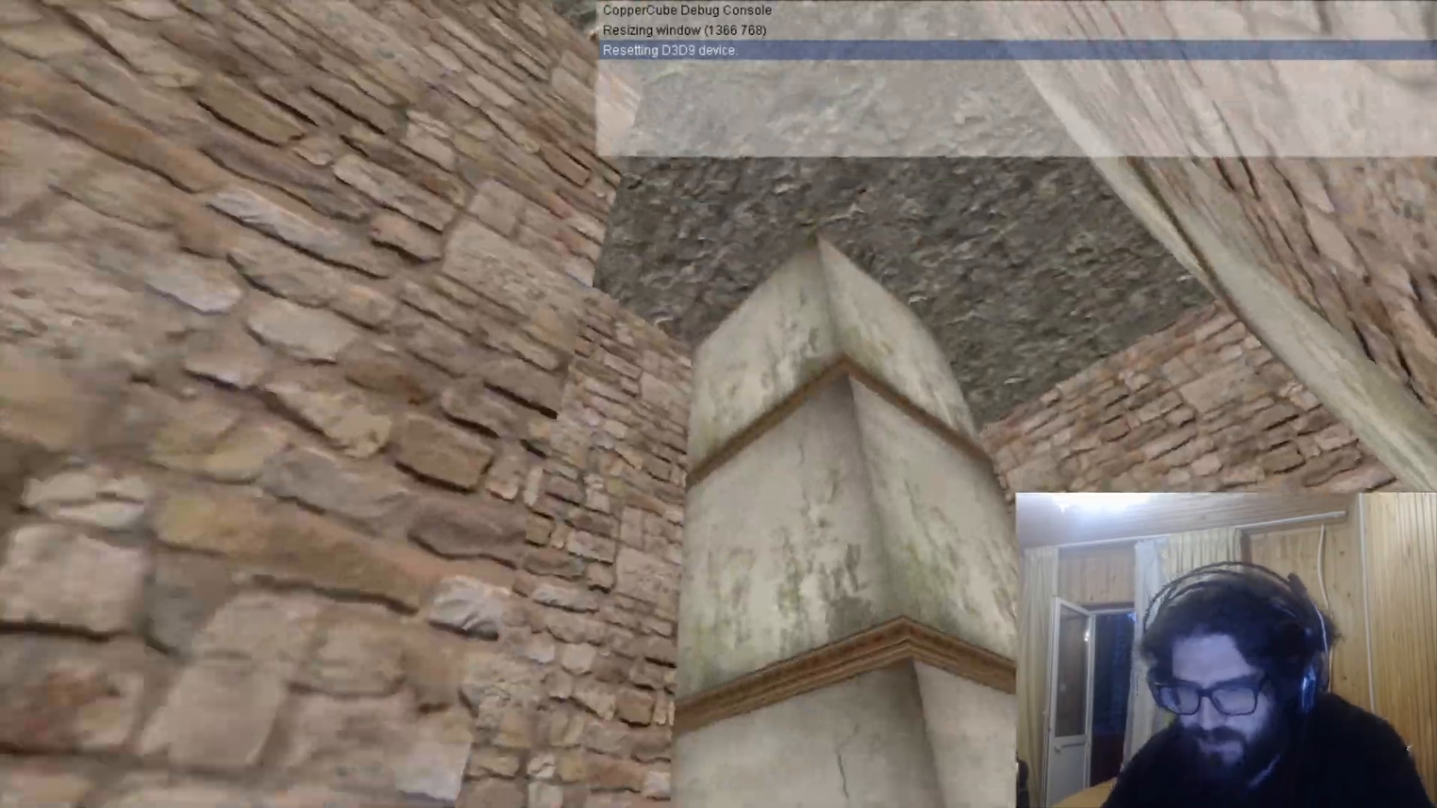
Walk through the corridors and past the pillars in the full-screen test, looking at walls, floor and ceiling, and close the test.
{"action": "key", "text": "w"}
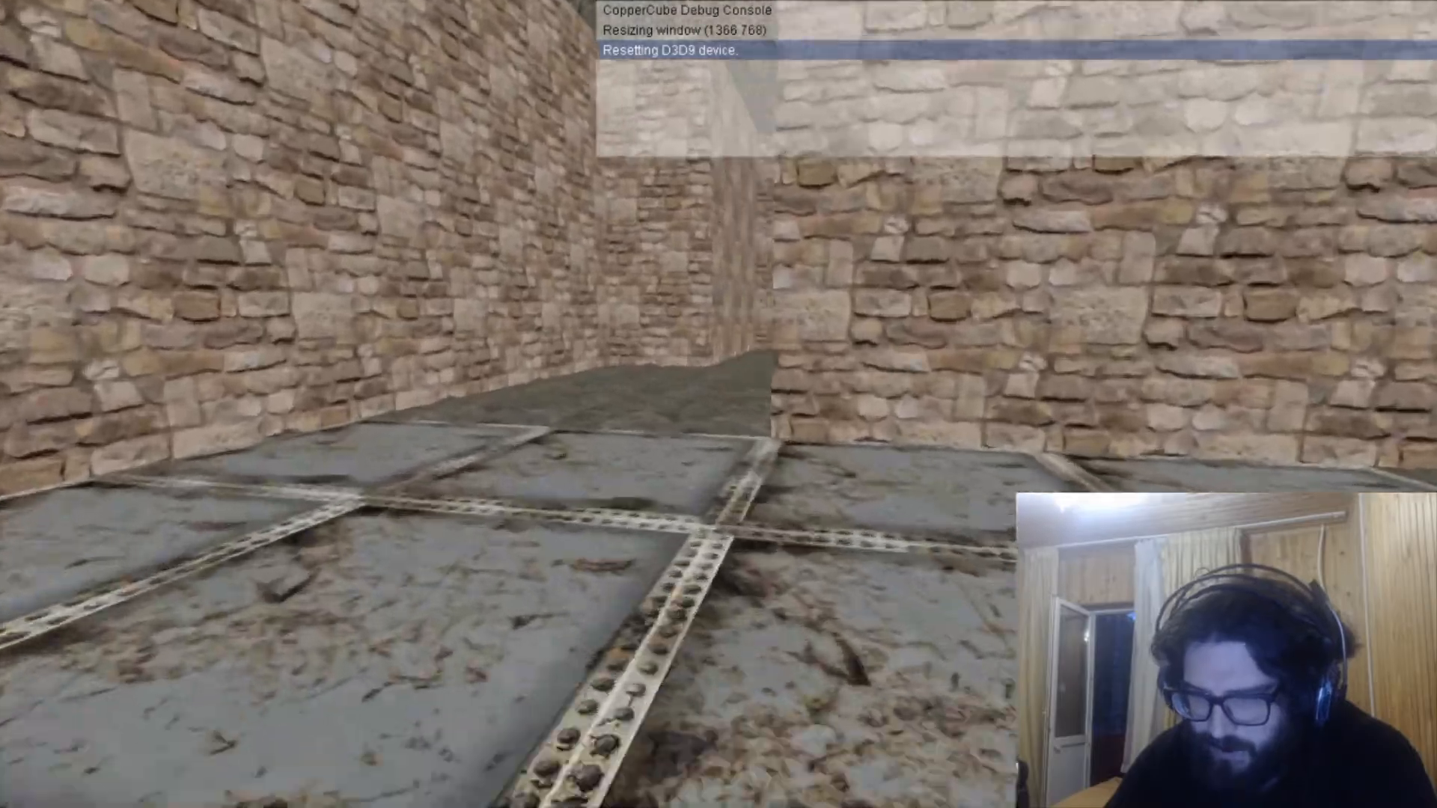
{"action": "key", "text": "w"}
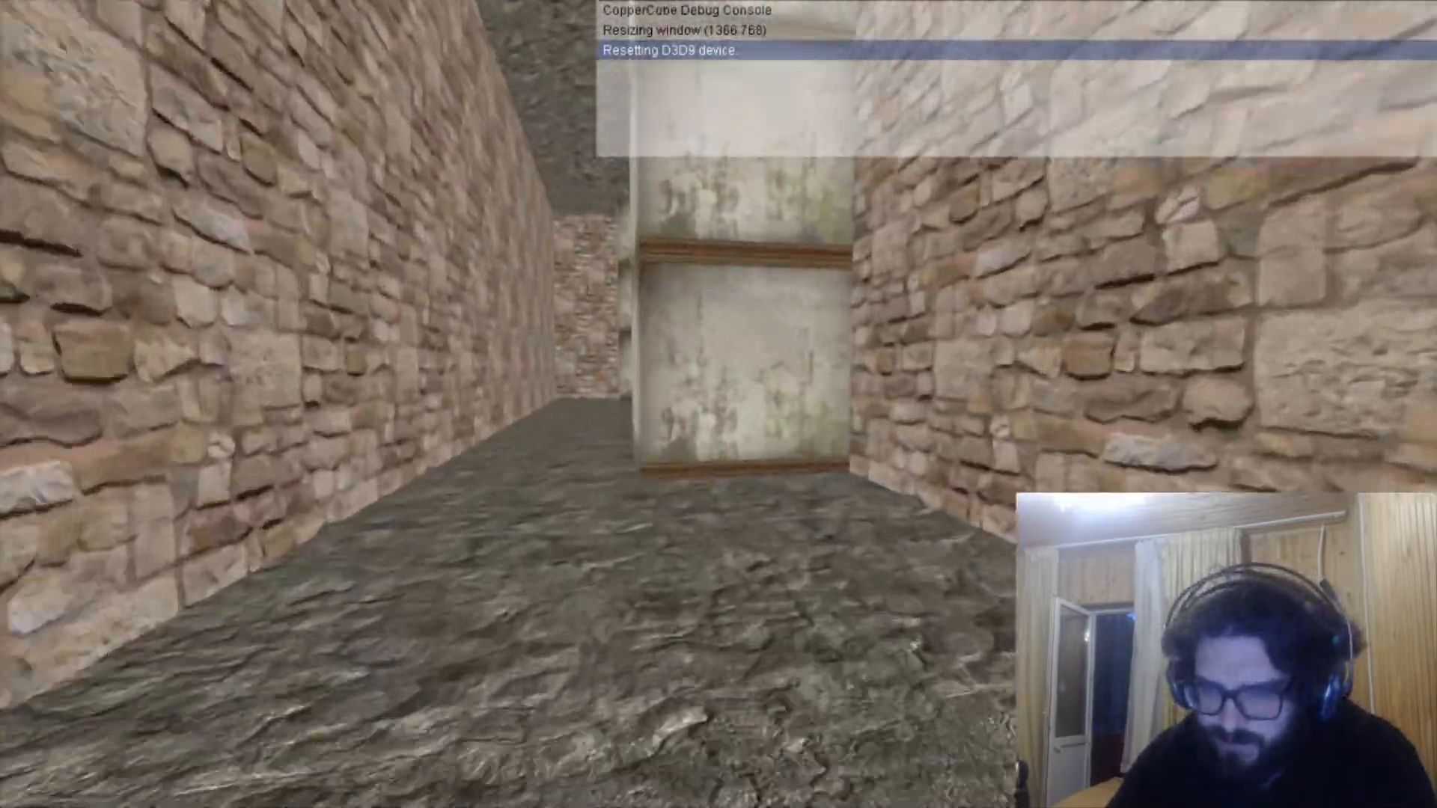
{"action": "key", "text": "w"}
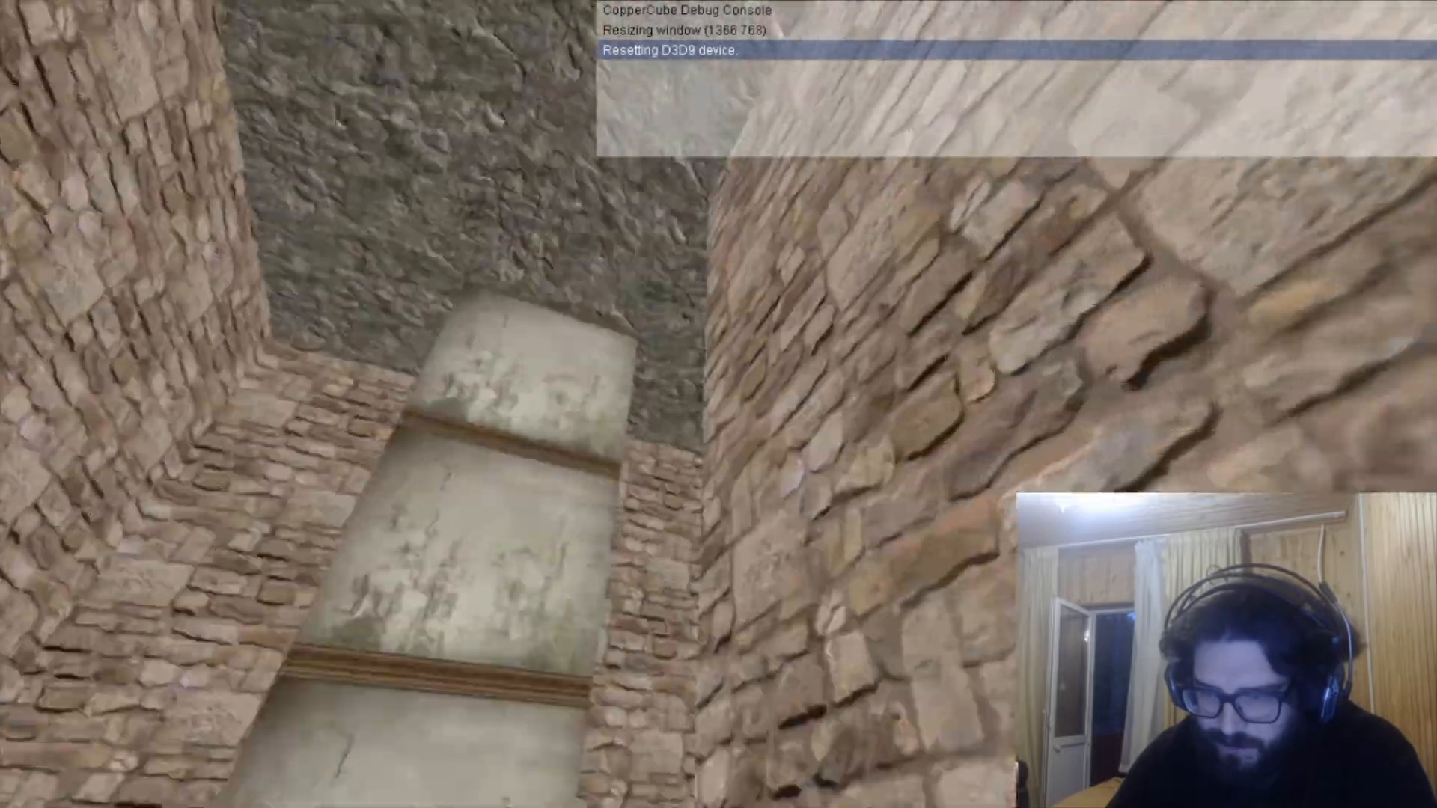
{"action": "key", "text": "w"}
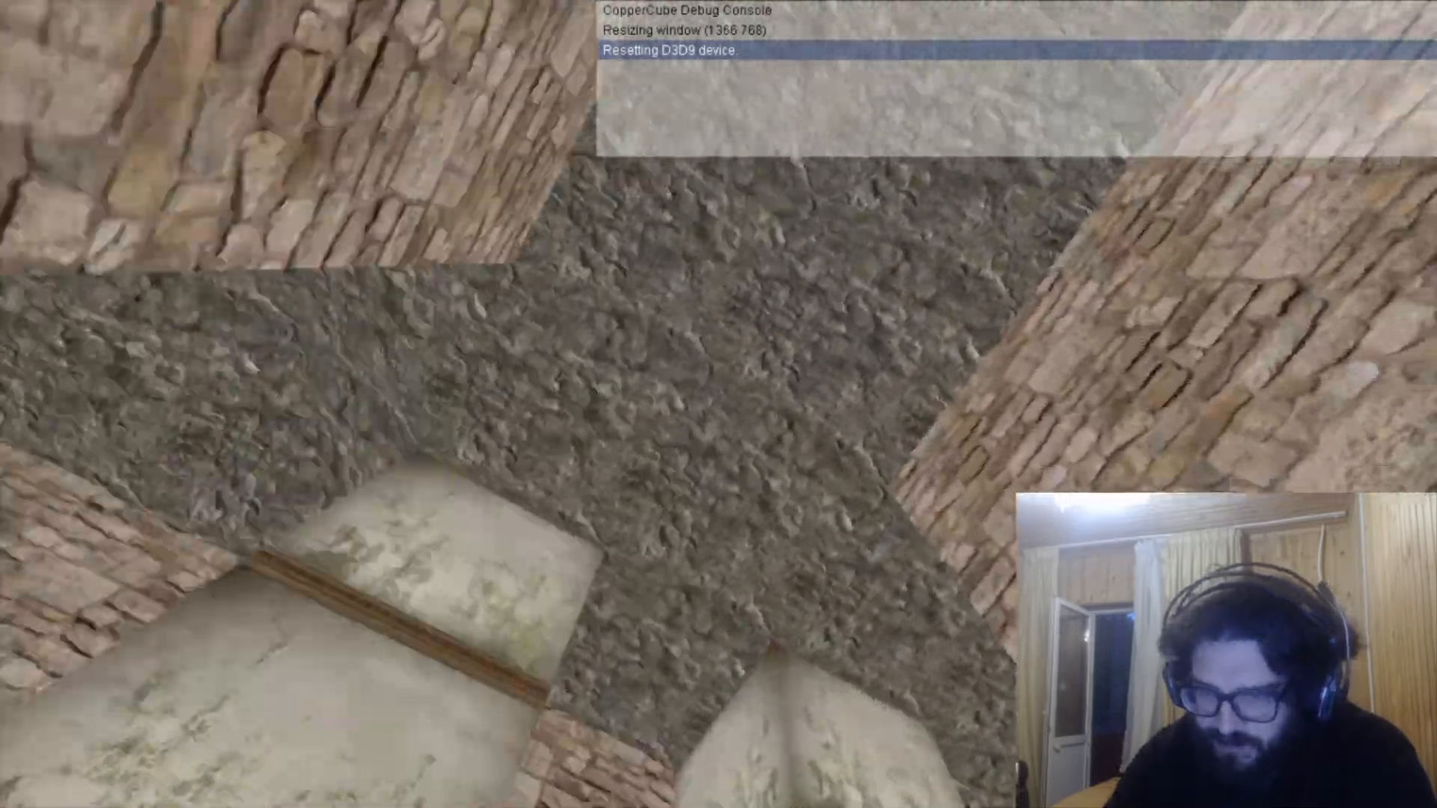
{"action": "key", "text": "w"}
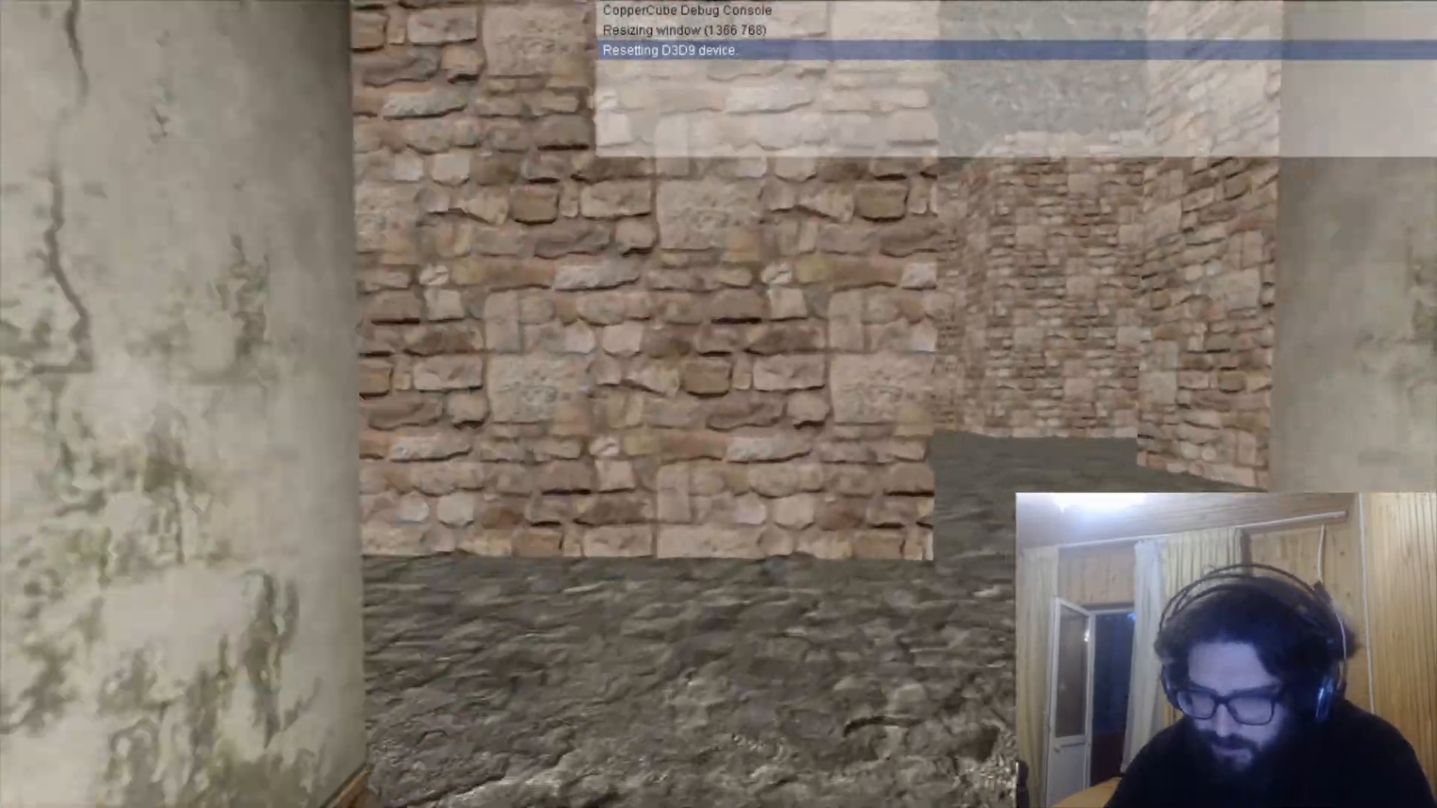
{"action": "key", "text": "w"}
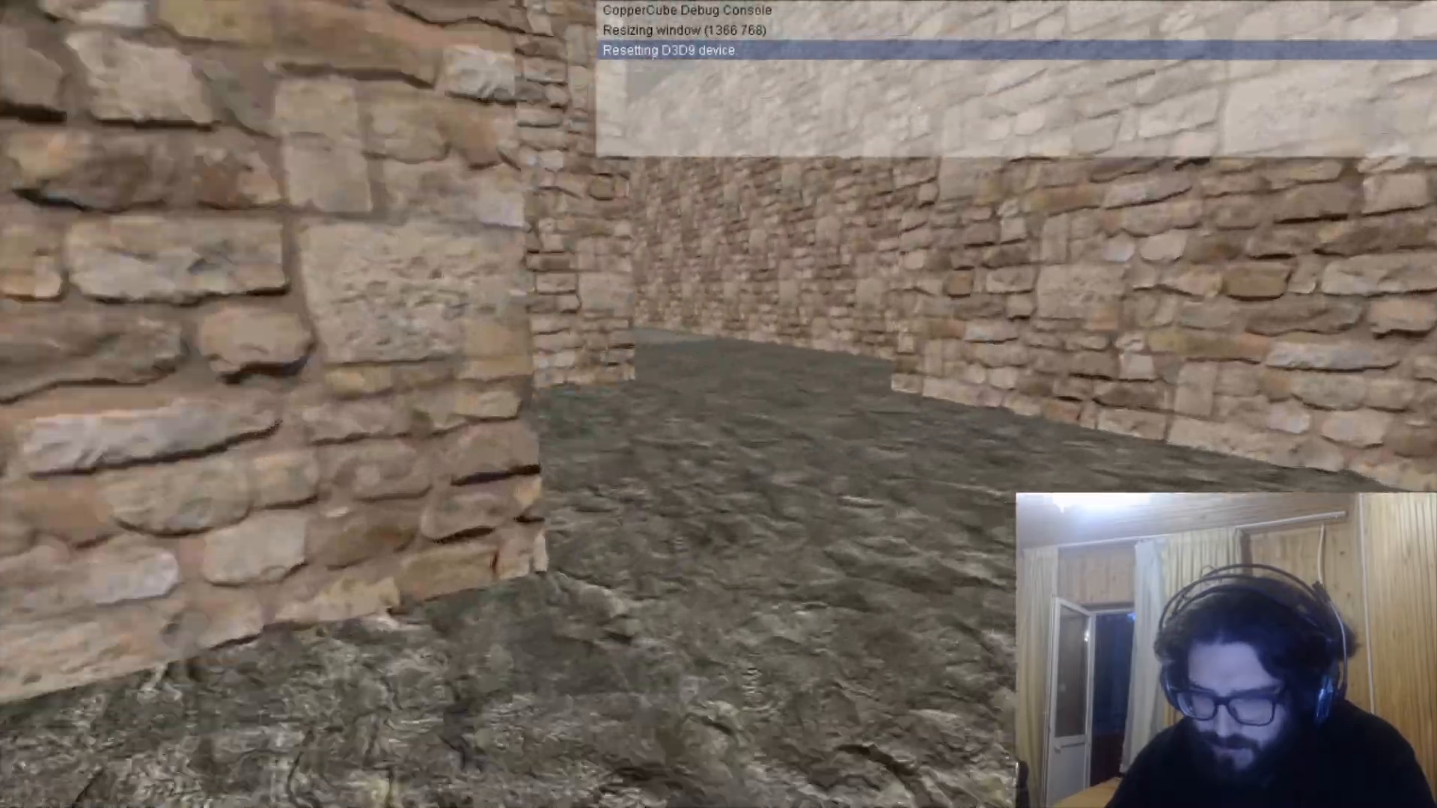
{"action": "key", "text": "w"}
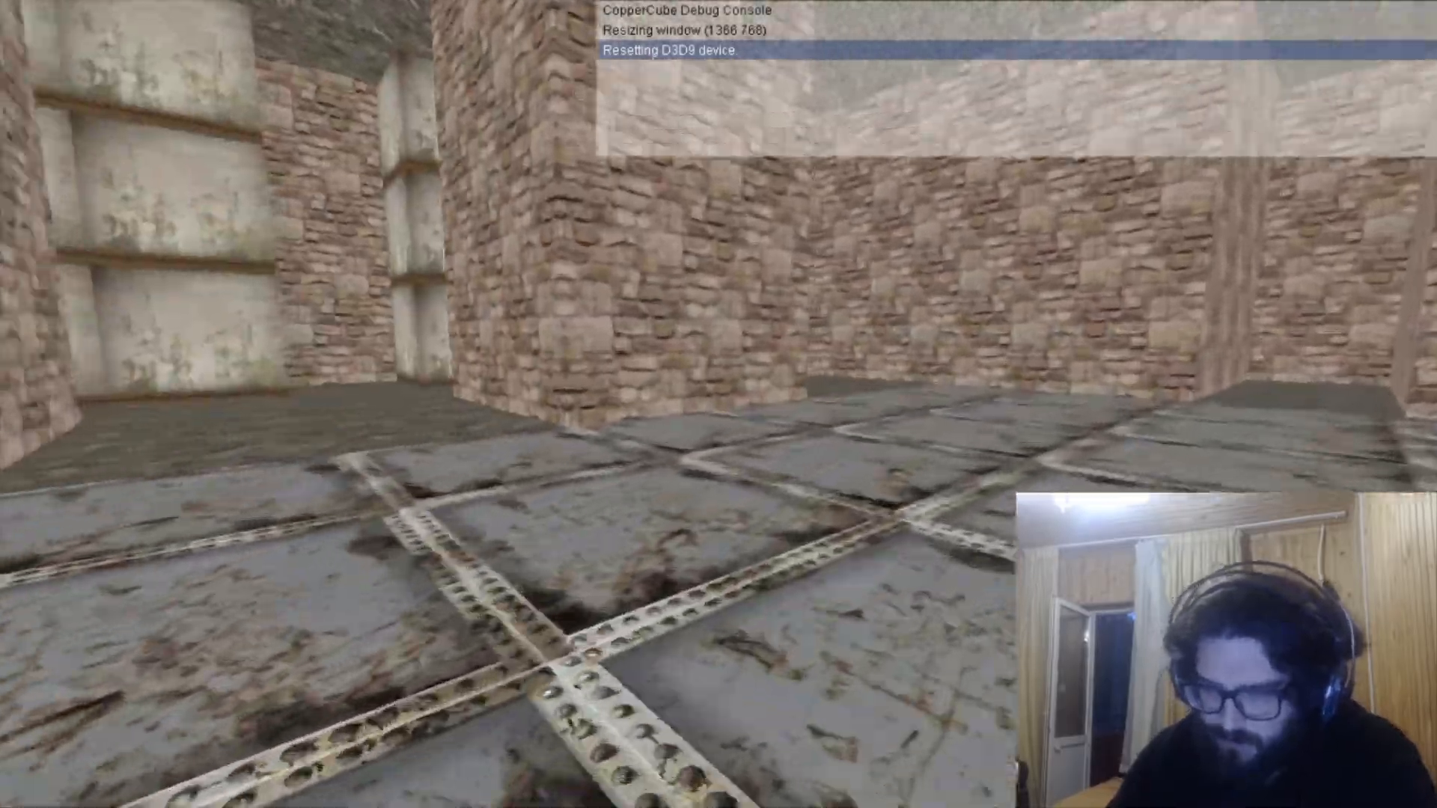
{"action": "key", "text": "w"}
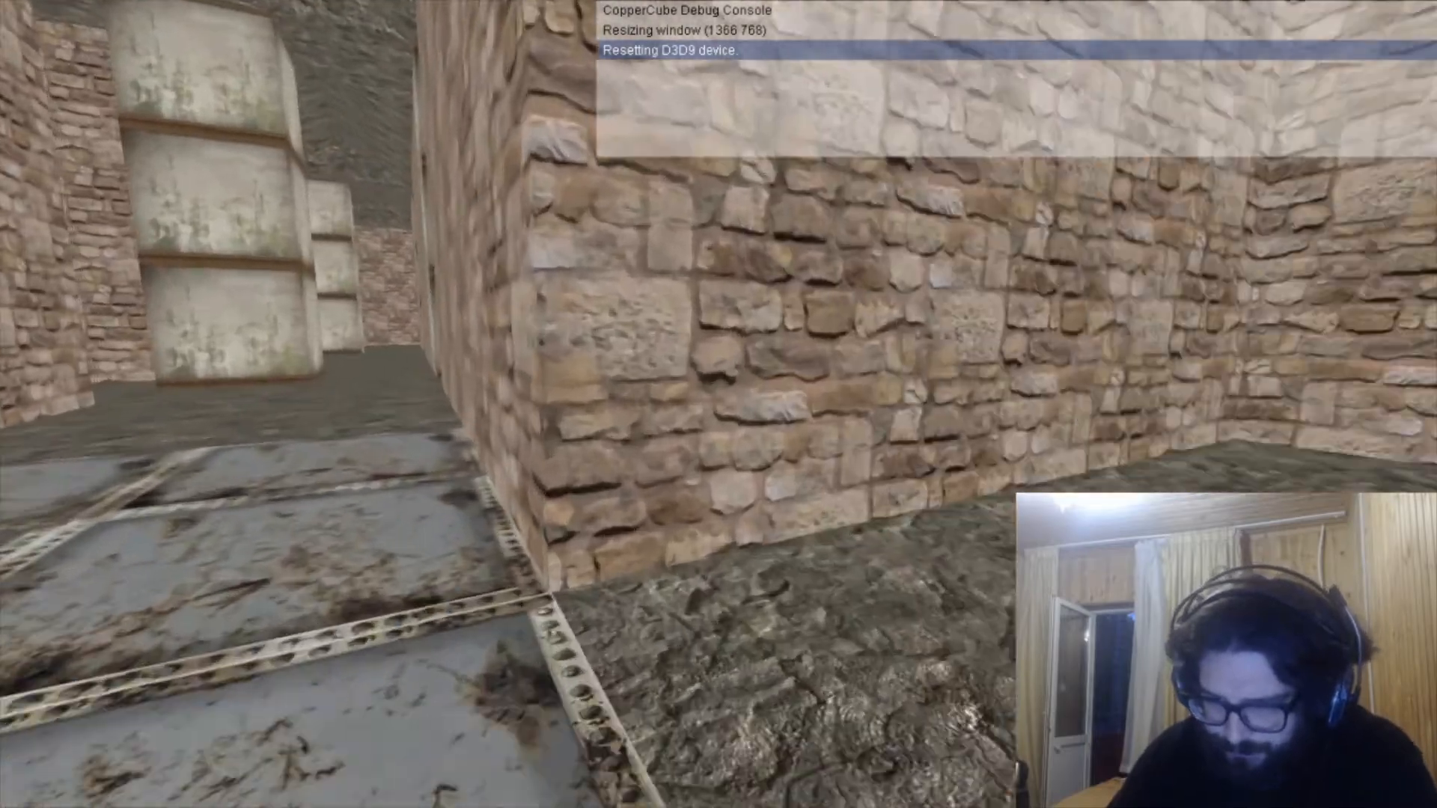
{"action": "key", "text": "w"}
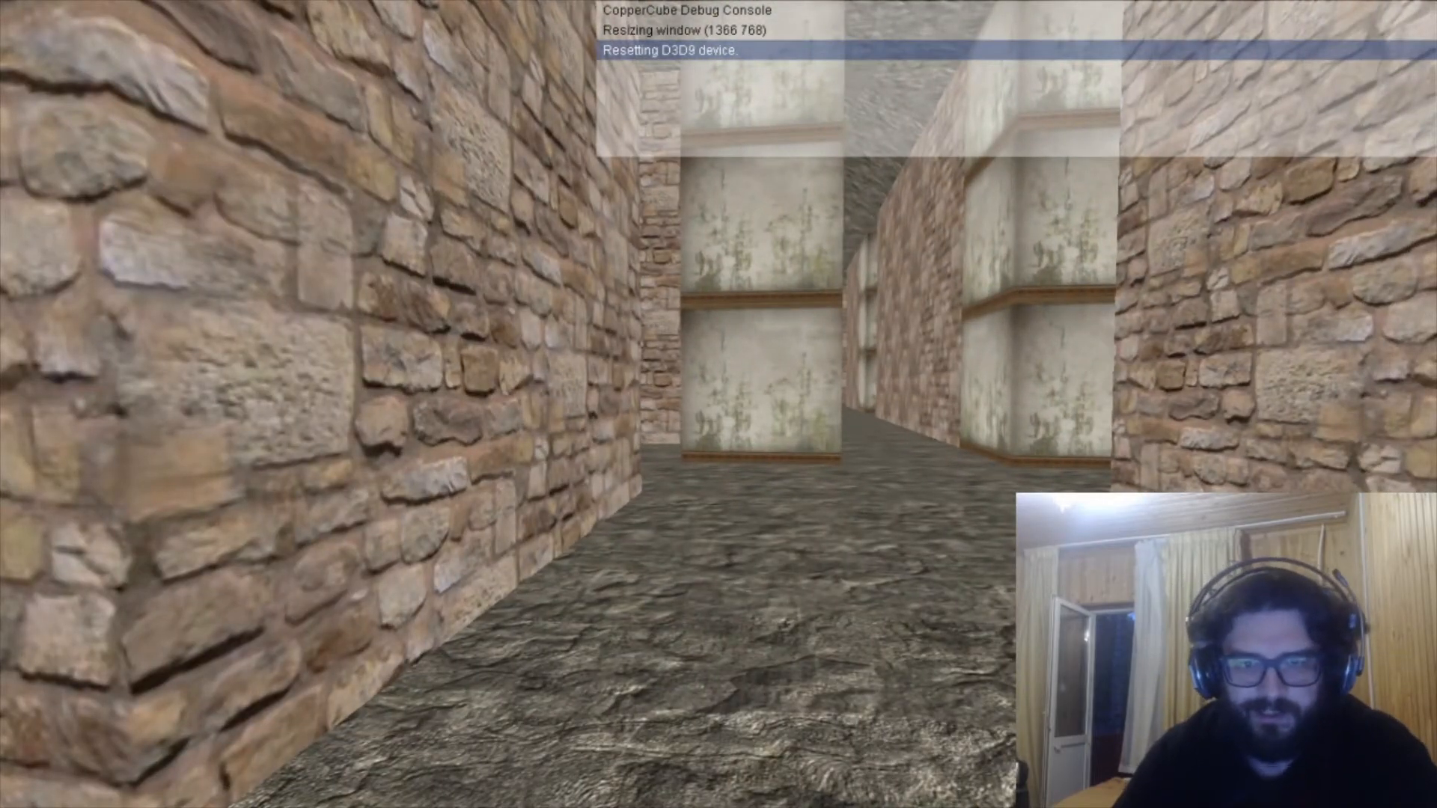
{"action": "key", "text": "Escape"}
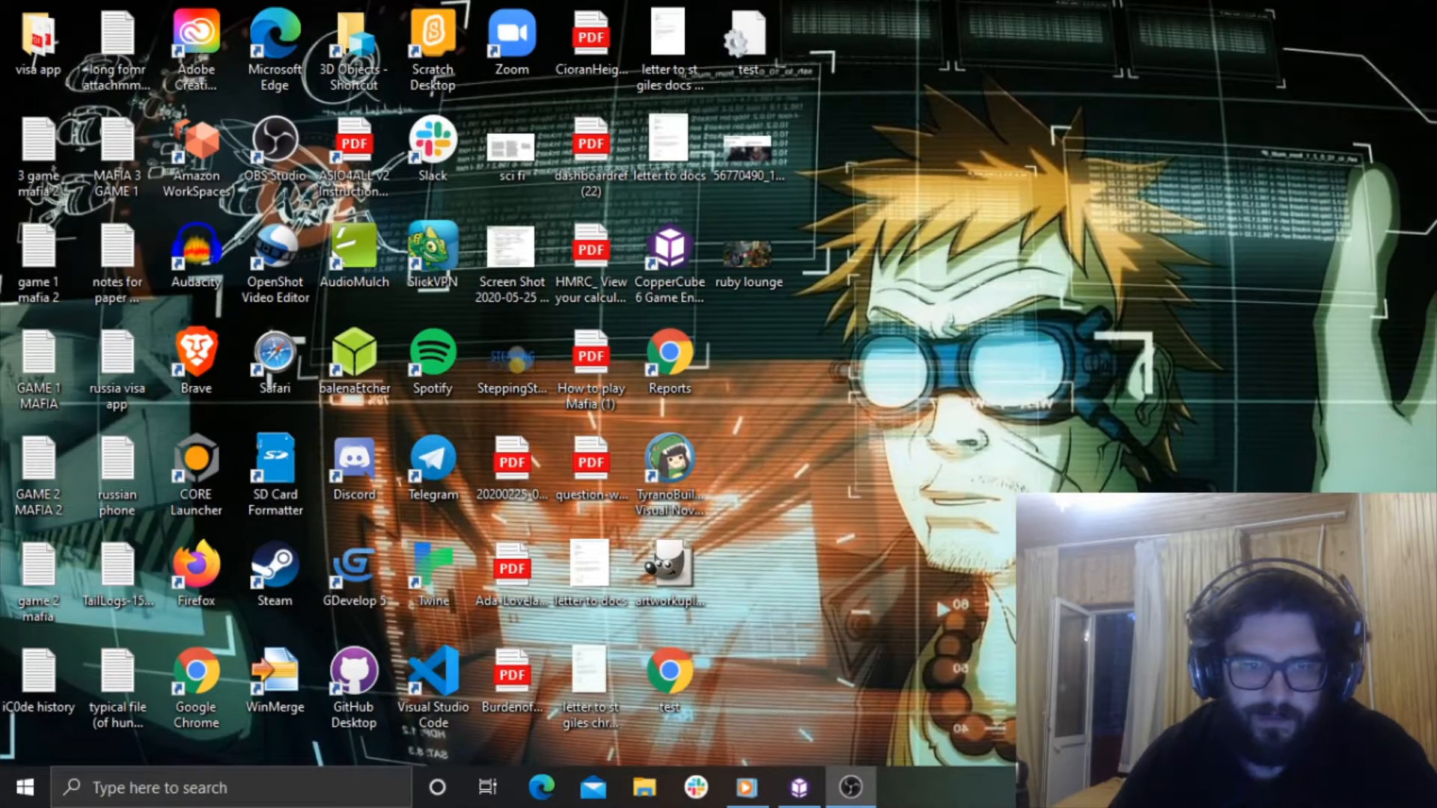
{"action": "left_click_drag", "start_coordinate": [1436, 242], "coordinate": [728, 174]}
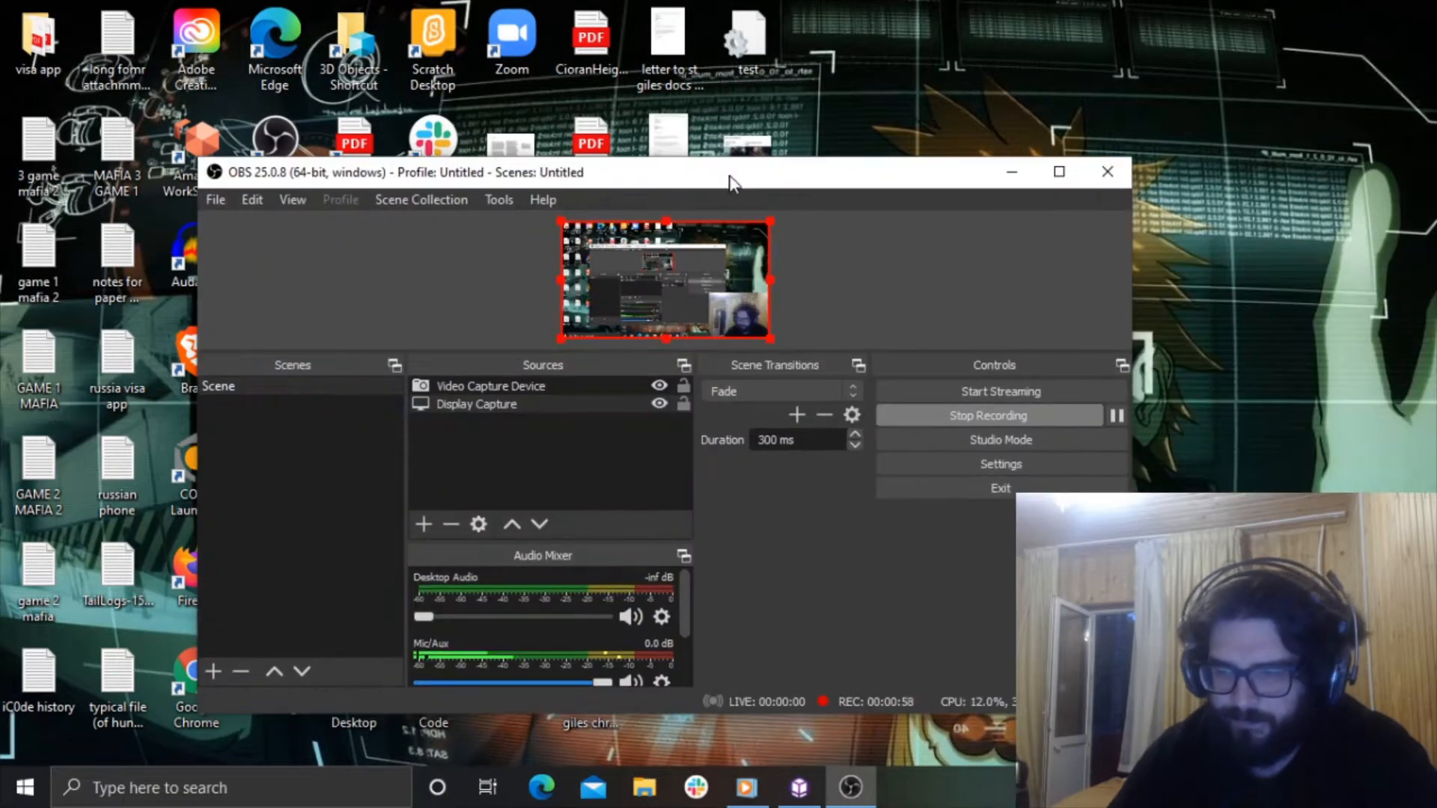
{"action": "left_click", "coordinate": [1058, 173]}
{"action": "double_click", "coordinate": [601, 453]}
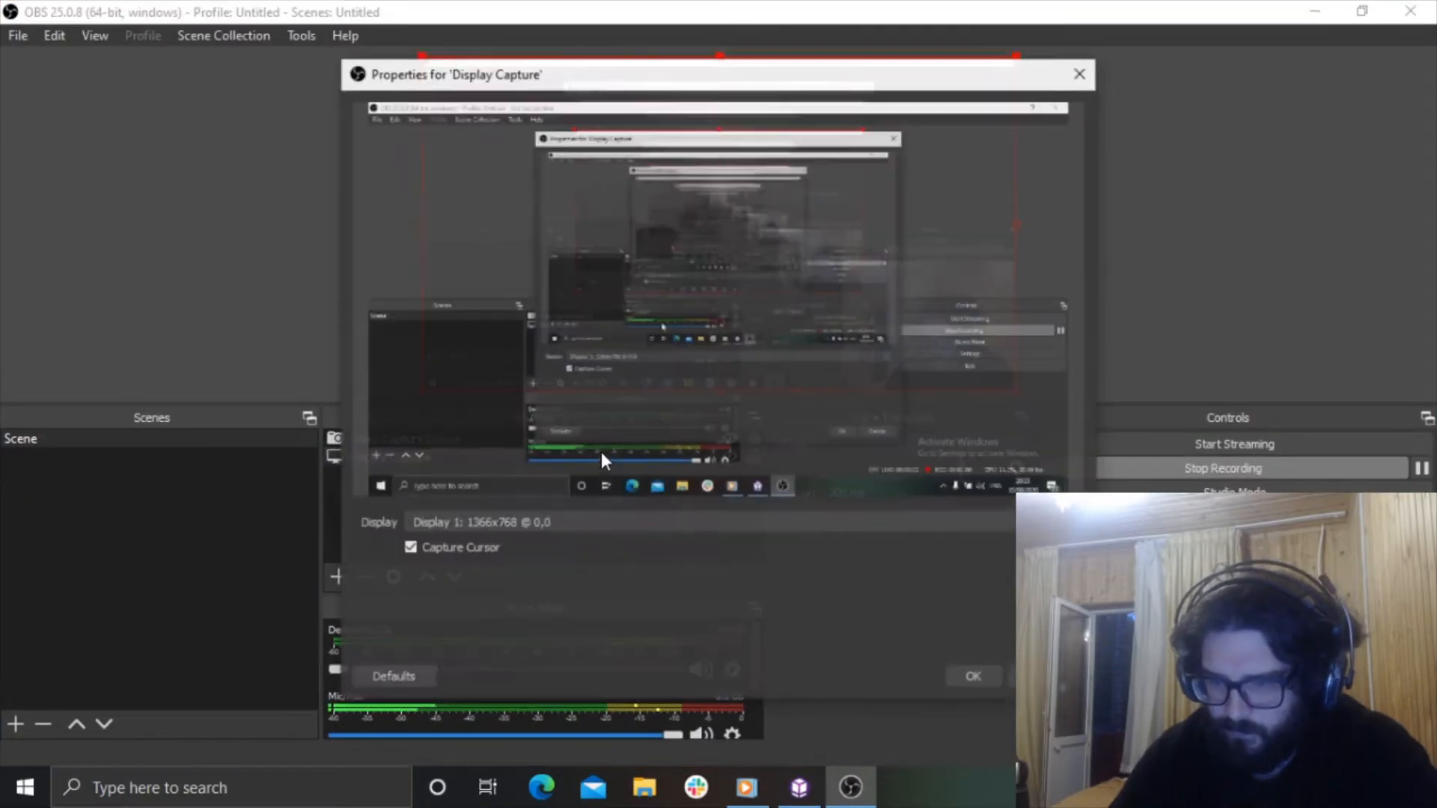
{"action": "left_click", "coordinate": [609, 523]}
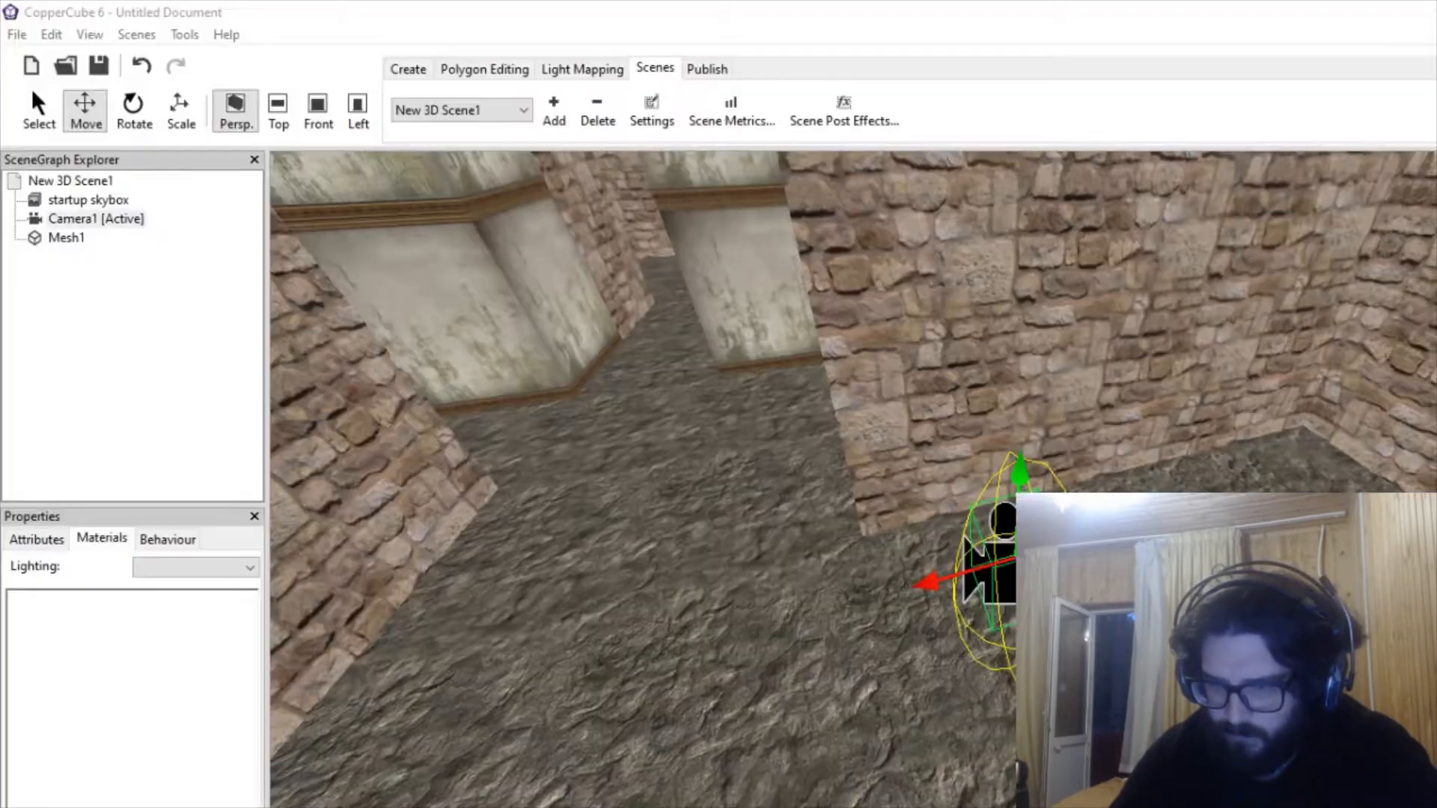
Select the Mesh1 room and set the light mapping texture size to 1024x1024.
{"action": "left_click", "coordinate": [793, 217]}
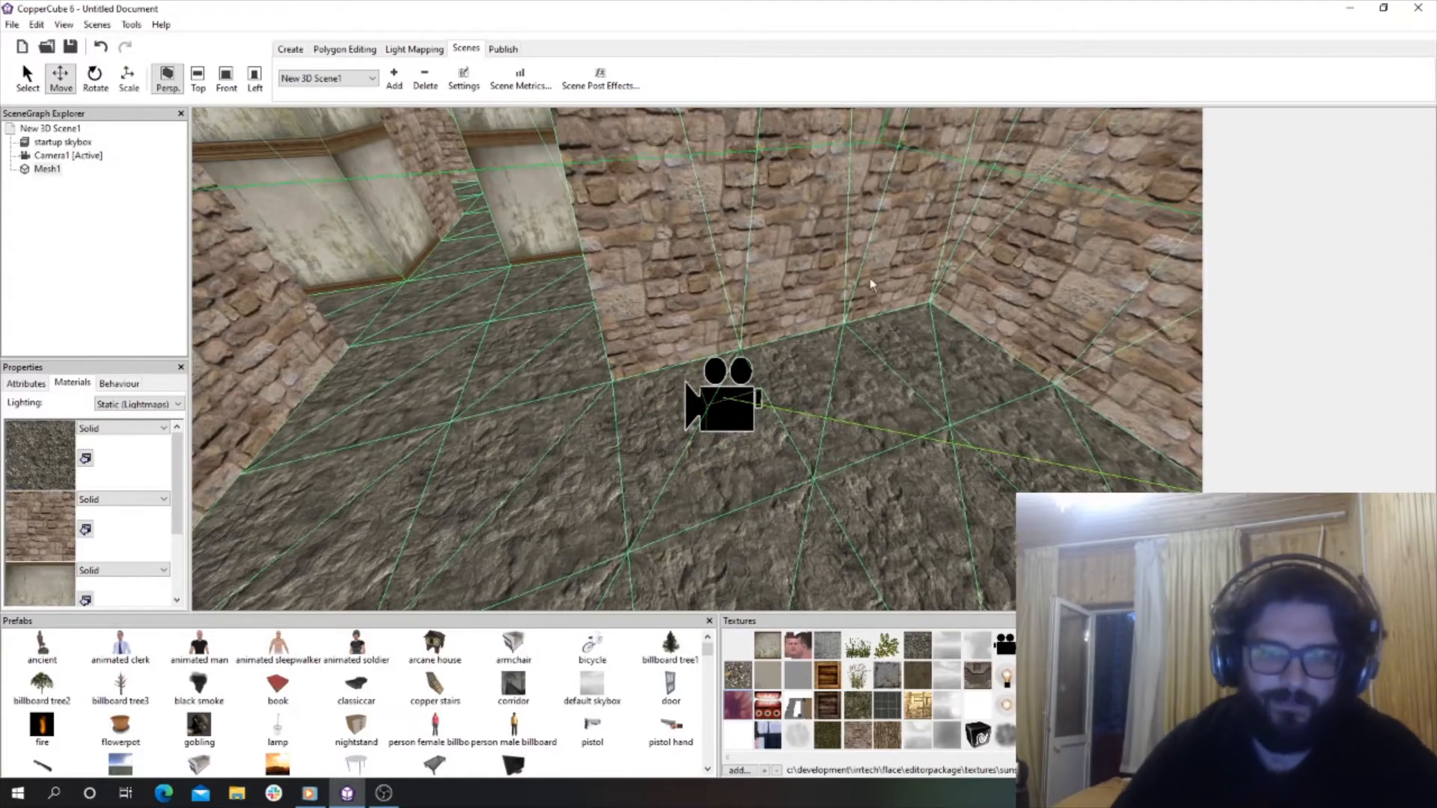
{"action": "right_click_drag", "start_coordinate": [870, 285], "coordinate": [779, 264]}
{"action": "scroll", "coordinate": [832, 347], "scroll_direction": "up", "scroll_amount": 3}
{"action": "scroll", "coordinate": [834, 366], "scroll_direction": "down", "scroll_amount": 5}
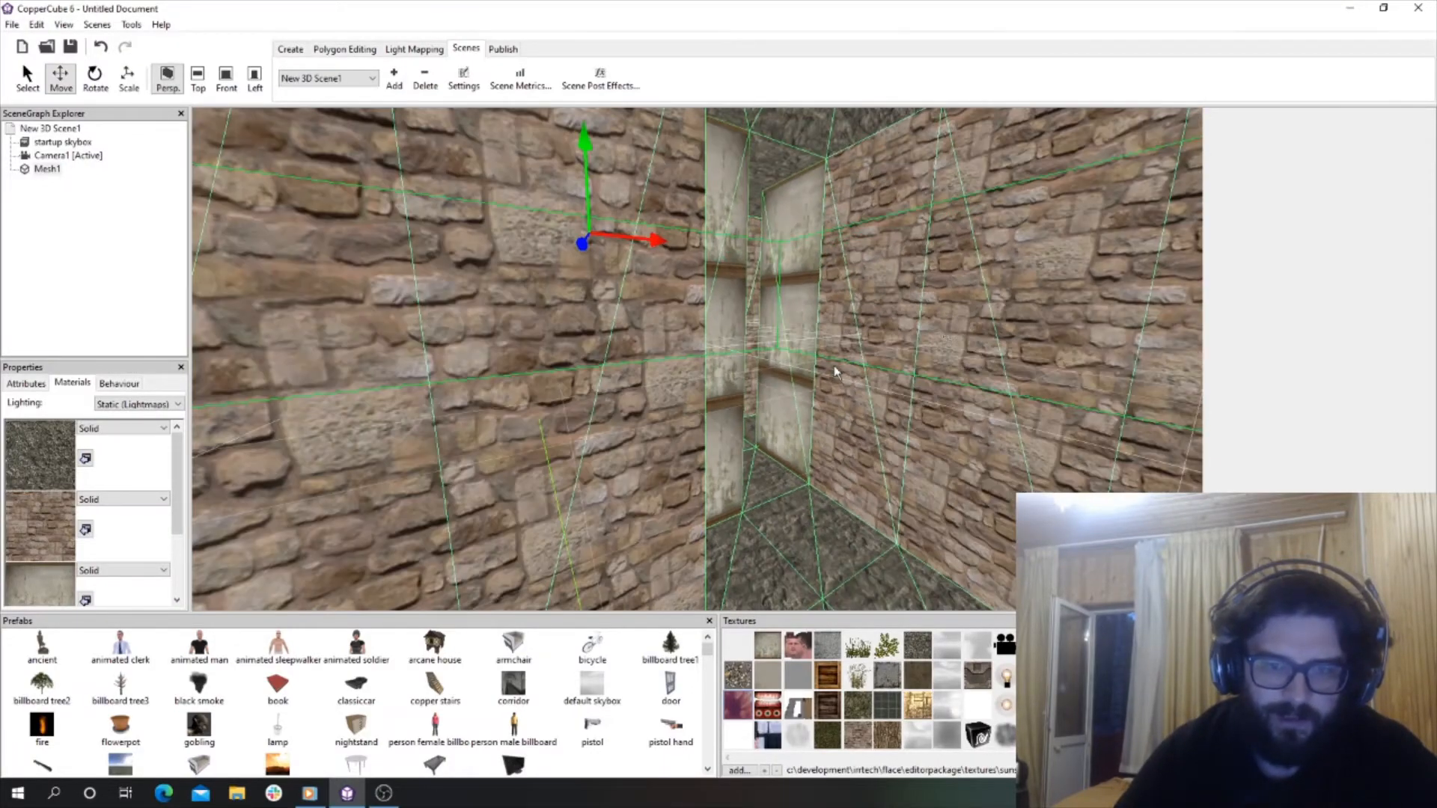
{"action": "right_click_drag", "start_coordinate": [898, 395], "coordinate": [927, 409]}
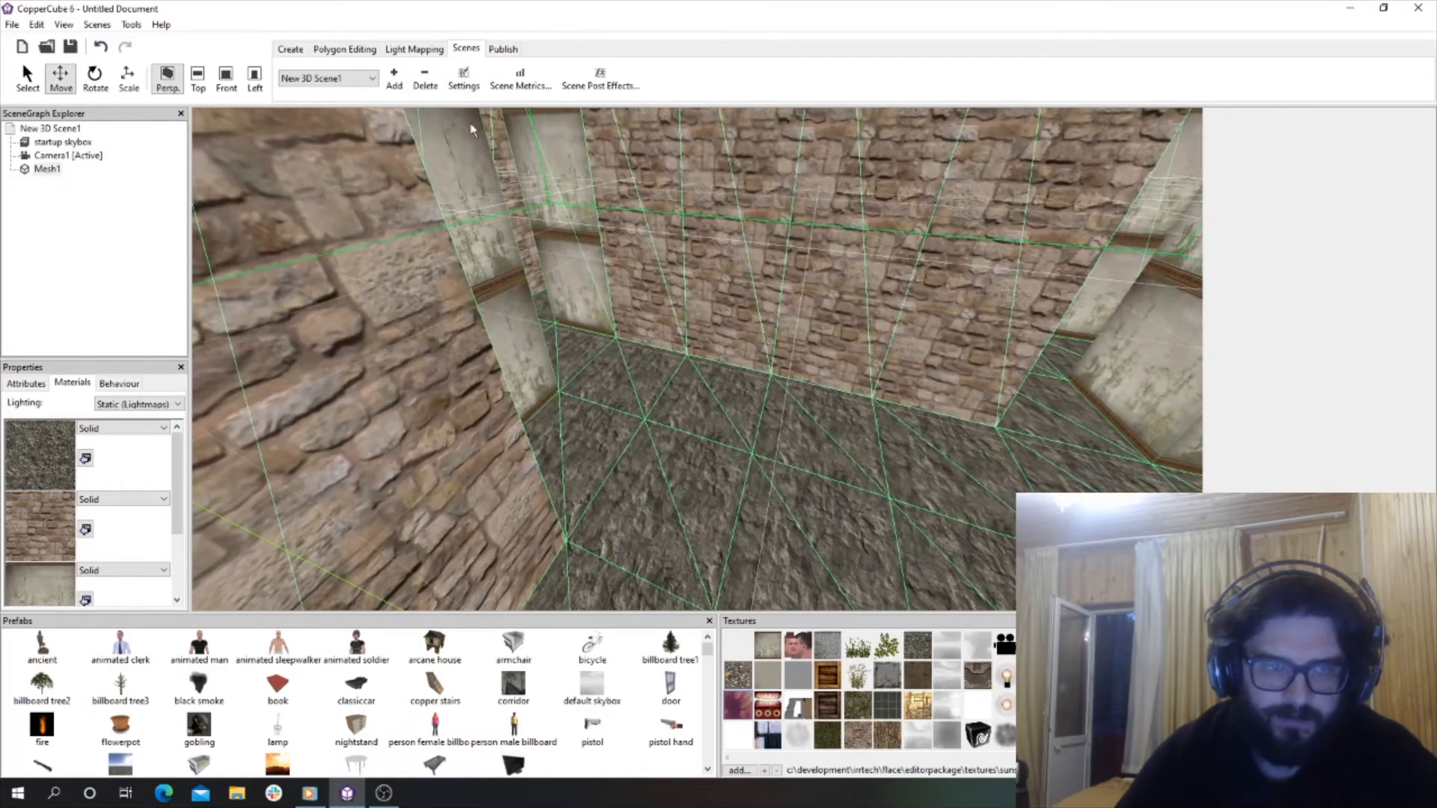
{"action": "left_click", "coordinate": [403, 48]}
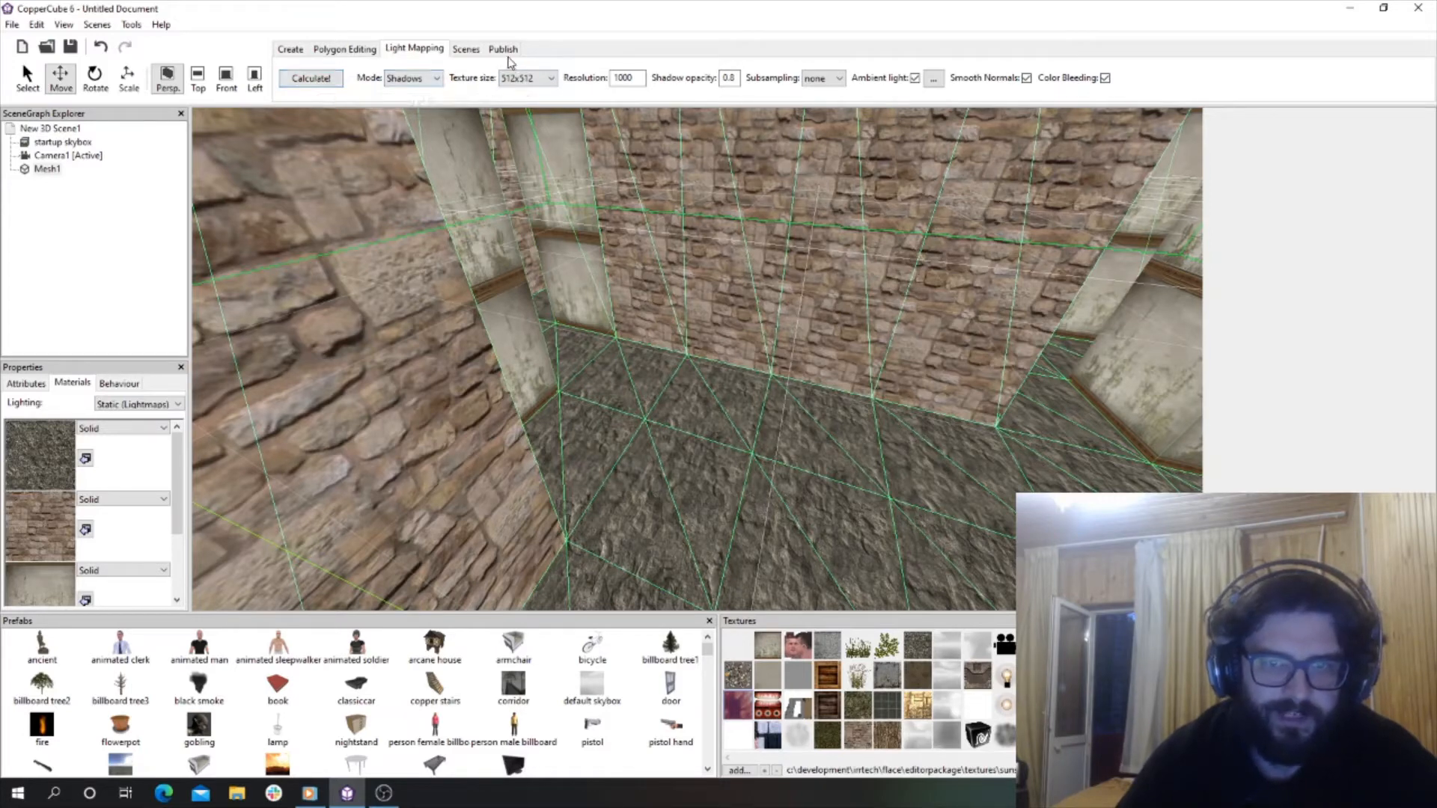
{"action": "left_click", "coordinate": [420, 78]}
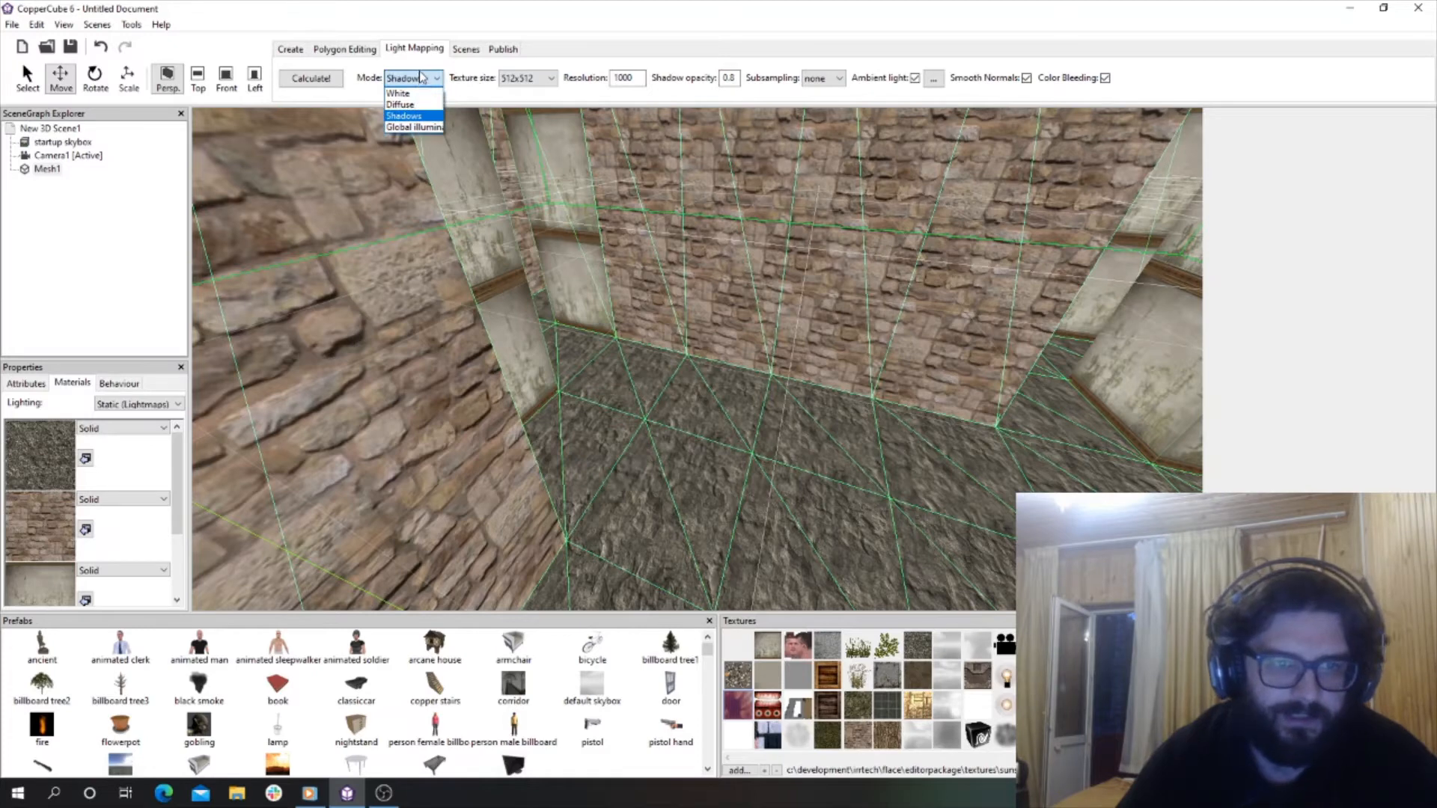
{"action": "left_click", "coordinate": [421, 77]}
{"action": "left_click", "coordinate": [530, 78]}
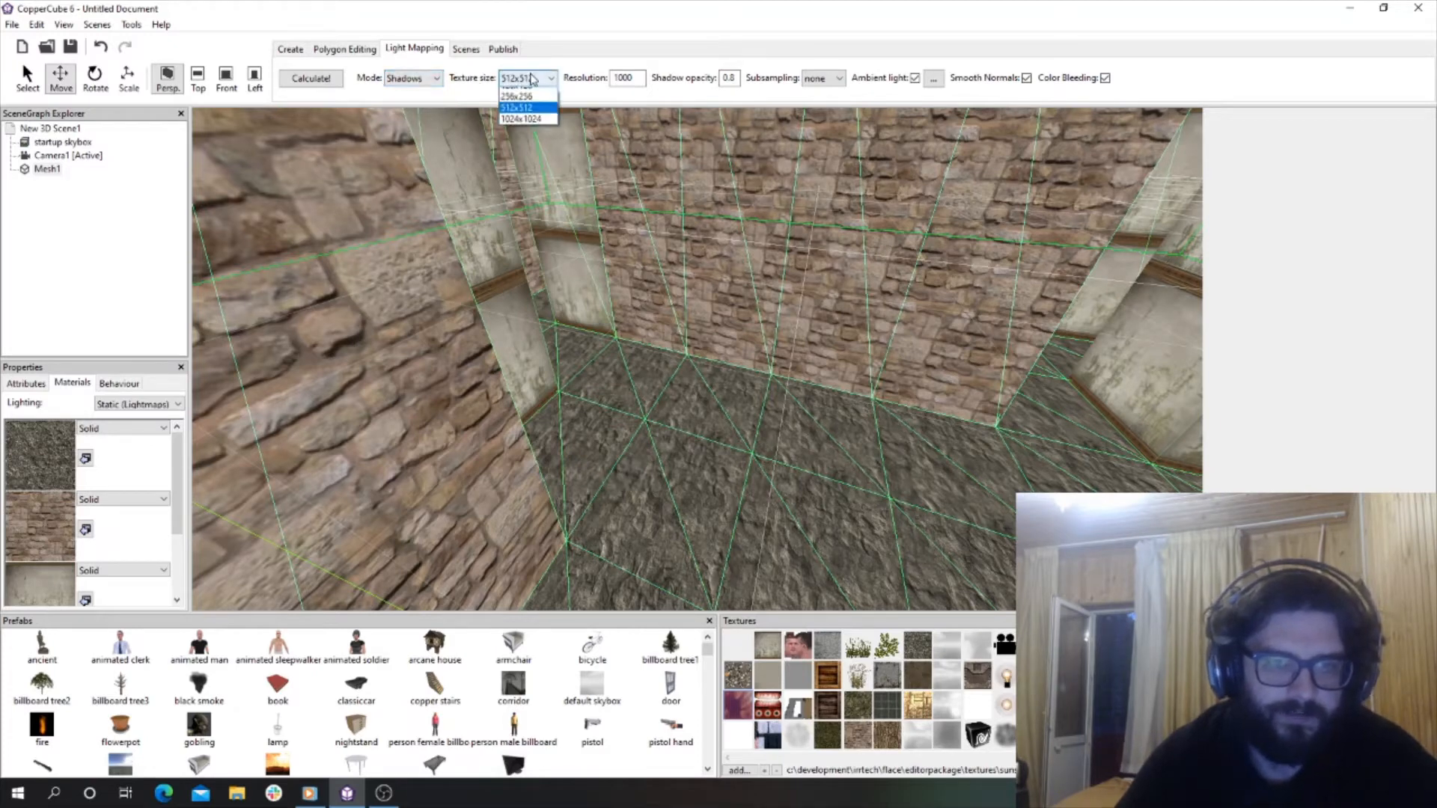
{"action": "left_click", "coordinate": [531, 77]}
{"action": "left_click", "coordinate": [532, 77]}
{"action": "left_click", "coordinate": [538, 138]}
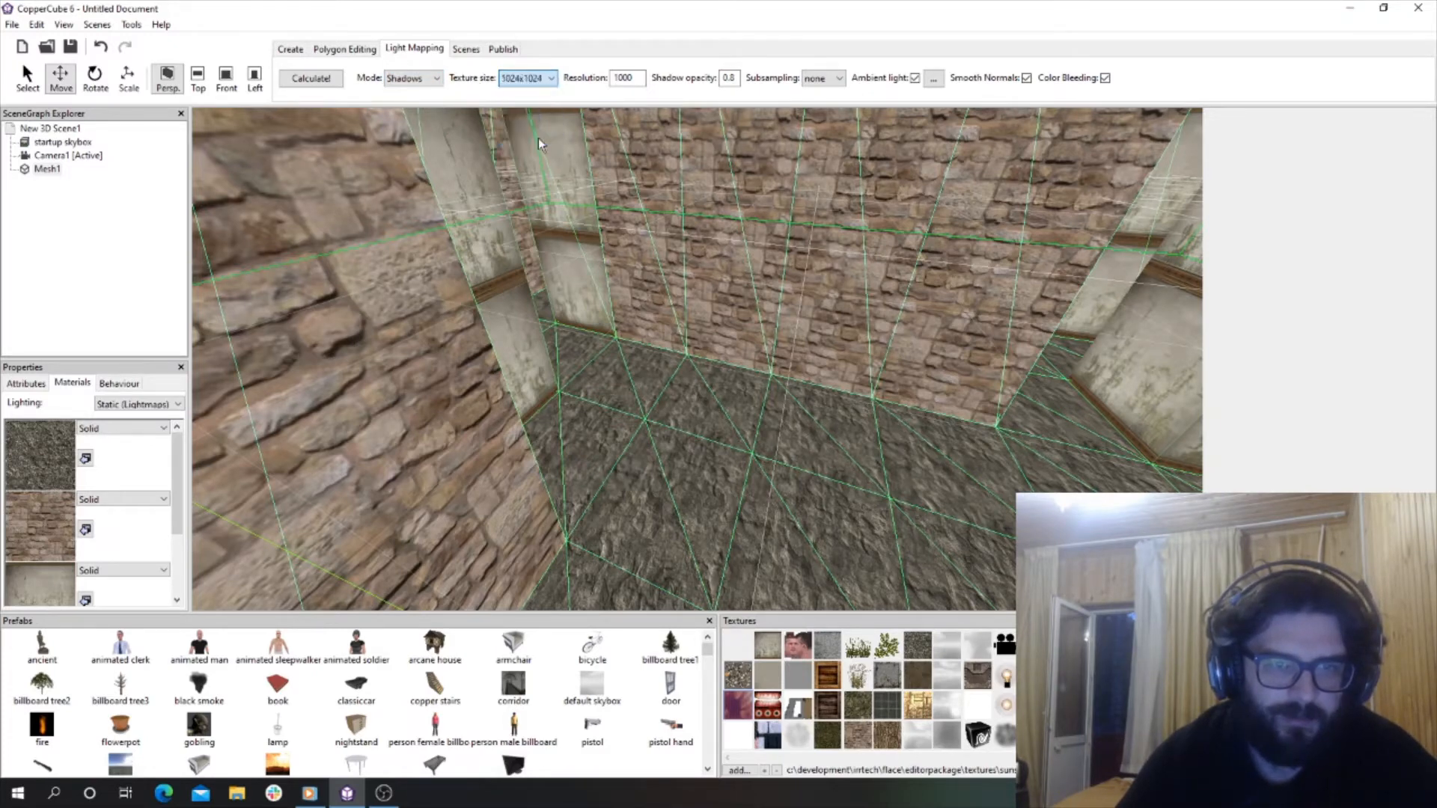
Calculate the light map for the room, keeping the Shadows mode.
{"action": "left_click", "coordinate": [434, 79]}
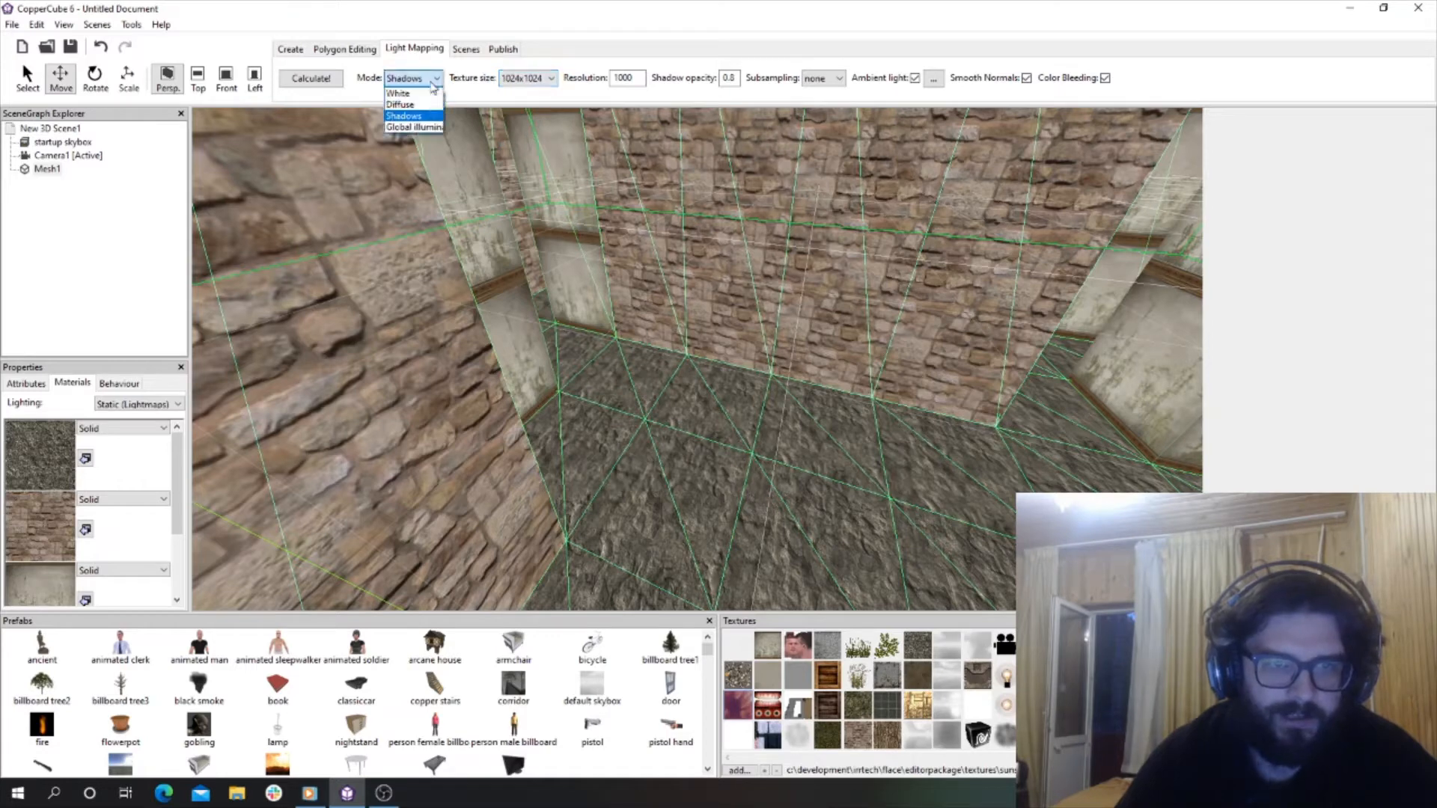
{"action": "left_click", "coordinate": [432, 81]}
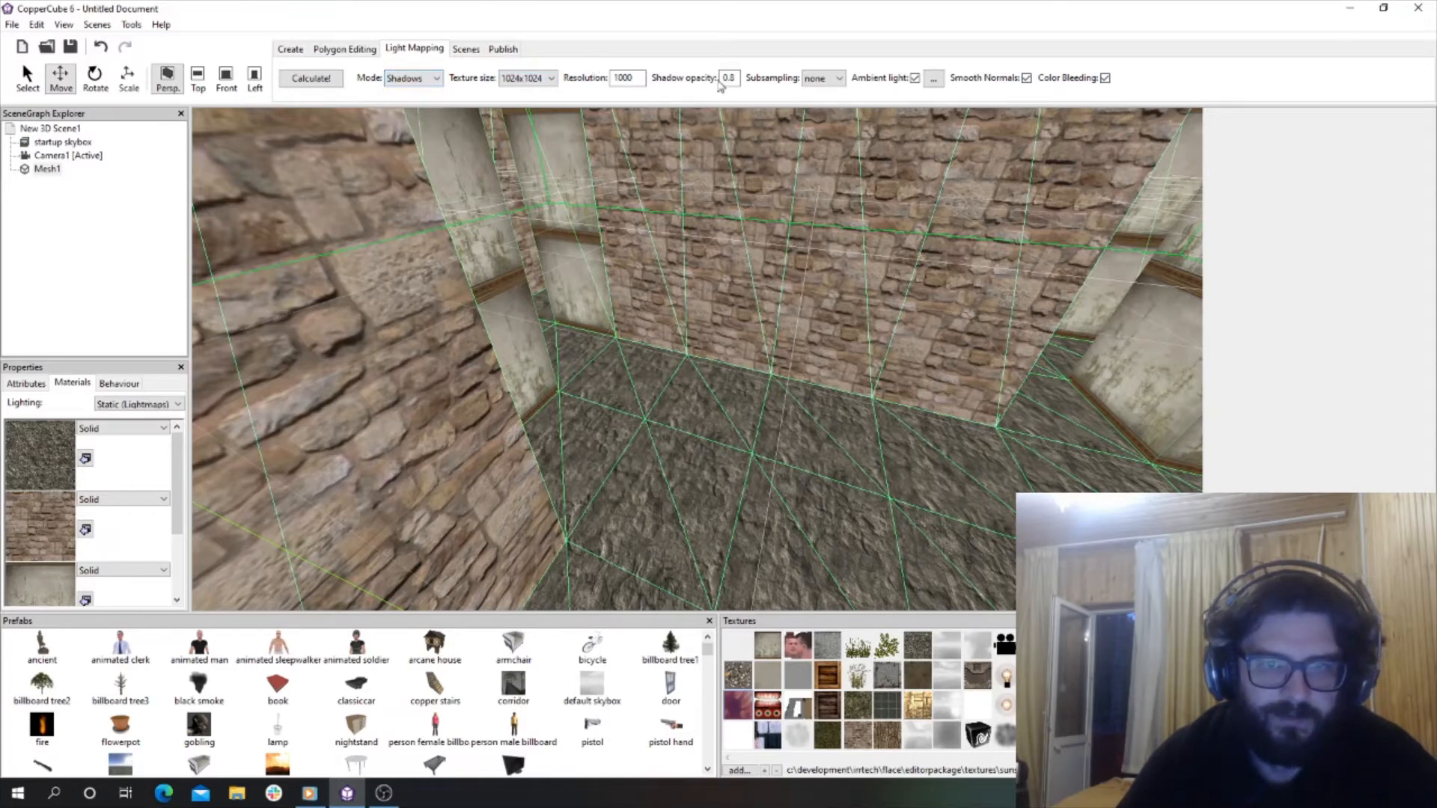
{"action": "left_click", "coordinate": [305, 77]}
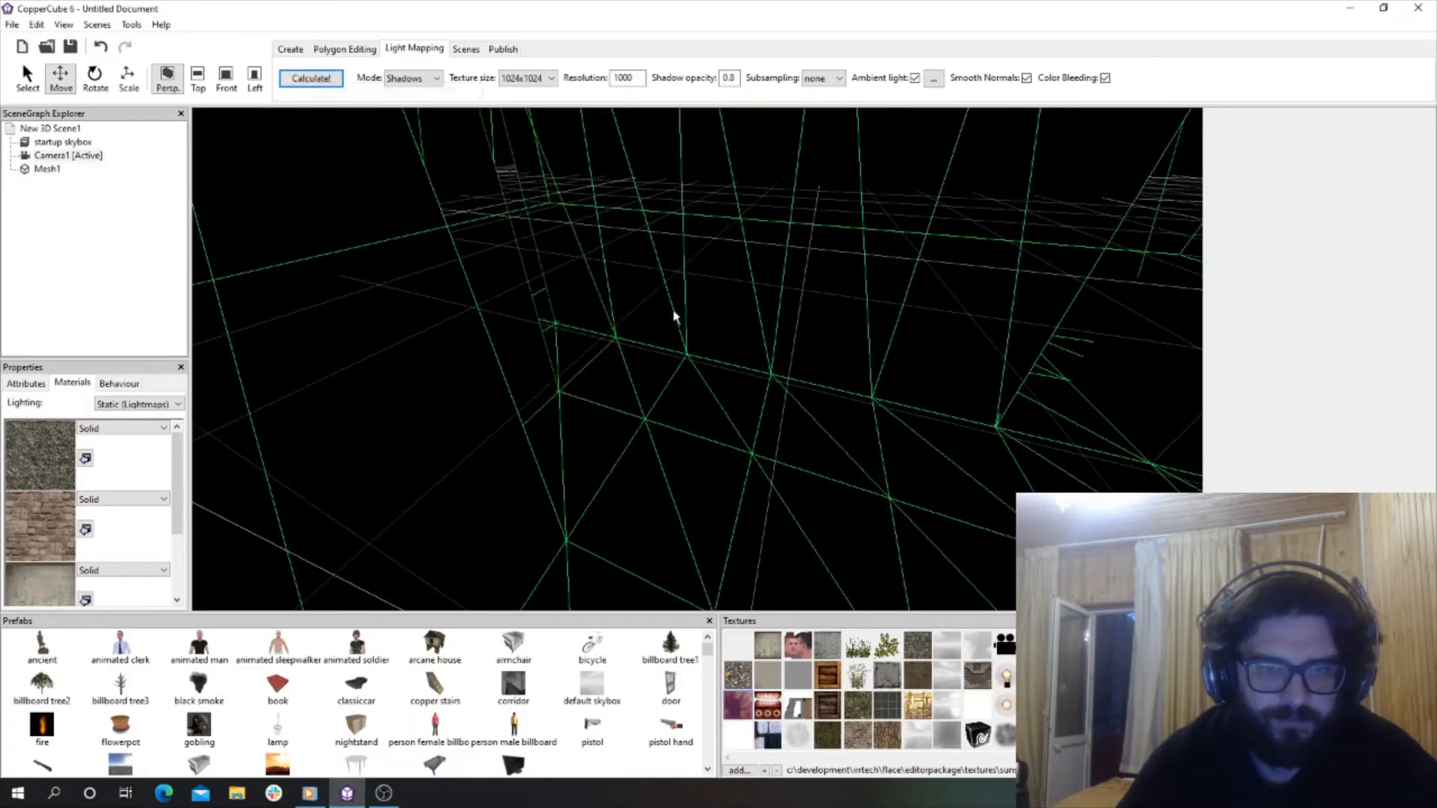
Add a point light raised above the room's floor and recalculate the light map with it.
{"action": "left_click", "coordinate": [53, 129]}
{"action": "right_click", "coordinate": [52, 129]}
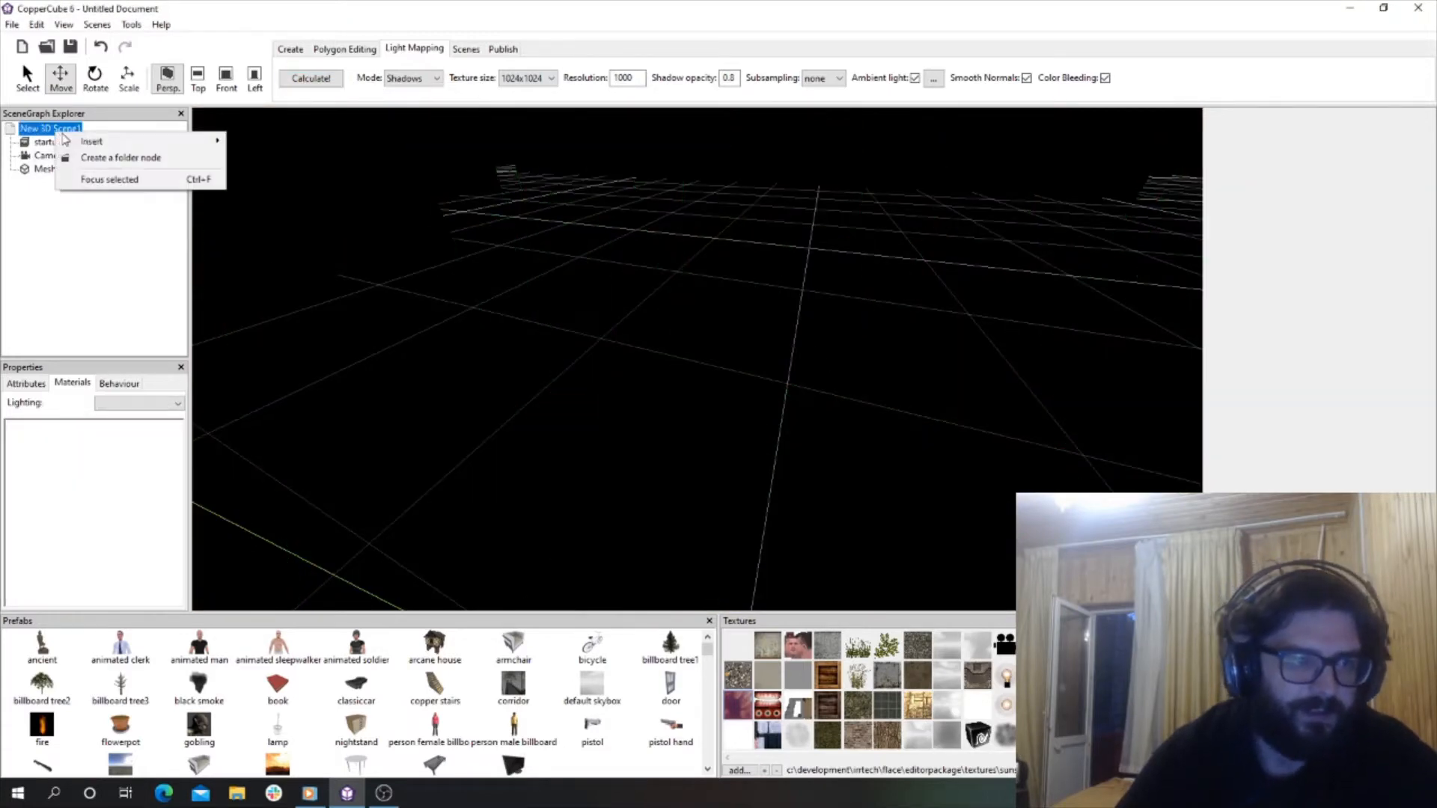
{"action": "mouse_move", "coordinate": [94, 141]}
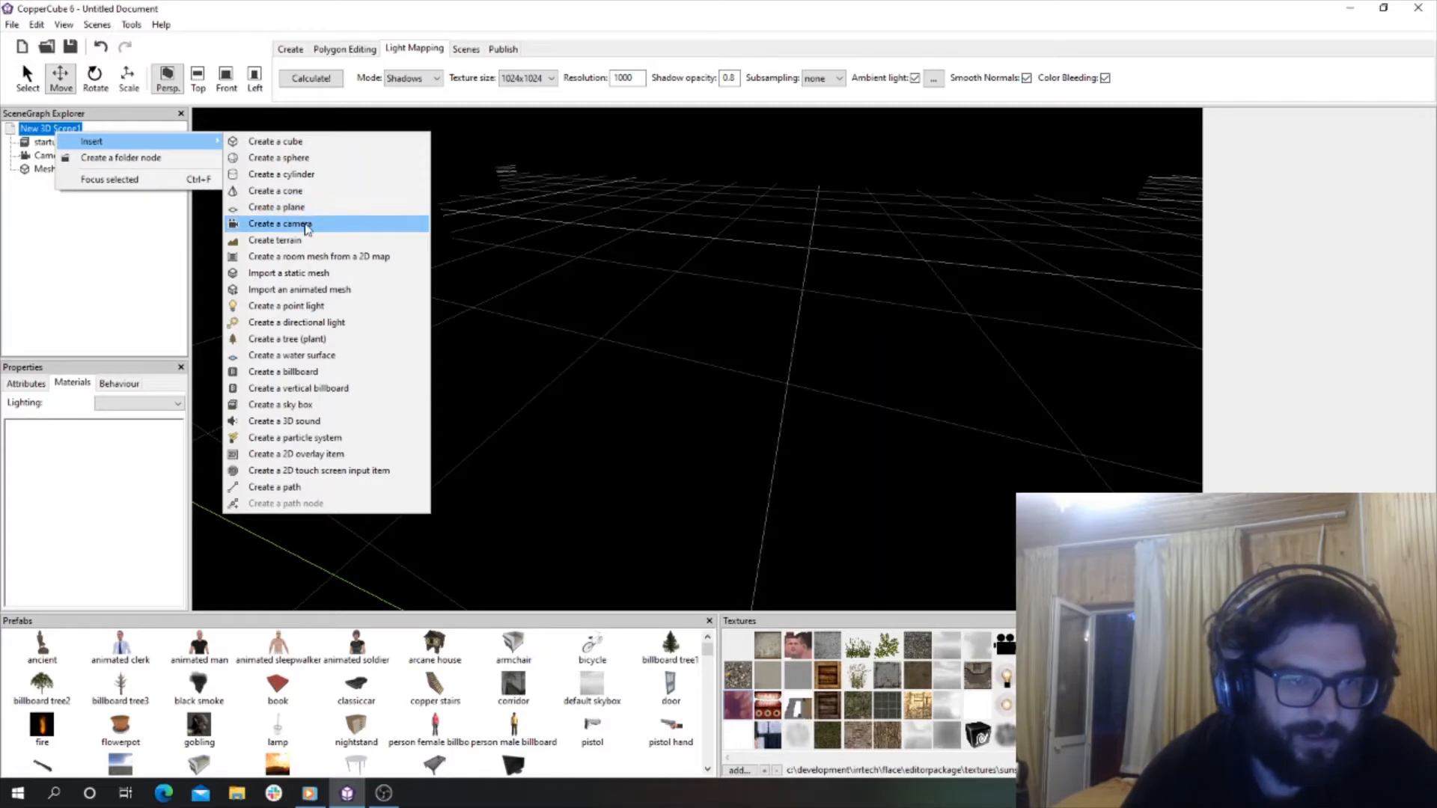
{"action": "left_click", "coordinate": [313, 306]}
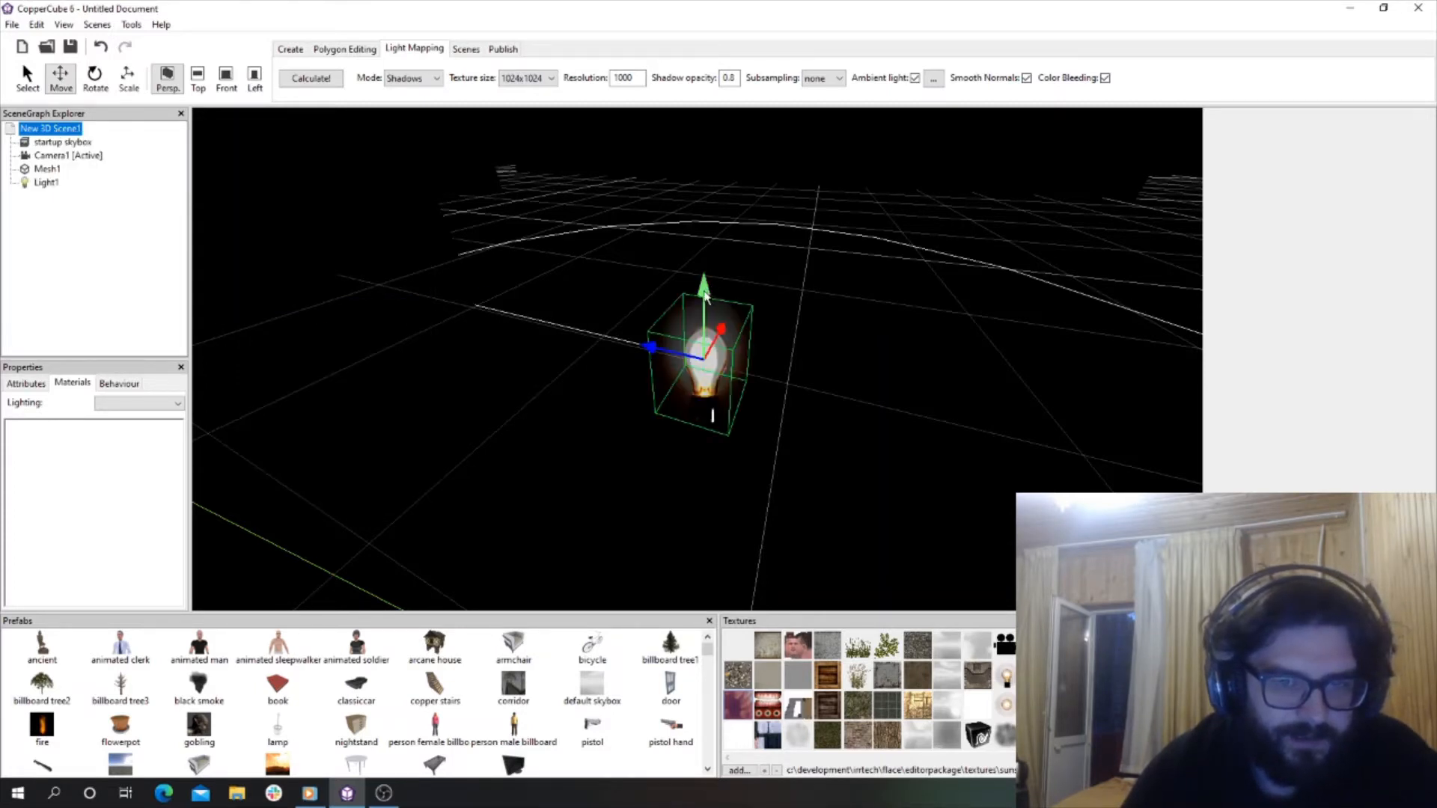
{"action": "left_click_drag", "start_coordinate": [705, 288], "coordinate": [706, 200]}
{"action": "left_click", "coordinate": [300, 78]}
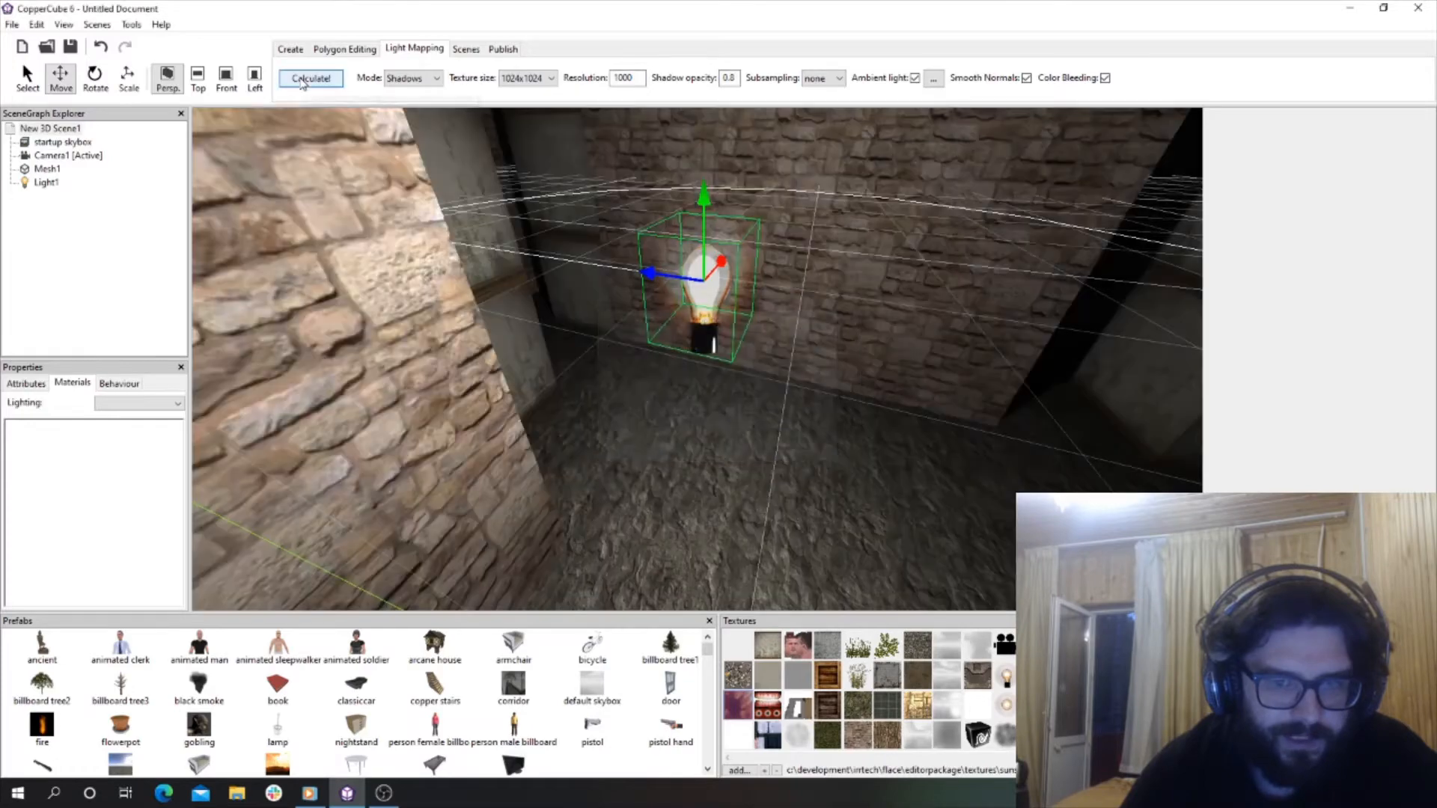
Lower the point light closer to the room's stone floor.
{"action": "left_click_drag", "start_coordinate": [699, 405], "coordinate": [699, 391]}
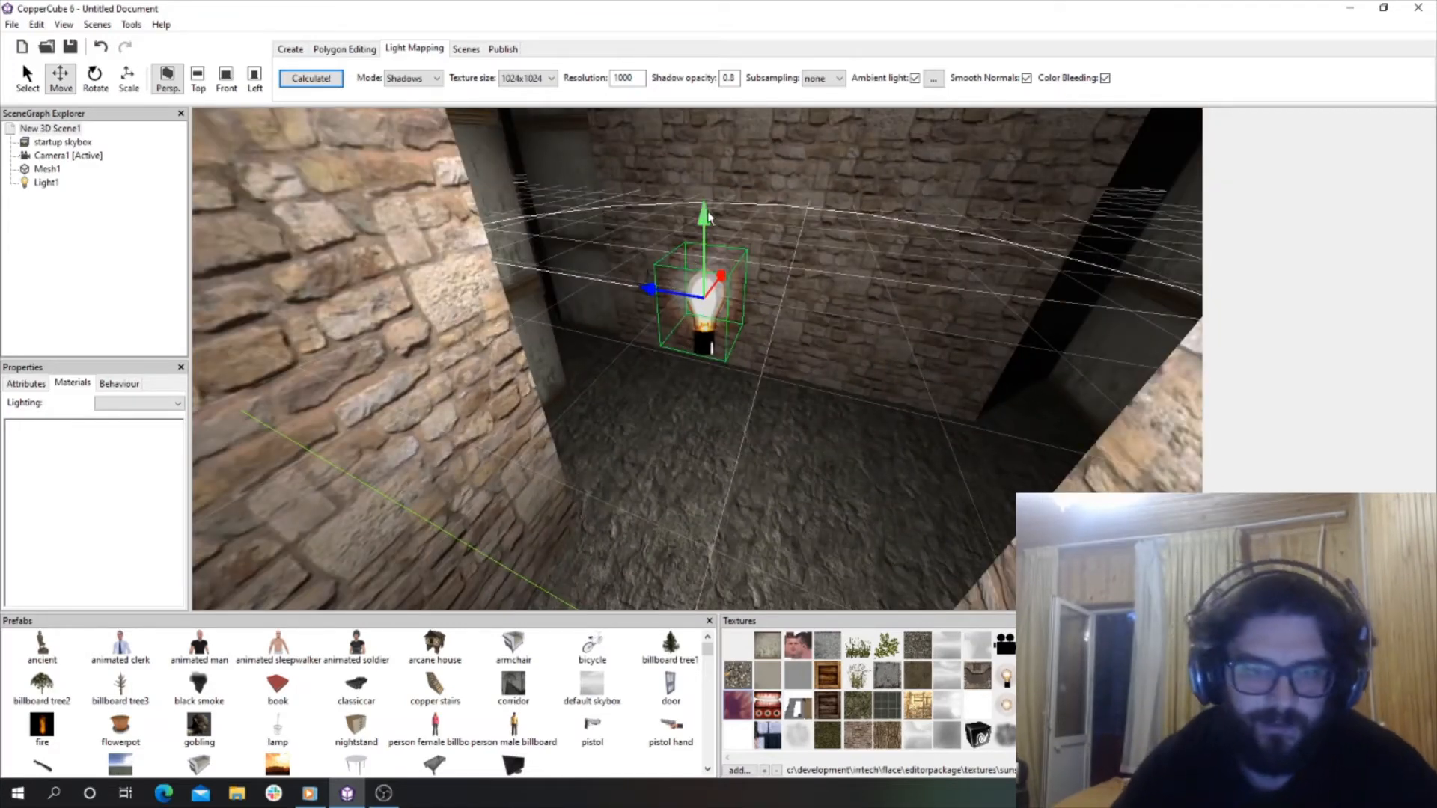
{"action": "left_click_drag", "start_coordinate": [707, 212], "coordinate": [705, 262]}
{"action": "scroll", "coordinate": [675, 289], "scroll_direction": "up", "scroll_amount": 3}
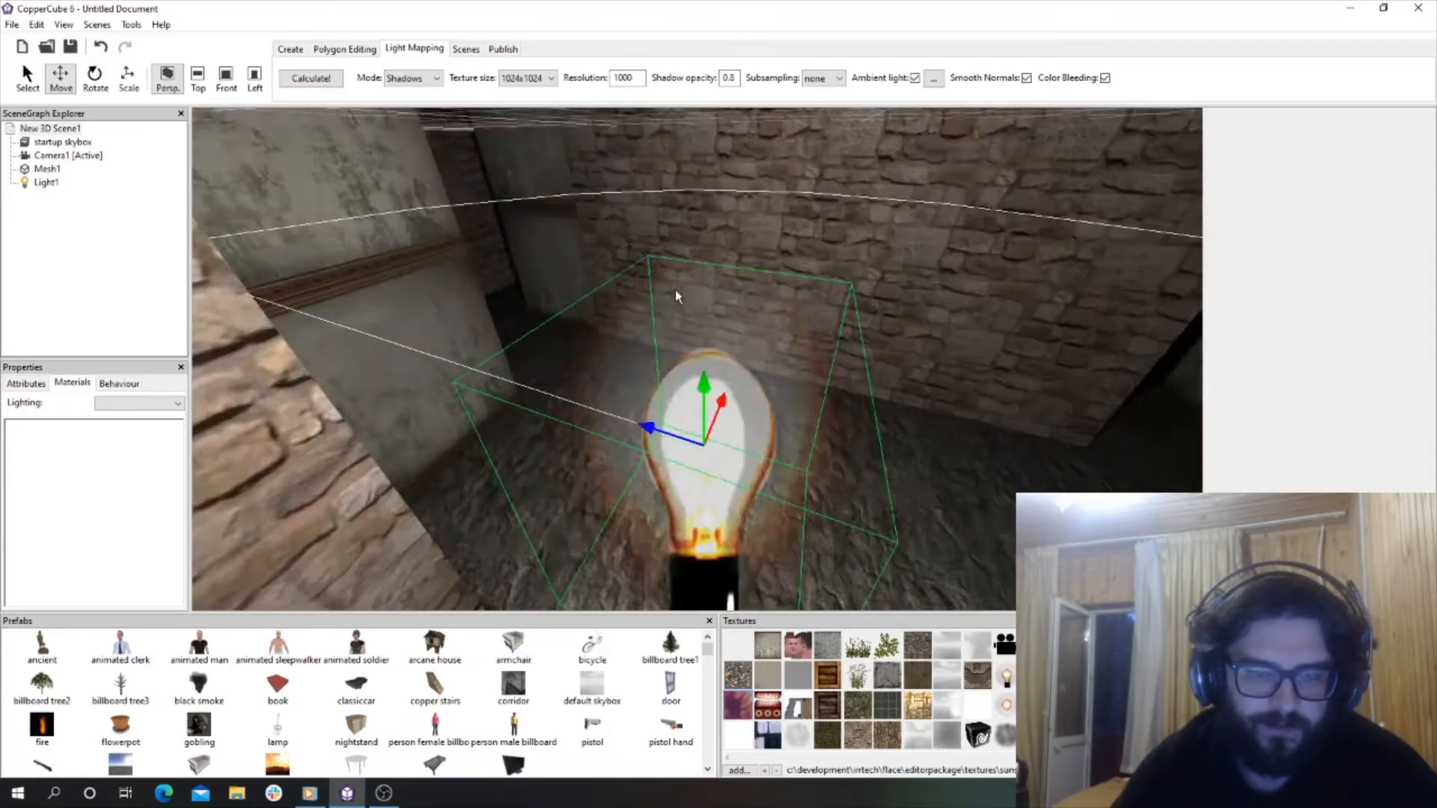
{"action": "scroll", "coordinate": [675, 292], "scroll_direction": "up", "scroll_amount": 4}
Move the point light along the corridor, past the corner of the stone wall and away from Camera1.
{"action": "right_click_drag", "start_coordinate": [675, 292], "coordinate": [584, 272]}
{"action": "scroll", "coordinate": [565, 317], "scroll_direction": "down", "scroll_amount": 3}
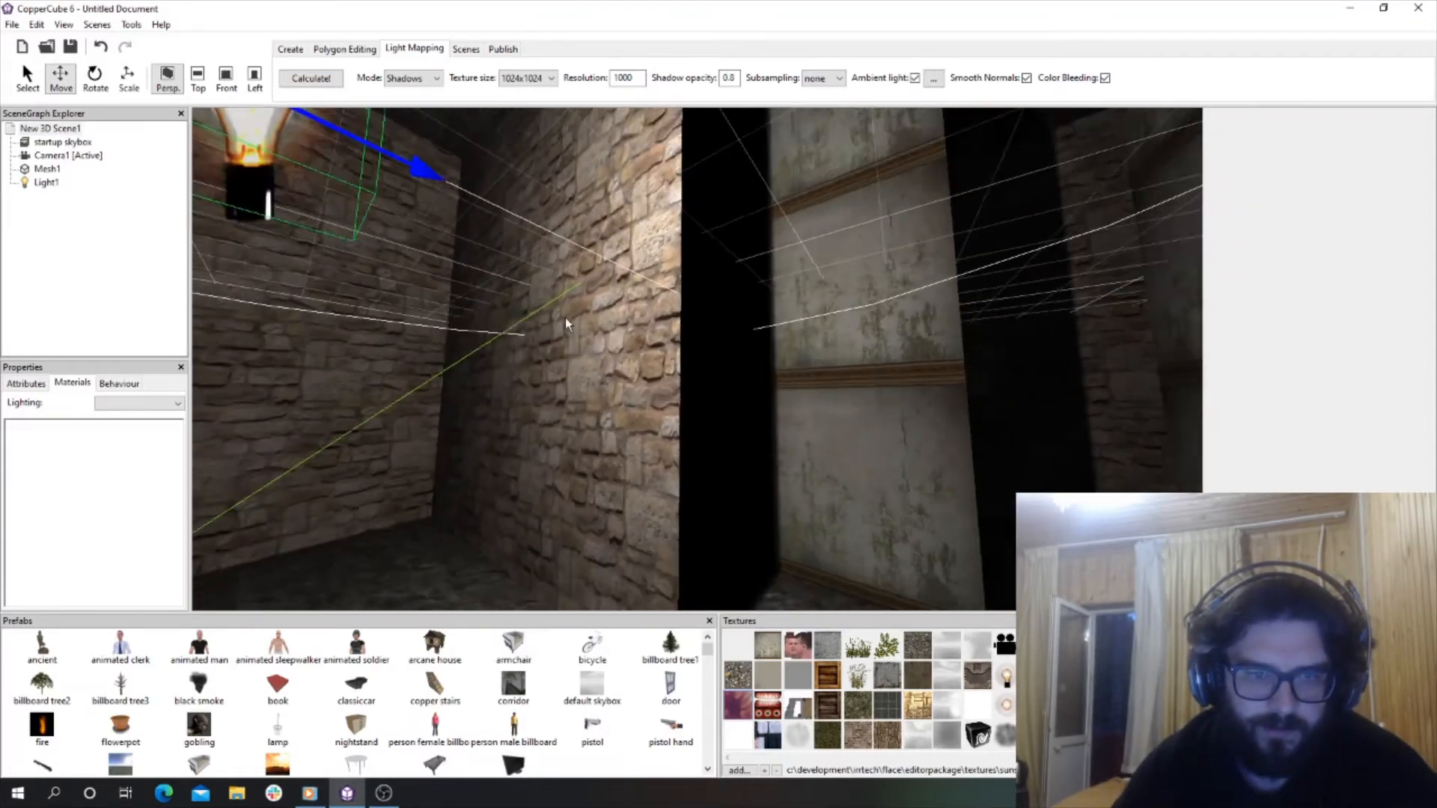
{"action": "scroll", "coordinate": [566, 322], "scroll_direction": "down", "scroll_amount": 3}
{"action": "scroll", "coordinate": [569, 313], "scroll_direction": "up", "scroll_amount": 1}
{"action": "left_click_drag", "start_coordinate": [540, 205], "coordinate": [789, 208]}
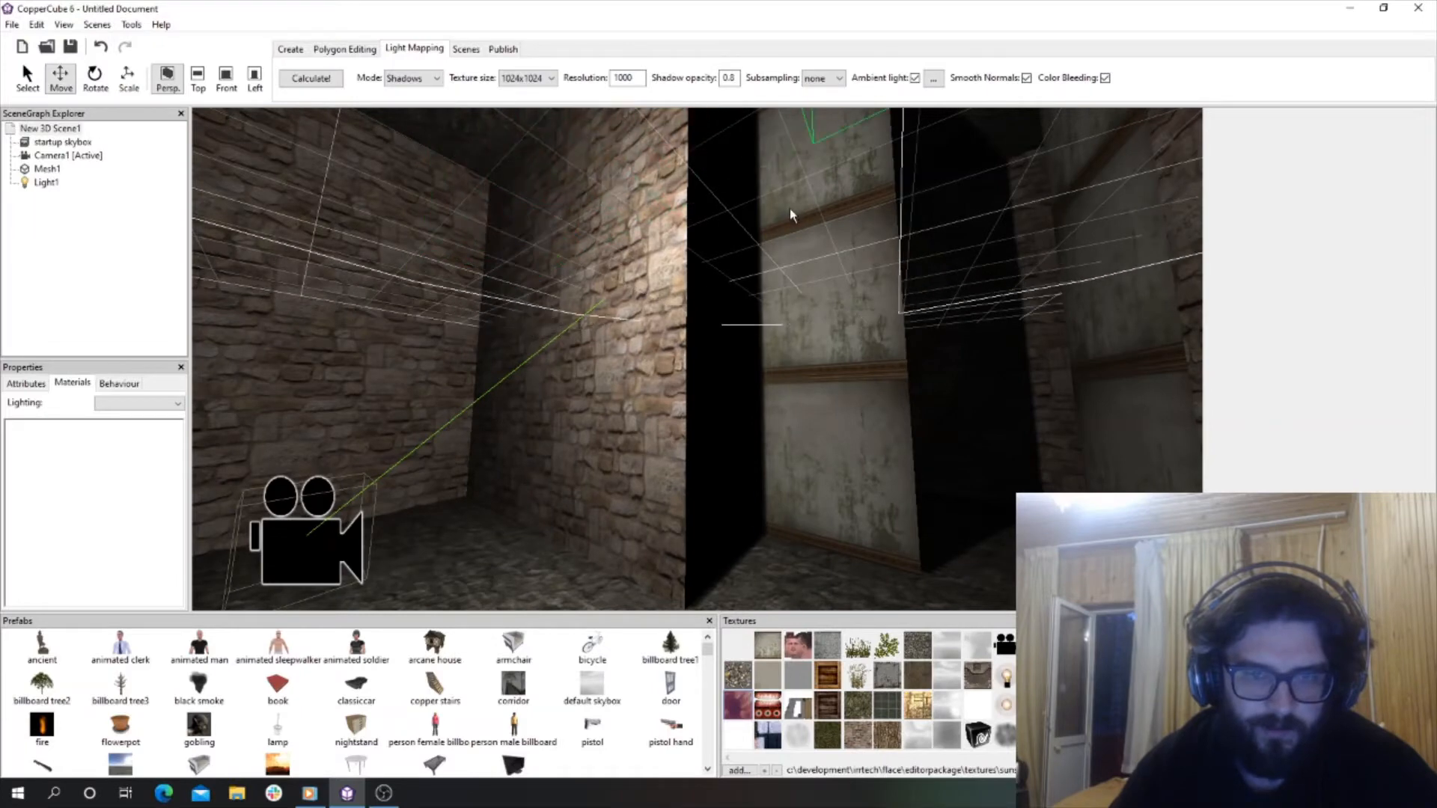
{"action": "scroll", "coordinate": [711, 306], "scroll_direction": "down", "scroll_amount": 3}
{"action": "scroll", "coordinate": [728, 280], "scroll_direction": "up", "scroll_amount": 2}
{"action": "right_click_drag", "start_coordinate": [728, 279], "coordinate": [726, 361]}
{"action": "scroll", "coordinate": [727, 361], "scroll_direction": "down", "scroll_amount": 3}
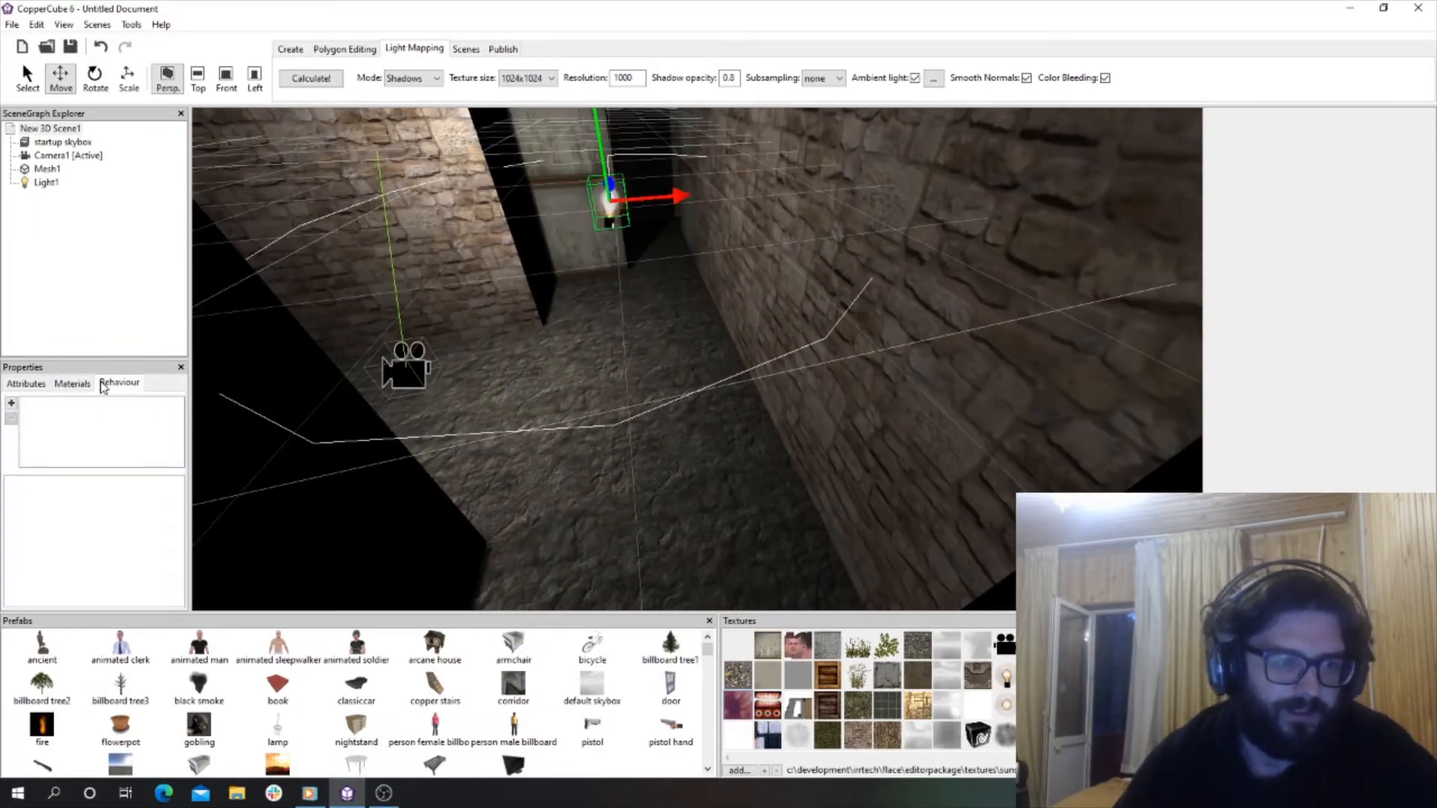
Set the point light's colour to pale yellow (247,250,133) and recalculate the light map.
{"action": "left_click", "coordinate": [43, 386]}
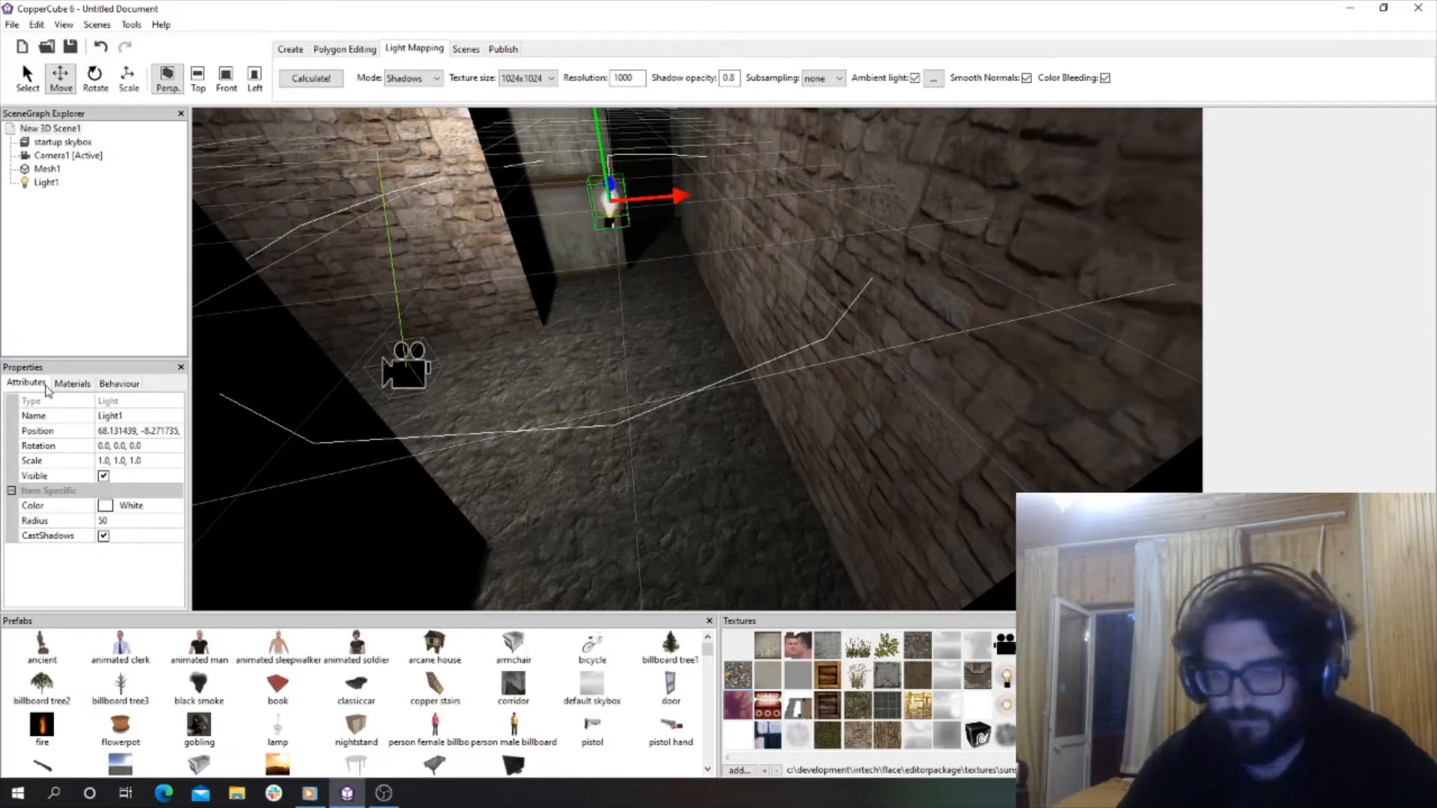
{"action": "left_click", "coordinate": [111, 508]}
{"action": "left_click", "coordinate": [175, 508]}
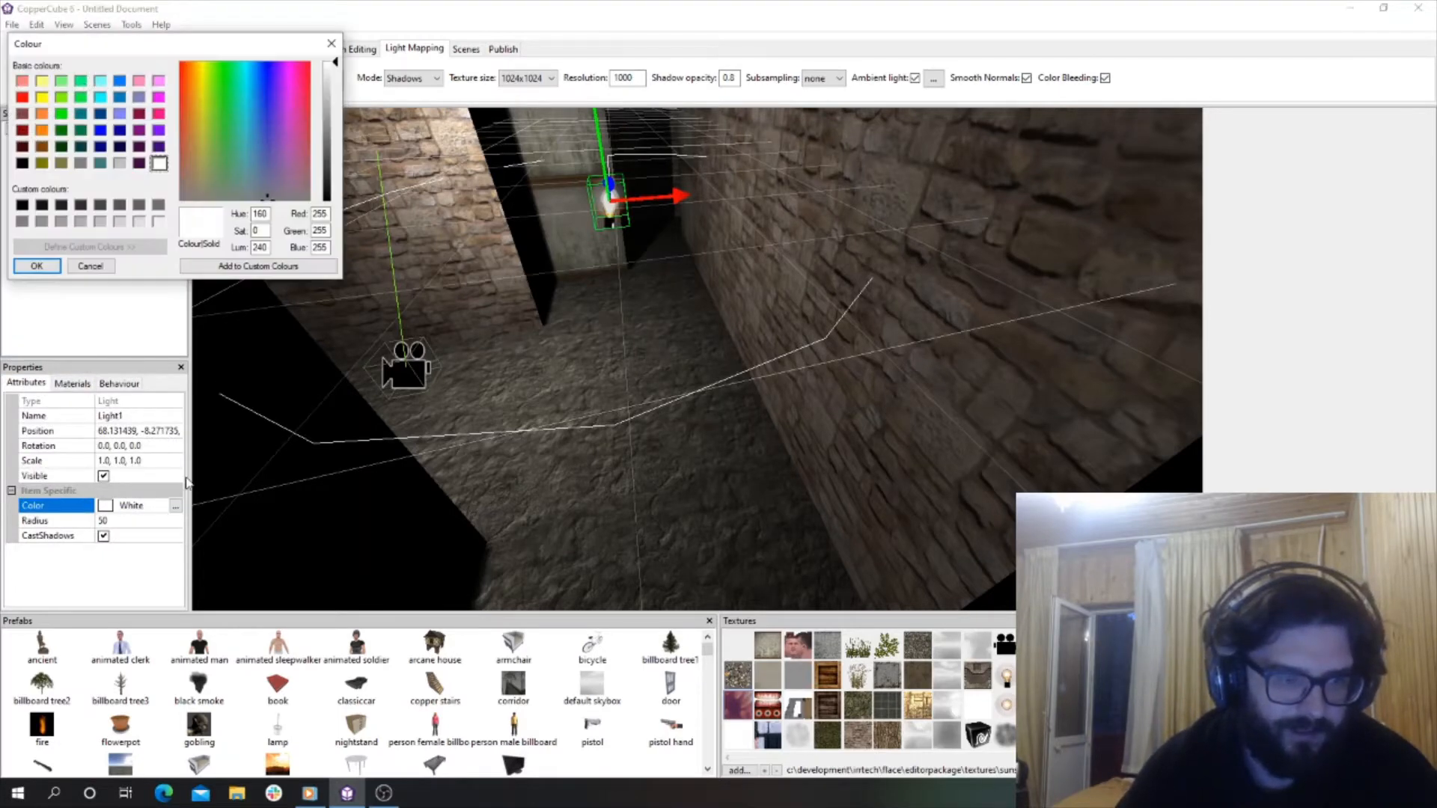
{"action": "left_click", "coordinate": [42, 81]}
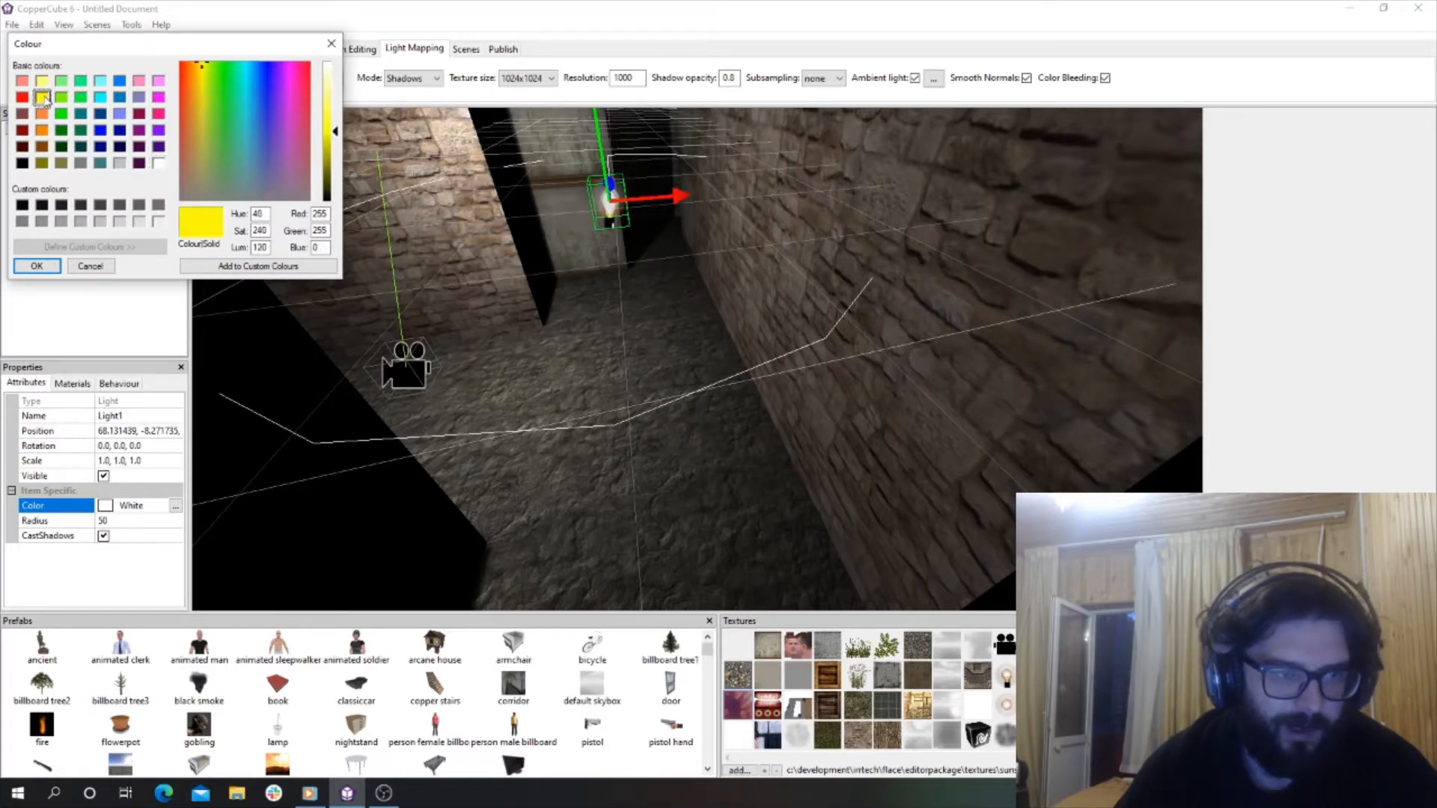
{"action": "left_click", "coordinate": [203, 84]}
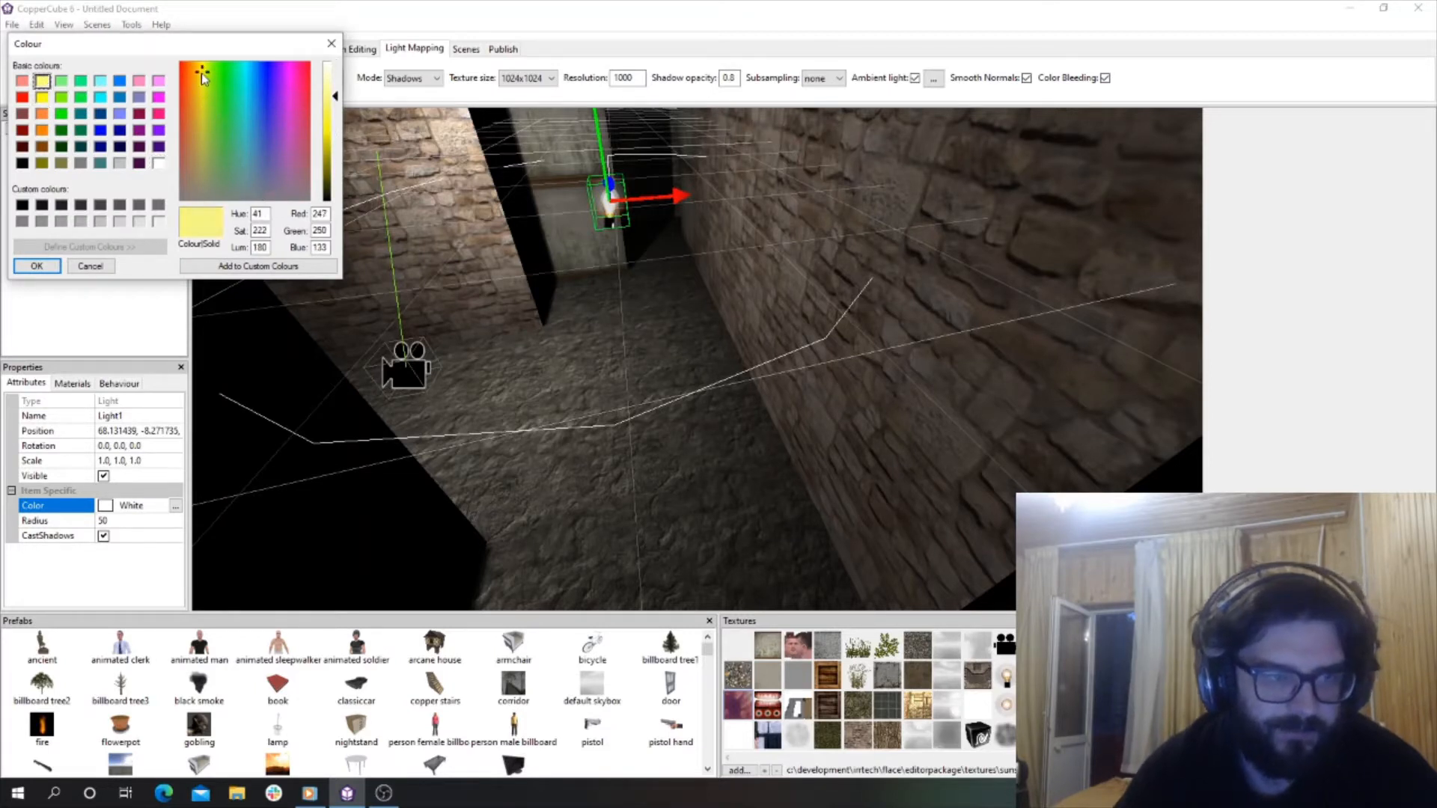
{"action": "left_click", "coordinate": [58, 266]}
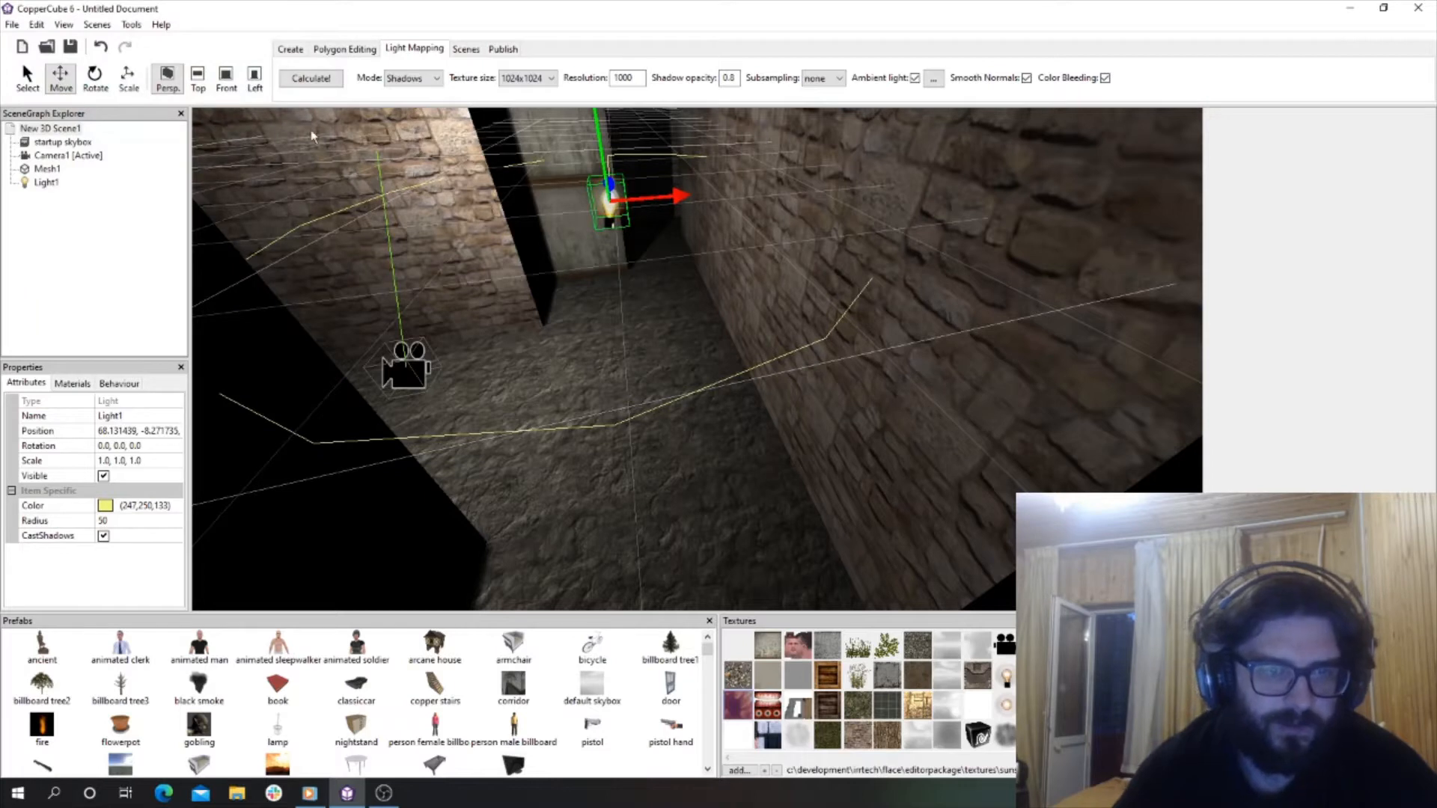
{"action": "left_click", "coordinate": [311, 78]}
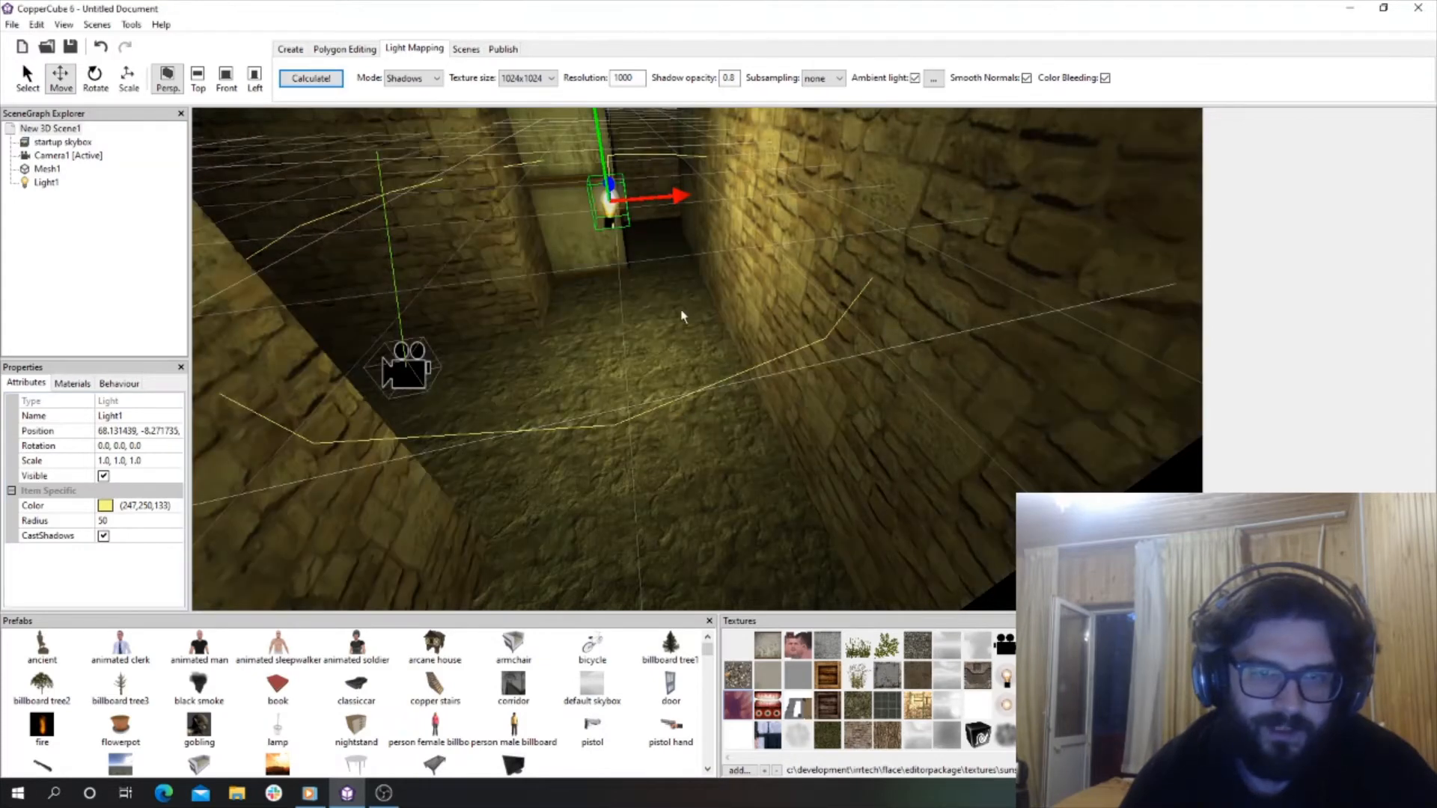
Raise the yellow point light up to the corridor's ceiling, to a height of about 53, and recalculate the light map.
{"action": "scroll", "coordinate": [683, 317], "scroll_direction": "up", "scroll_amount": 3}
{"action": "scroll", "coordinate": [662, 314], "scroll_direction": "down", "scroll_amount": 2}
{"action": "left_click_drag", "start_coordinate": [653, 312], "coordinate": [279, 185]}
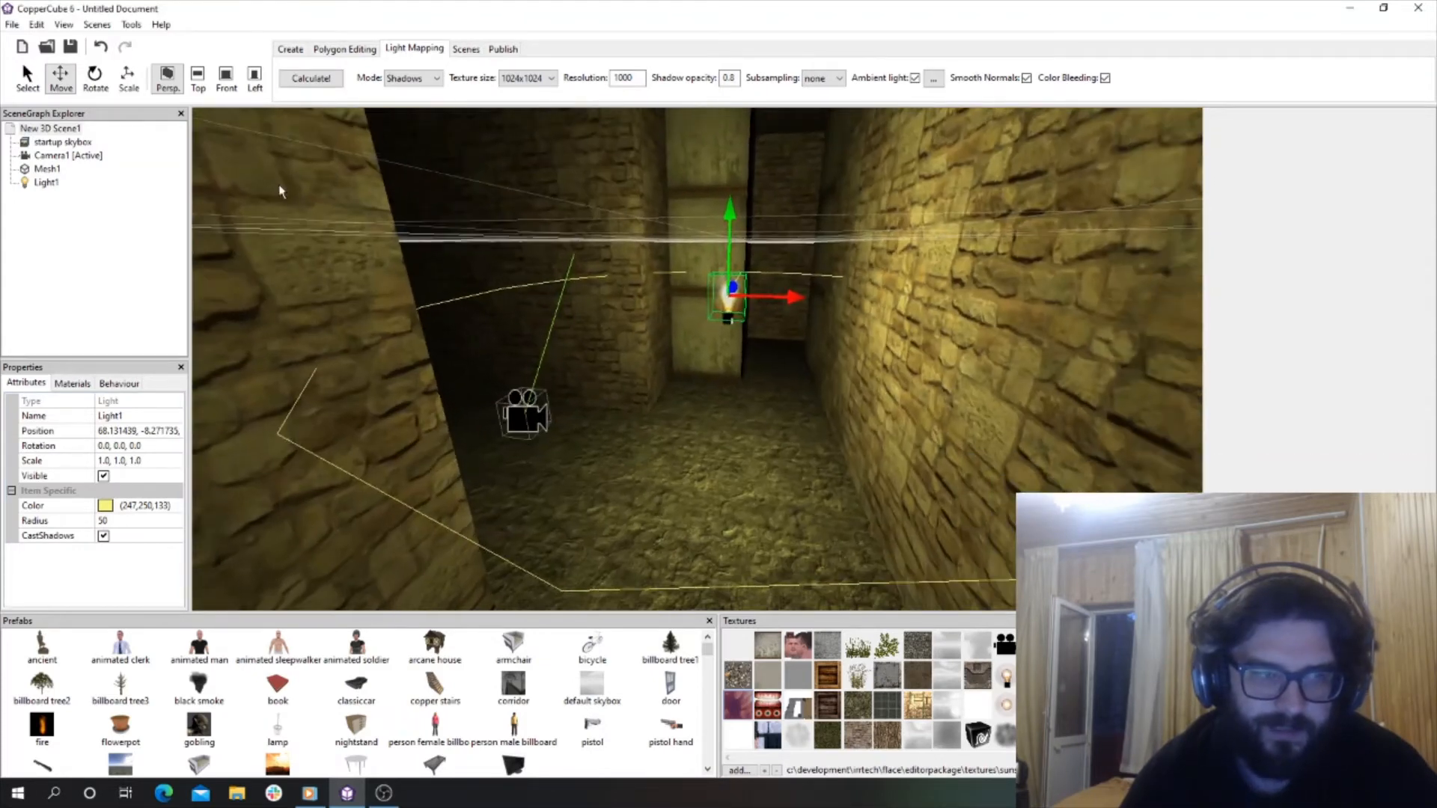
{"action": "left_click", "coordinate": [110, 508]}
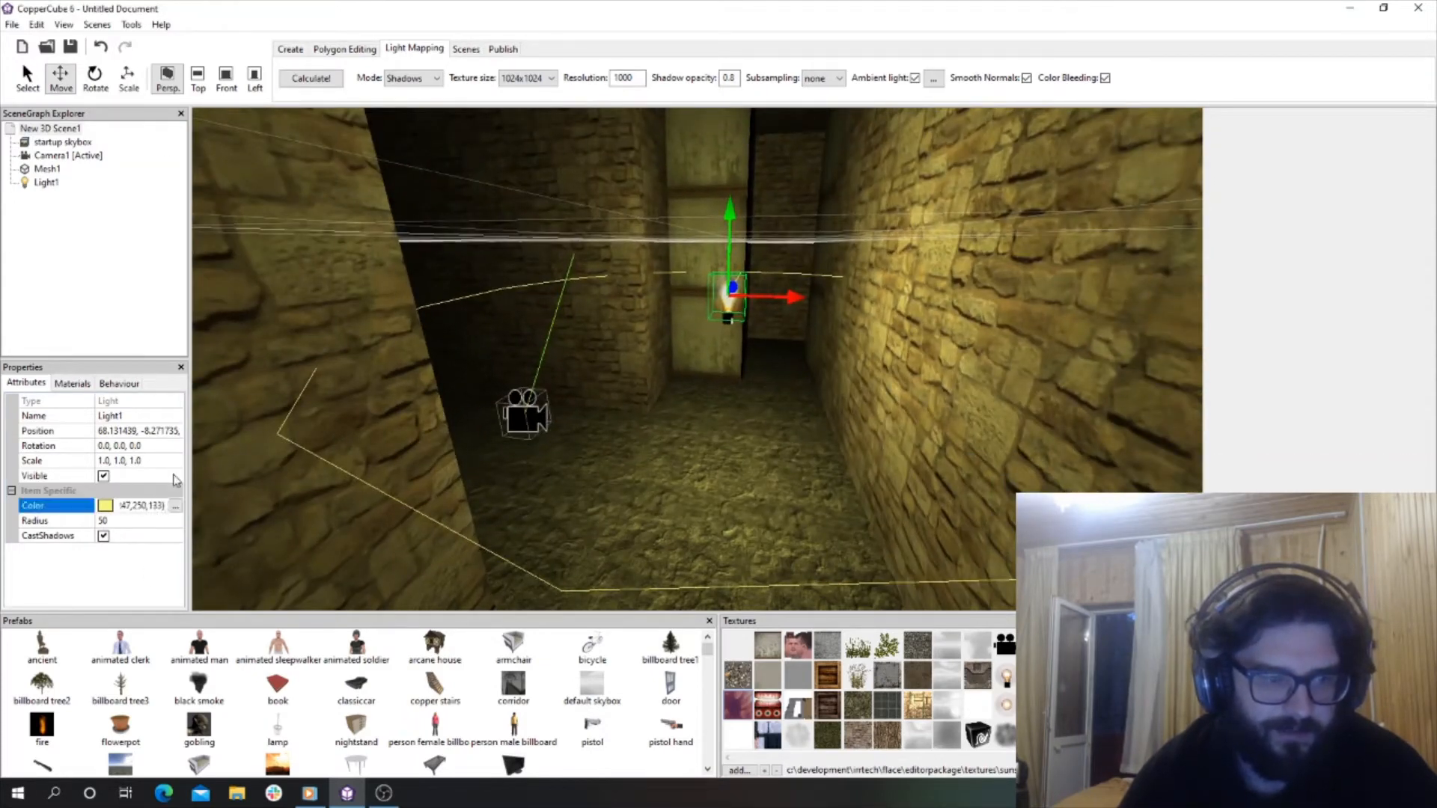
{"action": "left_click", "coordinate": [139, 521]}
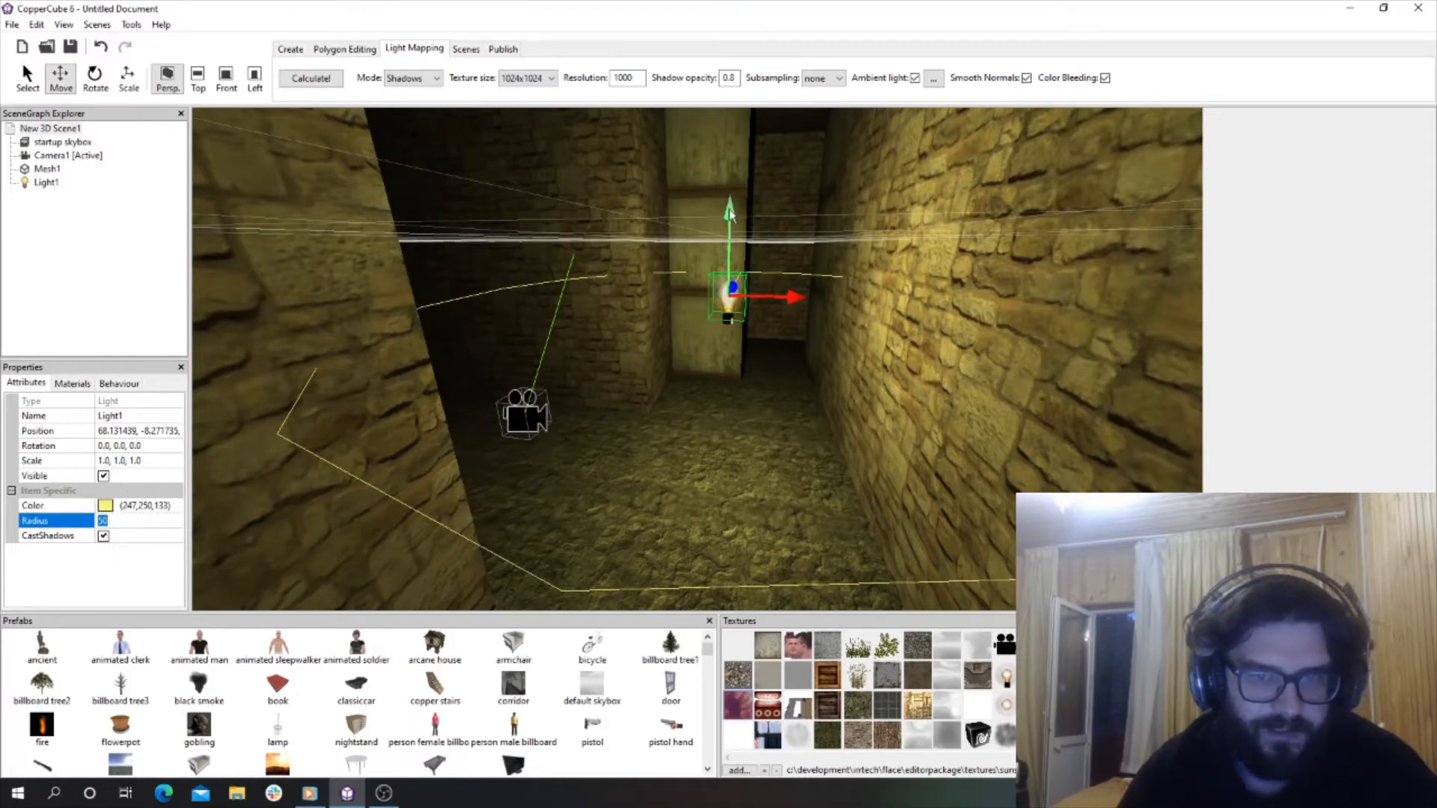
{"action": "left_click_drag", "start_coordinate": [730, 214], "coordinate": [704, 26]}
{"action": "left_click_drag", "start_coordinate": [756, 349], "coordinate": [717, 257]}
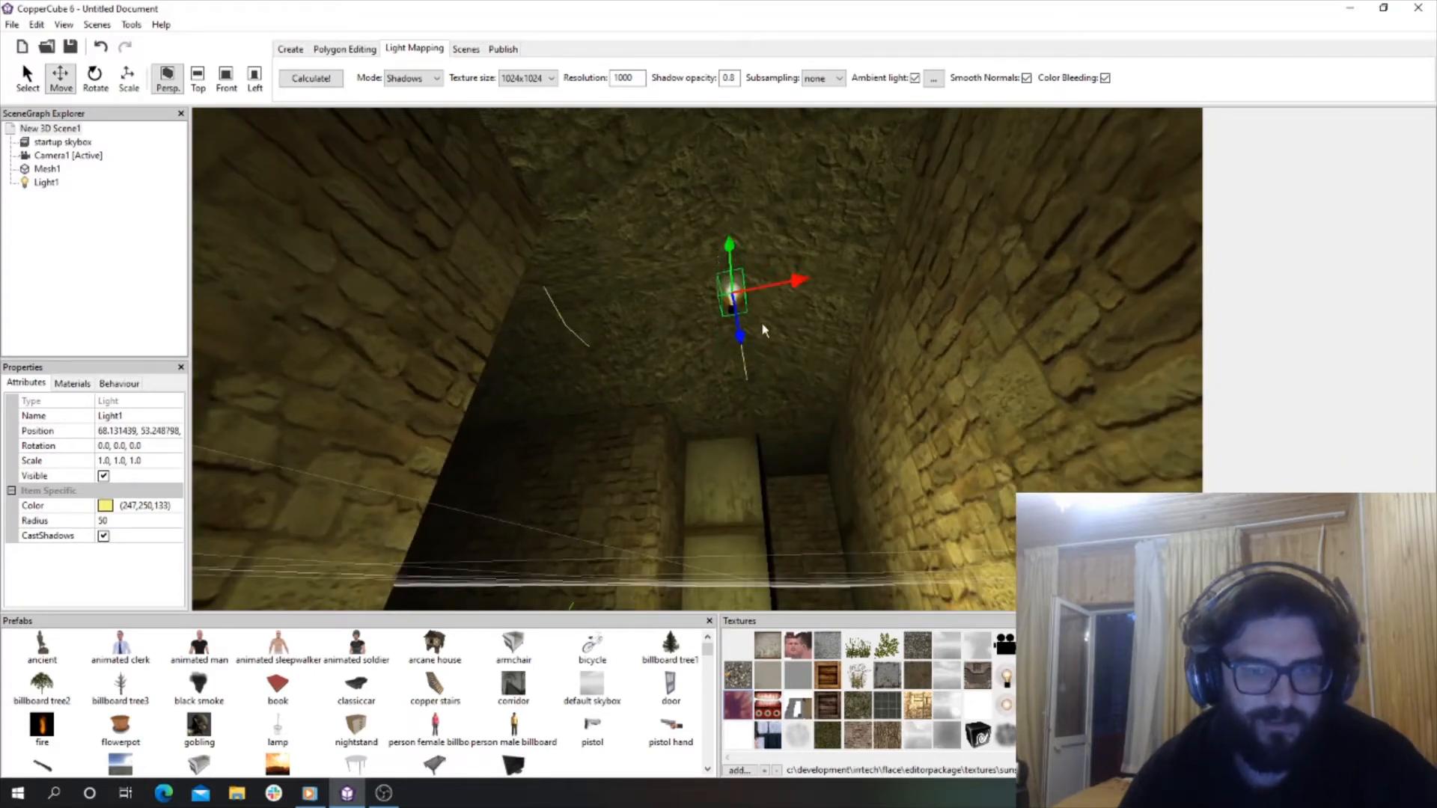
{"action": "left_click_drag", "start_coordinate": [737, 330], "coordinate": [717, 255]}
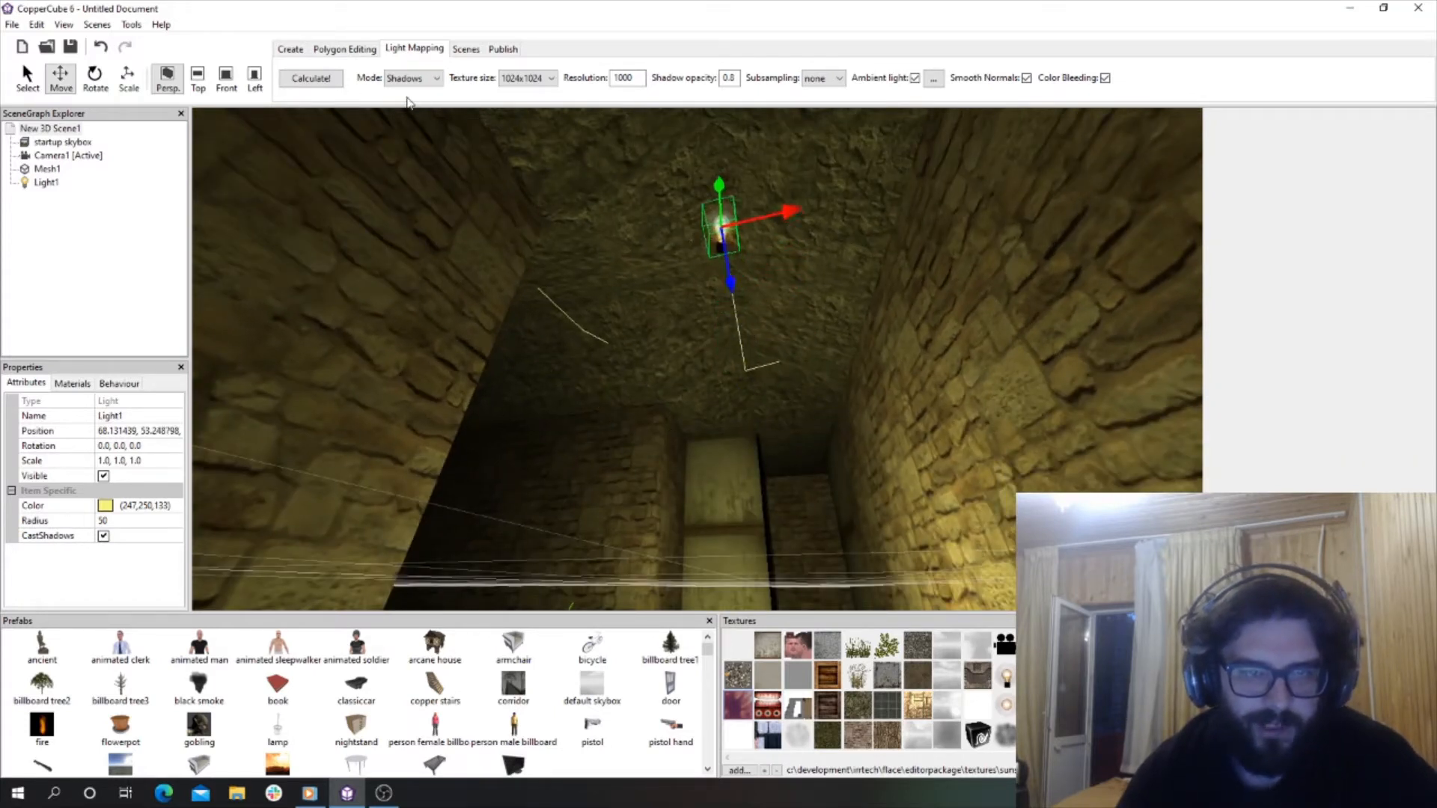
{"action": "left_click", "coordinate": [313, 79]}
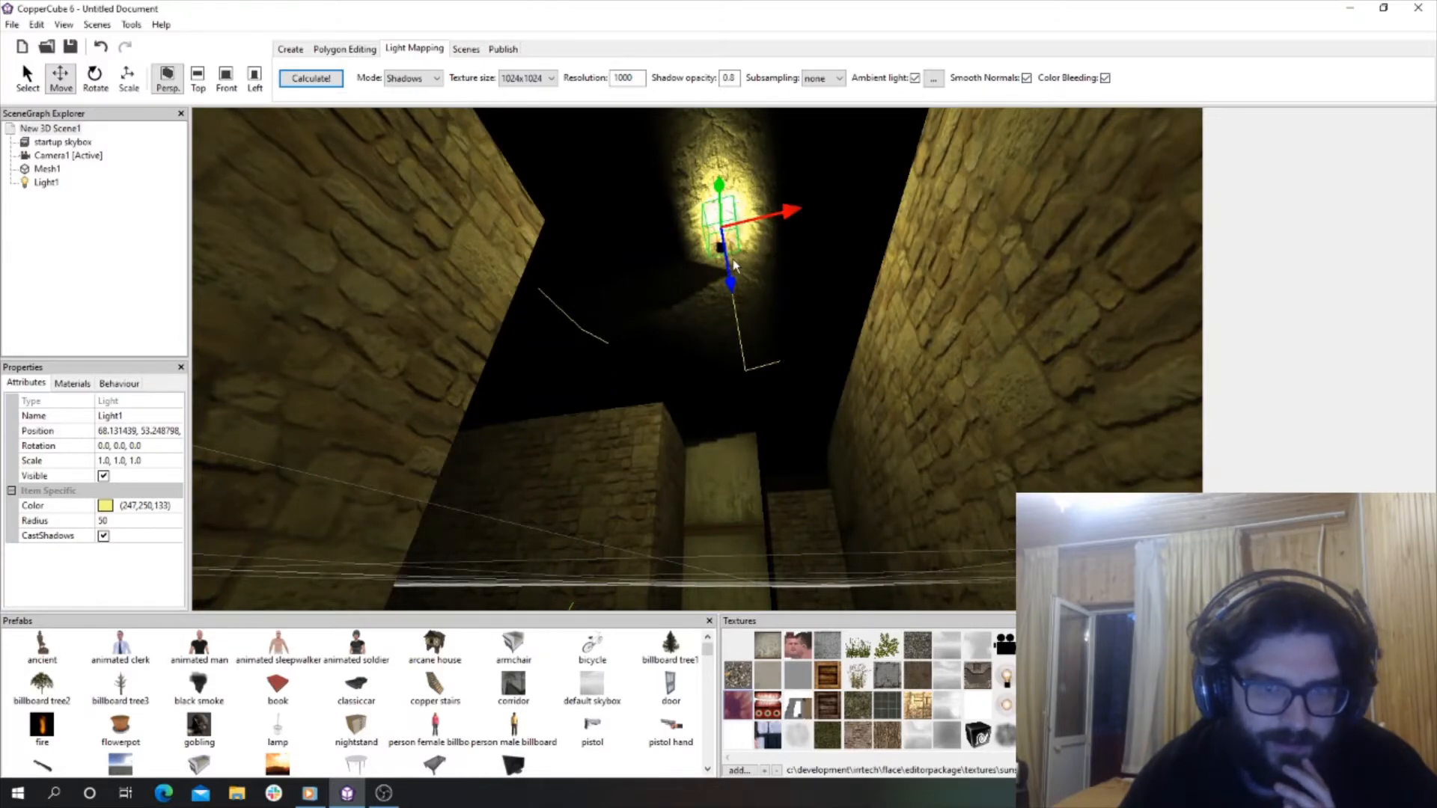
Lower the point light to a height of about 42, just below the ceiling, and recalculate the light map.
{"action": "scroll", "coordinate": [704, 274], "scroll_direction": "up", "scroll_amount": 6}
{"action": "left_click_drag", "start_coordinate": [707, 285], "coordinate": [761, 323]}
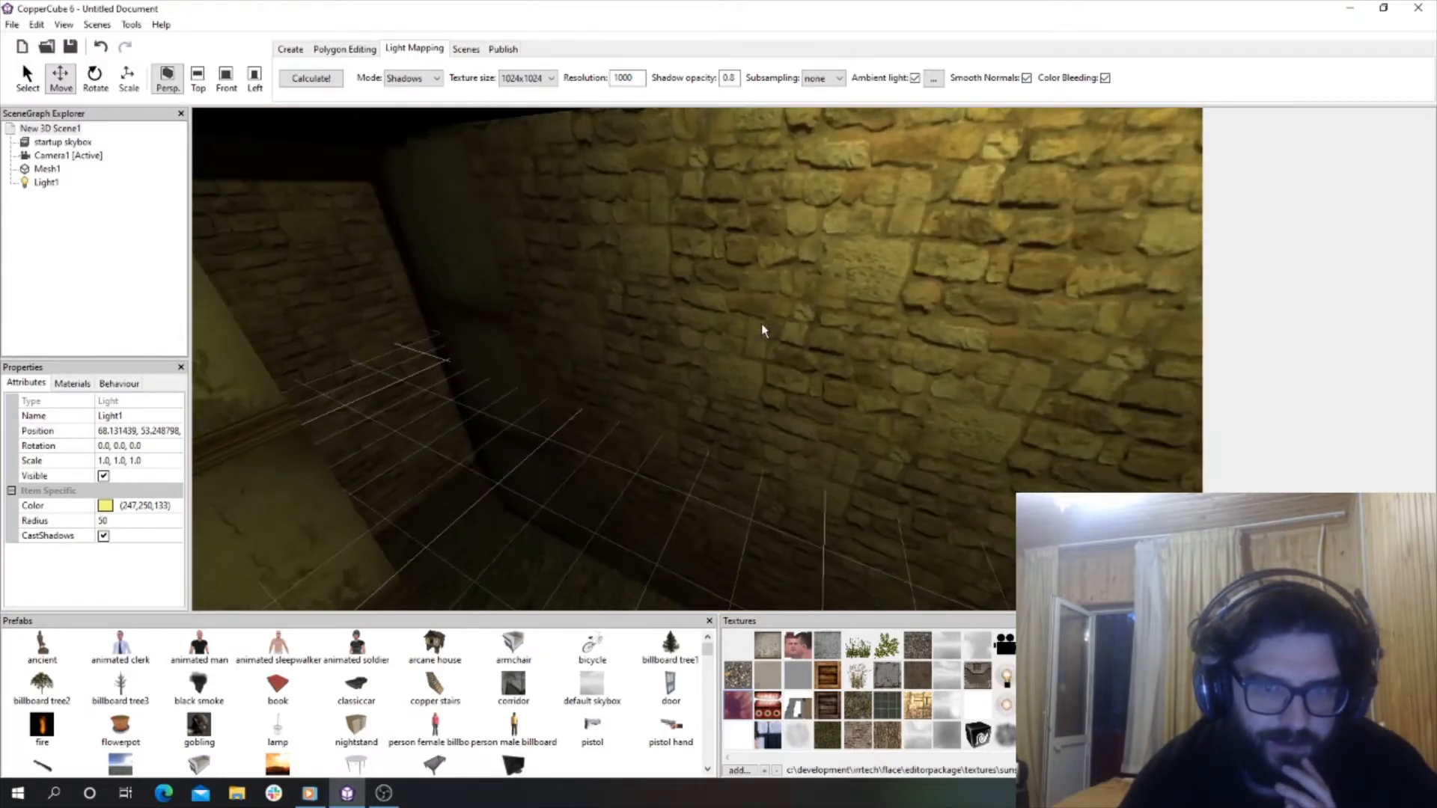
{"action": "scroll", "coordinate": [764, 322], "scroll_direction": "down", "scroll_amount": 5}
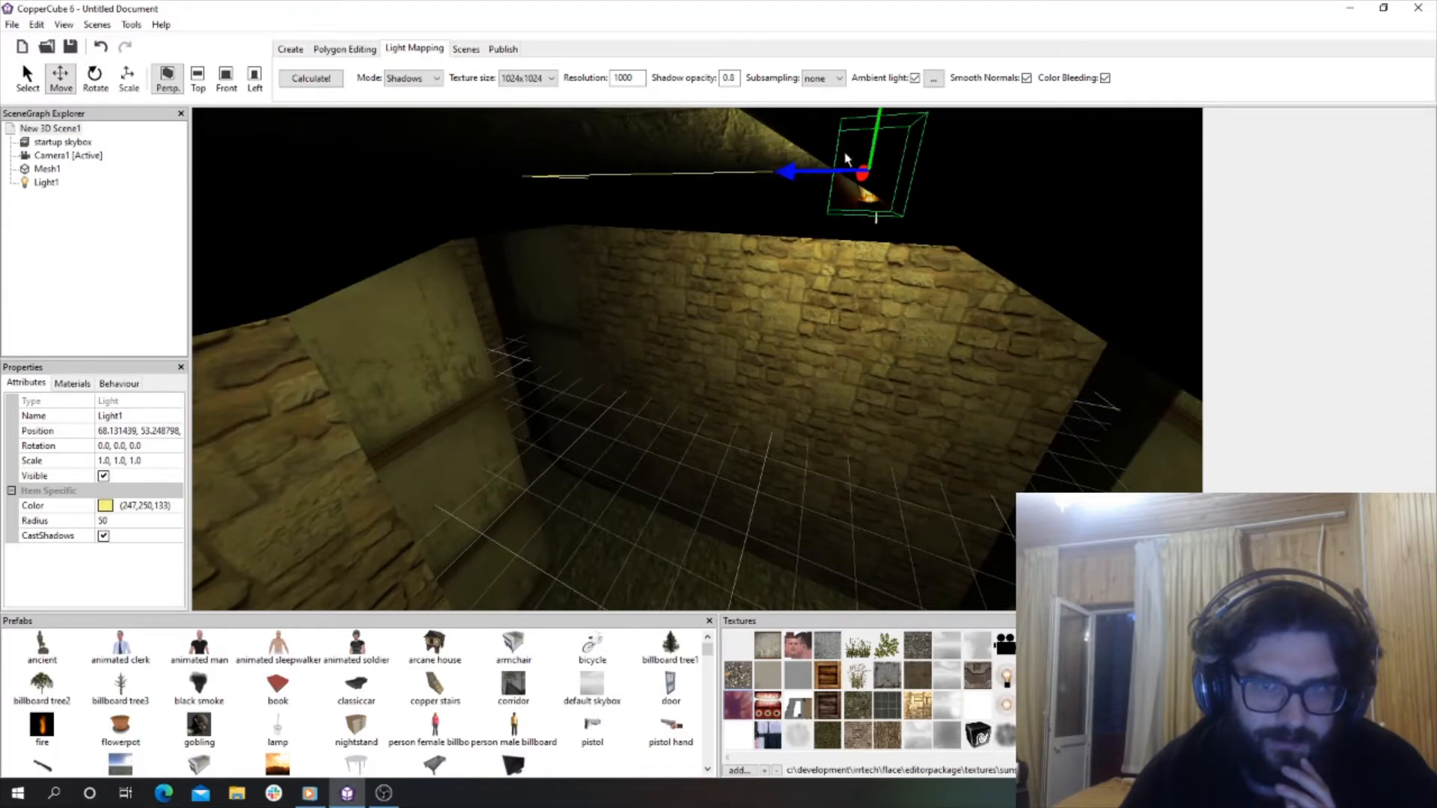
{"action": "left_click_drag", "start_coordinate": [877, 136], "coordinate": [873, 167]}
{"action": "scroll", "coordinate": [822, 277], "scroll_direction": "up", "scroll_amount": 5}
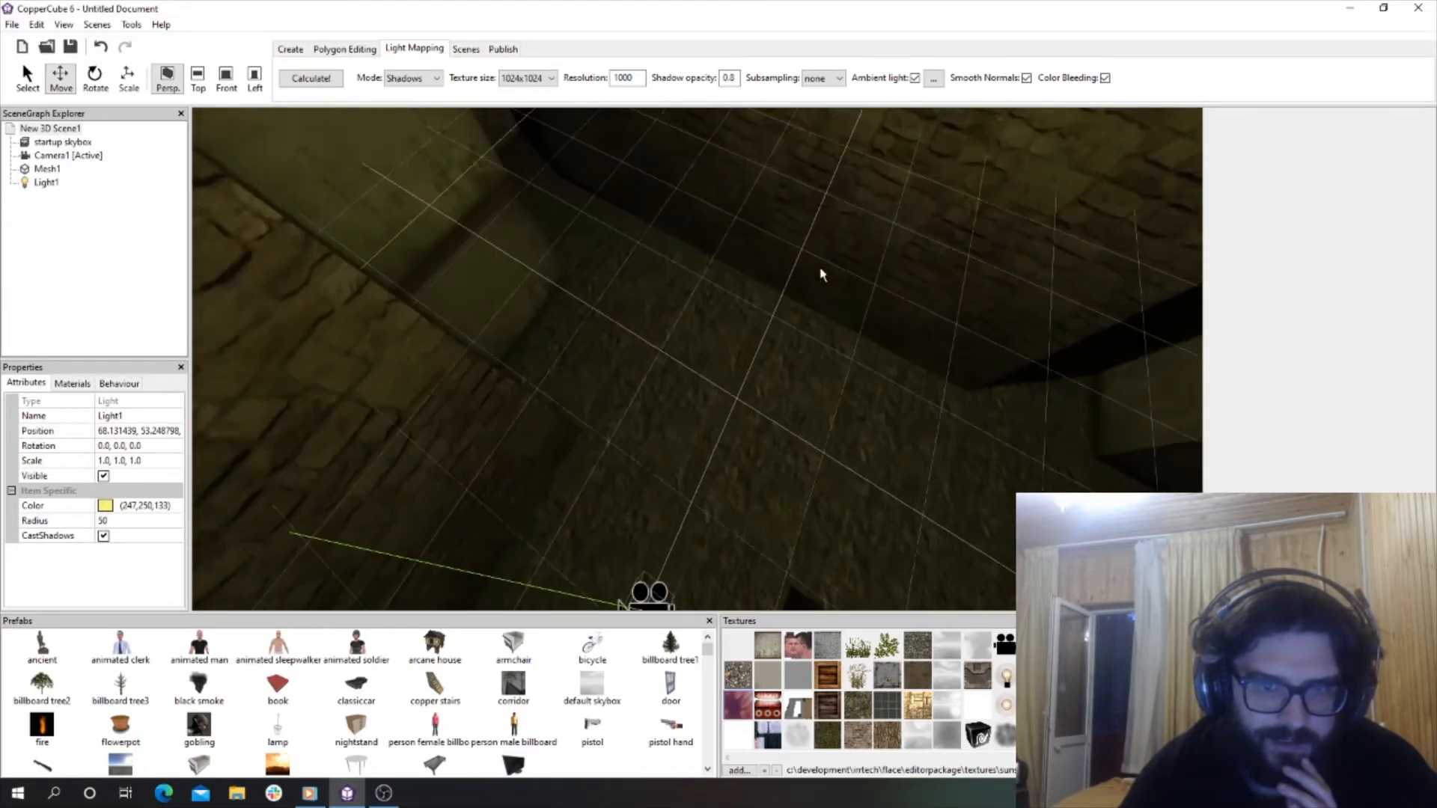
{"action": "left_click_drag", "start_coordinate": [784, 374], "coordinate": [779, 191]}
{"action": "left_click", "coordinate": [311, 78]}
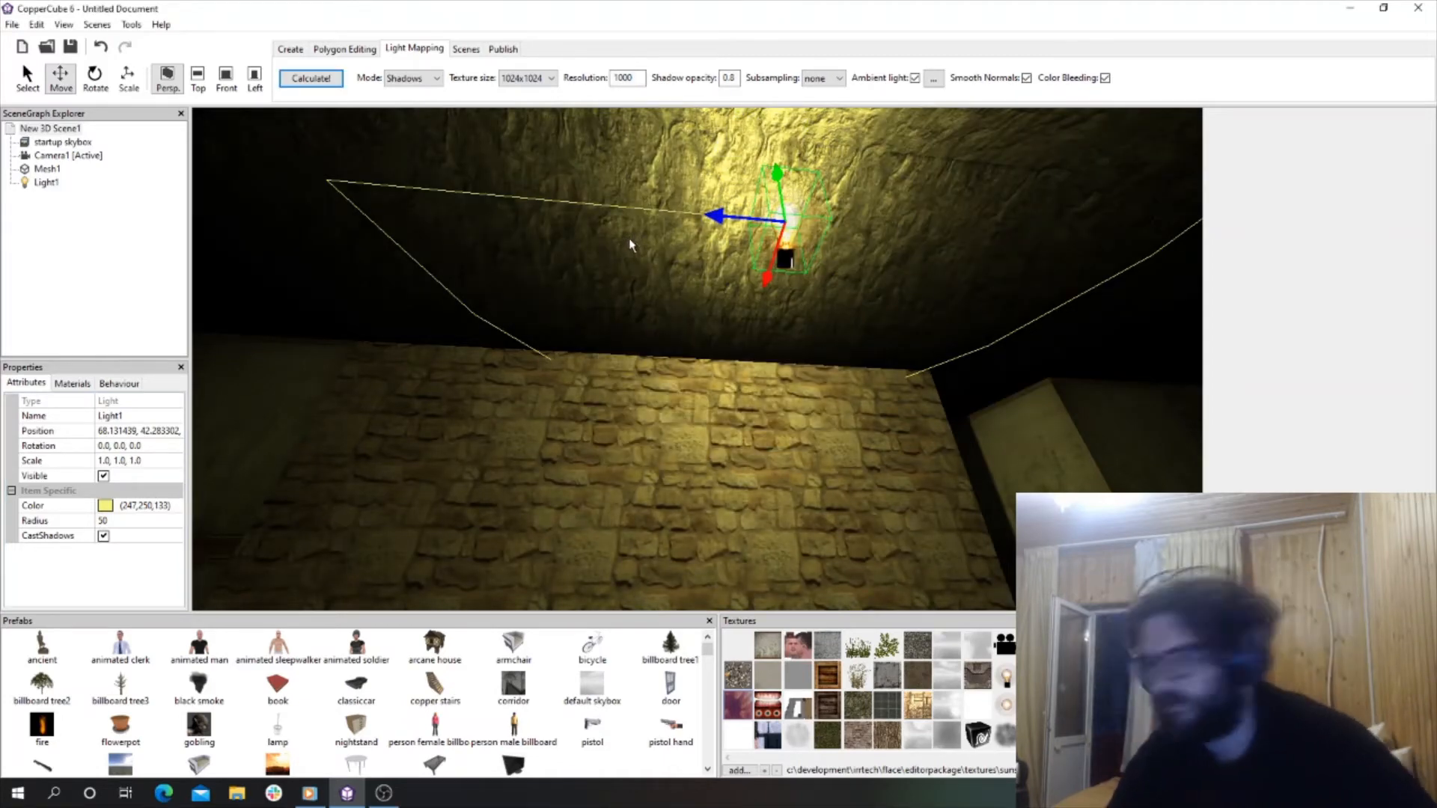
Examine the yellow lighting on the floor and walls around the corridor and Camera1.
{"action": "left_click_drag", "start_coordinate": [659, 262], "coordinate": [741, 477]}
{"action": "key", "text": "w"}
{"action": "scroll", "coordinate": [693, 345], "scroll_direction": "down", "scroll_amount": 6}
{"action": "scroll", "coordinate": [732, 436], "scroll_direction": "down", "scroll_amount": 4}
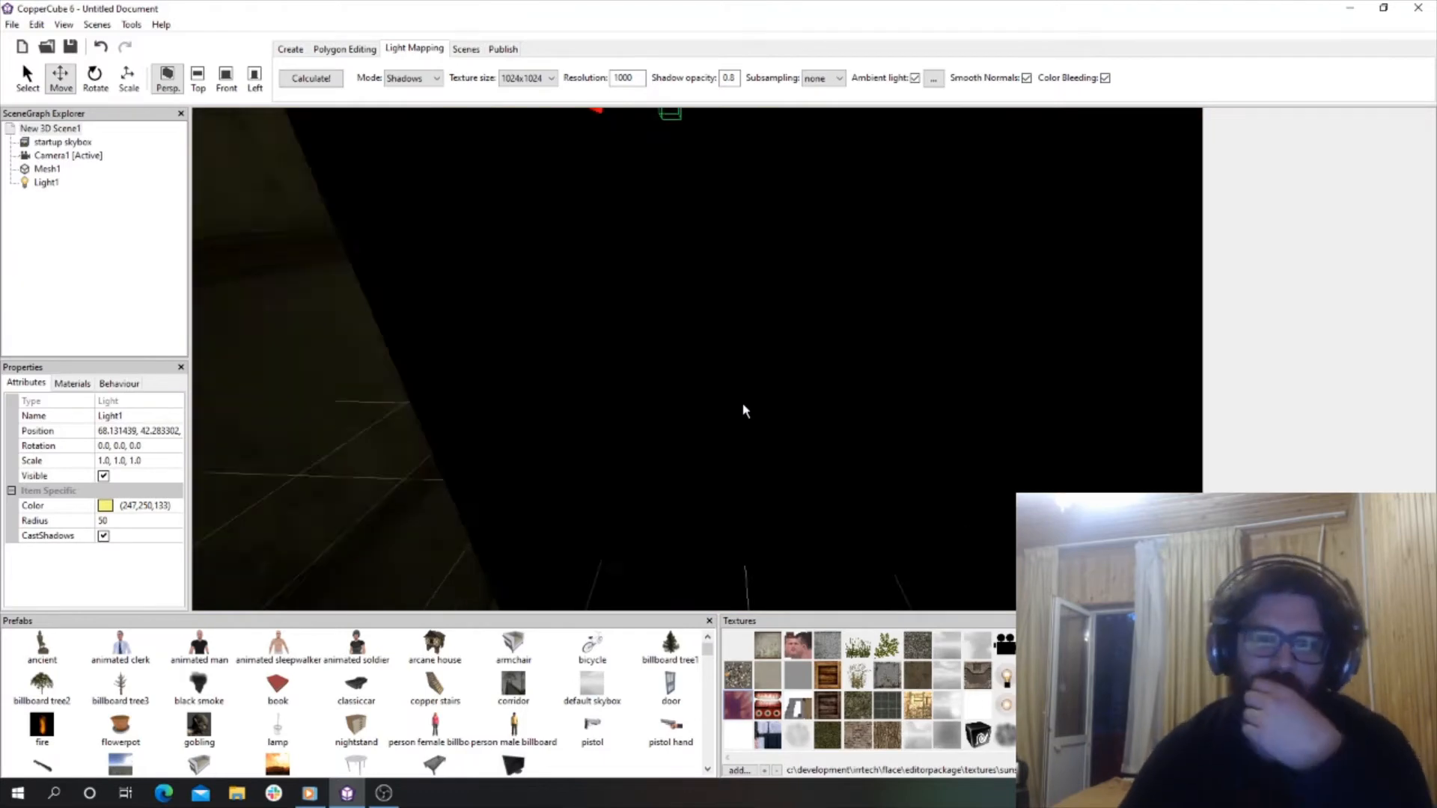
{"action": "scroll", "coordinate": [748, 408], "scroll_direction": "up", "scroll_amount": 3}
{"action": "scroll", "coordinate": [750, 402], "scroll_direction": "up", "scroll_amount": 2}
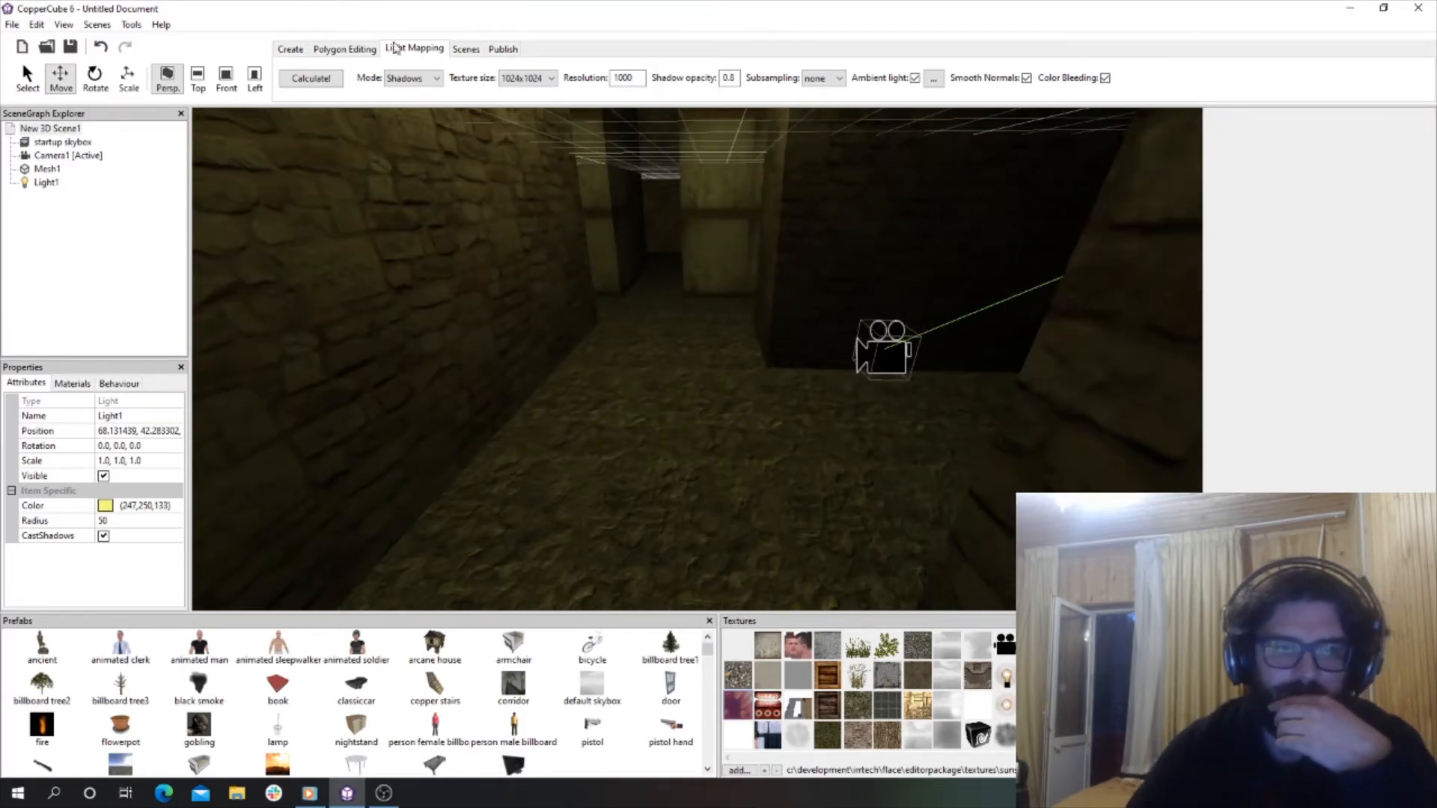
{"action": "left_click", "coordinate": [465, 49]}
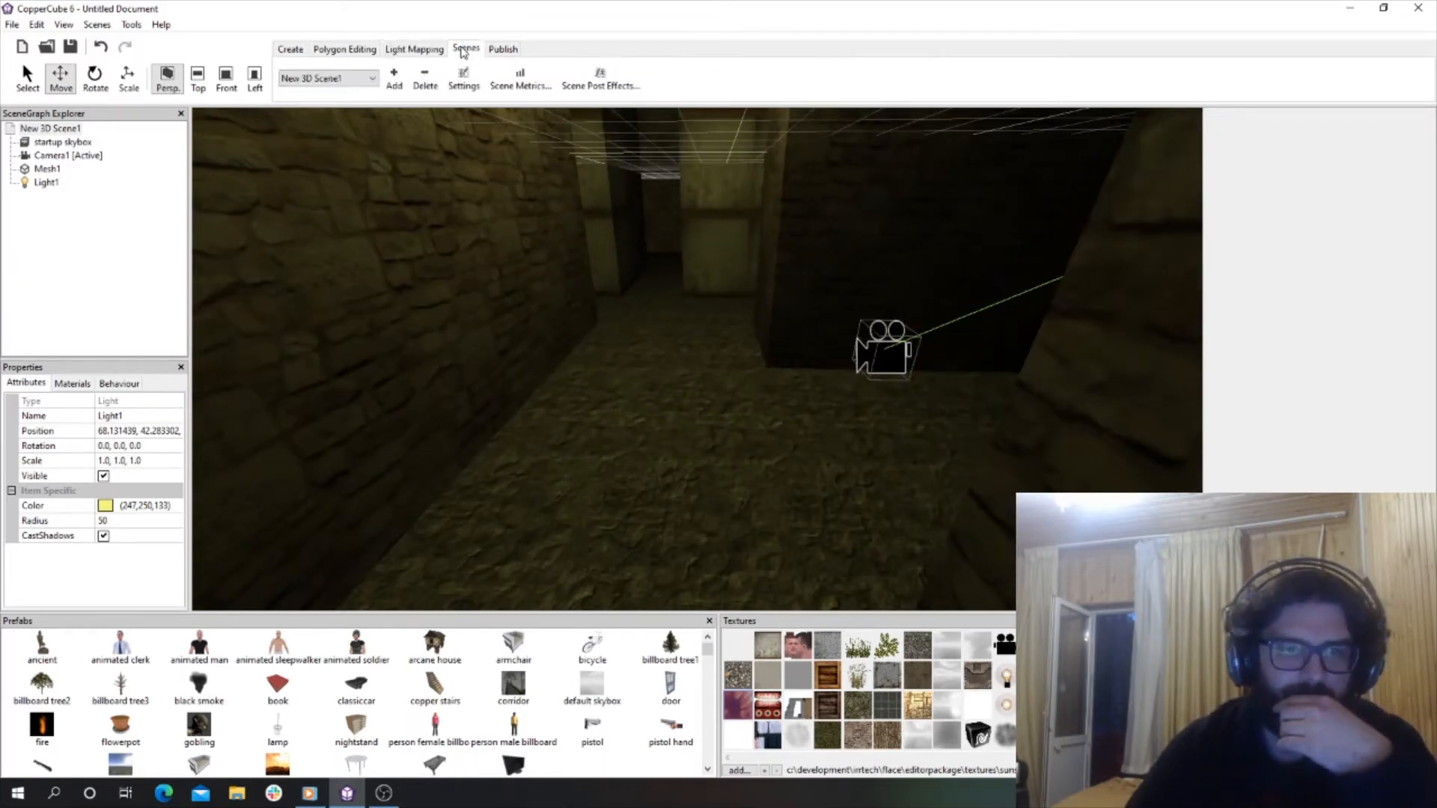
{"action": "left_click", "coordinate": [368, 51]}
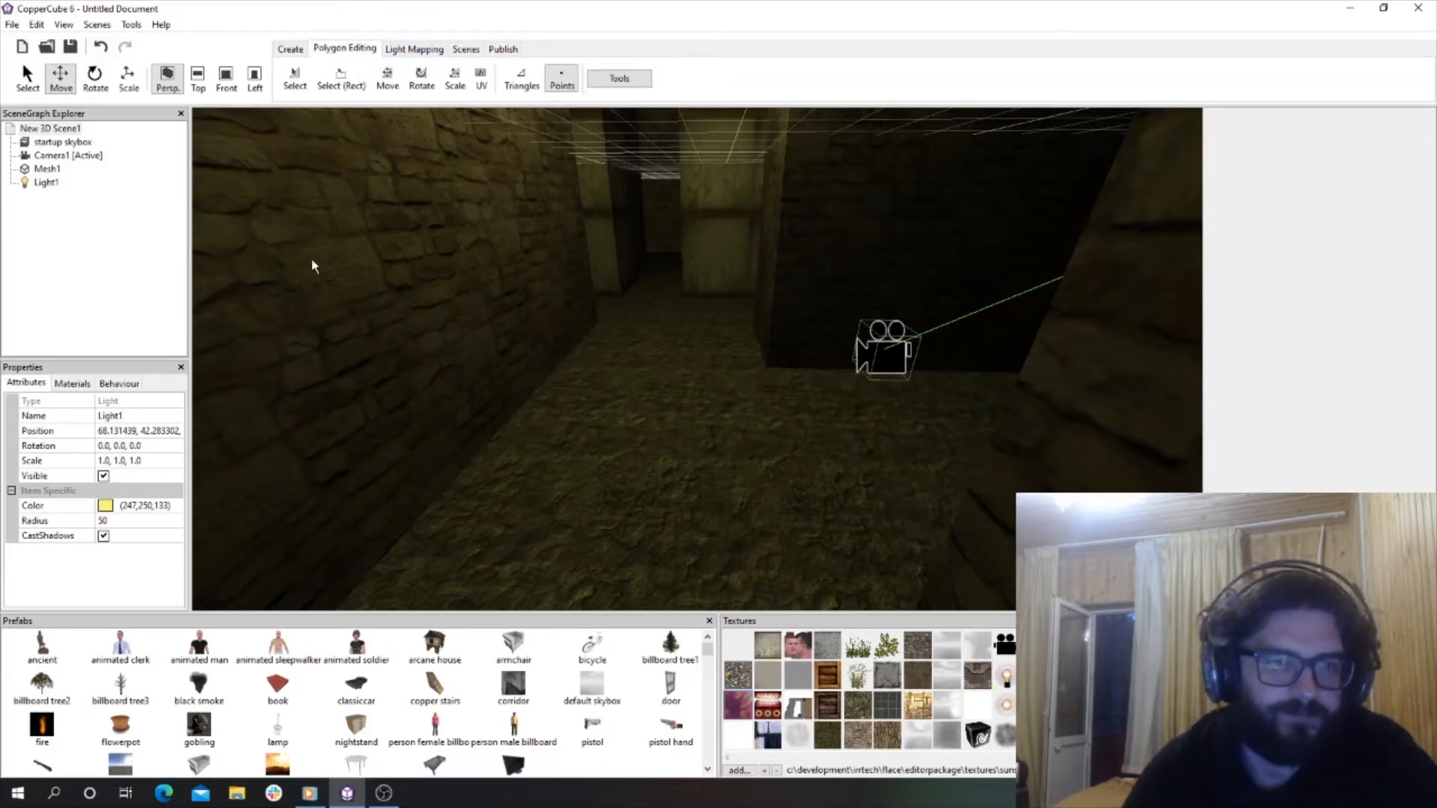
Insert a cube into the scene, keeping the suggested size.
{"action": "right_click", "coordinate": [64, 129]}
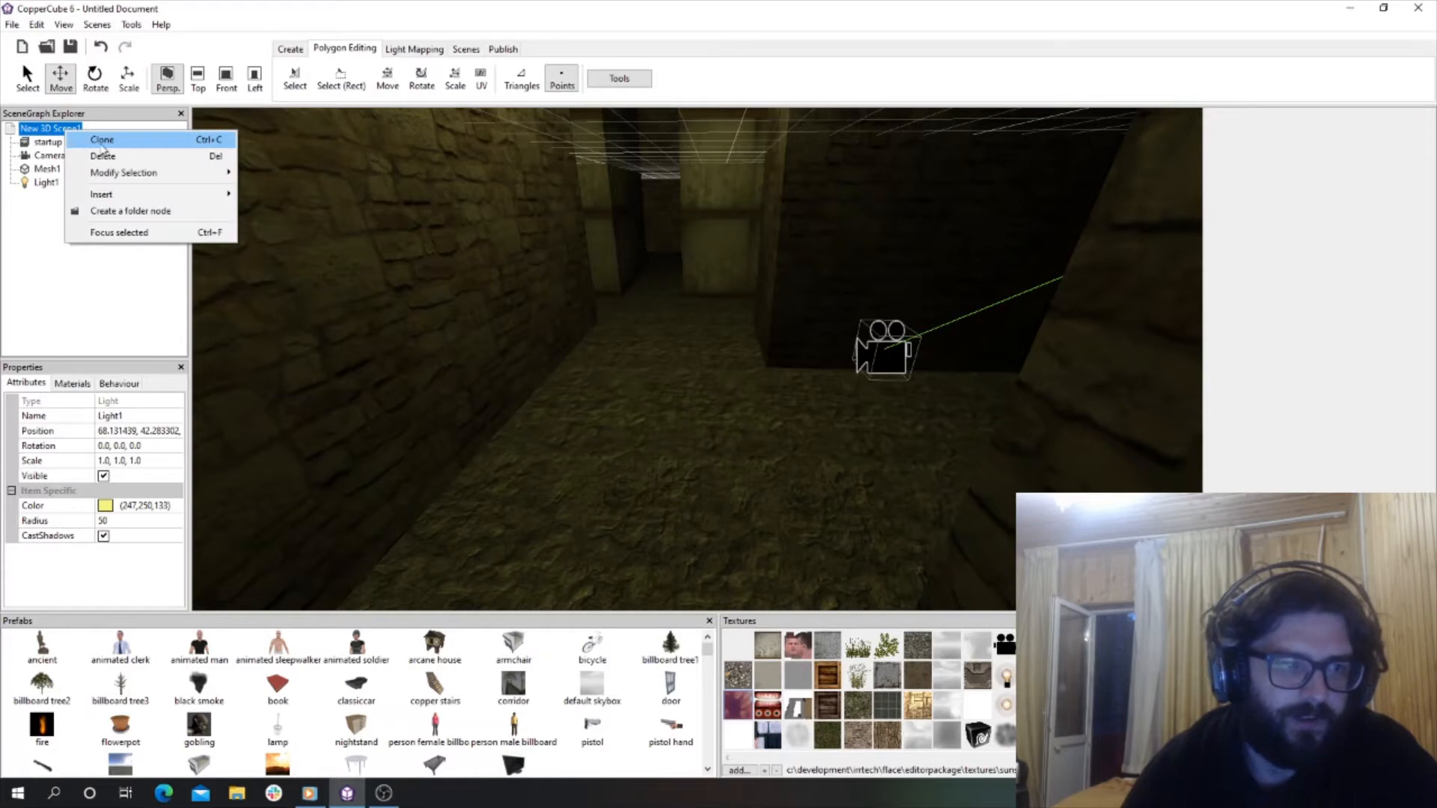
{"action": "mouse_move", "coordinate": [124, 194]}
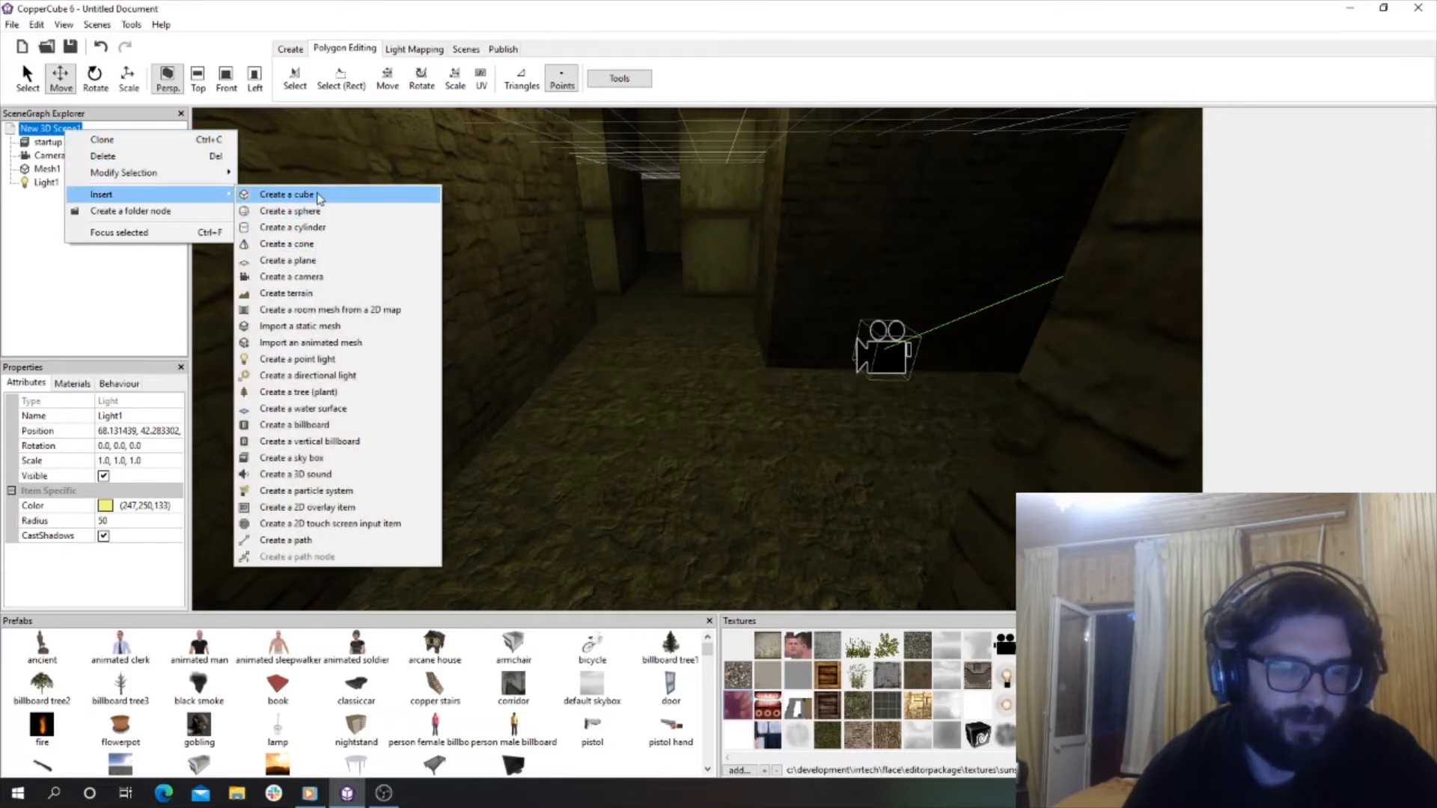
{"action": "left_click", "coordinate": [289, 195]}
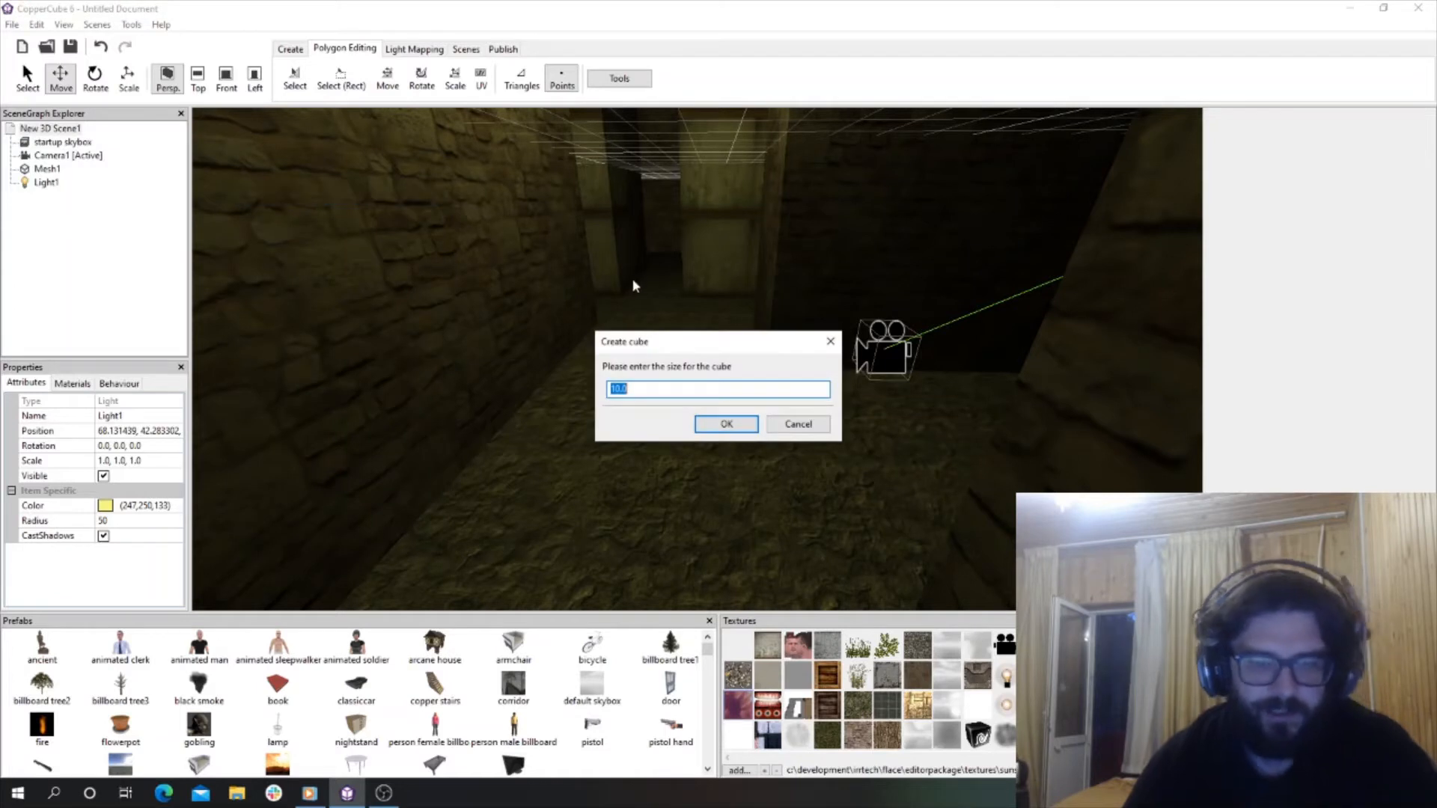
{"action": "left_click", "coordinate": [723, 425]}
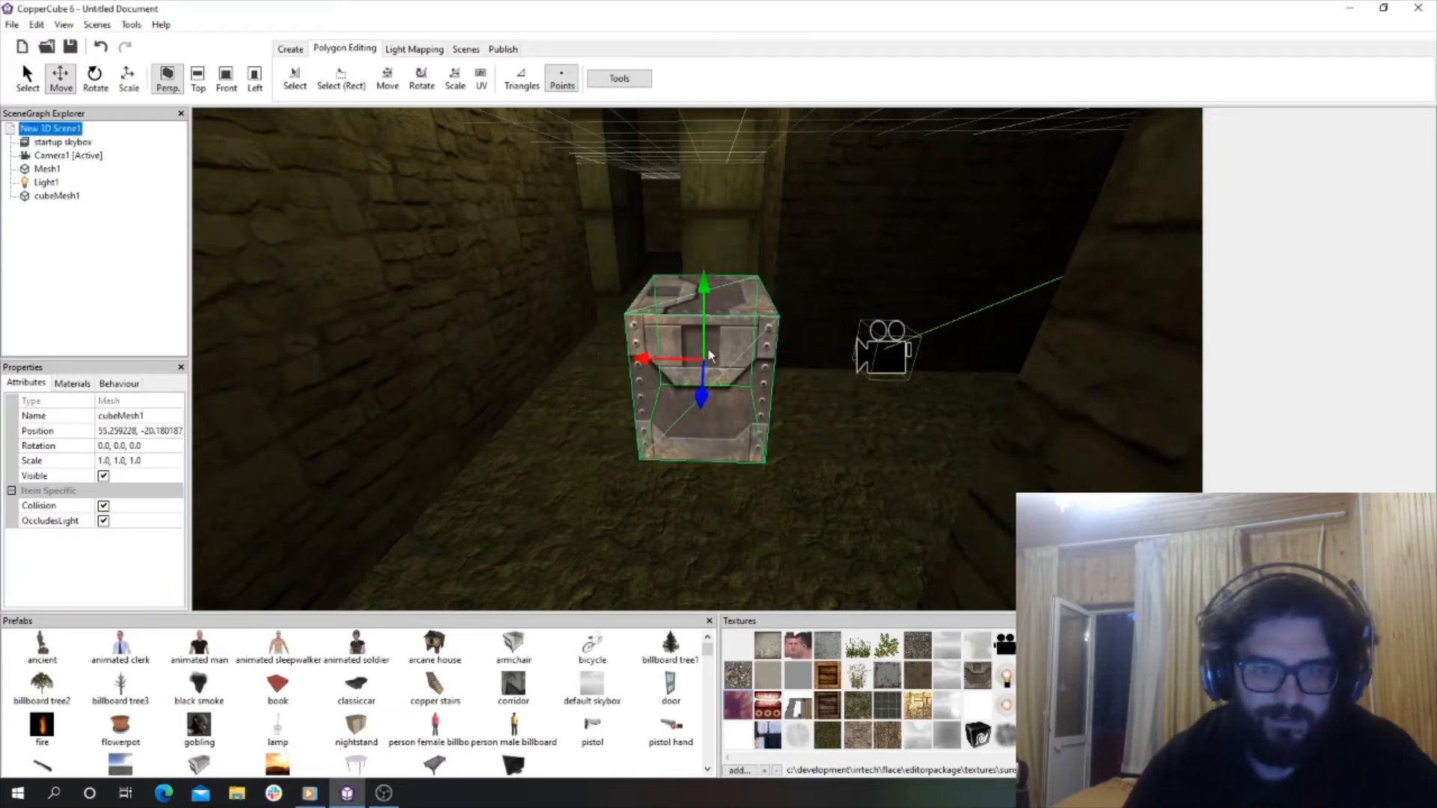
Lower the cube onto the room's stone floor, to a height of about -39.8.
{"action": "left_click_drag", "start_coordinate": [709, 288], "coordinate": [682, 413]}
{"action": "left_click_drag", "start_coordinate": [567, 403], "coordinate": [586, 445]}
{"action": "scroll", "coordinate": [591, 389], "scroll_direction": "up", "scroll_amount": 3}
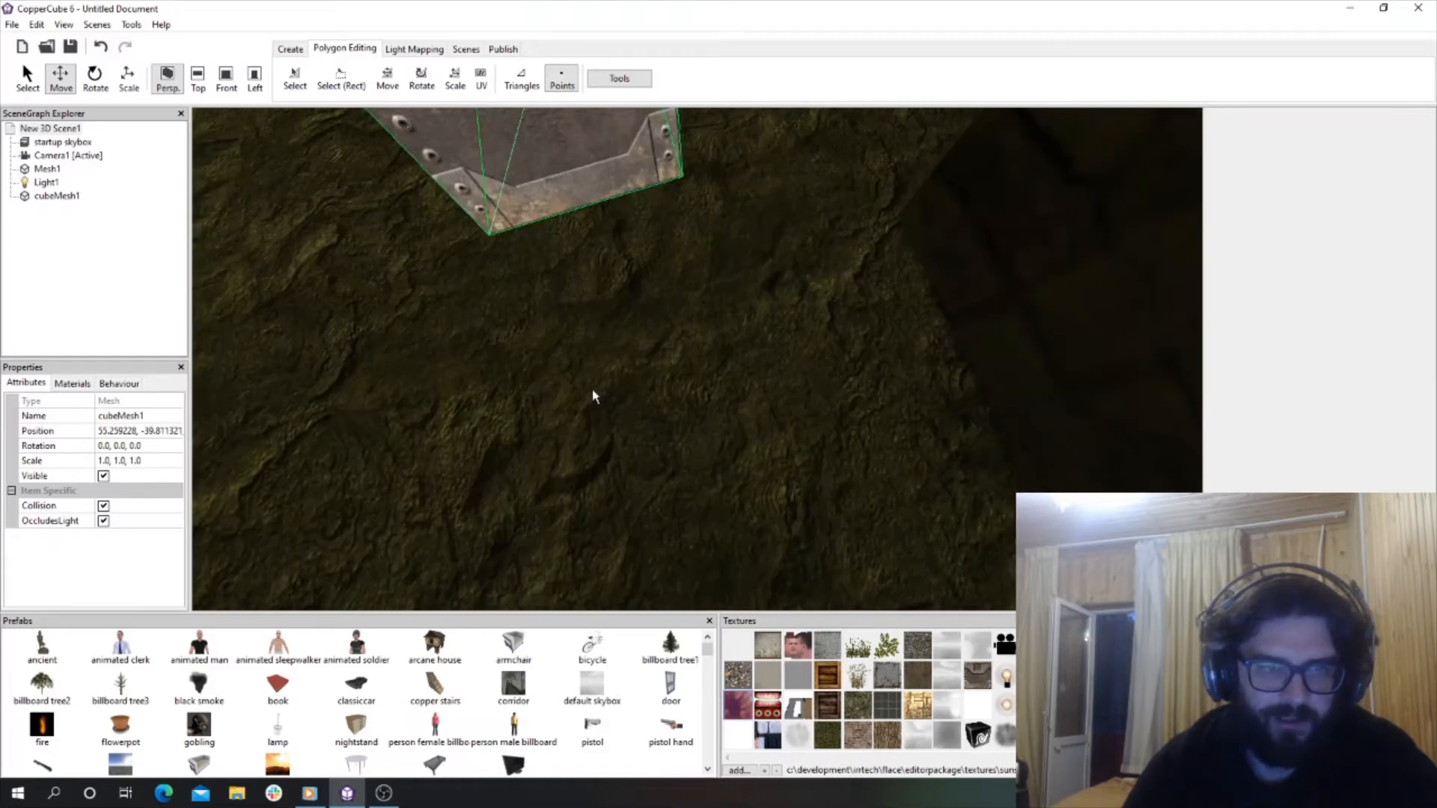
{"action": "left_click_drag", "start_coordinate": [592, 389], "coordinate": [595, 282]}
{"action": "scroll", "coordinate": [595, 277], "scroll_direction": "down", "scroll_amount": 4}
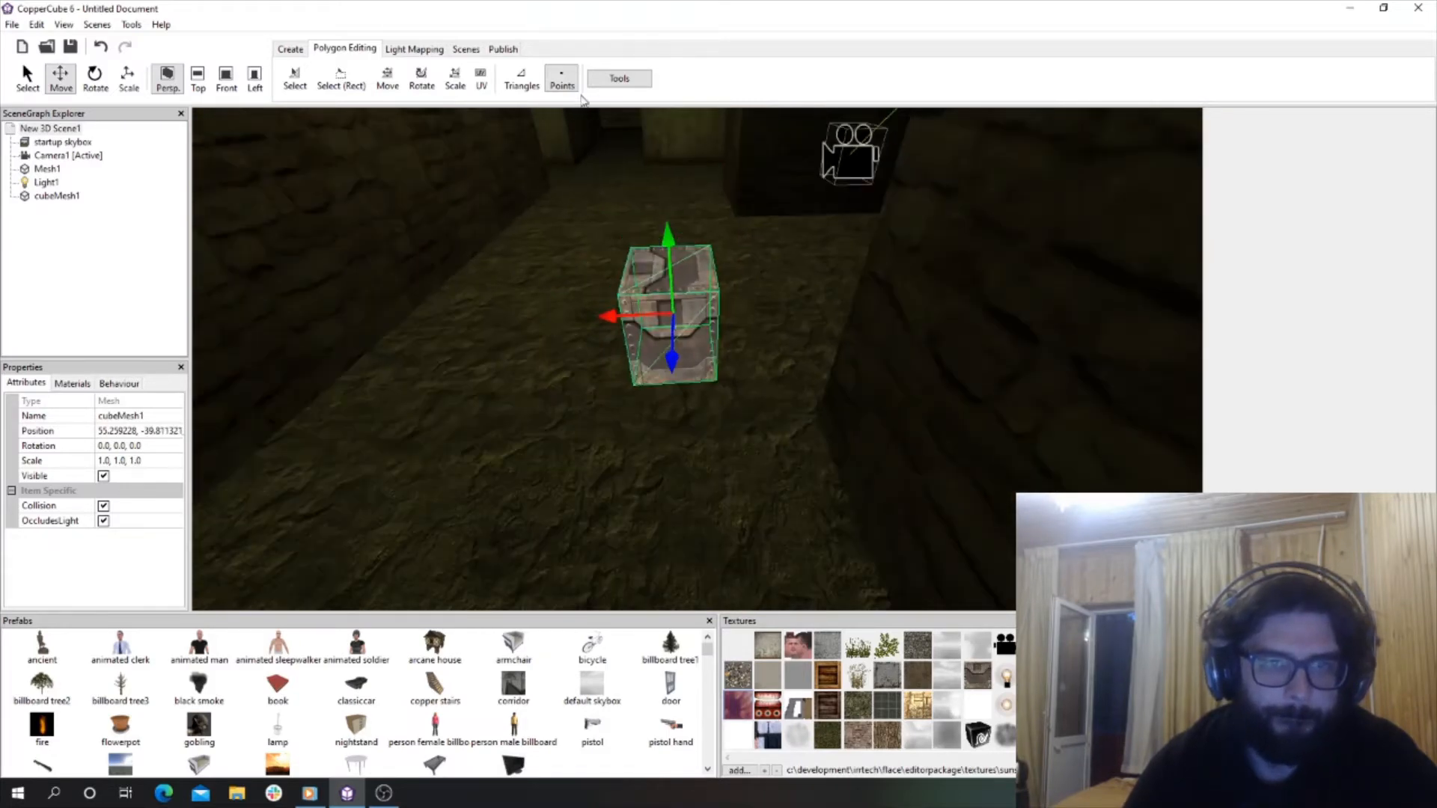
Activate polygon point selection and make the cube the mesh being edited instead of the room.
{"action": "left_click", "coordinate": [618, 79]}
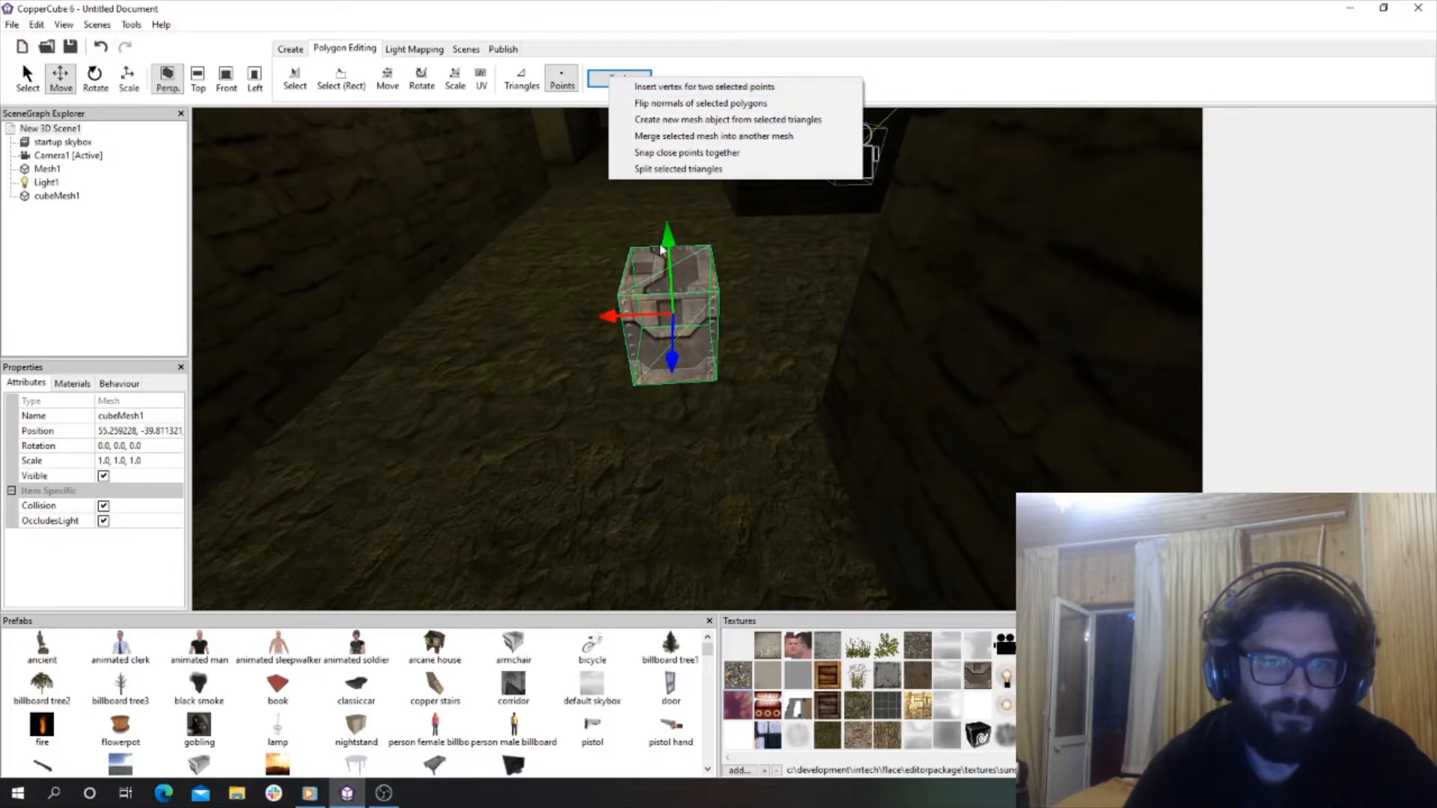
{"action": "left_click", "coordinate": [648, 267]}
{"action": "left_click", "coordinate": [295, 78]}
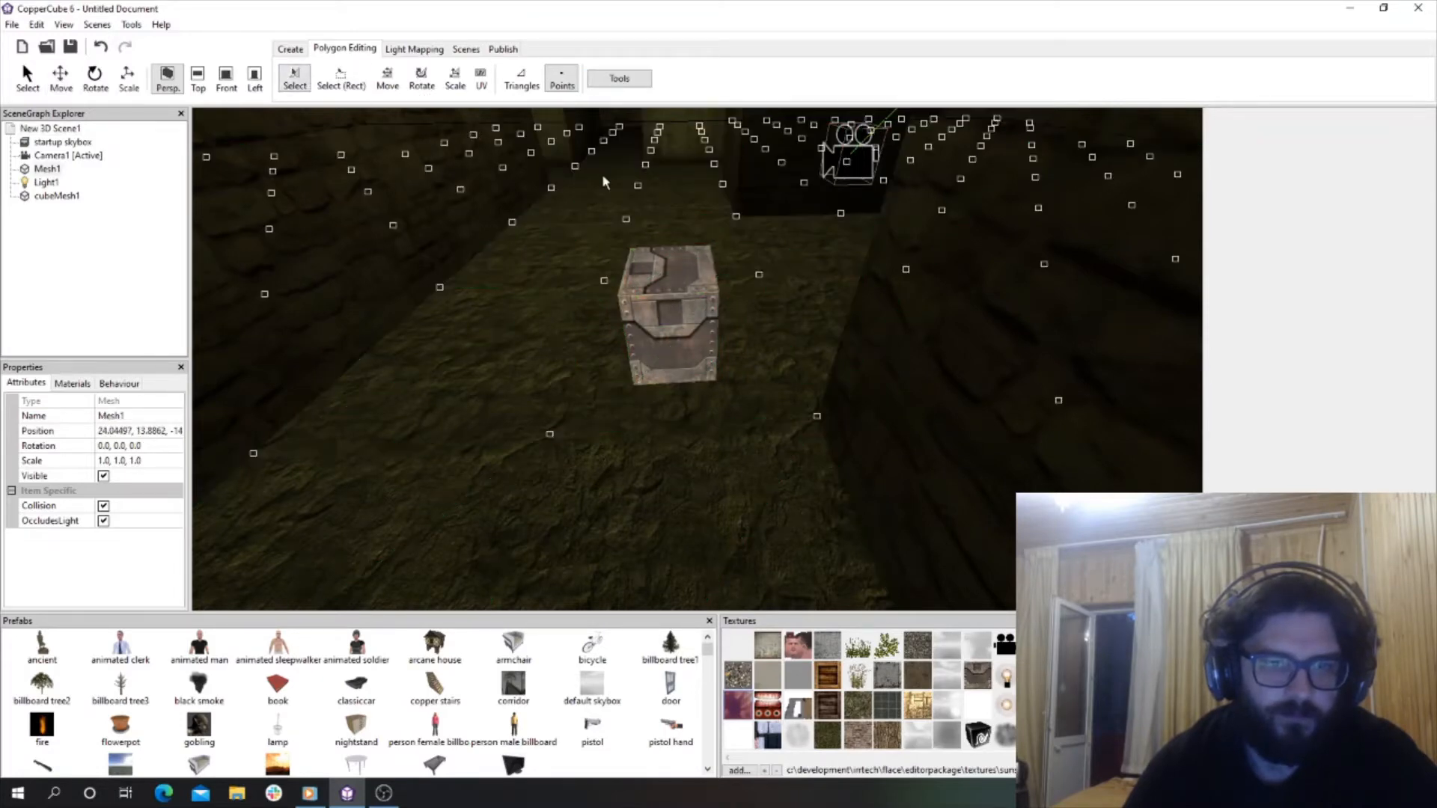
{"action": "scroll", "coordinate": [711, 278], "scroll_direction": "up", "scroll_amount": 2}
{"action": "scroll", "coordinate": [566, 214], "scroll_direction": "down", "scroll_amount": 4}
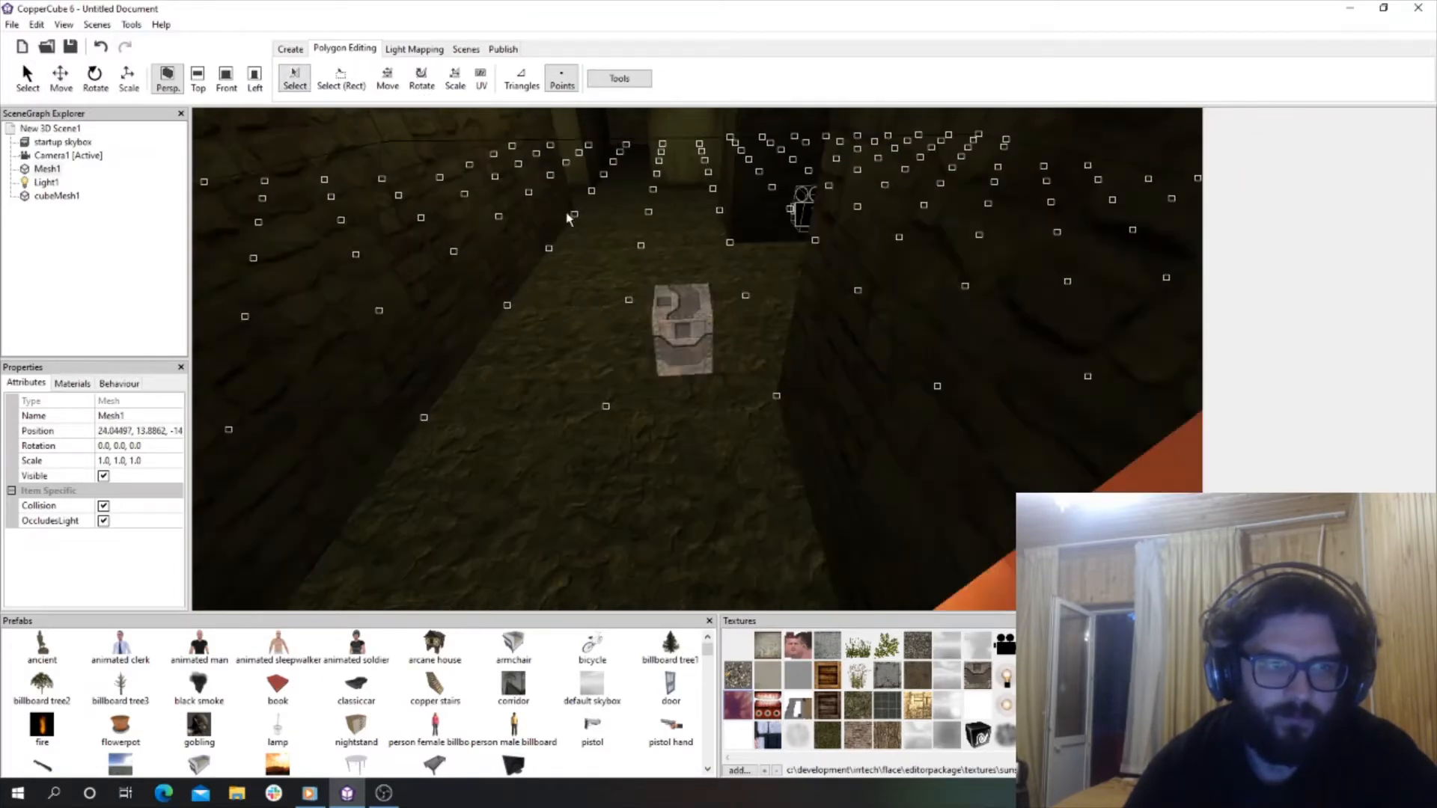
{"action": "left_click", "coordinate": [59, 197]}
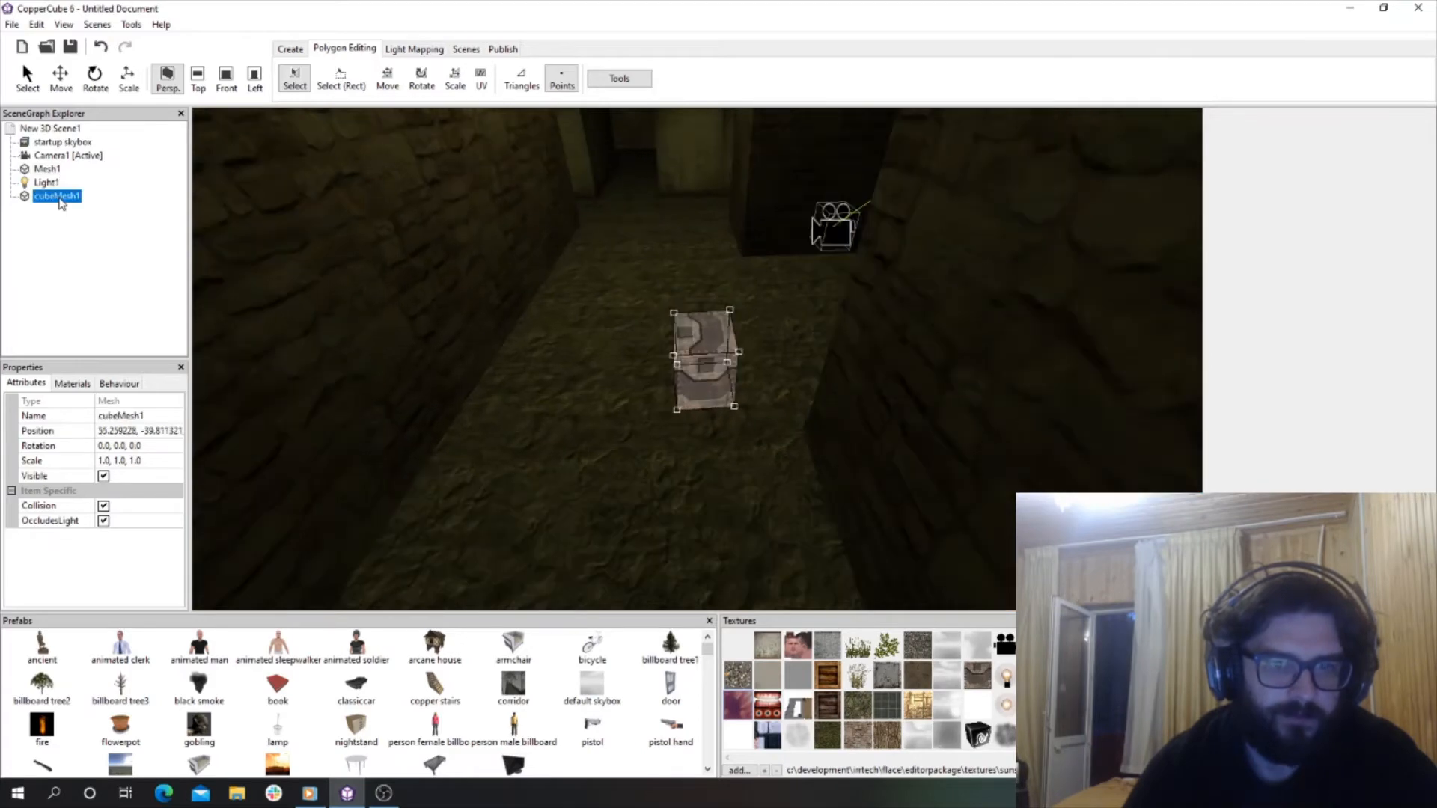
Select one upper corner point of the cube, on the side facing Camera1.
{"action": "scroll", "coordinate": [670, 352], "scroll_direction": "up", "scroll_amount": 3}
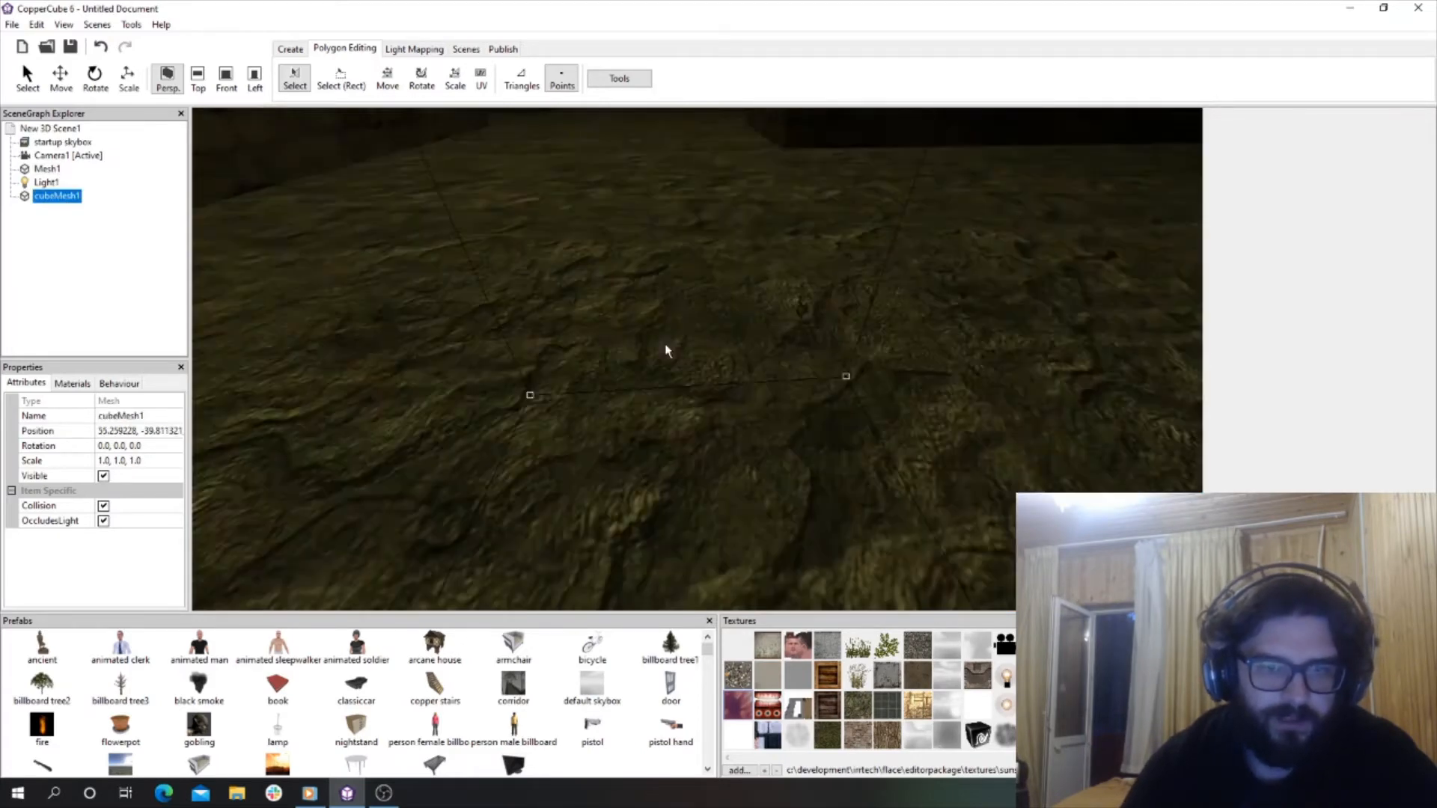
{"action": "scroll", "coordinate": [618, 260], "scroll_direction": "up", "scroll_amount": 3}
{"action": "left_click", "coordinate": [617, 259]}
{"action": "scroll", "coordinate": [691, 253], "scroll_direction": "up", "scroll_amount": 3}
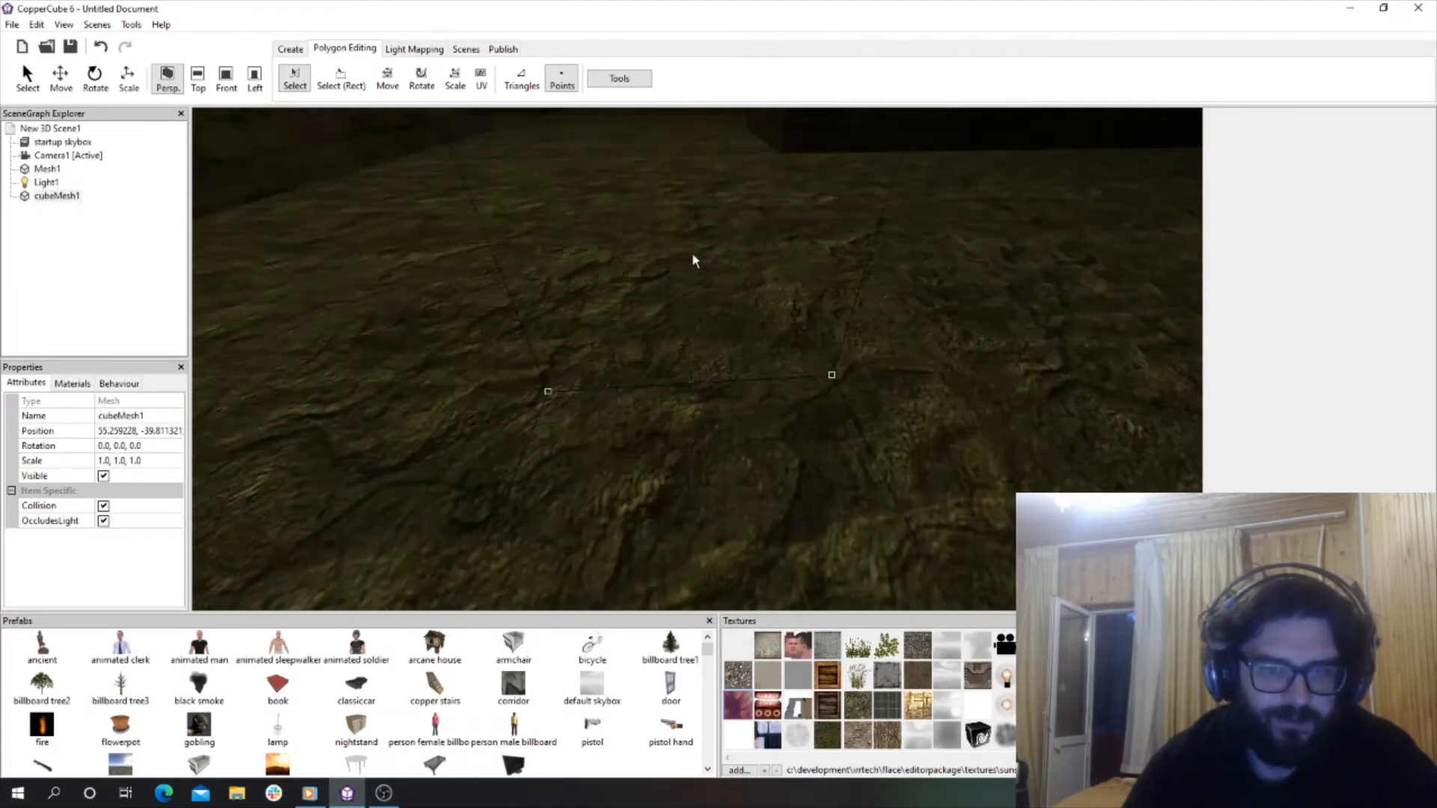
{"action": "scroll", "coordinate": [689, 256], "scroll_direction": "down", "scroll_amount": 7}
{"action": "left_click_drag", "start_coordinate": [663, 268], "coordinate": [754, 403]}
{"action": "scroll", "coordinate": [685, 323], "scroll_direction": "down", "scroll_amount": 5}
{"action": "left_click", "coordinate": [749, 406]}
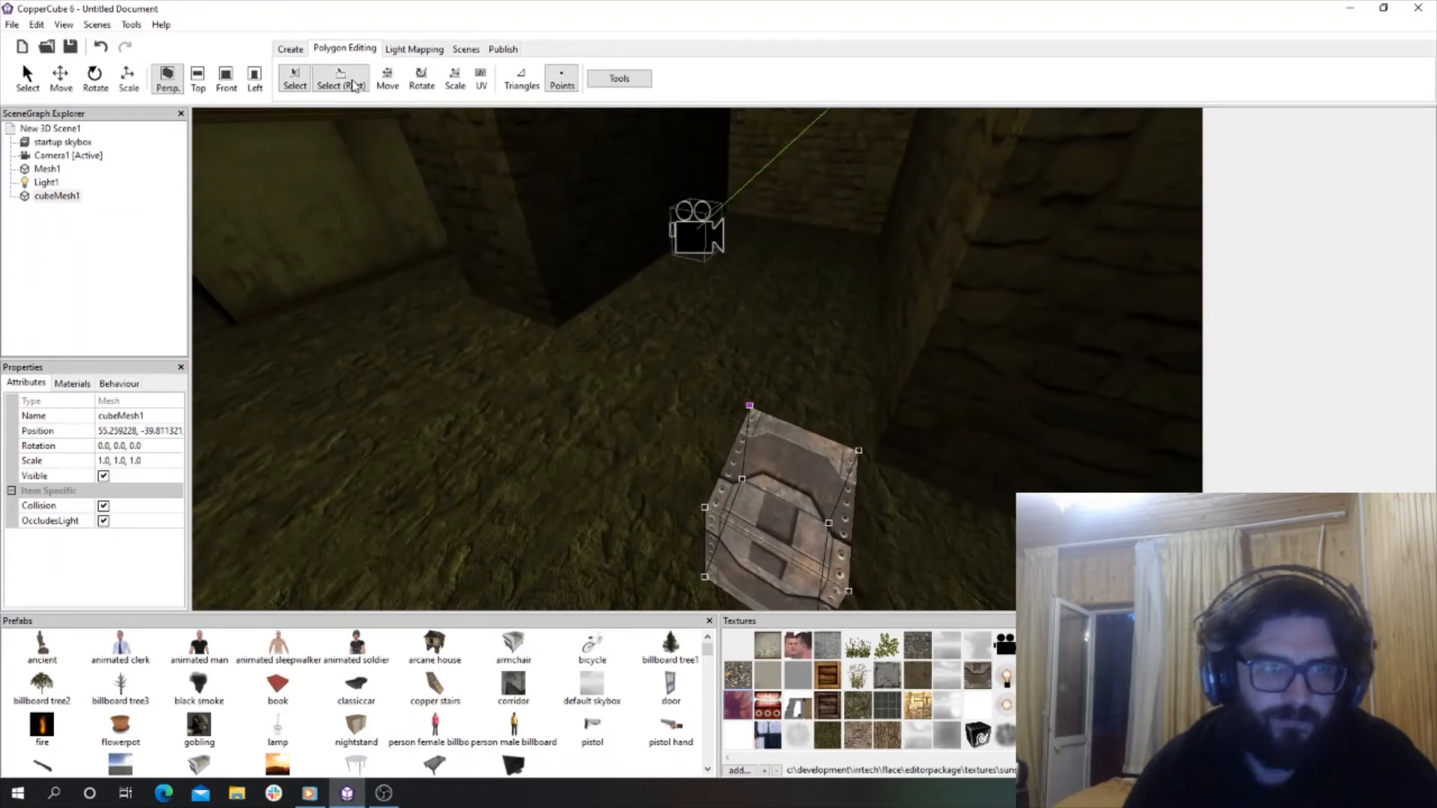
Raise the cube's selected upper corner point vertically above its other corners.
{"action": "left_click_drag", "start_coordinate": [752, 406], "coordinate": [514, 145]}
{"action": "left_click", "coordinate": [61, 77]}
{"action": "left_click", "coordinate": [706, 301]}
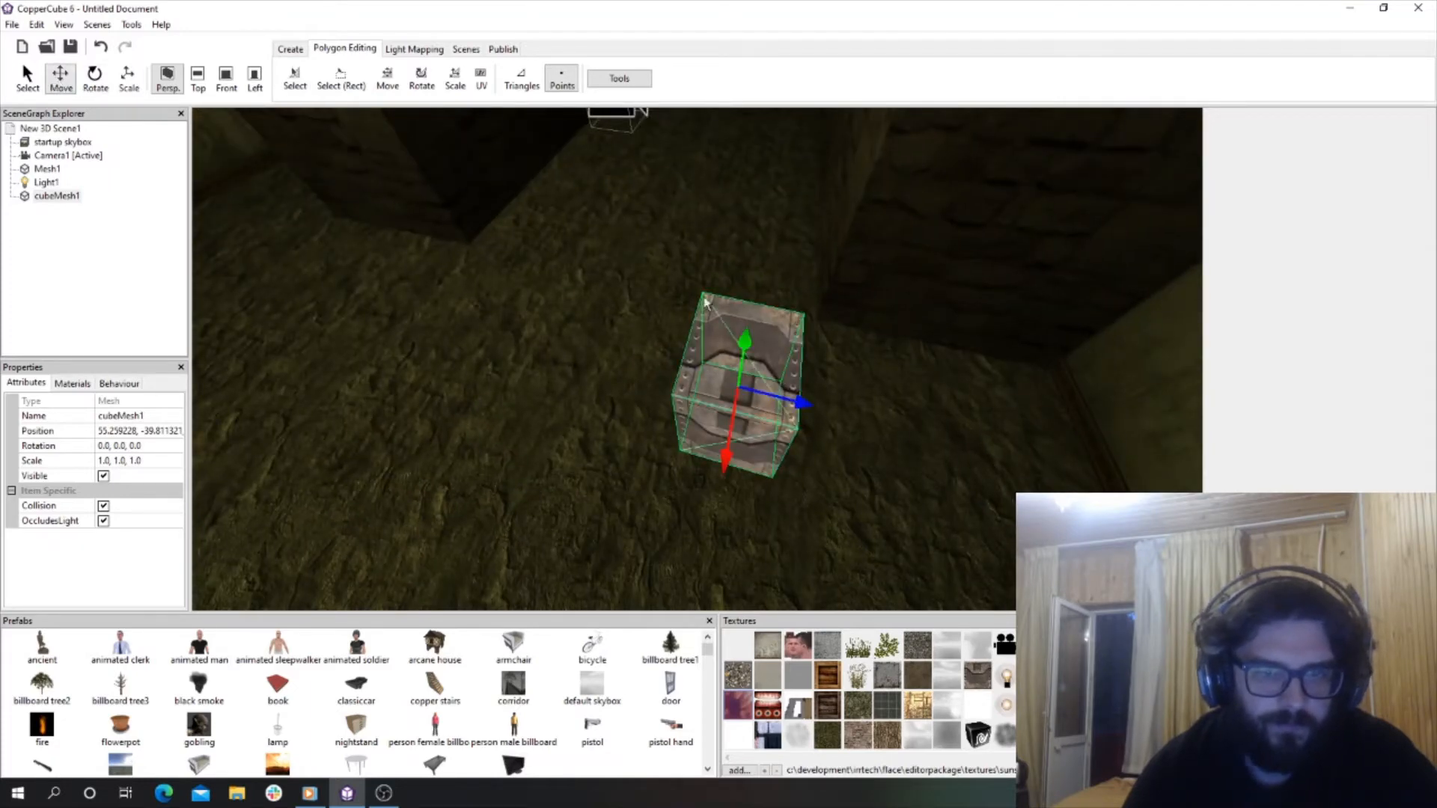
{"action": "left_click", "coordinate": [296, 79]}
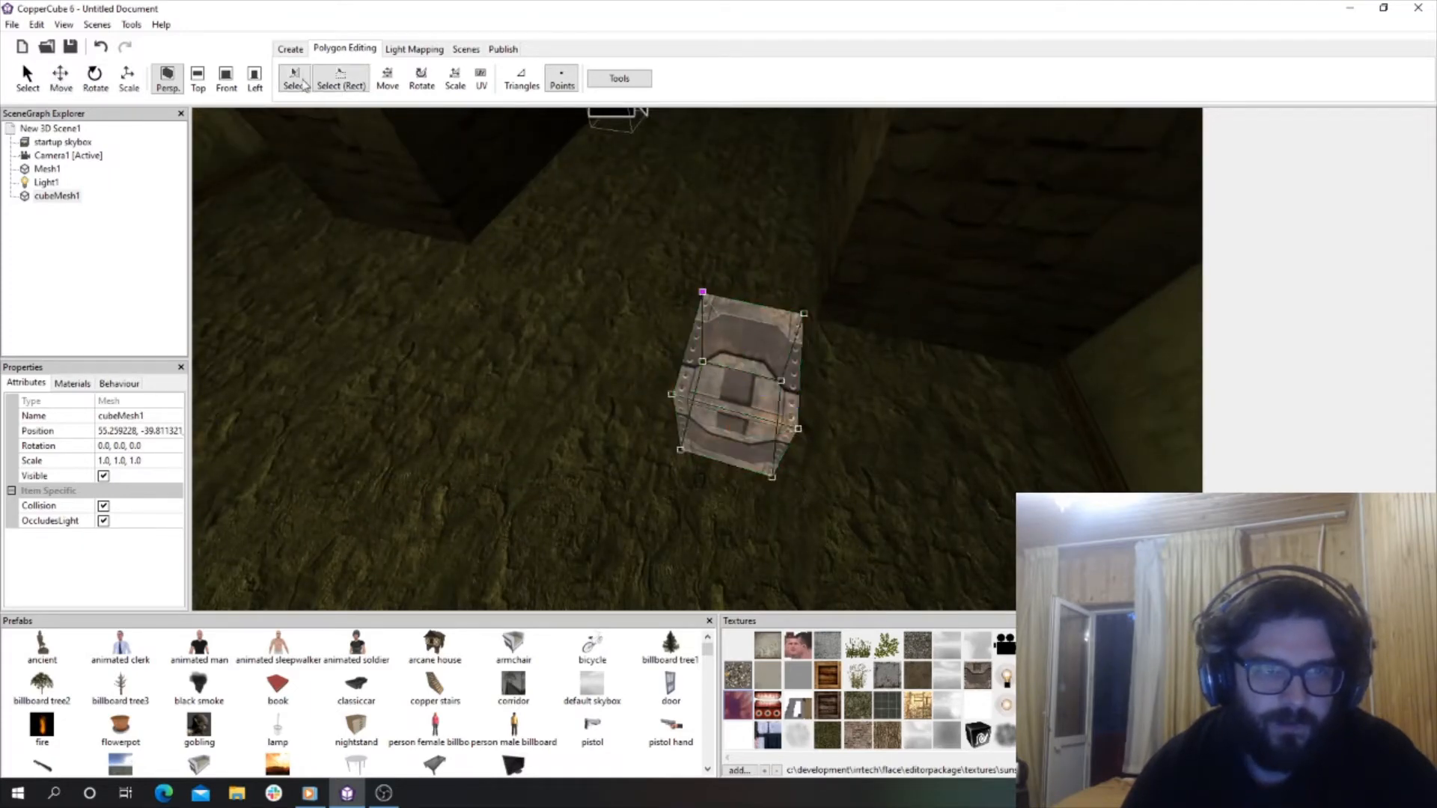
{"action": "left_click", "coordinate": [386, 84]}
{"action": "left_click_drag", "start_coordinate": [702, 224], "coordinate": [691, 175]}
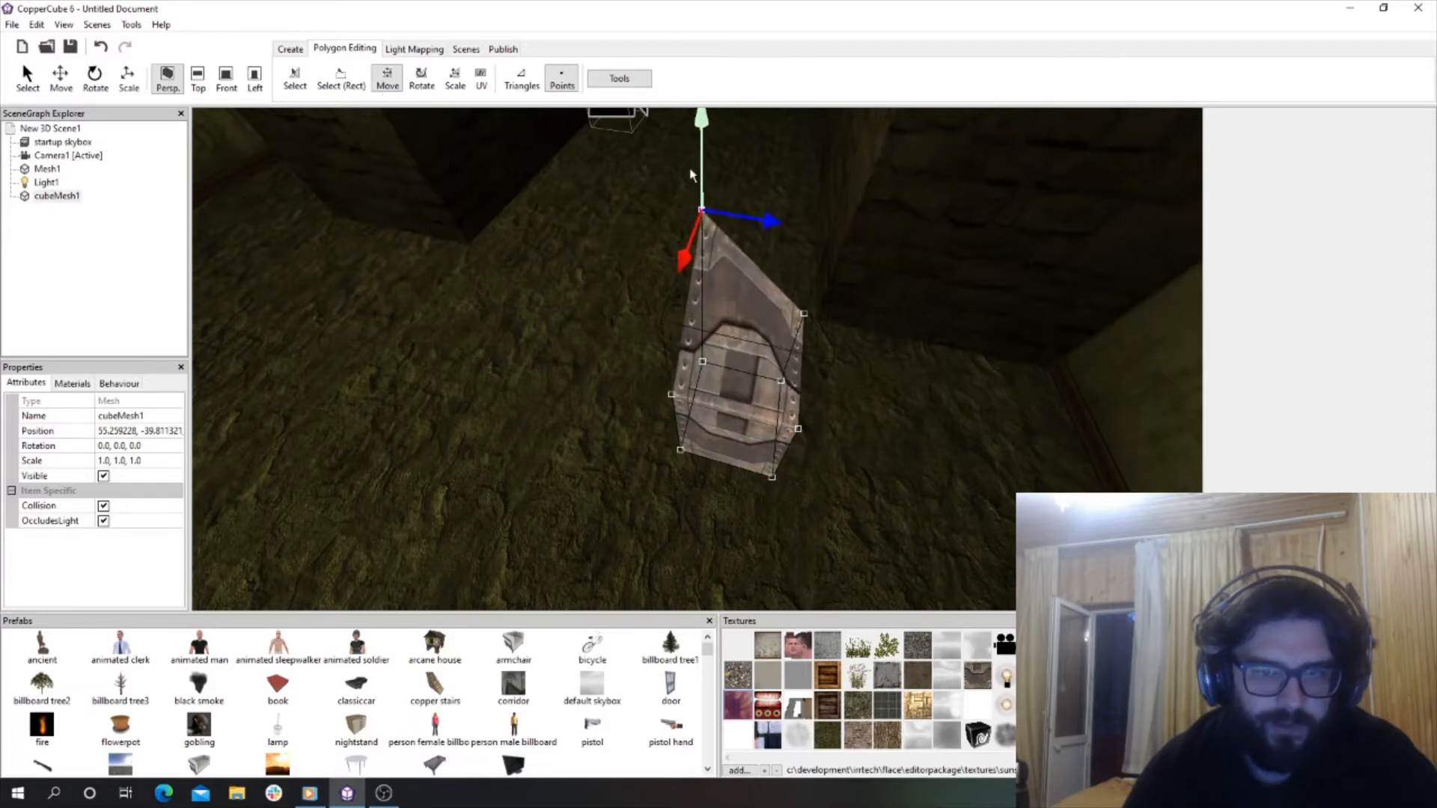
Make the cube the mesh being edited again instead of the room.
{"action": "scroll", "coordinate": [741, 319], "scroll_direction": "up", "scroll_amount": 3}
{"action": "right_click_drag", "start_coordinate": [731, 325], "coordinate": [797, 298]}
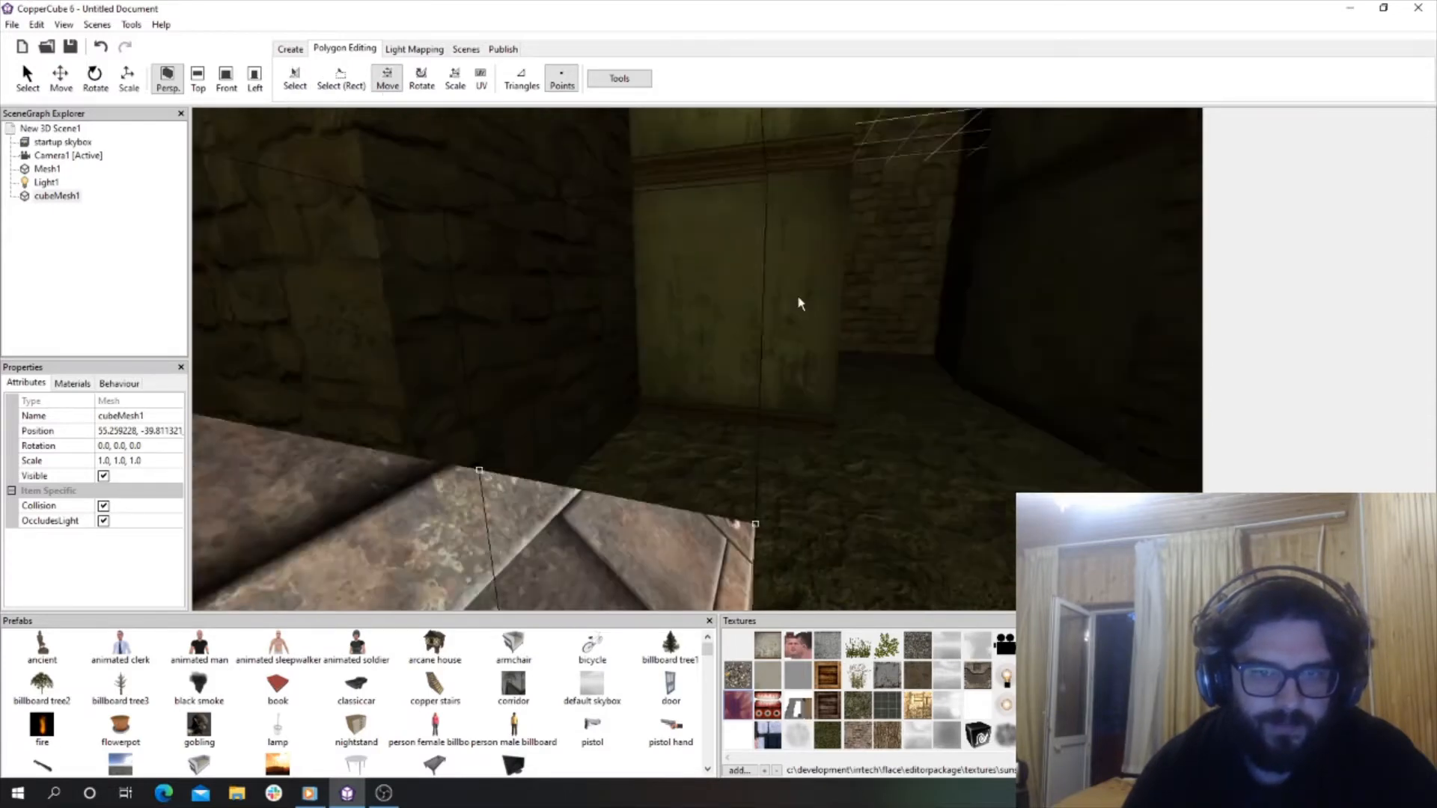
{"action": "scroll", "coordinate": [733, 328], "scroll_direction": "down", "scroll_amount": 3}
{"action": "scroll", "coordinate": [732, 327], "scroll_direction": "down", "scroll_amount": 3}
{"action": "left_click", "coordinate": [698, 406]}
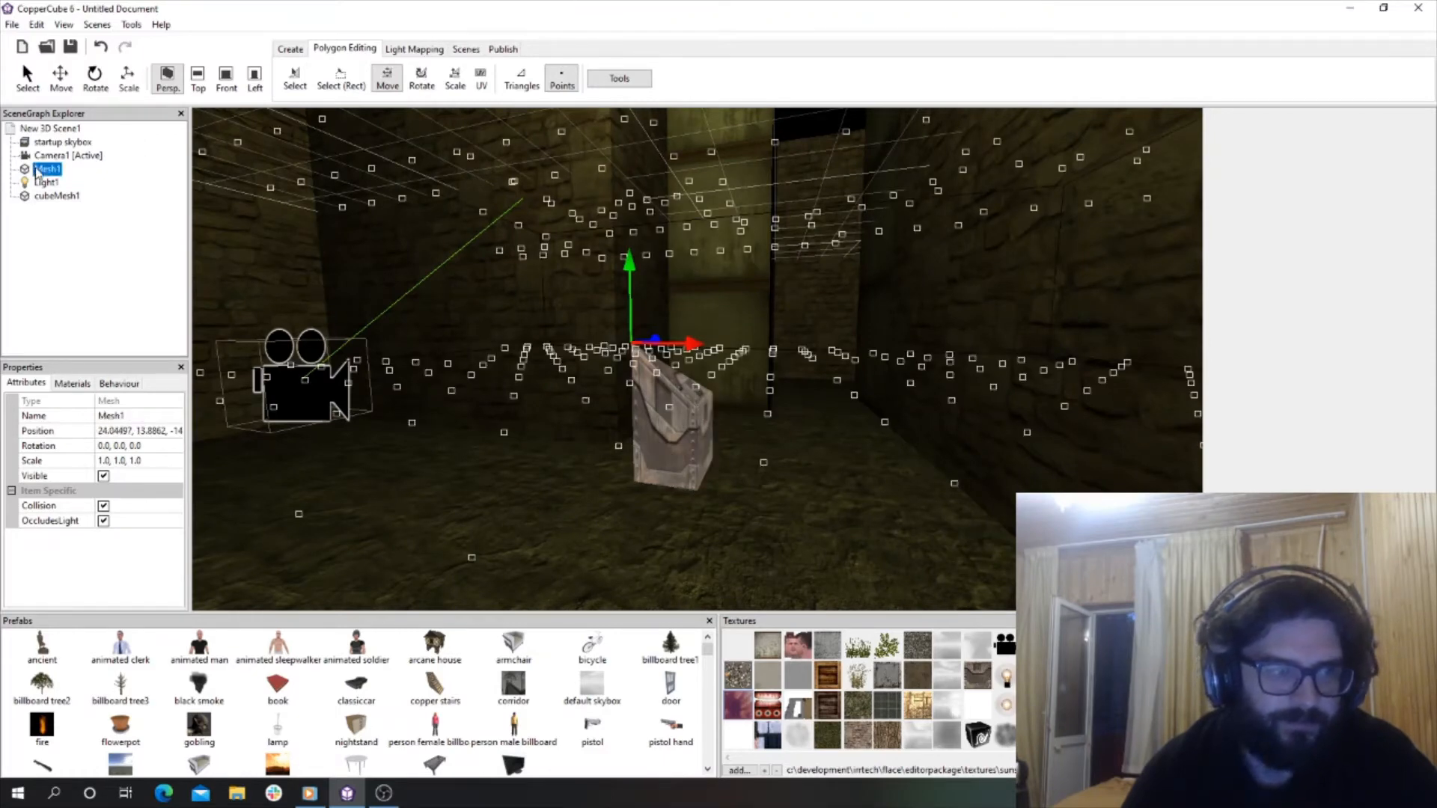
{"action": "double_click", "coordinate": [56, 195]}
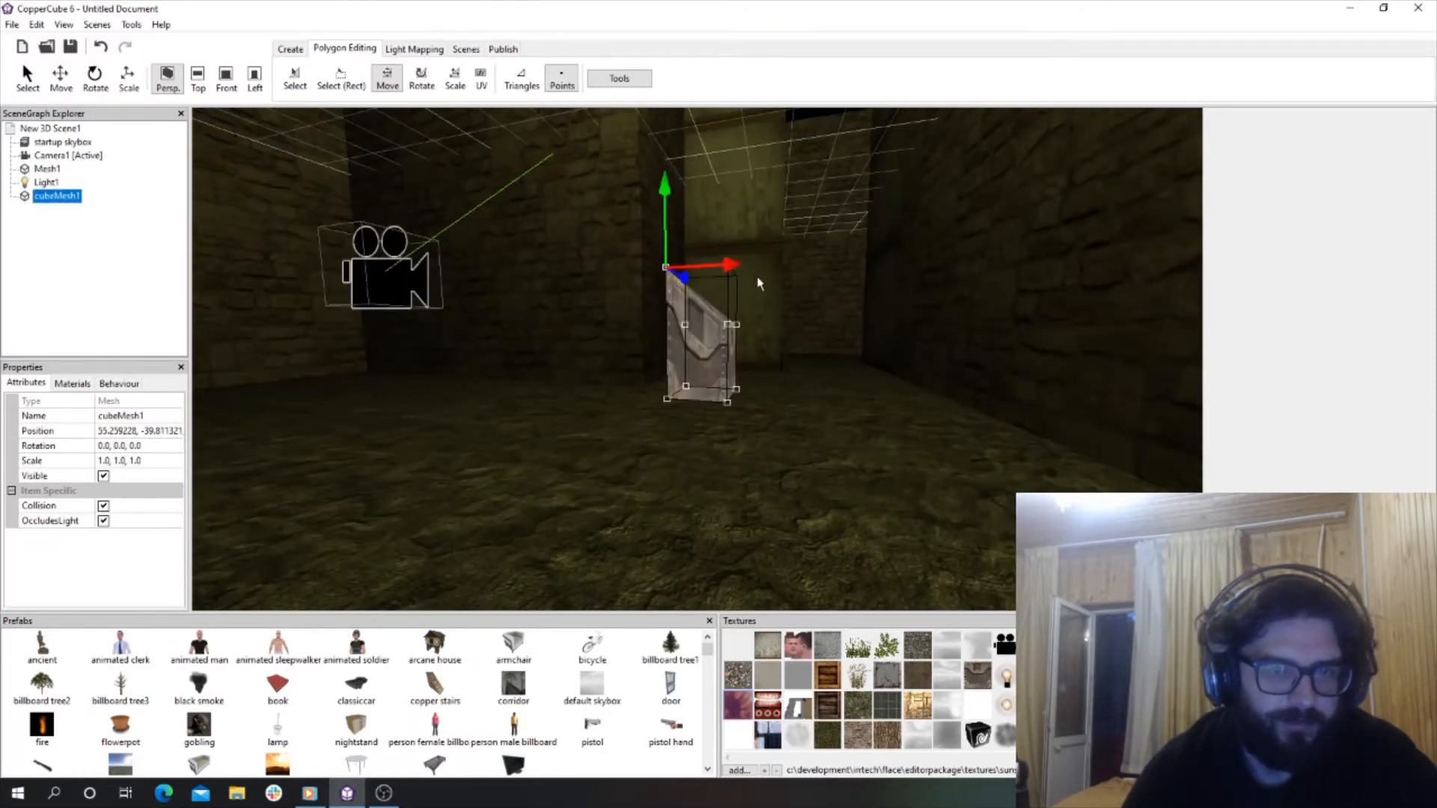
Select the upper corner point beside the raised one and raise it to about the same height.
{"action": "scroll", "coordinate": [758, 277], "scroll_direction": "up", "scroll_amount": 3}
{"action": "left_click", "coordinate": [295, 87]}
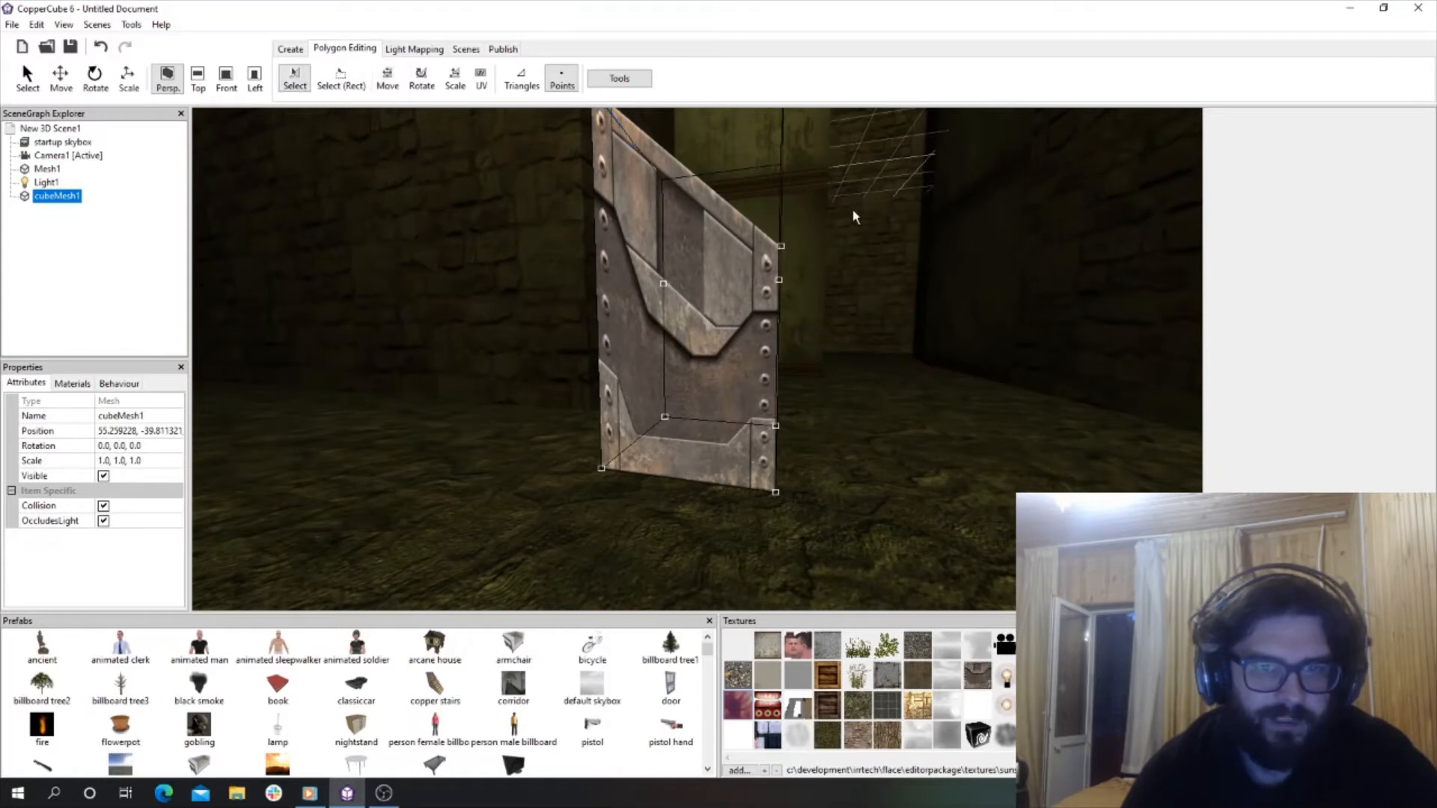
{"action": "left_click", "coordinate": [388, 85]}
{"action": "left_click_drag", "start_coordinate": [781, 174], "coordinate": [774, 90]}
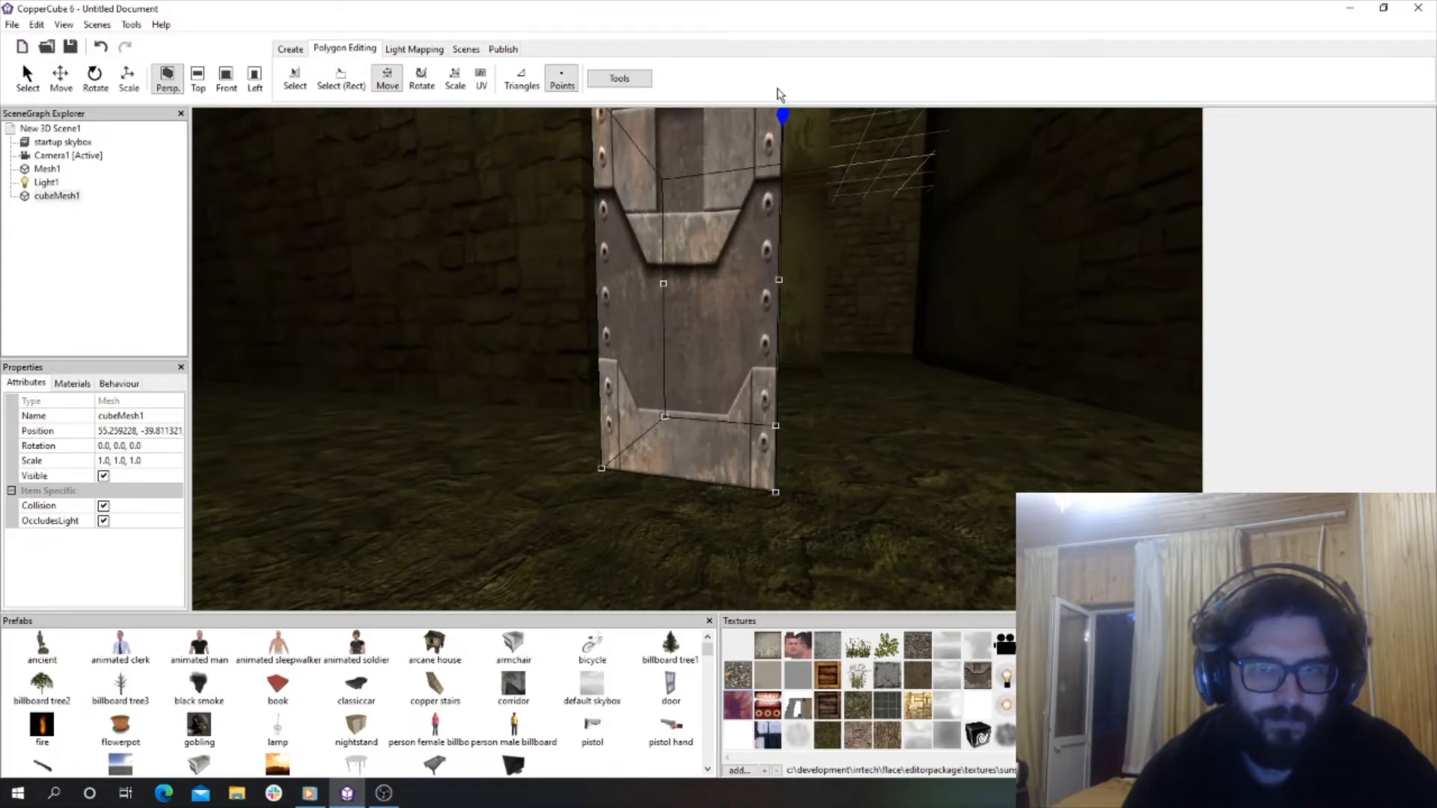
Examine the stretched cube's shape from close up and from above.
{"action": "scroll", "coordinate": [684, 347], "scroll_direction": "down", "scroll_amount": 3}
{"action": "scroll", "coordinate": [763, 271], "scroll_direction": "up", "scroll_amount": 10}
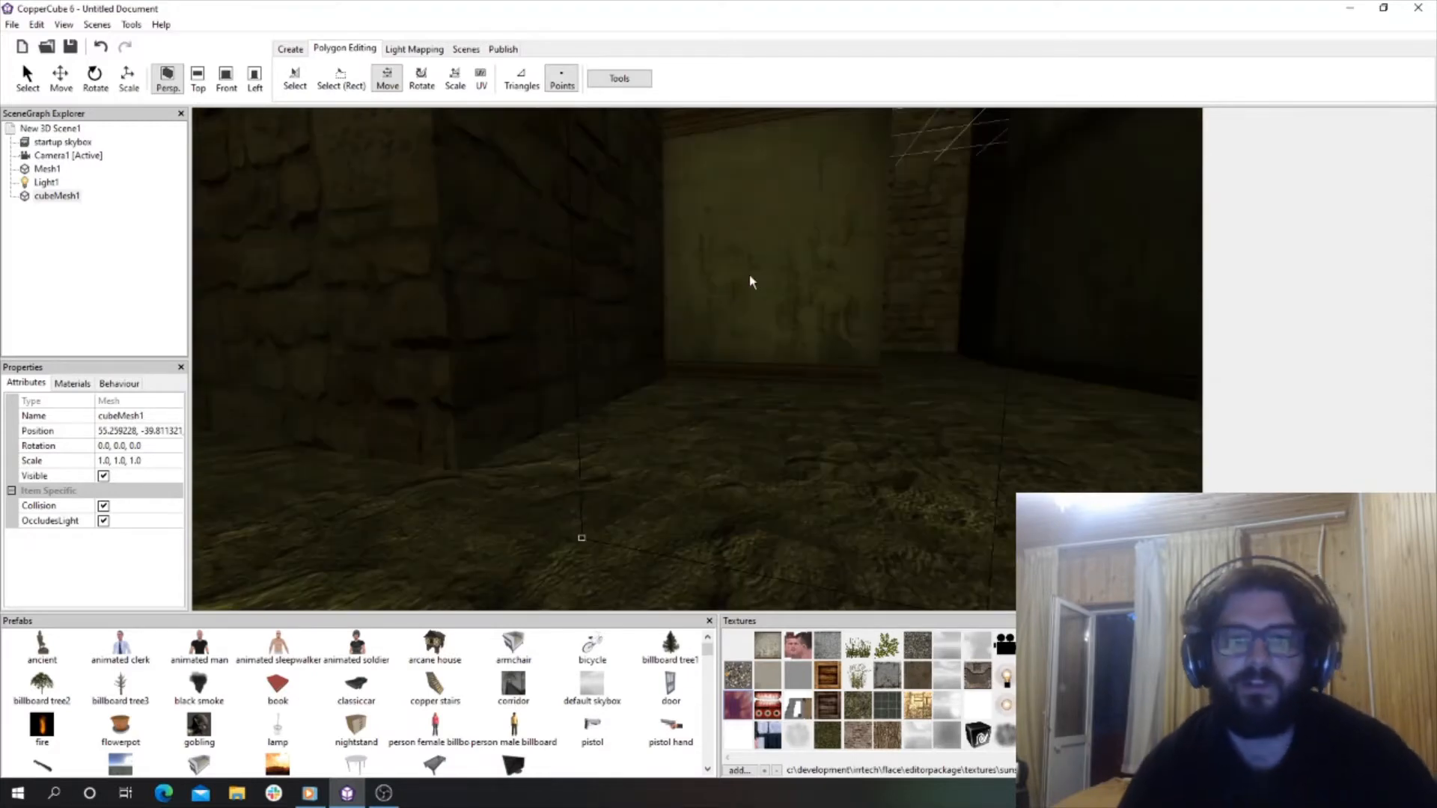
{"action": "scroll", "coordinate": [622, 347], "scroll_direction": "down", "scroll_amount": 10}
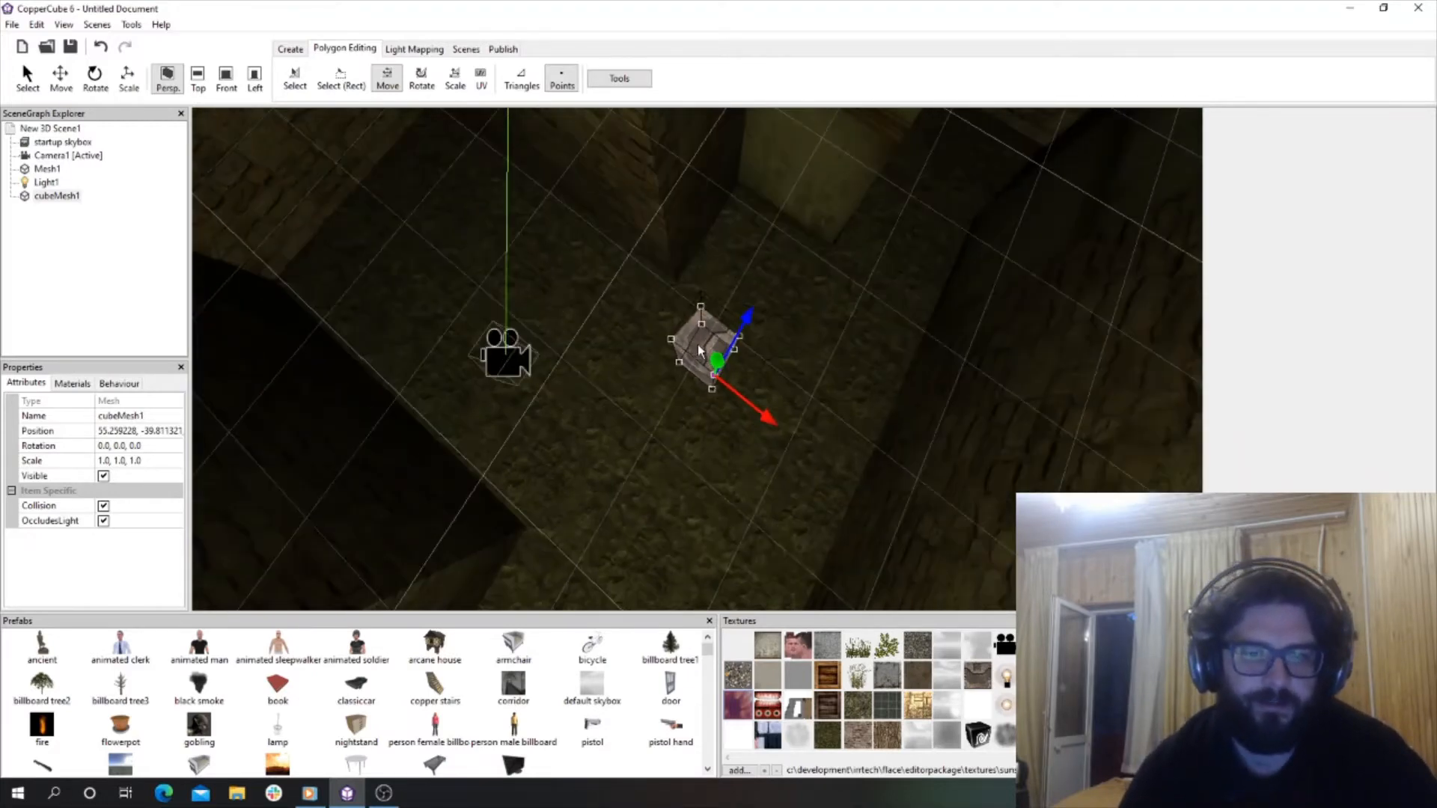
{"action": "scroll", "coordinate": [703, 329], "scroll_direction": "up", "scroll_amount": 10}
{"action": "scroll", "coordinate": [715, 316], "scroll_direction": "up", "scroll_amount": 5}
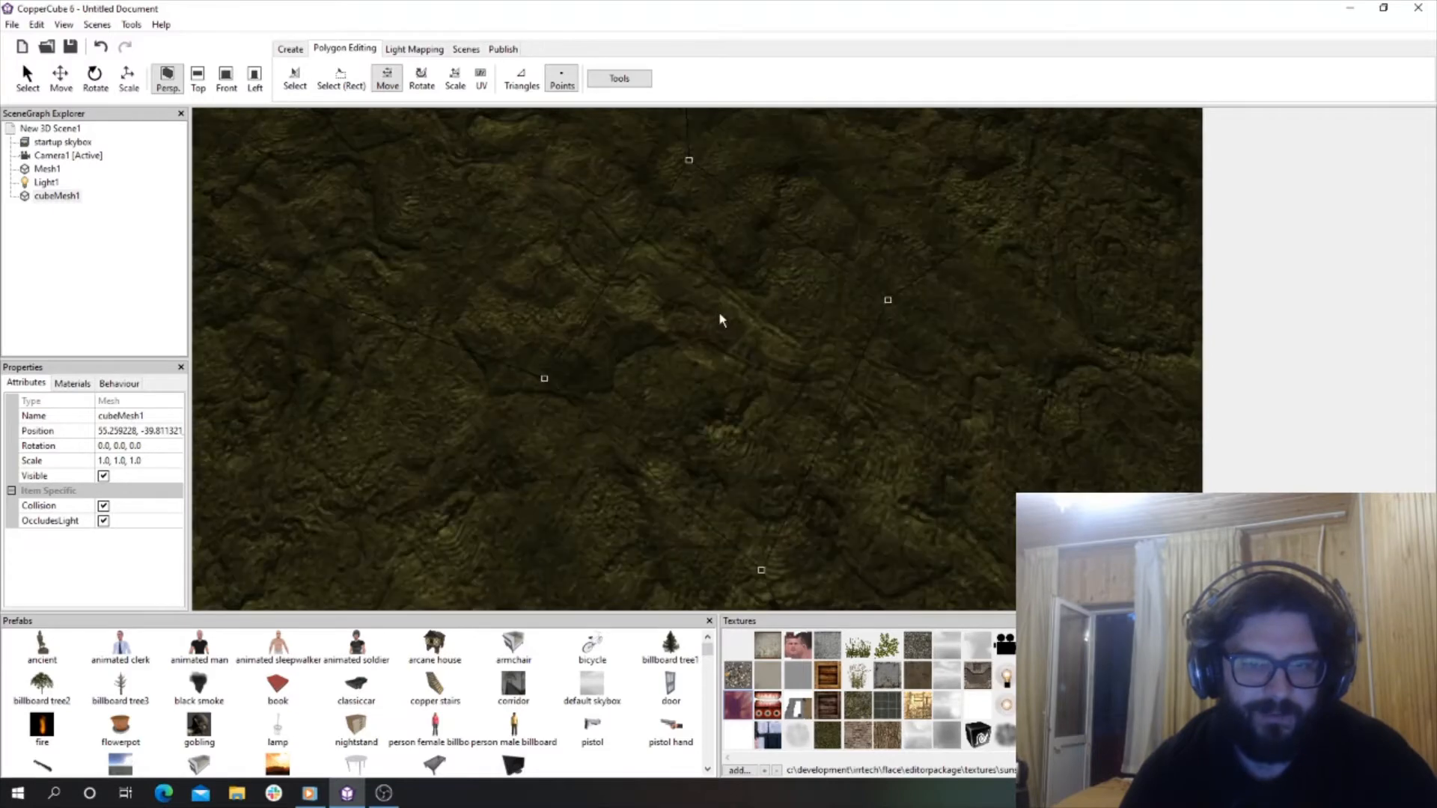
{"action": "scroll", "coordinate": [718, 312], "scroll_direction": "down", "scroll_amount": 5}
{"action": "scroll", "coordinate": [696, 300], "scroll_direction": "up", "scroll_amount": 5}
{"action": "scroll", "coordinate": [676, 335], "scroll_direction": "down", "scroll_amount": 6}
{"action": "scroll", "coordinate": [677, 334], "scroll_direction": "up", "scroll_amount": 3}
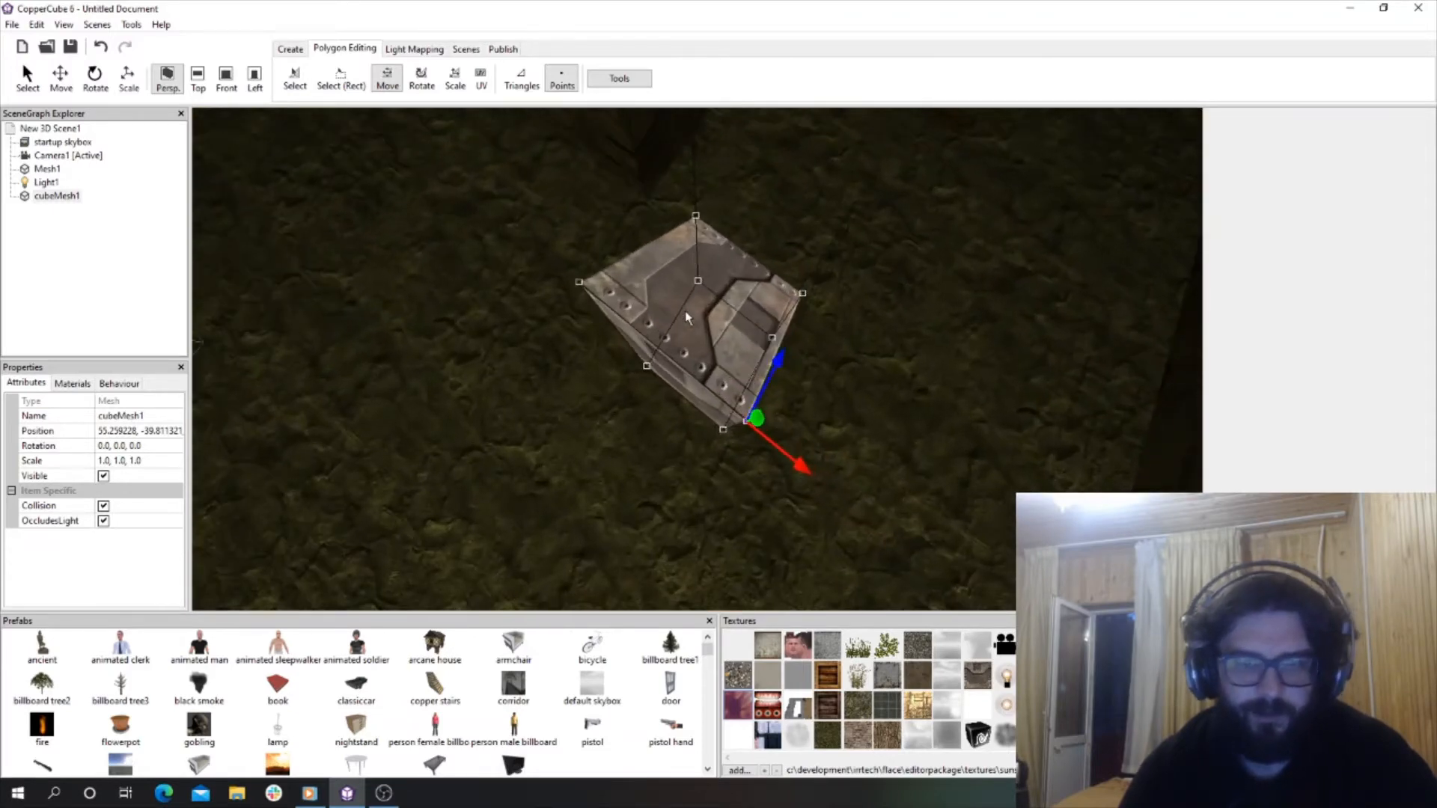
{"action": "scroll", "coordinate": [721, 281], "scroll_direction": "up", "scroll_amount": 6}
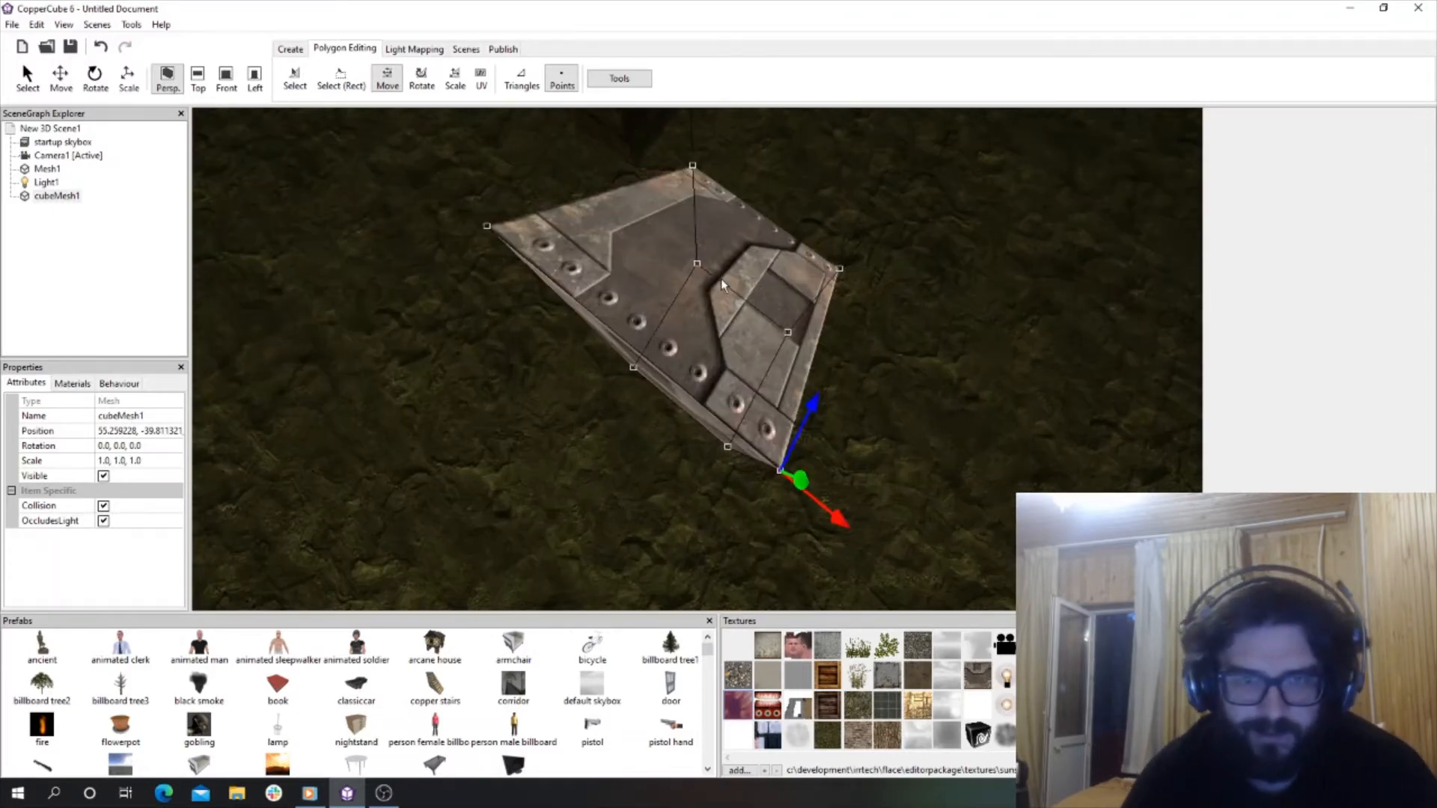
{"action": "scroll", "coordinate": [721, 282], "scroll_direction": "down", "scroll_amount": 5}
{"action": "scroll", "coordinate": [721, 282], "scroll_direction": "up", "scroll_amount": 3}
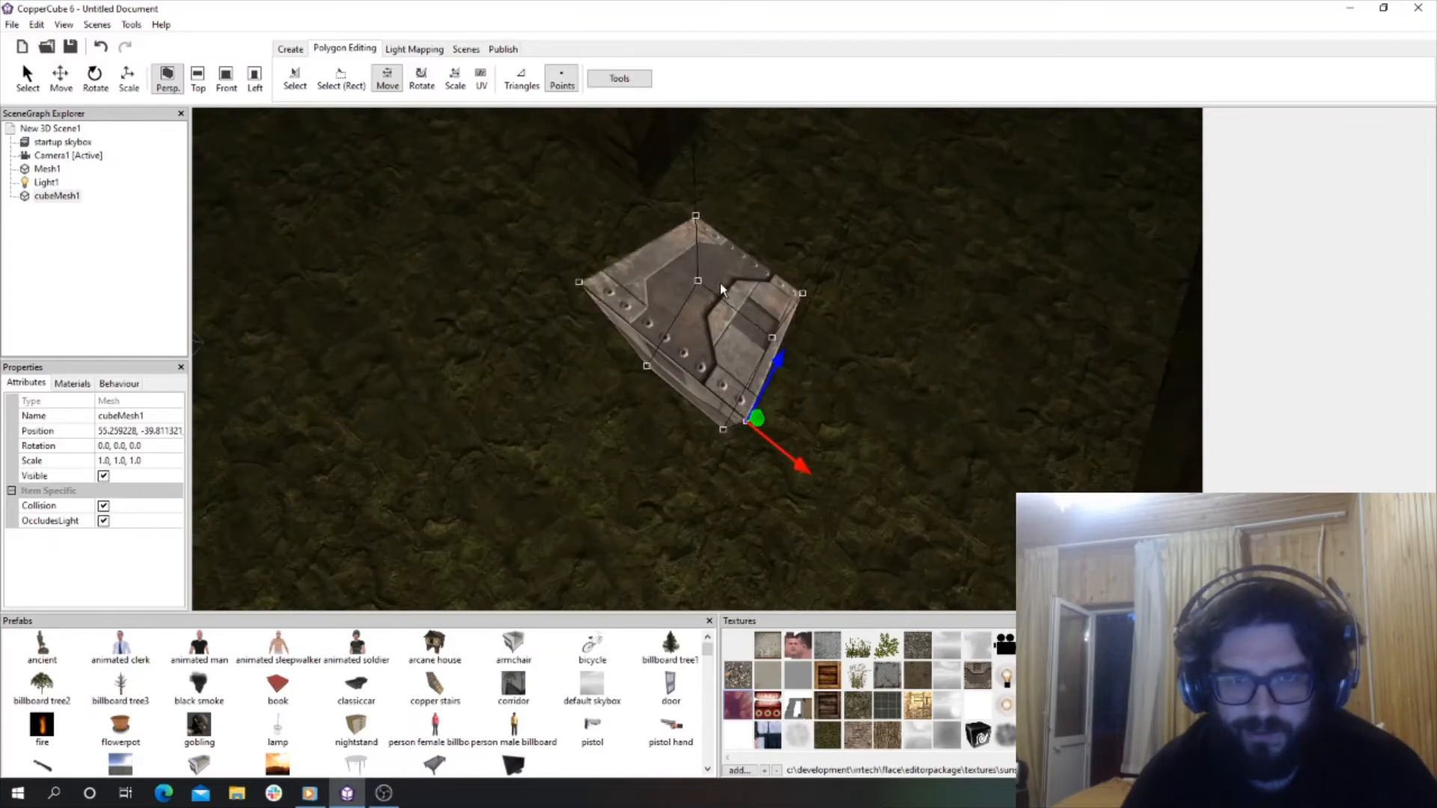
{"action": "scroll", "coordinate": [713, 264], "scroll_direction": "up", "scroll_amount": 2}
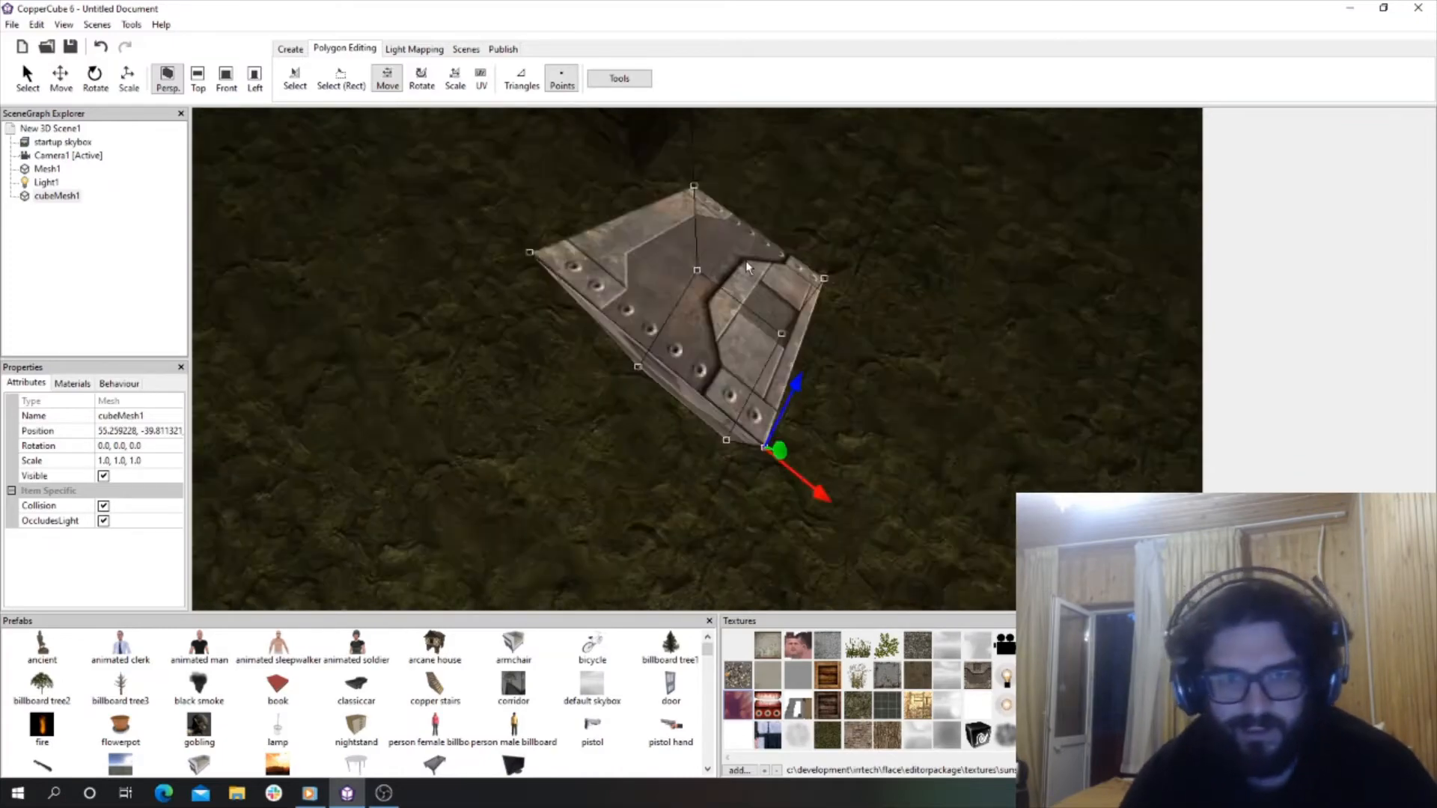
{"action": "scroll", "coordinate": [752, 256], "scroll_direction": "down", "scroll_amount": 3}
{"action": "scroll", "coordinate": [749, 267], "scroll_direction": "up", "scroll_amount": 1}
{"action": "scroll", "coordinate": [749, 270], "scroll_direction": "down", "scroll_amount": 2}
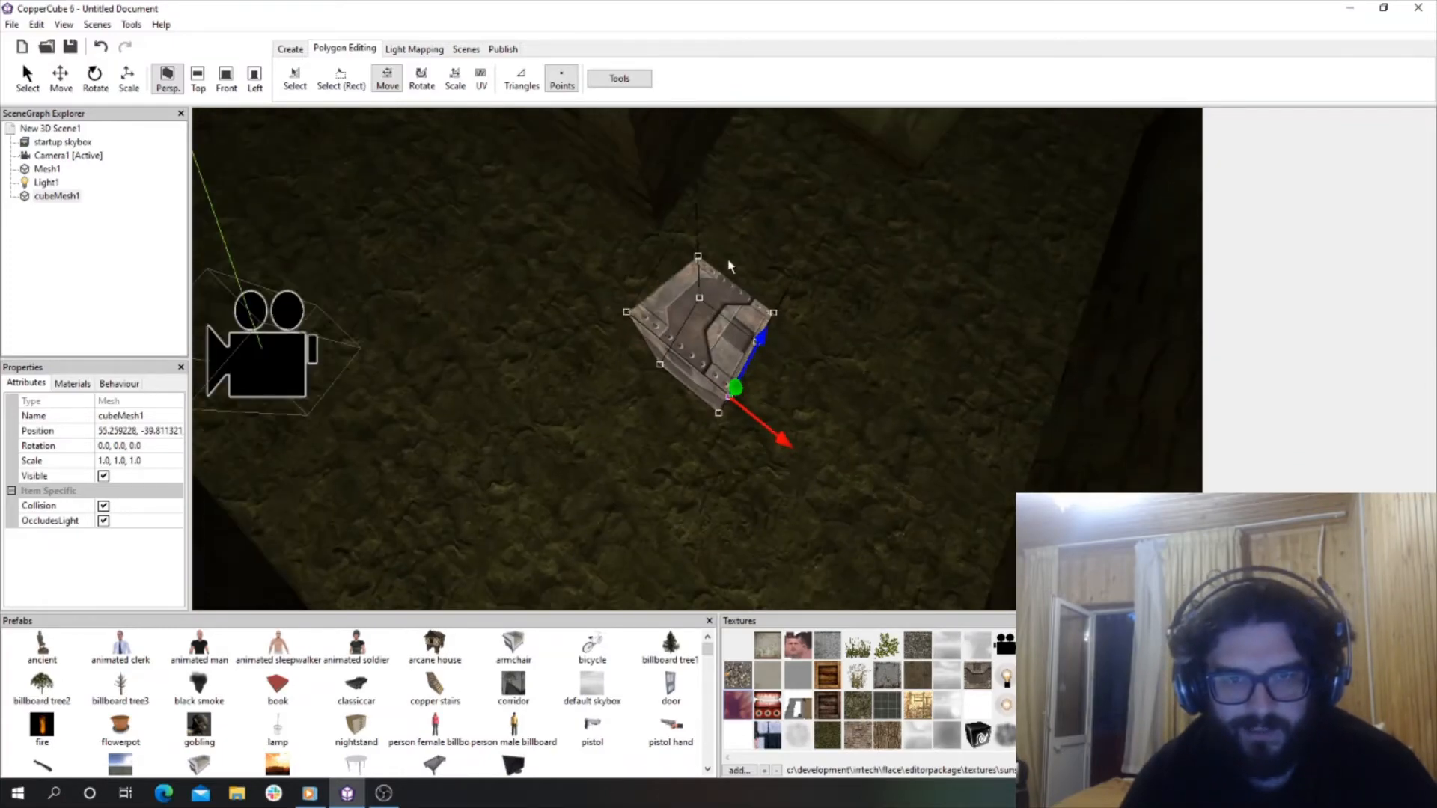
Select one of the cube's remaining low upper corner points and raise it above the already raised corners.
{"action": "right_click_drag", "start_coordinate": [728, 262], "coordinate": [799, 254]}
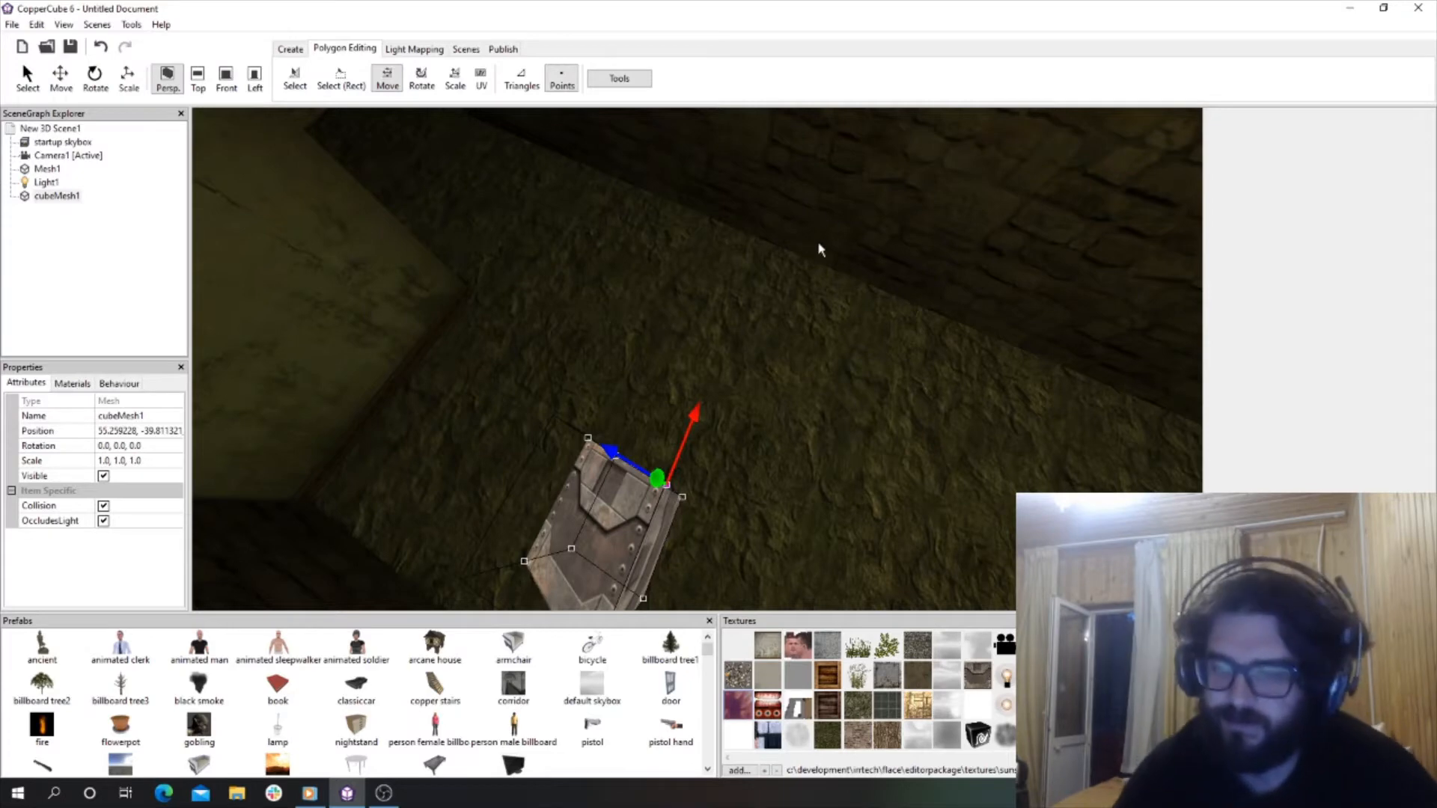
{"action": "scroll", "coordinate": [730, 371], "scroll_direction": "up", "scroll_amount": 2}
{"action": "scroll", "coordinate": [722, 356], "scroll_direction": "up", "scroll_amount": 3}
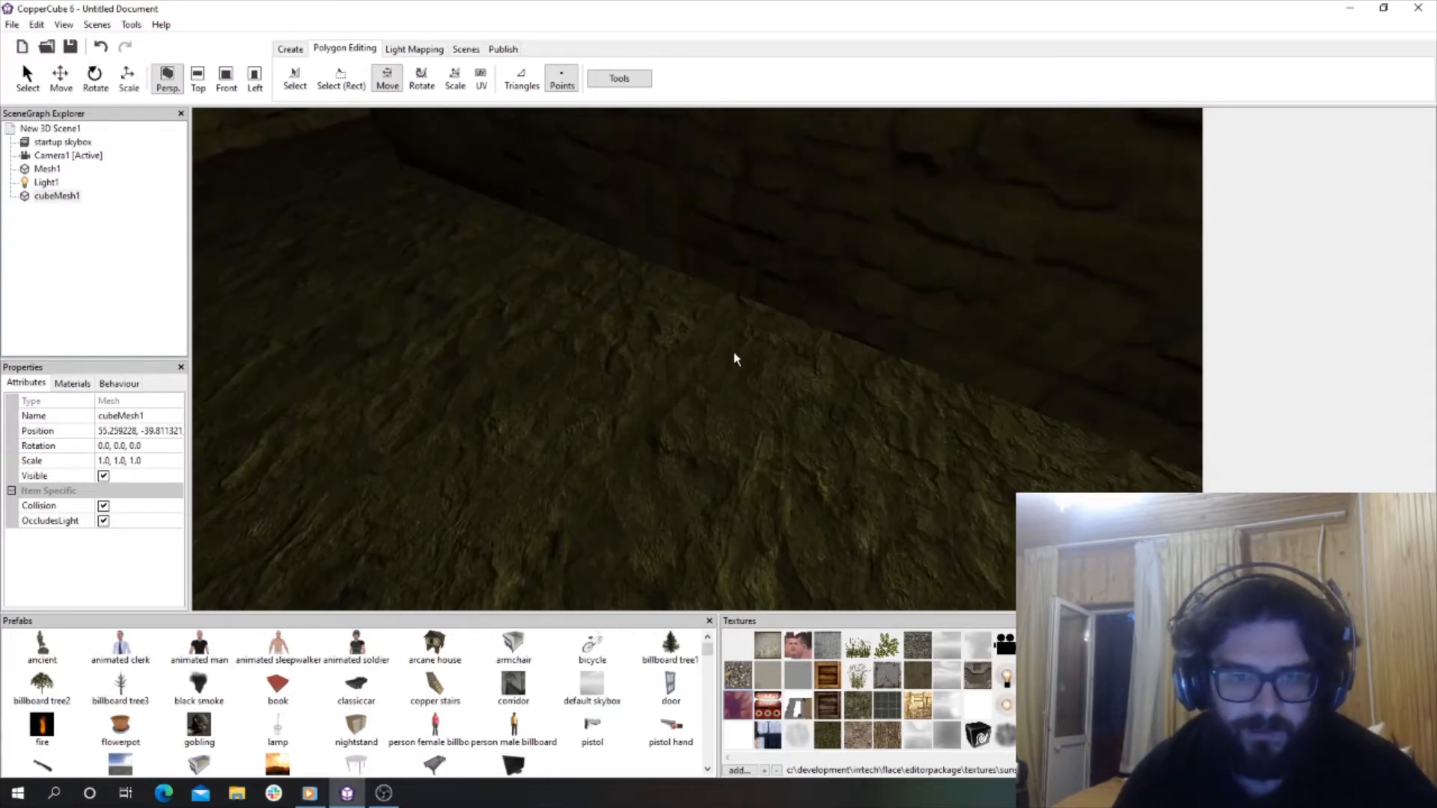
{"action": "right_click_drag", "start_coordinate": [734, 355], "coordinate": [697, 321]}
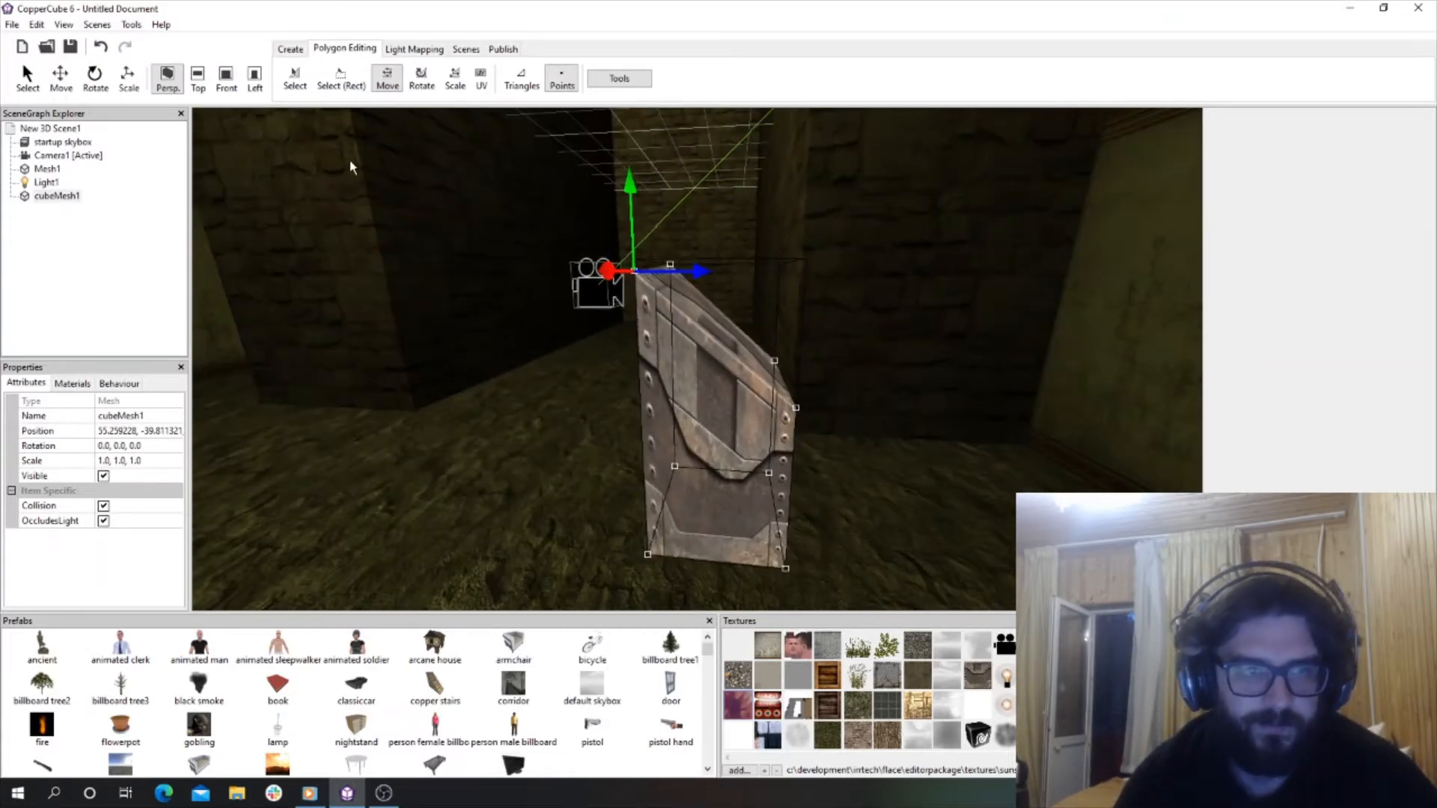
{"action": "left_click", "coordinate": [295, 77]}
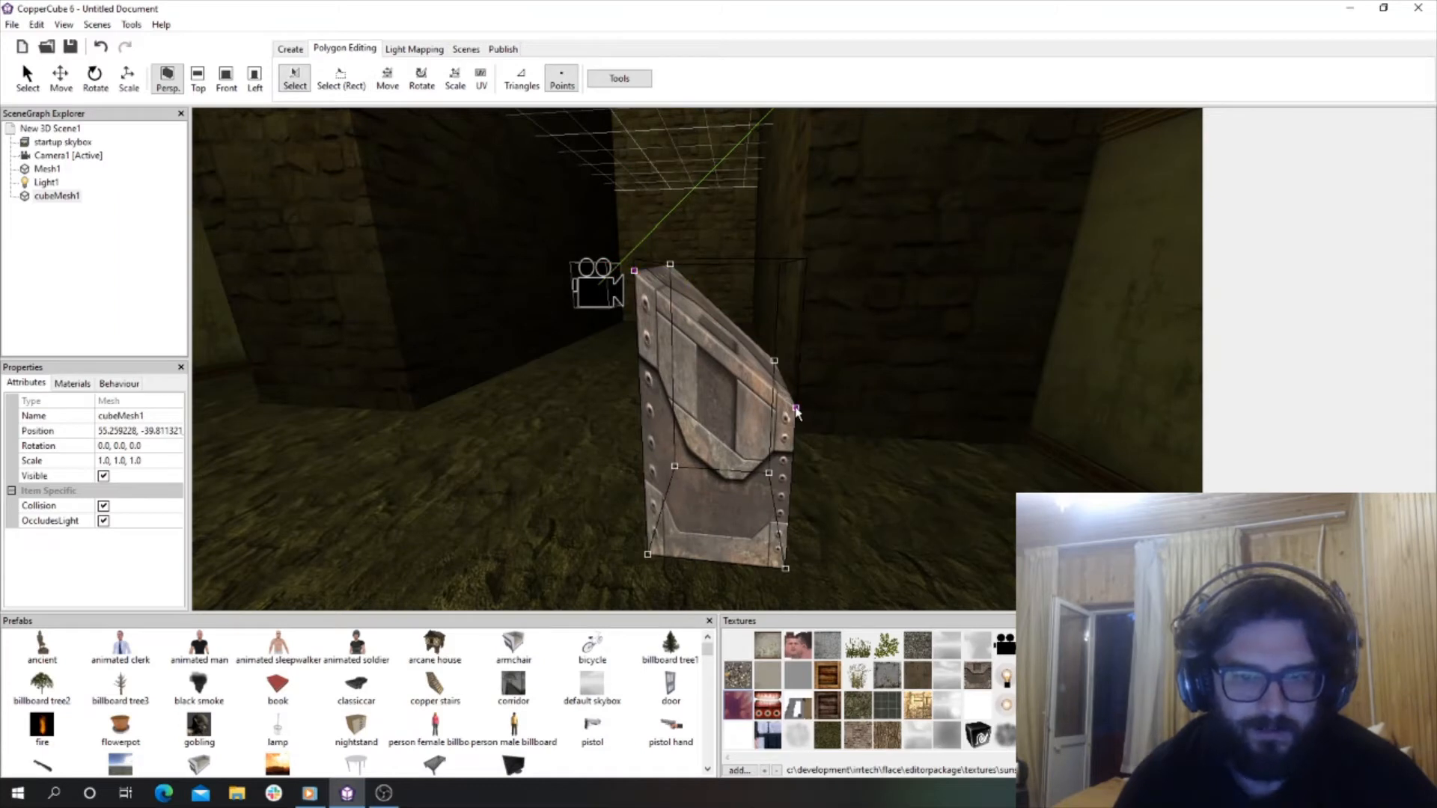
{"action": "left_click", "coordinate": [387, 78]}
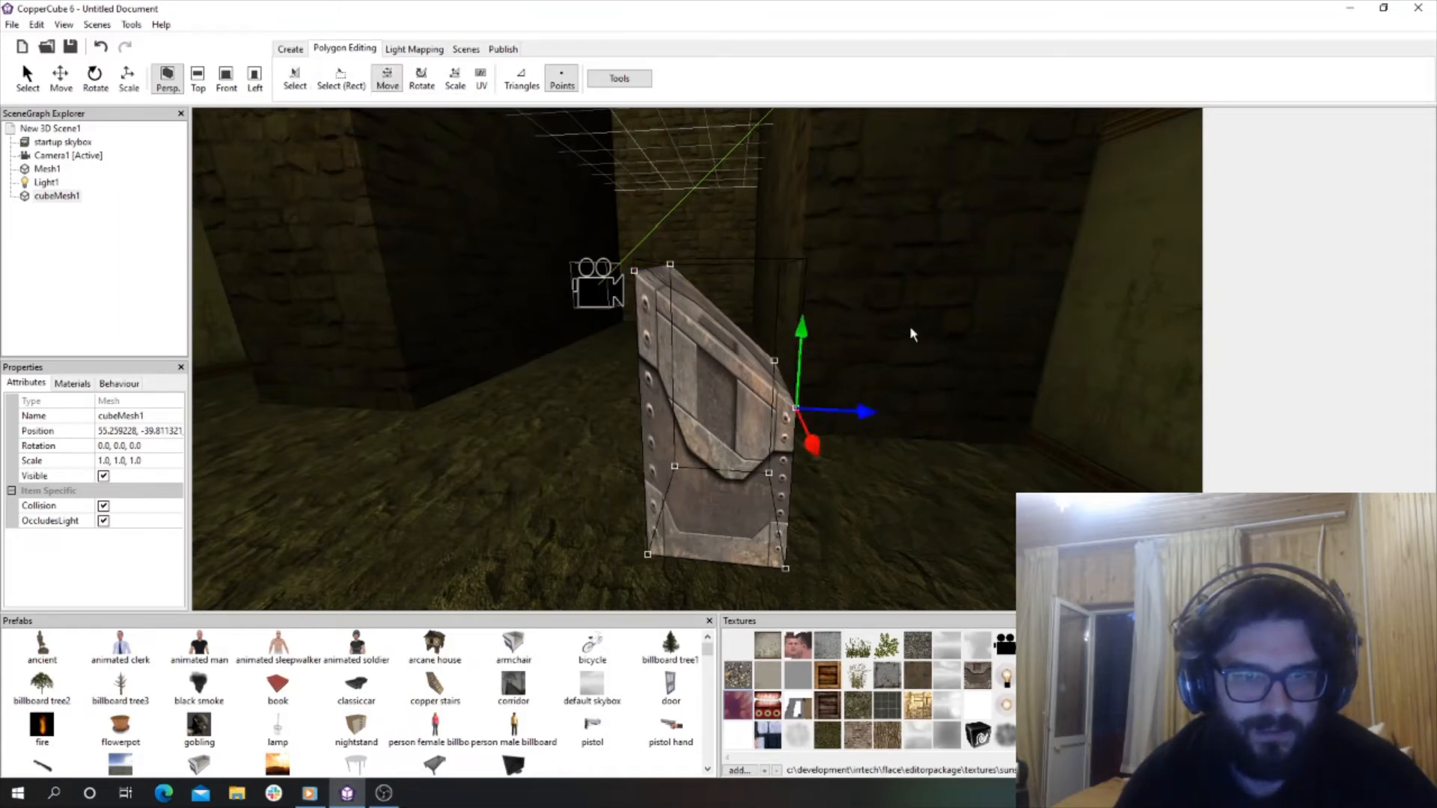
{"action": "left_click_drag", "start_coordinate": [805, 335], "coordinate": [797, 195]}
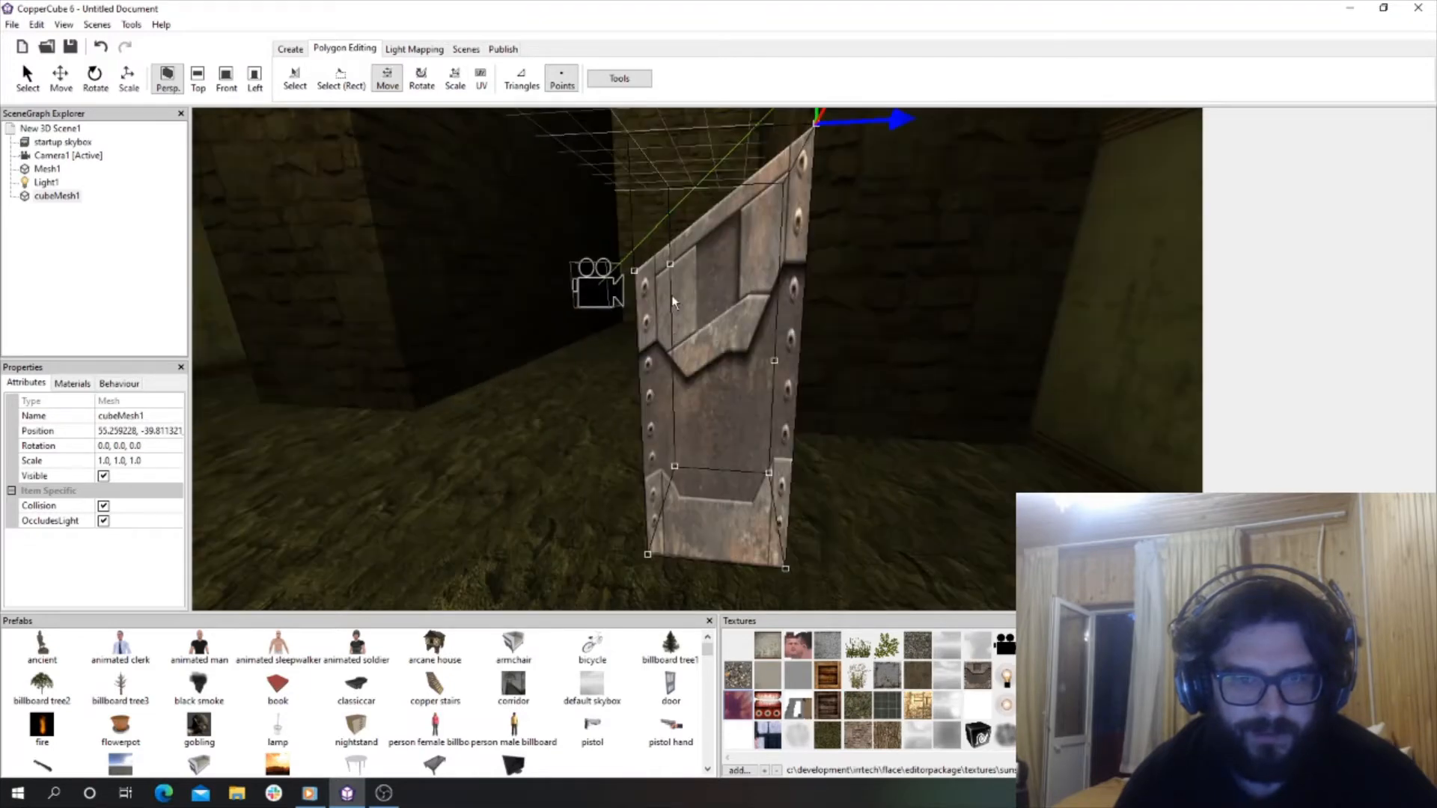
Switch point editing to rotation and examine the reshaped cube from the opposite side.
{"action": "scroll", "coordinate": [640, 292], "scroll_direction": "down", "scroll_amount": 6}
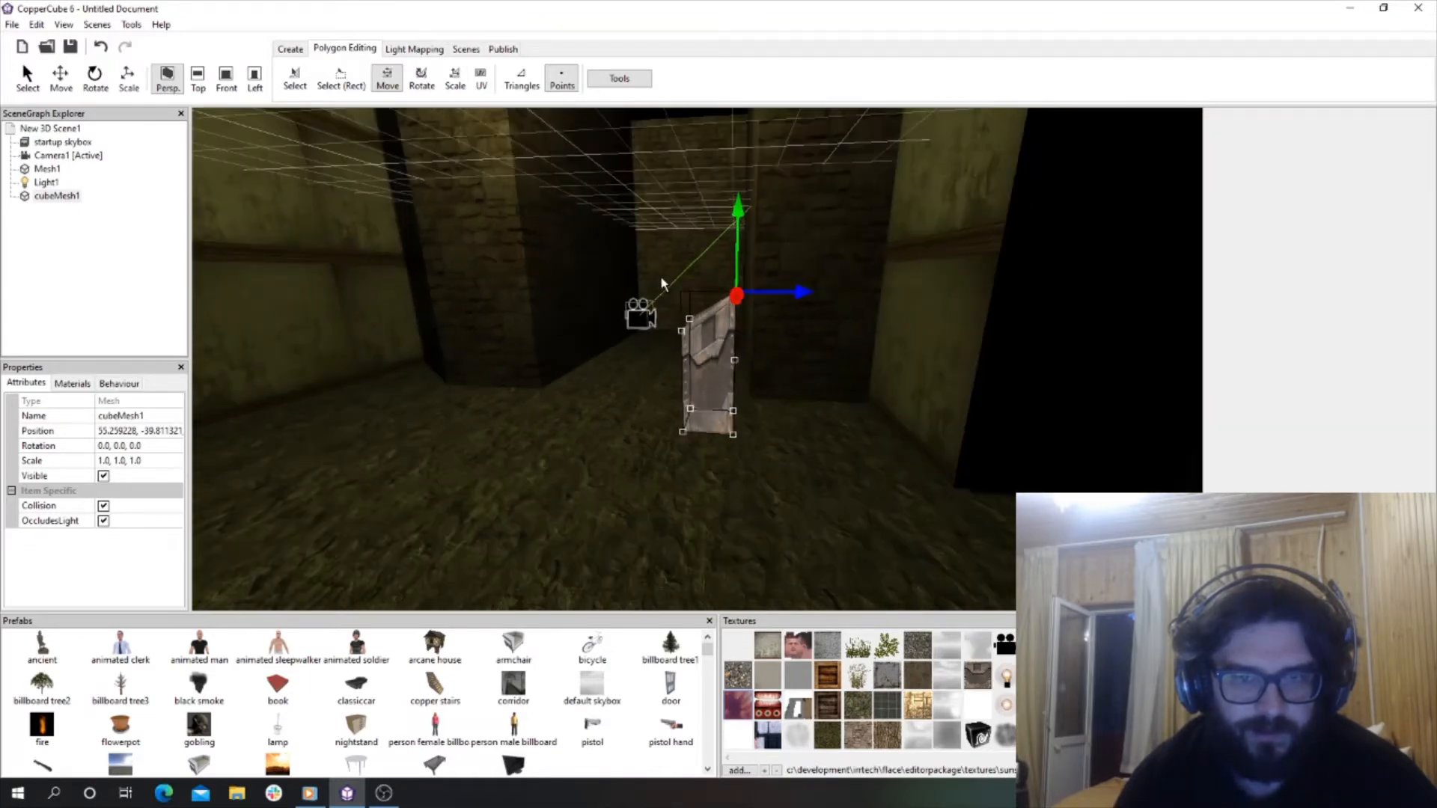
{"action": "left_click", "coordinate": [424, 77]}
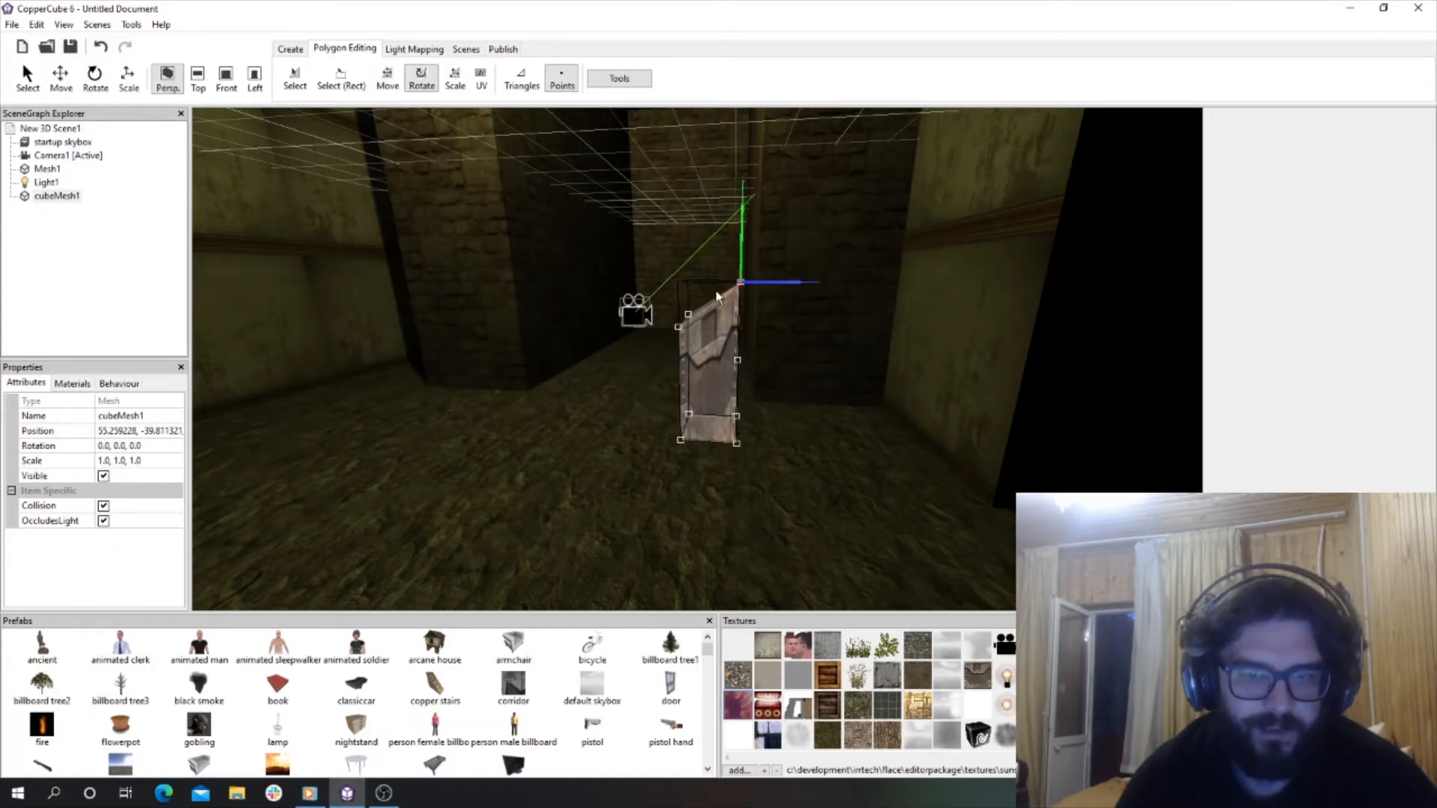
{"action": "scroll", "coordinate": [715, 291], "scroll_direction": "up", "scroll_amount": 5}
{"action": "left_click_drag", "start_coordinate": [496, 325], "coordinate": [701, 237]}
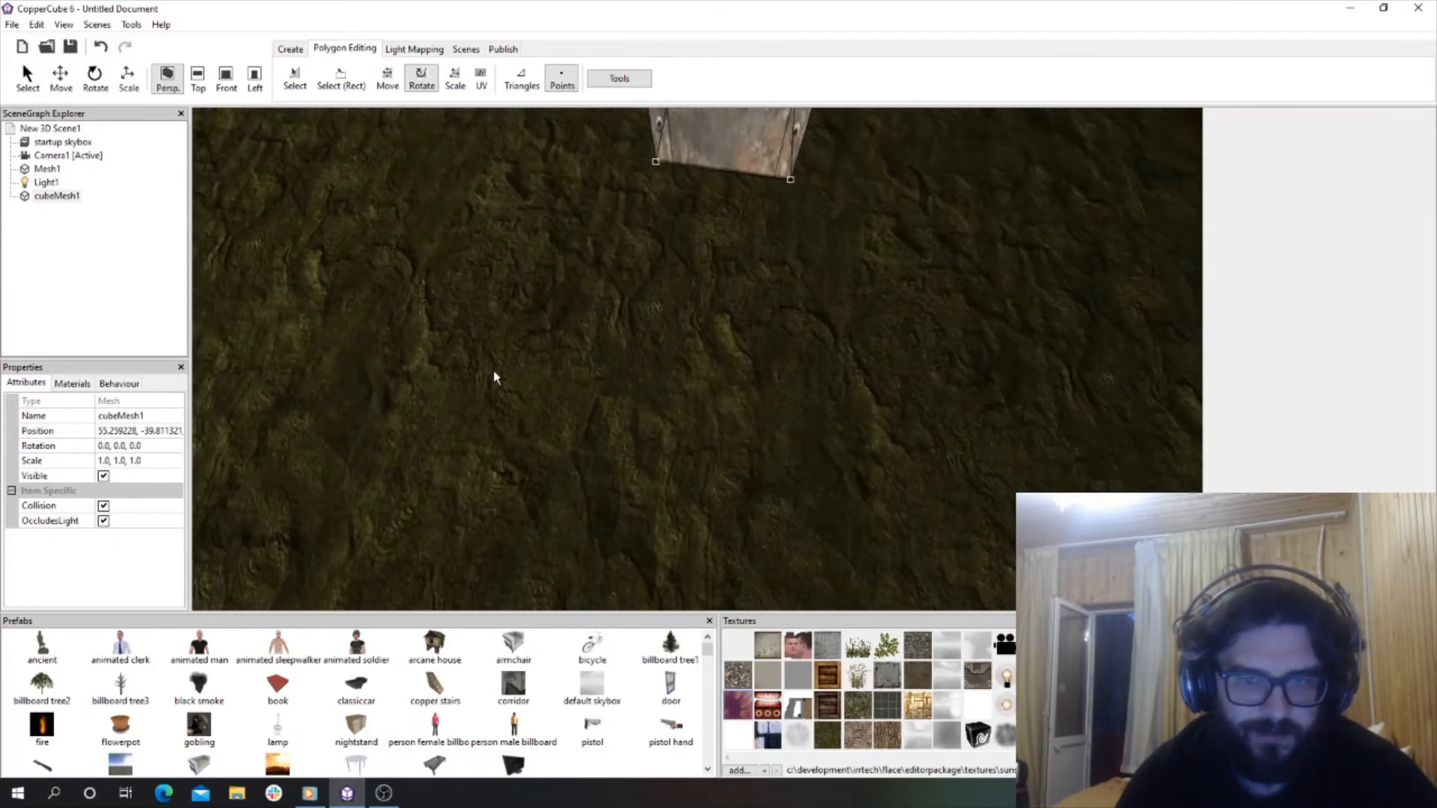
{"action": "scroll", "coordinate": [752, 274], "scroll_direction": "up", "scroll_amount": 4}
{"action": "scroll", "coordinate": [696, 270], "scroll_direction": "down", "scroll_amount": 4}
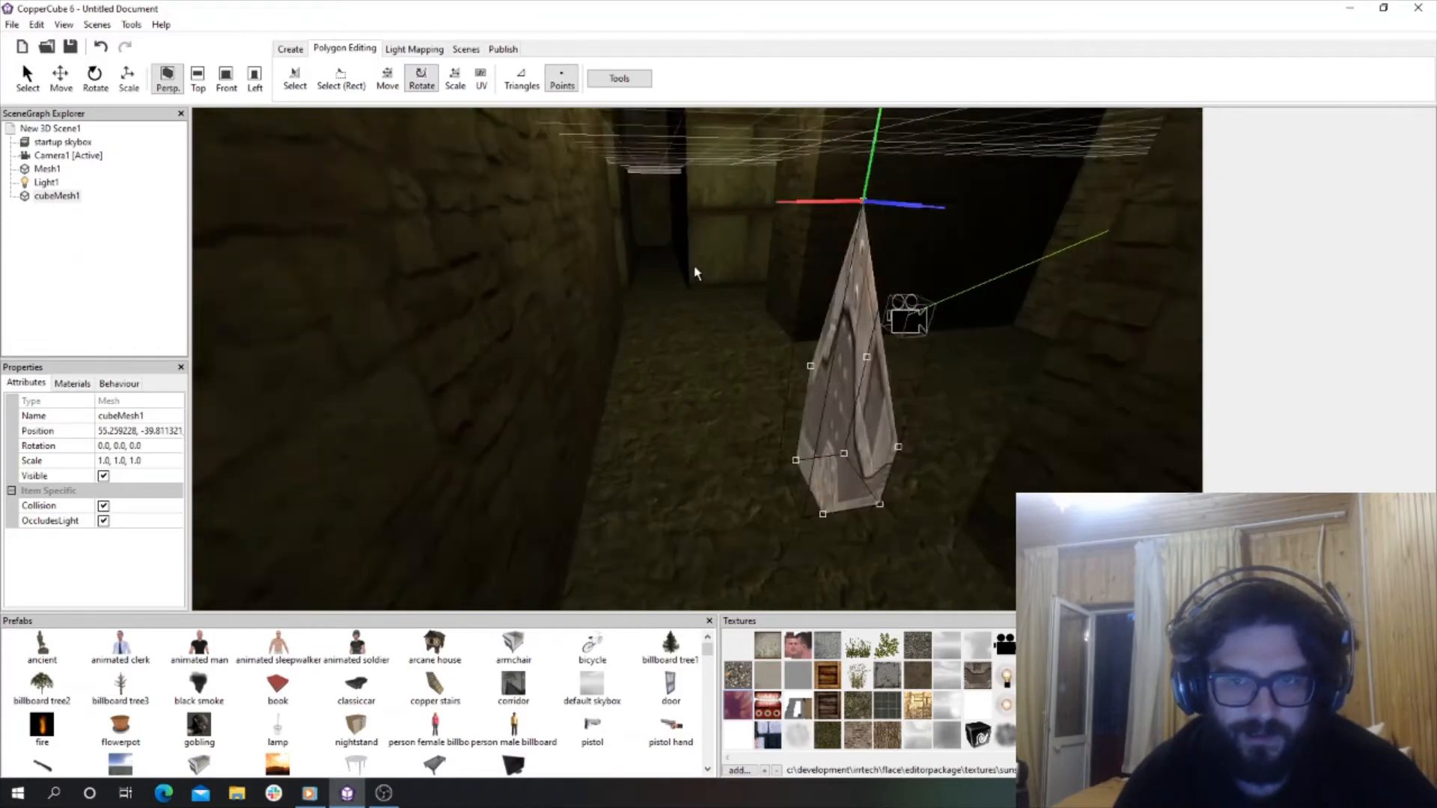
{"action": "scroll", "coordinate": [703, 249], "scroll_direction": "down", "scroll_amount": 5}
{"action": "scroll", "coordinate": [828, 279], "scroll_direction": "up", "scroll_amount": 2}
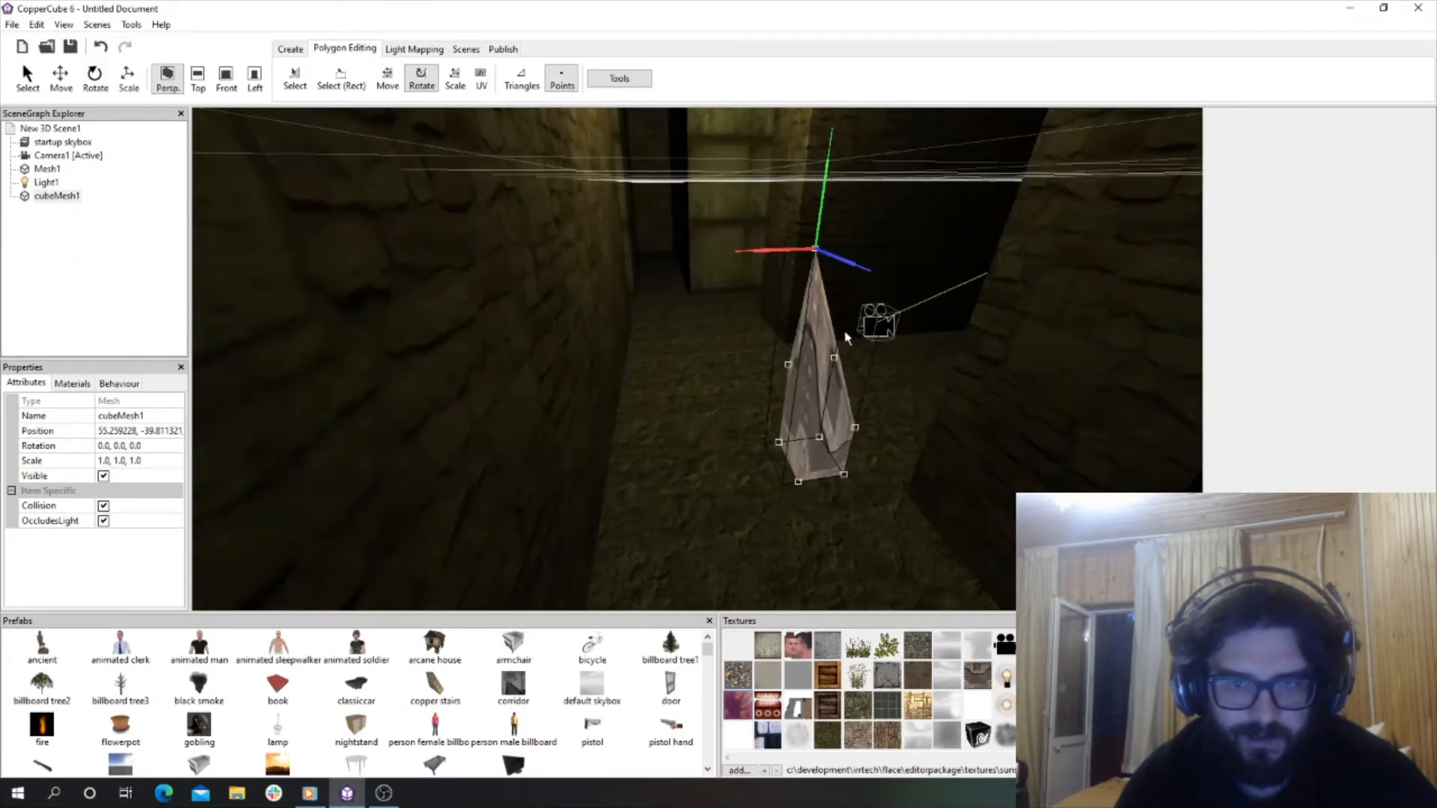
Delete the cube's selected peak point, and the whole cube from the scene.
{"action": "left_click", "coordinate": [295, 76]}
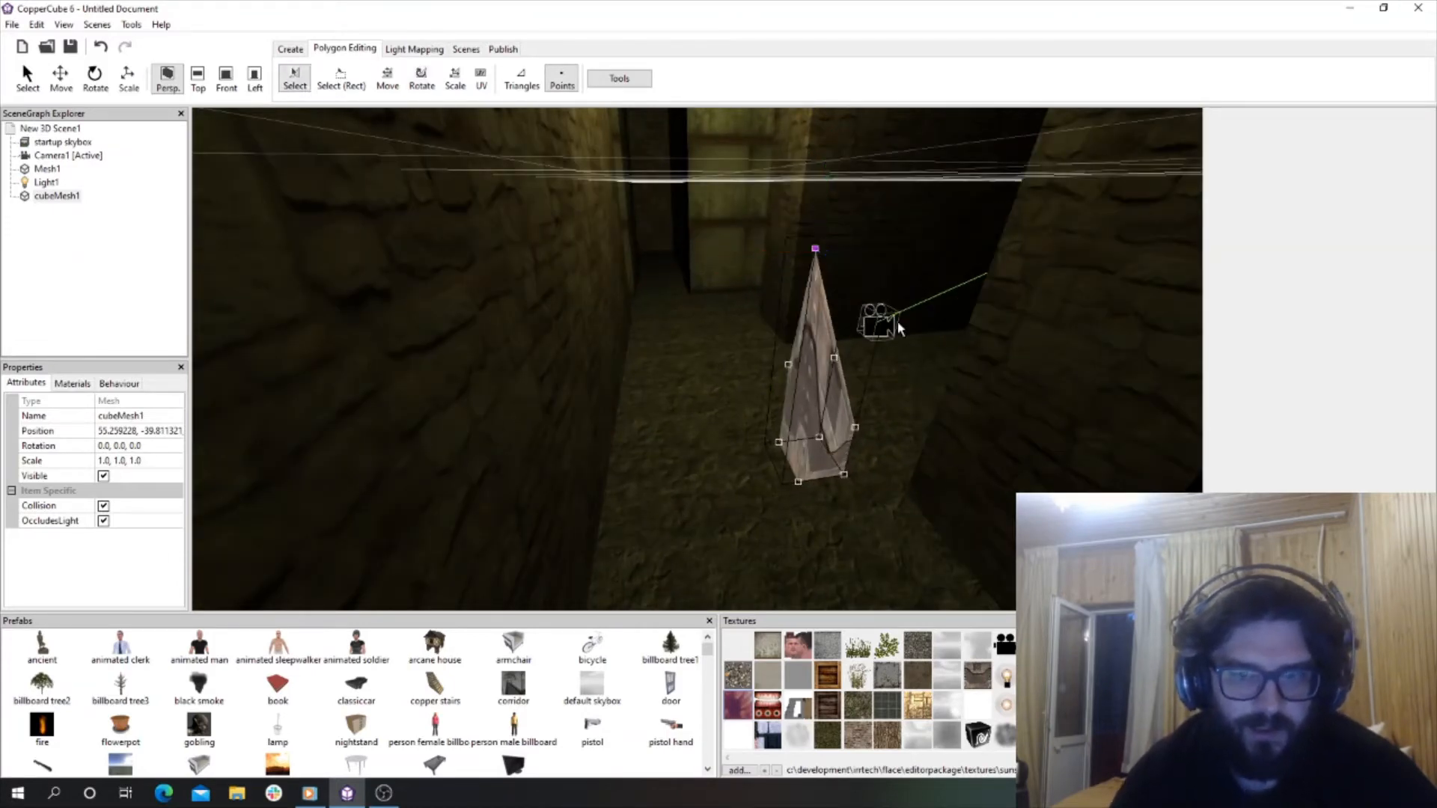
{"action": "right_click", "coordinate": [59, 206]}
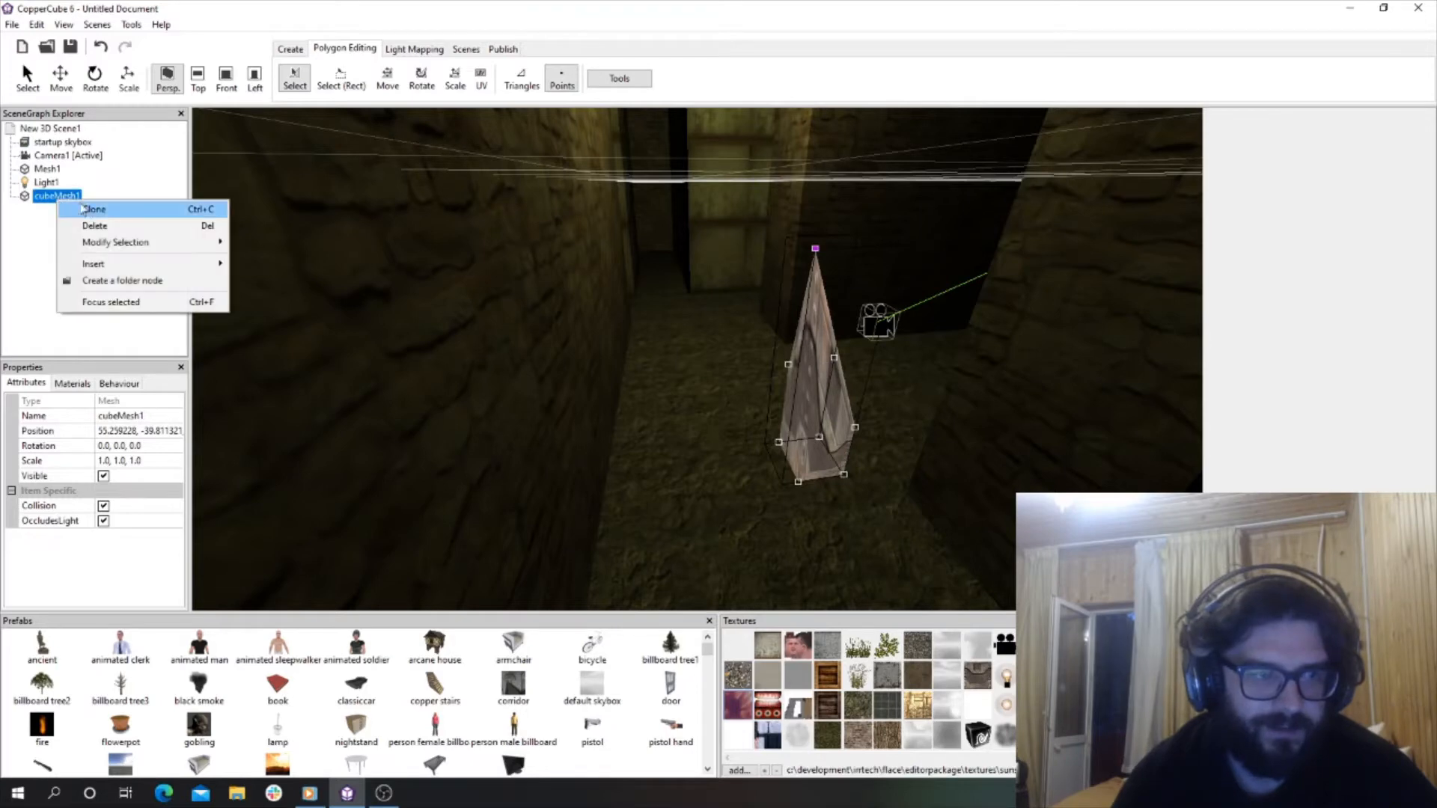
{"action": "left_click", "coordinate": [101, 226]}
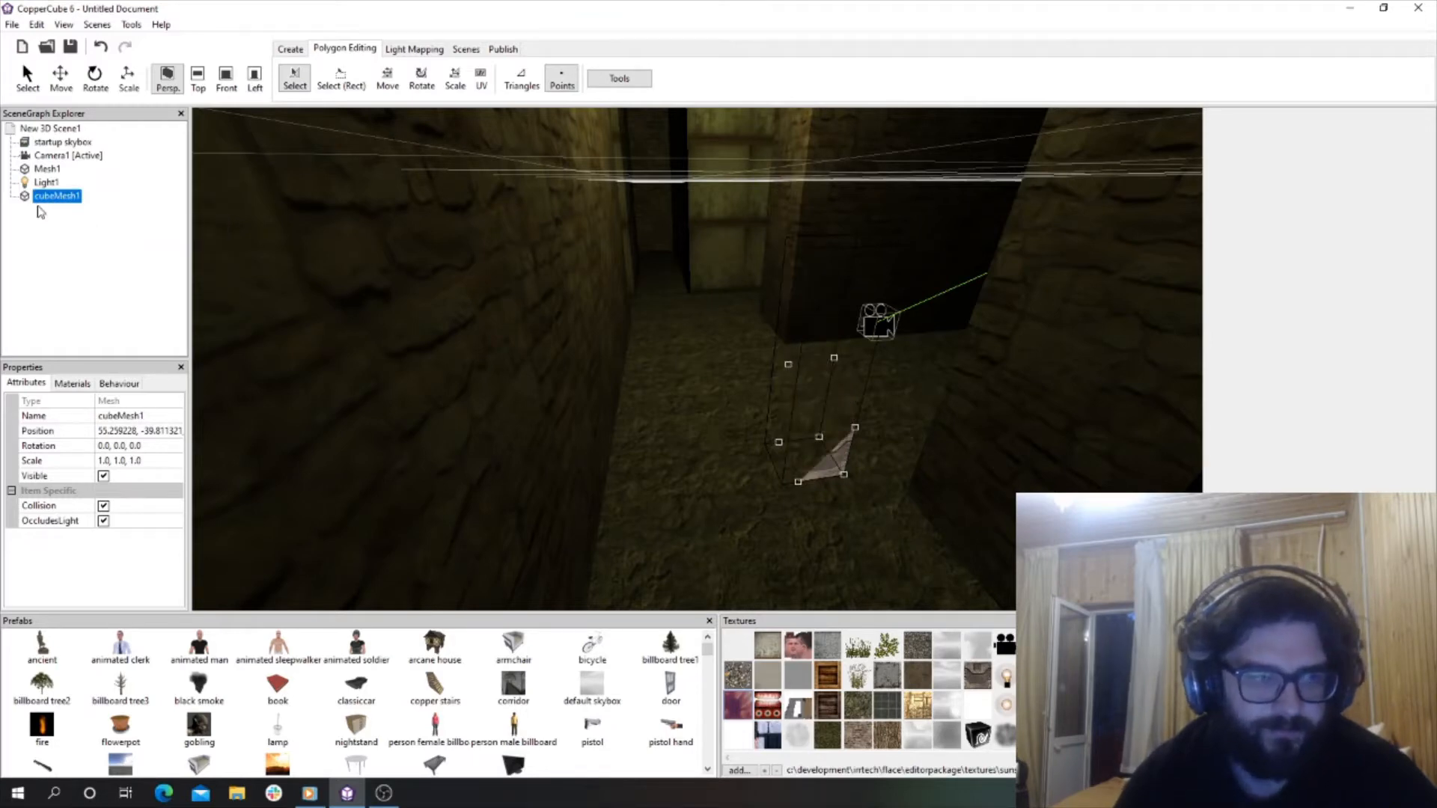
{"action": "right_click", "coordinate": [64, 197]}
{"action": "left_click", "coordinate": [100, 222]}
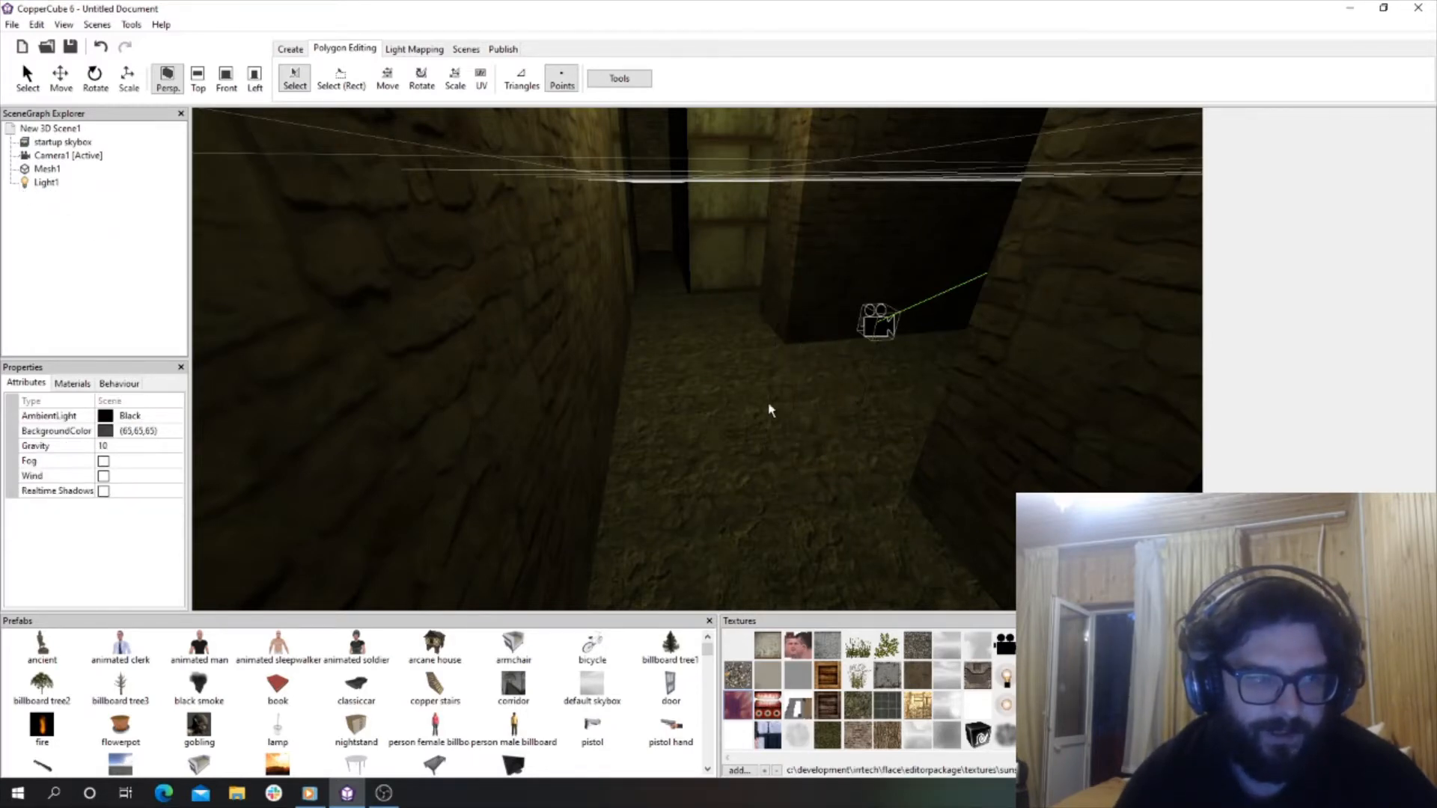
Enlarge the prefab and texture lists until all available prefabs are shown at once.
{"action": "left_click_drag", "start_coordinate": [771, 411], "coordinate": [760, 371]}
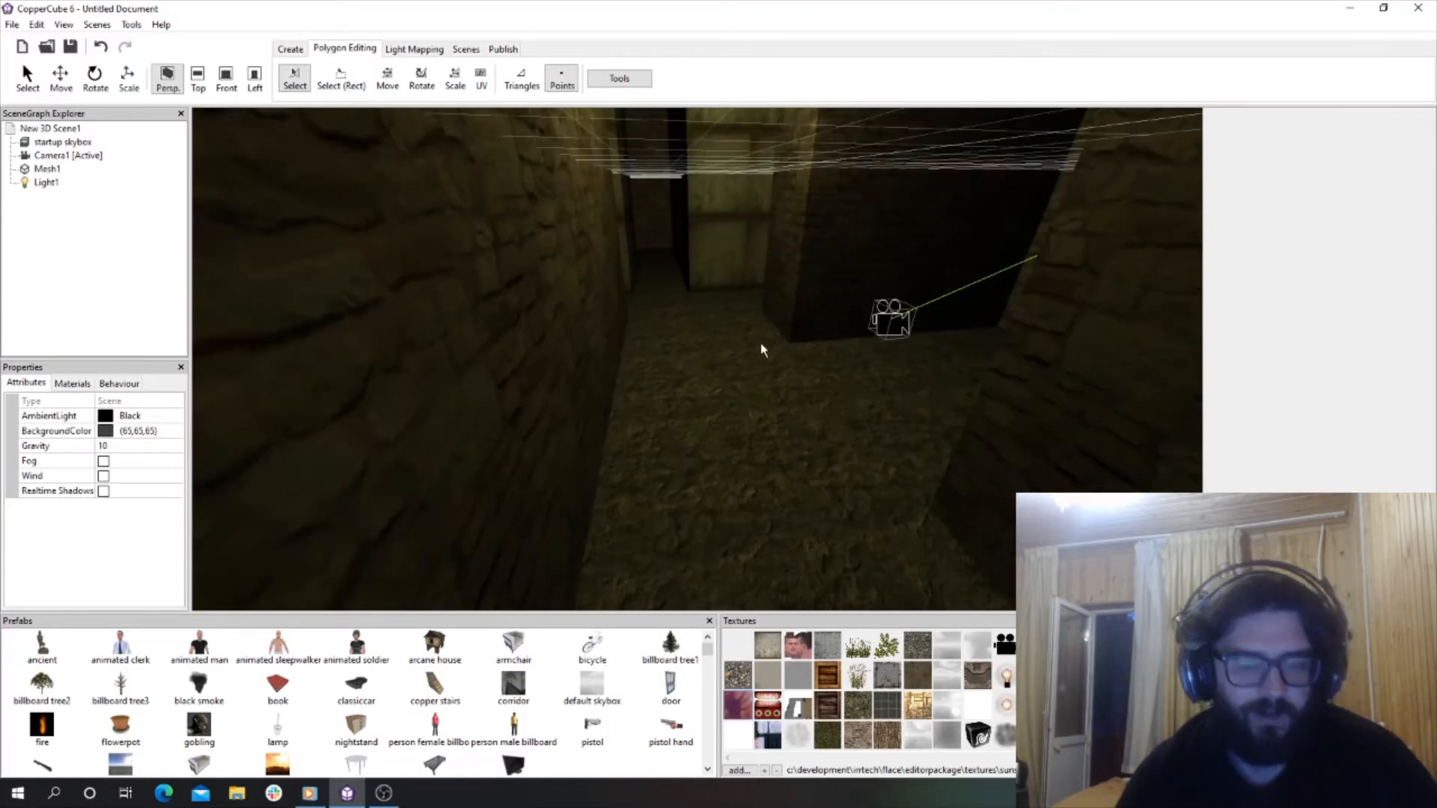
{"action": "scroll", "coordinate": [758, 364], "scroll_direction": "up", "scroll_amount": 4}
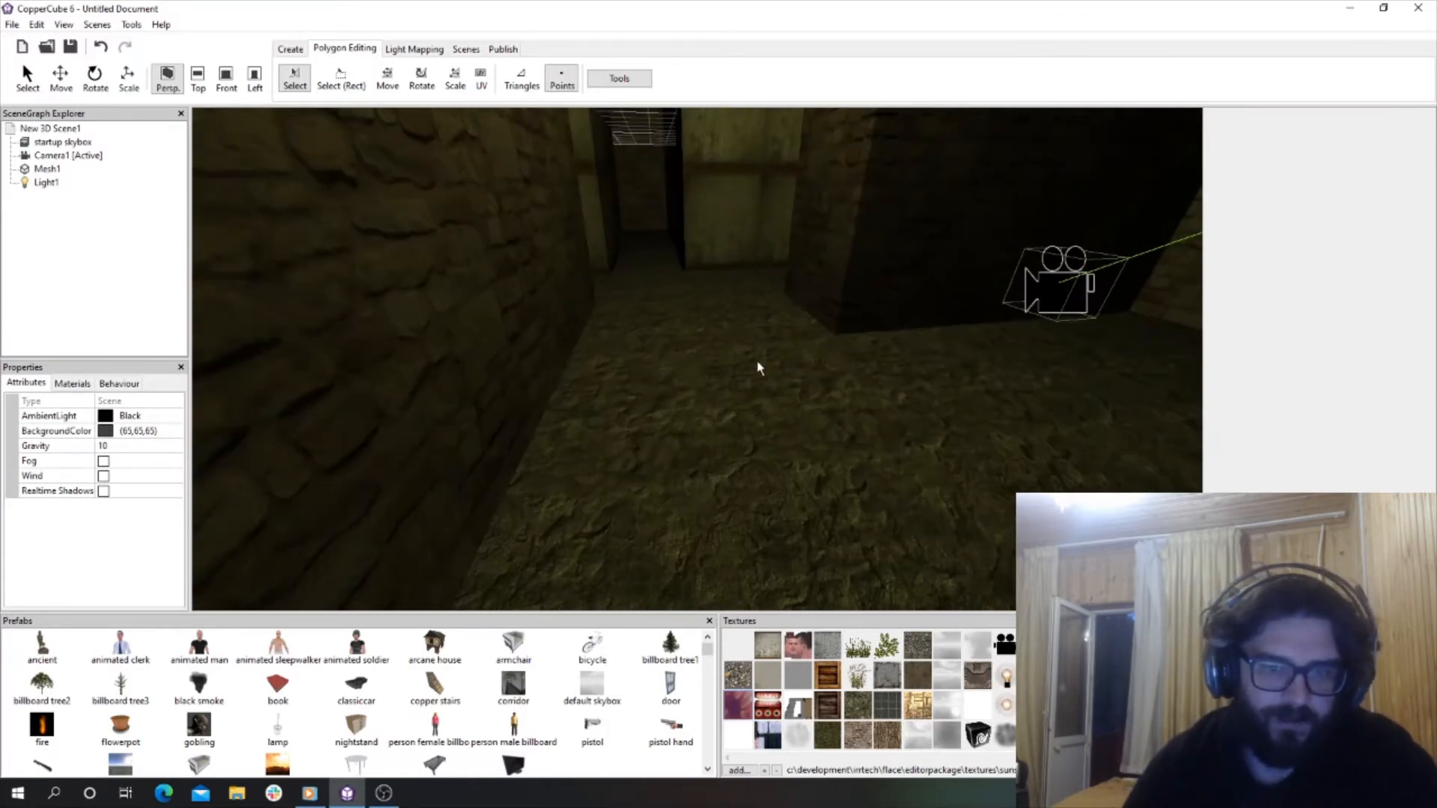
{"action": "left_click_drag", "start_coordinate": [759, 362], "coordinate": [709, 382]}
{"action": "key", "text": "Up"}
{"action": "scroll", "coordinate": [741, 406], "scroll_direction": "up", "scroll_amount": 3}
{"action": "scroll", "coordinate": [666, 397], "scroll_direction": "down", "scroll_amount": 4}
{"action": "scroll", "coordinate": [665, 408], "scroll_direction": "up", "scroll_amount": 3}
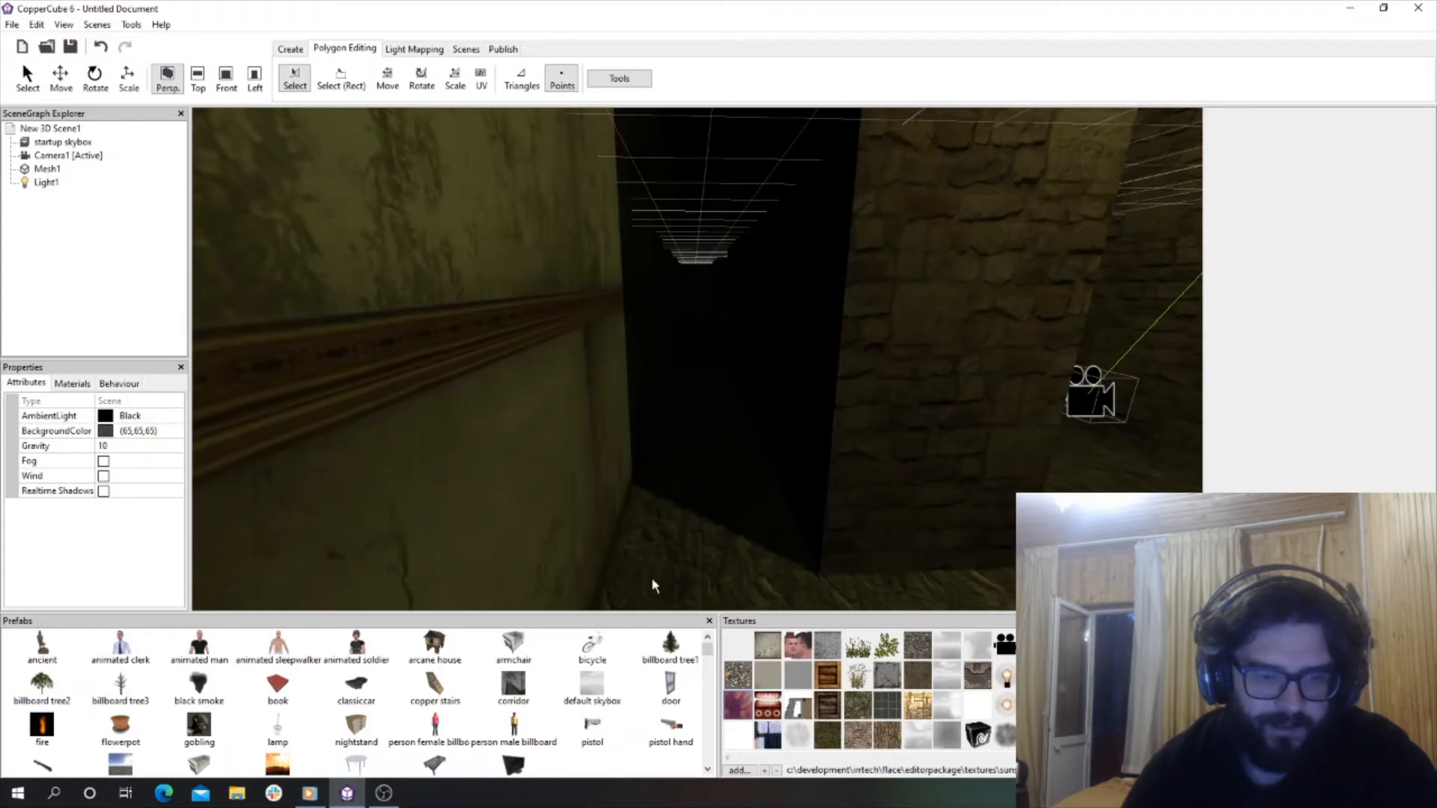
{"action": "left_click_drag", "start_coordinate": [649, 410], "coordinate": [649, 410]}
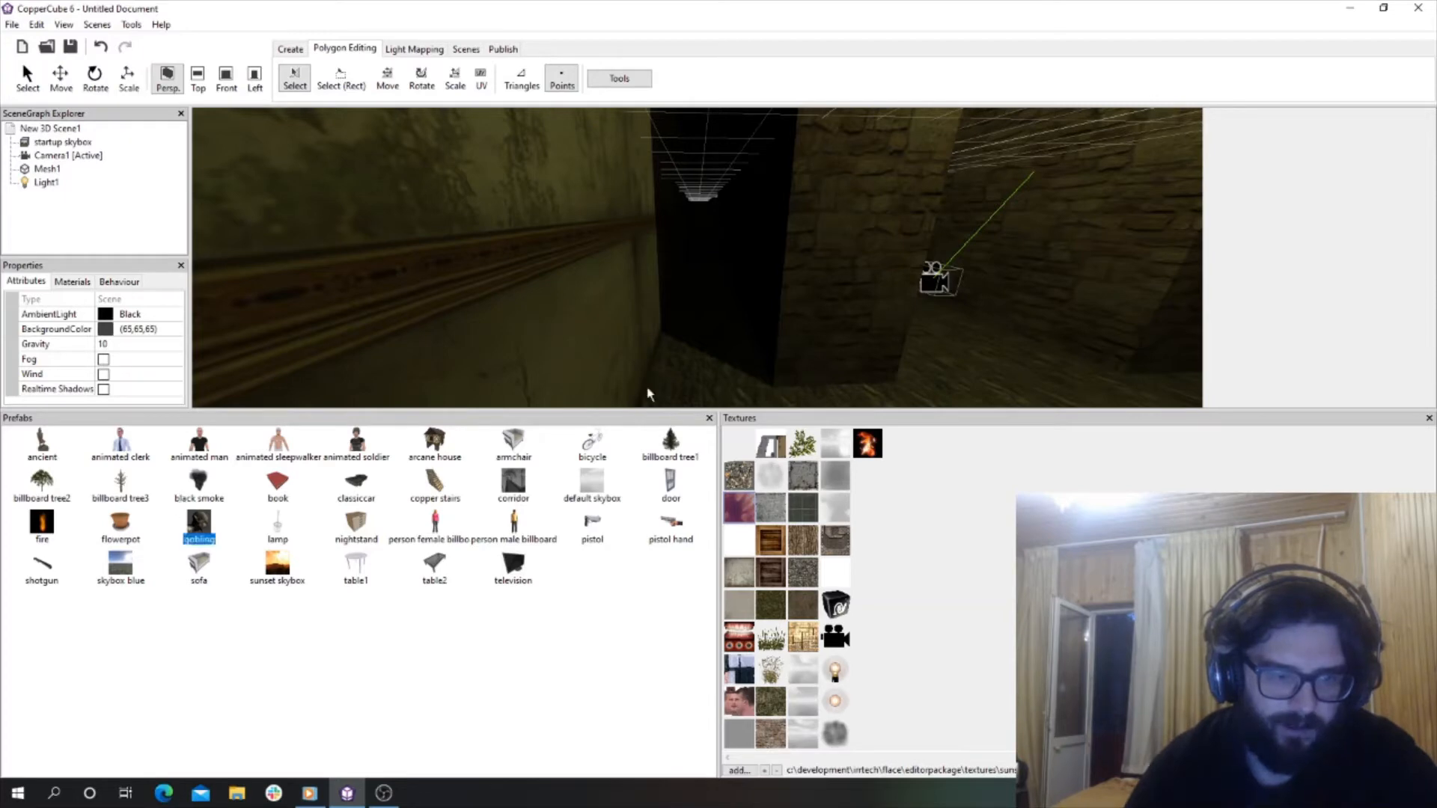
Give the 3D view more height and create an instance of the gobling prefab in the scene.
{"action": "left_click_drag", "start_coordinate": [647, 499], "coordinate": [637, 530]}
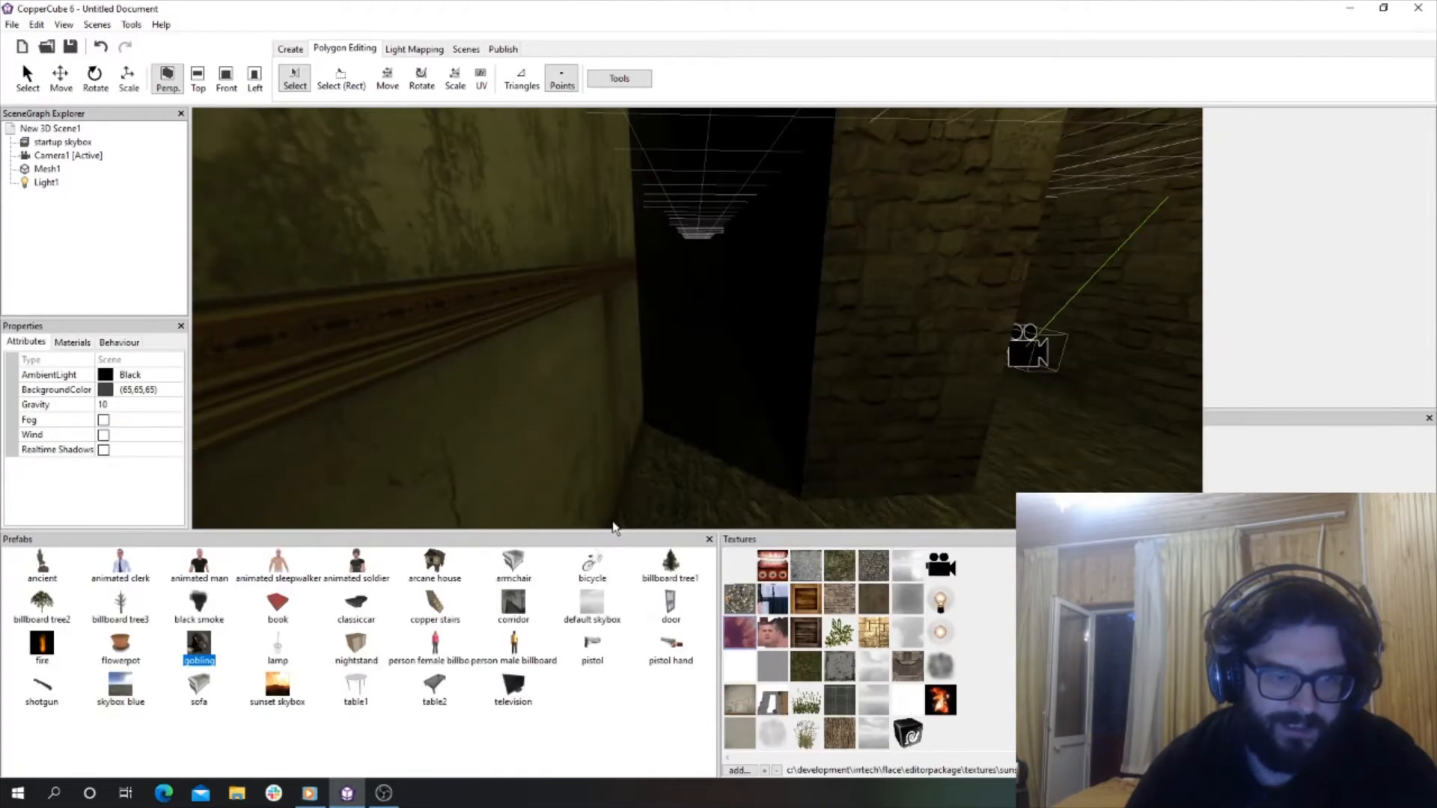
{"action": "scroll", "coordinate": [680, 436], "scroll_direction": "down", "scroll_amount": 5}
{"action": "scroll", "coordinate": [682, 438], "scroll_direction": "up", "scroll_amount": 3}
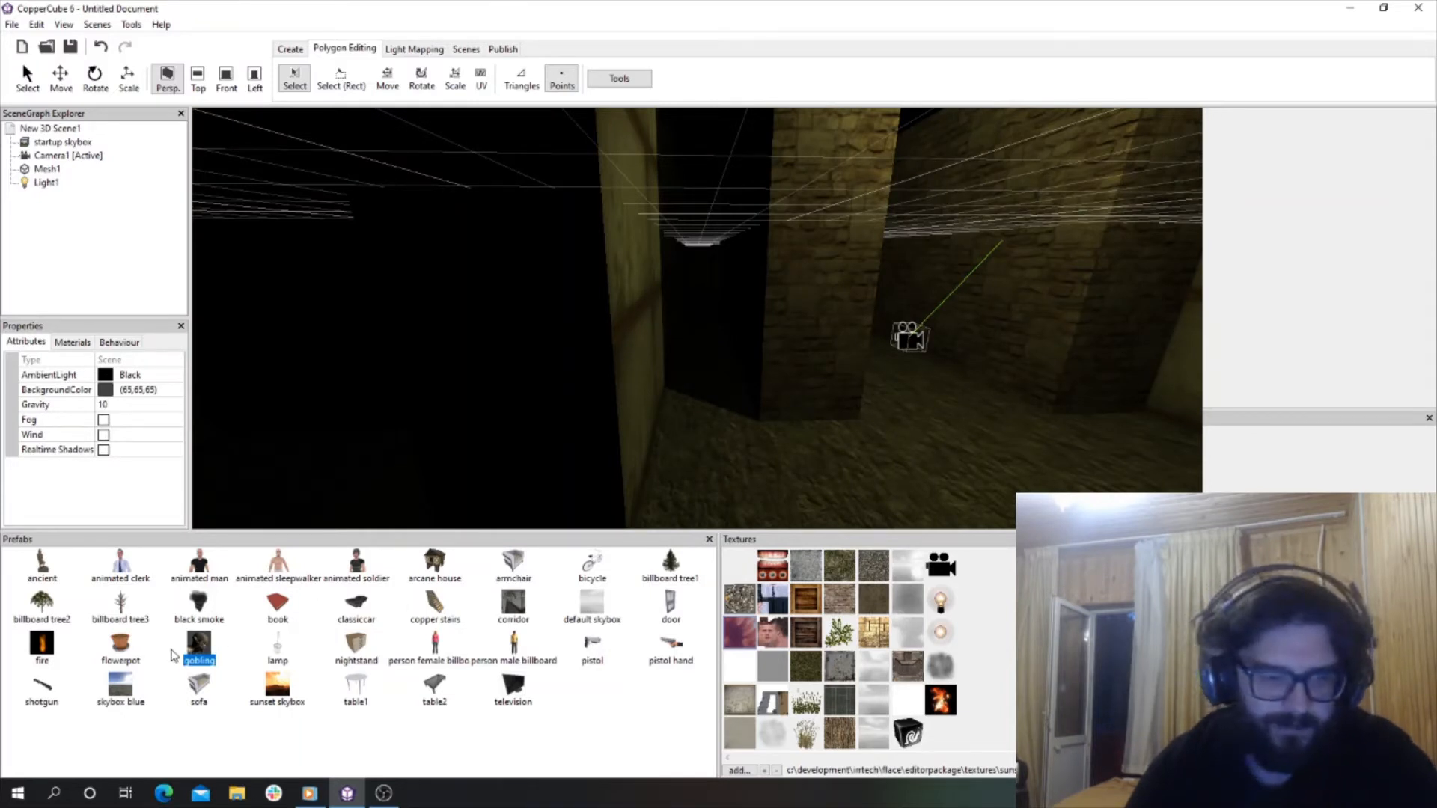
{"action": "right_click", "coordinate": [193, 653]}
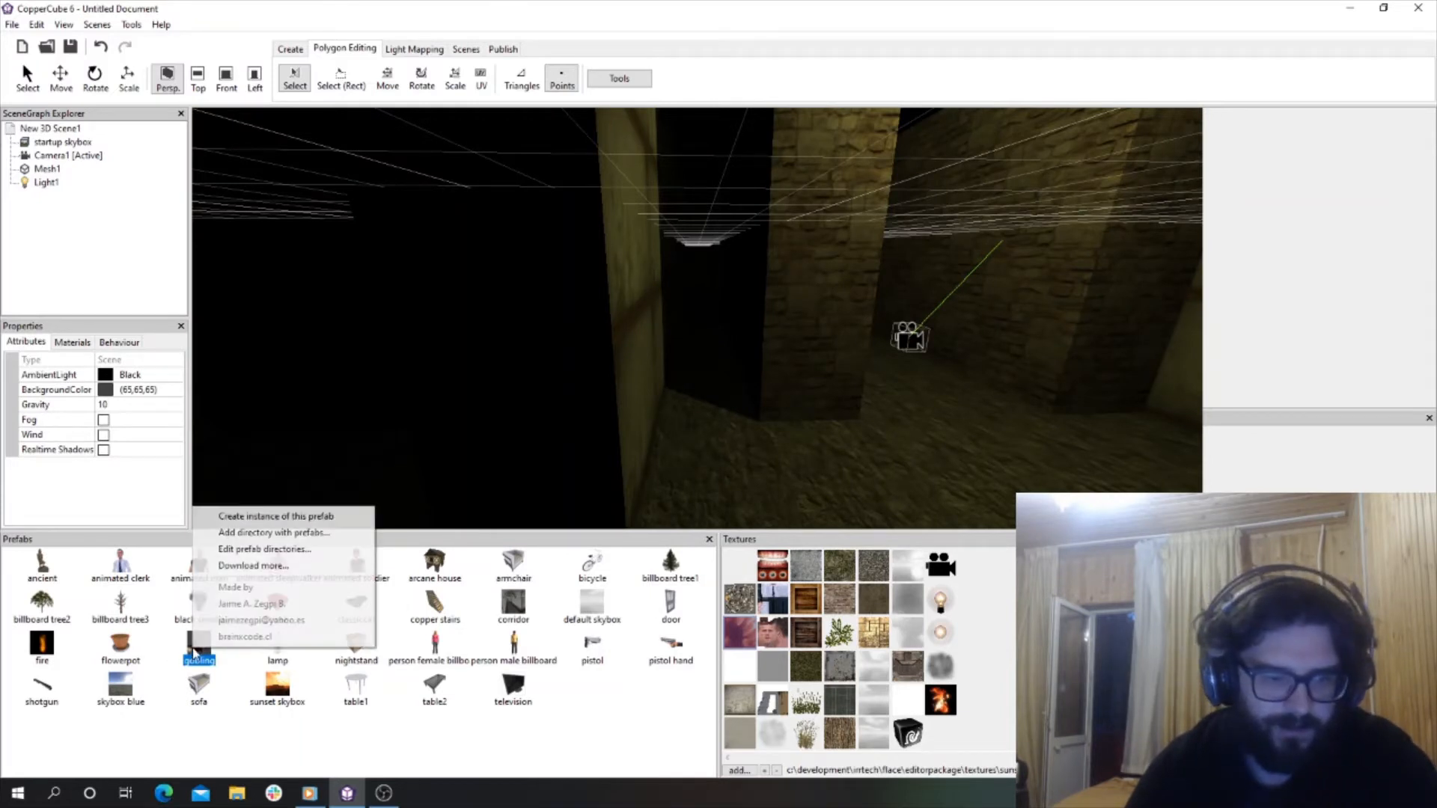
{"action": "left_click", "coordinate": [280, 517]}
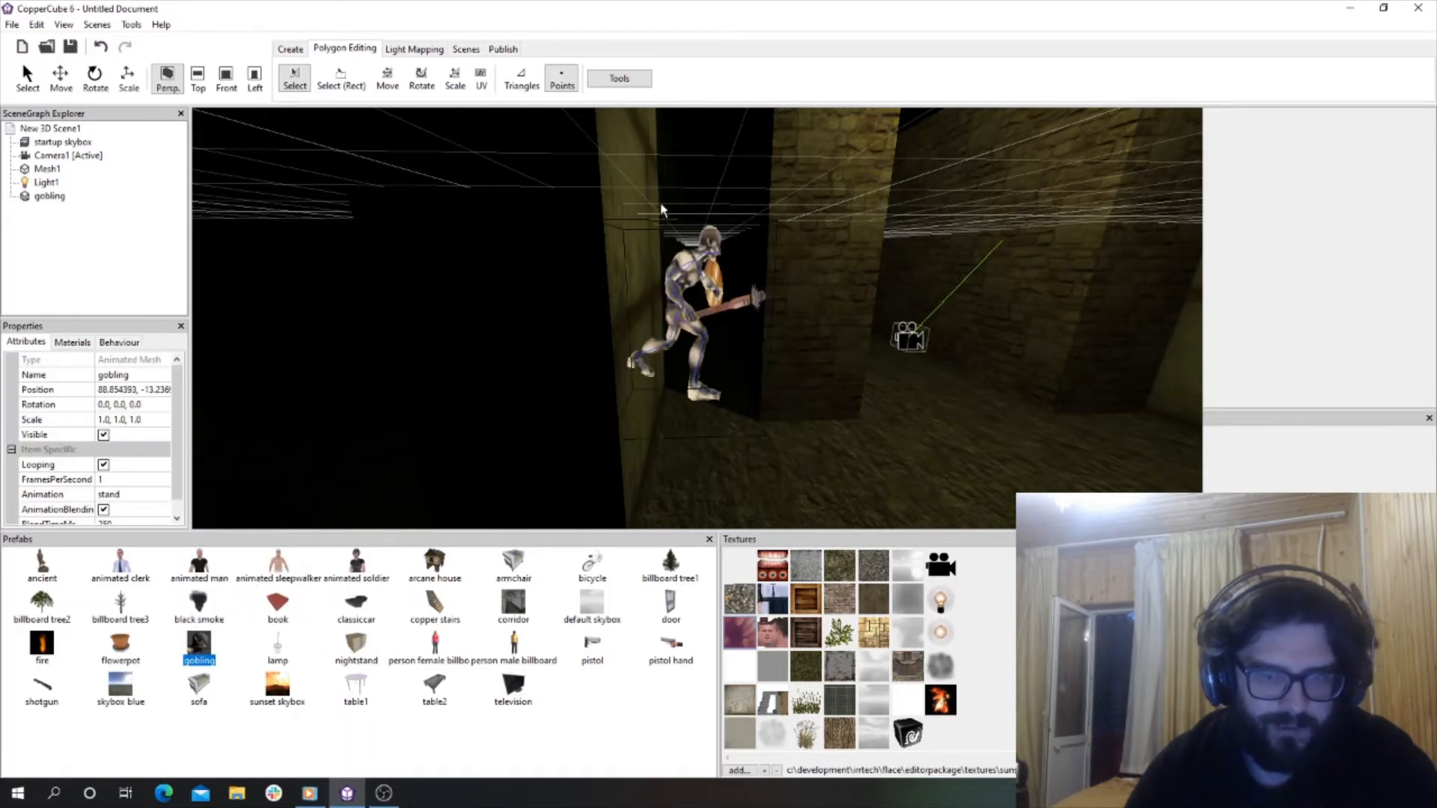
Lower the gobling toward the dungeon floor to a vertical position of about -27.38.
{"action": "left_click", "coordinate": [128, 77]}
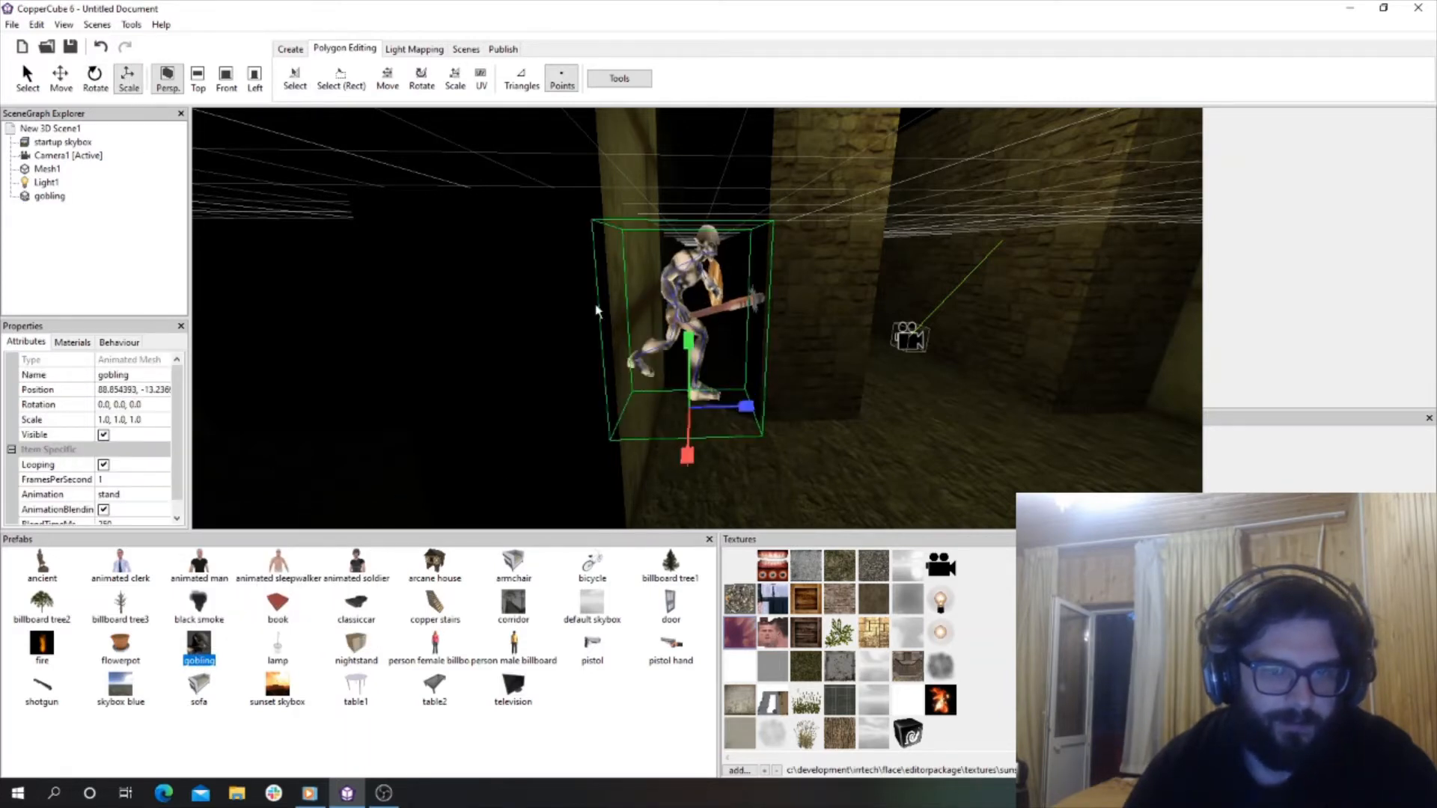
{"action": "left_click", "coordinate": [60, 78]}
{"action": "left_click_drag", "start_coordinate": [689, 224], "coordinate": [711, 475]}
{"action": "scroll", "coordinate": [707, 471], "scroll_direction": "down", "scroll_amount": 8}
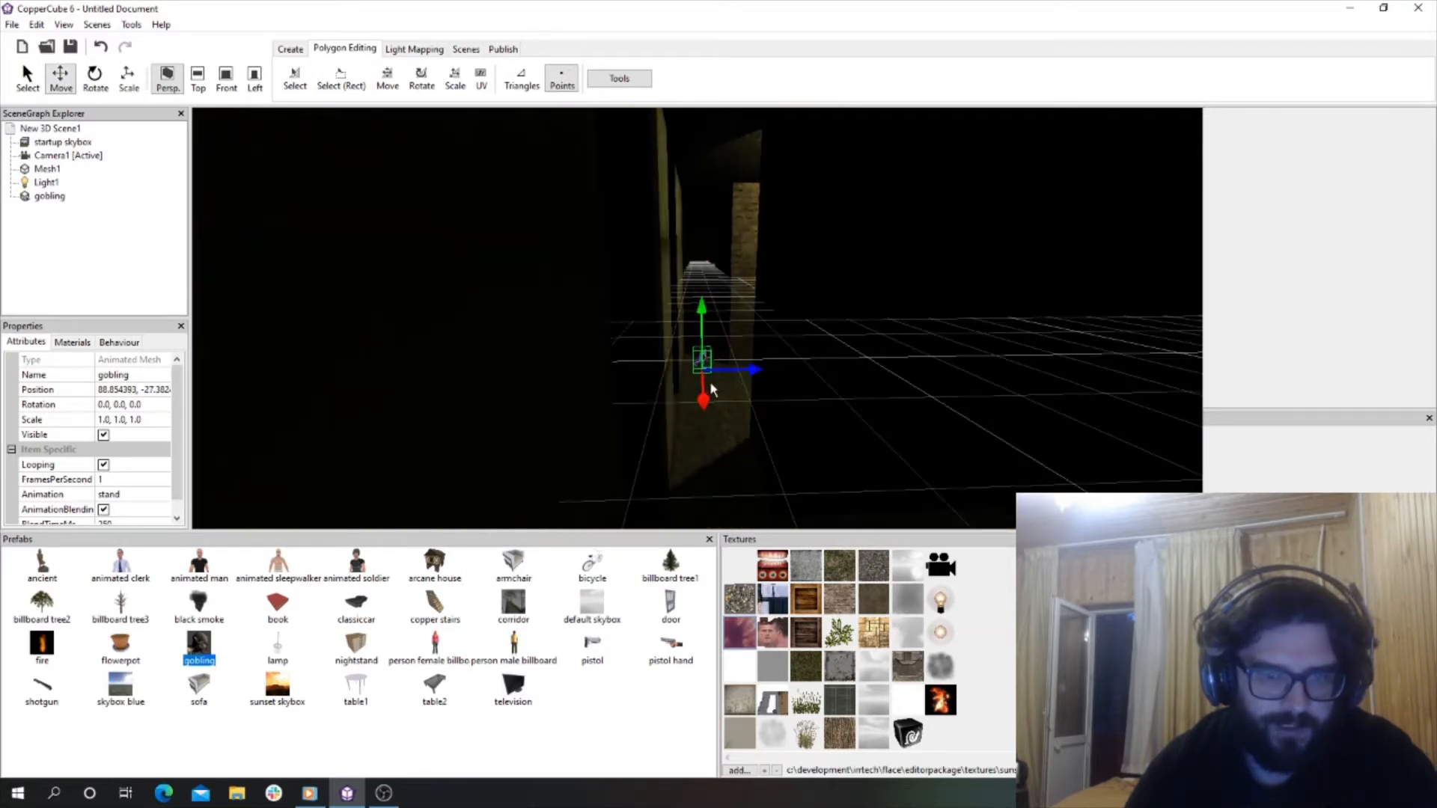
{"action": "scroll", "coordinate": [709, 387], "scroll_direction": "down", "scroll_amount": 3}
{"action": "scroll", "coordinate": [731, 351], "scroll_direction": "up", "scroll_amount": 10}
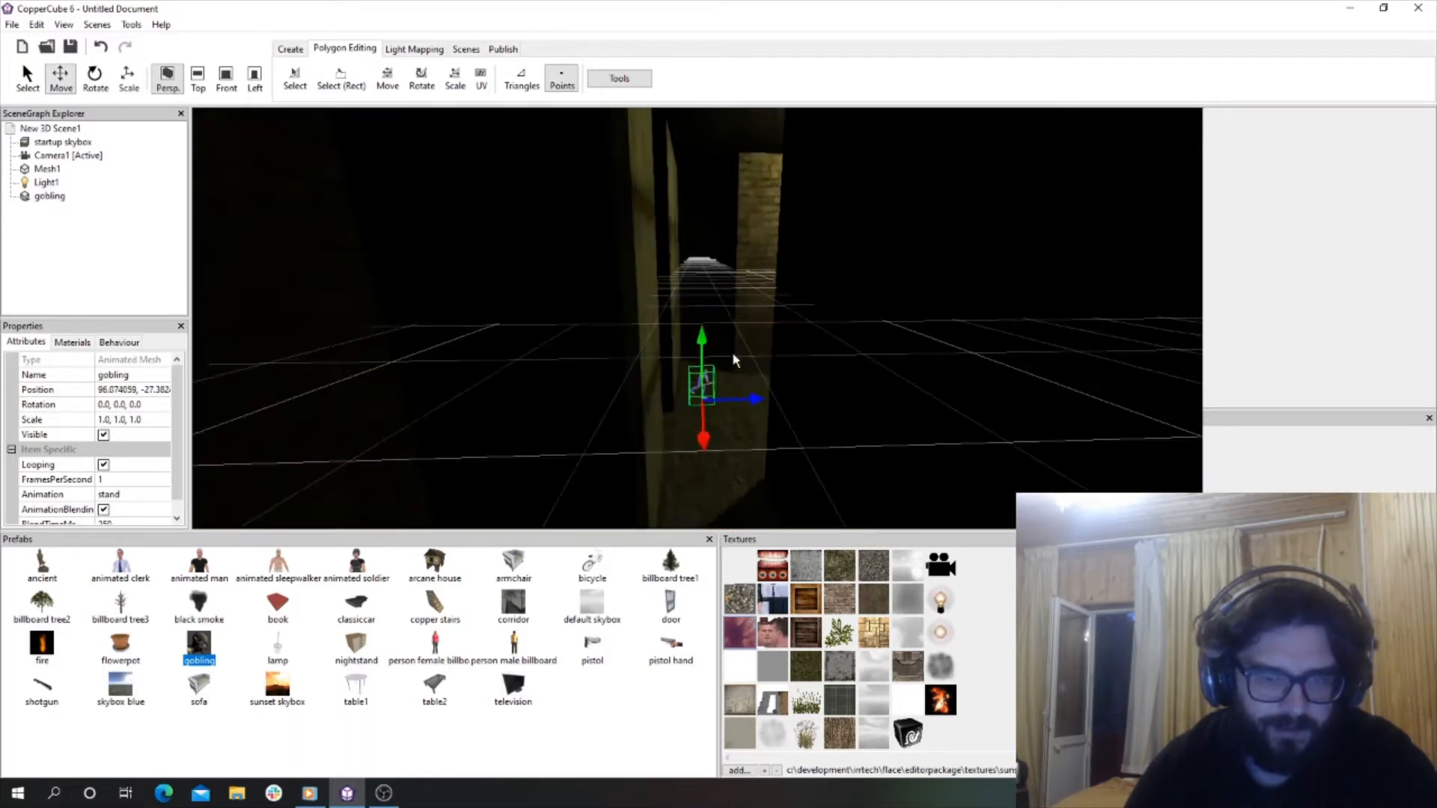
In the top view, move the gobling into the lit room, lined up with the light at an X position of about 86.27.
{"action": "right_click_drag", "start_coordinate": [734, 364], "coordinate": [629, 438]}
{"action": "scroll", "coordinate": [631, 436], "scroll_direction": "down", "scroll_amount": 7}
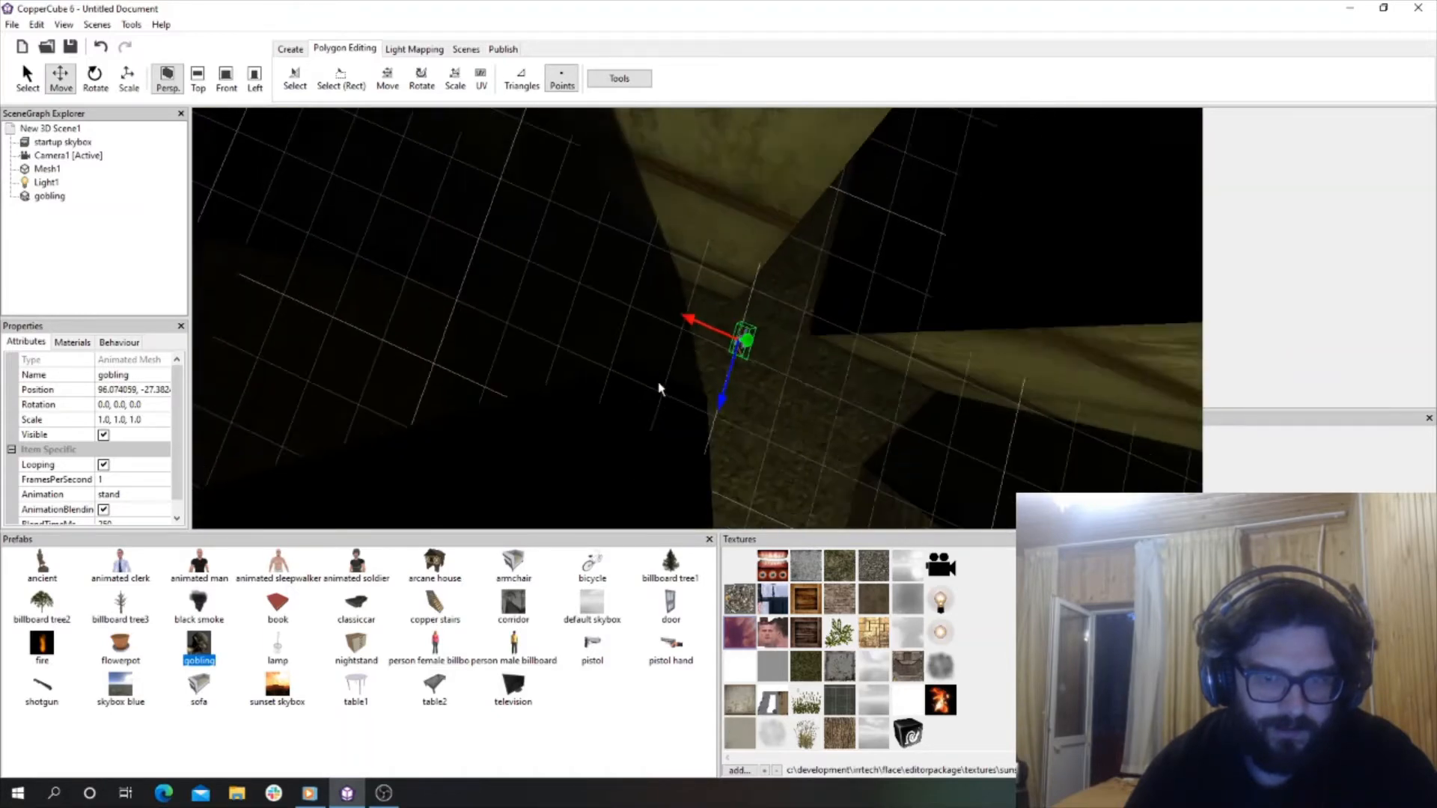
{"action": "left_click", "coordinate": [197, 78]}
{"action": "scroll", "coordinate": [748, 382], "scroll_direction": "down", "scroll_amount": 6}
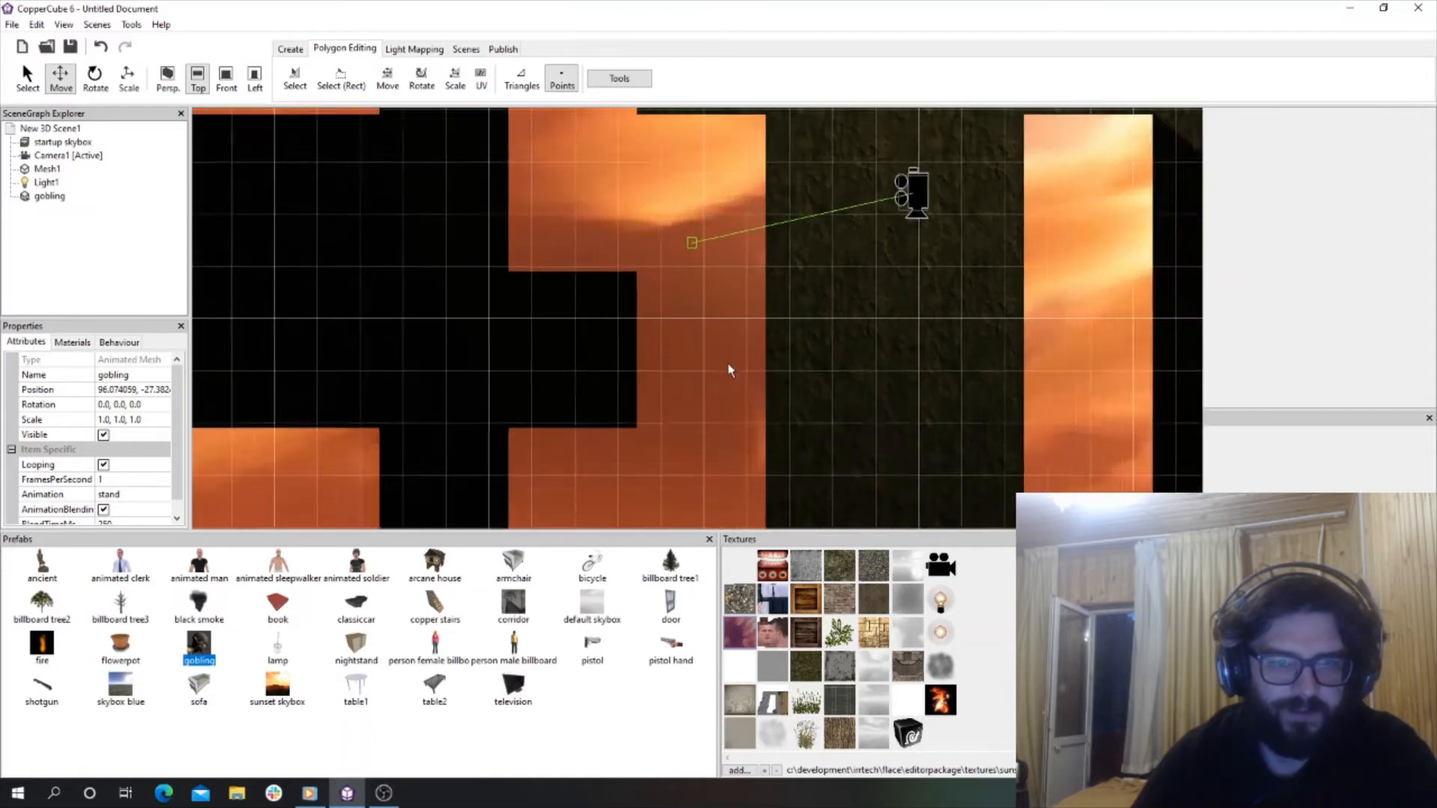
{"action": "scroll", "coordinate": [728, 367], "scroll_direction": "down", "scroll_amount": 5}
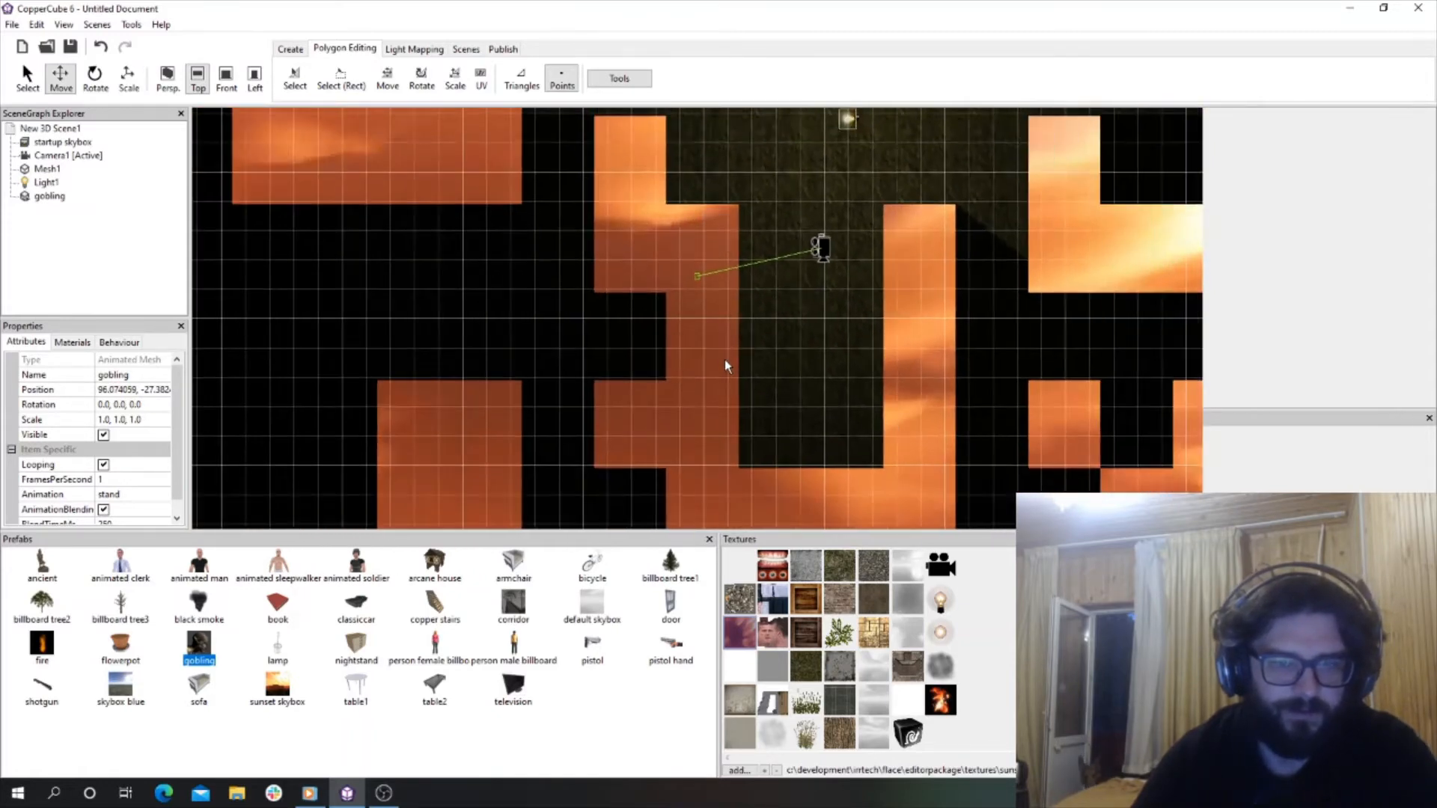
{"action": "scroll", "coordinate": [719, 348], "scroll_direction": "down", "scroll_amount": 2}
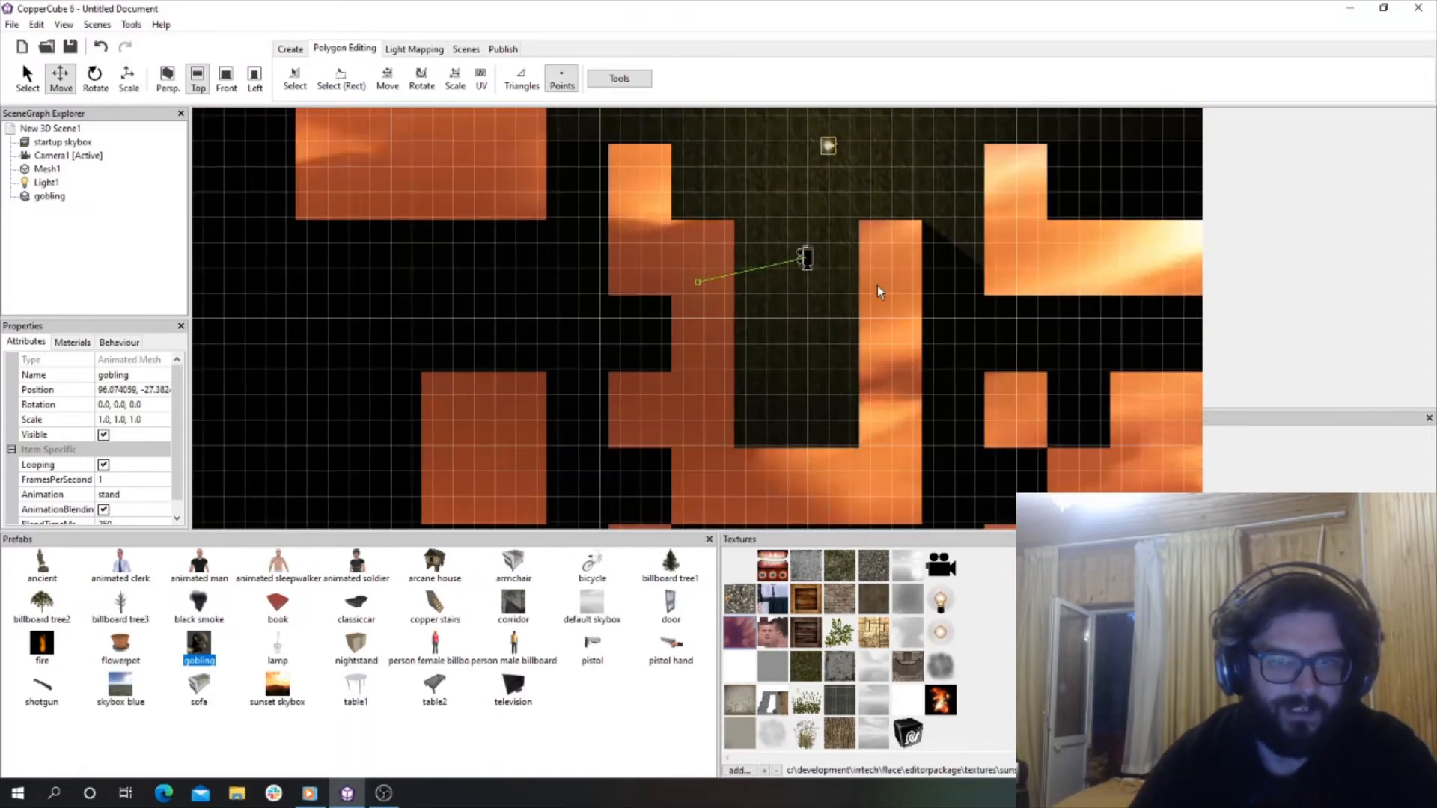
{"action": "middle_click_drag", "start_coordinate": [807, 304], "coordinate": [799, 420]}
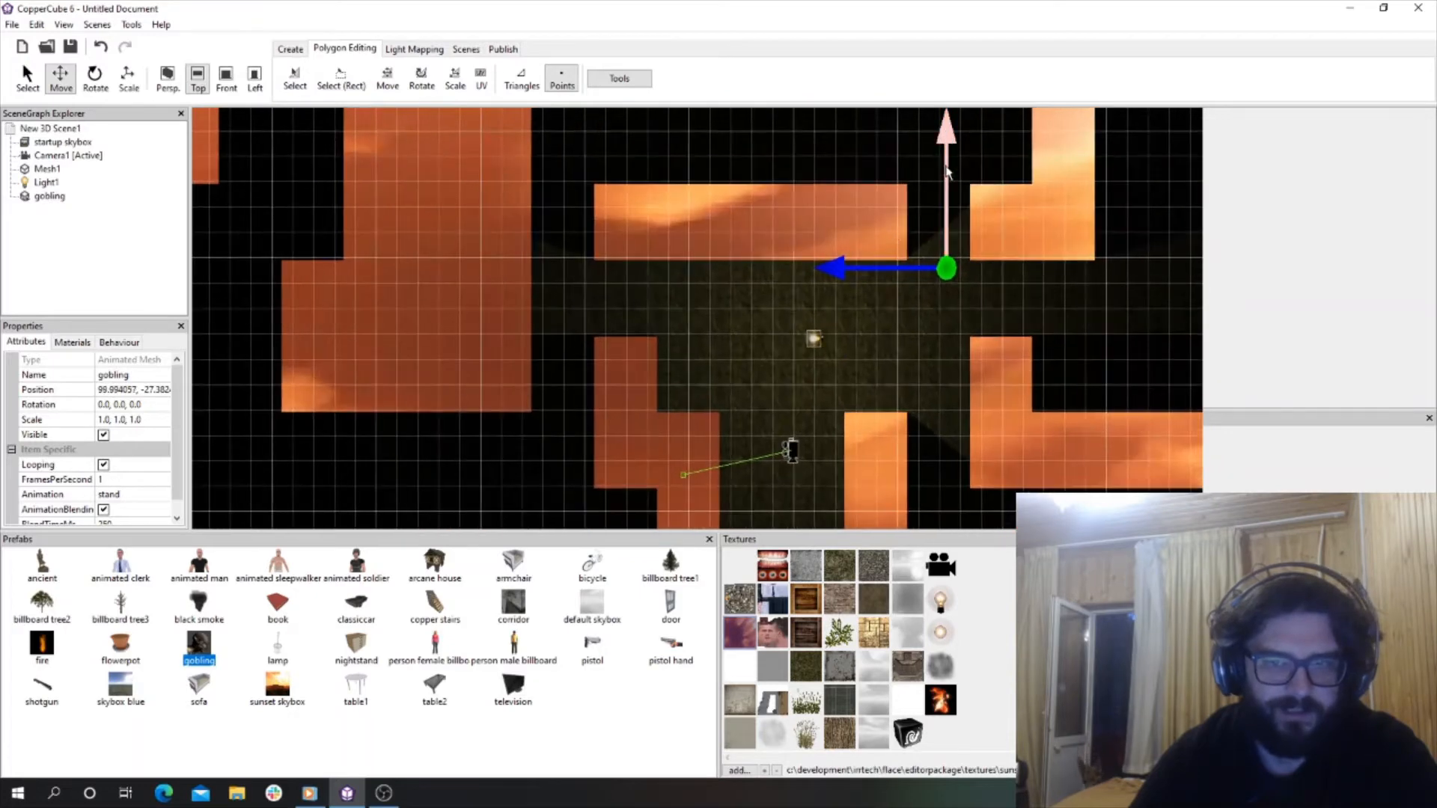
{"action": "middle_click_drag", "start_coordinate": [844, 291], "coordinate": [704, 301]}
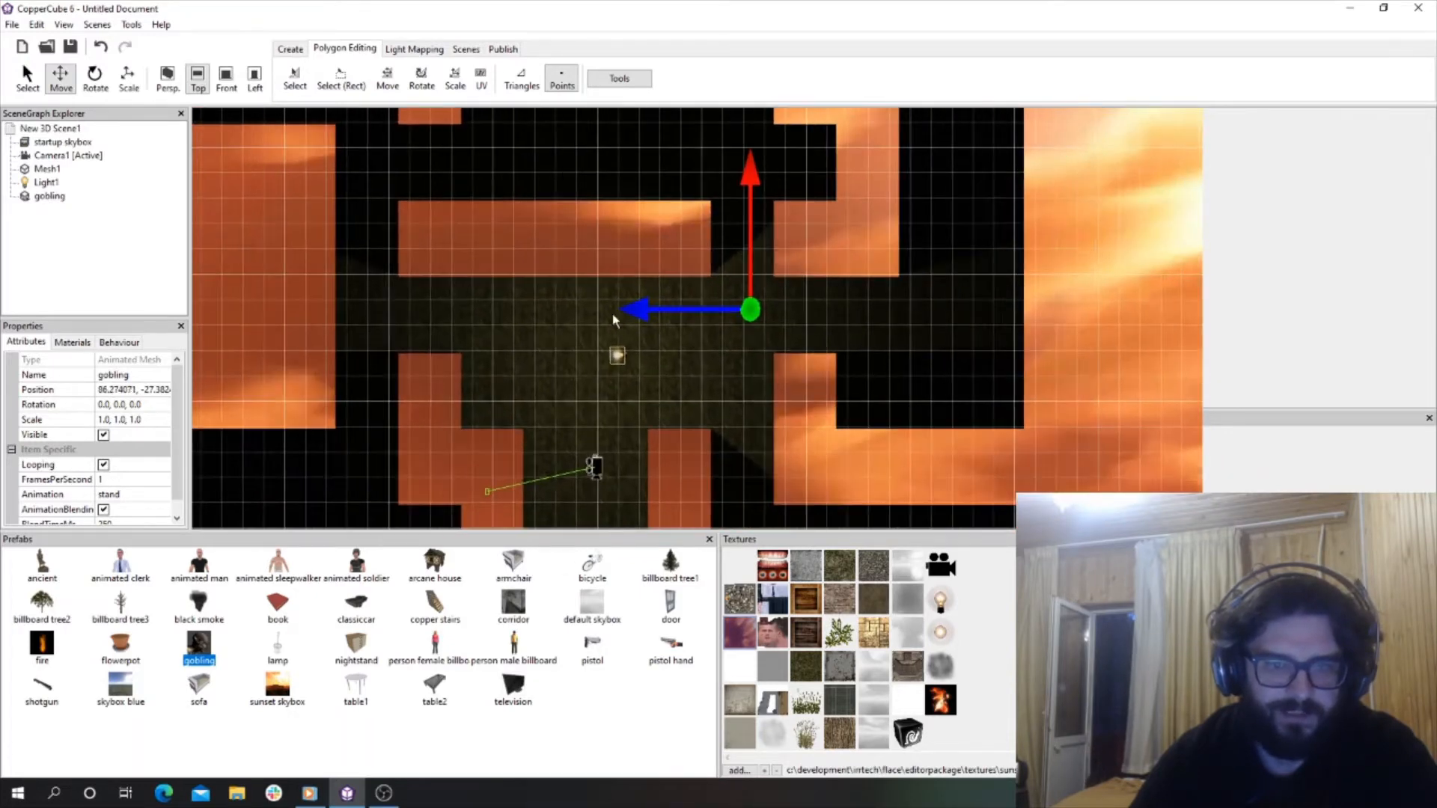
{"action": "mouse_move", "coordinate": [627, 311]}
{"action": "left_mouse_down"}
{"action": "mouse_move", "coordinate": [584, 316]}
{"action": "mouse_move", "coordinate": [613, 316]}
{"action": "left_mouse_up"}
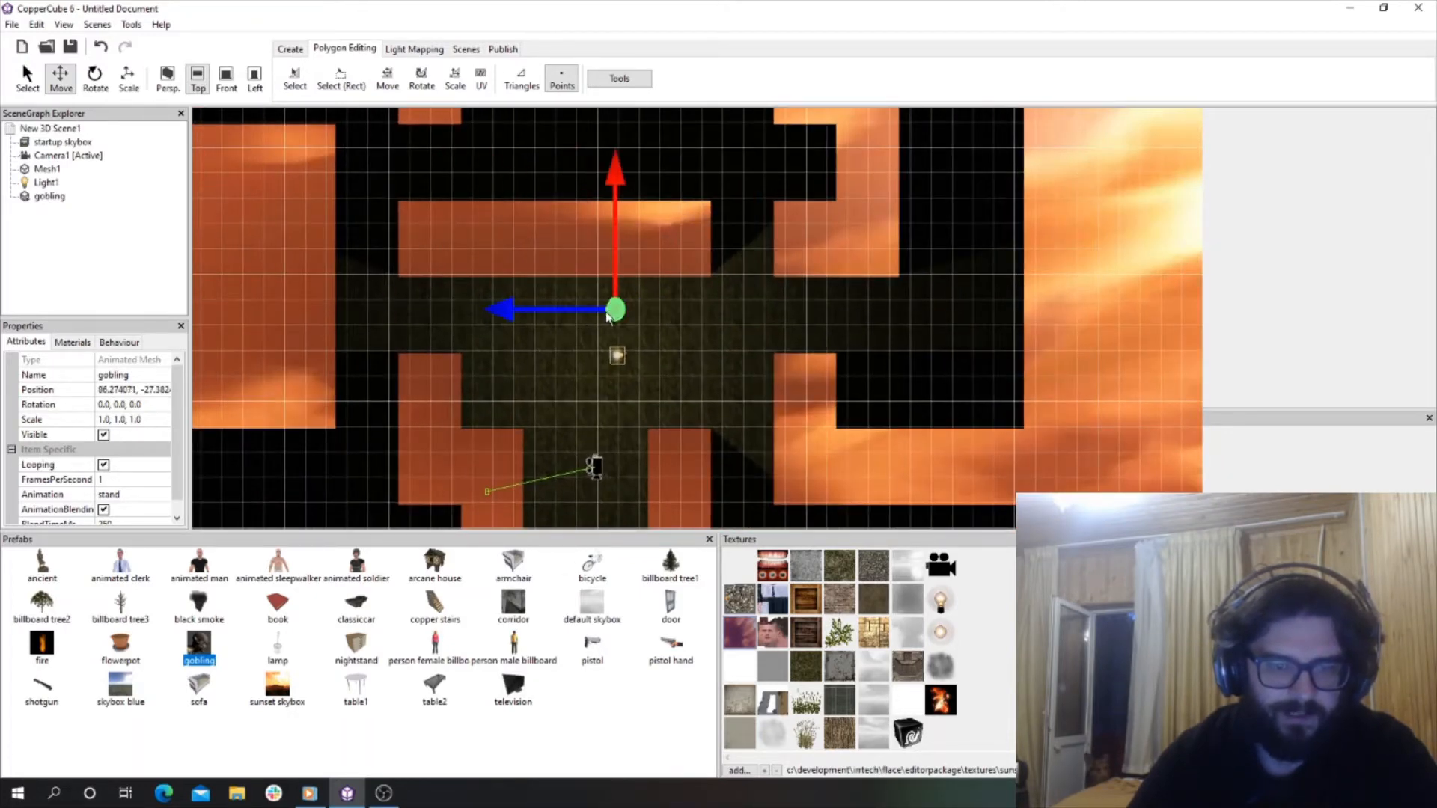
Move the gobling along X into the dark corridor beyond the wall block, to an X position of about 166.56.
{"action": "scroll", "coordinate": [605, 321], "scroll_direction": "down", "scroll_amount": 4}
{"action": "scroll", "coordinate": [605, 322], "scroll_direction": "down", "scroll_amount": 5}
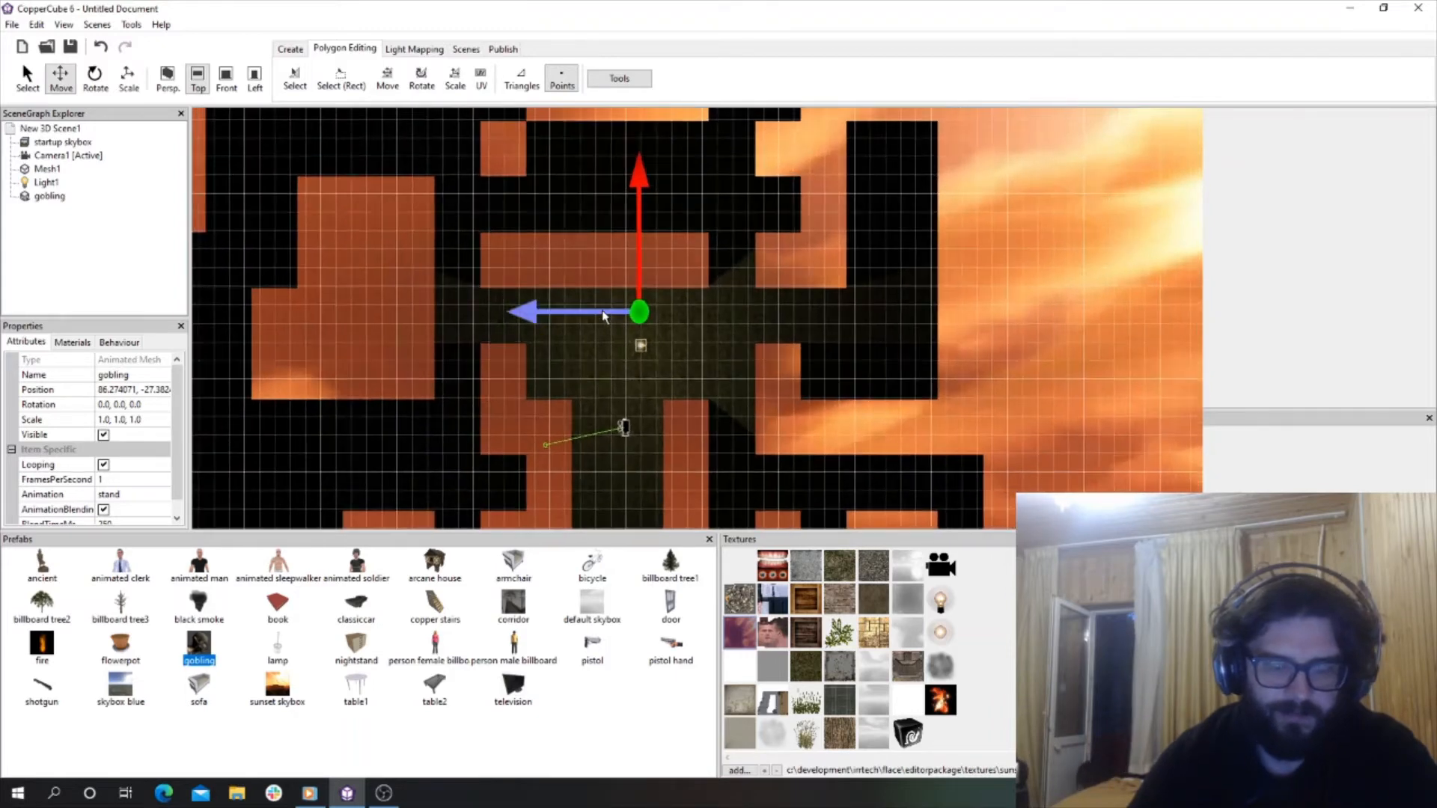
{"action": "scroll", "coordinate": [607, 303], "scroll_direction": "down", "scroll_amount": 1}
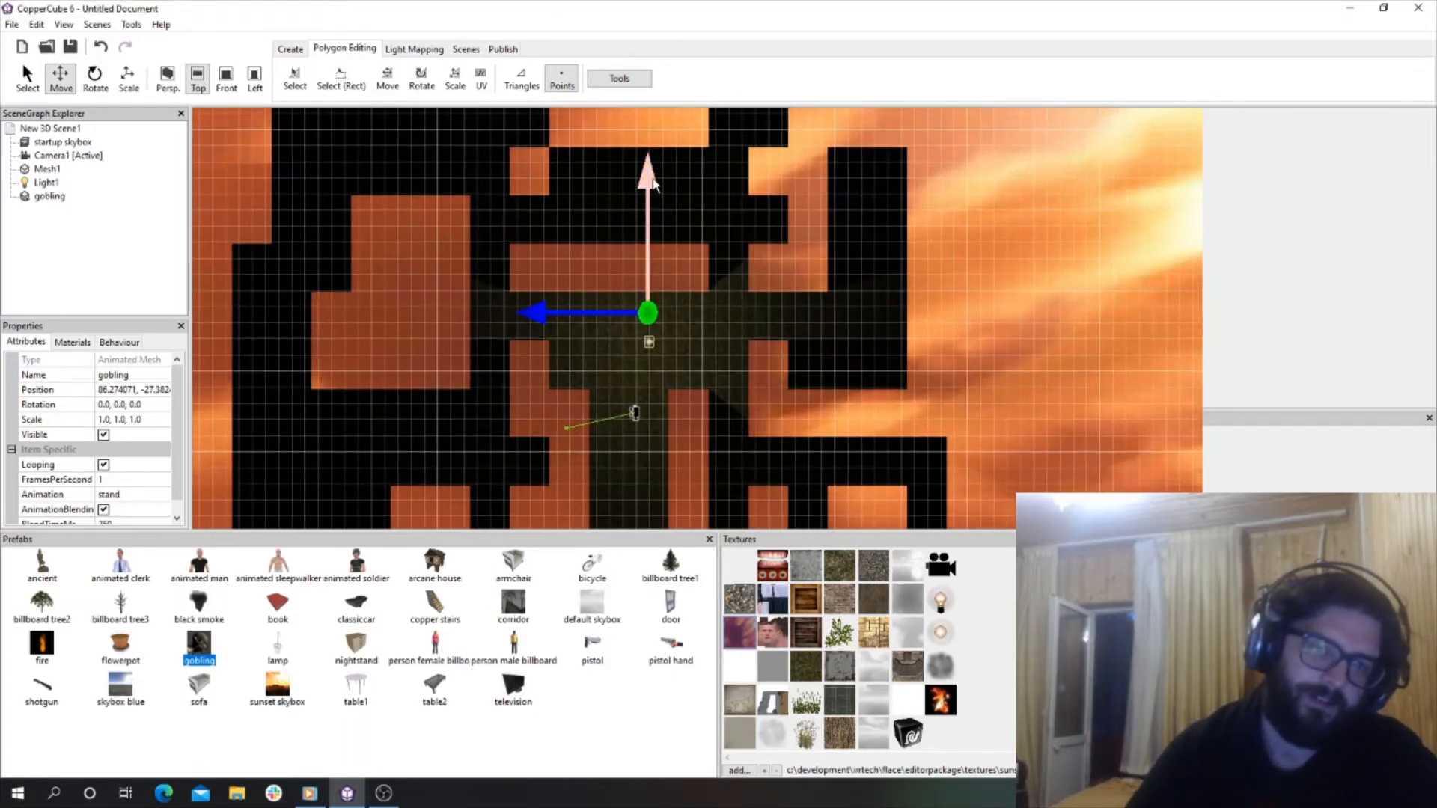
{"action": "left_click_drag", "start_coordinate": [646, 166], "coordinate": [633, 309]}
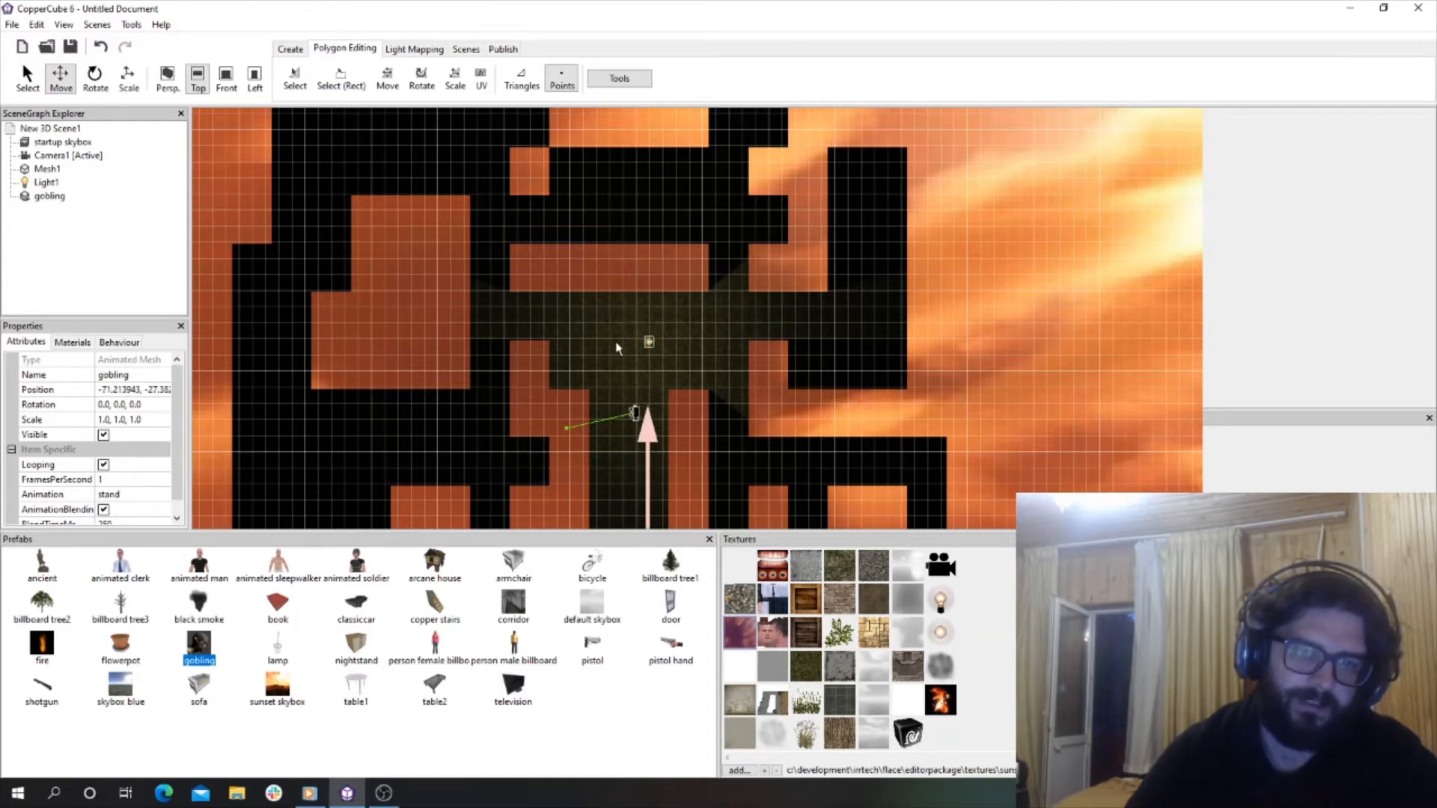
{"action": "left_click_drag", "start_coordinate": [620, 487], "coordinate": [676, 628]}
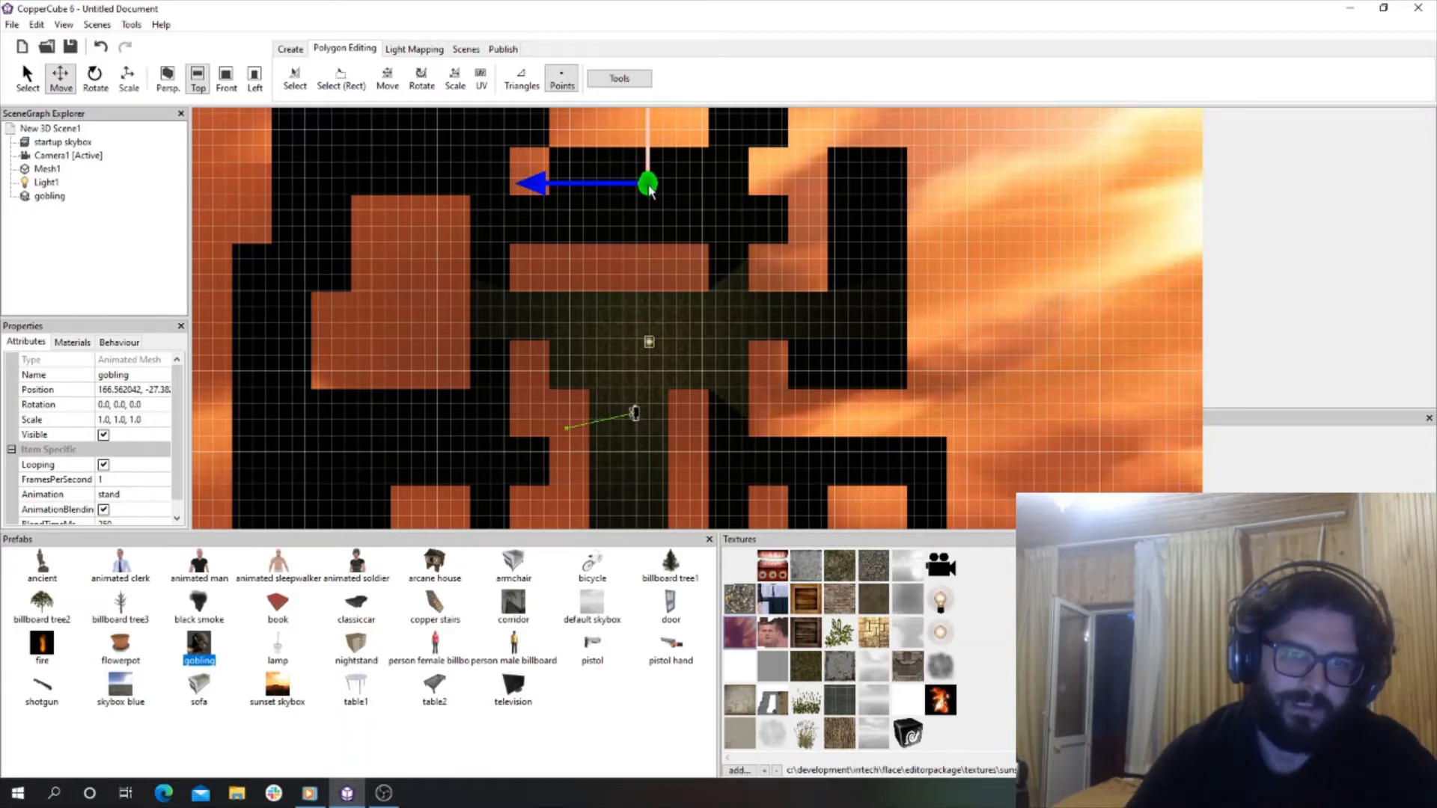
In the perspective view, shift the gobling along X to about 150.12 and check its placement in the corridor.
{"action": "left_click", "coordinate": [167, 79]}
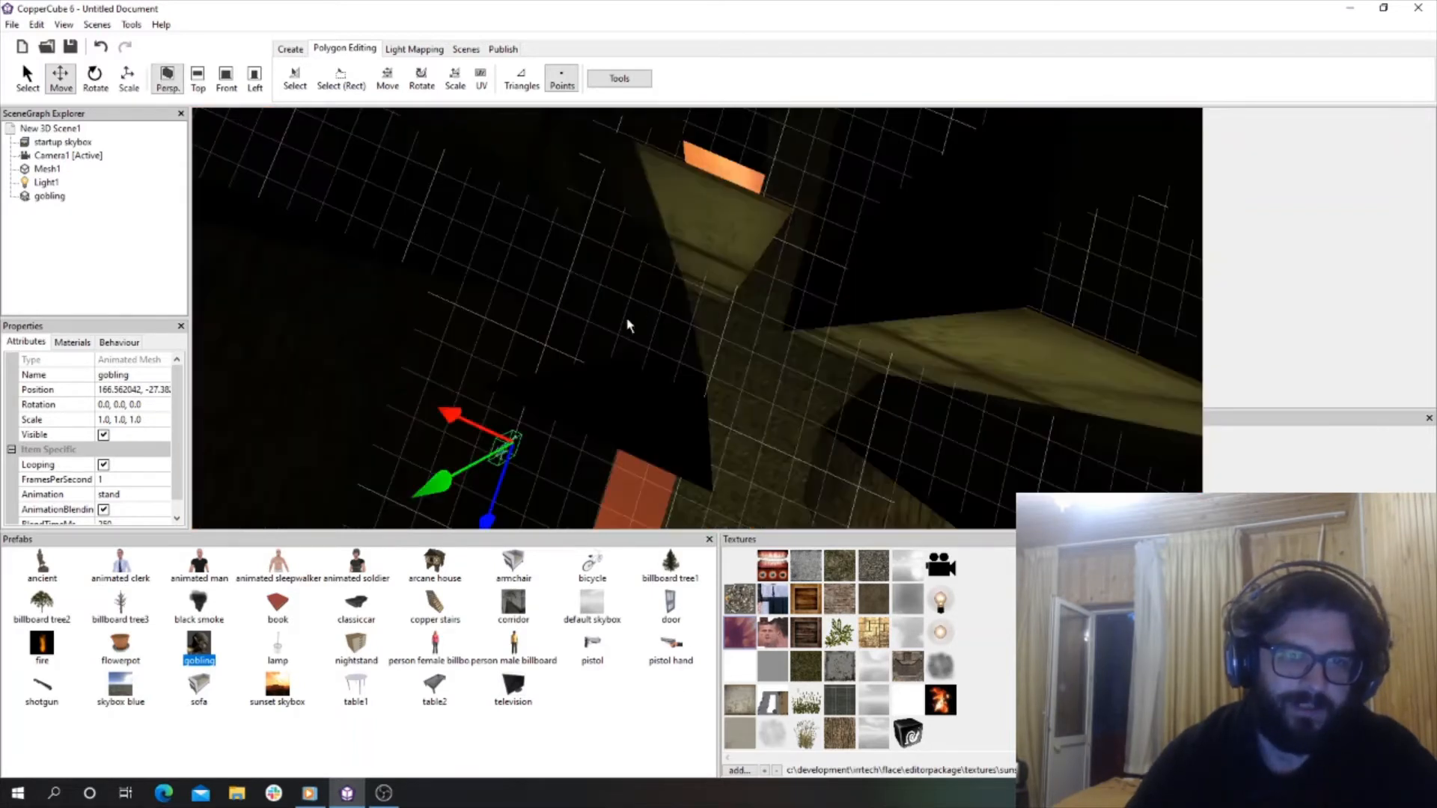
{"action": "scroll", "coordinate": [594, 325], "scroll_direction": "up", "scroll_amount": 4}
{"action": "left_click_drag", "start_coordinate": [388, 308], "coordinate": [590, 229]}
{"action": "scroll", "coordinate": [606, 237], "scroll_direction": "up", "scroll_amount": 3}
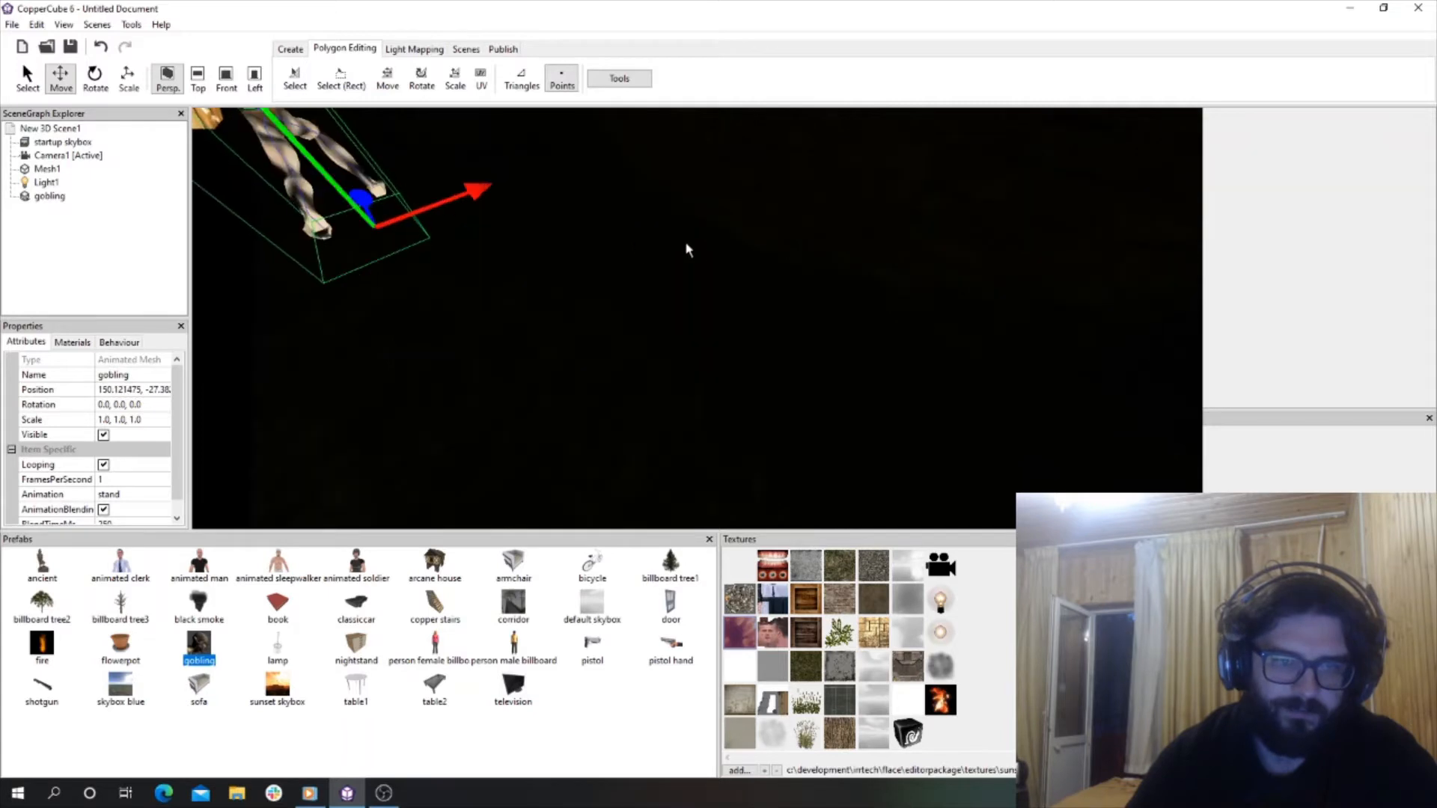
{"action": "scroll", "coordinate": [678, 243], "scroll_direction": "down", "scroll_amount": 3}
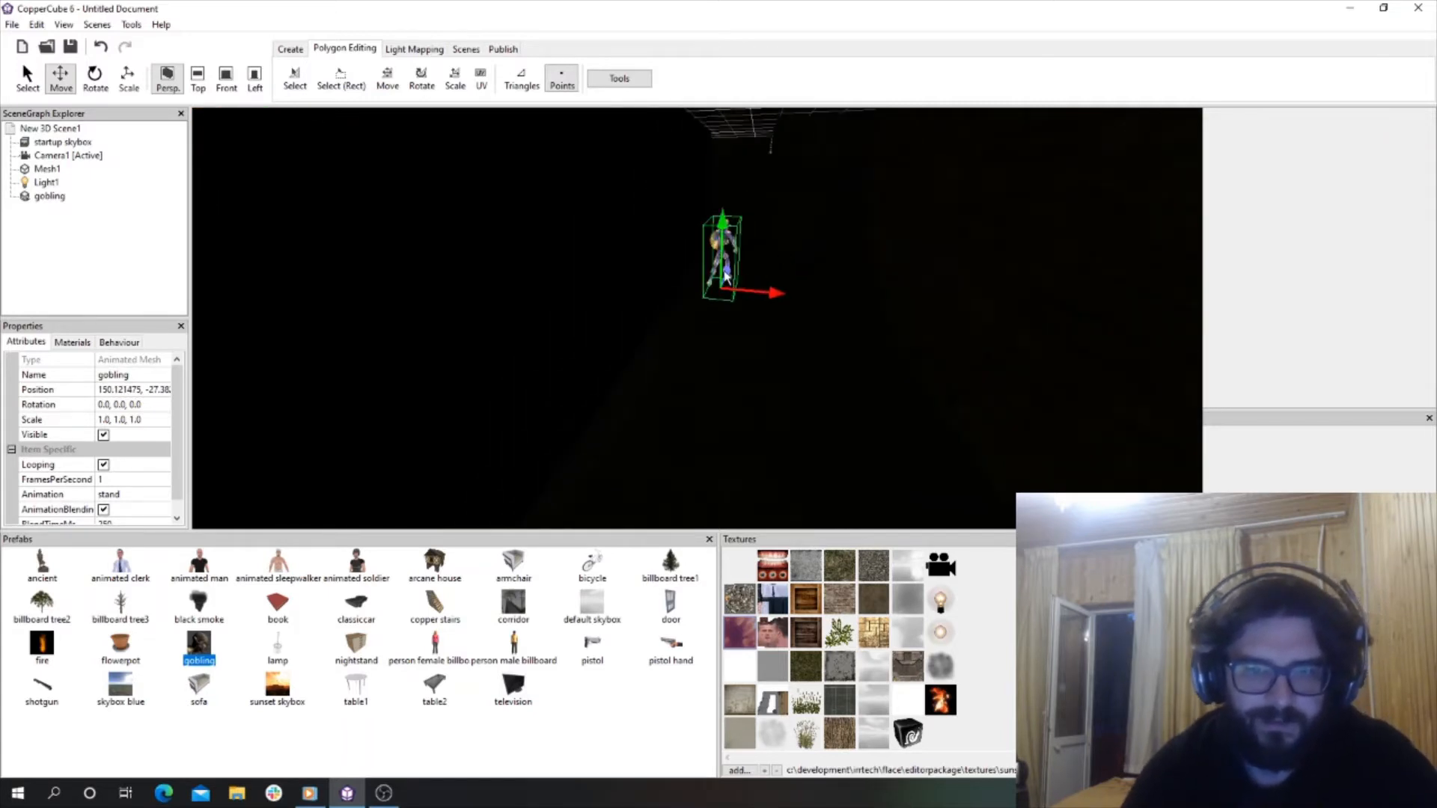
{"action": "scroll", "coordinate": [677, 407], "scroll_direction": "up", "scroll_amount": 3}
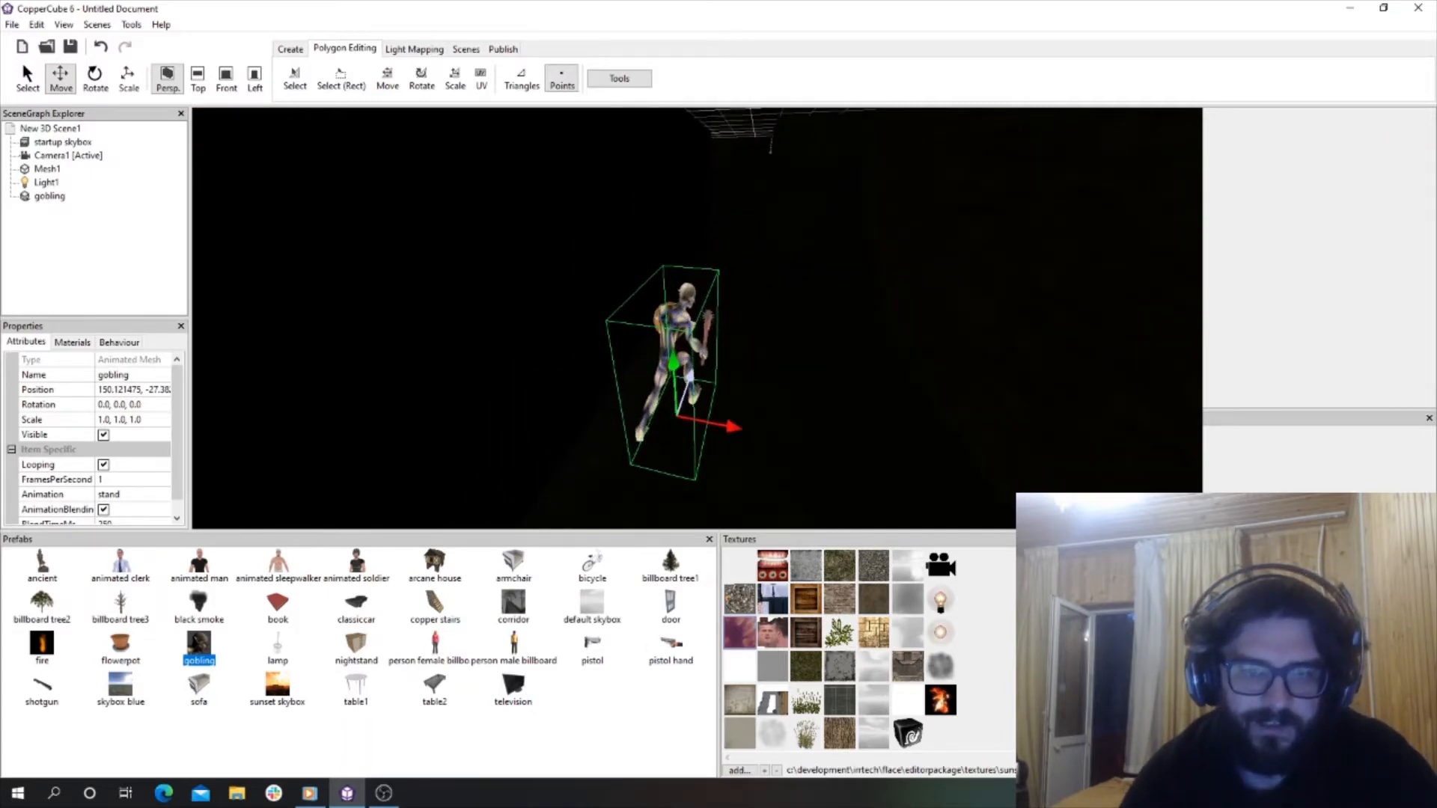
{"action": "scroll", "coordinate": [728, 427], "scroll_direction": "up", "scroll_amount": 2}
{"action": "scroll", "coordinate": [754, 274], "scroll_direction": "down", "scroll_amount": 5}
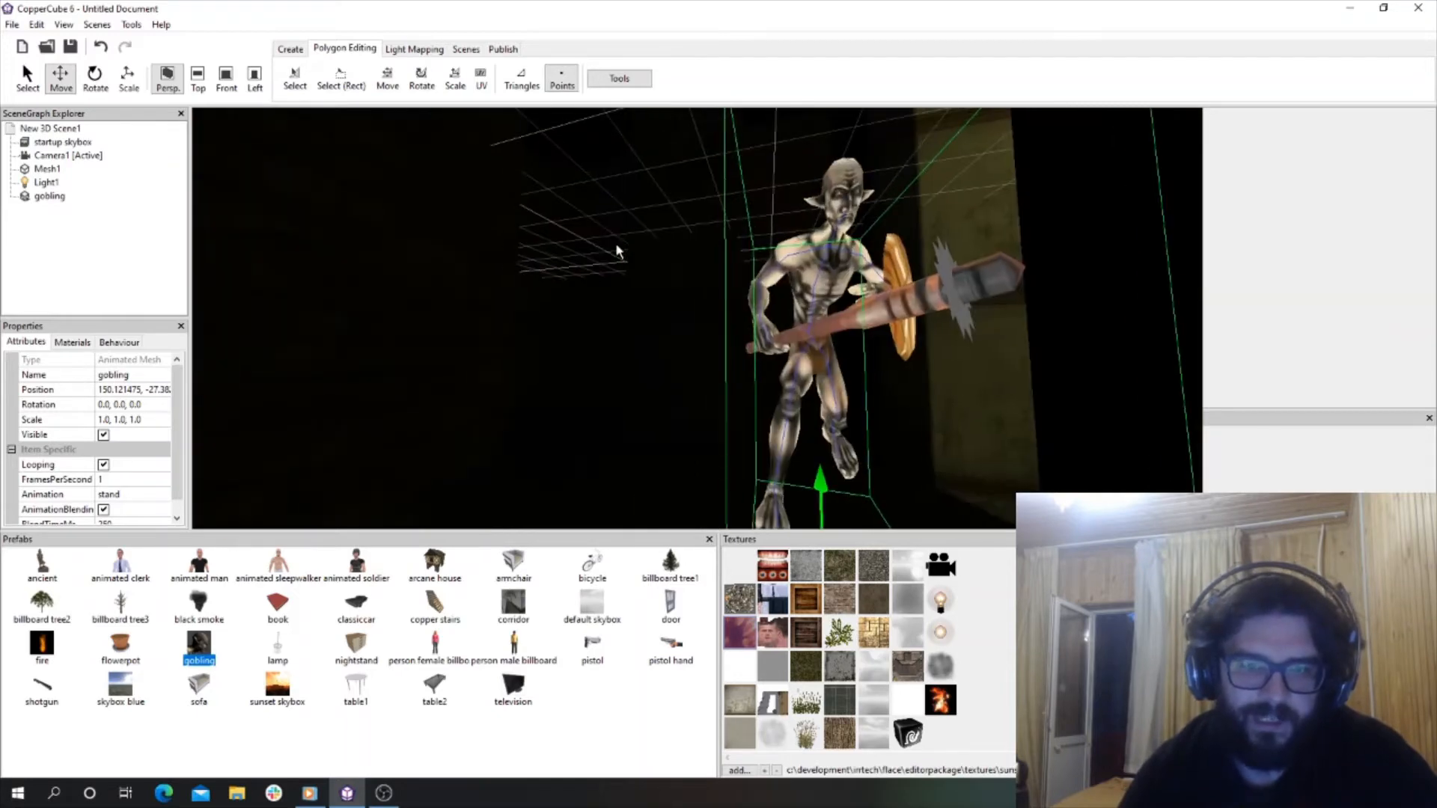
{"action": "scroll", "coordinate": [710, 262], "scroll_direction": "up", "scroll_amount": 1}
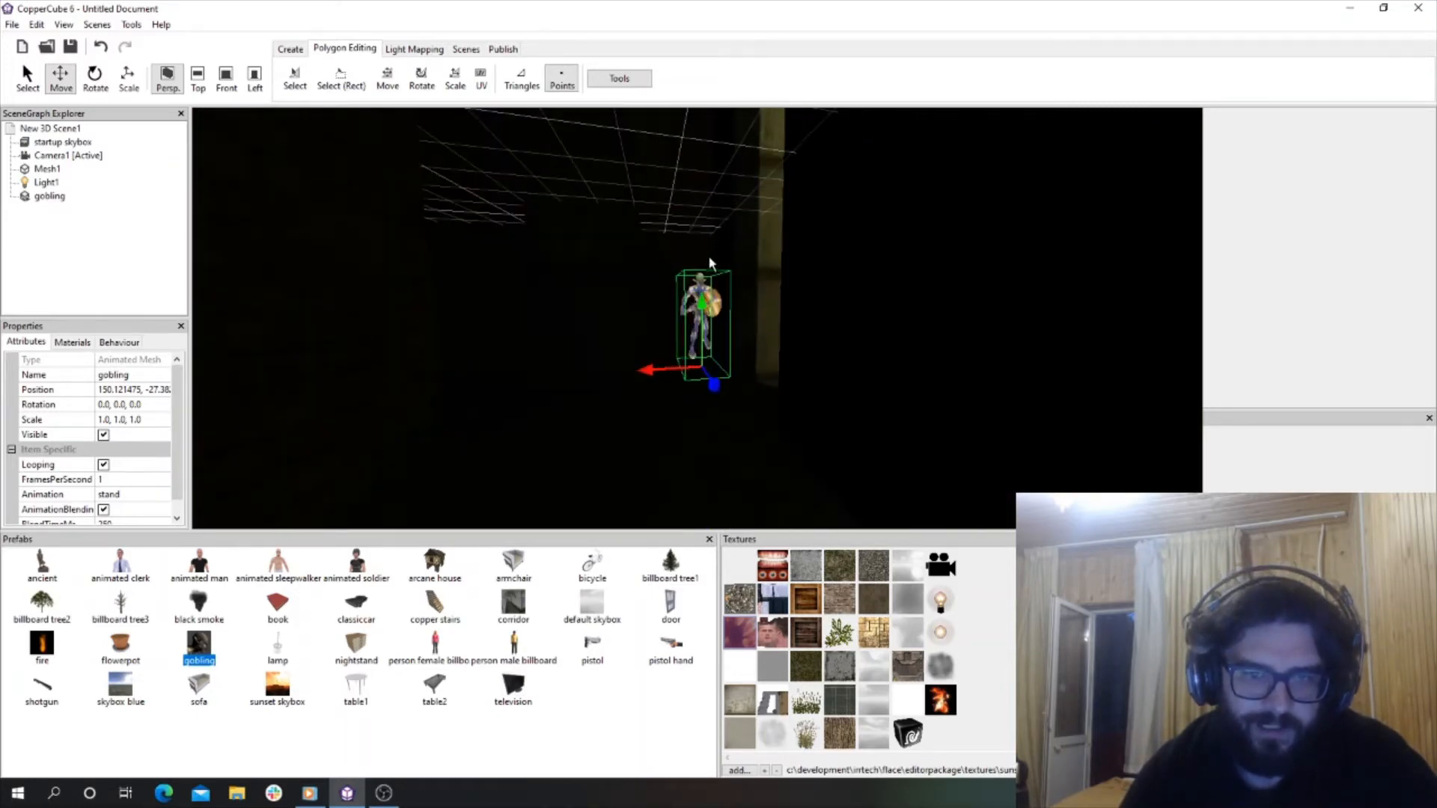
Lower the gobling onto the corridor floor, to a vertical position of about -47.24.
{"action": "left_click_drag", "start_coordinate": [699, 303], "coordinate": [677, 509]}
{"action": "scroll", "coordinate": [669, 467], "scroll_direction": "down", "scroll_amount": 2}
{"action": "scroll", "coordinate": [712, 420], "scroll_direction": "down", "scroll_amount": 1}
{"action": "scroll", "coordinate": [700, 453], "scroll_direction": "up", "scroll_amount": 3}
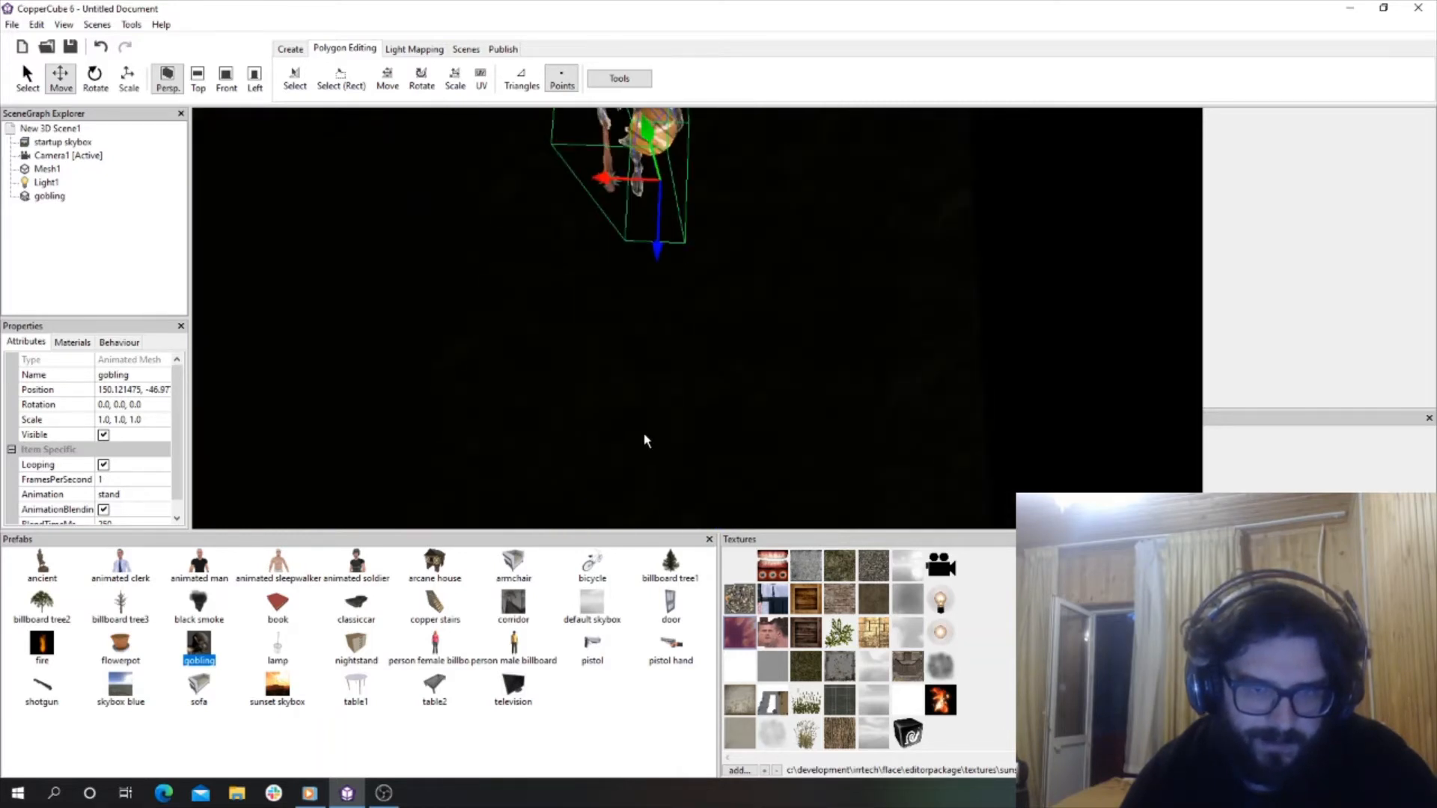
{"action": "scroll", "coordinate": [641, 429], "scroll_direction": "up", "scroll_amount": 2}
{"action": "scroll", "coordinate": [642, 428], "scroll_direction": "down", "scroll_amount": 1}
{"action": "left_click_drag", "start_coordinate": [657, 362], "coordinate": [641, 298]}
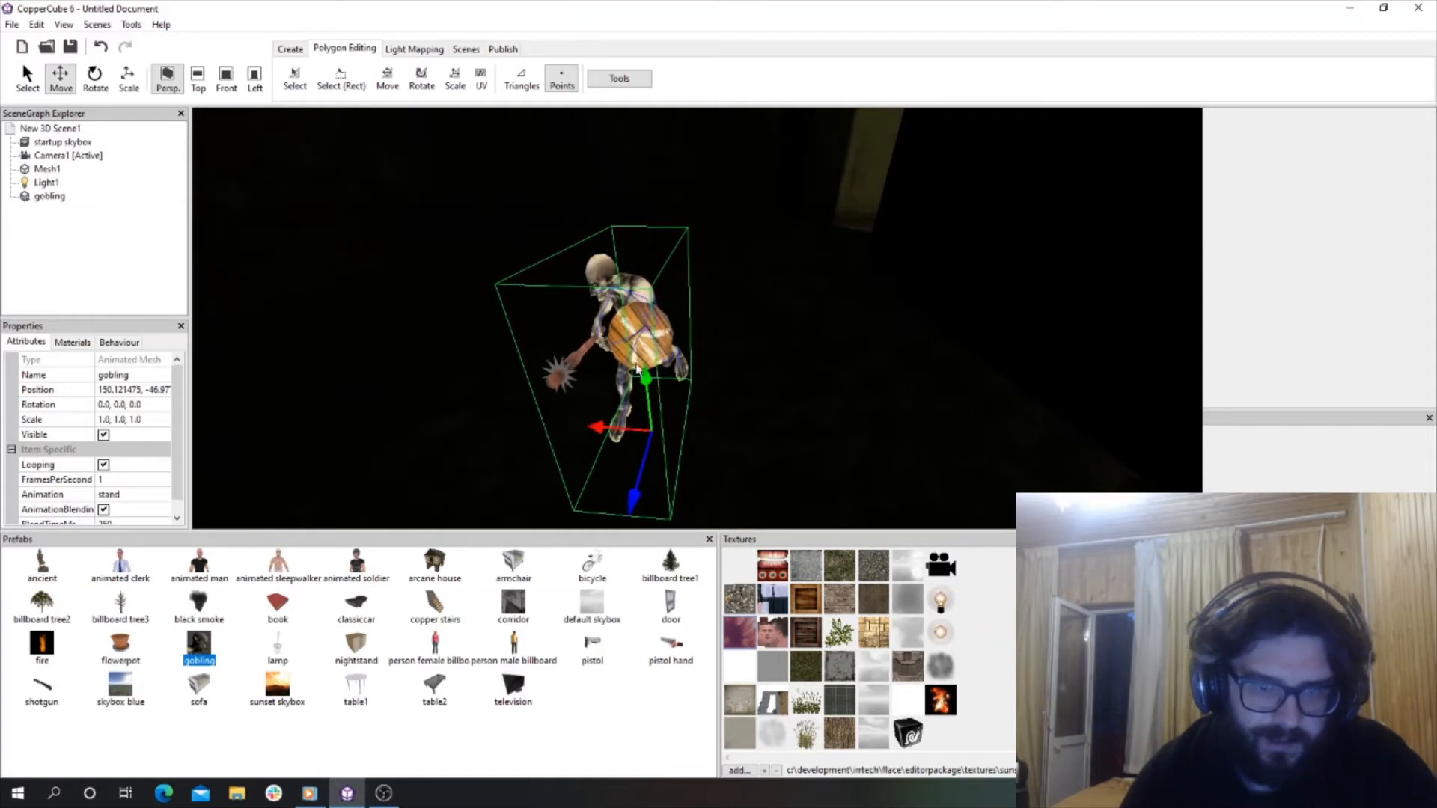
{"action": "left_click_drag", "start_coordinate": [648, 382], "coordinate": [640, 386]}
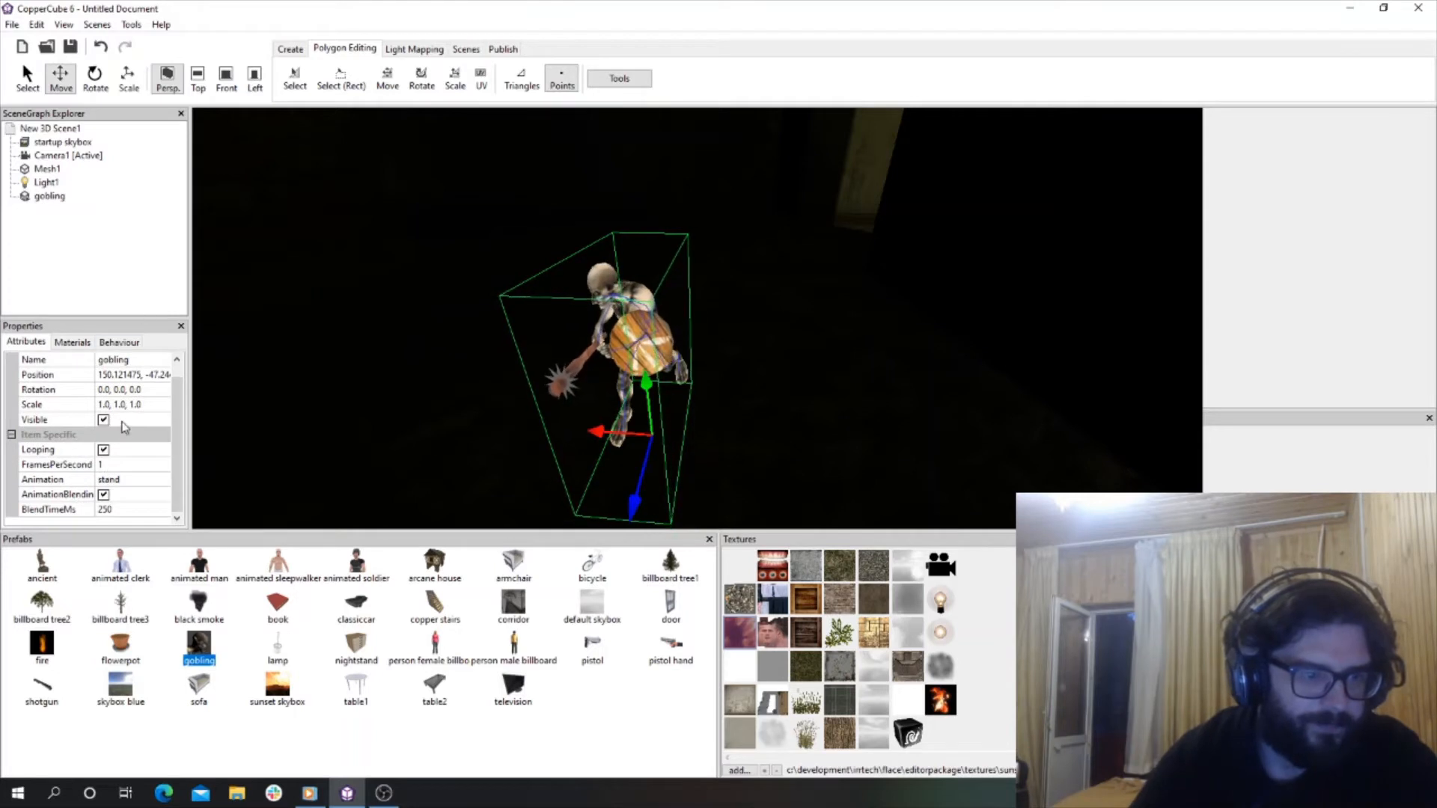
Set the gobling's animation to run.
{"action": "left_click", "coordinate": [112, 494]}
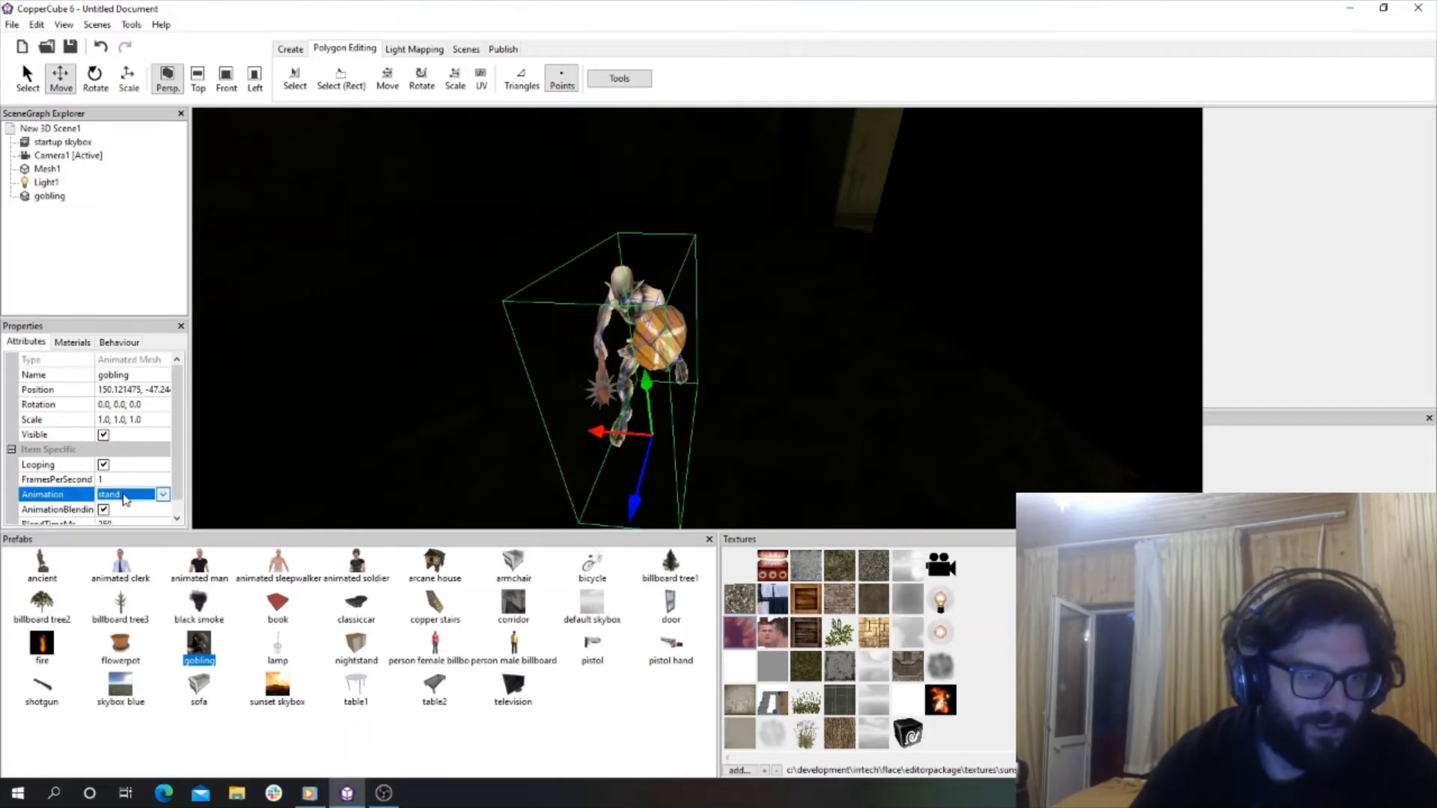
{"action": "left_click", "coordinate": [162, 494]}
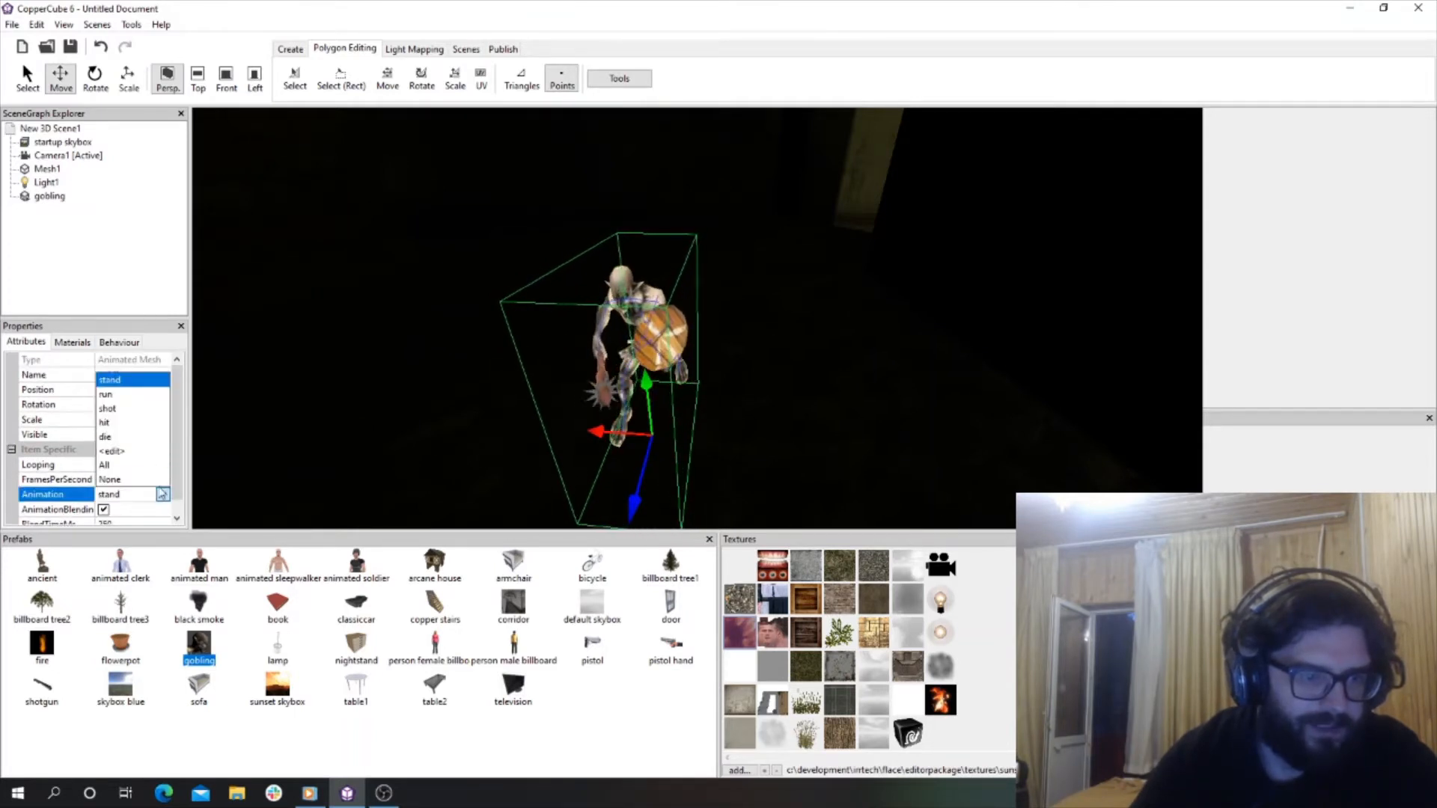
{"action": "left_click", "coordinate": [136, 407]}
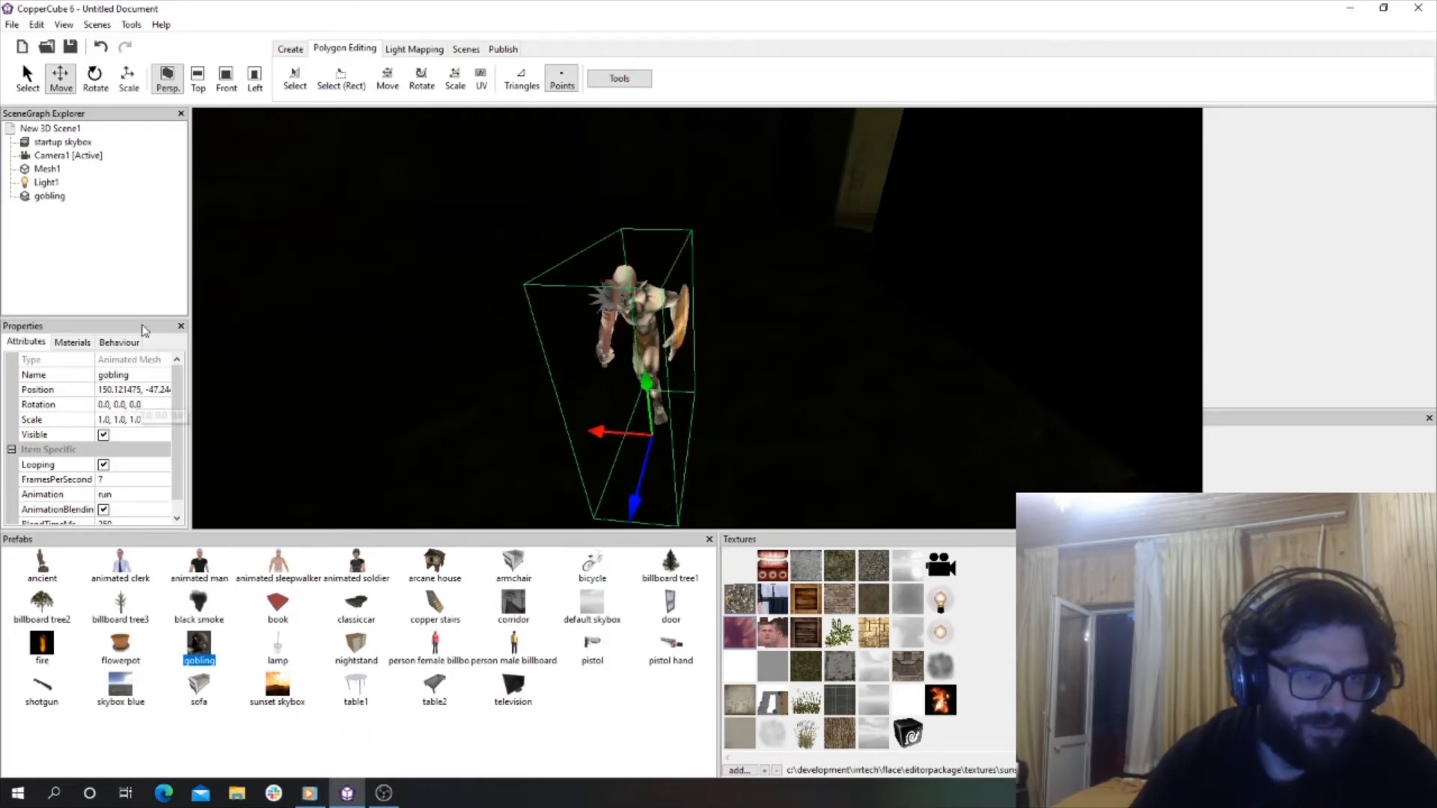
Review the gobling's Game Actor with Health behaviour settings and the available movement modes, keeping Randomly Patrol.
{"action": "left_click", "coordinate": [119, 342]}
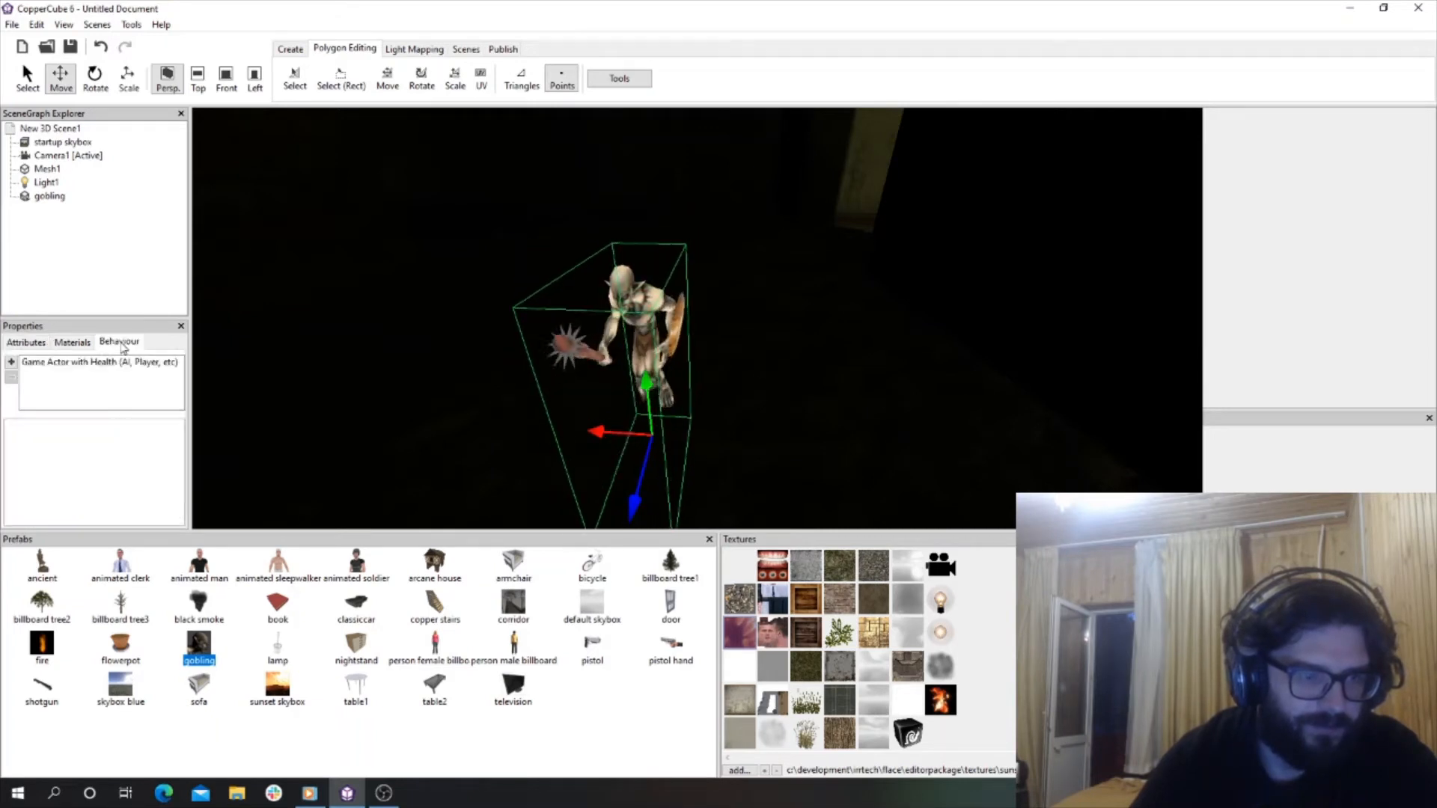
{"action": "left_click", "coordinate": [62, 365]}
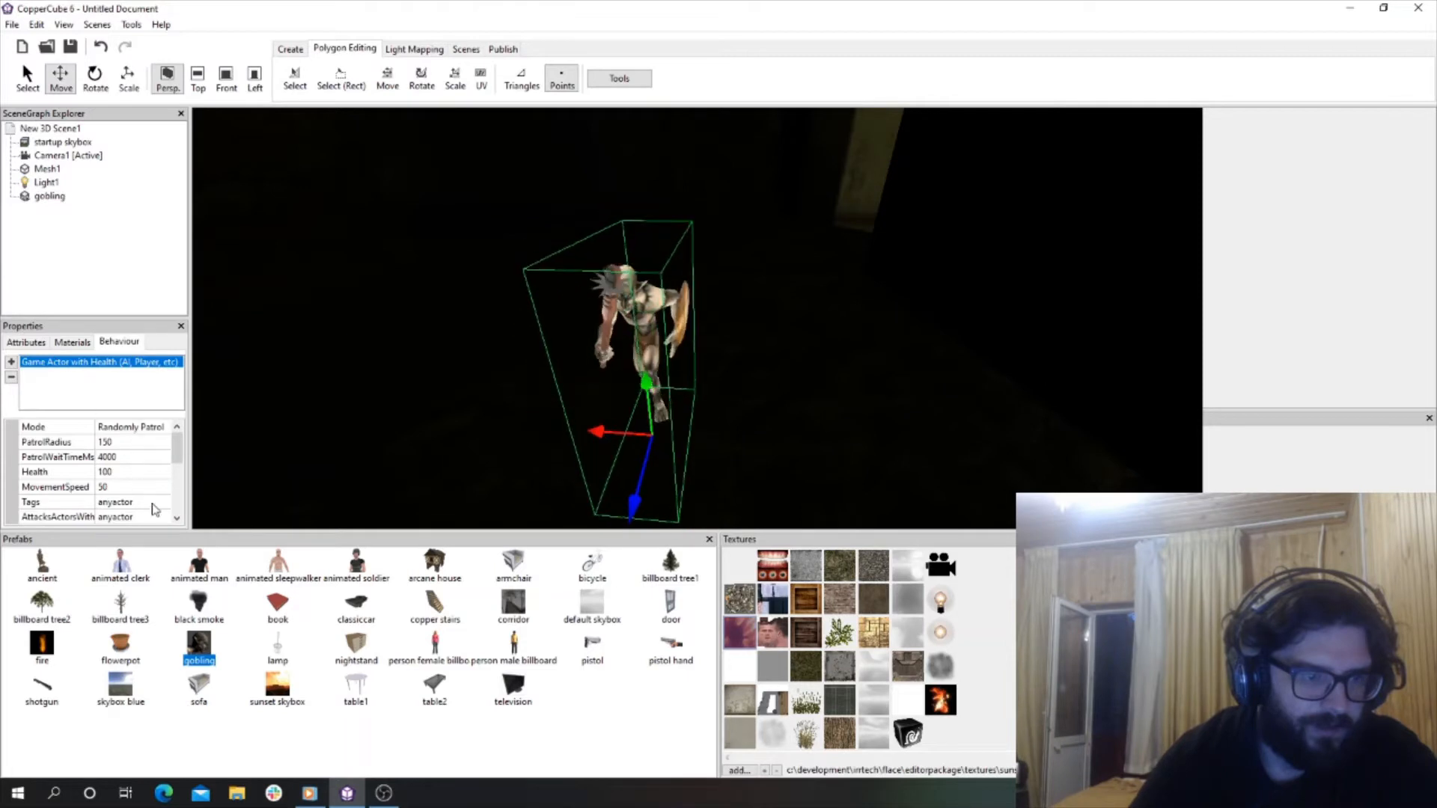
{"action": "scroll", "coordinate": [155, 509], "scroll_direction": "down", "scroll_amount": 3}
{"action": "scroll", "coordinate": [159, 486], "scroll_direction": "up", "scroll_amount": 3}
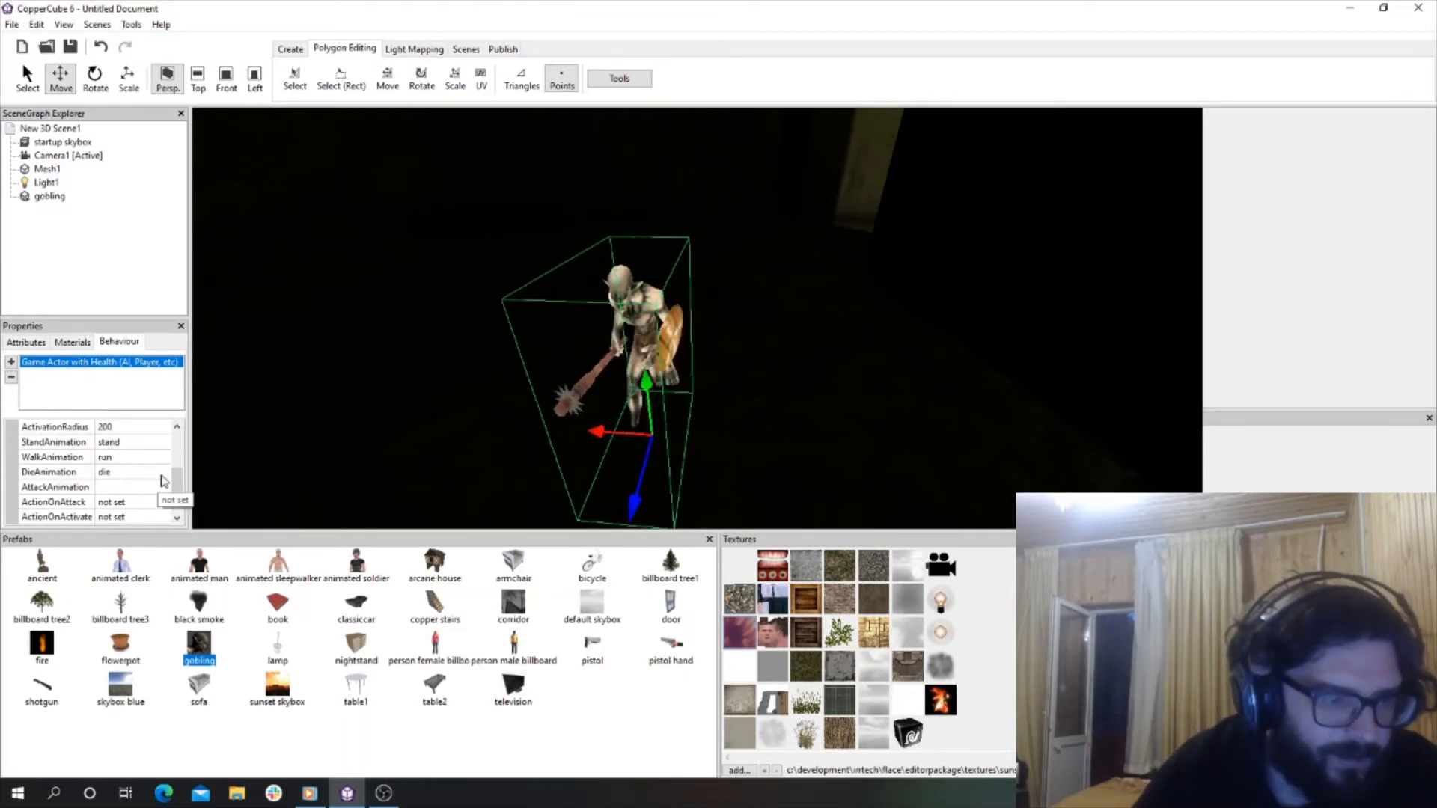
{"action": "scroll", "coordinate": [123, 464], "scroll_direction": "up", "scroll_amount": 3}
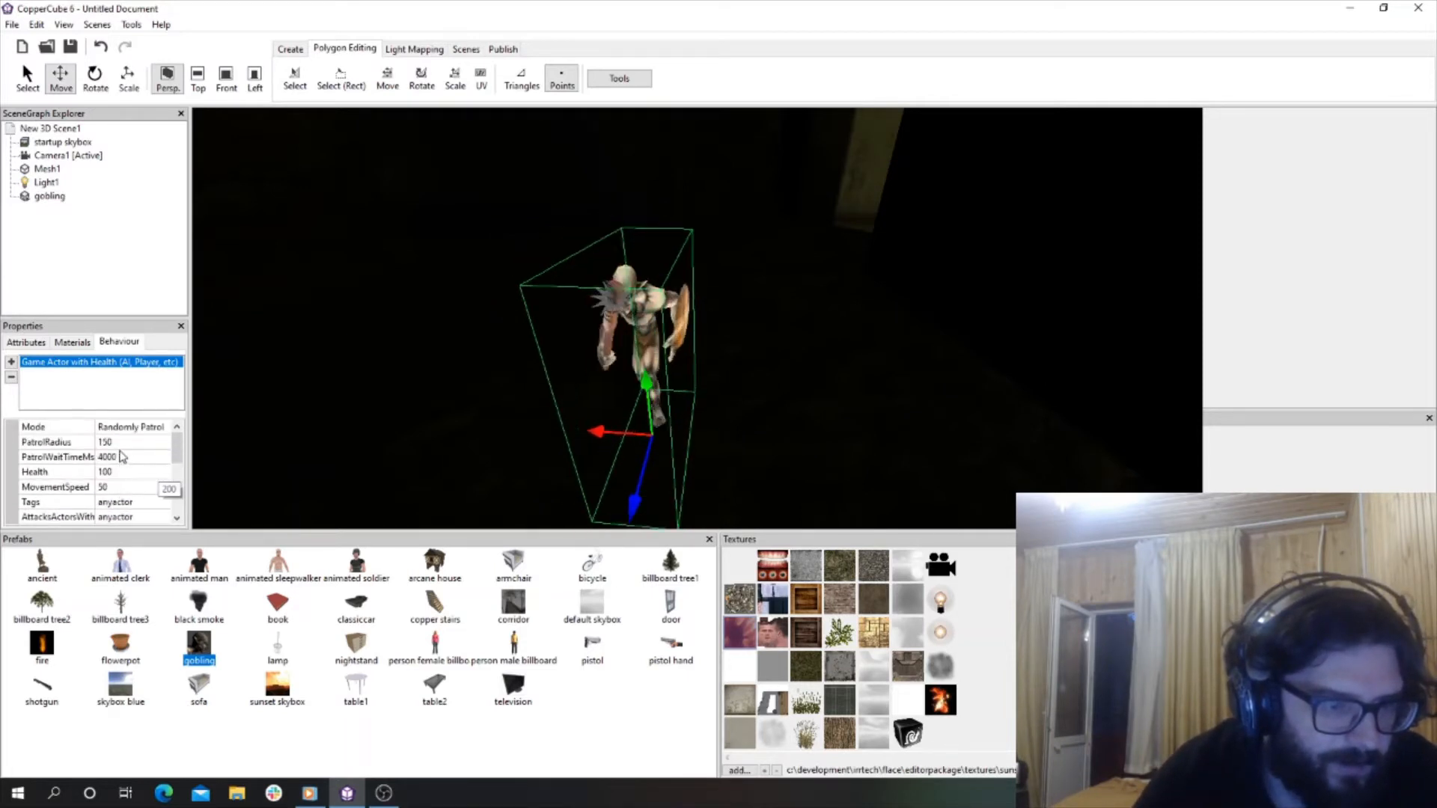
{"action": "left_click", "coordinate": [162, 428]}
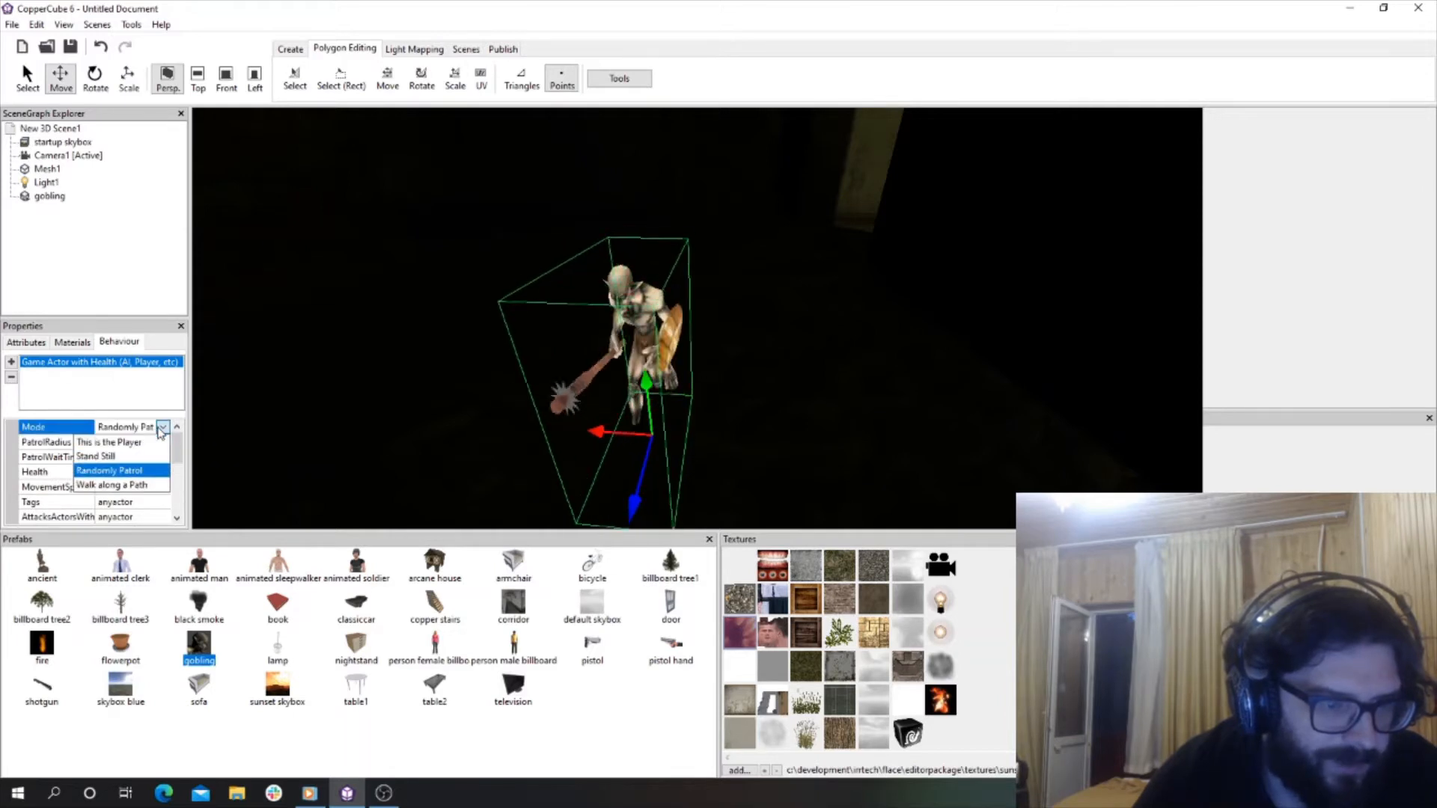
{"action": "left_click", "coordinate": [162, 428]}
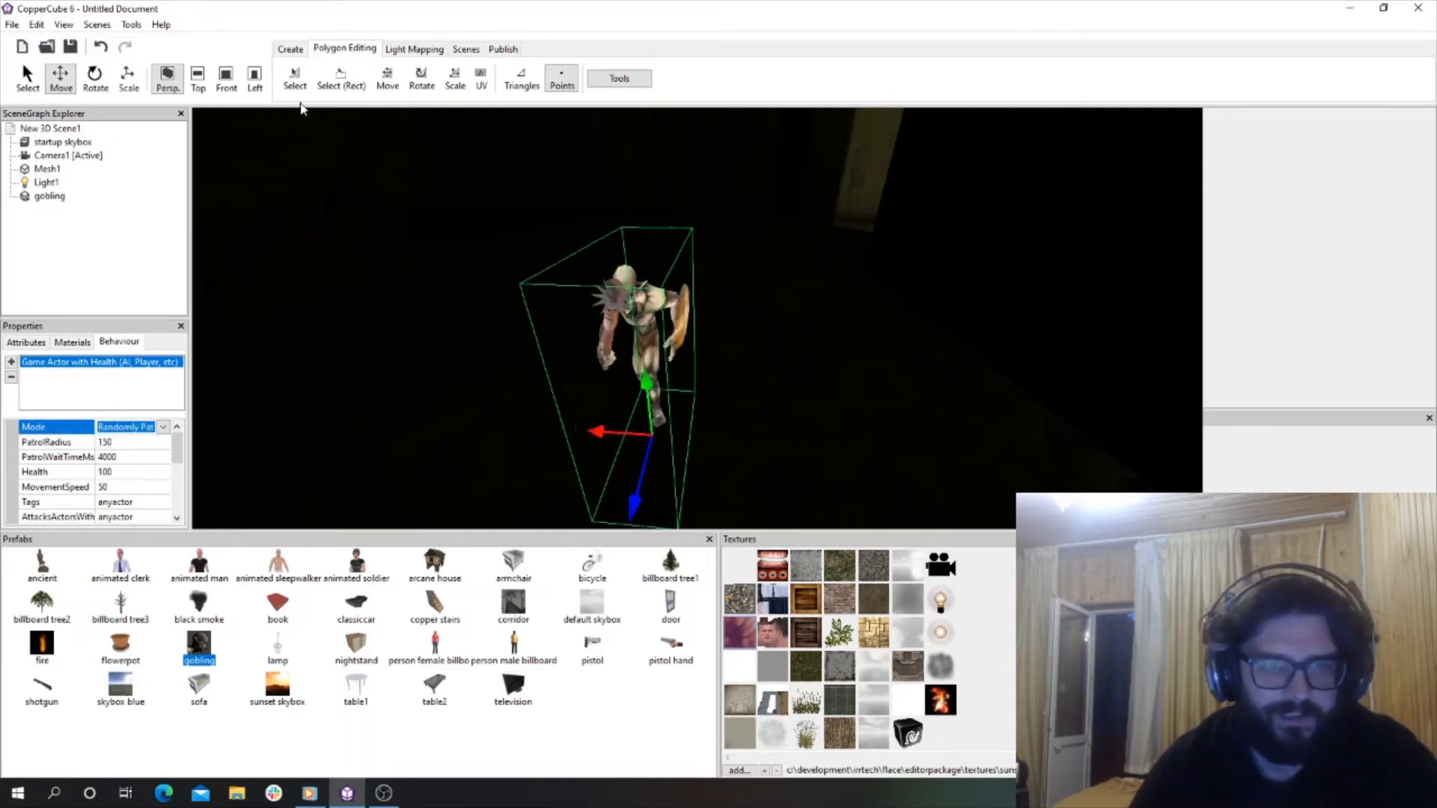
Test the scene as a Windows application, walking towards and away from the gobling to watch how it behaves.
{"action": "left_click", "coordinate": [131, 25]}
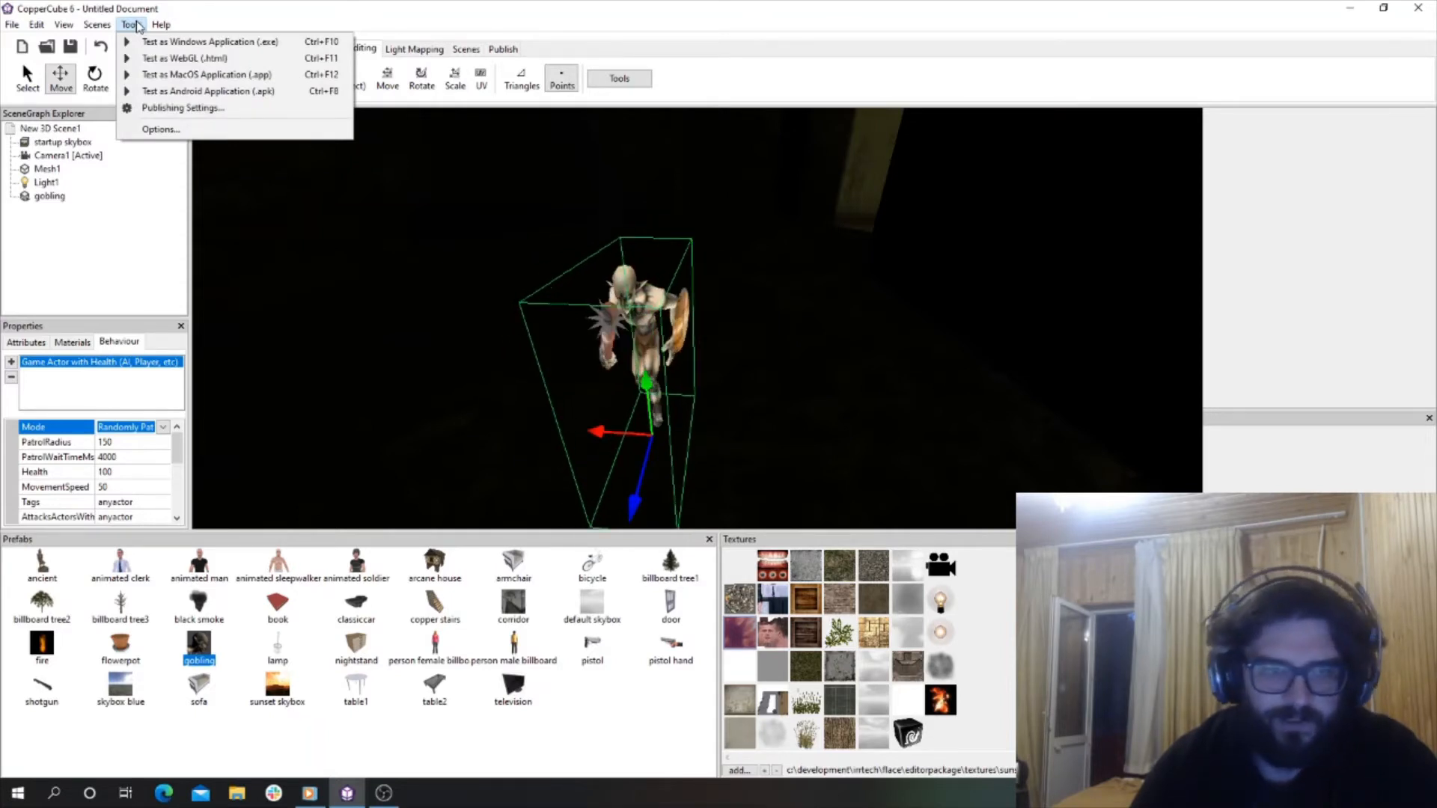
{"action": "left_click", "coordinate": [210, 42]}
{"action": "key", "text": "w"}
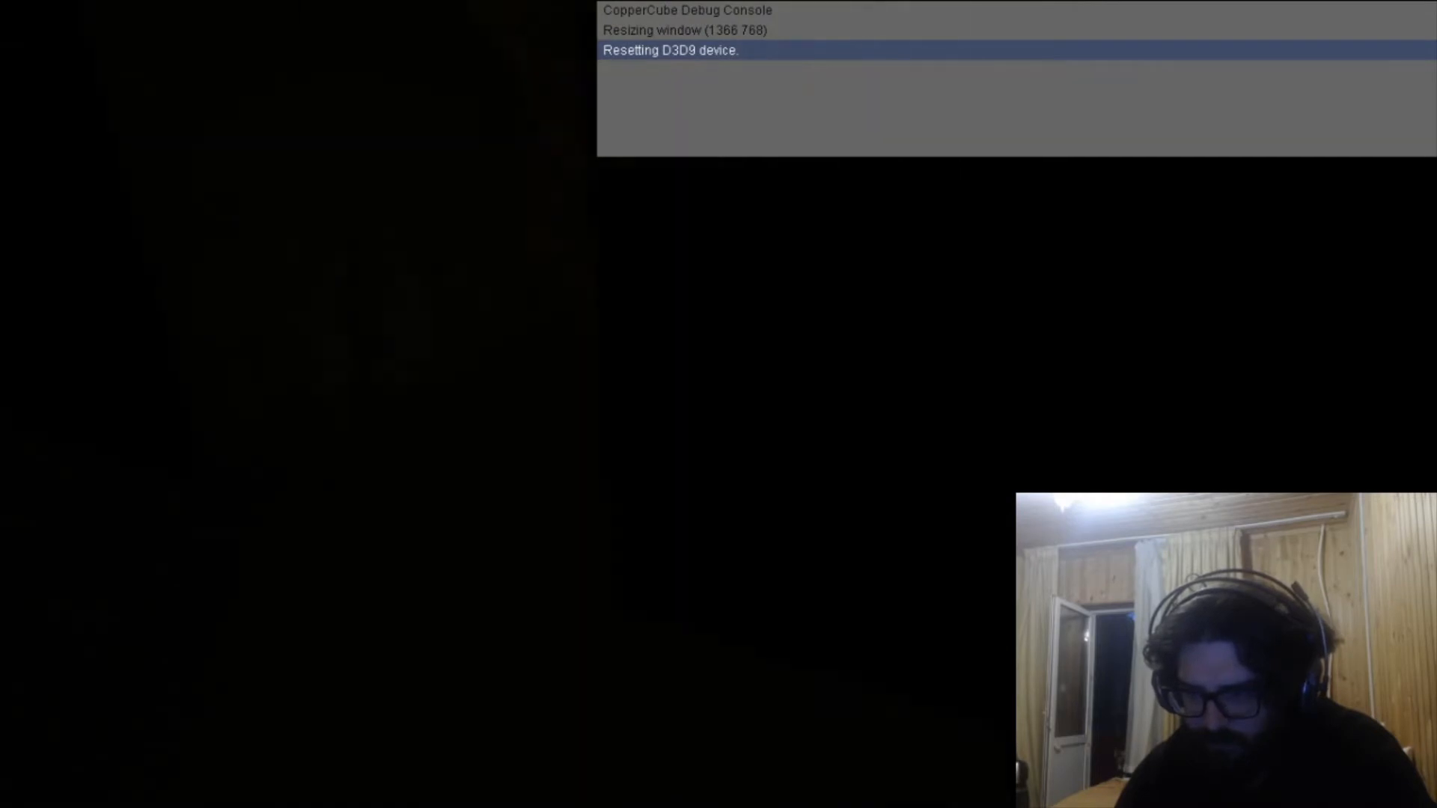
{"action": "key", "text": "w"}
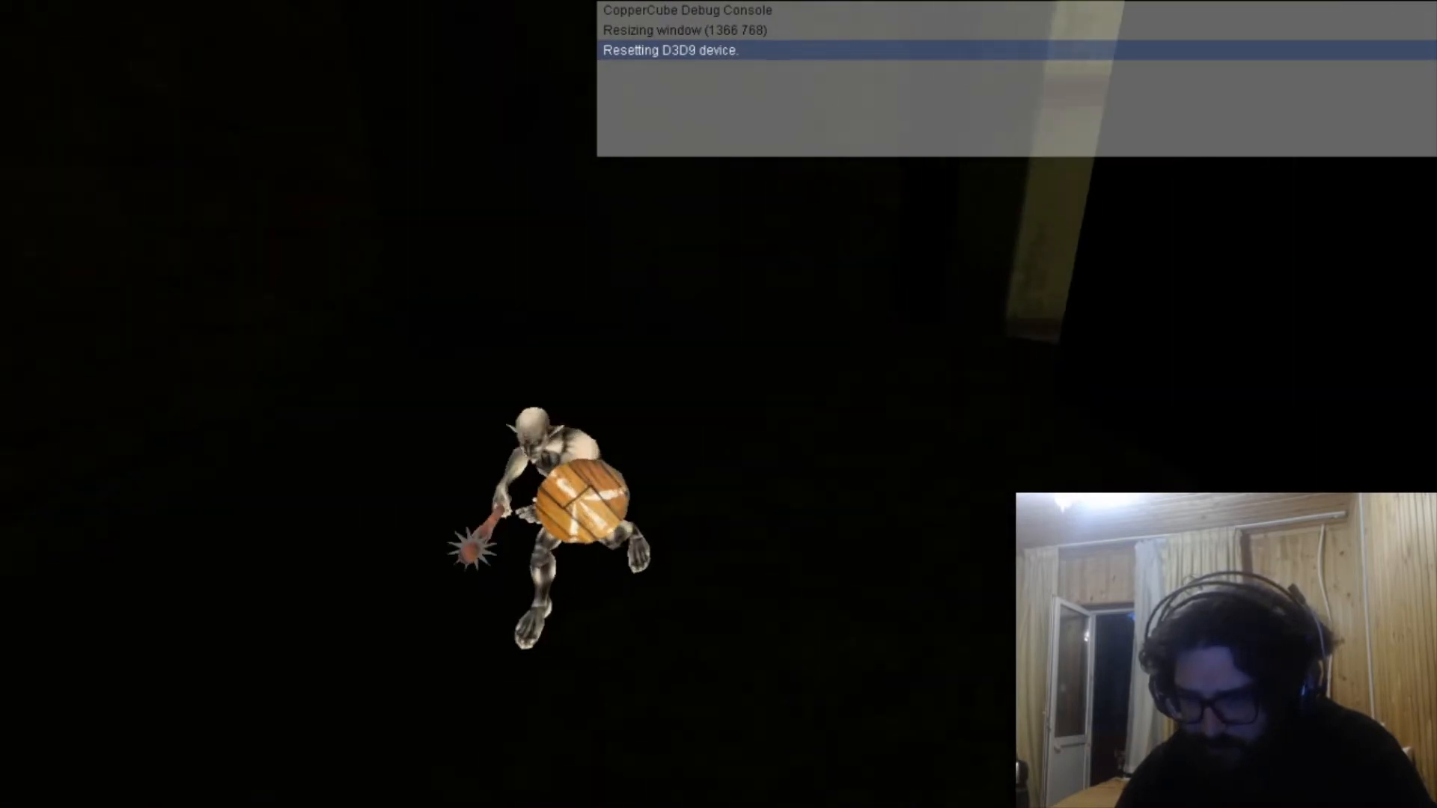
{"action": "key", "text": "s"}
{"action": "key", "text": "w"}
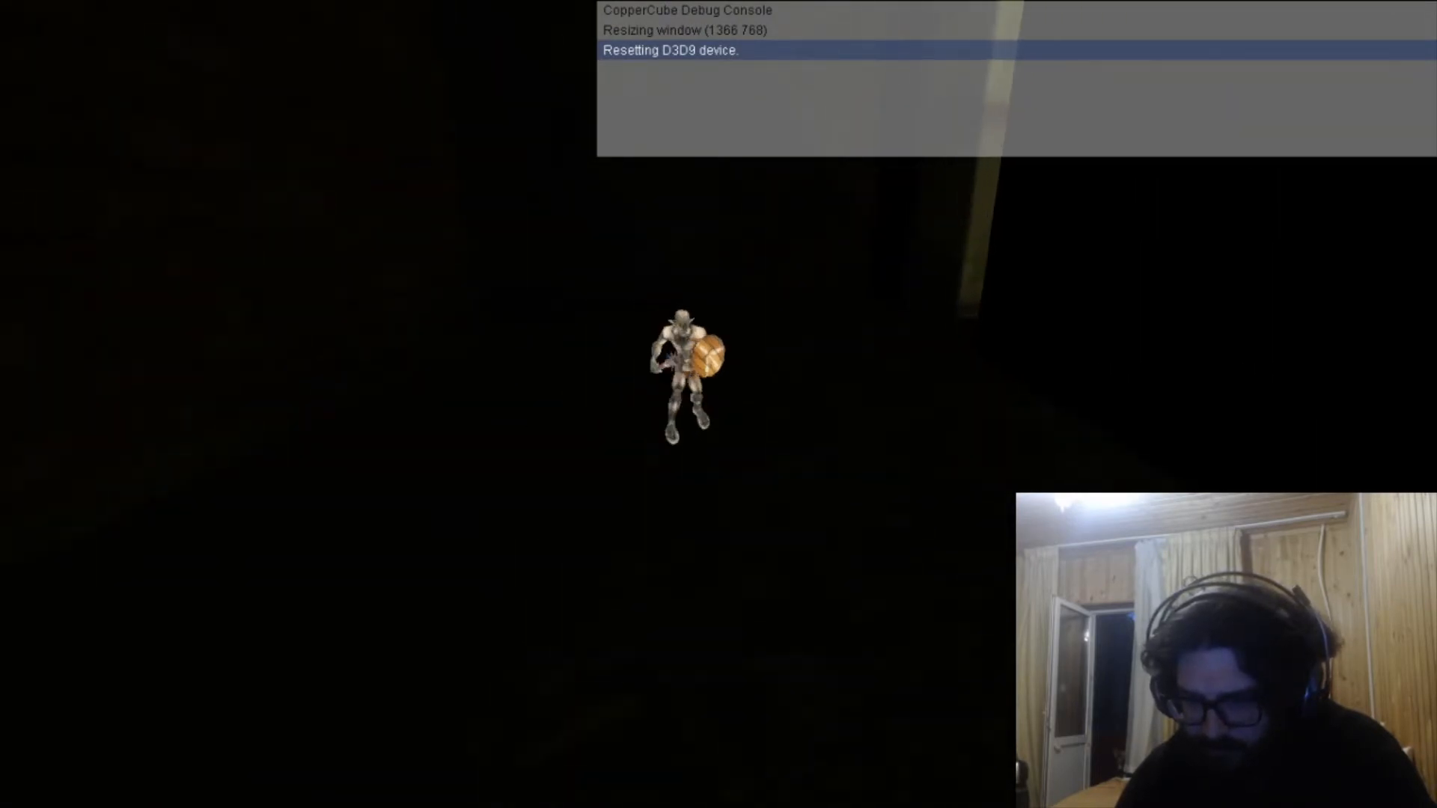
{"action": "key", "text": "s"}
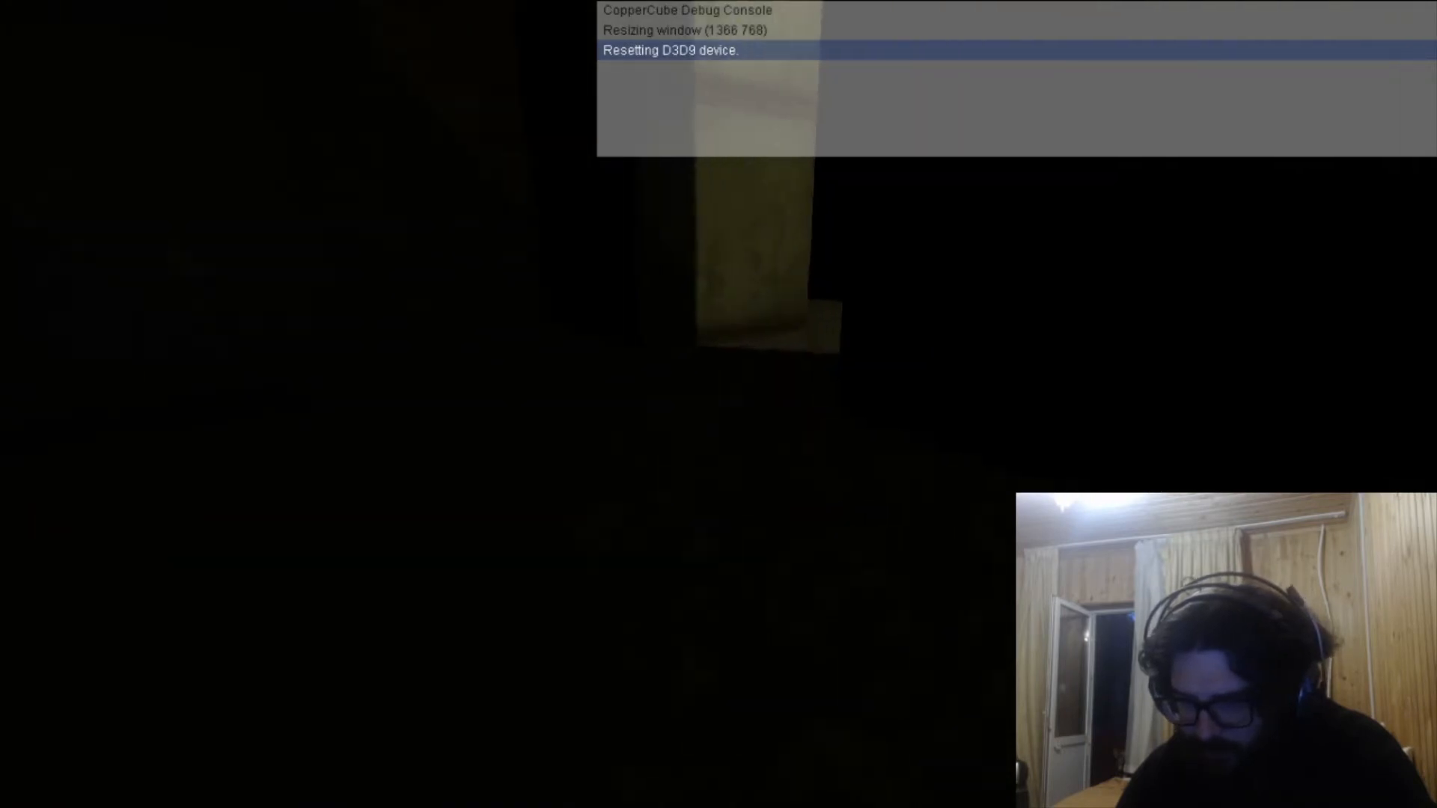
{"action": "key", "text": "w"}
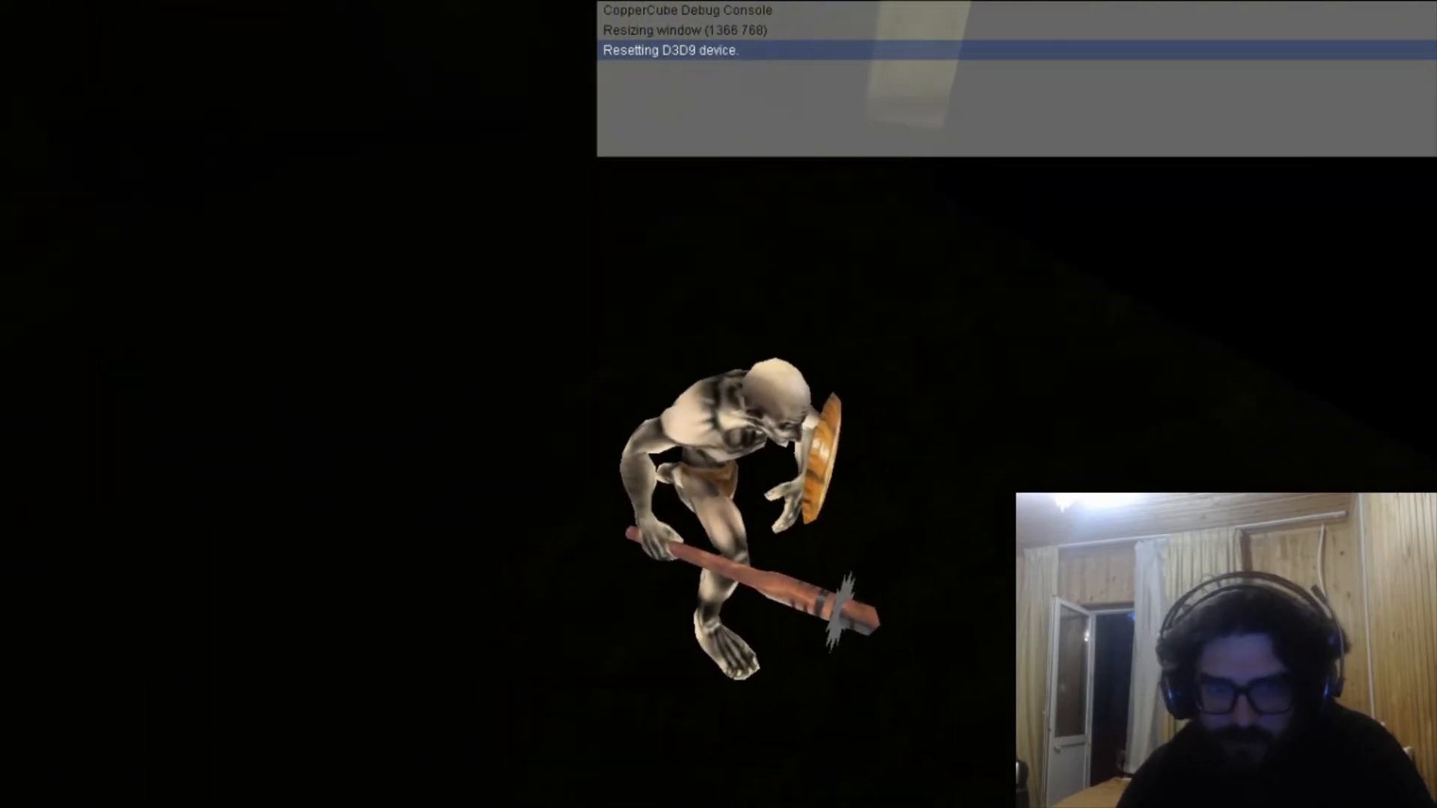
{"action": "key", "text": "s"}
{"action": "key", "text": "w"}
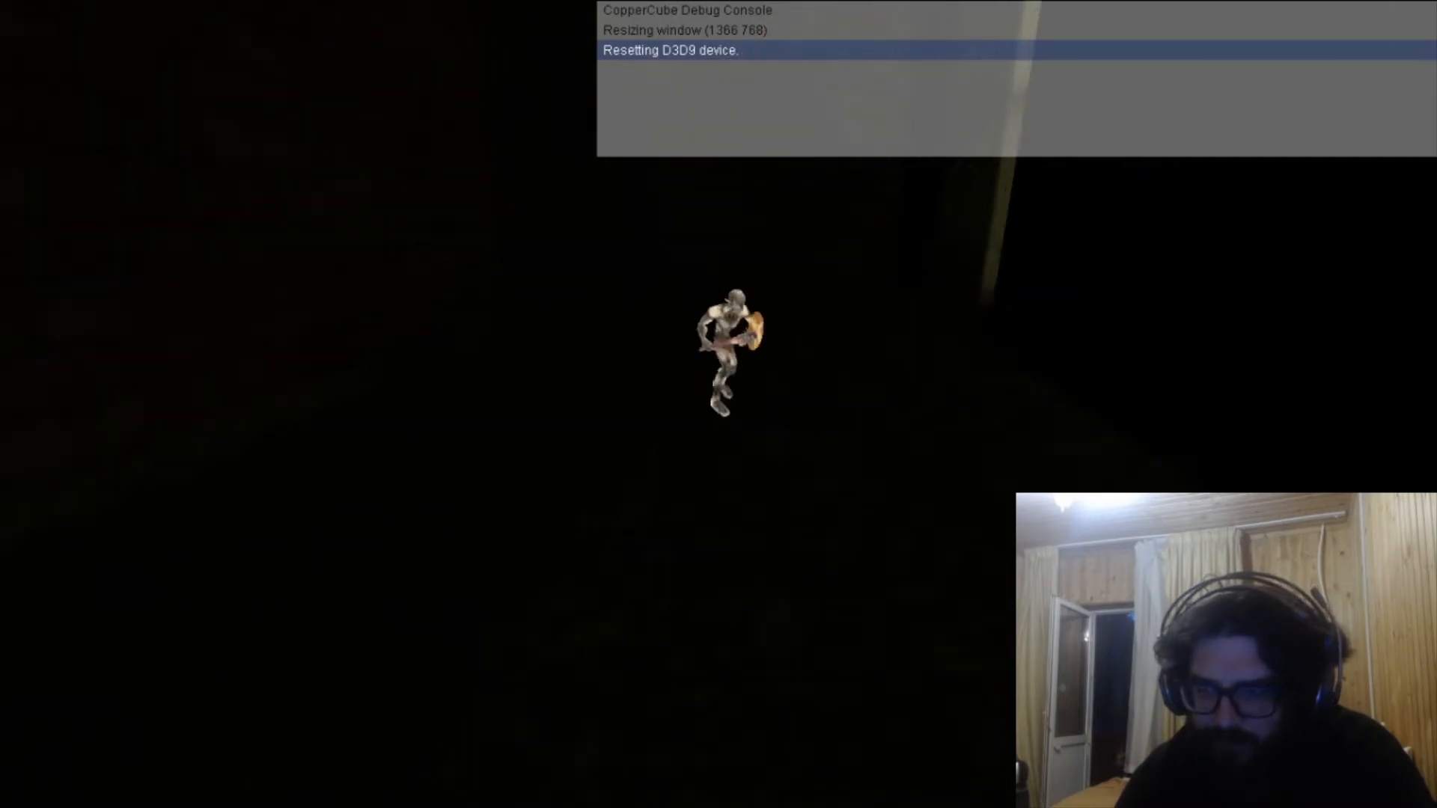
Walk through the dungeon corridors to examine the wall, floor and ceiling lighting, and quit the test.
{"action": "key", "text": "w"}
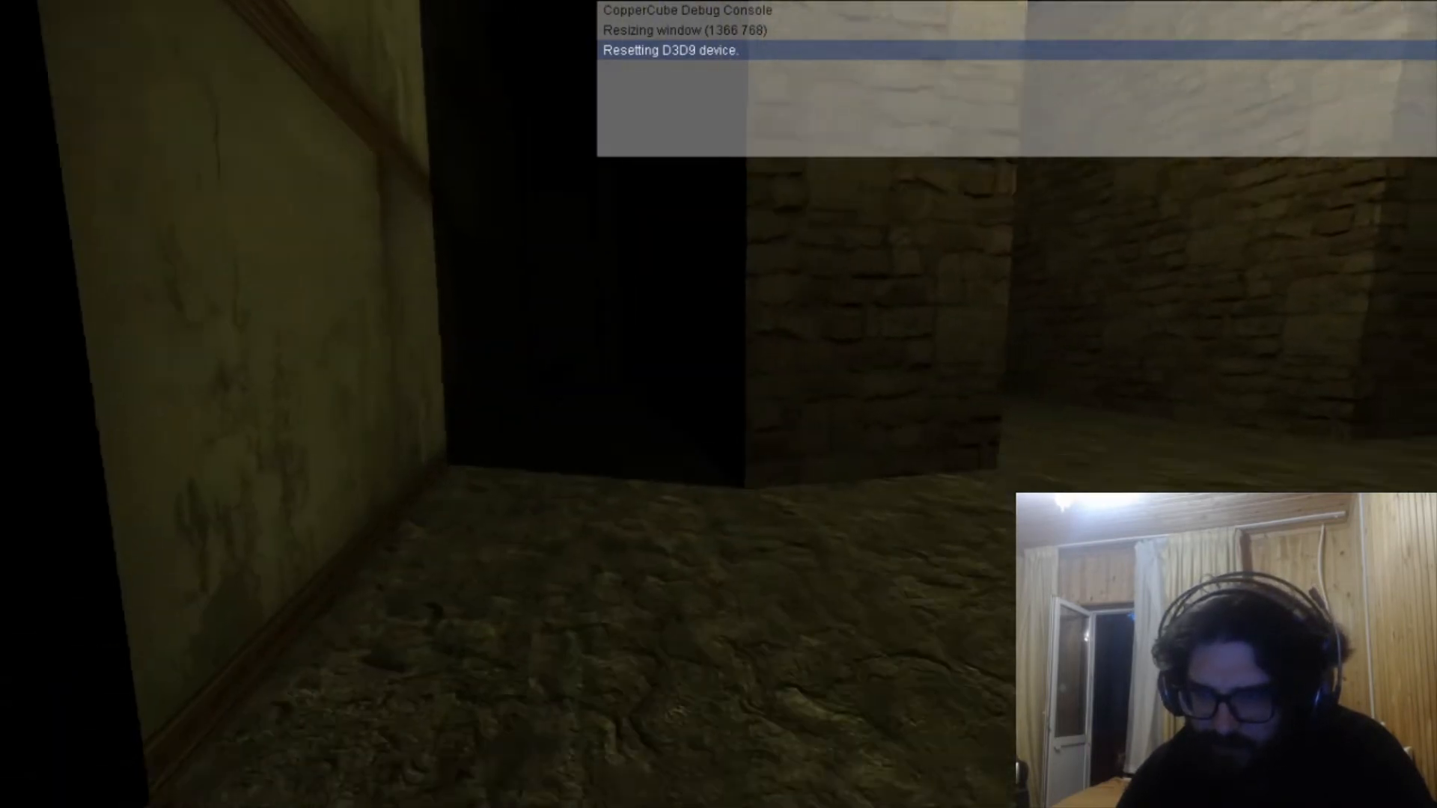
{"action": "key", "text": "w"}
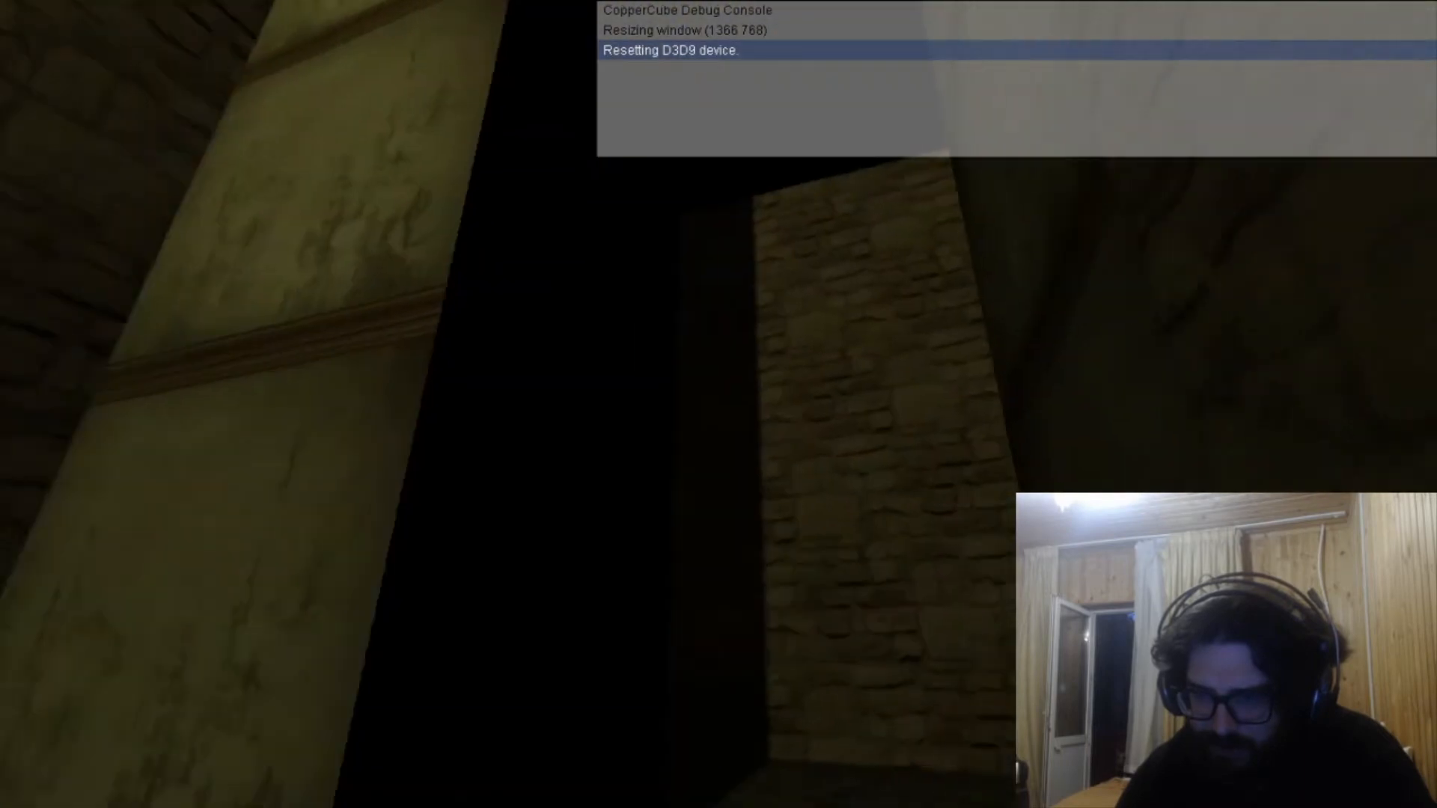
{"action": "key", "text": "w"}
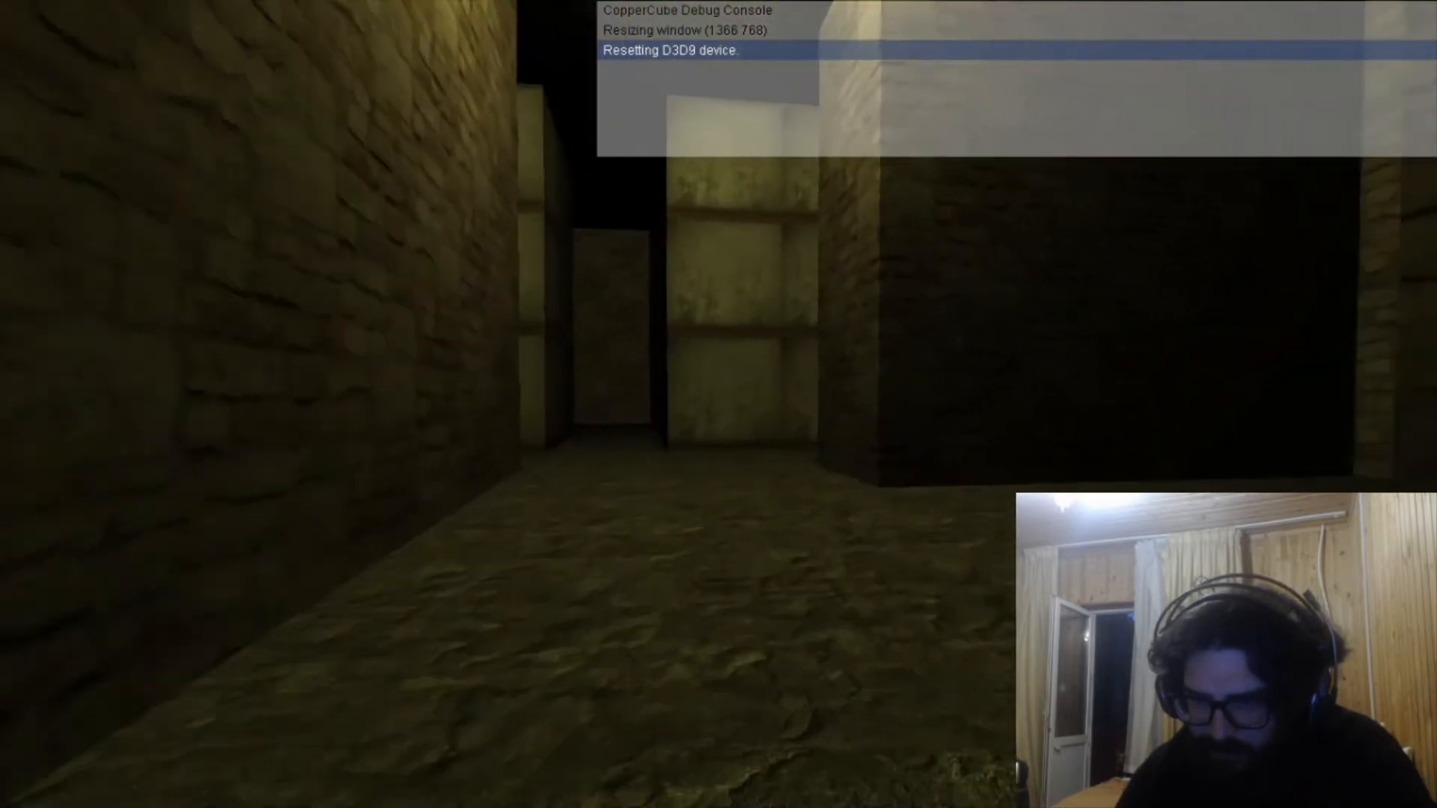
{"action": "key", "text": "w"}
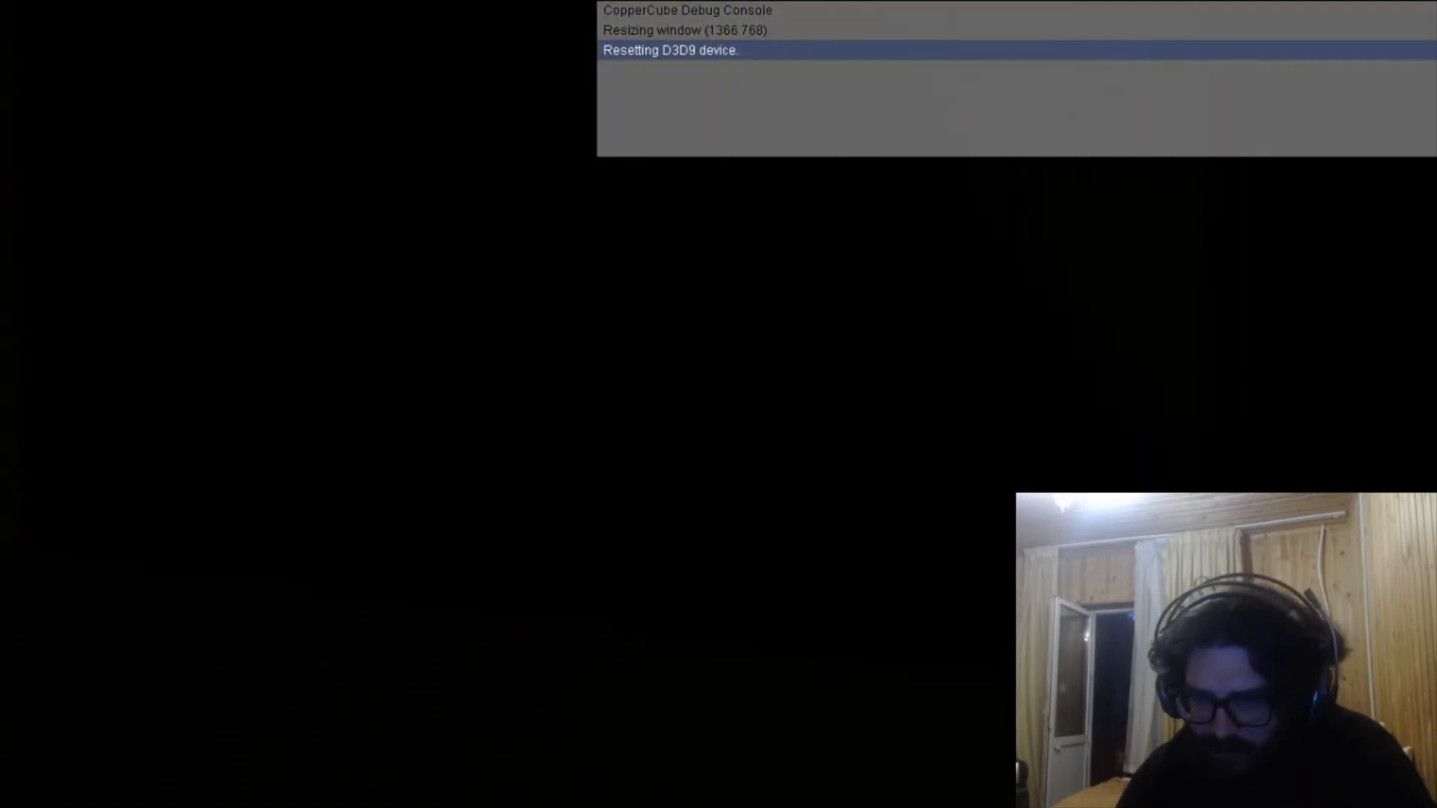
{"action": "key", "text": "w"}
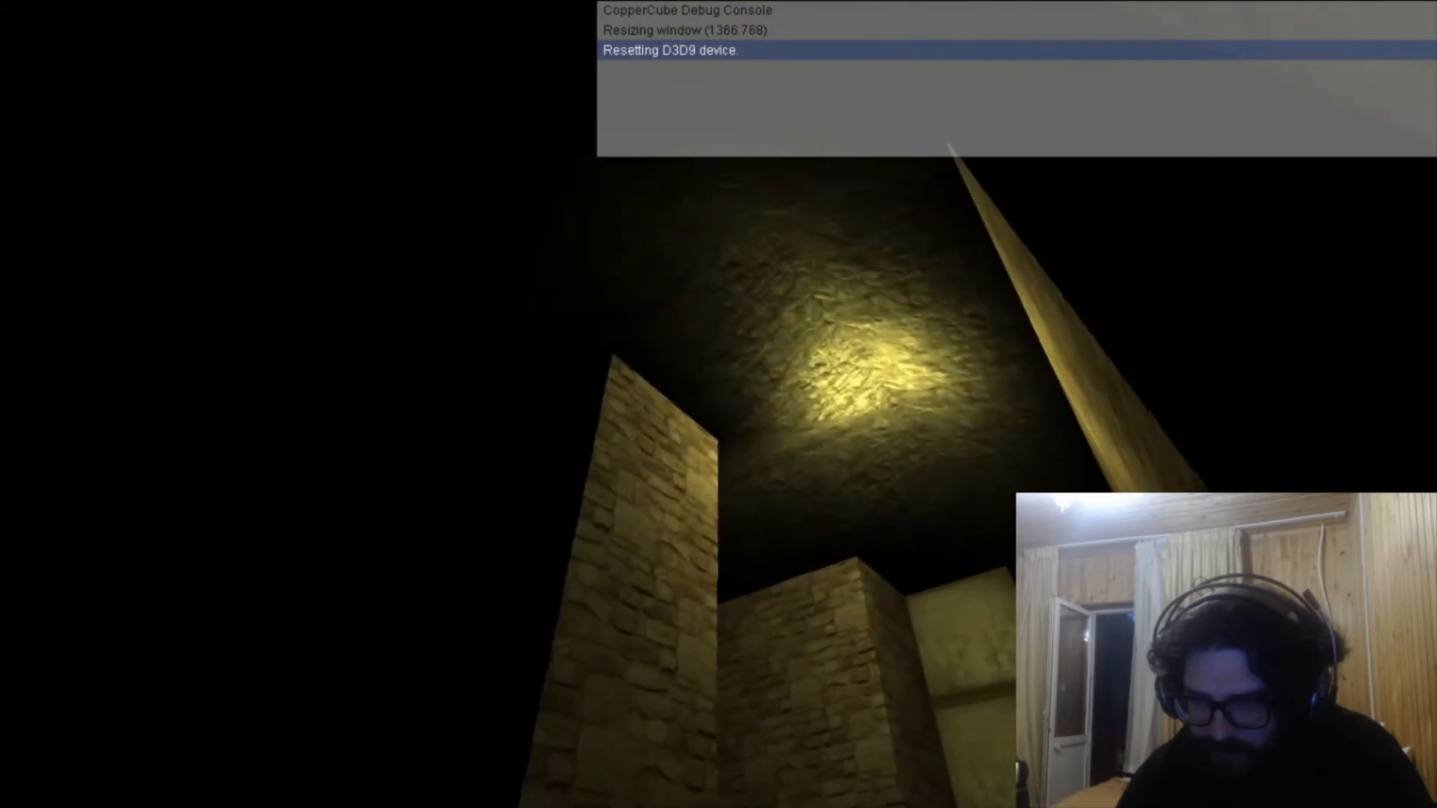
{"action": "key", "text": "w"}
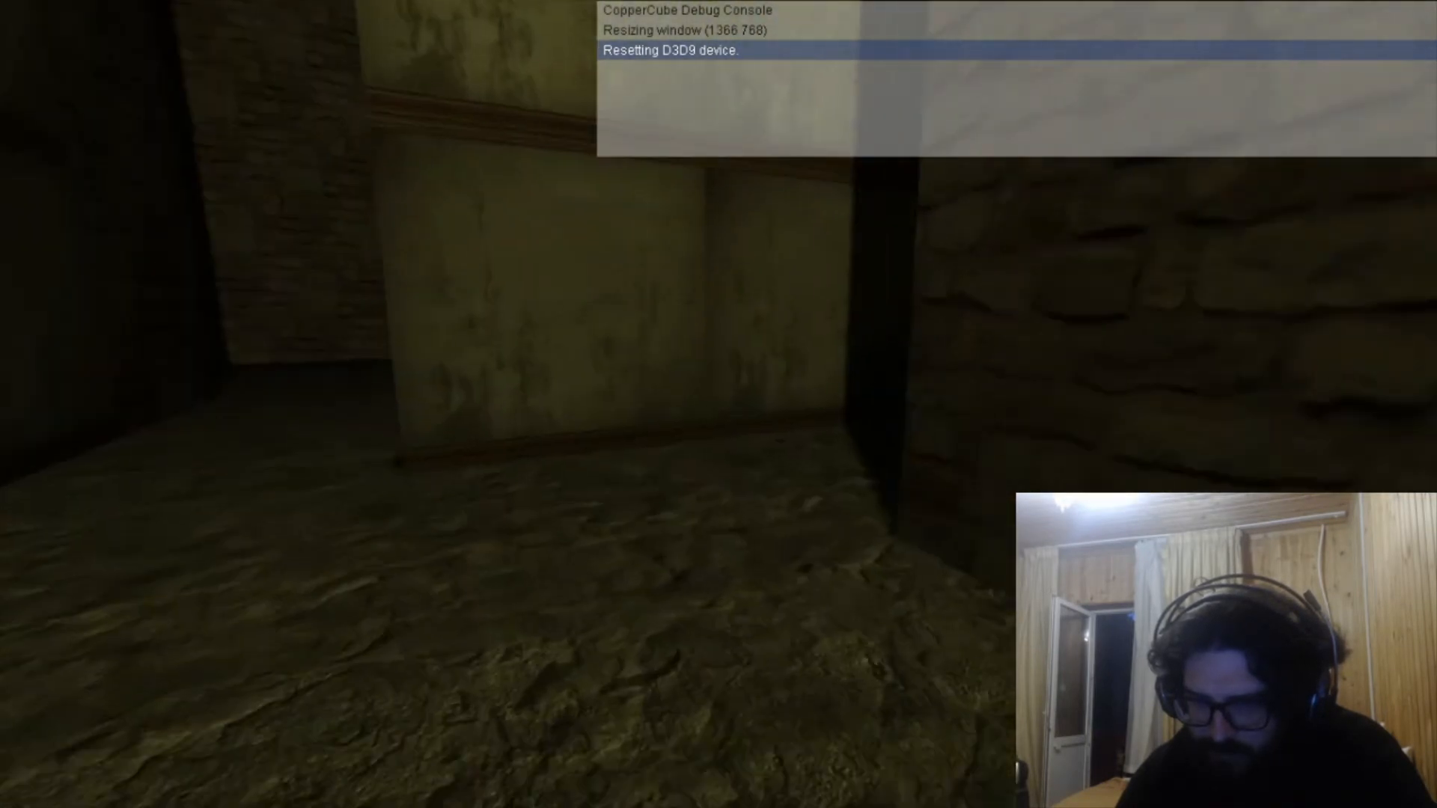
{"action": "key", "text": "Escape"}
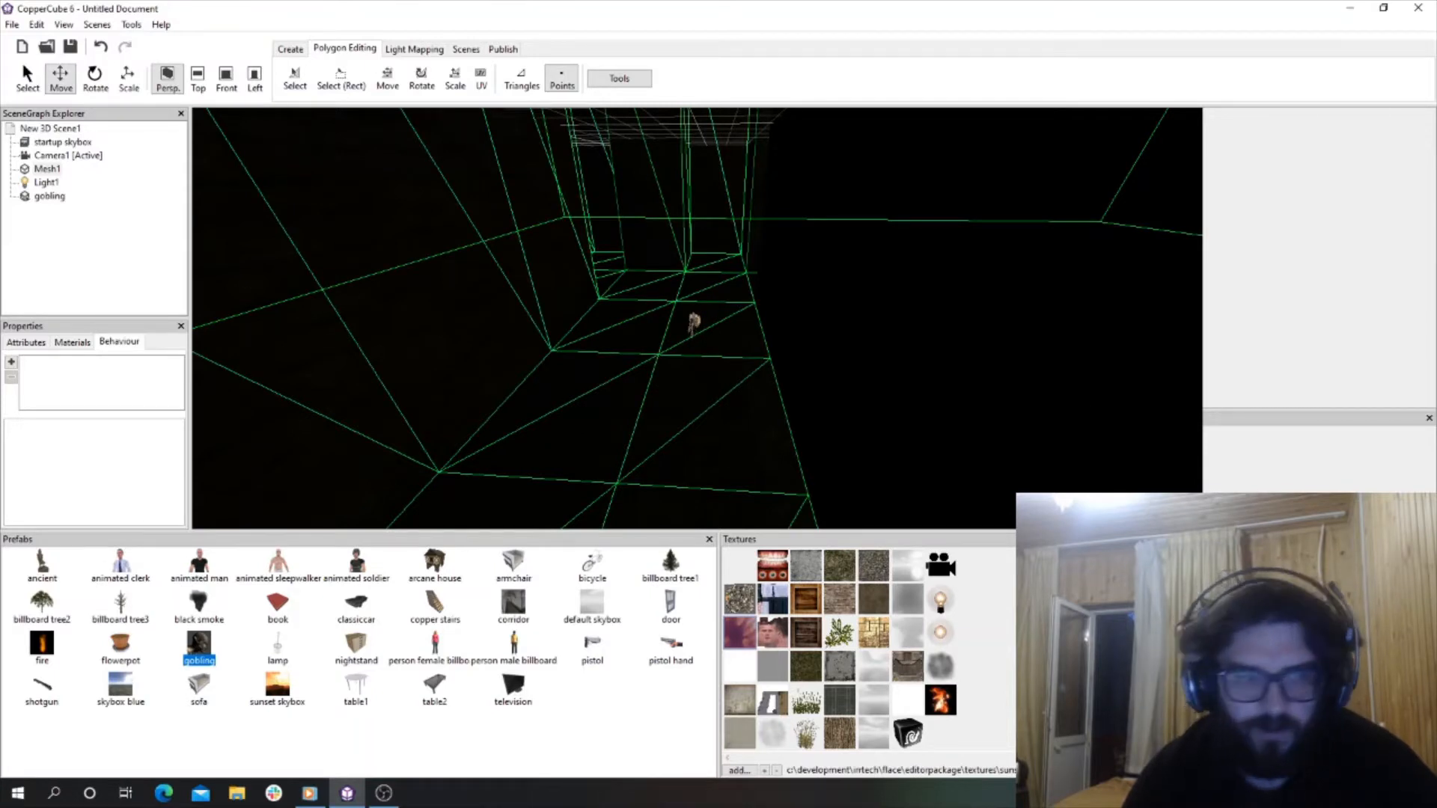
Insert a directional light into the scene and raise it above the gobling, to about X 150.79, Y -8.98.
{"action": "right_click", "coordinate": [52, 128]}
{"action": "mouse_move", "coordinate": [135, 132]}
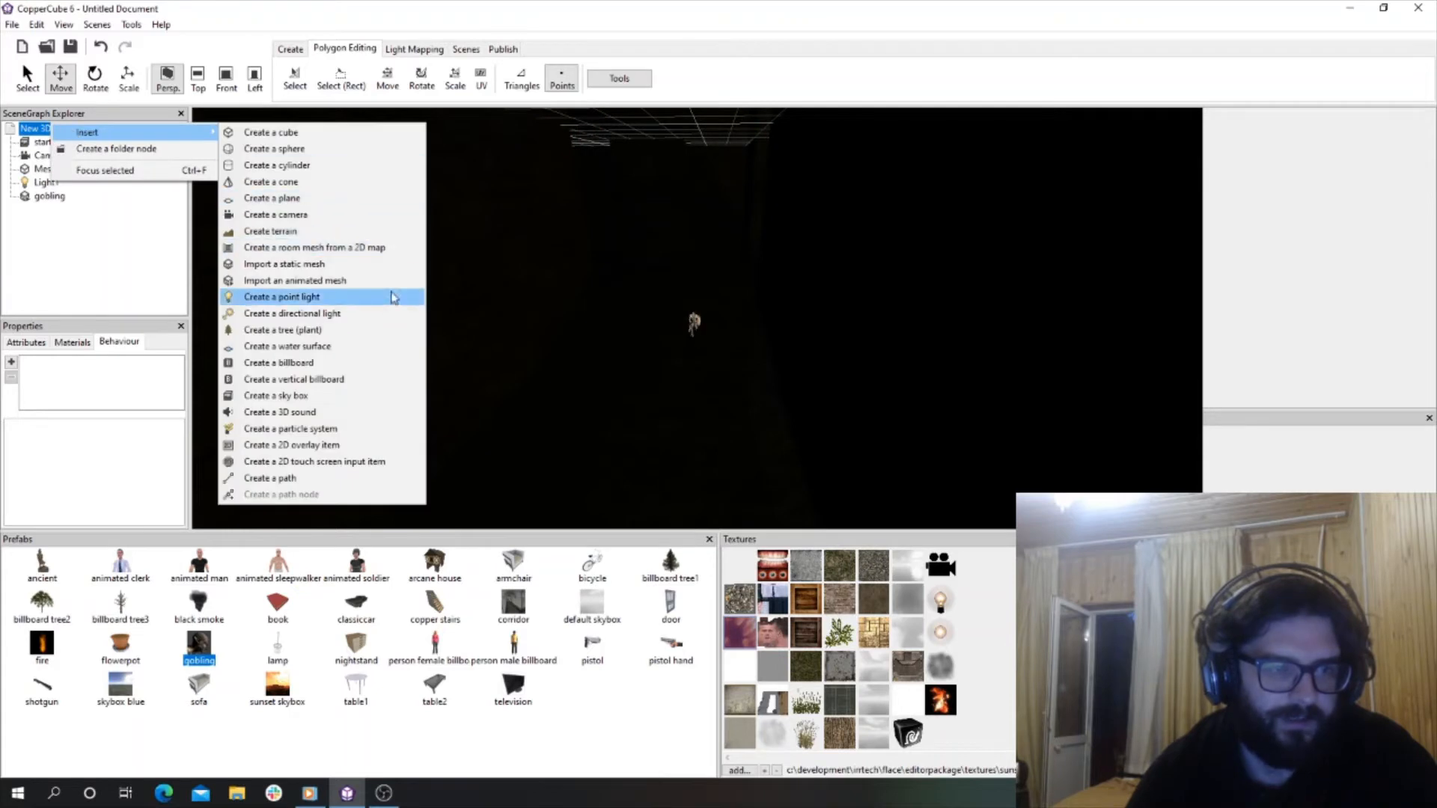
{"action": "left_click", "coordinate": [361, 313]}
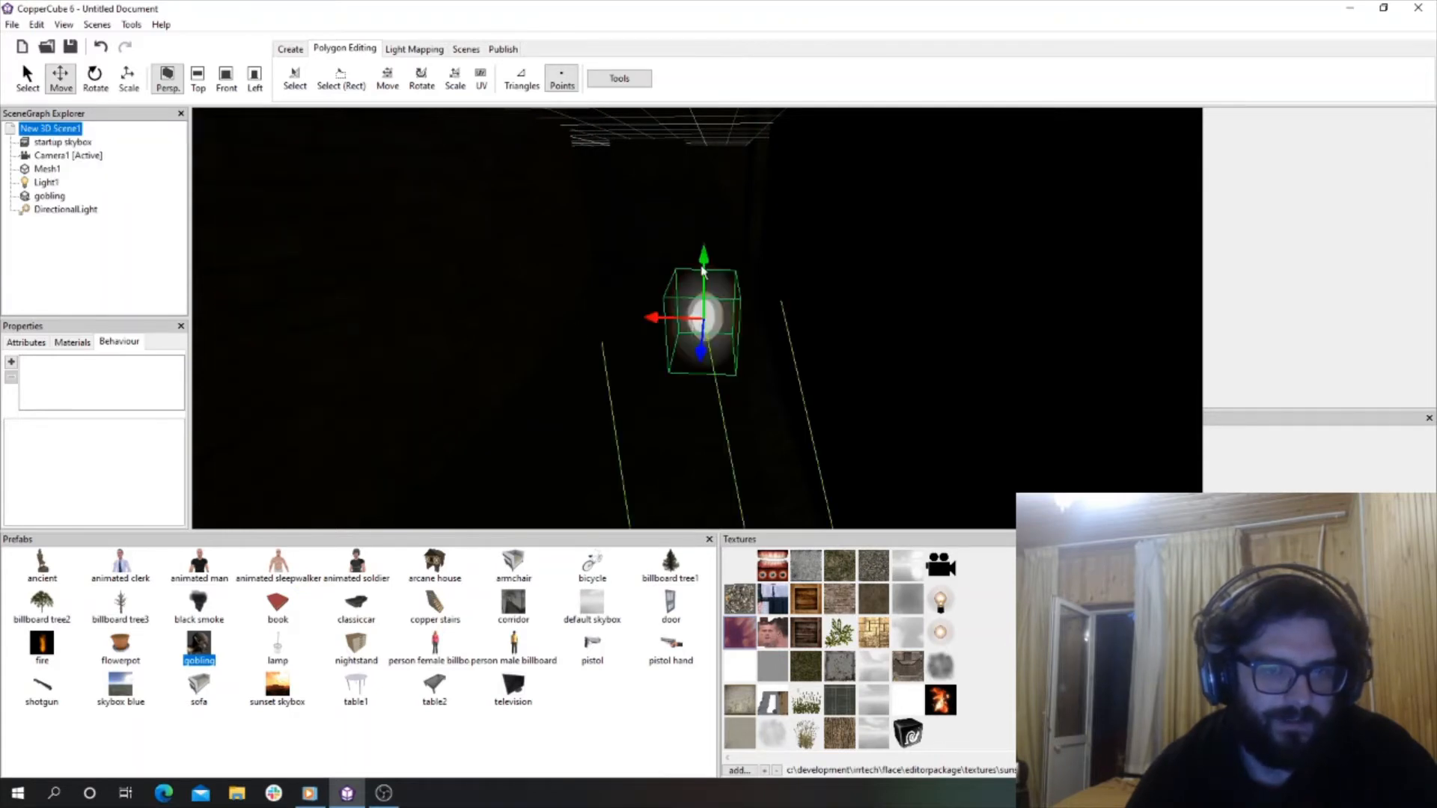
{"action": "left_click_drag", "start_coordinate": [702, 272], "coordinate": [591, 166]}
Calculate the light mapping for the scene in Shadows mode and inspect the corridor lighting around the gobling.
{"action": "left_click", "coordinate": [409, 50]}
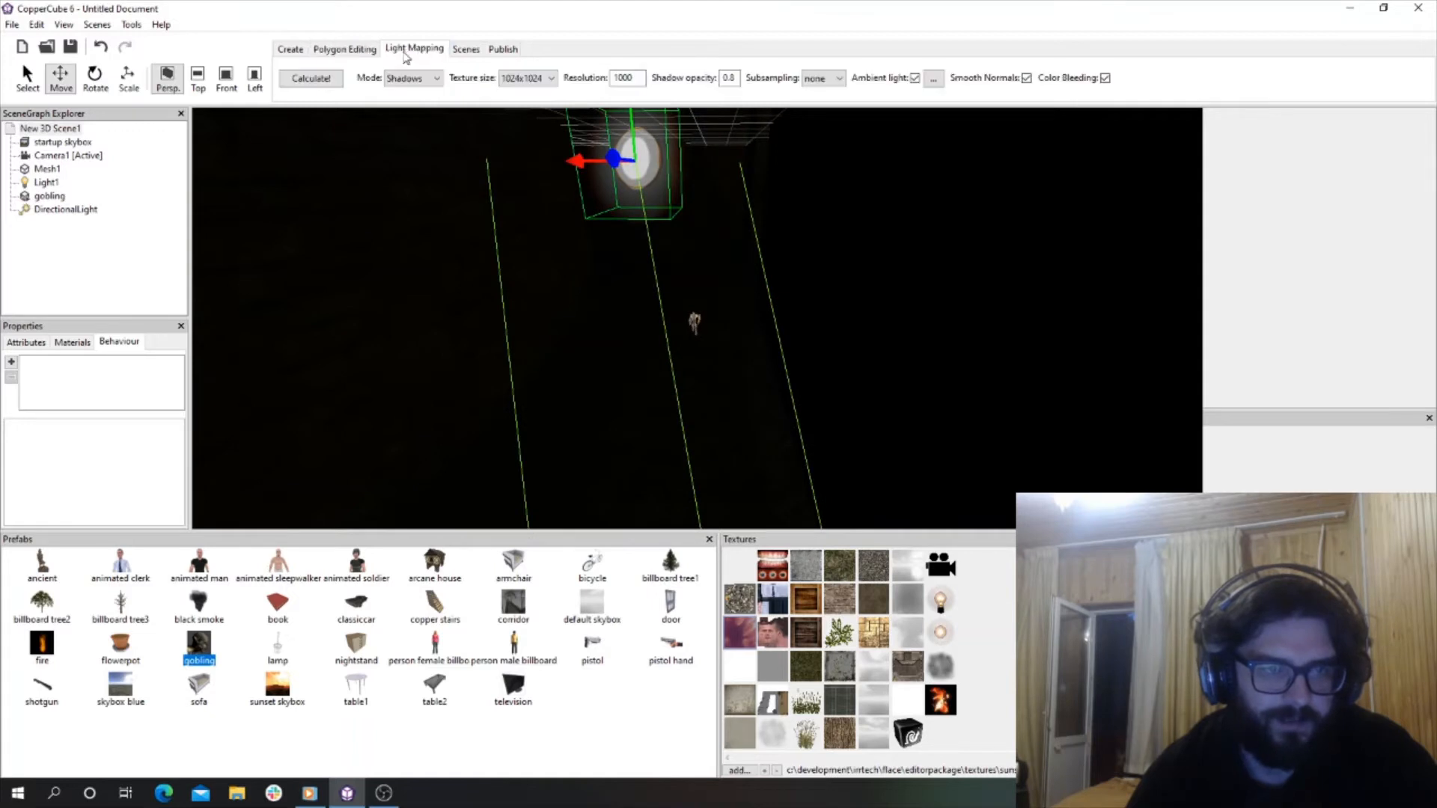
{"action": "left_click", "coordinate": [320, 78]}
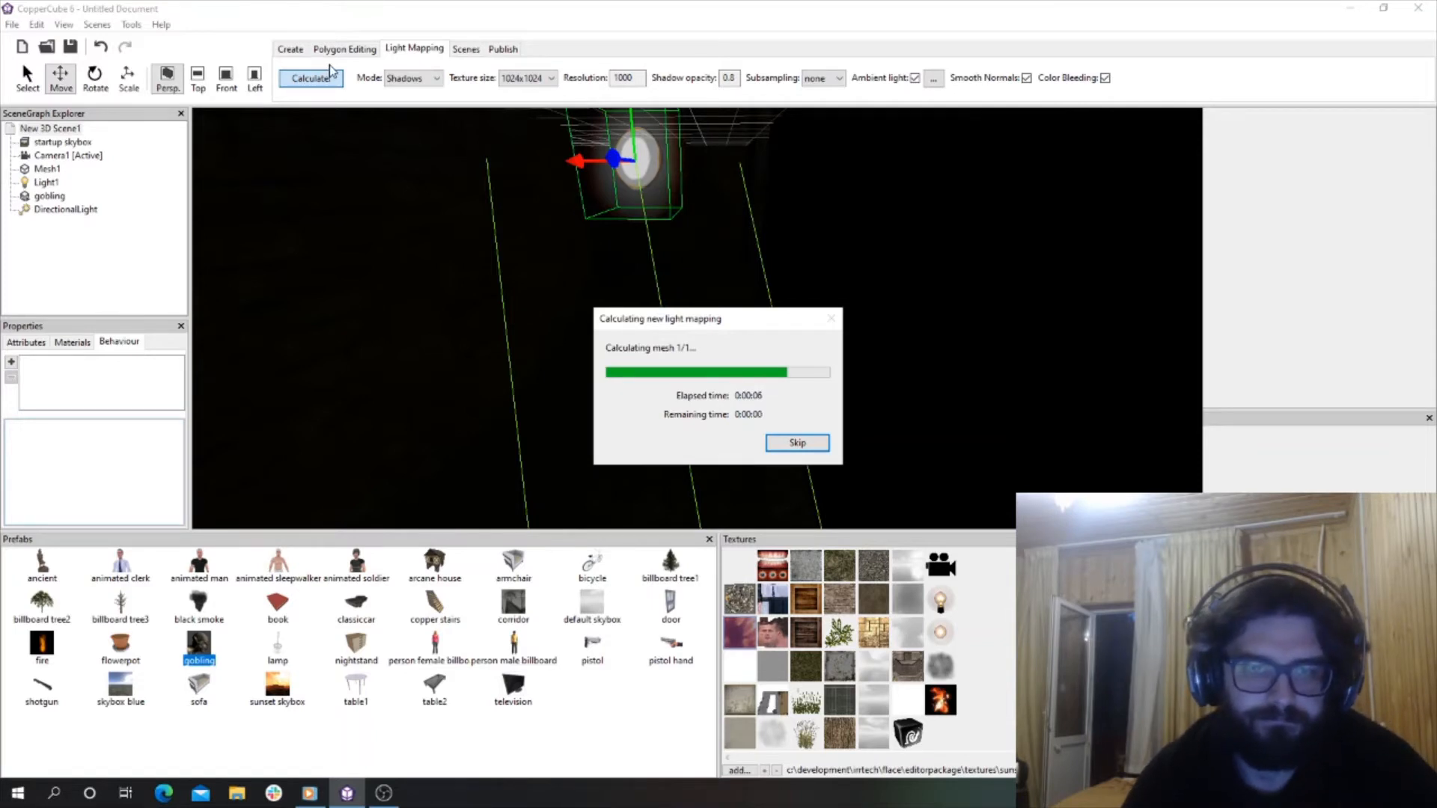
{"action": "scroll", "coordinate": [606, 289], "scroll_direction": "up", "scroll_amount": 4}
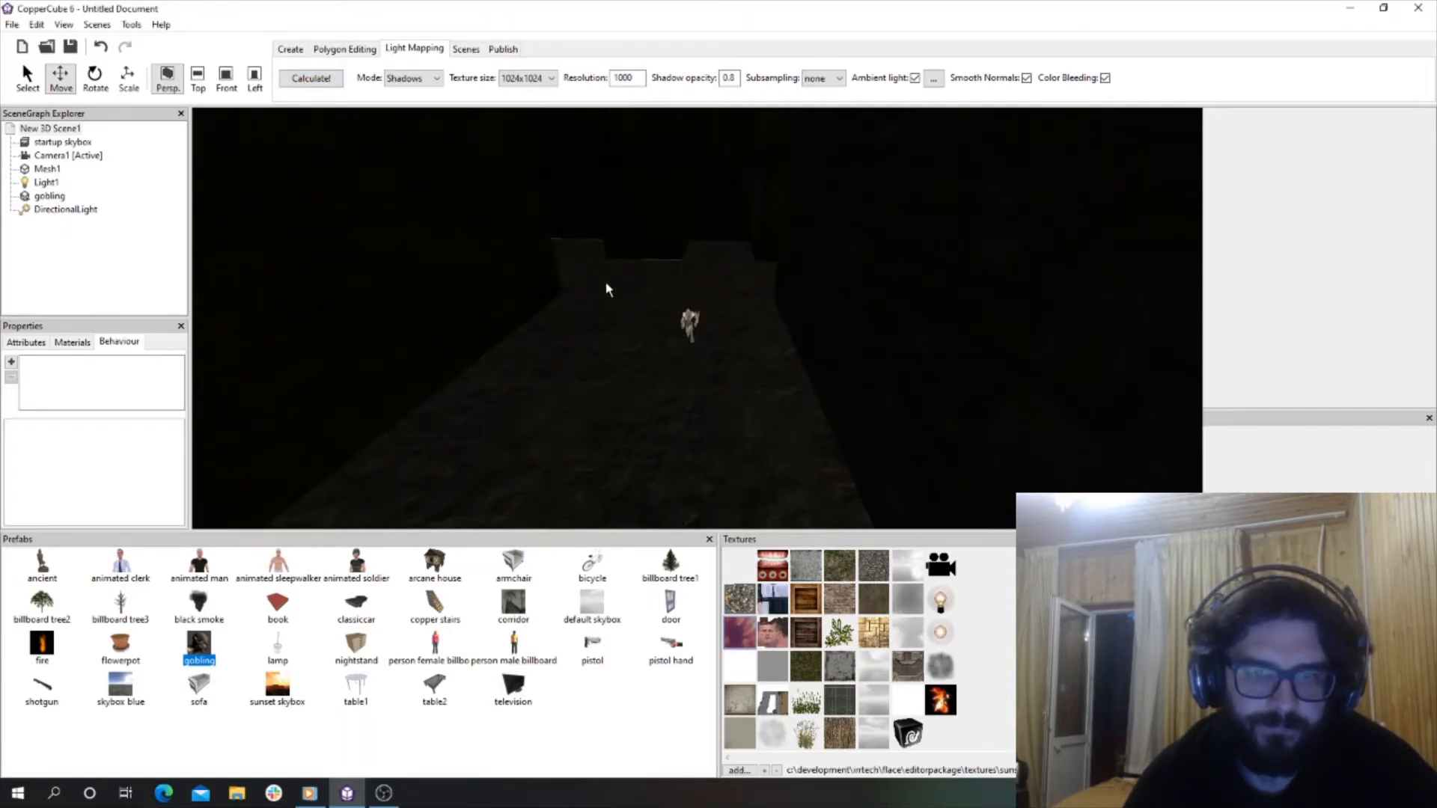
{"action": "scroll", "coordinate": [602, 298], "scroll_direction": "down", "scroll_amount": 6}
{"action": "scroll", "coordinate": [594, 261], "scroll_direction": "up", "scroll_amount": 3}
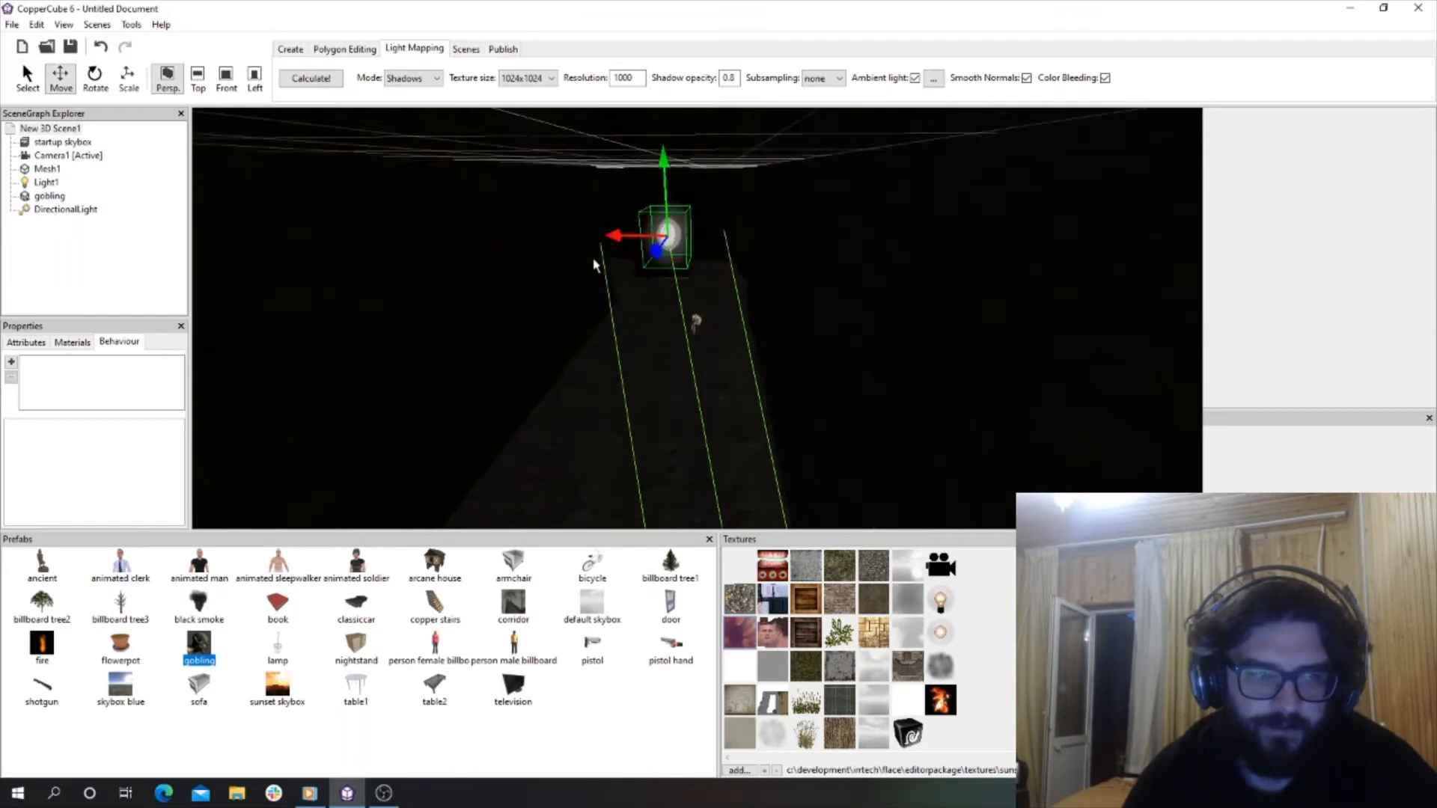
Focus on the directional light and check its attributes, materials and behaviours.
{"action": "double_click", "coordinate": [61, 211]}
{"action": "left_click", "coordinate": [21, 345]}
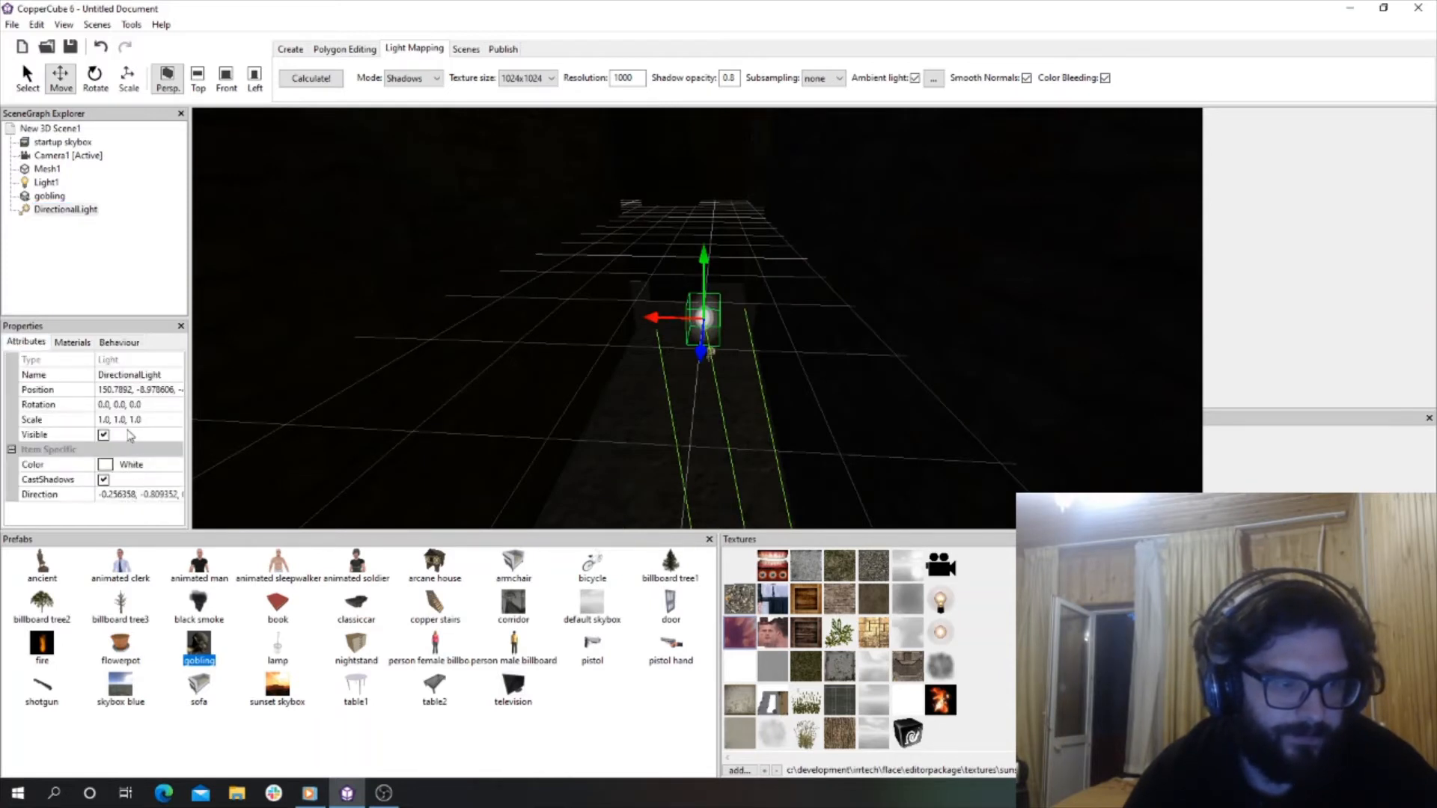
{"action": "left_click", "coordinate": [87, 344]}
{"action": "left_click", "coordinate": [125, 342]}
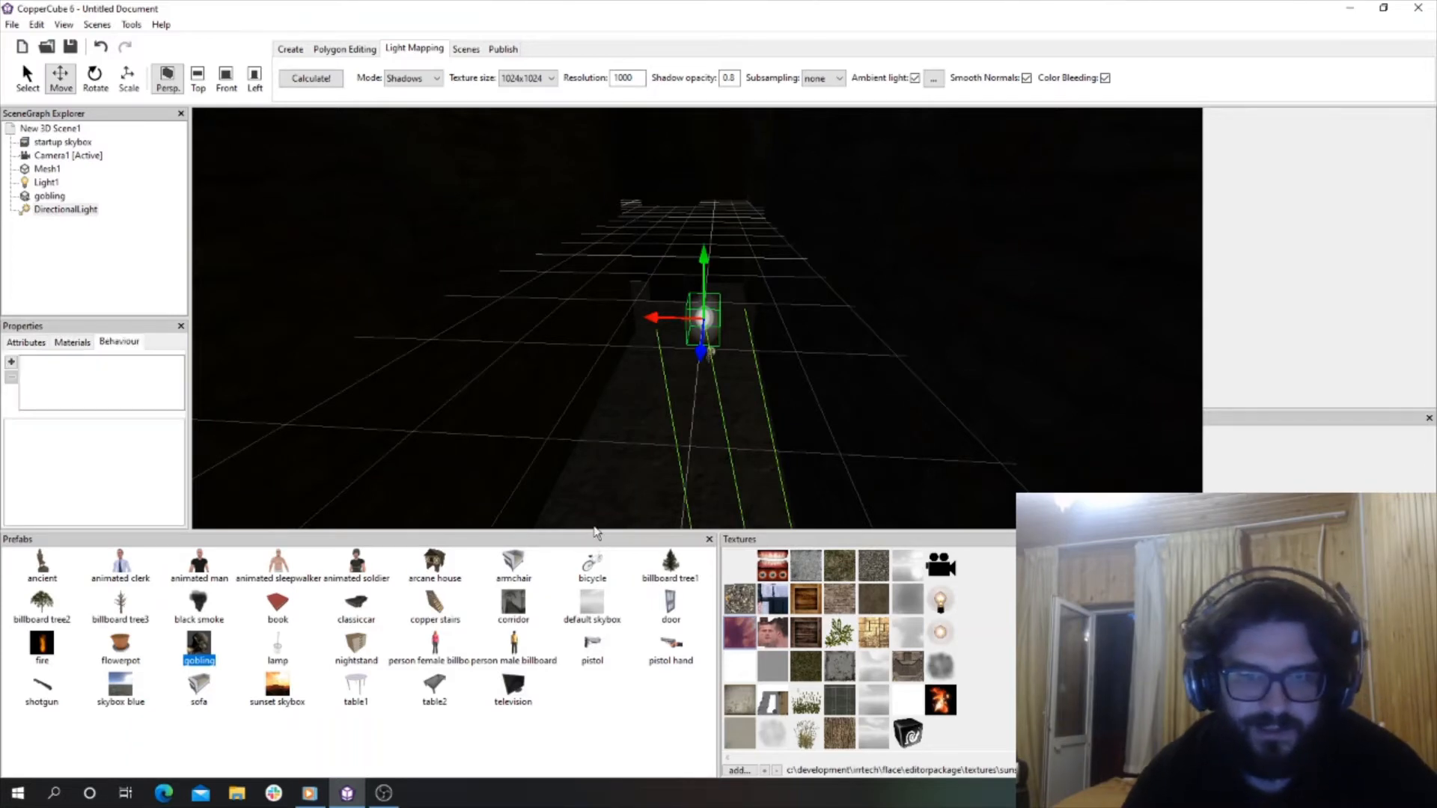
Move the directional light along X in the dark corridor to about 171.02.
{"action": "scroll", "coordinate": [575, 472], "scroll_direction": "up", "scroll_amount": 8}
{"action": "right_click_drag", "start_coordinate": [587, 386], "coordinate": [527, 407]}
{"action": "scroll", "coordinate": [526, 426], "scroll_direction": "up", "scroll_amount": 4}
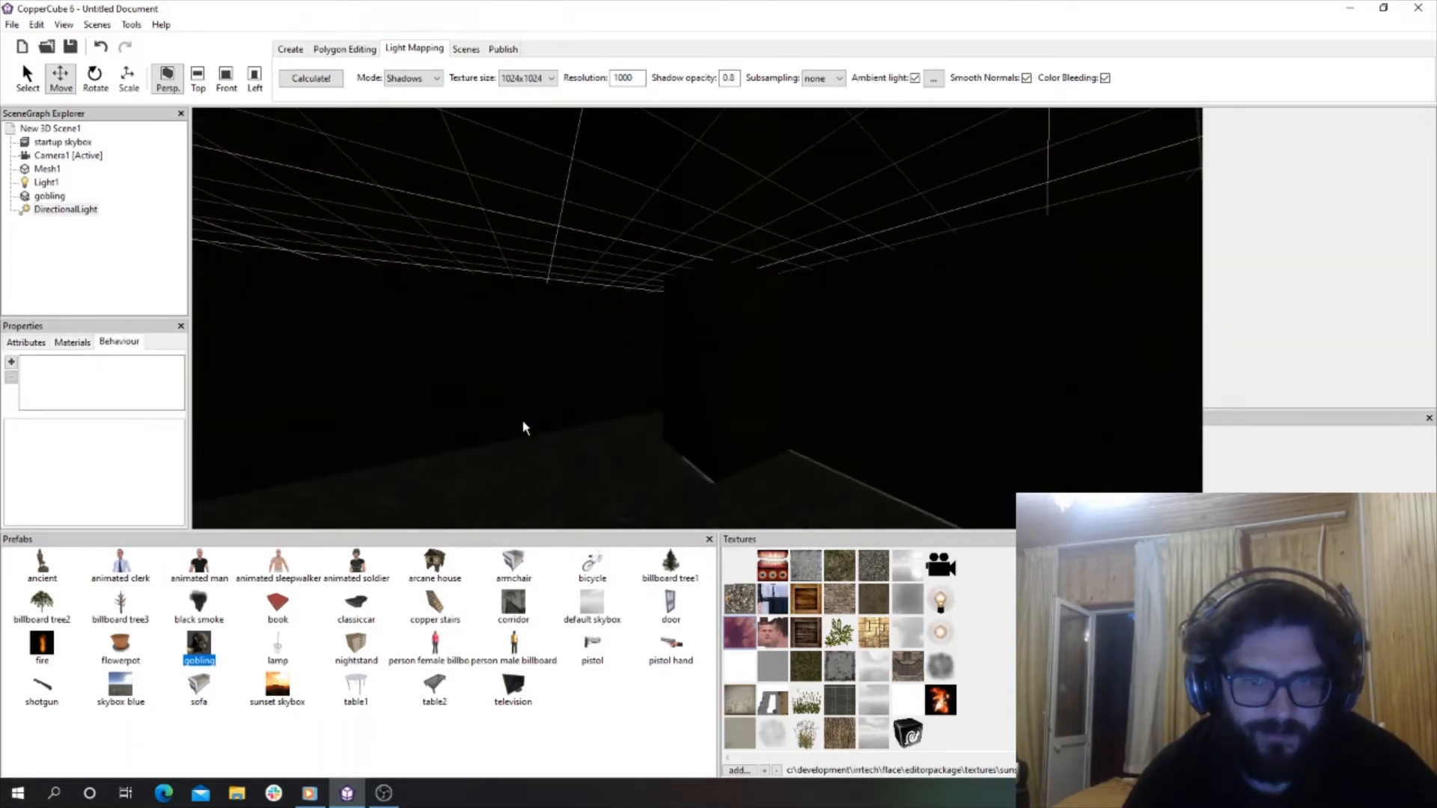
{"action": "scroll", "coordinate": [517, 426], "scroll_direction": "down", "scroll_amount": 8}
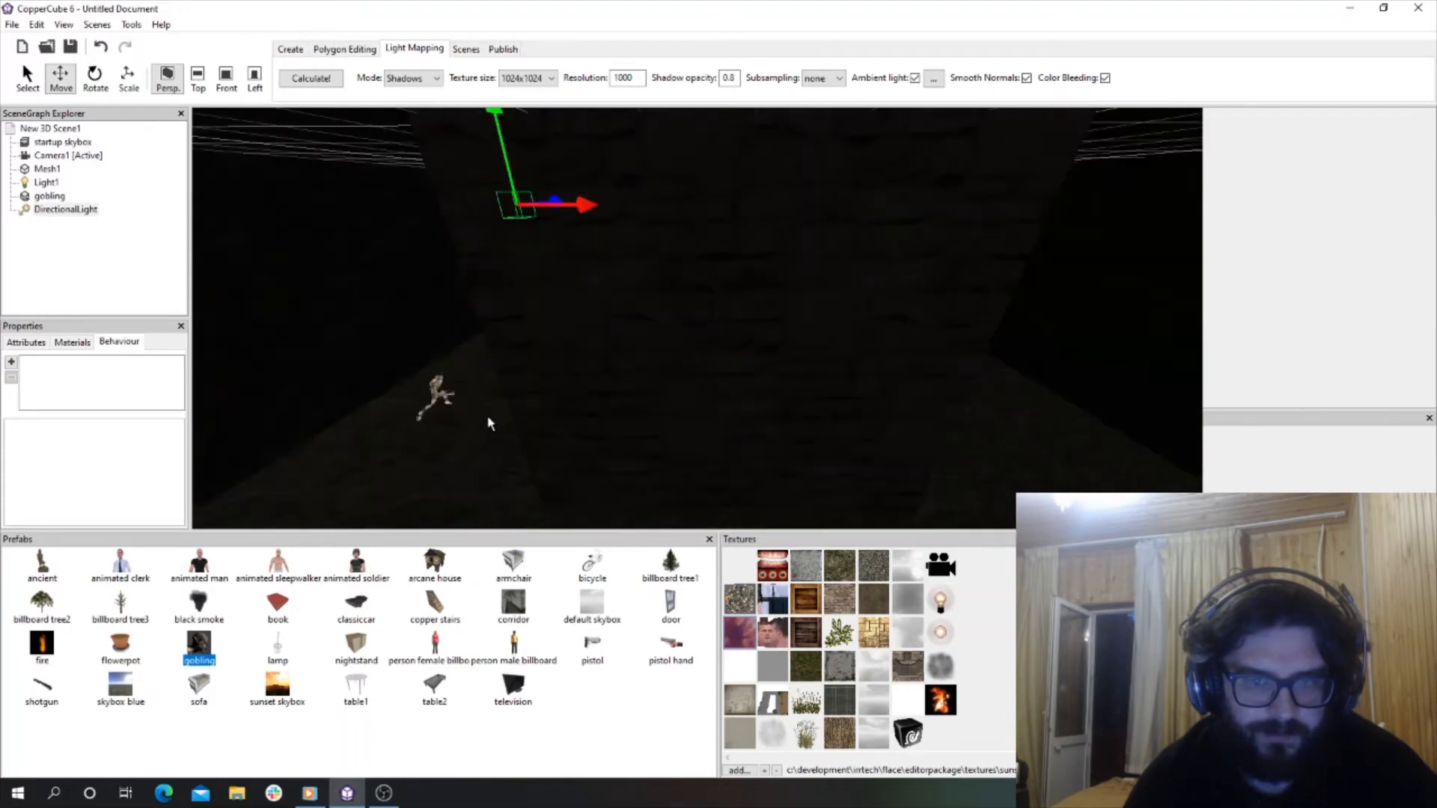
{"action": "scroll", "coordinate": [488, 417], "scroll_direction": "down", "scroll_amount": 8}
{"action": "scroll", "coordinate": [488, 418], "scroll_direction": "up", "scroll_amount": 6}
{"action": "right_click_drag", "start_coordinate": [488, 418], "coordinate": [441, 398]}
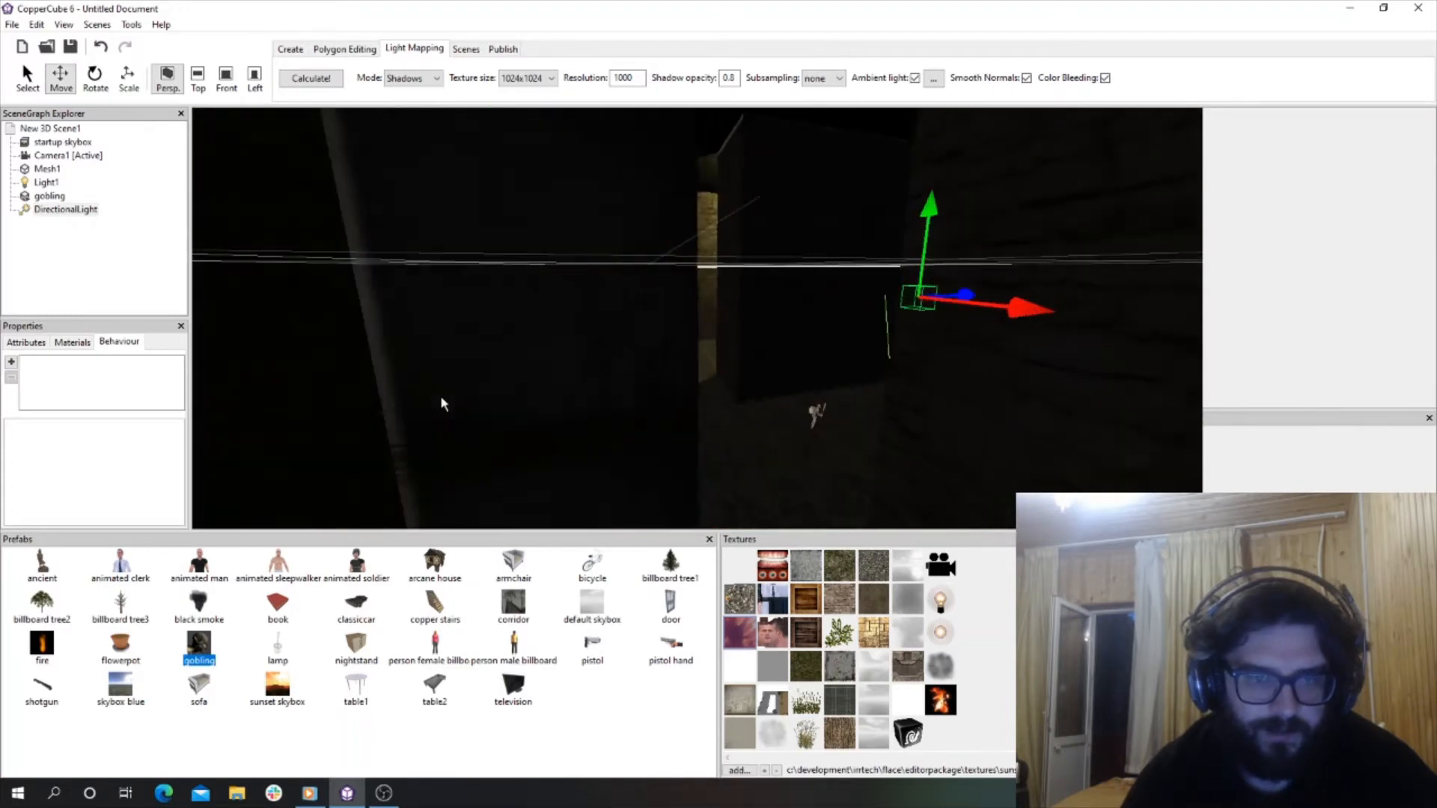
{"action": "scroll", "coordinate": [461, 393], "scroll_direction": "up", "scroll_amount": 5}
{"action": "scroll", "coordinate": [465, 395], "scroll_direction": "down", "scroll_amount": 2}
{"action": "right_click_drag", "start_coordinate": [533, 367], "coordinate": [761, 353]}
{"action": "scroll", "coordinate": [643, 356], "scroll_direction": "up", "scroll_amount": 3}
{"action": "scroll", "coordinate": [640, 350], "scroll_direction": "up", "scroll_amount": 3}
{"action": "left_click_drag", "start_coordinate": [579, 349], "coordinate": [671, 344]}
Set the directional light's colour to RGB 150, 180, 139 and recalculate the scene's light mapping.
{"action": "double_click", "coordinate": [62, 209]}
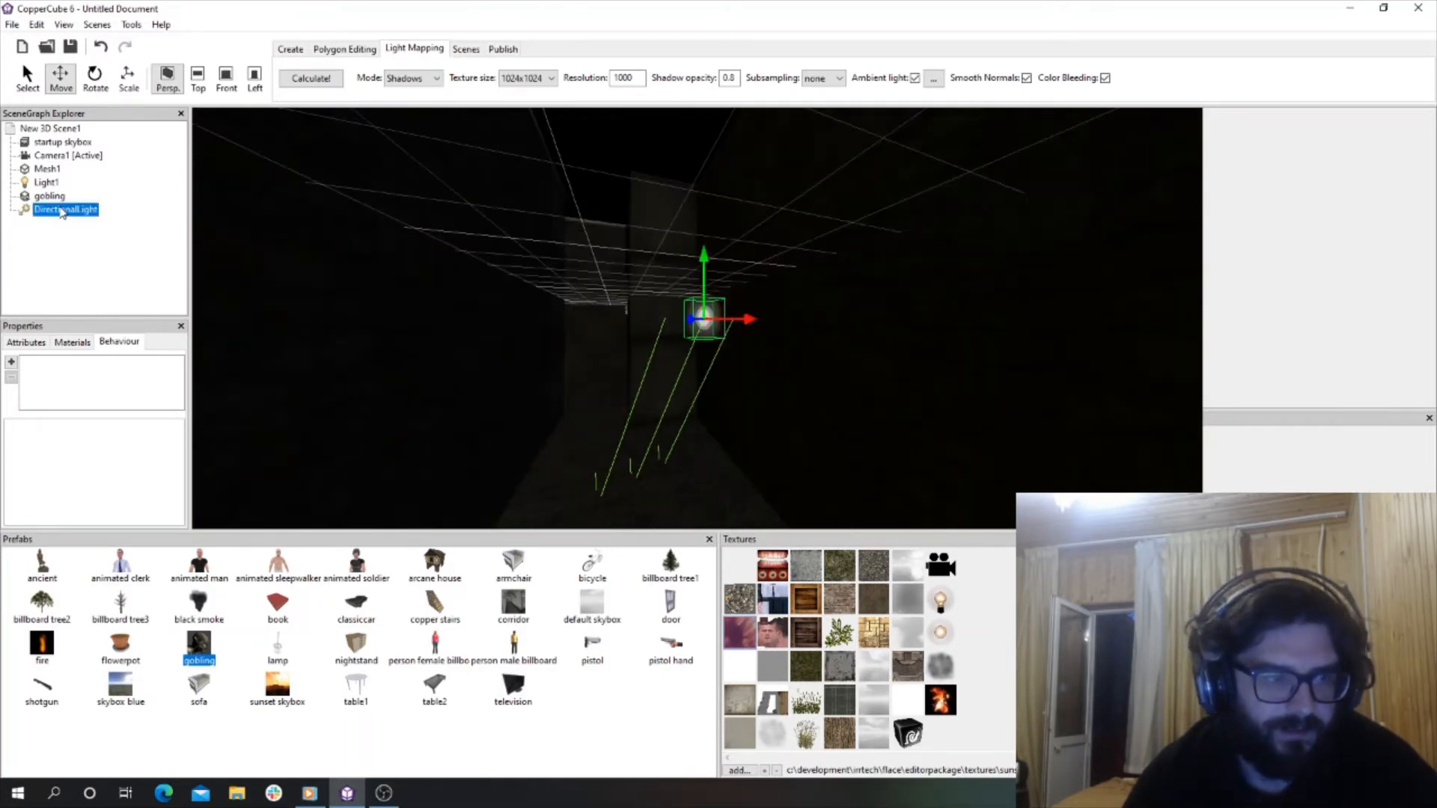
{"action": "left_click", "coordinate": [28, 343]}
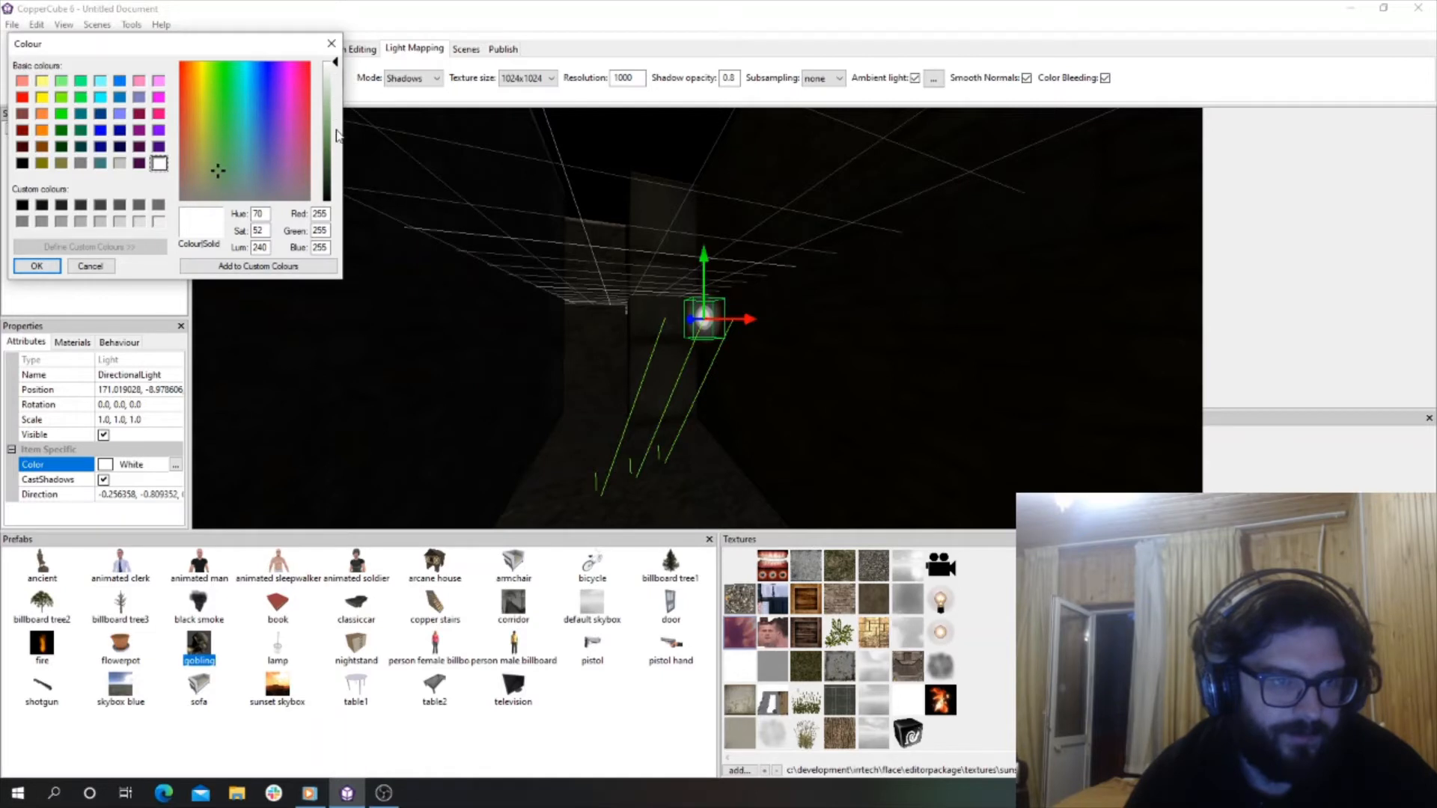
{"action": "left_click", "coordinate": [34, 266]}
{"action": "left_click", "coordinate": [320, 80]}
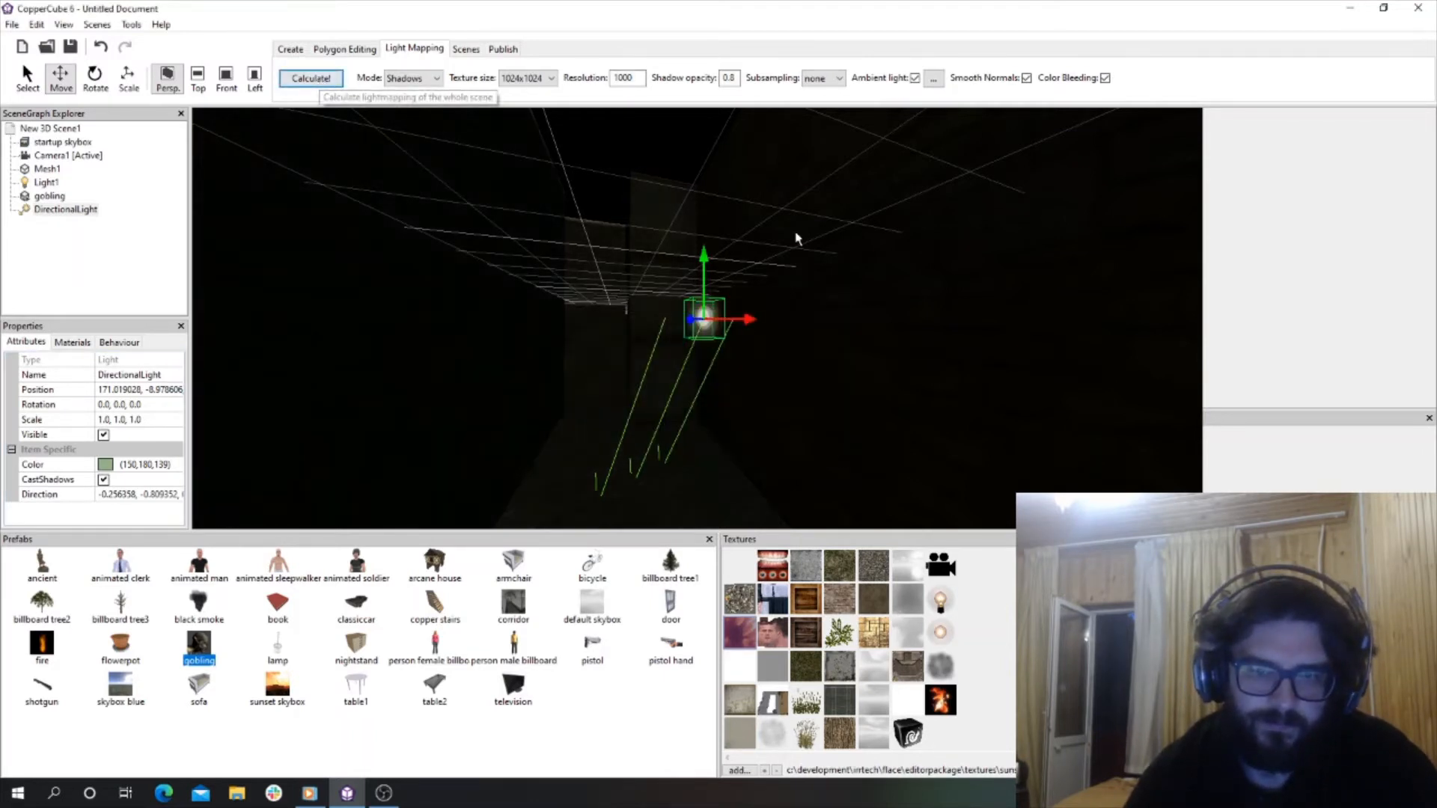
{"action": "left_click_drag", "start_coordinate": [796, 233], "coordinate": [786, 398]}
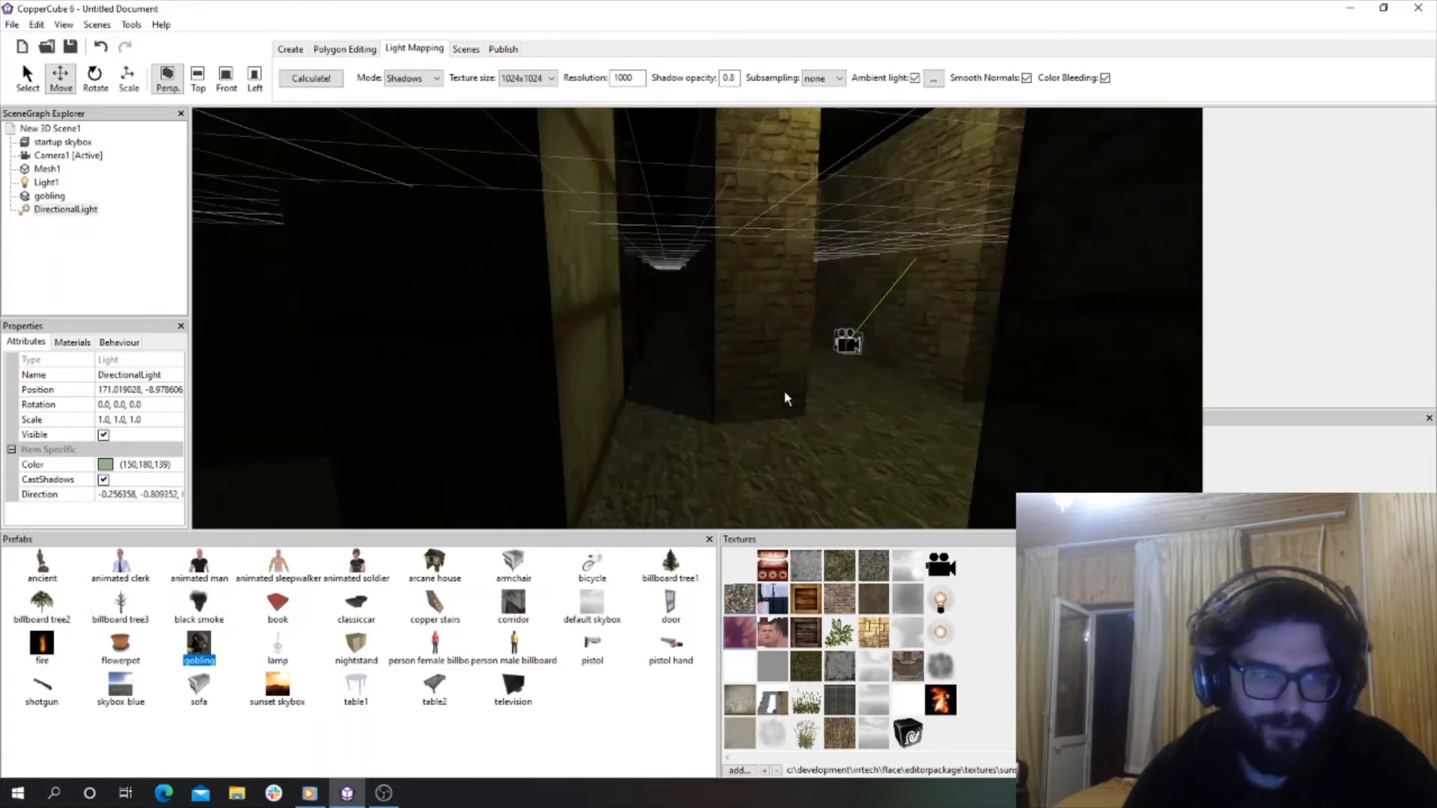
Check the attributes of the music sound and the gobling, and look over the corridor around them.
{"action": "scroll", "coordinate": [686, 372], "scroll_direction": "up", "scroll_amount": 5}
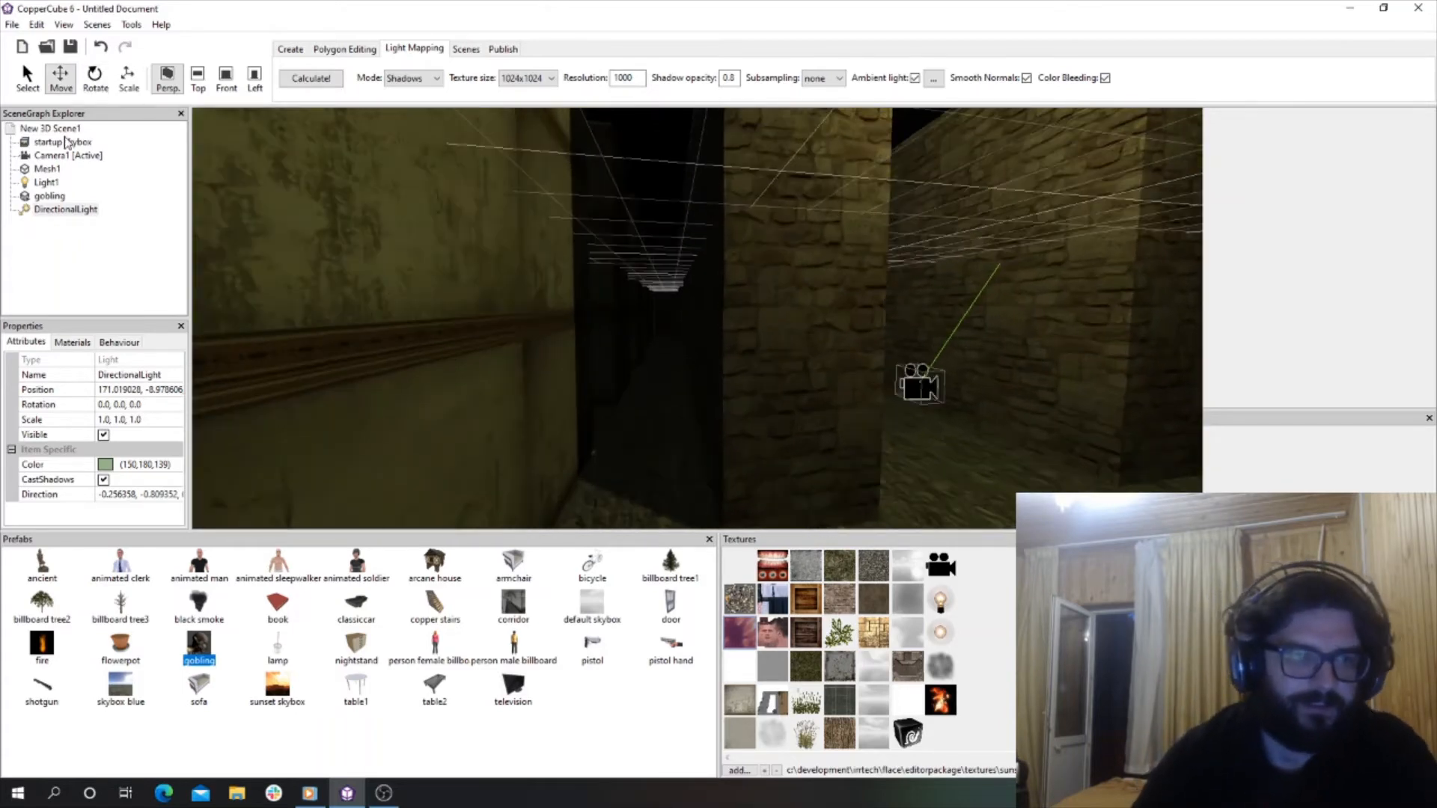
{"action": "right_click", "coordinate": [65, 134]}
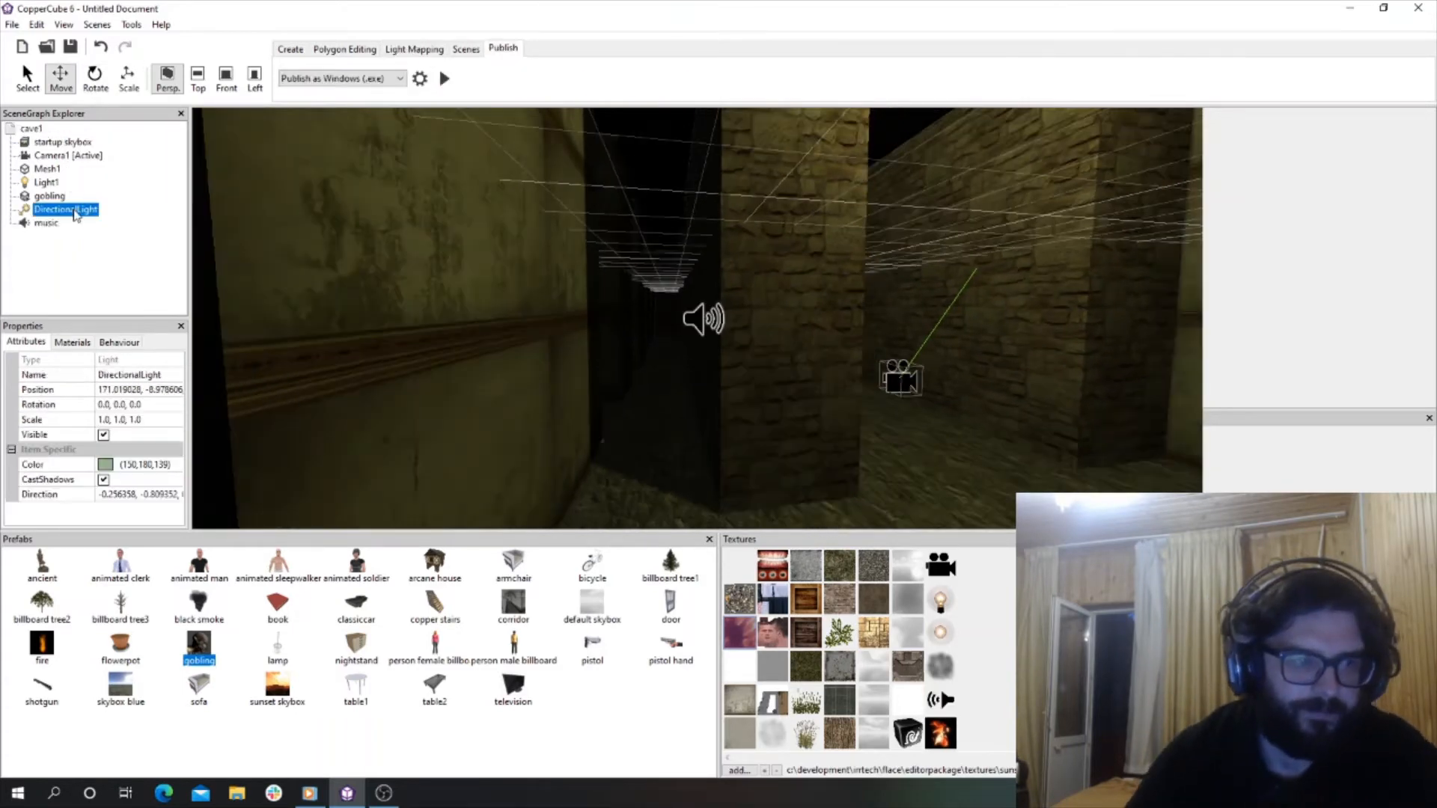
{"action": "left_click", "coordinate": [46, 223]}
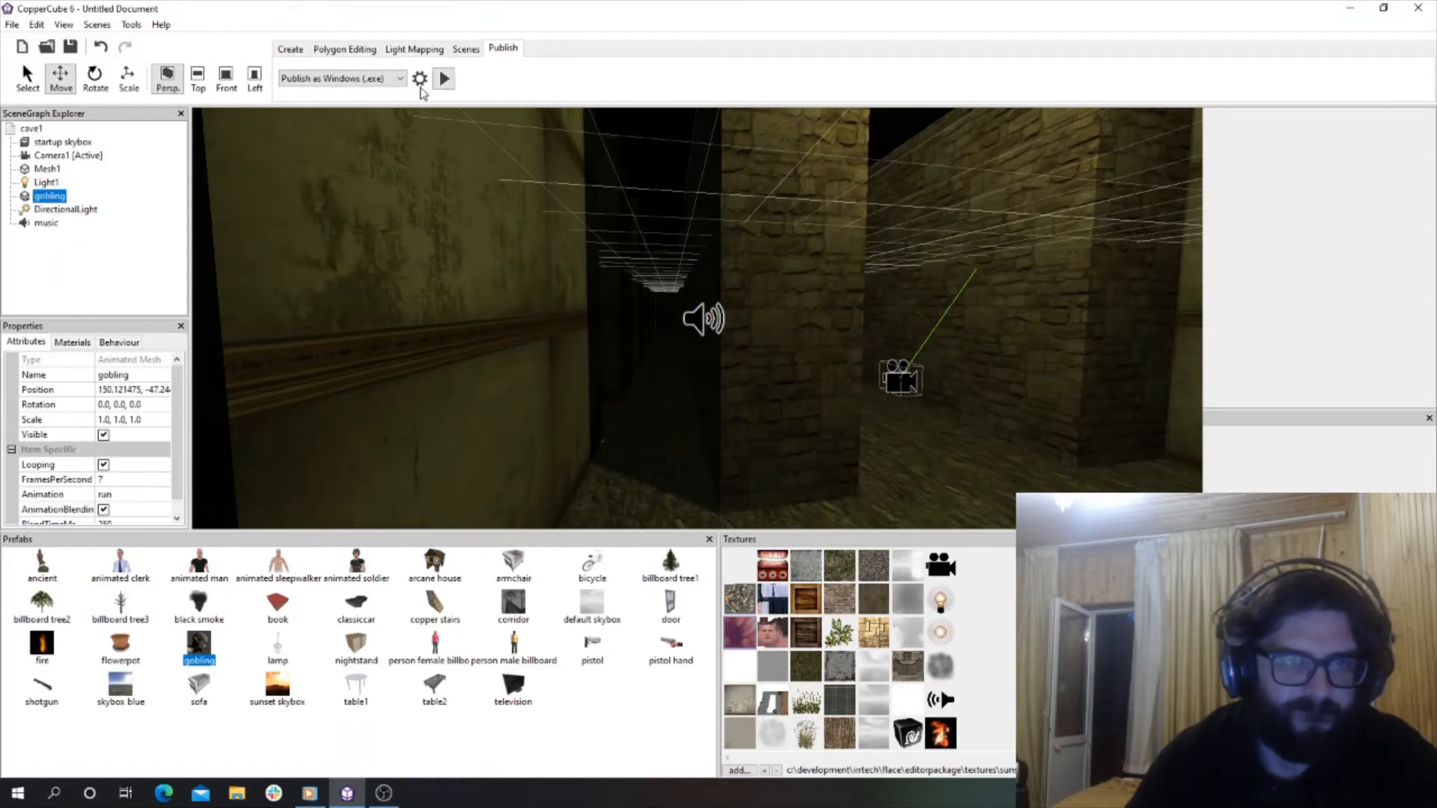
{"action": "right_click_drag", "start_coordinate": [765, 412], "coordinate": [766, 369]}
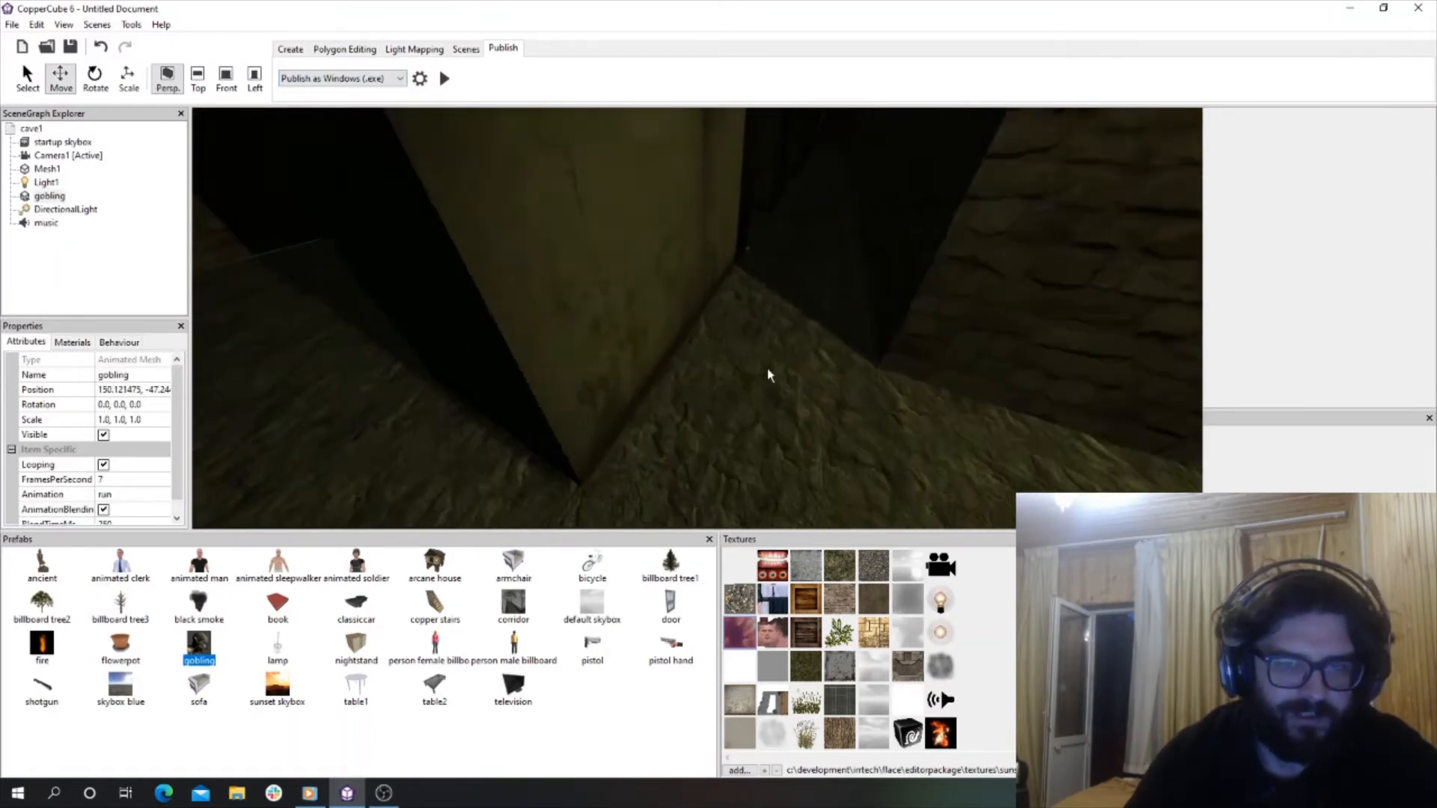
{"action": "scroll", "coordinate": [766, 370], "scroll_direction": "up", "scroll_amount": 4}
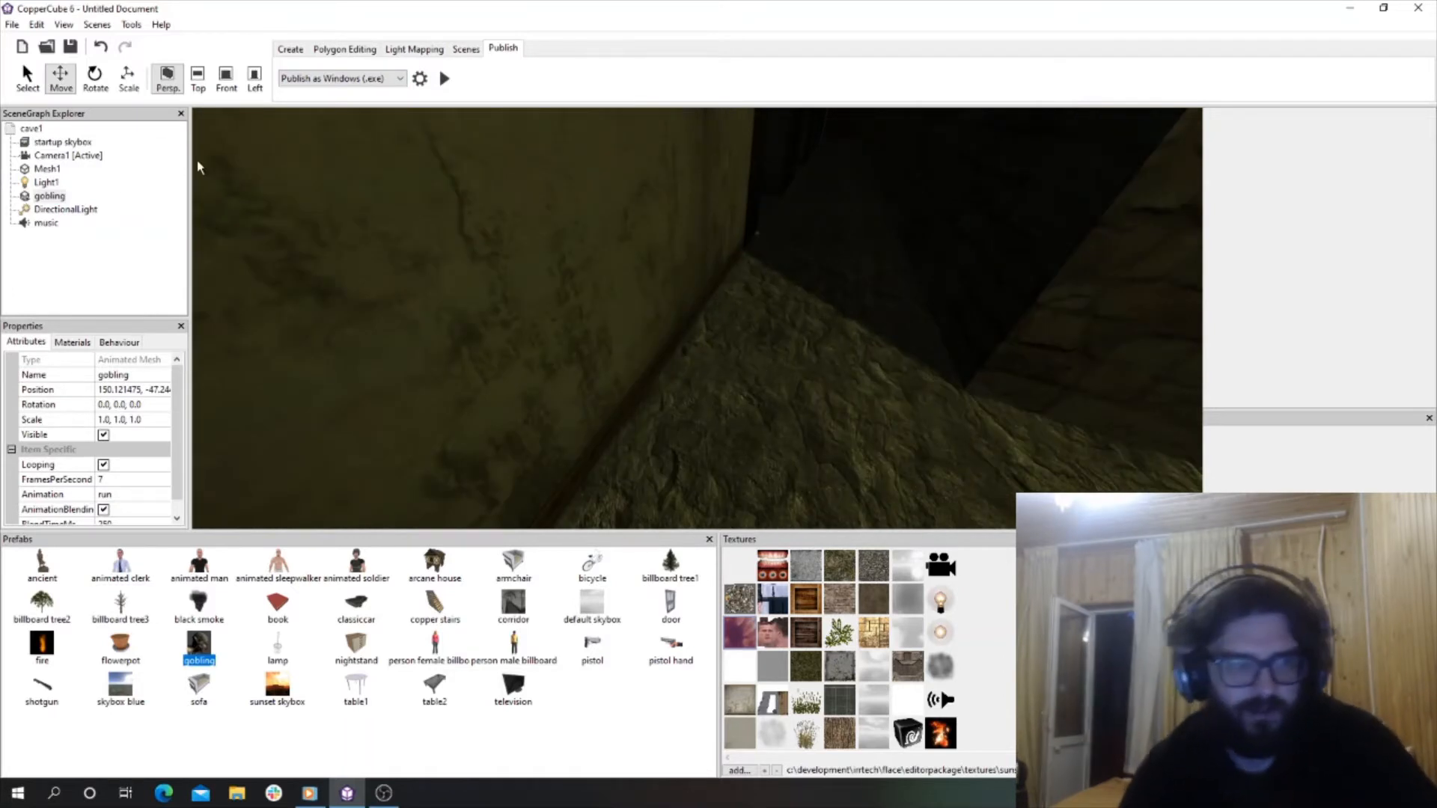
{"action": "left_click", "coordinate": [43, 224]}
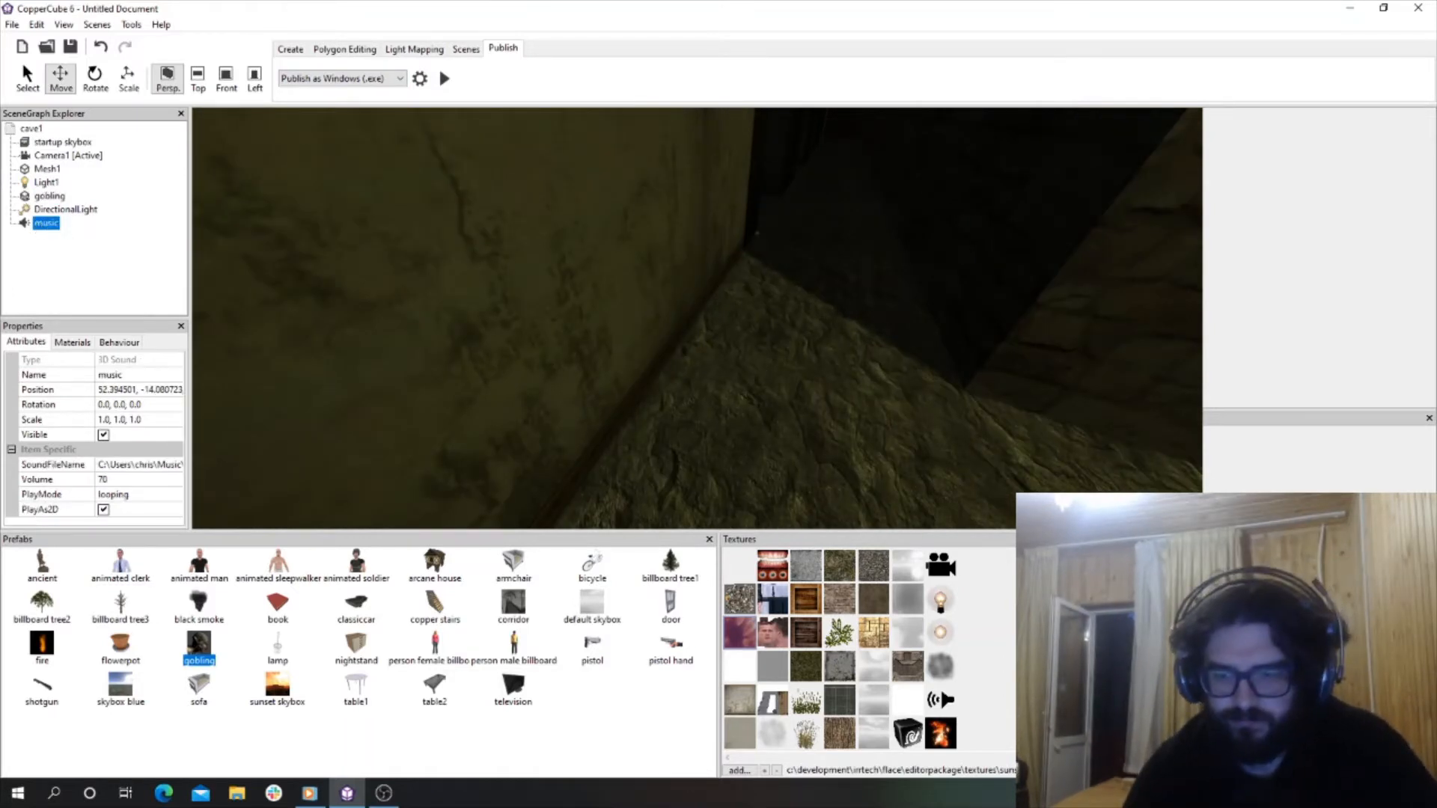
{"action": "left_click", "coordinate": [50, 197]}
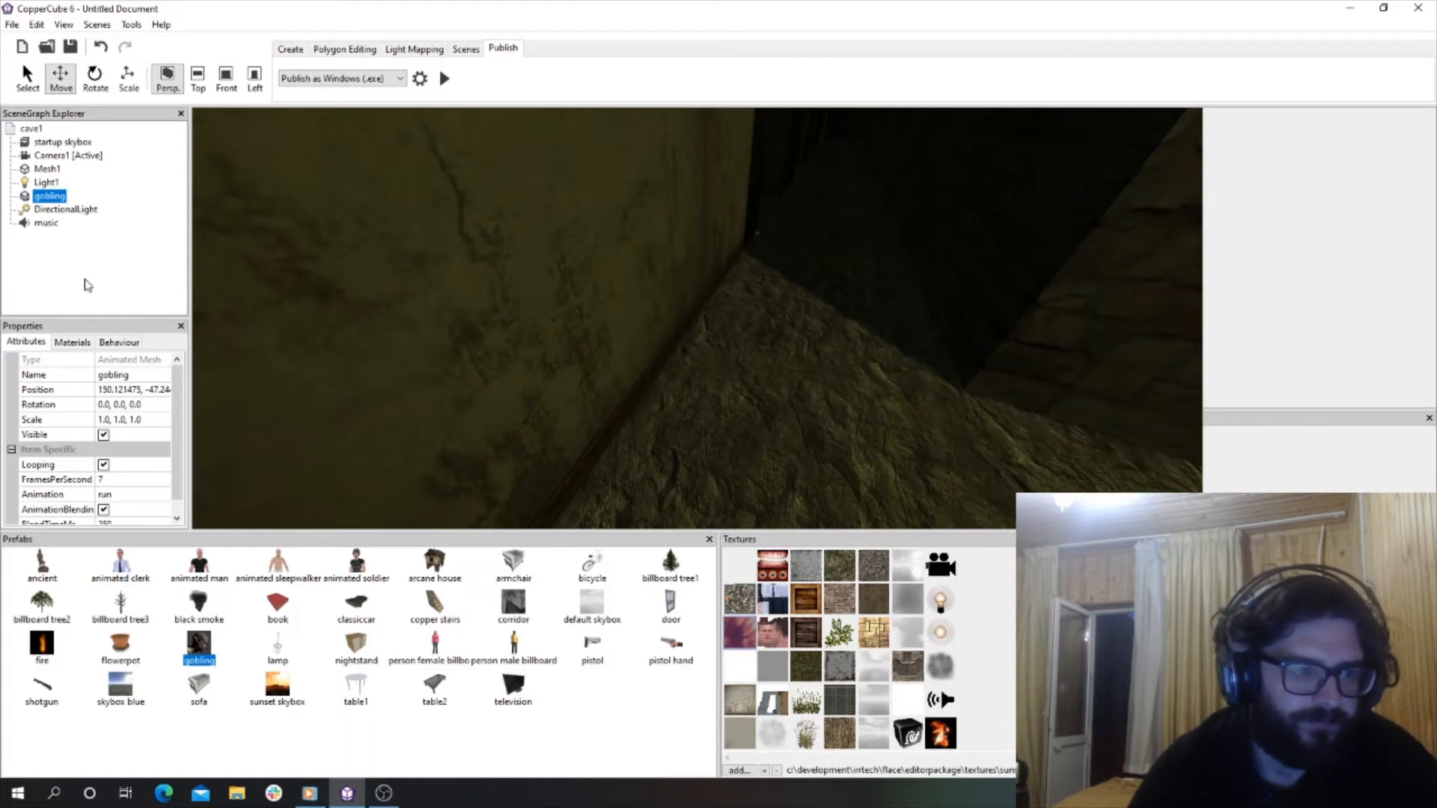
{"action": "left_click", "coordinate": [45, 224]}
Insert a particle system into the cave1 scene and view it on the corridor floor.
{"action": "right_click", "coordinate": [45, 224]}
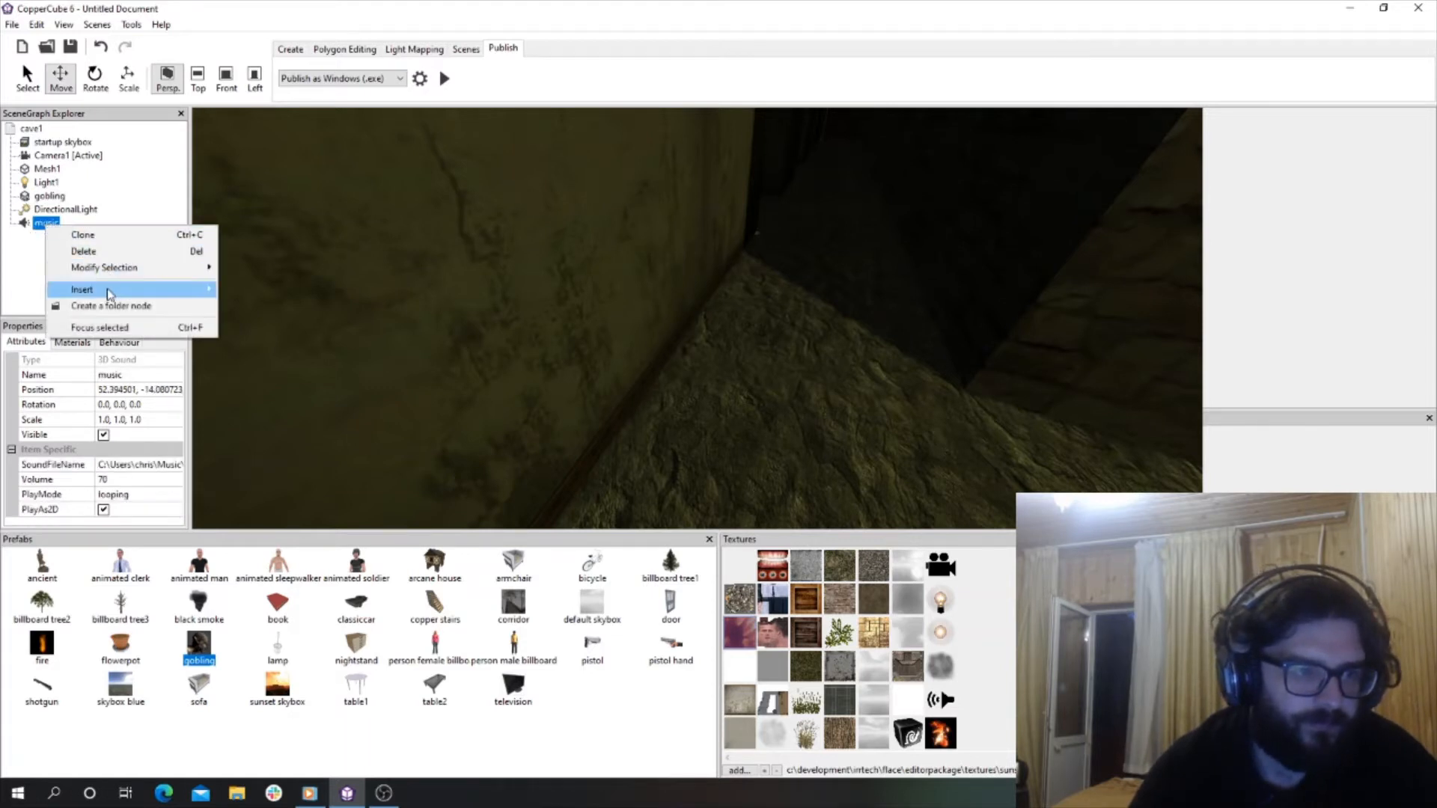
{"action": "left_click", "coordinate": [51, 156]}
{"action": "left_click", "coordinate": [31, 129]}
{"action": "right_click", "coordinate": [34, 130]}
{"action": "mouse_move", "coordinate": [61, 142]}
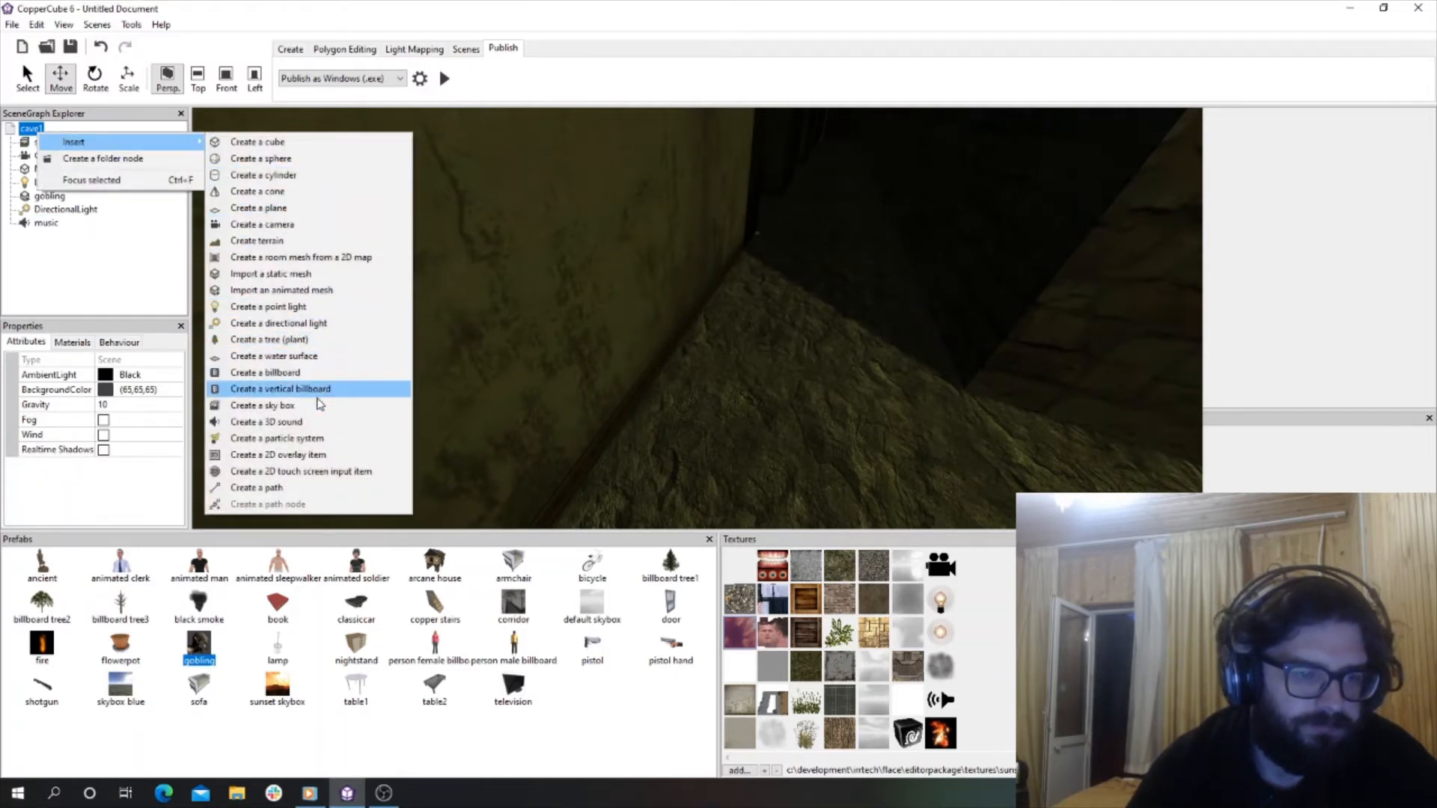
{"action": "left_click", "coordinate": [315, 441]}
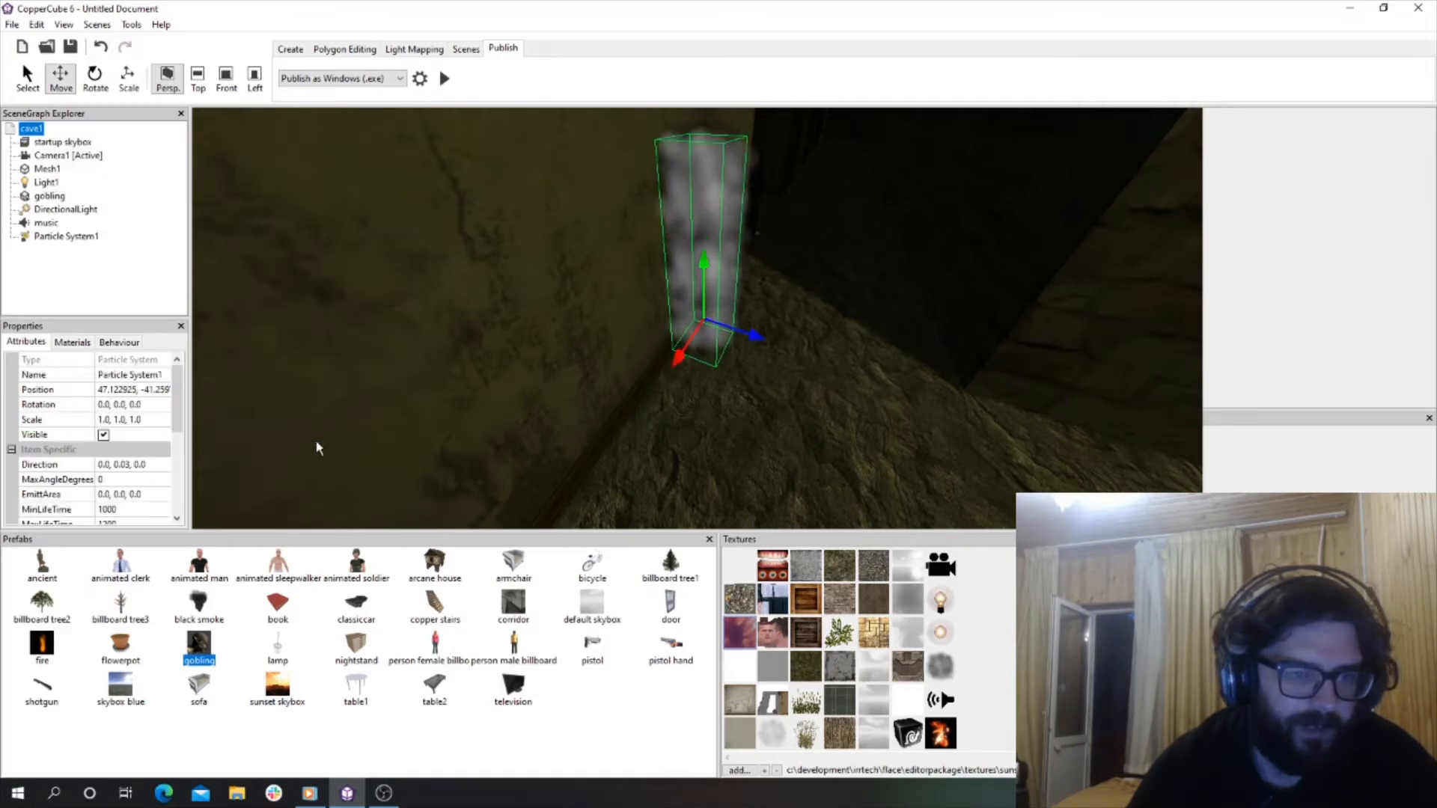
{"action": "left_click_drag", "start_coordinate": [831, 353], "coordinate": [914, 352]}
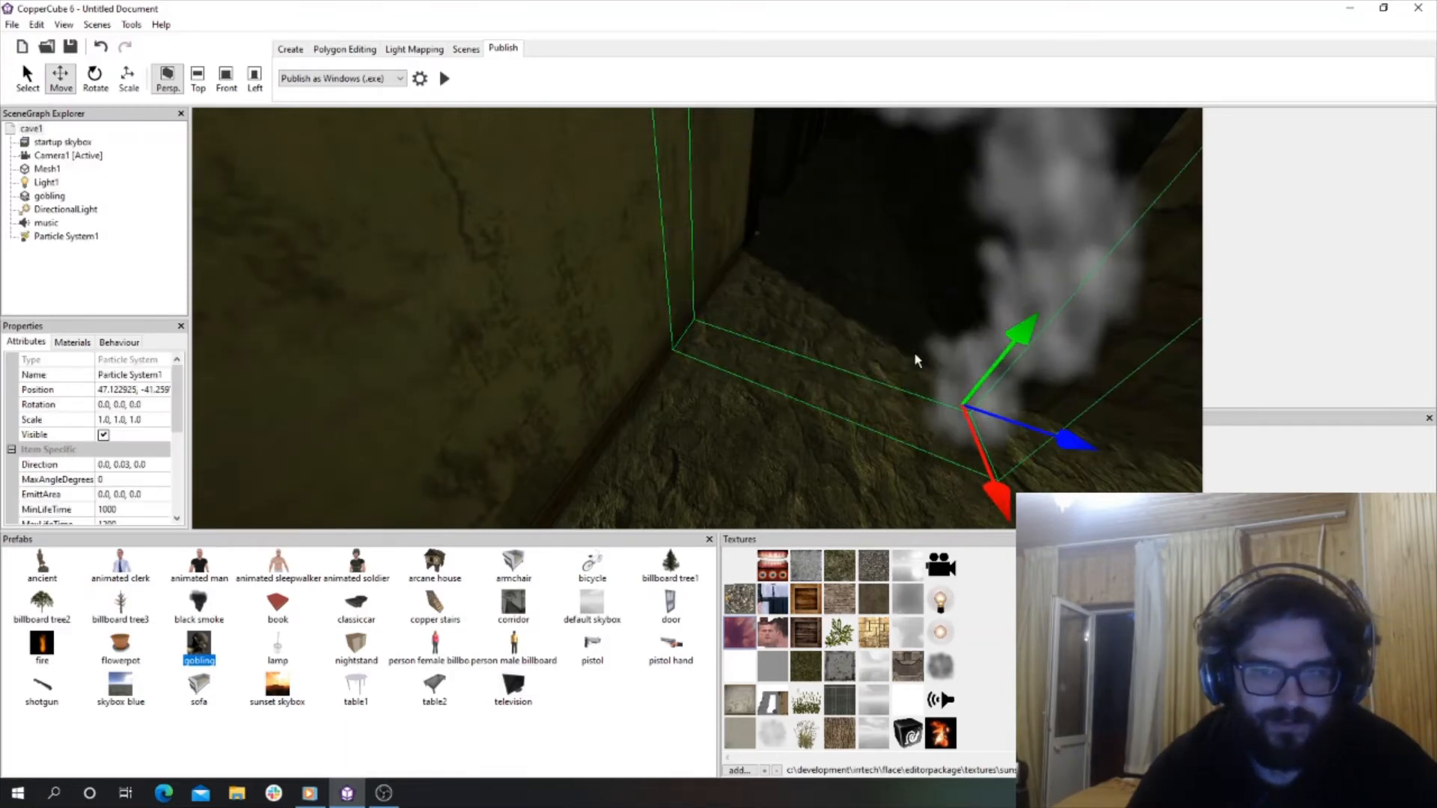
{"action": "mouse_move", "coordinate": [914, 351]}
{"action": "right_mouse_down"}
{"action": "mouse_move", "coordinate": [873, 347]}
{"action": "mouse_move", "coordinate": [939, 339]}
{"action": "right_mouse_up"}
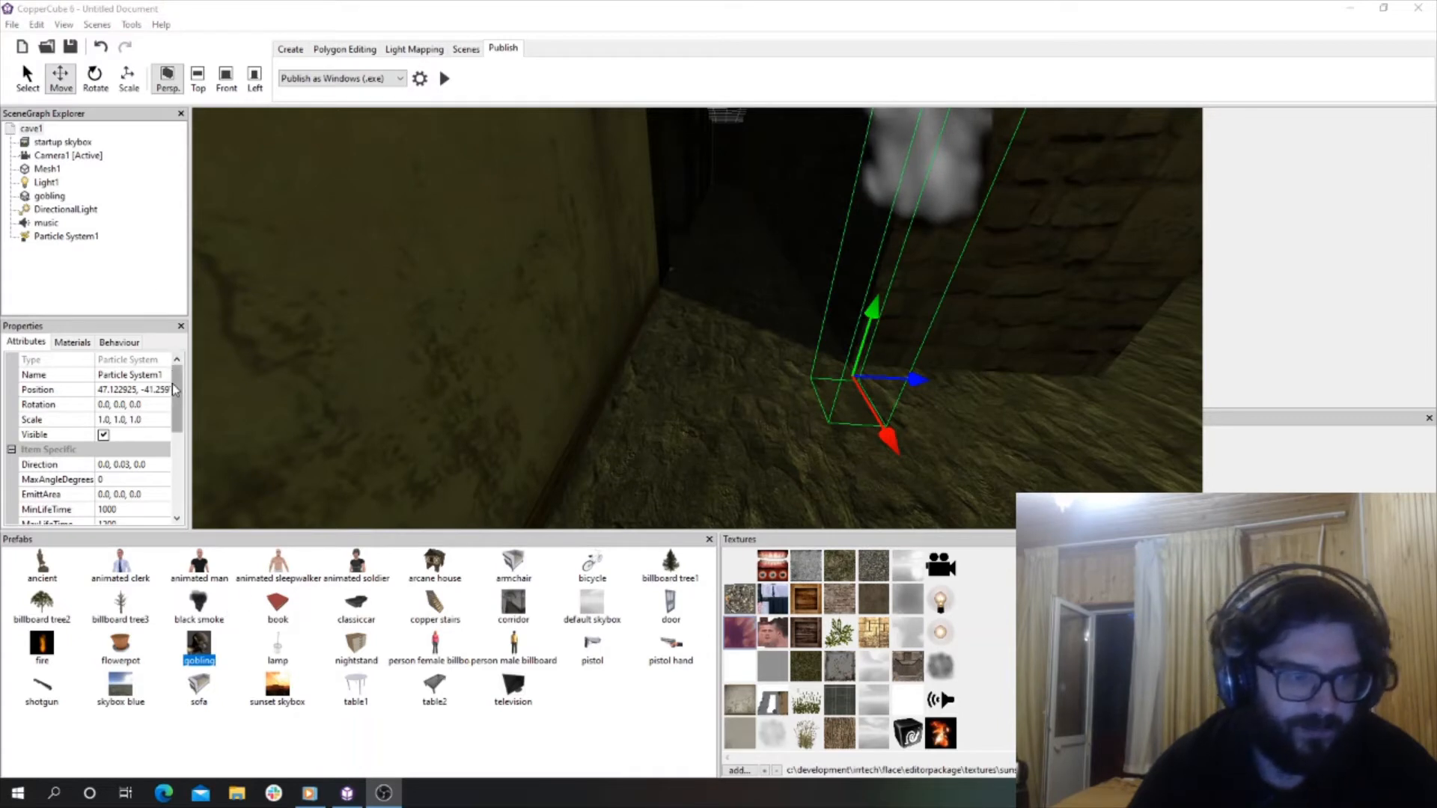
Review the particle system's attributes, including its name, maximum particle count, minimum start colour and scaling options.
{"action": "mouse_move", "coordinate": [172, 383]}
{"action": "left_mouse_down"}
{"action": "mouse_move", "coordinate": [172, 498]}
{"action": "mouse_move", "coordinate": [185, 394]}
{"action": "left_mouse_up"}
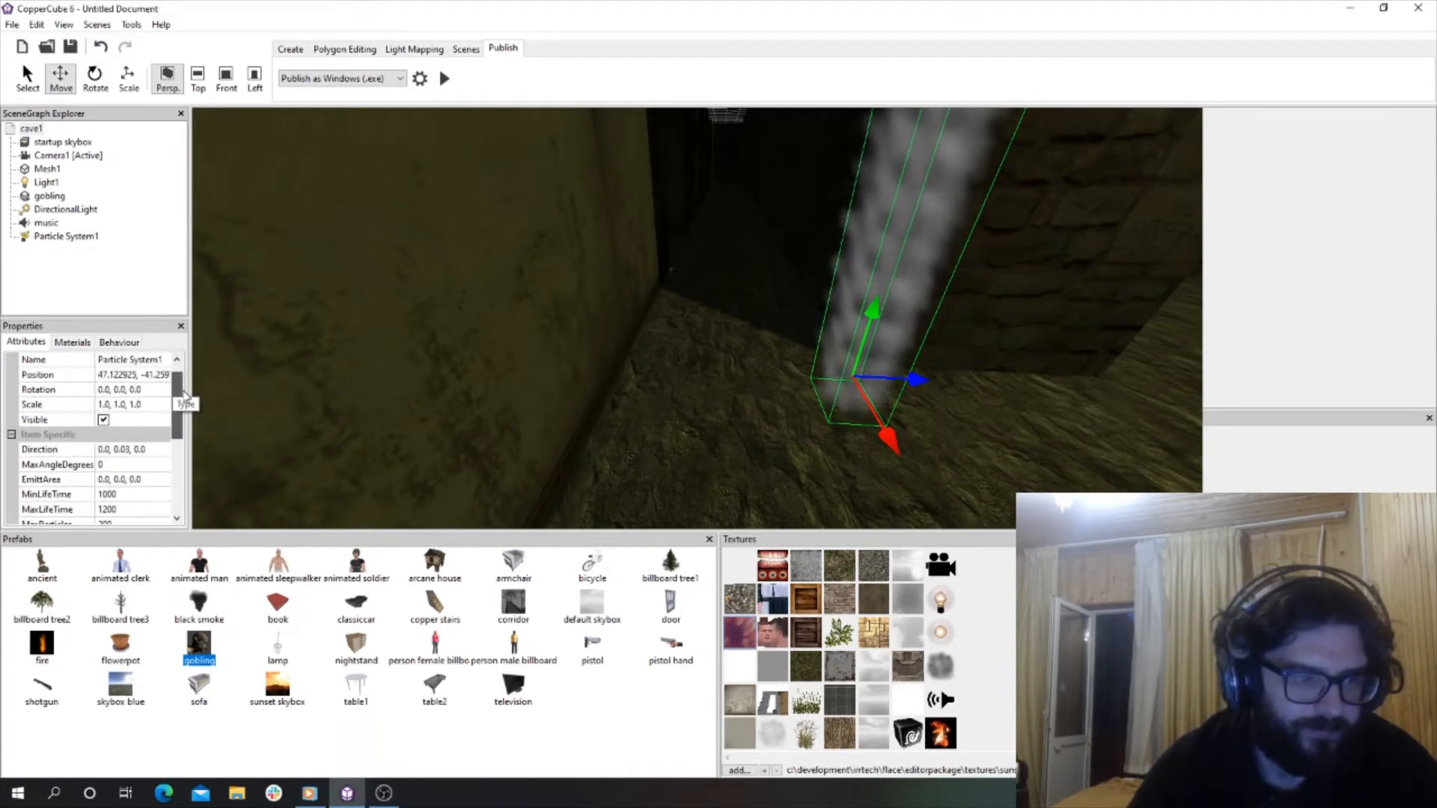
{"action": "scroll", "coordinate": [185, 394], "scroll_direction": "up", "scroll_amount": 1}
{"action": "left_click", "coordinate": [127, 375]}
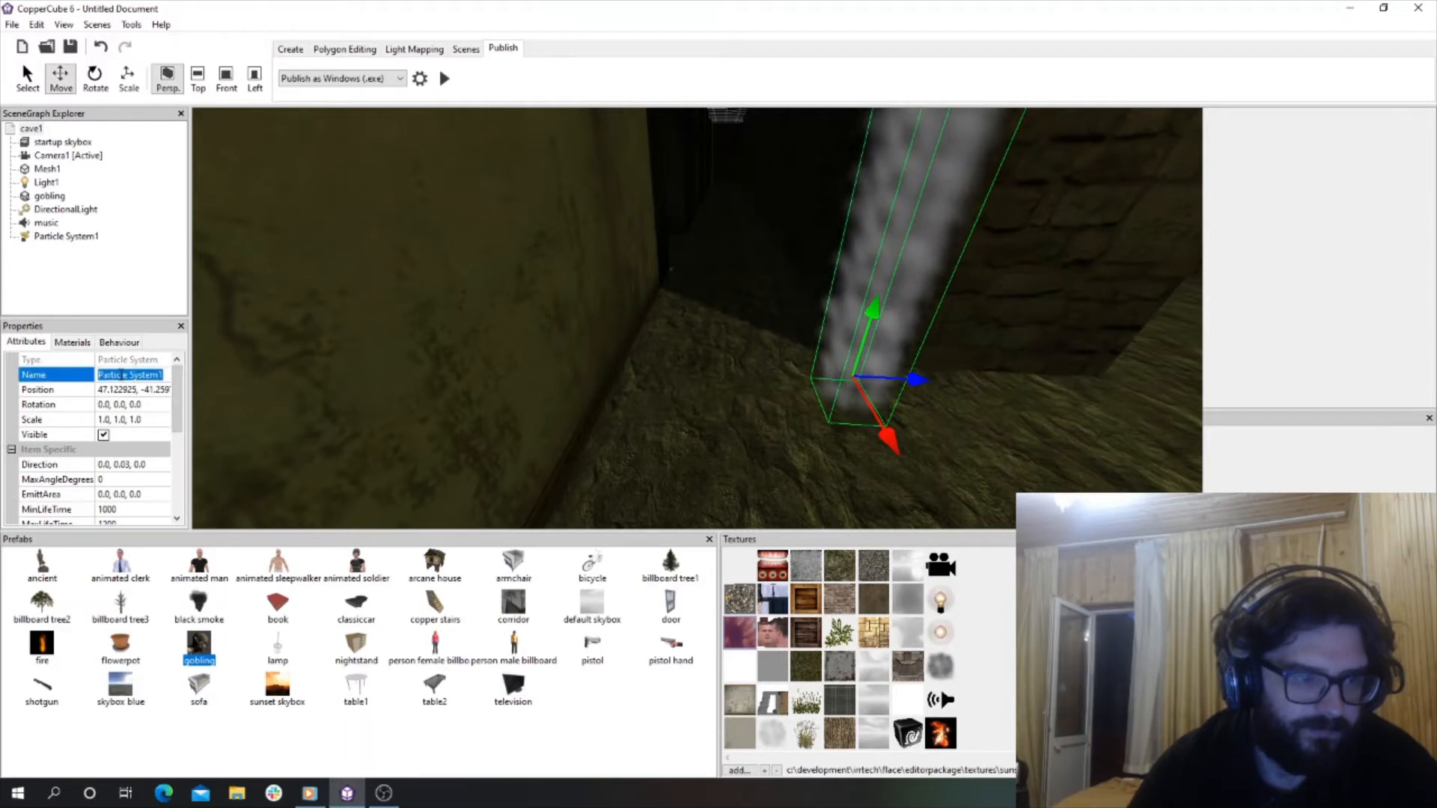
{"action": "scroll", "coordinate": [149, 438], "scroll_direction": "down", "scroll_amount": 3}
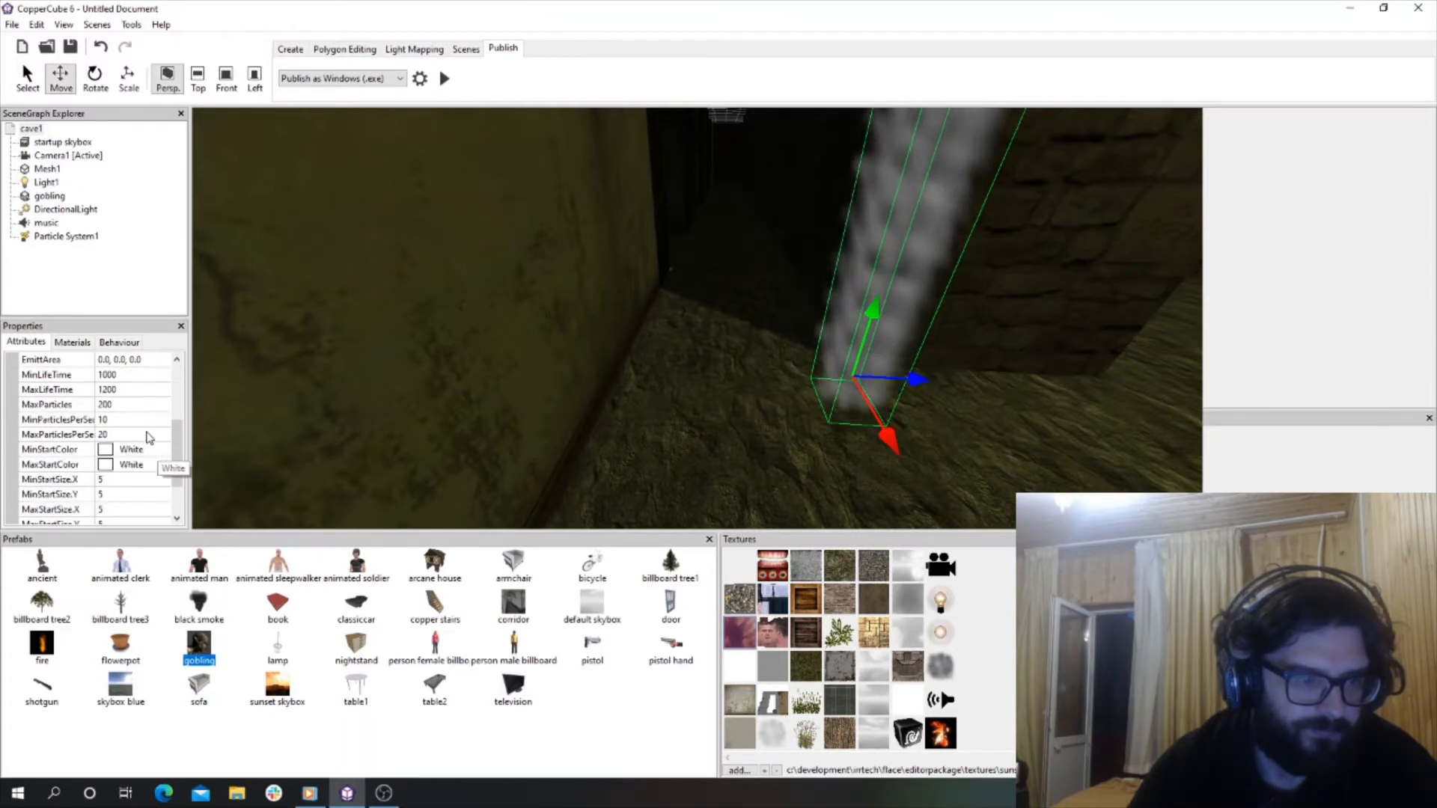
{"action": "left_click", "coordinate": [128, 405]}
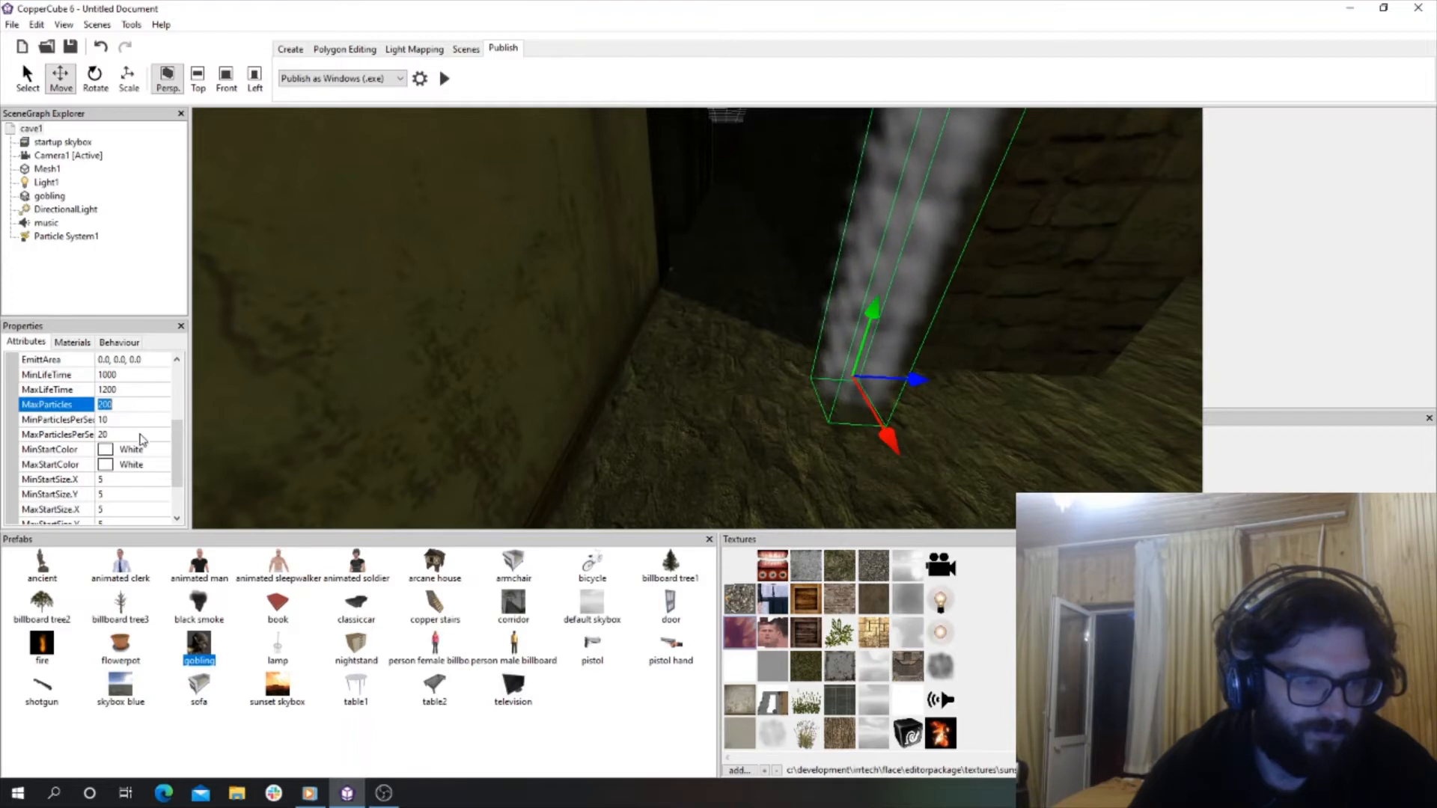
{"action": "scroll", "coordinate": [142, 434], "scroll_direction": "down", "scroll_amount": 2}
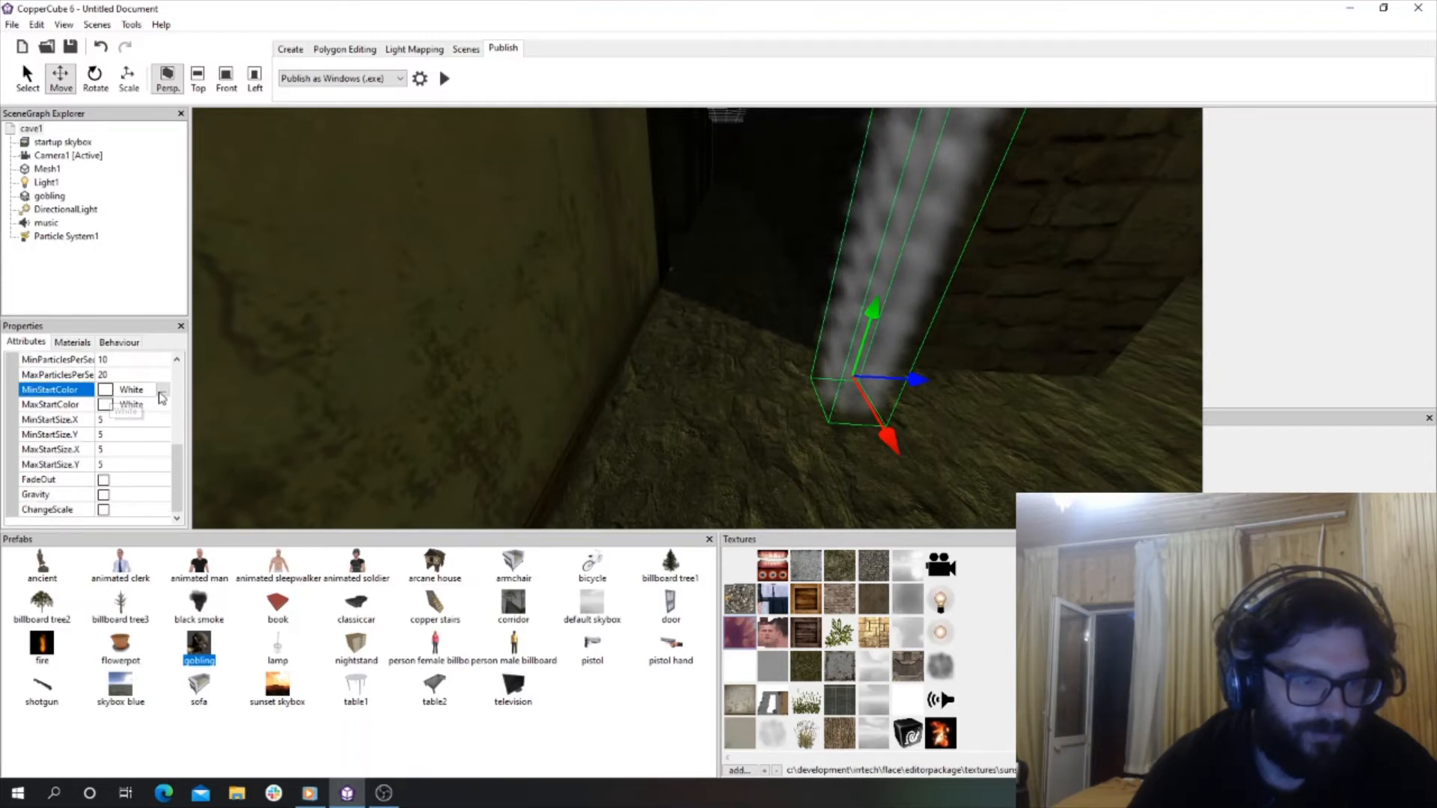
{"action": "left_click", "coordinate": [162, 390]}
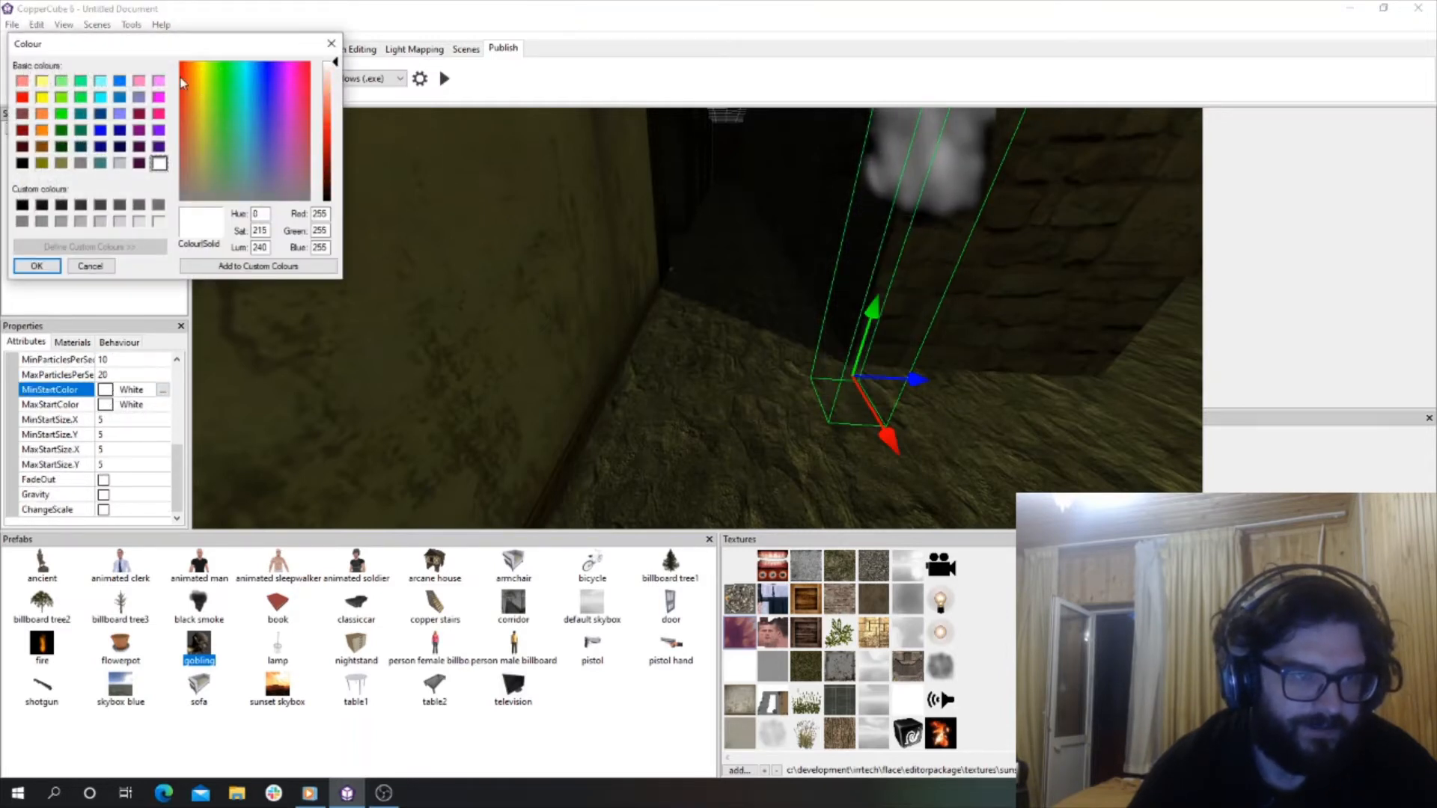
{"action": "left_click", "coordinate": [49, 266]}
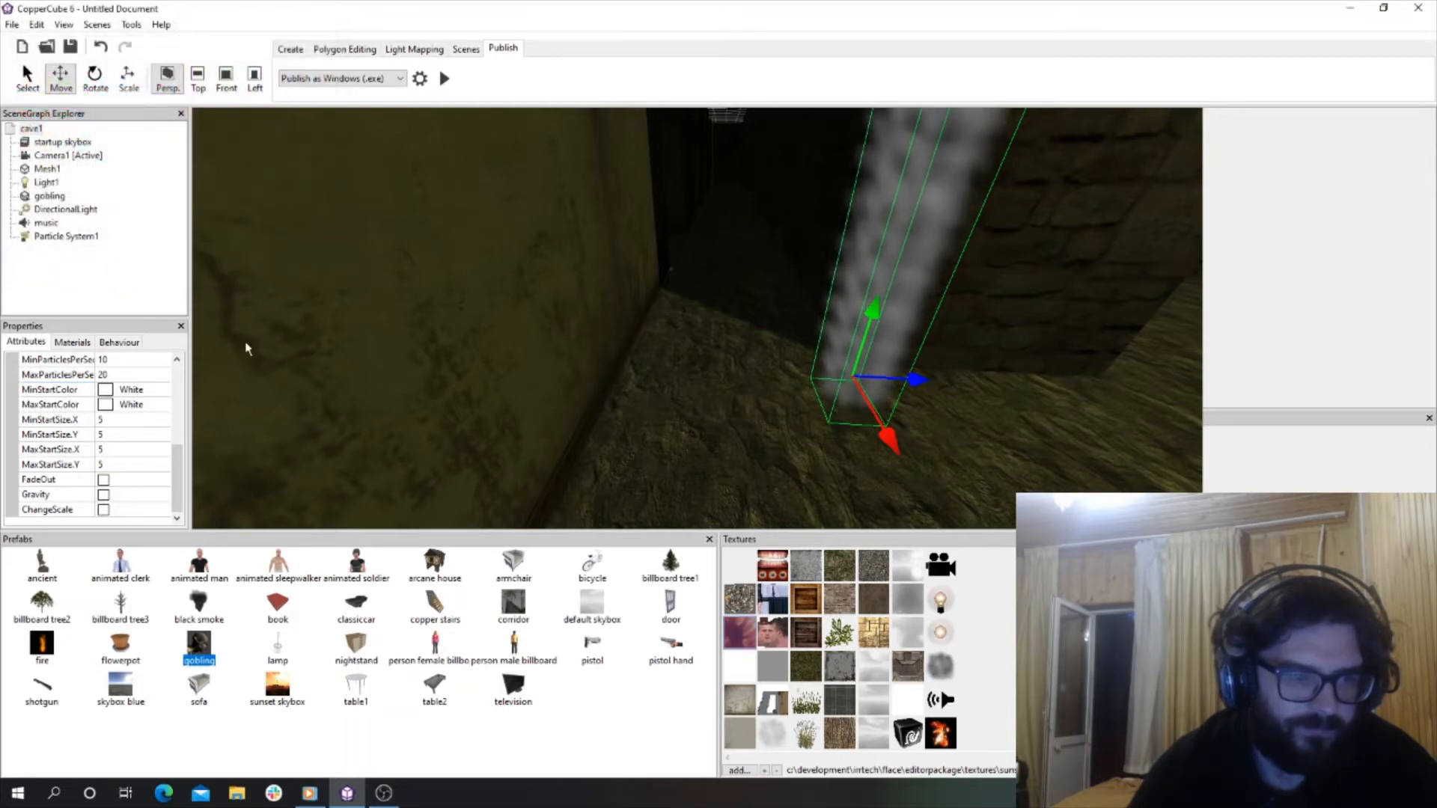
{"action": "scroll", "coordinate": [144, 513], "scroll_direction": "down", "scroll_amount": 1}
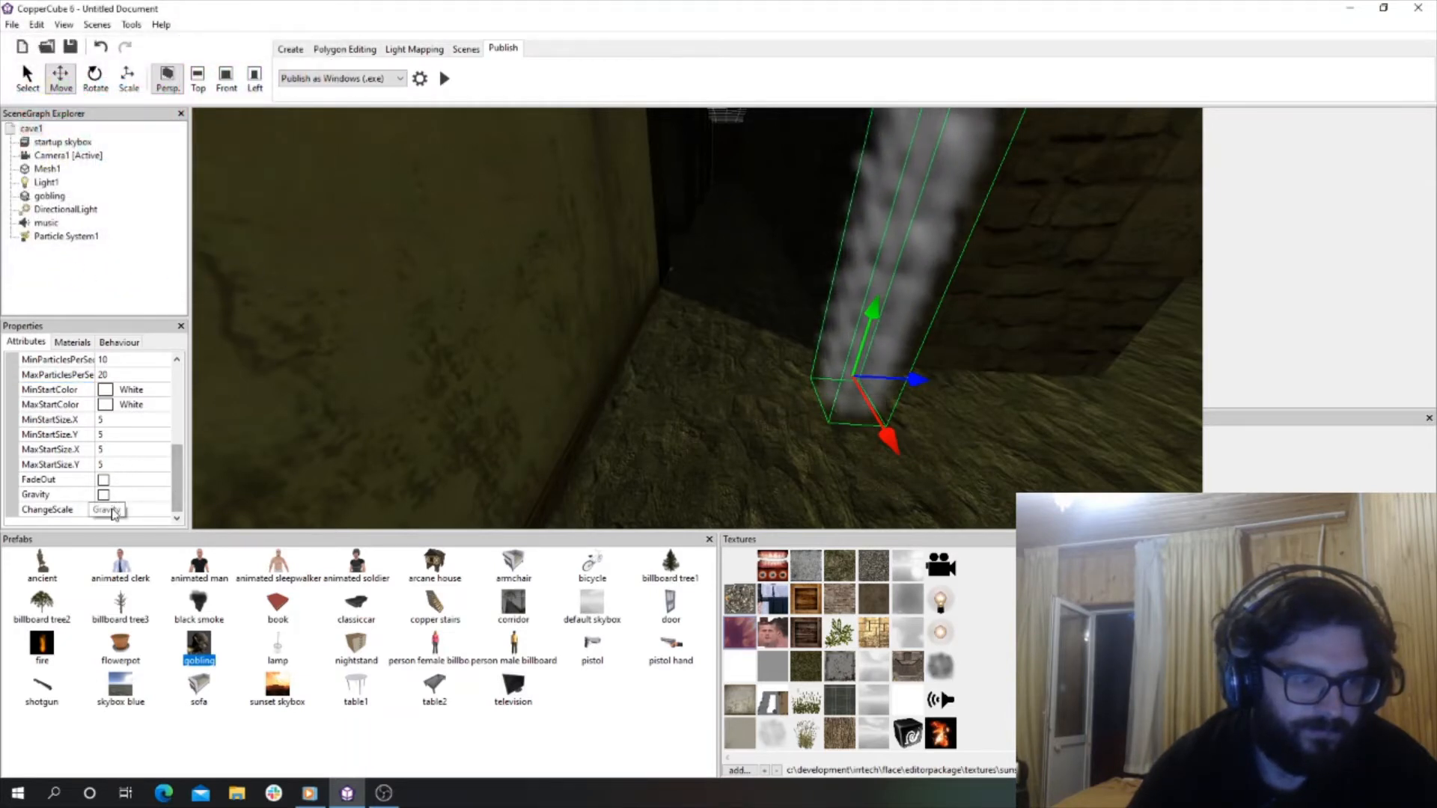
Enable ChangeScale on the particle system and set its ScaleToX to 50.
{"action": "left_click", "coordinate": [142, 479]}
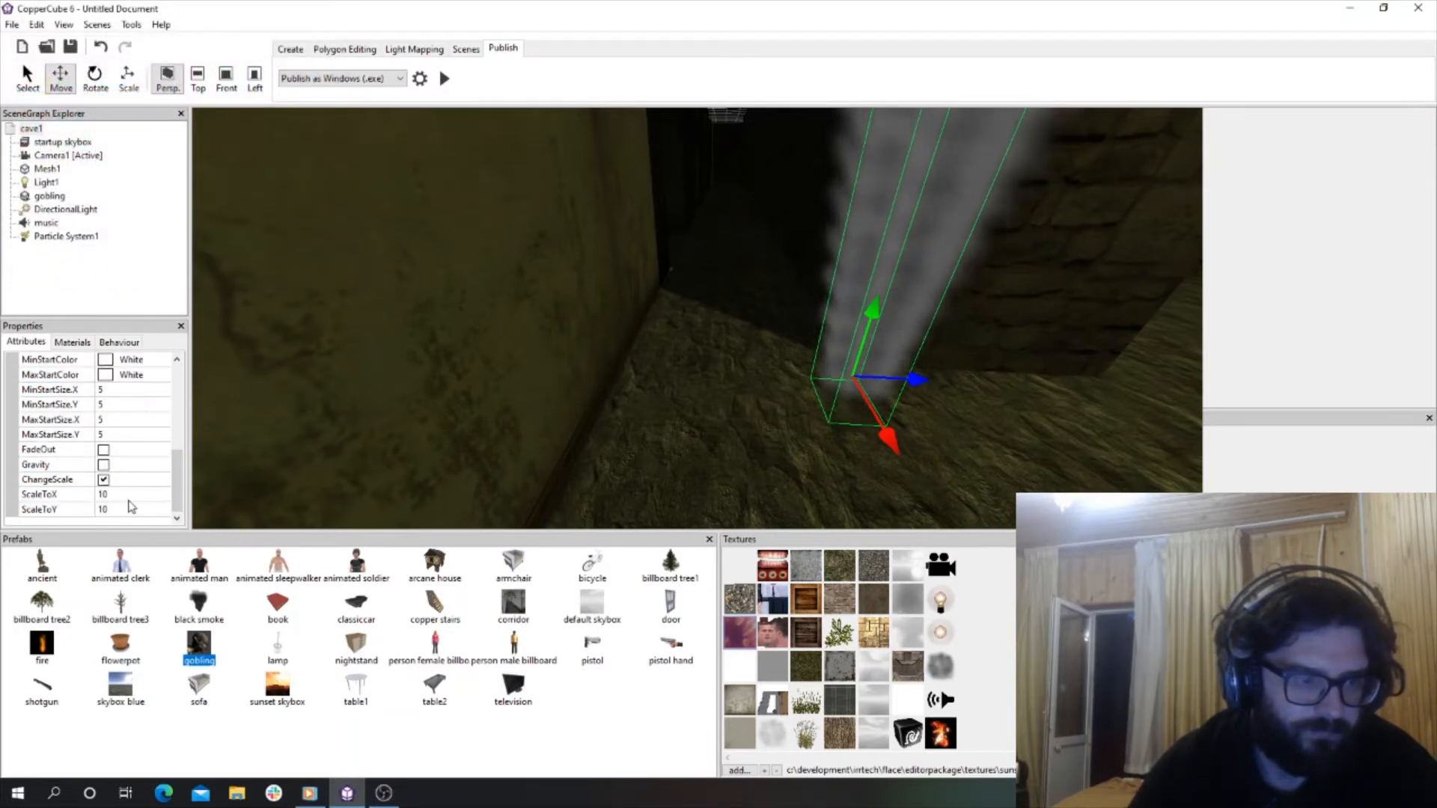
{"action": "left_click", "coordinate": [124, 494]}
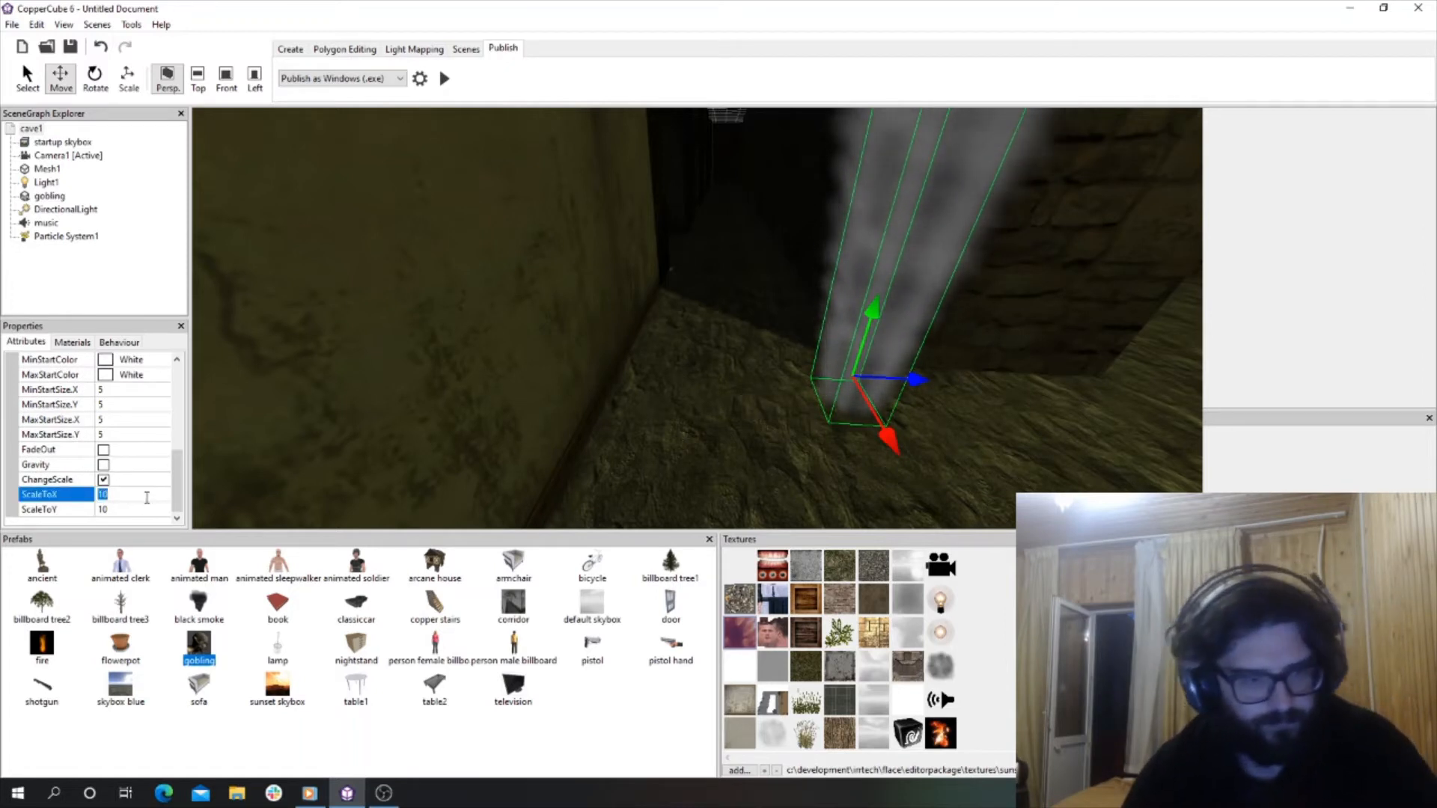
{"action": "left_click", "coordinate": [127, 492]}
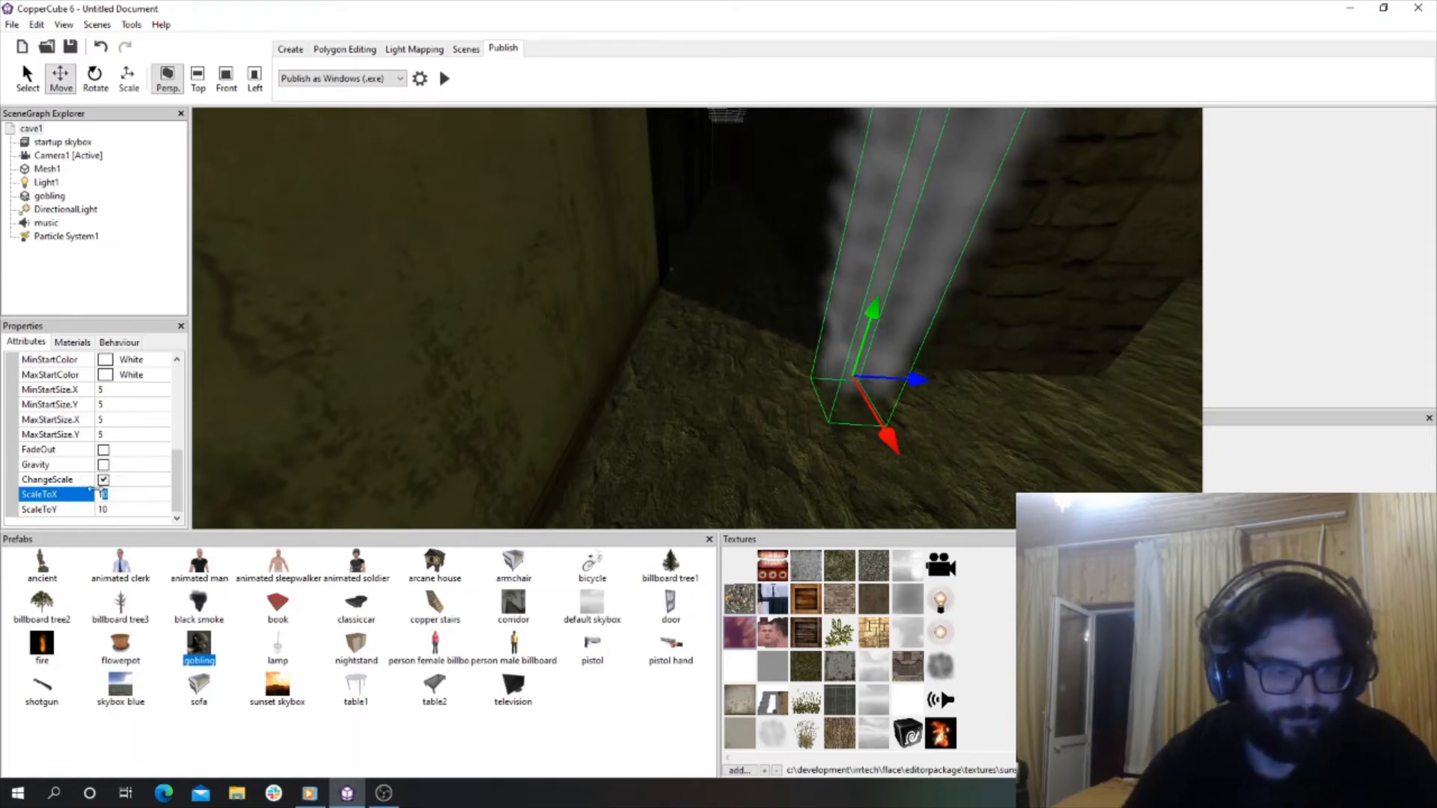
{"action": "type", "text": "50"}
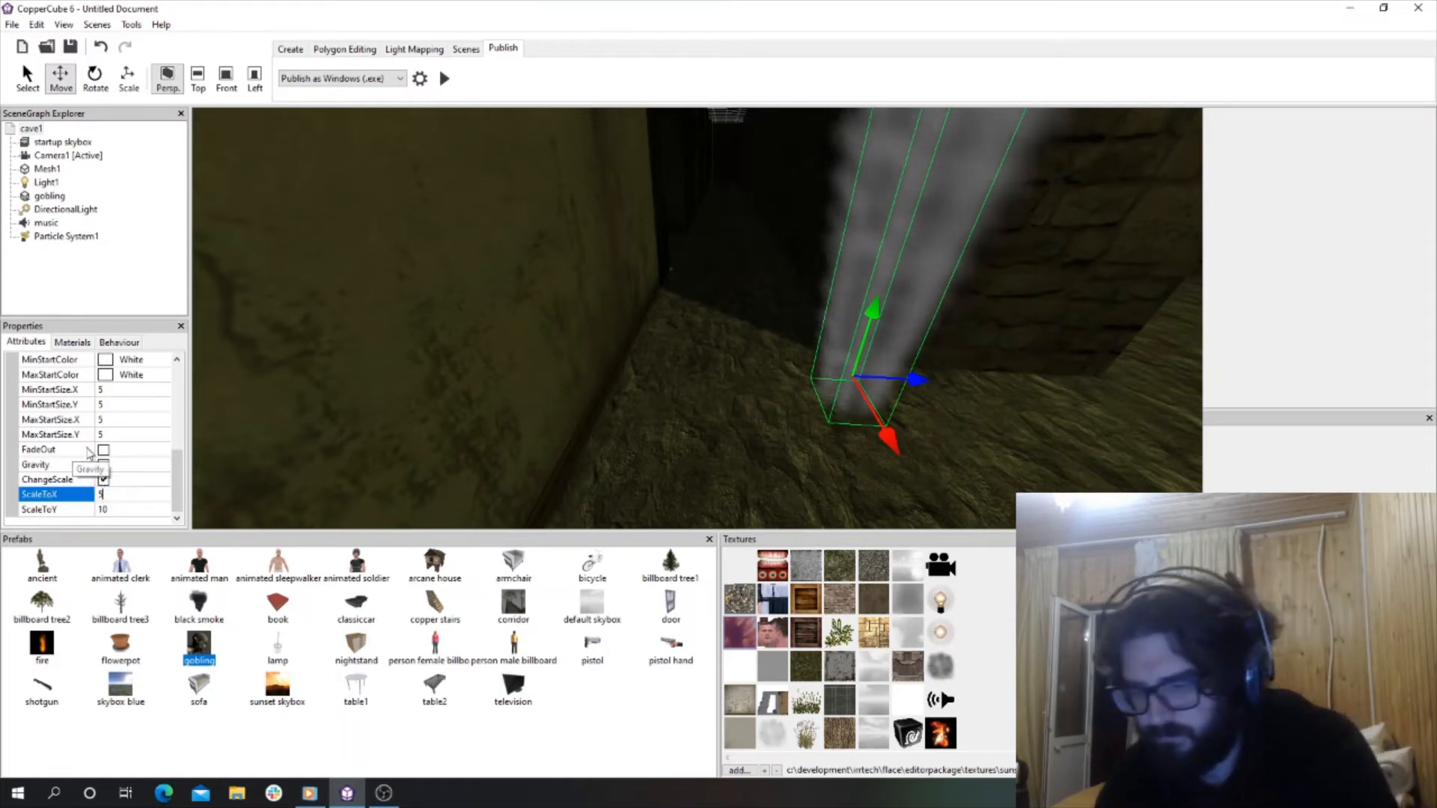
{"action": "left_click", "coordinate": [119, 515]}
{"action": "left_click", "coordinate": [118, 514]}
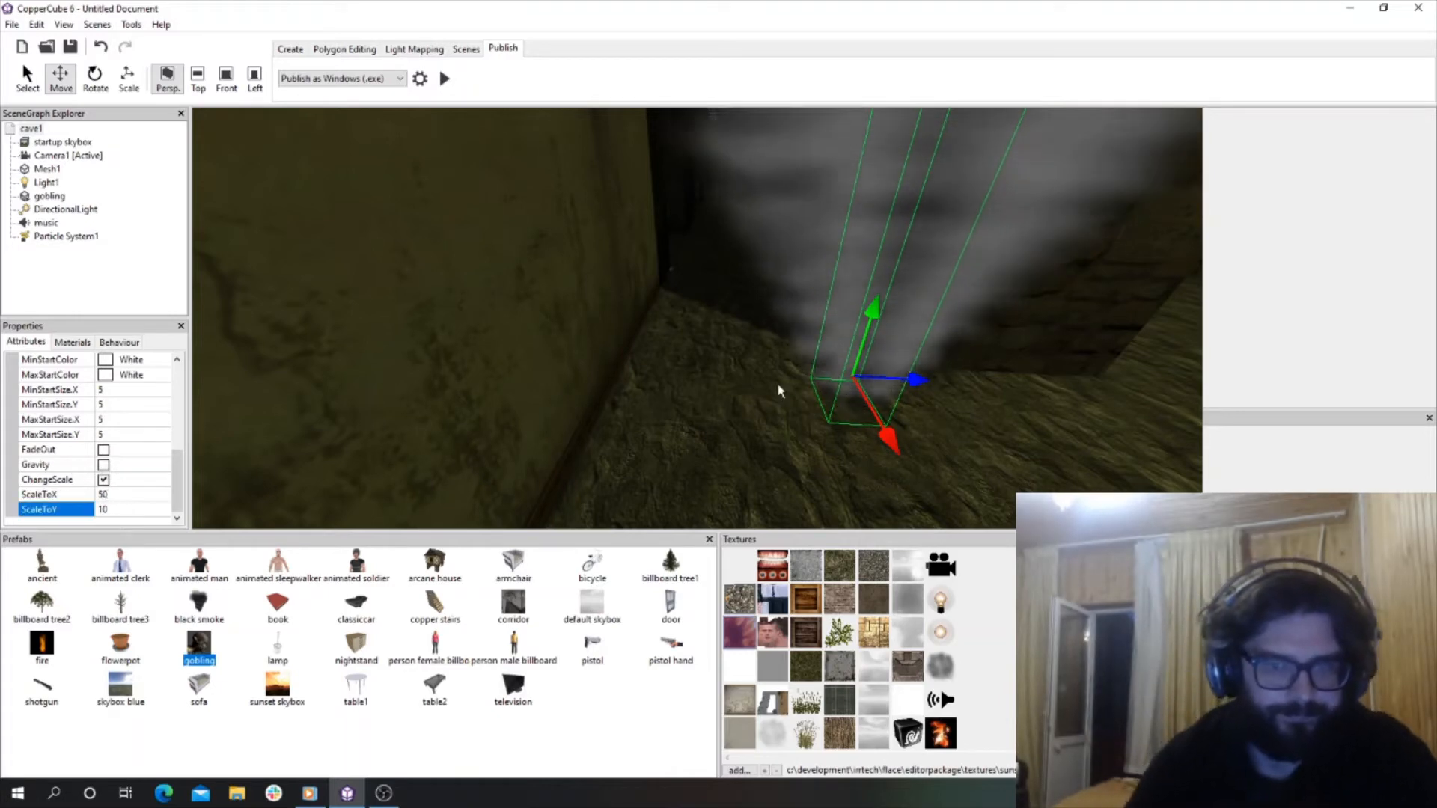
Move the smoke particle system along its Z axis, past the stone pillar and into the lit part of the dungeon.
{"action": "left_click_drag", "start_coordinate": [922, 385], "coordinate": [635, 430]}
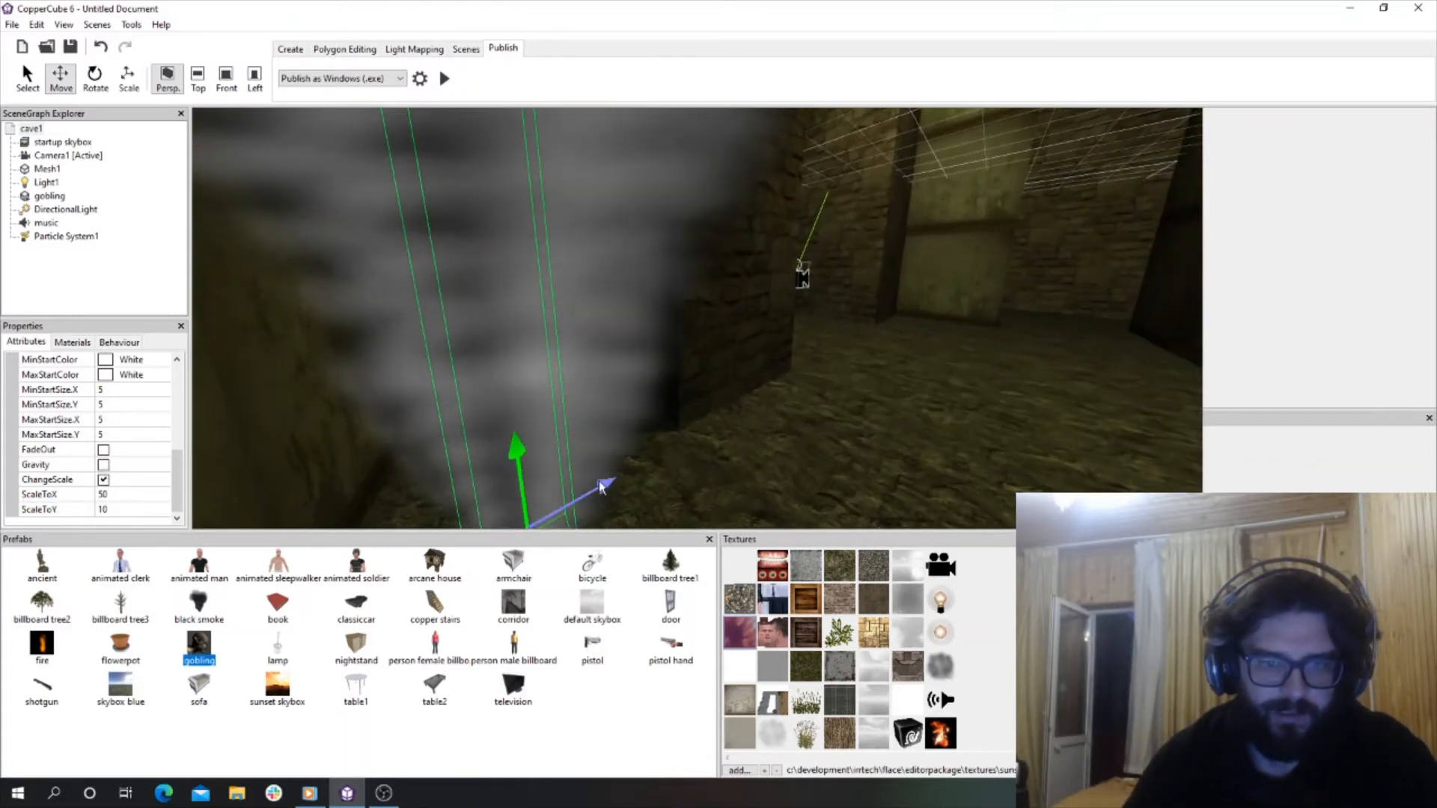
{"action": "left_click_drag", "start_coordinate": [608, 484], "coordinate": [1057, 304]}
{"action": "scroll", "coordinate": [891, 379], "scroll_direction": "up", "scroll_amount": 1}
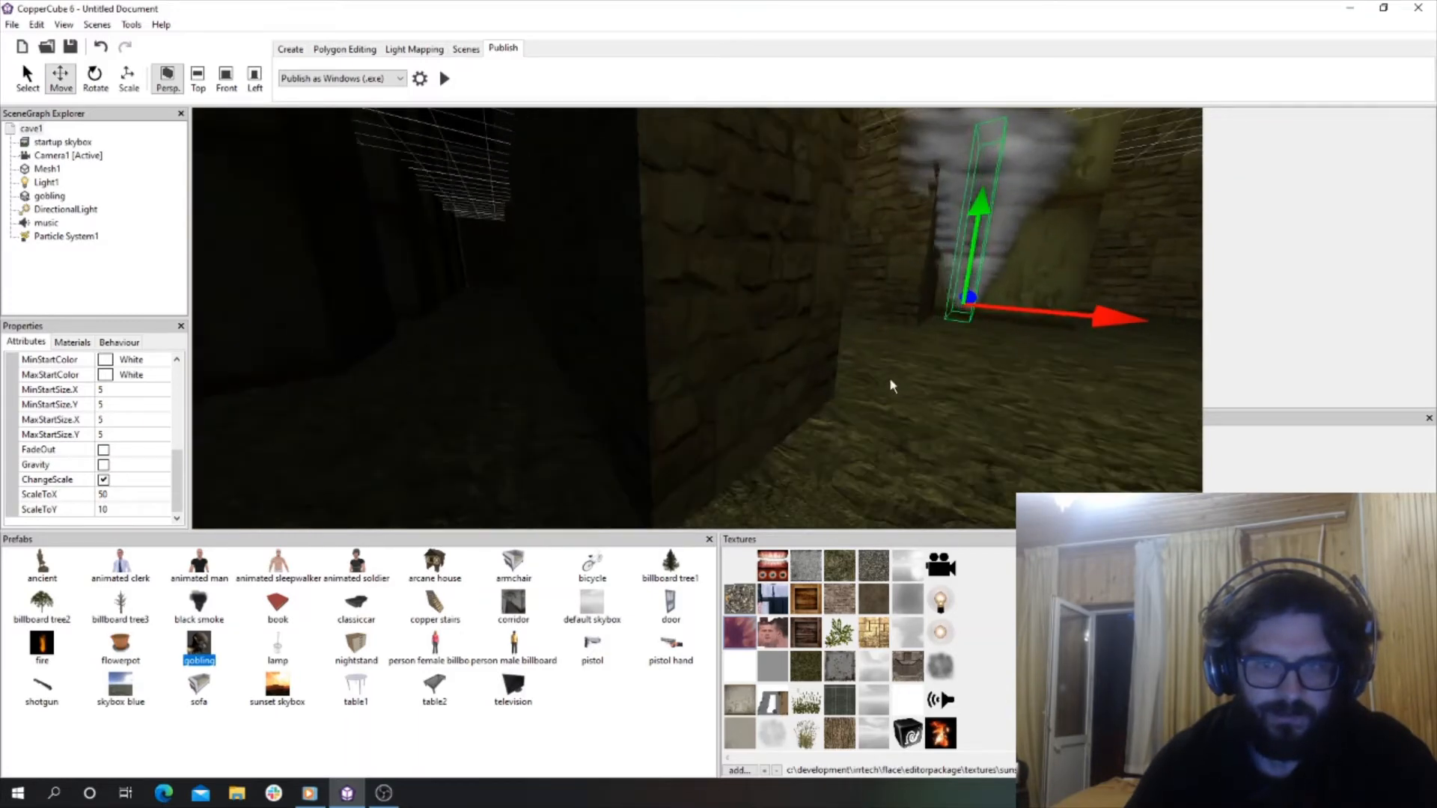
{"action": "scroll", "coordinate": [912, 435], "scroll_direction": "down", "scroll_amount": 2}
{"action": "left_click_drag", "start_coordinate": [888, 377], "coordinate": [706, 248]}
{"action": "scroll", "coordinate": [898, 449], "scroll_direction": "up", "scroll_amount": 3}
{"action": "scroll", "coordinate": [719, 341], "scroll_direction": "up", "scroll_amount": 3}
{"action": "scroll", "coordinate": [718, 335], "scroll_direction": "down", "scroll_amount": 2}
{"action": "scroll", "coordinate": [782, 334], "scroll_direction": "up", "scroll_amount": 1}
{"action": "scroll", "coordinate": [757, 334], "scroll_direction": "down", "scroll_amount": 3}
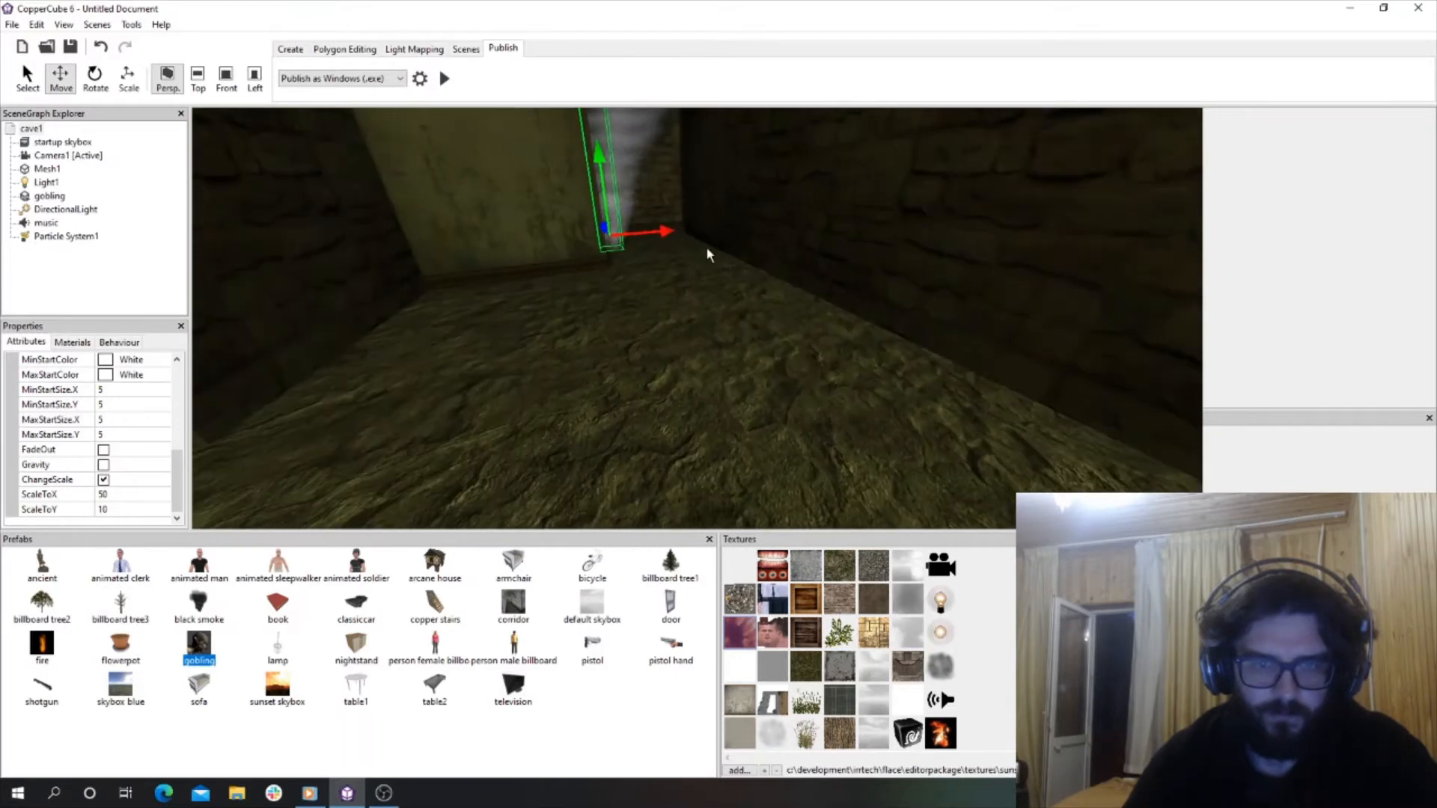
Fine-tune the smoke's placement near the end of the passage, shifting it slightly along negative X toward the plaster wall.
{"action": "scroll", "coordinate": [707, 248], "scroll_direction": "up", "scroll_amount": 2}
{"action": "left_click_drag", "start_coordinate": [636, 178], "coordinate": [625, 245]}
{"action": "scroll", "coordinate": [626, 246], "scroll_direction": "up", "scroll_amount": 3}
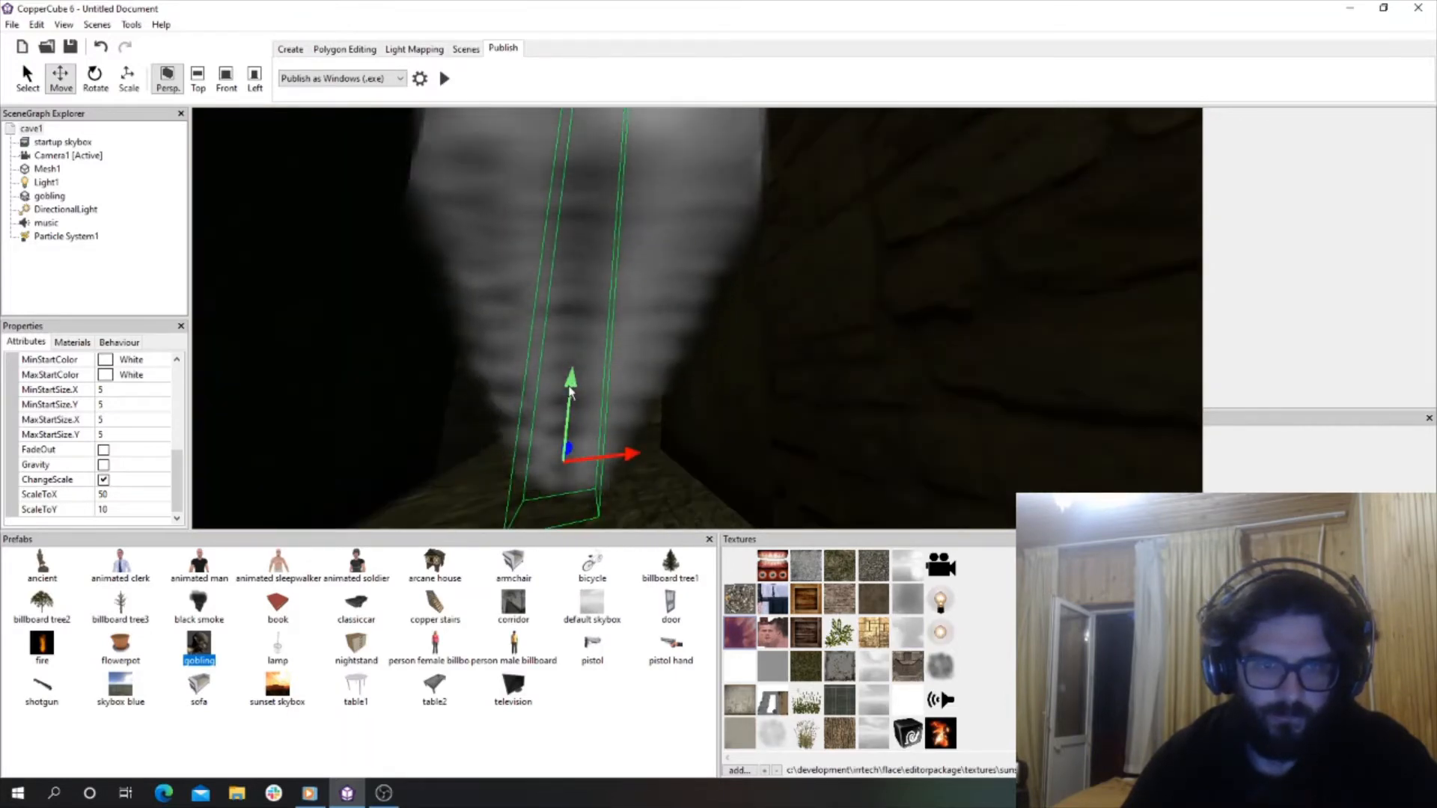
{"action": "scroll", "coordinate": [565, 412], "scroll_direction": "down", "scroll_amount": 5}
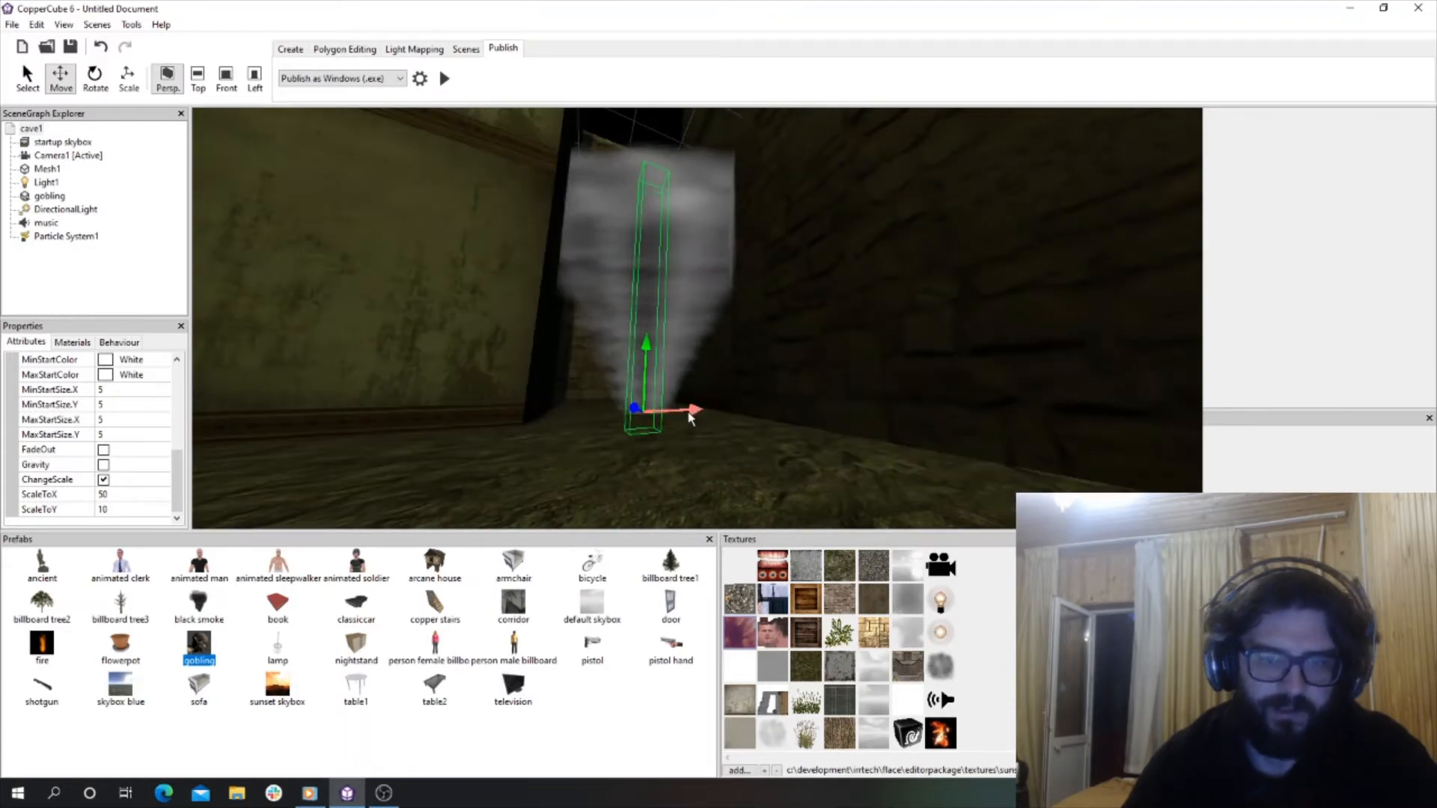
{"action": "left_click_drag", "start_coordinate": [690, 418], "coordinate": [674, 413]}
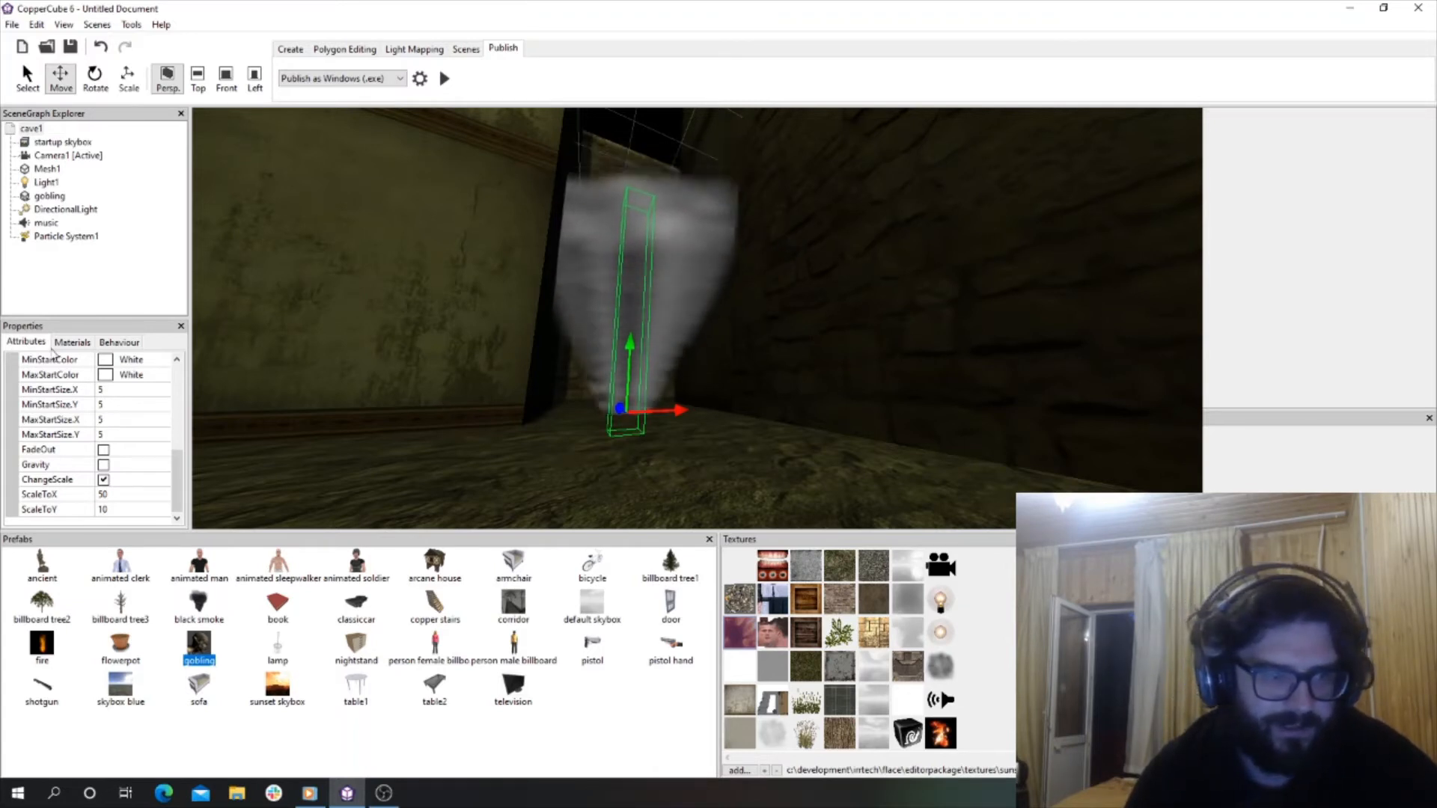
Add an On proximity do something behaviour to the smoke particle system, triggered when the current active camera enters the radius.
{"action": "left_click", "coordinate": [119, 342]}
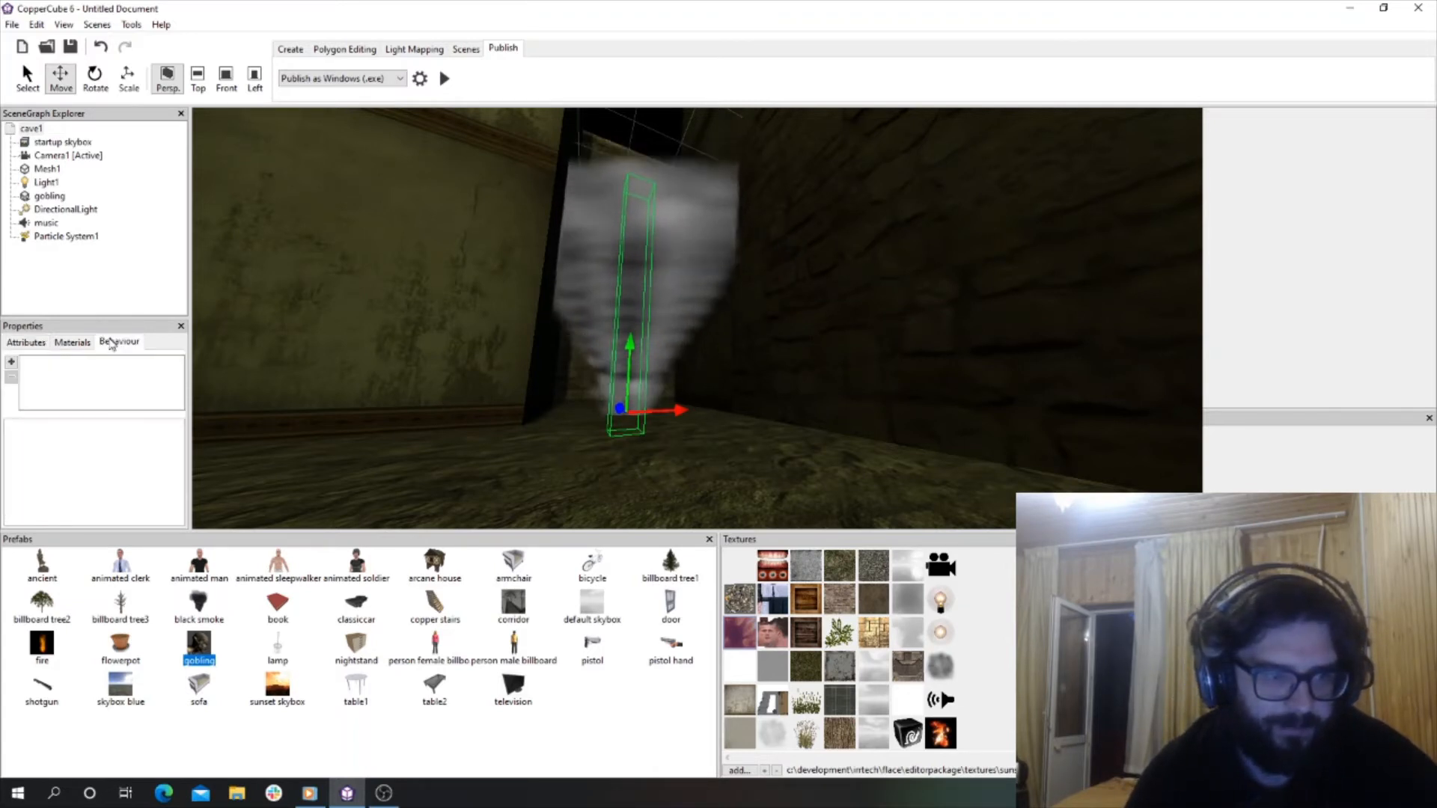
{"action": "left_click", "coordinate": [12, 362]}
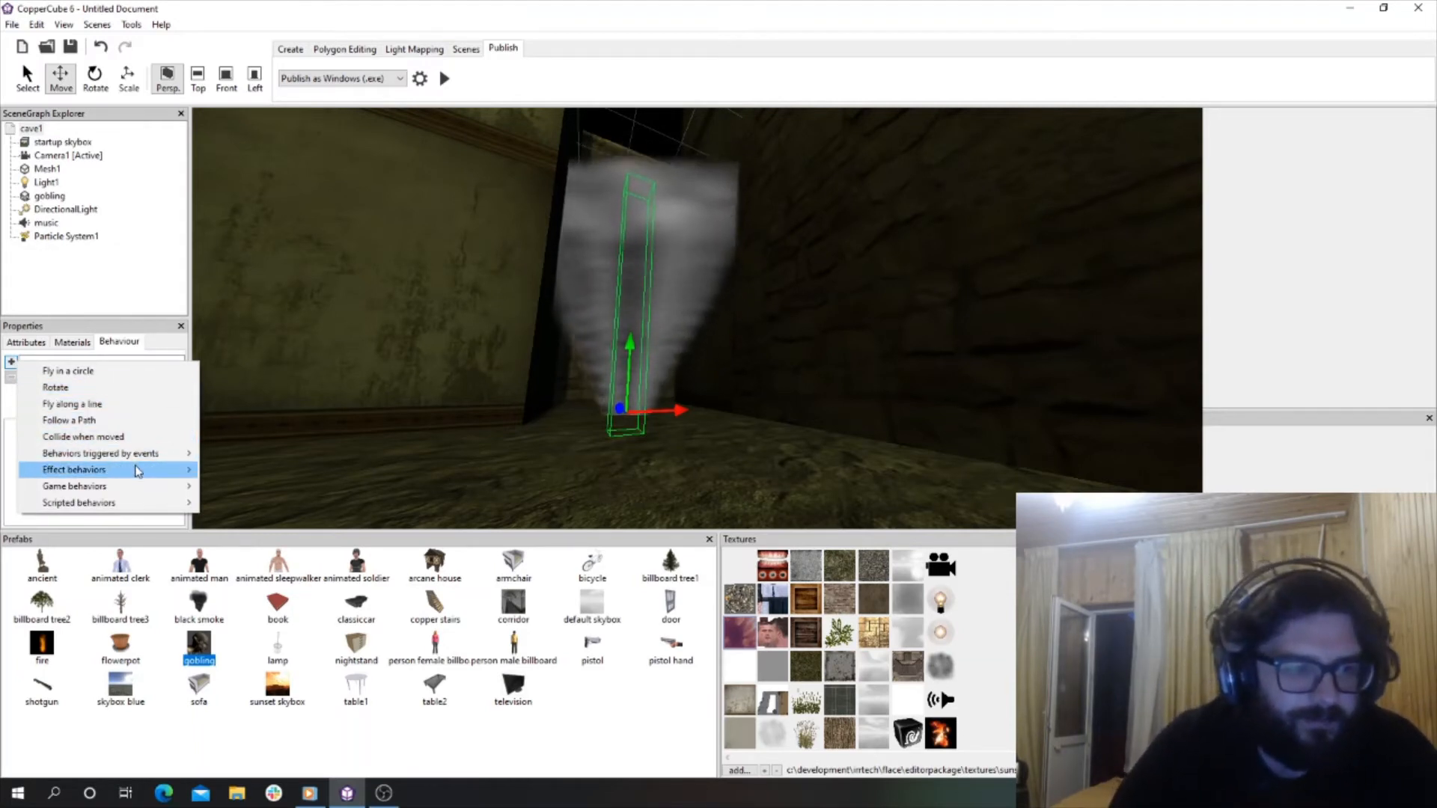
{"action": "mouse_move", "coordinate": [139, 487]}
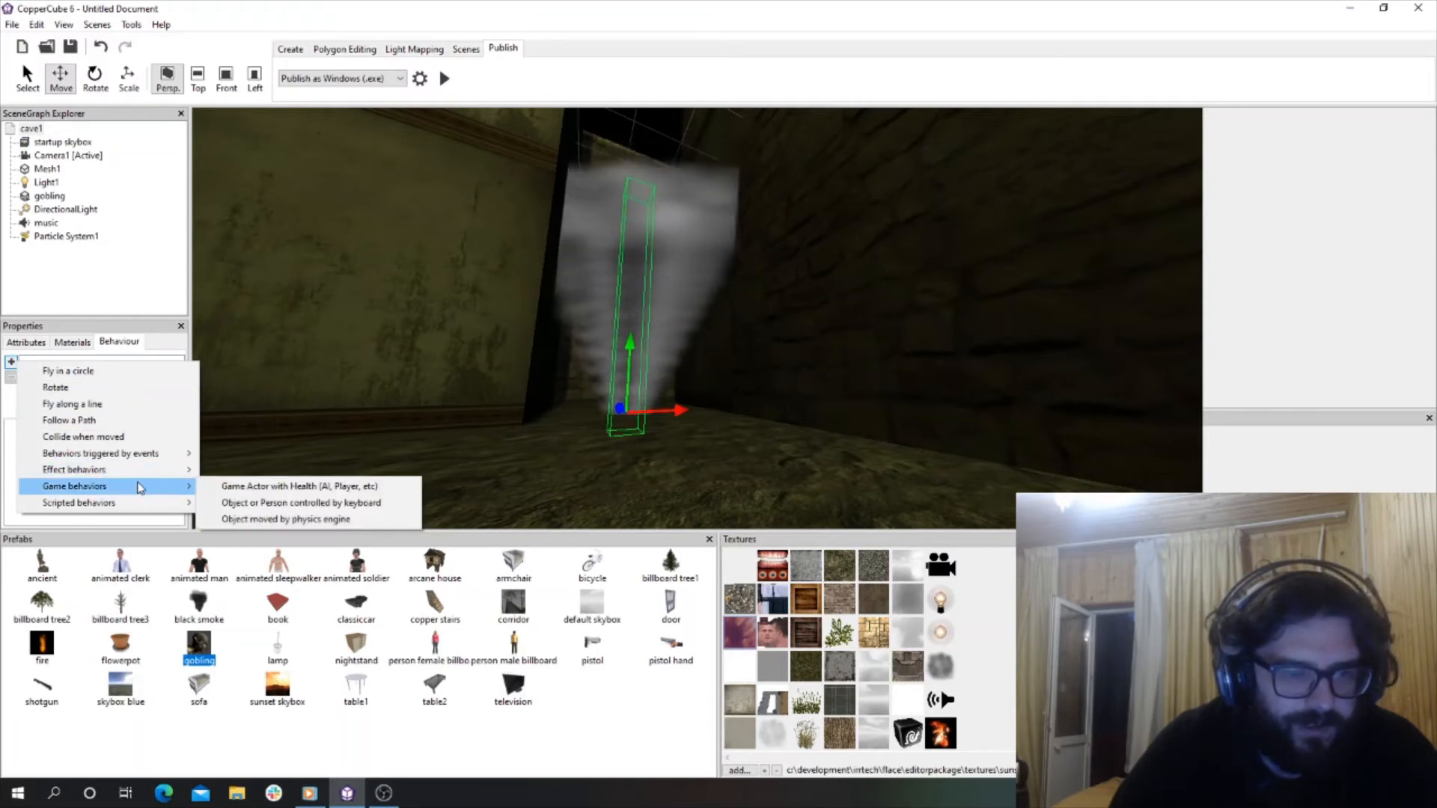
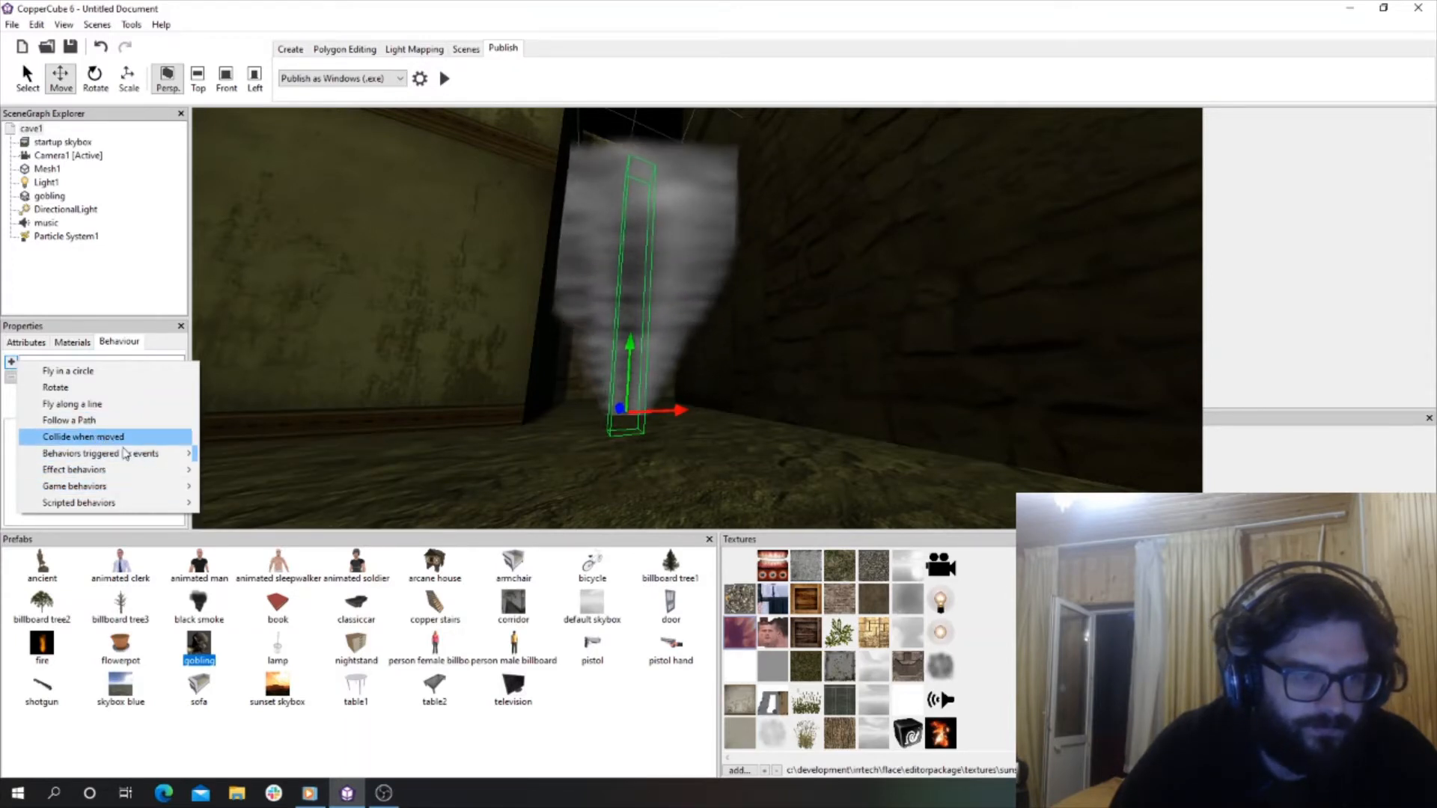
{"action": "mouse_move", "coordinate": [128, 455]}
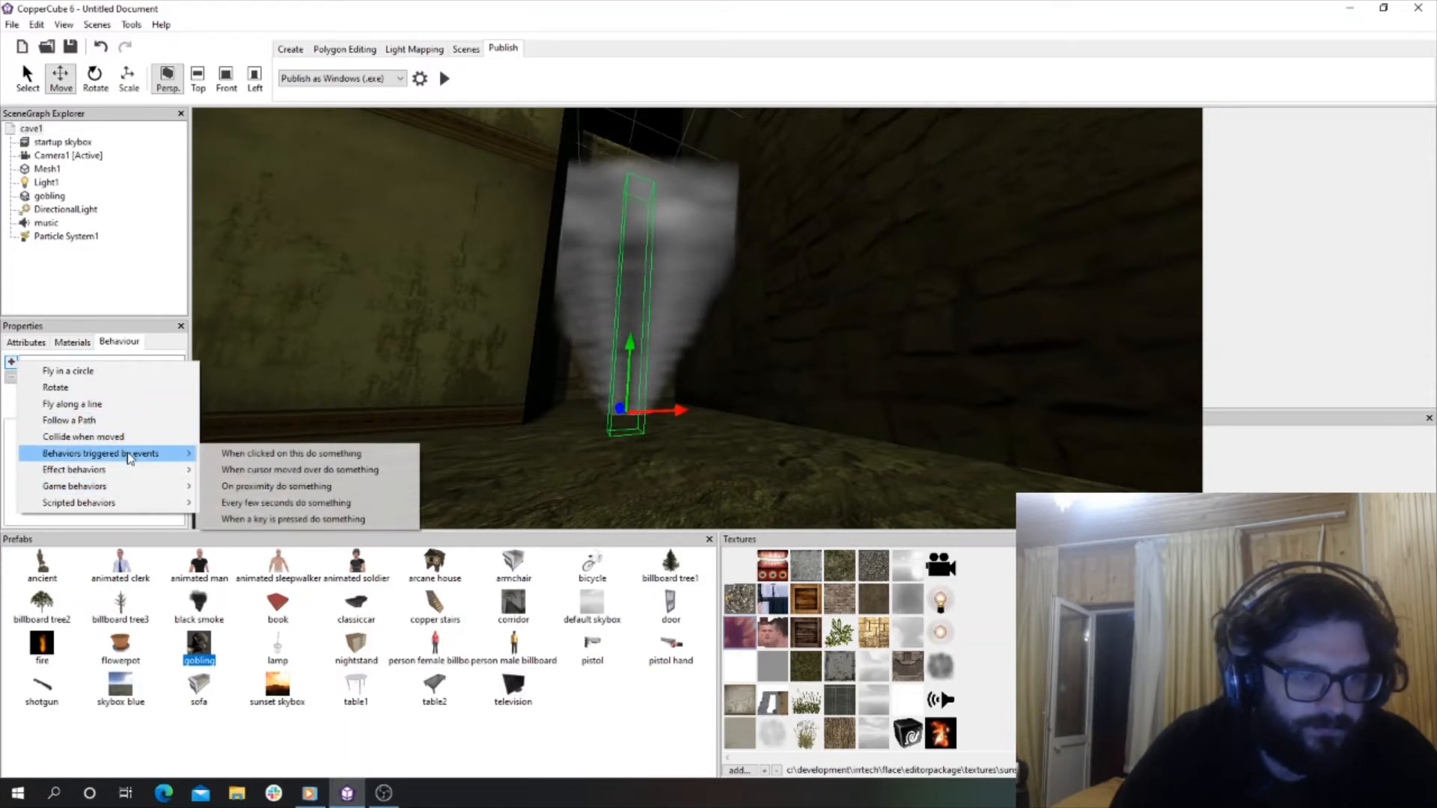
{"action": "left_click", "coordinate": [273, 487]}
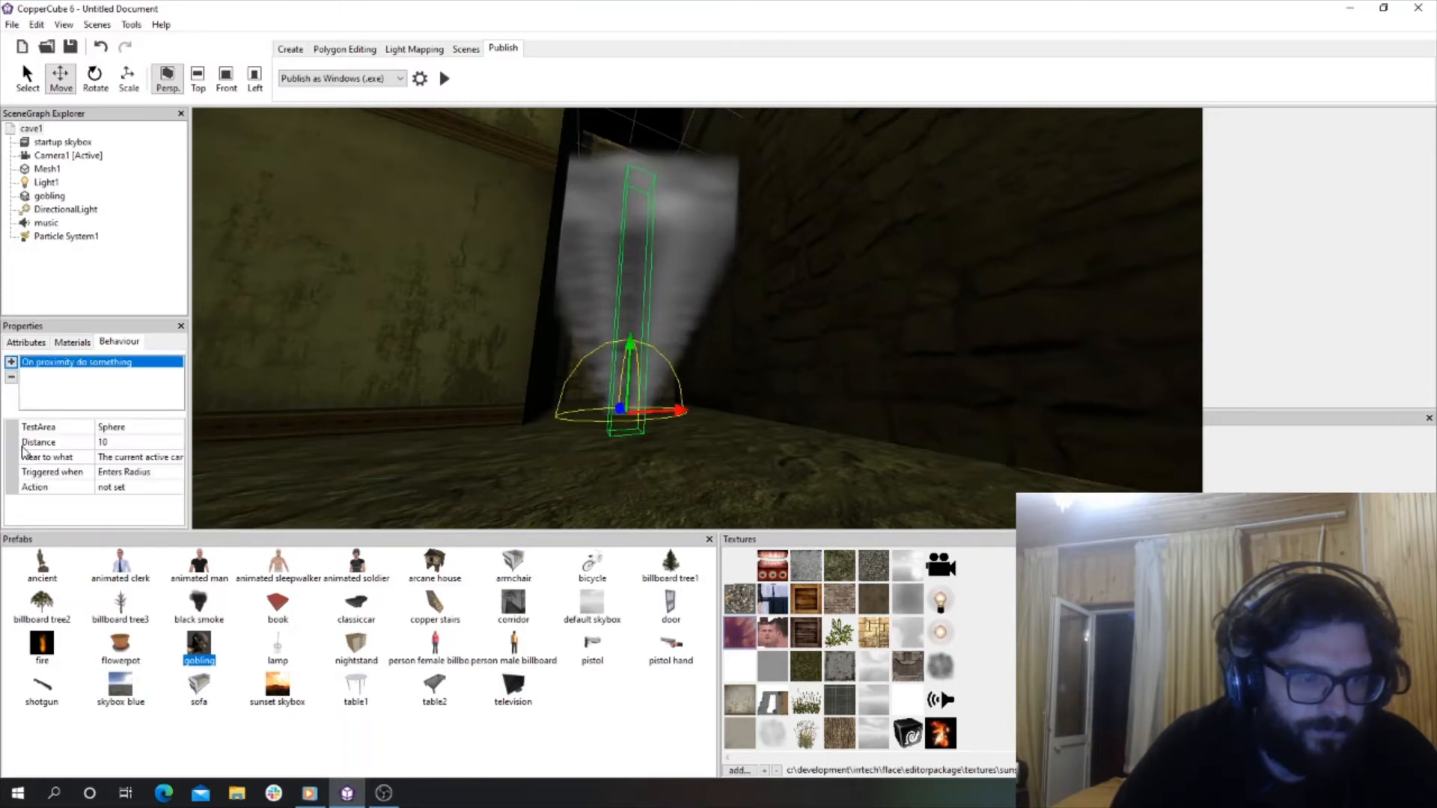
{"action": "left_click", "coordinate": [166, 445]}
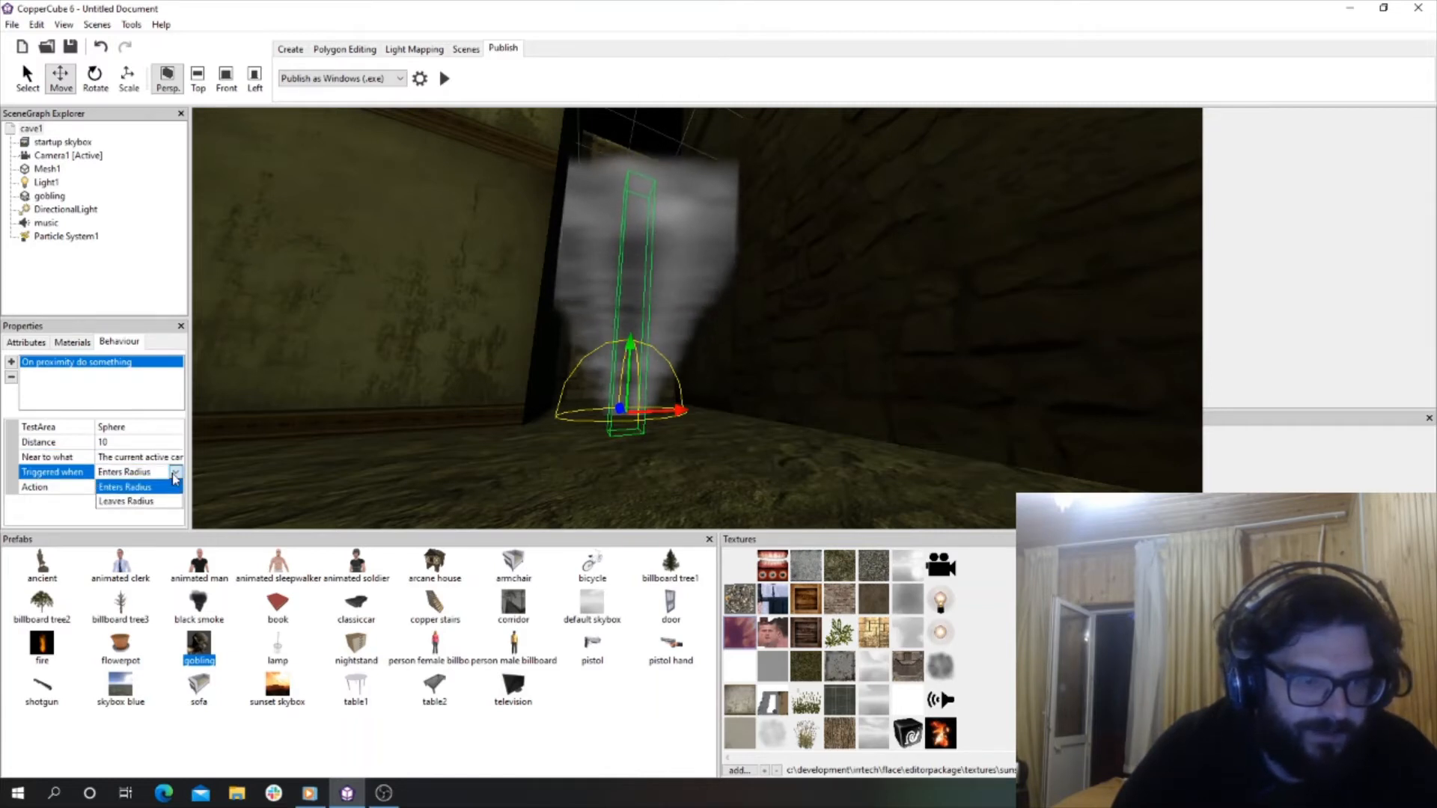
{"action": "left_click", "coordinate": [150, 487]}
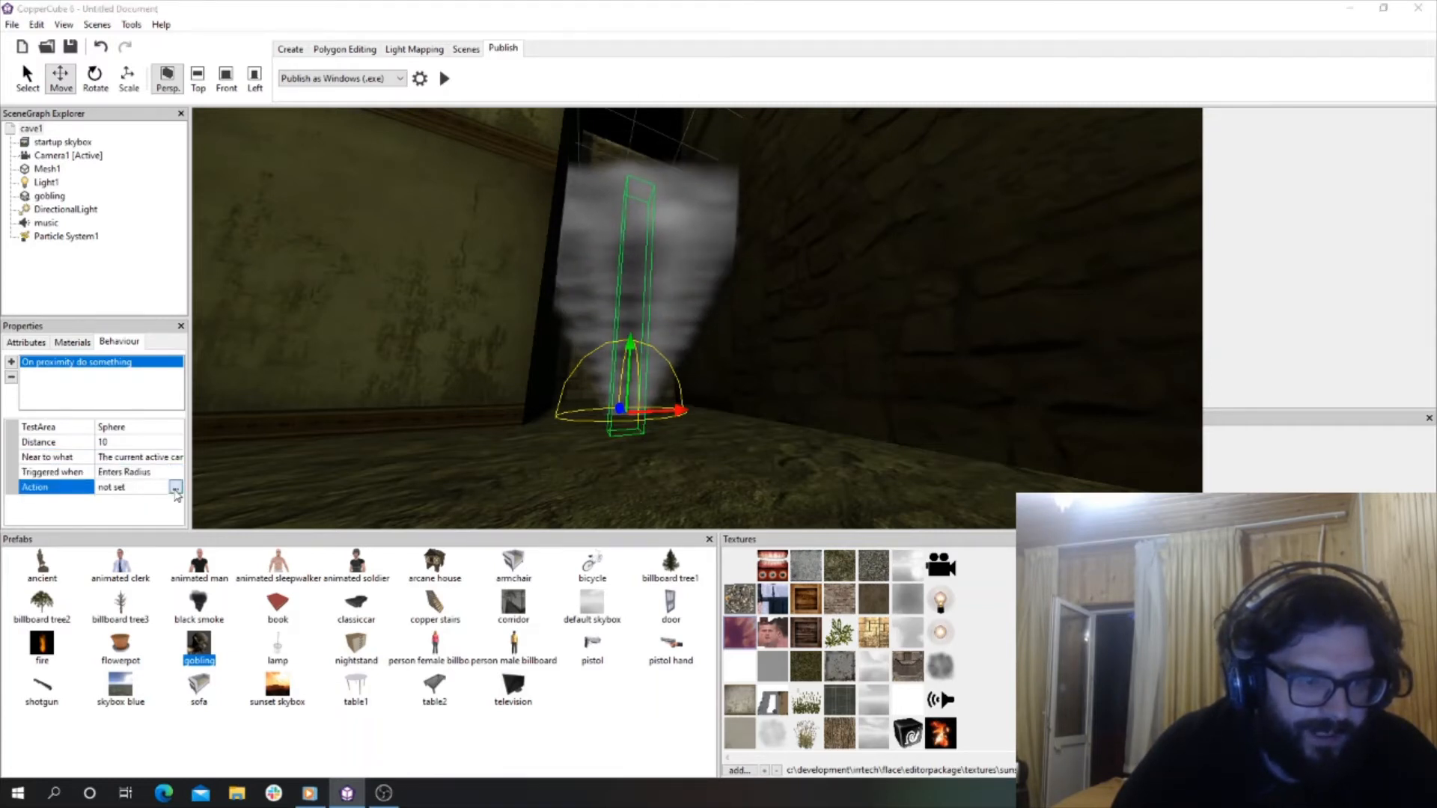
{"action": "left_click", "coordinate": [176, 487]}
{"action": "left_click", "coordinate": [22, 405]}
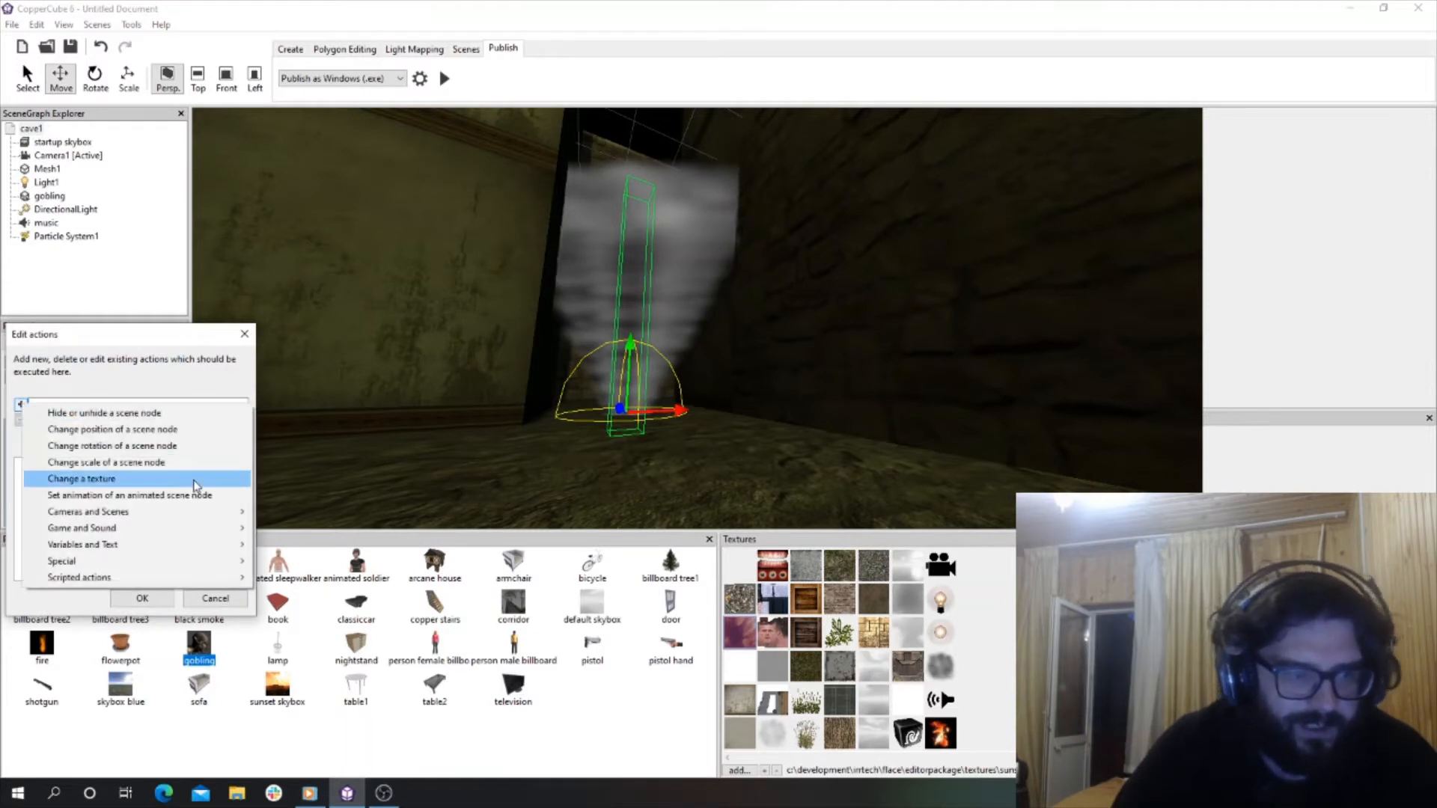
{"action": "mouse_move", "coordinate": [144, 530]}
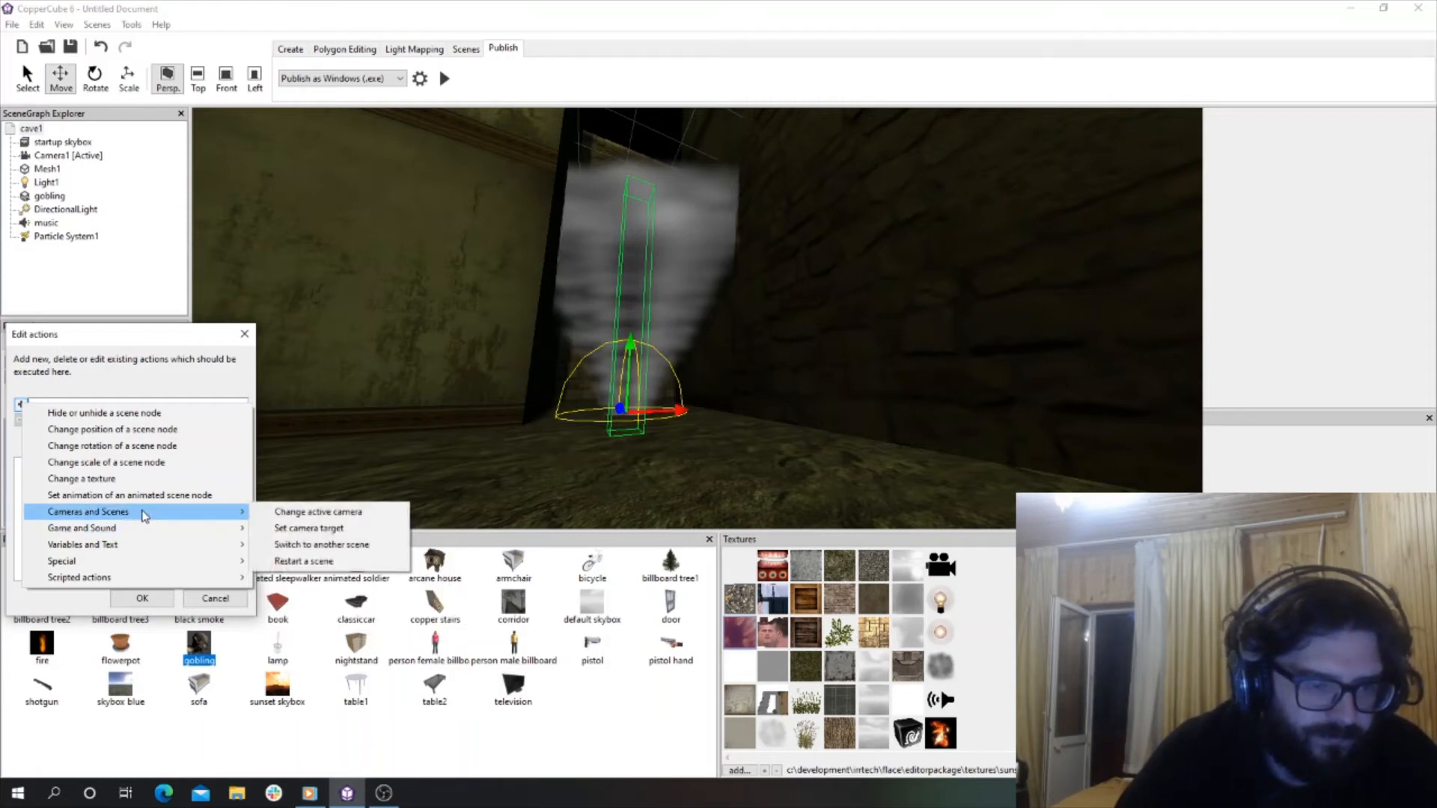
{"action": "left_click", "coordinate": [144, 497]}
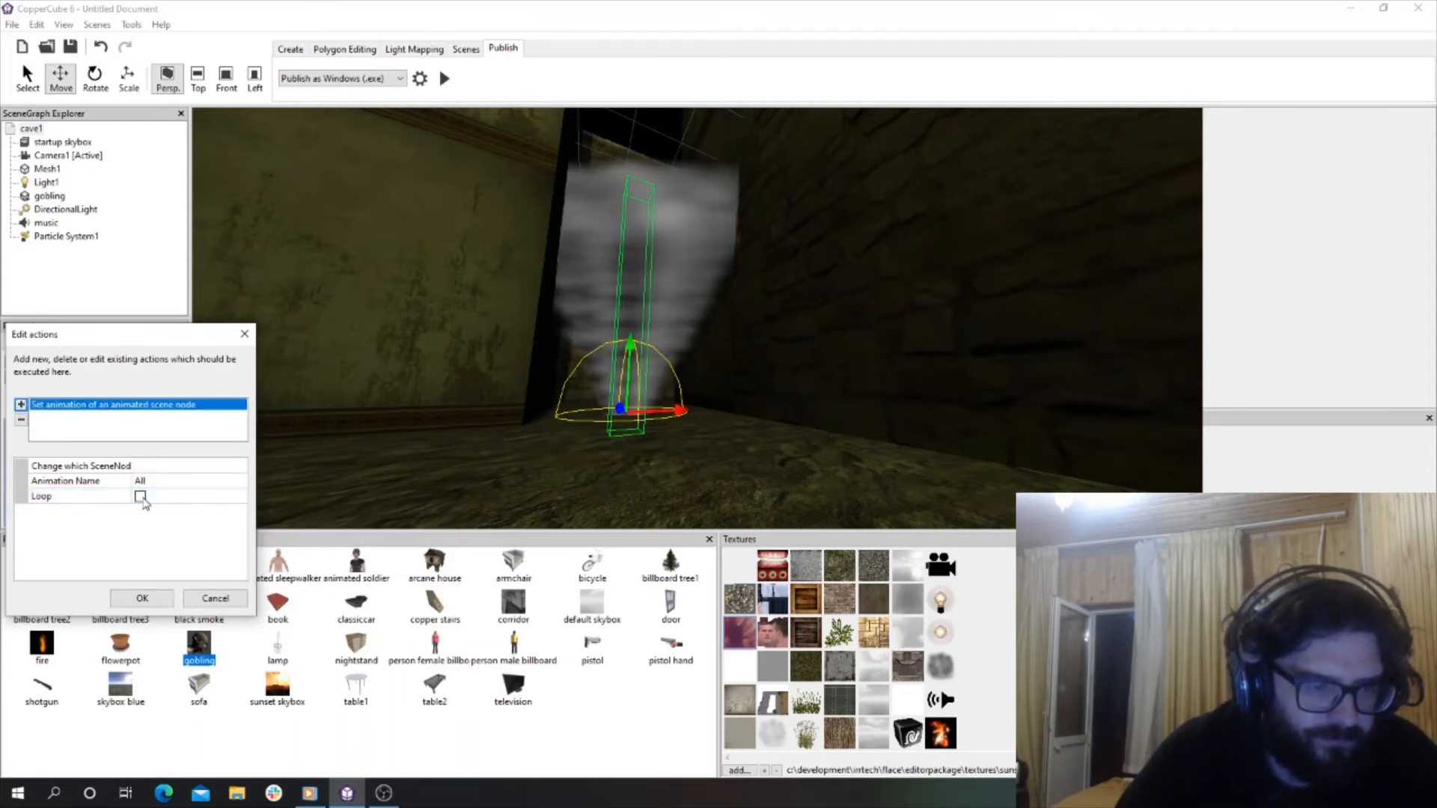
{"action": "left_click", "coordinate": [203, 601]}
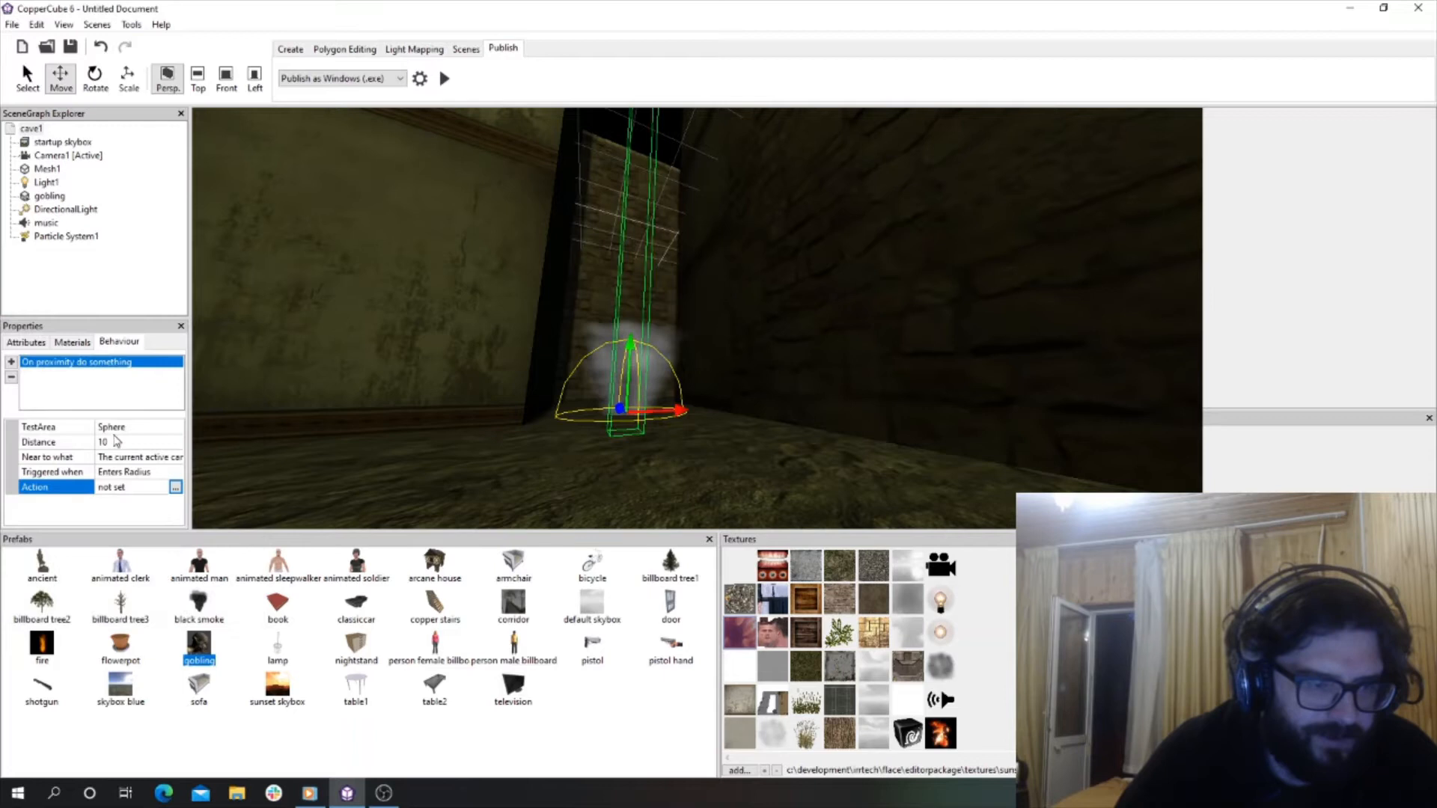
Add a Restart a scene action and a Fade the whole screen action with FadeOut enabled to the proximity behaviour.
{"action": "left_click", "coordinate": [178, 489]}
{"action": "left_click", "coordinate": [22, 406]}
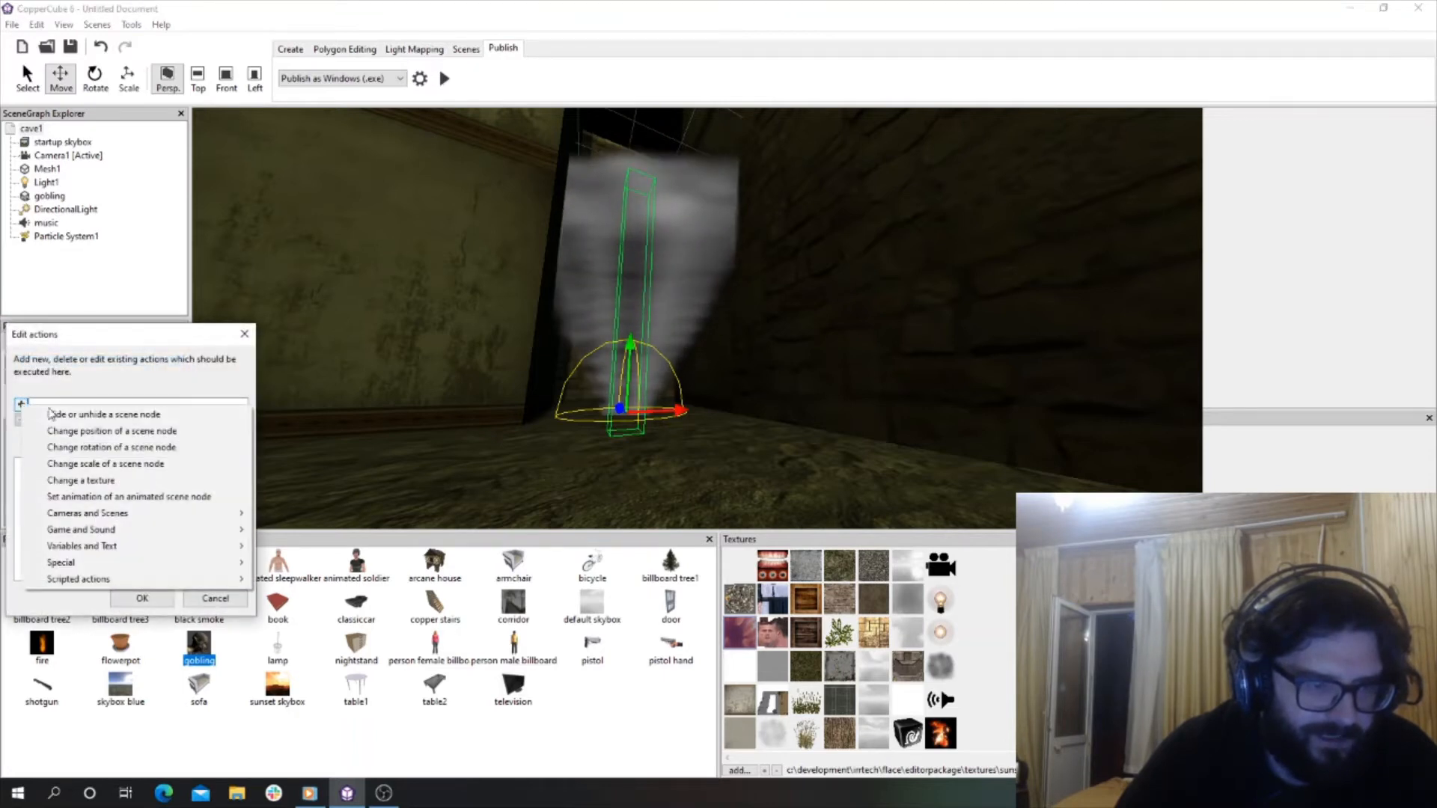
{"action": "mouse_move", "coordinate": [152, 530]}
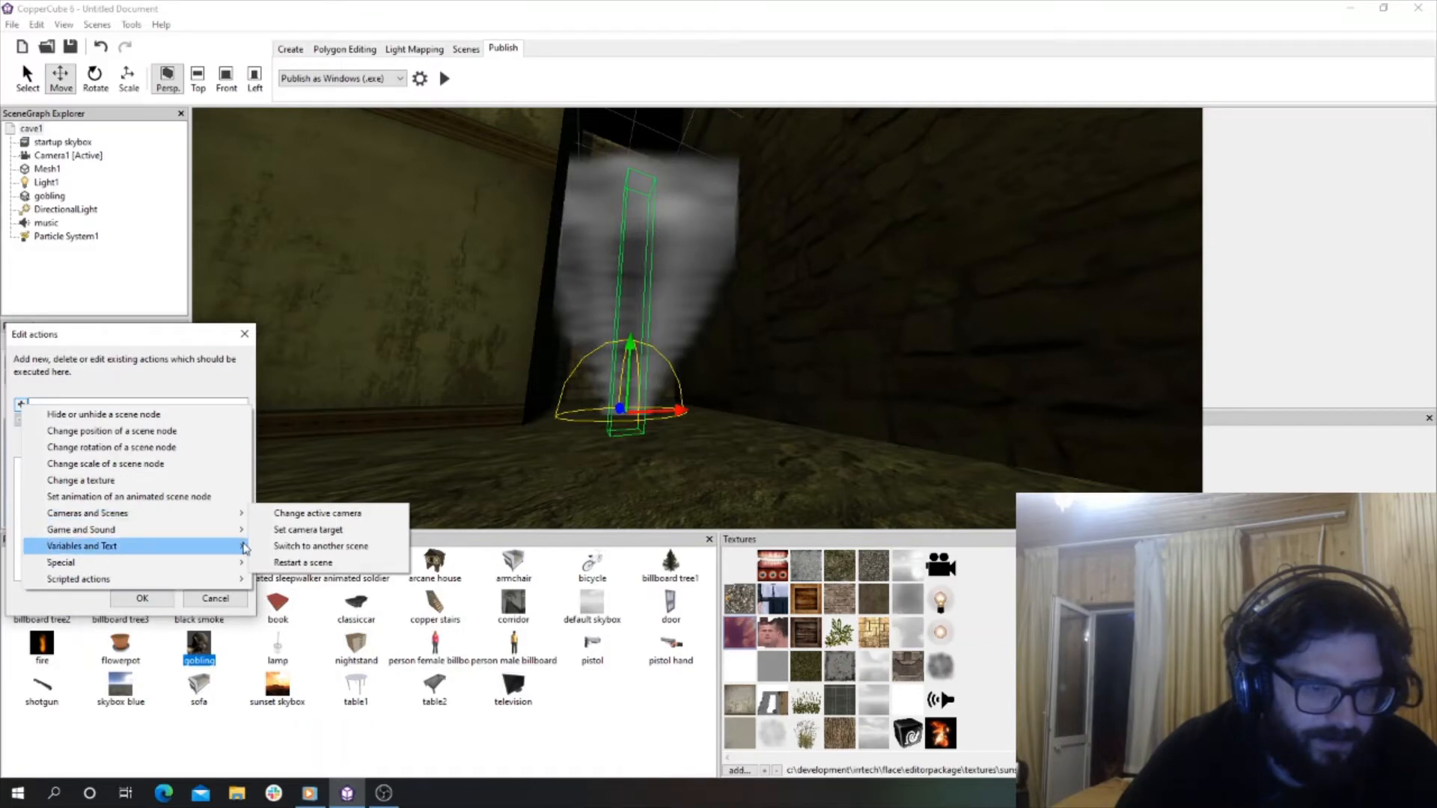
{"action": "left_click", "coordinate": [306, 563]}
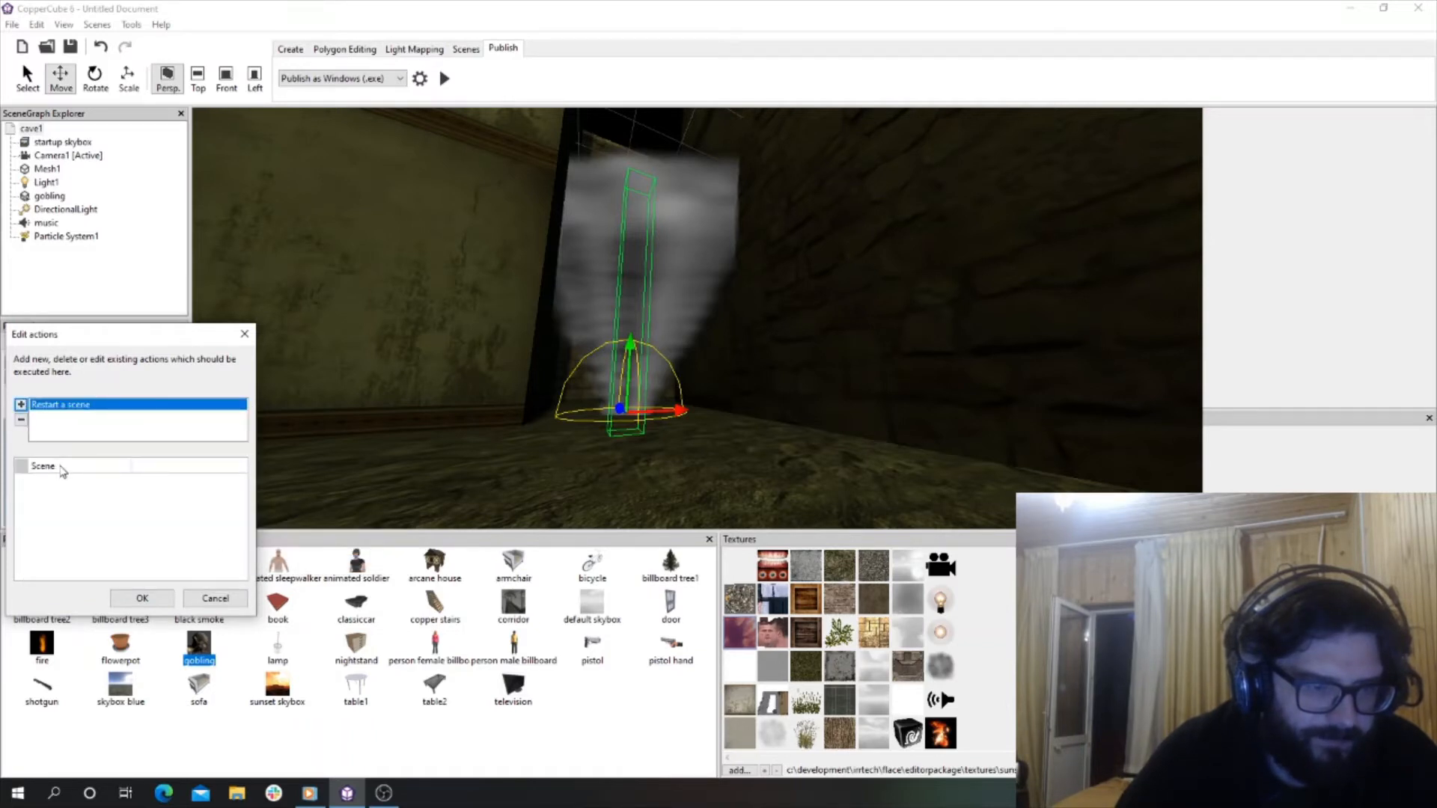
{"action": "left_click", "coordinate": [221, 481]}
{"action": "left_click", "coordinate": [21, 405]}
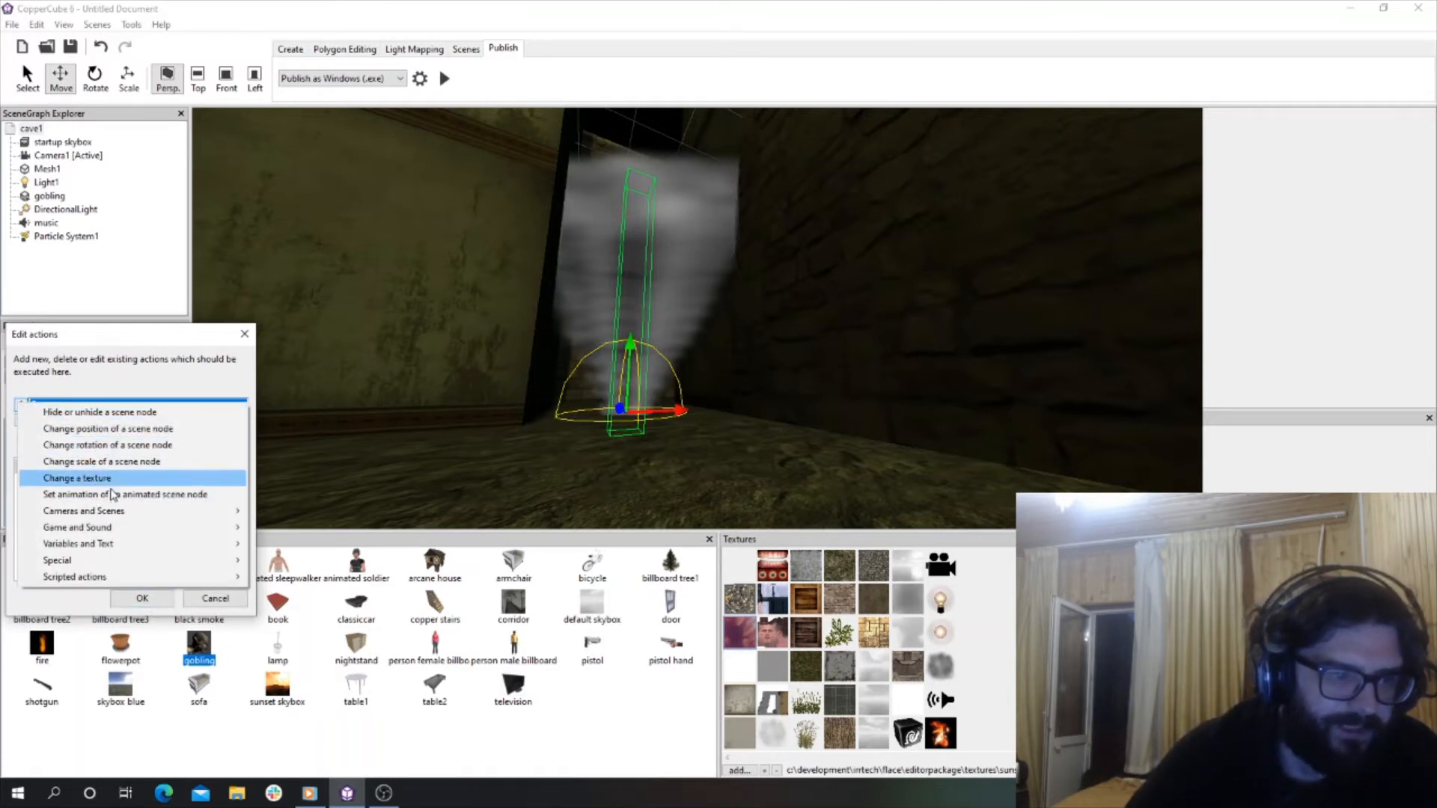
{"action": "mouse_move", "coordinate": [120, 516]}
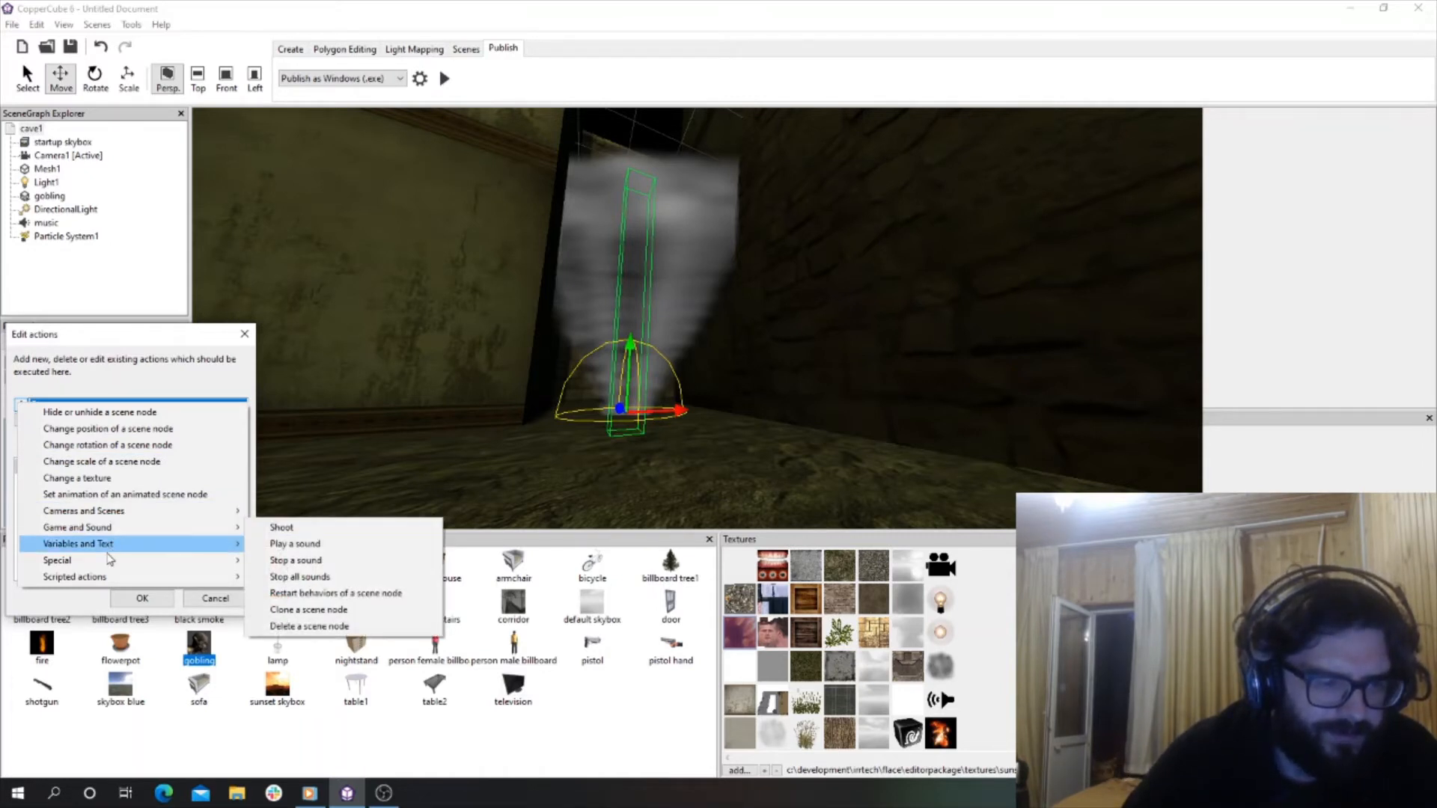
{"action": "mouse_move", "coordinate": [105, 567]}
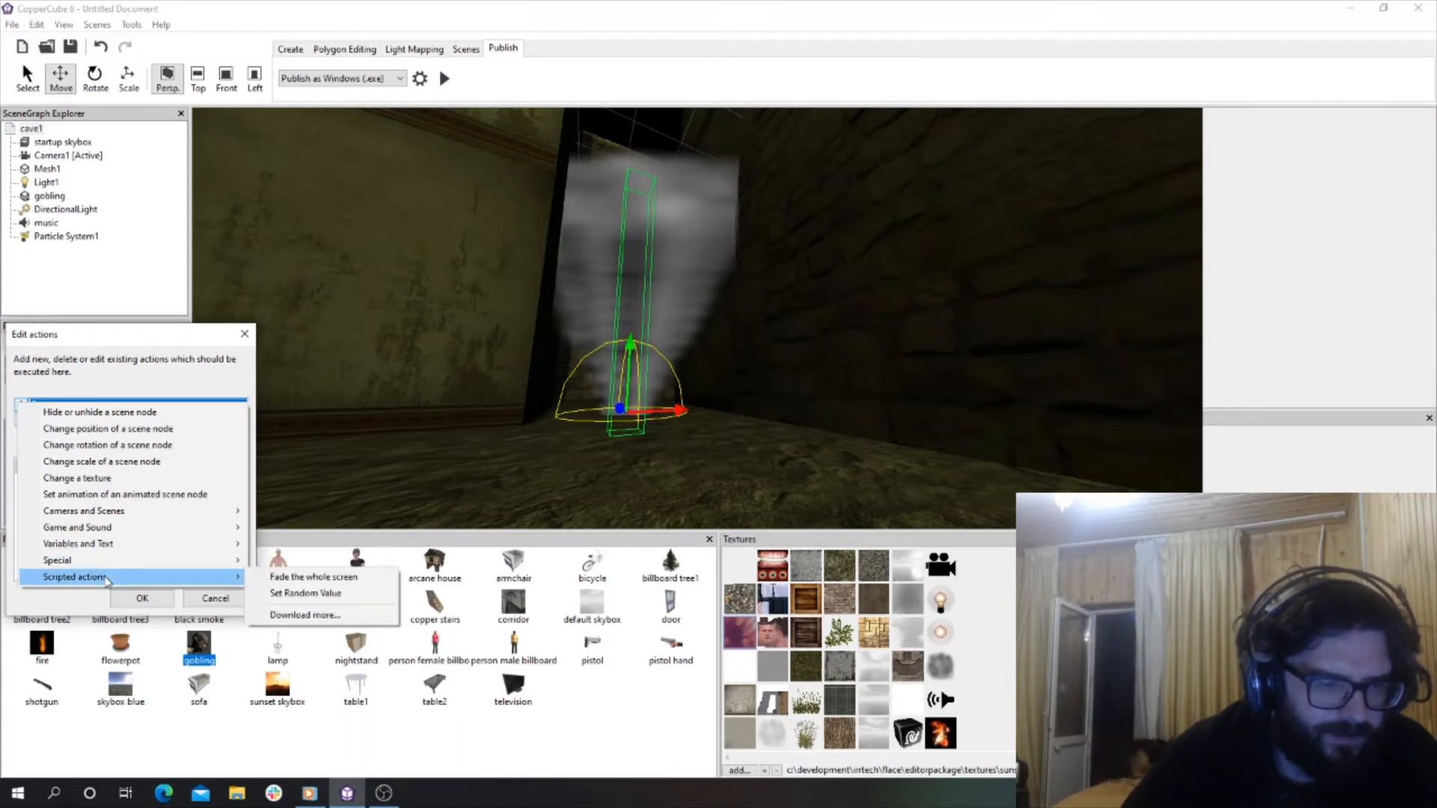
{"action": "mouse_move", "coordinate": [217, 577]}
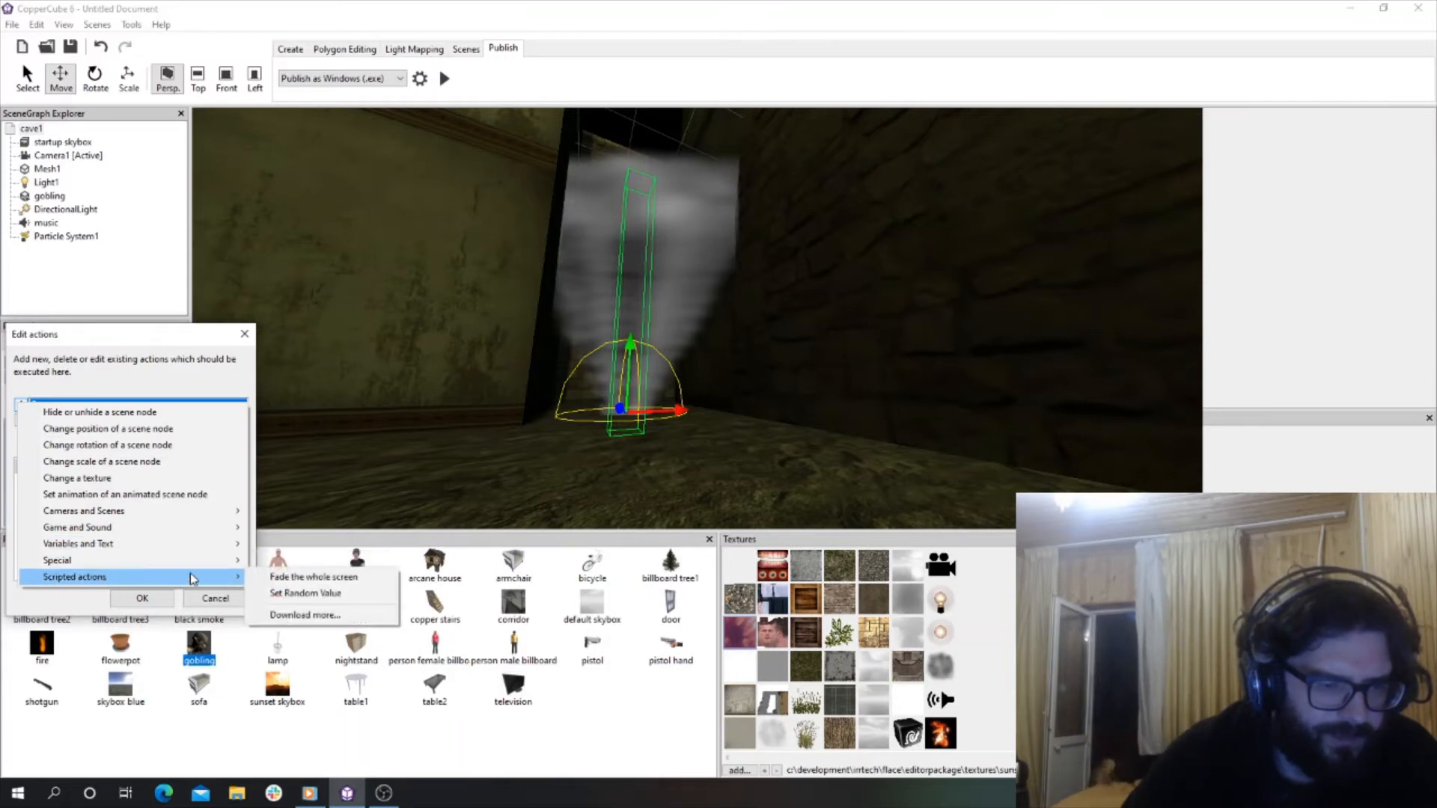
{"action": "left_click", "coordinate": [305, 578]}
{"action": "left_click", "coordinate": [140, 497]}
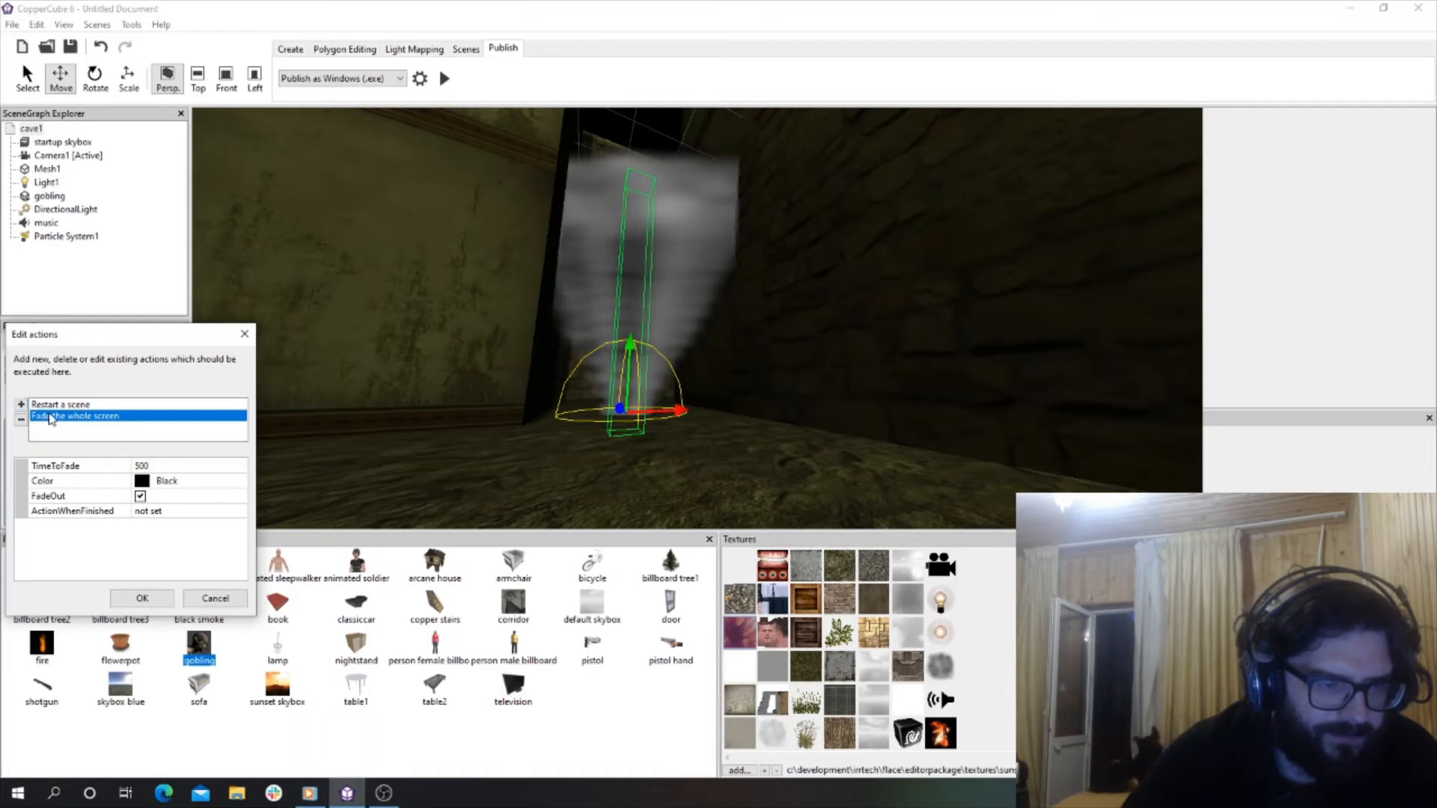
Remove the Restart a scene action and add it again below the fade, targeting scene cave1.
{"action": "mouse_move", "coordinate": [49, 414]}
{"action": "left_mouse_down"}
{"action": "mouse_move", "coordinate": [59, 402]}
{"action": "mouse_move", "coordinate": [68, 419]}
{"action": "left_mouse_up"}
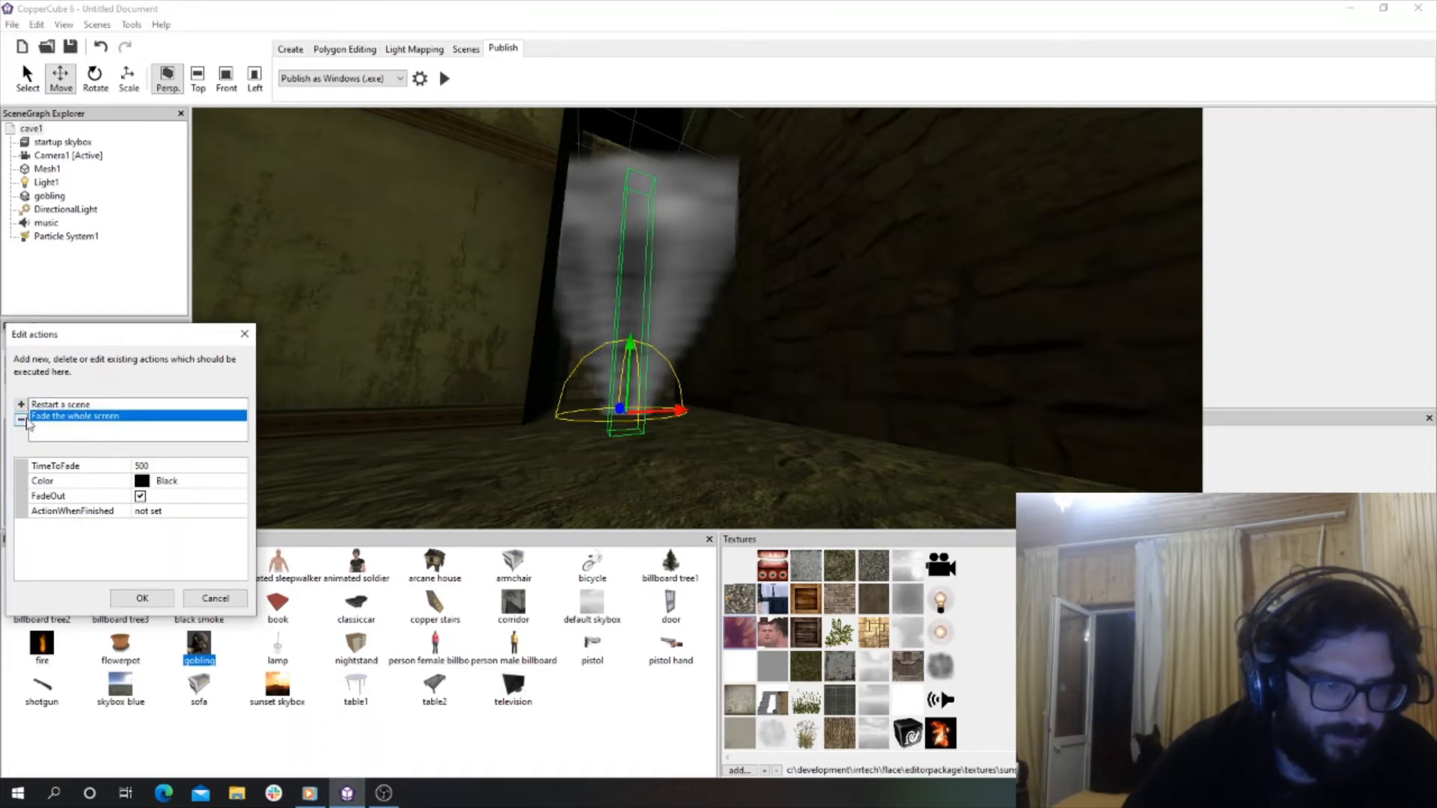
{"action": "left_click", "coordinate": [47, 406]}
{"action": "left_click", "coordinate": [22, 421]}
{"action": "left_click", "coordinate": [21, 406]}
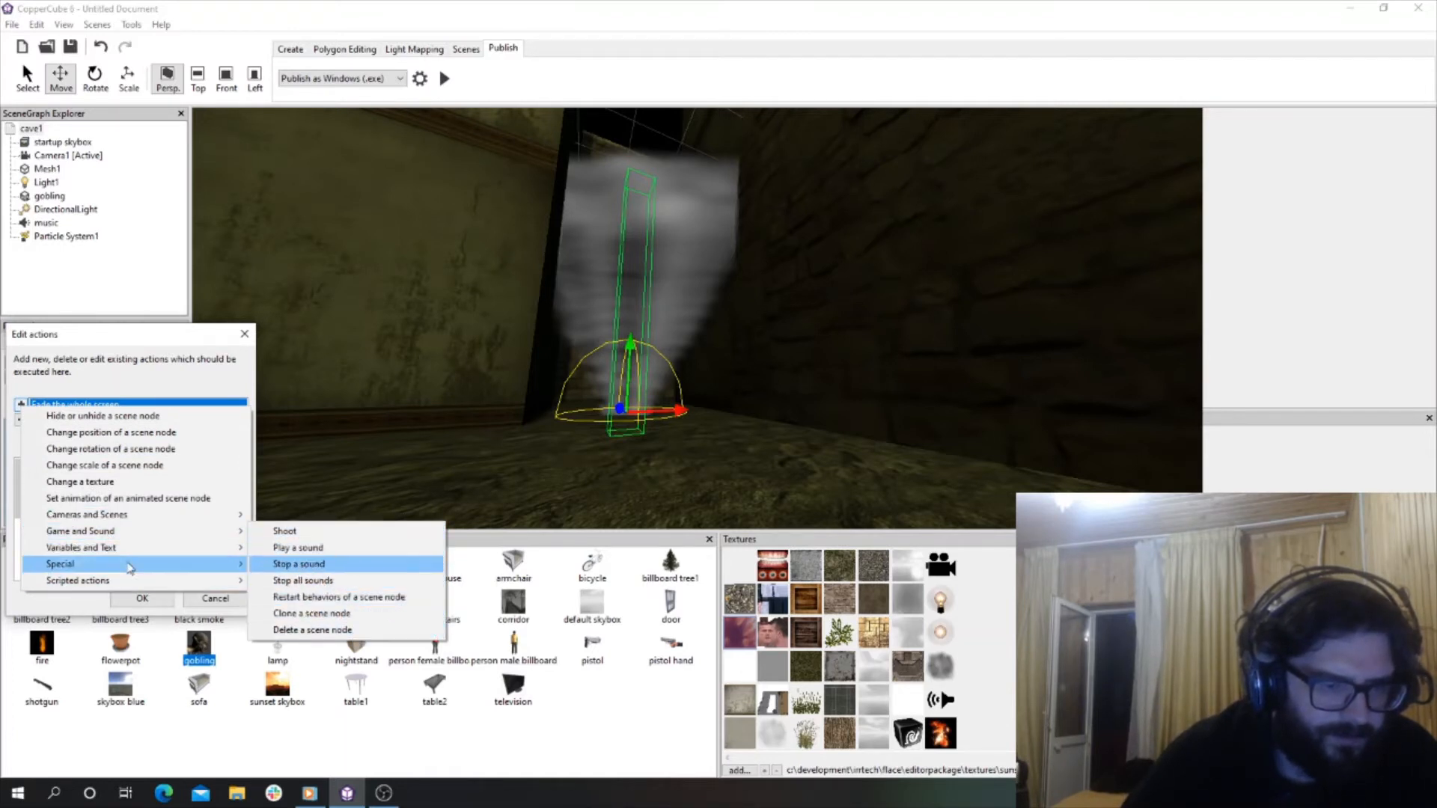
{"action": "mouse_move", "coordinate": [122, 571]}
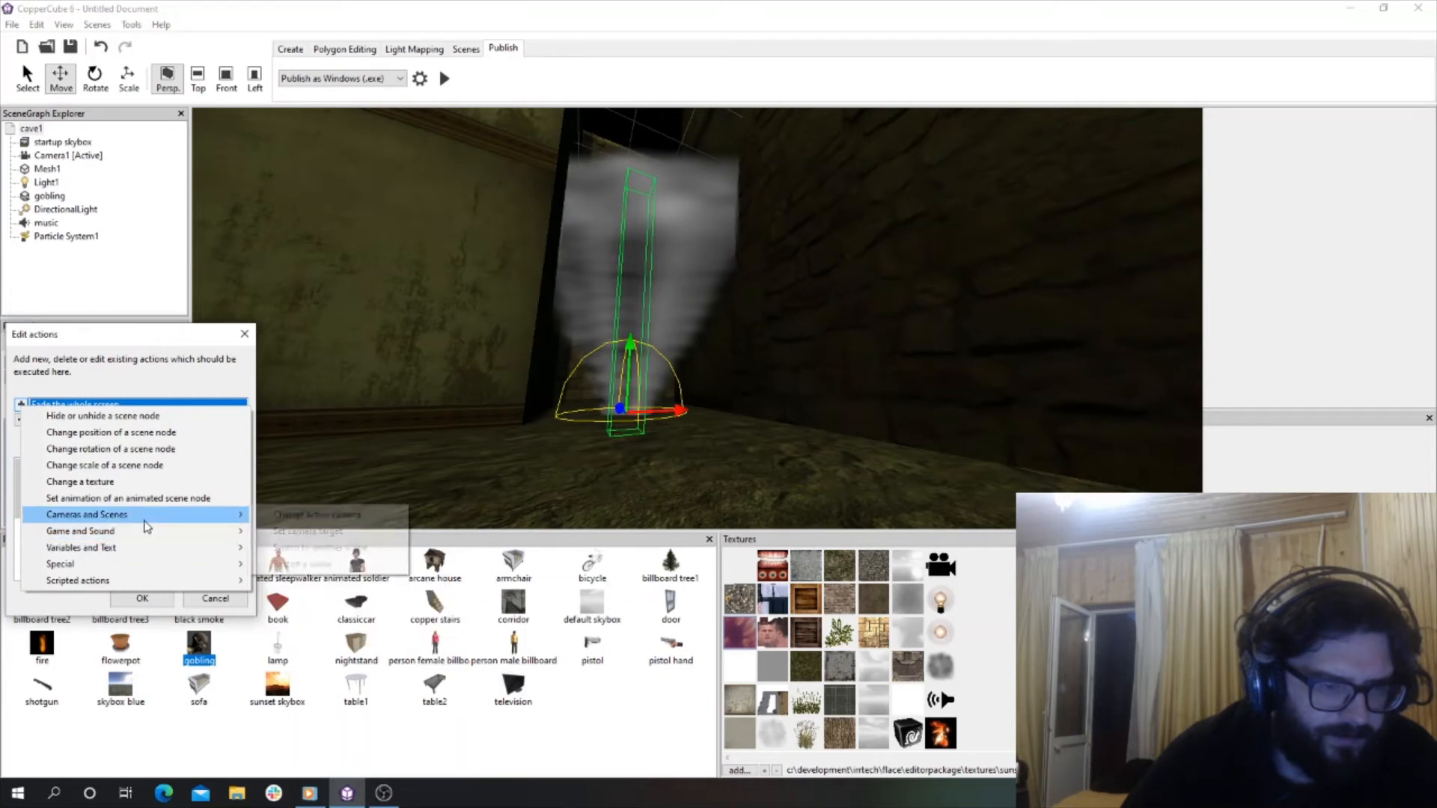
{"action": "left_click", "coordinate": [355, 565]}
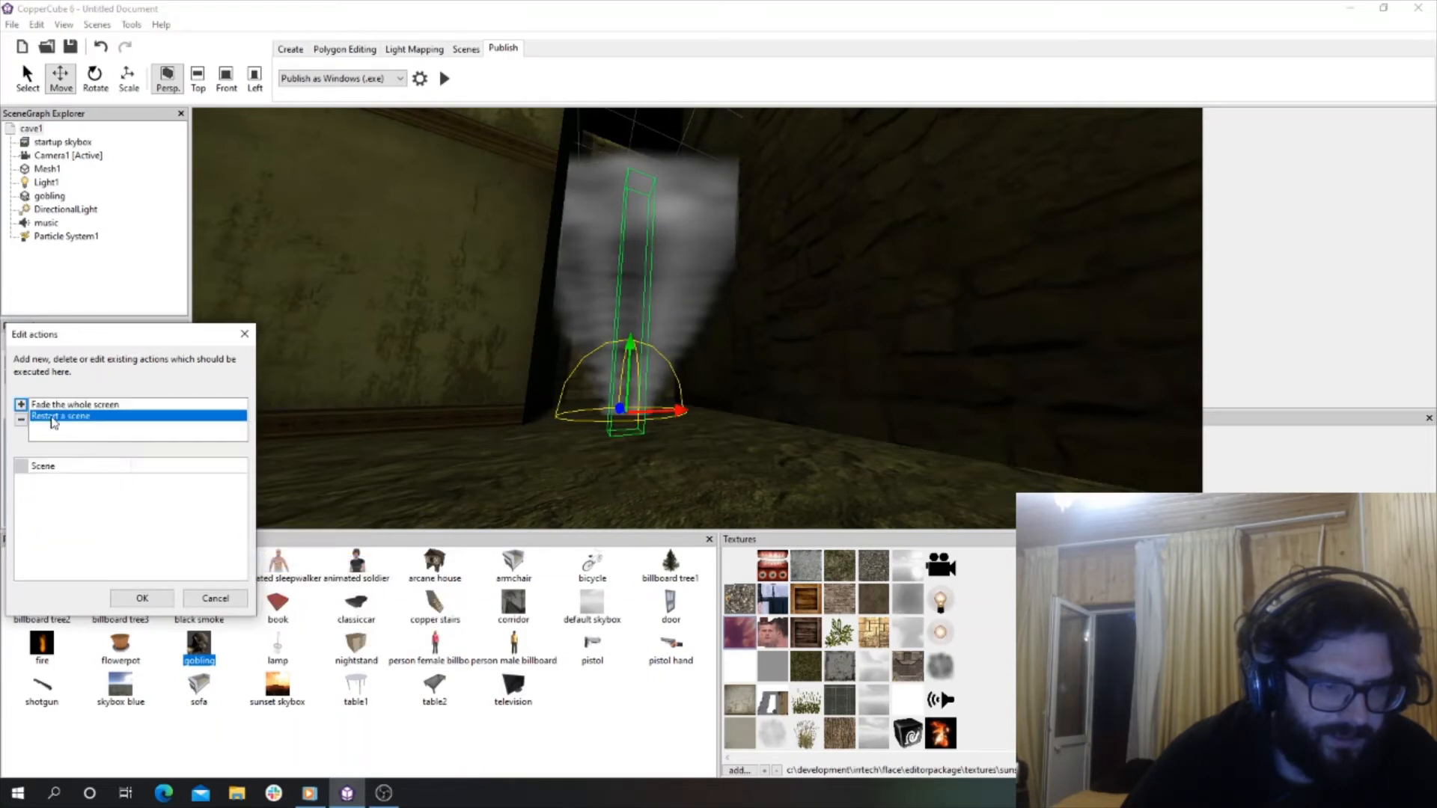
{"action": "left_click", "coordinate": [162, 465]}
{"action": "left_click", "coordinate": [238, 466]}
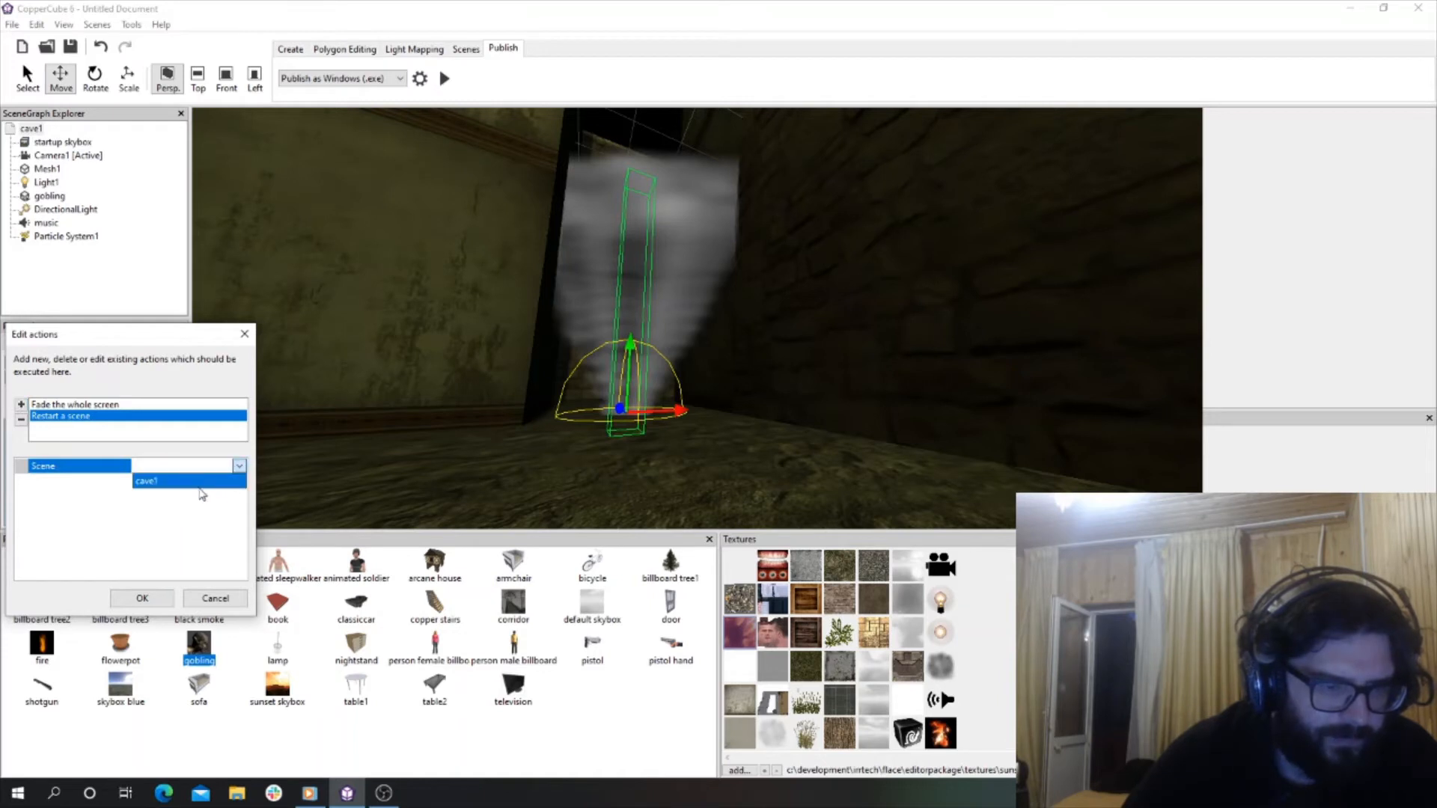
{"action": "left_click", "coordinate": [199, 488]}
Delete the separate Restart a scene action, keeping only Fade the whole screen in the proximity behaviour's action list.
{"action": "key", "text": "Up"}
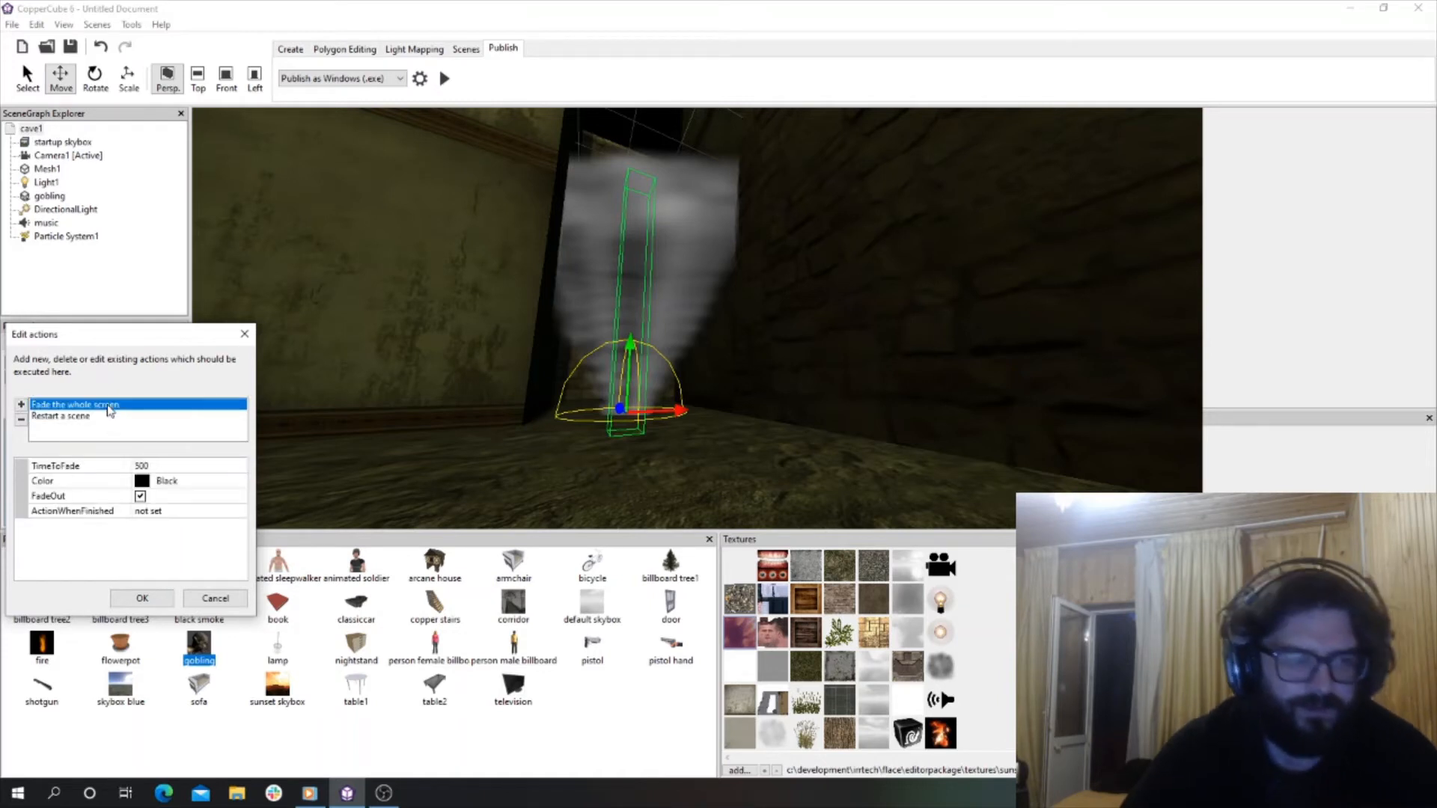
{"action": "left_click", "coordinate": [168, 482]}
{"action": "key", "text": "Down"}
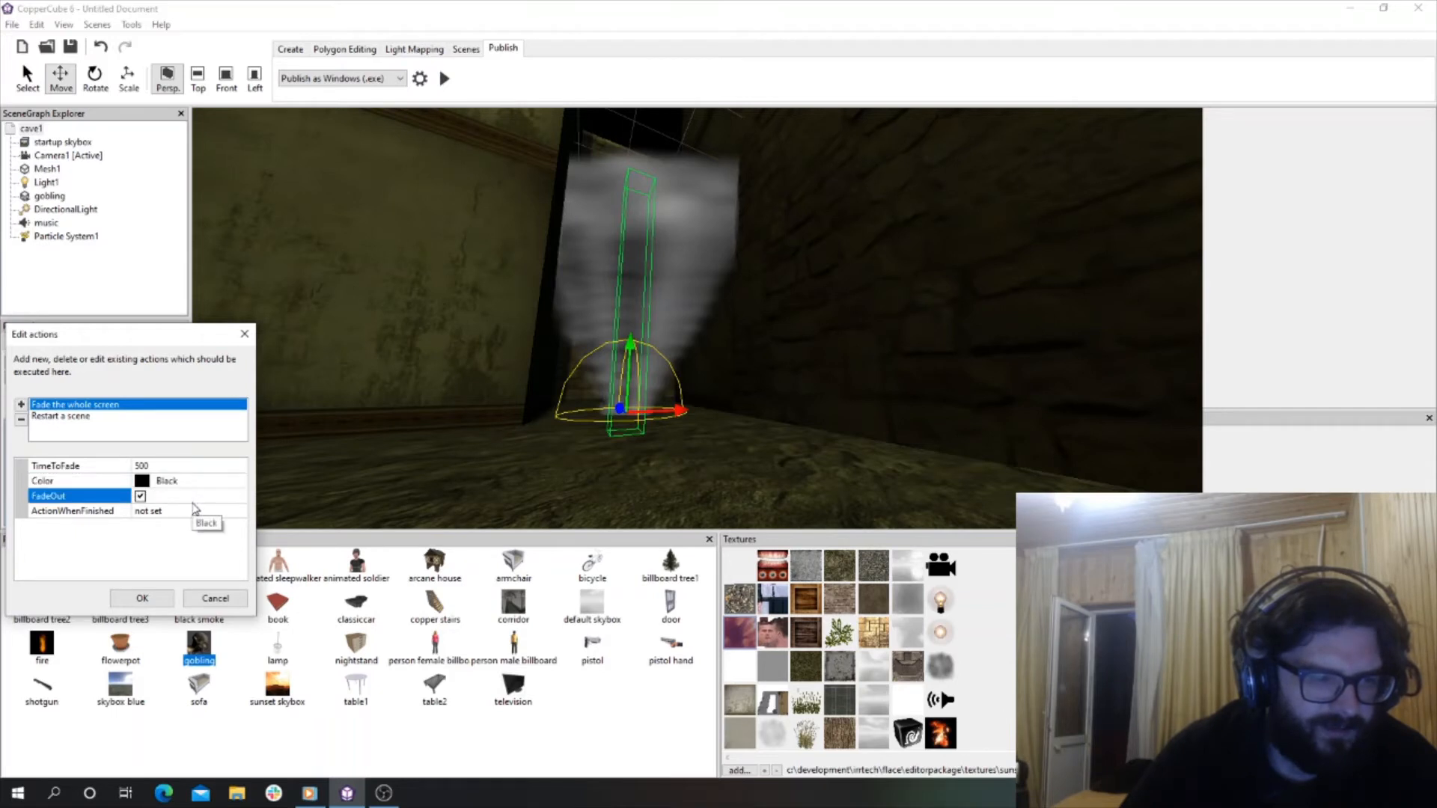
{"action": "left_click", "coordinate": [231, 514]}
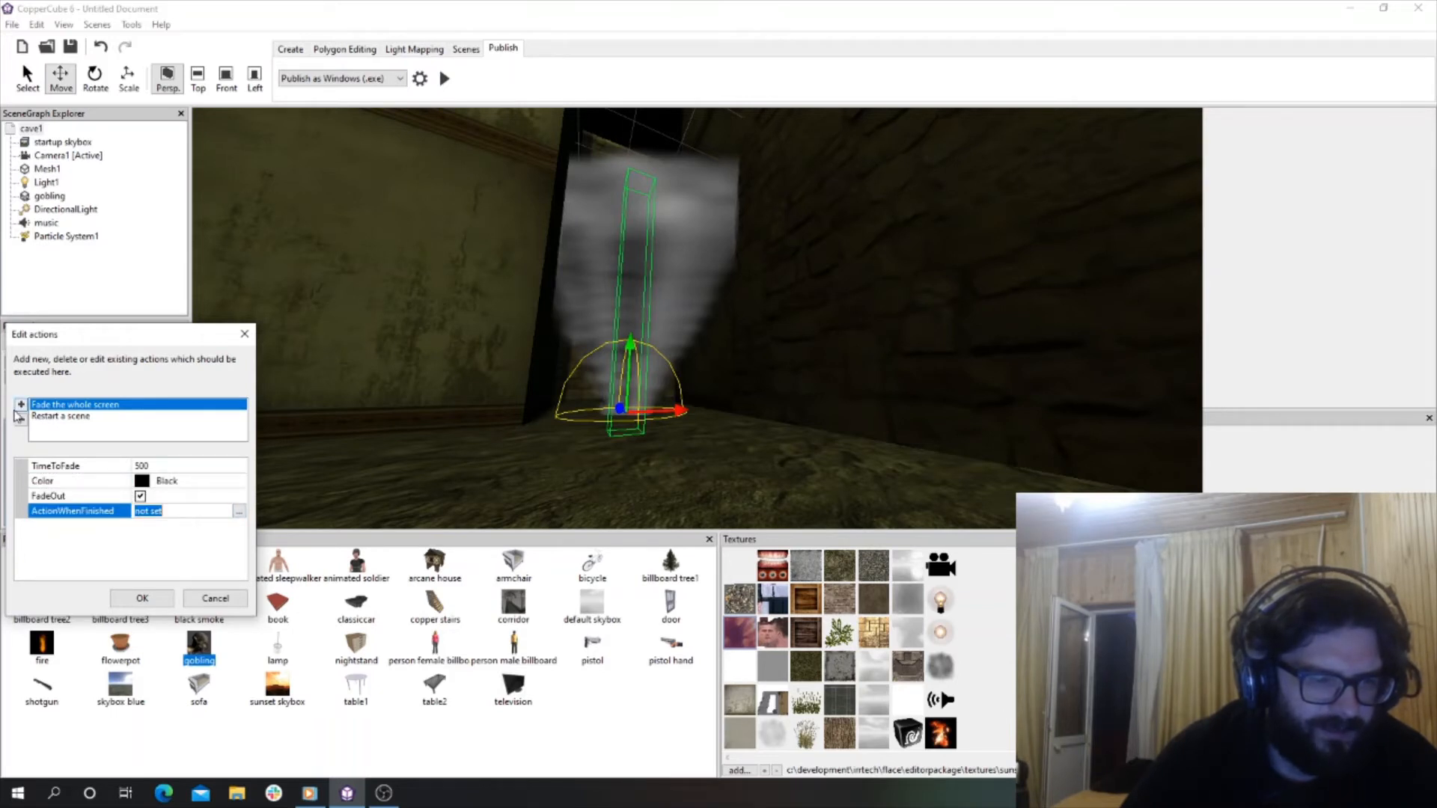
{"action": "left_click", "coordinate": [45, 417]}
{"action": "left_click", "coordinate": [21, 420]}
{"action": "left_click", "coordinate": [54, 405]}
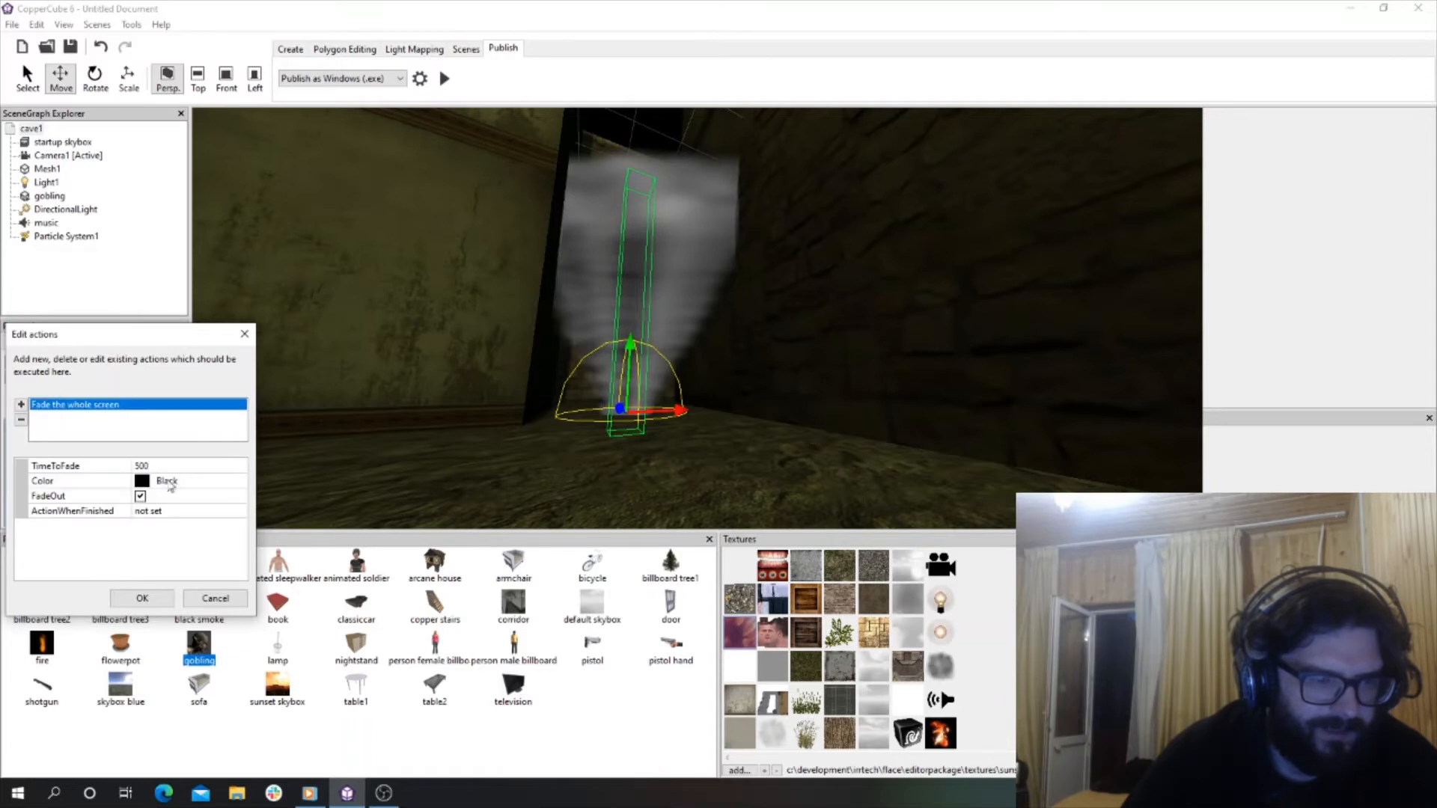
Set the fade's ActionWhenFinished to restart scene cave1 and accept the proximity behaviour's actions.
{"action": "left_click", "coordinate": [184, 512]}
{"action": "left_click", "coordinate": [233, 511]}
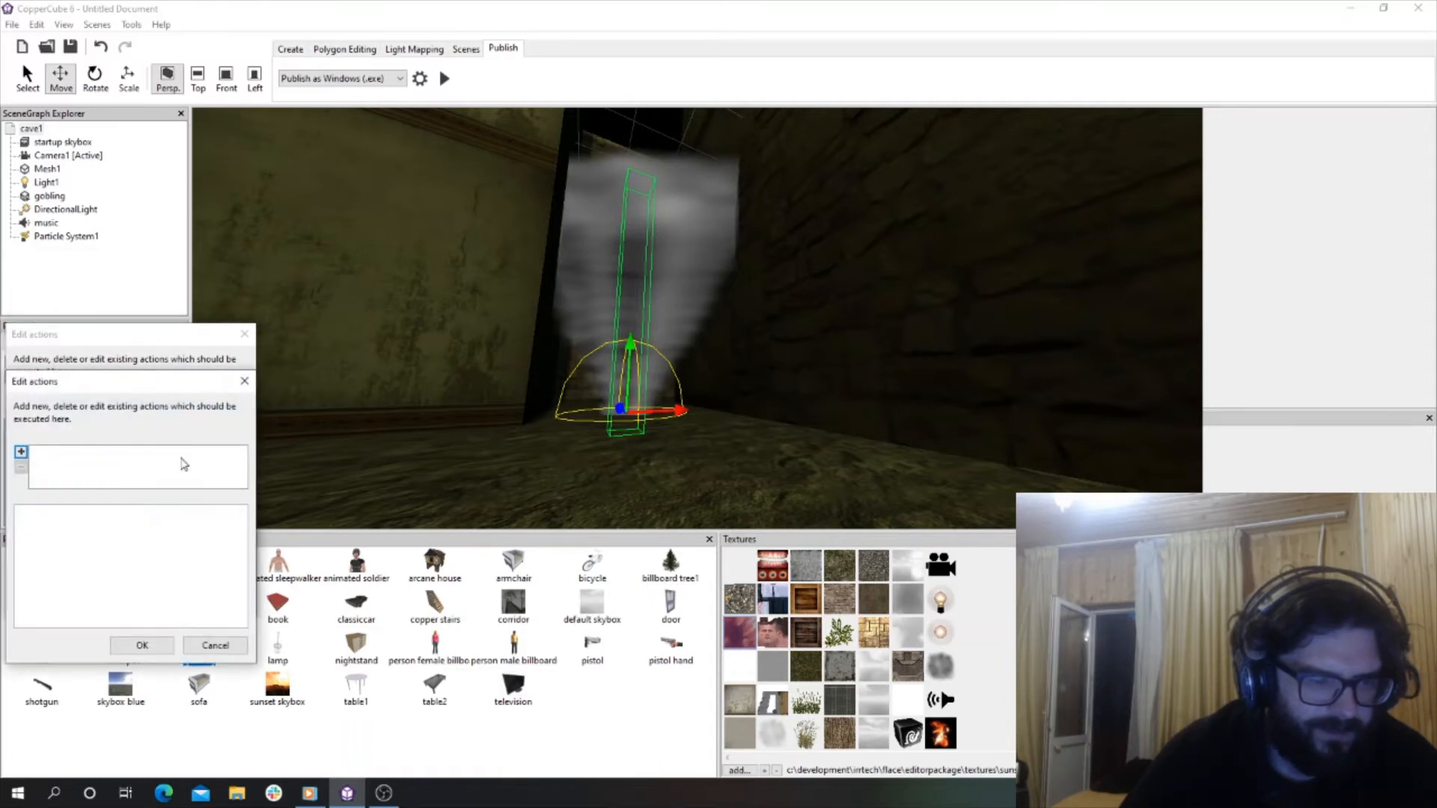
{"action": "left_click", "coordinate": [20, 452]}
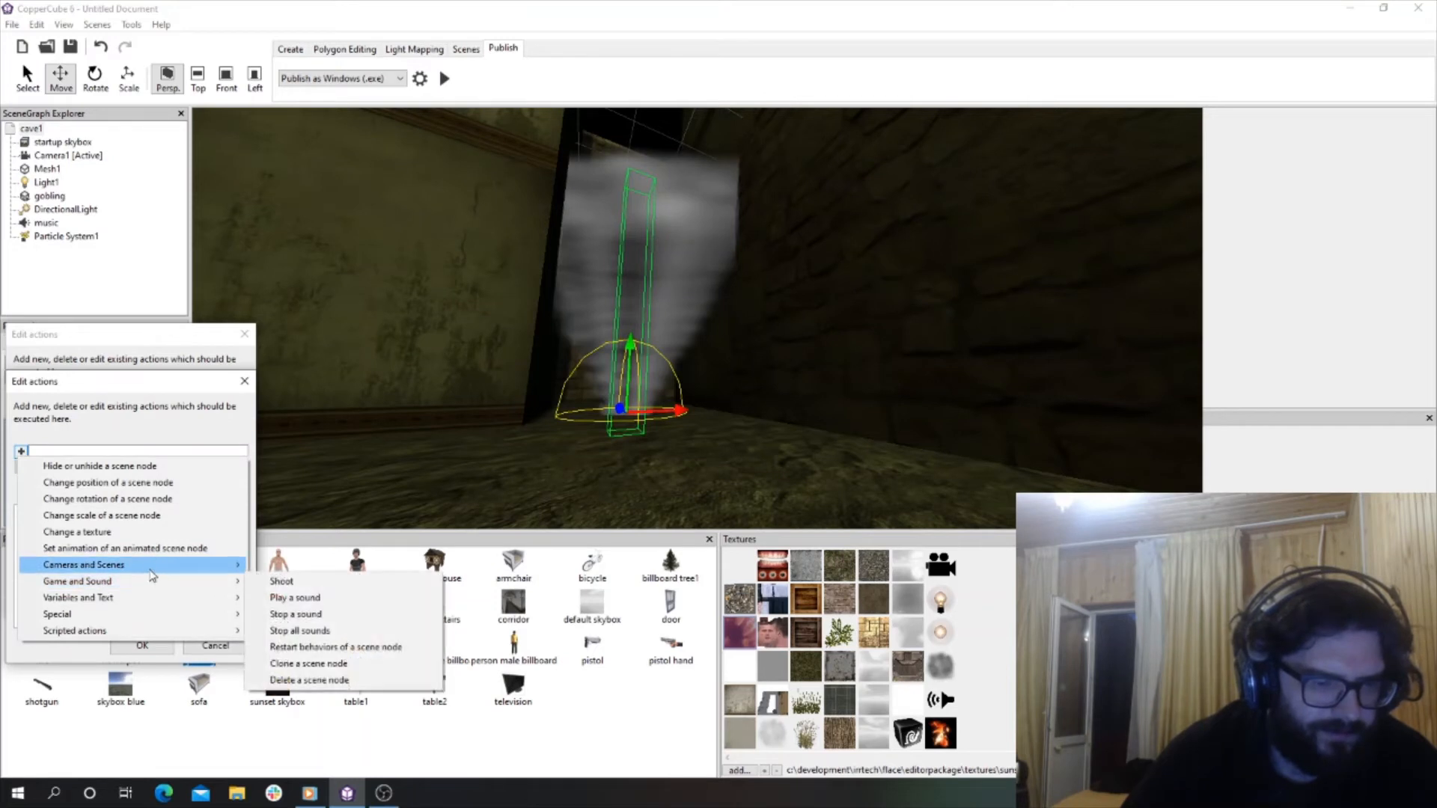
{"action": "left_click", "coordinate": [302, 614]}
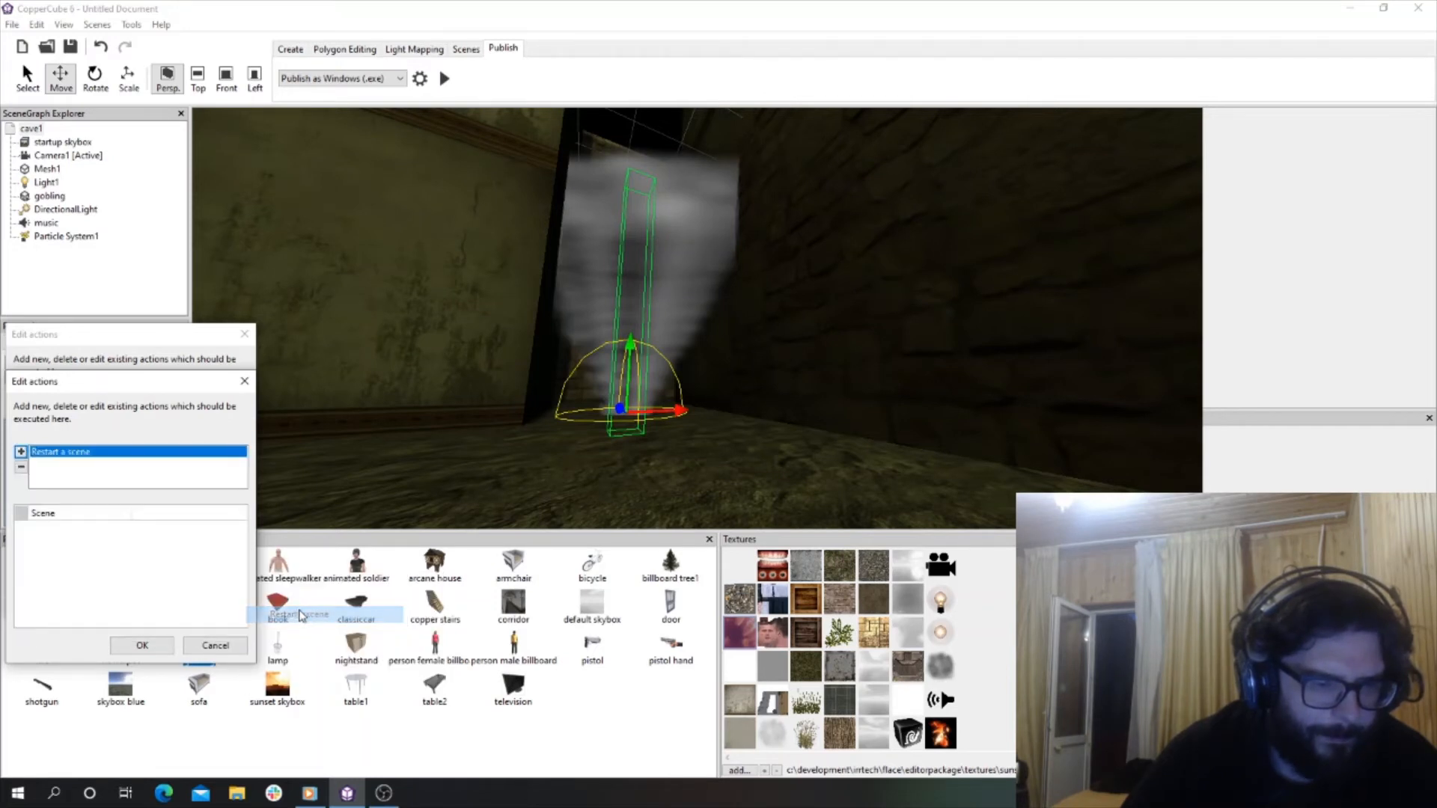
{"action": "left_click", "coordinate": [180, 514]}
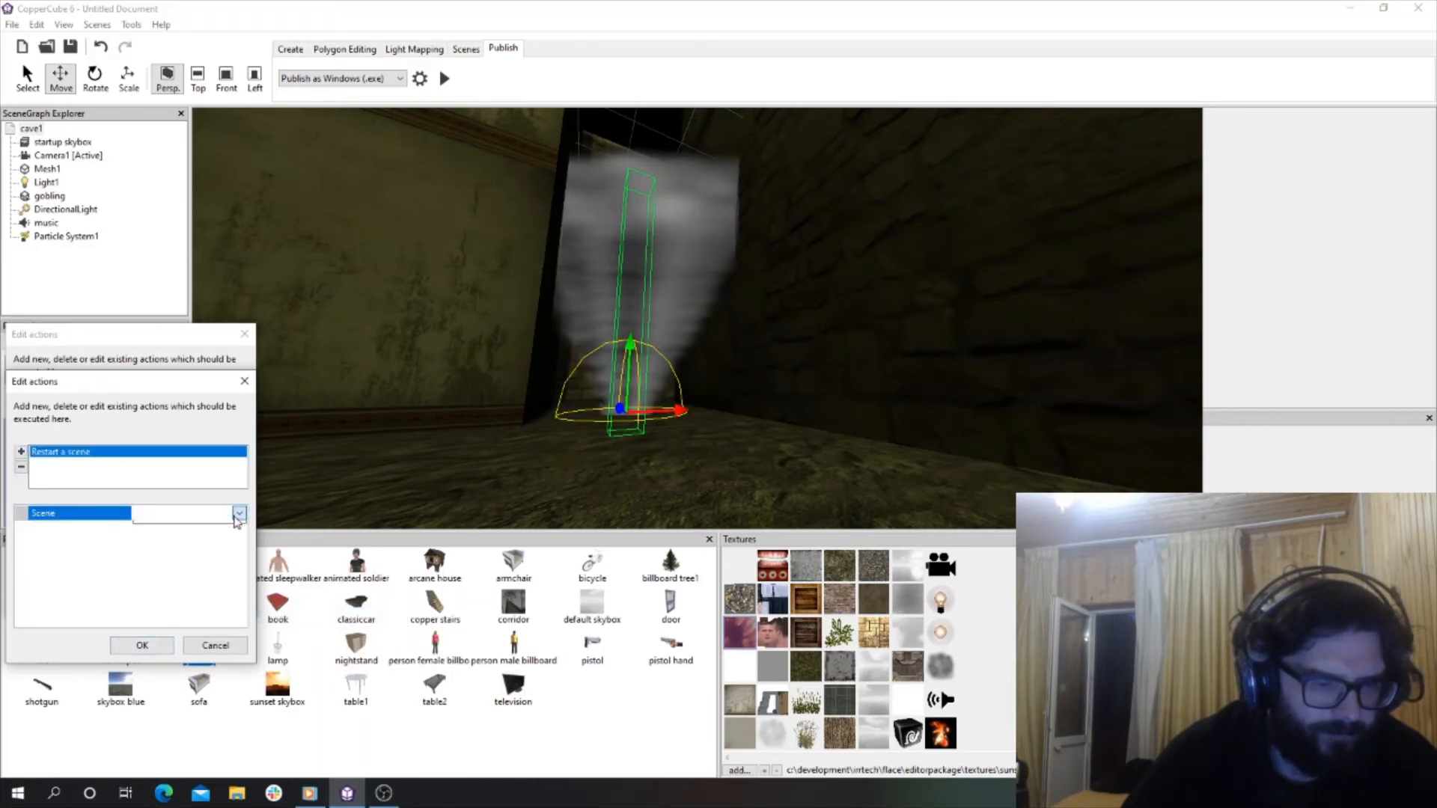
{"action": "left_click", "coordinate": [207, 530]}
{"action": "left_click", "coordinate": [149, 649]}
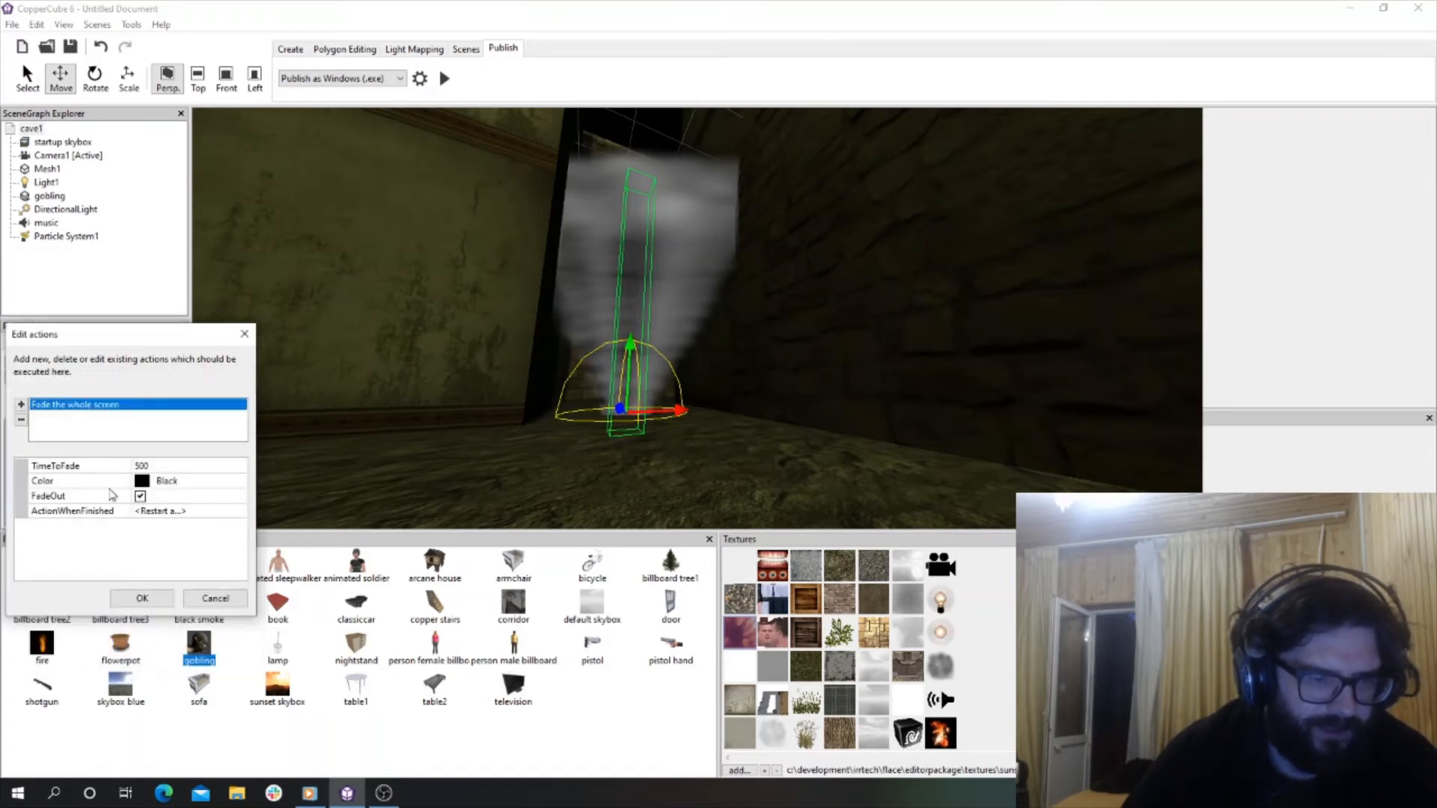
{"action": "left_click", "coordinate": [143, 598]}
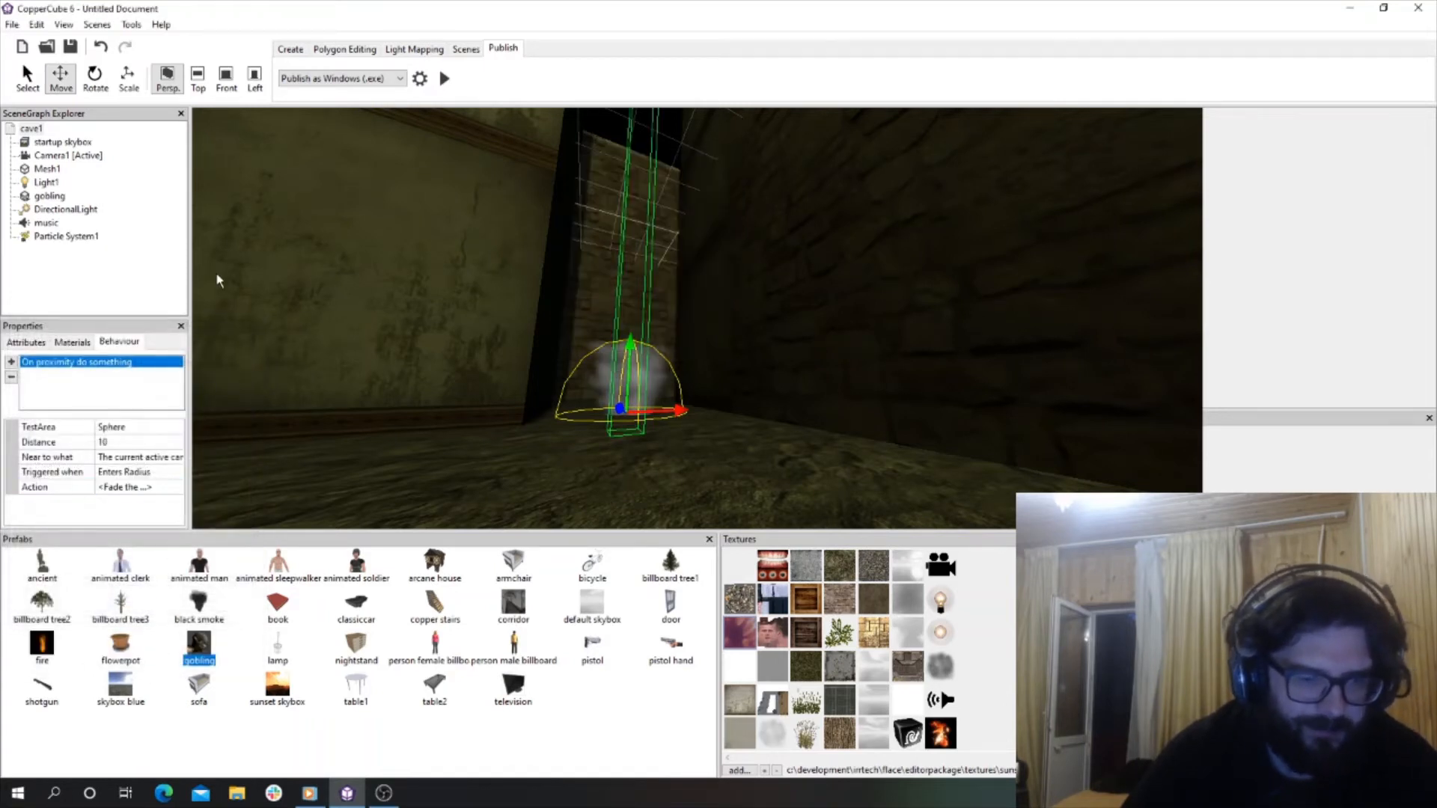
{"action": "scroll", "coordinate": [380, 256], "scroll_direction": "down", "scroll_amount": 5}
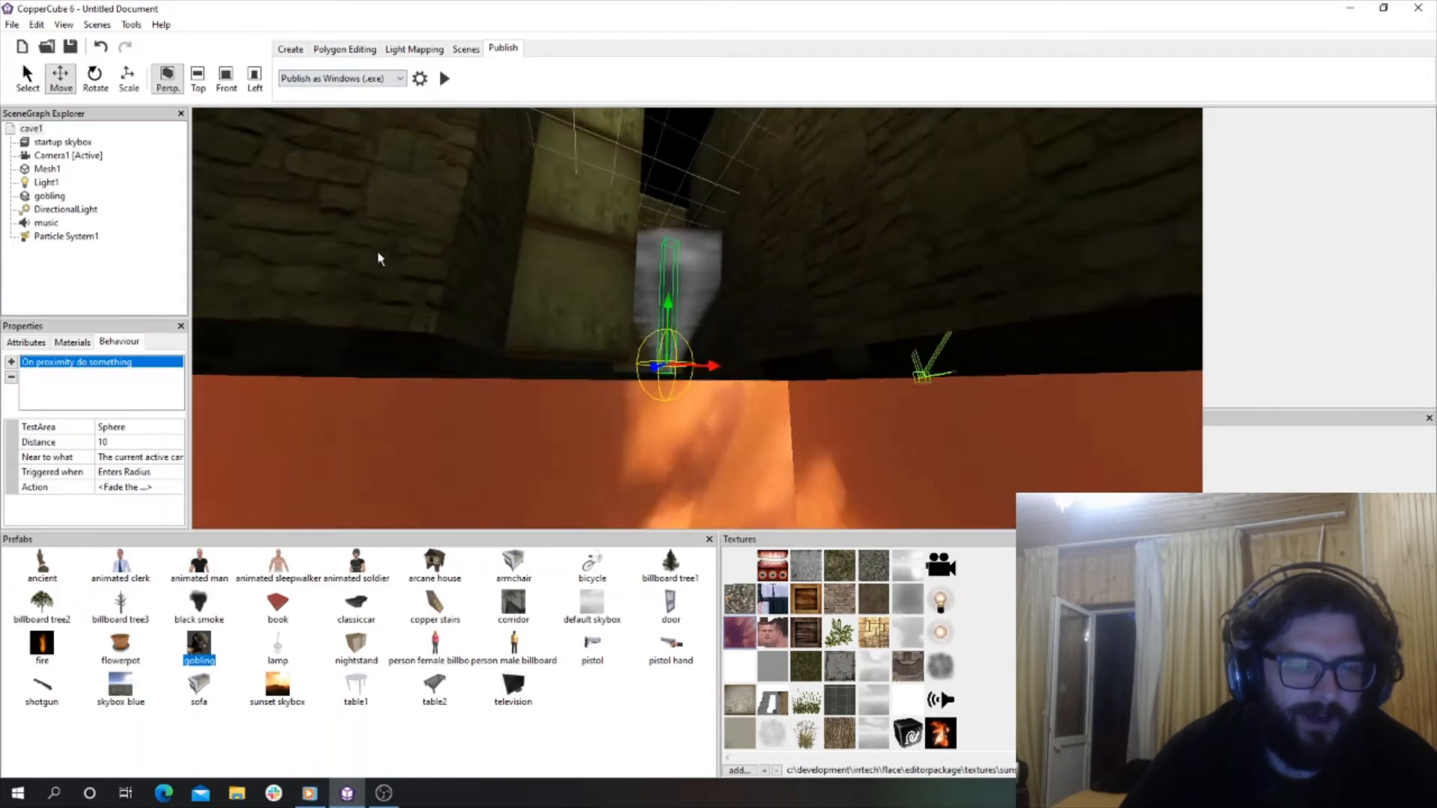
{"action": "scroll", "coordinate": [382, 257], "scroll_direction": "up", "scroll_amount": 4}
{"action": "scroll", "coordinate": [380, 259], "scroll_direction": "up", "scroll_amount": 2}
{"action": "right_click_drag", "start_coordinate": [374, 300], "coordinate": [352, 340]}
{"action": "scroll", "coordinate": [336, 331], "scroll_direction": "down", "scroll_amount": 6}
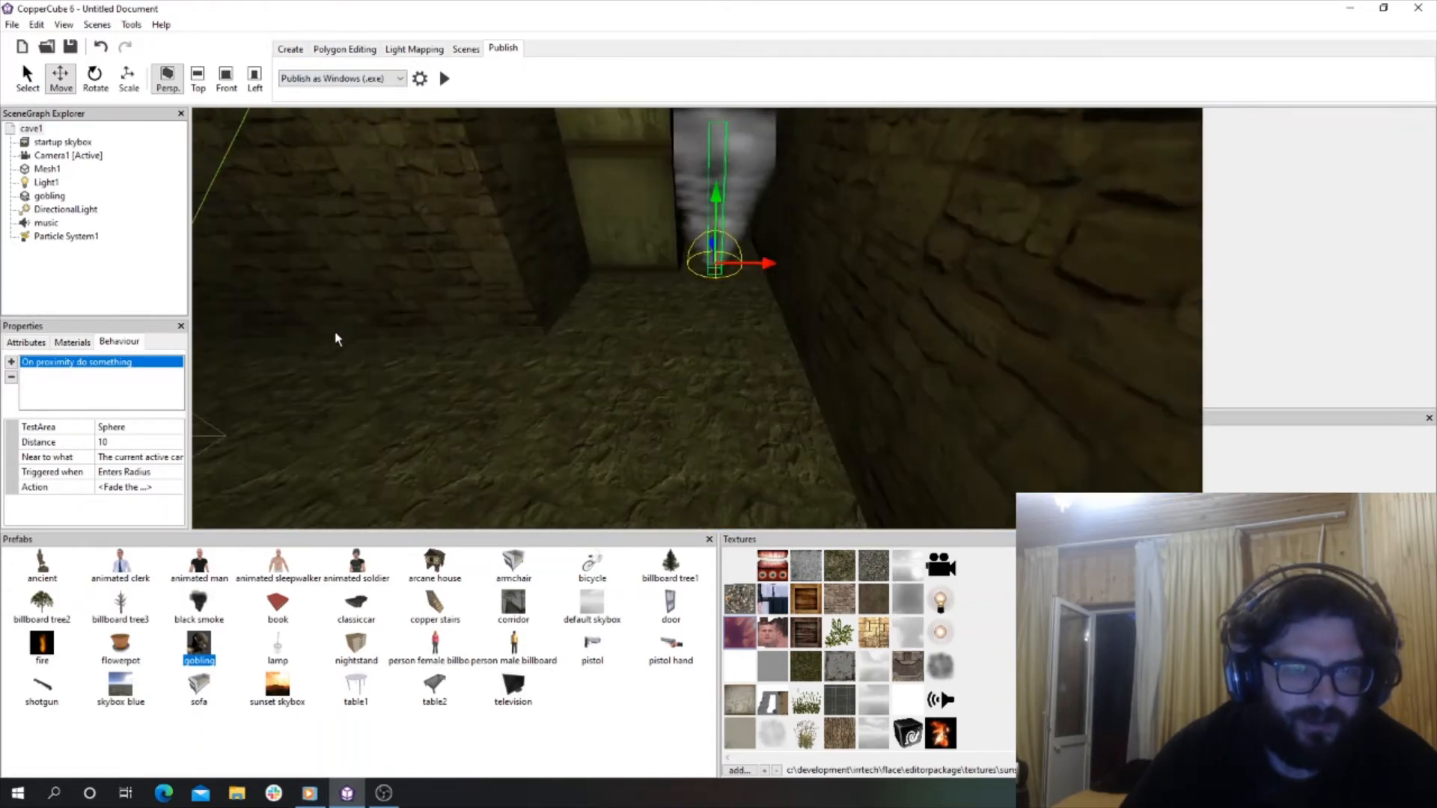
{"action": "scroll", "coordinate": [352, 314], "scroll_direction": "down", "scroll_amount": 2}
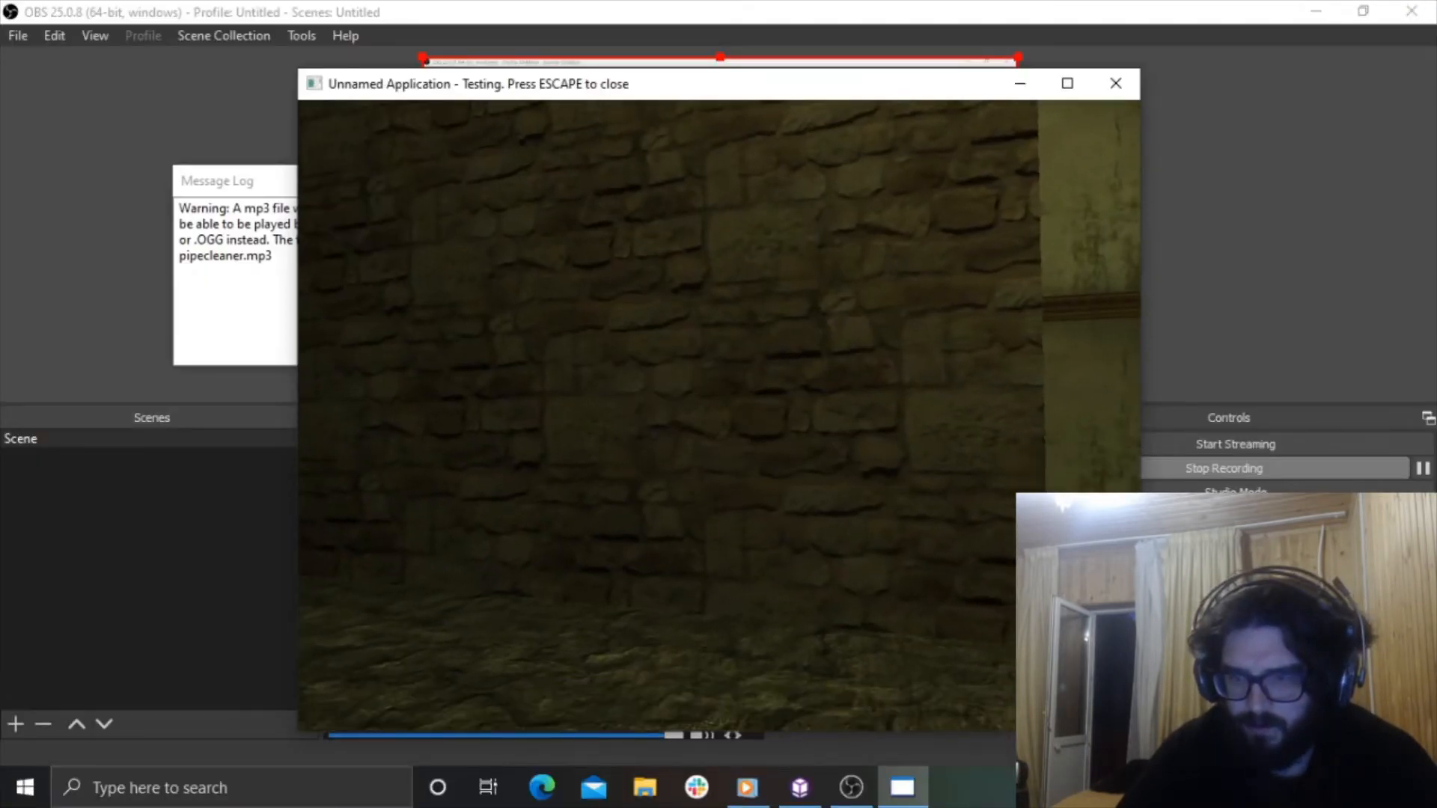
Test the game in a maximised window and walk the player into the smoke to check the fade and scene restart.
{"action": "key", "text": "w"}
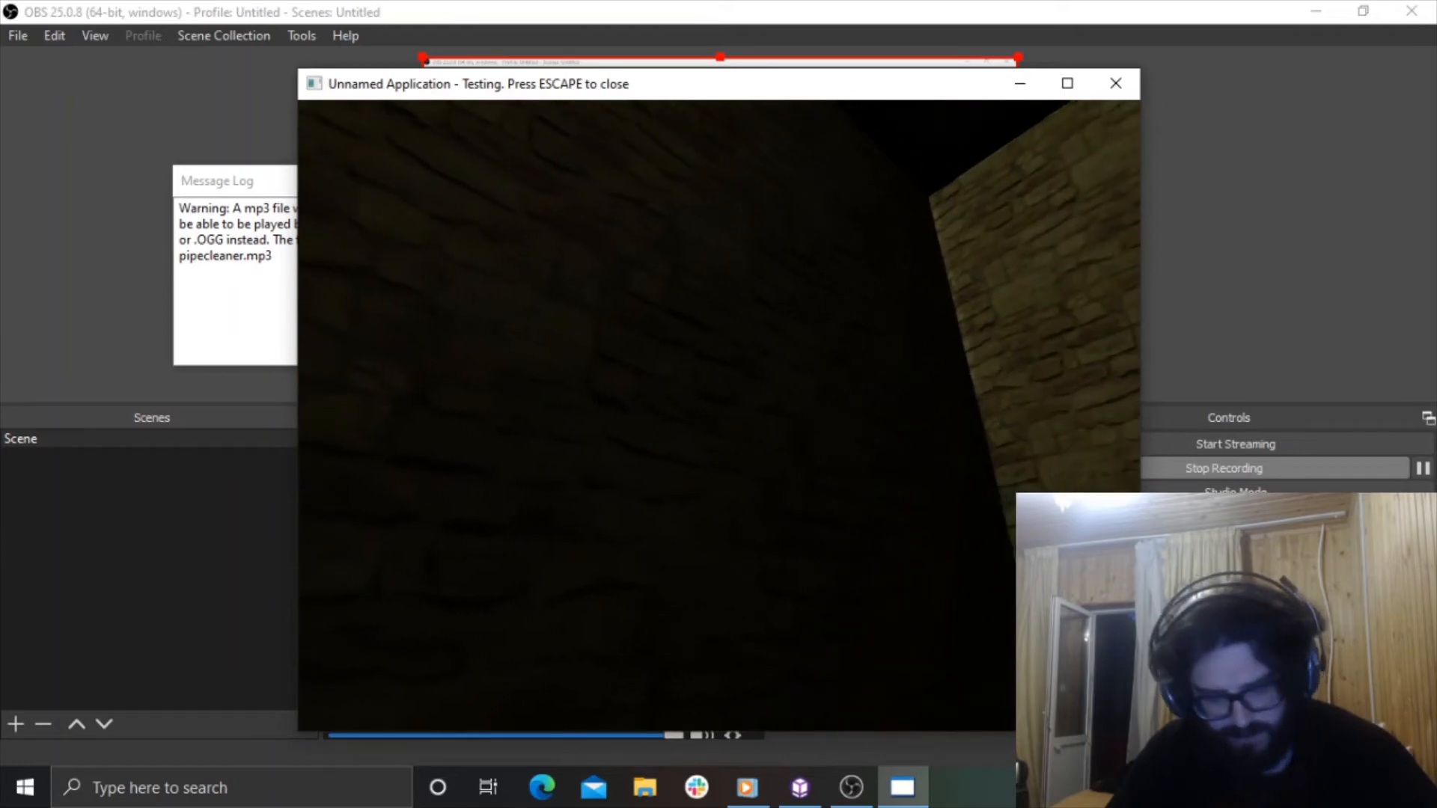
{"action": "key", "text": "super"}
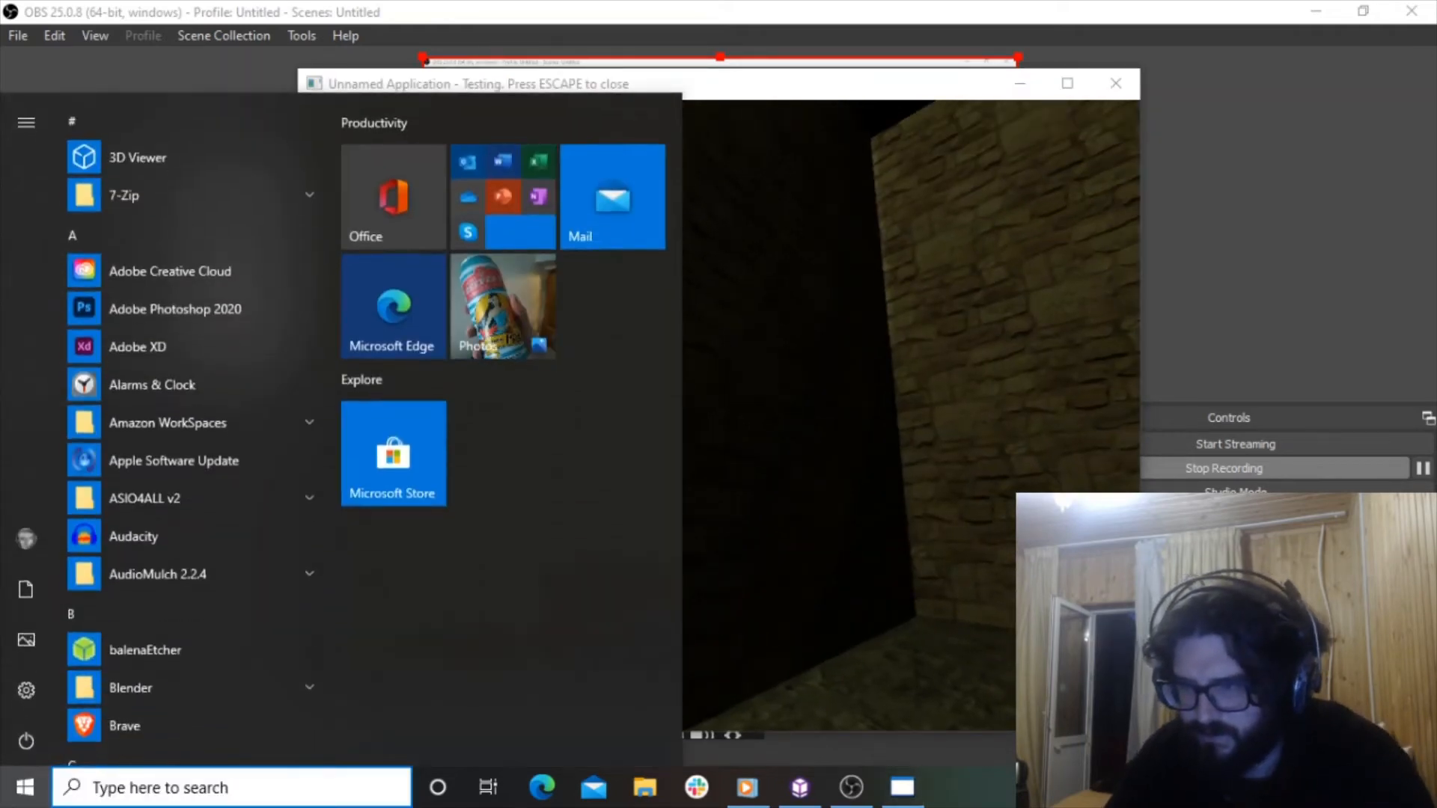
{"action": "left_click", "coordinate": [1067, 83]}
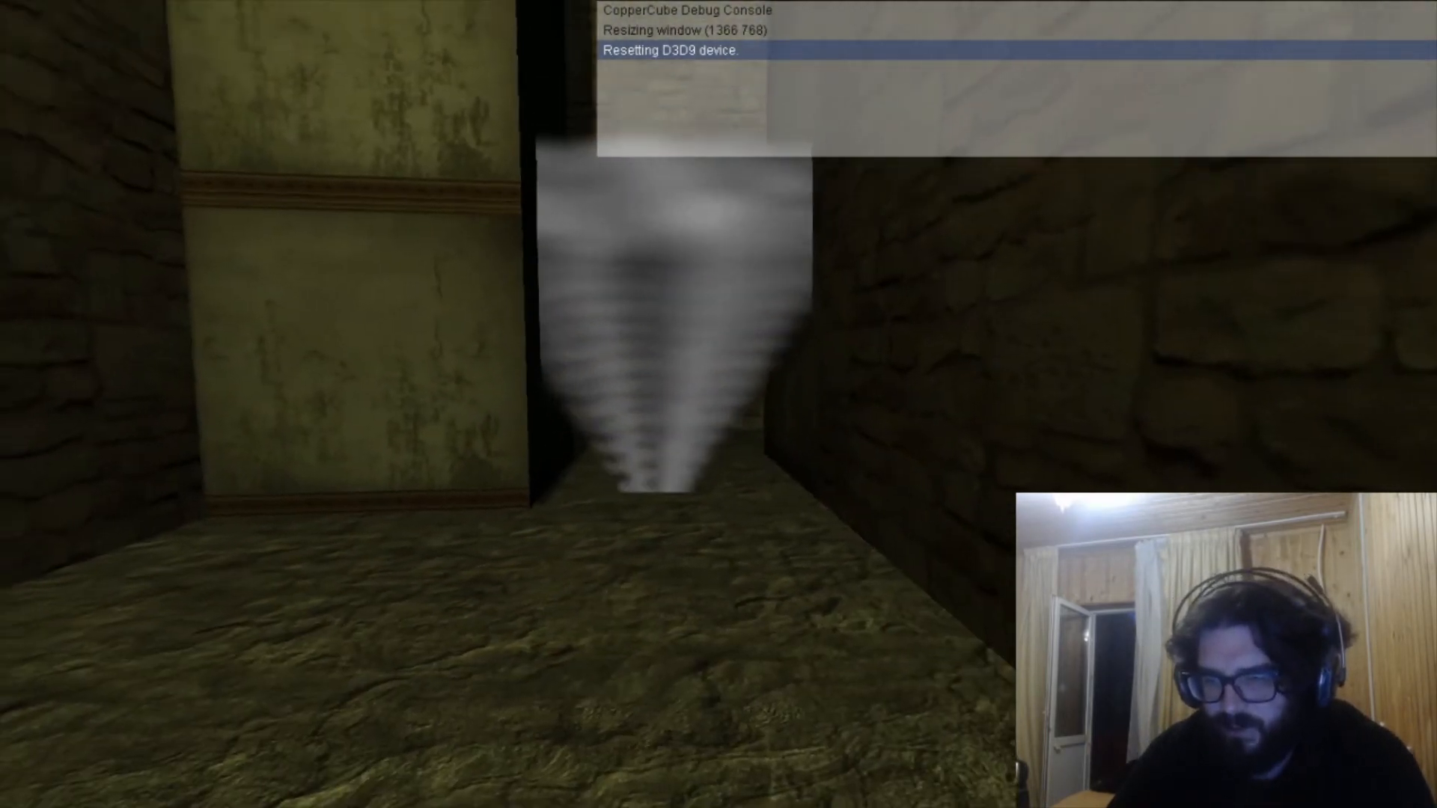
{"action": "key", "text": "w"}
{"action": "key", "text": "s"}
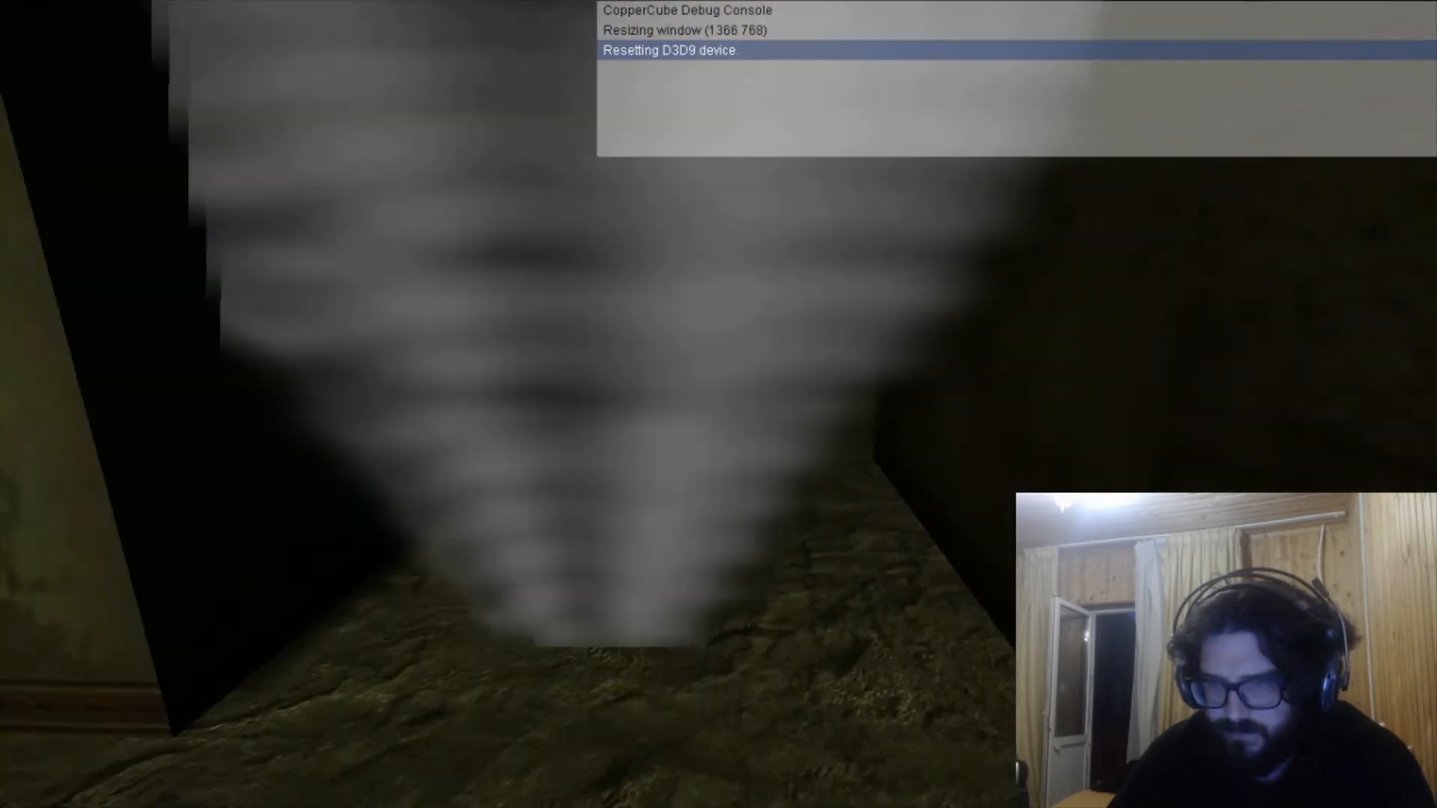
{"action": "key", "text": "w"}
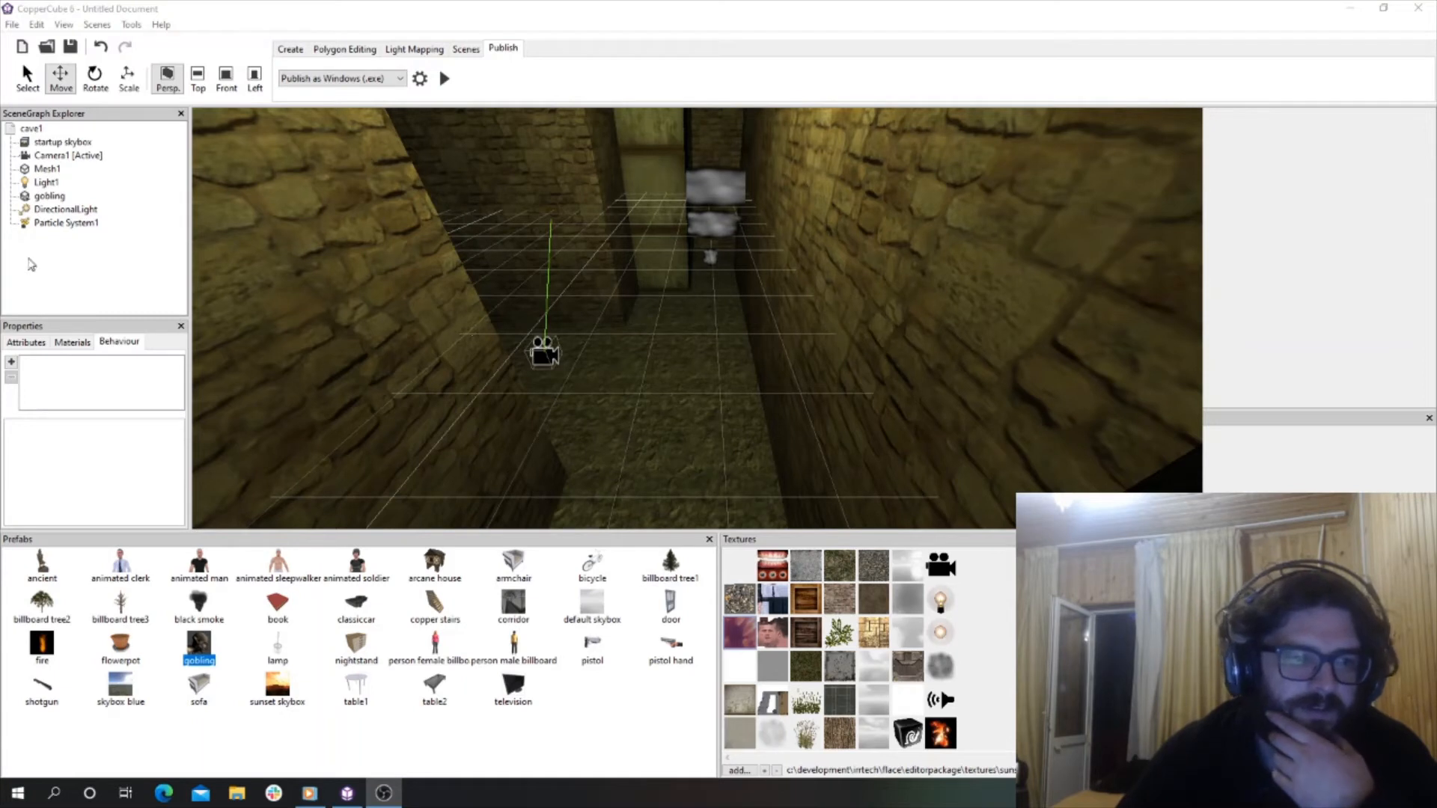
Open the settings of the On proximity do something behaviour on Particle System1.
{"action": "left_click", "coordinate": [48, 196]}
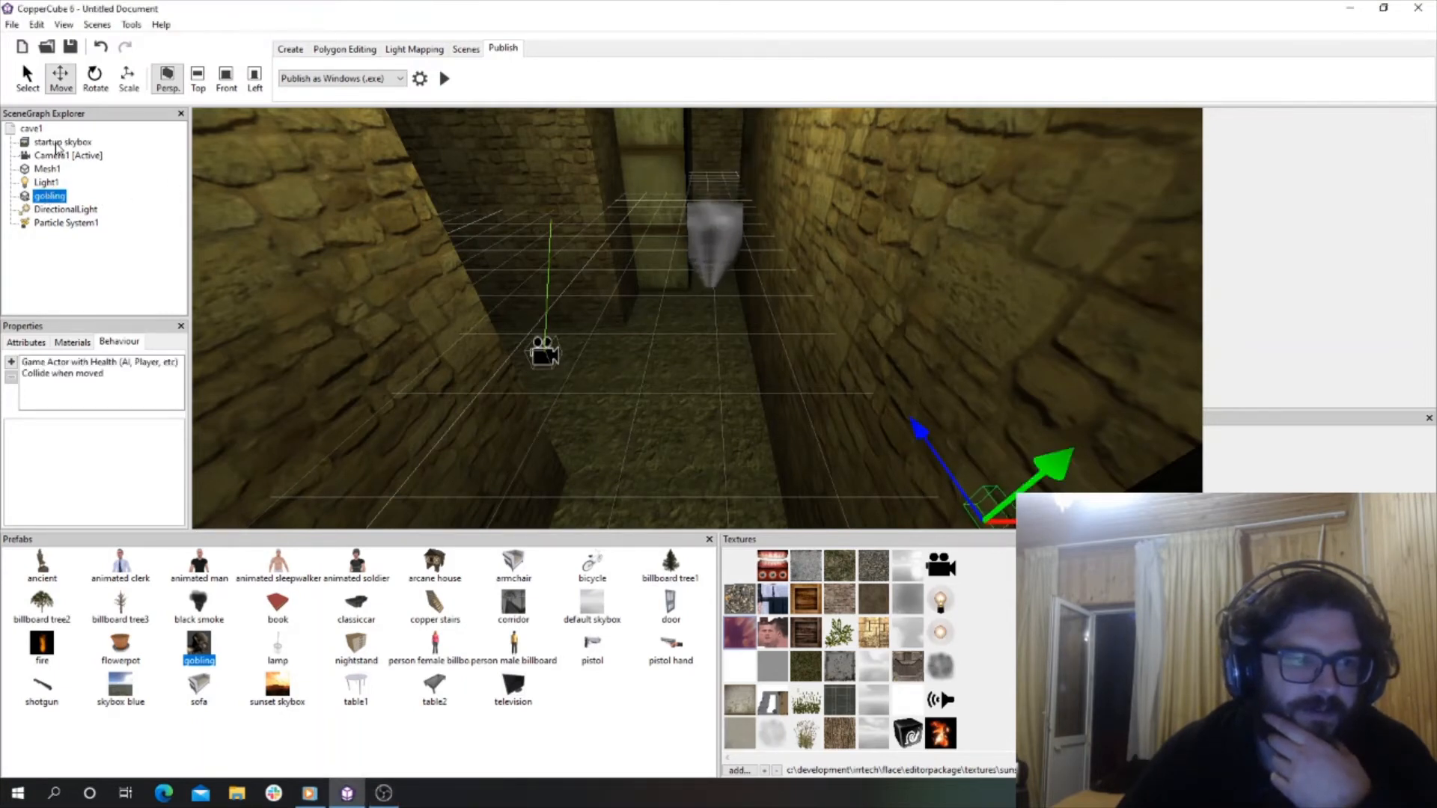
{"action": "left_click", "coordinate": [65, 224]}
{"action": "left_click", "coordinate": [72, 343]}
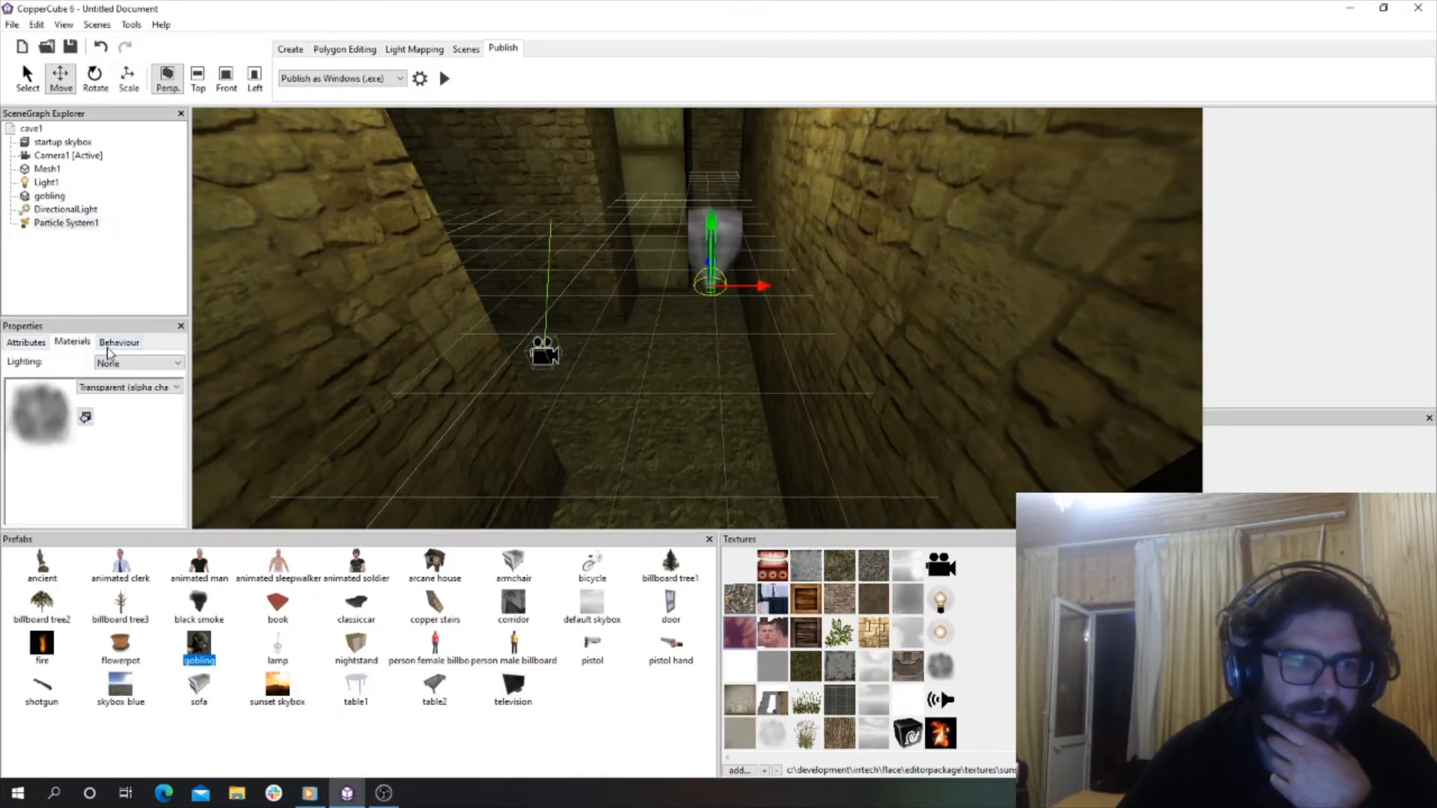
{"action": "left_click", "coordinate": [113, 342]}
{"action": "left_click", "coordinate": [89, 363]}
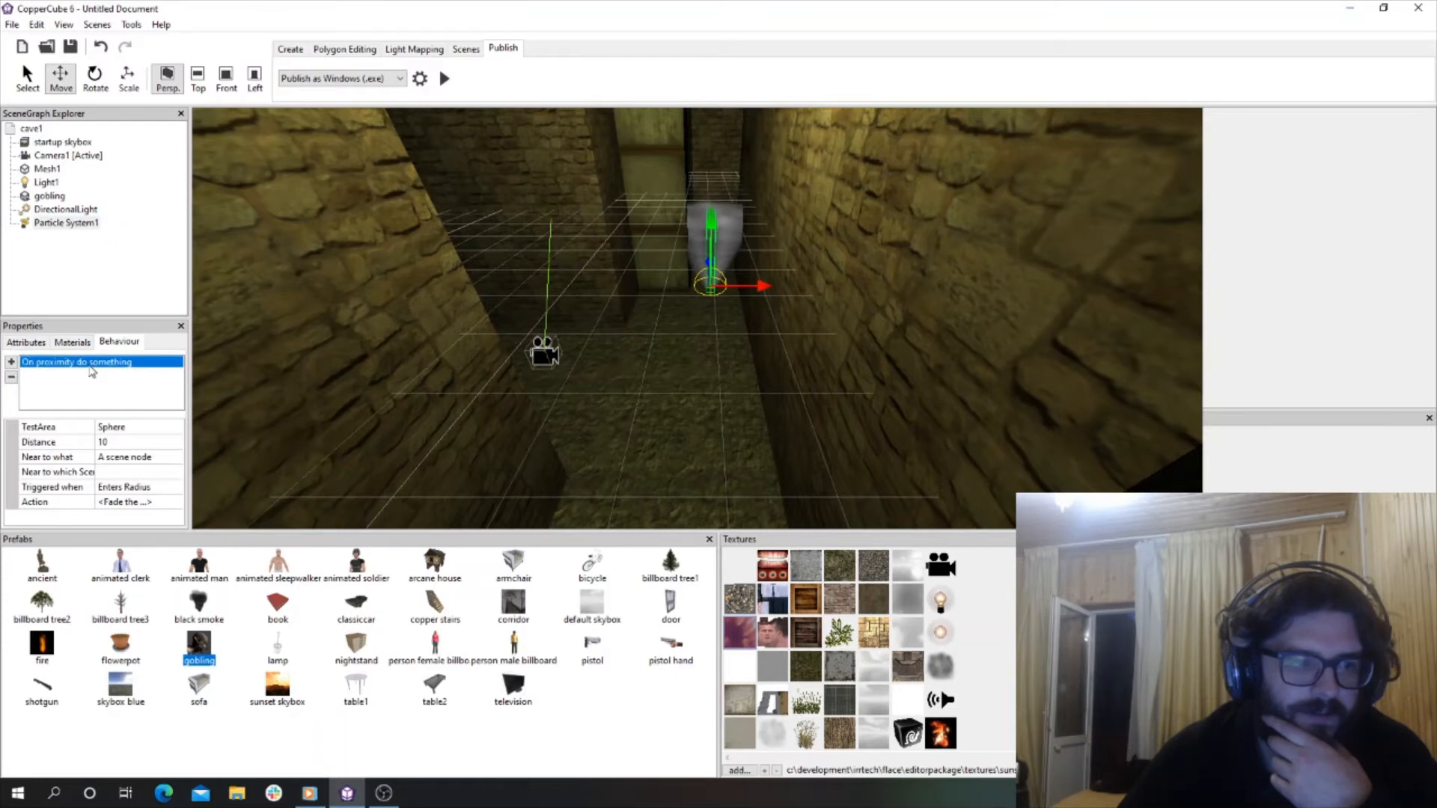
Set the particle system's proximity behaviour to react to nearness of the current active camera.
{"action": "left_click", "coordinate": [133, 457]}
{"action": "left_click", "coordinate": [175, 457]}
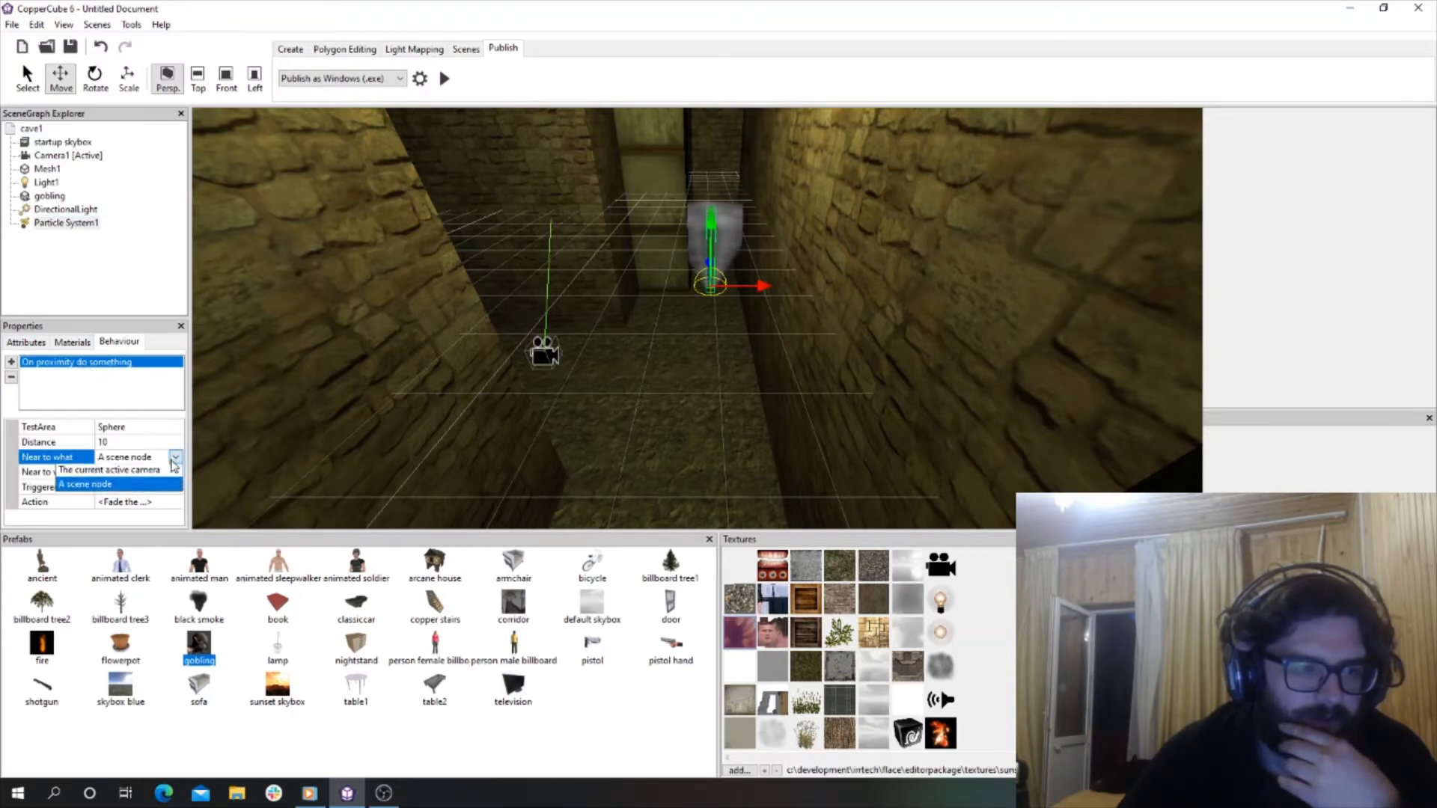
{"action": "left_click", "coordinate": [128, 487]}
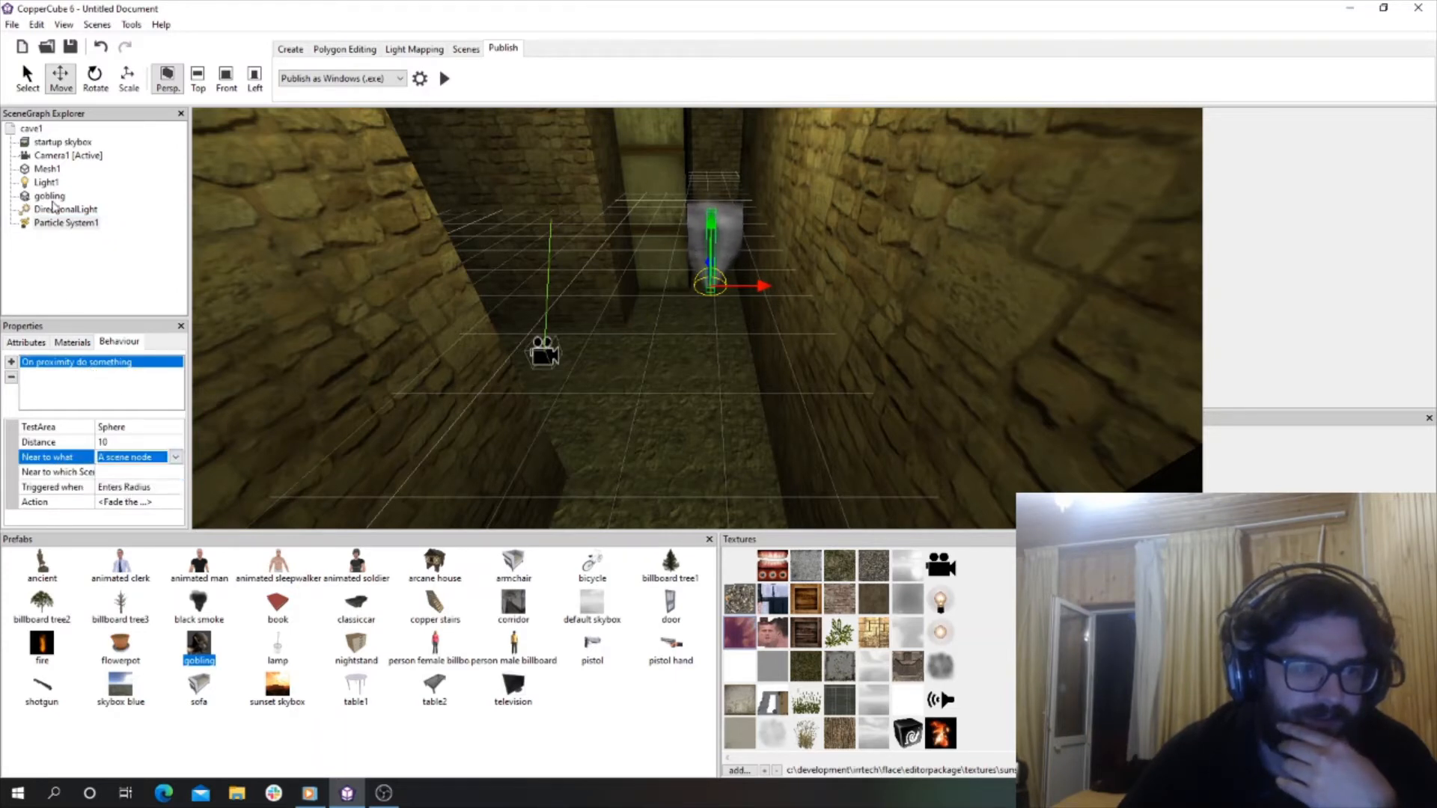
{"action": "double_click", "coordinate": [62, 157]}
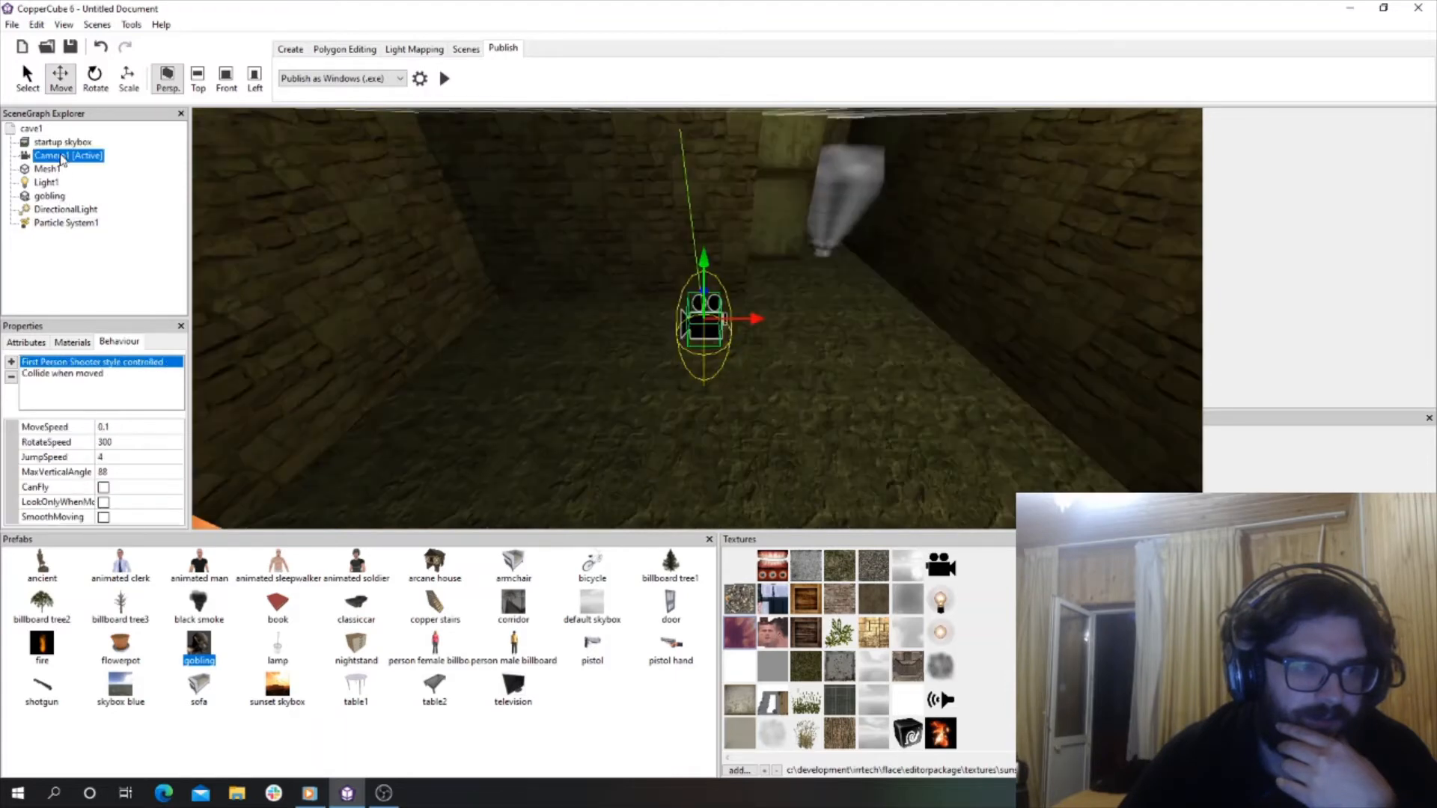
{"action": "double_click", "coordinate": [66, 224]}
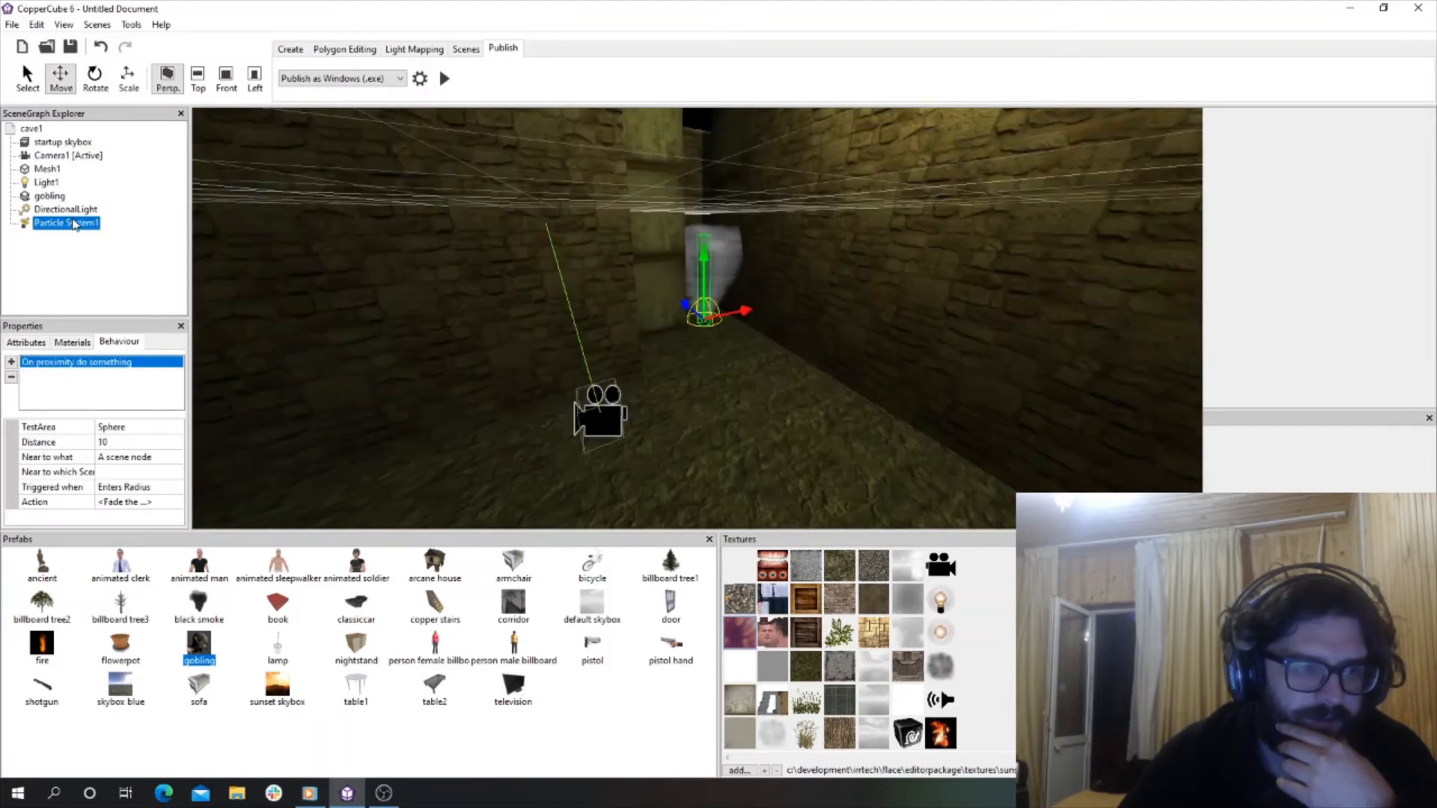
{"action": "left_click", "coordinate": [146, 458]}
{"action": "left_click", "coordinate": [154, 483]}
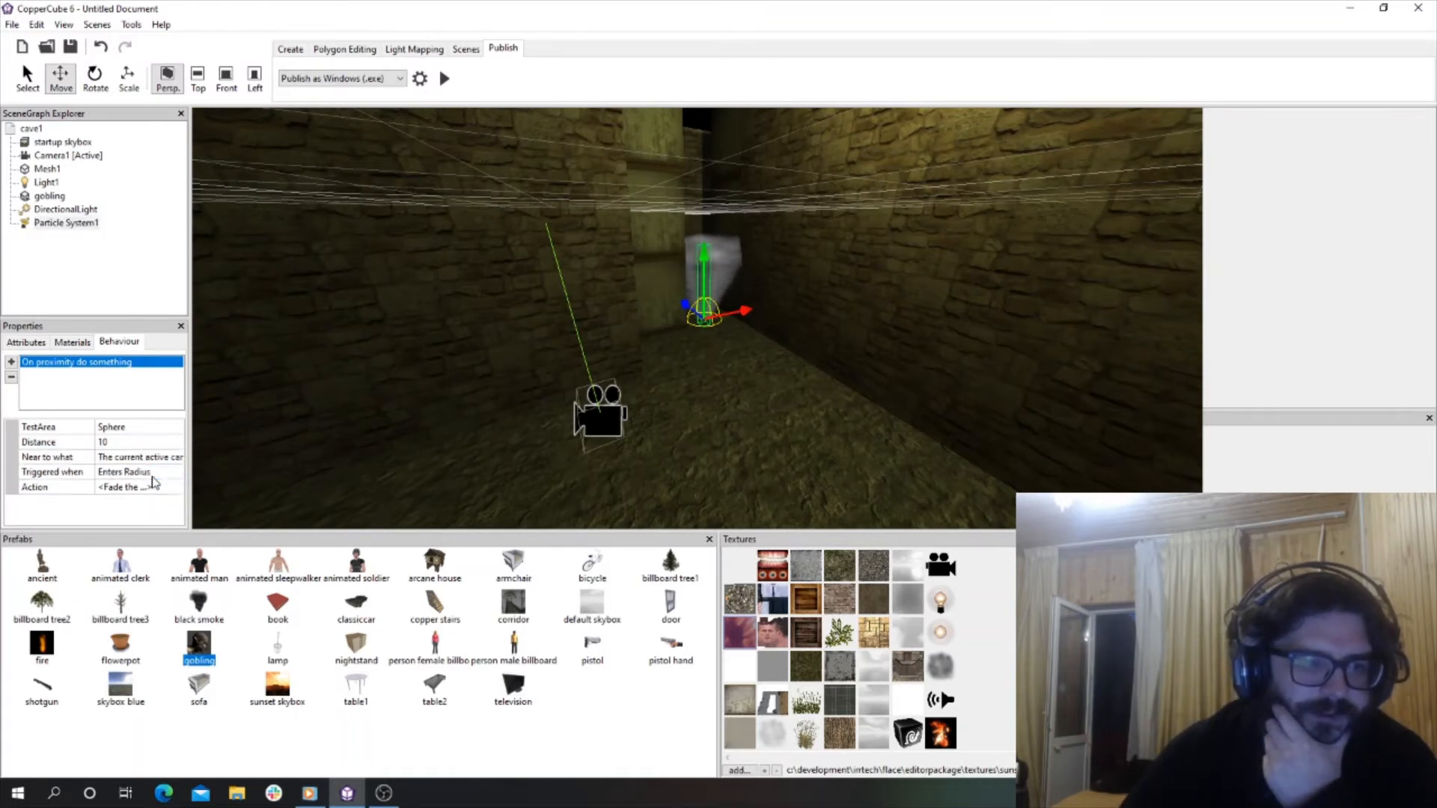
{"action": "left_click", "coordinate": [146, 472]}
{"action": "left_click", "coordinate": [177, 473]}
{"action": "left_click", "coordinate": [178, 475]}
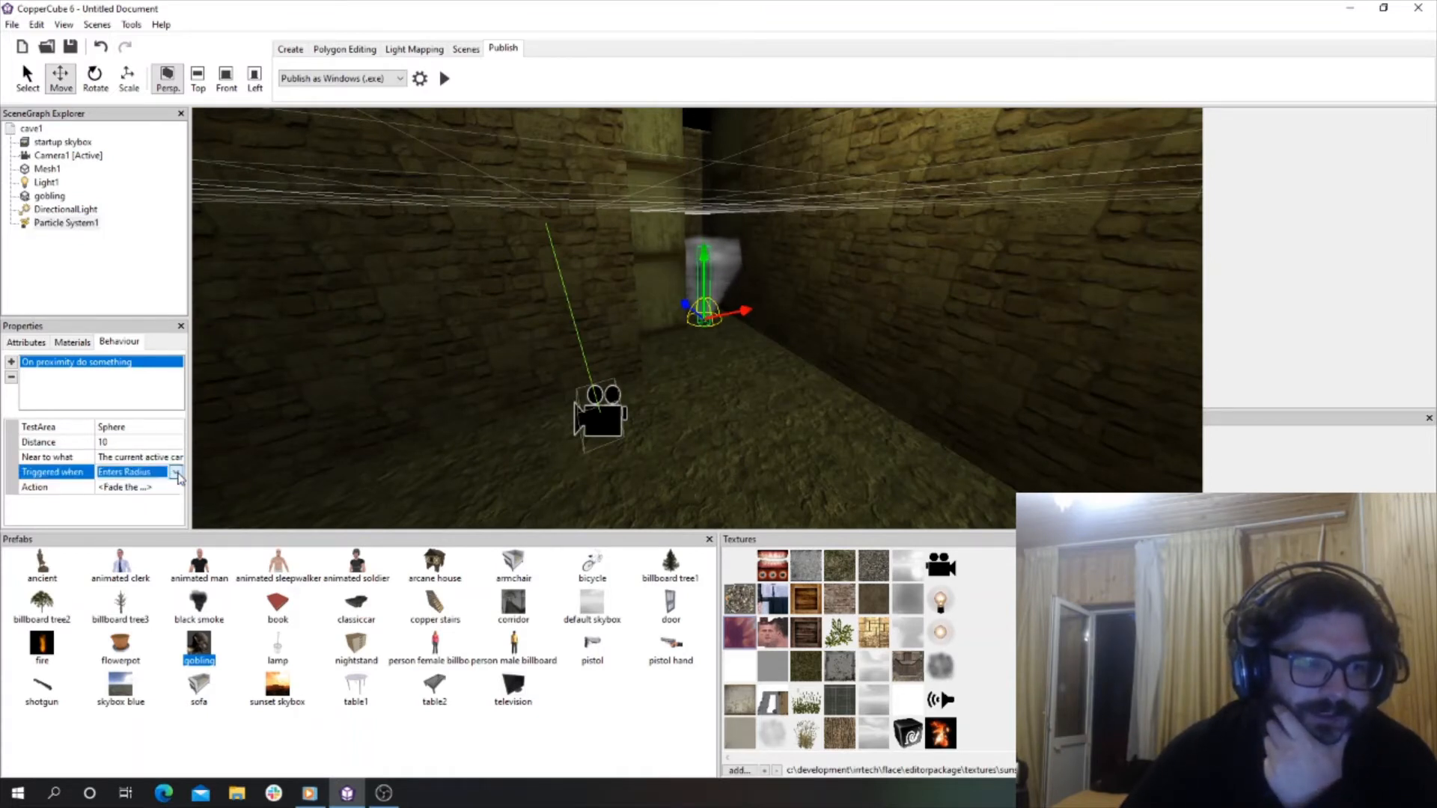
{"action": "left_click", "coordinate": [148, 488]}
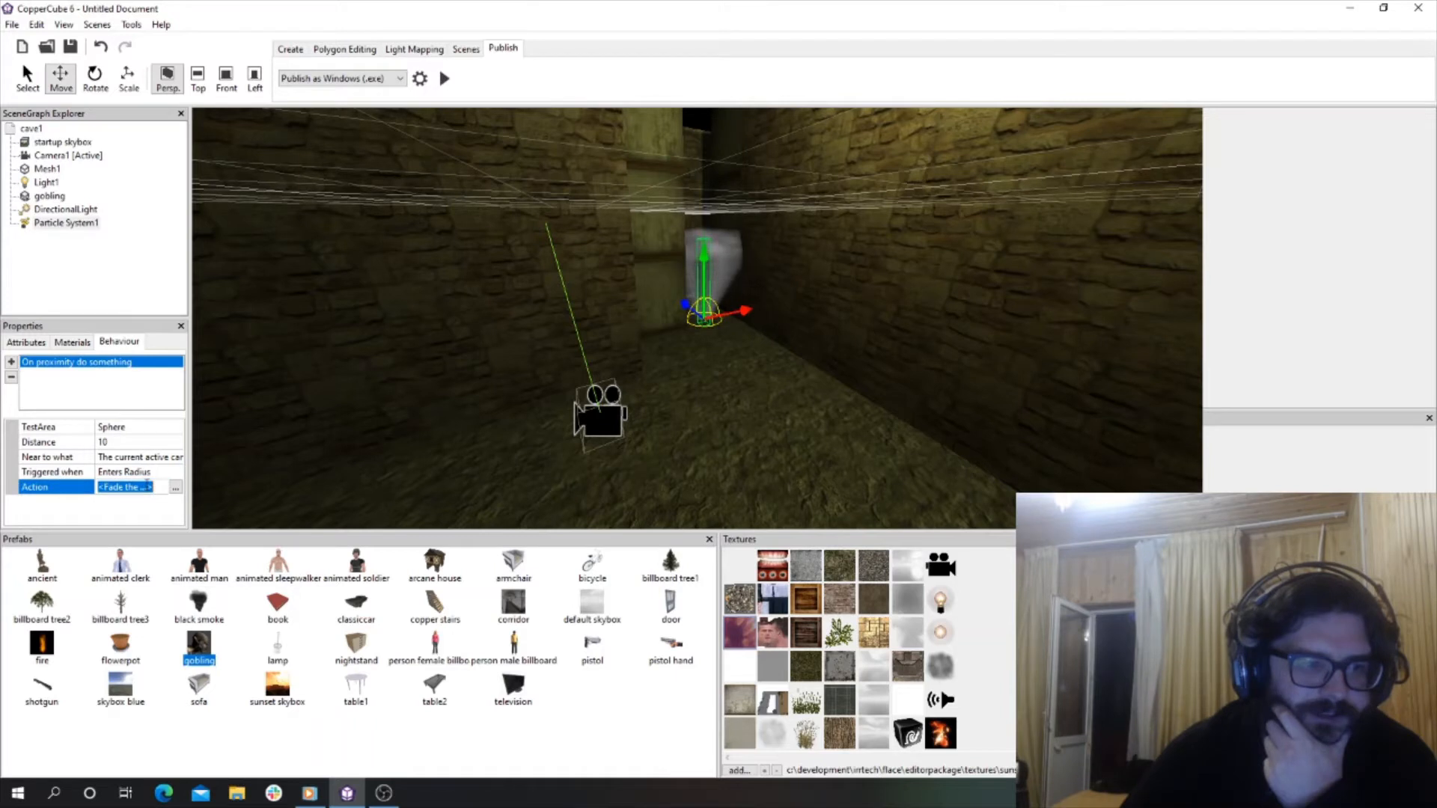
Try distances of 50, 20 and 30 for the particle system's proximity behaviour.
{"action": "left_click", "coordinate": [125, 441]}
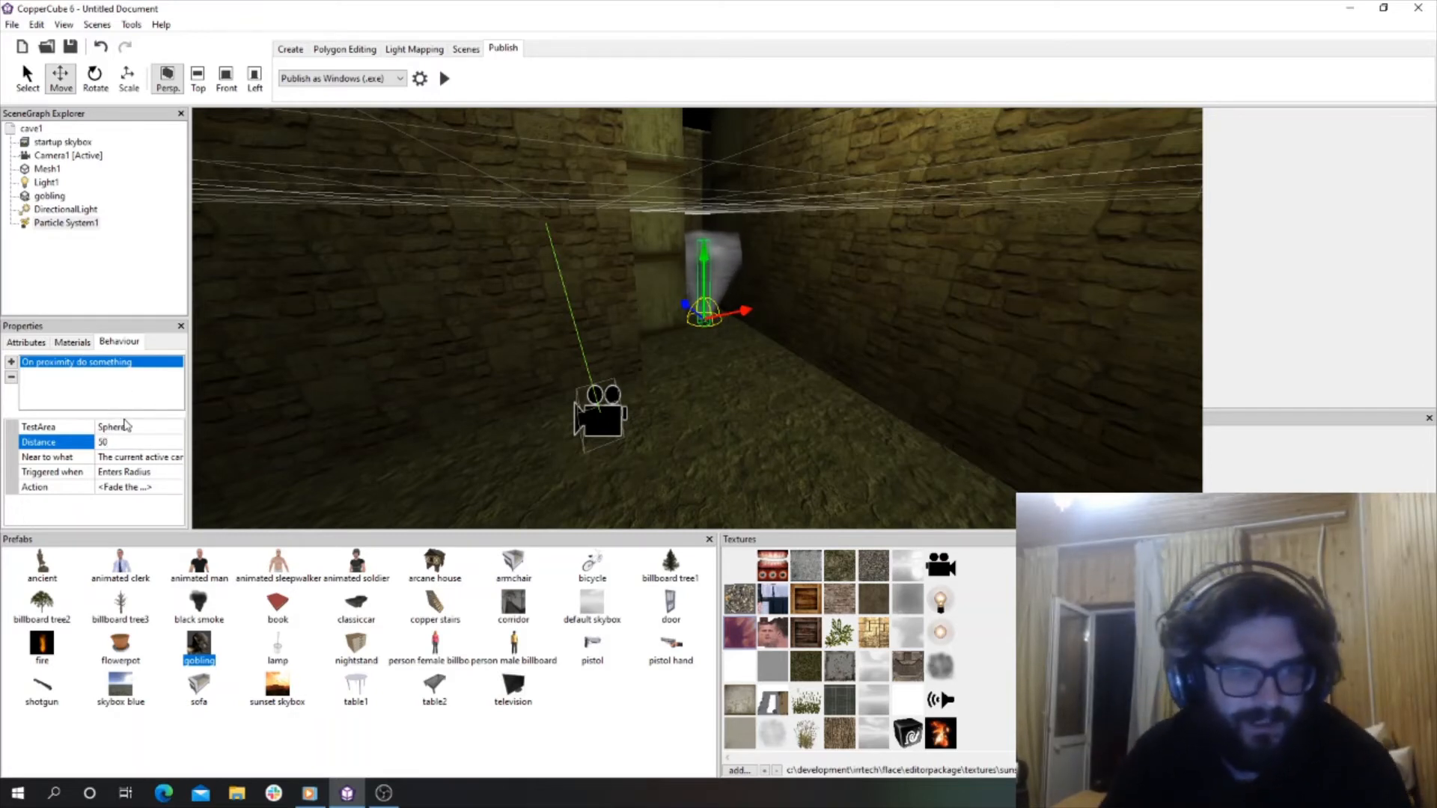
{"action": "key", "text": "Return"}
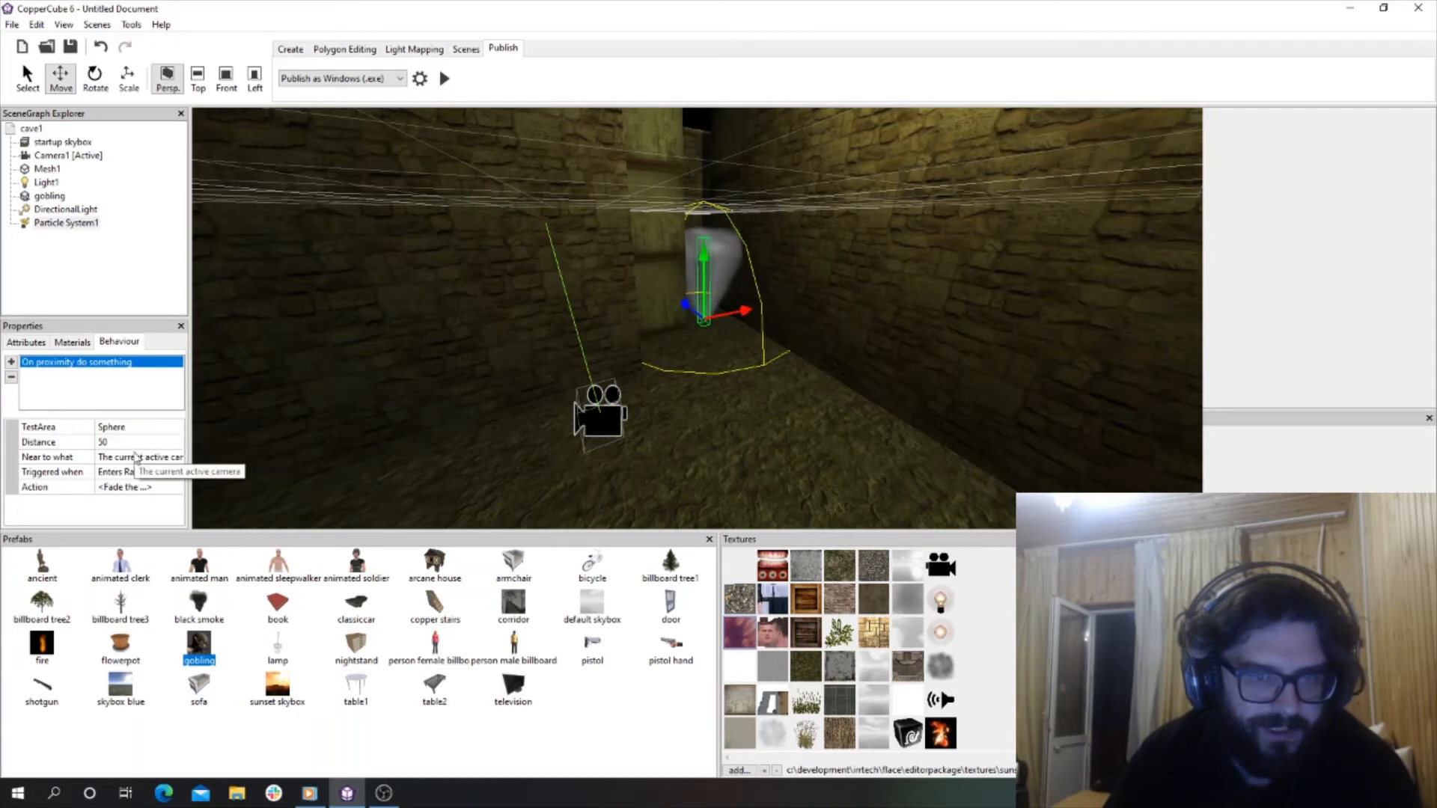
{"action": "left_click", "coordinate": [83, 440]}
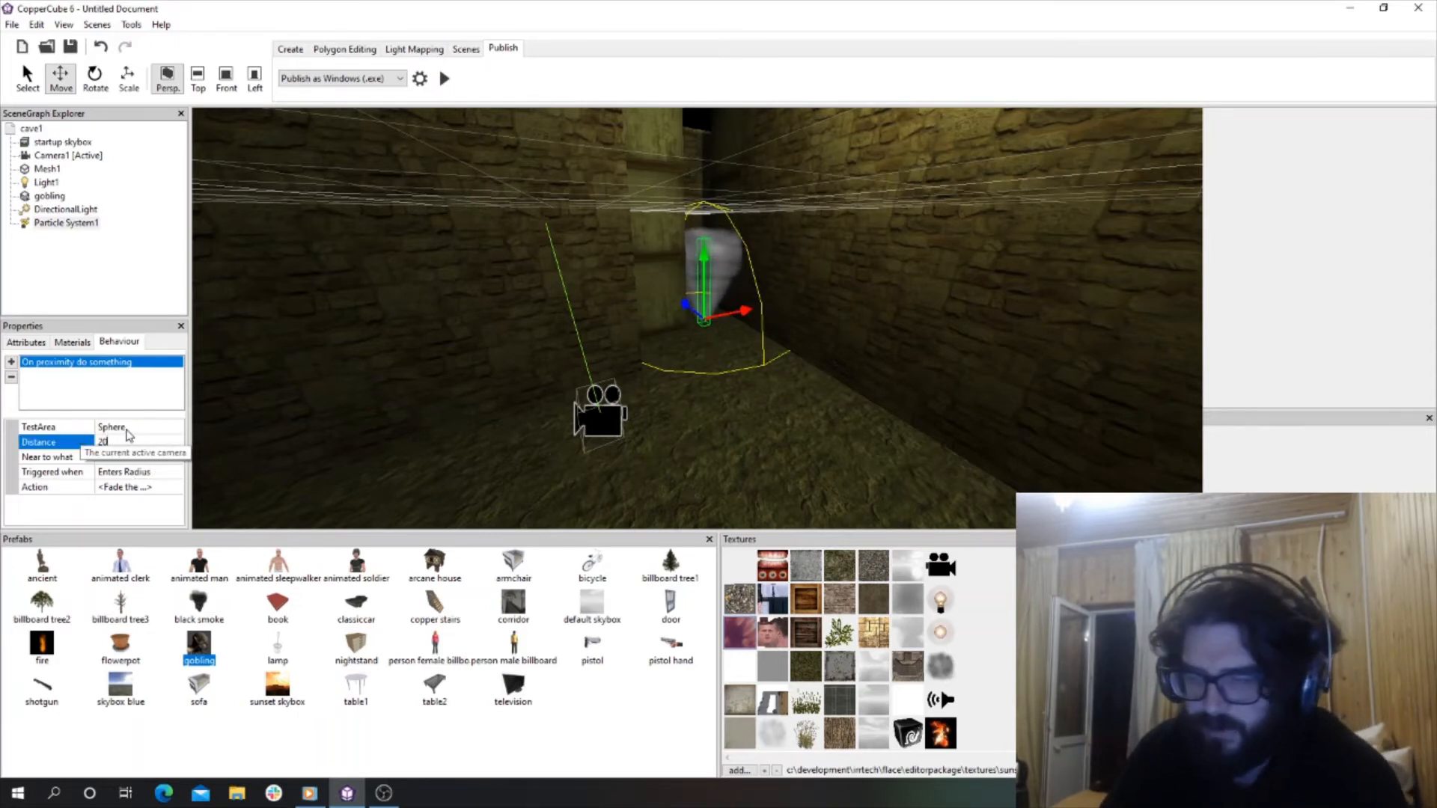
{"action": "type", "text": "20"}
{"action": "key", "text": "Return"}
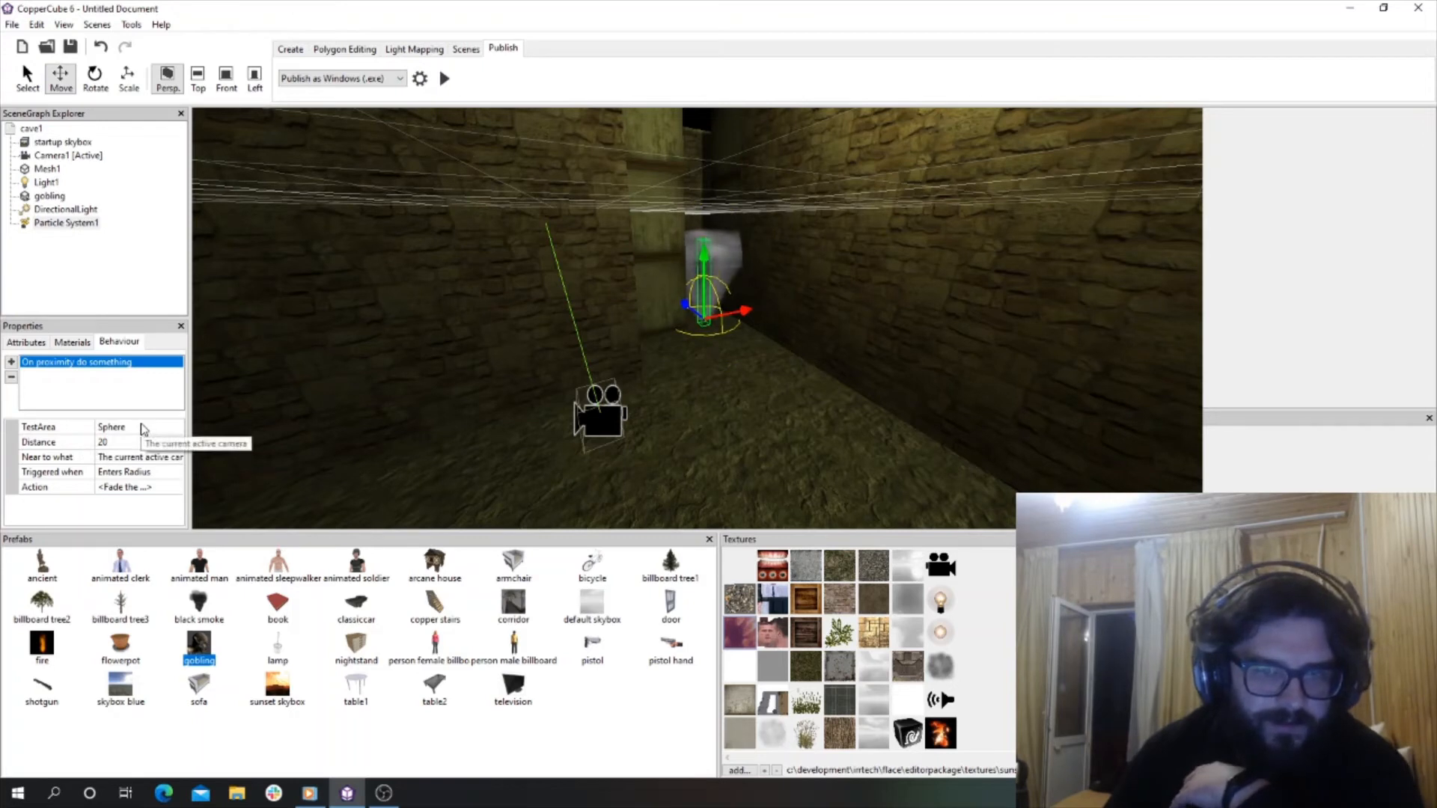
{"action": "left_click", "coordinate": [91, 442]}
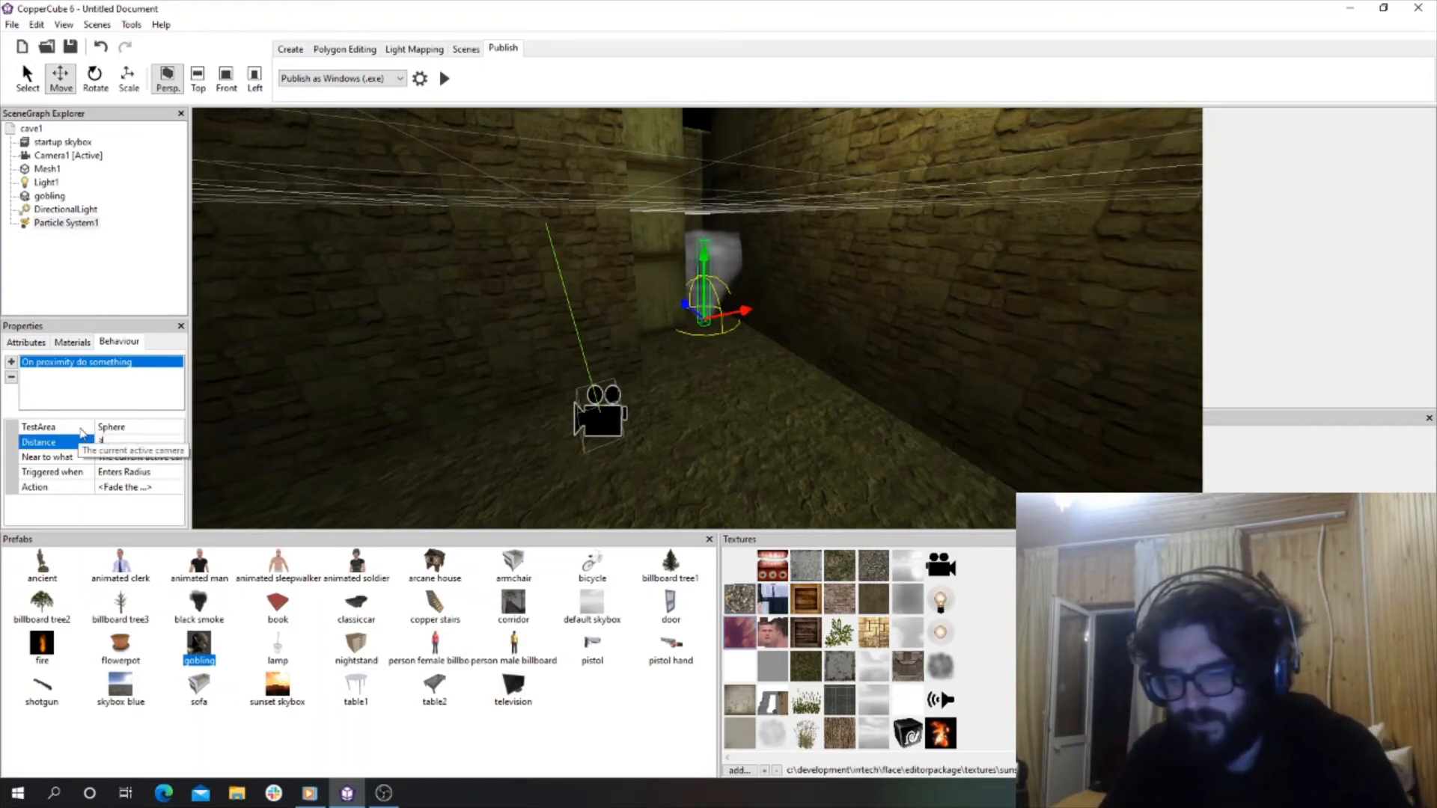
{"action": "type", "text": "30"}
{"action": "key", "text": "Return"}
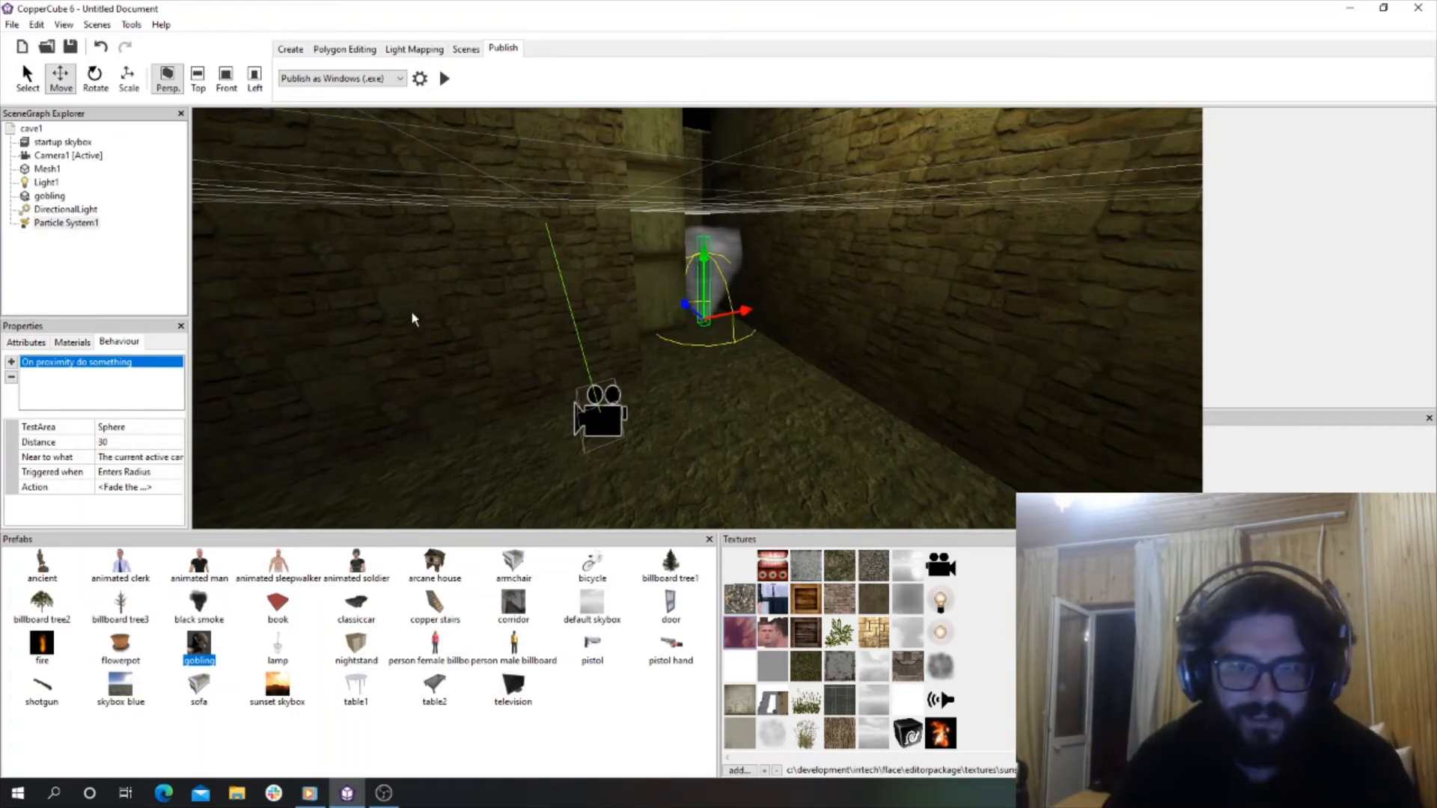
Set the distance of the particle system's proximity behaviour to 25.
{"action": "left_click", "coordinate": [73, 440]}
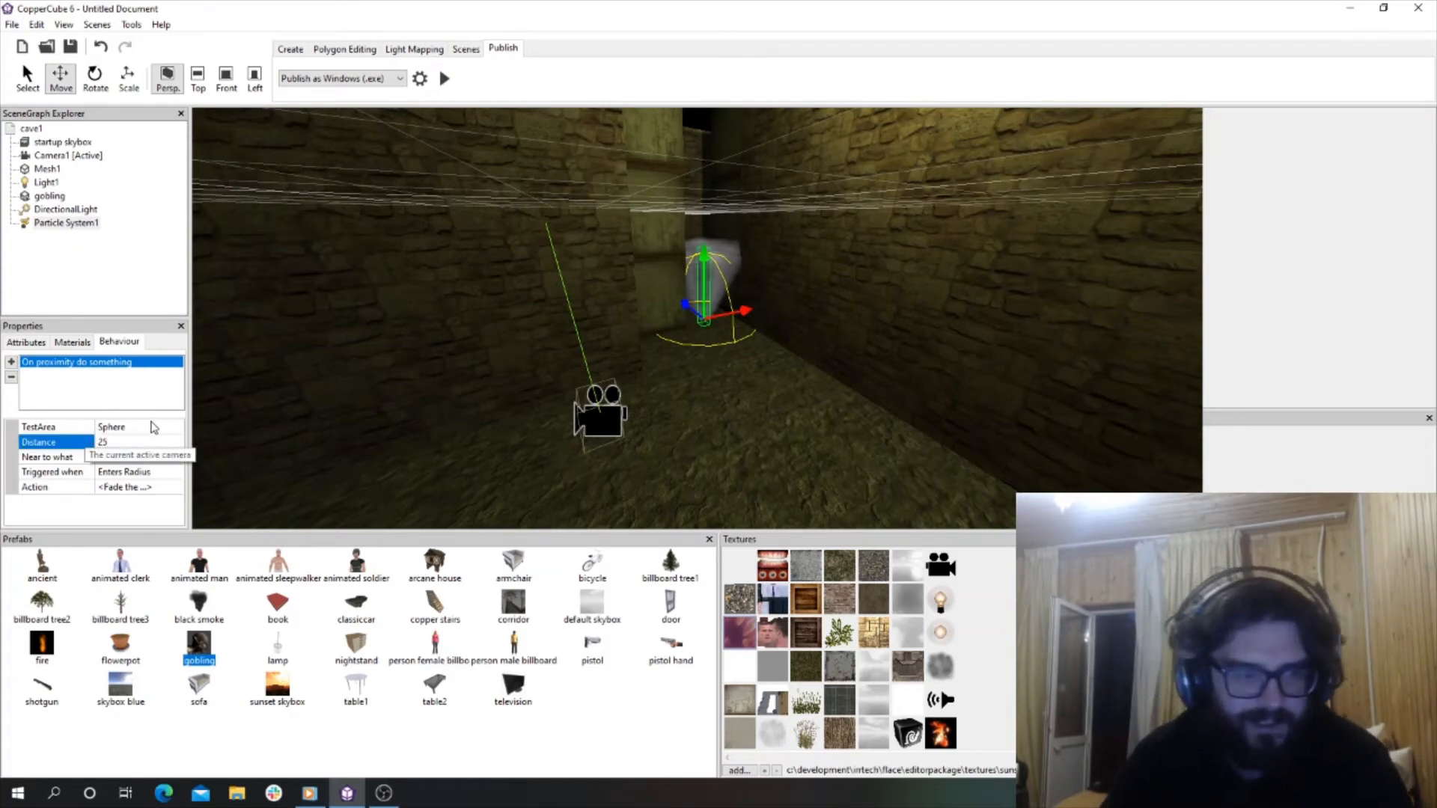
{"action": "left_click", "coordinate": [144, 487]}
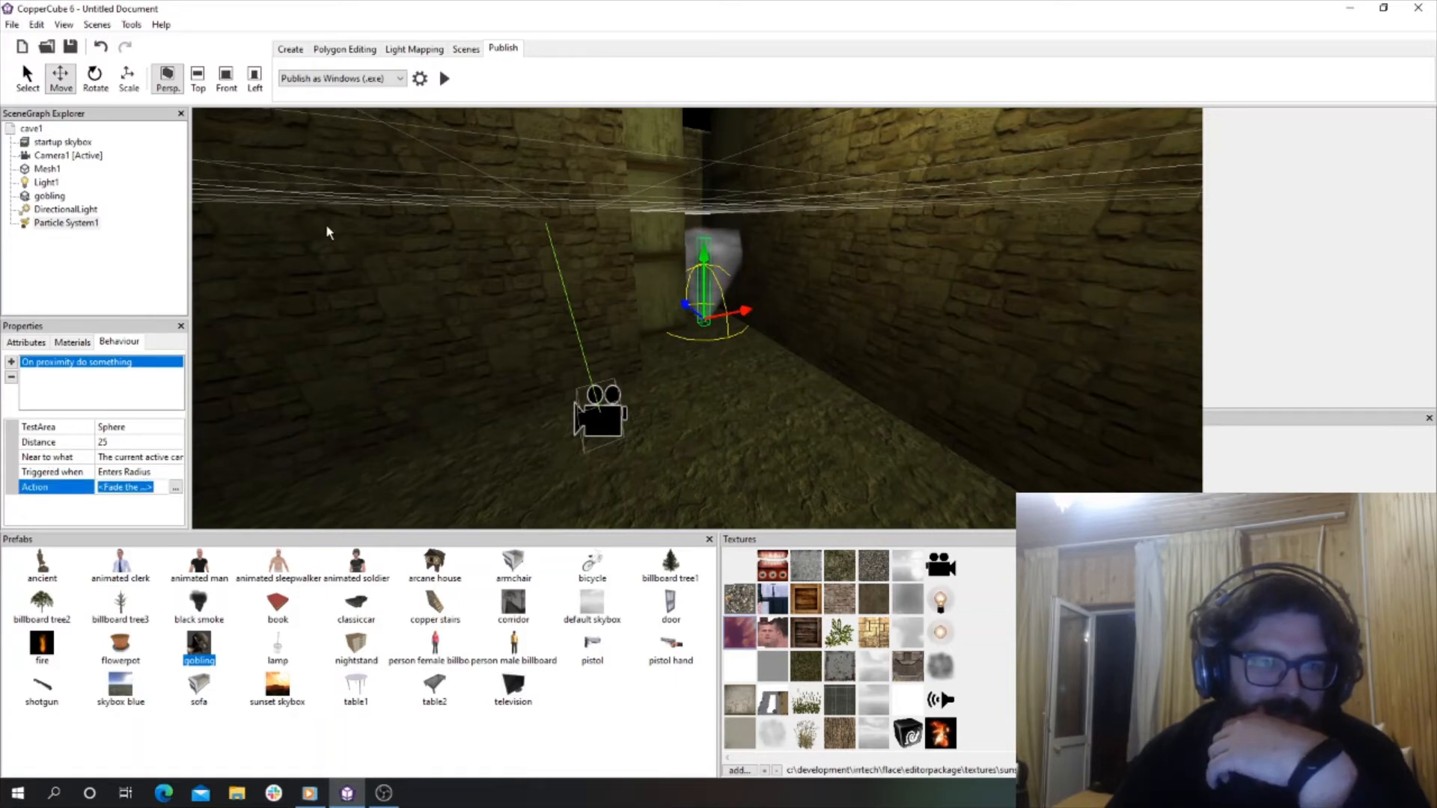
Switch the publish target to WebGL (.html) and launch a test run of the scene.
{"action": "left_click", "coordinate": [404, 81]}
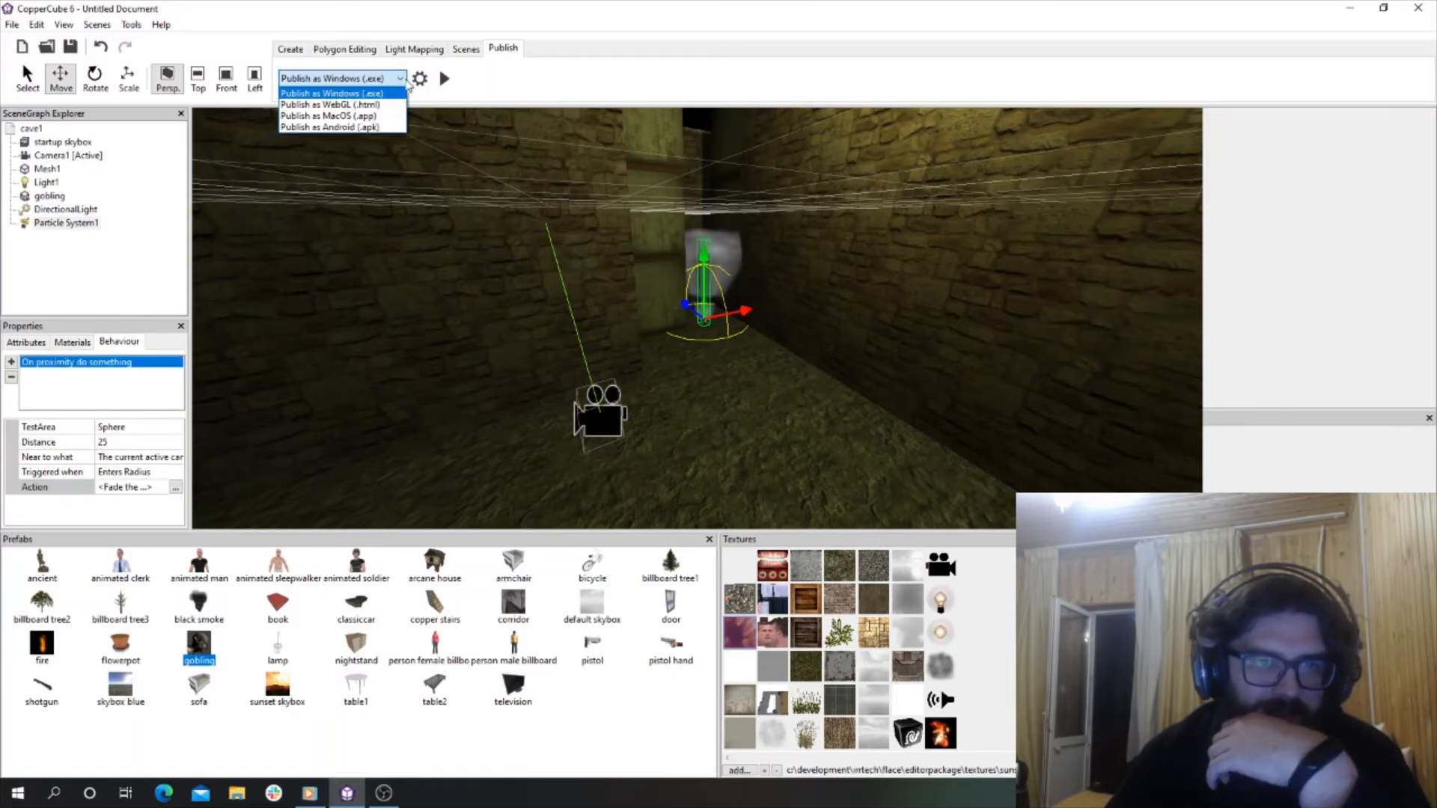
{"action": "left_click", "coordinate": [330, 104]}
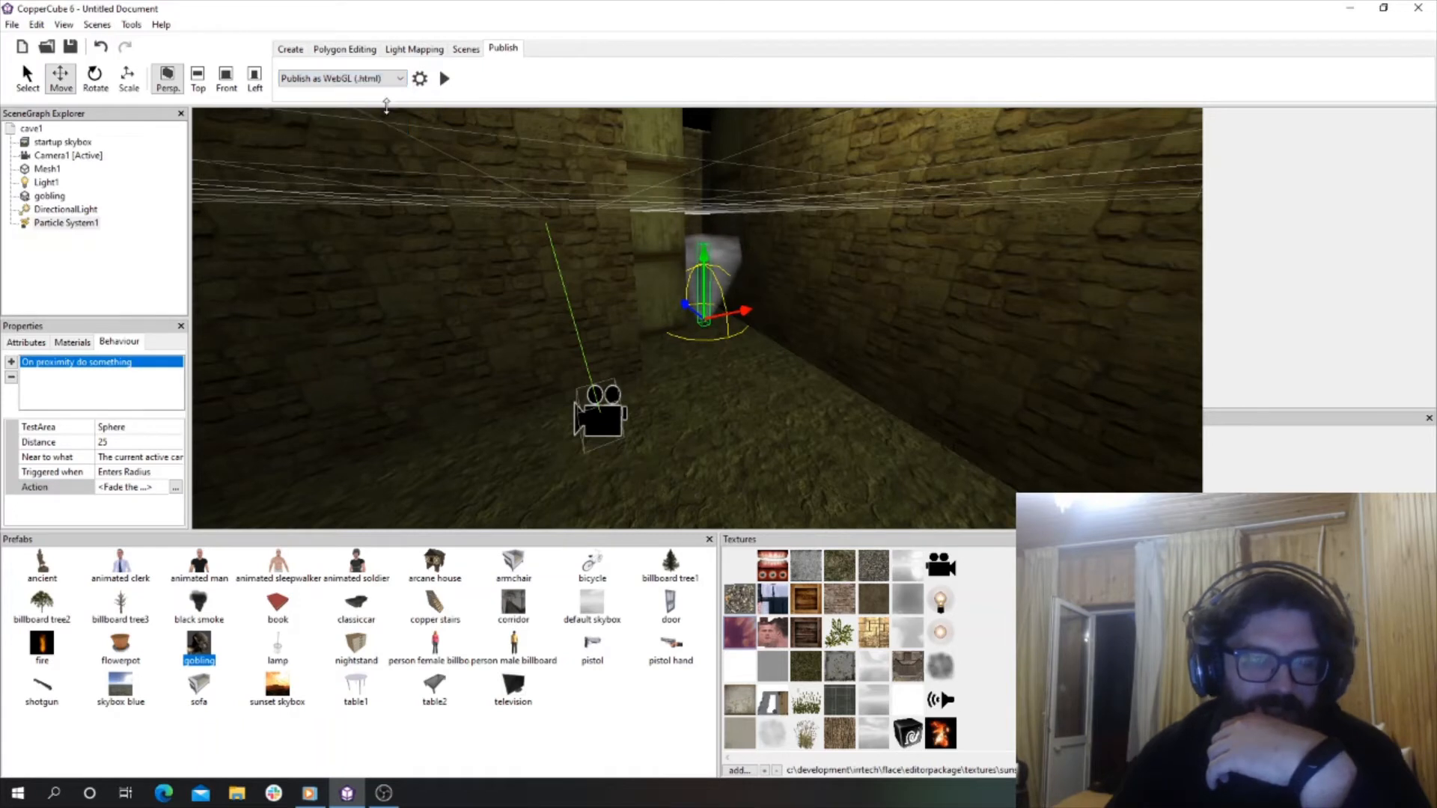
{"action": "left_click", "coordinate": [445, 79]}
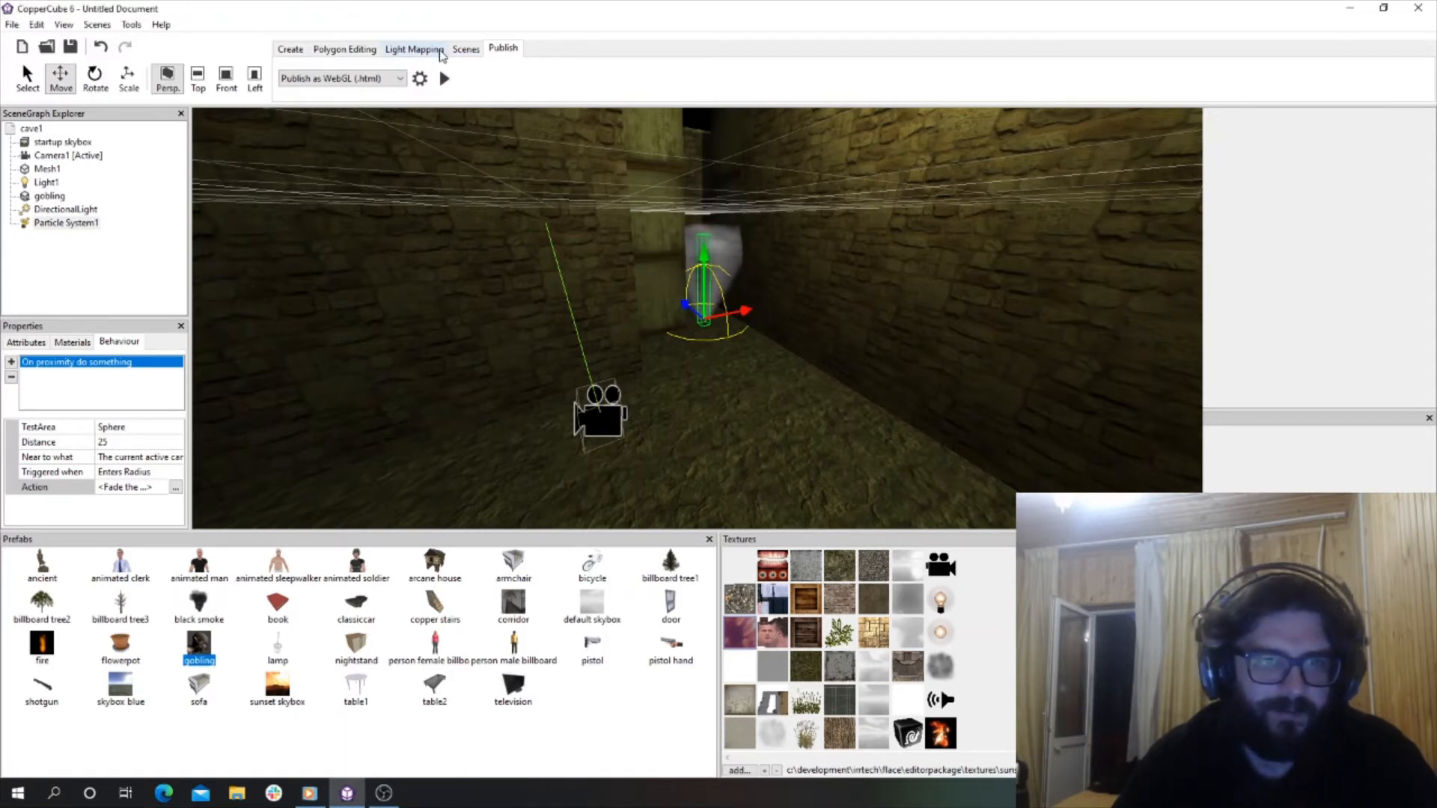
{"action": "left_click", "coordinate": [131, 23]}
{"action": "left_click", "coordinate": [143, 57]}
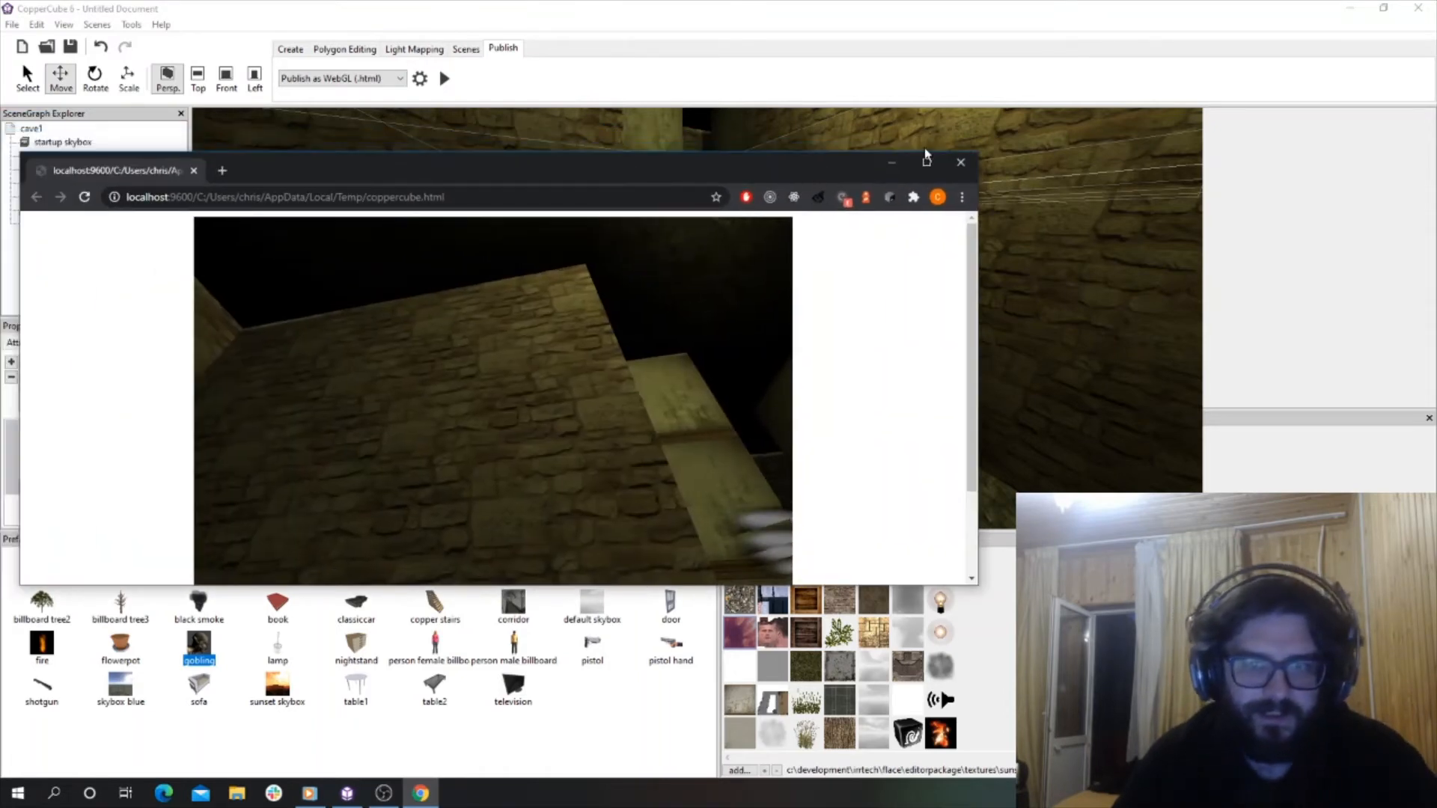
Enlarge the browser preview, walk through the cave towards the smoke to test the proximity behaviour, and close the preview.
{"action": "left_click", "coordinate": [925, 147]}
{"action": "left_click", "coordinate": [775, 361]}
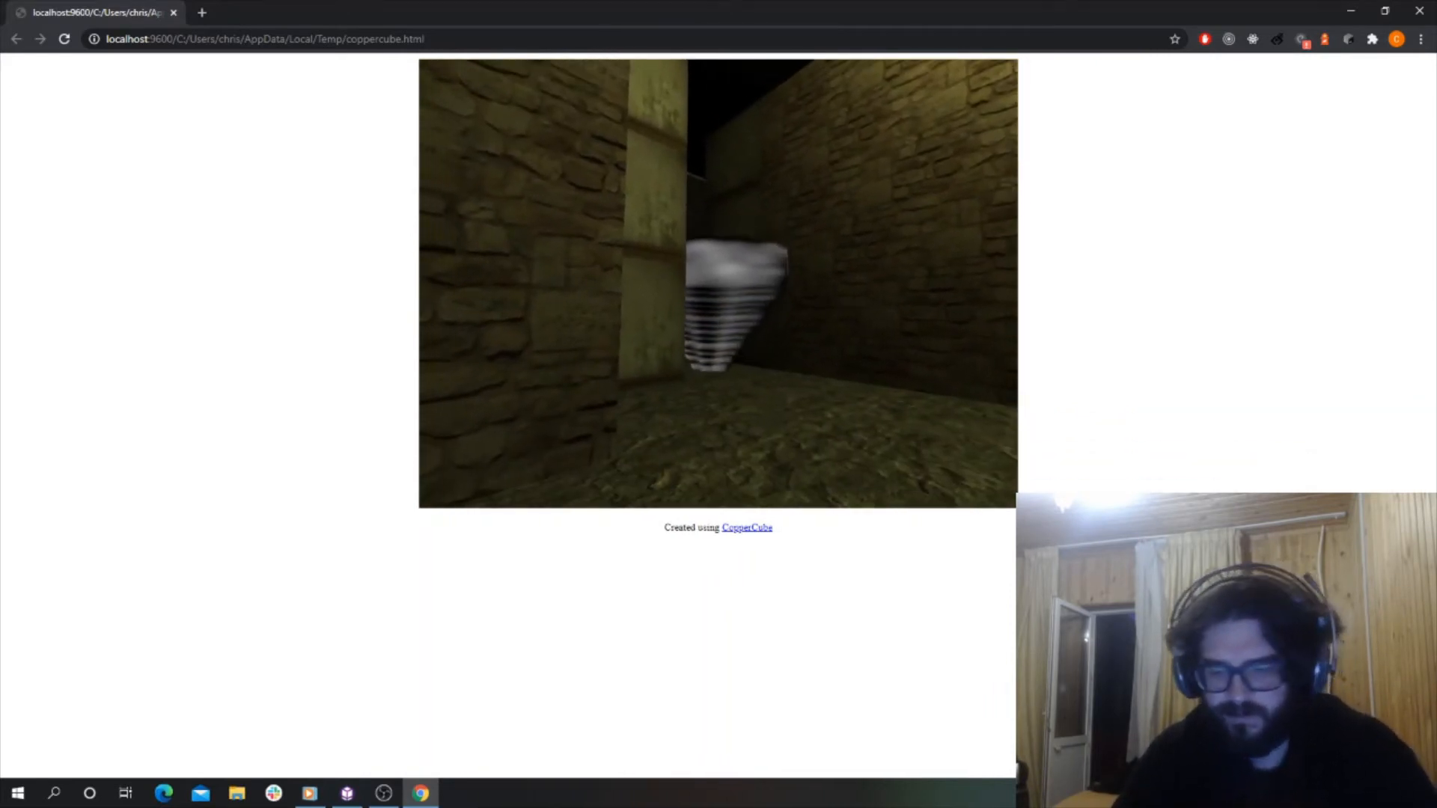
{"action": "key", "text": "w"}
{"action": "key", "text": "w"}
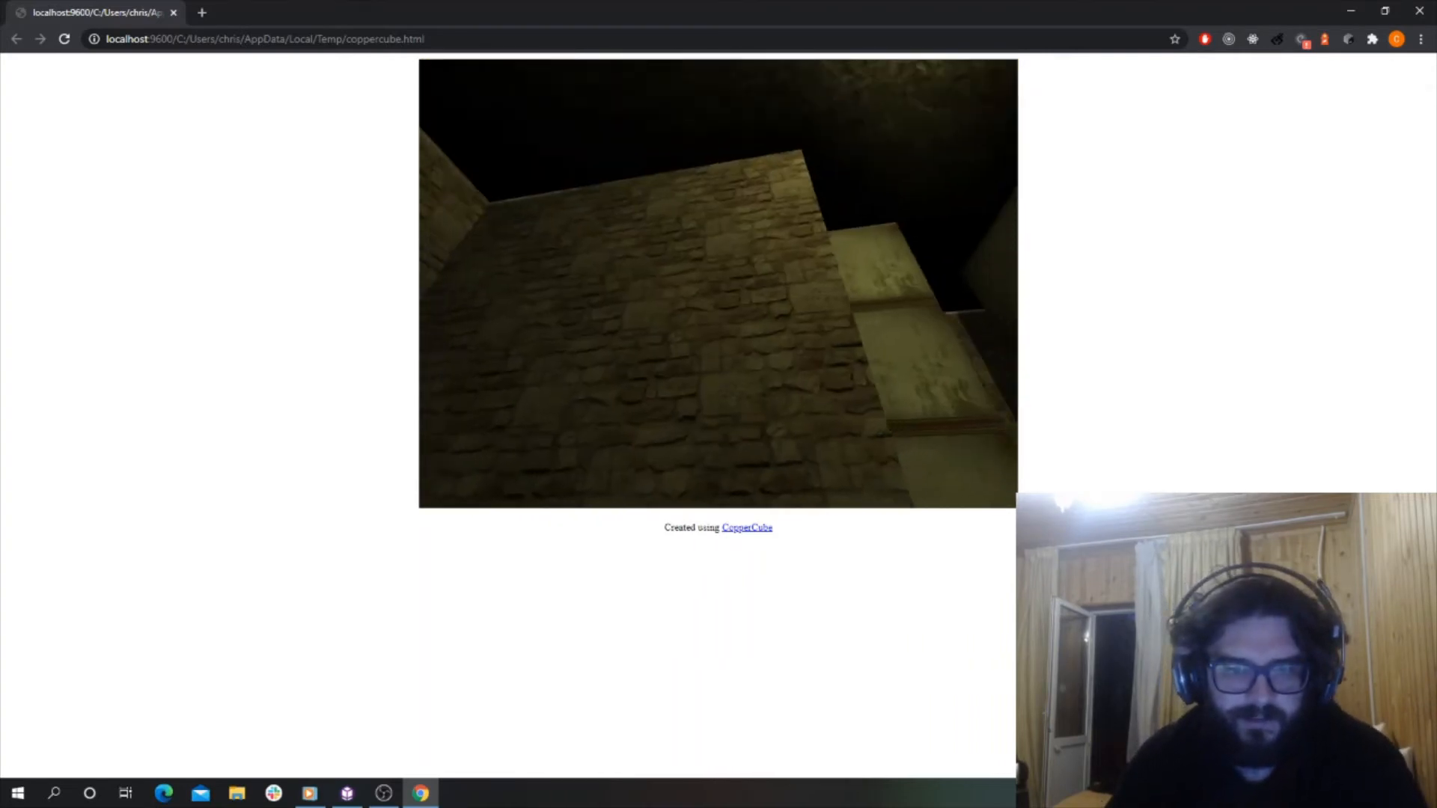
{"action": "key", "text": "w"}
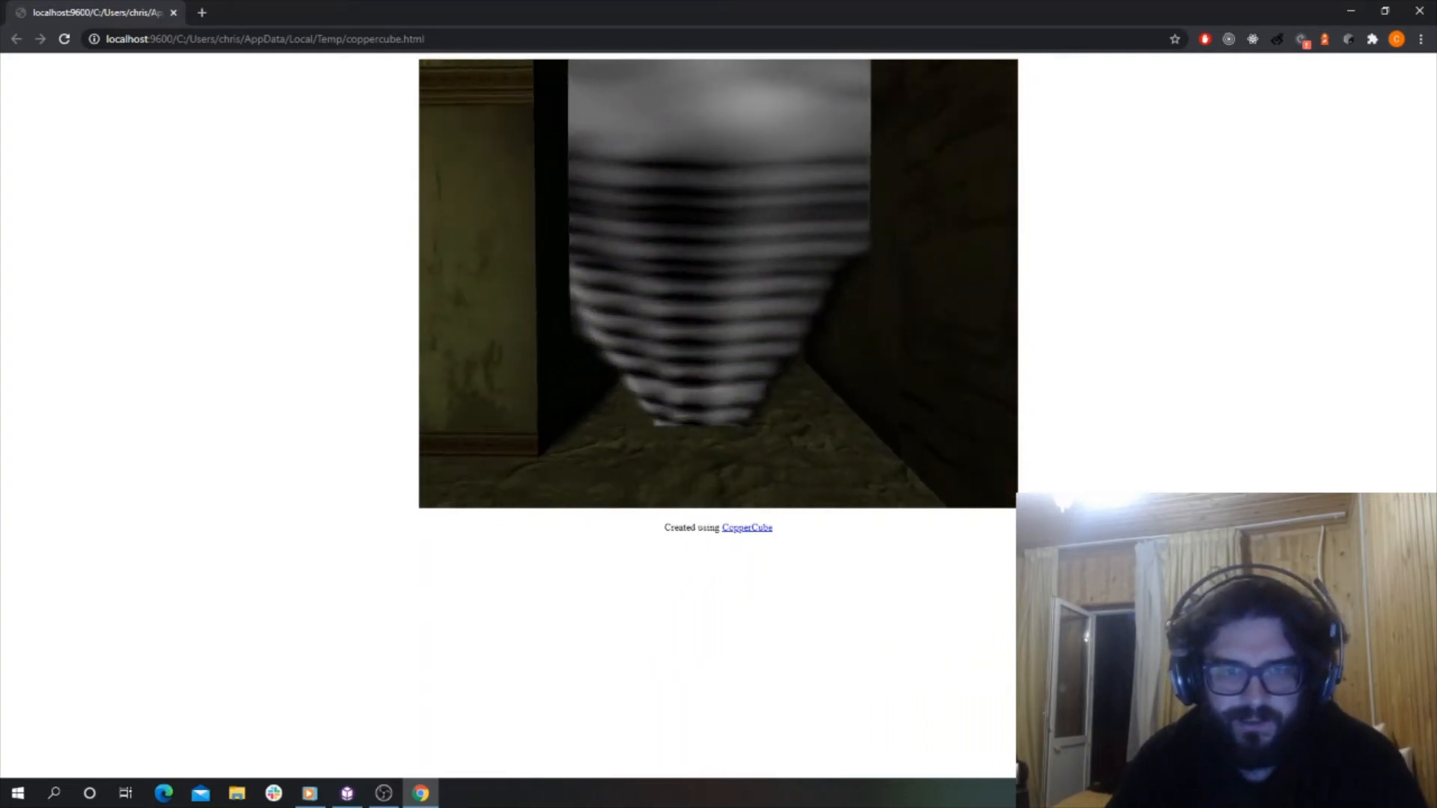
{"action": "key", "text": "w"}
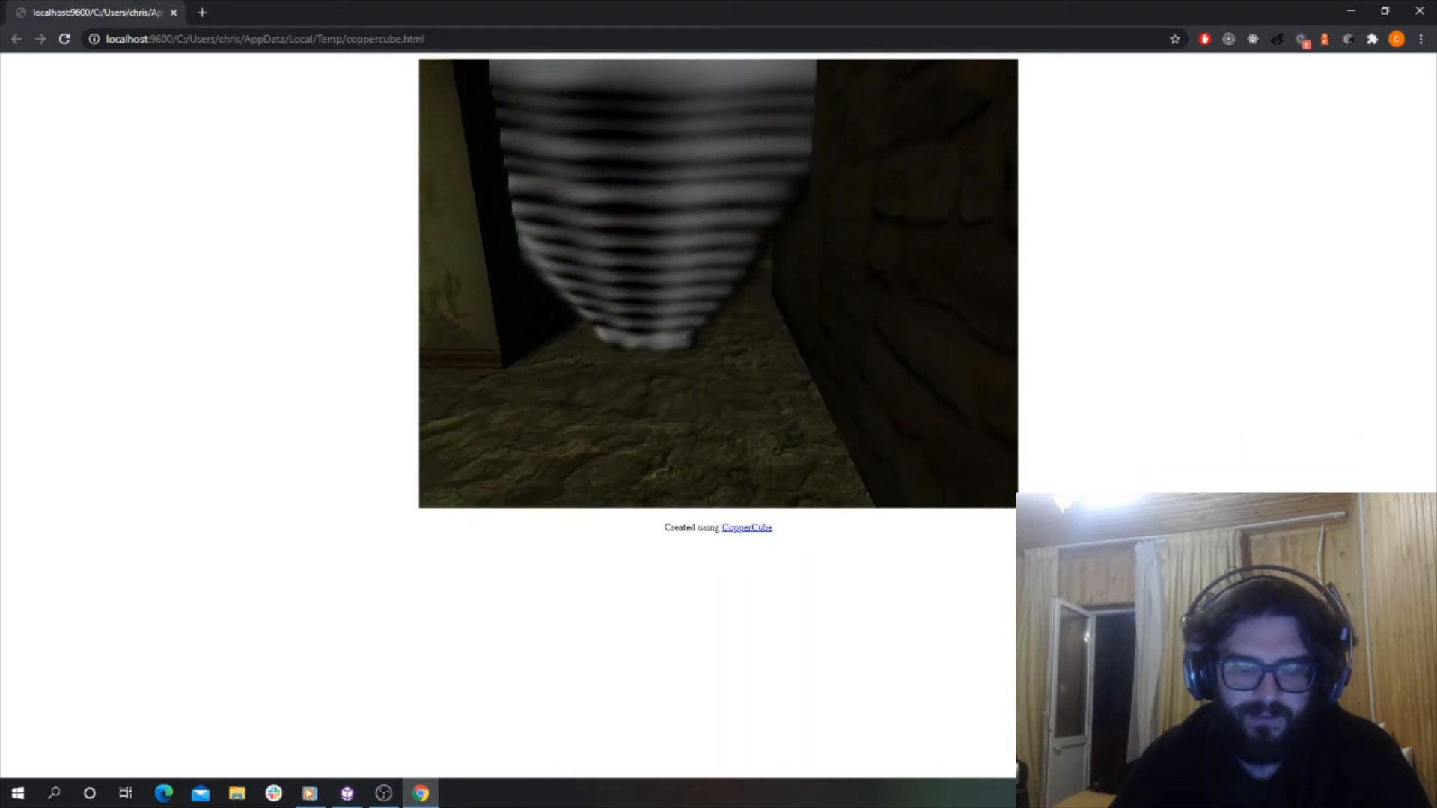
{"action": "key", "text": "w"}
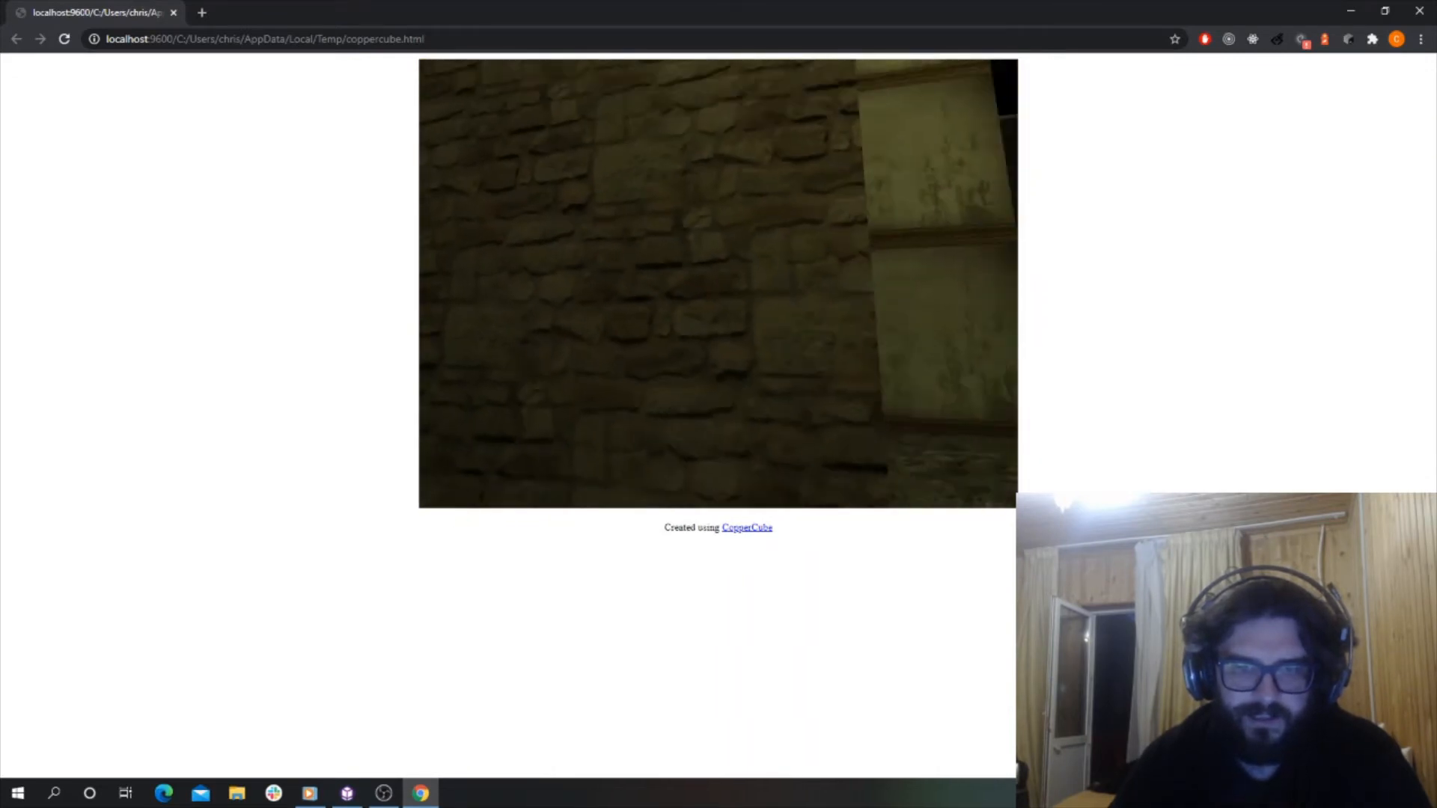
{"action": "key", "text": "w"}
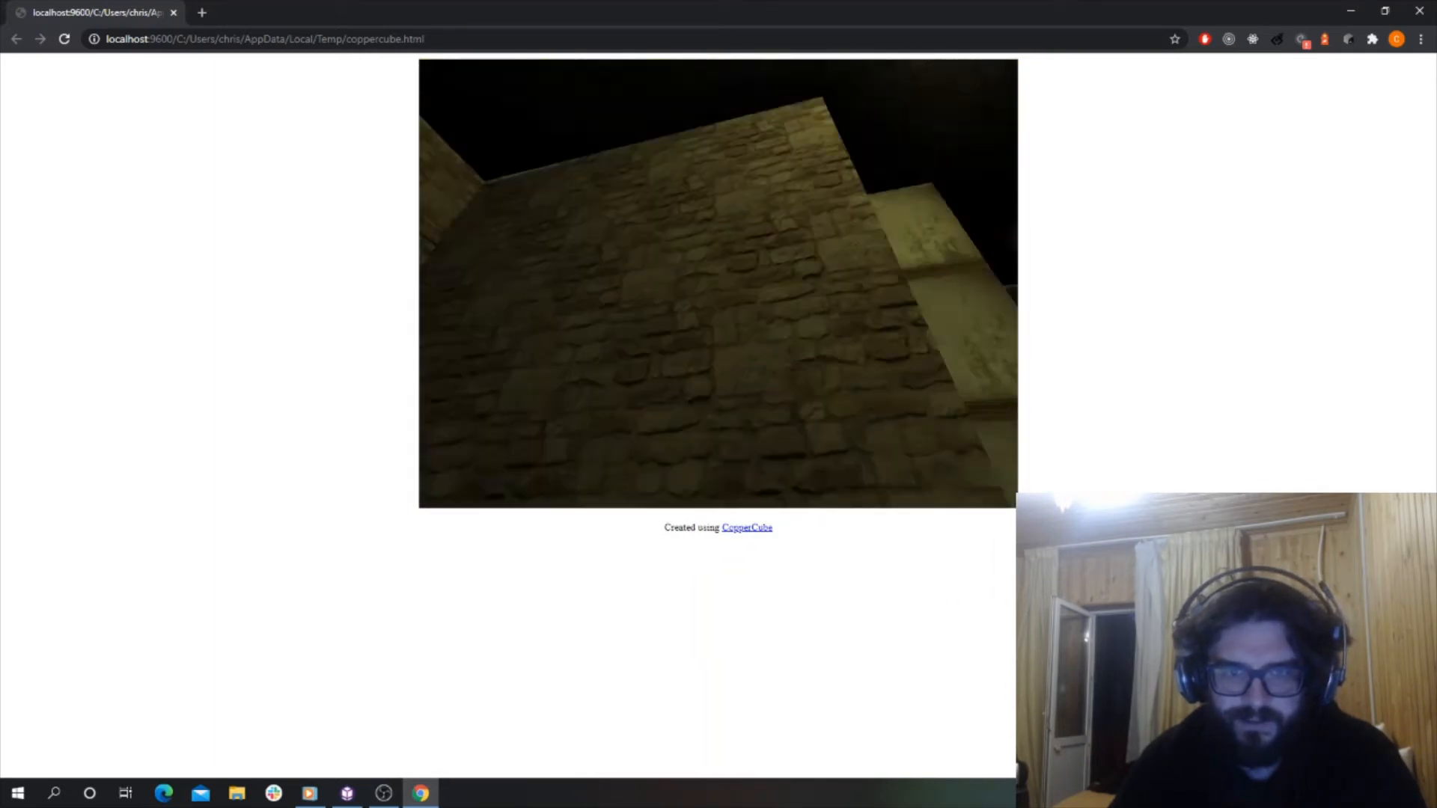
{"action": "key", "text": "Escape"}
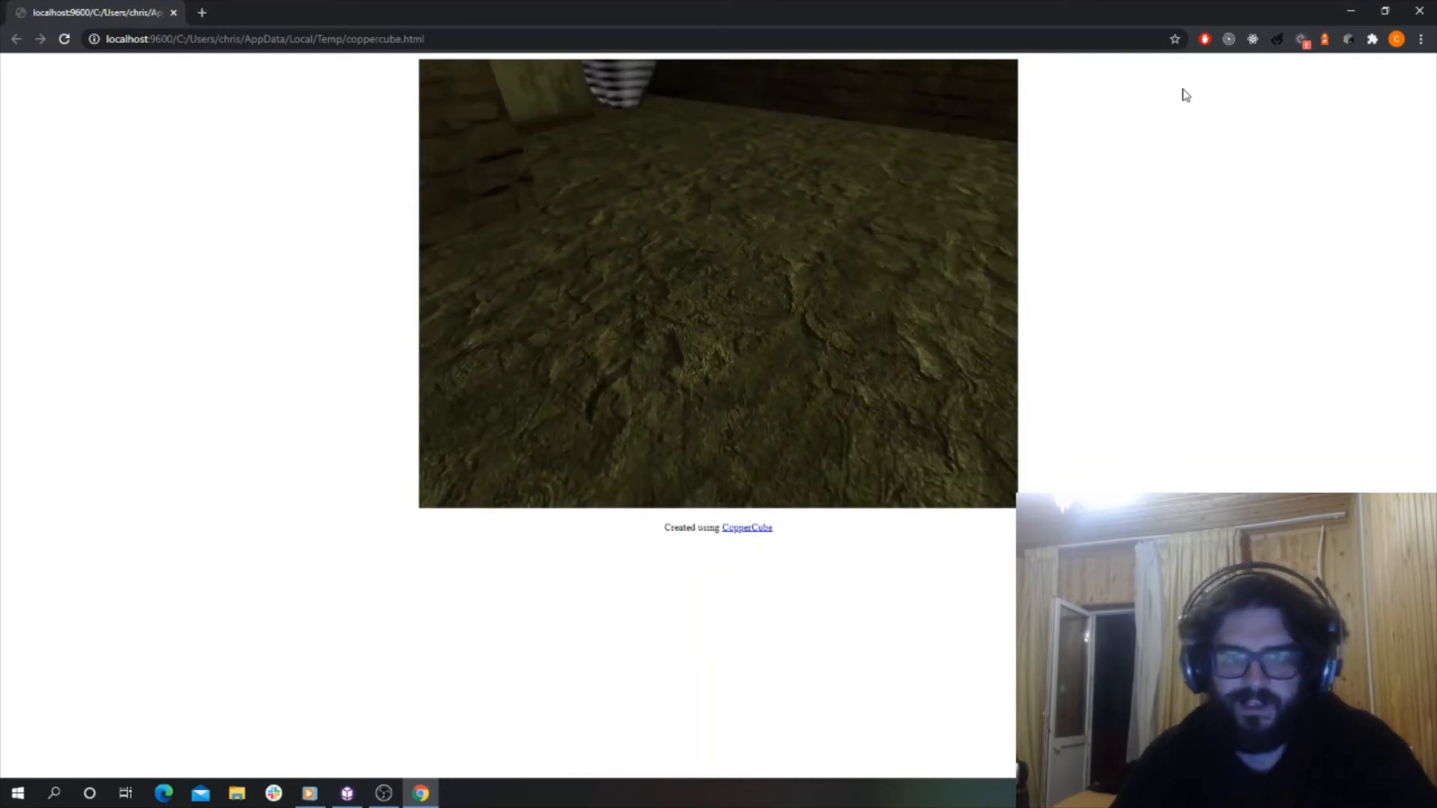
{"action": "left_click", "coordinate": [1421, 12]}
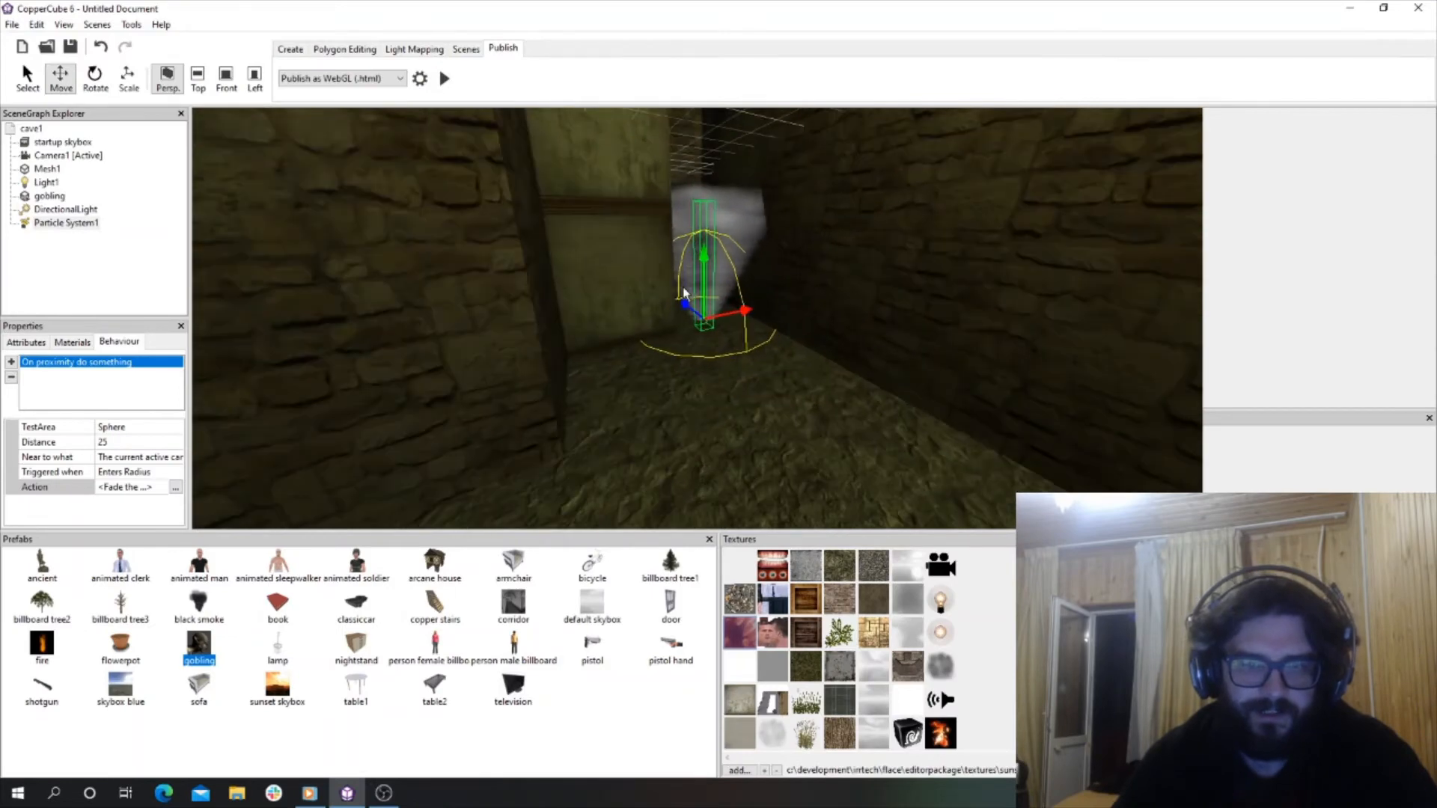
{"action": "right_click", "coordinate": [71, 226]}
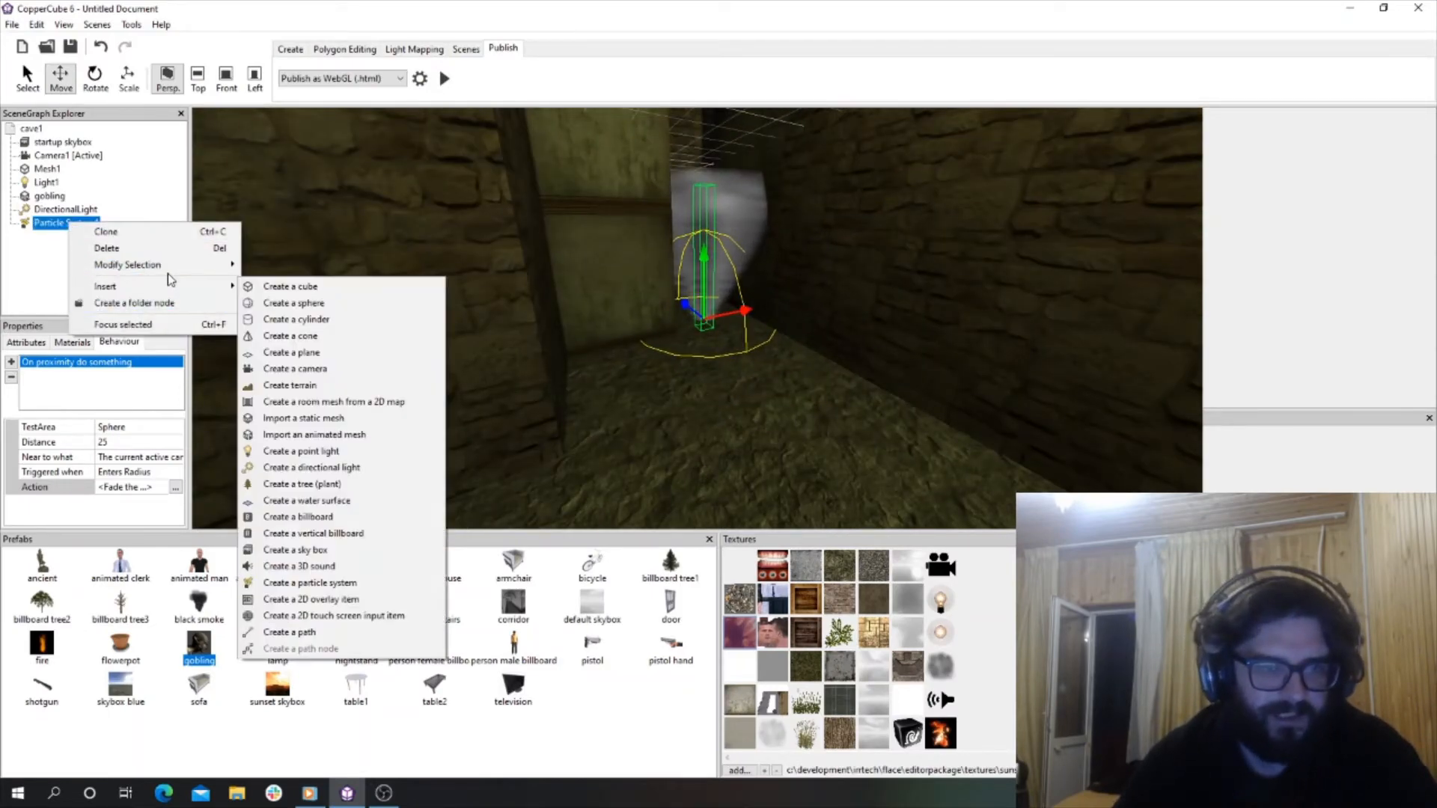
{"action": "left_click", "coordinate": [39, 285]}
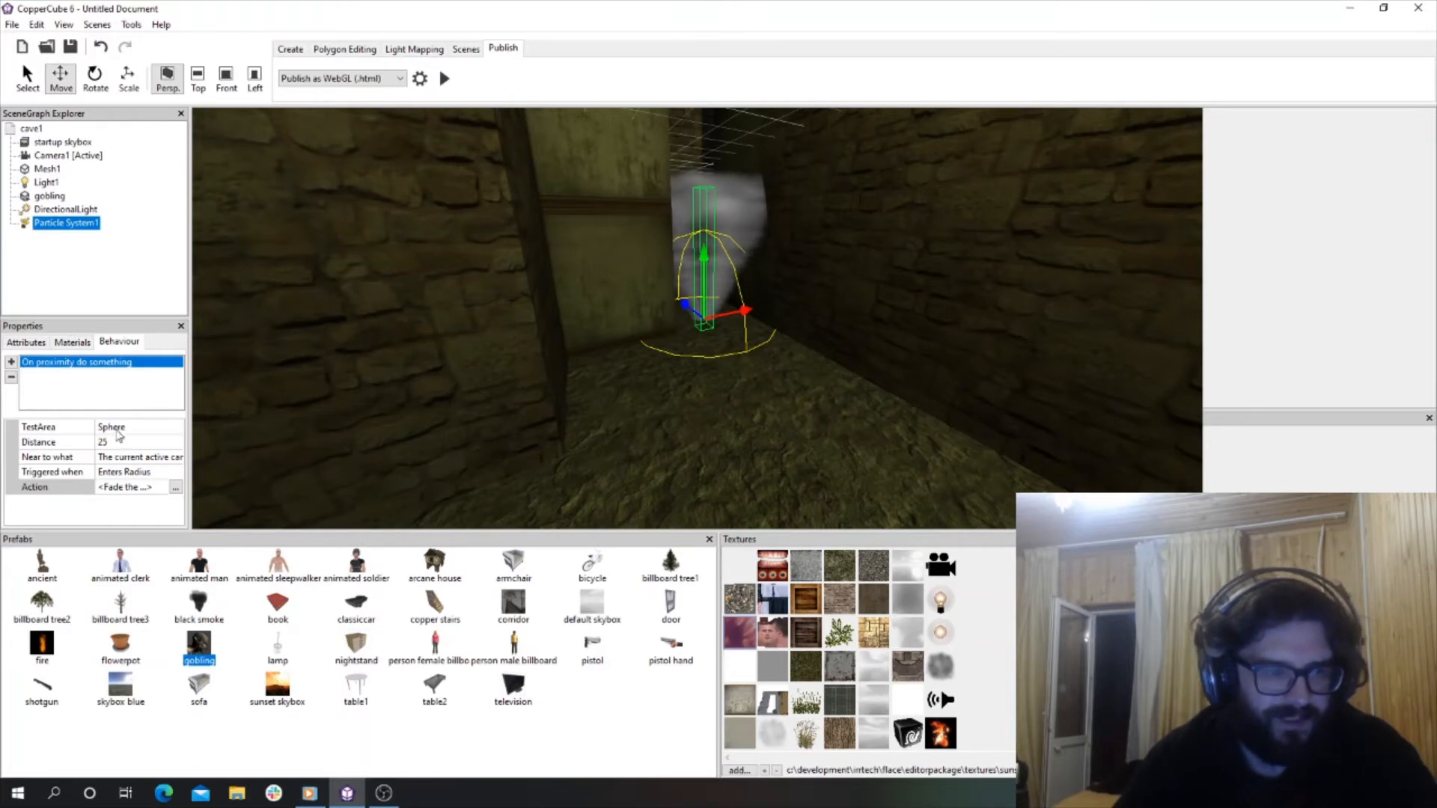
{"action": "right_click", "coordinate": [61, 224]}
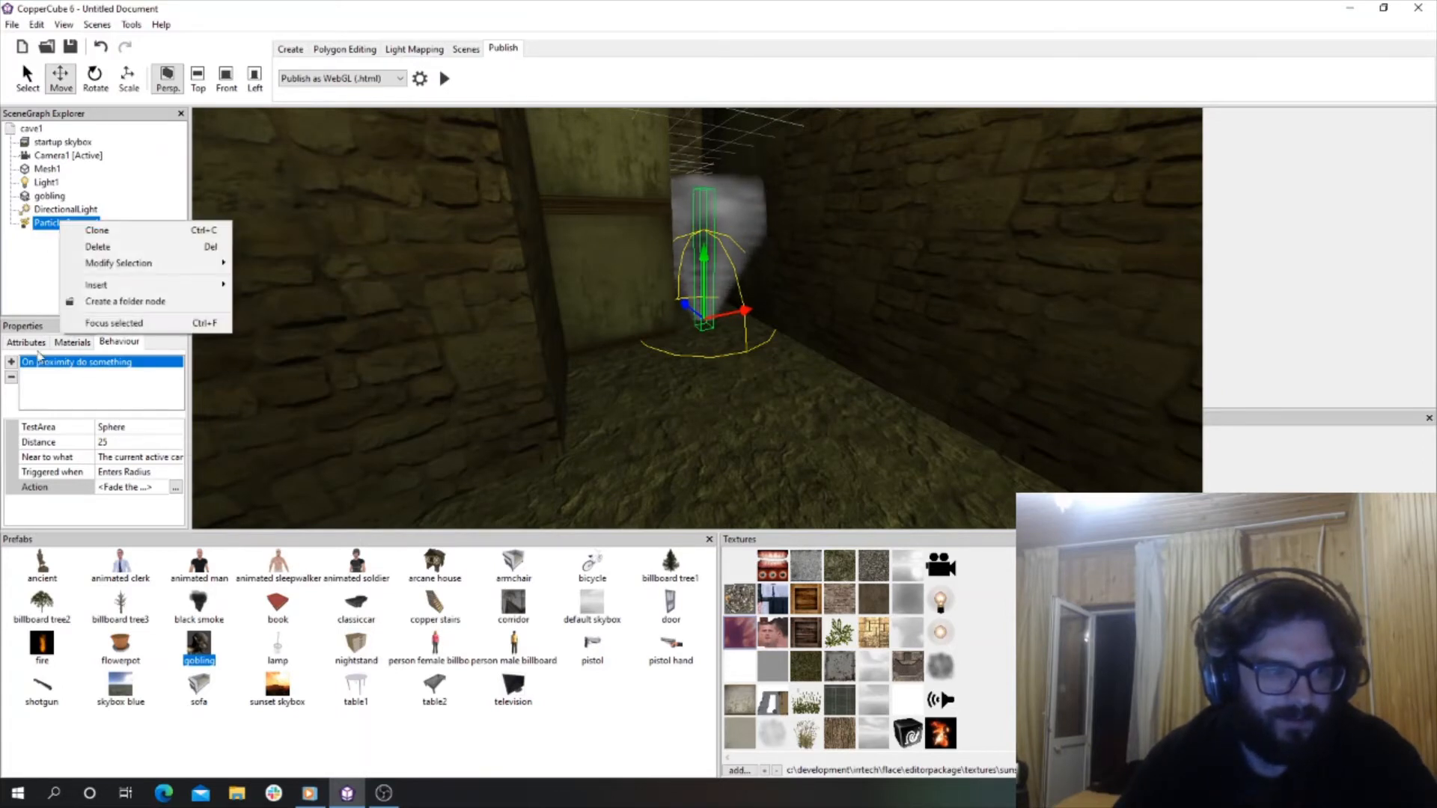
{"action": "left_click", "coordinate": [28, 334]}
{"action": "left_click", "coordinate": [30, 341]}
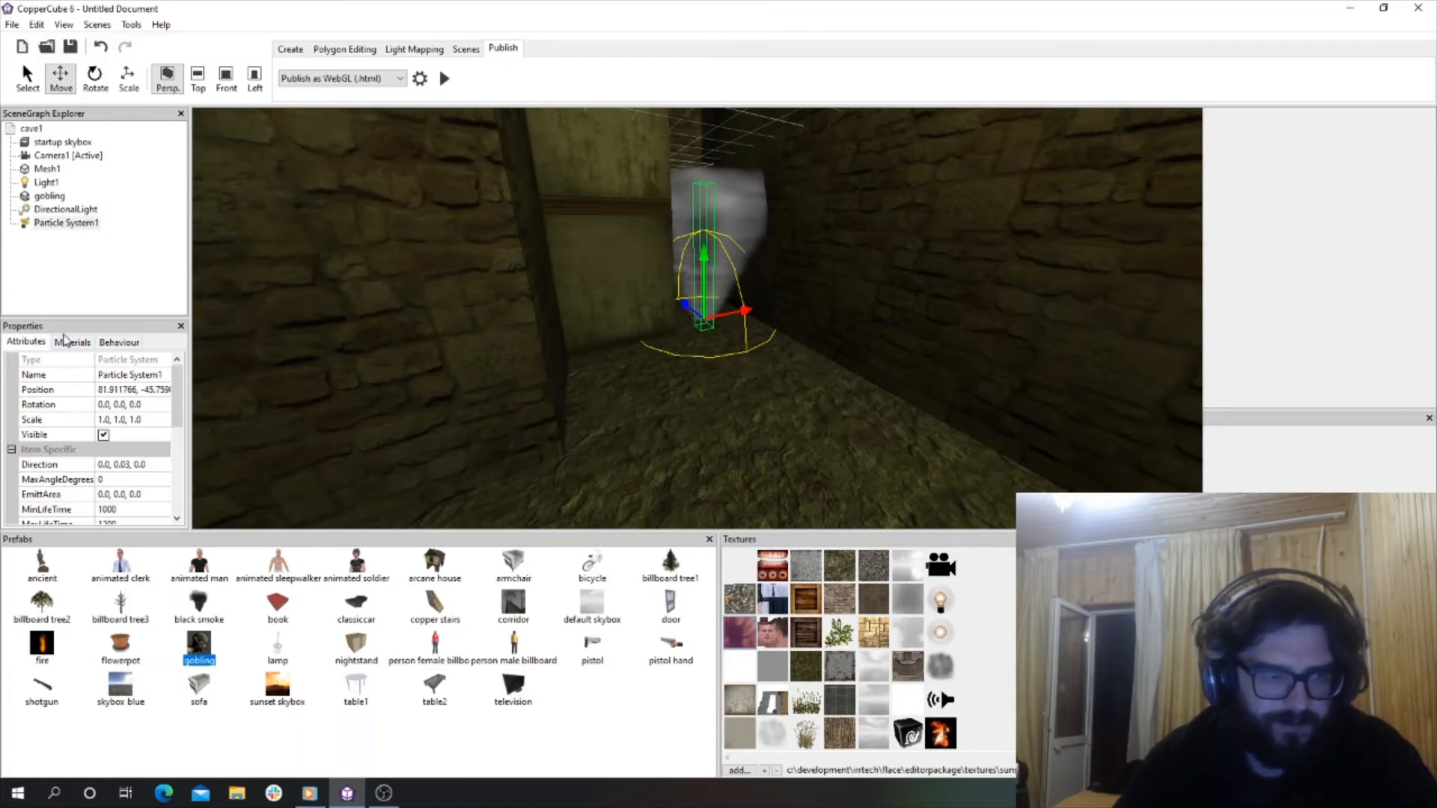
Apply the brightfire.jpg texture to the particle system's material and inspect the effect up close.
{"action": "left_click", "coordinate": [70, 342]}
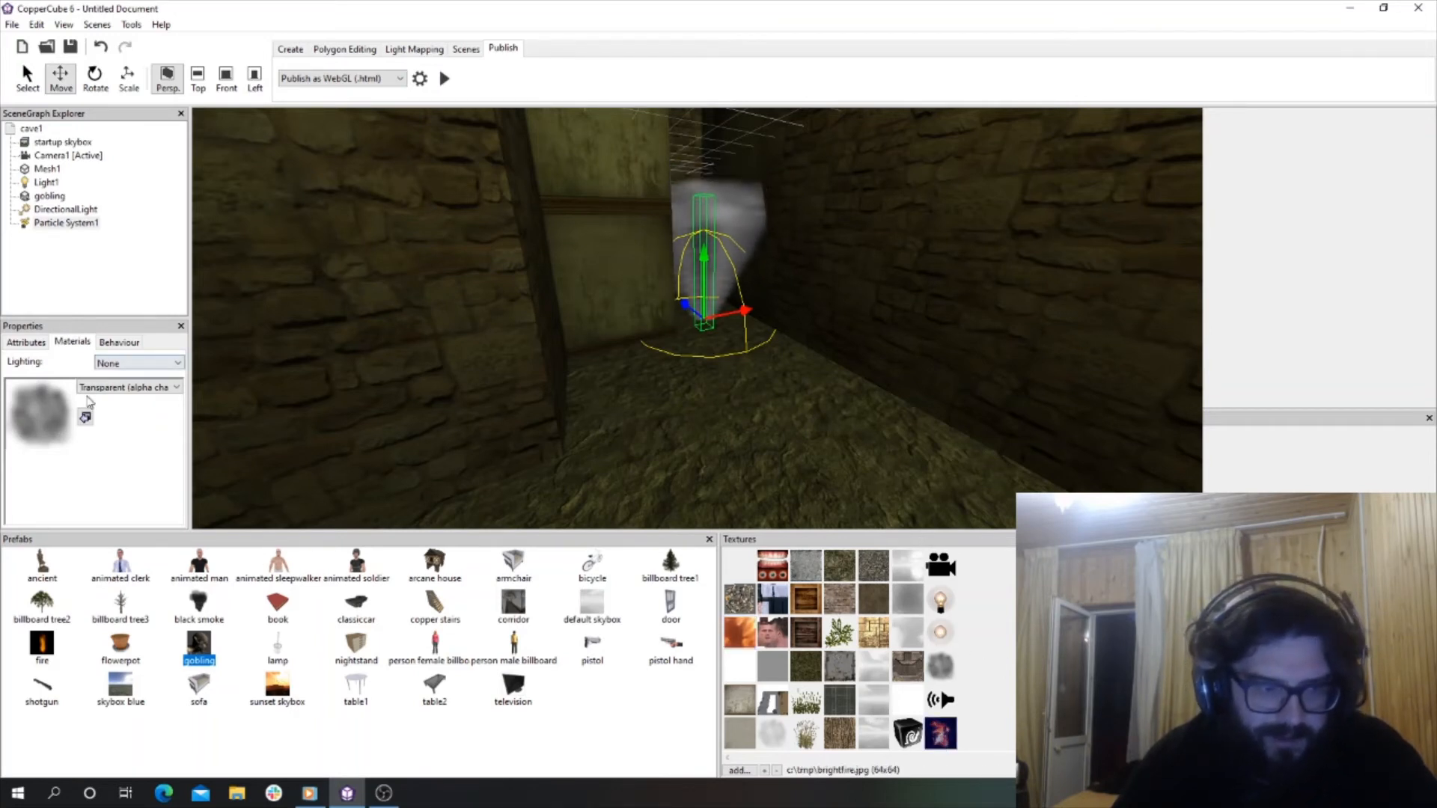
{"action": "left_click", "coordinate": [85, 417]}
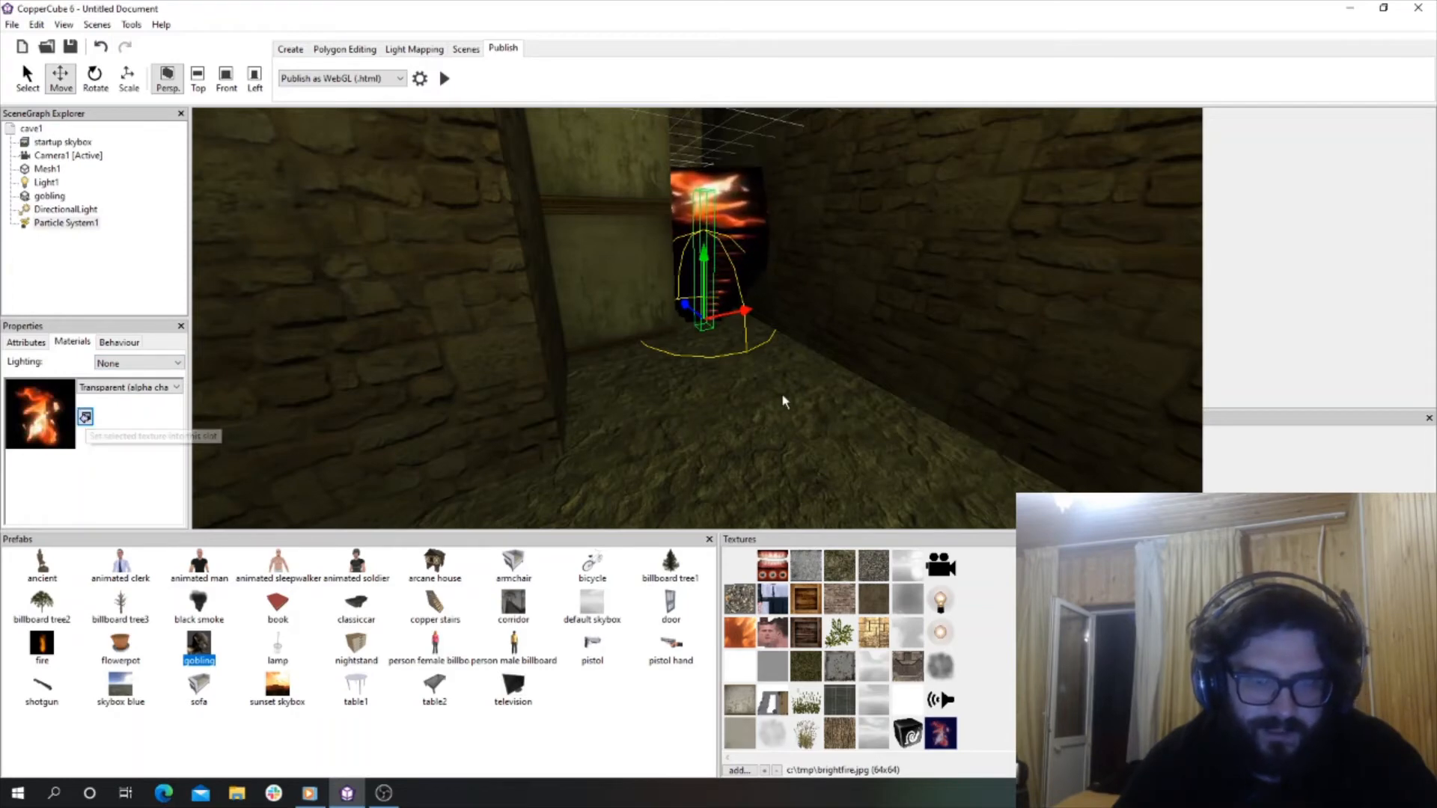
{"action": "scroll", "coordinate": [782, 395], "scroll_direction": "up", "scroll_amount": 6}
{"action": "left_click_drag", "start_coordinate": [734, 348], "coordinate": [701, 328]}
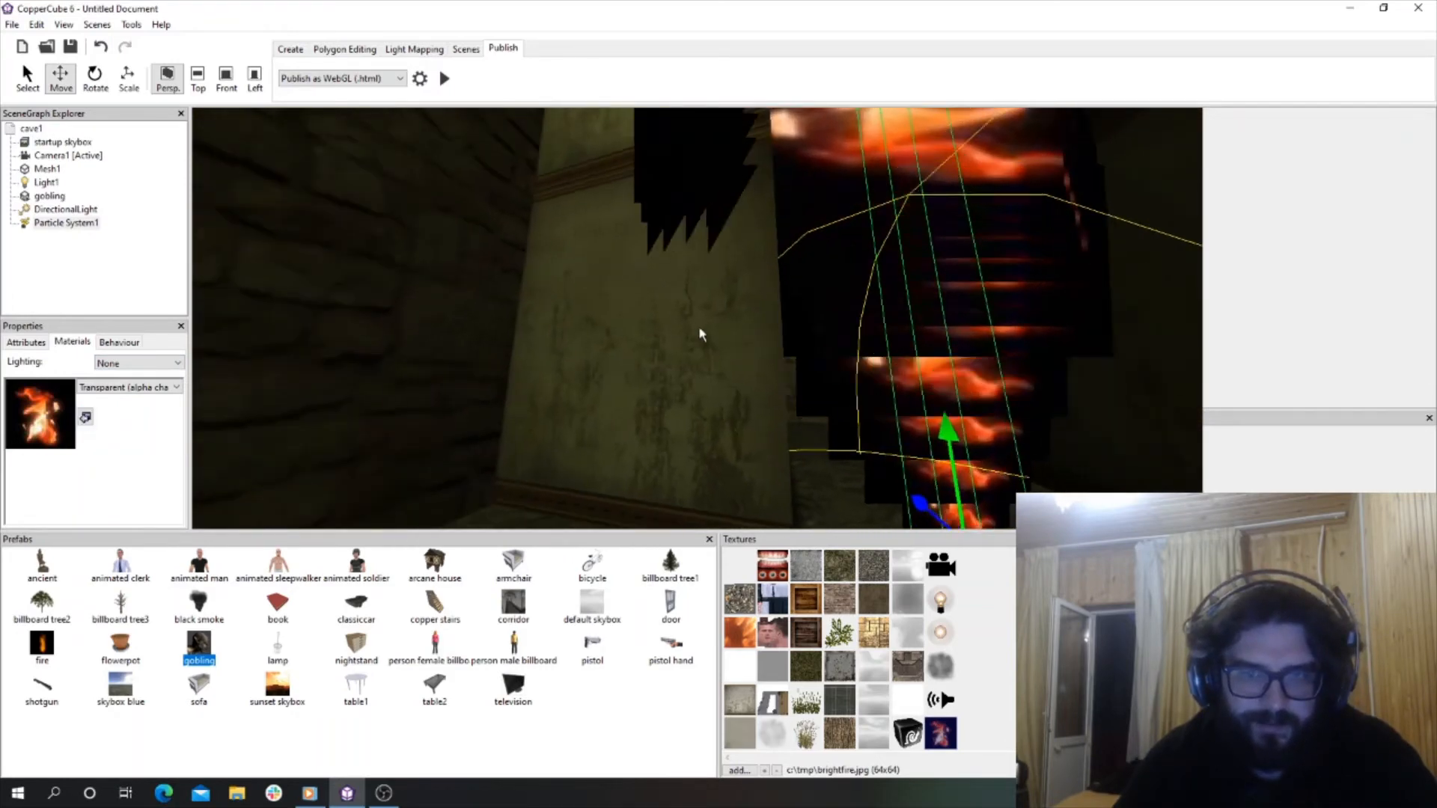
{"action": "scroll", "coordinate": [702, 329], "scroll_direction": "down", "scroll_amount": 3}
{"action": "scroll", "coordinate": [704, 327], "scroll_direction": "up", "scroll_amount": 2}
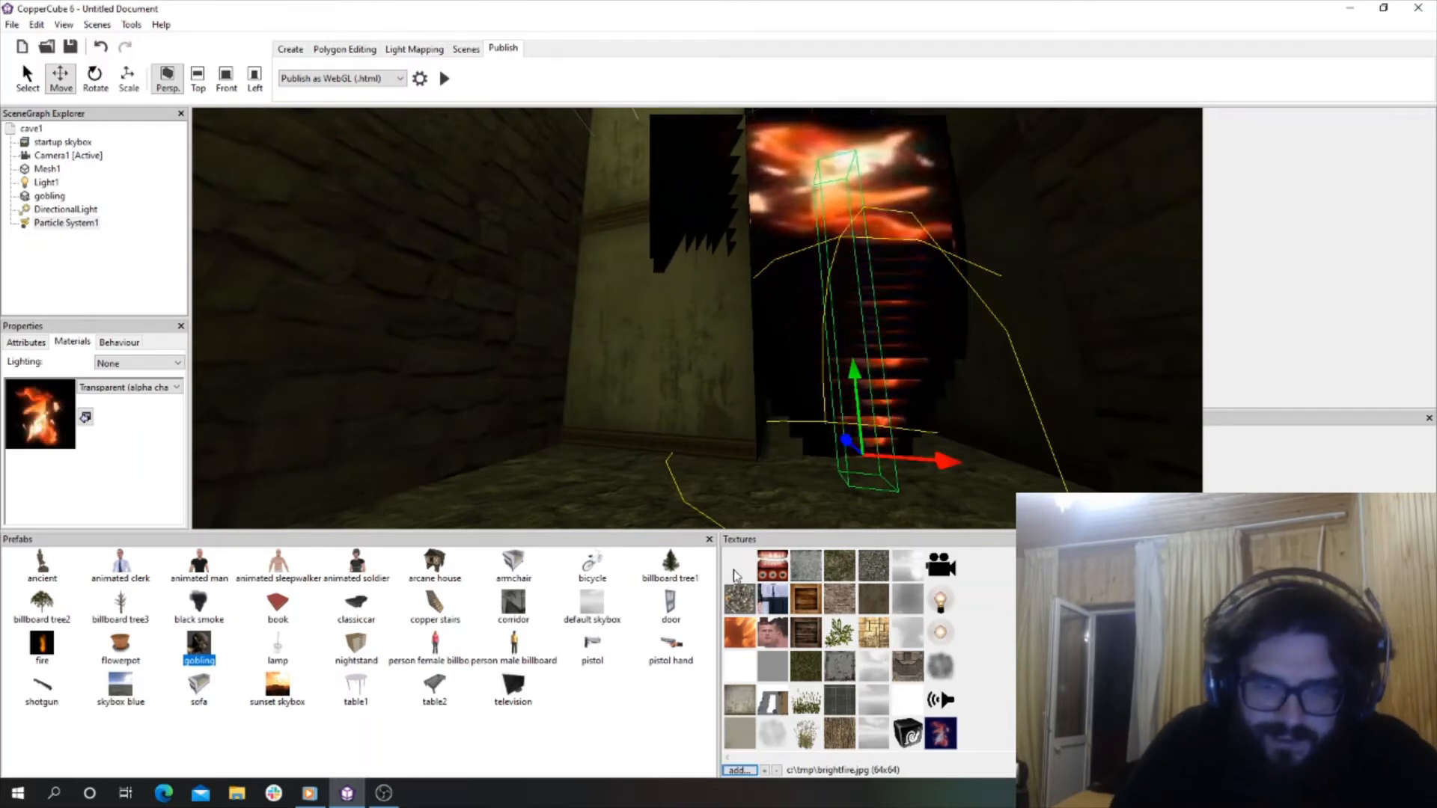
Try the wooden crate, light bulb and face textures one after another on the particle system's material.
{"action": "left_click", "coordinate": [814, 599]}
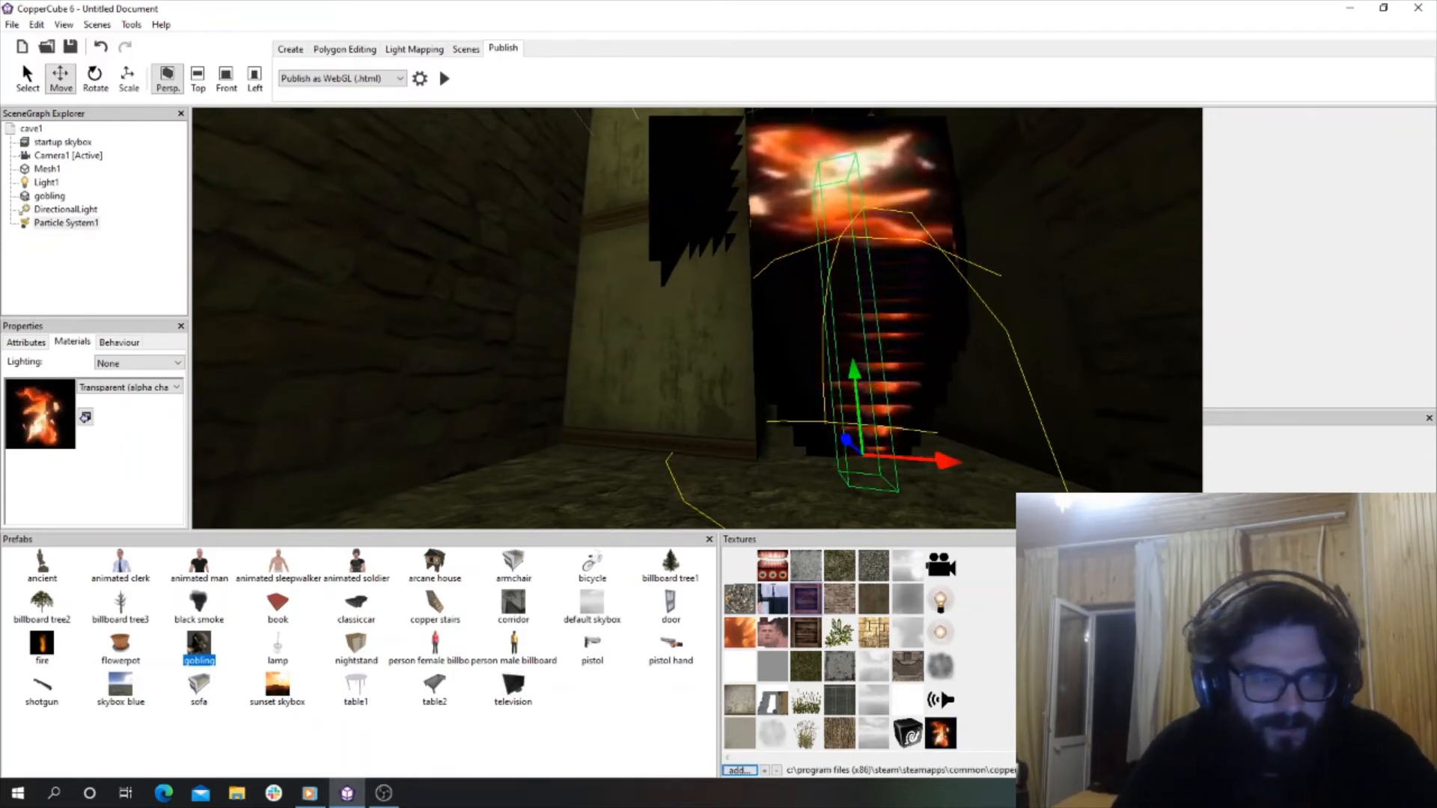
{"action": "left_click", "coordinate": [85, 417]}
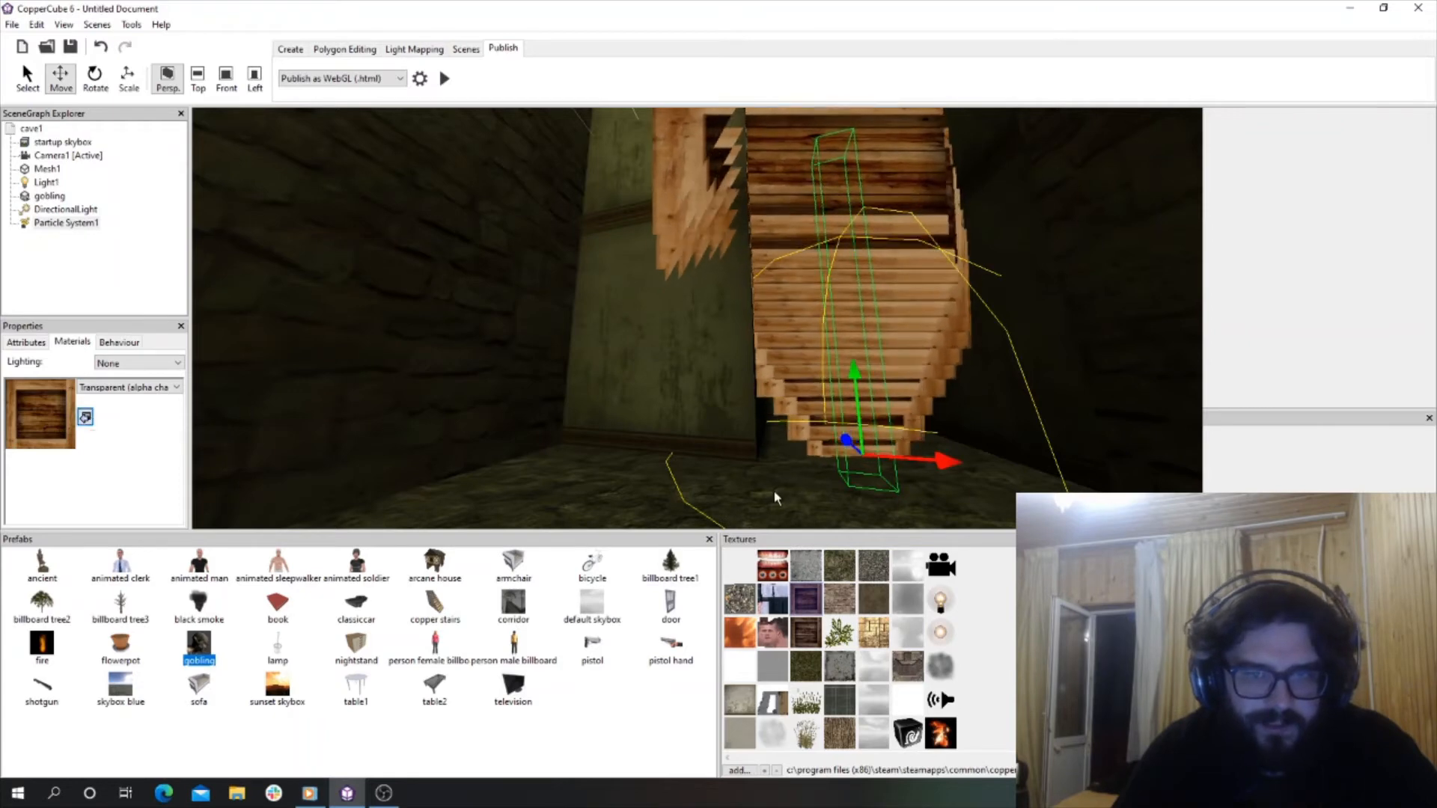
{"action": "left_click", "coordinate": [941, 599]}
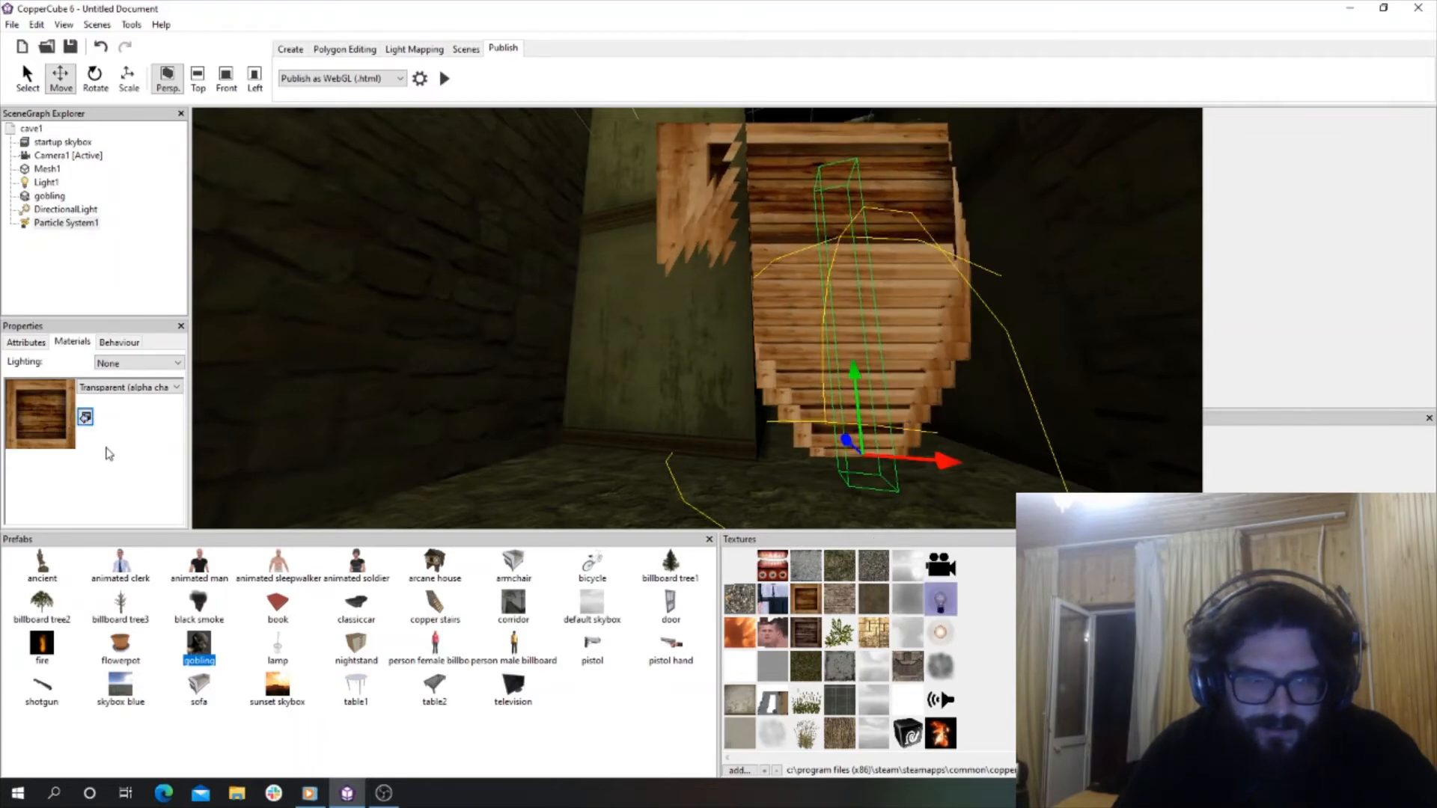
{"action": "left_click", "coordinate": [85, 418]}
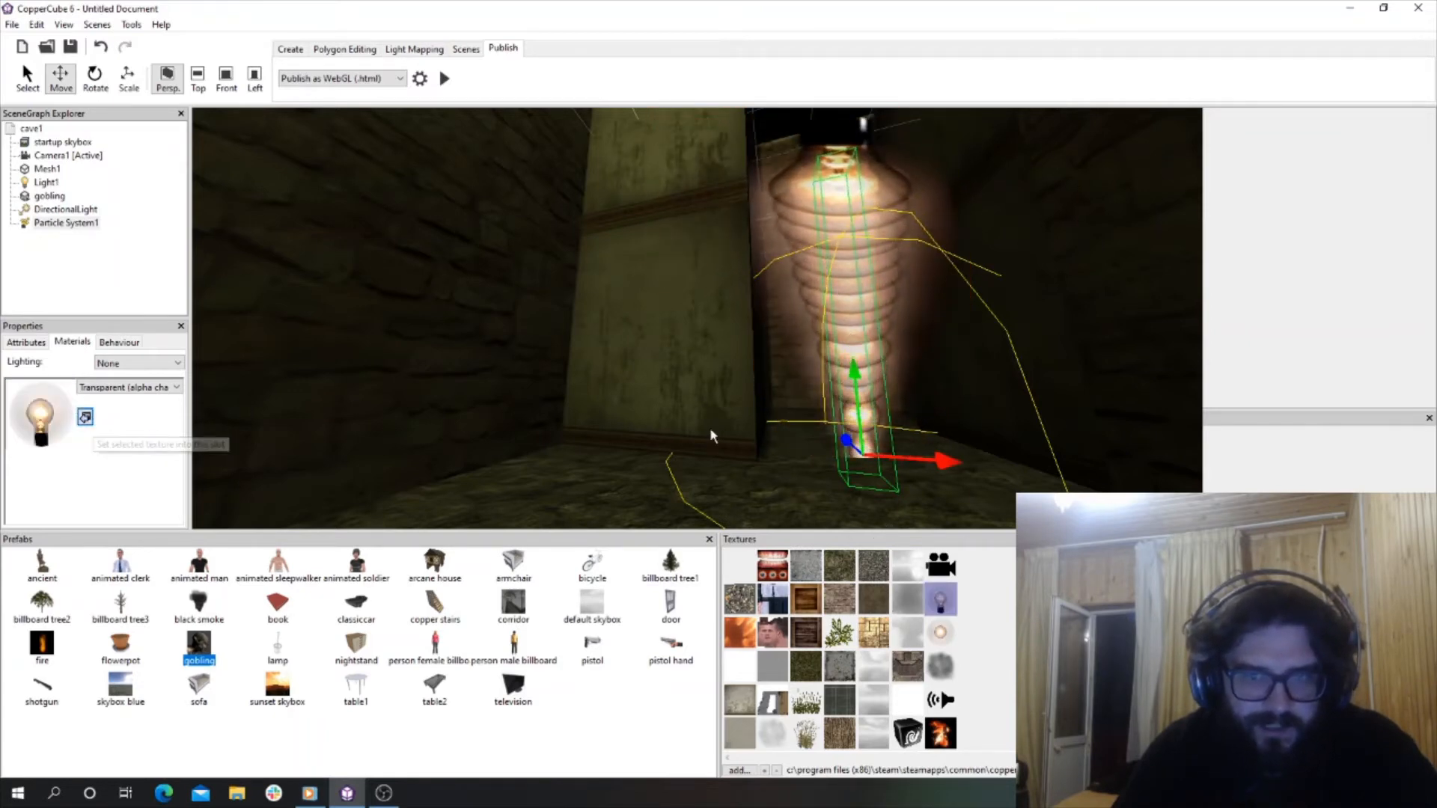
{"action": "left_click", "coordinate": [772, 632]}
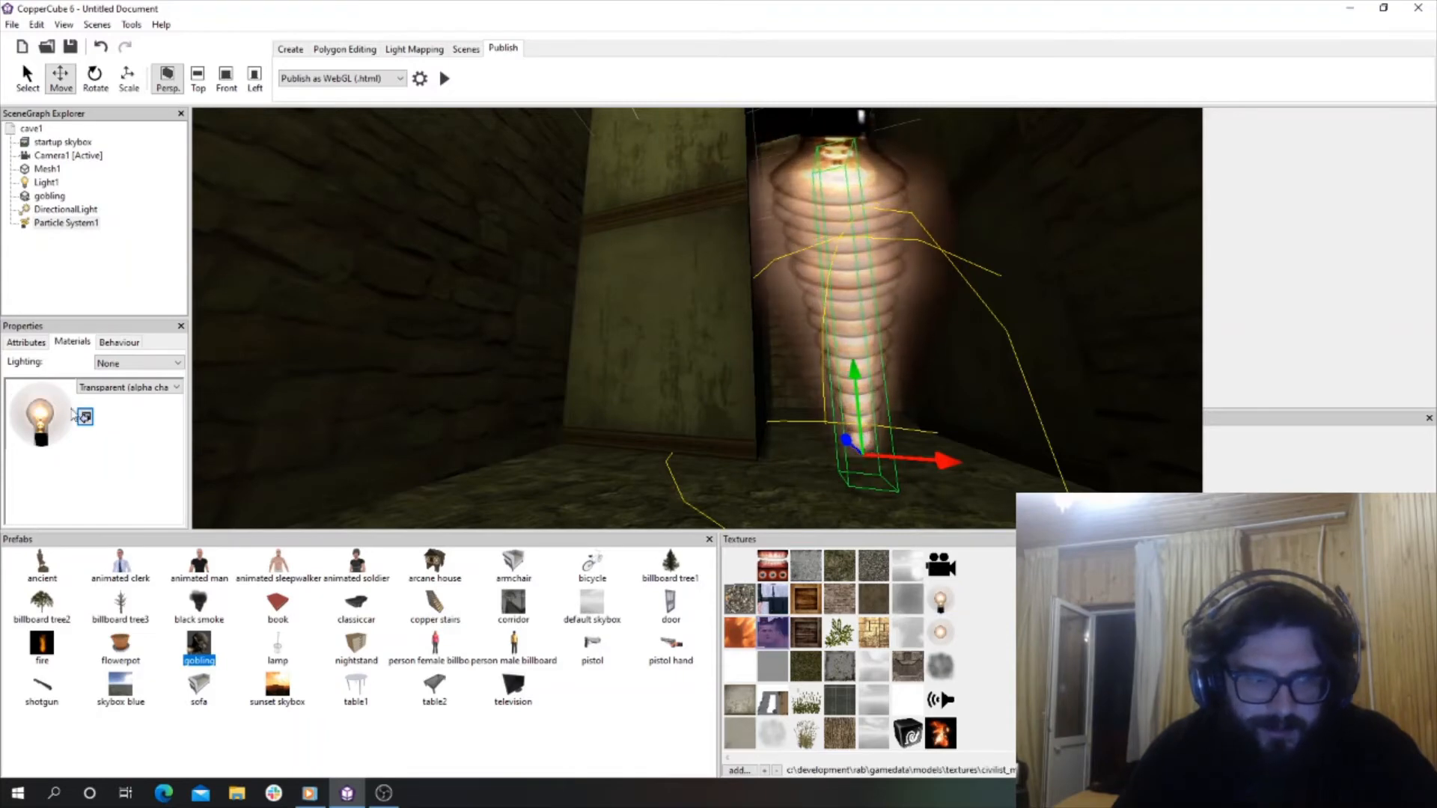
{"action": "left_click", "coordinate": [85, 417]}
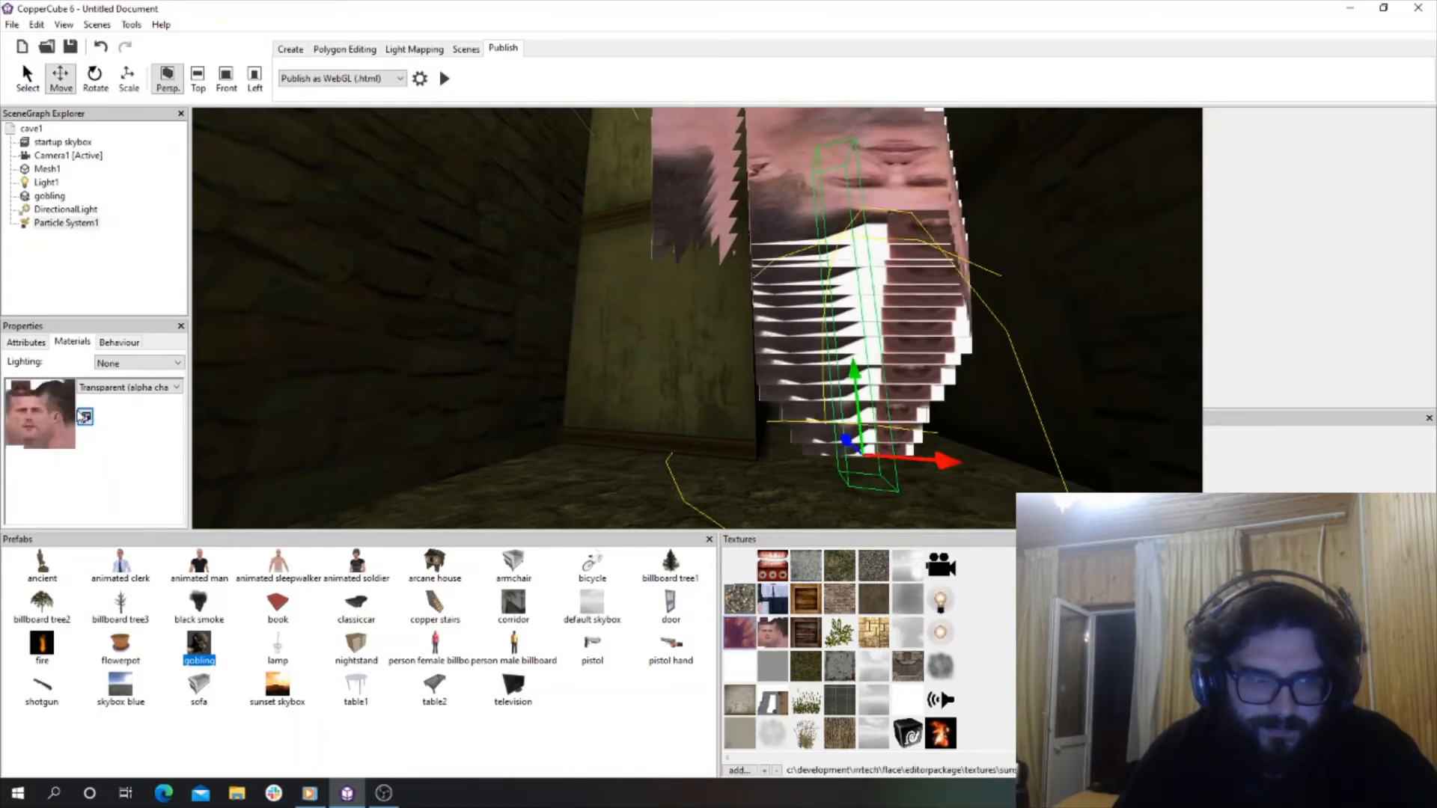
Set the particle system's MinLifeTime to 500 and its emission rate to a minimum of 5 and a maximum of 12 particles per second.
{"action": "left_click", "coordinate": [26, 342]}
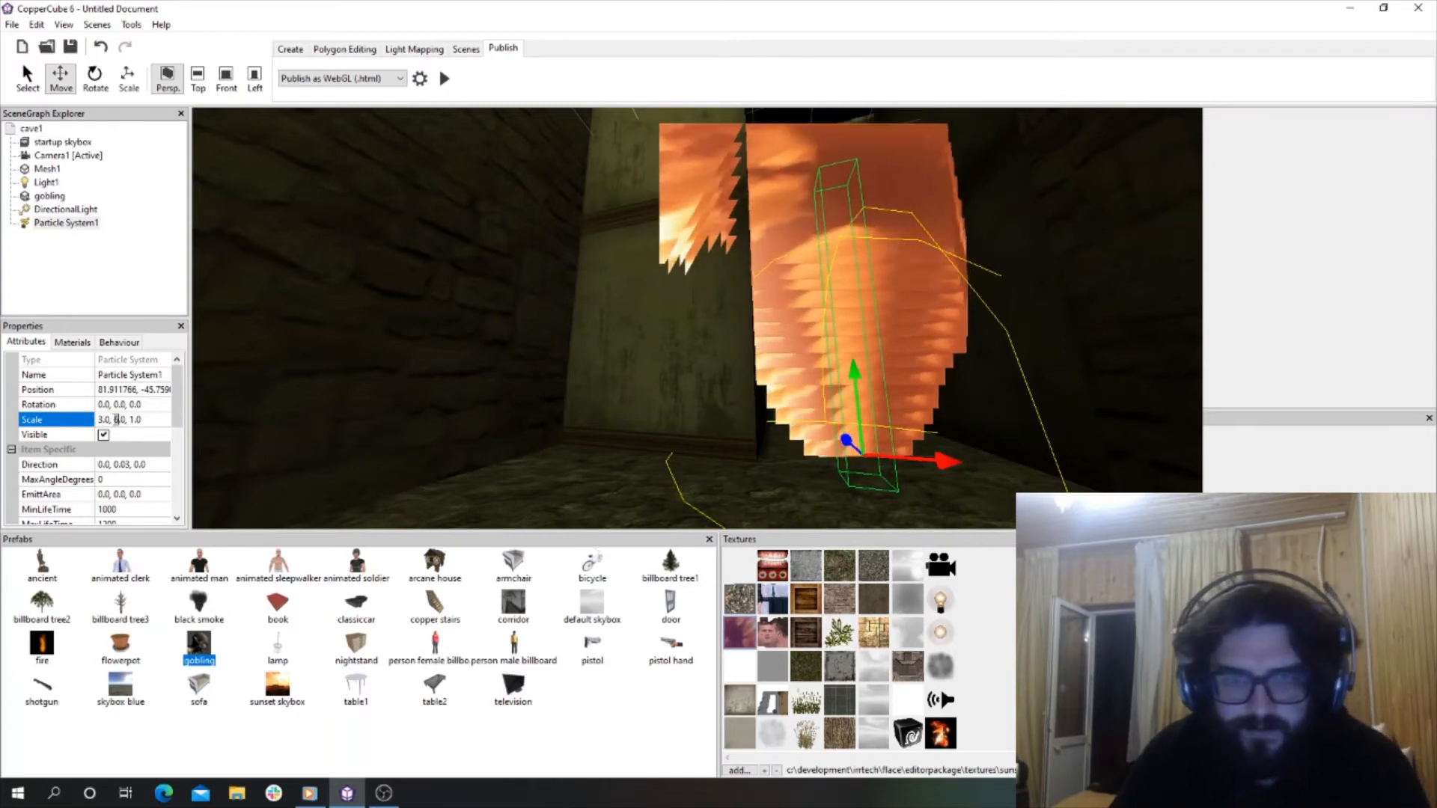
{"action": "scroll", "coordinate": [135, 449], "scroll_direction": "down", "scroll_amount": 2}
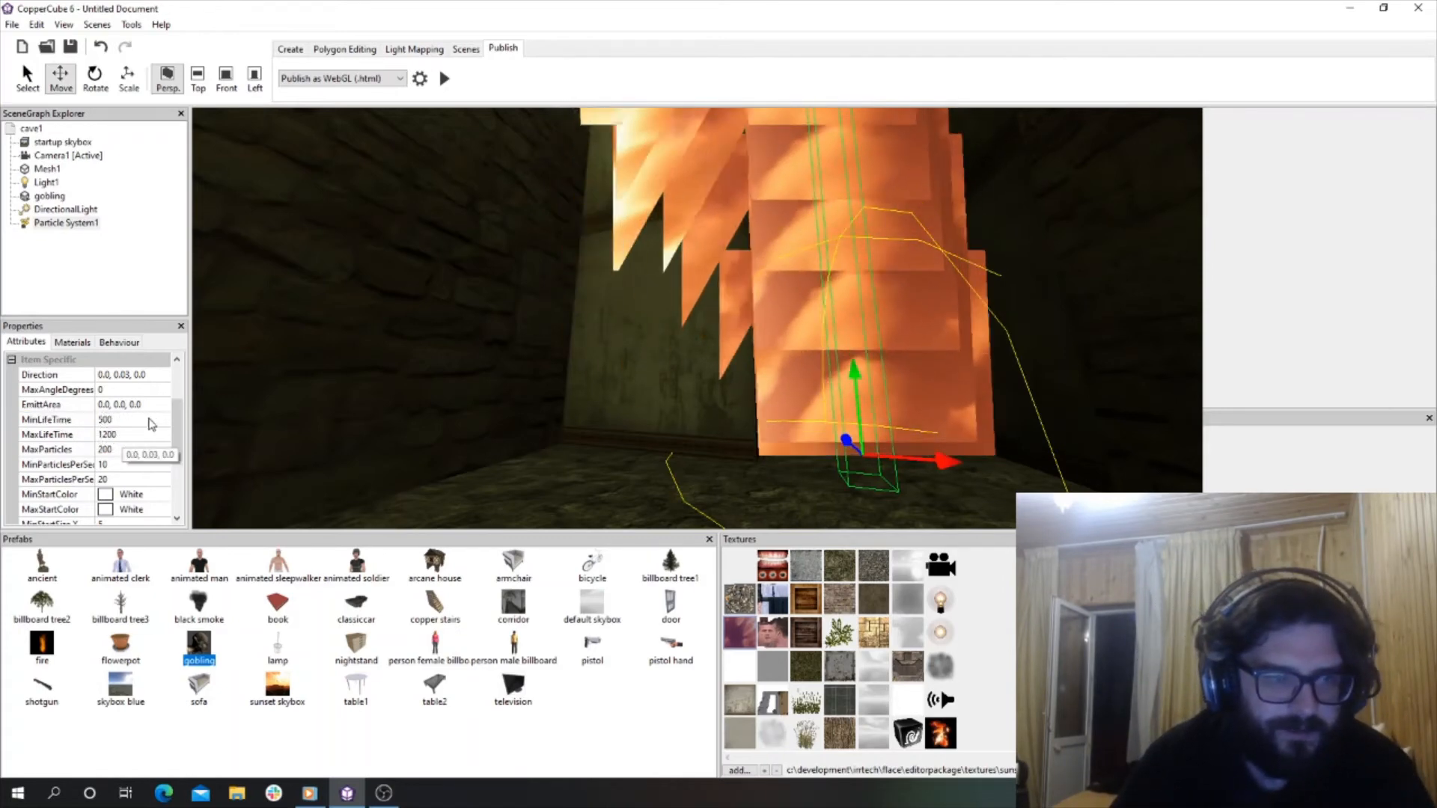
{"action": "scroll", "coordinate": [125, 437], "scroll_direction": "down", "scroll_amount": 1}
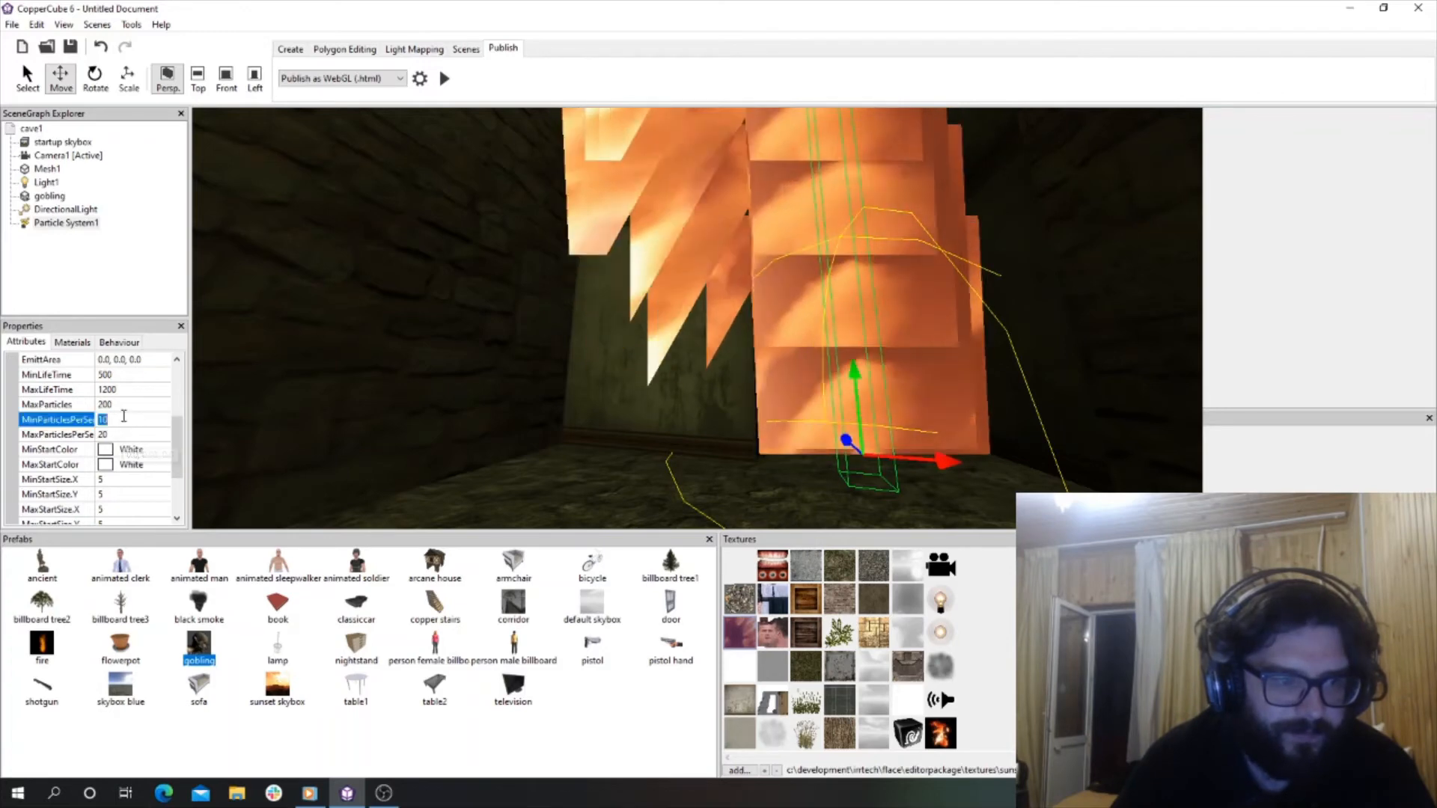
{"action": "type", "text": "5"}
{"action": "key", "text": "Return"}
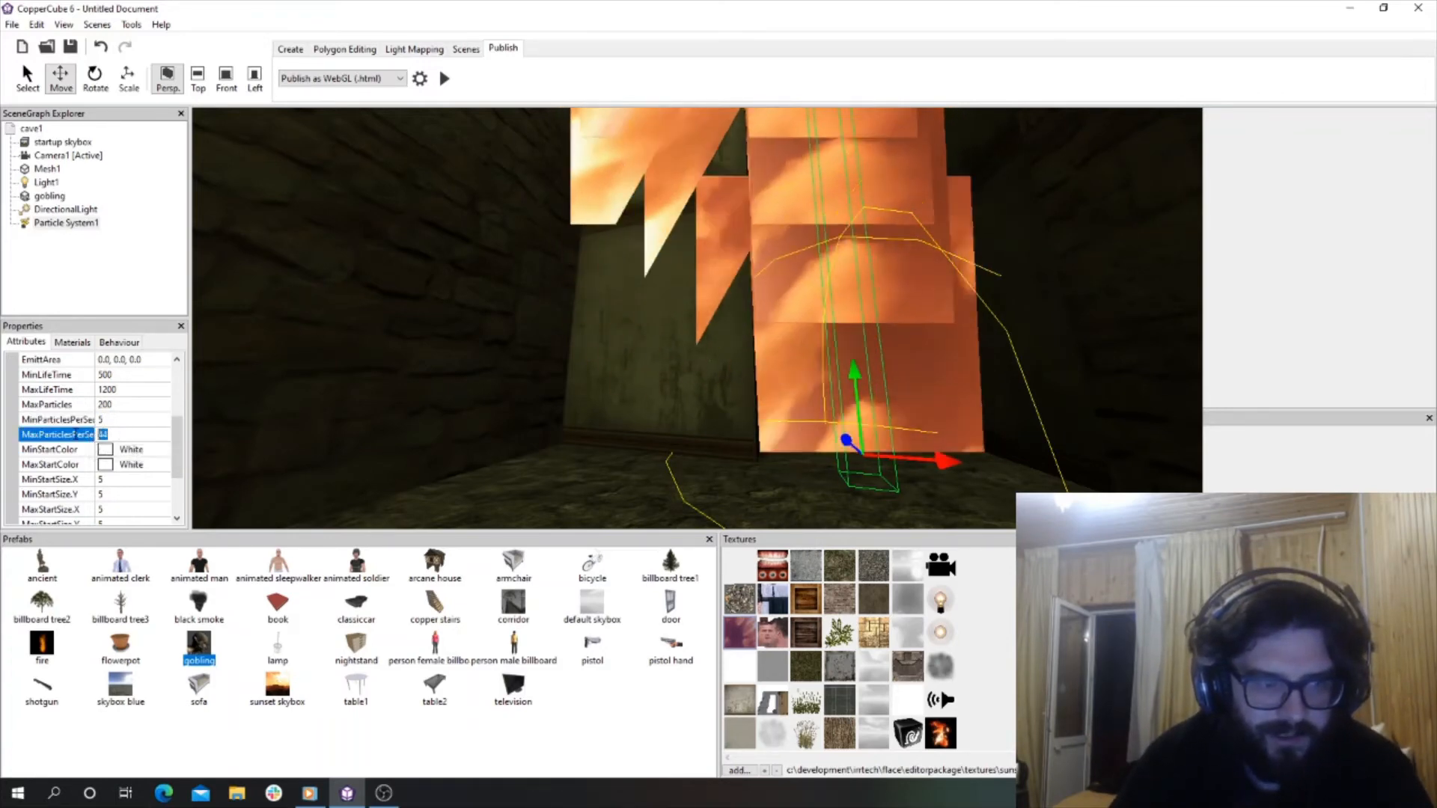
{"action": "type", "text": "12"}
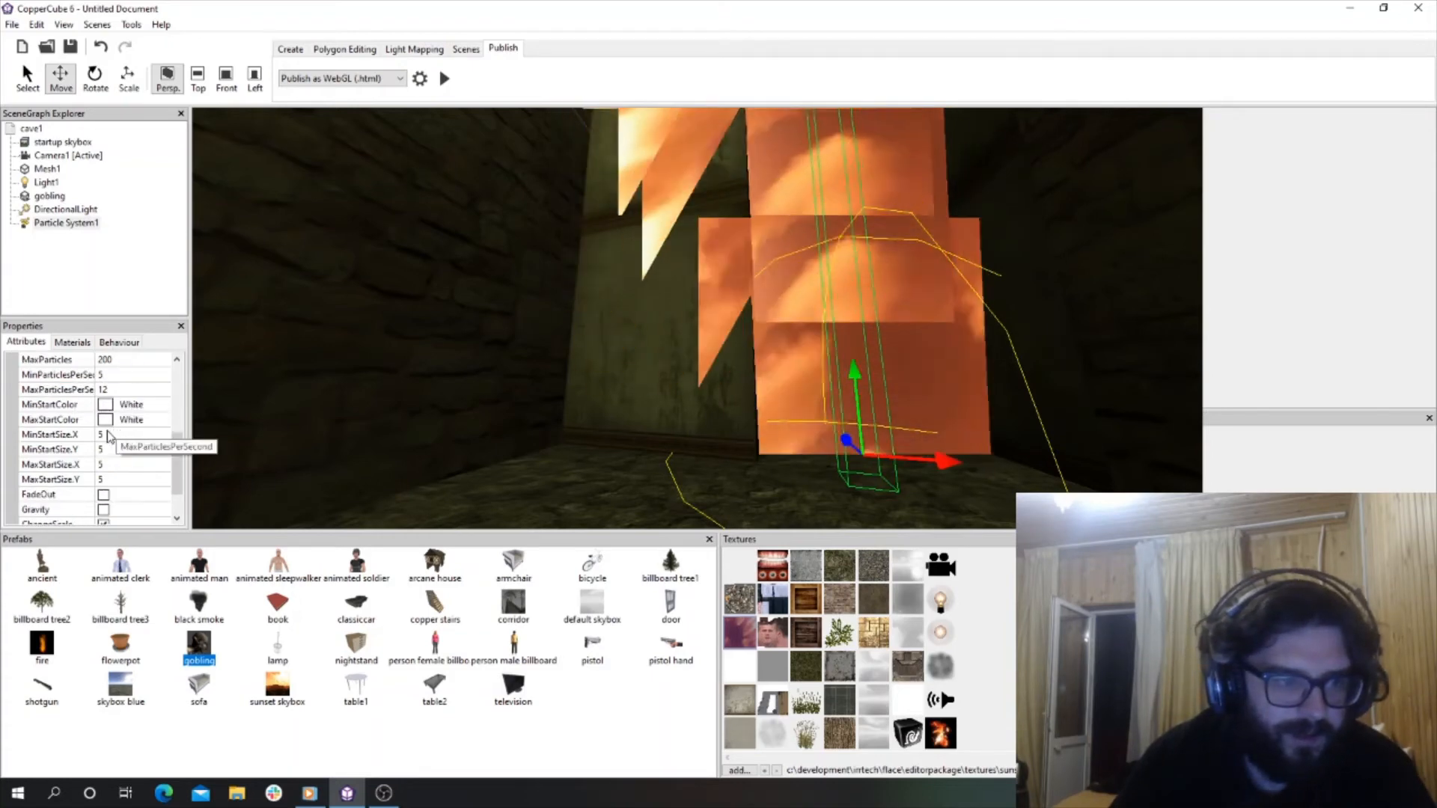
Try the FadeOut option on the particle system and set its ScaleToX to 23.
{"action": "mouse_move", "coordinate": [547, 389]}
{"action": "left_mouse_down"}
{"action": "mouse_move", "coordinate": [523, 344]}
{"action": "mouse_move", "coordinate": [567, 390]}
{"action": "left_mouse_up"}
{"action": "left_click", "coordinate": [103, 495]}
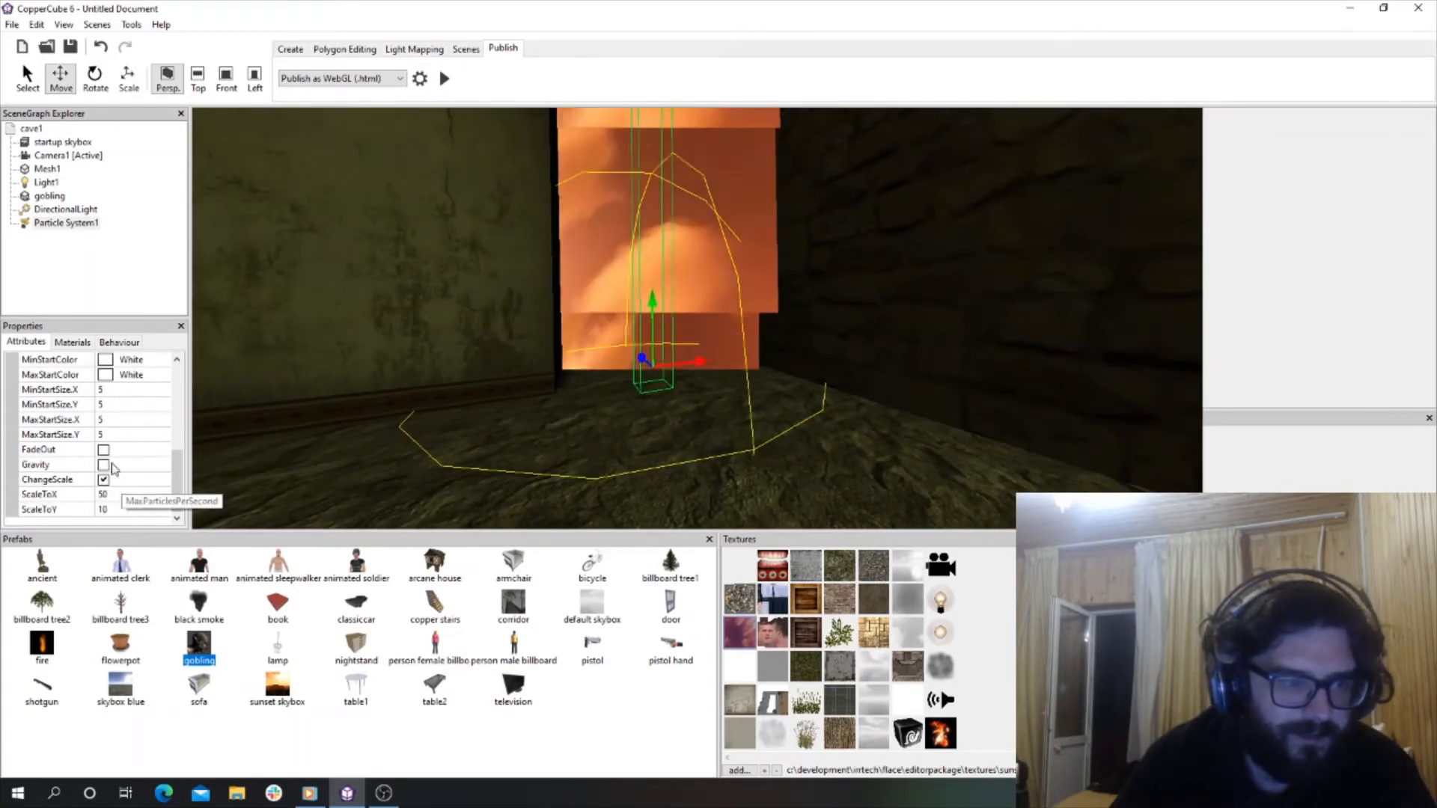
{"action": "left_click", "coordinate": [104, 450]}
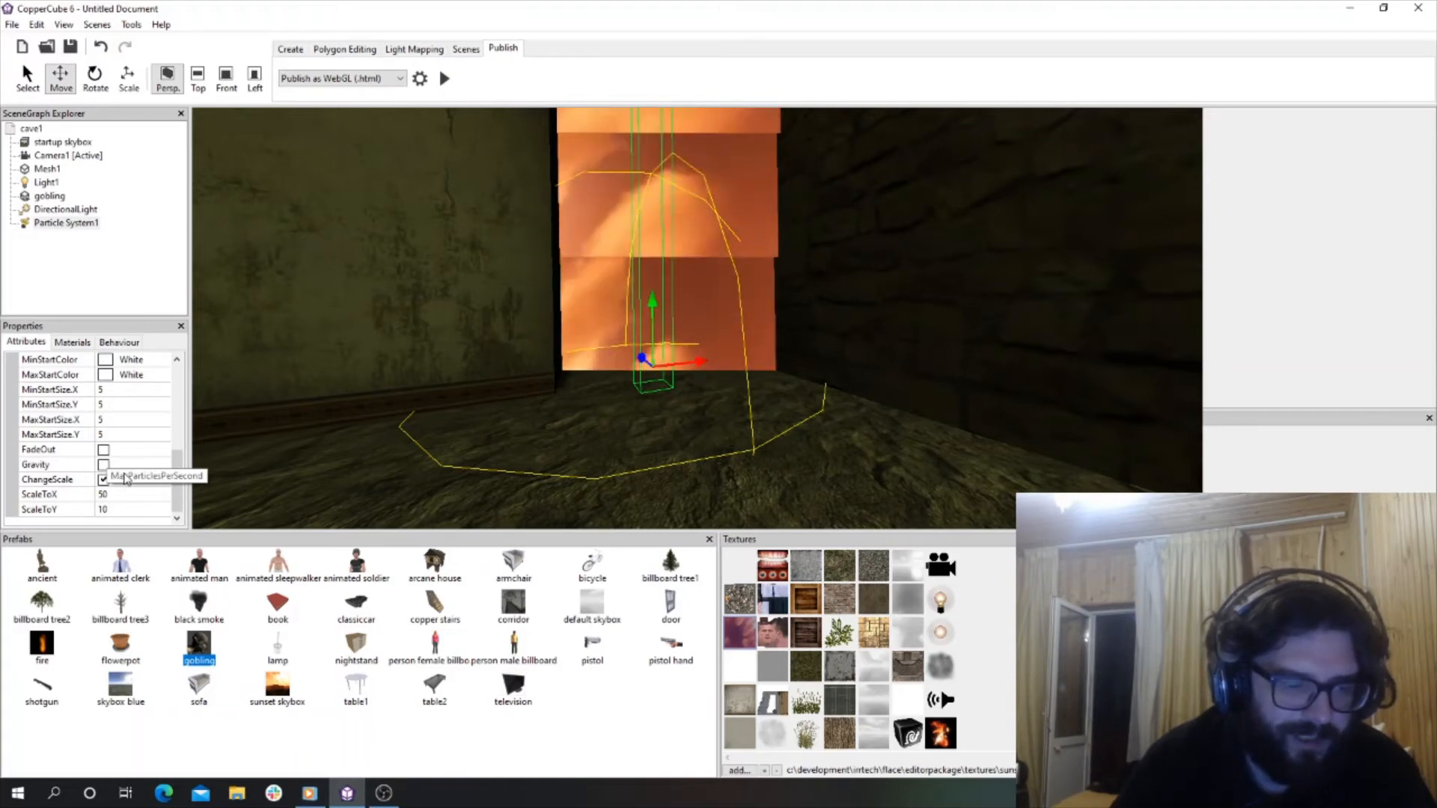
{"action": "left_click", "coordinate": [84, 496]}
{"action": "type", "text": "25"}
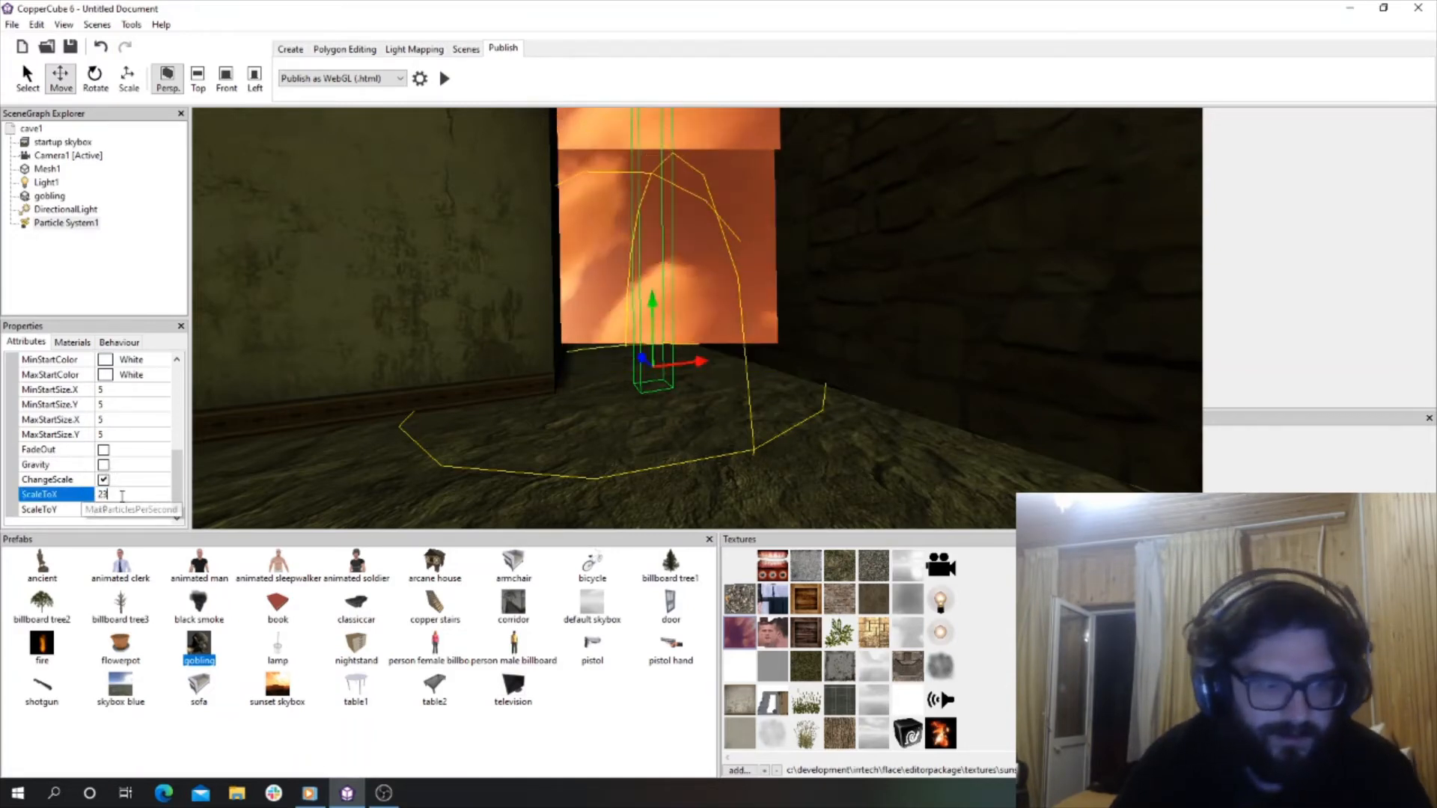
{"action": "key", "text": "Return"}
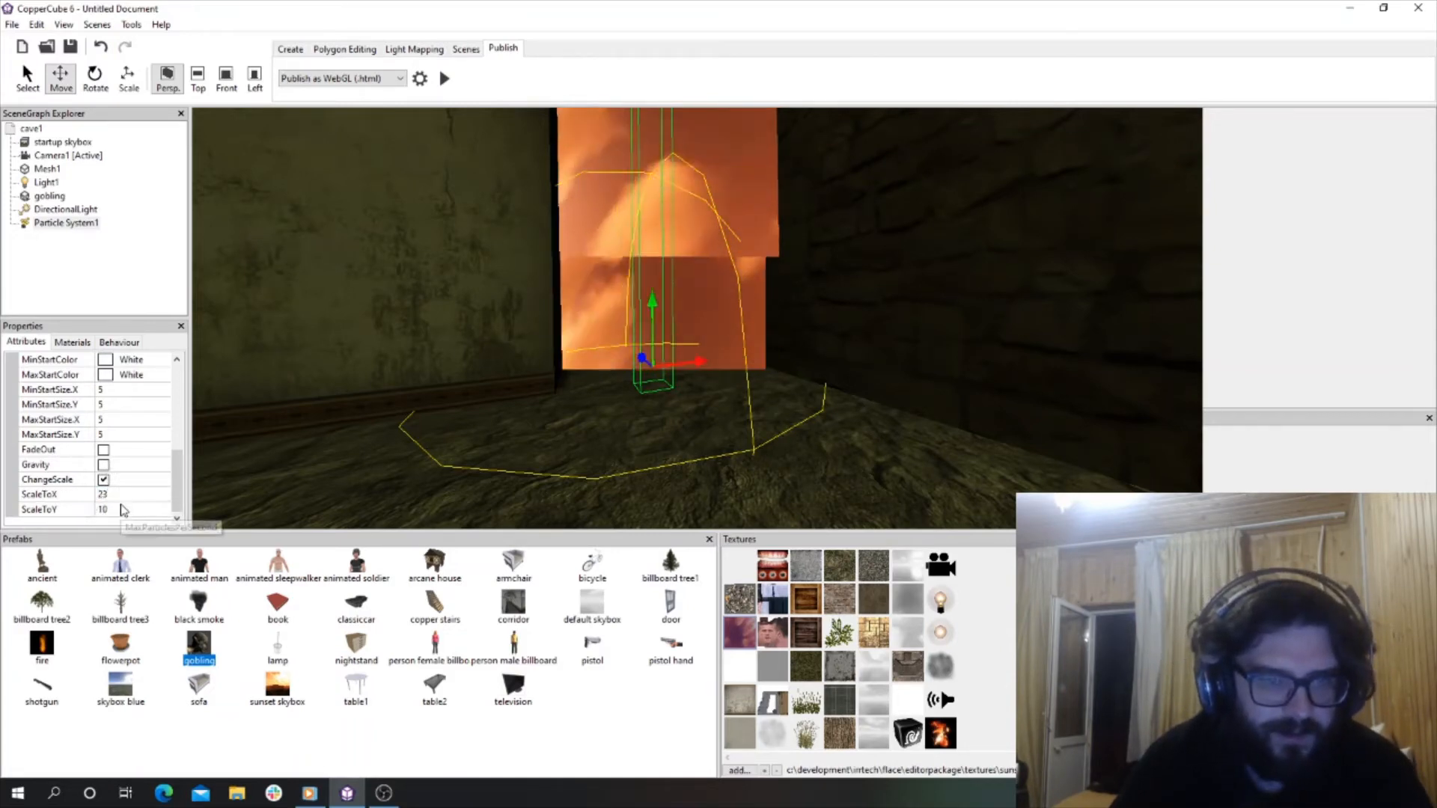
{"action": "scroll", "coordinate": [122, 460], "scroll_direction": "up", "scroll_amount": 2}
{"action": "left_click", "coordinate": [129, 450]}
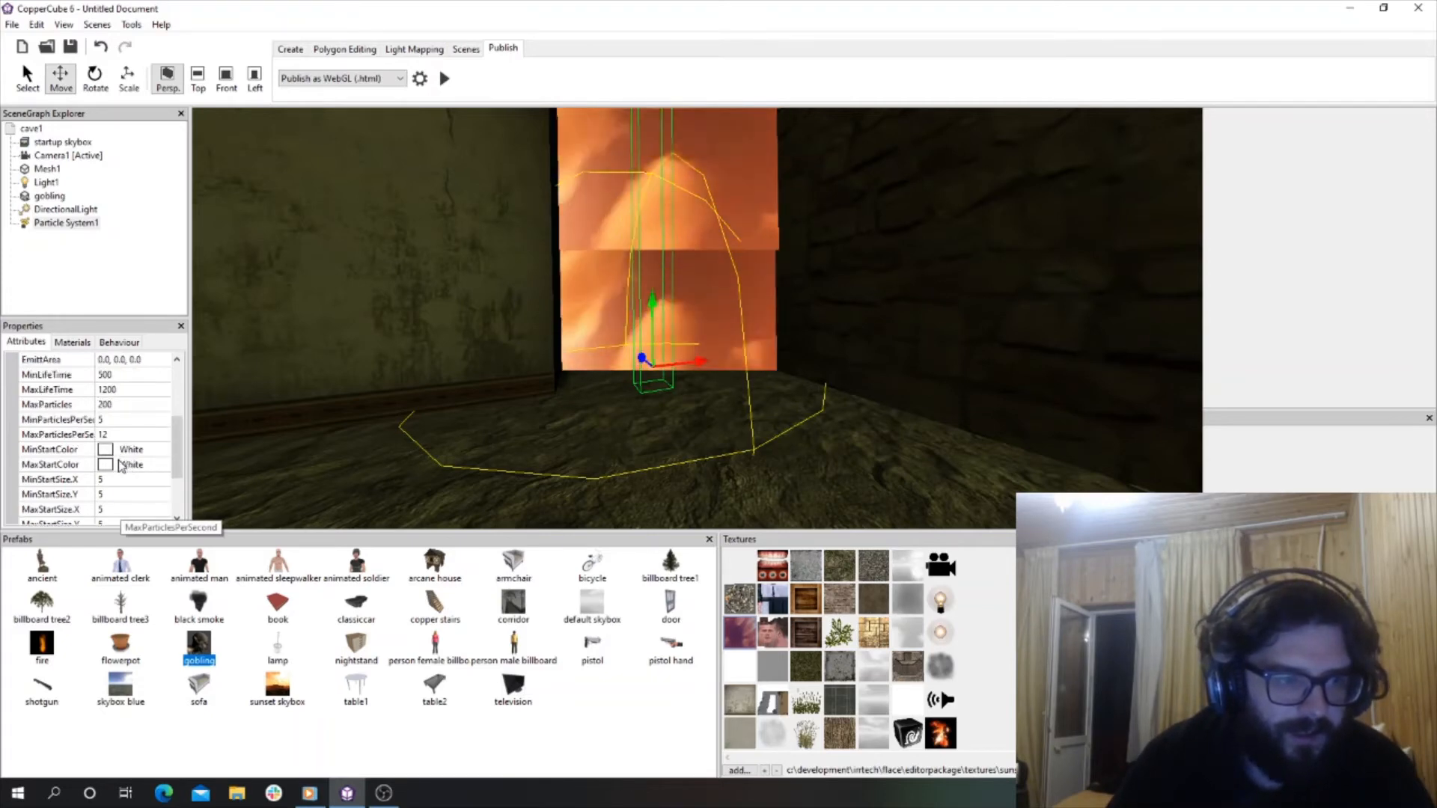
{"action": "left_click", "coordinate": [162, 450]}
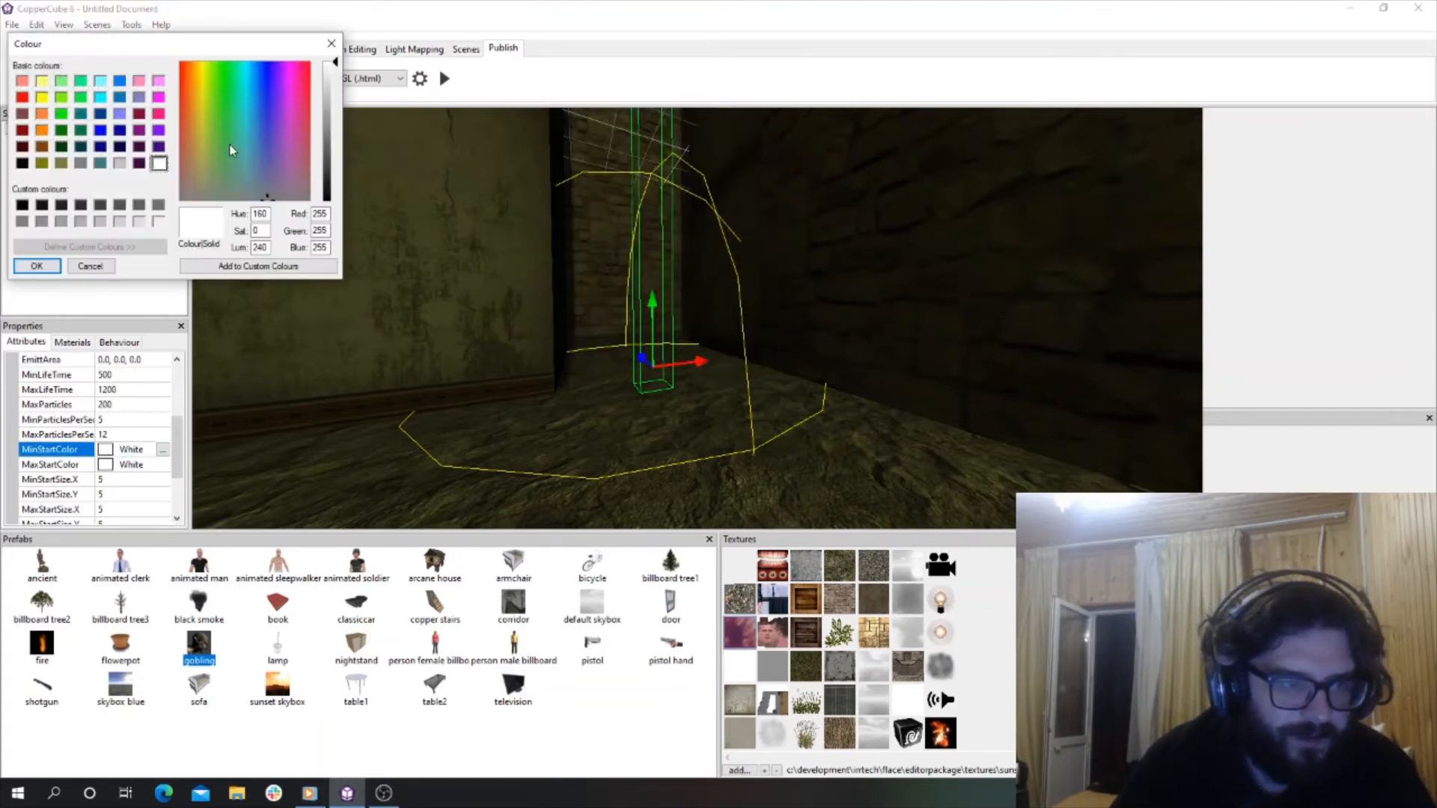
{"action": "left_click", "coordinate": [36, 266]}
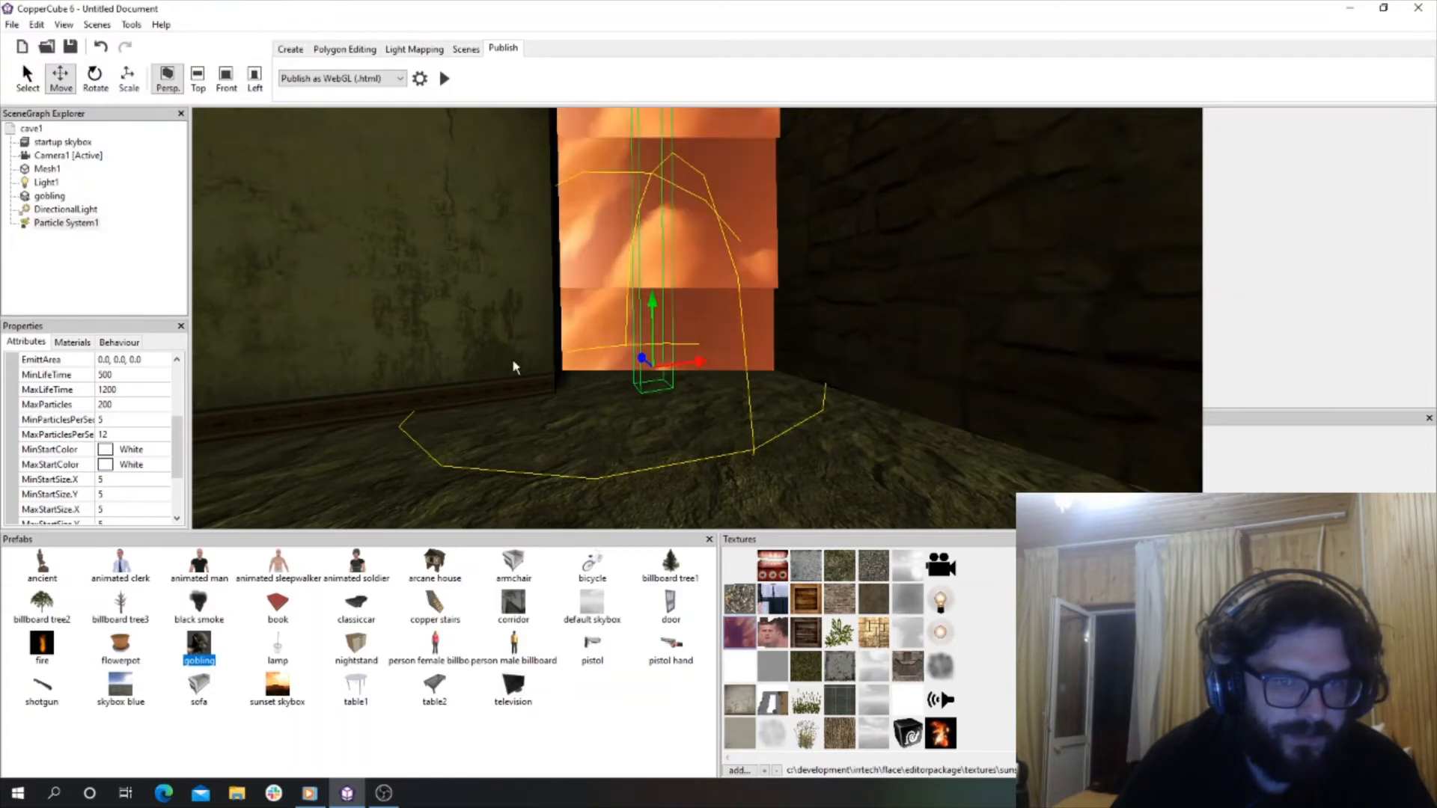
Set the particle system's MinStartColor to the basic pure red.
{"action": "left_click", "coordinate": [120, 449]}
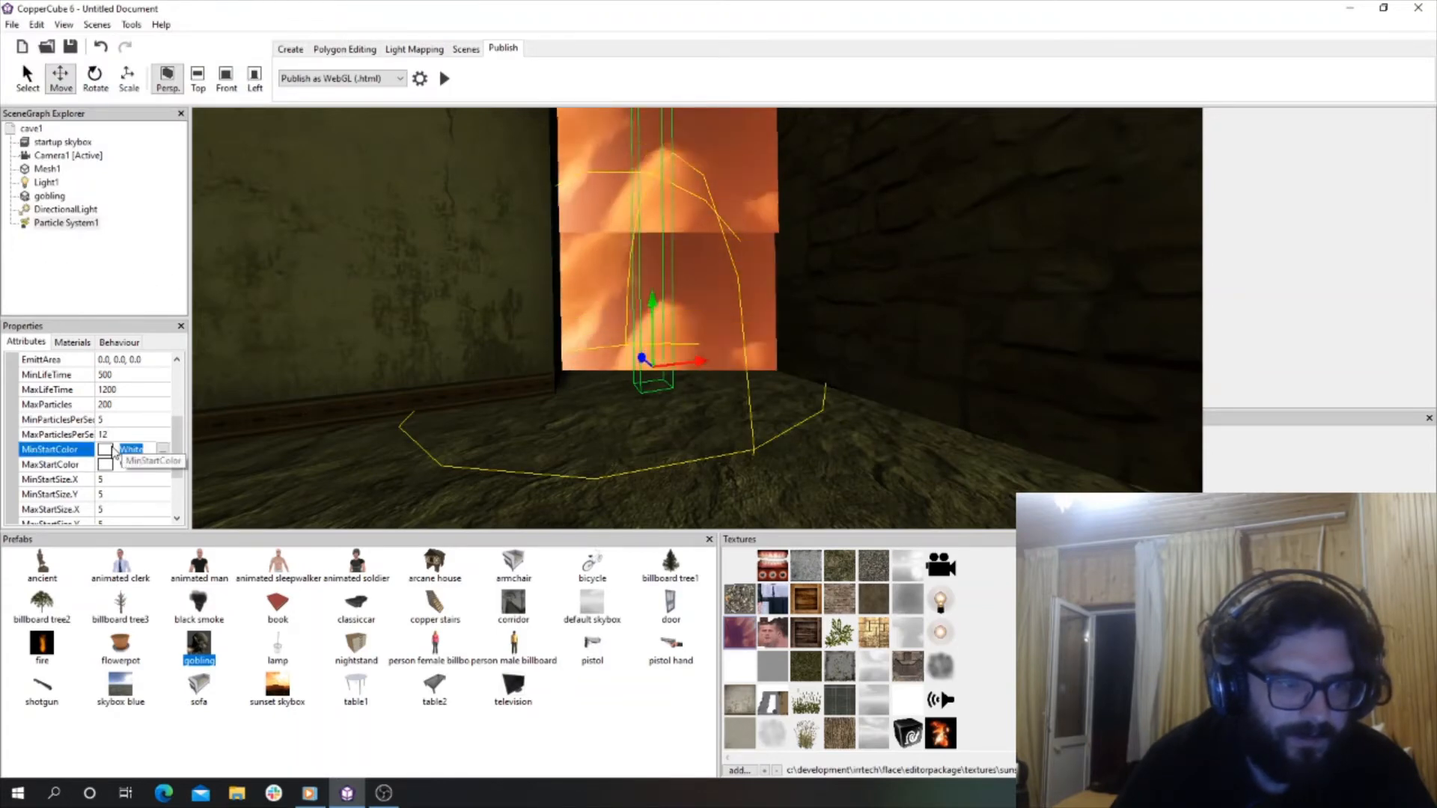
{"action": "left_click", "coordinate": [160, 450]}
{"action": "left_click", "coordinate": [188, 124]}
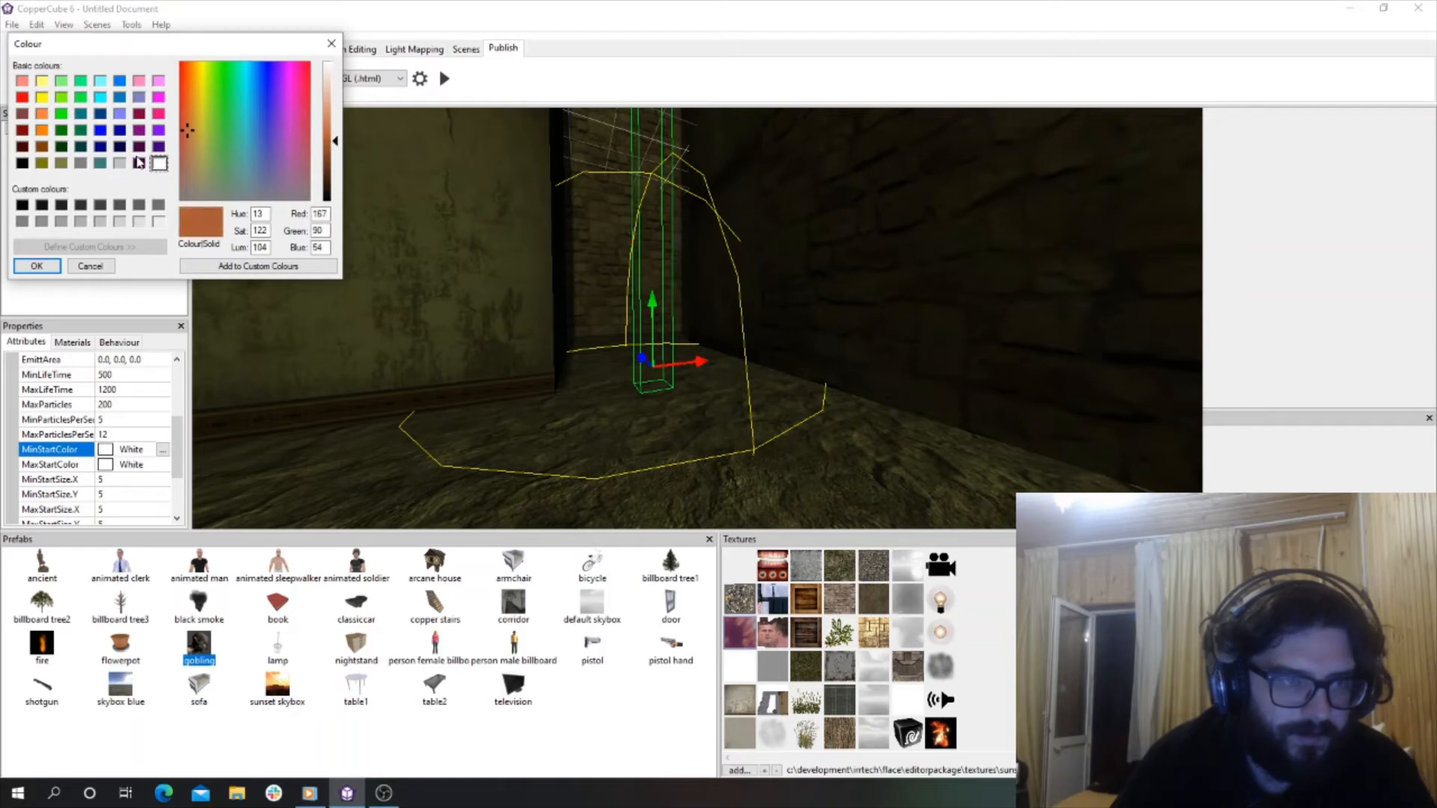
{"action": "left_click", "coordinate": [23, 97]}
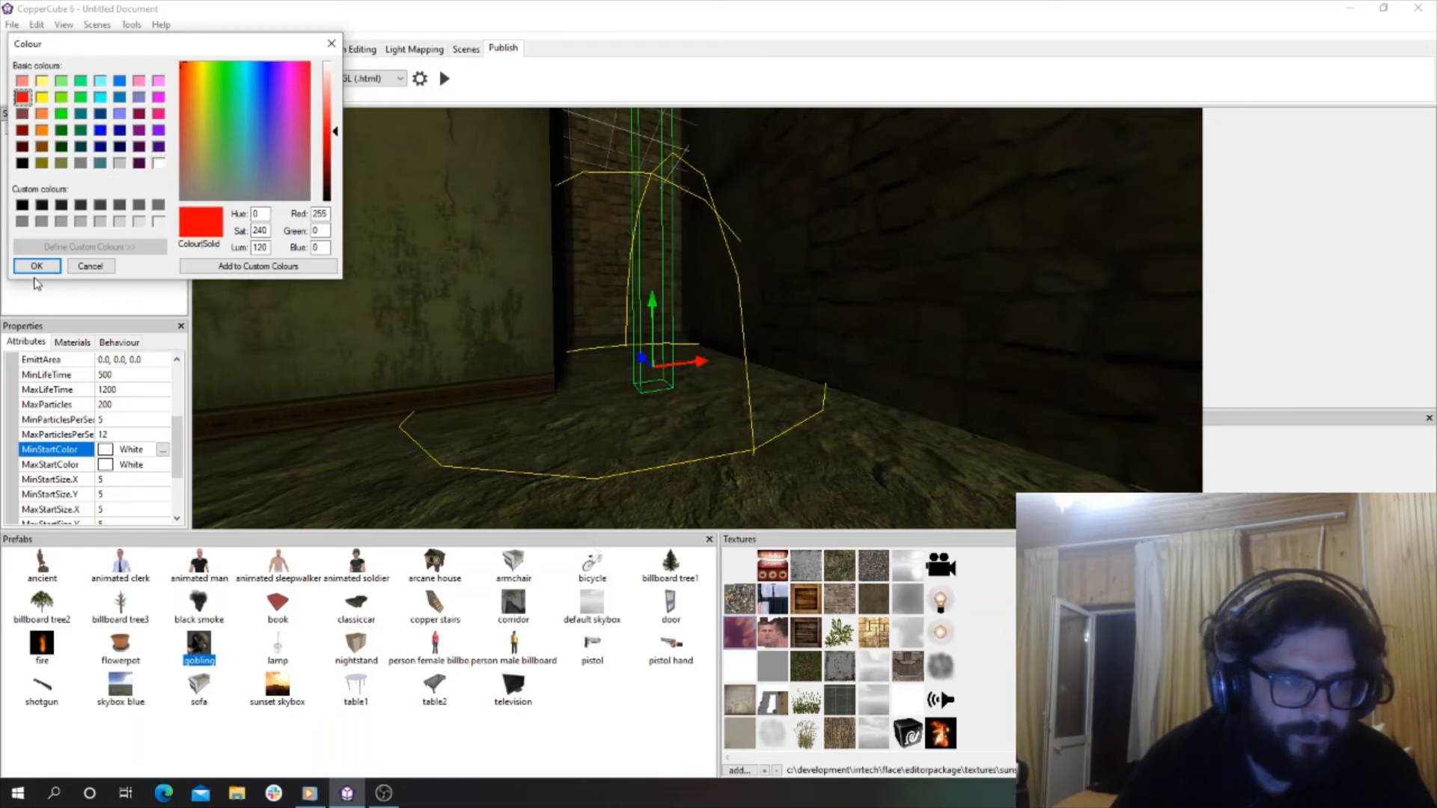
{"action": "left_click", "coordinate": [38, 268]}
{"action": "left_click_drag", "start_coordinate": [440, 289], "coordinate": [451, 304]}
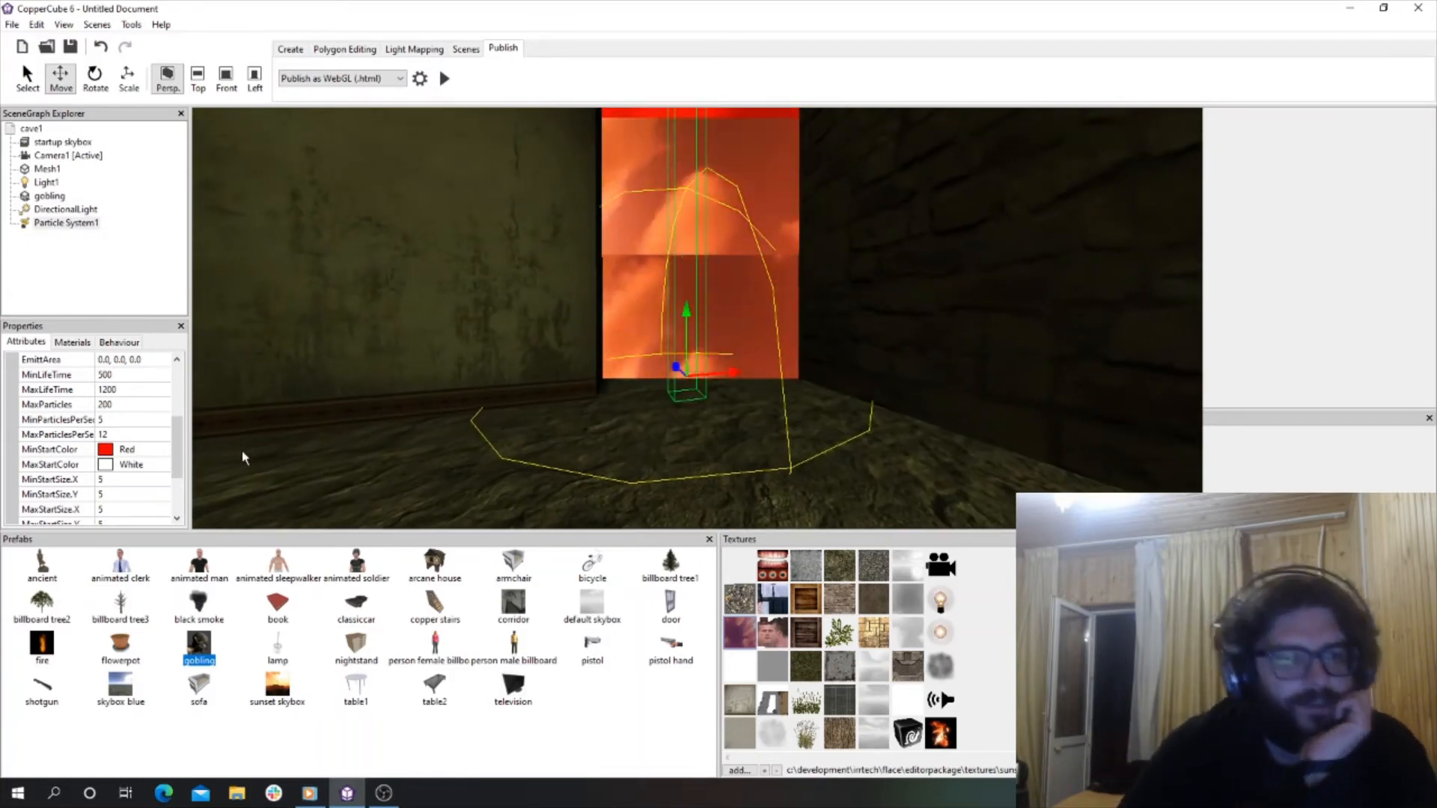
Set the particle system's scale to 1.0, 2.0, 1.0 and view the resized effect in the cave.
{"action": "scroll", "coordinate": [90, 419], "scroll_direction": "up", "scroll_amount": 3}
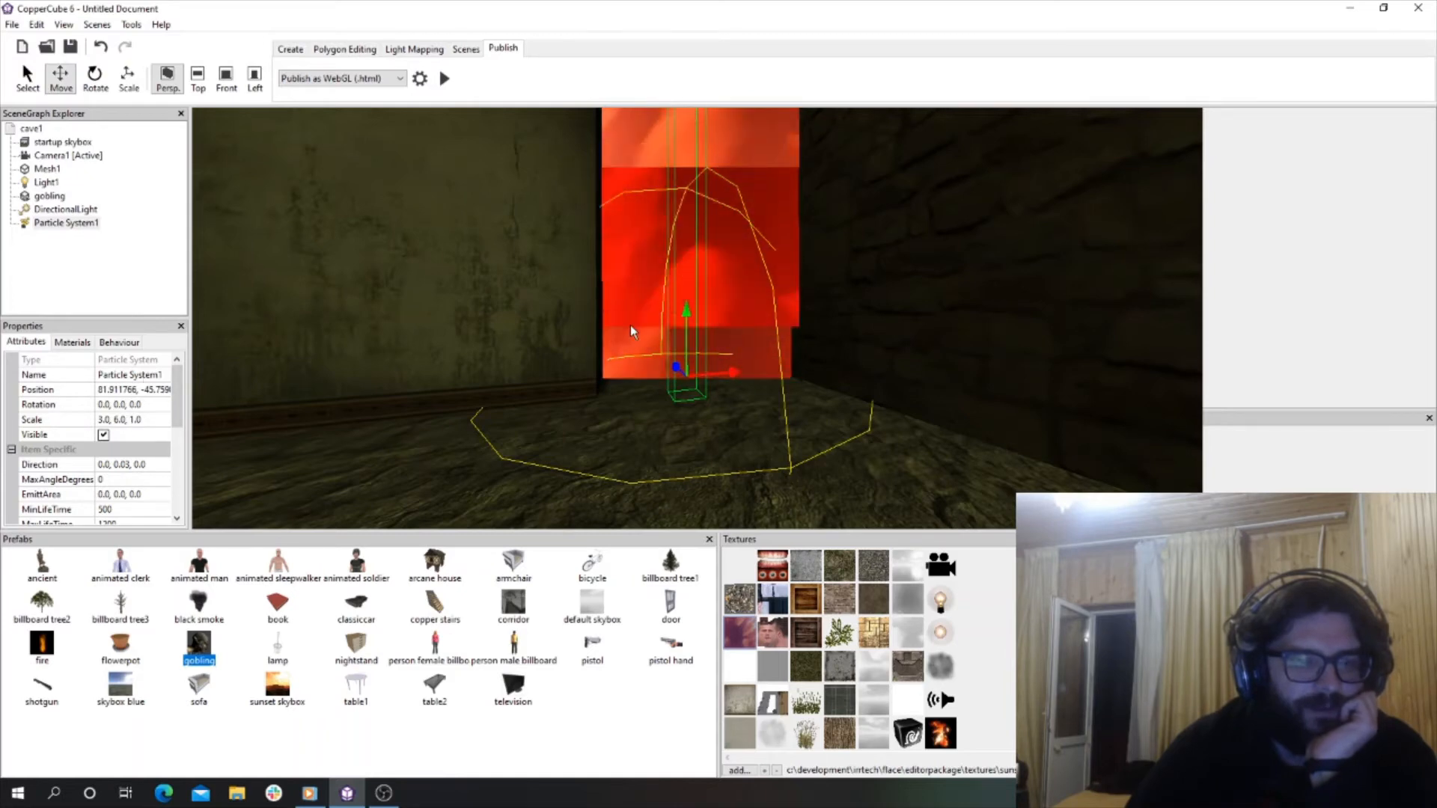
{"action": "scroll", "coordinate": [622, 335], "scroll_direction": "down", "scroll_amount": 3}
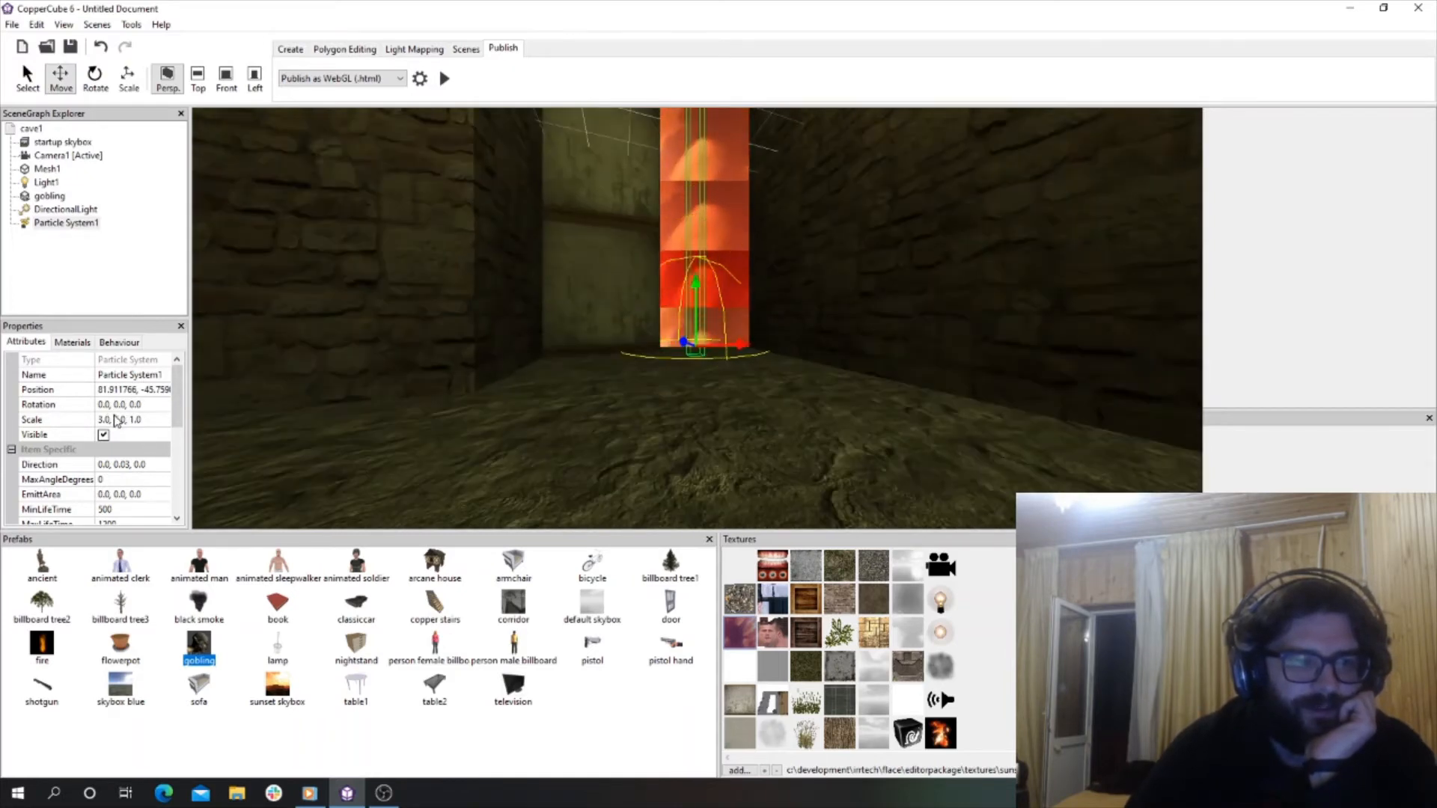
{"action": "left_click", "coordinate": [118, 421]}
{"action": "left_click", "coordinate": [119, 420]}
{"action": "left_click_drag", "start_coordinate": [119, 419], "coordinate": [115, 419]}
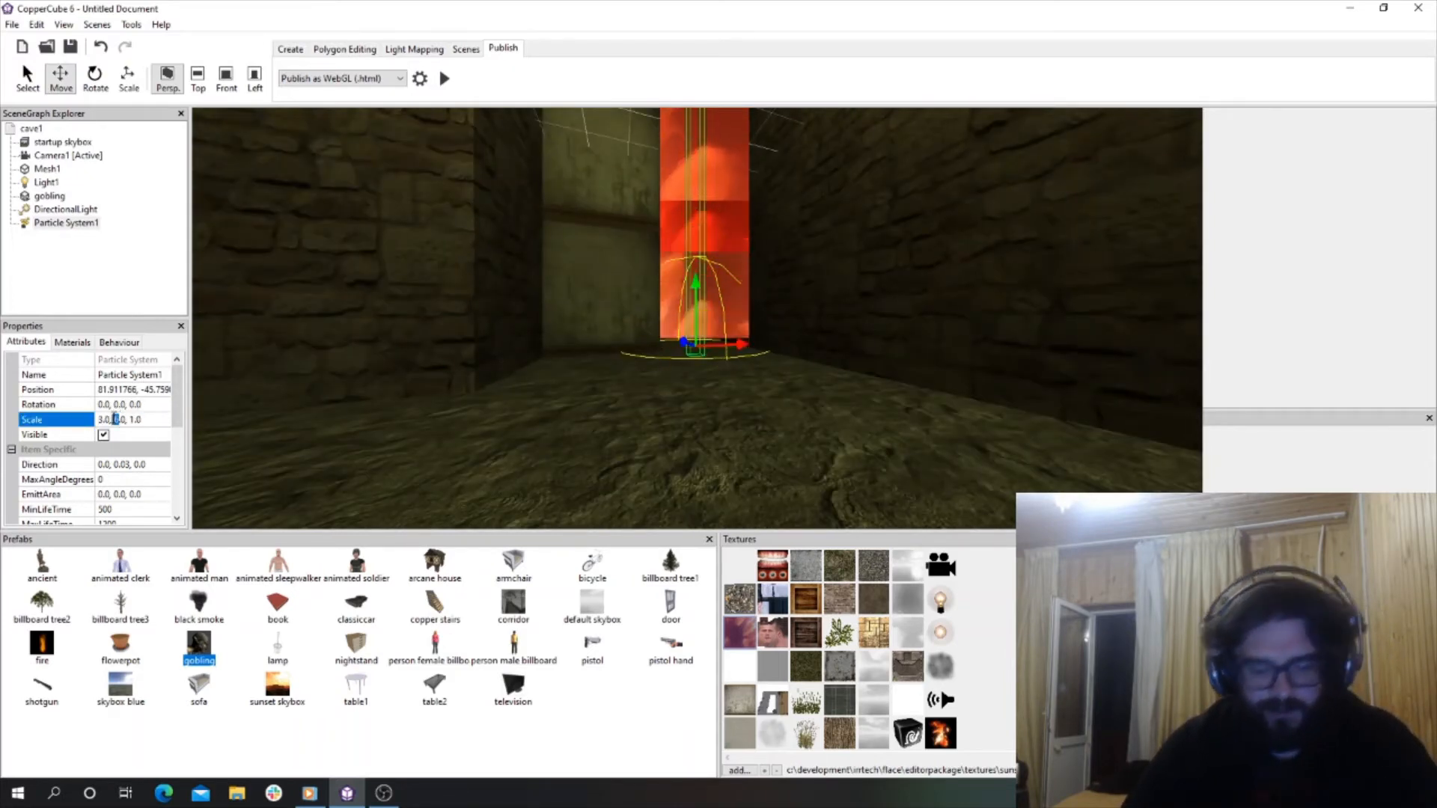
{"action": "type", "text": "2.0, "}
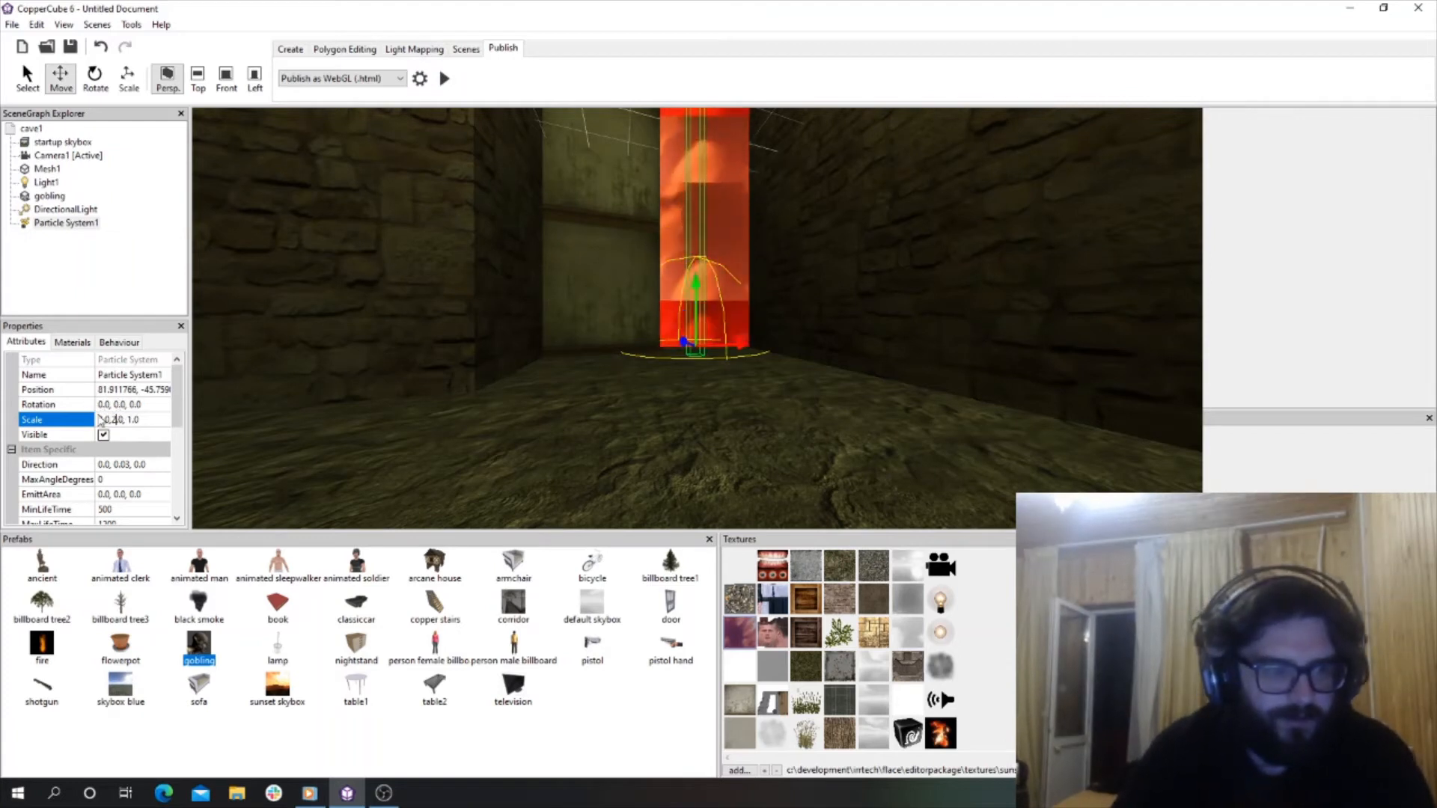
{"action": "type", "text": "1"}
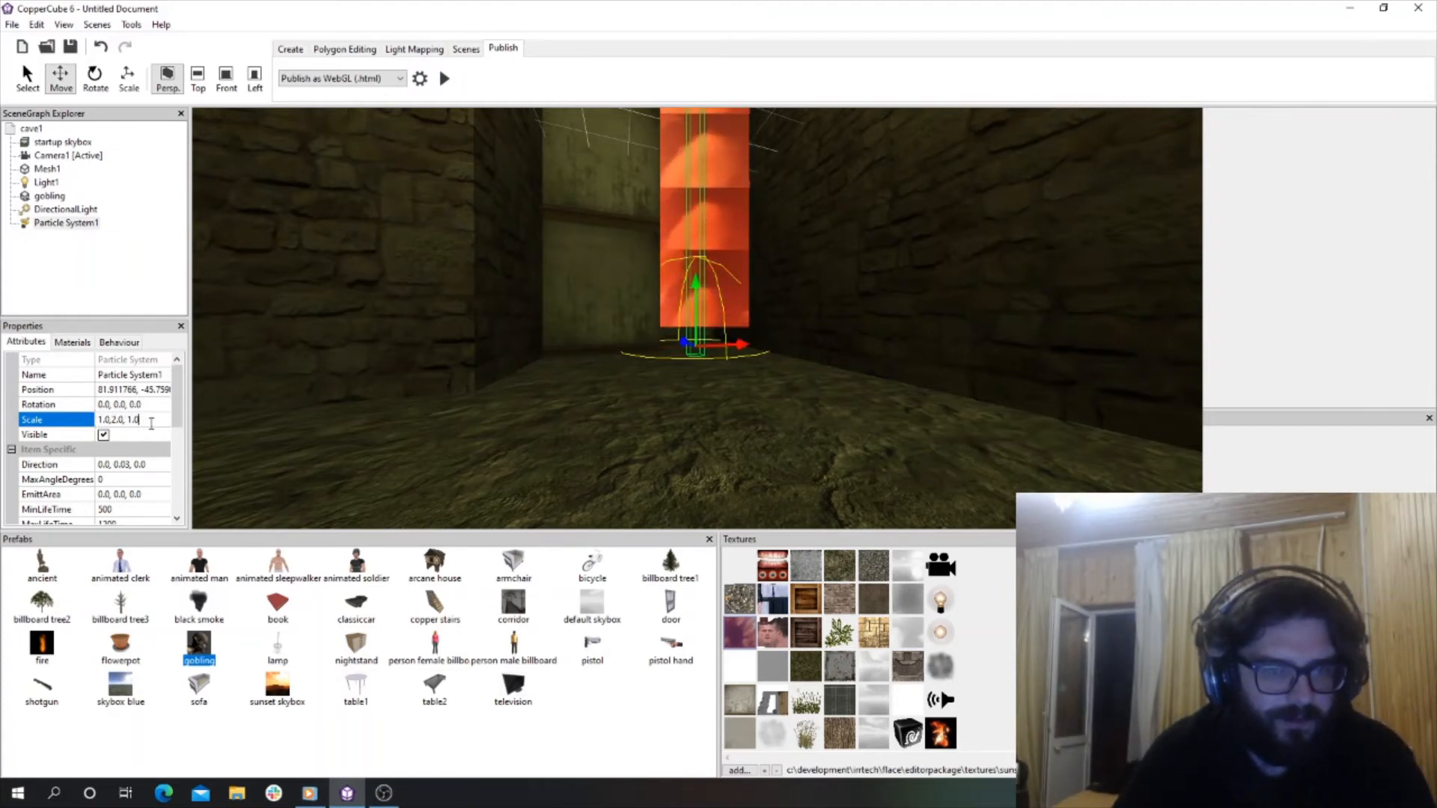
{"action": "key", "text": "Return"}
{"action": "left_click_drag", "start_coordinate": [614, 348], "coordinate": [611, 328]}
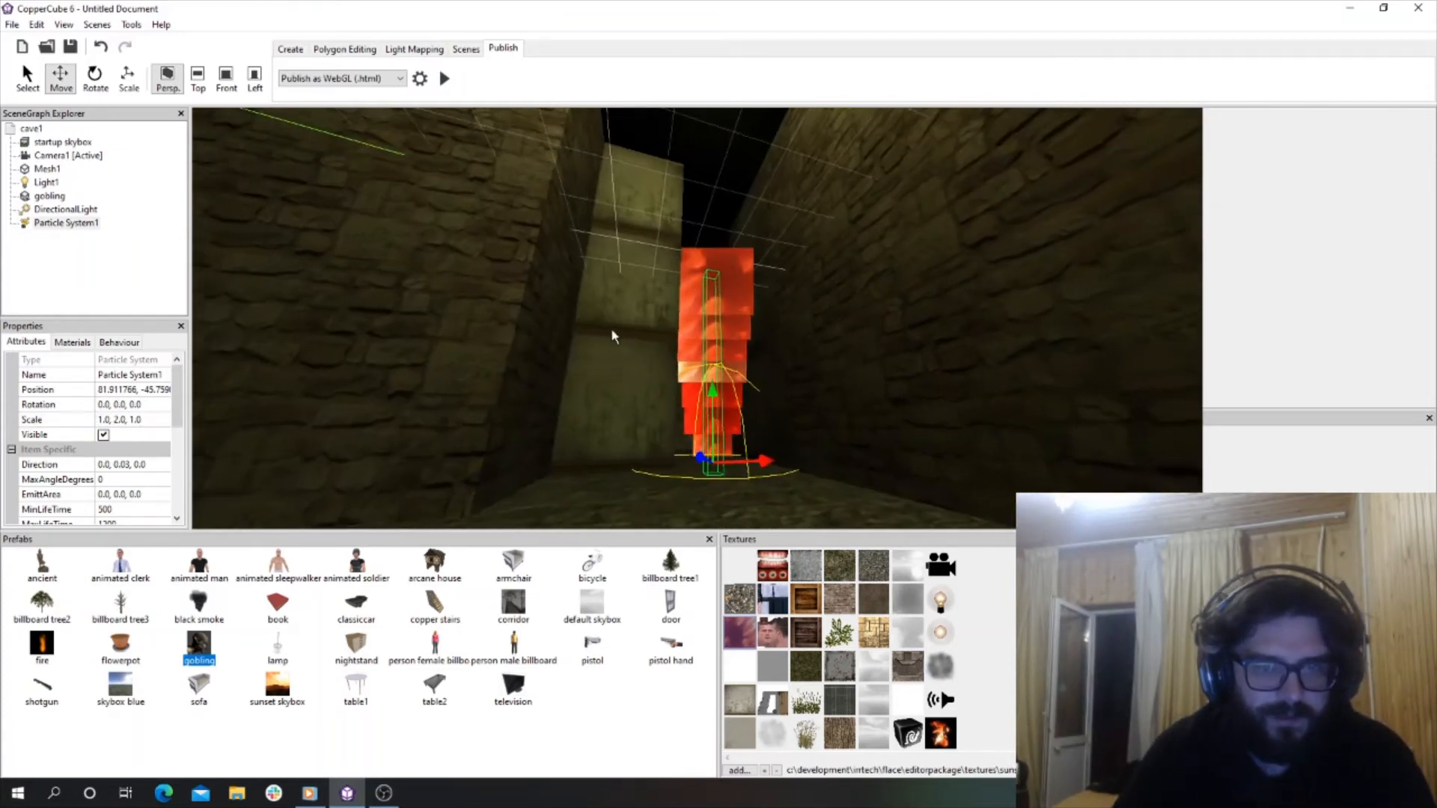
Lower the particle system slightly towards the cave floor, to a height of about -46.2, and check it up close.
{"action": "scroll", "coordinate": [624, 353], "scroll_direction": "up", "scroll_amount": 3}
{"action": "scroll", "coordinate": [651, 380], "scroll_direction": "down", "scroll_amount": 3}
{"action": "left_click_drag", "start_coordinate": [663, 397], "coordinate": [671, 425]}
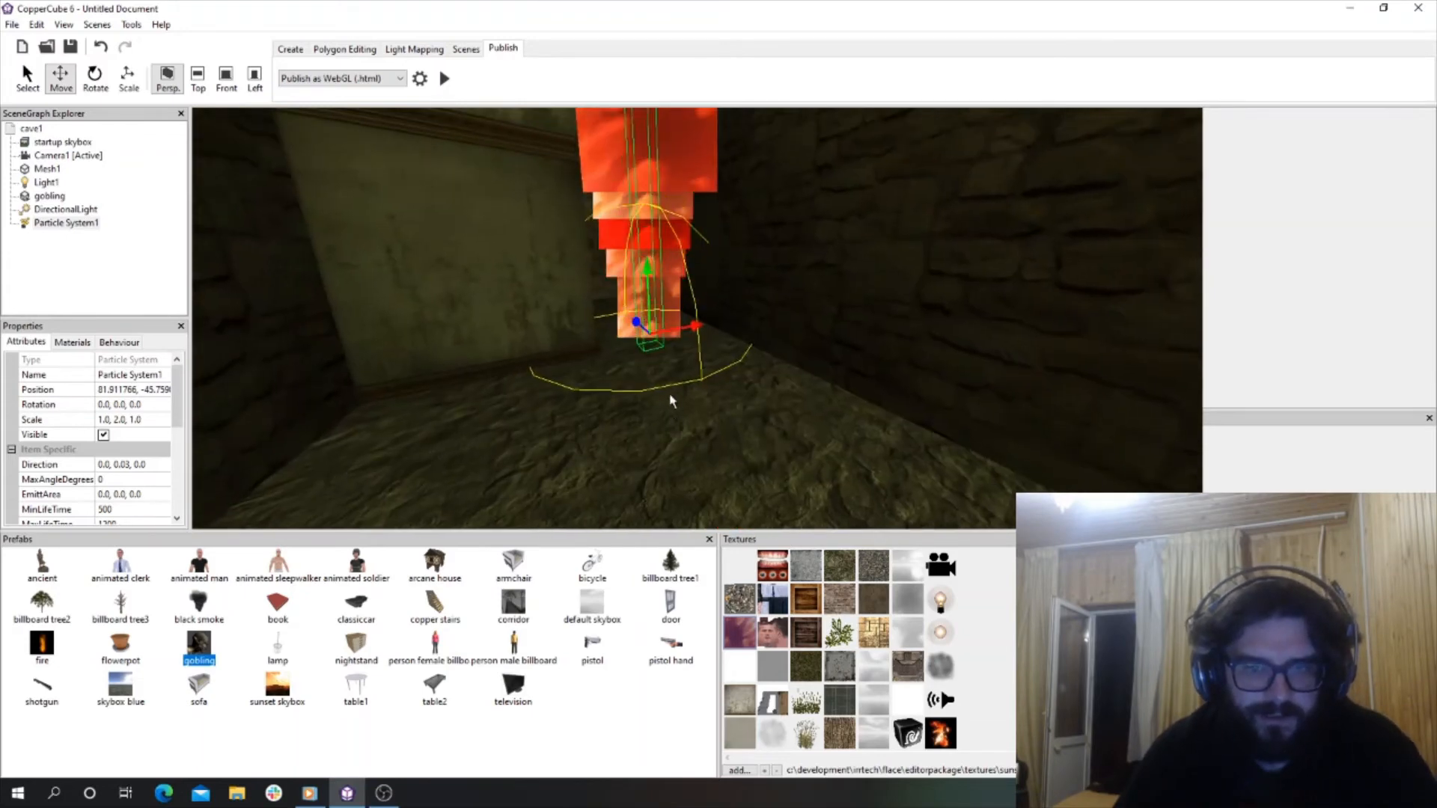
{"action": "left_click_drag", "start_coordinate": [648, 281], "coordinate": [626, 312]}
{"action": "scroll", "coordinate": [641, 314], "scroll_direction": "up", "scroll_amount": 4}
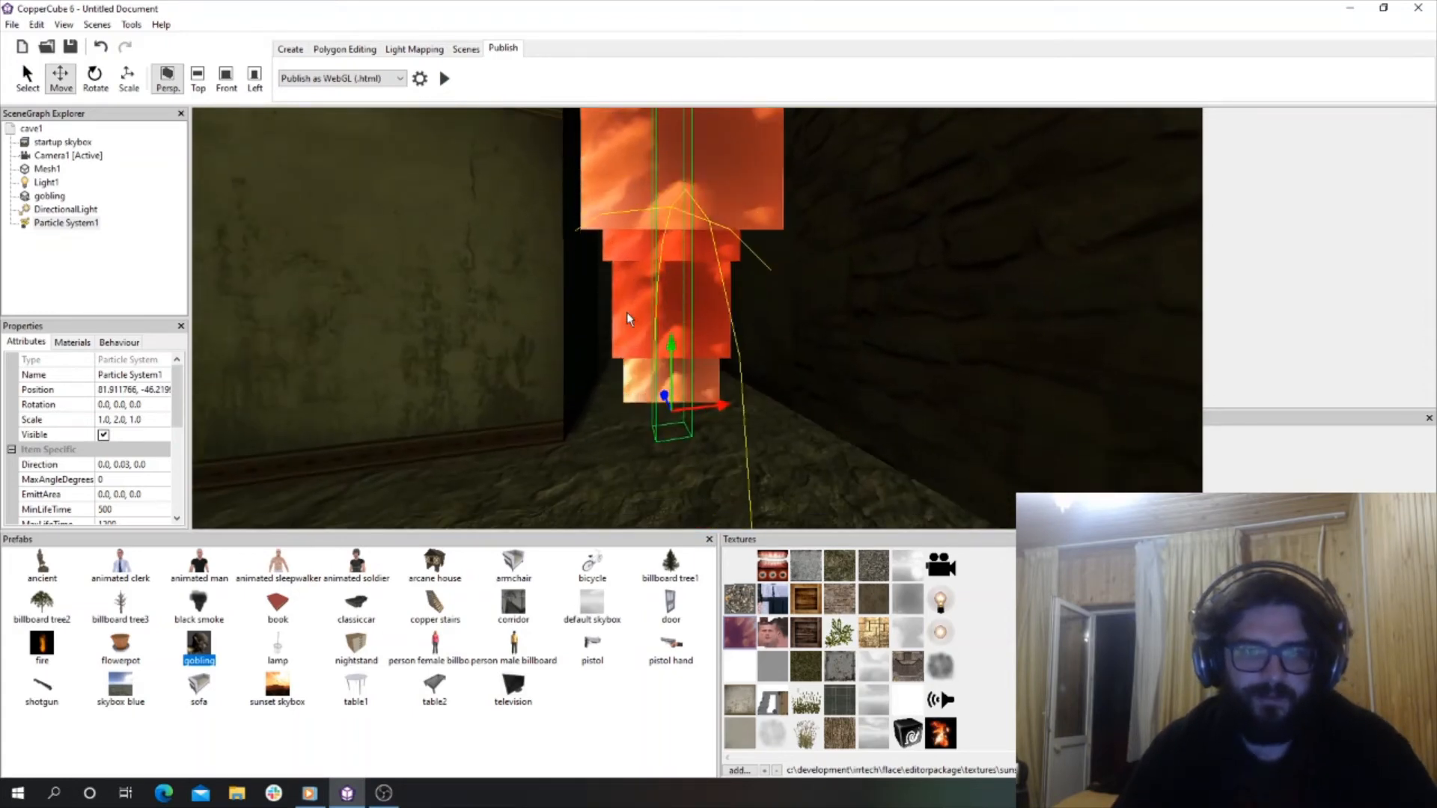
{"action": "scroll", "coordinate": [611, 325], "scroll_direction": "up", "scroll_amount": 3}
{"action": "scroll", "coordinate": [607, 322], "scroll_direction": "down", "scroll_amount": 2}
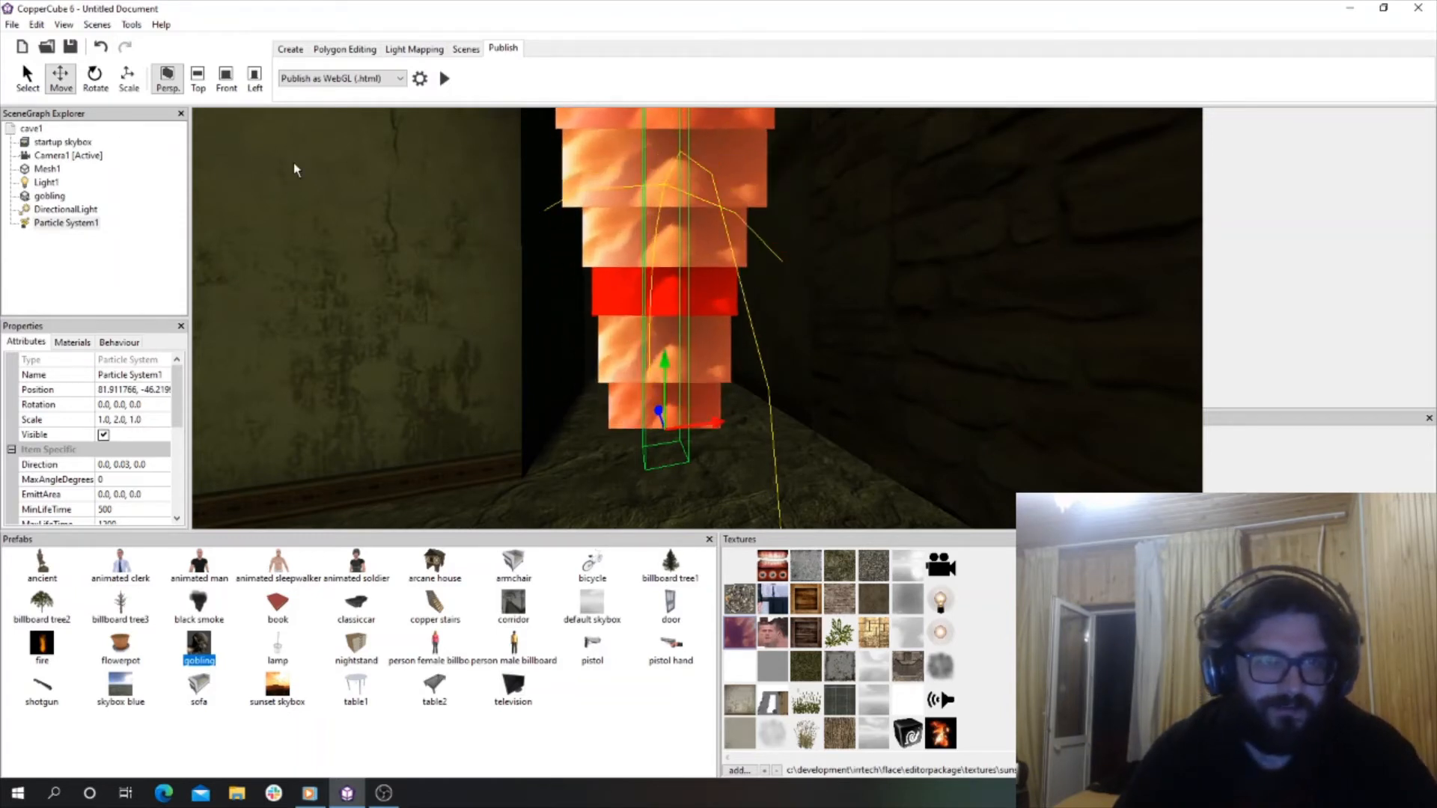
Create a cylinder with 8 sides, length 10.0 and both caps, and lower it to the floor beneath the particle effect.
{"action": "left_click", "coordinate": [345, 50]}
{"action": "left_click", "coordinate": [292, 49]}
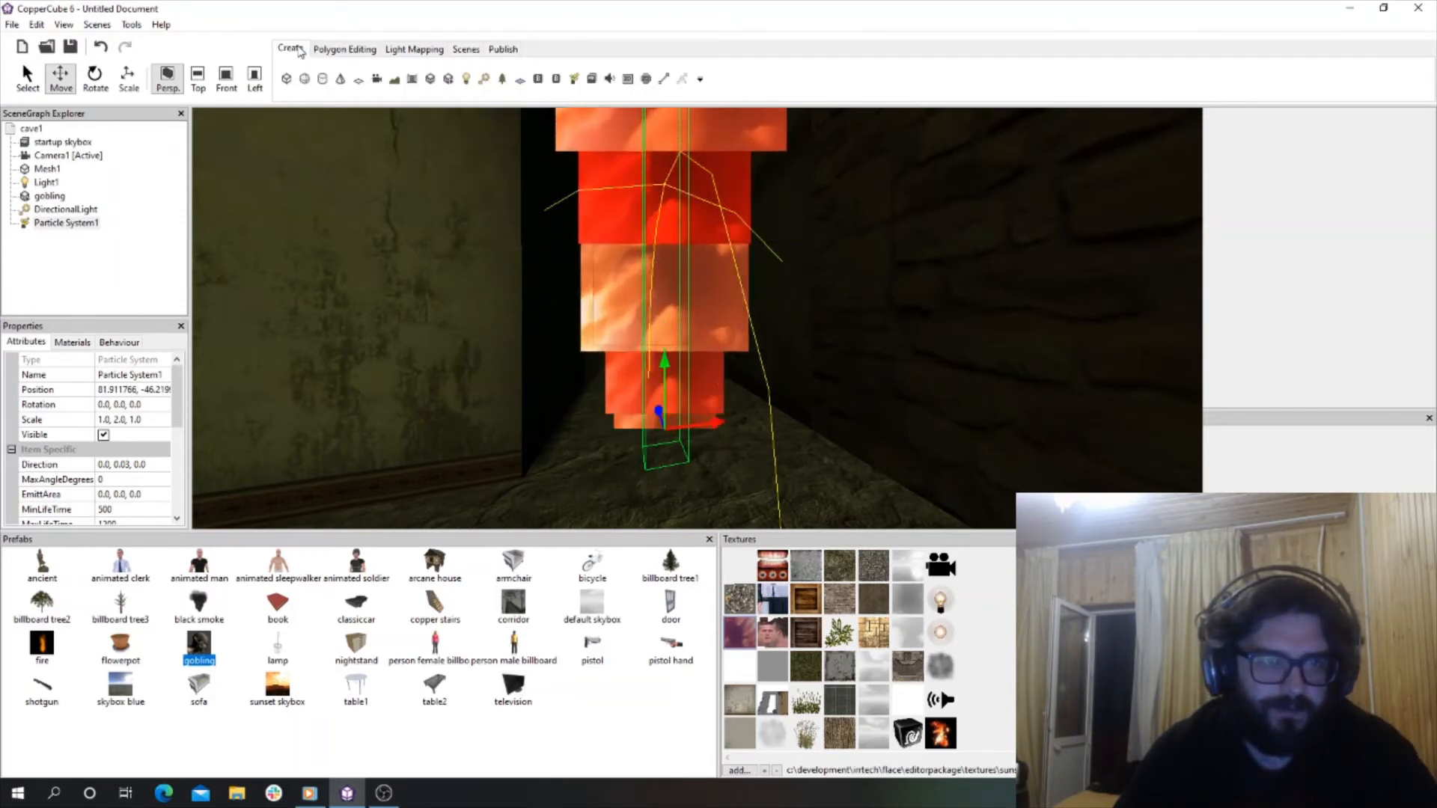
{"action": "left_click", "coordinate": [323, 79]}
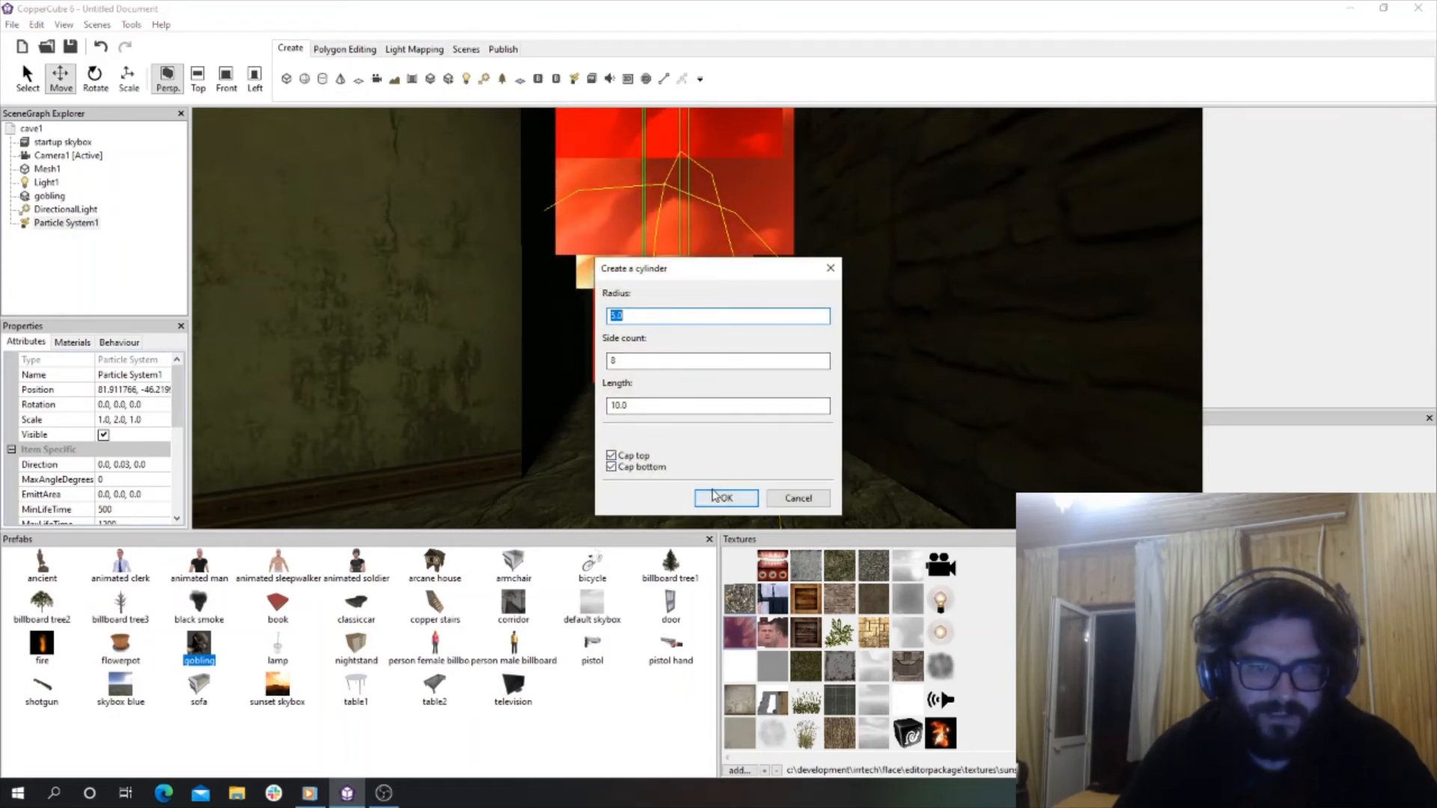
{"action": "left_click", "coordinate": [738, 500]}
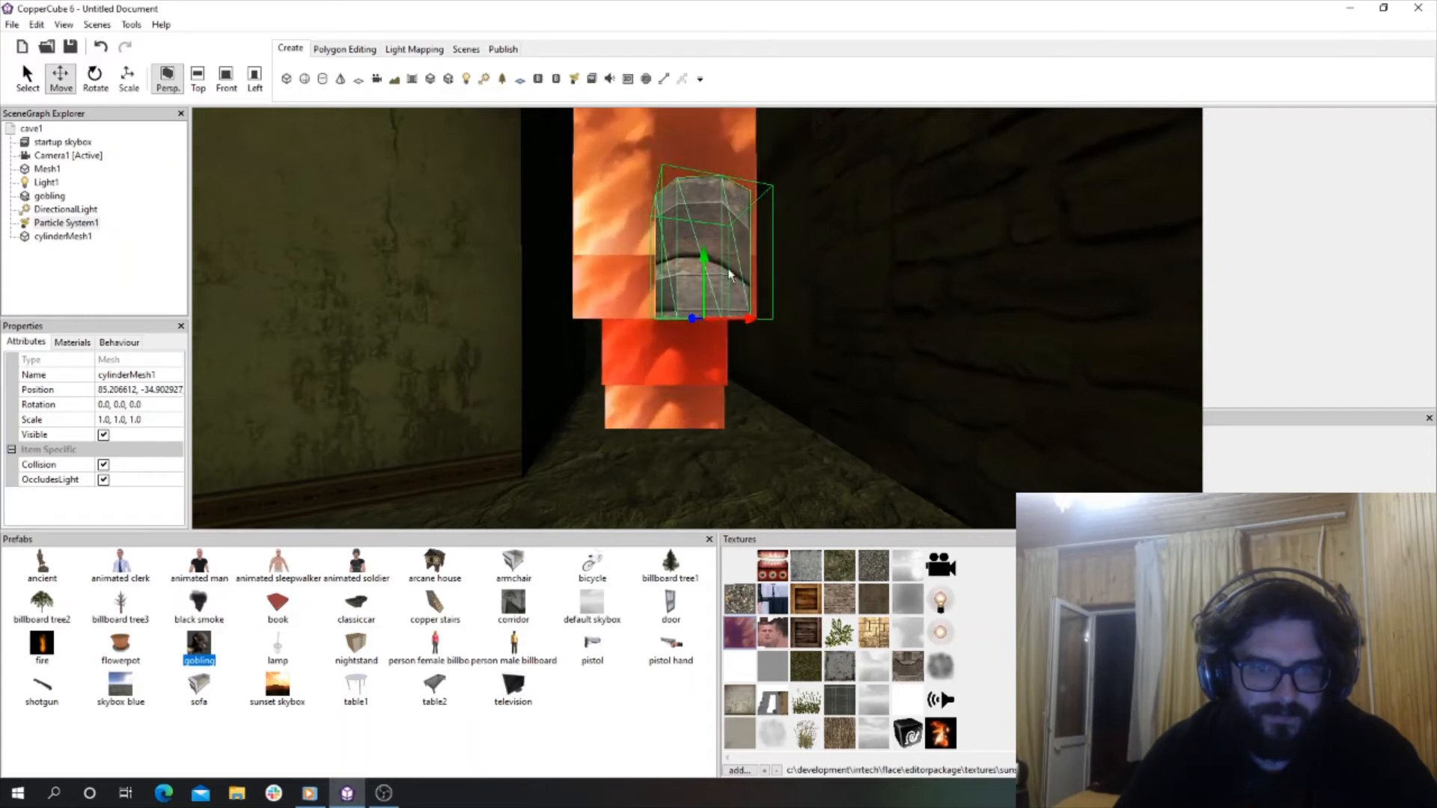
{"action": "left_click_drag", "start_coordinate": [707, 403], "coordinate": [703, 381]}
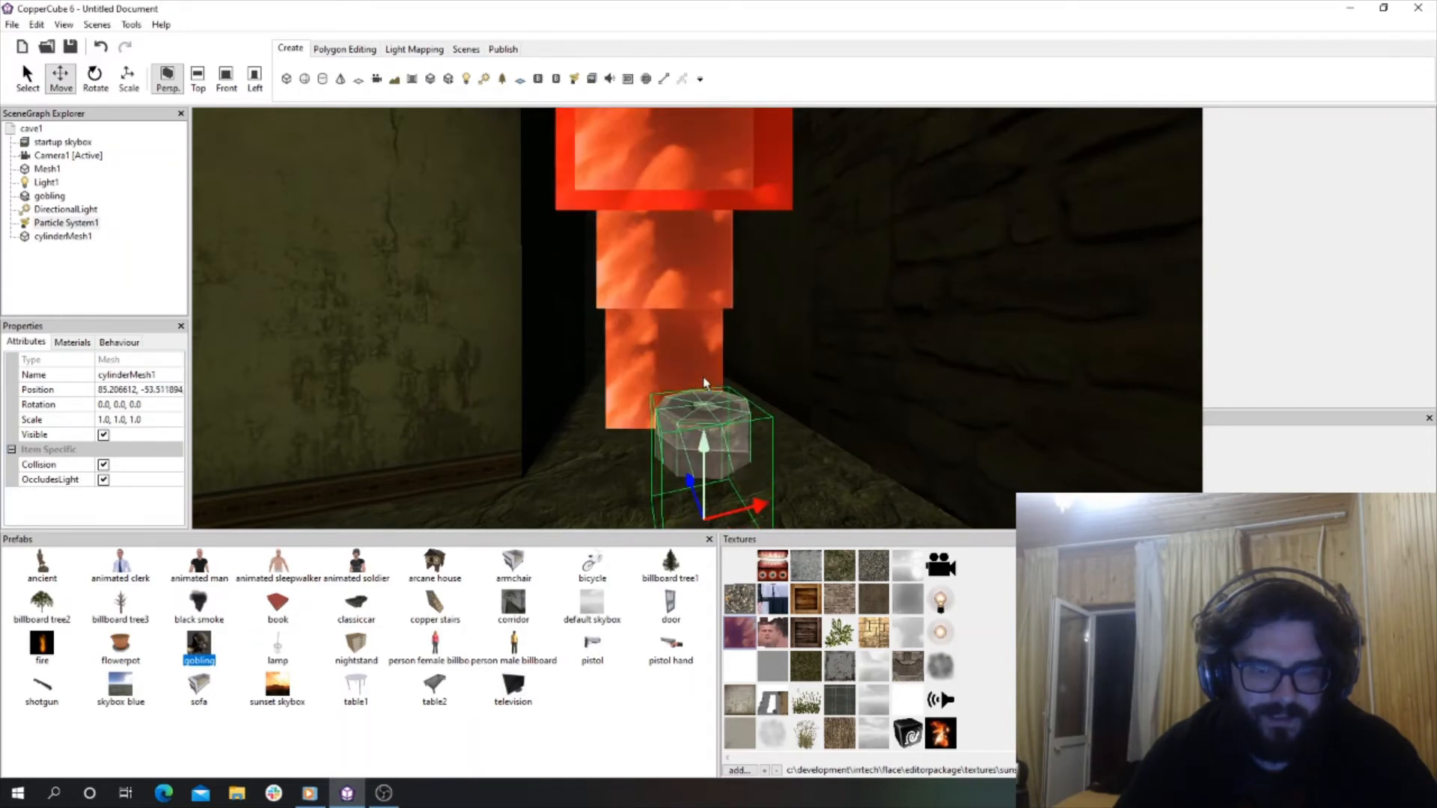
Centre the cylinder on the floor beneath the particle effect and widen it to a scale of about 2.37, 1.0, 2.16.
{"action": "left_click_drag", "start_coordinate": [690, 485], "coordinate": [657, 425]}
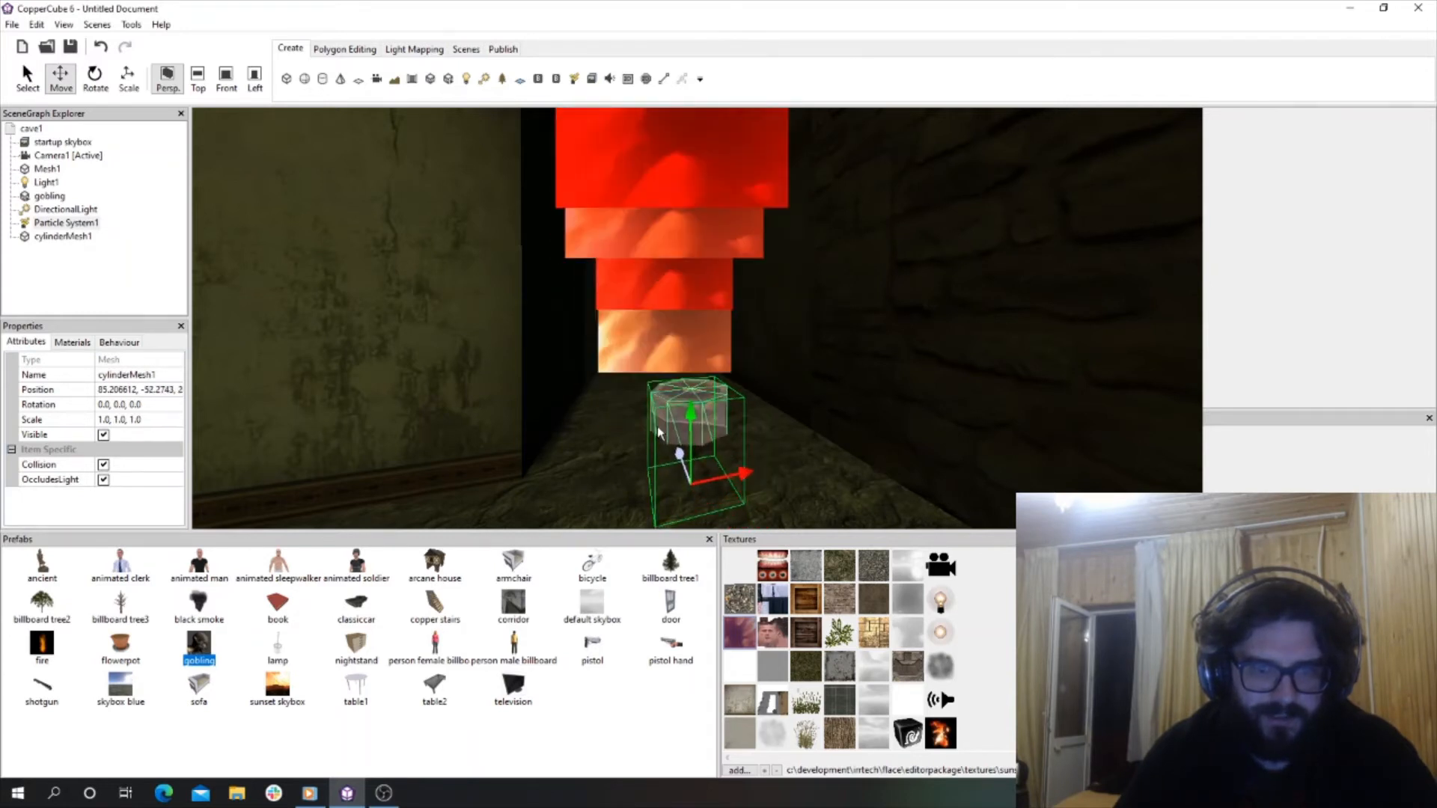
{"action": "left_click_drag", "start_coordinate": [745, 461], "coordinate": [670, 424]}
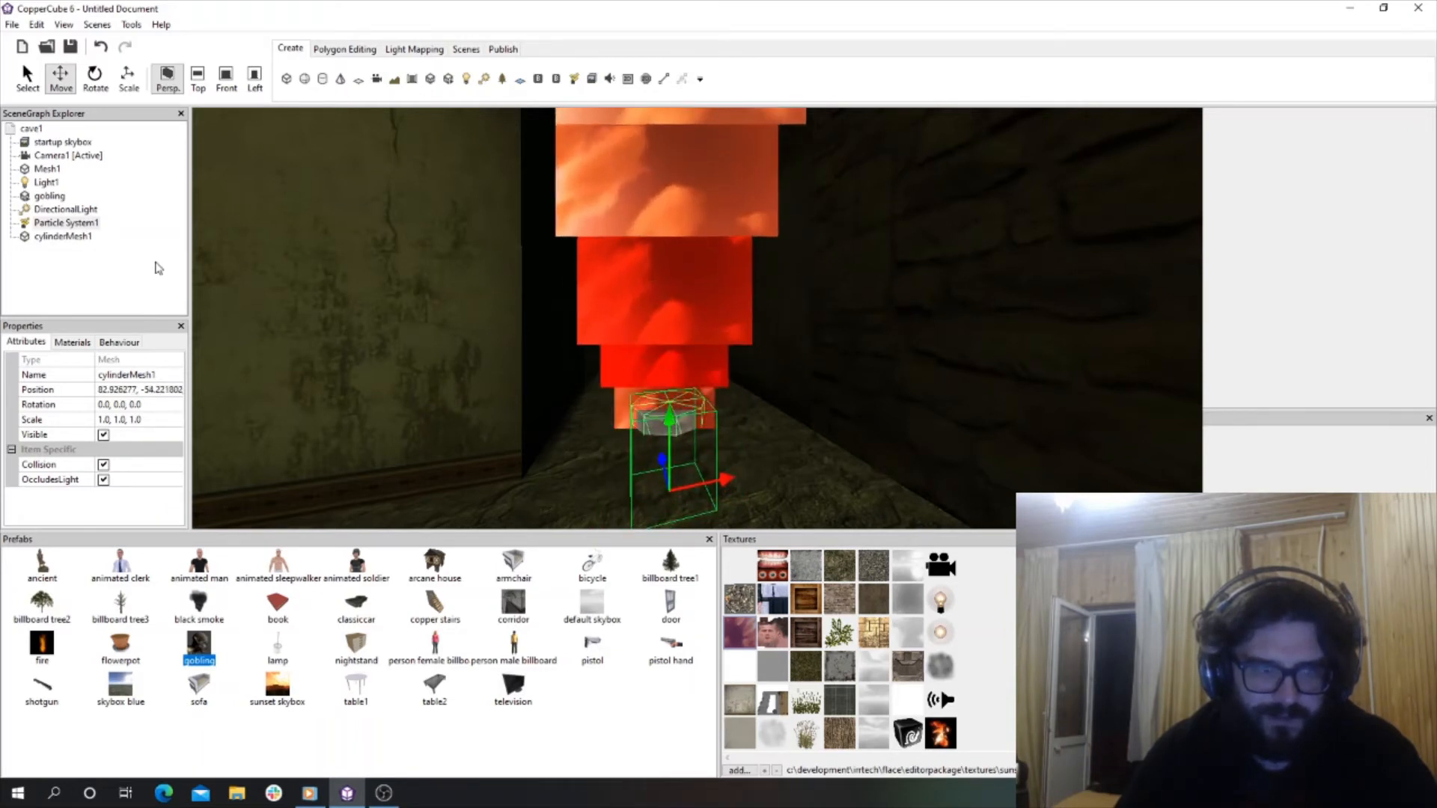
{"action": "left_click", "coordinate": [124, 79]}
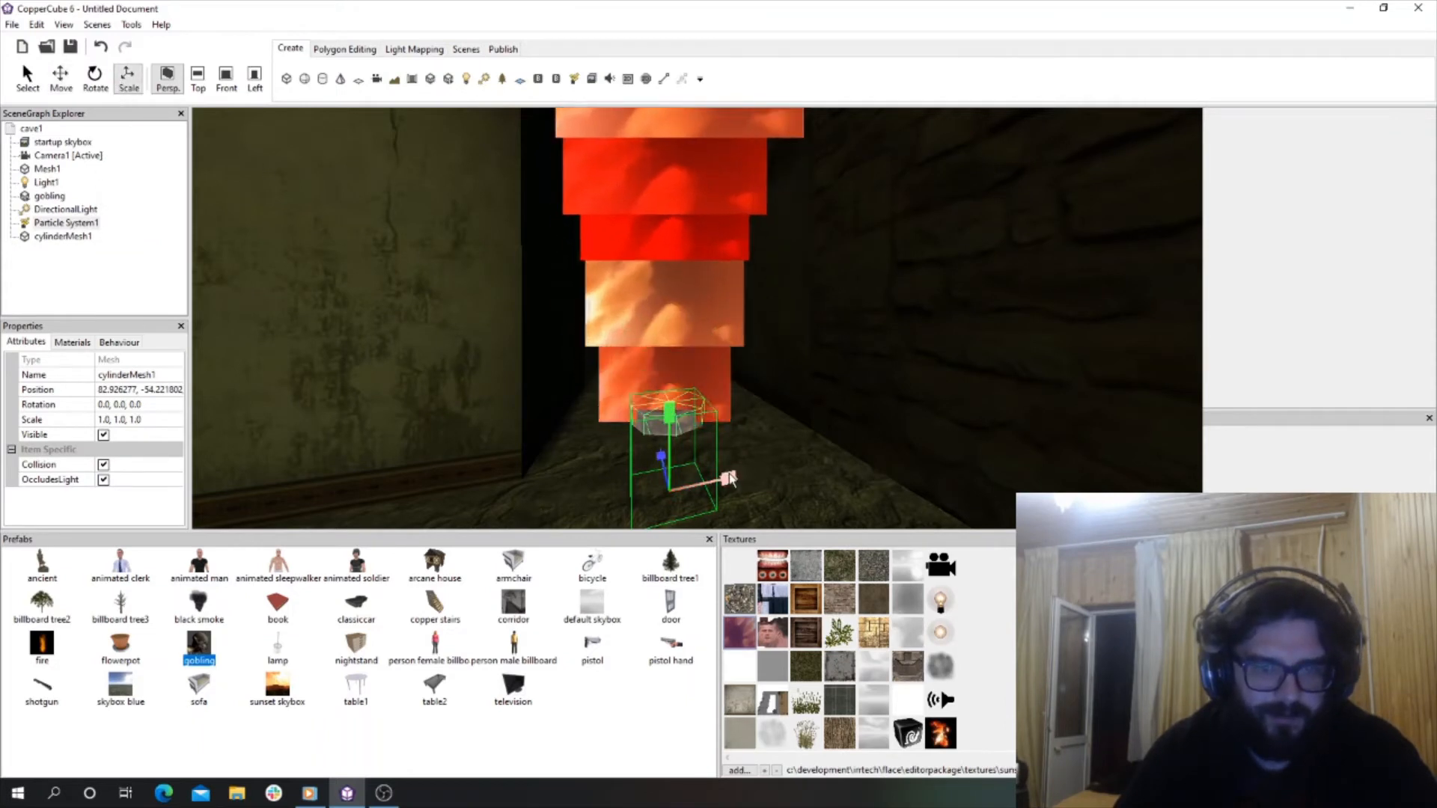
{"action": "left_click_drag", "start_coordinate": [727, 479], "coordinate": [755, 473]}
{"action": "left_click_drag", "start_coordinate": [669, 442], "coordinate": [654, 362]}
{"action": "left_click_drag", "start_coordinate": [727, 478], "coordinate": [778, 477]}
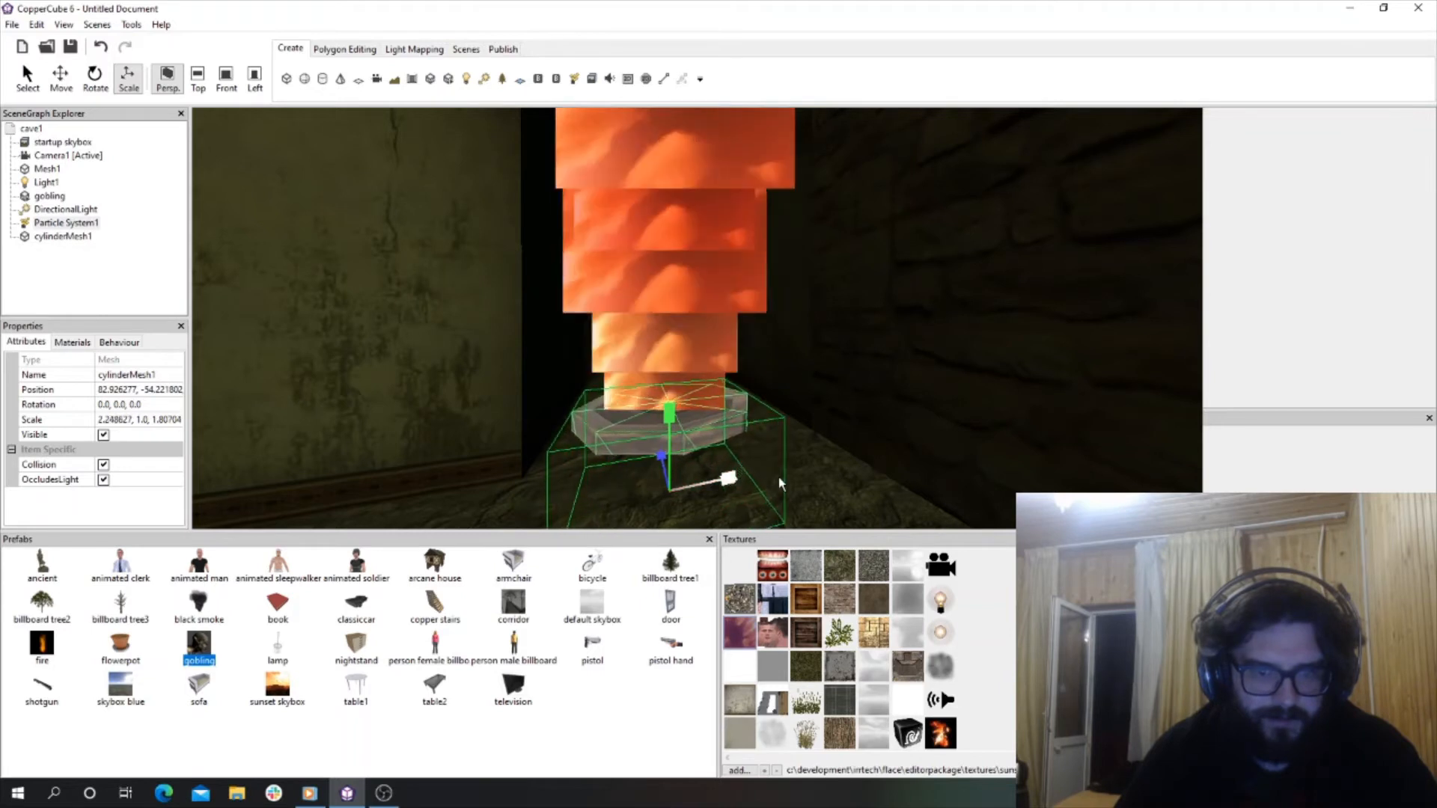
{"action": "left_click_drag", "start_coordinate": [664, 459], "coordinate": [647, 394]}
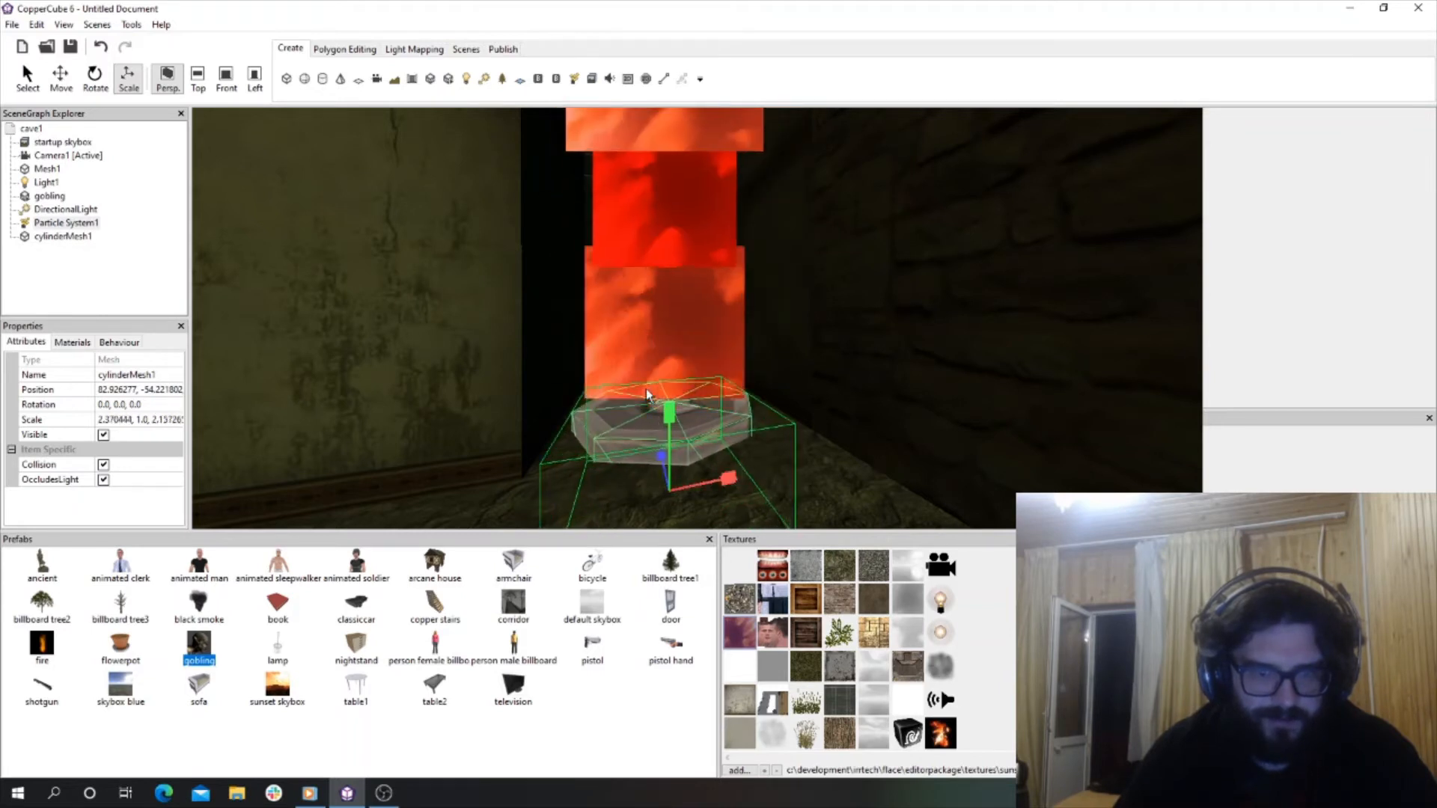
{"action": "left_click", "coordinate": [61, 77]}
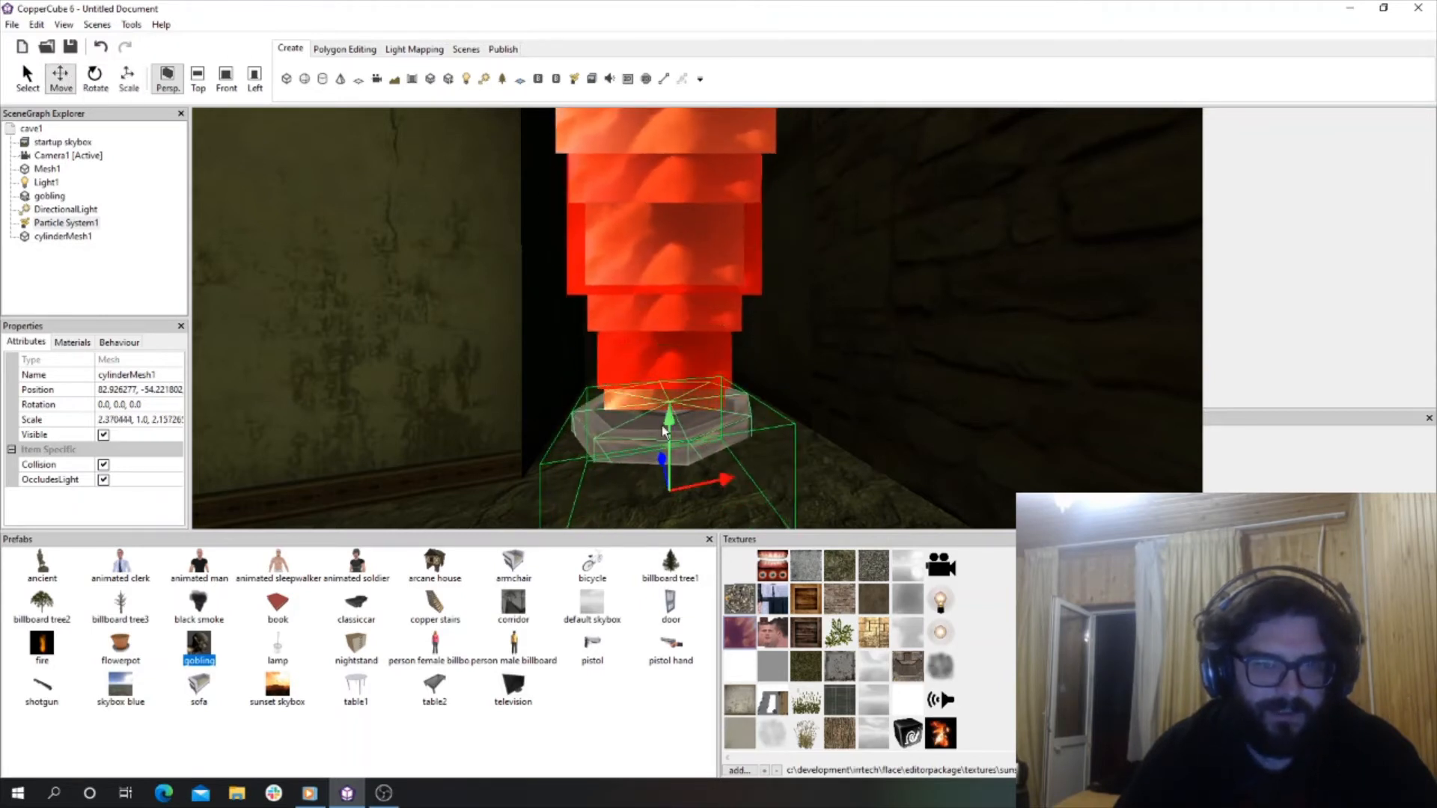
{"action": "left_click", "coordinate": [995, 271]}
{"action": "scroll", "coordinate": [943, 352], "scroll_direction": "down", "scroll_amount": 2}
{"action": "scroll", "coordinate": [941, 354], "scroll_direction": "down", "scroll_amount": 2}
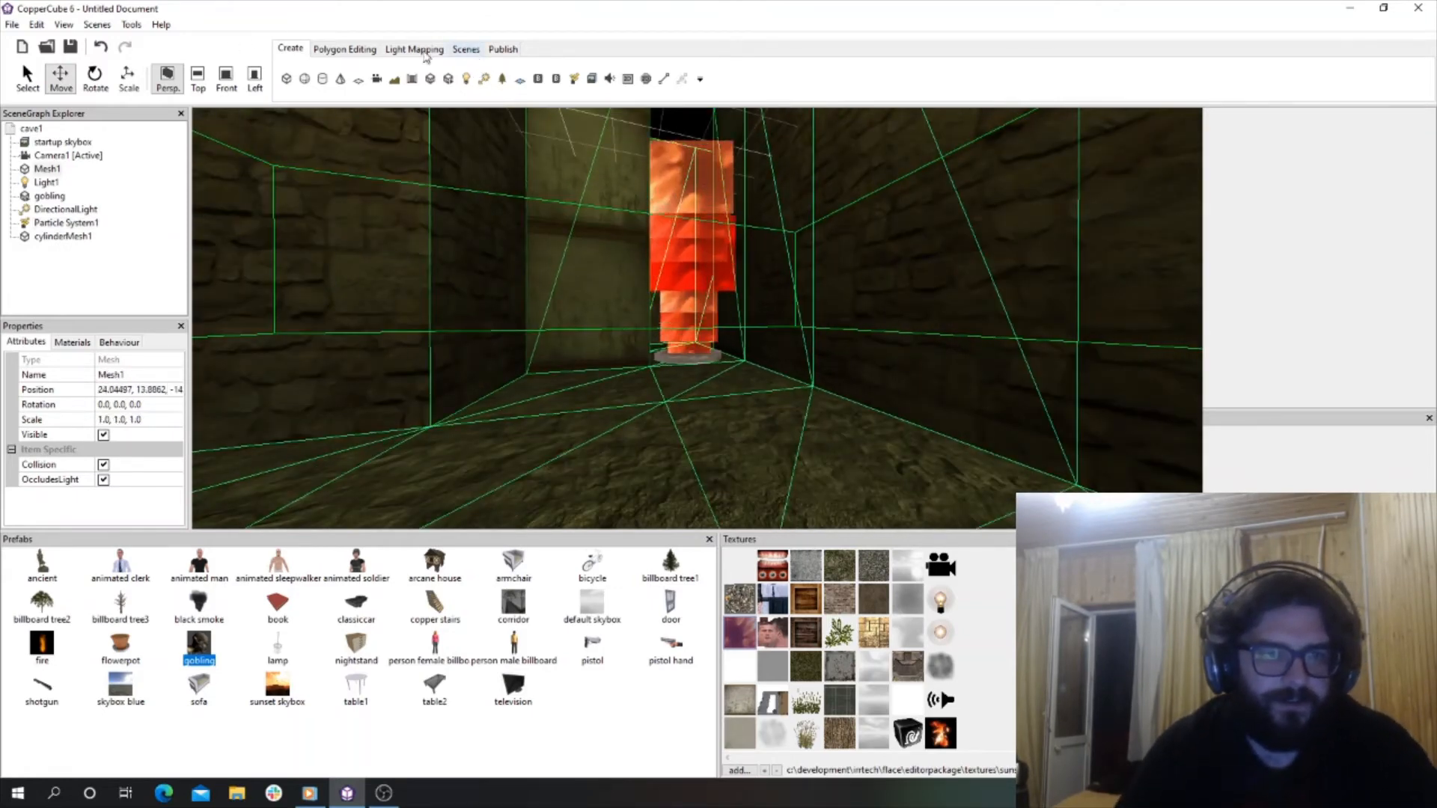
Save the document as mazxegame in the CopperCube documents folder.
{"action": "left_click", "coordinate": [12, 24]}
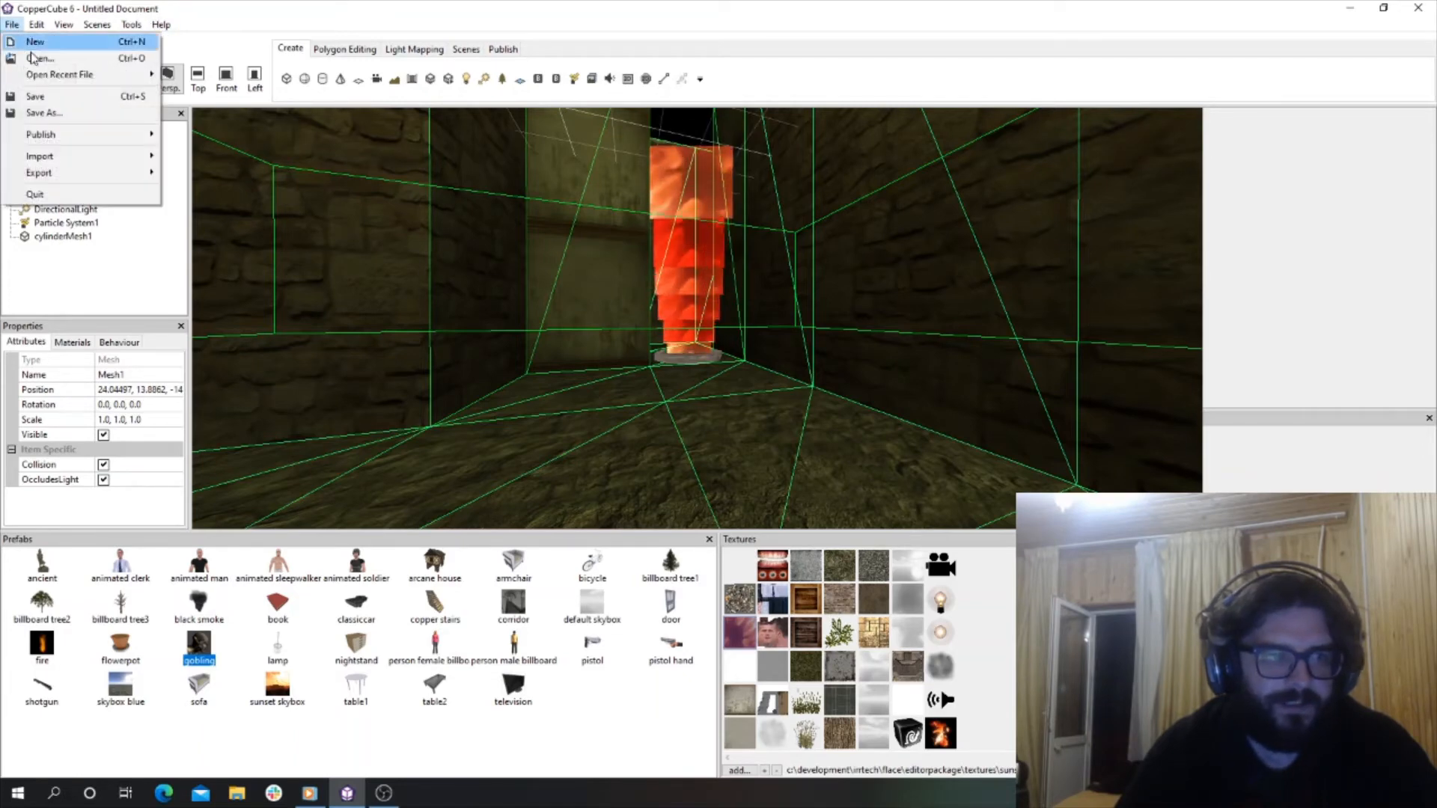
{"action": "left_click", "coordinate": [48, 118]}
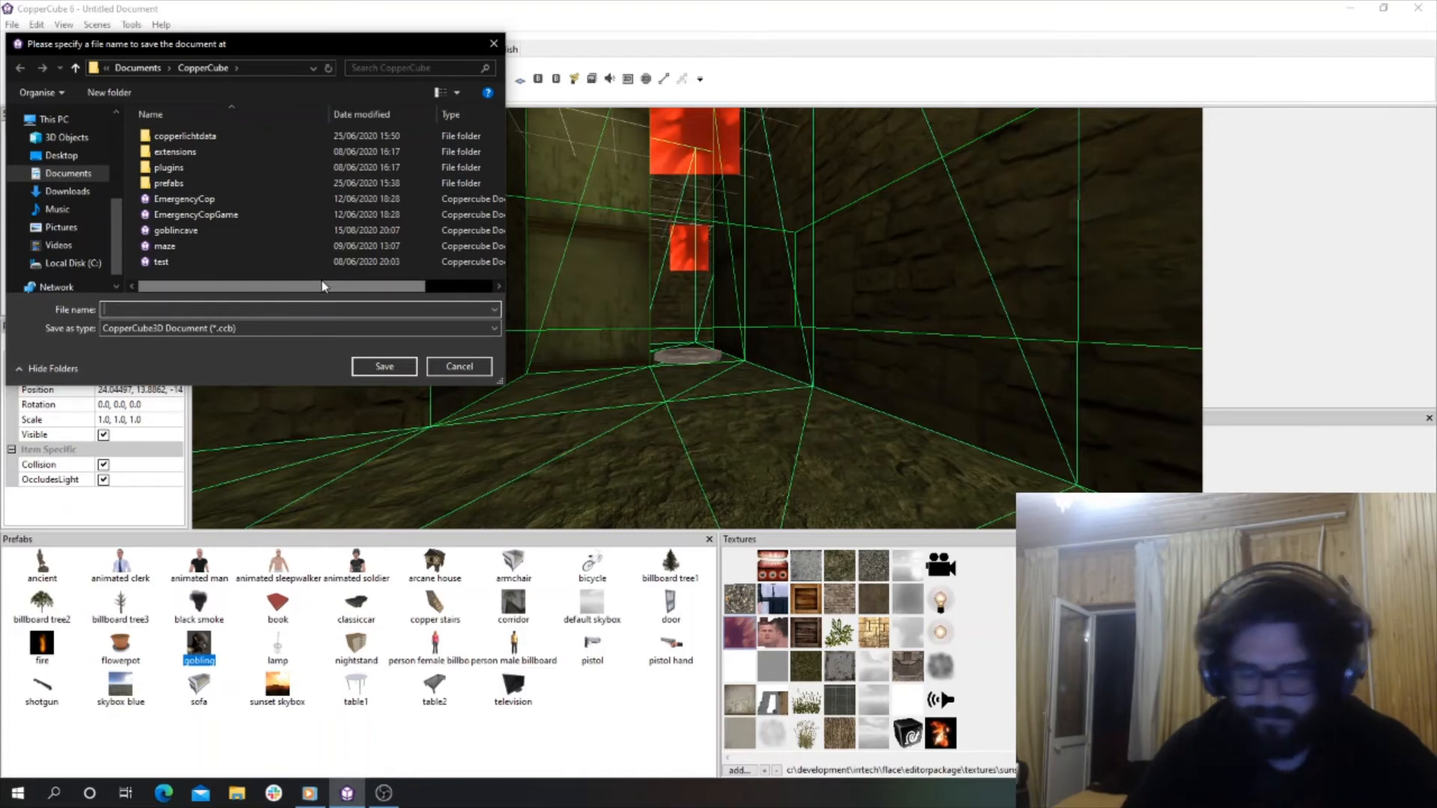
{"action": "type", "text": "m"}
{"action": "type", "text": "azc"}
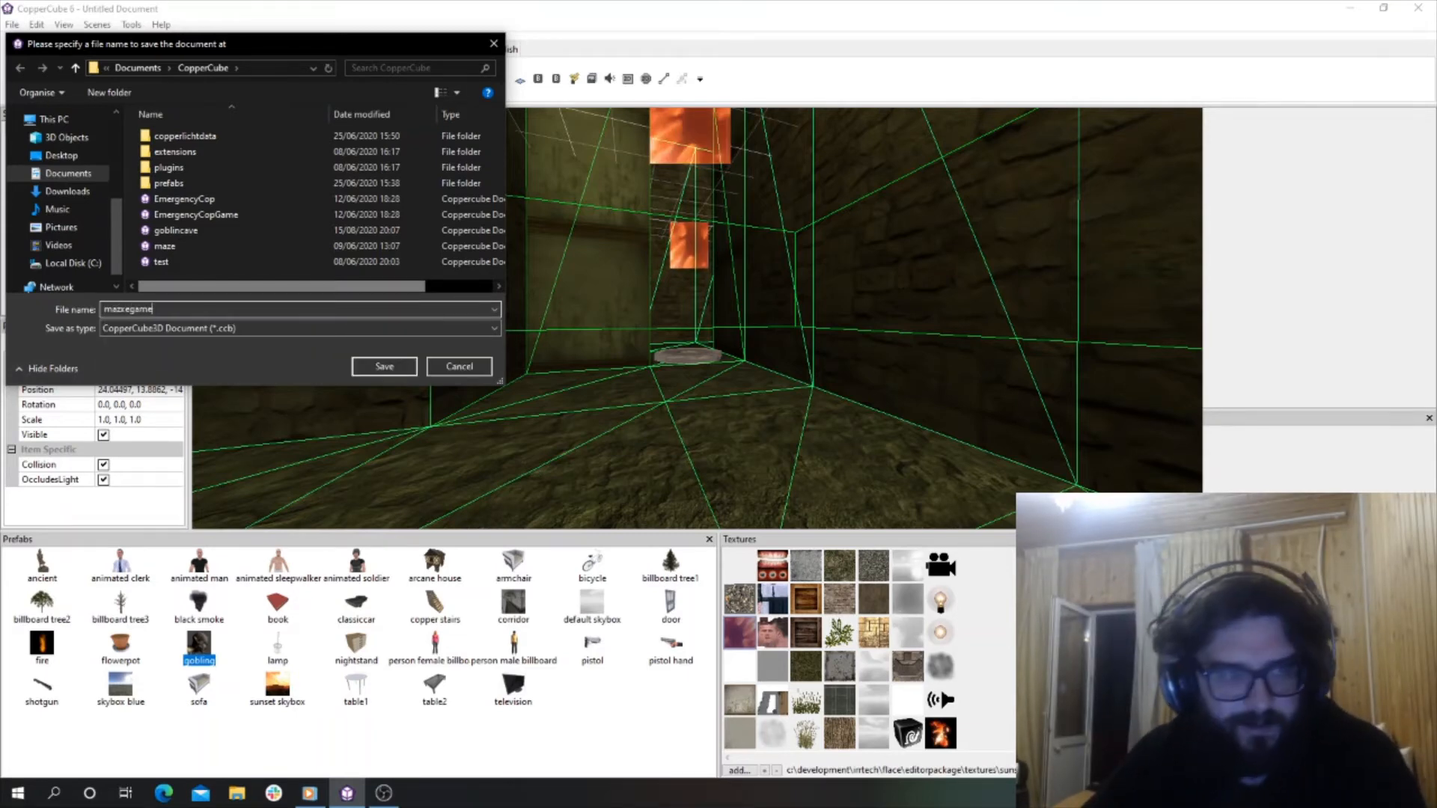
{"action": "key", "text": "Return"}
Run the scene as a WebGL test and show the browser preview in full screen.
{"action": "left_click", "coordinate": [131, 25]}
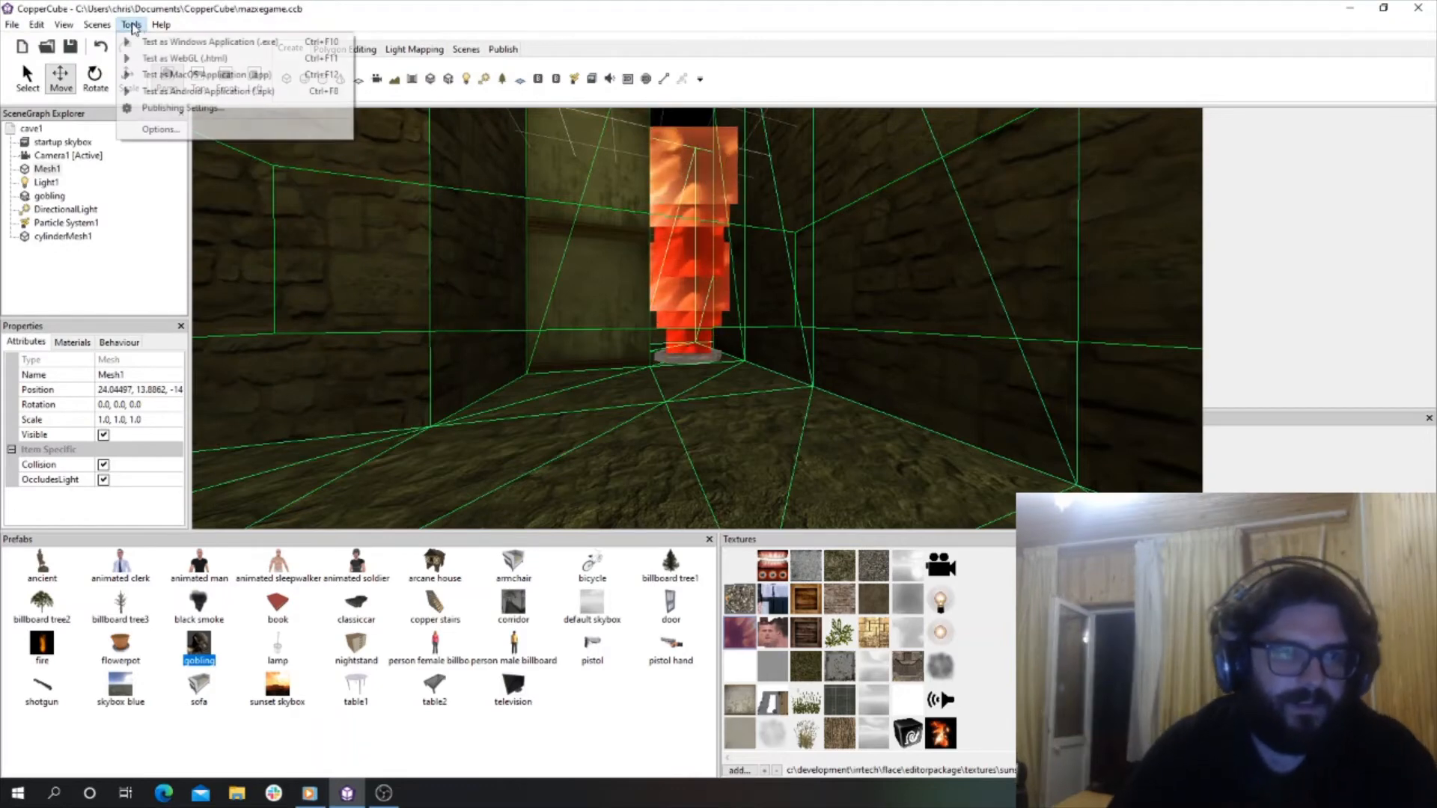
{"action": "left_click", "coordinate": [164, 60]}
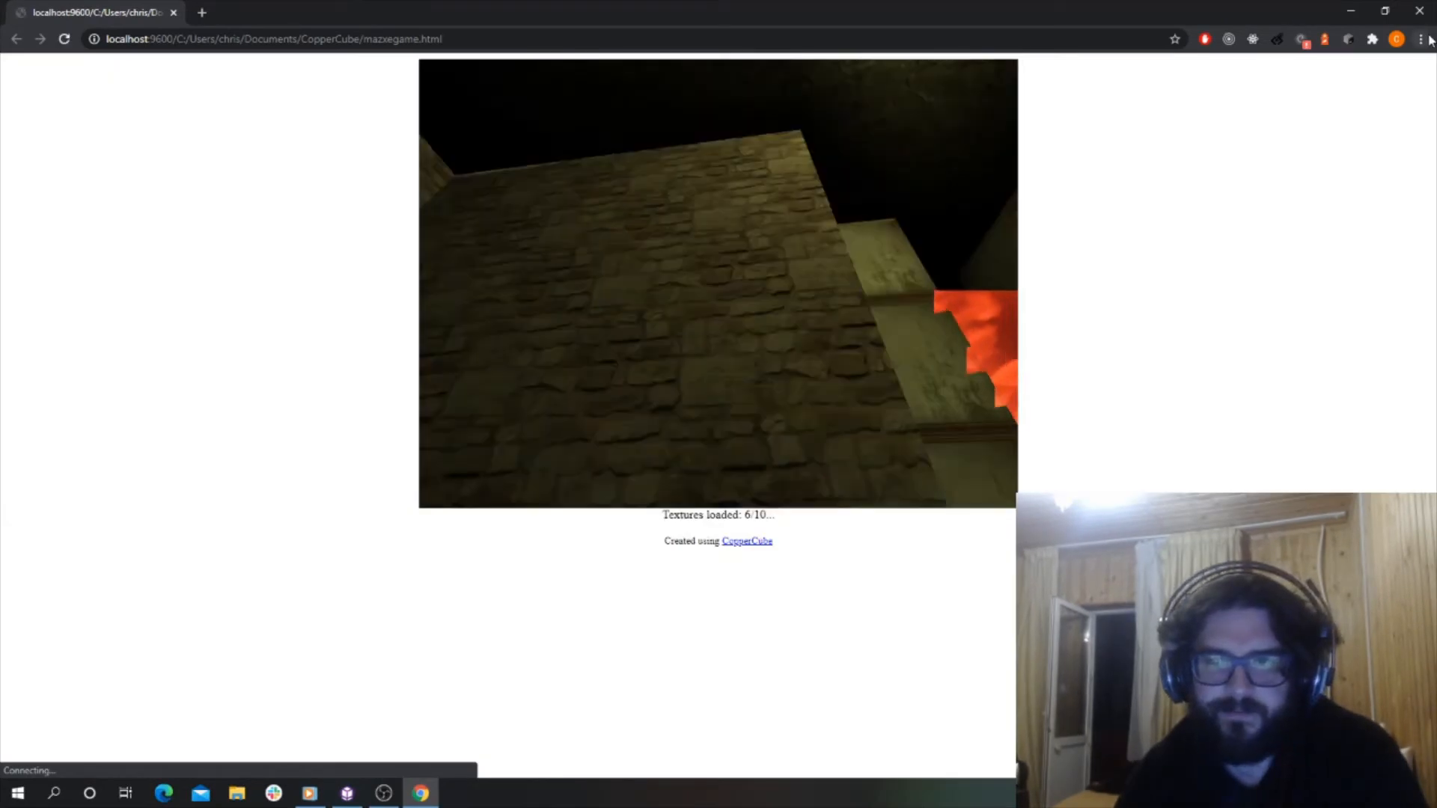
{"action": "left_click", "coordinate": [1421, 39]}
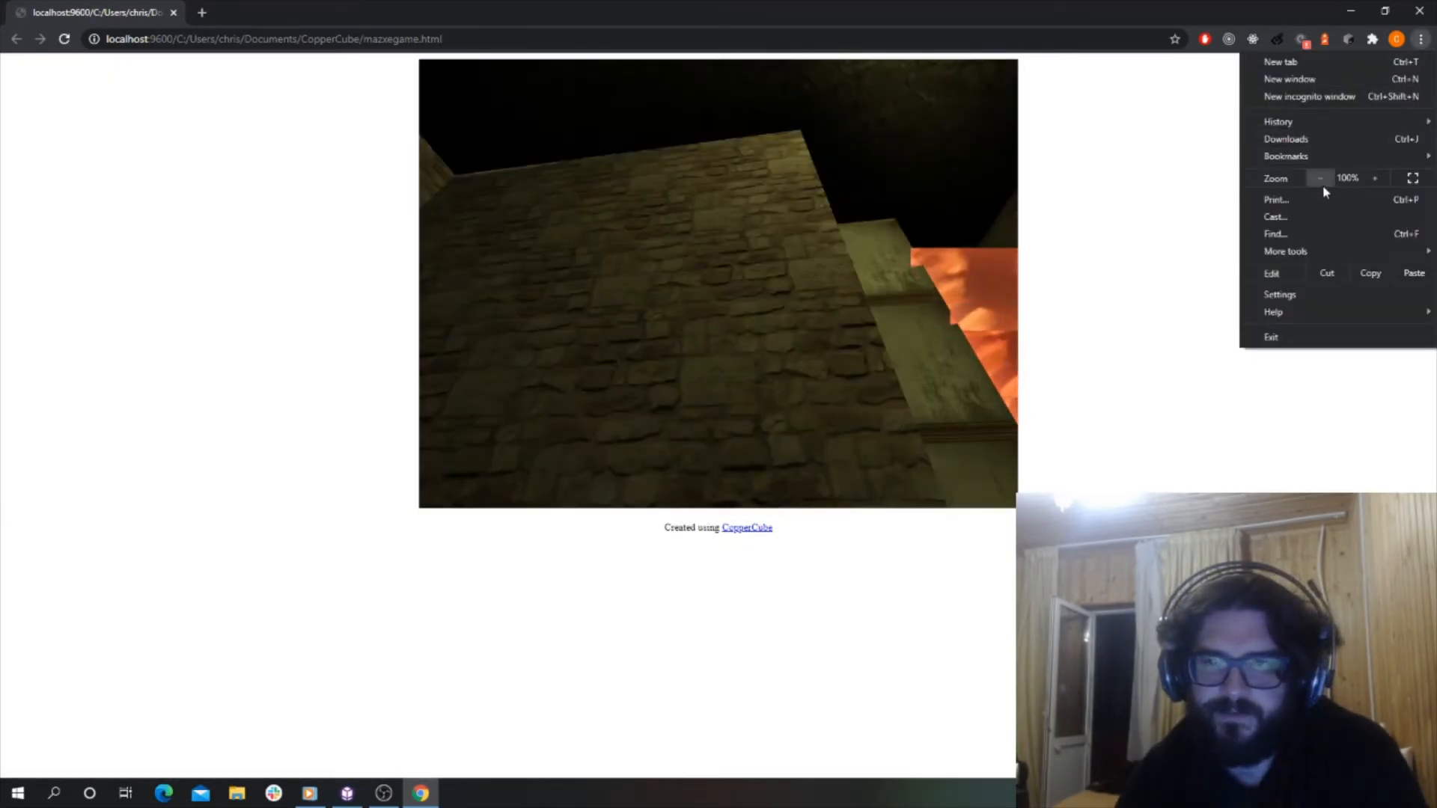
{"action": "left_click", "coordinate": [1412, 179]}
Walk through the cave in the preview and examine the fire column and its cylinder base from several distances.
{"action": "left_click", "coordinate": [996, 254]}
{"action": "key", "text": "w"}
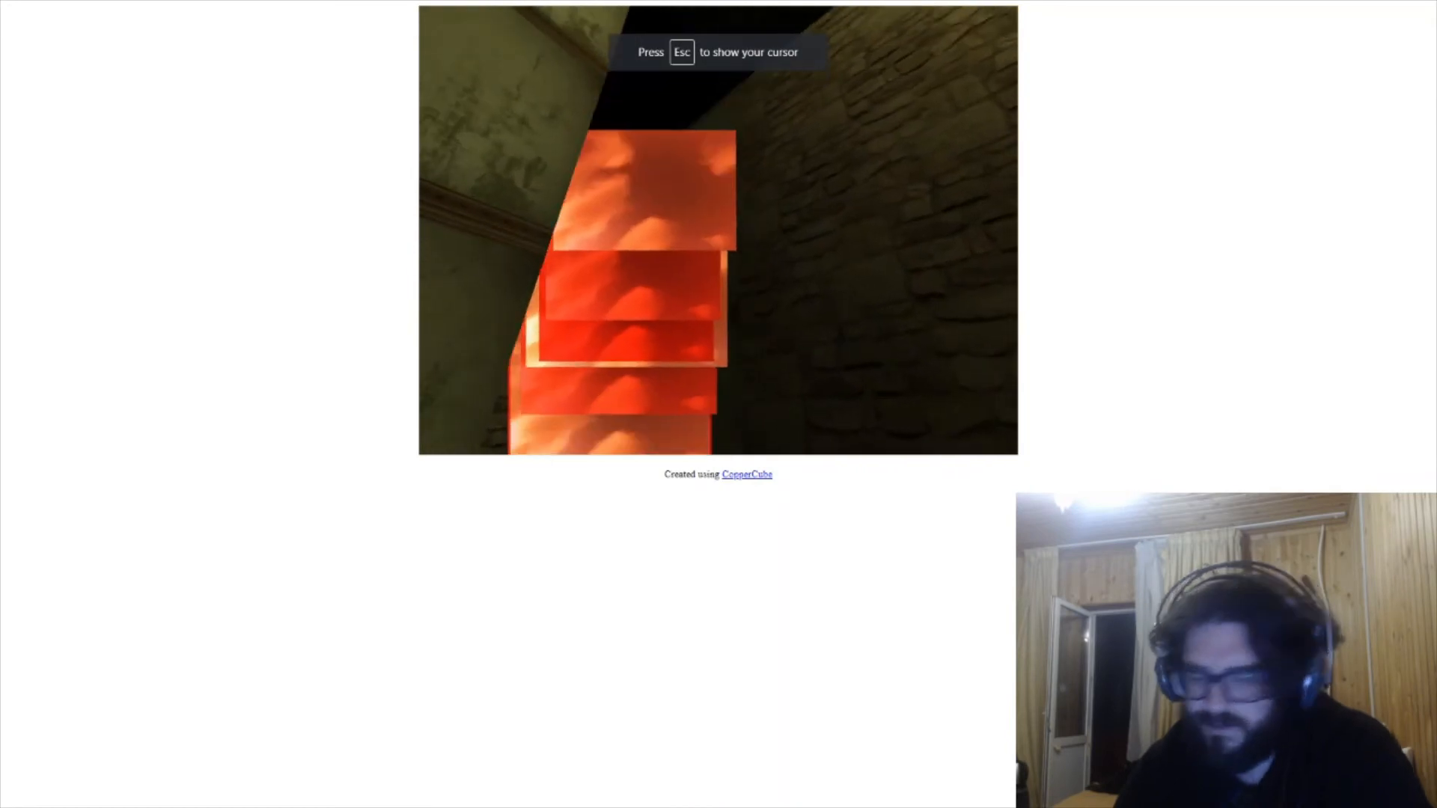
{"action": "left_click", "coordinate": [931, 210]}
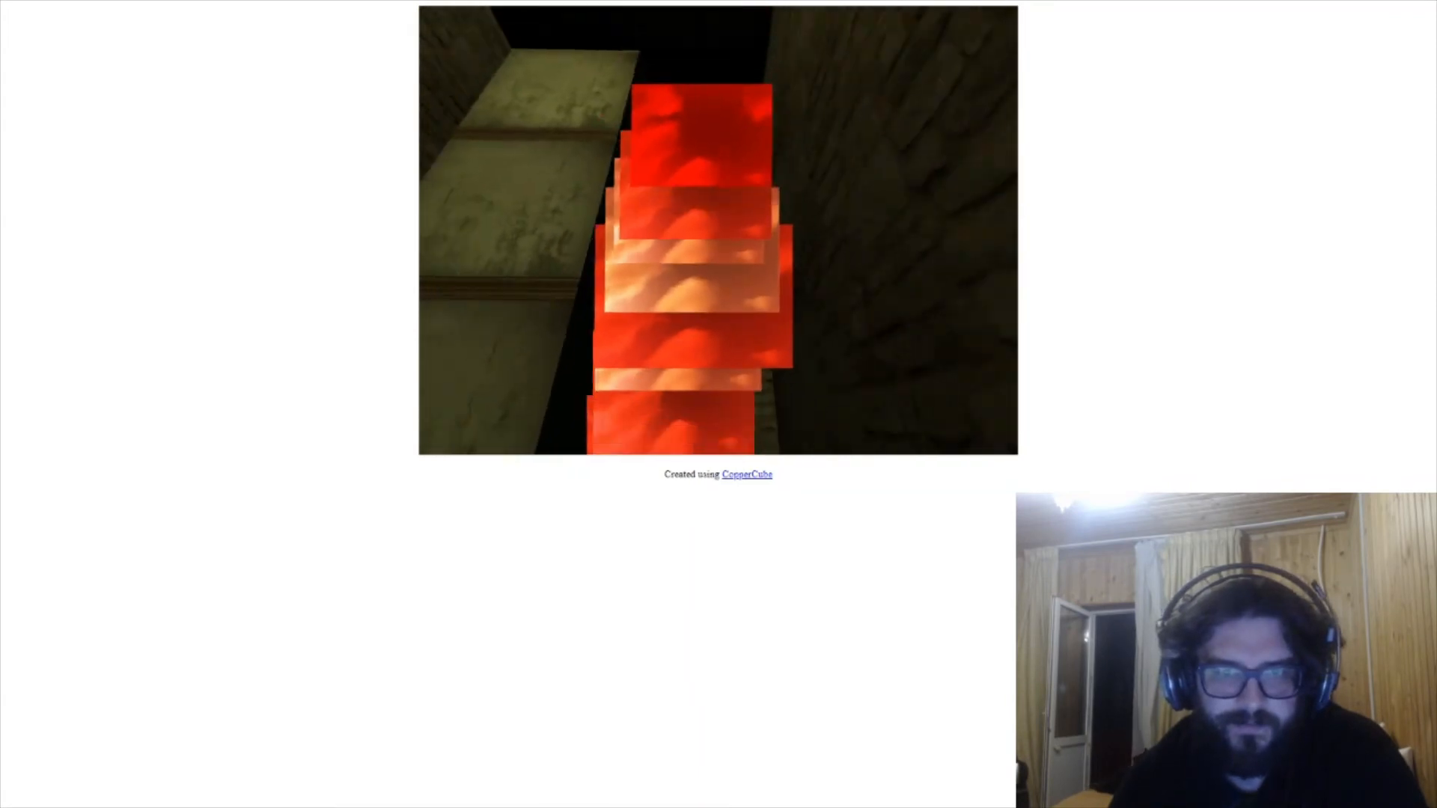
{"action": "key", "text": "w"}
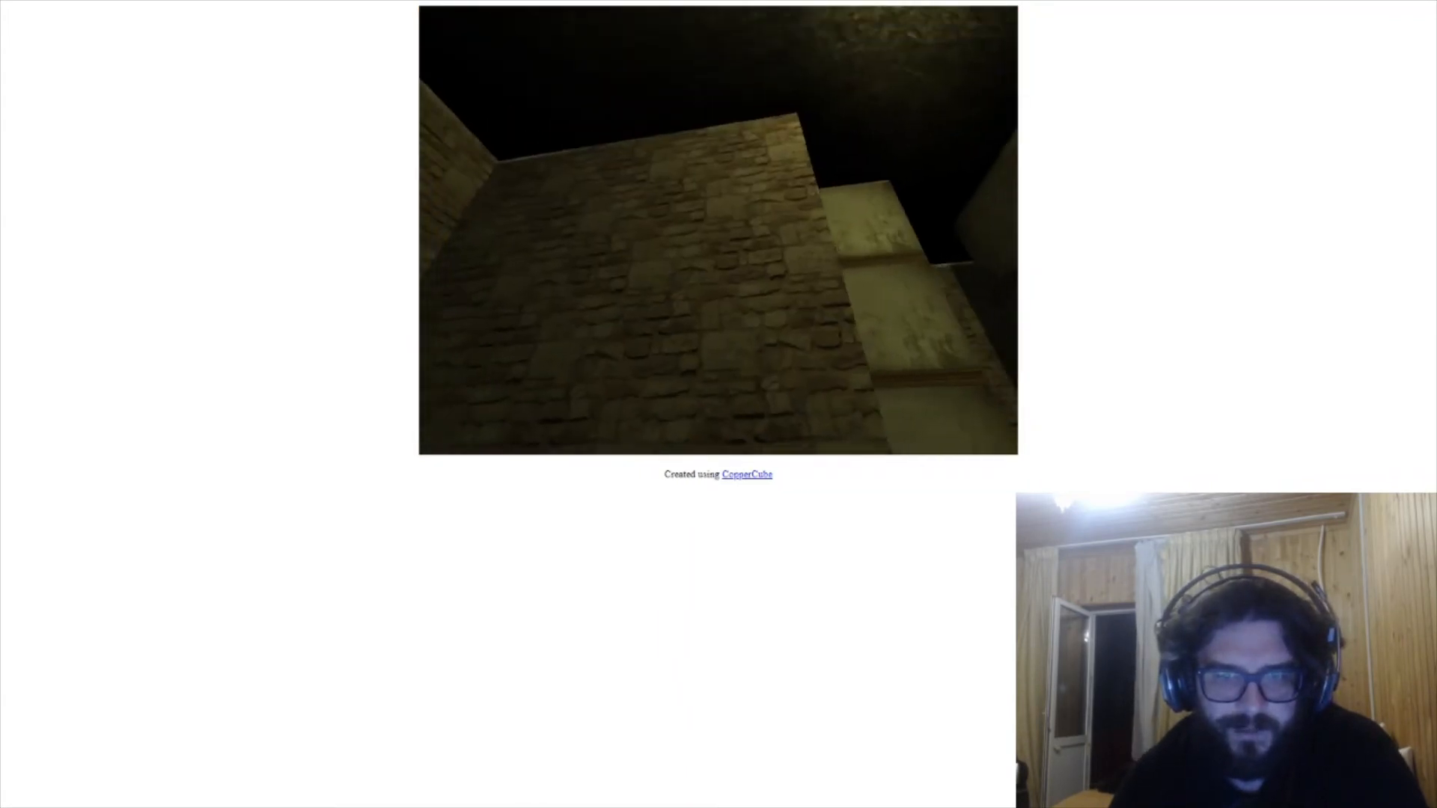
{"action": "key", "text": "w"}
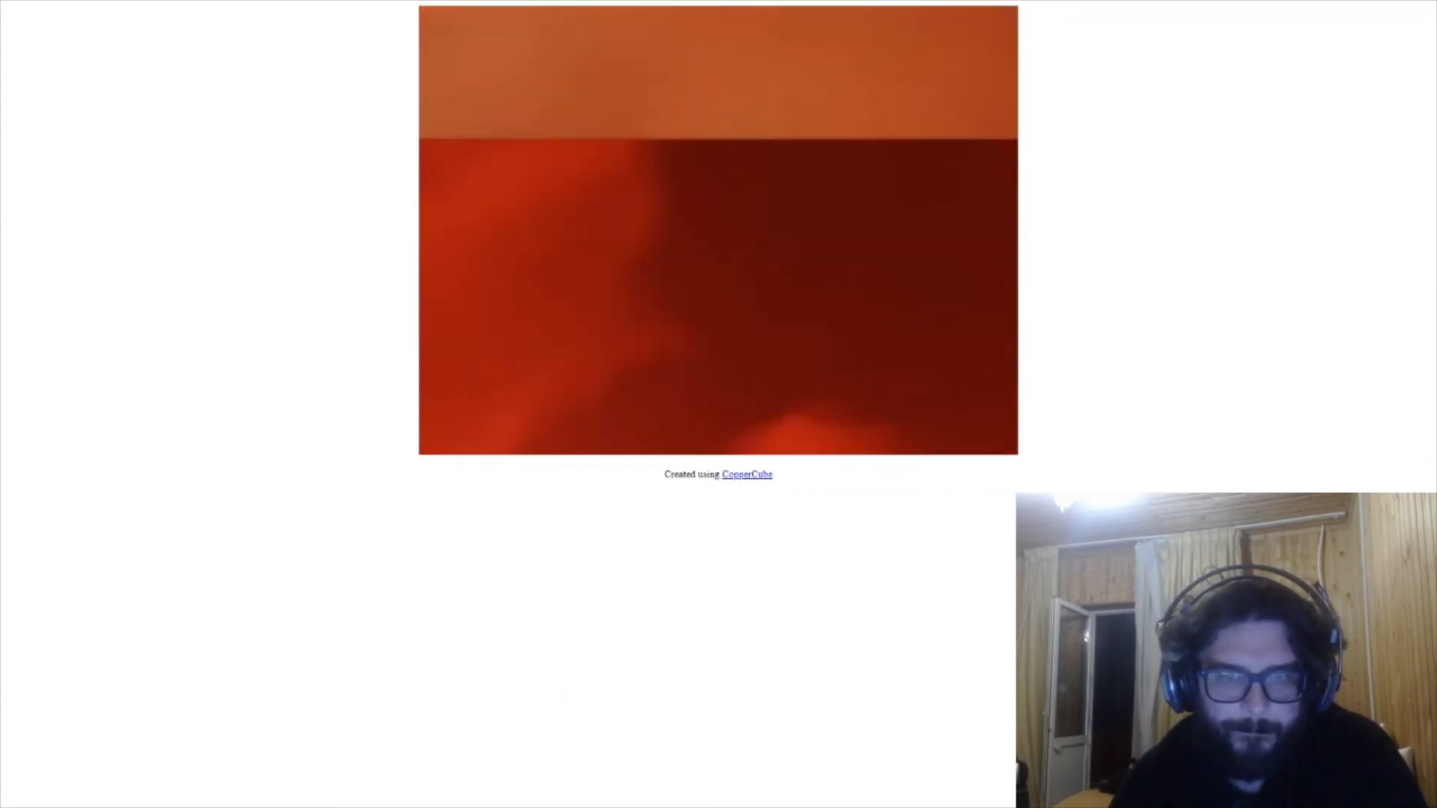
{"action": "key", "text": "w"}
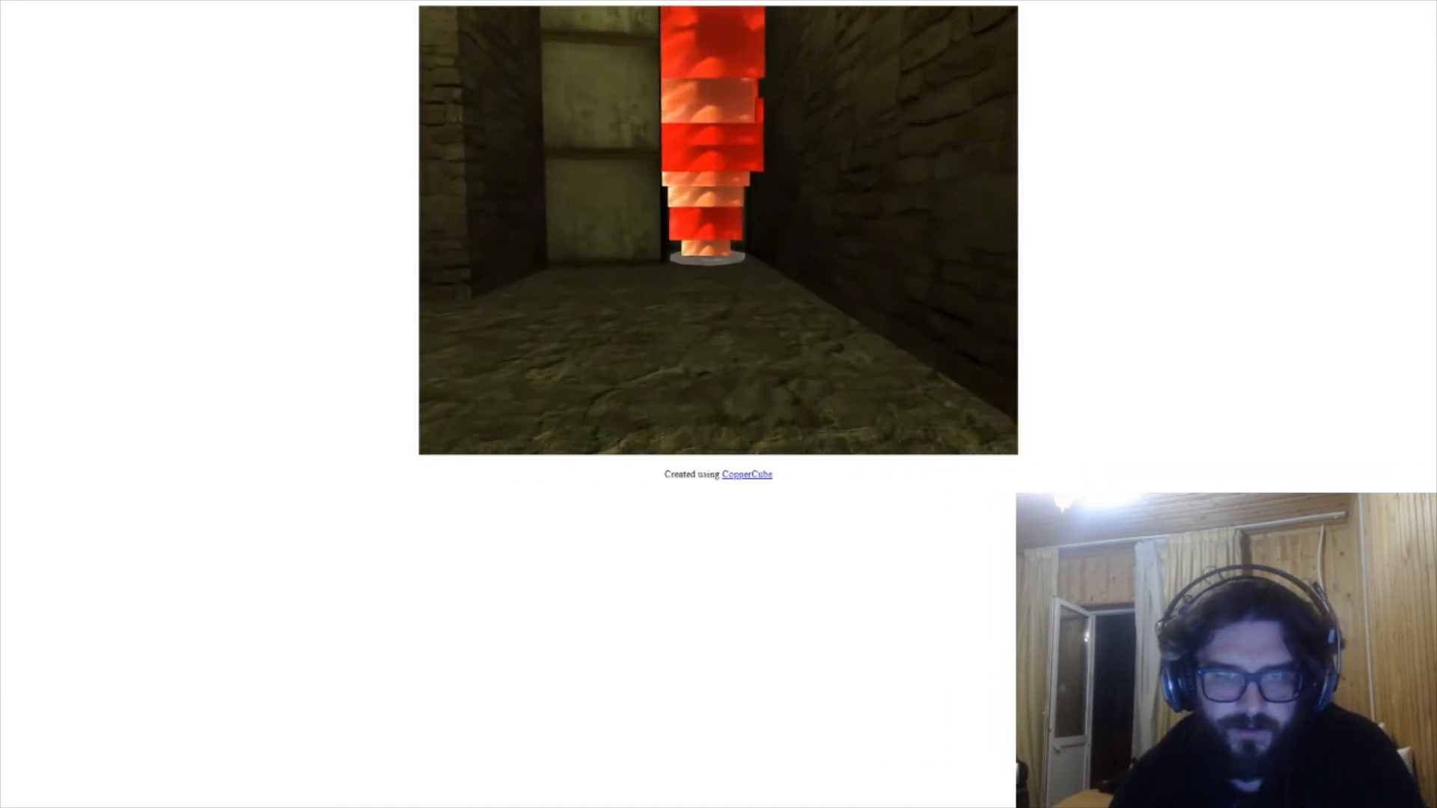
{"action": "key", "text": "s"}
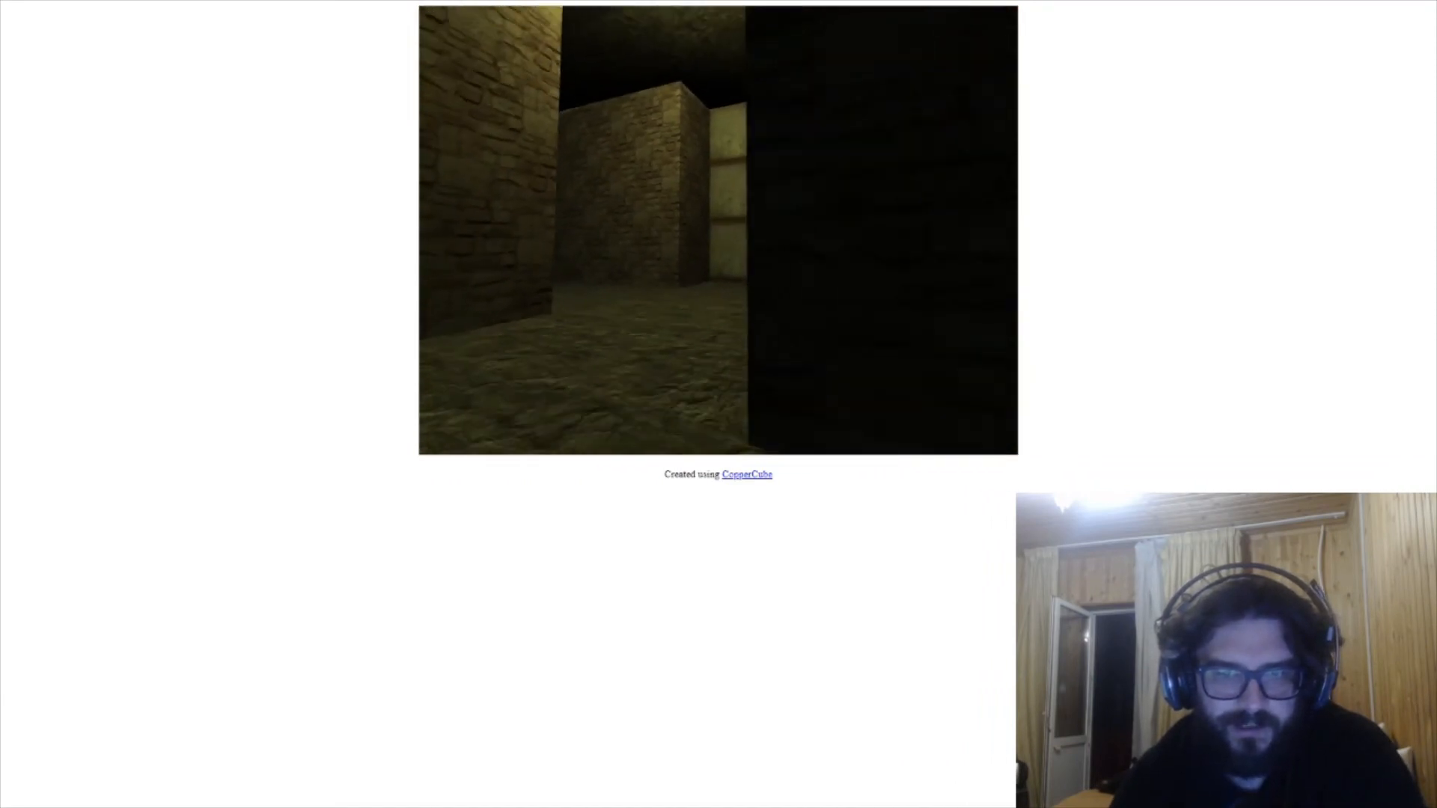
{"action": "key", "text": "w"}
{"action": "key", "text": "w"}
{"action": "key", "text": "s"}
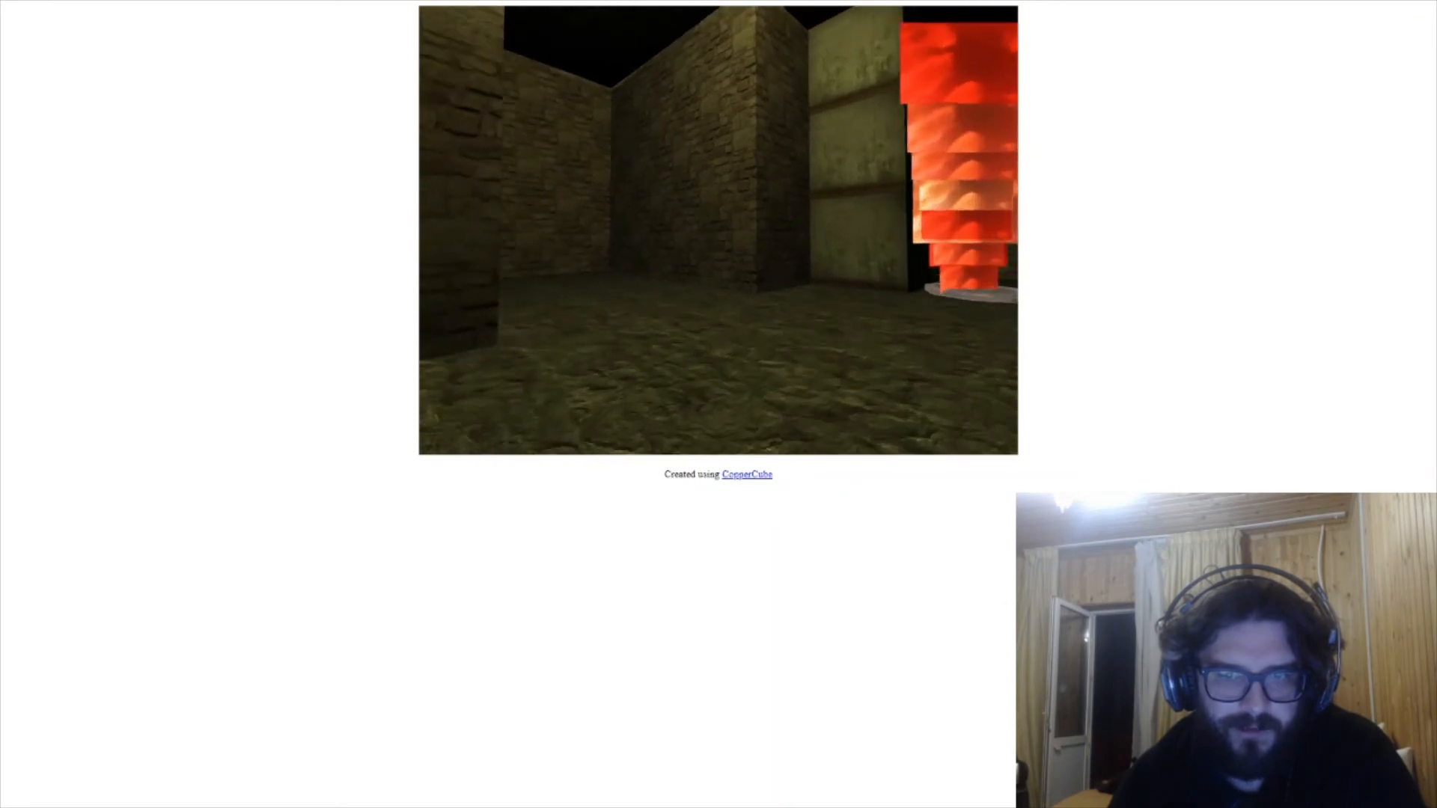
{"action": "key", "text": "w"}
{"action": "key", "text": "w"}
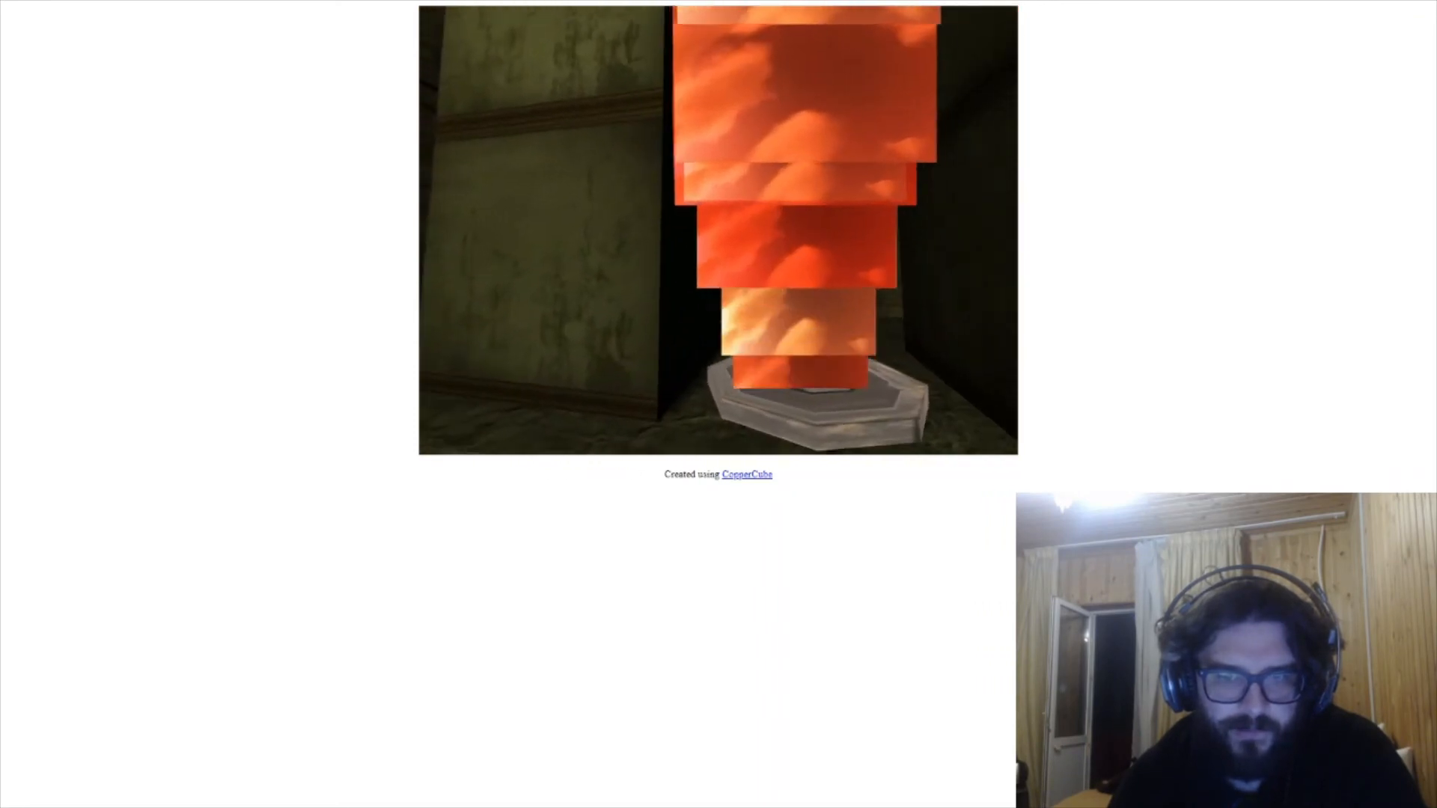
{"action": "key", "text": "w"}
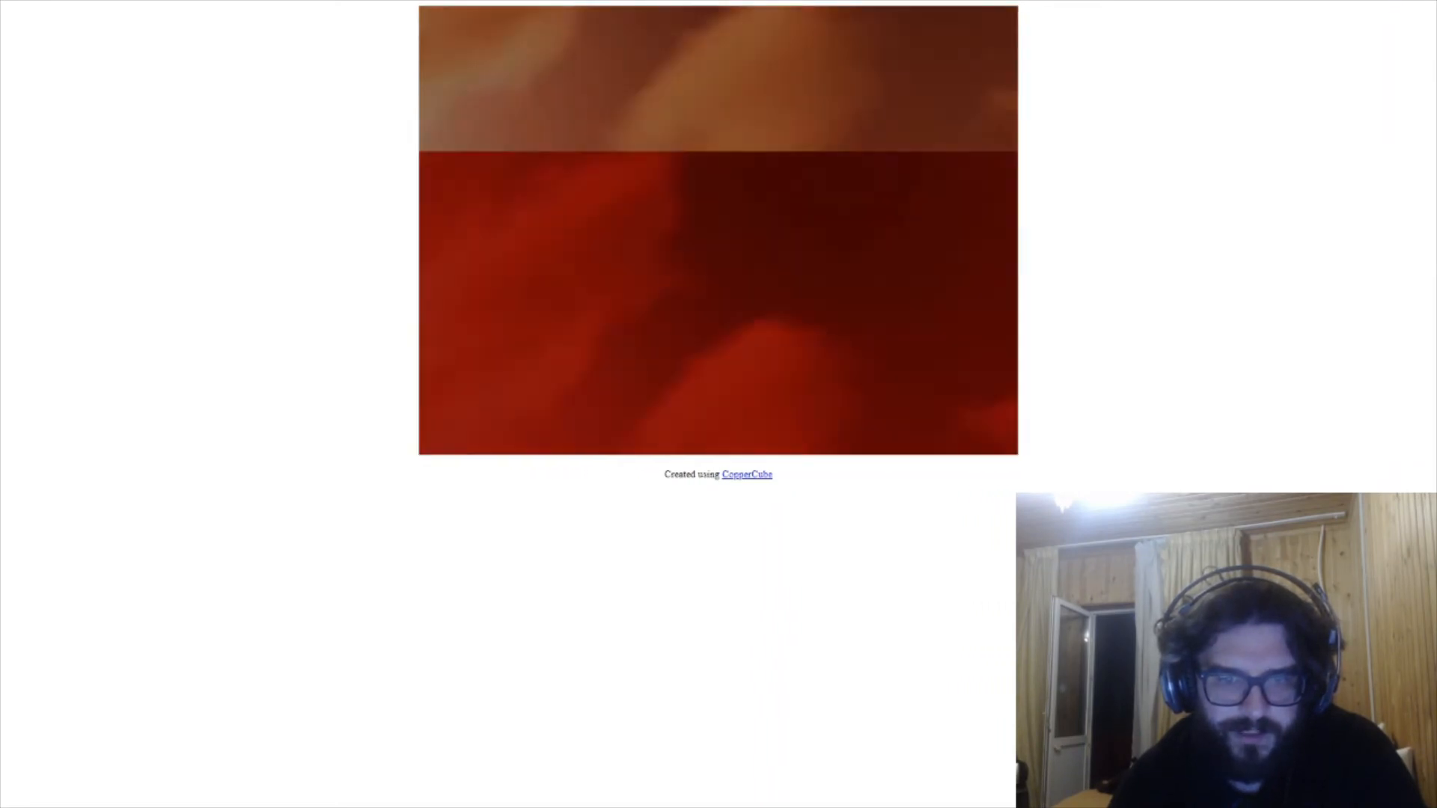
{"action": "key", "text": "w"}
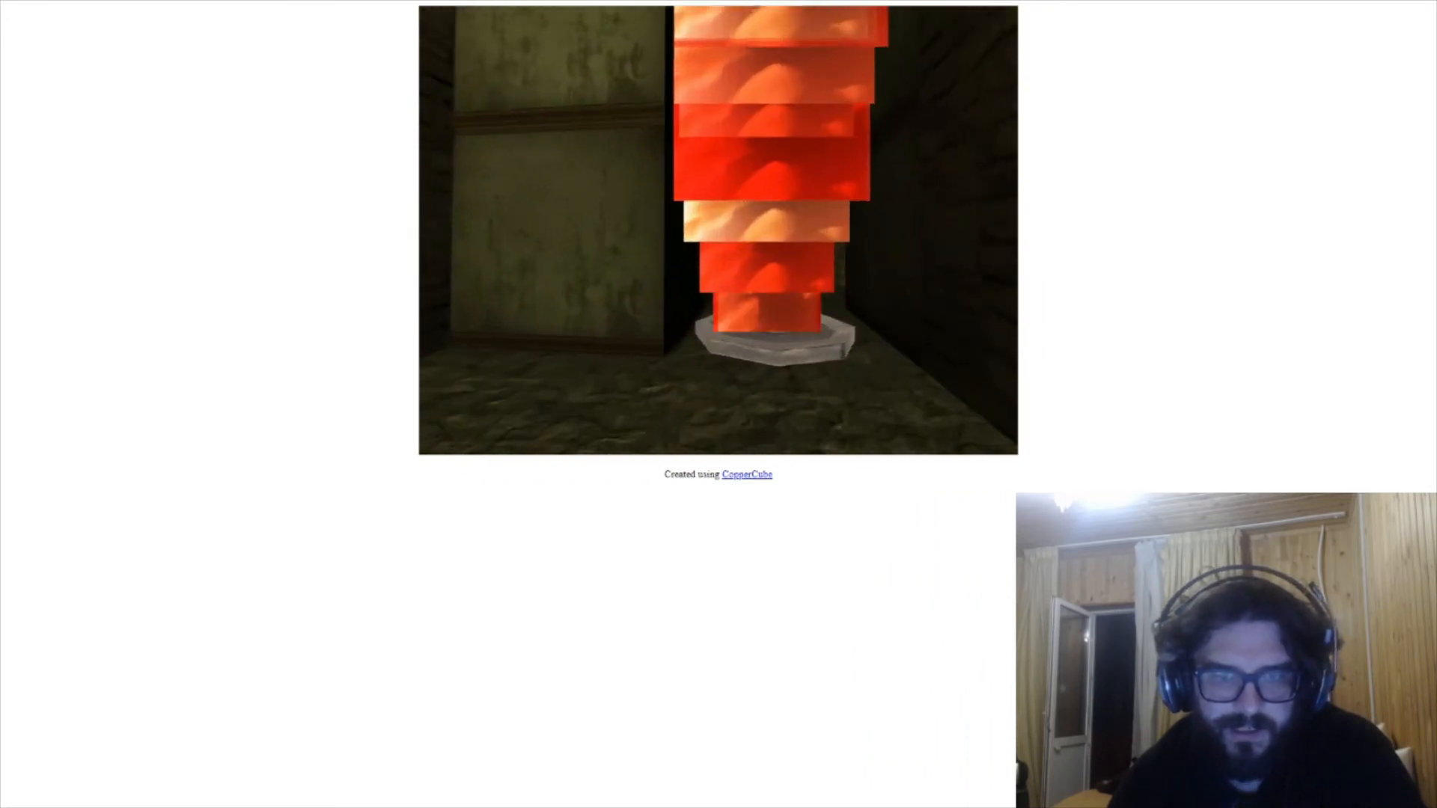
{"action": "key", "text": "Escape"}
{"action": "left_click", "coordinate": [908, 269]}
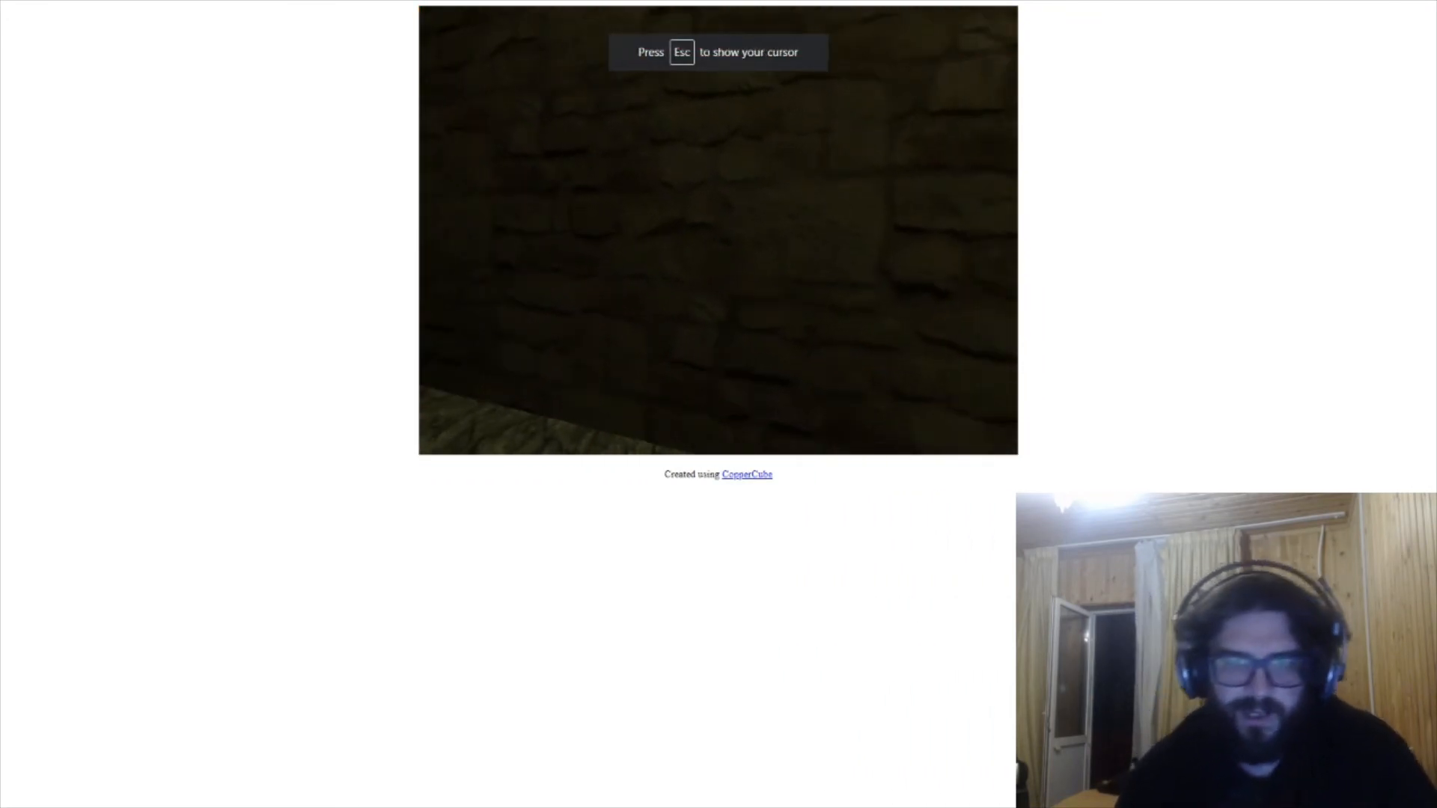
{"action": "left_click", "coordinate": [802, 128]}
Leave full screen, release the cursor and close the browser preview to return to the editor.
{"action": "key", "text": "F11"}
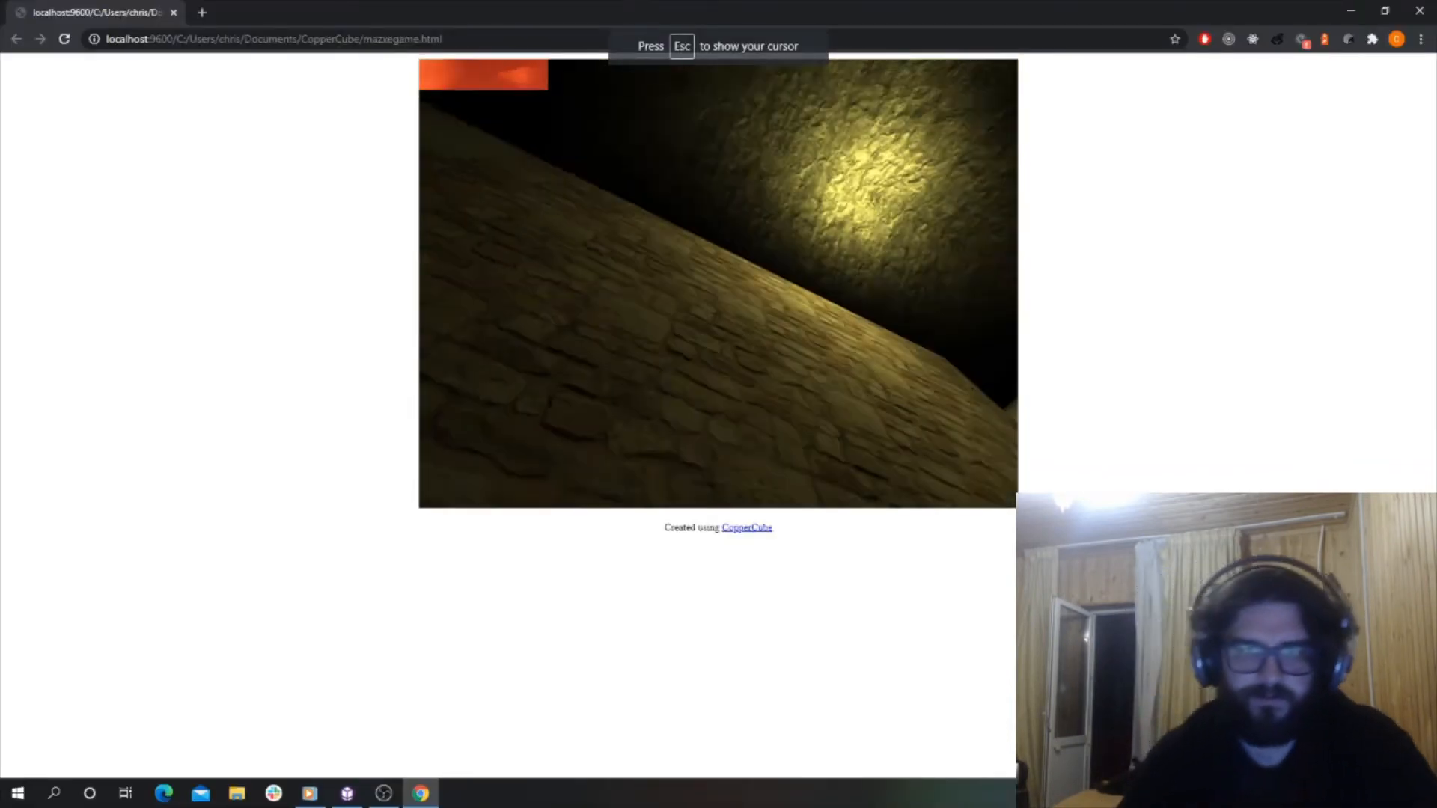
{"action": "key", "text": "Escape"}
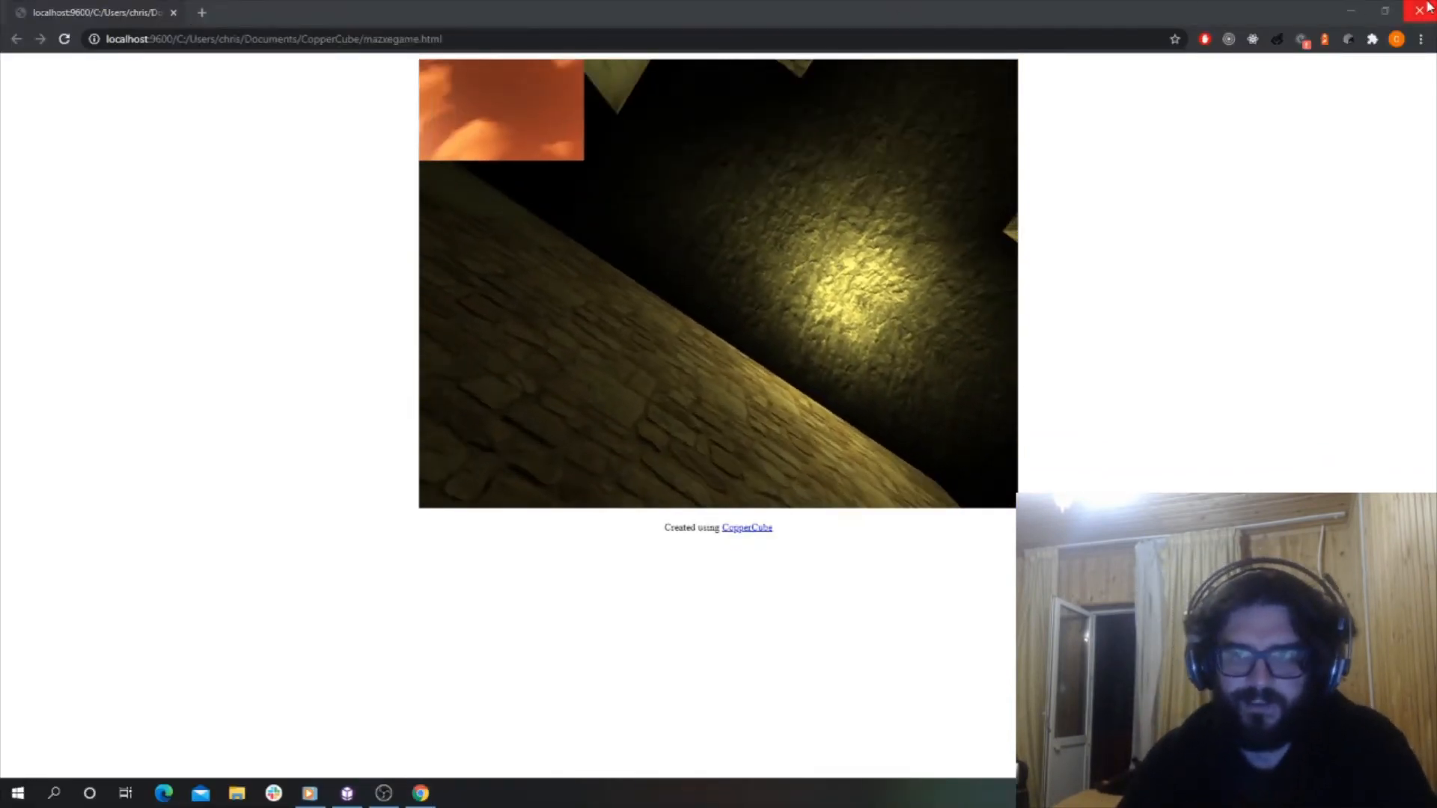
{"action": "left_click", "coordinate": [1420, 11]}
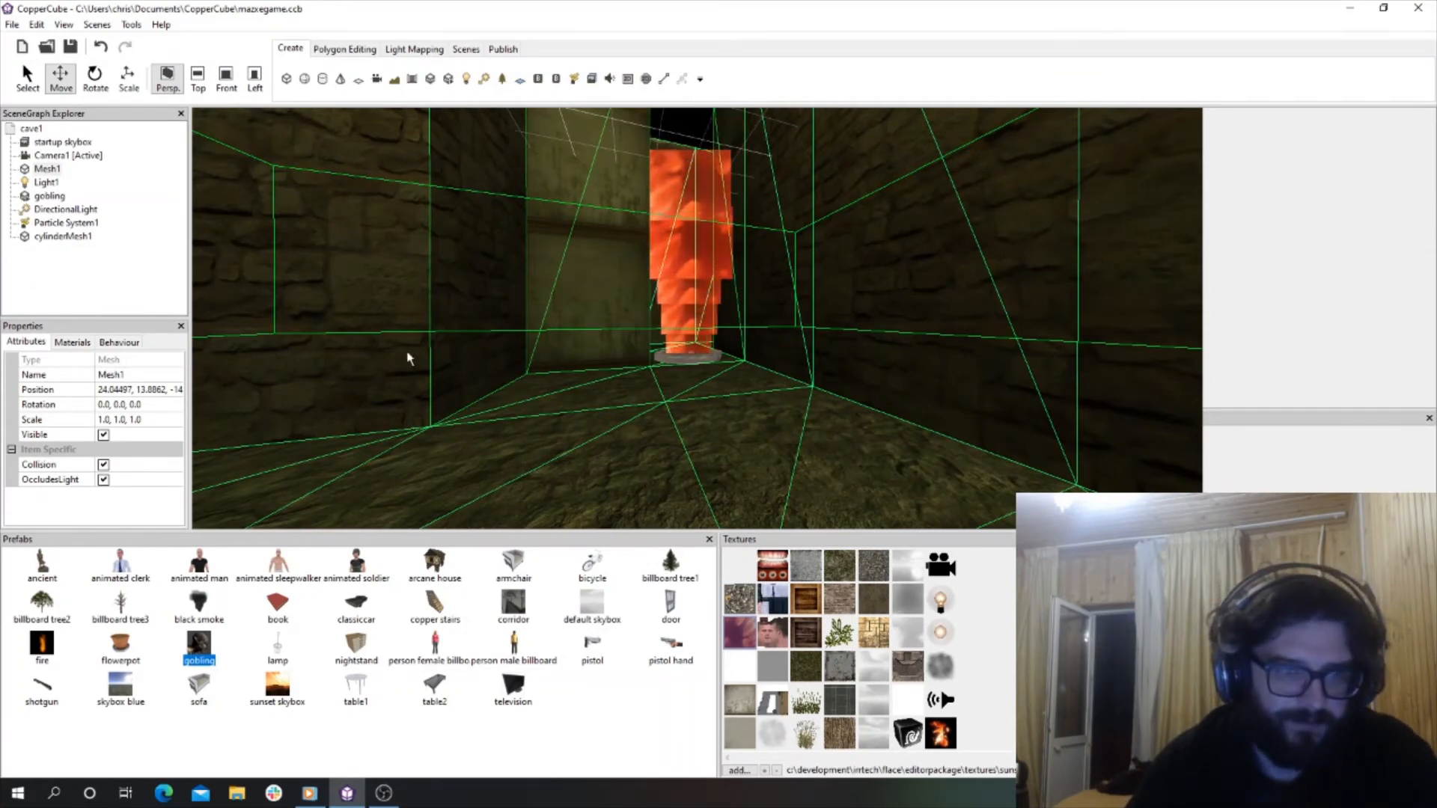
Insert a 3D sound into the cave1 scene and place it just above the cylinder base, at the foot of the fire column.
{"action": "scroll", "coordinate": [481, 396], "scroll_direction": "up", "scroll_amount": 5}
{"action": "left_click", "coordinate": [31, 128]}
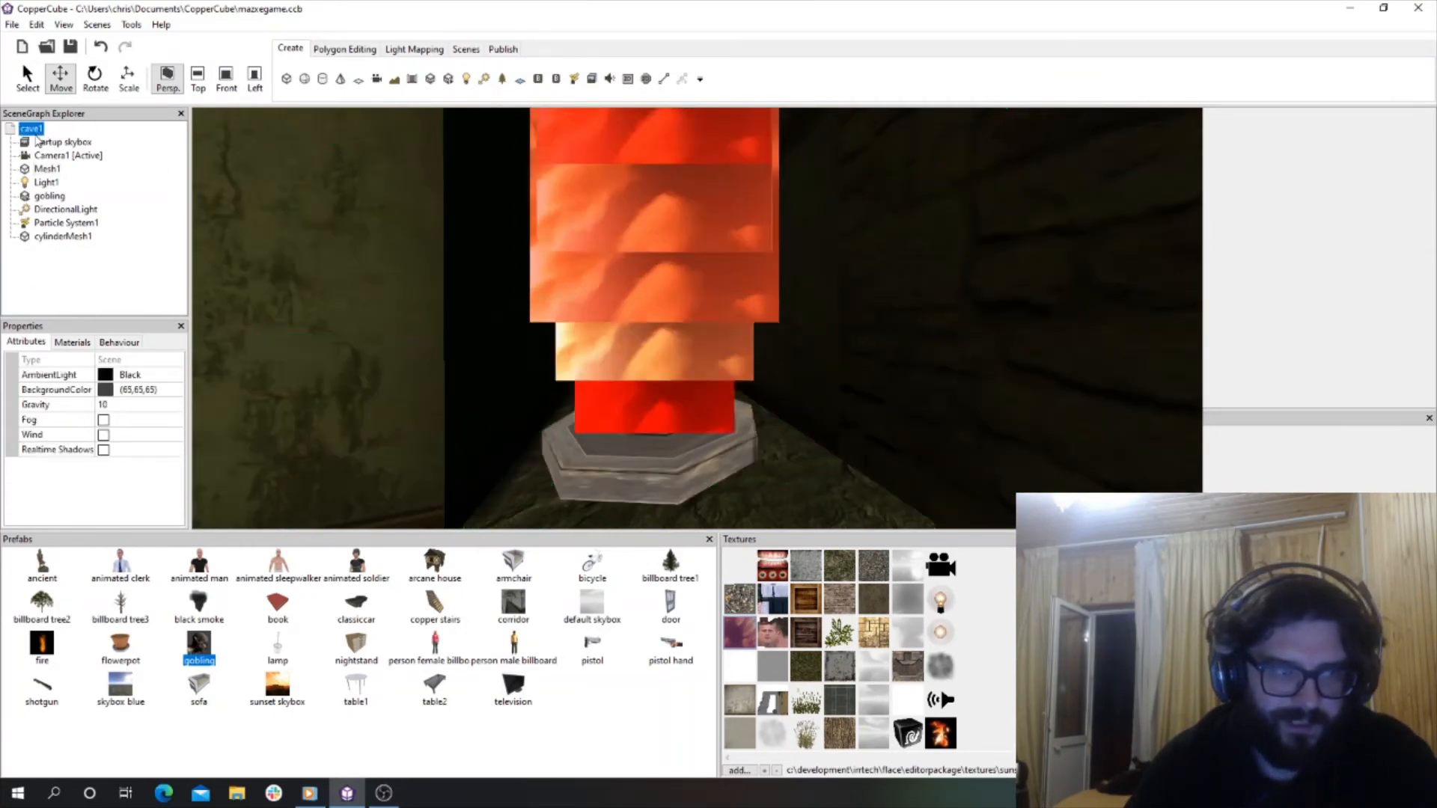
{"action": "right_click", "coordinate": [36, 132]}
{"action": "mouse_move", "coordinate": [55, 146]}
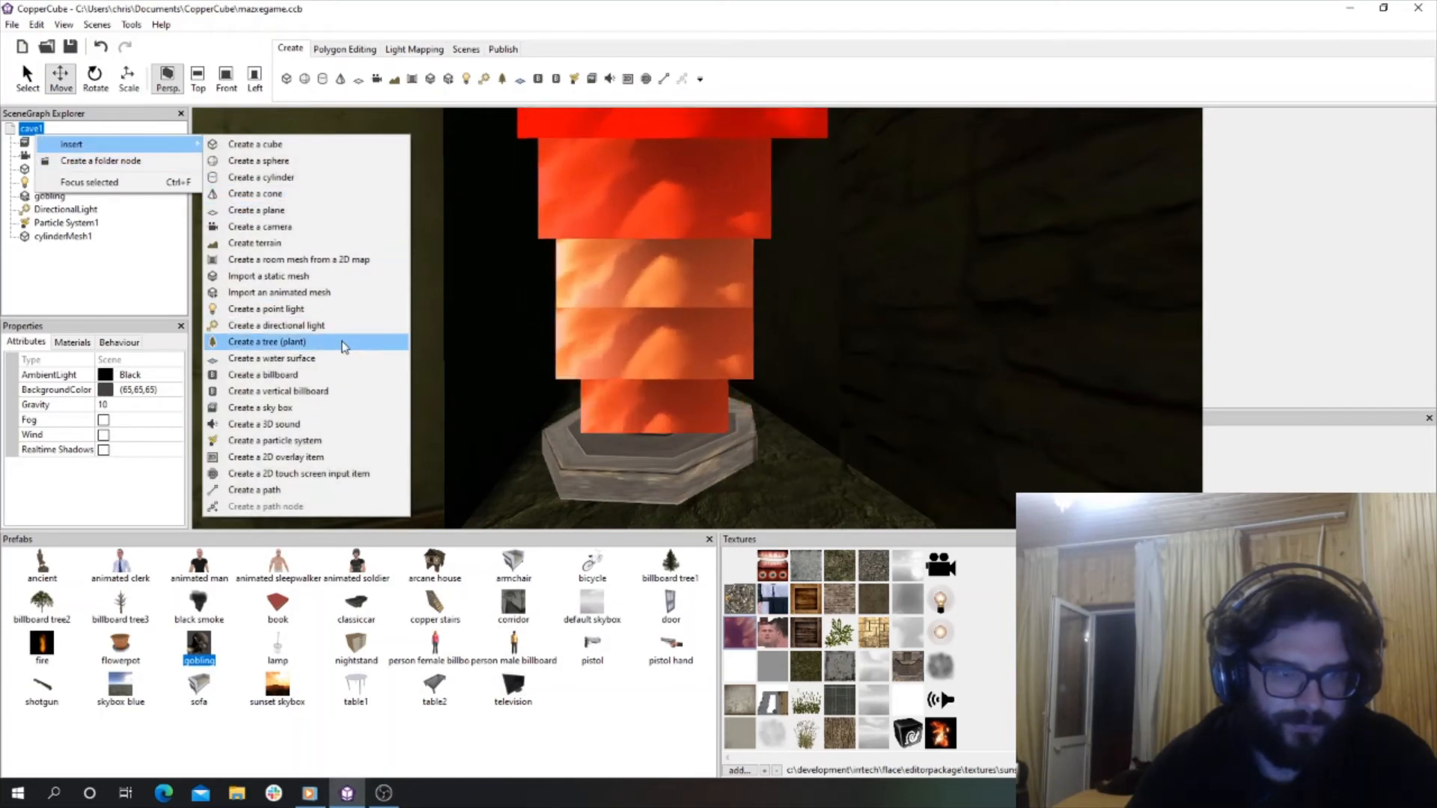
{"action": "left_click", "coordinate": [300, 425]}
{"action": "left_click_drag", "start_coordinate": [688, 264], "coordinate": [640, 316]}
{"action": "left_click_drag", "start_coordinate": [686, 372], "coordinate": [676, 332]}
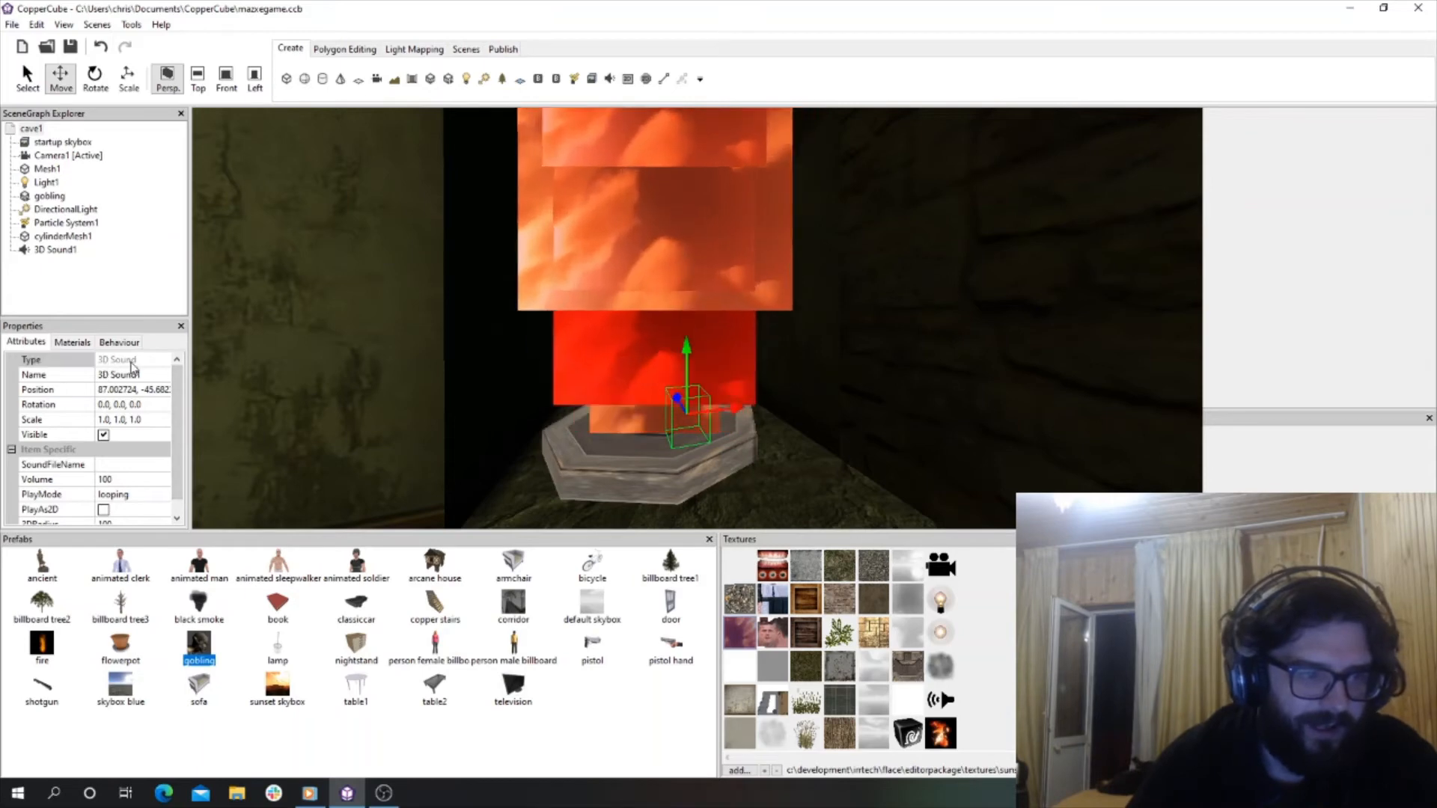
{"action": "left_click", "coordinate": [131, 465]}
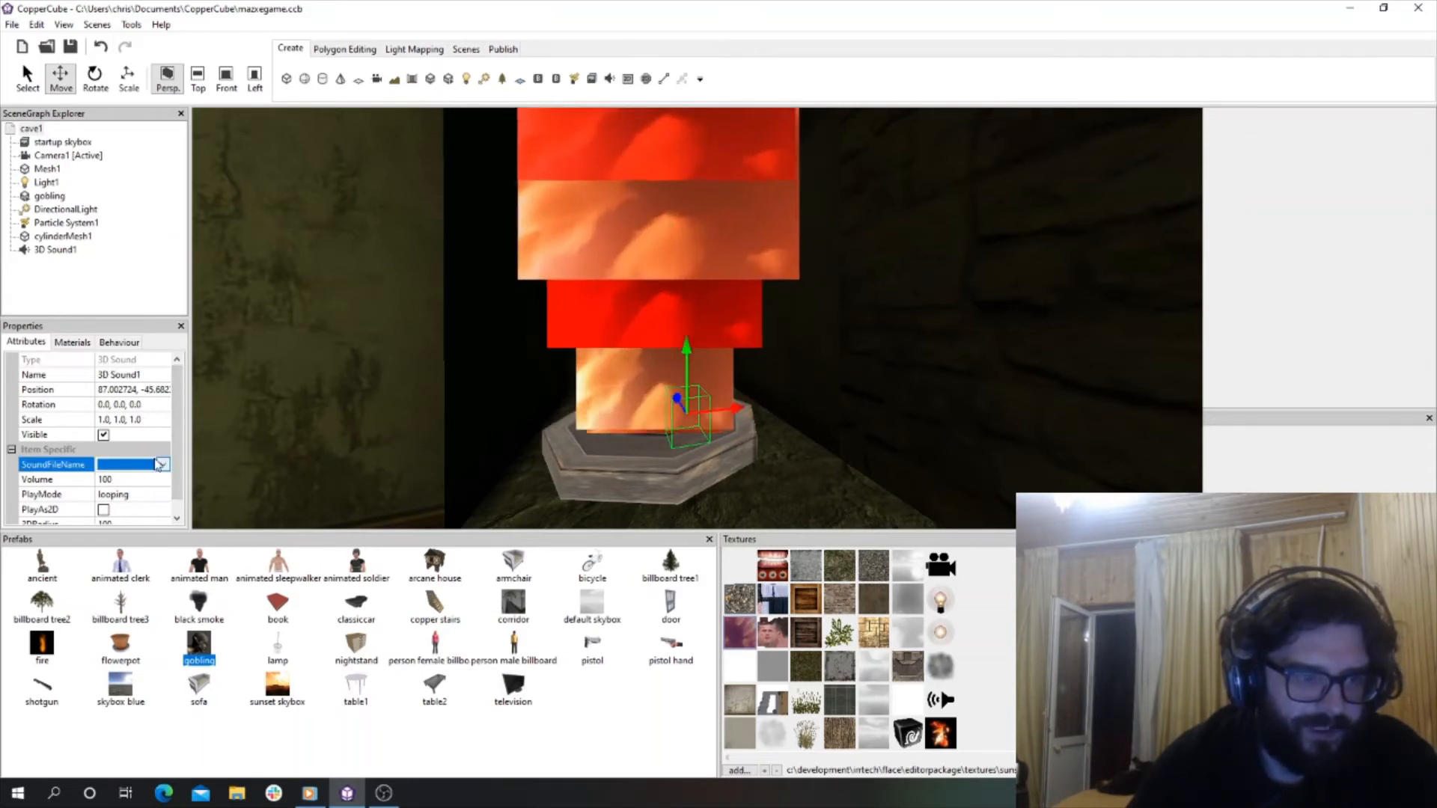
{"action": "left_click", "coordinate": [162, 465]}
{"action": "left_click", "coordinate": [45, 508]}
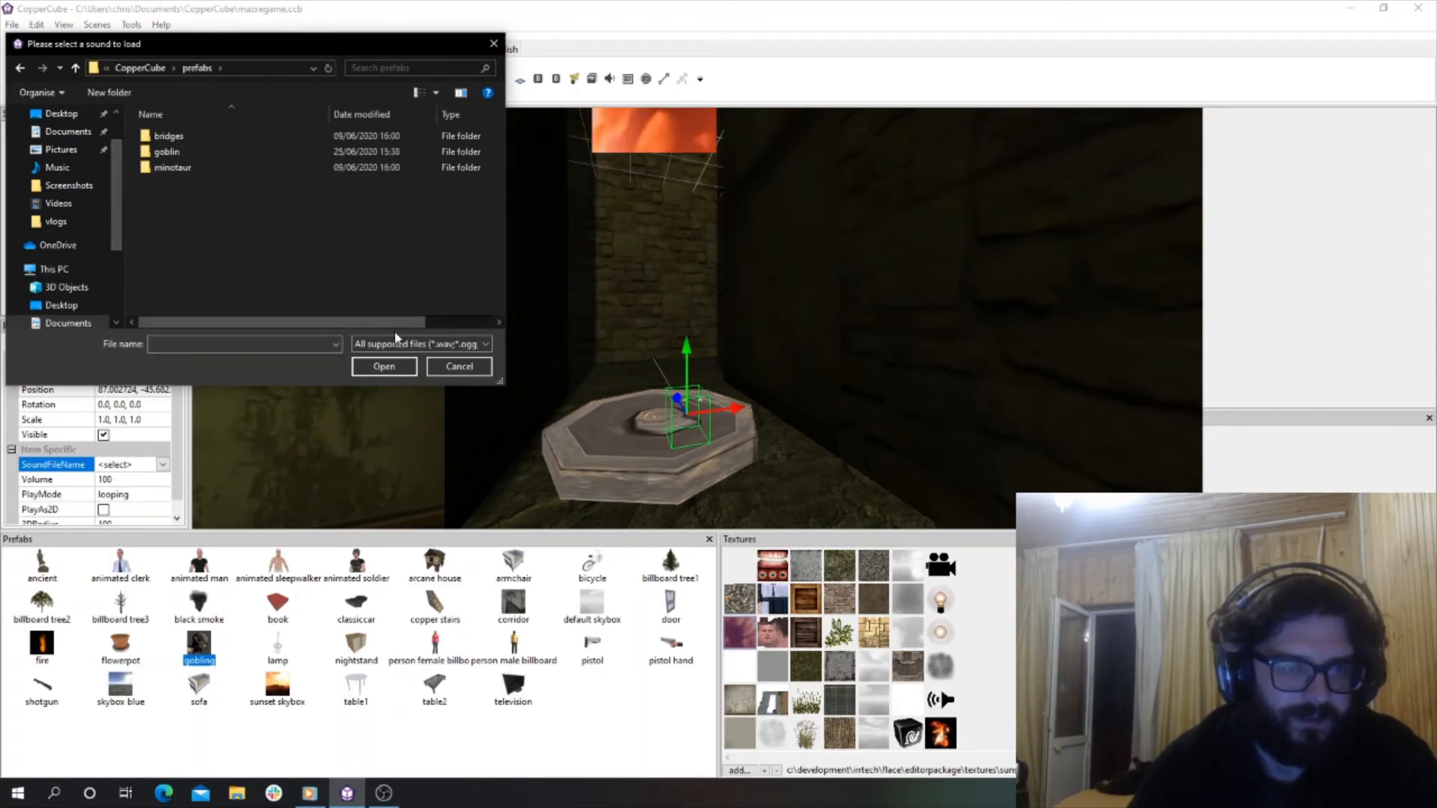
{"action": "left_click", "coordinate": [444, 367]}
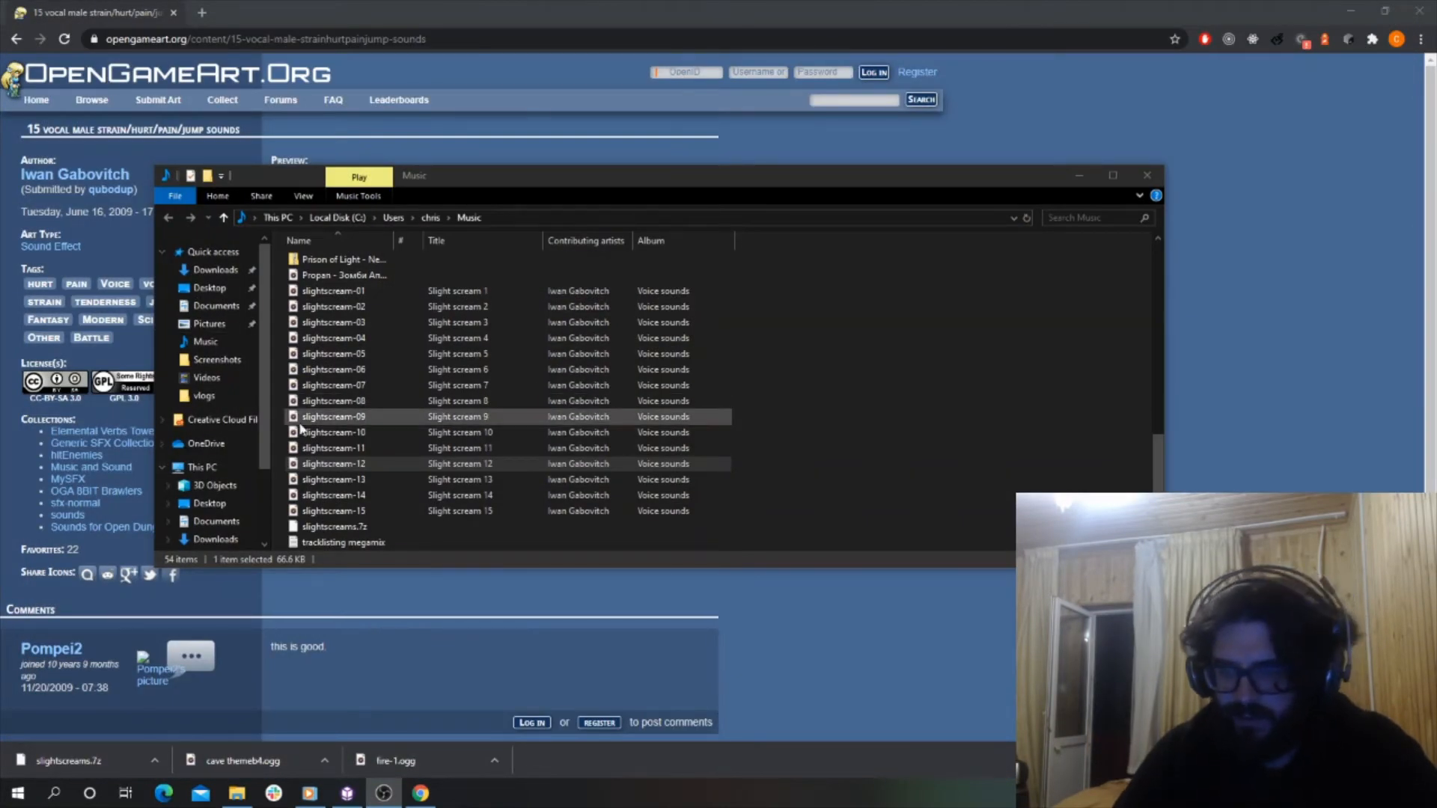
Close the Music folder window, clear the other windows away and switch back to CopperCube.
{"action": "left_click", "coordinate": [1149, 174]}
{"action": "key", "text": "super+d"}
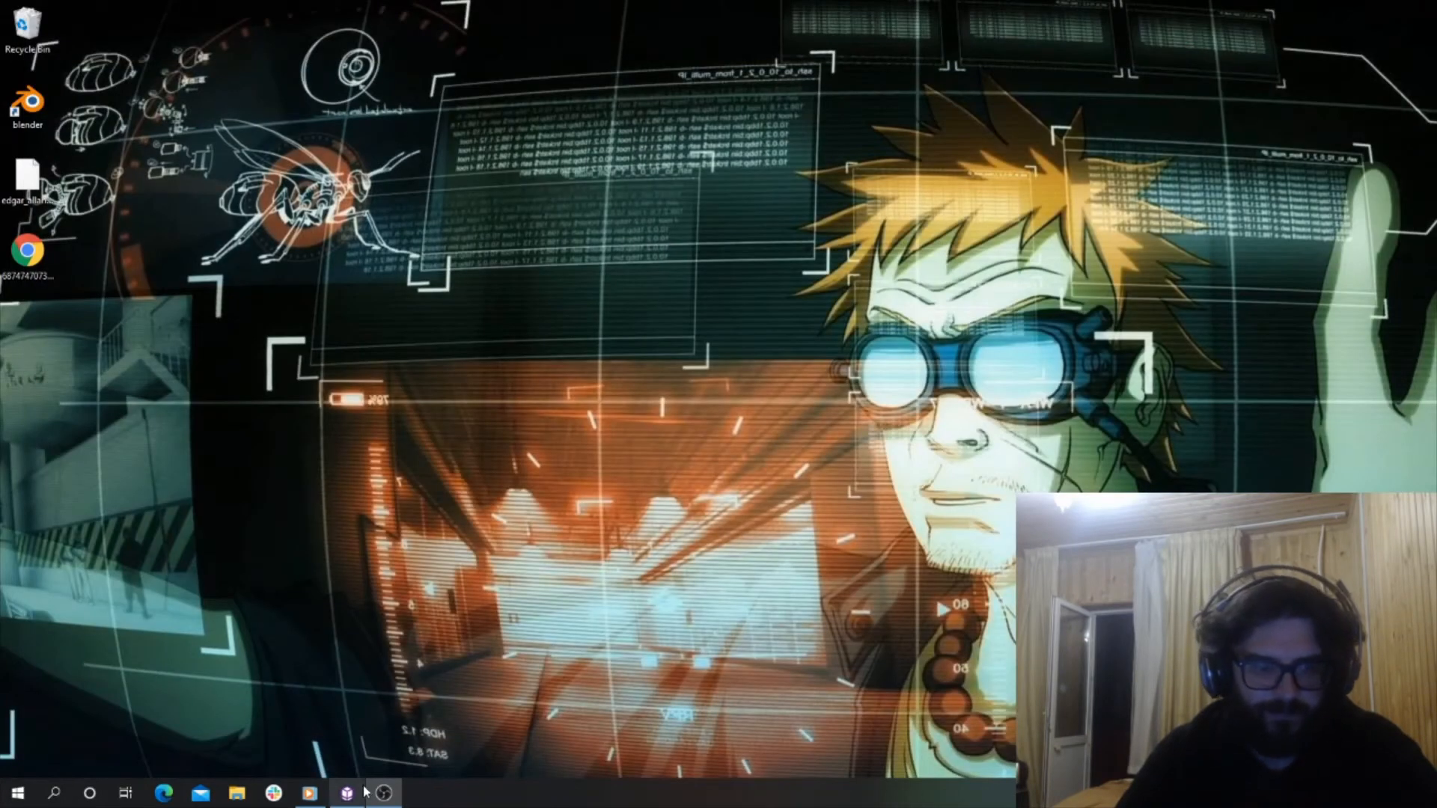
{"action": "left_click", "coordinate": [348, 793]}
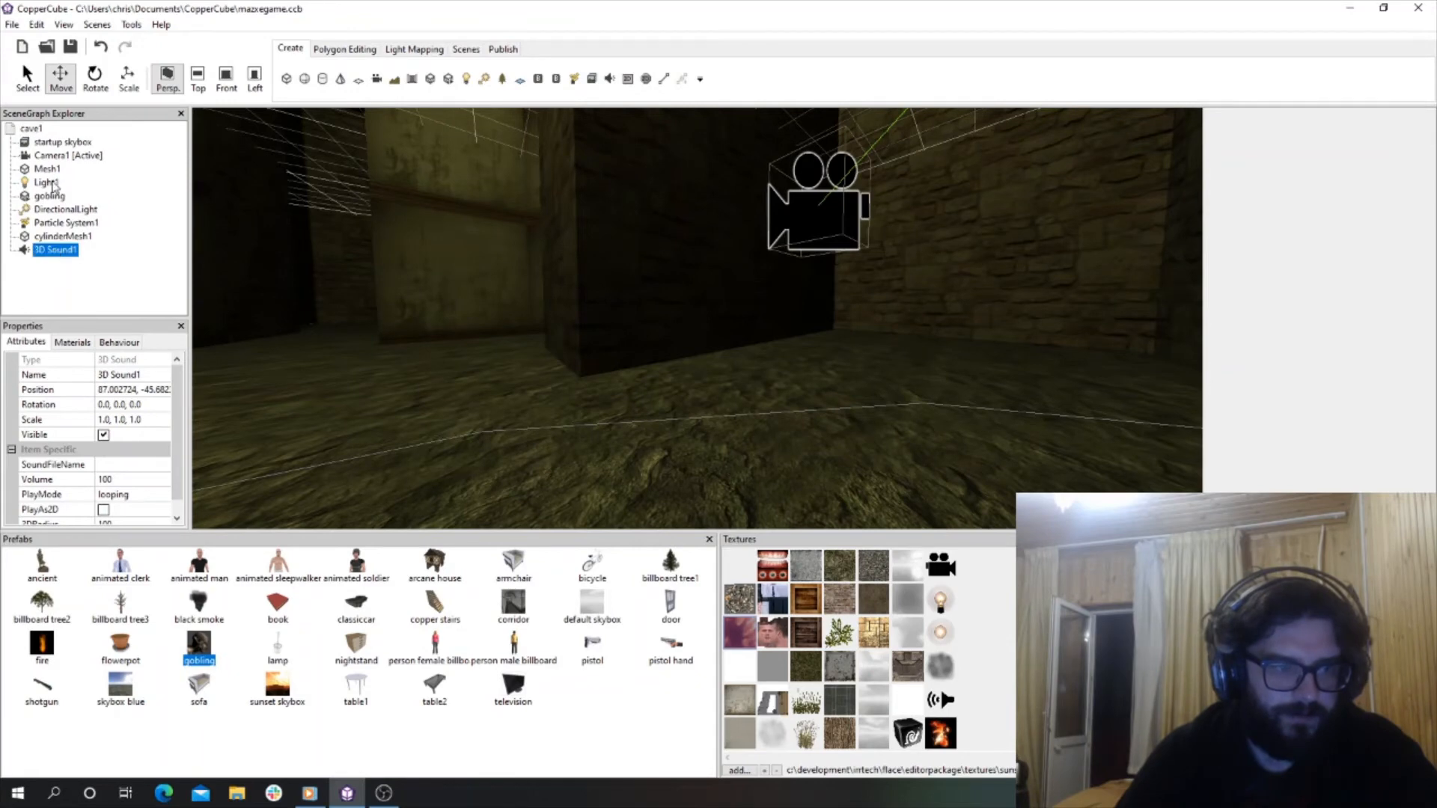
Raise the 3D sound vertically into the lower part of the fire column, to a Y position of about -38.
{"action": "scroll", "coordinate": [528, 361], "scroll_direction": "down", "scroll_amount": 4}
{"action": "scroll", "coordinate": [507, 344], "scroll_direction": "up", "scroll_amount": 4}
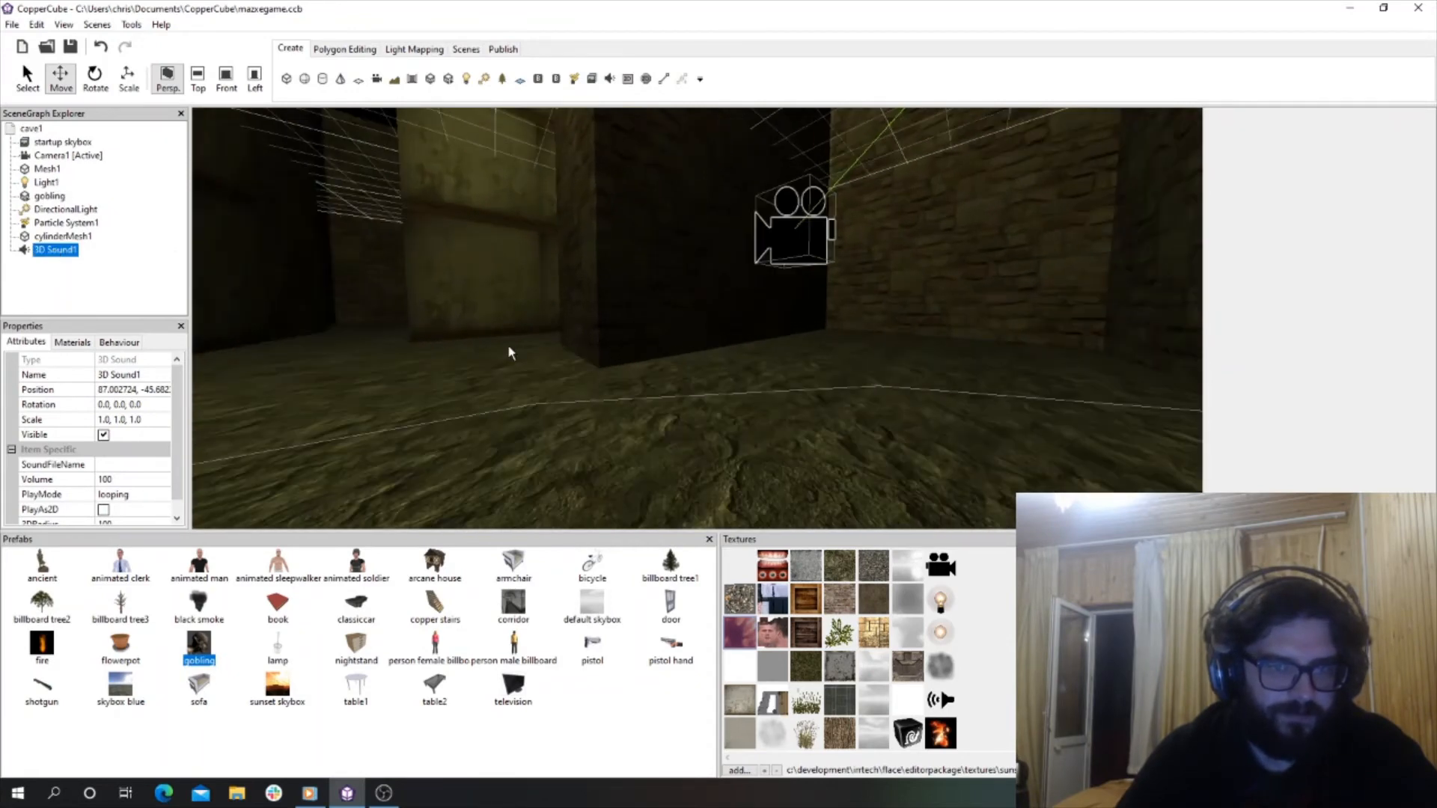
{"action": "left_click_drag", "start_coordinate": [507, 344], "coordinate": [659, 328]}
{"action": "scroll", "coordinate": [407, 330], "scroll_direction": "up", "scroll_amount": 2}
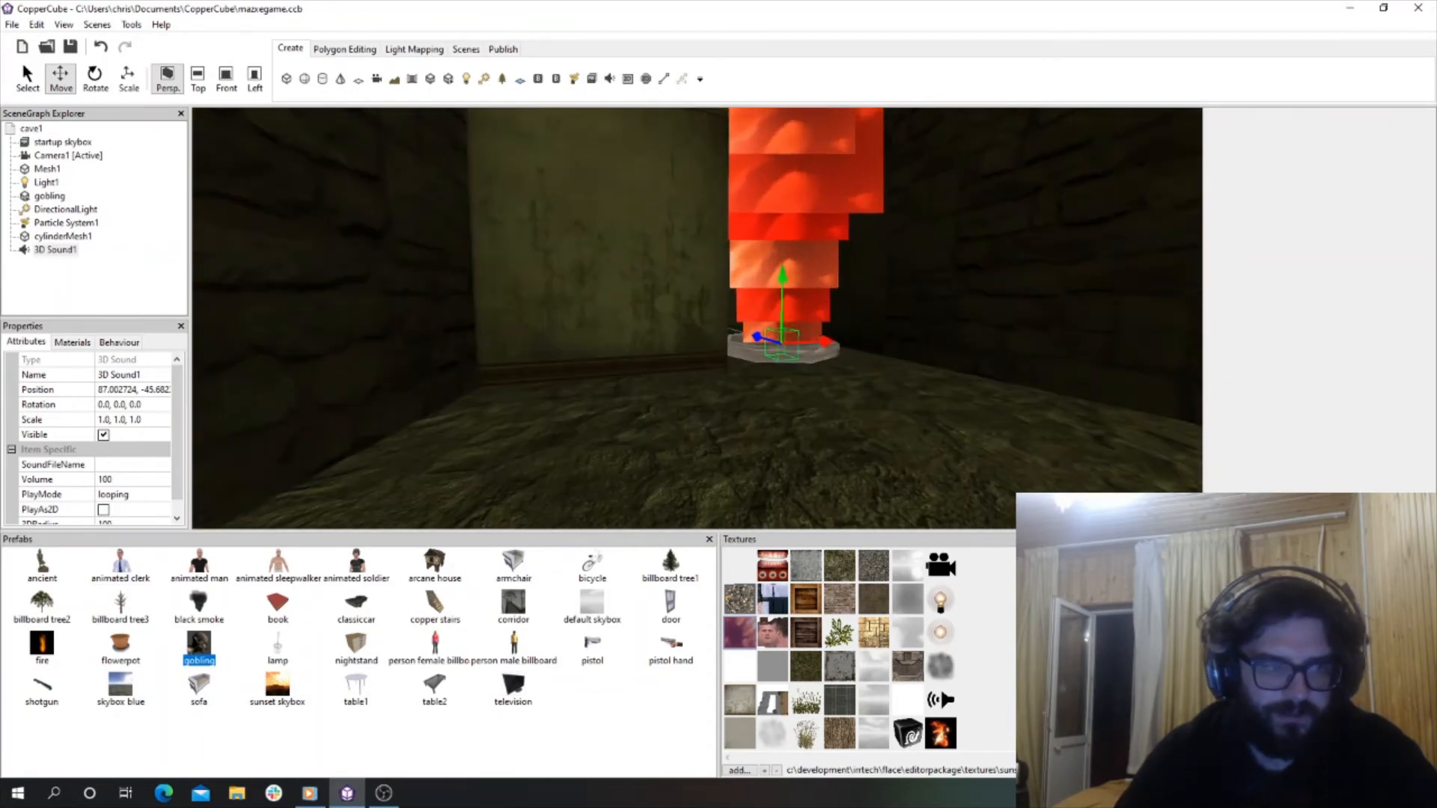
{"action": "double_click", "coordinate": [55, 249]}
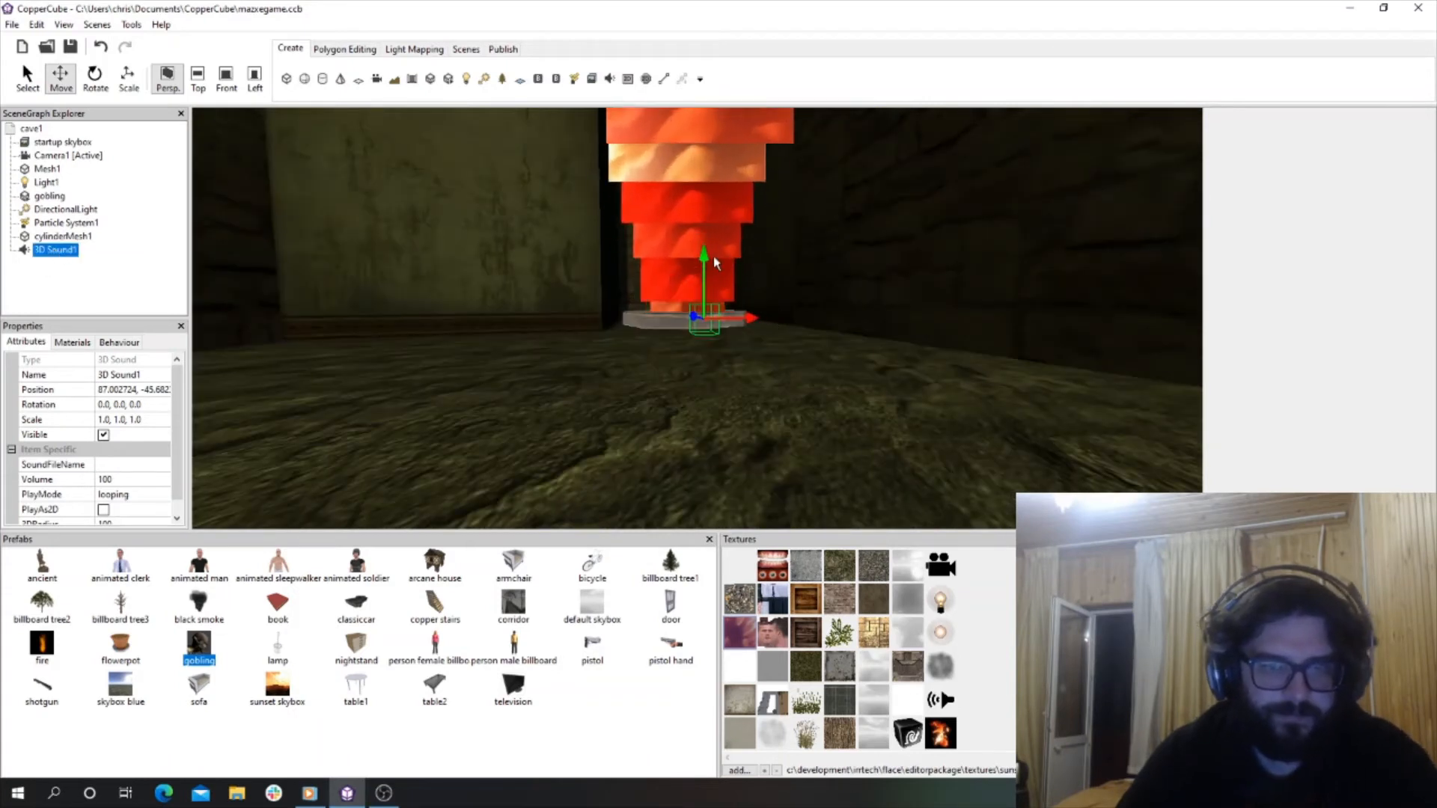
{"action": "left_click_drag", "start_coordinate": [708, 258], "coordinate": [702, 217]}
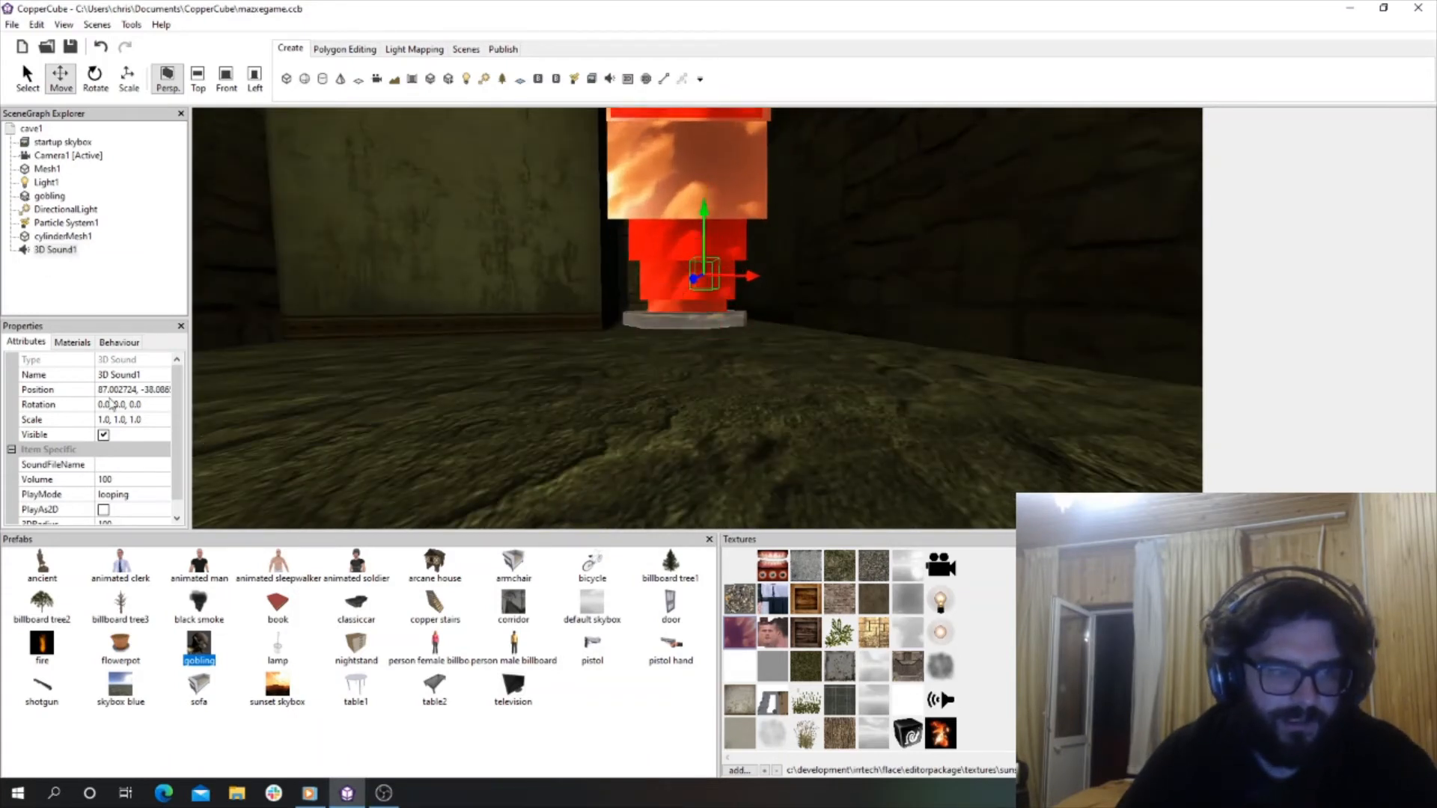
Assign the cave themeb4 audio file from the Music folder to the 3D sound.
{"action": "left_click", "coordinate": [157, 466]}
{"action": "left_click", "coordinate": [160, 467]}
{"action": "left_click", "coordinate": [126, 507]}
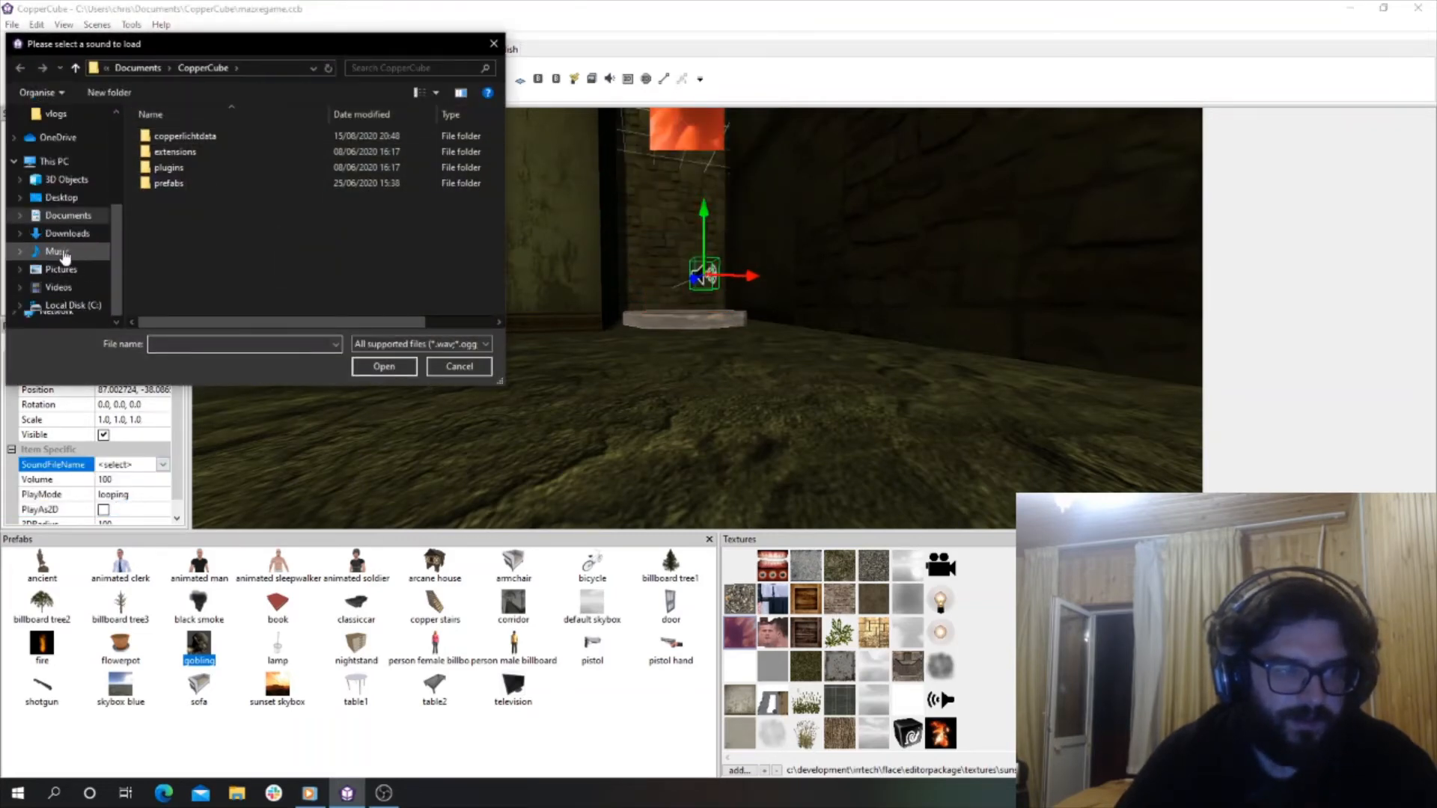
{"action": "scroll", "coordinate": [65, 257], "scroll_direction": "down", "scroll_amount": 1}
{"action": "left_click", "coordinate": [52, 218]}
{"action": "left_click", "coordinate": [58, 233]}
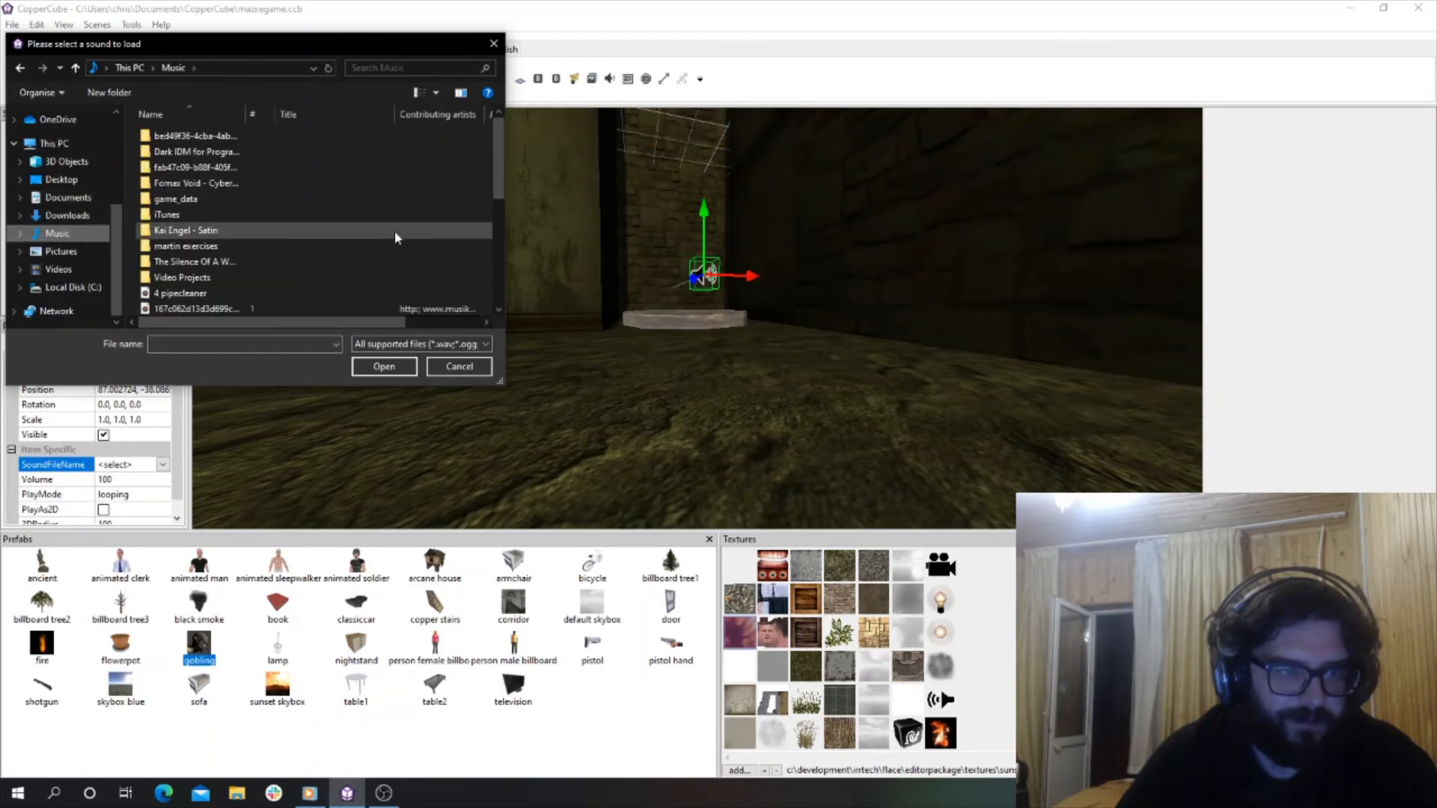
{"action": "scroll", "coordinate": [337, 240], "scroll_direction": "down", "scroll_amount": 5}
{"action": "scroll", "coordinate": [291, 260], "scroll_direction": "up", "scroll_amount": 3}
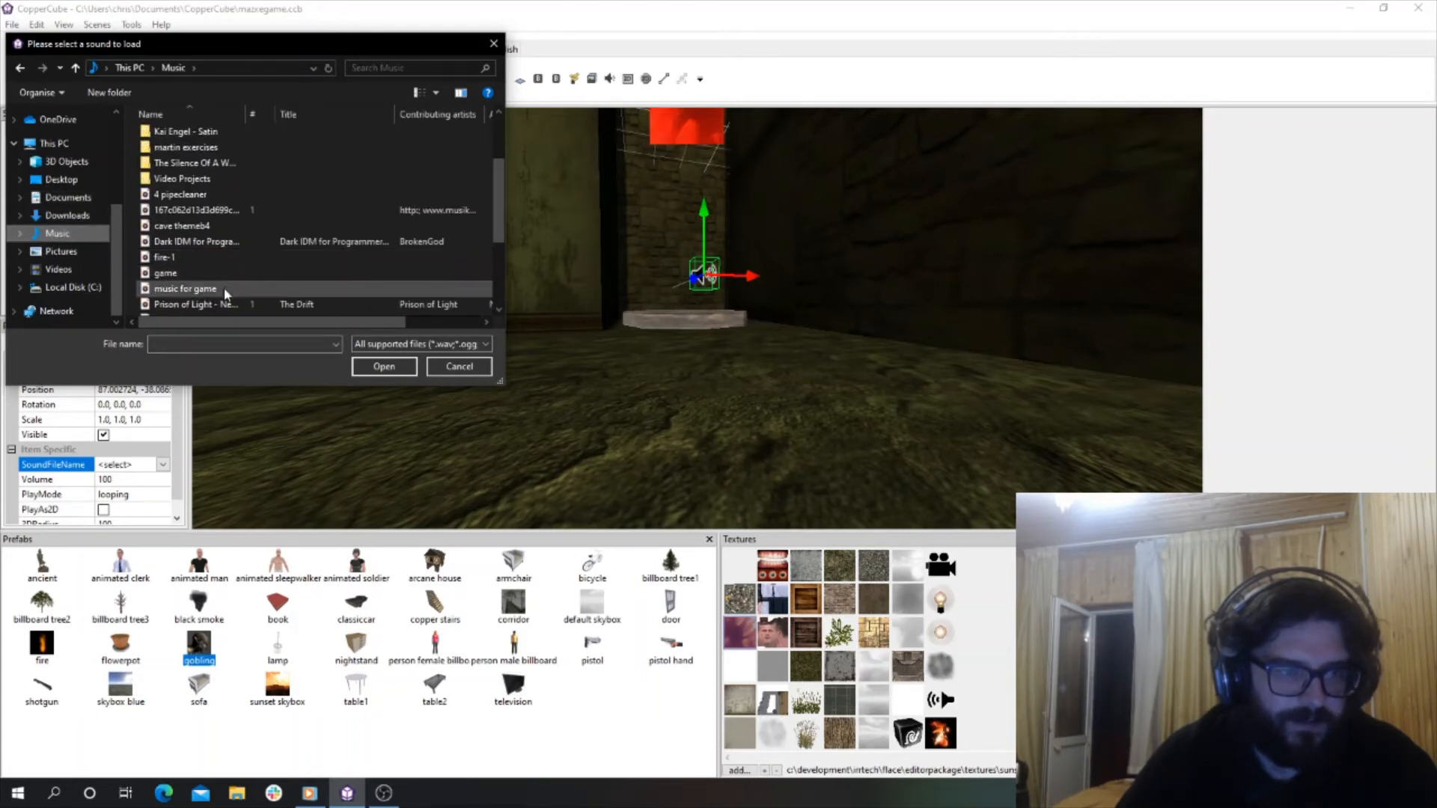
{"action": "double_click", "coordinate": [206, 228]}
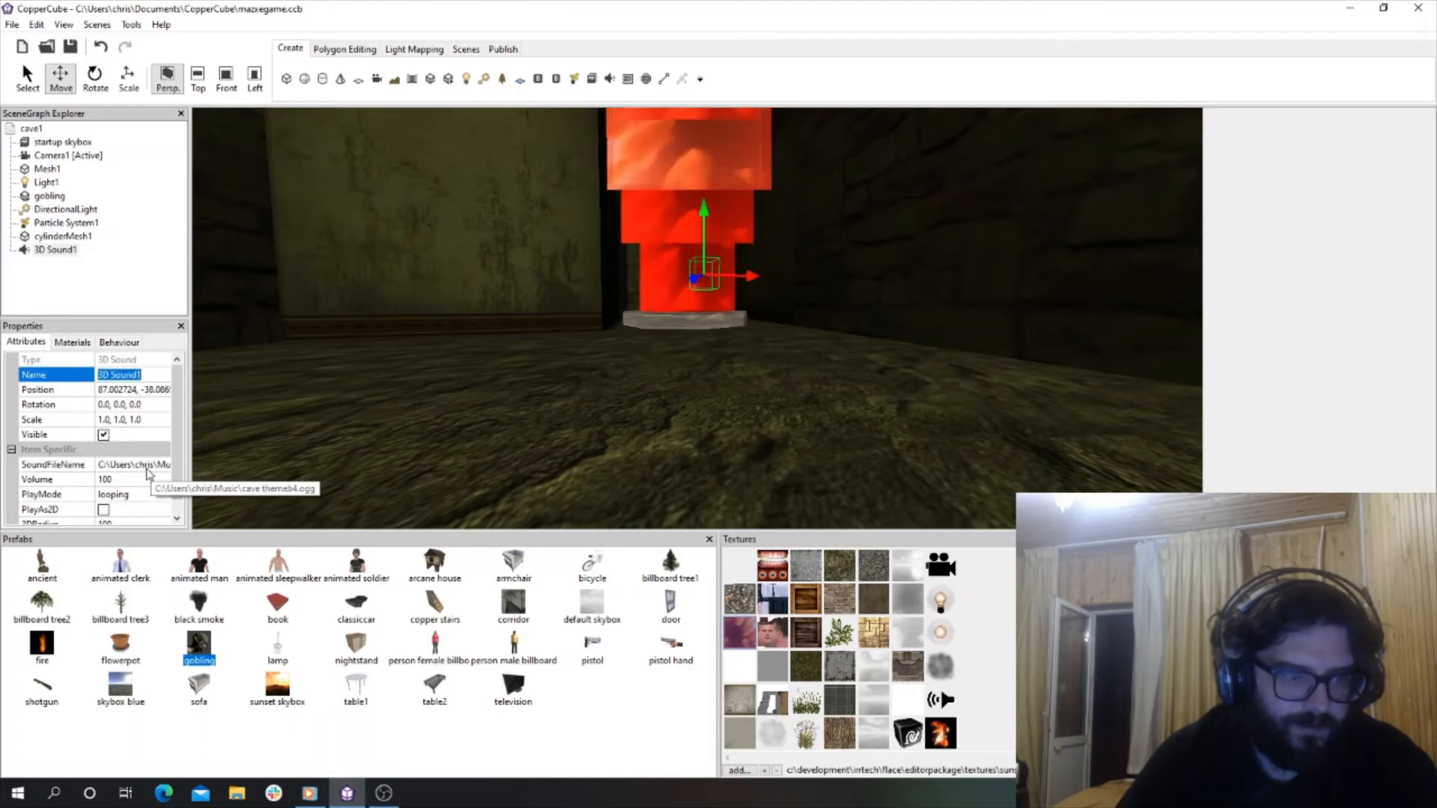
Replace the 3D sound's audio file with fire-1 from the Music folder.
{"action": "left_click", "coordinate": [93, 522]}
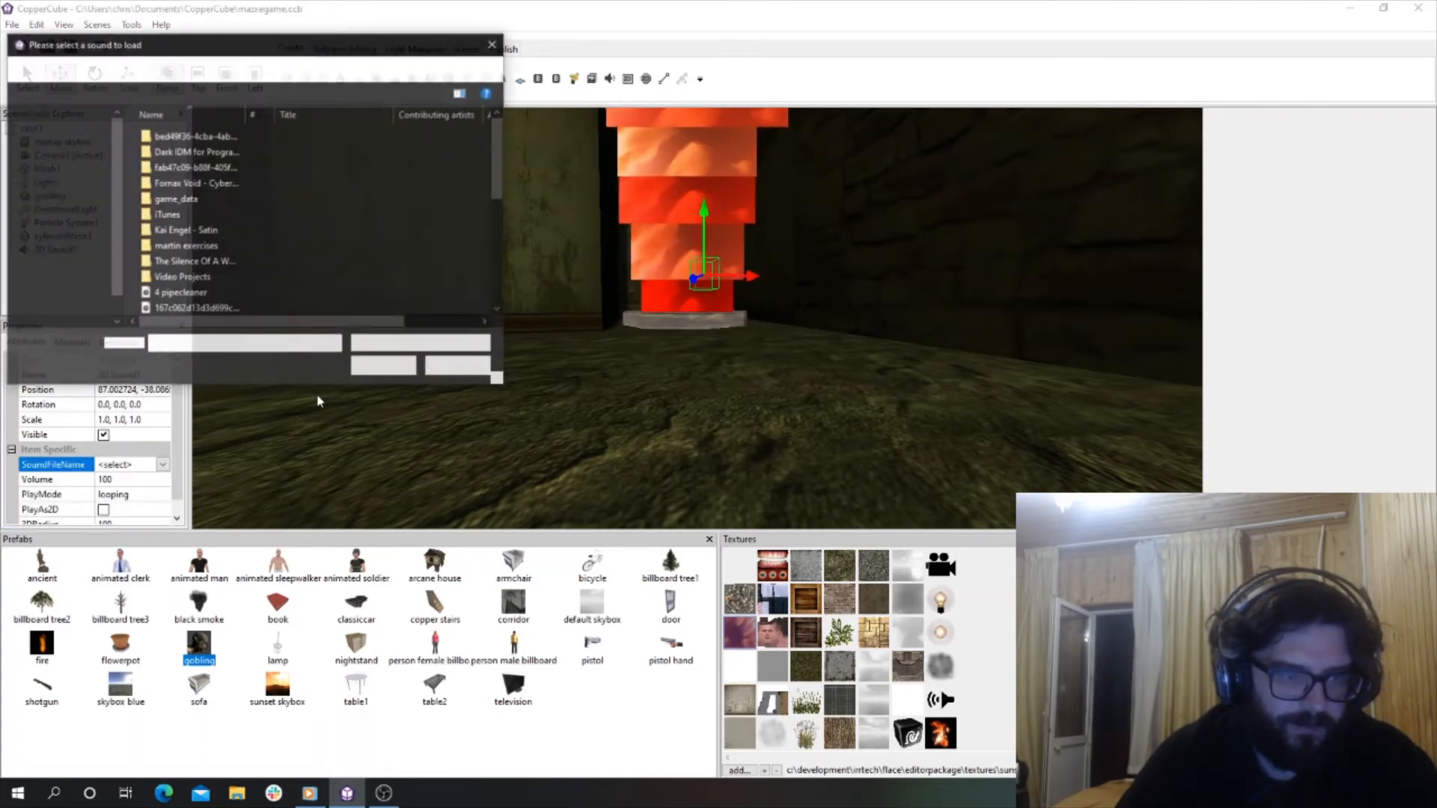
{"action": "scroll", "coordinate": [292, 247], "scroll_direction": "down", "scroll_amount": 5}
{"action": "scroll", "coordinate": [297, 296], "scroll_direction": "up", "scroll_amount": 5}
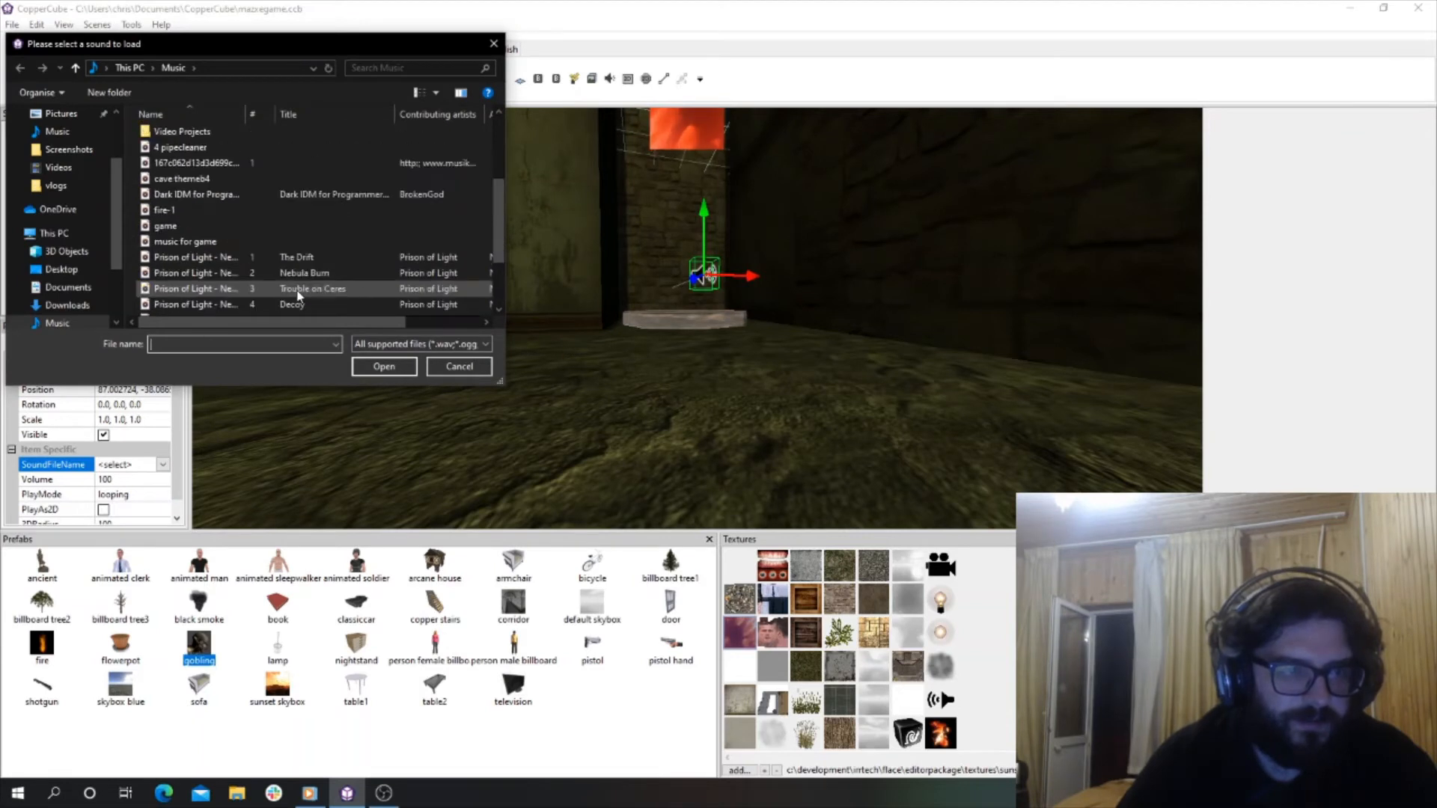
{"action": "scroll", "coordinate": [254, 262], "scroll_direction": "down", "scroll_amount": 1}
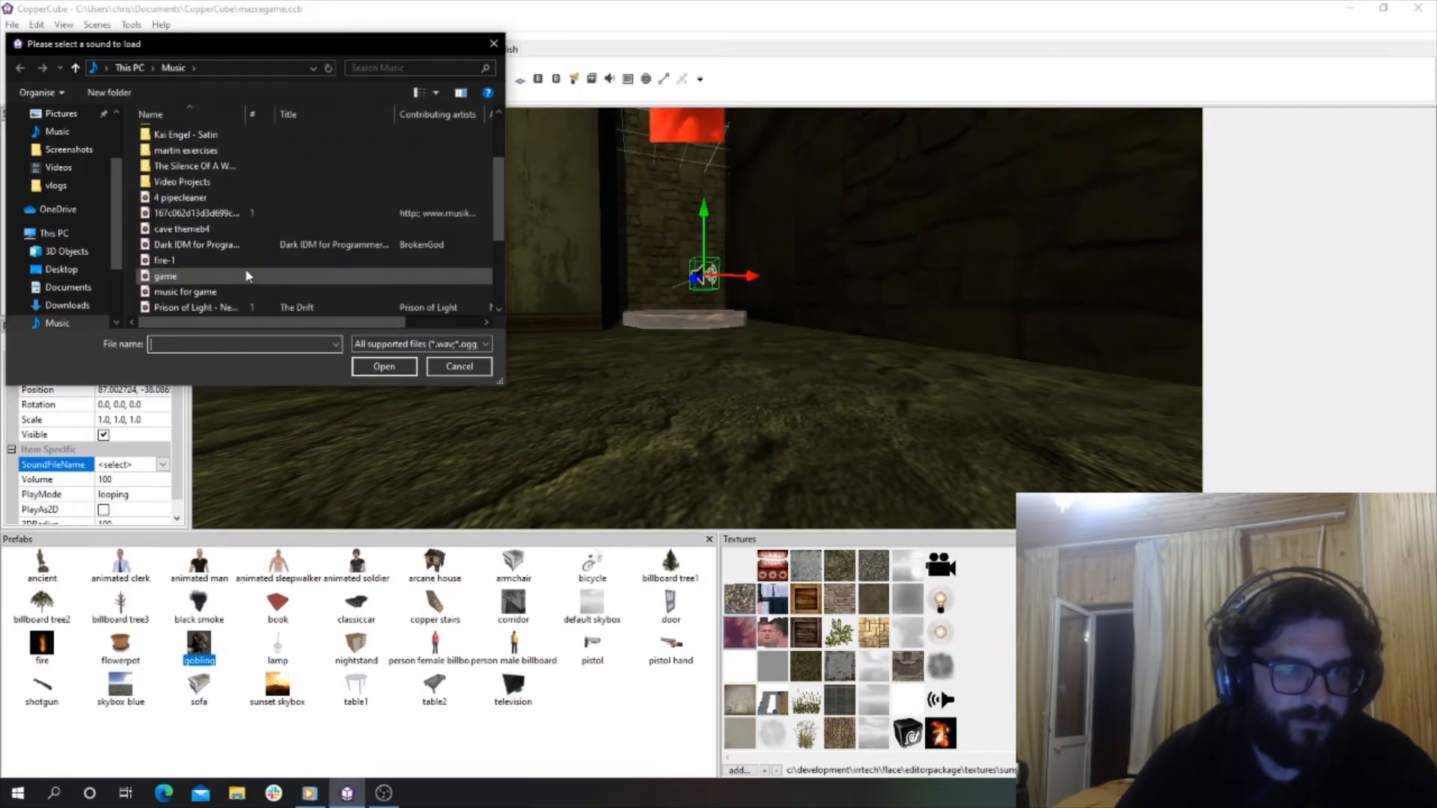
{"action": "double_click", "coordinate": [245, 263]}
Set the 3D sound's 3DRadius to 15 while checking its range around the fire column.
{"action": "scroll", "coordinate": [123, 457], "scroll_direction": "down", "scroll_amount": 1}
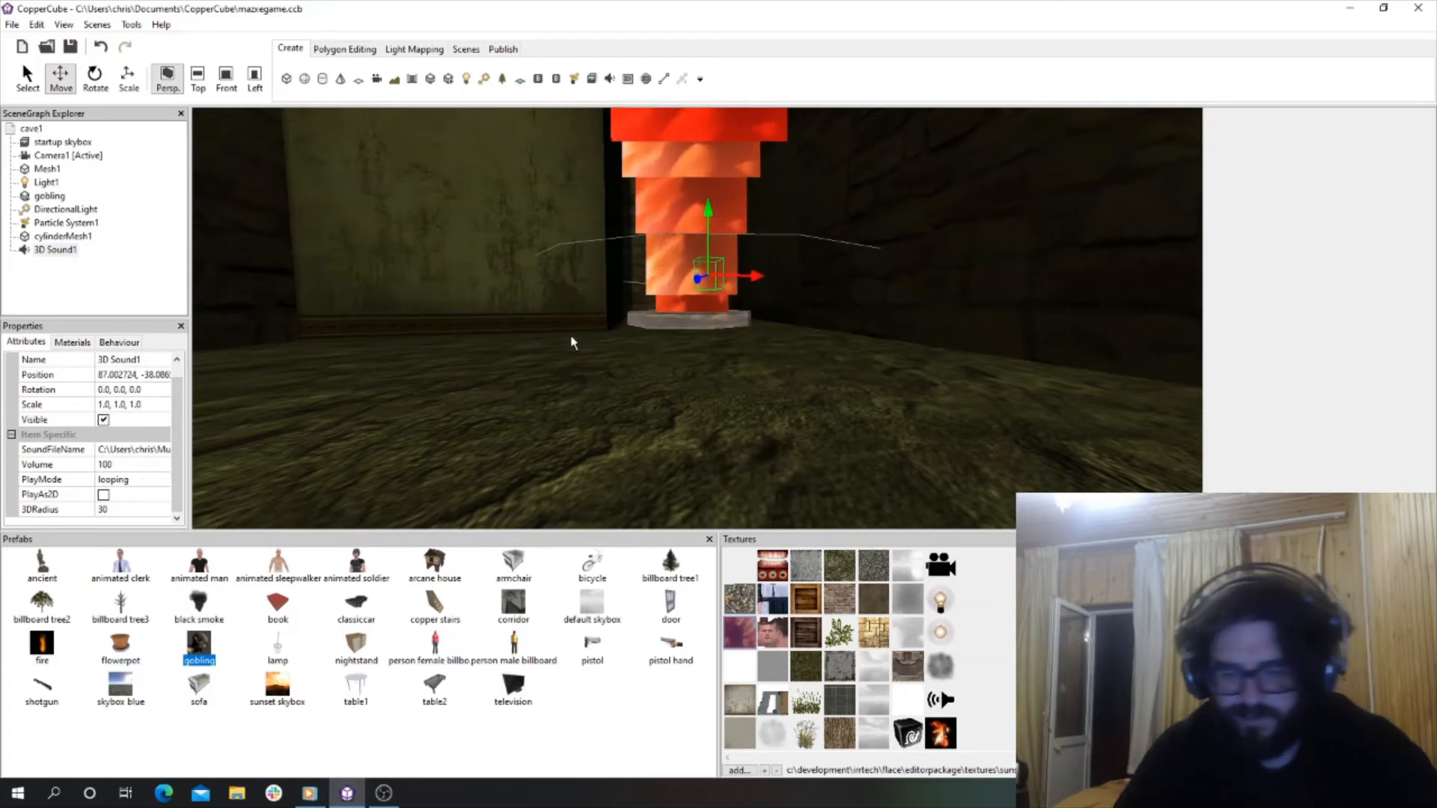
{"action": "left_click_drag", "start_coordinate": [572, 335], "coordinate": [578, 292]}
{"action": "scroll", "coordinate": [569, 297], "scroll_direction": "down", "scroll_amount": 10}
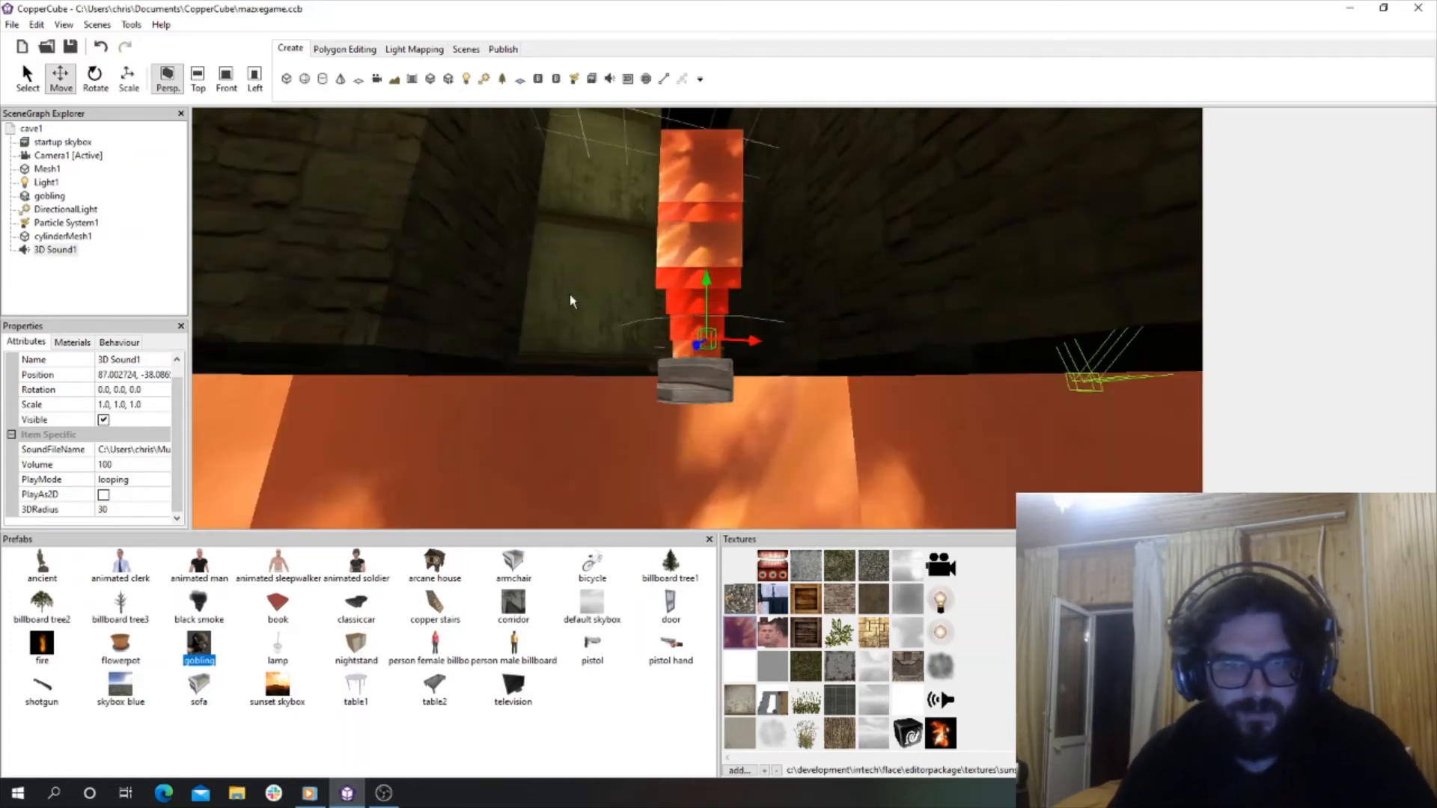
{"action": "scroll", "coordinate": [563, 295], "scroll_direction": "down", "scroll_amount": 5}
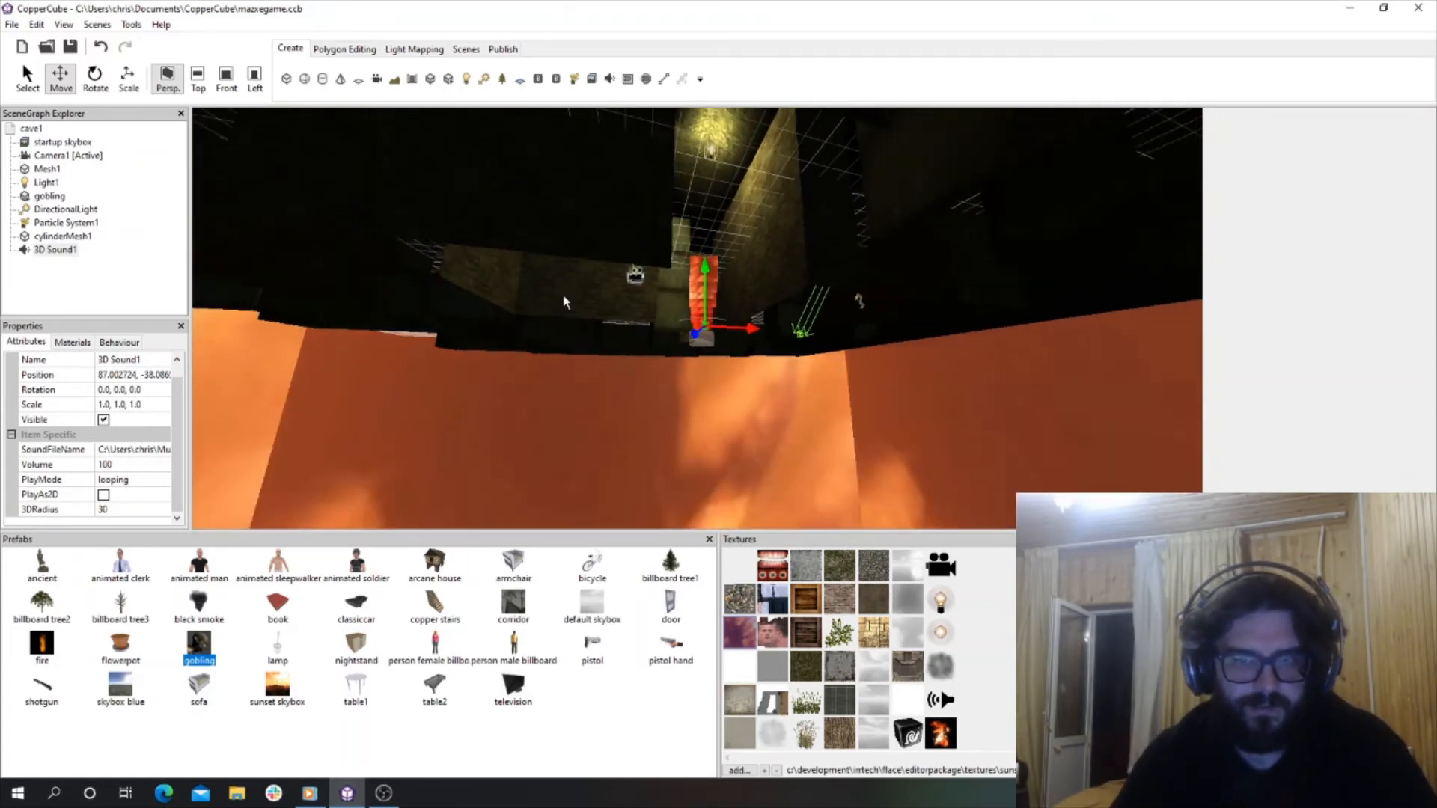
{"action": "left_click", "coordinate": [120, 509]}
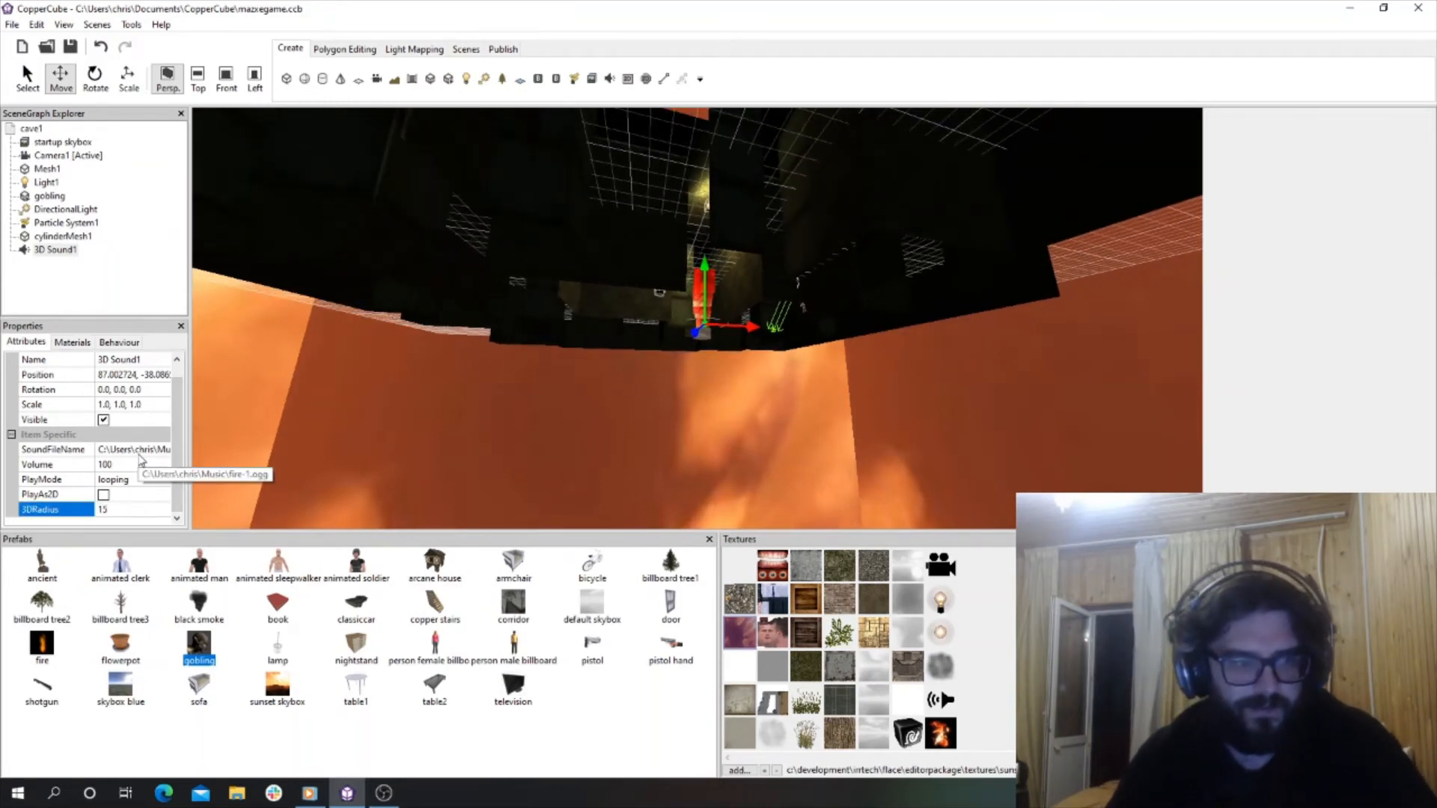
Reduce the 3D sound's 3DRadius to 5.
{"action": "scroll", "coordinate": [605, 365], "scroll_direction": "up", "scroll_amount": 8}
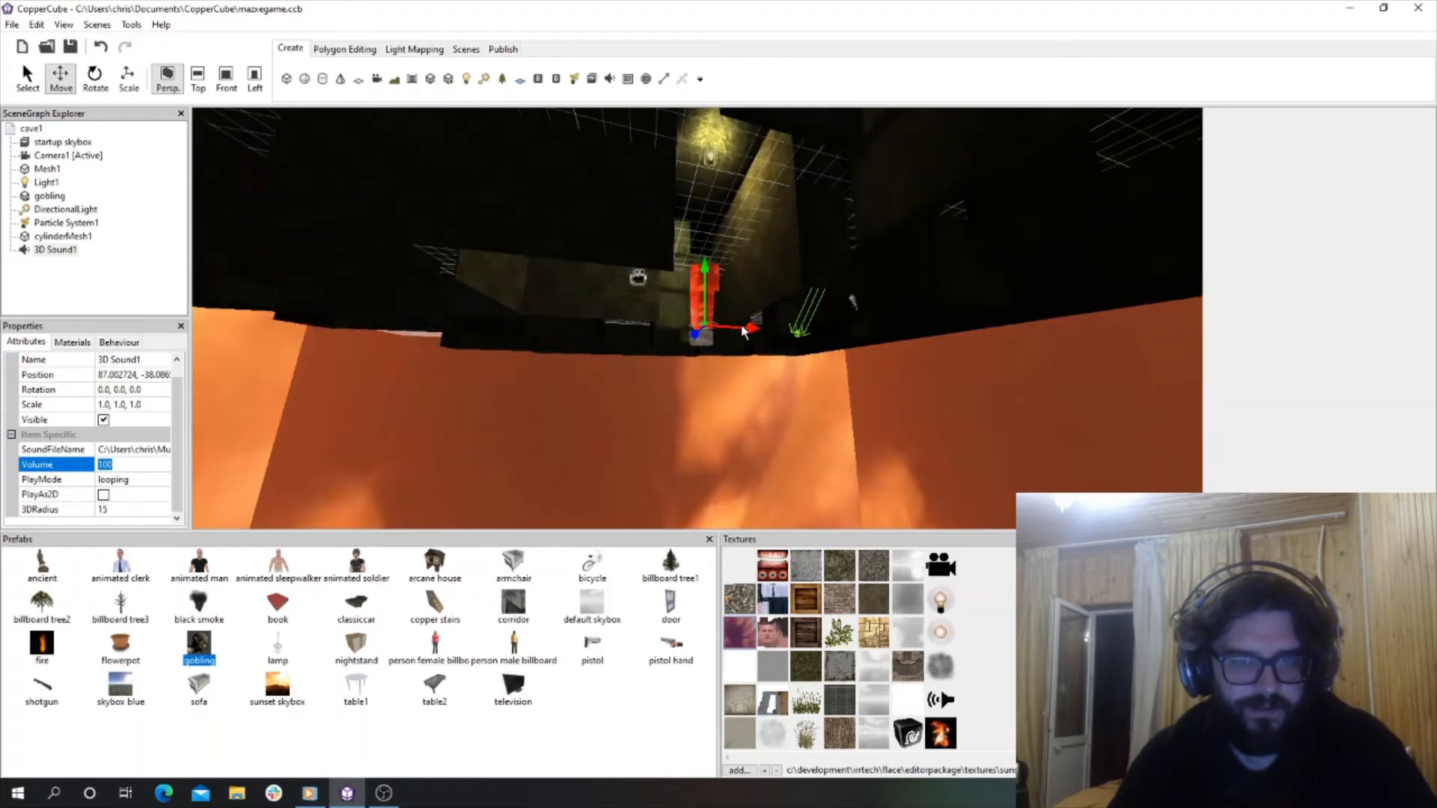
{"action": "scroll", "coordinate": [737, 329], "scroll_direction": "up", "scroll_amount": 10}
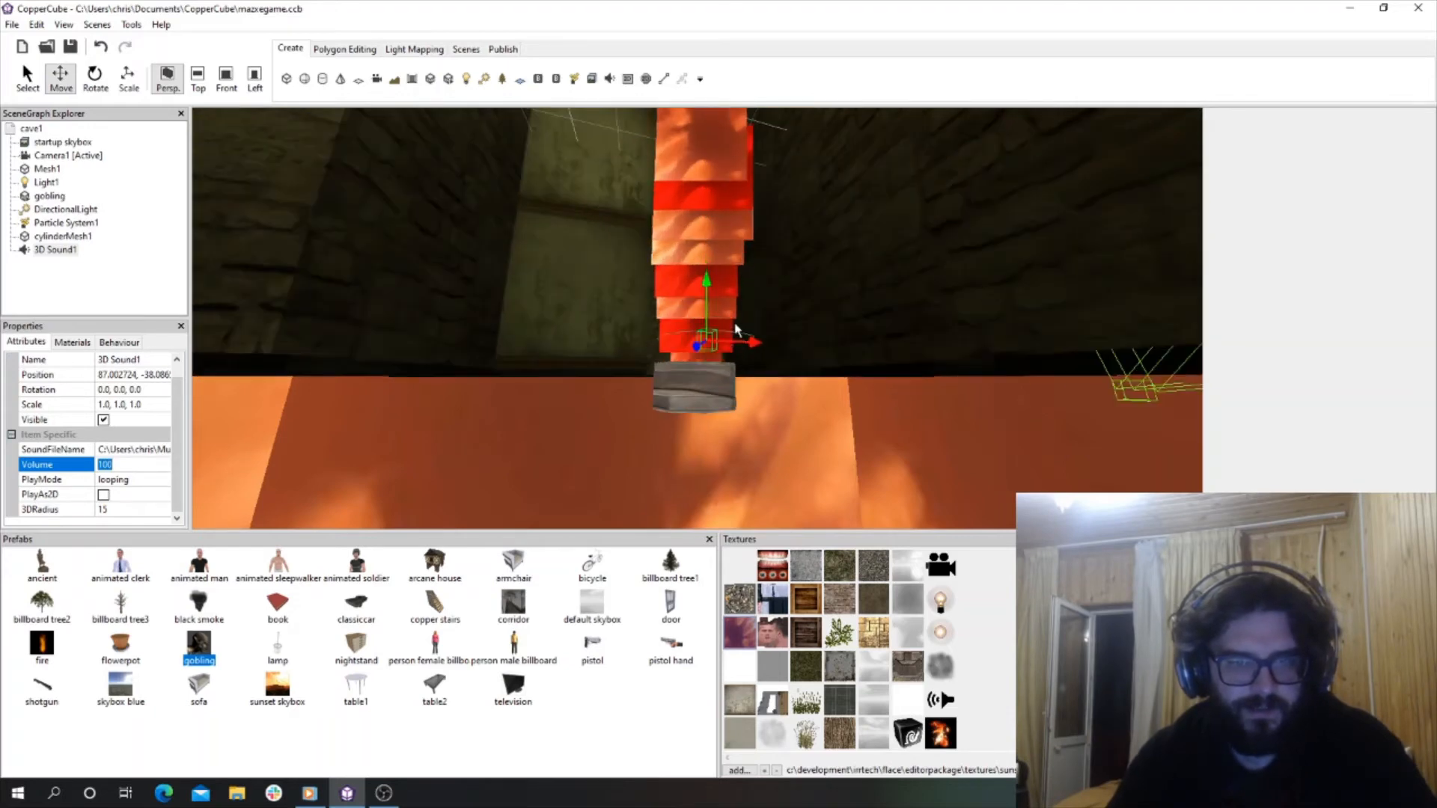
{"action": "scroll", "coordinate": [733, 327], "scroll_direction": "down", "scroll_amount": 6}
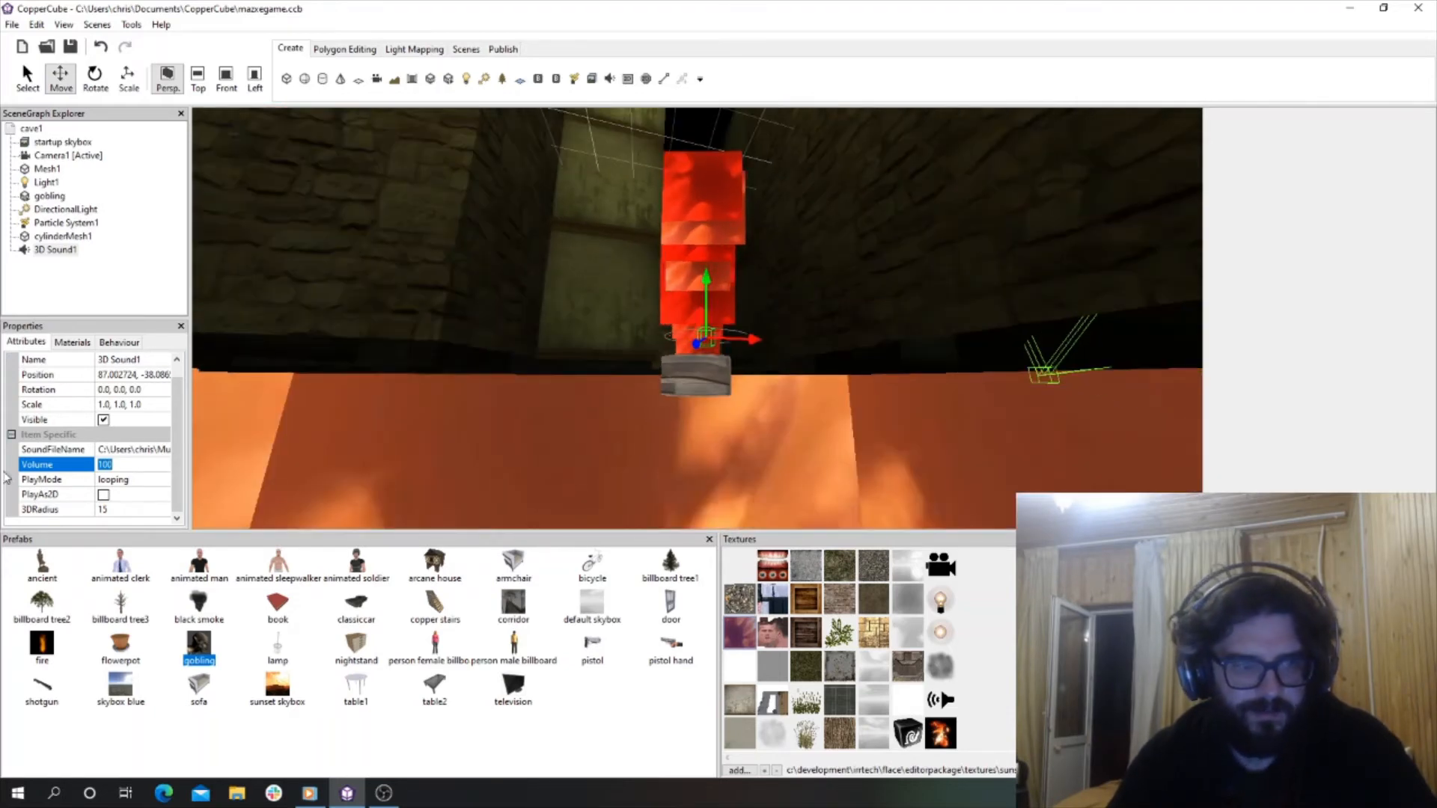
{"action": "left_click", "coordinate": [125, 510]}
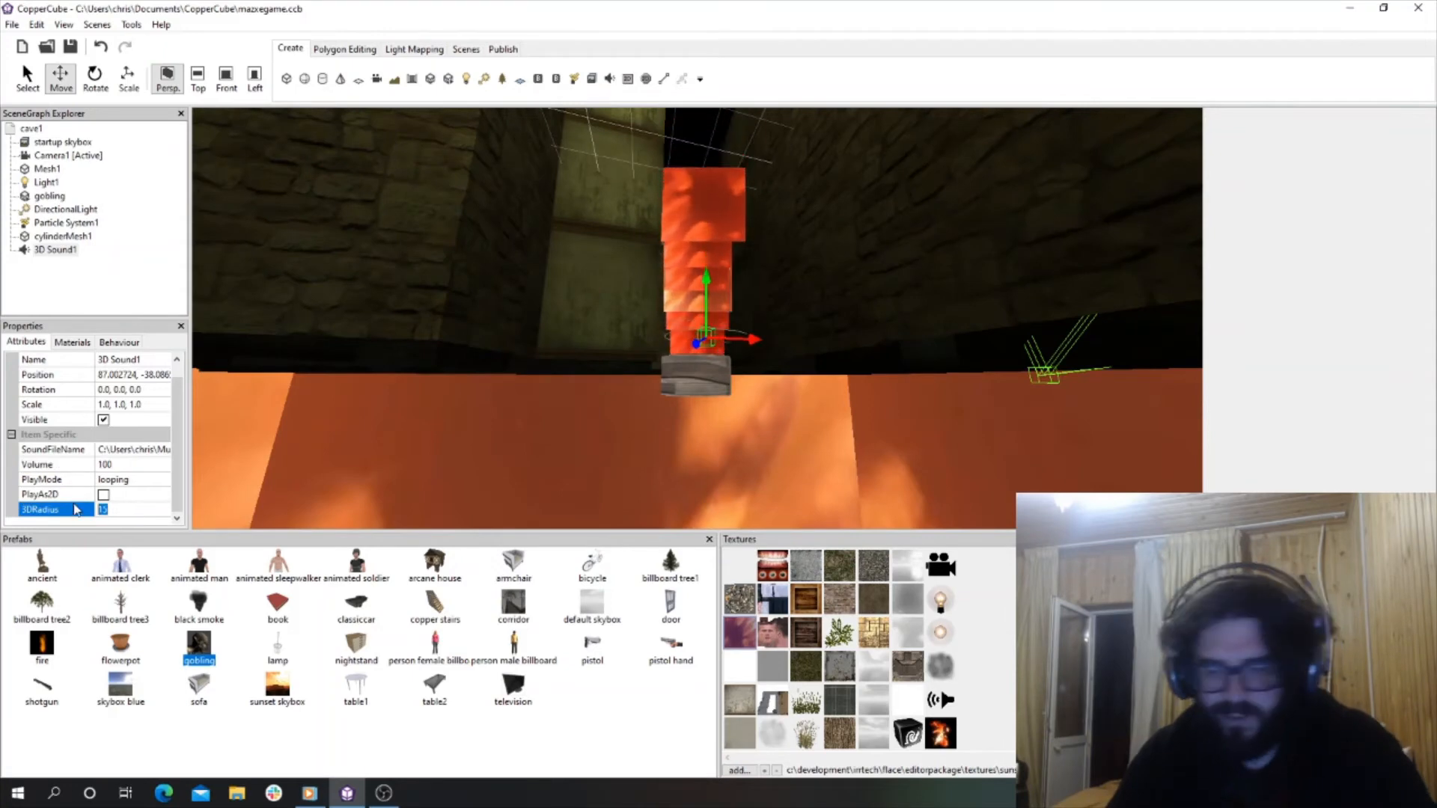
{"action": "type", "text": "5"}
{"action": "key", "text": "Return"}
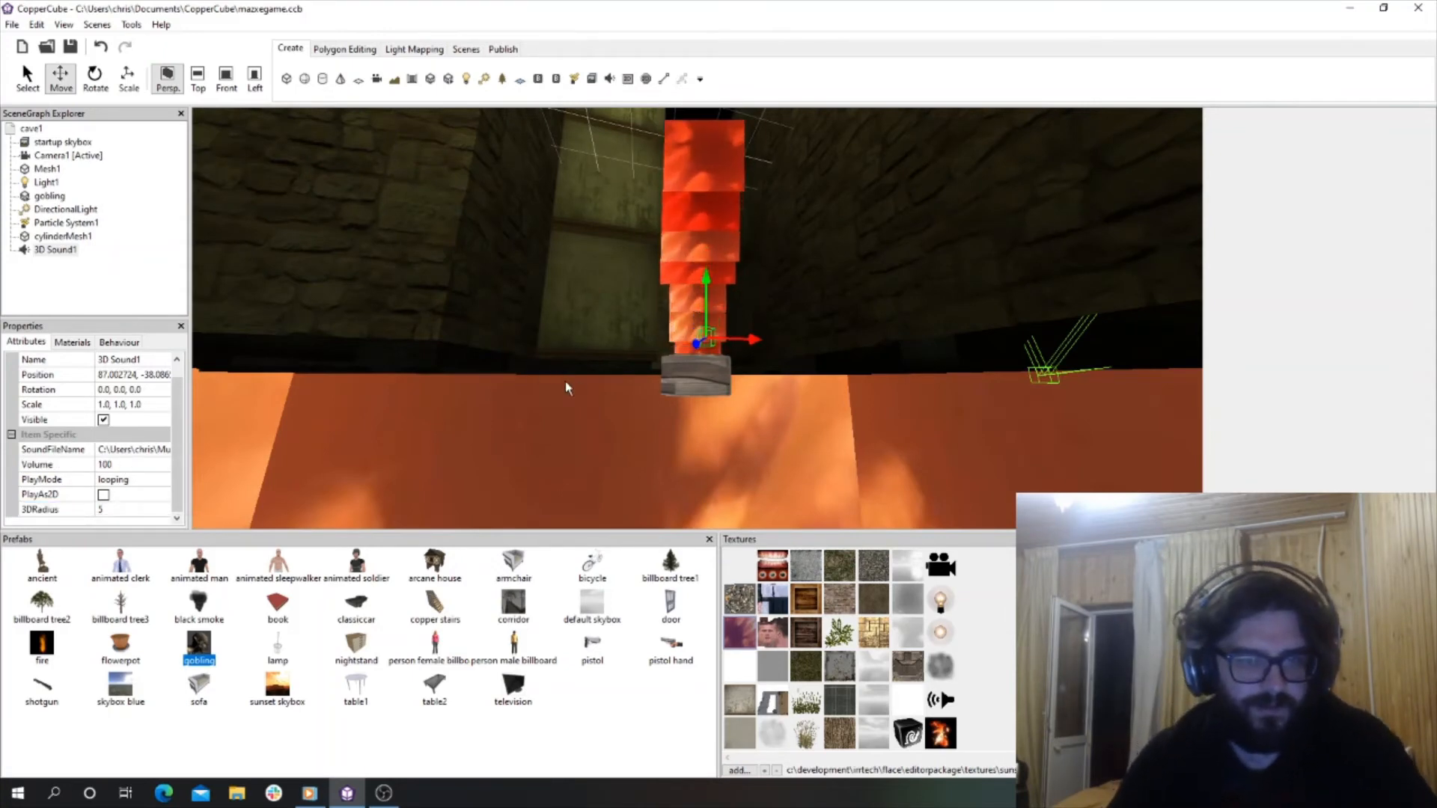
Rename the 3D sound node at the fire column to "fire".
{"action": "scroll", "coordinate": [699, 254], "scroll_direction": "up", "scroll_amount": 6}
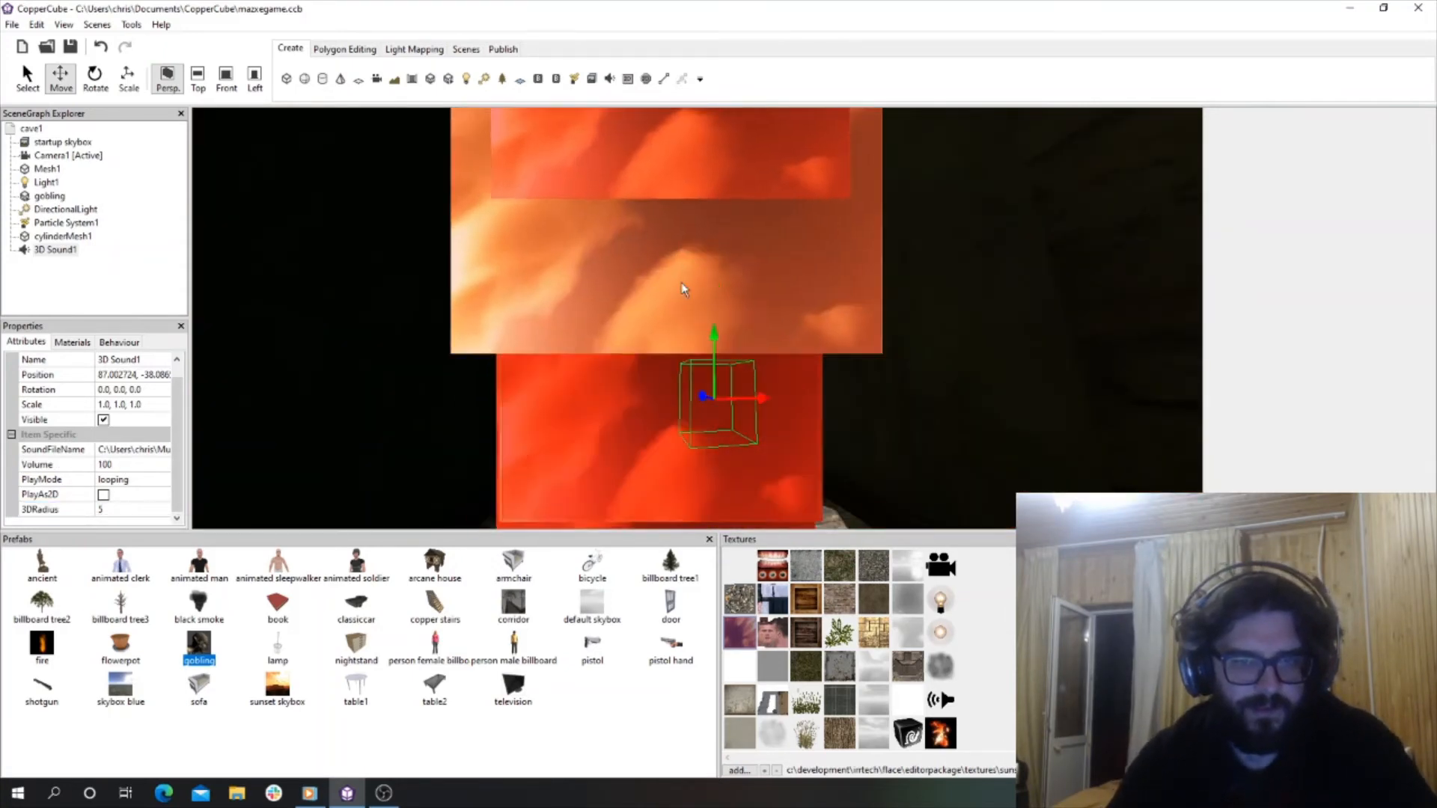
{"action": "scroll", "coordinate": [682, 292], "scroll_direction": "down", "scroll_amount": 4}
{"action": "scroll", "coordinate": [145, 388], "scroll_direction": "up", "scroll_amount": 1}
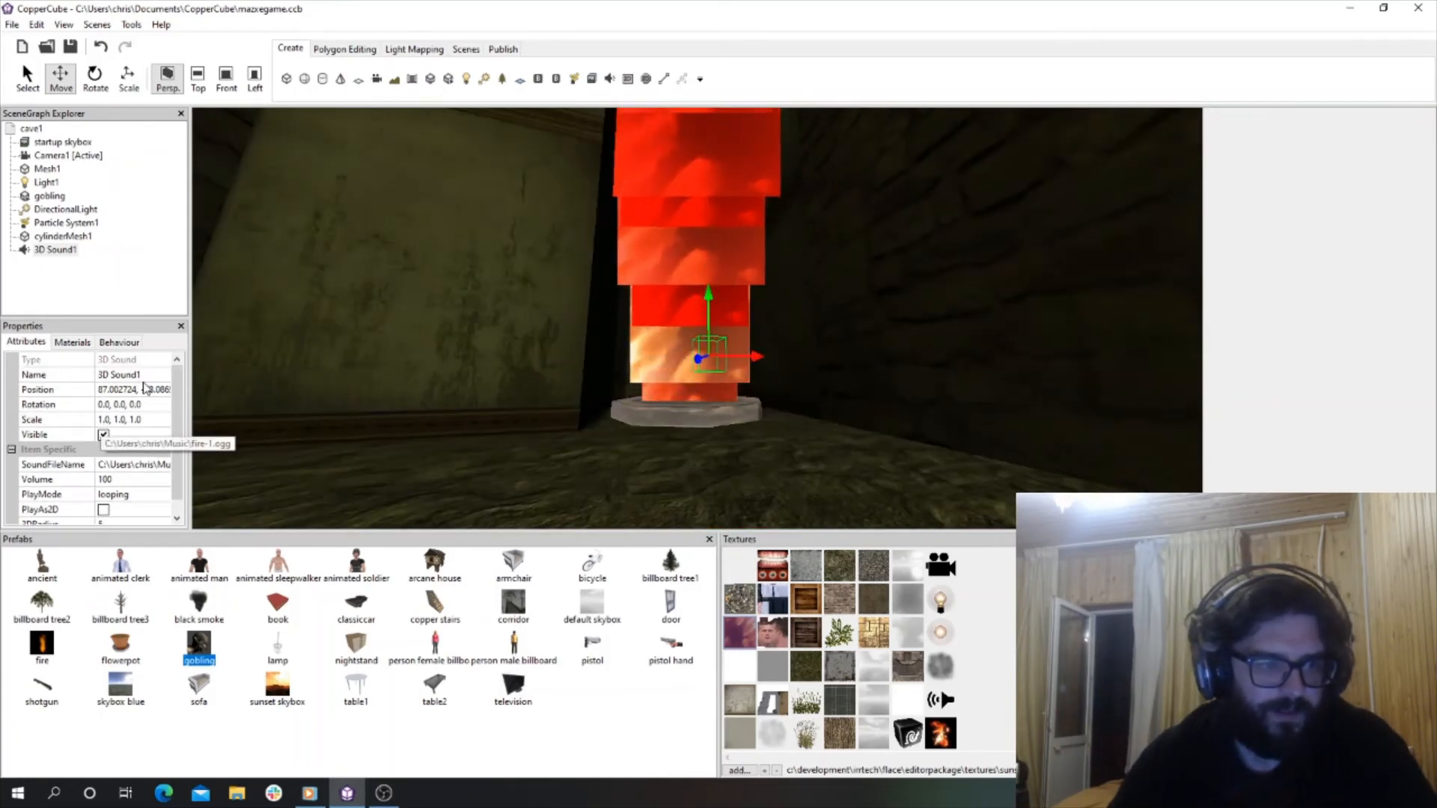
{"action": "left_click", "coordinate": [49, 253]}
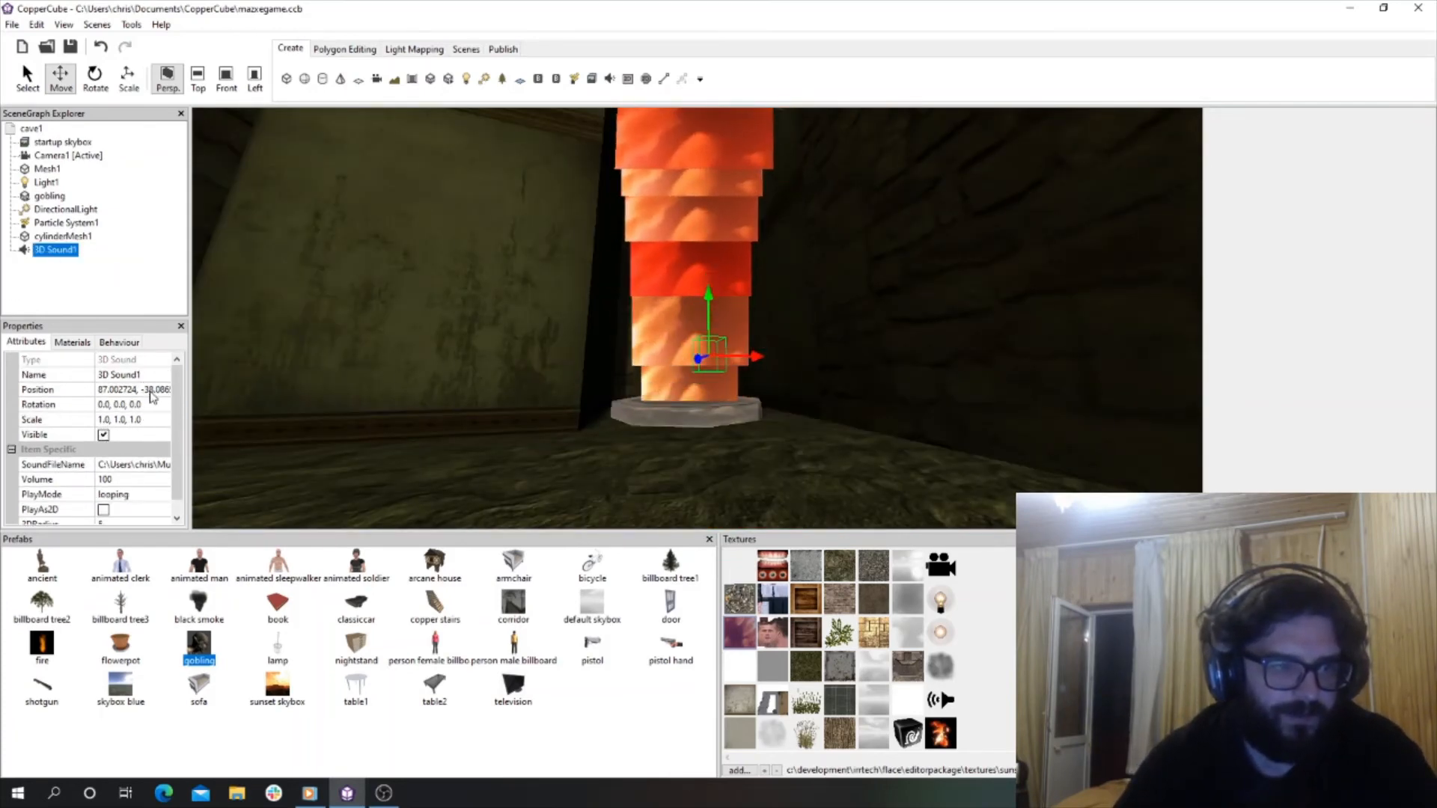
{"action": "left_click", "coordinate": [124, 375]}
{"action": "type", "text": "fire"}
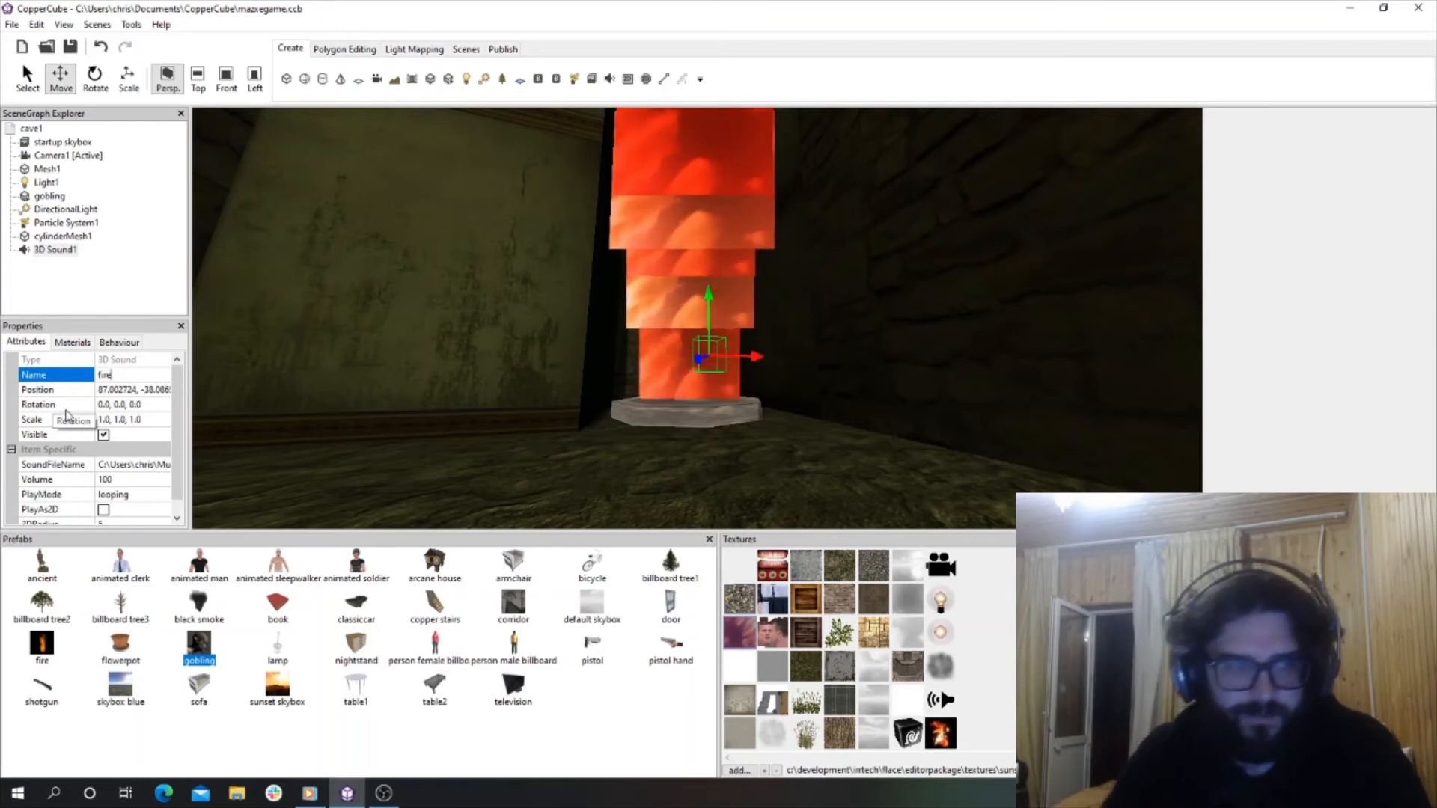
{"action": "key", "text": "Return"}
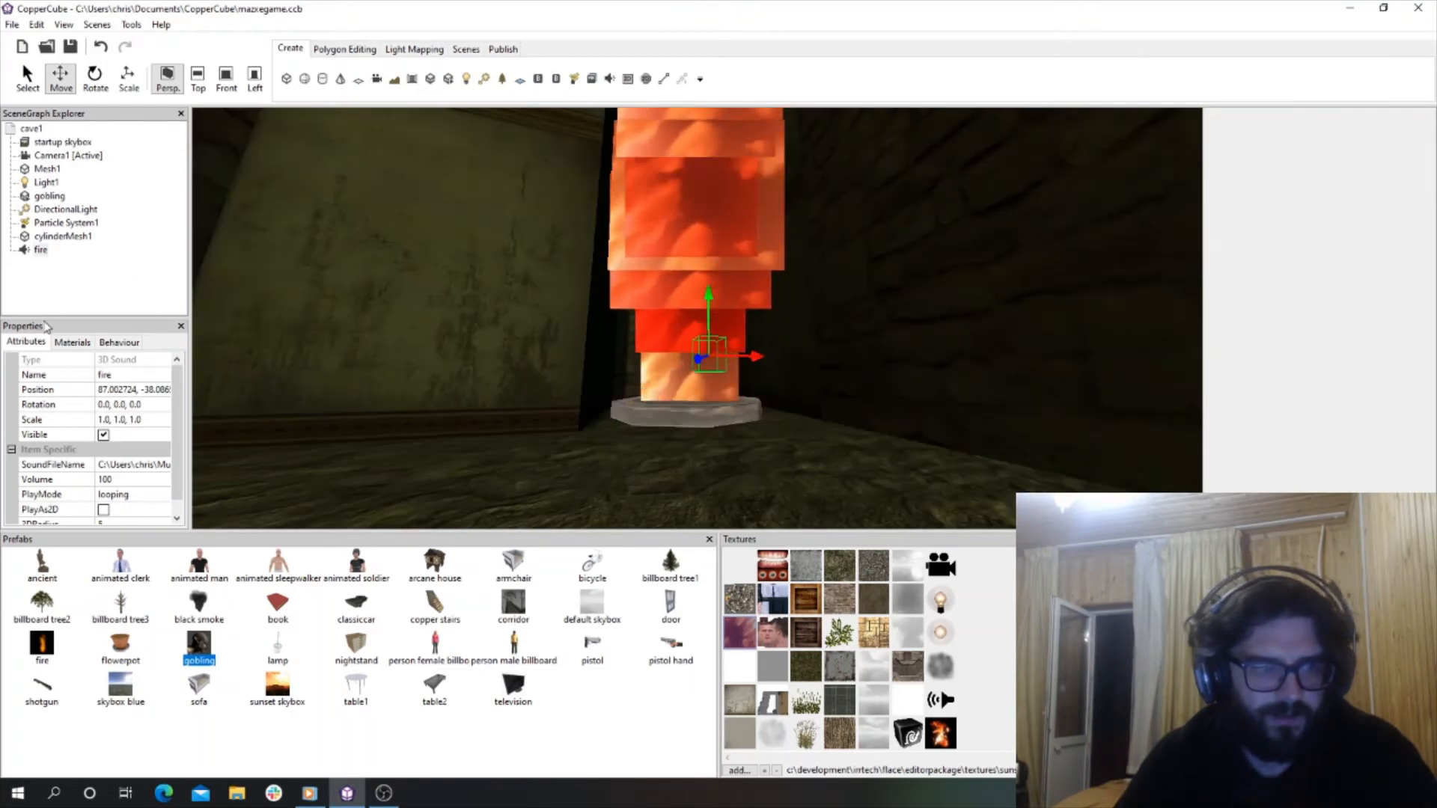
{"action": "right_click", "coordinate": [31, 128]}
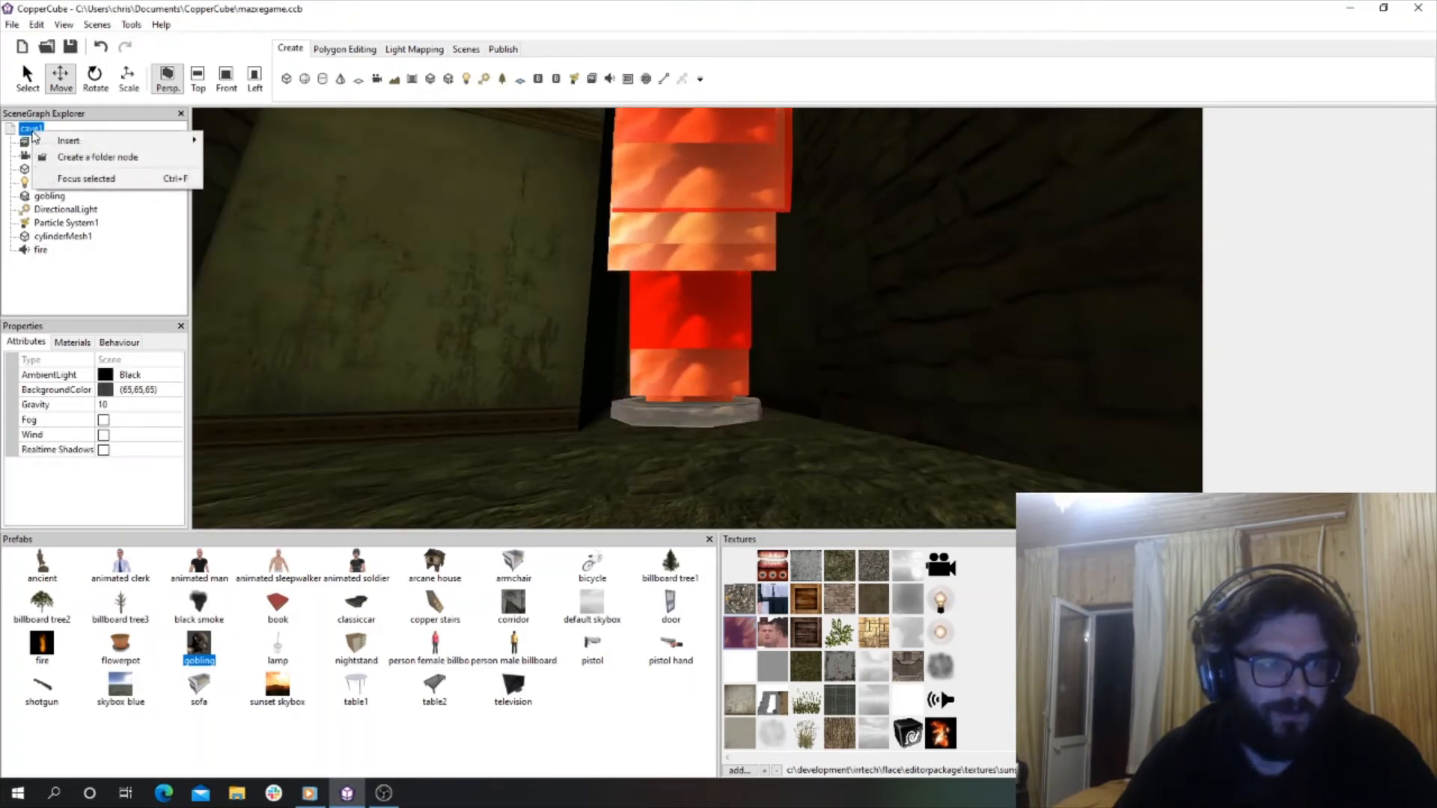
{"action": "left_click", "coordinate": [87, 324]}
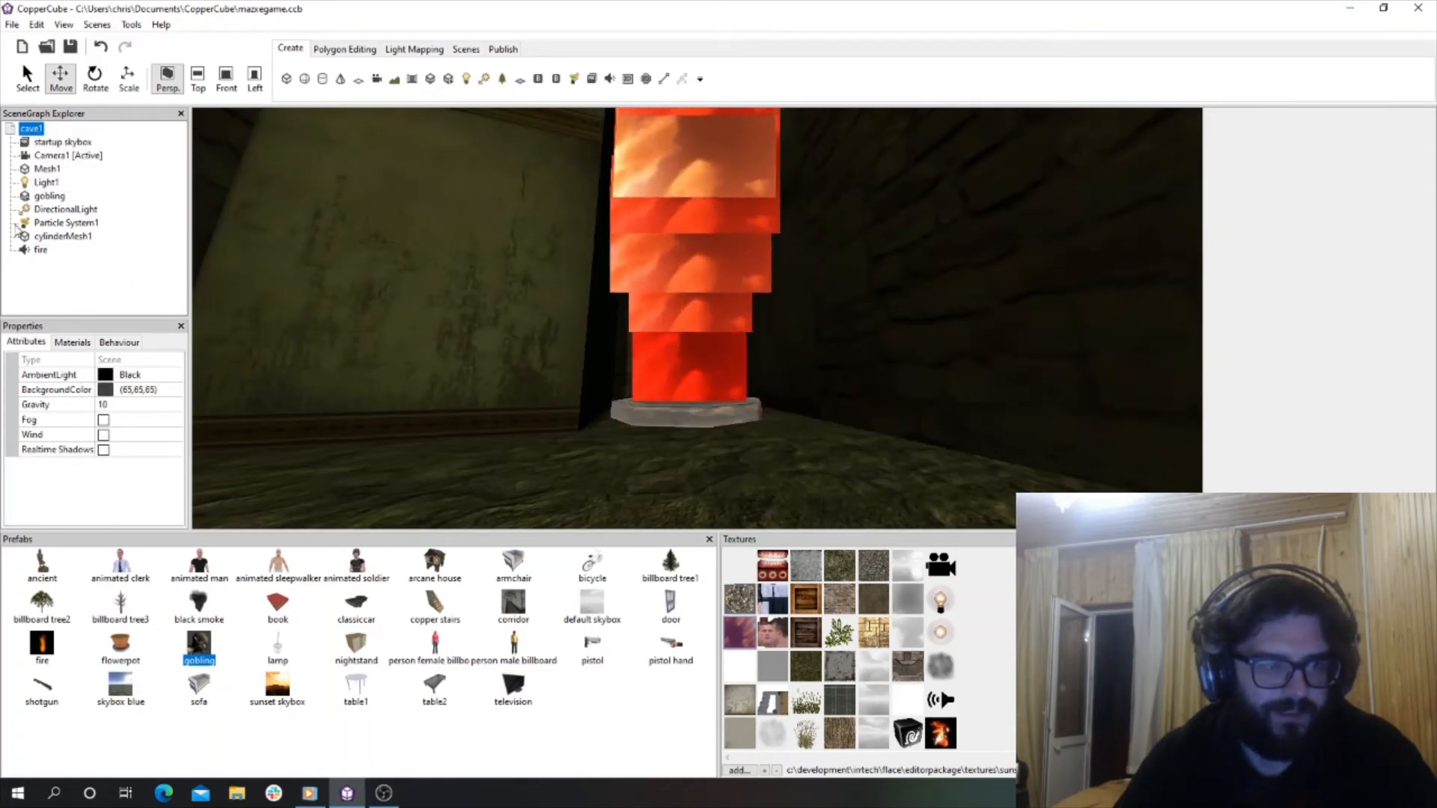
Try to add a Play a sound action to the "On proximity do something" behaviour of Particle System1.
{"action": "left_click", "coordinate": [72, 225]}
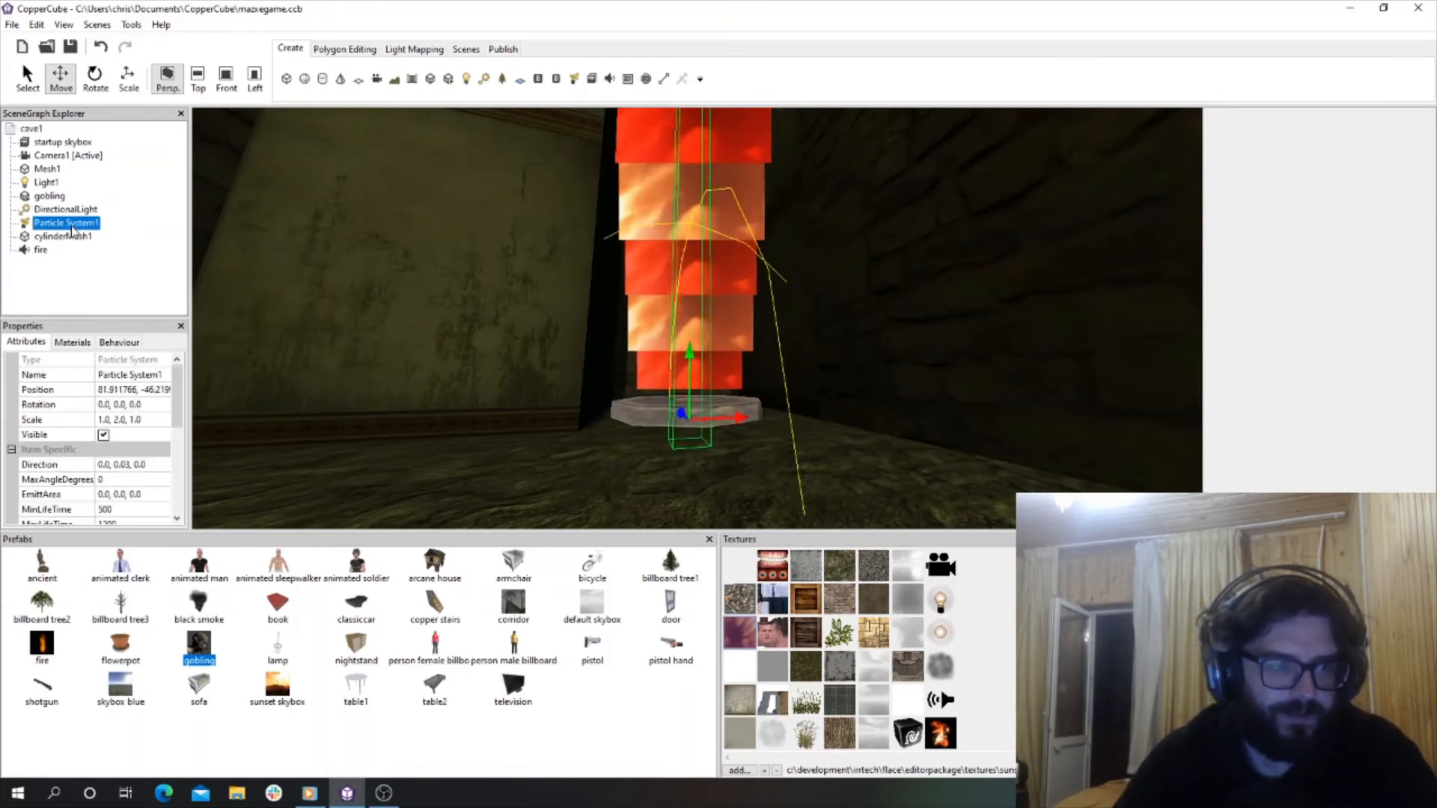
{"action": "left_click", "coordinate": [108, 343]}
{"action": "left_click", "coordinate": [89, 363]}
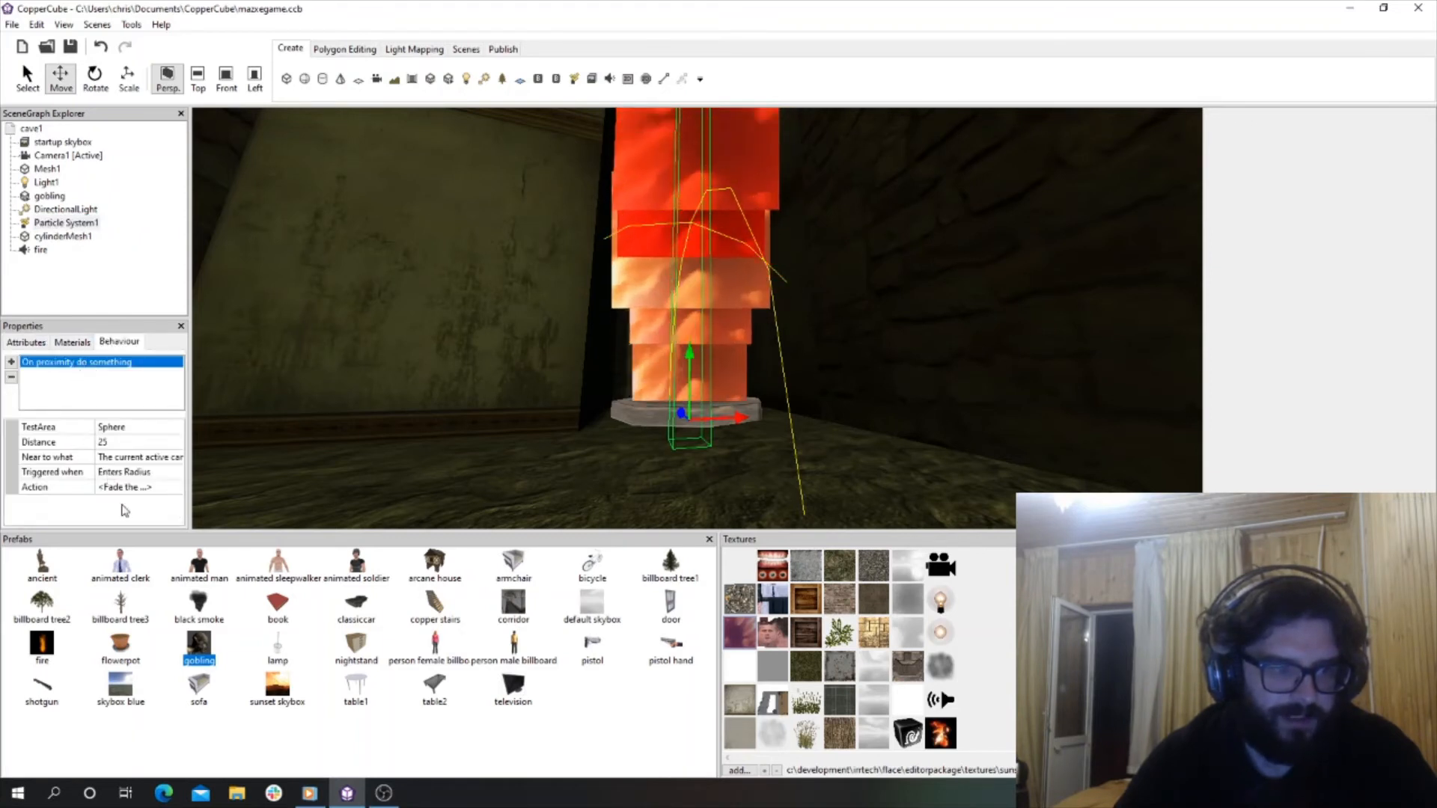
{"action": "left_click", "coordinate": [150, 487]}
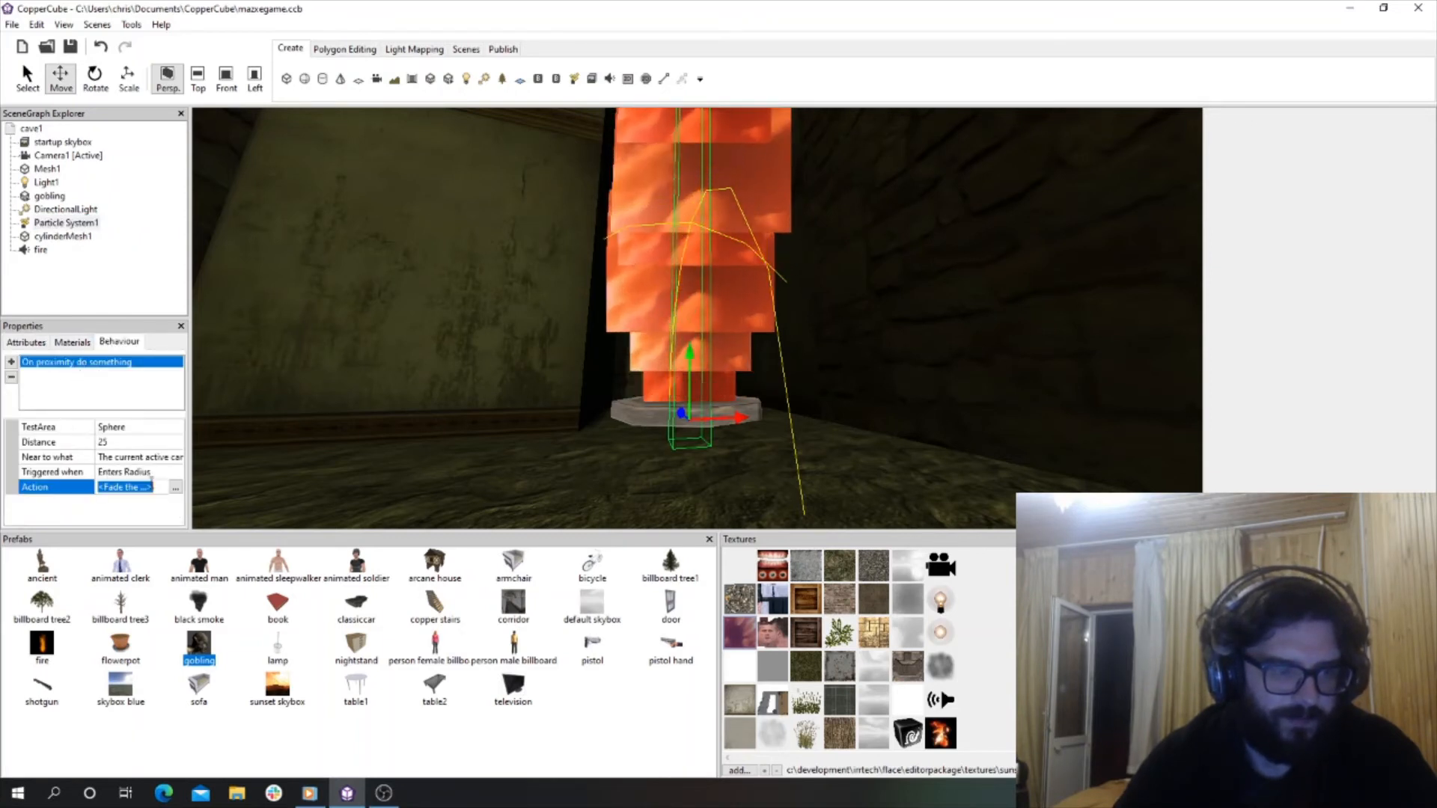
{"action": "left_click", "coordinate": [175, 487]}
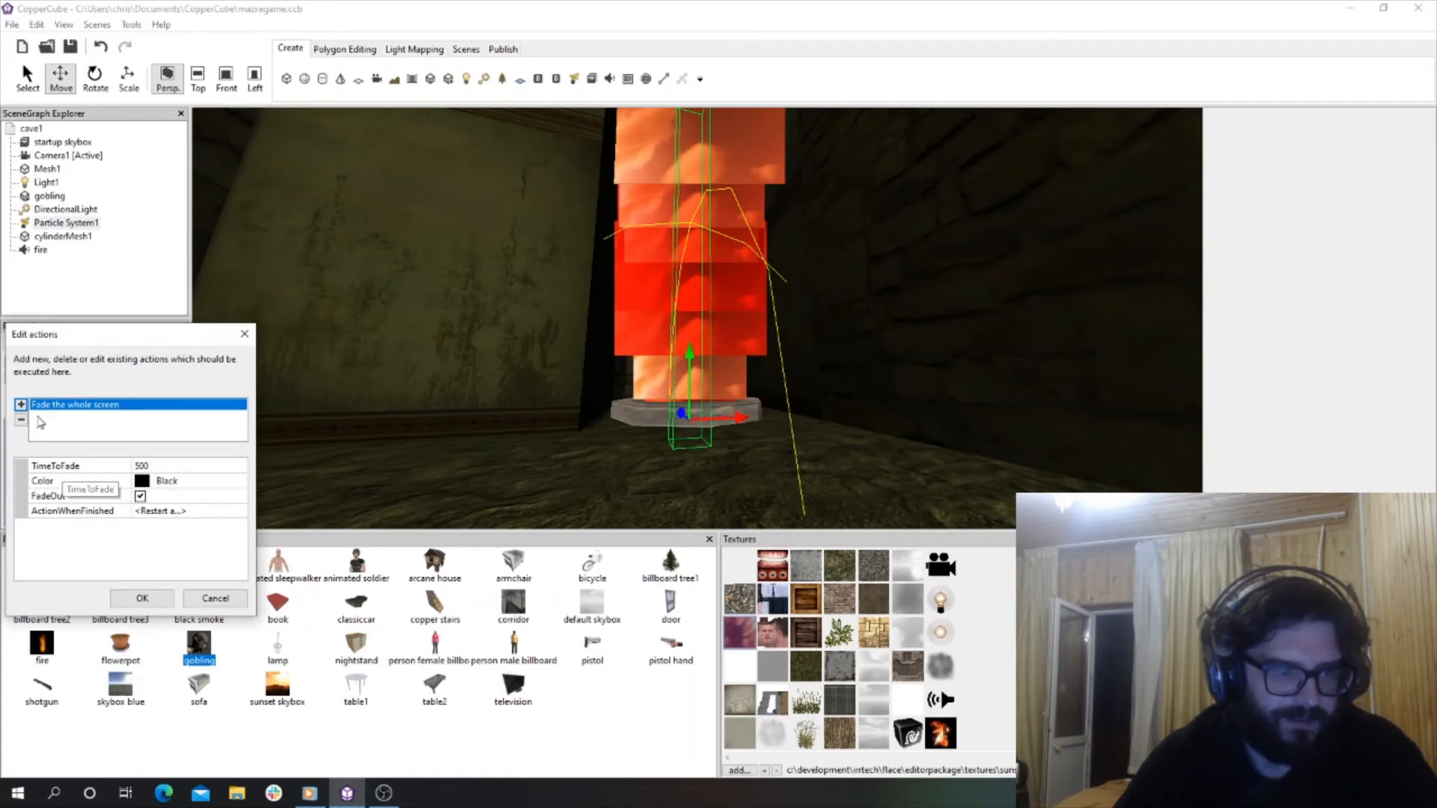
{"action": "left_click", "coordinate": [22, 406]}
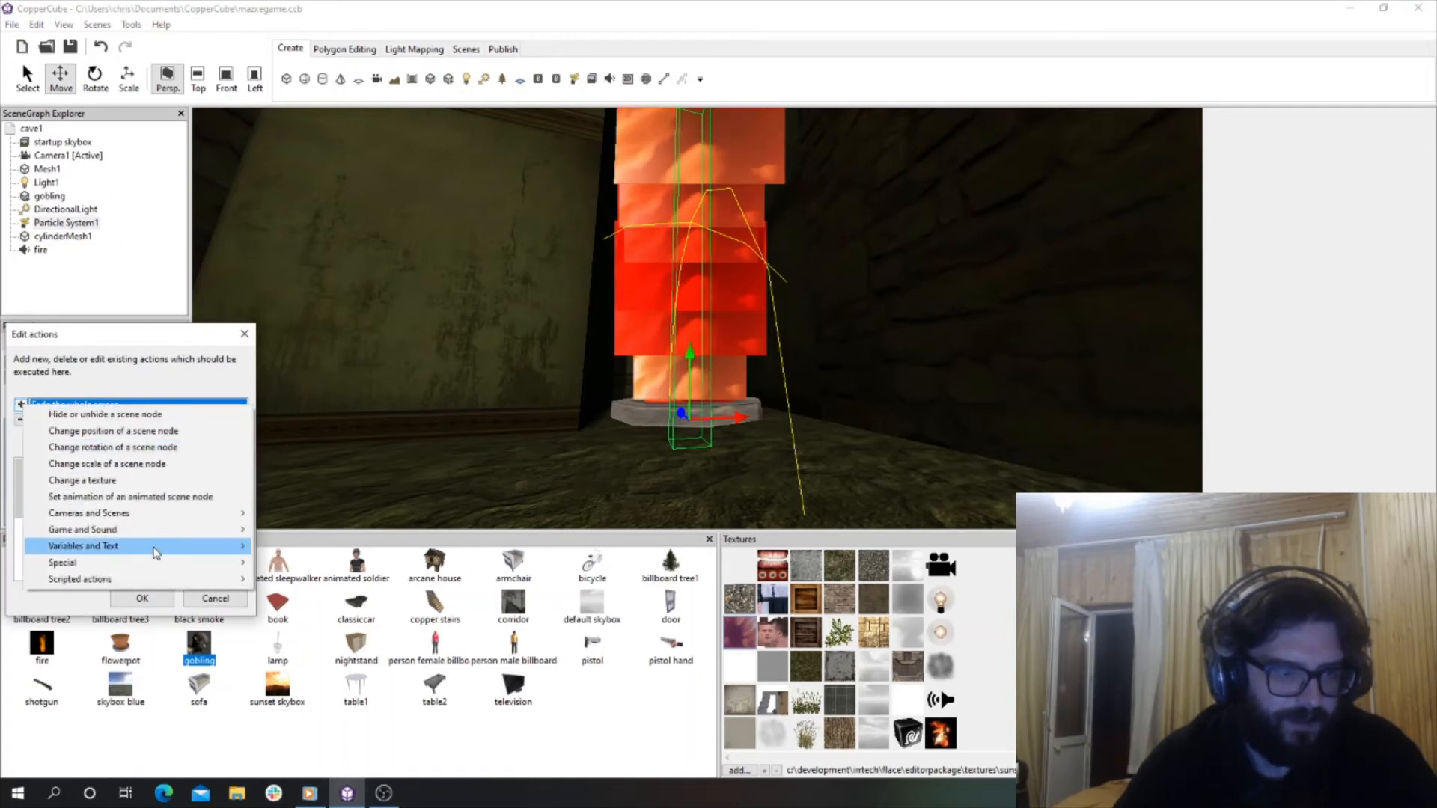
{"action": "mouse_move", "coordinate": [158, 581]}
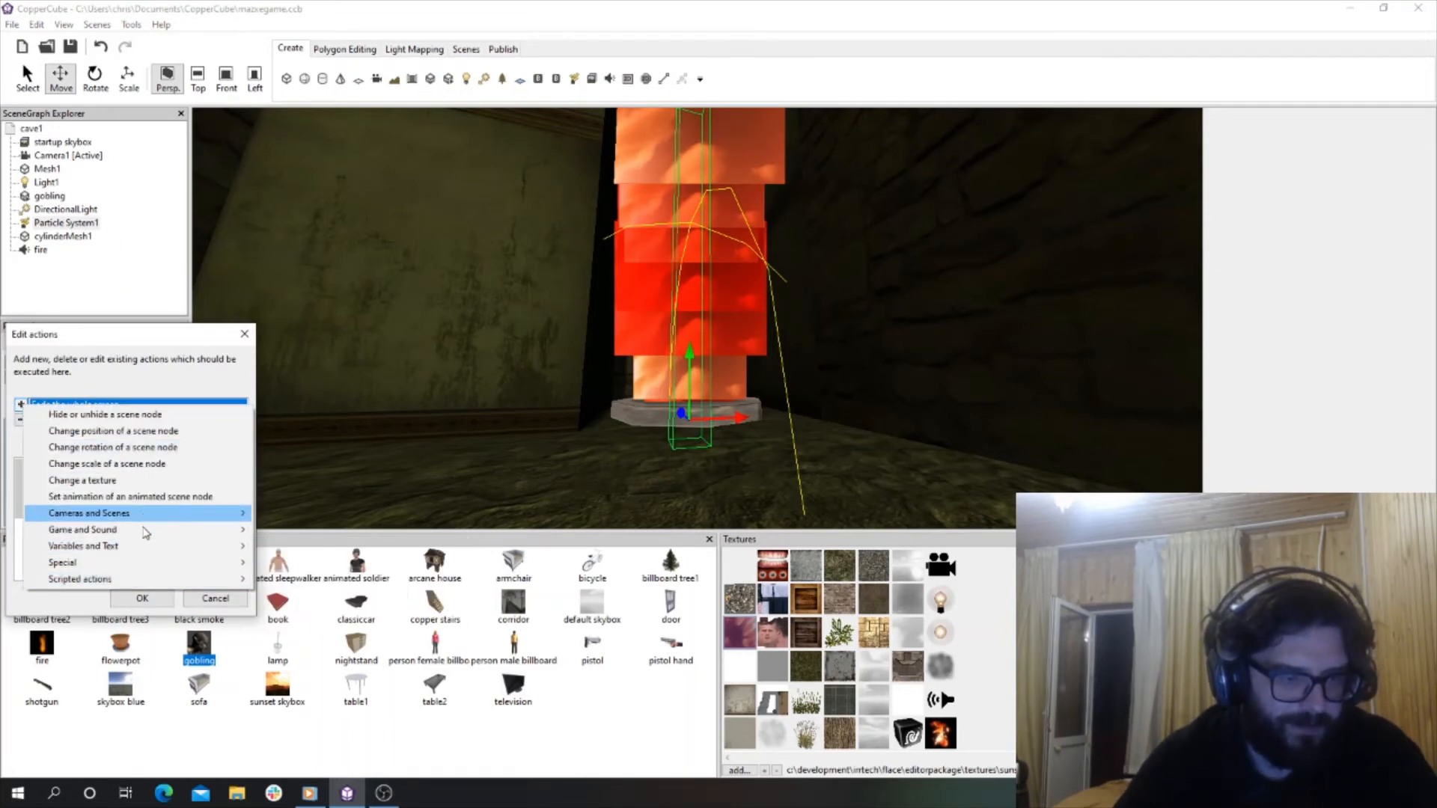
{"action": "mouse_move", "coordinate": [161, 537]}
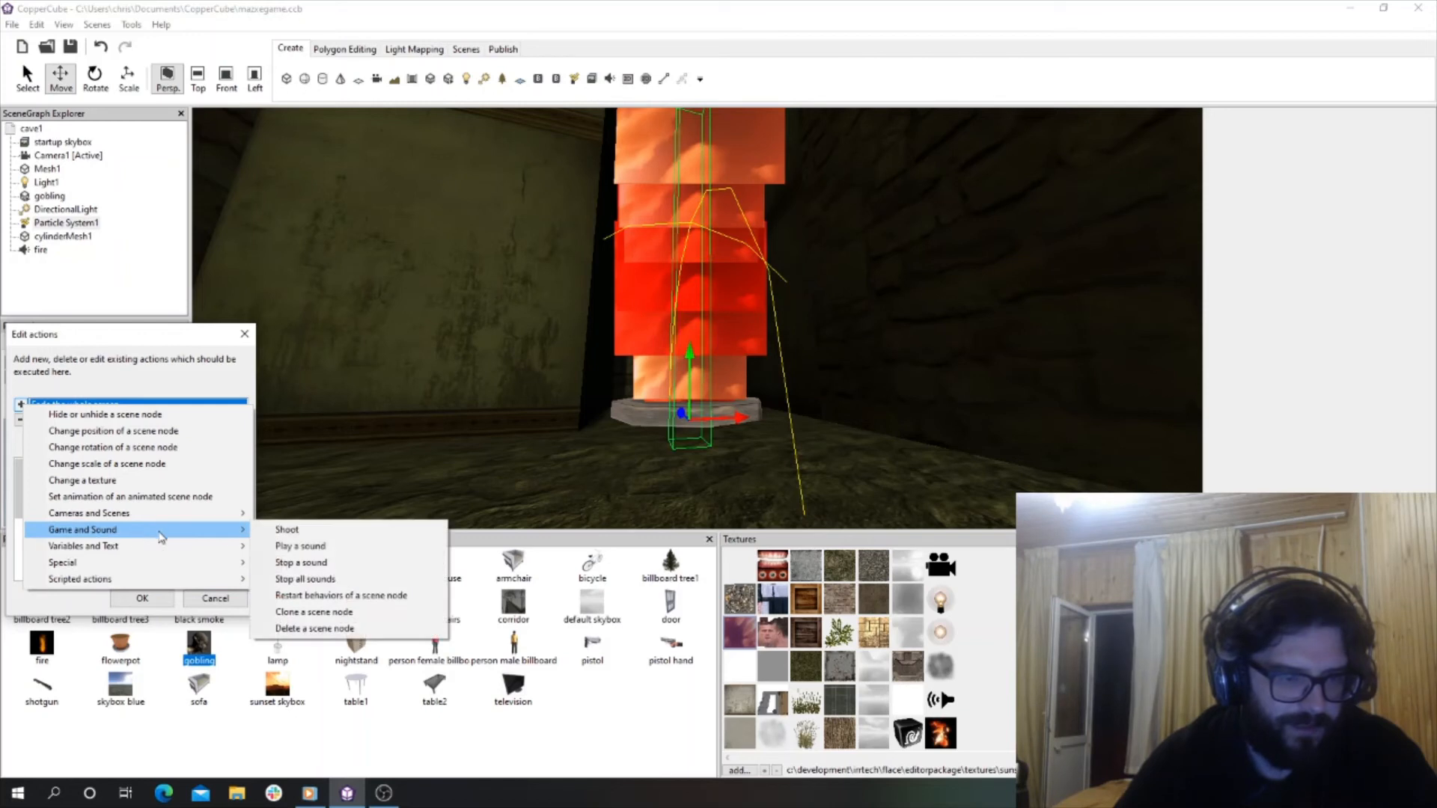
{"action": "left_click", "coordinate": [297, 547]}
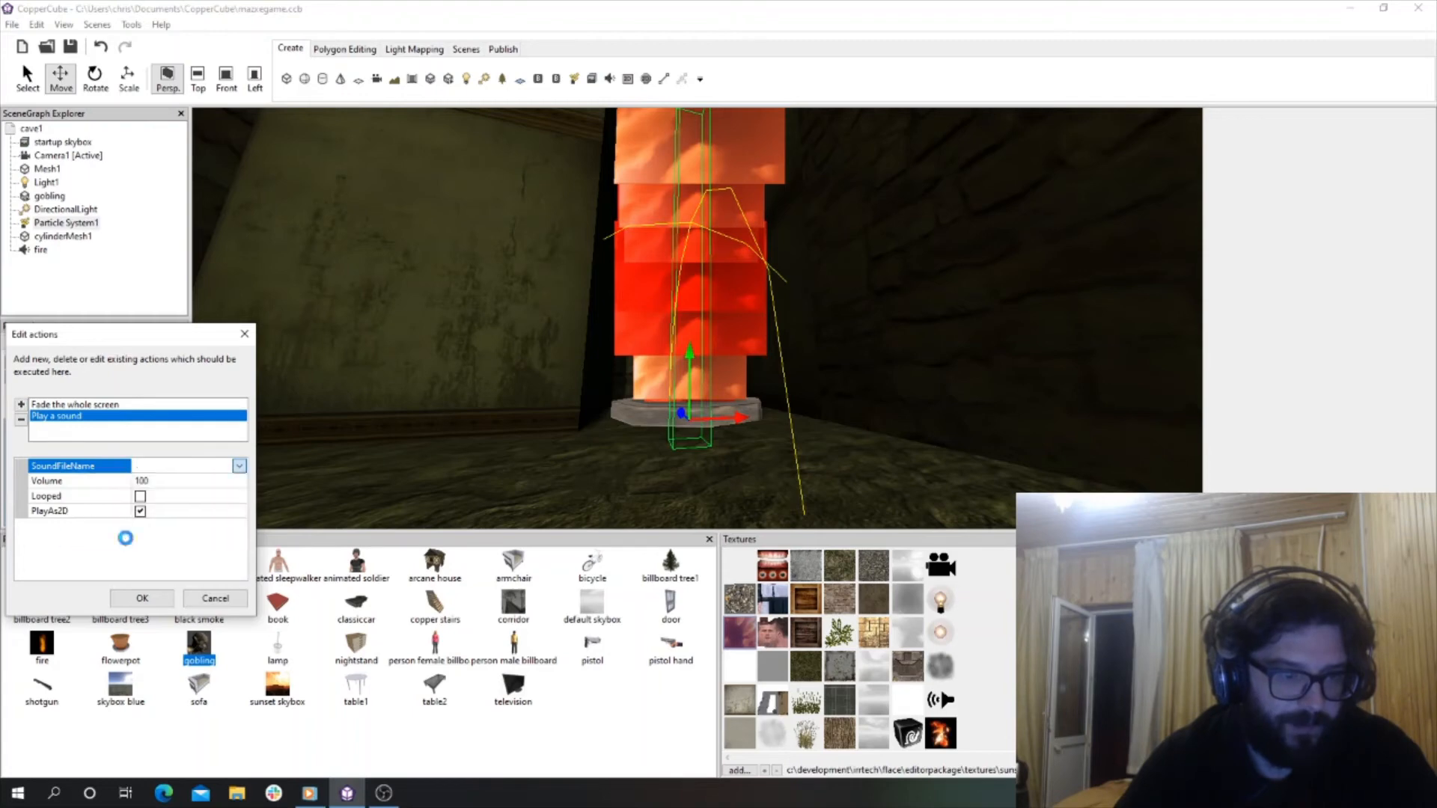
Look through the Music folder for a sound file, including all file types, and cancel the action edit.
{"action": "scroll", "coordinate": [262, 557], "scroll_direction": "down", "scroll_amount": 5}
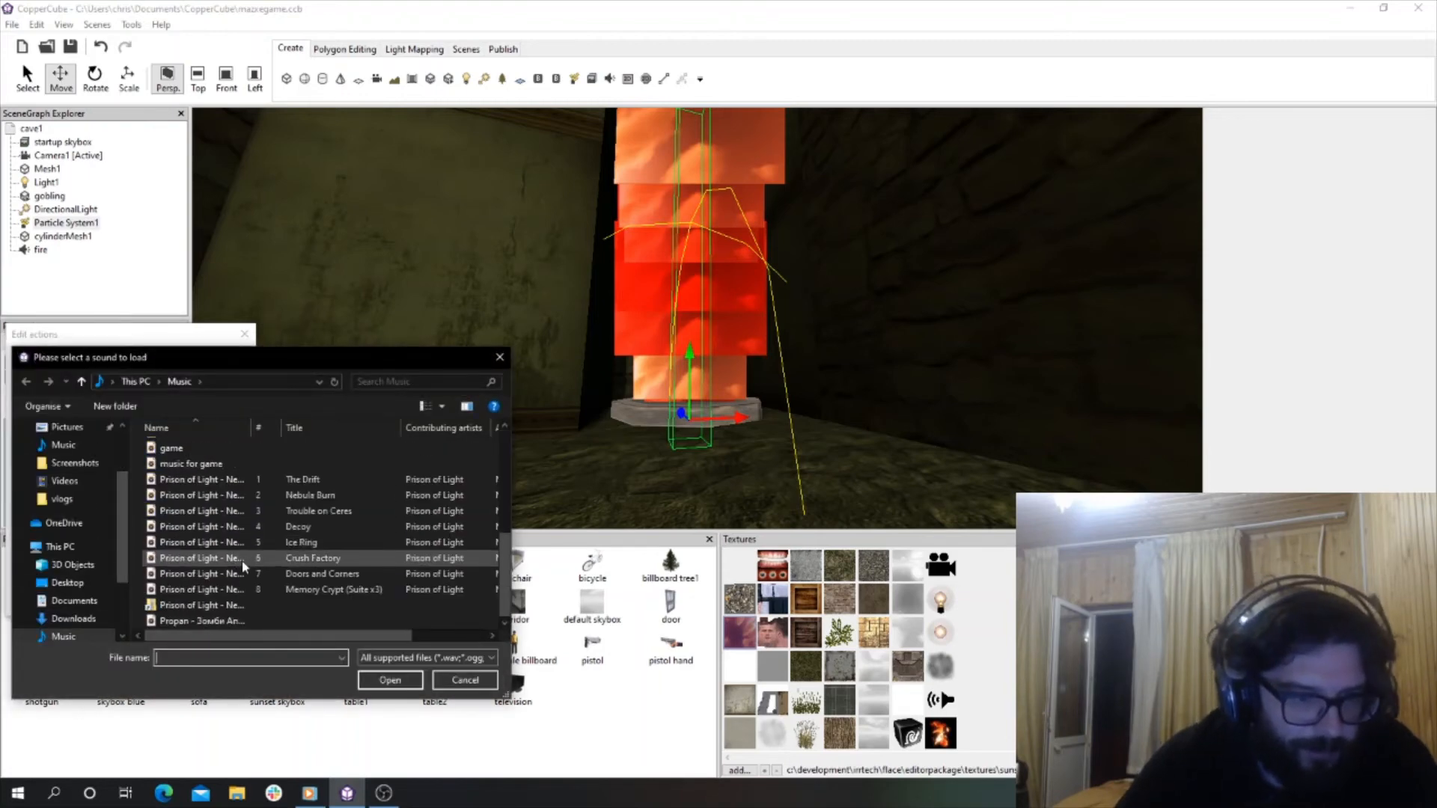
{"action": "scroll", "coordinate": [243, 567], "scroll_direction": "up", "scroll_amount": 1}
{"action": "scroll", "coordinate": [253, 573], "scroll_direction": "down", "scroll_amount": 2}
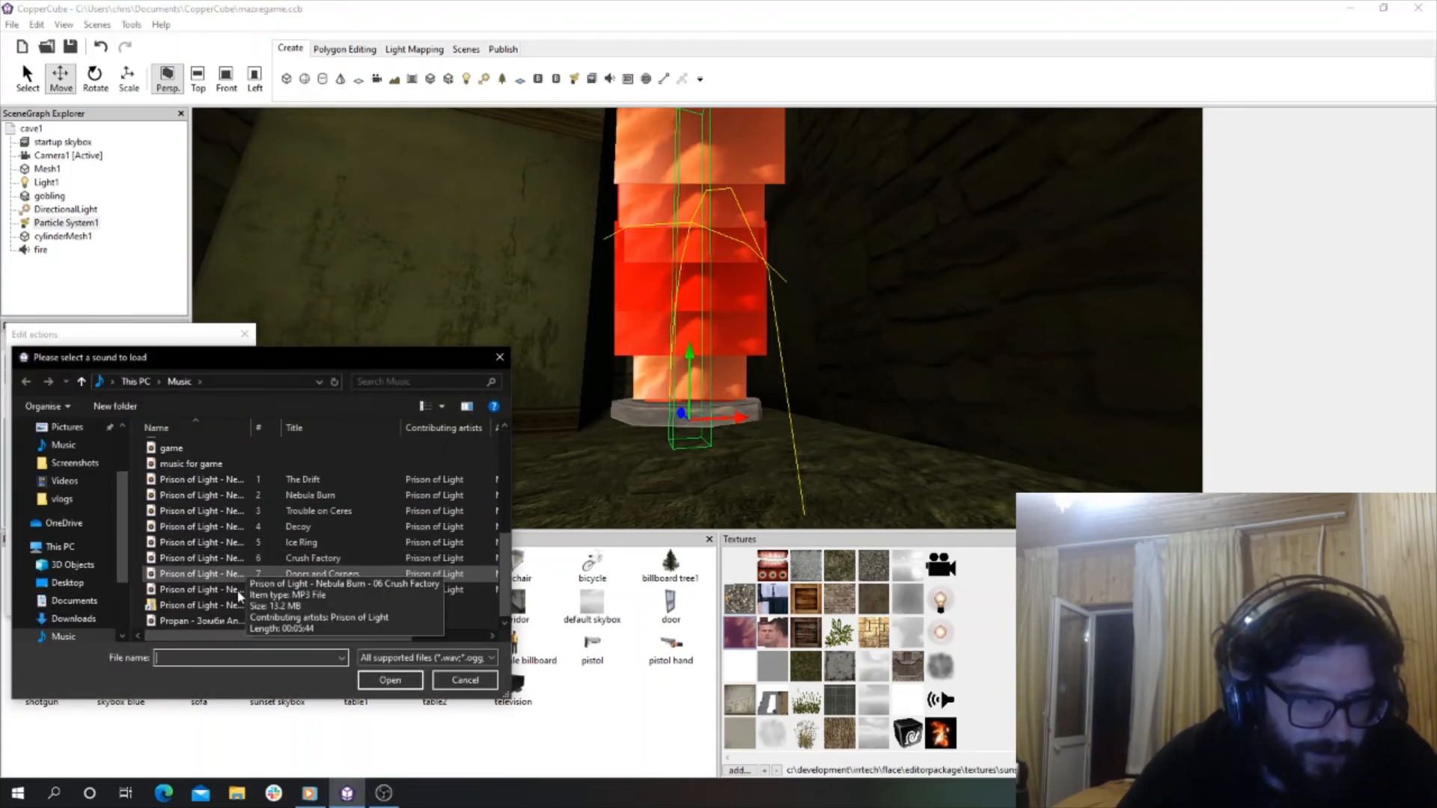
{"action": "scroll", "coordinate": [267, 577], "scroll_direction": "up", "scroll_amount": 4}
{"action": "scroll", "coordinate": [262, 576], "scroll_direction": "down", "scroll_amount": 4}
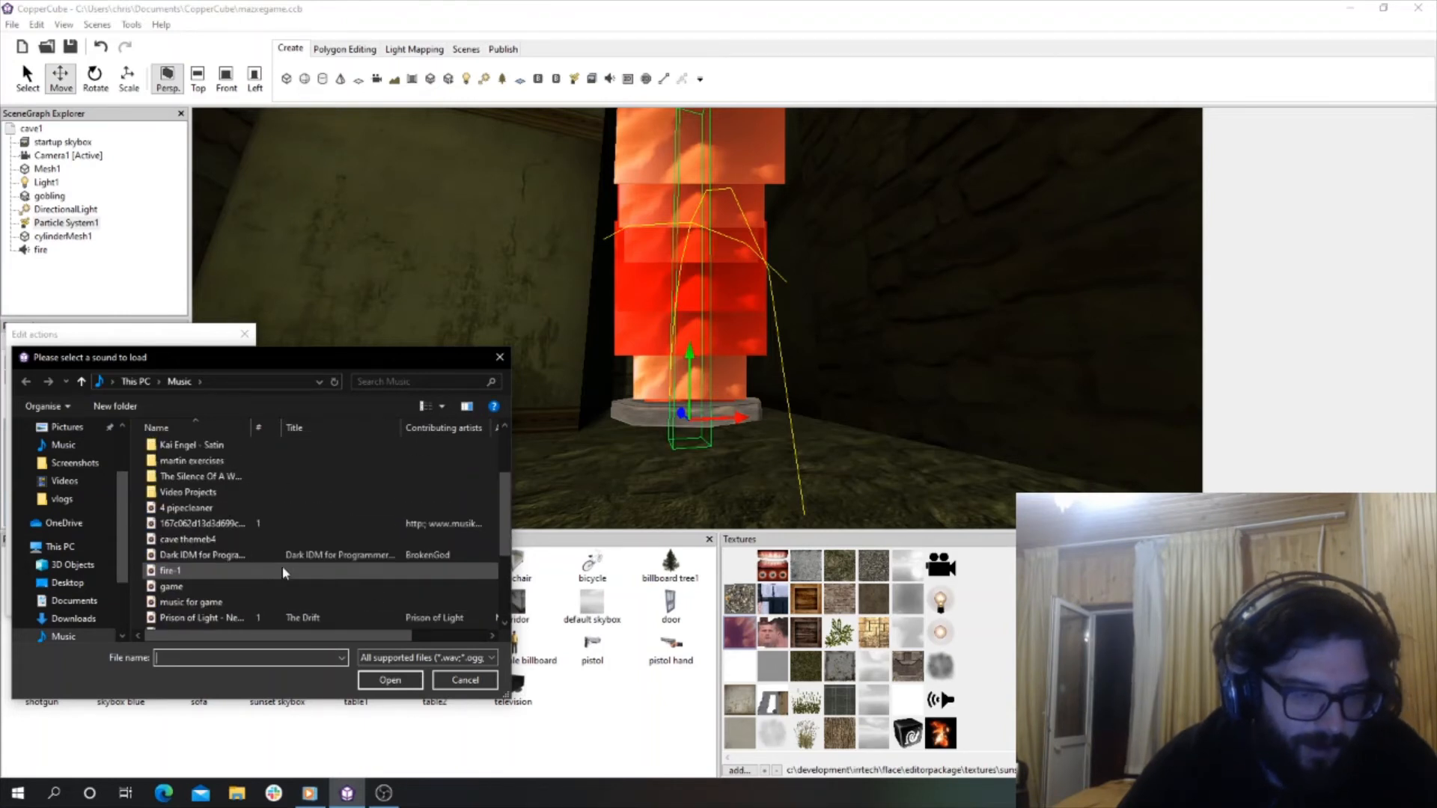
{"action": "scroll", "coordinate": [280, 597], "scroll_direction": "down", "scroll_amount": 3}
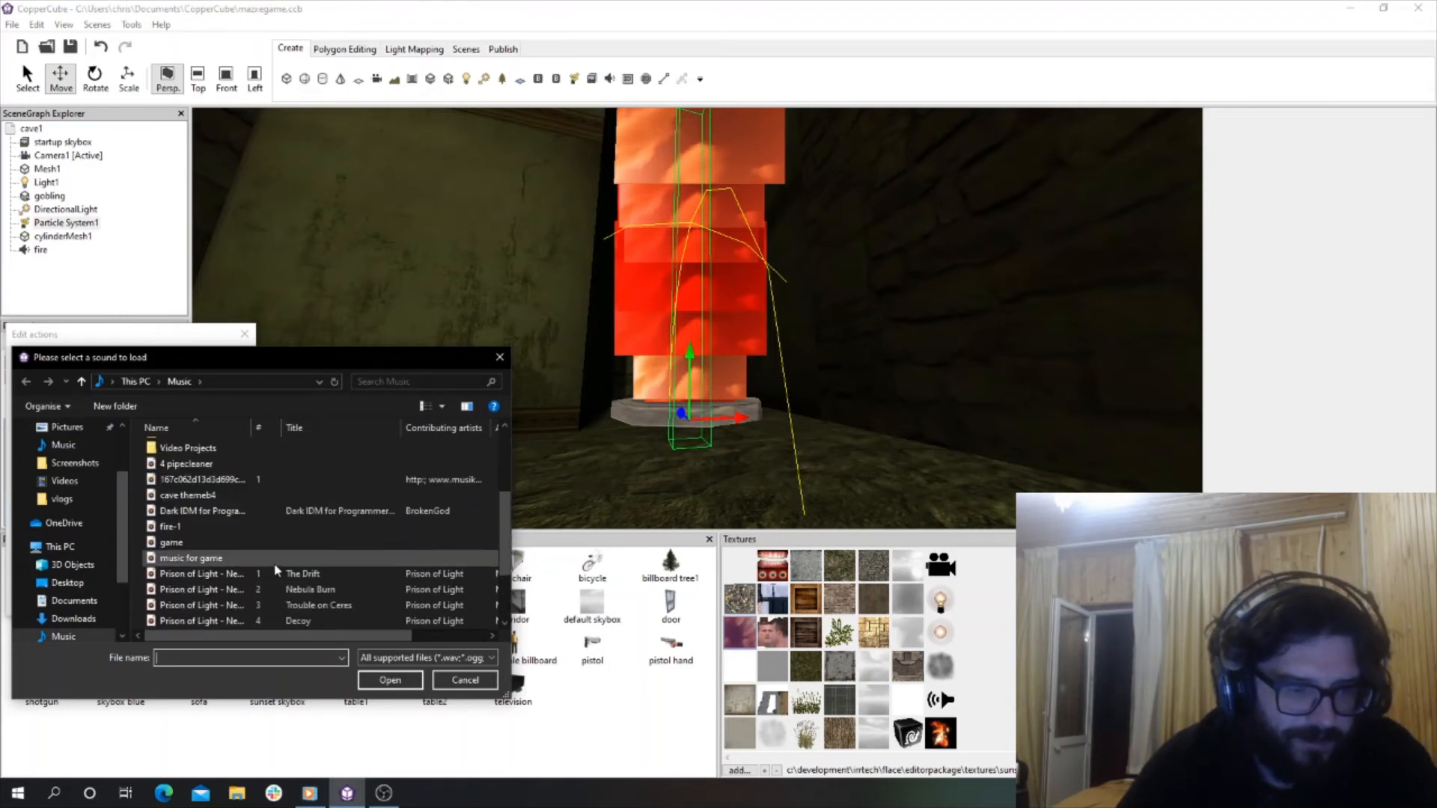
{"action": "scroll", "coordinate": [274, 565], "scroll_direction": "up", "scroll_amount": 5}
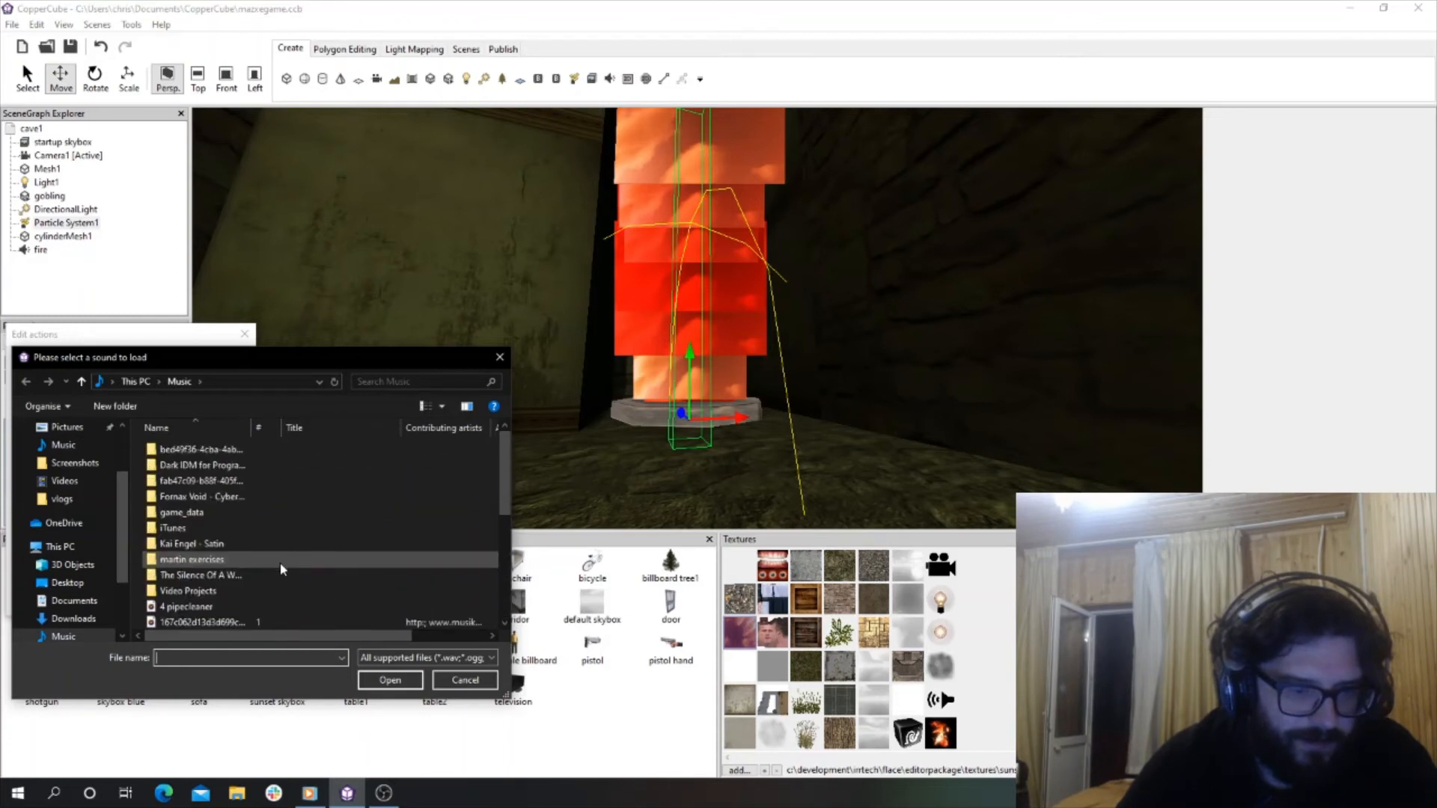
{"action": "left_click", "coordinate": [460, 658]}
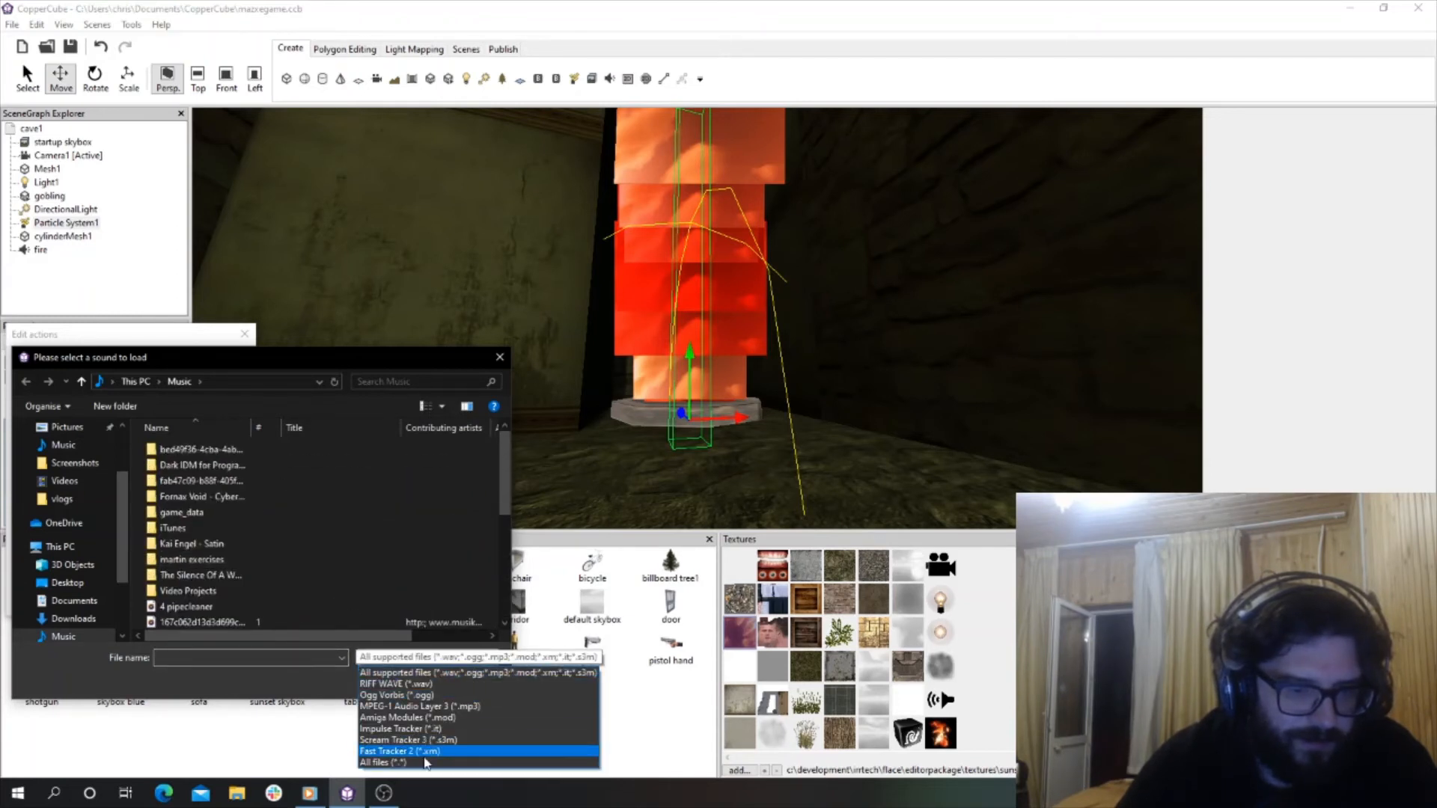
{"action": "left_click", "coordinate": [386, 762]}
{"action": "scroll", "coordinate": [330, 581], "scroll_direction": "down", "scroll_amount": 5}
{"action": "scroll", "coordinate": [327, 579], "scroll_direction": "down", "scroll_amount": 3}
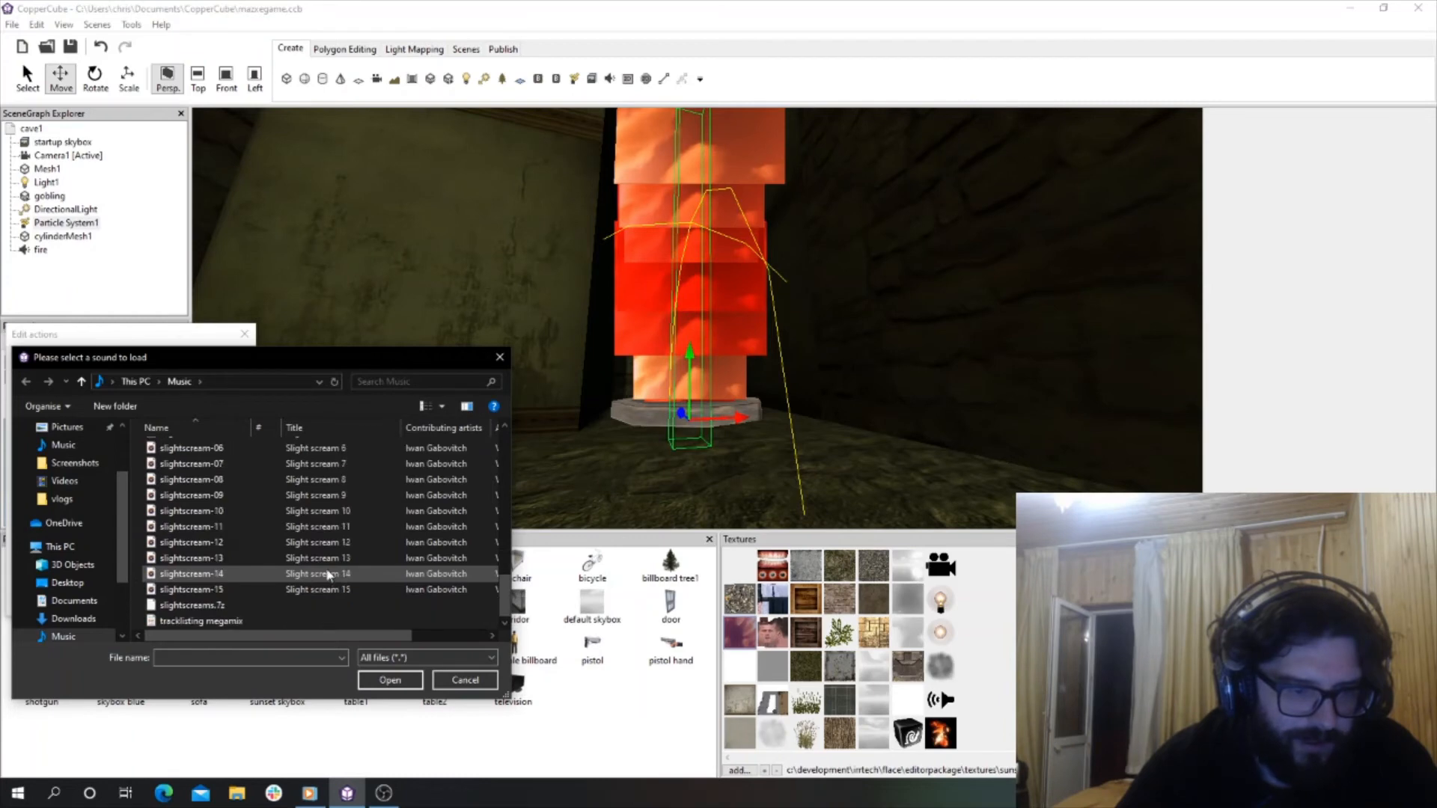
{"action": "left_click", "coordinate": [467, 680]}
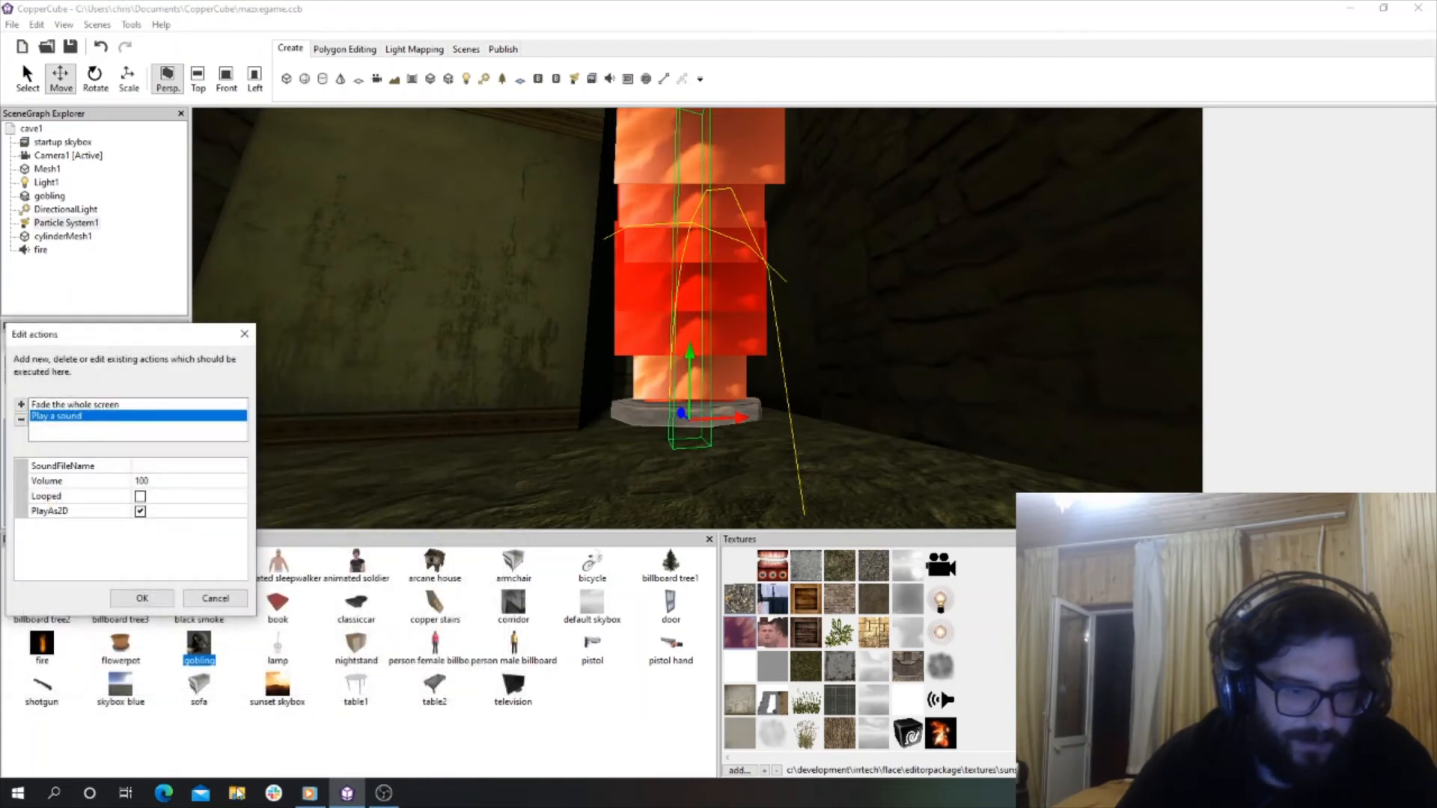
{"action": "left_click", "coordinate": [215, 599]}
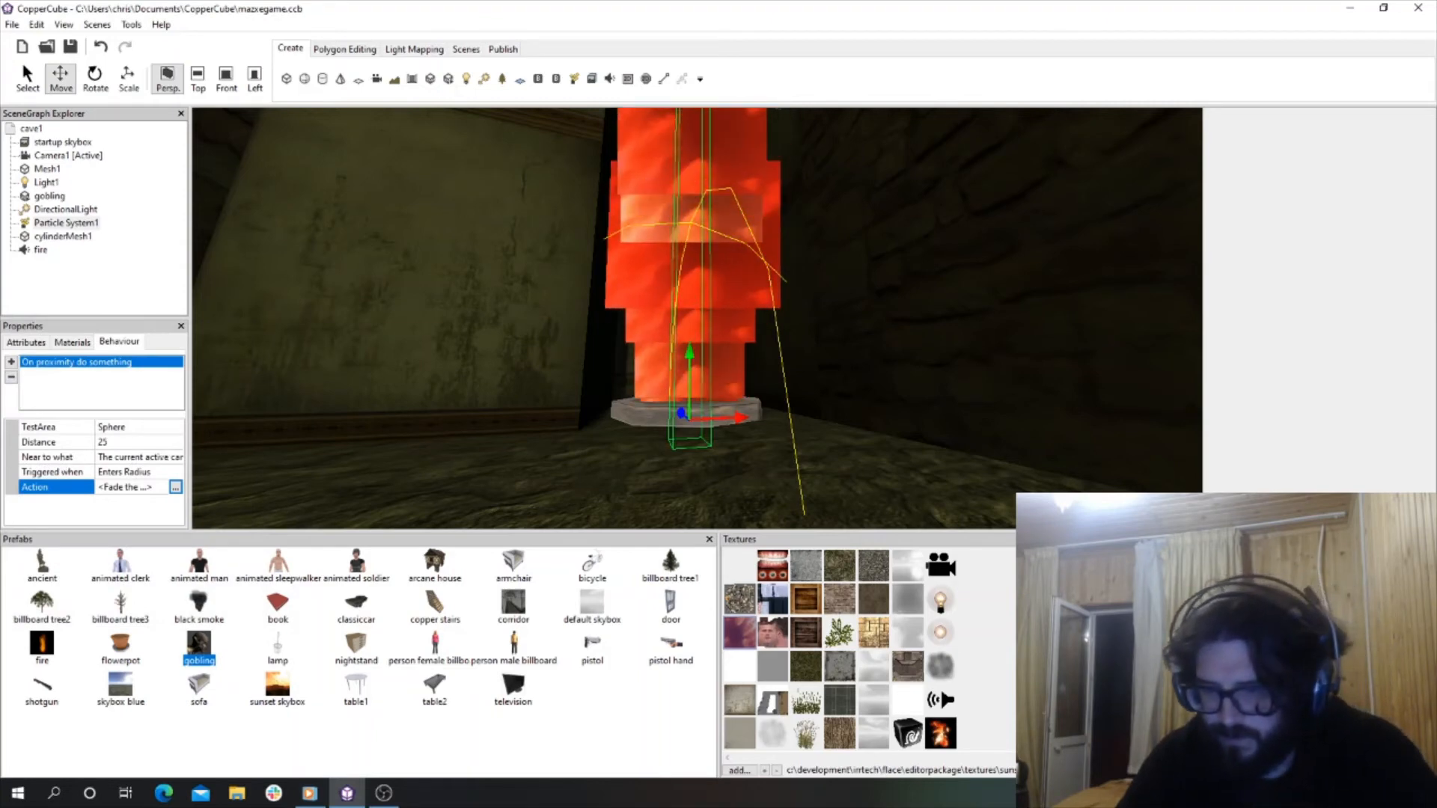
Switch to File Explorer to locate slightscream-12 among the recent files, and launch Audacity.
{"action": "left_click", "coordinate": [236, 793]}
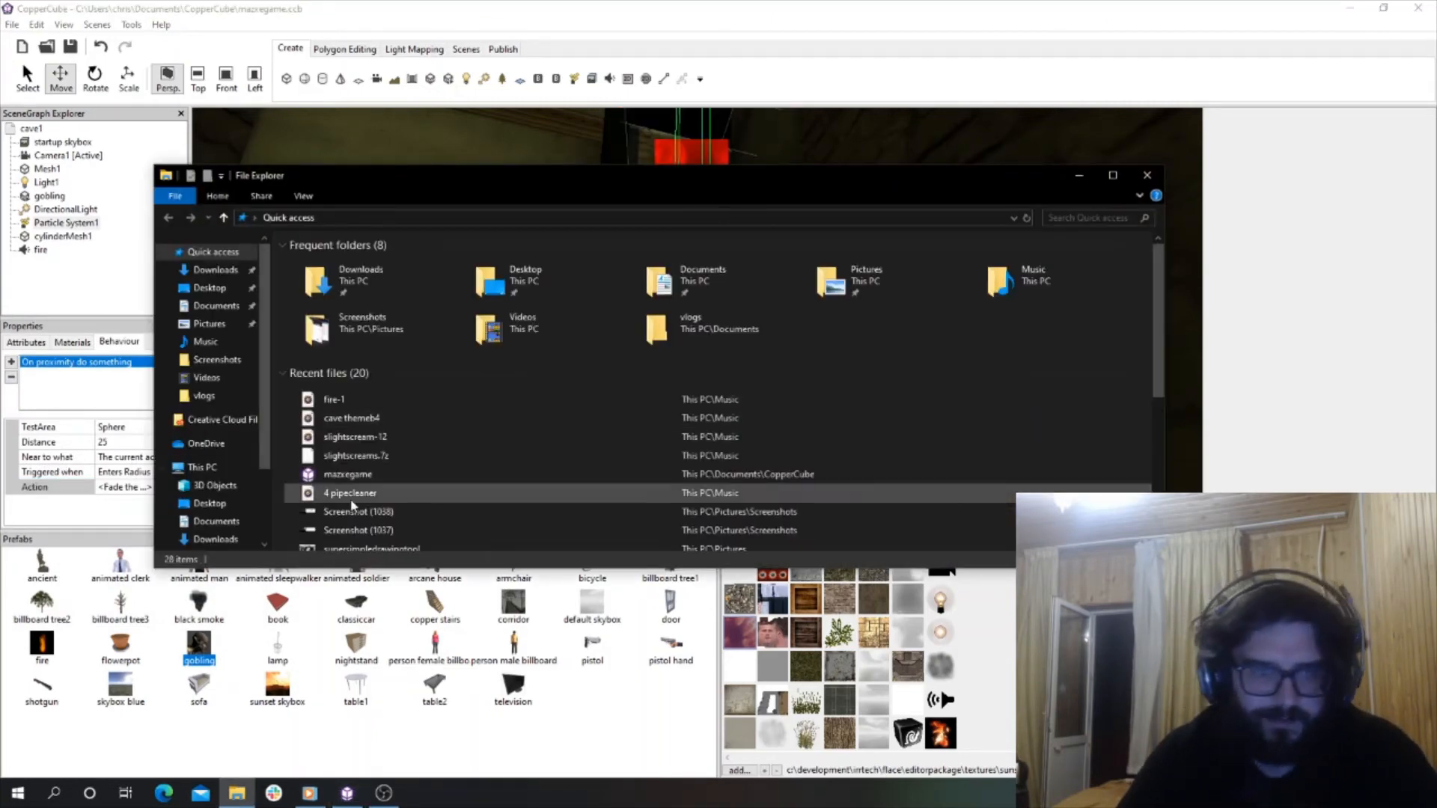
{"action": "scroll", "coordinate": [196, 449], "scroll_direction": "down", "scroll_amount": 2}
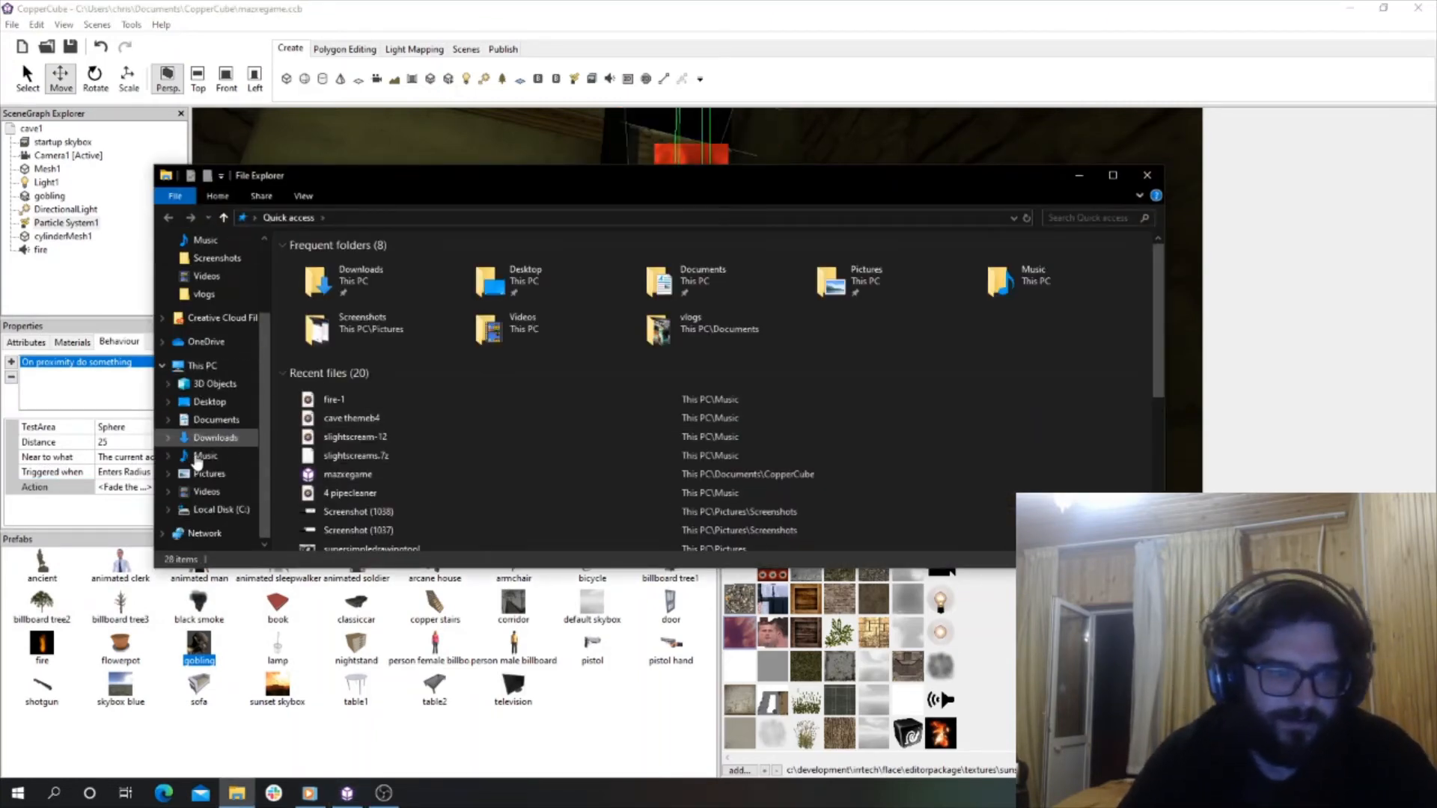
{"action": "right_click", "coordinate": [362, 439]}
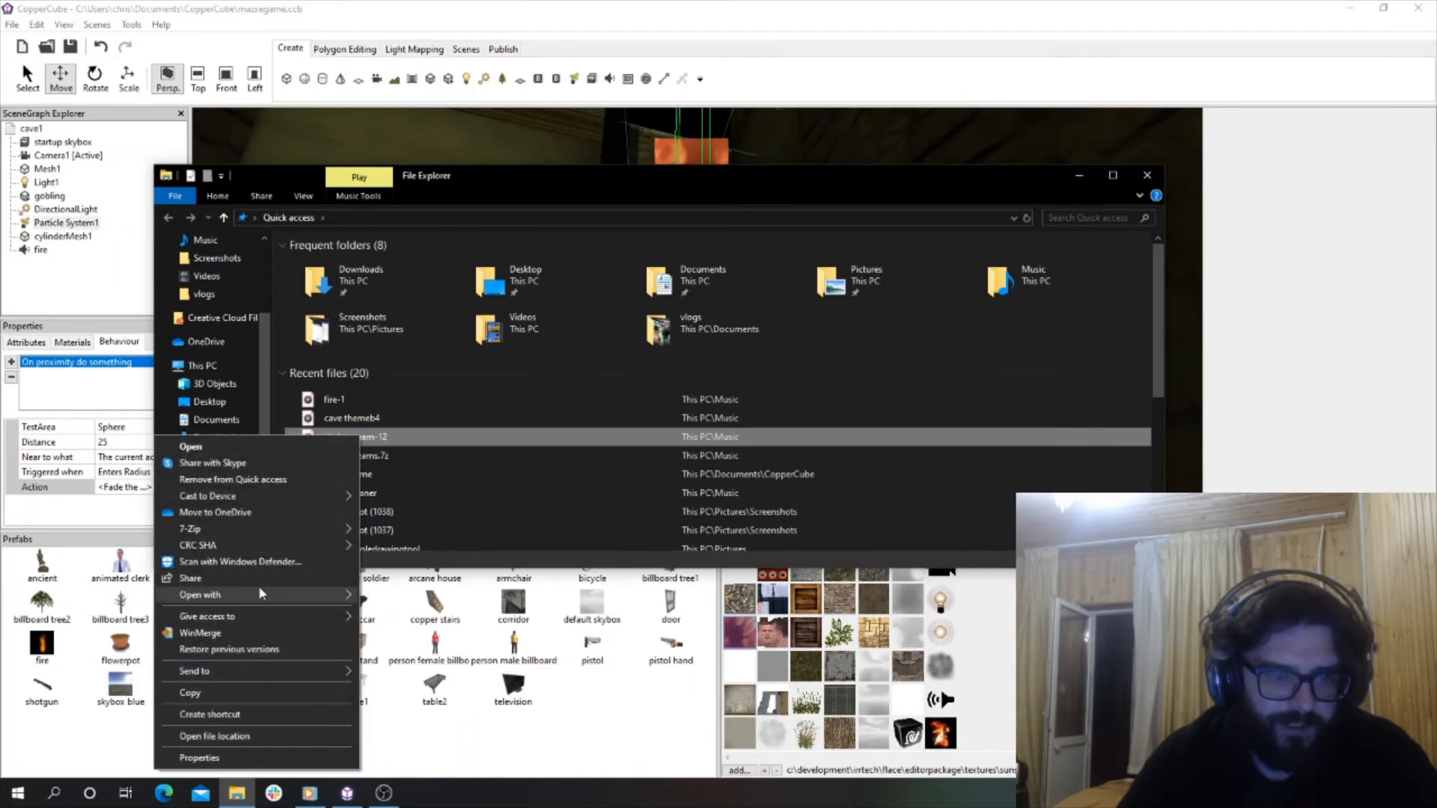
{"action": "mouse_move", "coordinate": [311, 596]}
{"action": "left_click", "coordinate": [17, 793]}
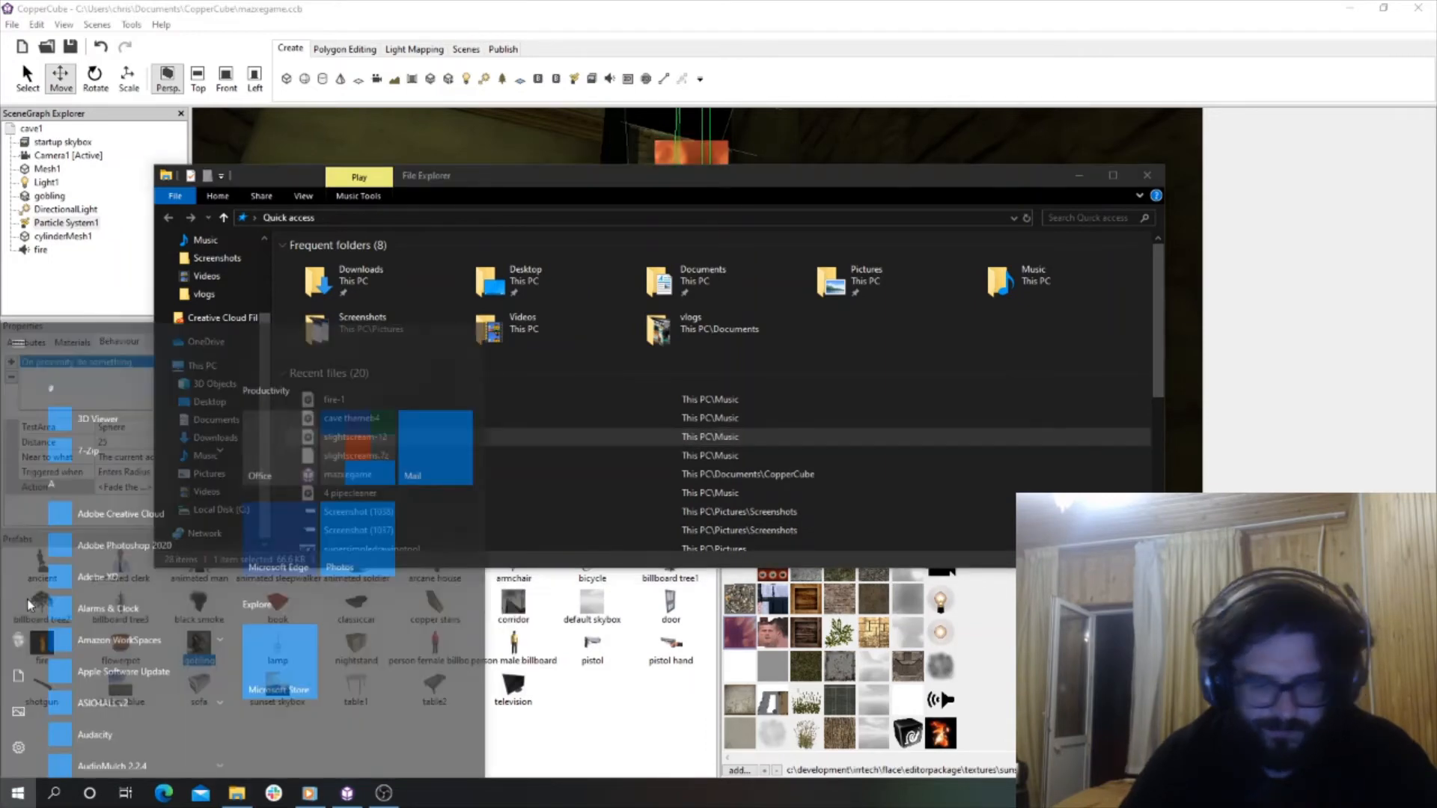
{"action": "type", "text": "a"}
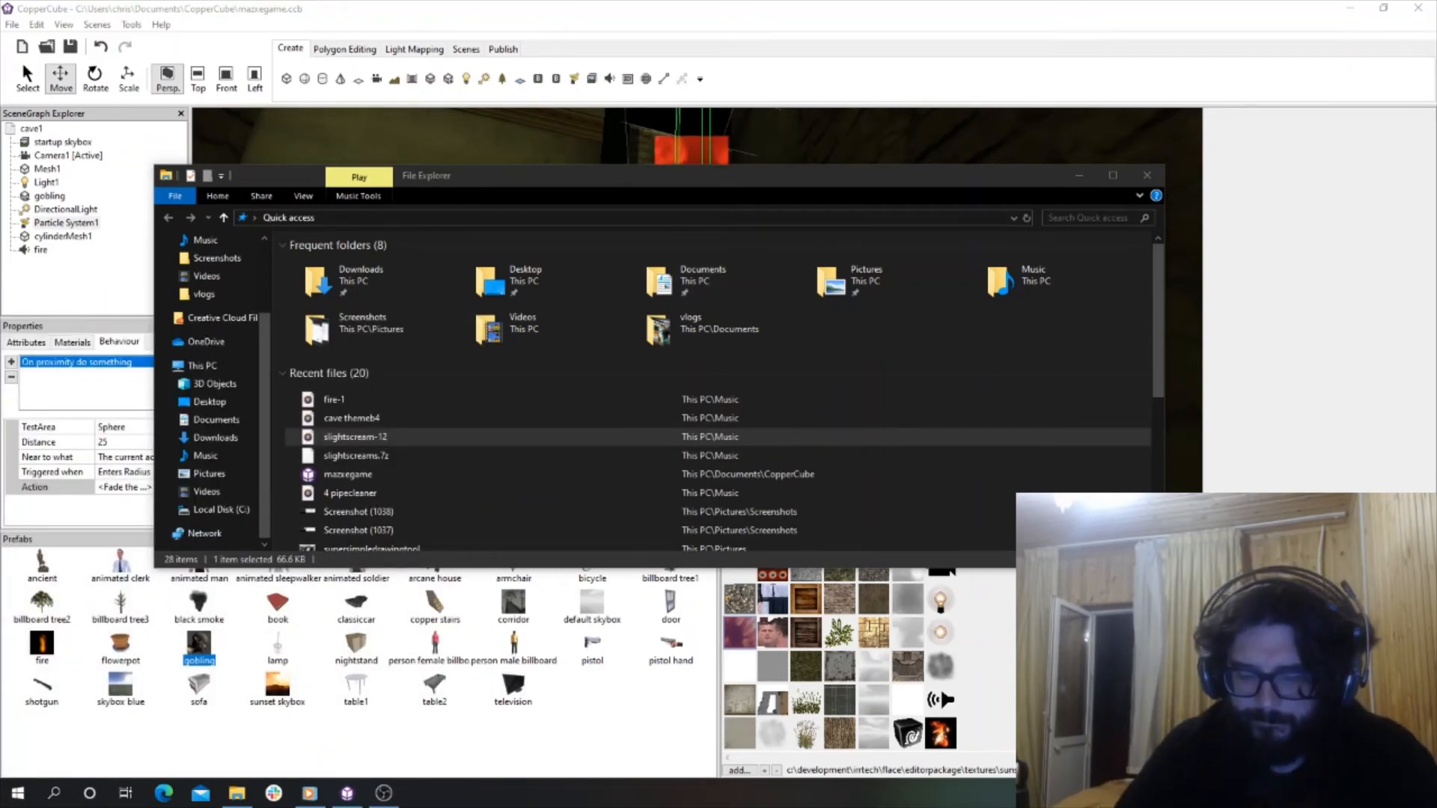
{"action": "key", "text": "Return"}
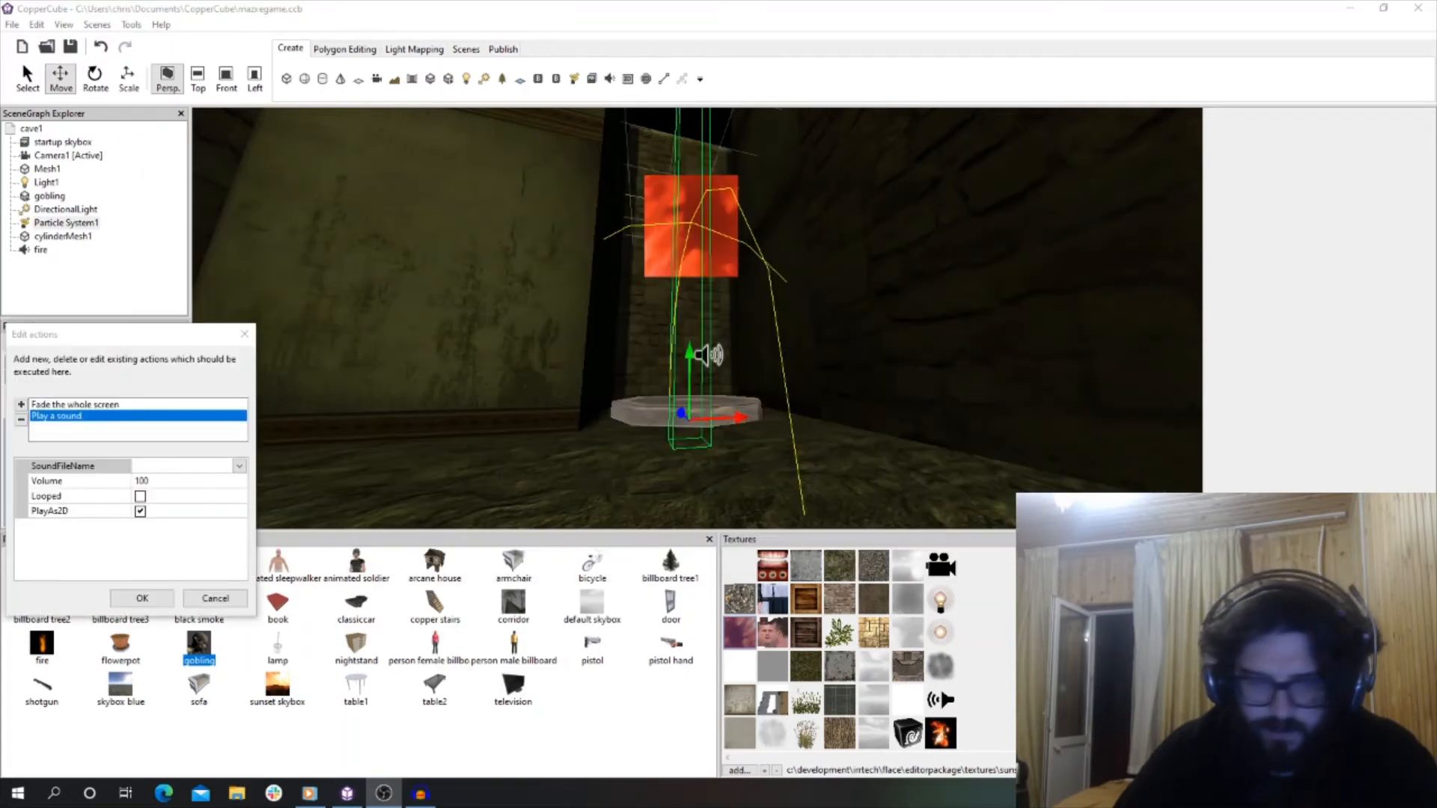
Set the Play a sound action's file to slightscream-07 from the Music folder and accept the proximity actions.
{"action": "left_click", "coordinate": [239, 466]}
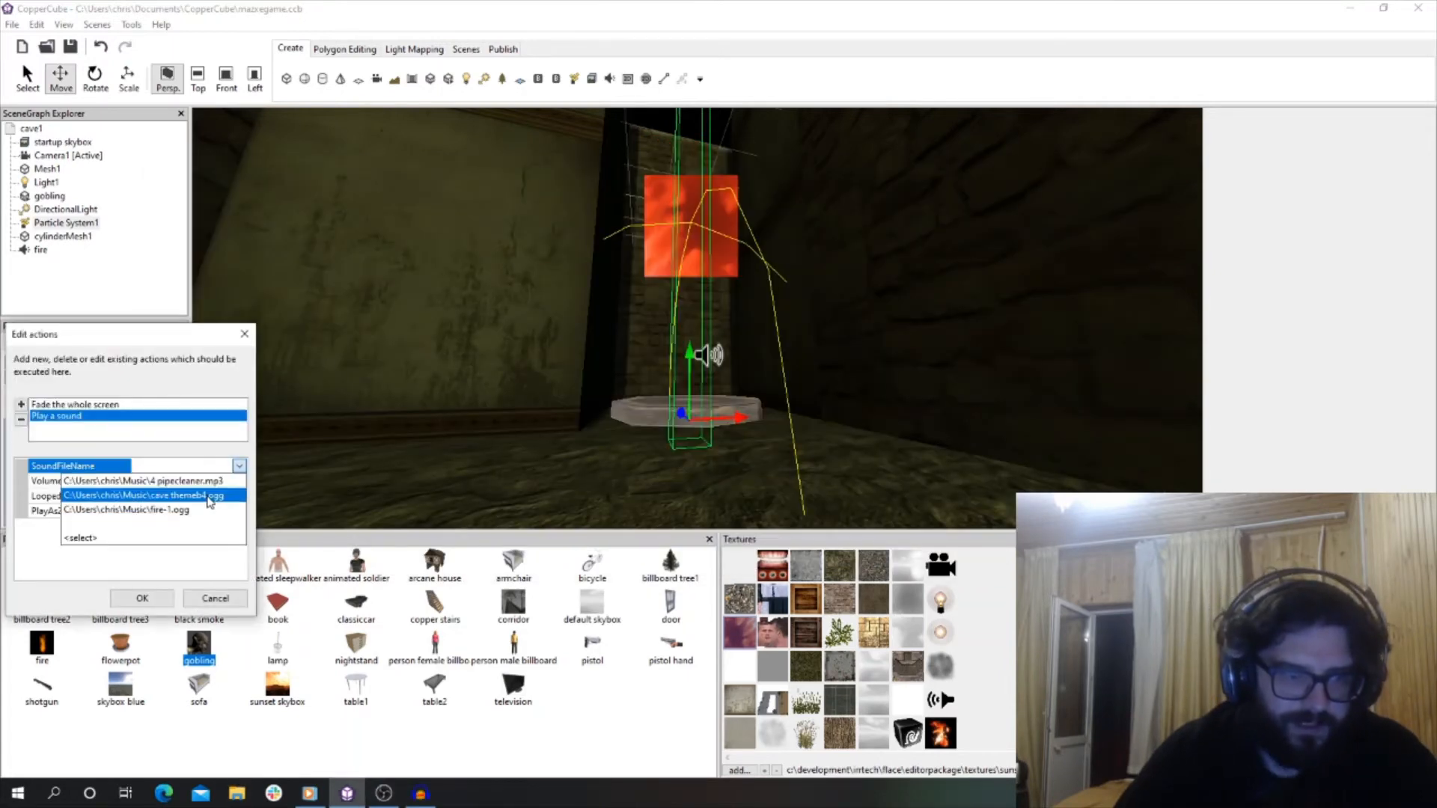
{"action": "left_click", "coordinate": [186, 535]}
{"action": "scroll", "coordinate": [300, 474], "scroll_direction": "down", "scroll_amount": 4}
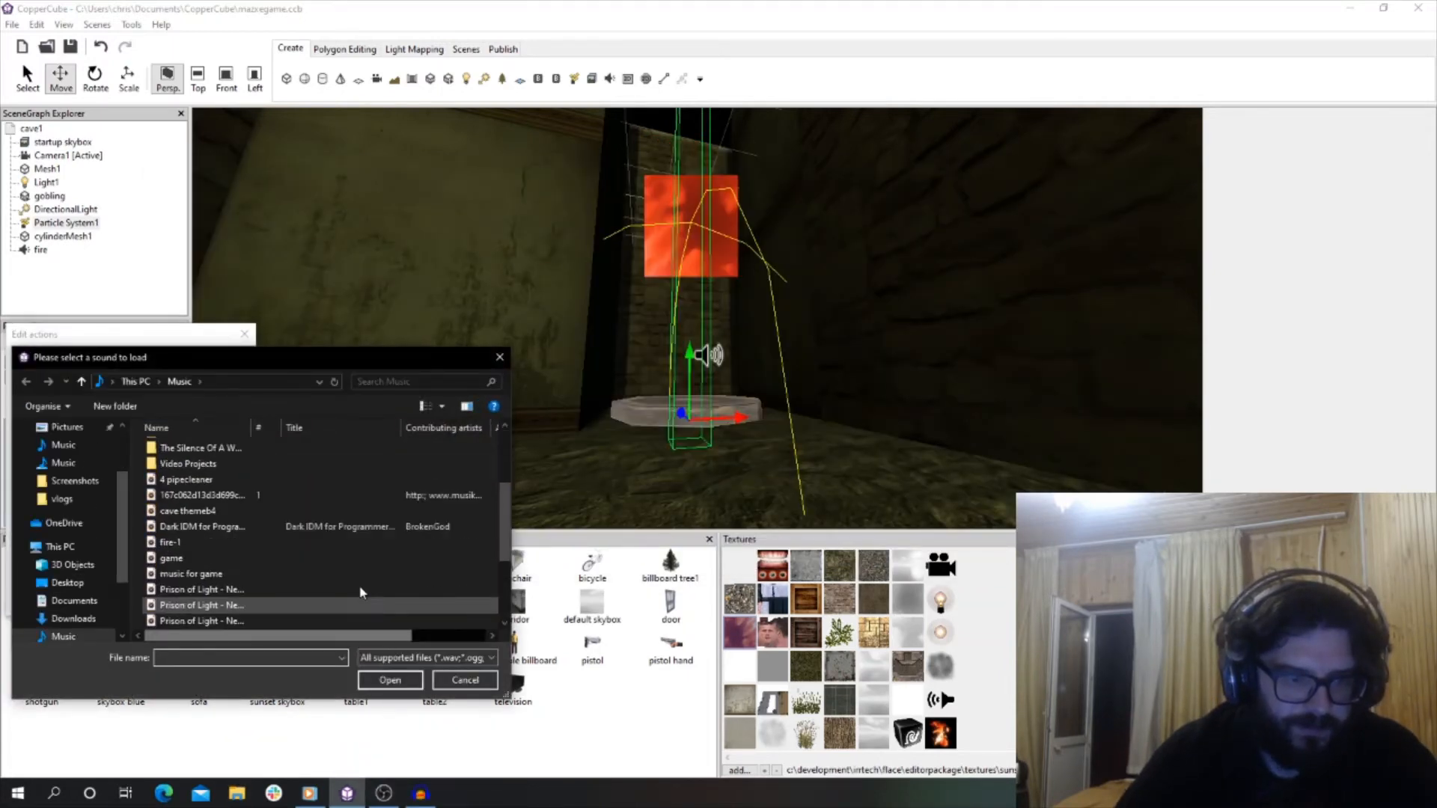
{"action": "scroll", "coordinate": [342, 535], "scroll_direction": "down", "scroll_amount": 3}
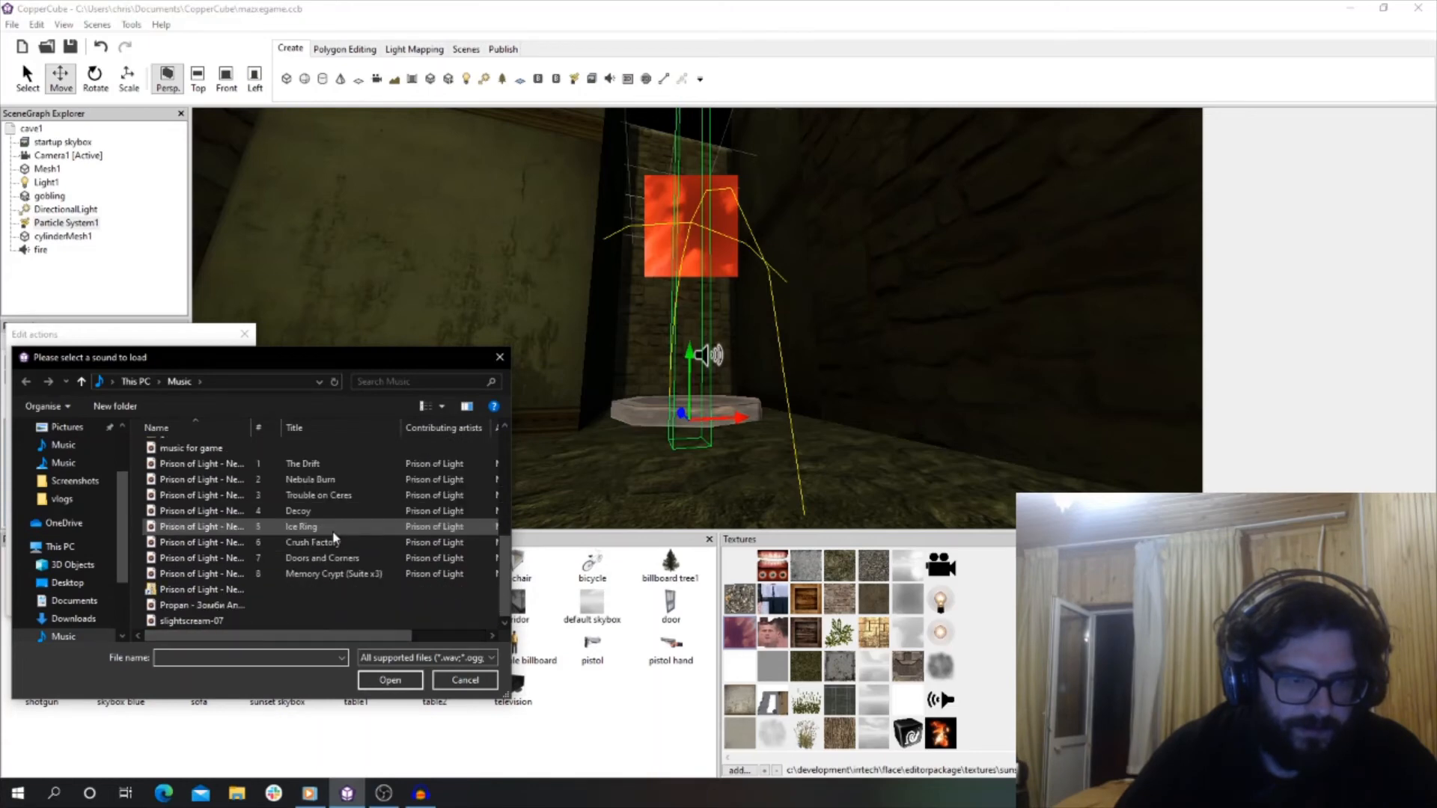
{"action": "double_click", "coordinate": [222, 623]}
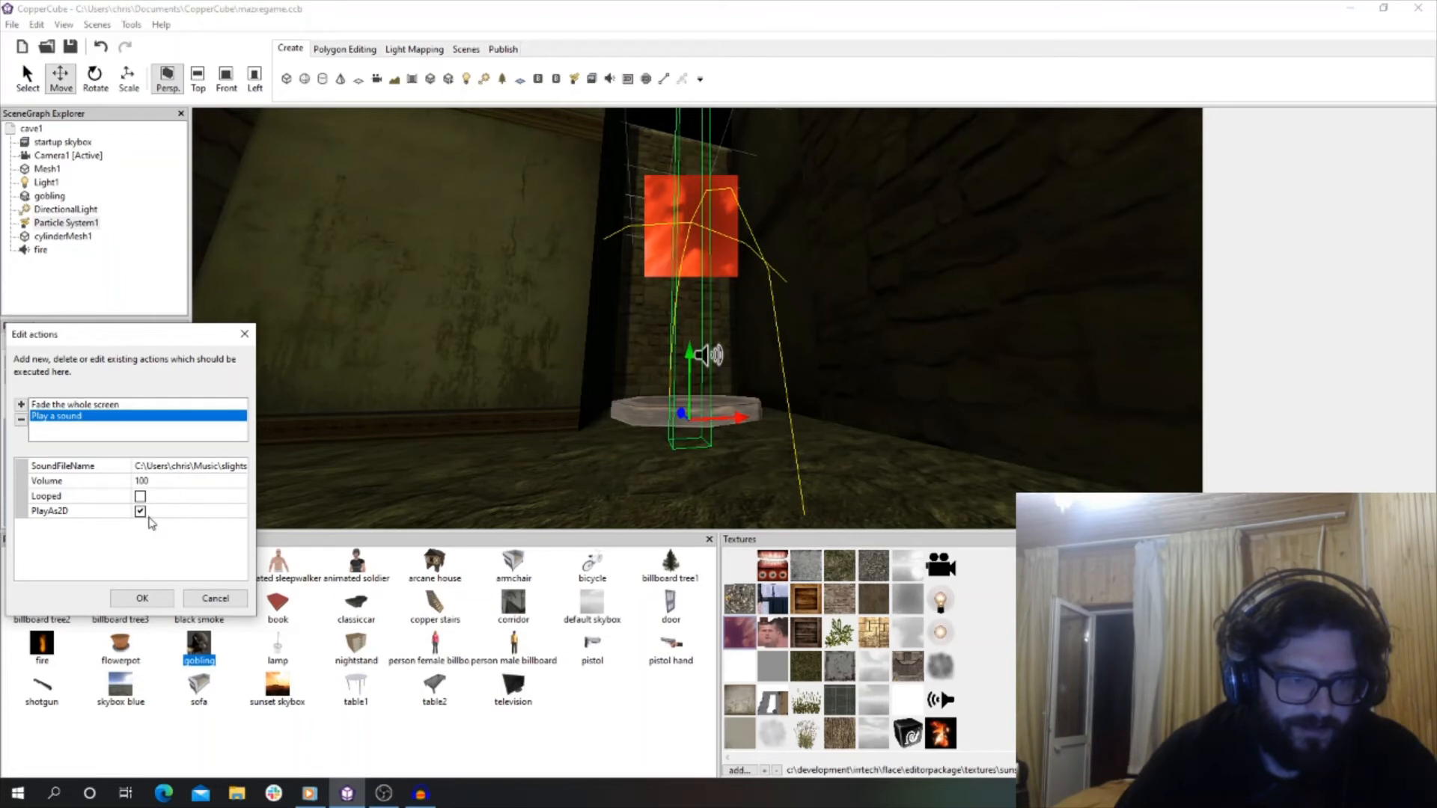
{"action": "left_click", "coordinate": [64, 416]}
{"action": "left_click", "coordinate": [142, 599]}
Insert a 3D sound into the cave1 scene and move it onto the corridor floor in front of the fire column.
{"action": "scroll", "coordinate": [378, 379], "scroll_direction": "up", "scroll_amount": 5}
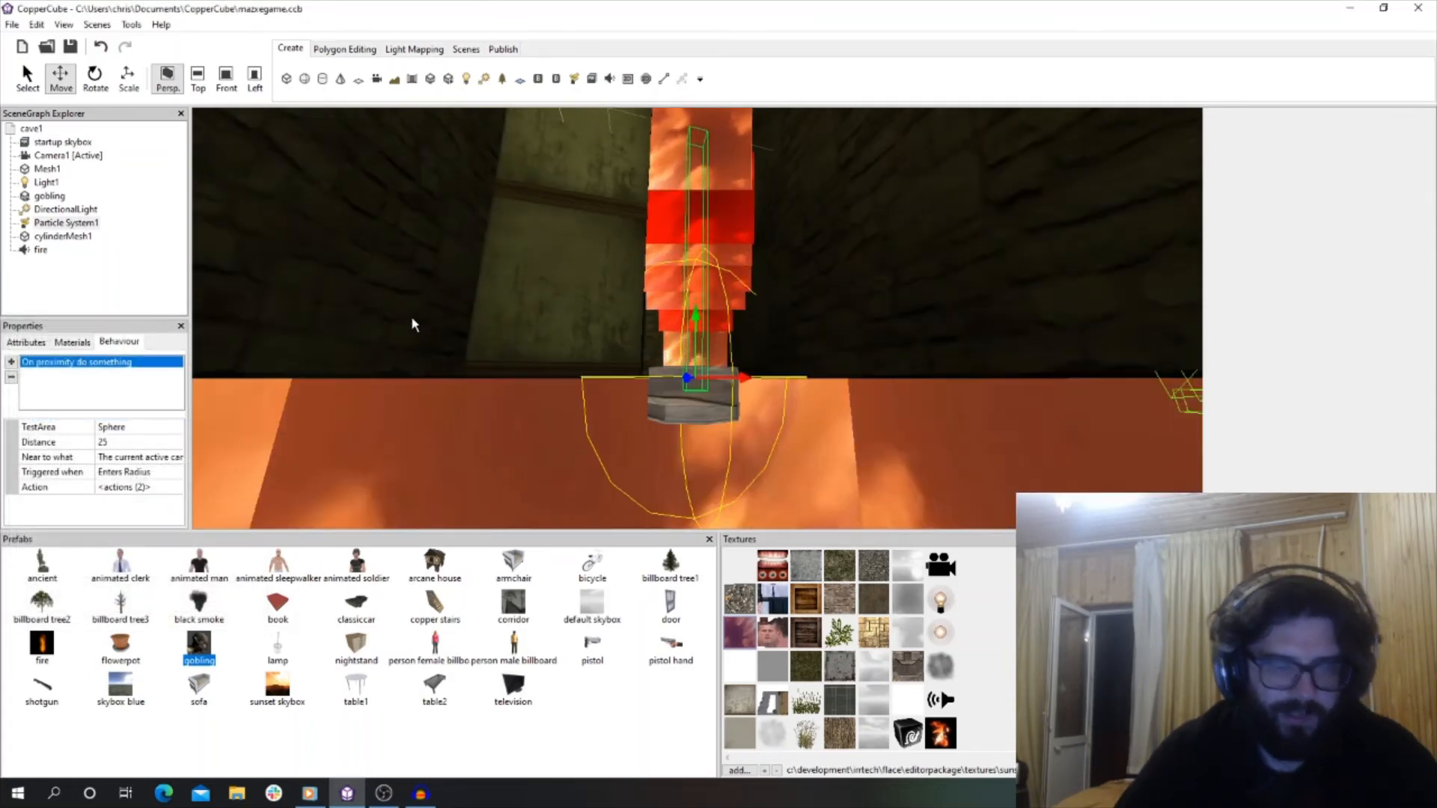
{"action": "scroll", "coordinate": [415, 323], "scroll_direction": "up", "scroll_amount": 5}
{"action": "scroll", "coordinate": [412, 295], "scroll_direction": "down", "scroll_amount": 4}
{"action": "mouse_move", "coordinate": [442, 286]}
{"action": "left_mouse_down"}
{"action": "mouse_move", "coordinate": [474, 278]}
{"action": "mouse_move", "coordinate": [442, 321]}
{"action": "mouse_move", "coordinate": [447, 300]}
{"action": "left_mouse_up"}
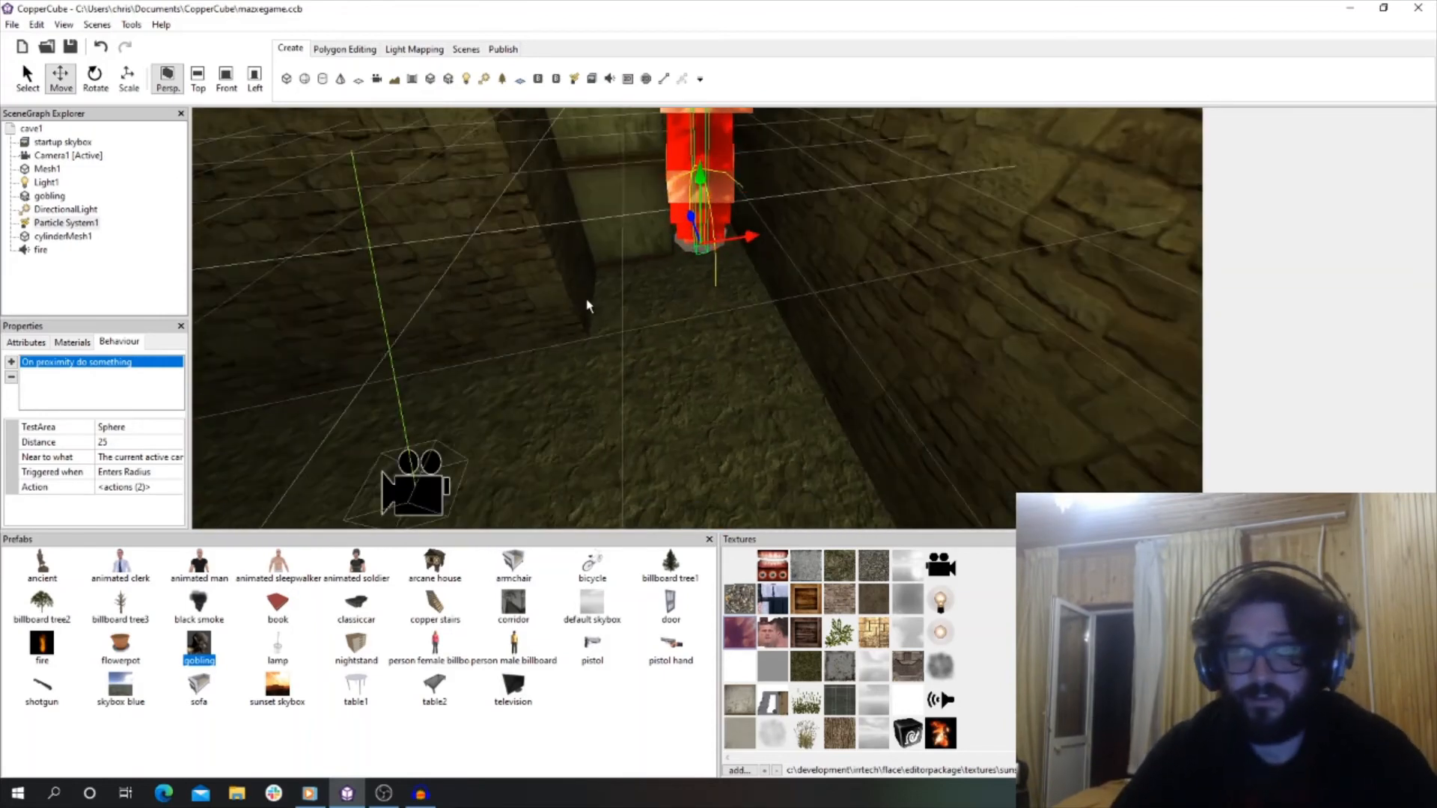
{"action": "scroll", "coordinate": [584, 280], "scroll_direction": "up", "scroll_amount": 1}
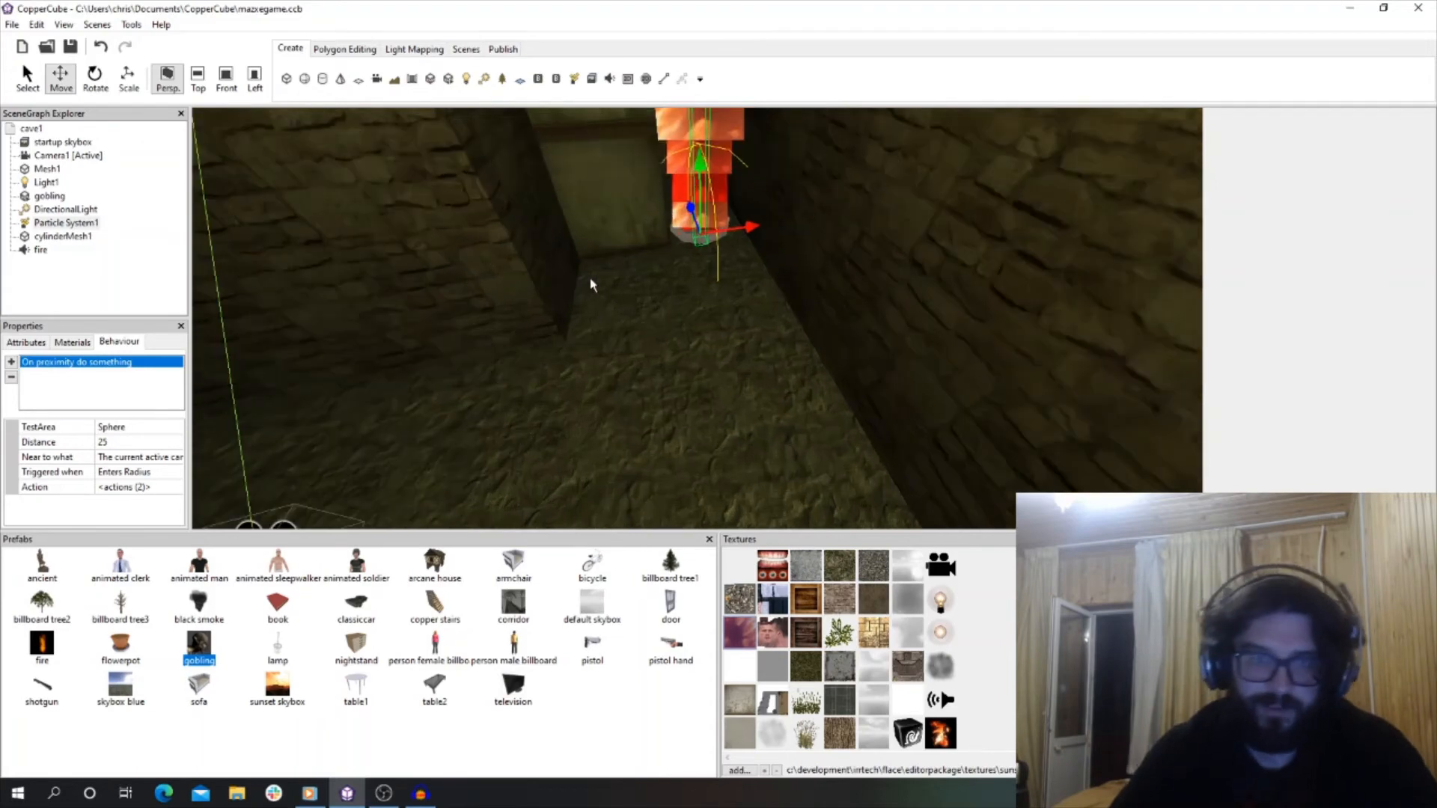
{"action": "left_click", "coordinate": [28, 127]}
{"action": "right_click", "coordinate": [28, 127]}
{"action": "mouse_move", "coordinate": [68, 133]}
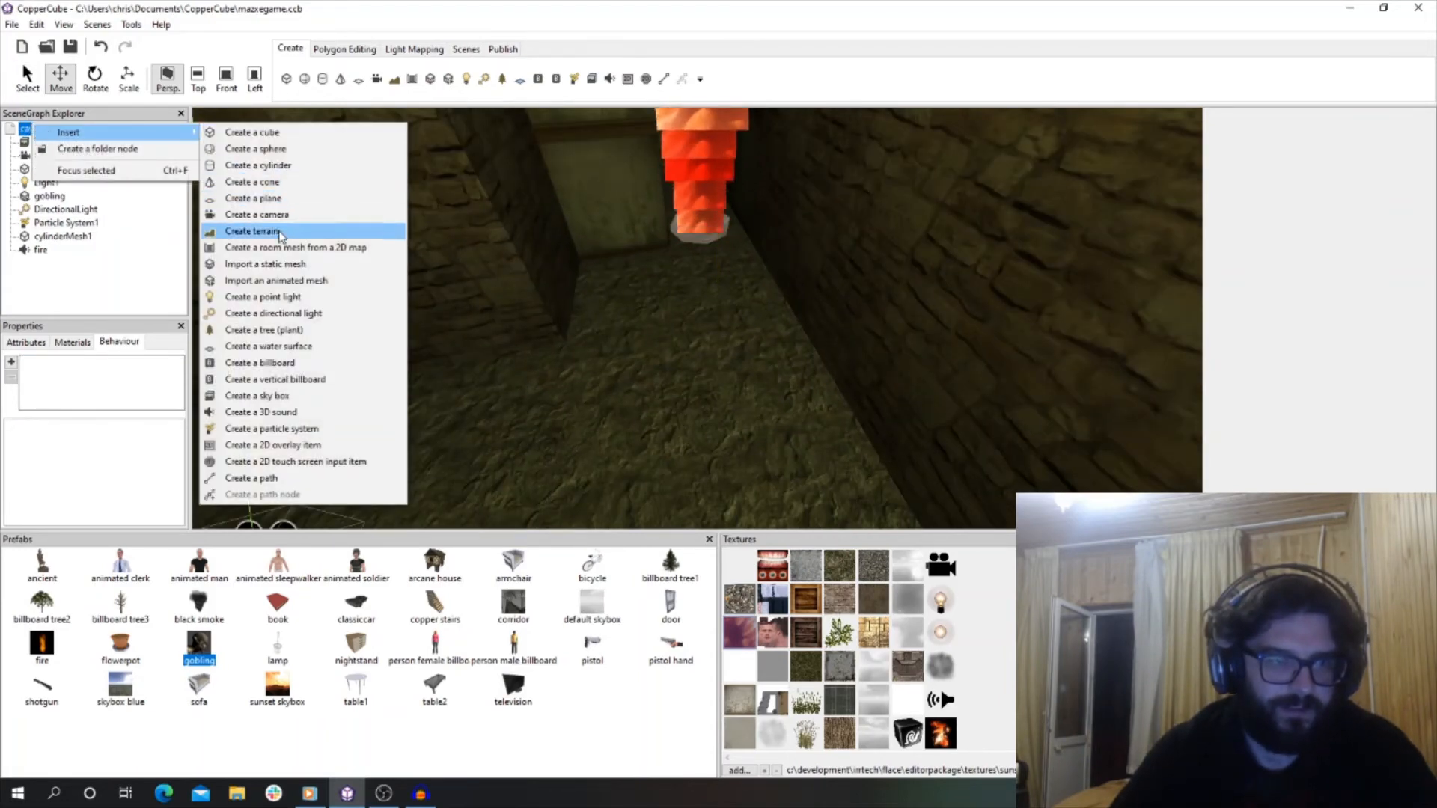
{"action": "left_click", "coordinate": [294, 411]}
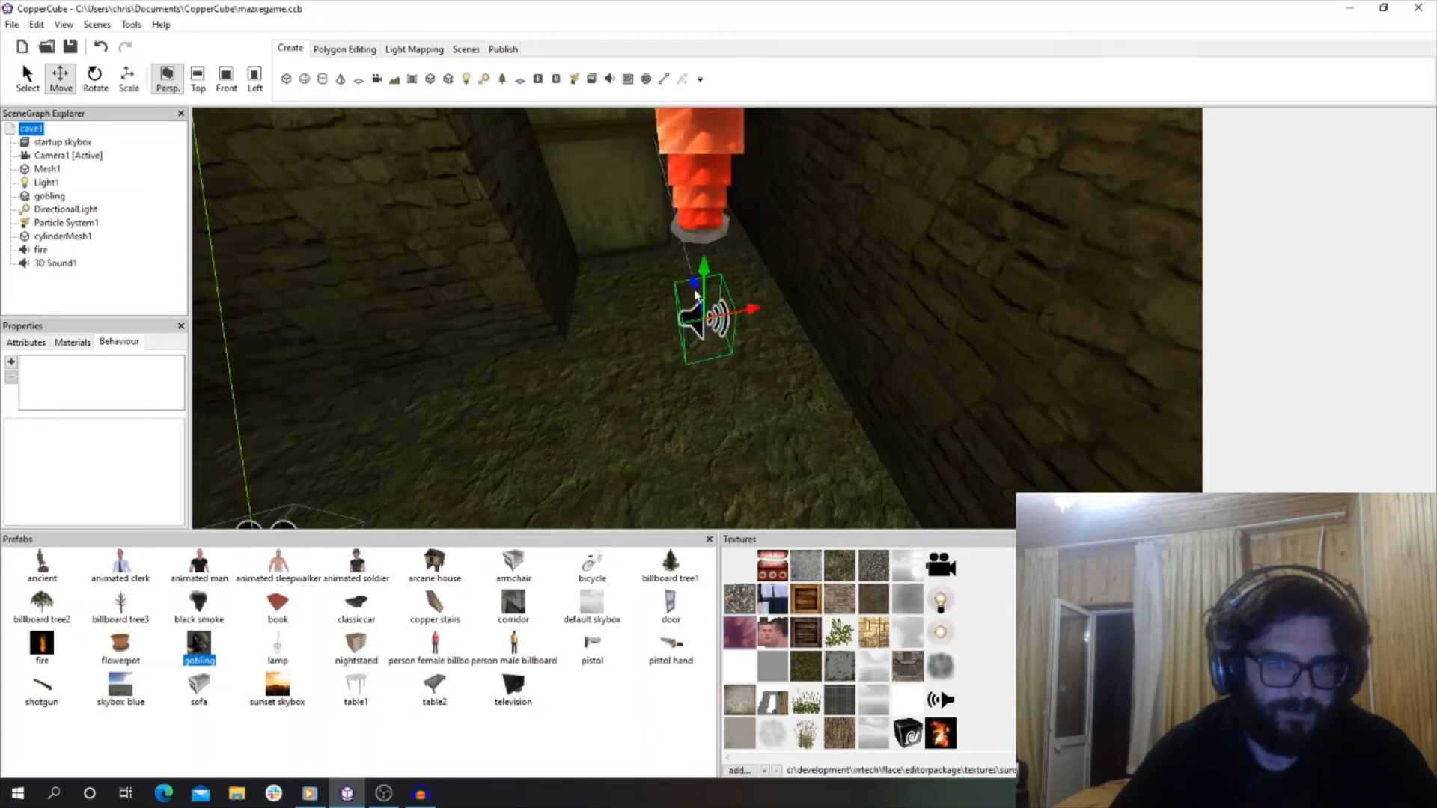
{"action": "left_click_drag", "start_coordinate": [716, 375], "coordinate": [722, 393]}
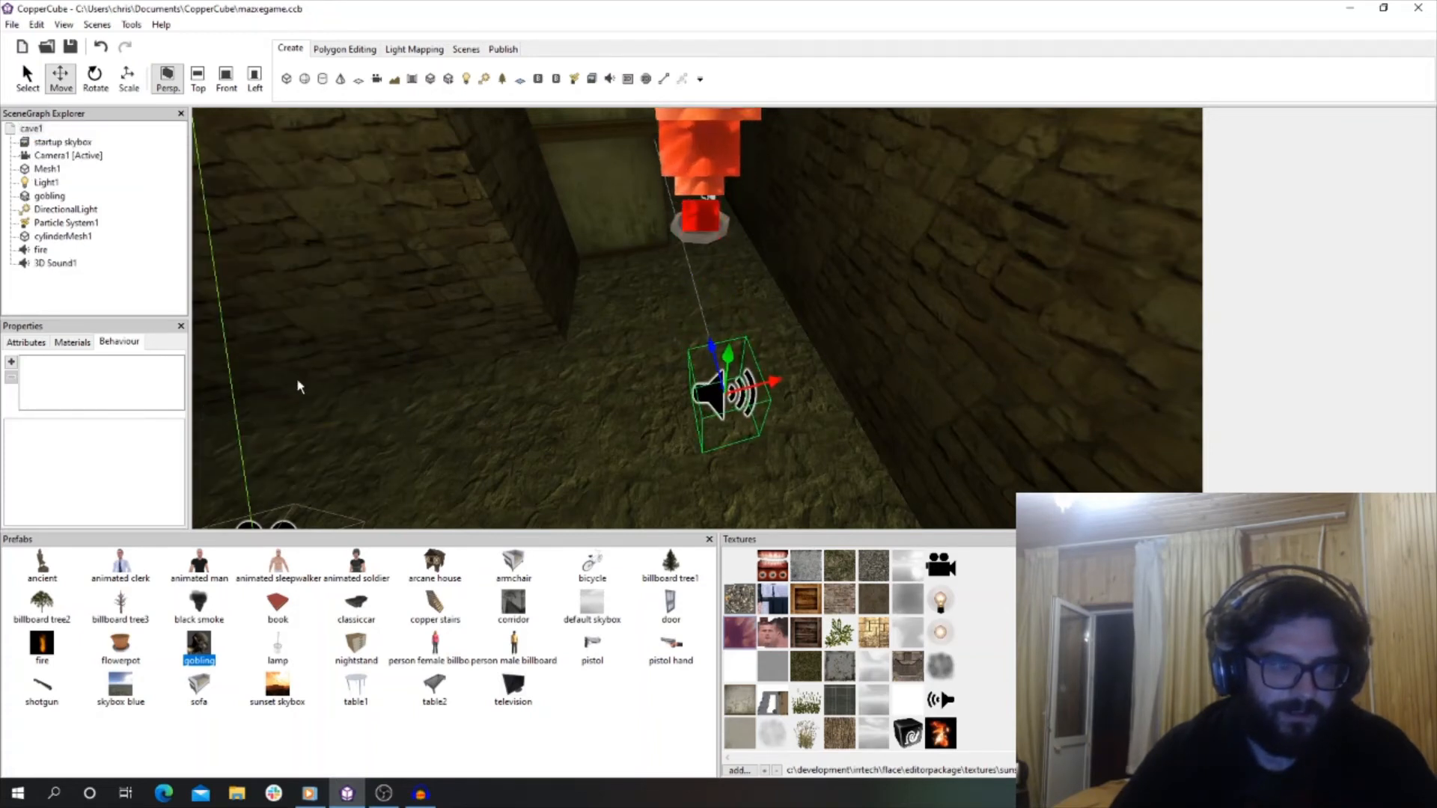
Rename the selected 3D sound in front of the fire column as music.
{"action": "left_click", "coordinate": [33, 344]}
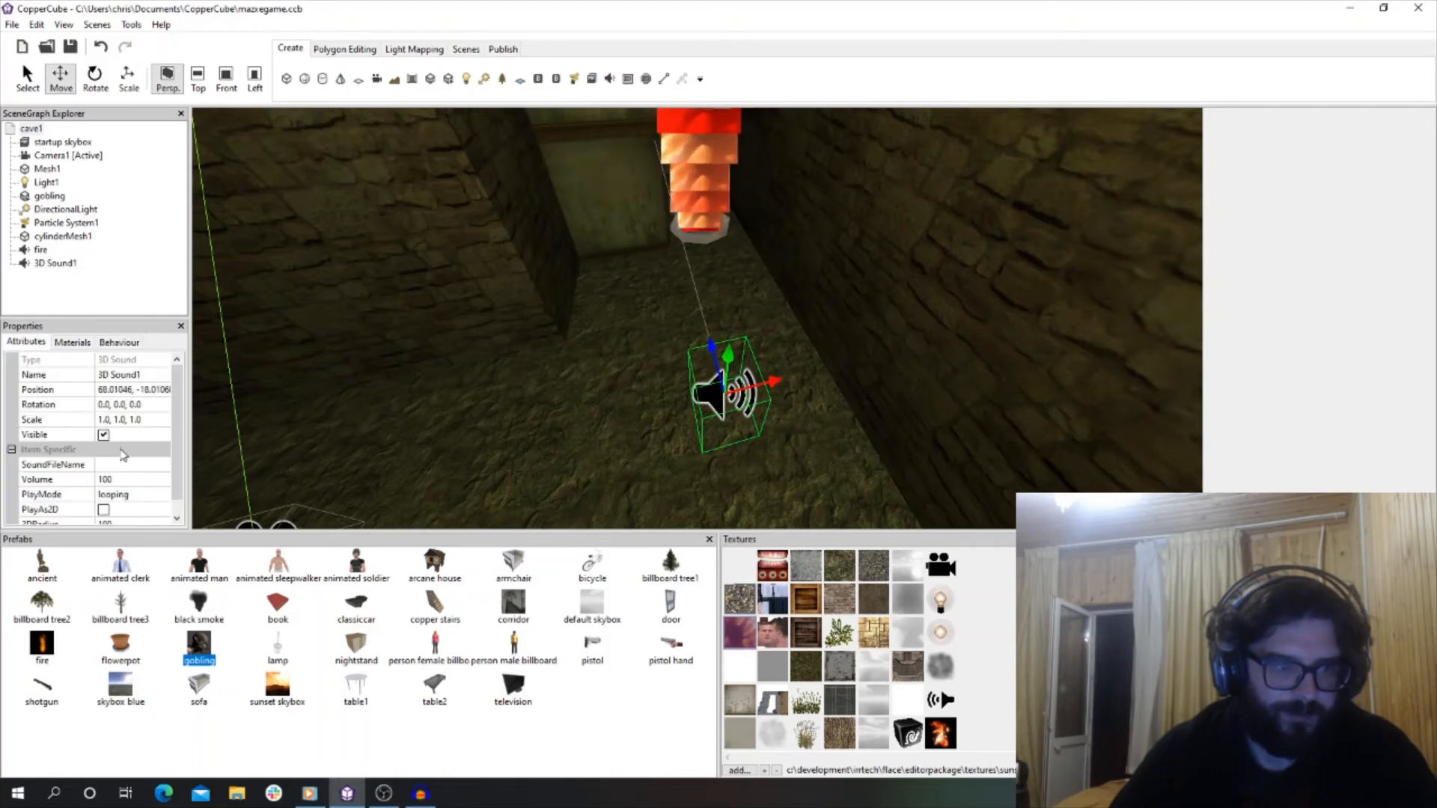
{"action": "left_click", "coordinate": [154, 374]}
{"action": "type", "text": "muaic"}
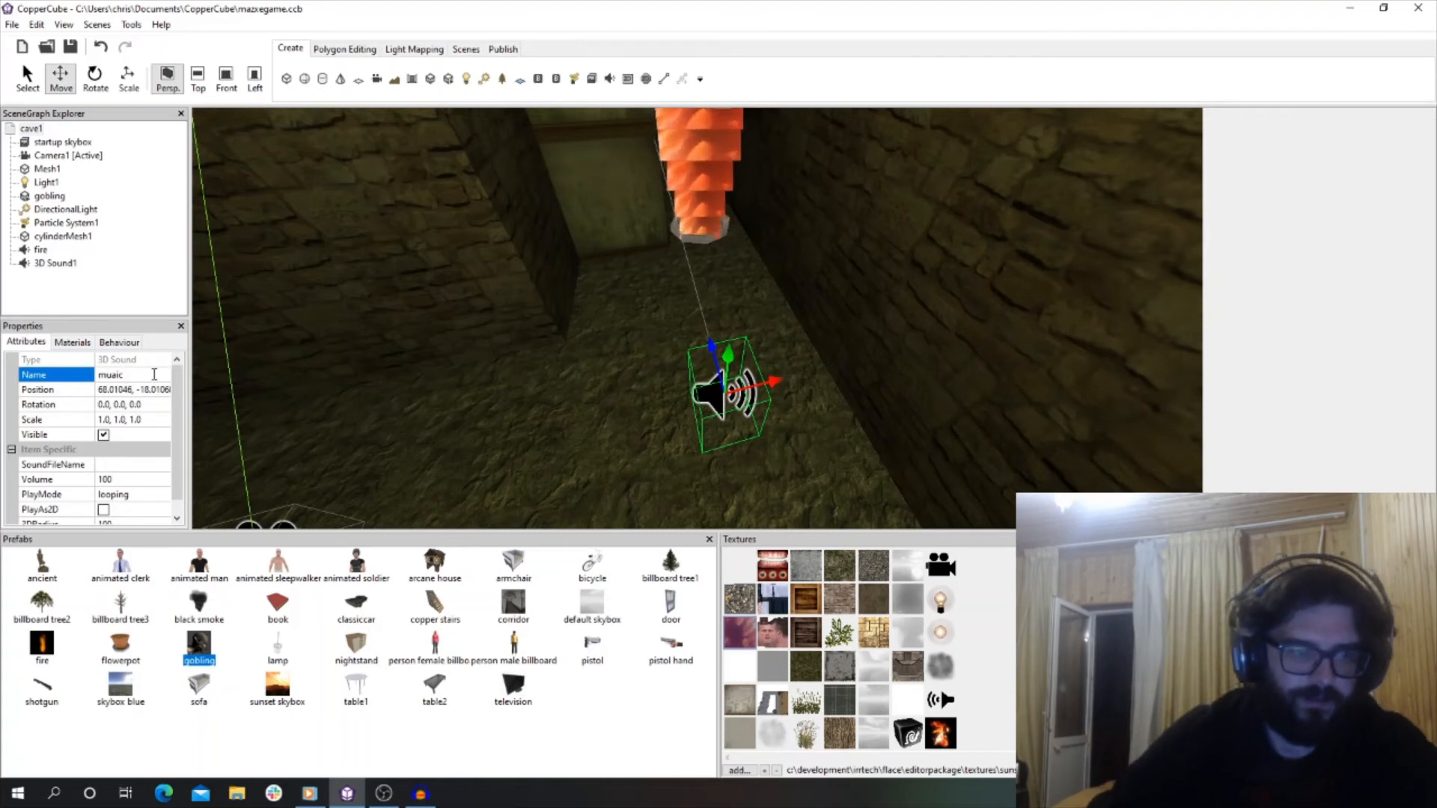
{"action": "key", "text": "BackSpace"}
{"action": "key", "text": "BackSpace"}
{"action": "key", "text": "BackSpace"}
{"action": "type", "text": "si"}
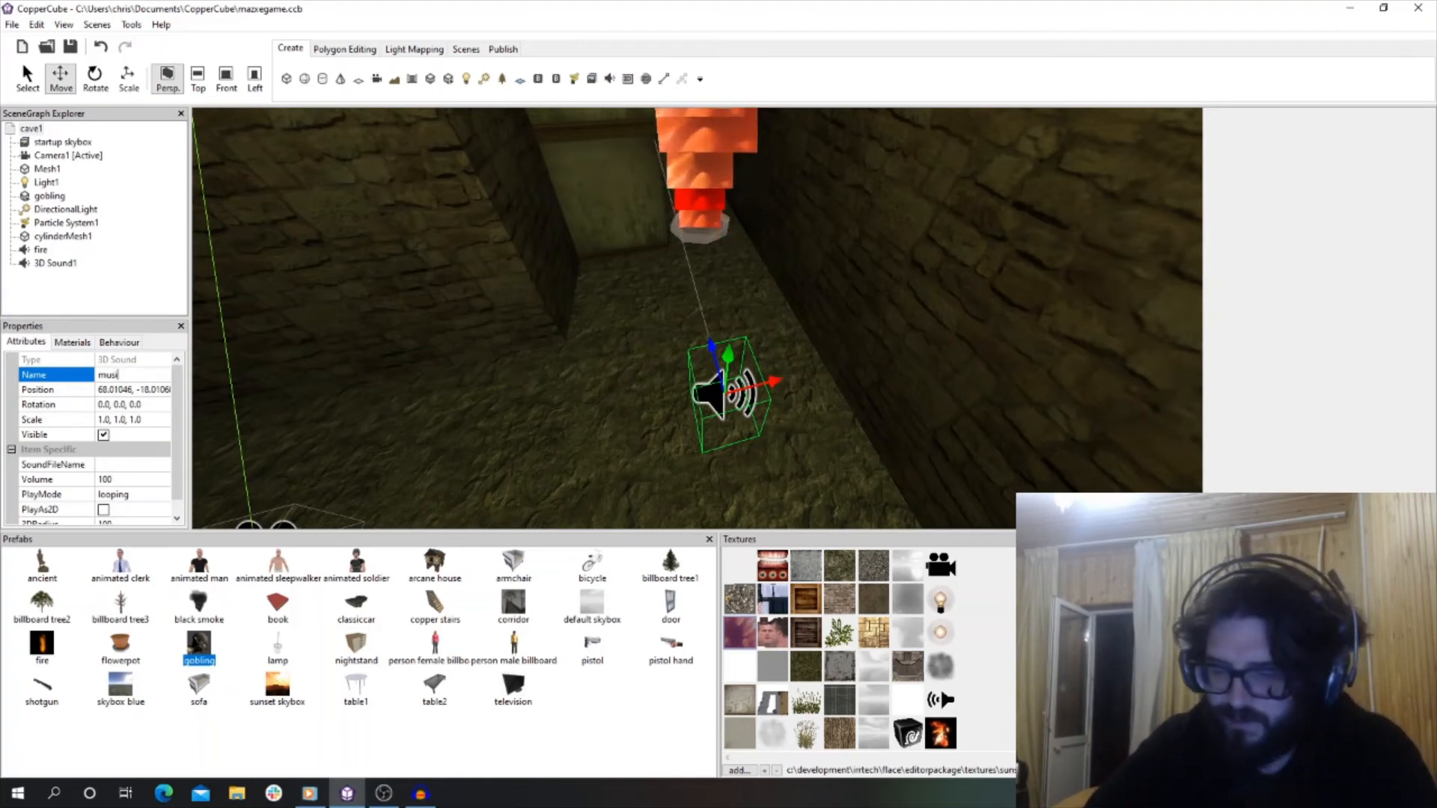
{"action": "type", "text": "c"}
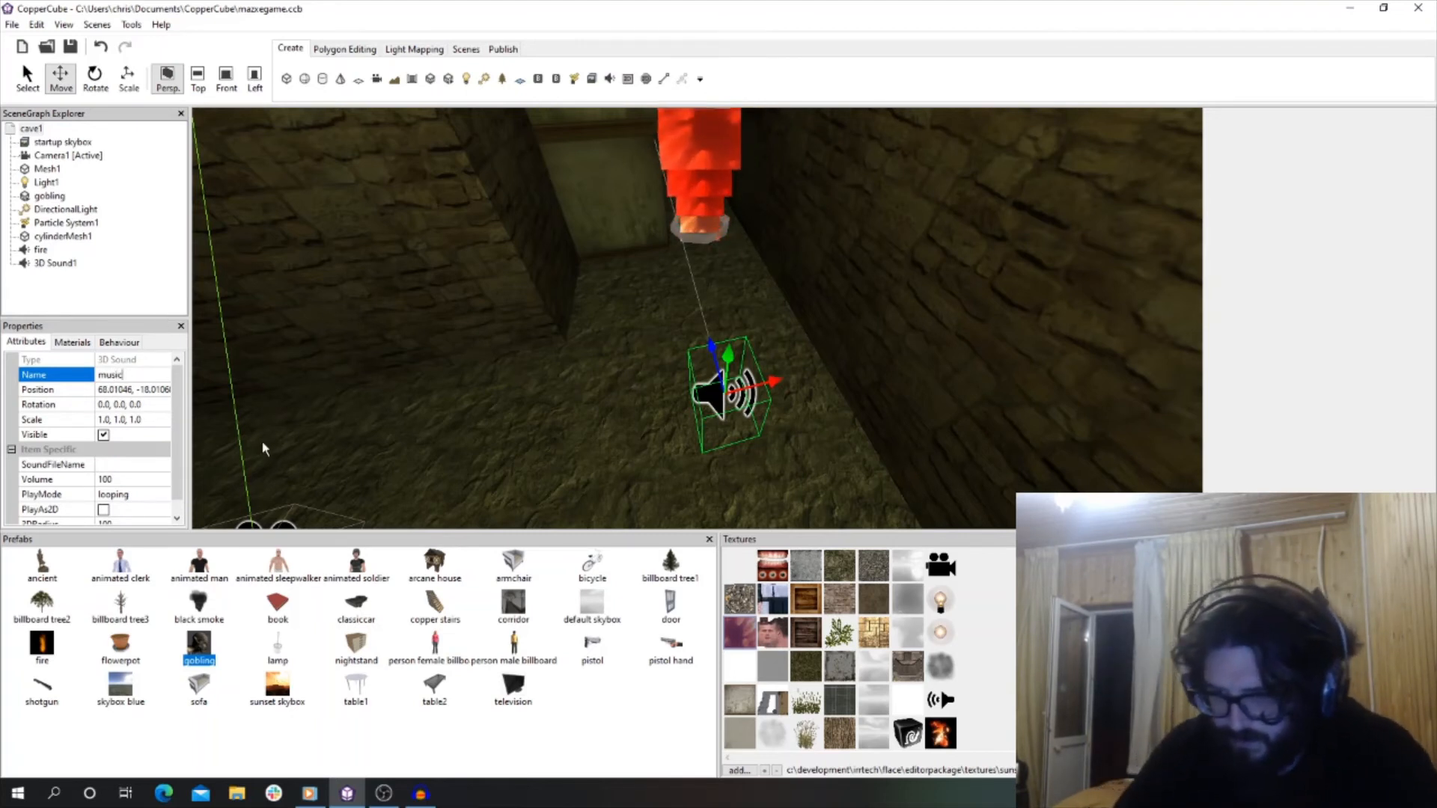
Enable PlayAs2D for the music sound, assign it an audio file from the Music folder, and set its volume to 50.
{"action": "scroll", "coordinate": [133, 462], "scroll_direction": "down", "scroll_amount": 1}
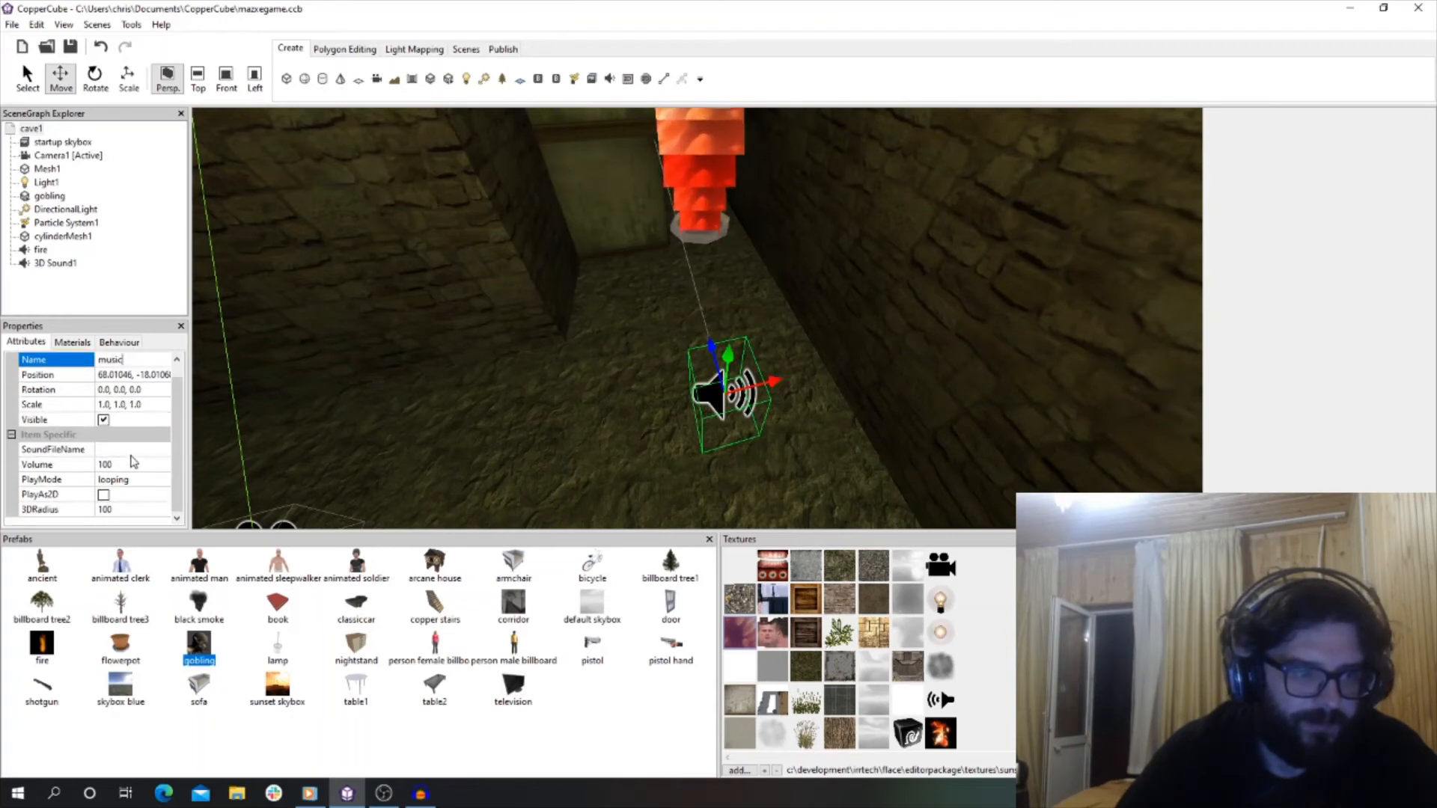
{"action": "left_click", "coordinate": [105, 495]}
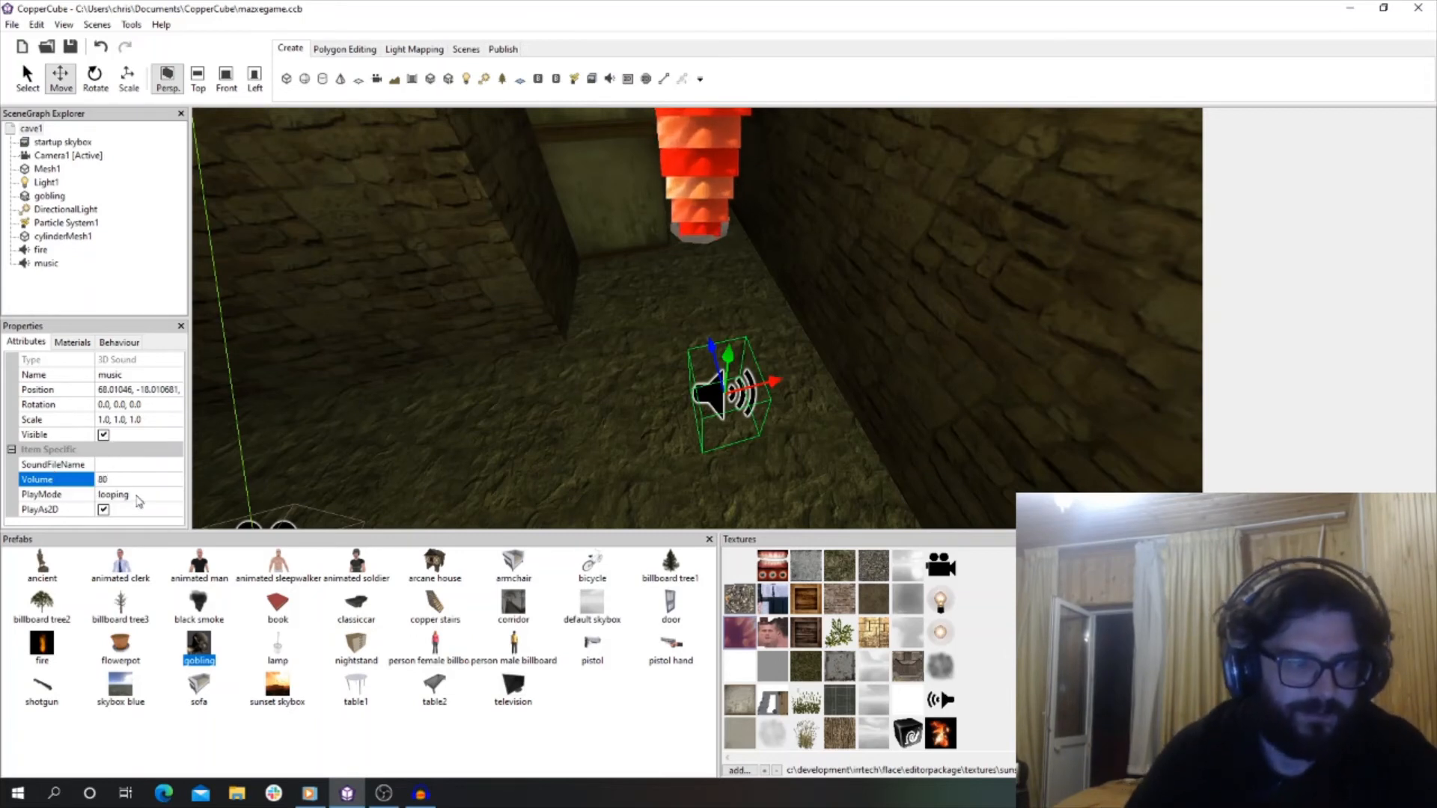
{"action": "left_click", "coordinate": [175, 465]}
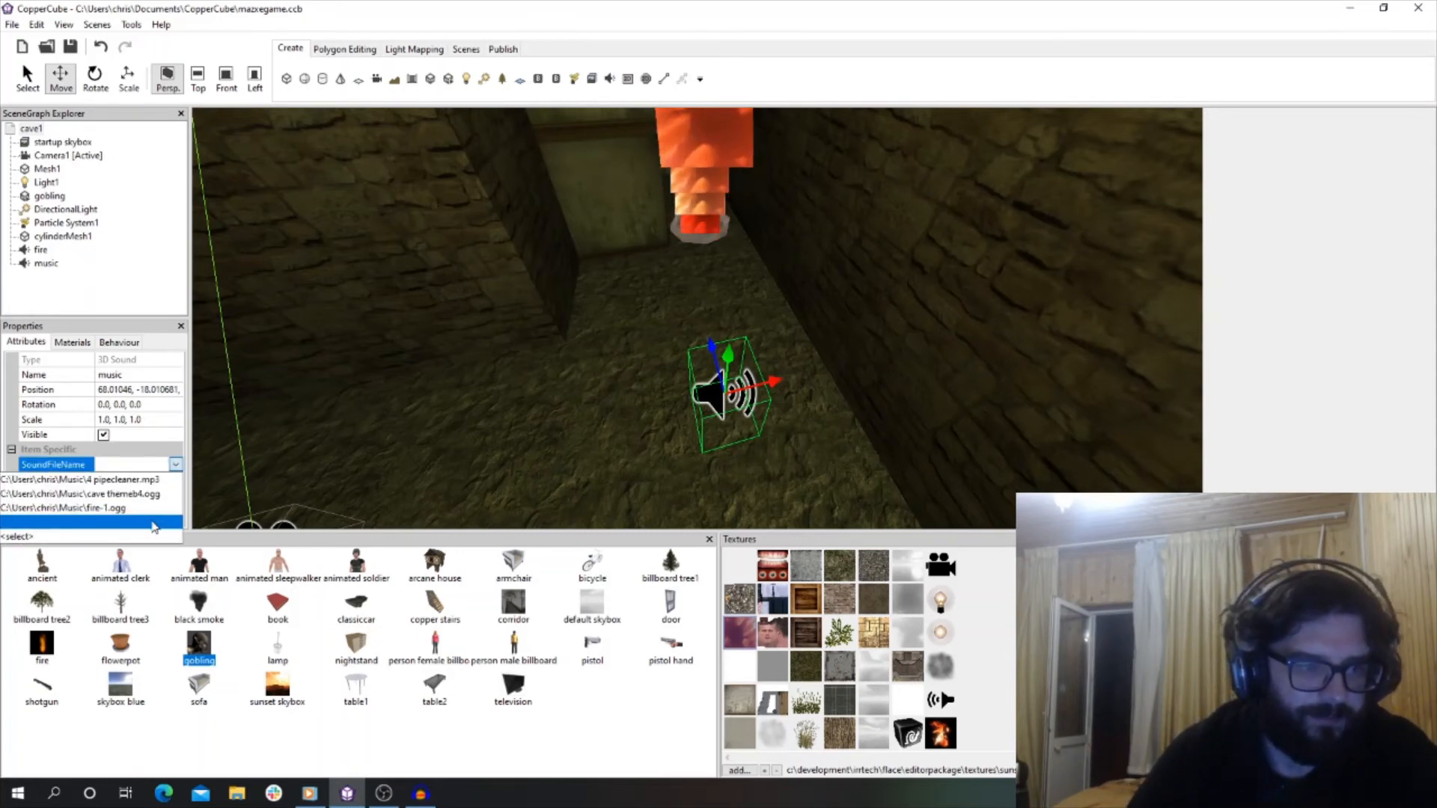
{"action": "left_click", "coordinate": [145, 503]}
Turn the music sound's Visible attribute back on.
{"action": "right_click_drag", "start_coordinate": [808, 419], "coordinate": [658, 312]}
{"action": "scroll", "coordinate": [659, 311], "scroll_direction": "up", "scroll_amount": 6}
{"action": "scroll", "coordinate": [644, 329], "scroll_direction": "down", "scroll_amount": 8}
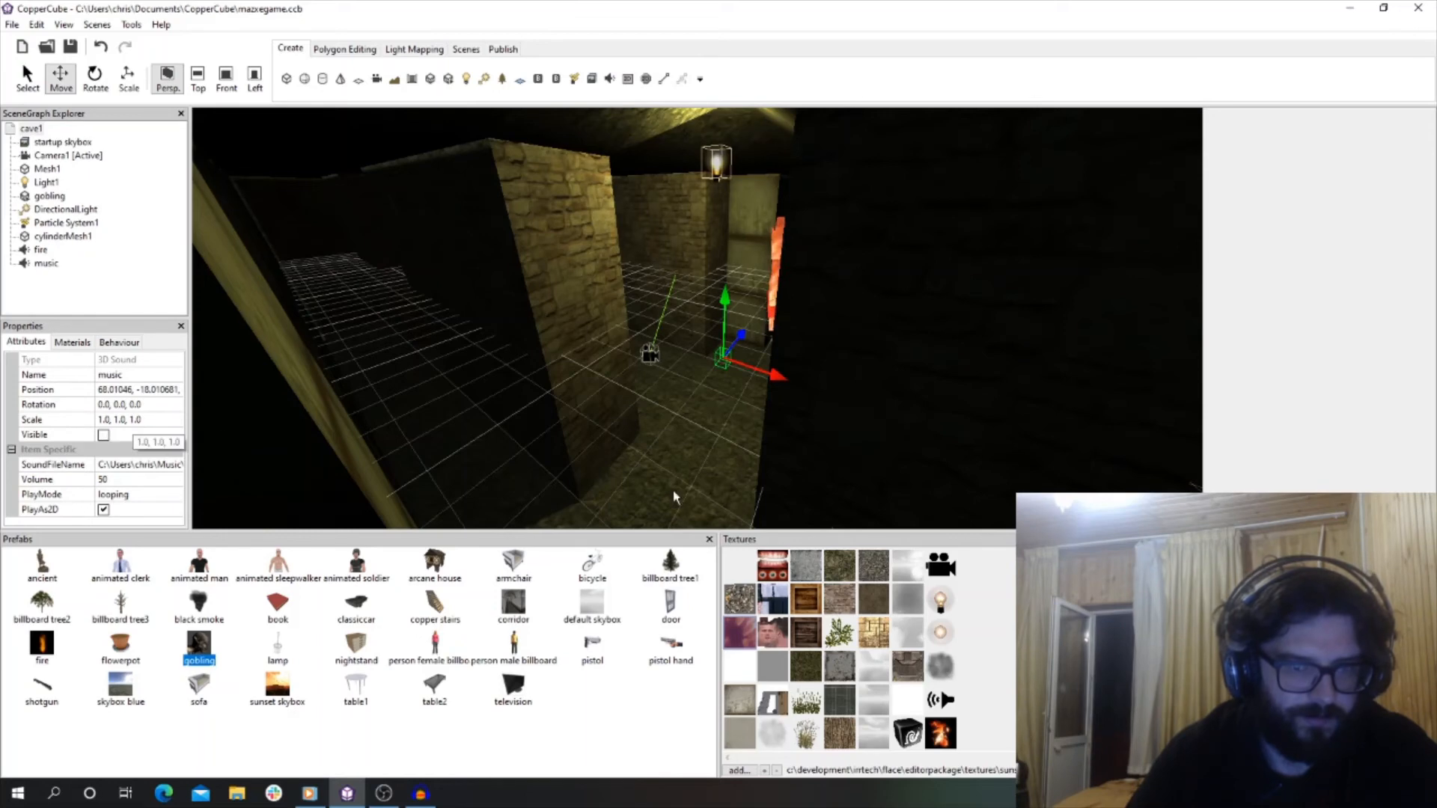
{"action": "scroll", "coordinate": [495, 240], "scroll_direction": "up", "scroll_amount": 6}
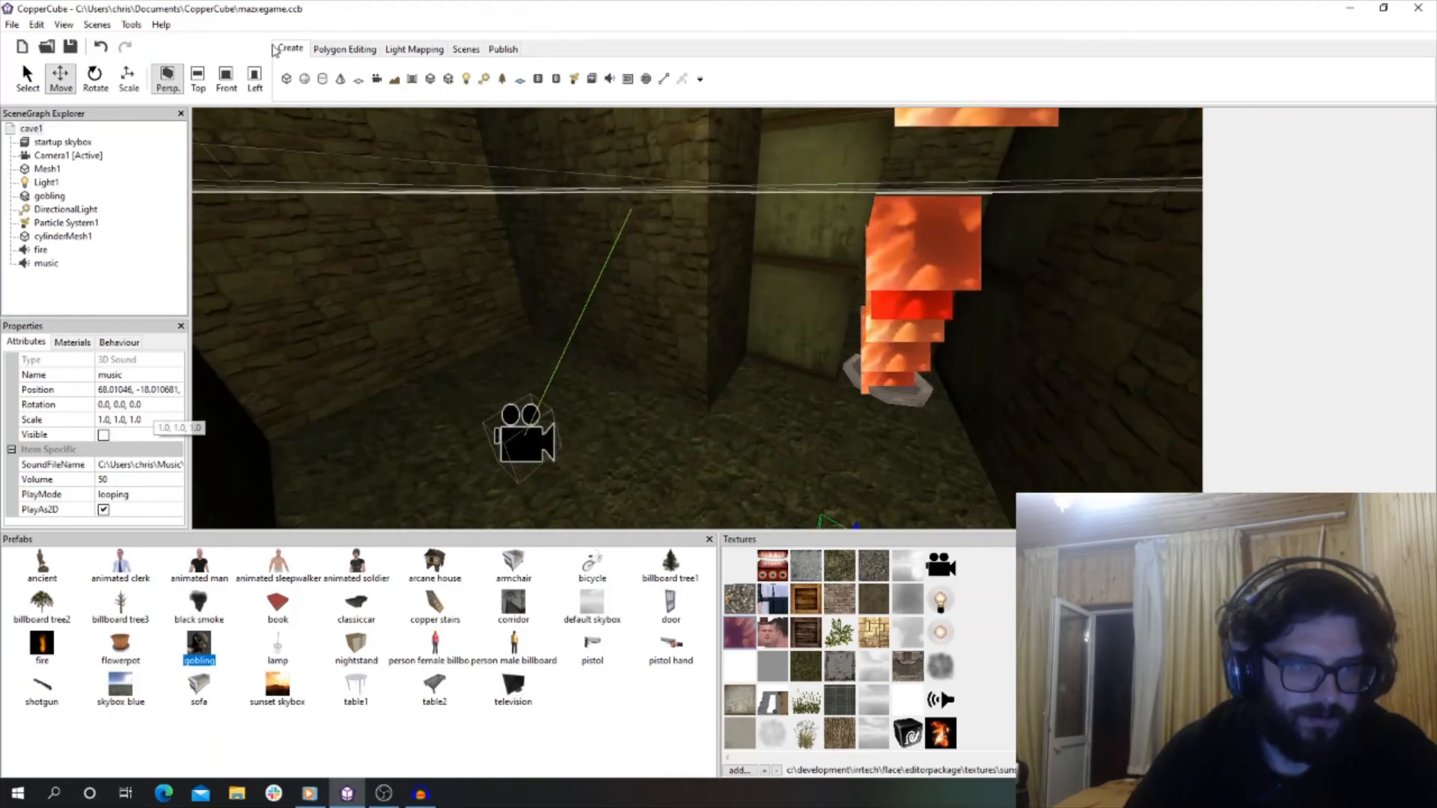
{"action": "left_click", "coordinate": [104, 434]}
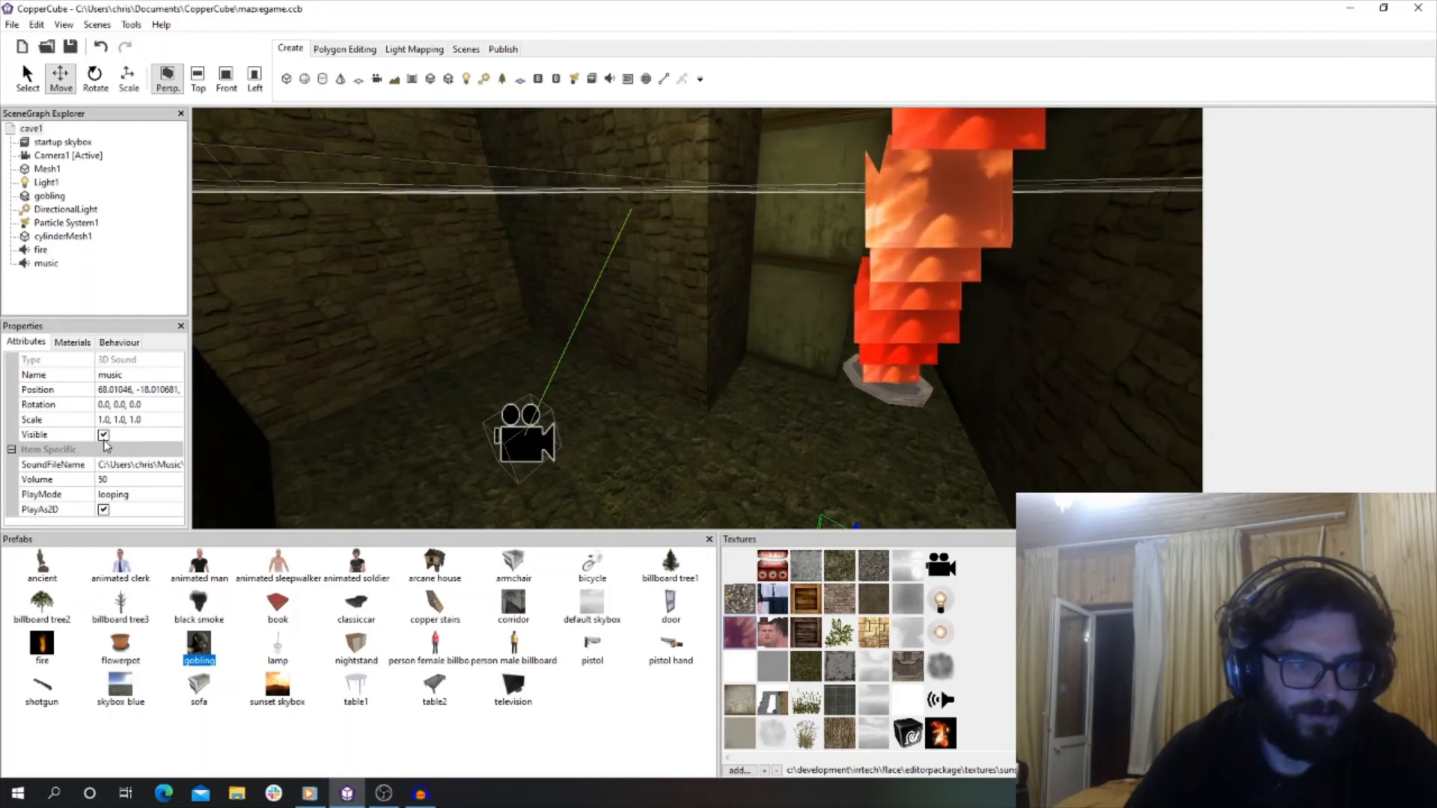
Test the cave game as a WebGL build and take control of the player in the browser.
{"action": "scroll", "coordinate": [471, 340], "scroll_direction": "down", "scroll_amount": 5}
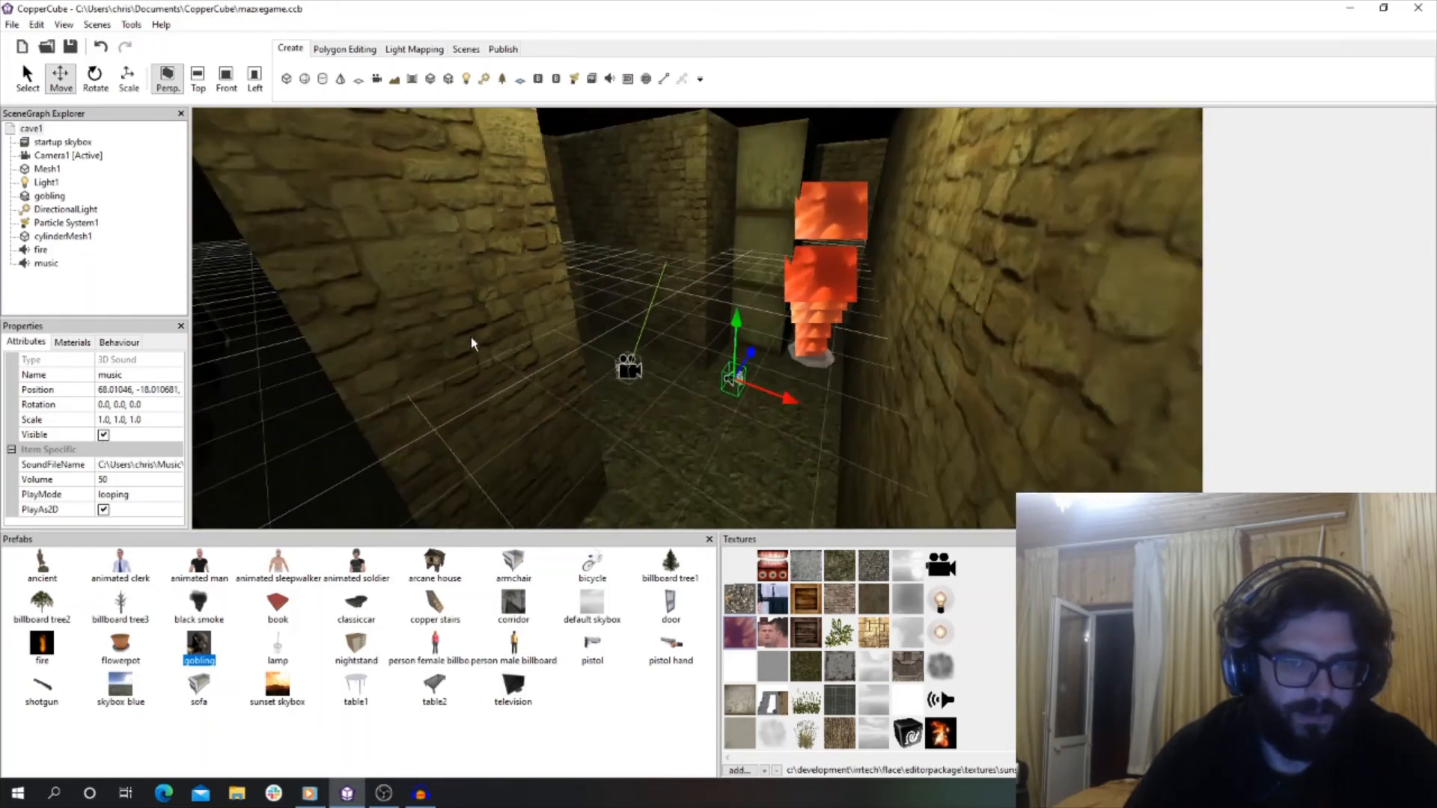
{"action": "scroll", "coordinate": [472, 343], "scroll_direction": "down", "scroll_amount": 5}
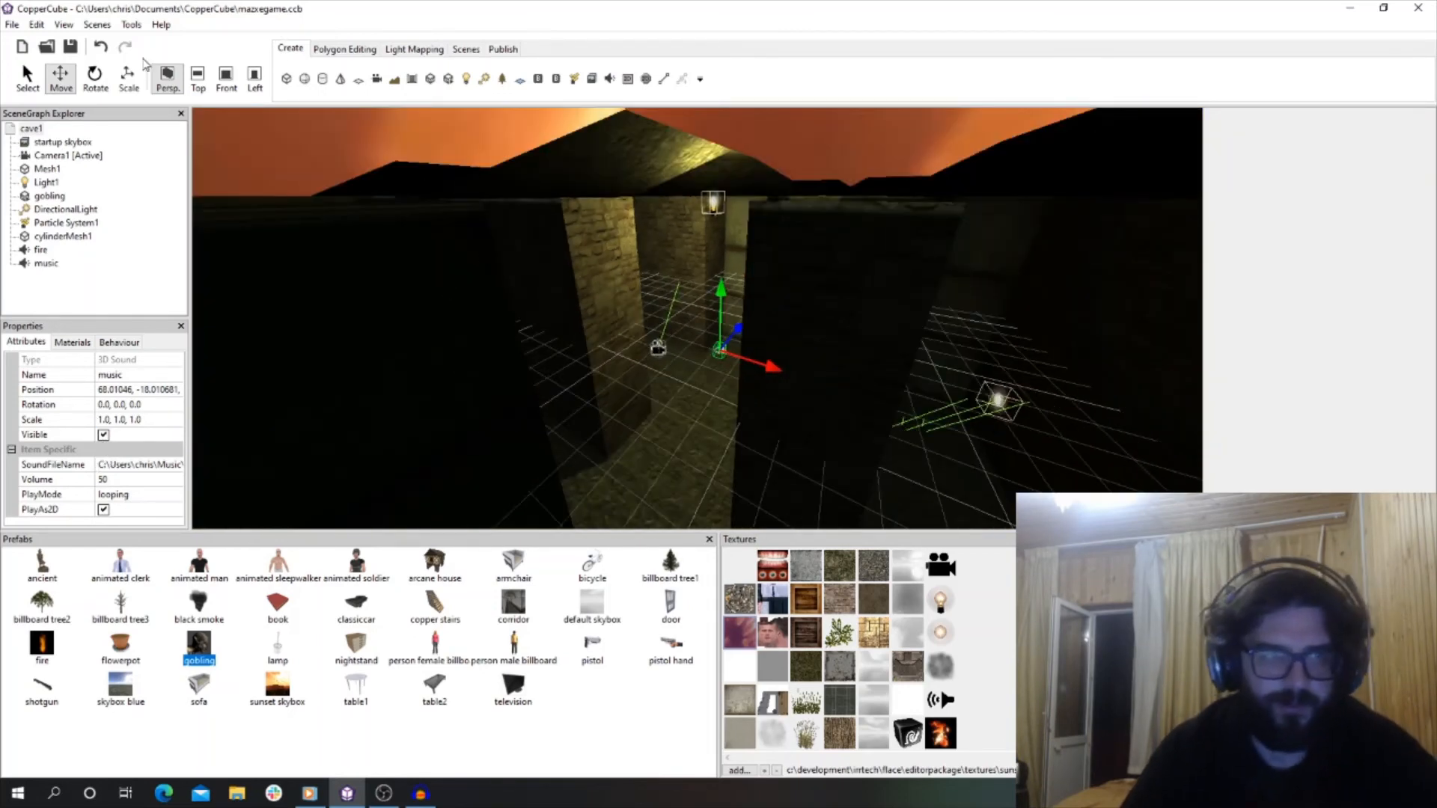
{"action": "left_click", "coordinate": [131, 24]}
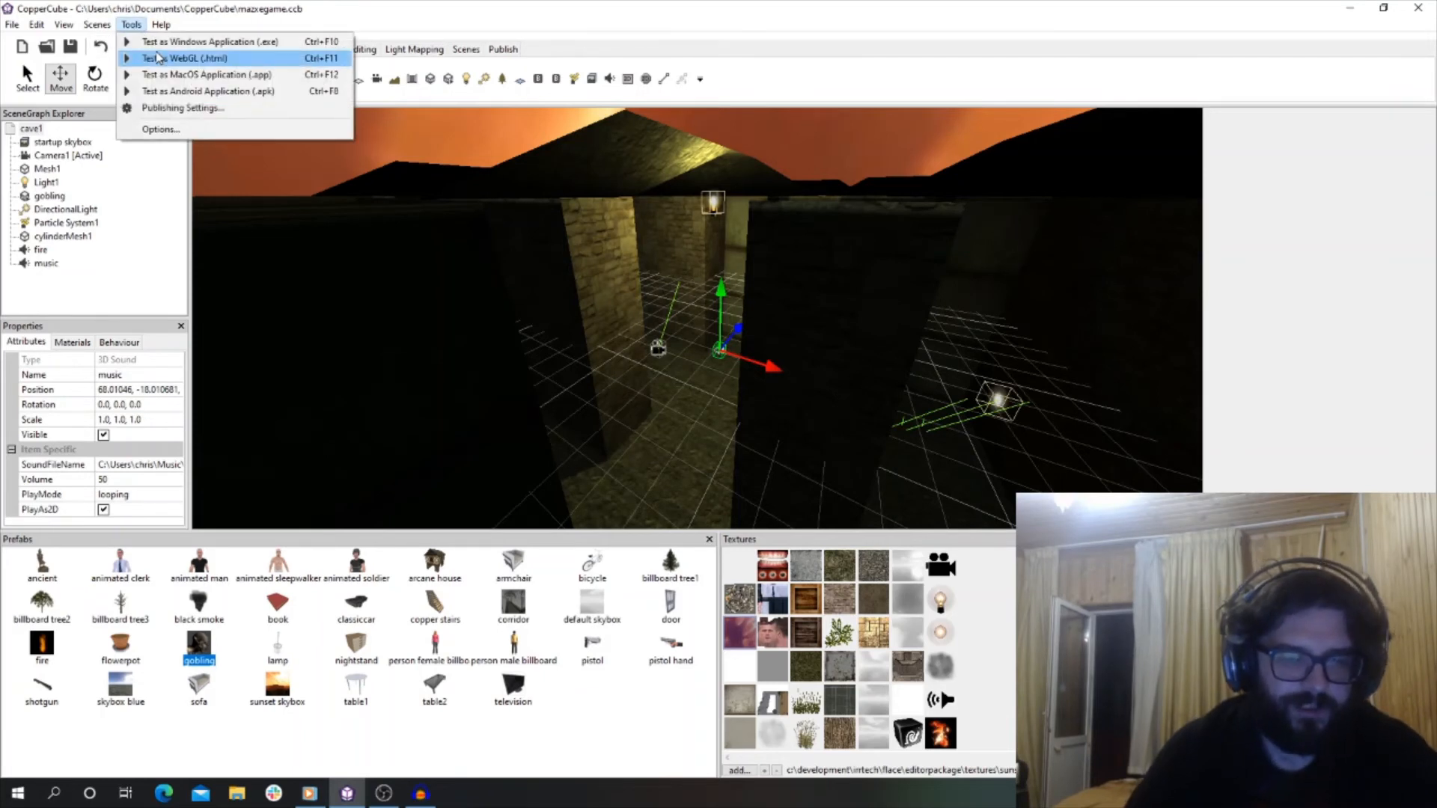
{"action": "left_click", "coordinate": [157, 57]}
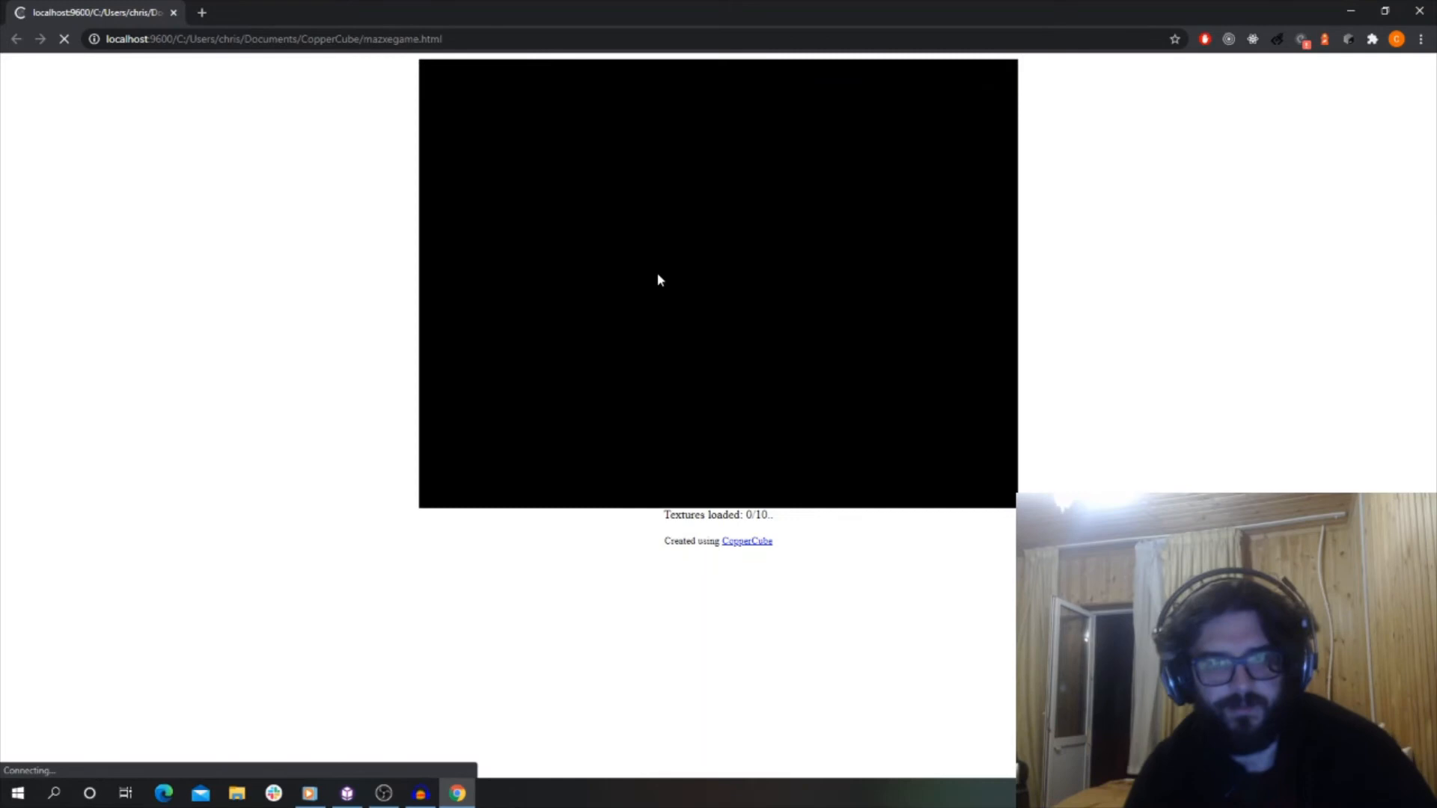
{"action": "left_click", "coordinate": [658, 279]}
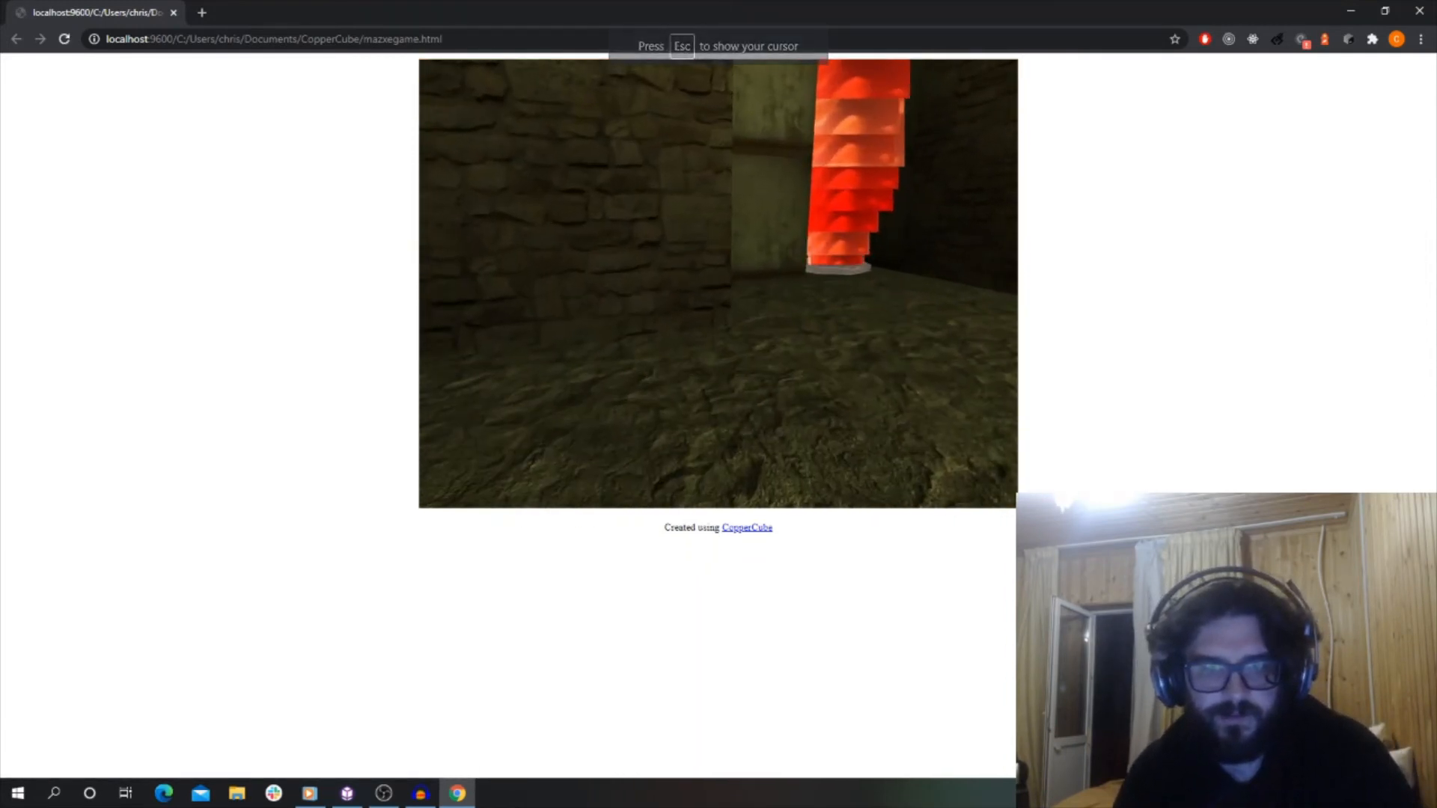
Walk toward and away from the fire column in the running game to check the music and the proximity trigger.
{"action": "key", "text": "w"}
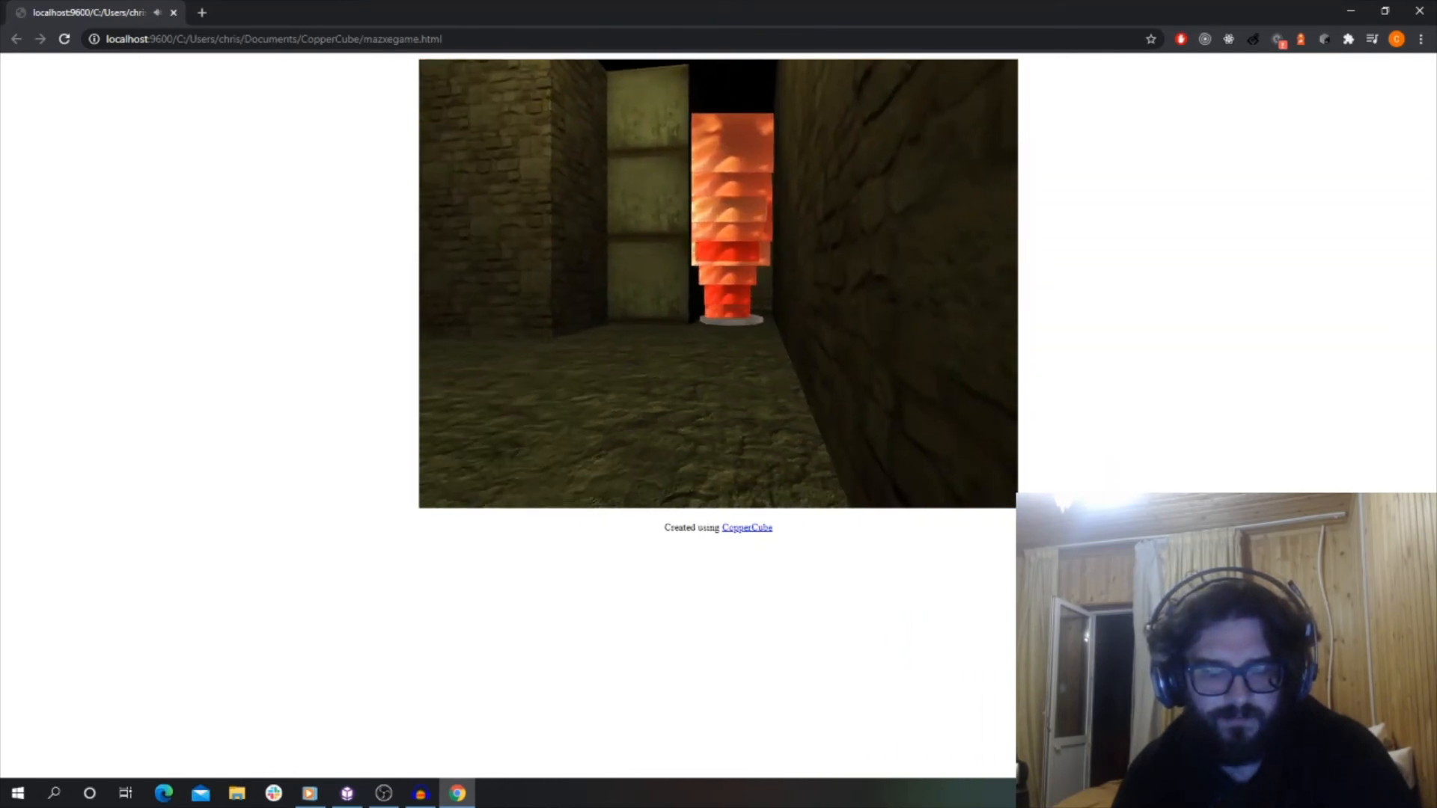
{"action": "key", "text": "w"}
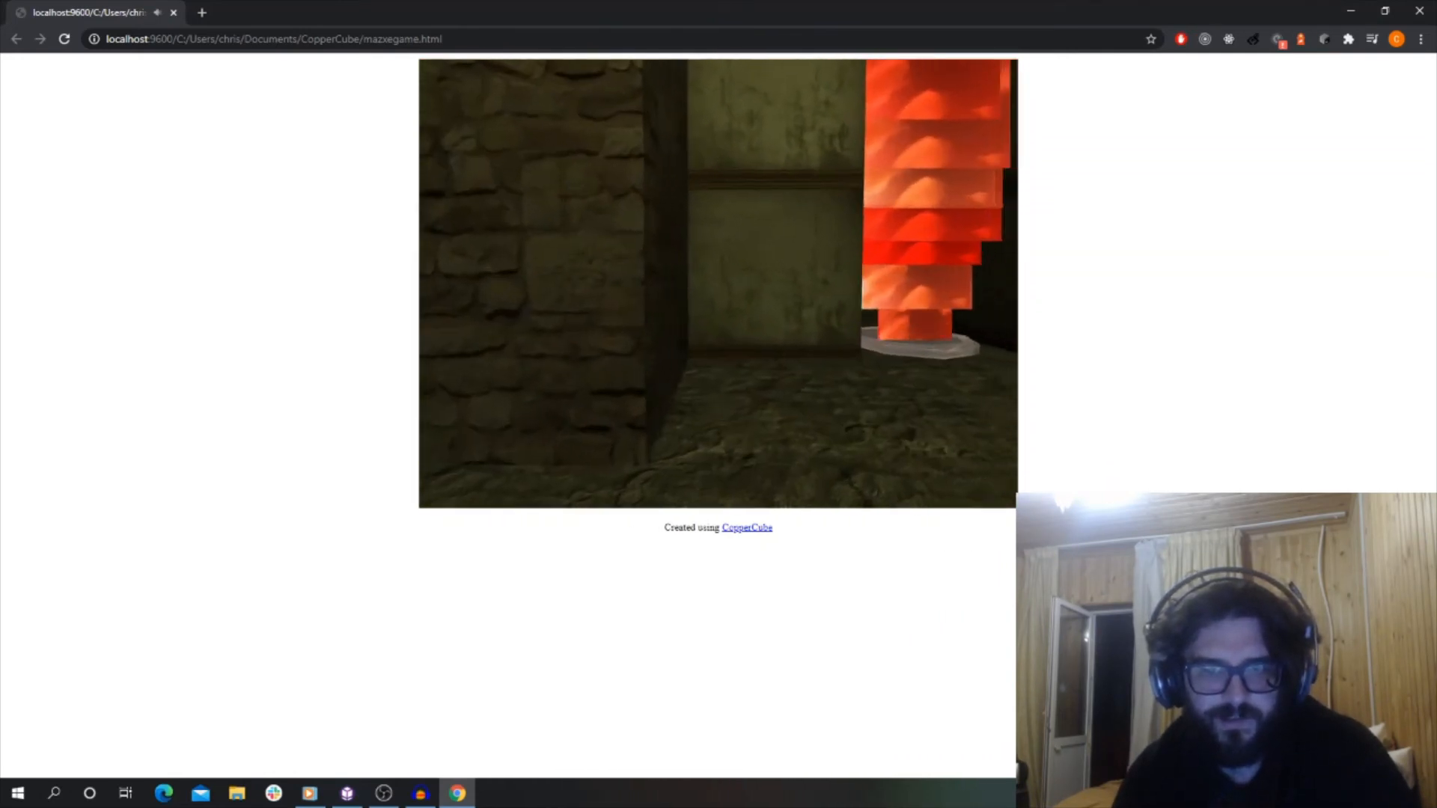
{"action": "key", "text": "s"}
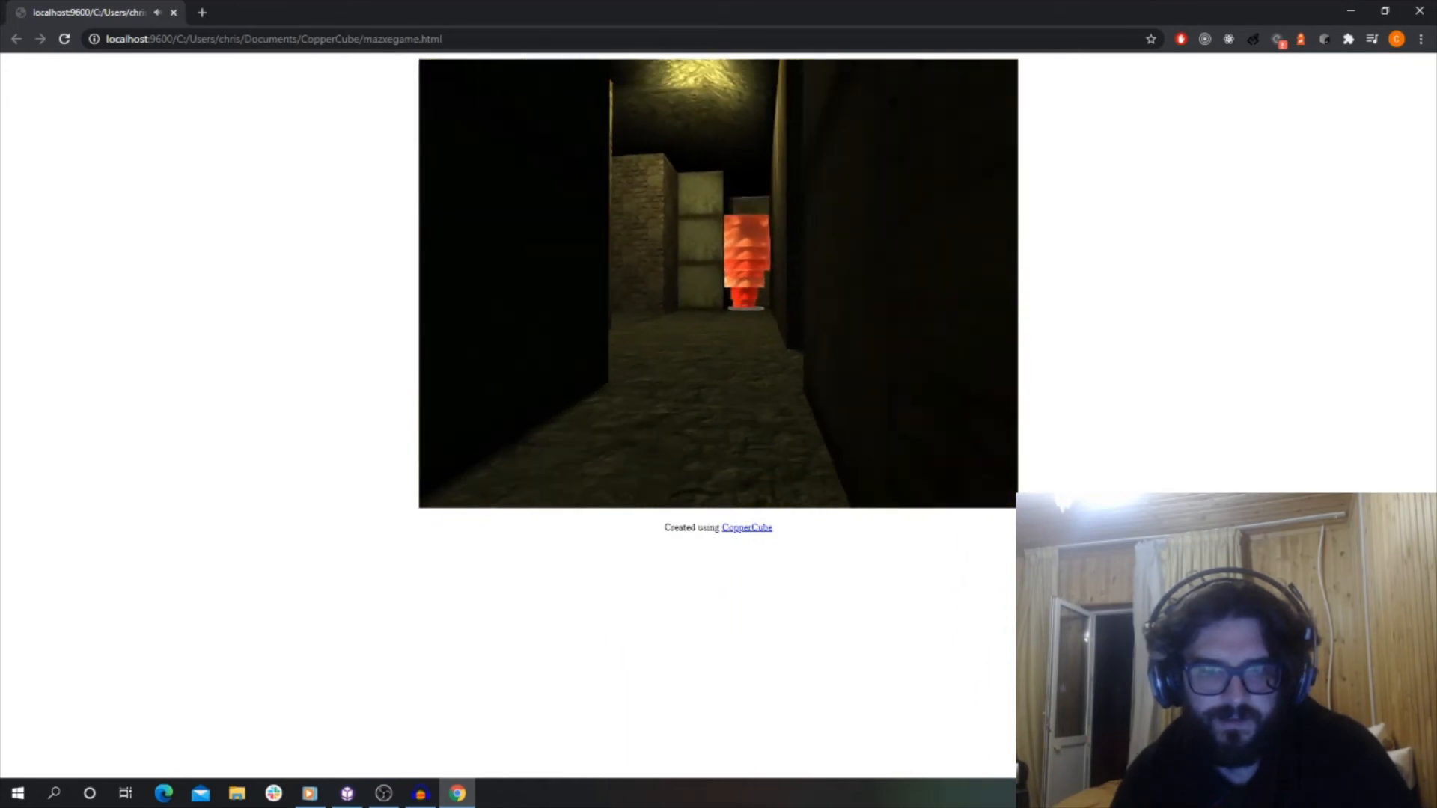
{"action": "key", "text": "a"}
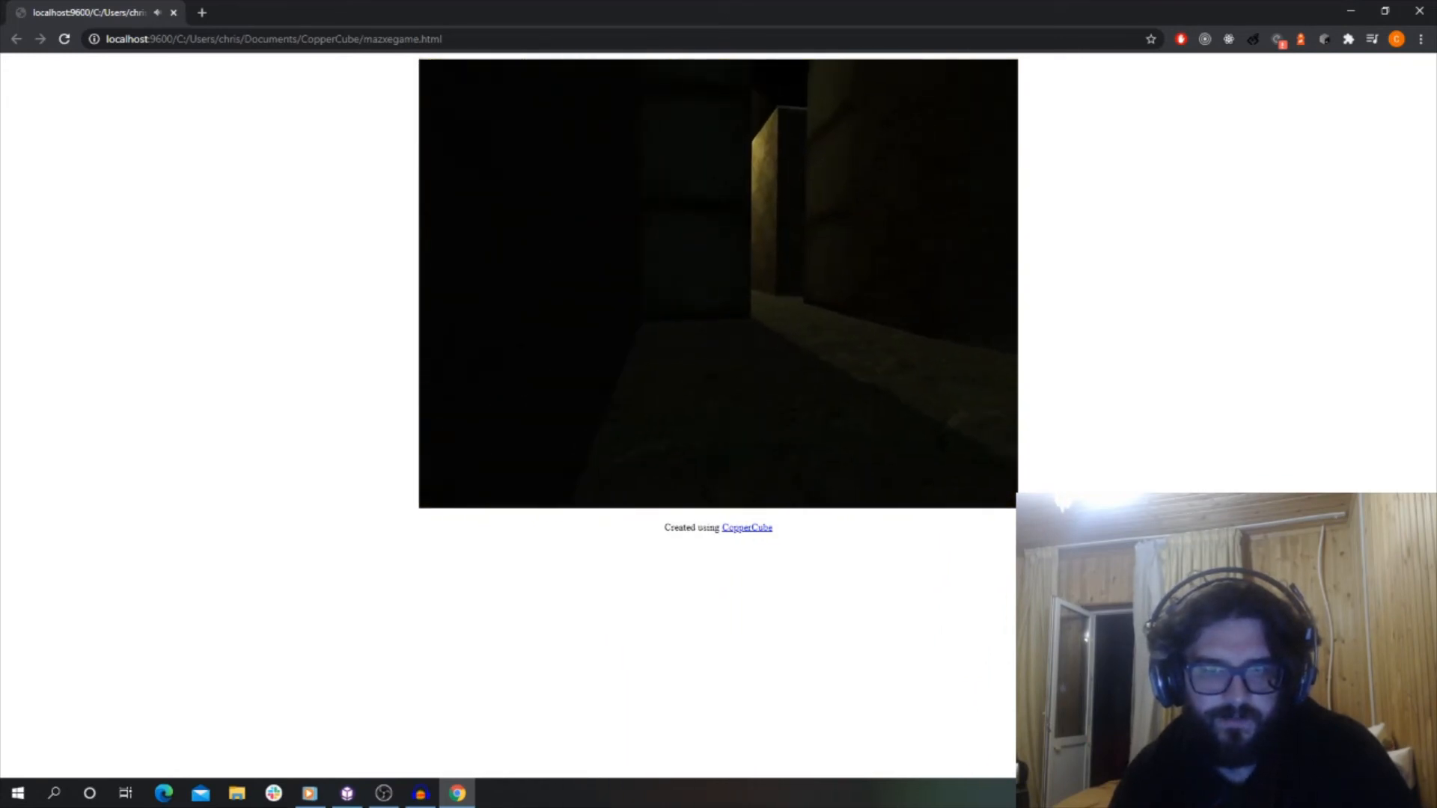
{"action": "key", "text": "w"}
{"action": "key", "text": "w"}
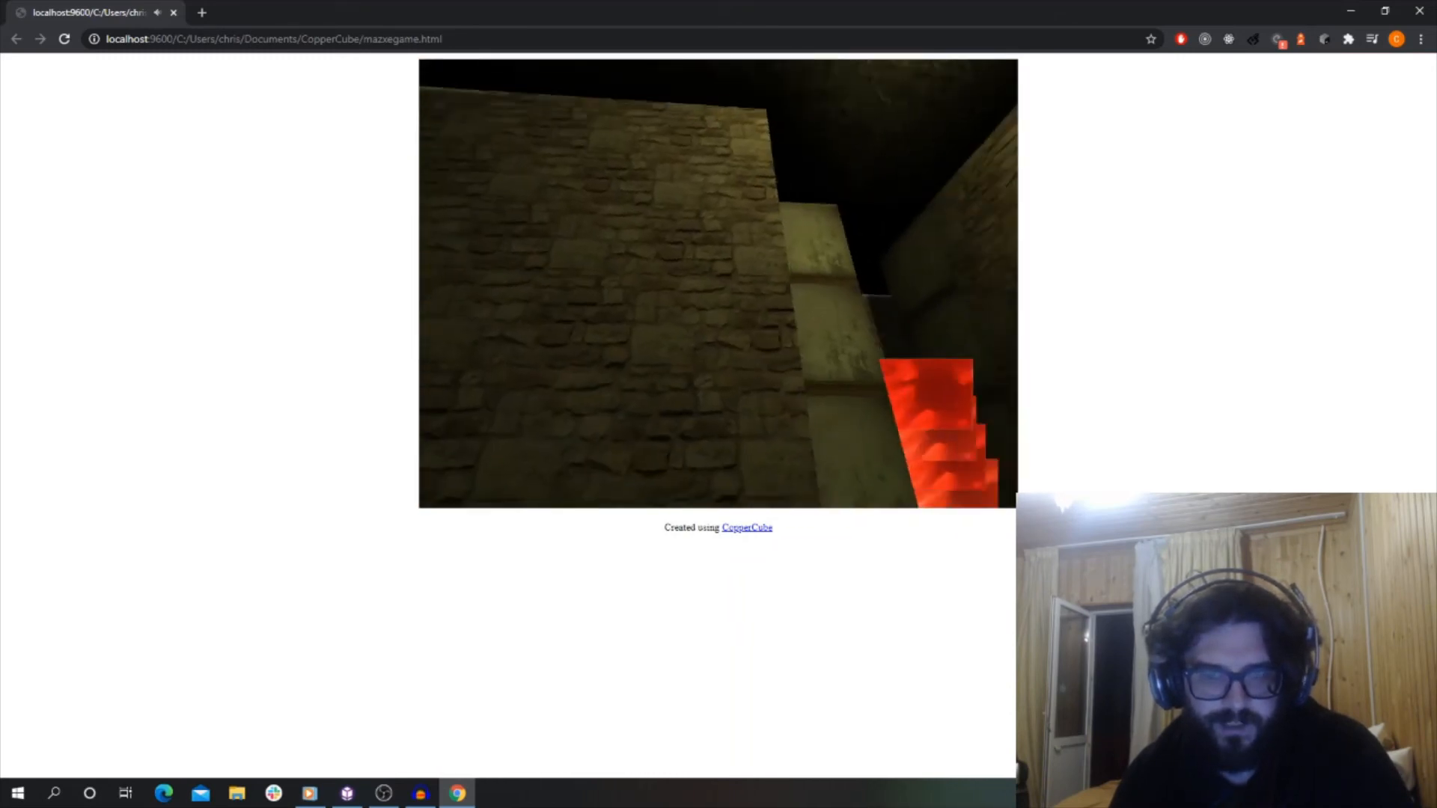
{"action": "key", "text": "w"}
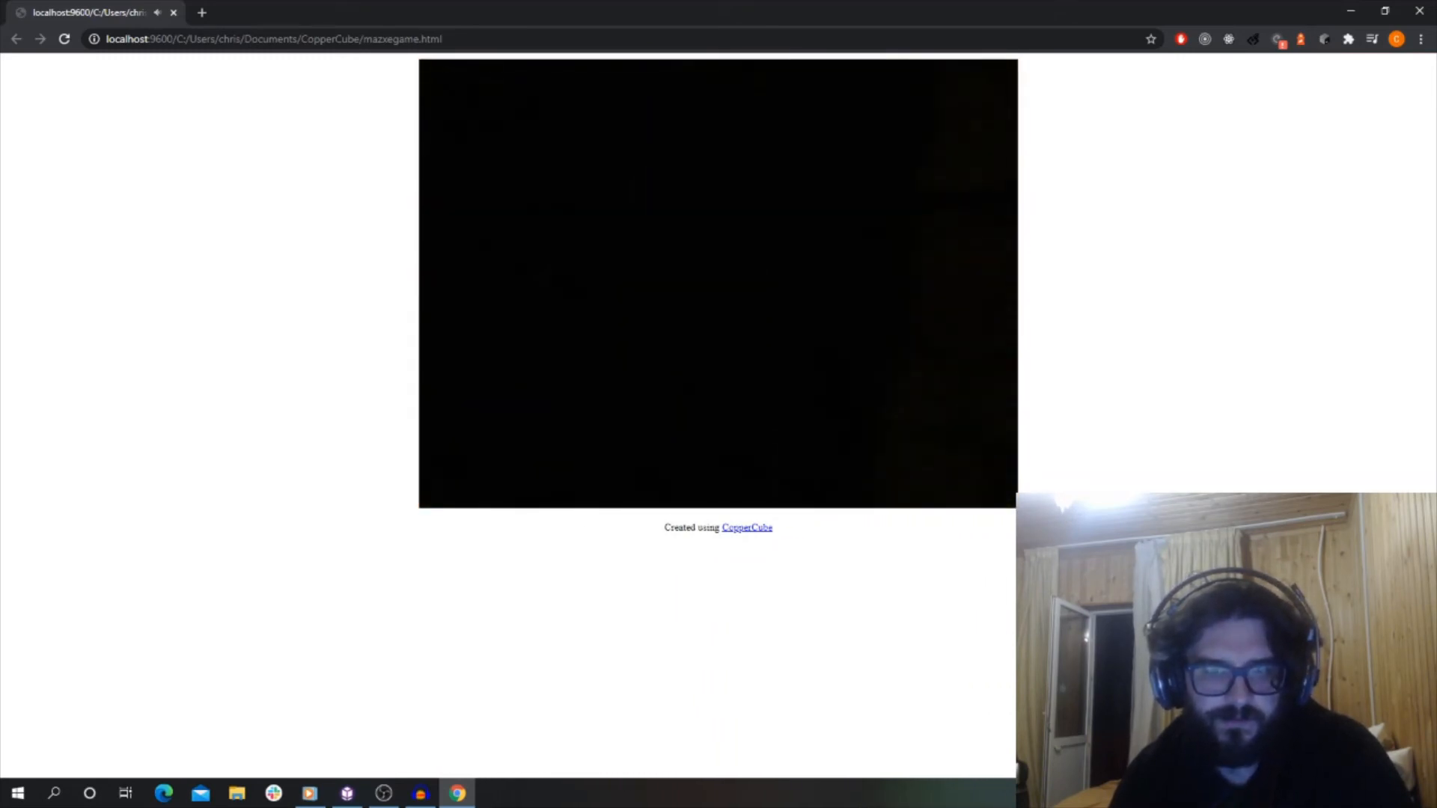
{"action": "key", "text": "s"}
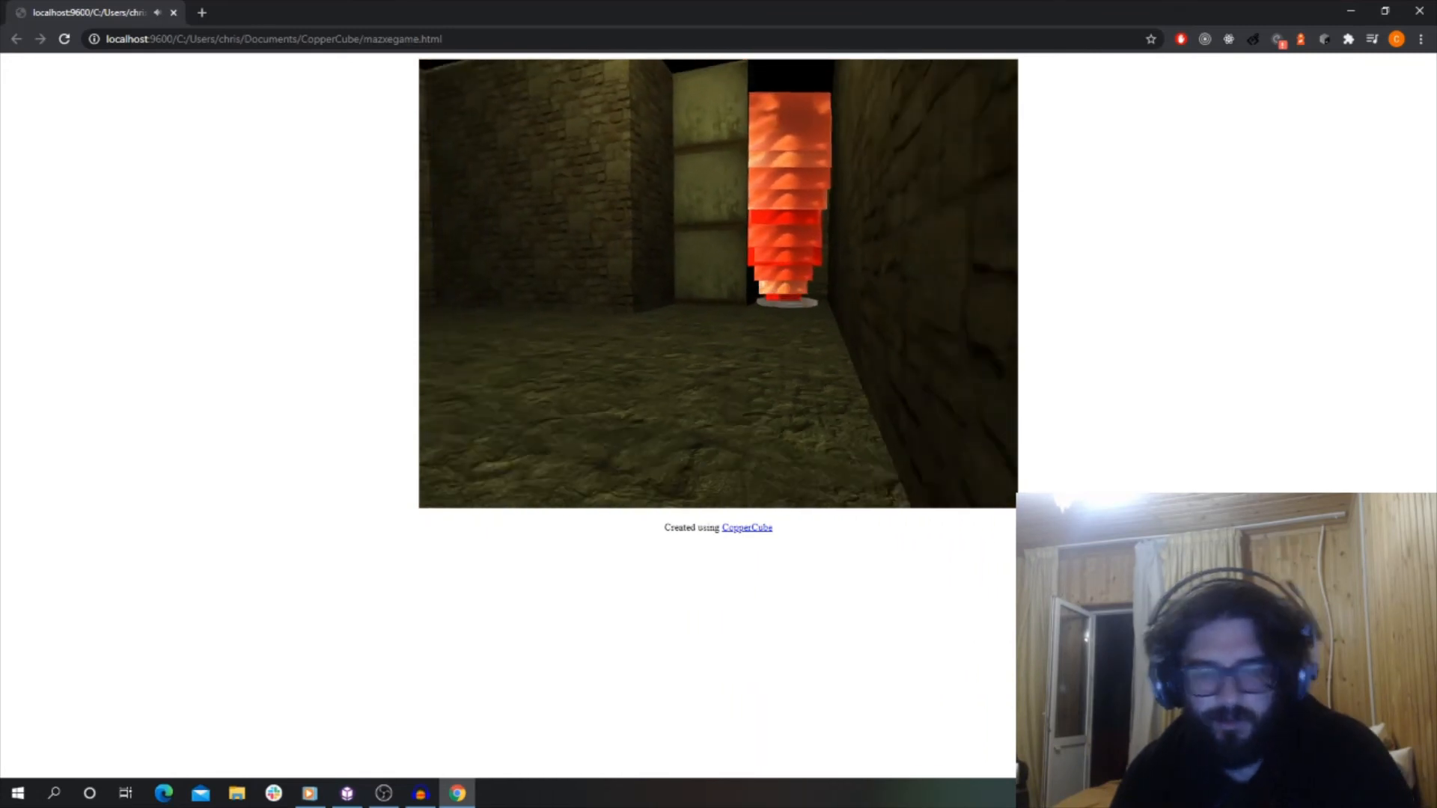
{"action": "key", "text": "w"}
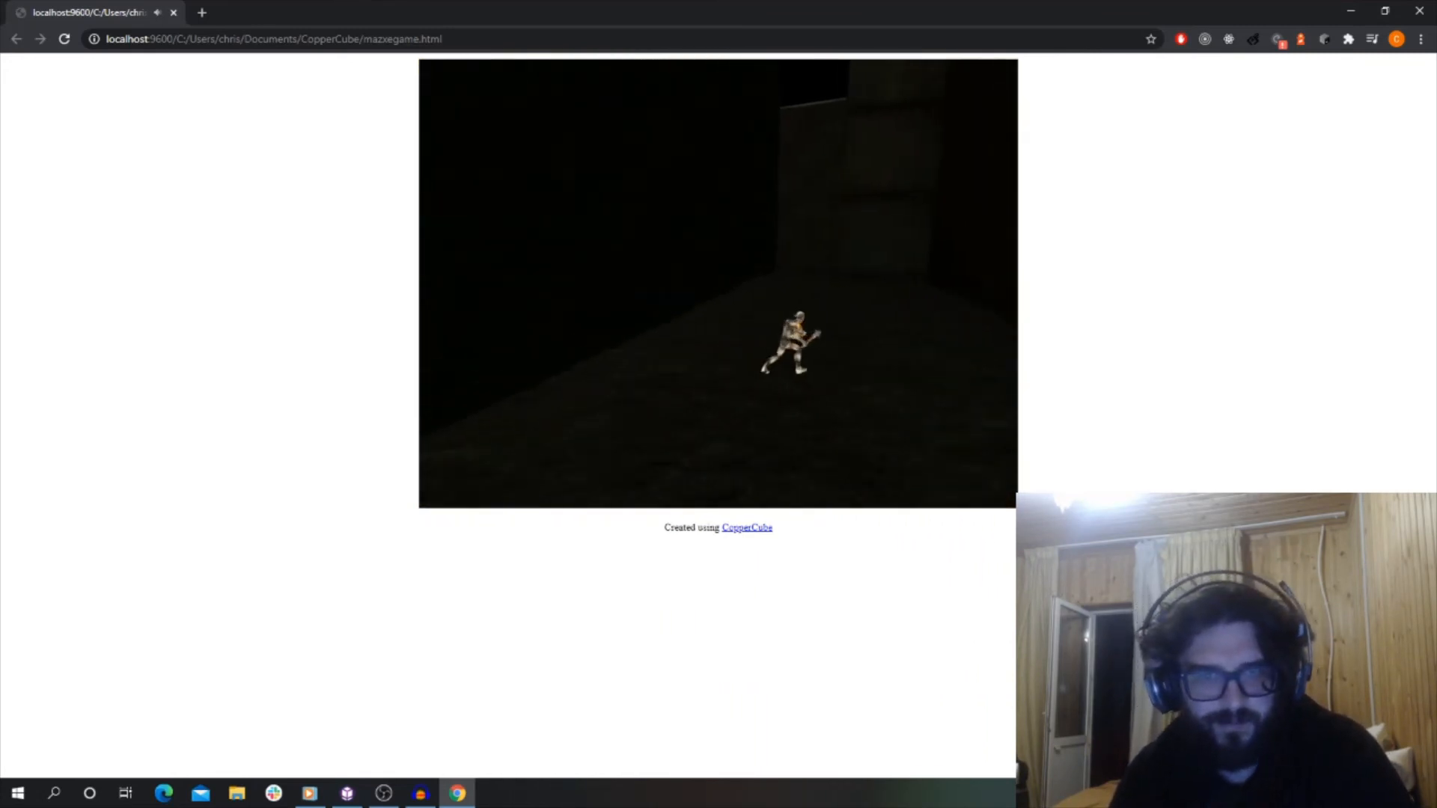
Explore the dark corridor around the goblin, return to the fire column, and close the browser test.
{"action": "key", "text": "s"}
{"action": "key", "text": "w"}
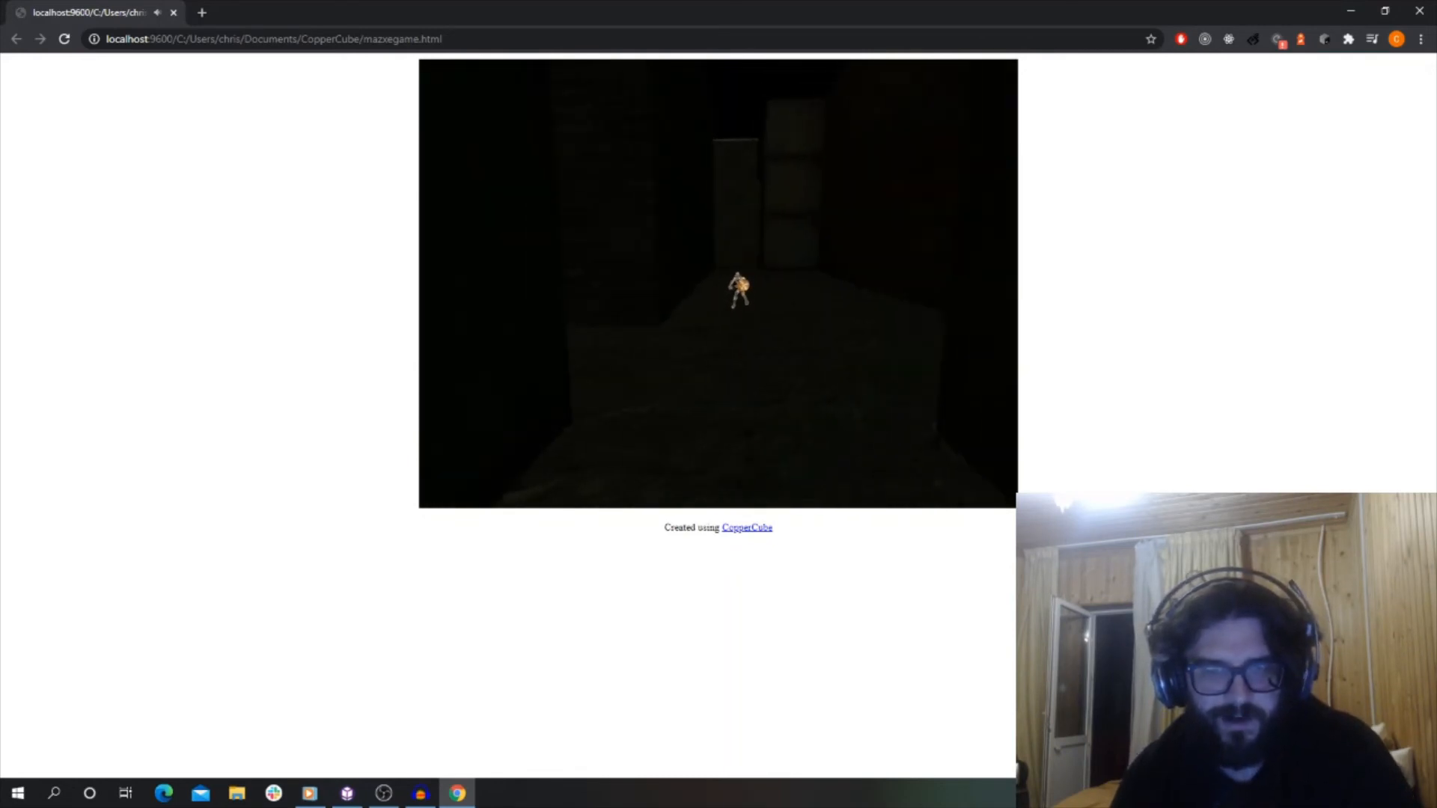
{"action": "key", "text": "w"}
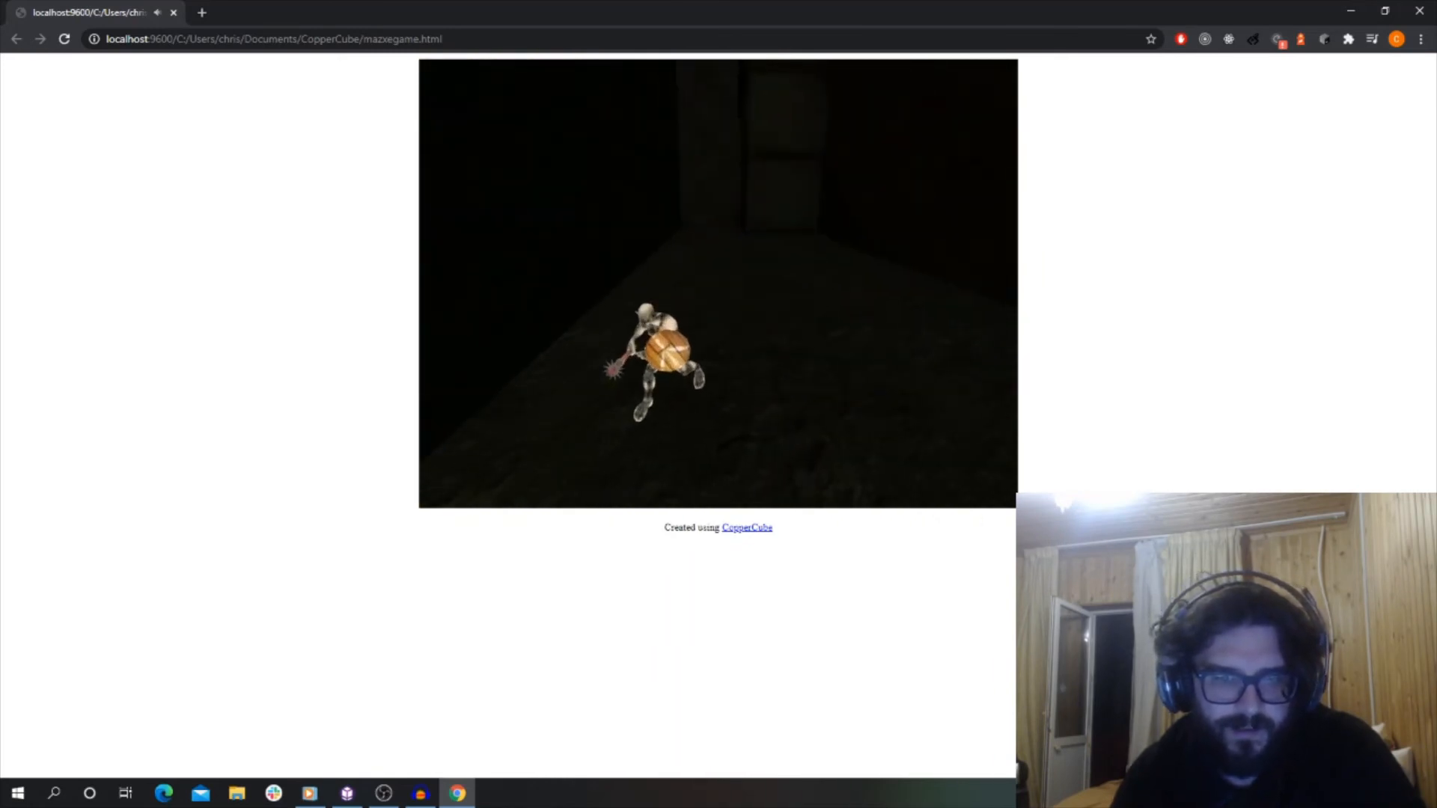
{"action": "key", "text": "w"}
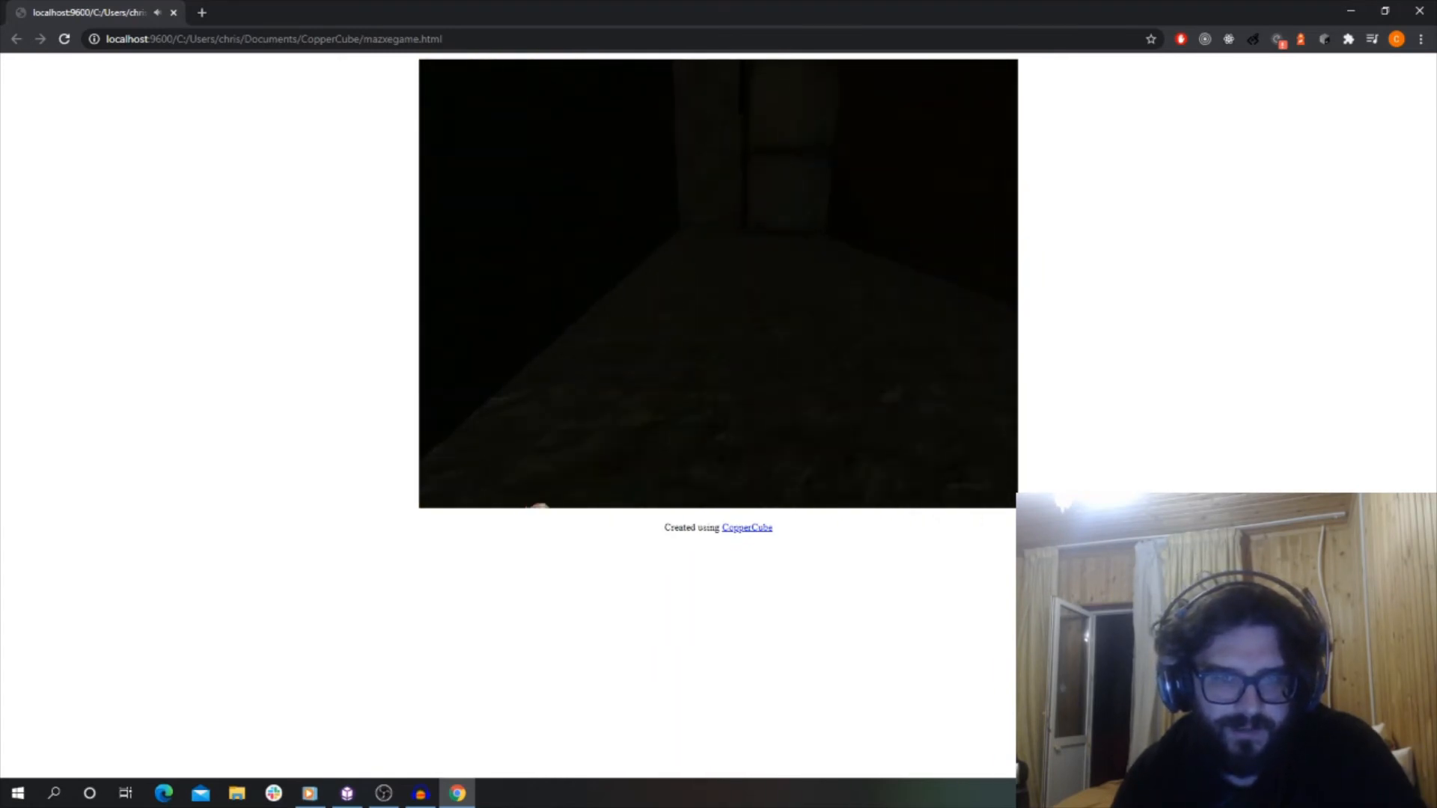
{"action": "key", "text": "w"}
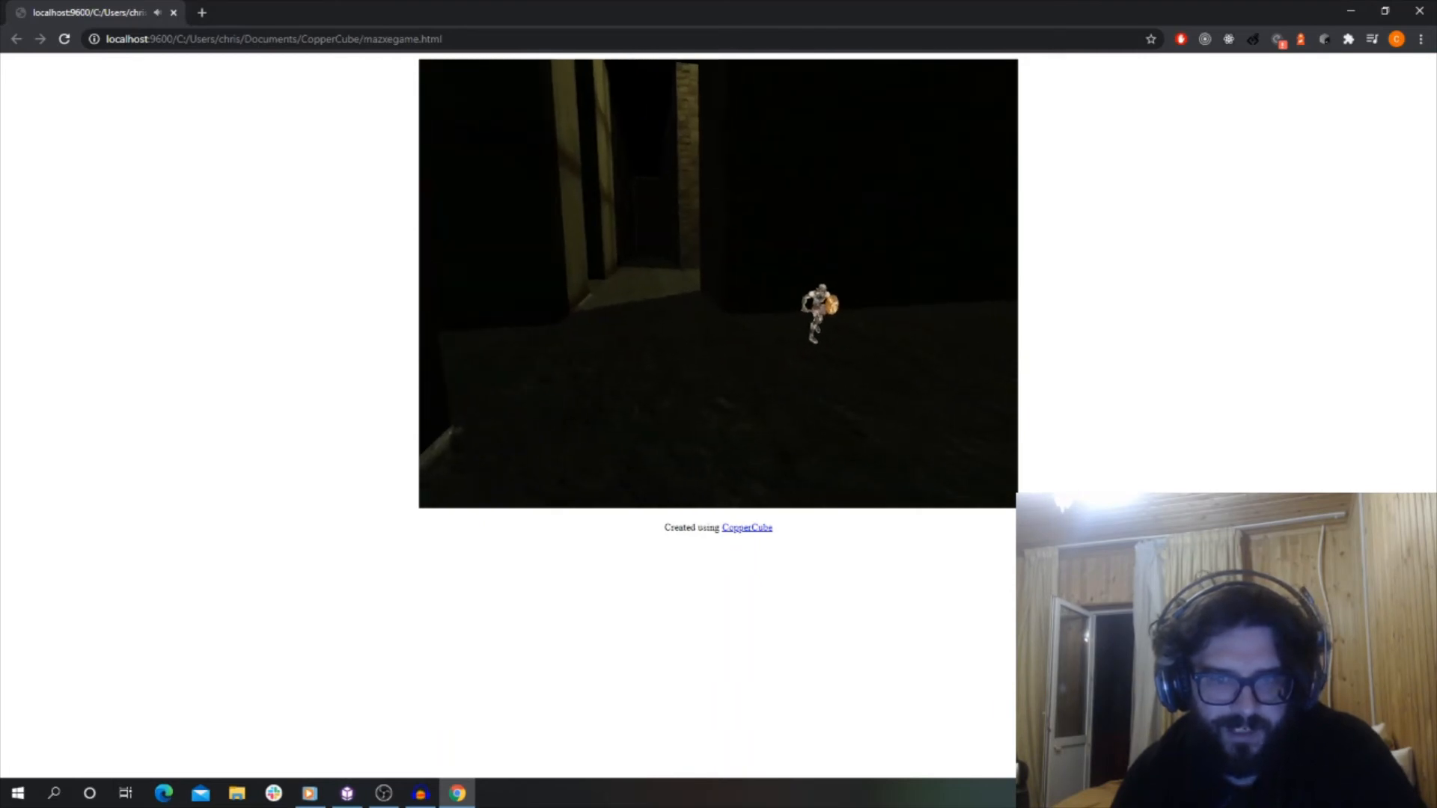
{"action": "key", "text": "w"}
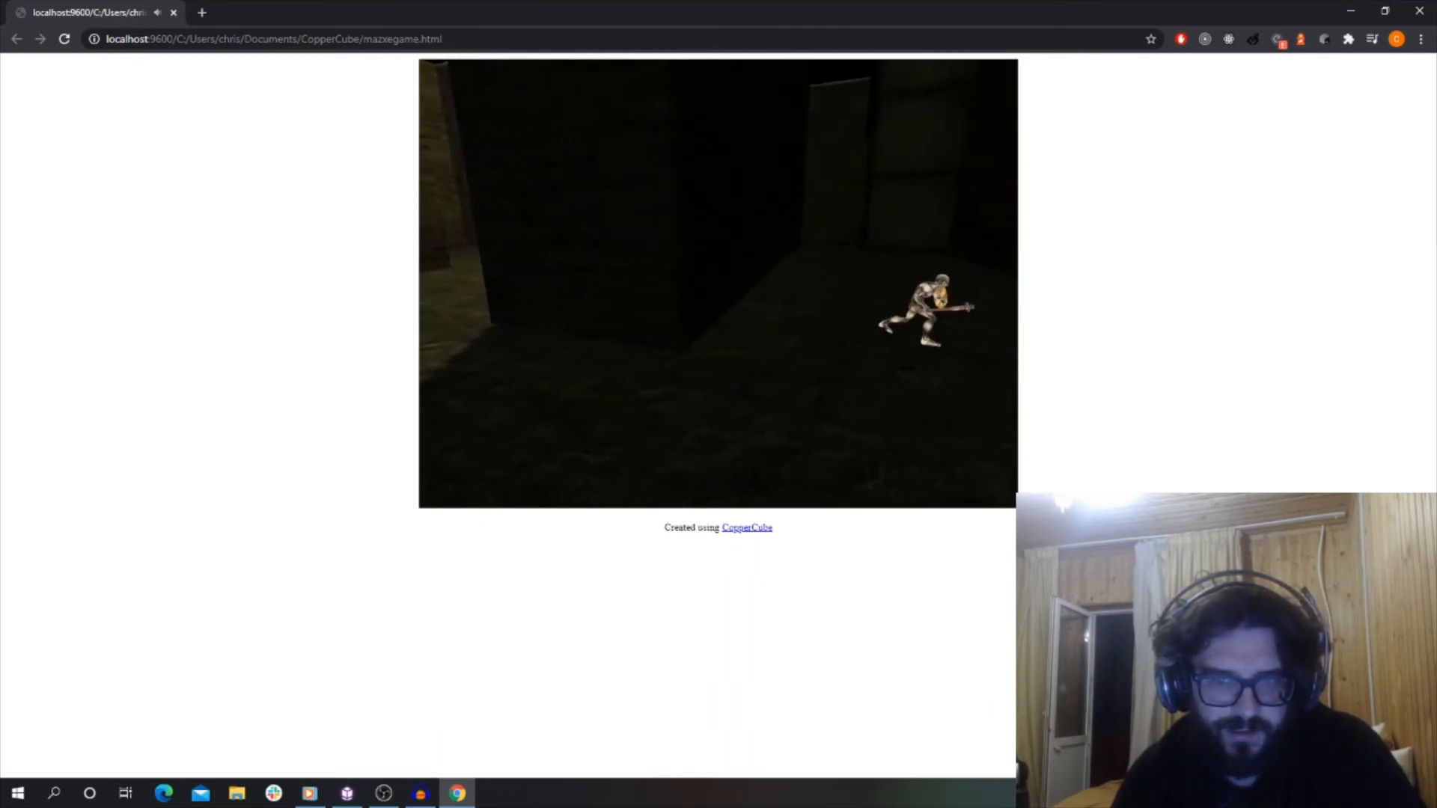
{"action": "key", "text": "w"}
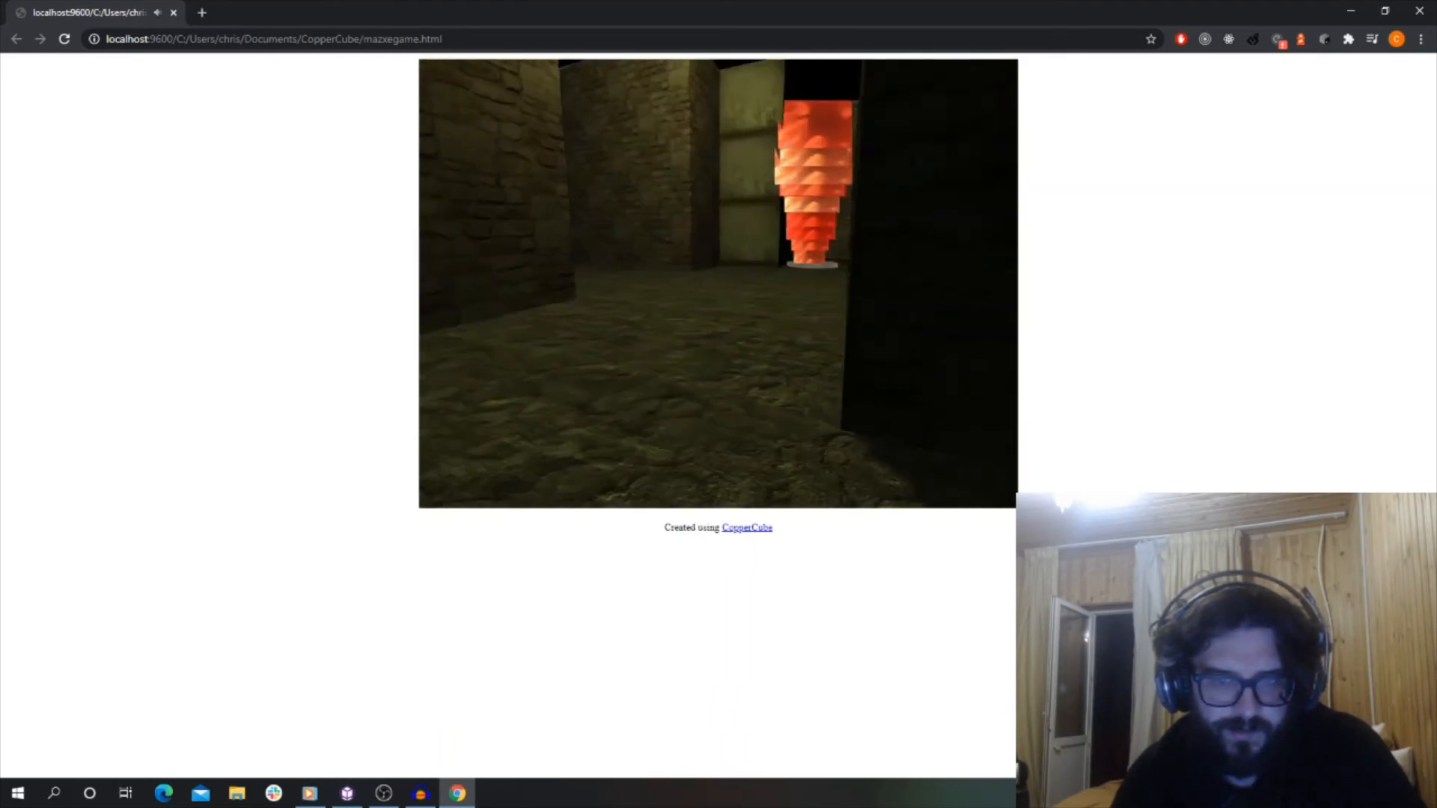
{"action": "key", "text": "w"}
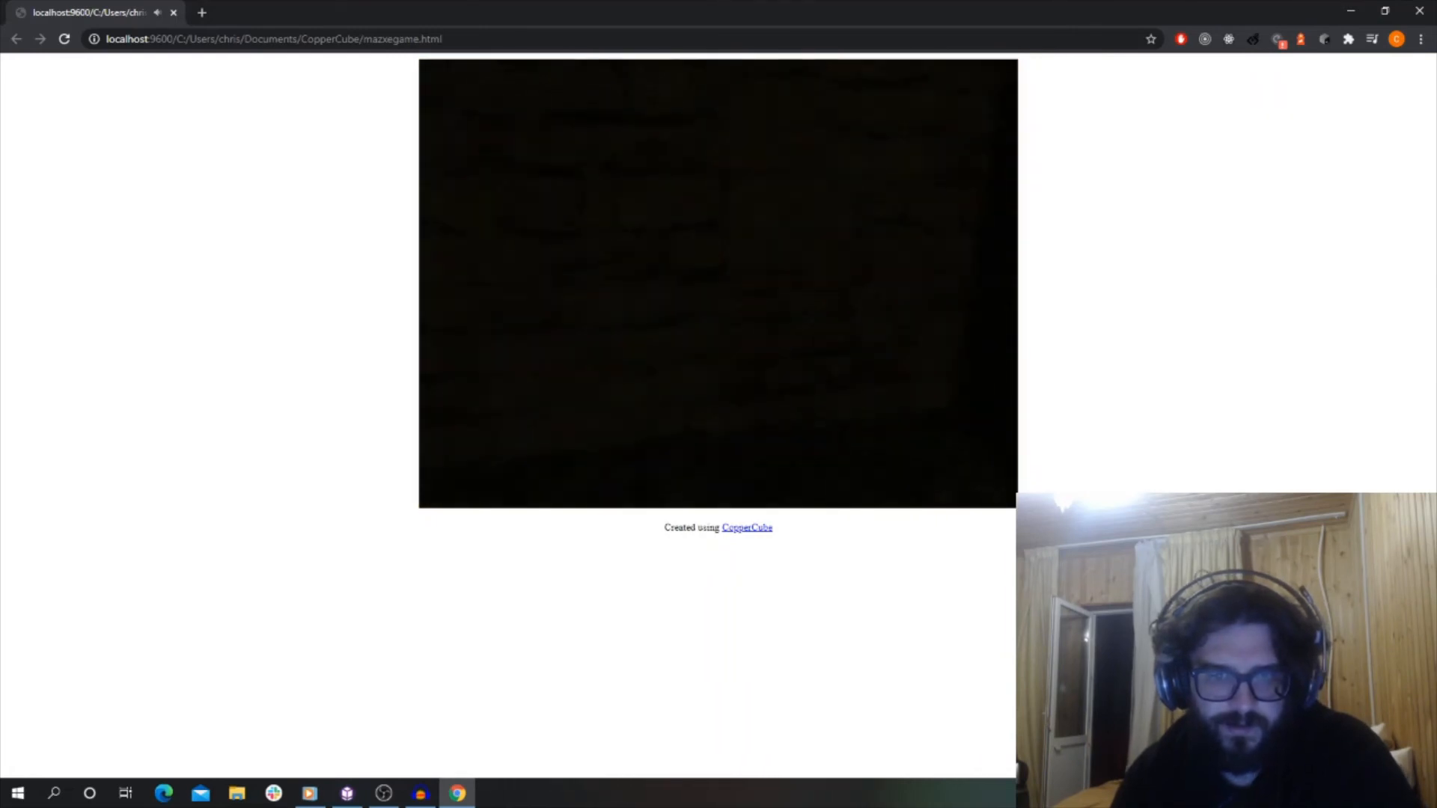
{"action": "key", "text": "w"}
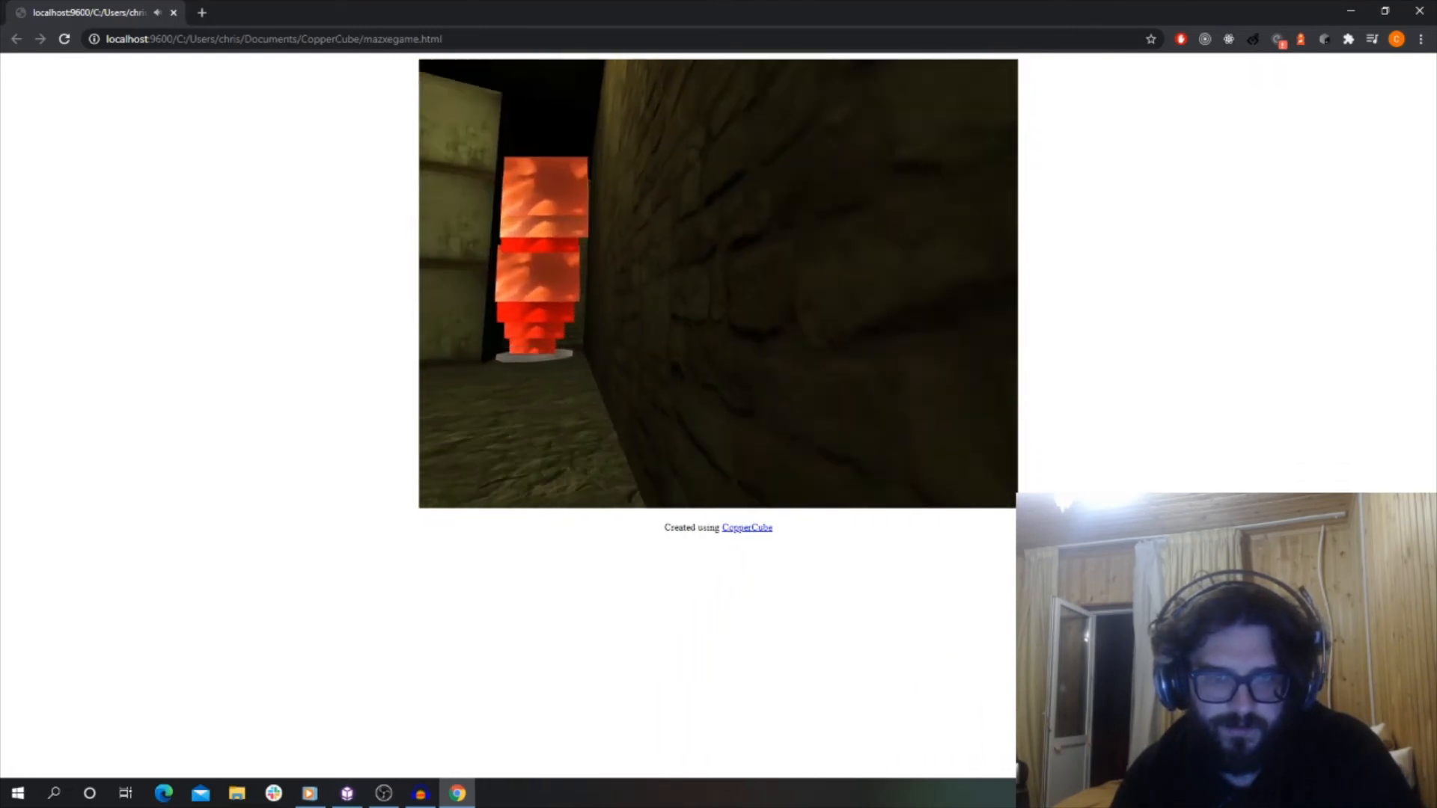
{"action": "key", "text": "w"}
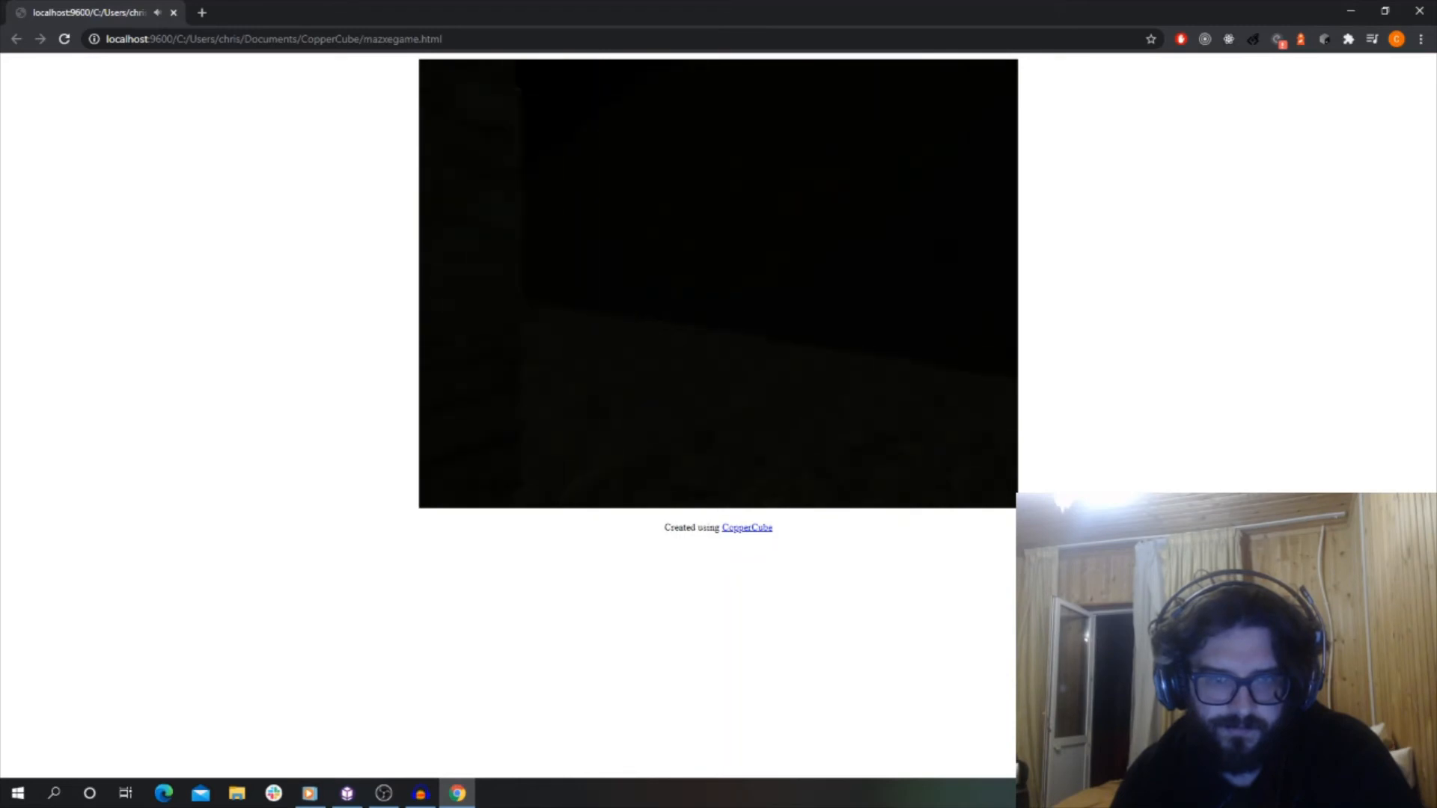
{"action": "key", "text": "w"}
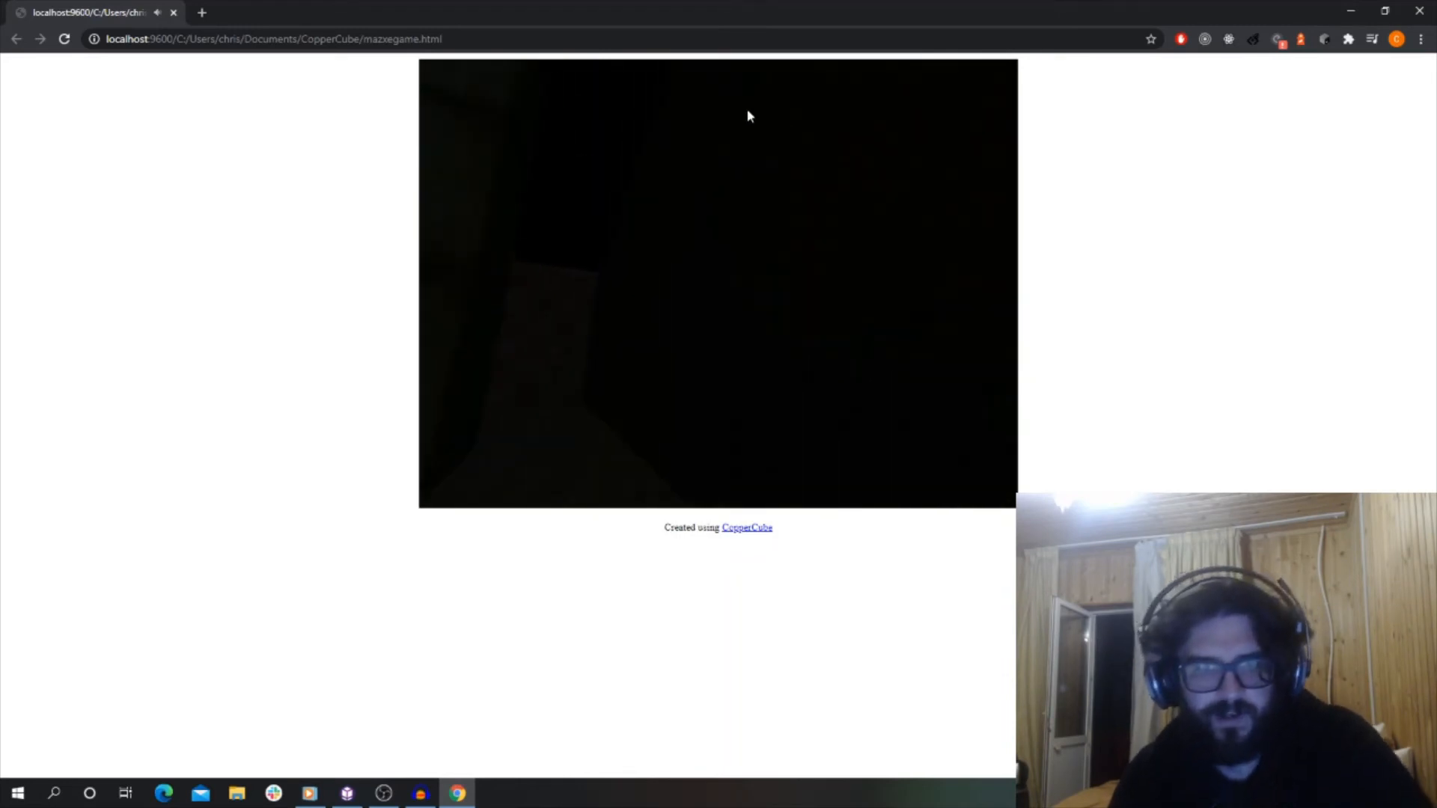
{"action": "left_click", "coordinate": [1420, 12]}
{"action": "scroll", "coordinate": [829, 327], "scroll_direction": "up", "scroll_amount": 10}
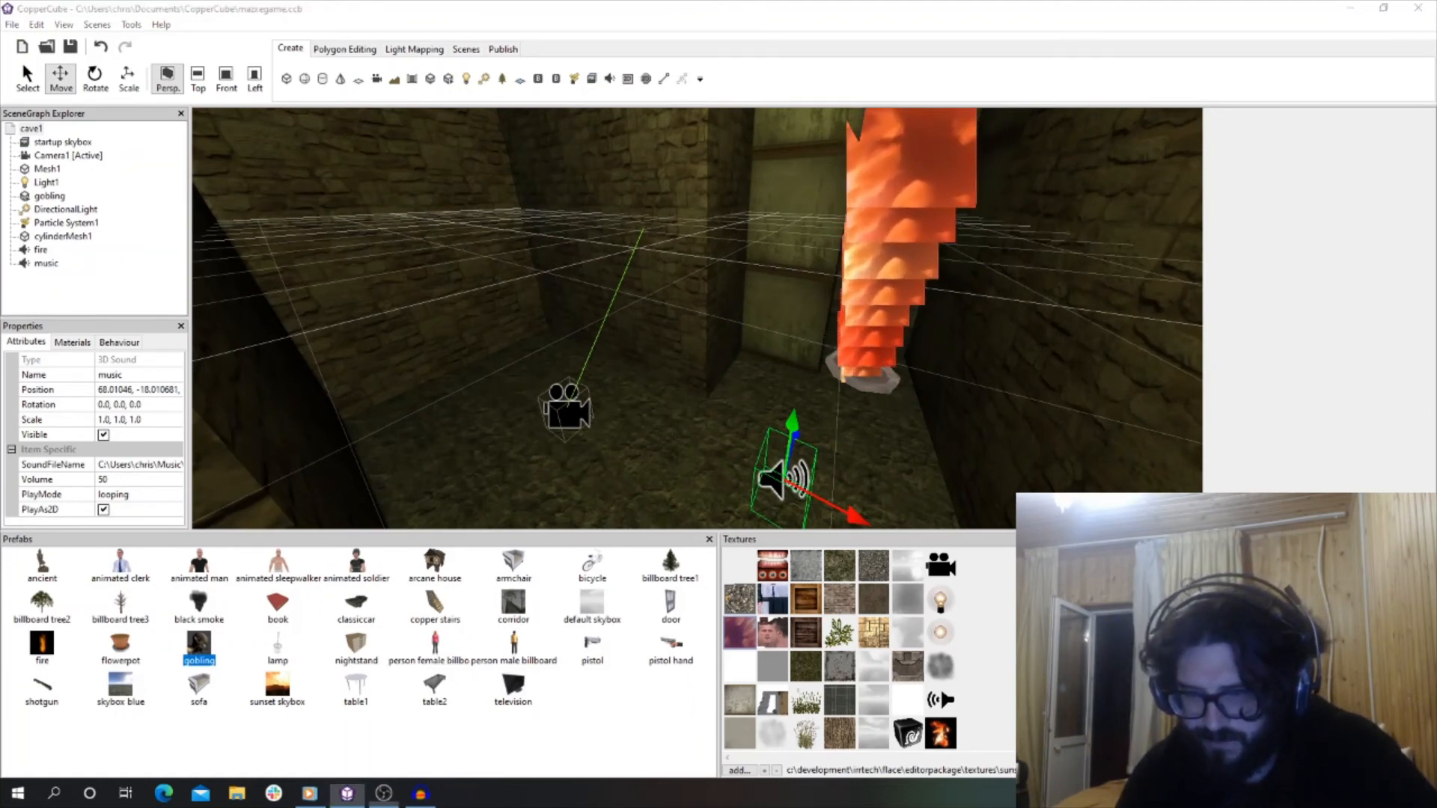
{"action": "left_click", "coordinate": [642, 329]}
{"action": "scroll", "coordinate": [643, 345], "scroll_direction": "down", "scroll_amount": 10}
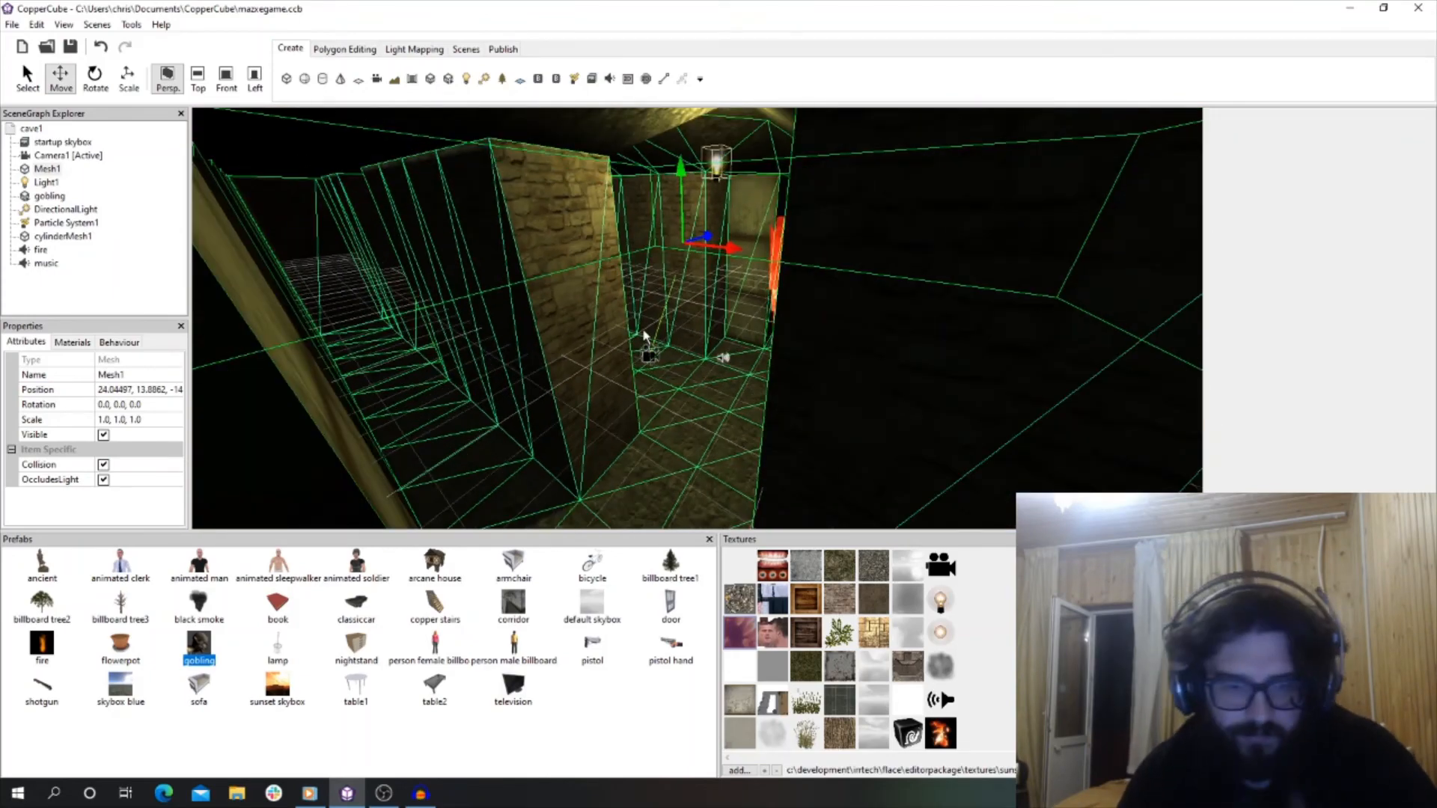
Look through the cave corridors for the goblin and select it.
{"action": "scroll", "coordinate": [748, 328], "scroll_direction": "up", "scroll_amount": 8}
{"action": "left_click_drag", "start_coordinate": [687, 416], "coordinate": [751, 472]}
{"action": "scroll", "coordinate": [629, 438], "scroll_direction": "down", "scroll_amount": 6}
{"action": "scroll", "coordinate": [749, 461], "scroll_direction": "up", "scroll_amount": 5}
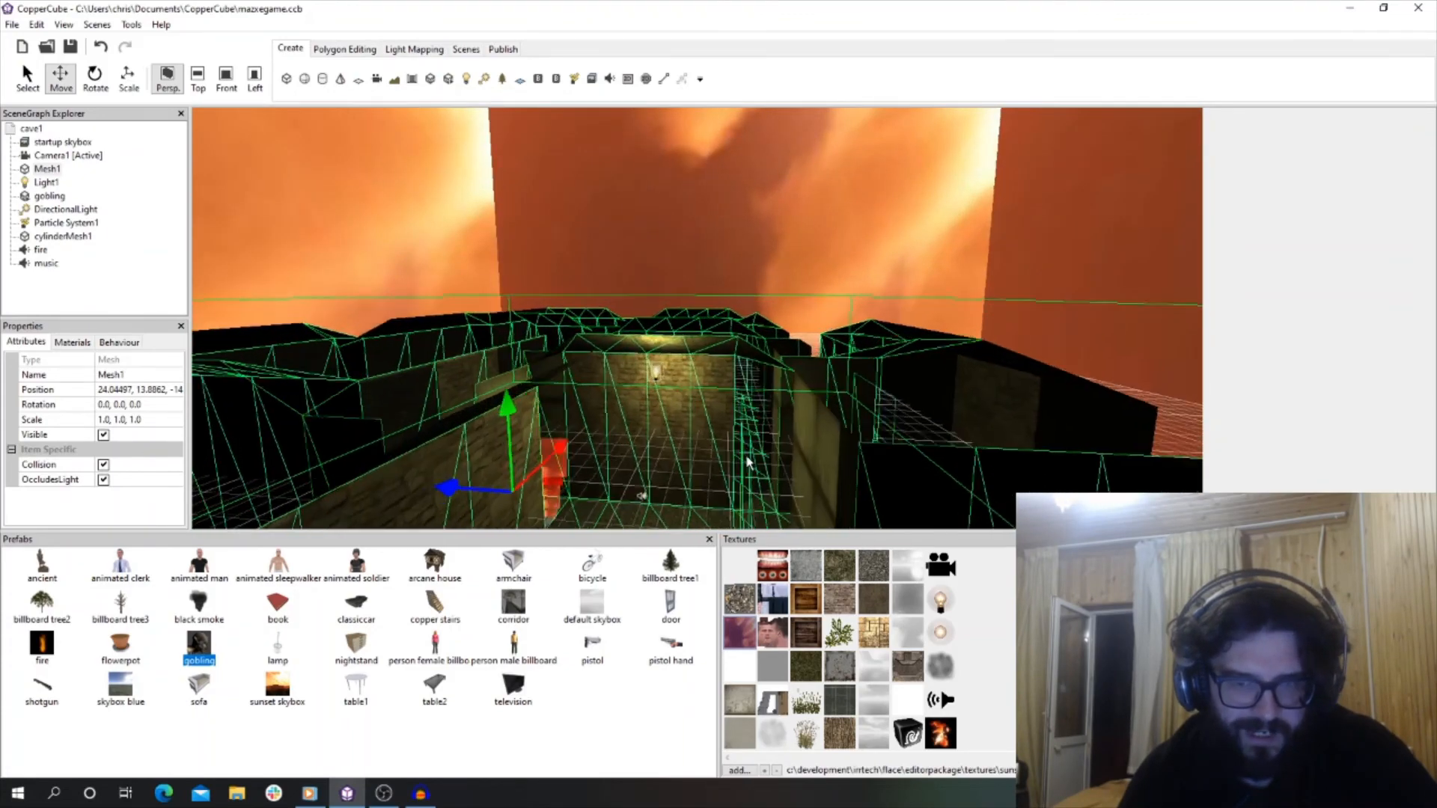
{"action": "scroll", "coordinate": [747, 460], "scroll_direction": "up", "scroll_amount": 5}
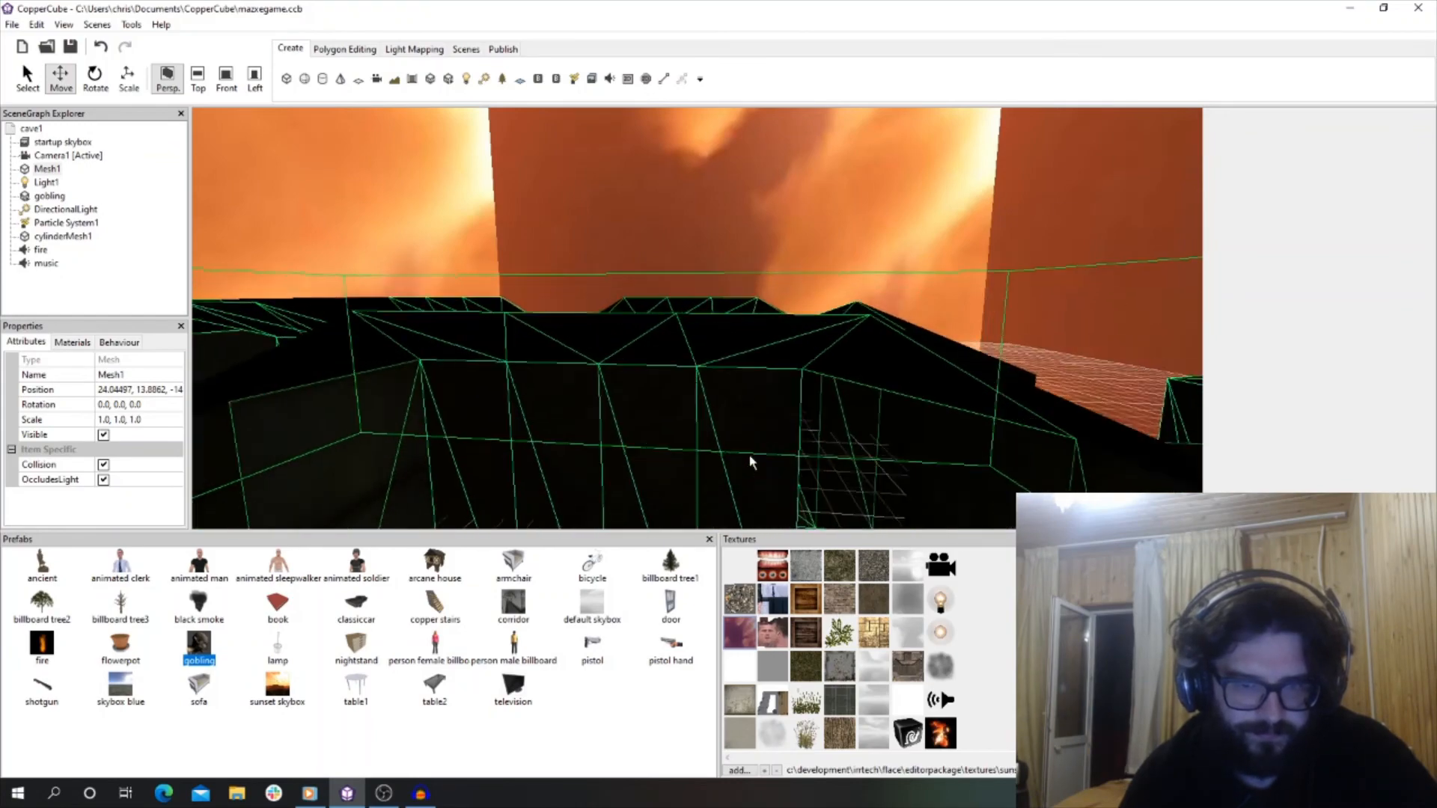
{"action": "left_click_drag", "start_coordinate": [745, 453], "coordinate": [634, 401]}
{"action": "scroll", "coordinate": [709, 440], "scroll_direction": "up", "scroll_amount": 4}
{"action": "scroll", "coordinate": [634, 397], "scroll_direction": "down", "scroll_amount": 4}
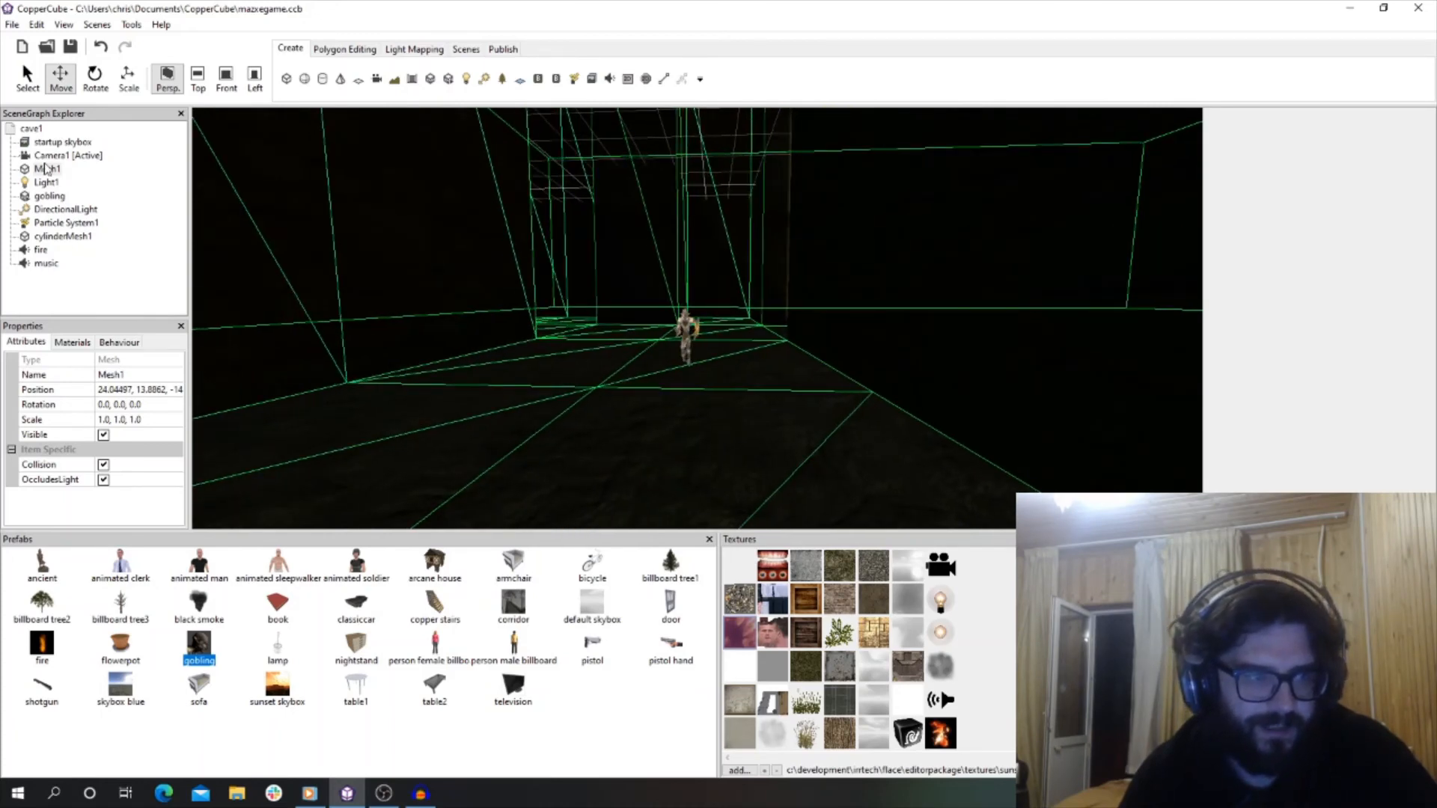
{"action": "left_click", "coordinate": [47, 196]}
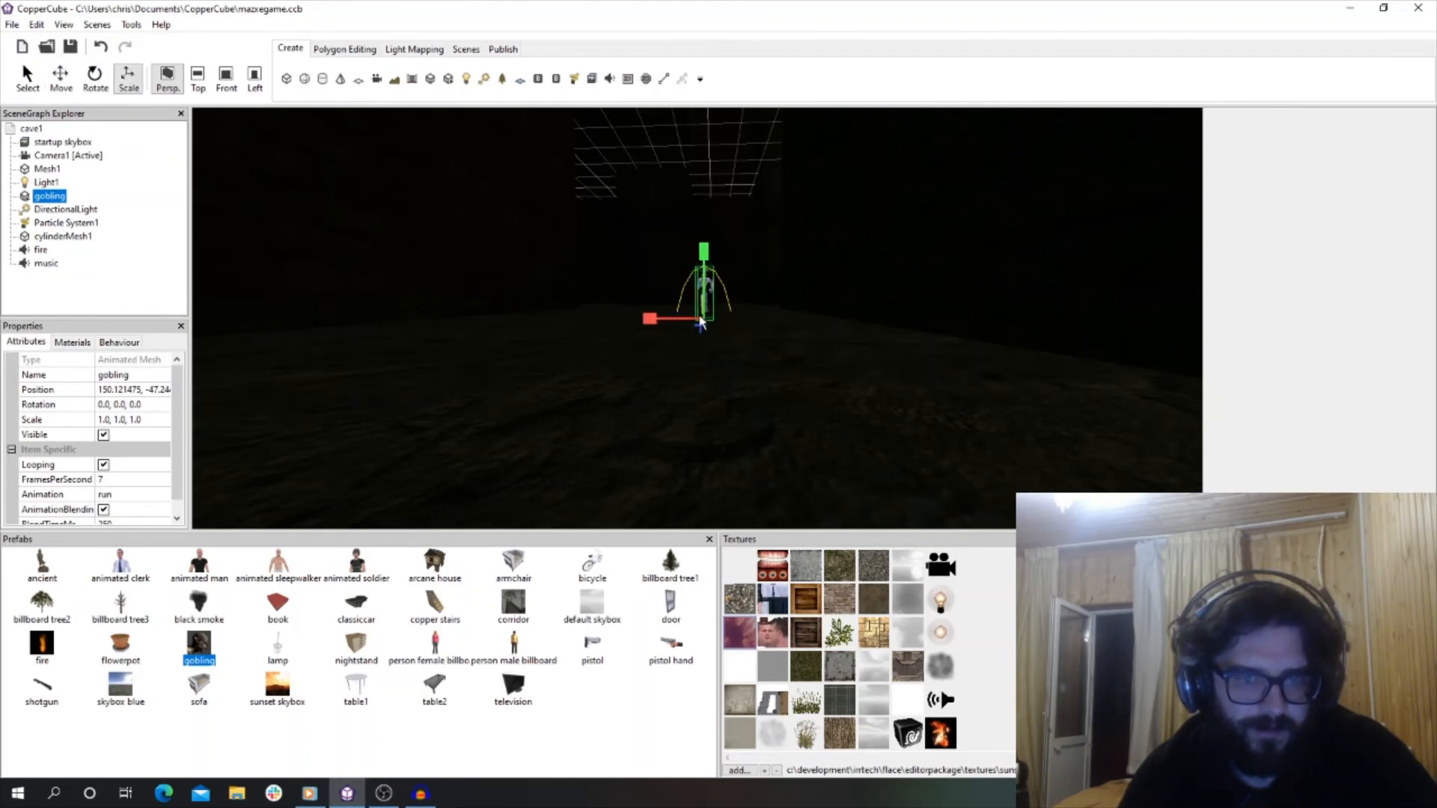
Set the goblin's scale to 4.0, 4.0, 4.0.
{"action": "right_click_drag", "start_coordinate": [700, 317], "coordinate": [724, 385]}
{"action": "scroll", "coordinate": [711, 349], "scroll_direction": "up", "scroll_amount": 5}
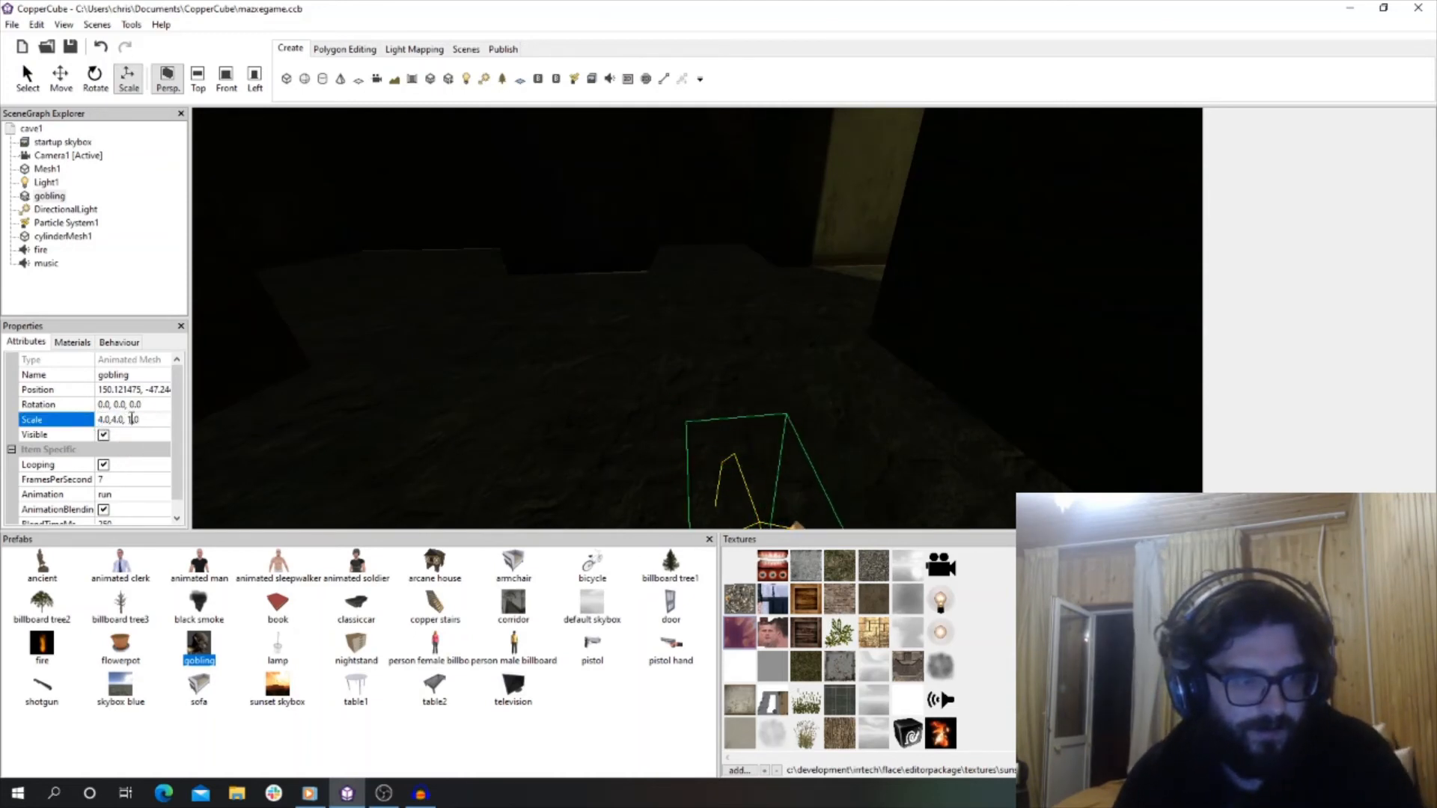
{"action": "key", "text": "Return"}
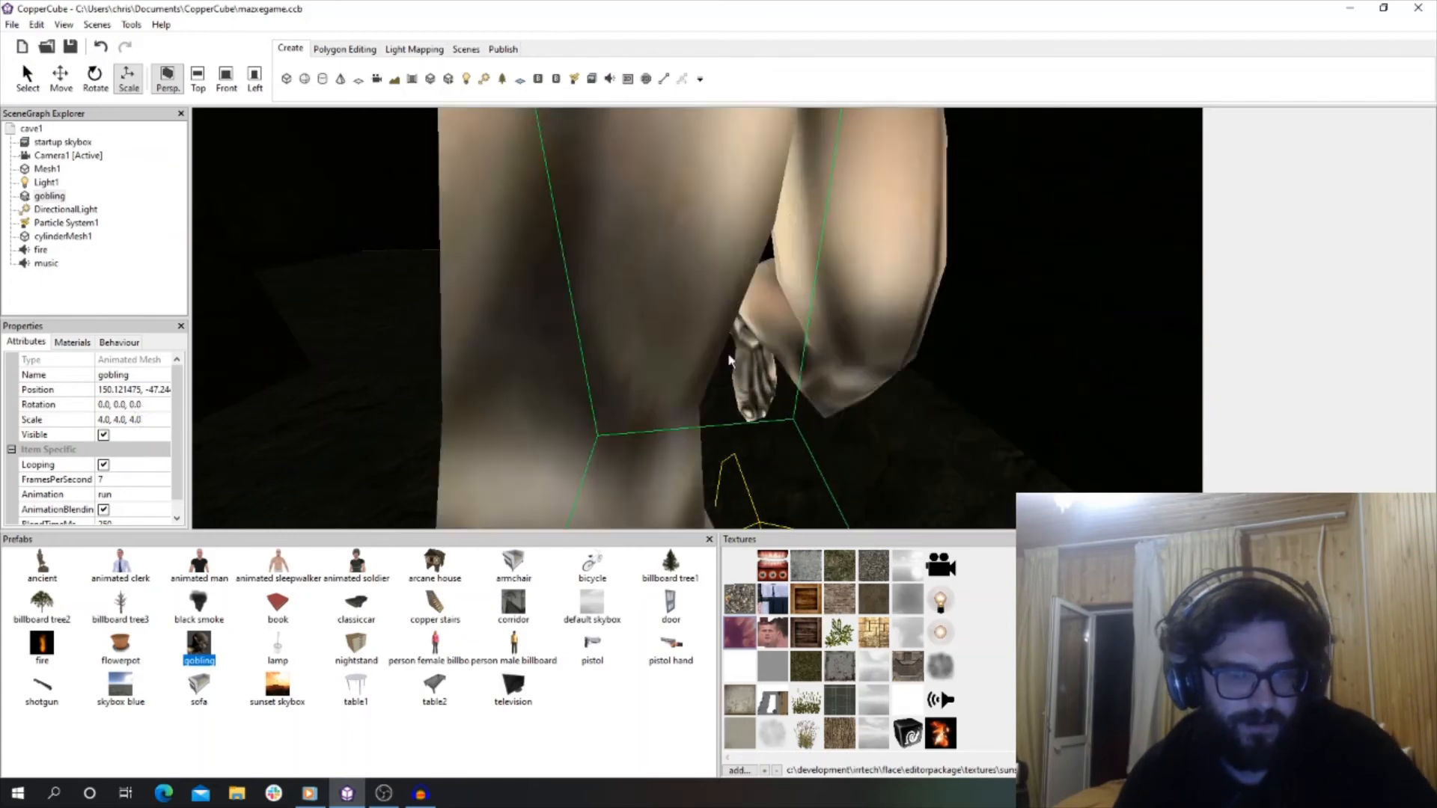
Set the goblin's scale to 2.0, 2.0, 2.0.
{"action": "left_click", "coordinate": [133, 419]}
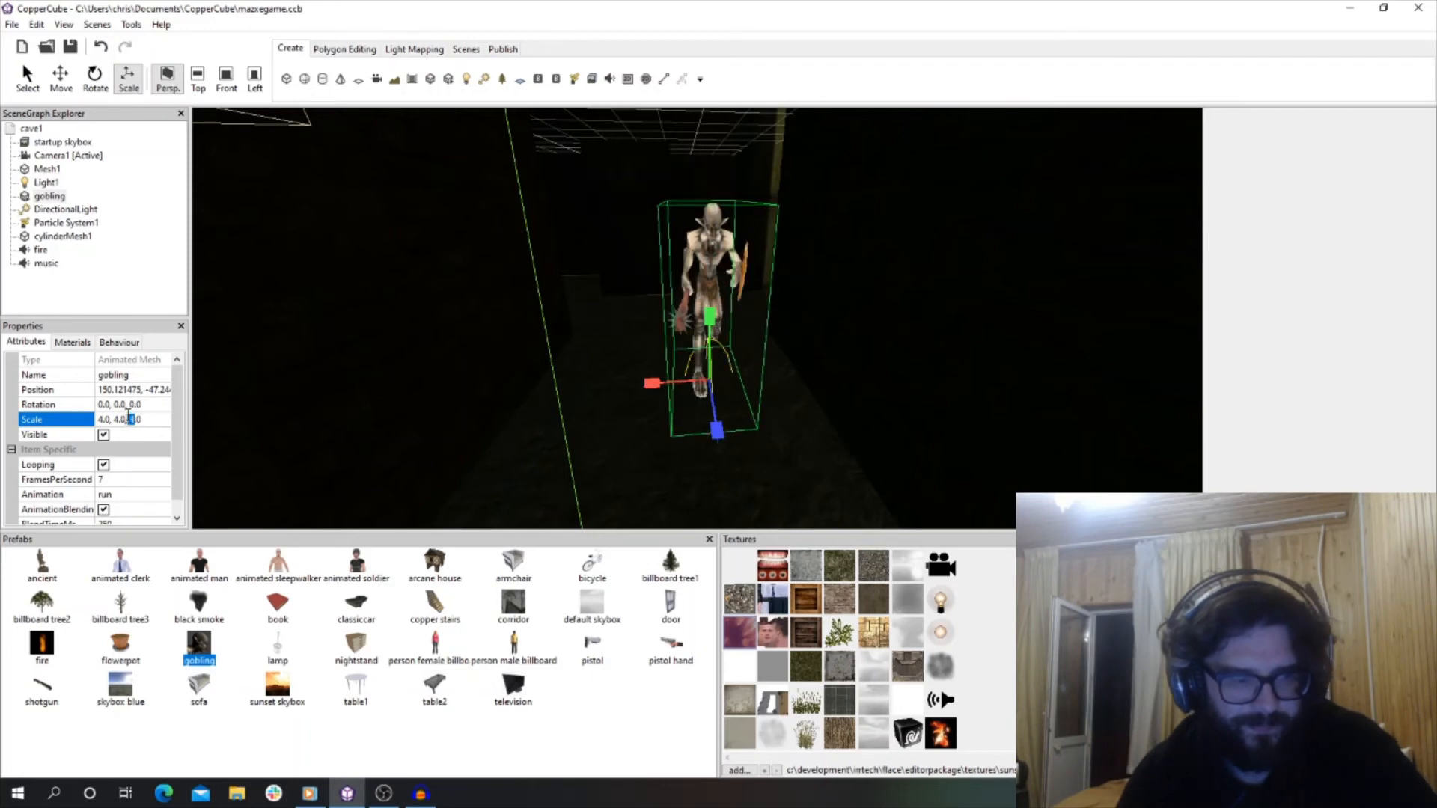
{"action": "type", "text": "2"}
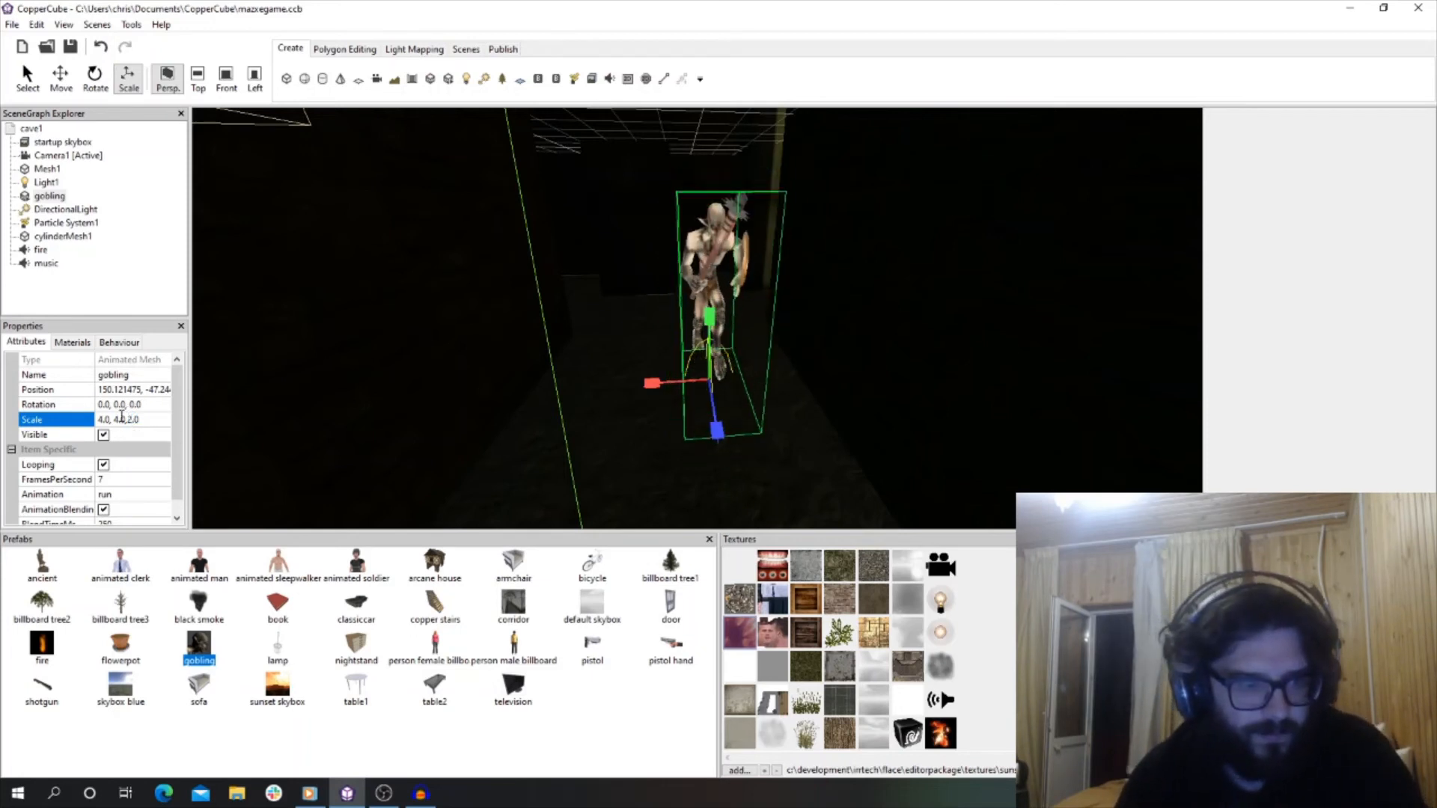
{"action": "left_click_drag", "start_coordinate": [120, 419], "coordinate": [98, 419]}
{"action": "type", "text": "2.0, "}
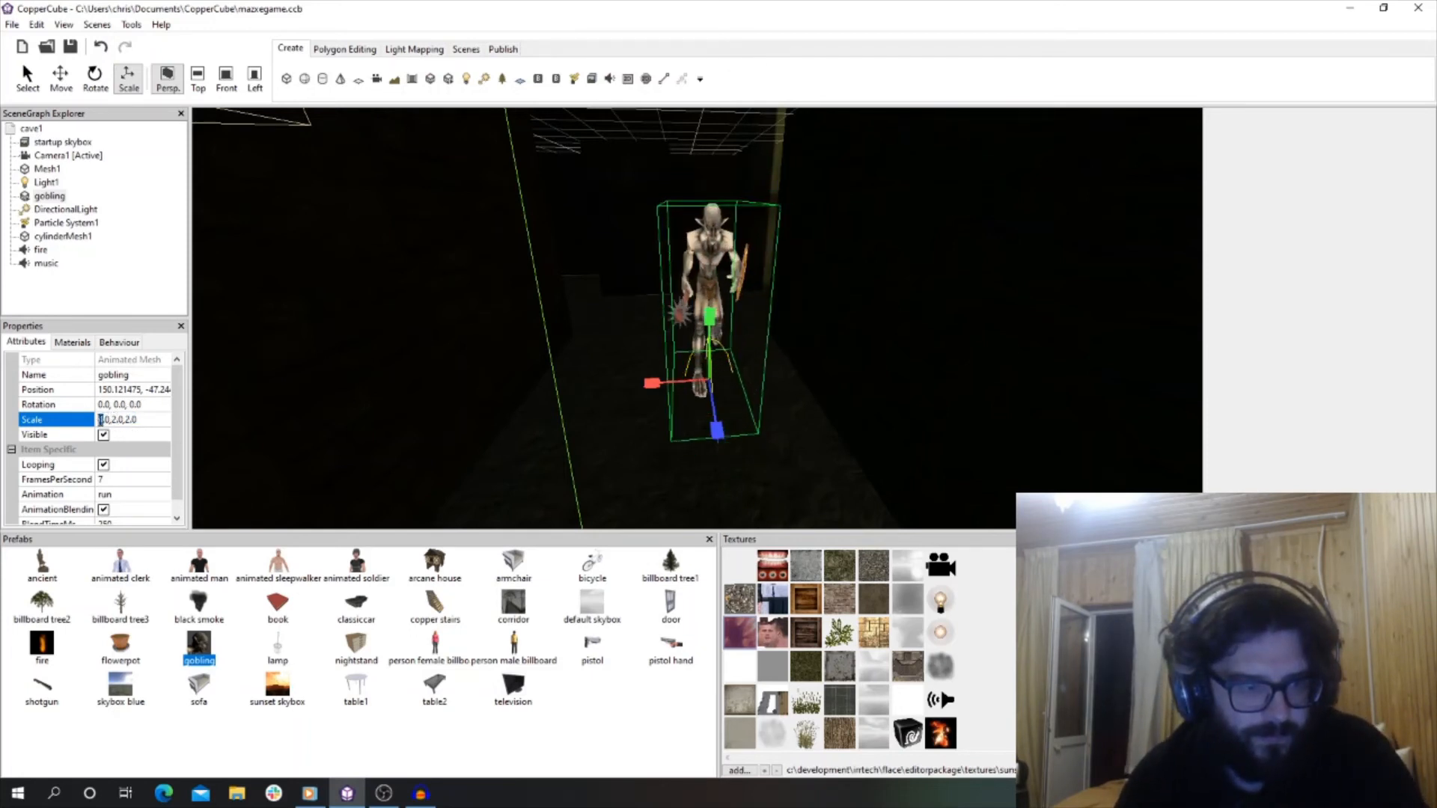
{"action": "type", "text": "2"}
{"action": "key", "text": "Return"}
Lower the scaled goblin onto the corridor floor, check its footing against the cave mesh, and reselect it.
{"action": "scroll", "coordinate": [885, 389], "scroll_direction": "up", "scroll_amount": 6}
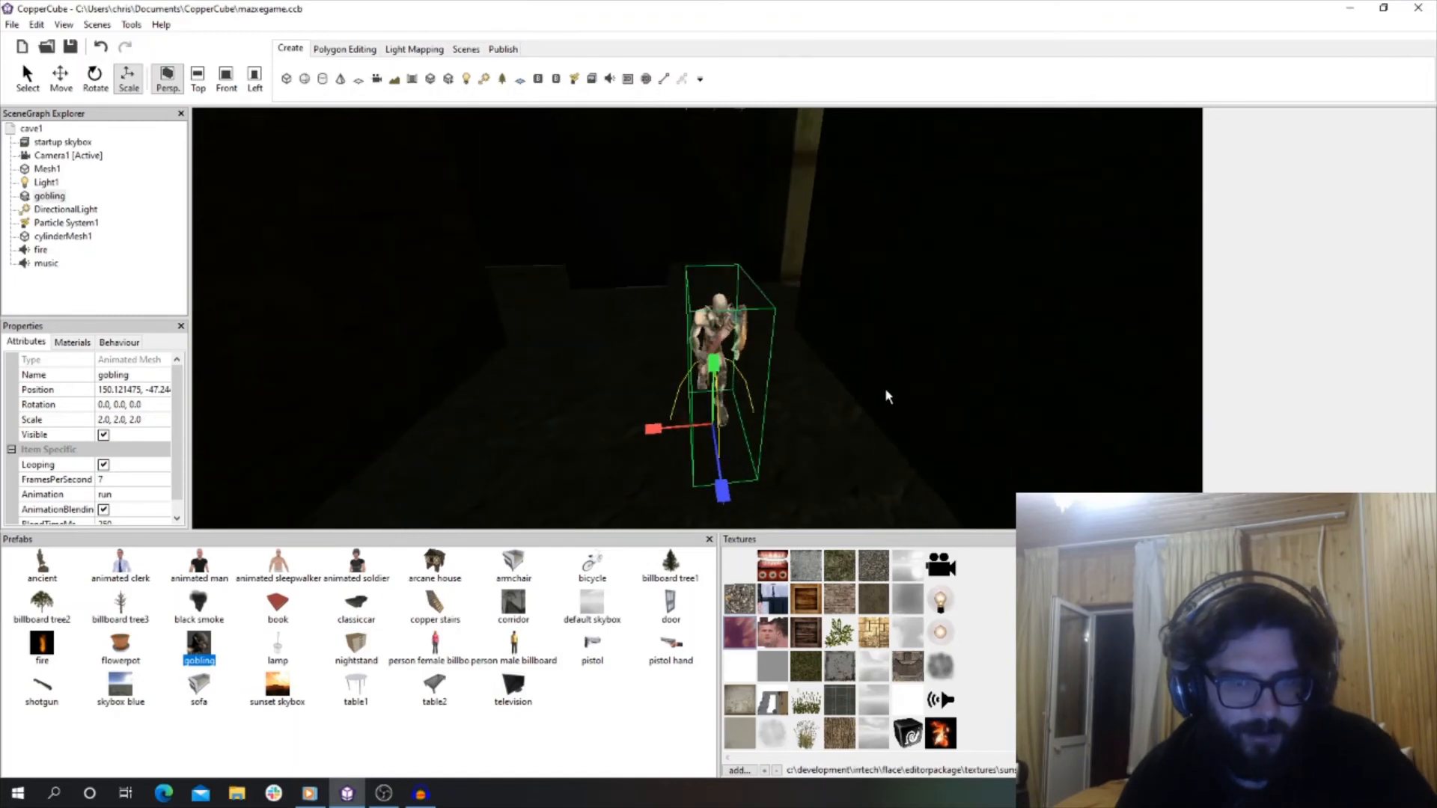
{"action": "left_click", "coordinate": [60, 79]}
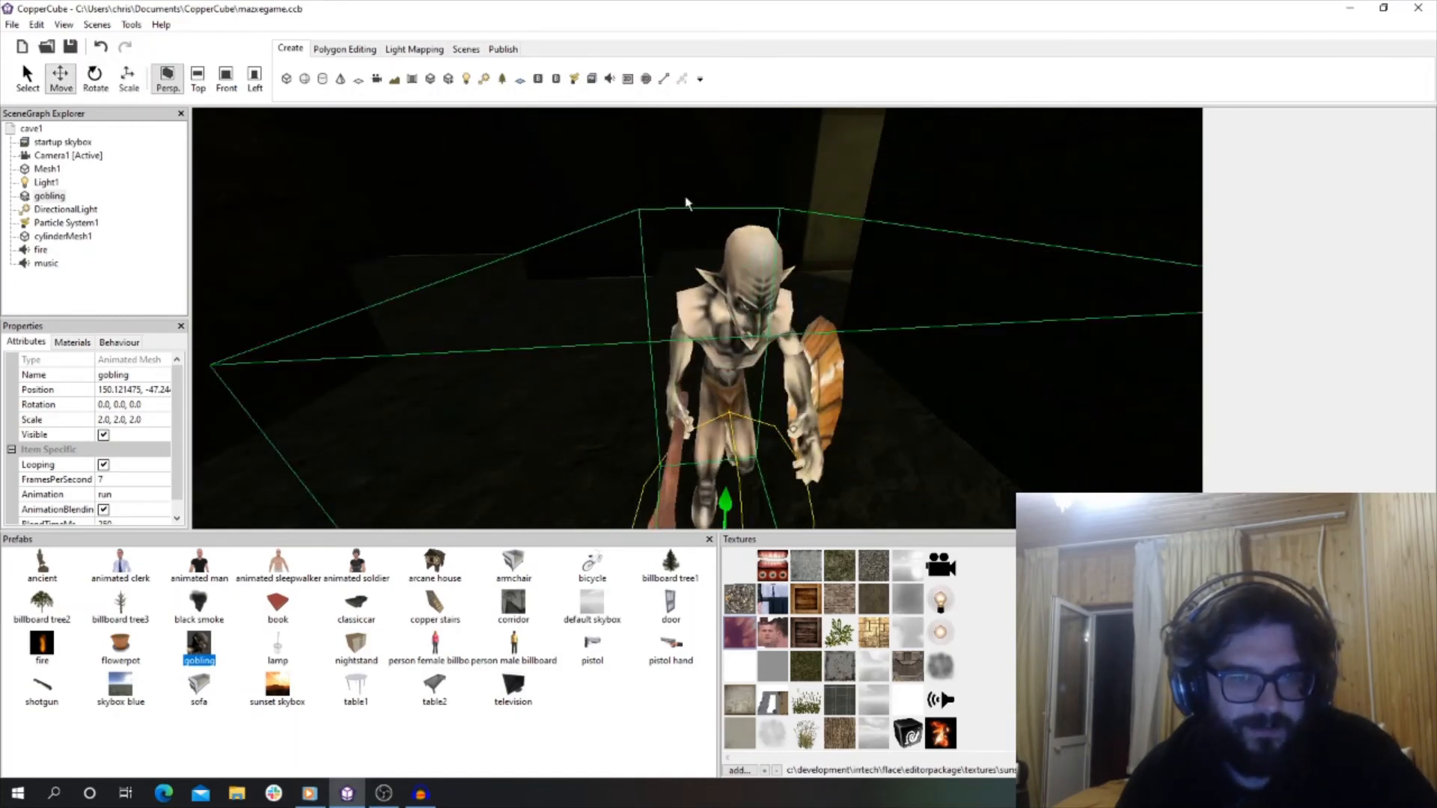
{"action": "scroll", "coordinate": [718, 360], "scroll_direction": "down", "scroll_amount": 6}
{"action": "left_click_drag", "start_coordinate": [719, 359], "coordinate": [714, 364]}
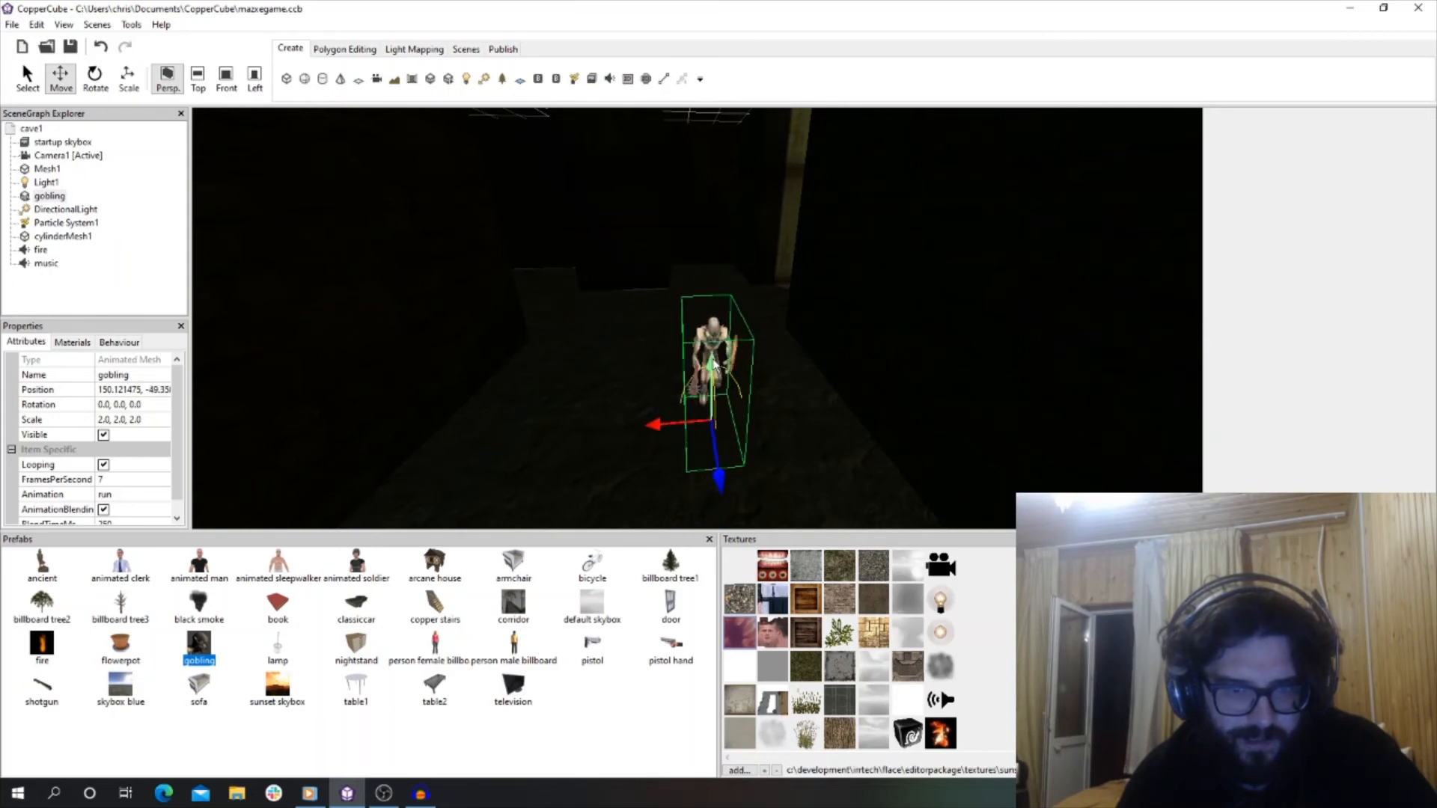
{"action": "left_click", "coordinate": [561, 316]}
{"action": "scroll", "coordinate": [679, 268], "scroll_direction": "up", "scroll_amount": 3}
{"action": "scroll", "coordinate": [680, 268], "scroll_direction": "up", "scroll_amount": 2}
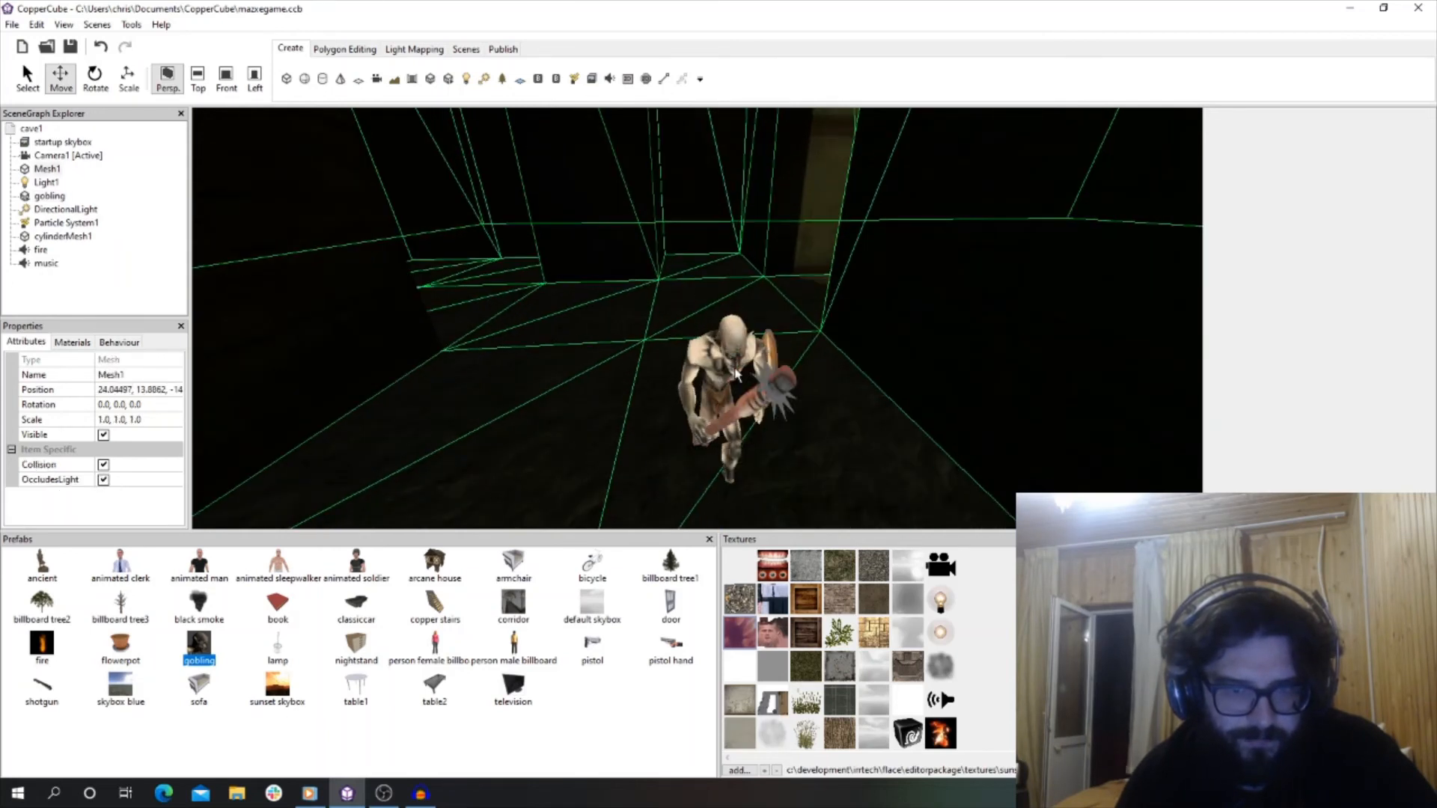
{"action": "left_click", "coordinate": [53, 197]}
{"action": "scroll", "coordinate": [155, 439], "scroll_direction": "down", "scroll_amount": 1}
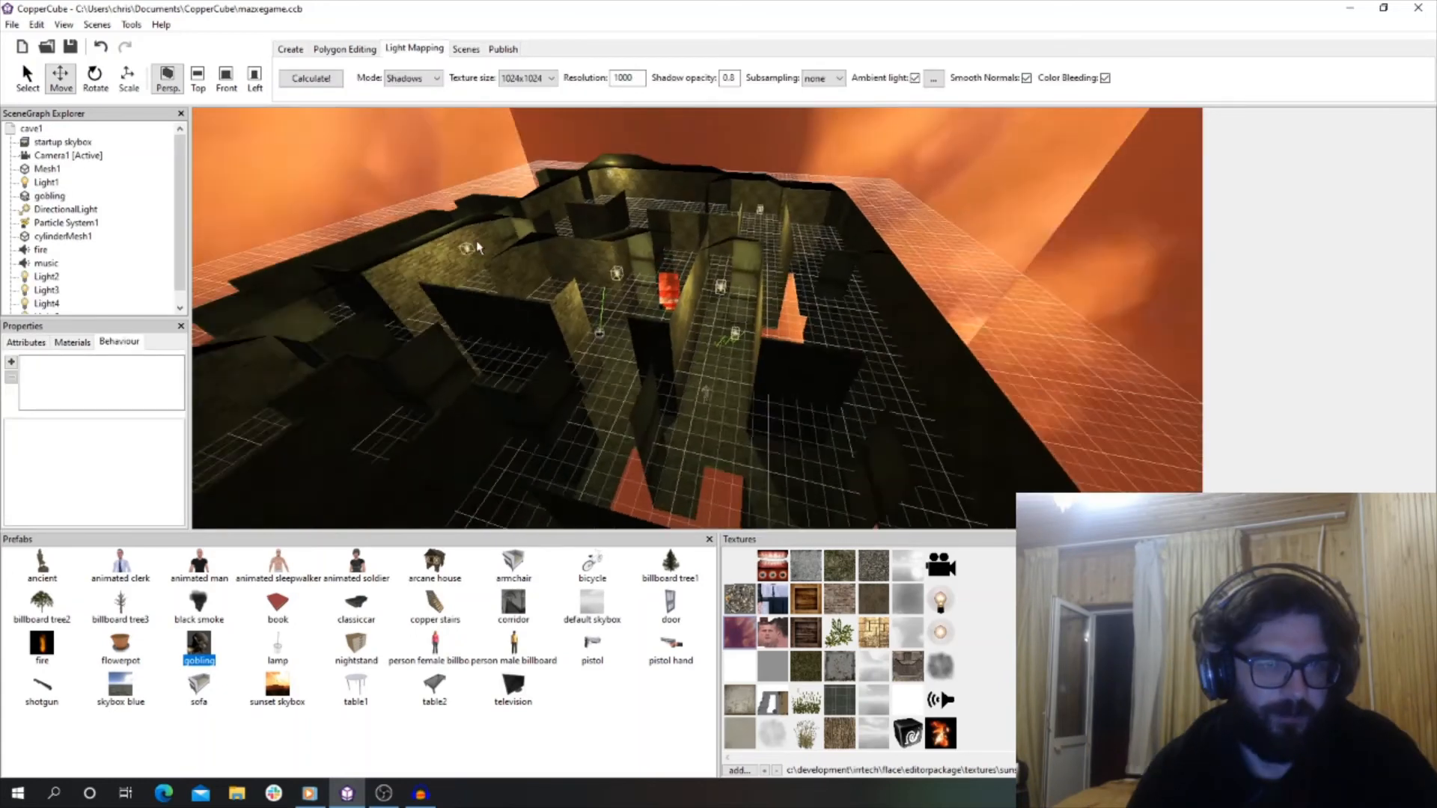
Examine the maze layout and the lighting from the added point lights, from above and close to the fire column.
{"action": "left_click_drag", "start_coordinate": [476, 240], "coordinate": [465, 312]}
{"action": "scroll", "coordinate": [504, 308], "scroll_direction": "up", "scroll_amount": 3}
{"action": "scroll", "coordinate": [460, 311], "scroll_direction": "up", "scroll_amount": 5}
{"action": "scroll", "coordinate": [443, 336], "scroll_direction": "down", "scroll_amount": 8}
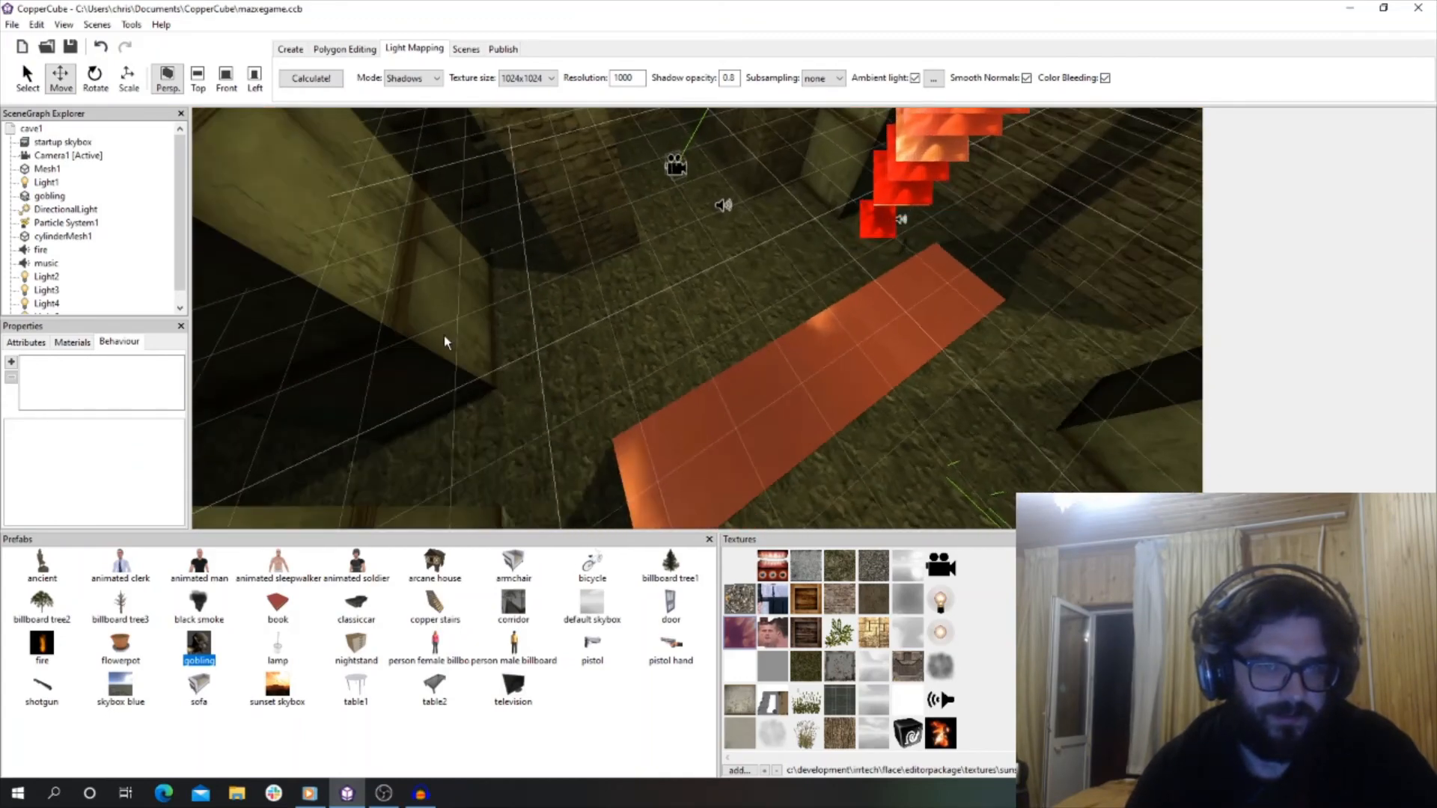
{"action": "left_click_drag", "start_coordinate": [587, 230], "coordinate": [691, 226]}
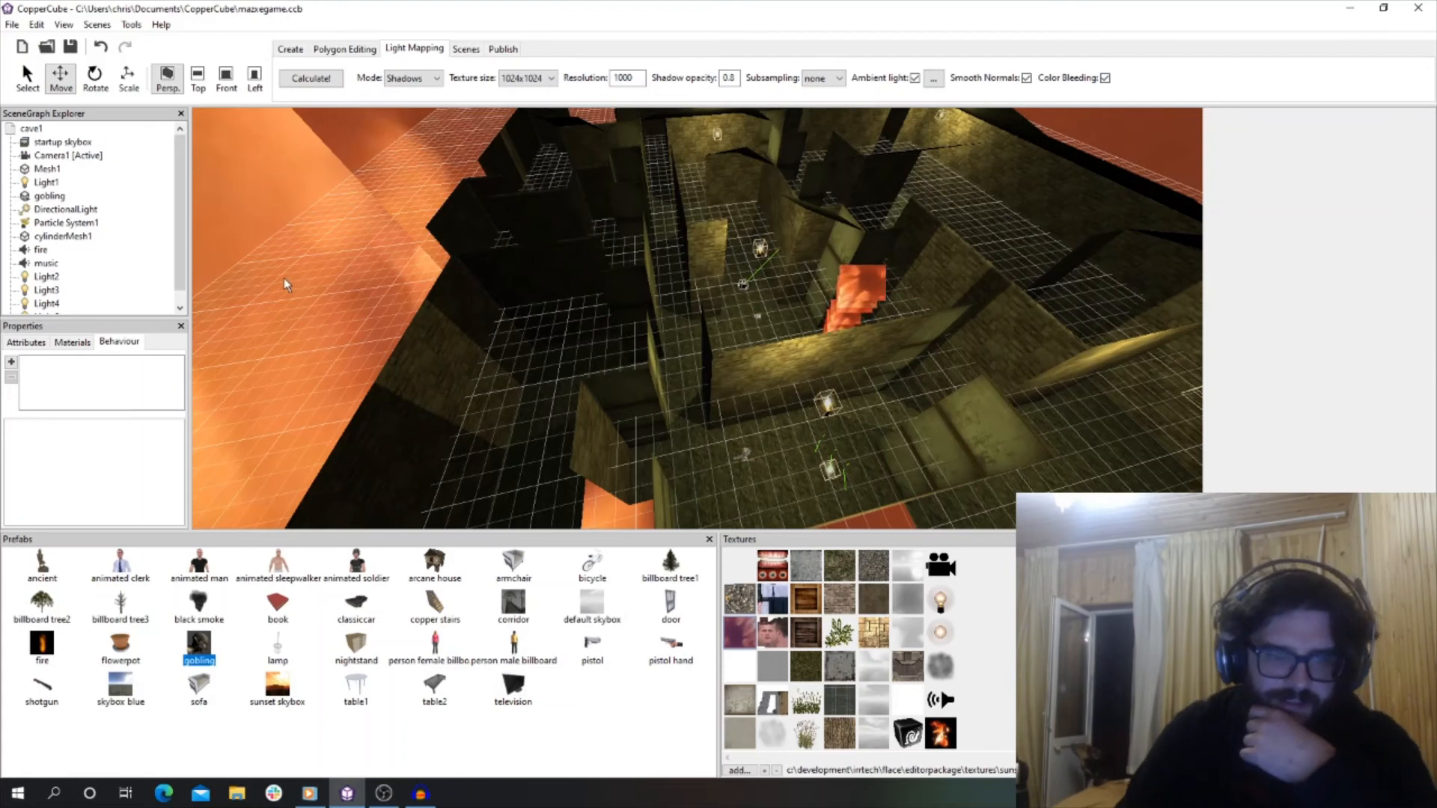
{"action": "scroll", "coordinate": [432, 265], "scroll_direction": "up", "scroll_amount": 1}
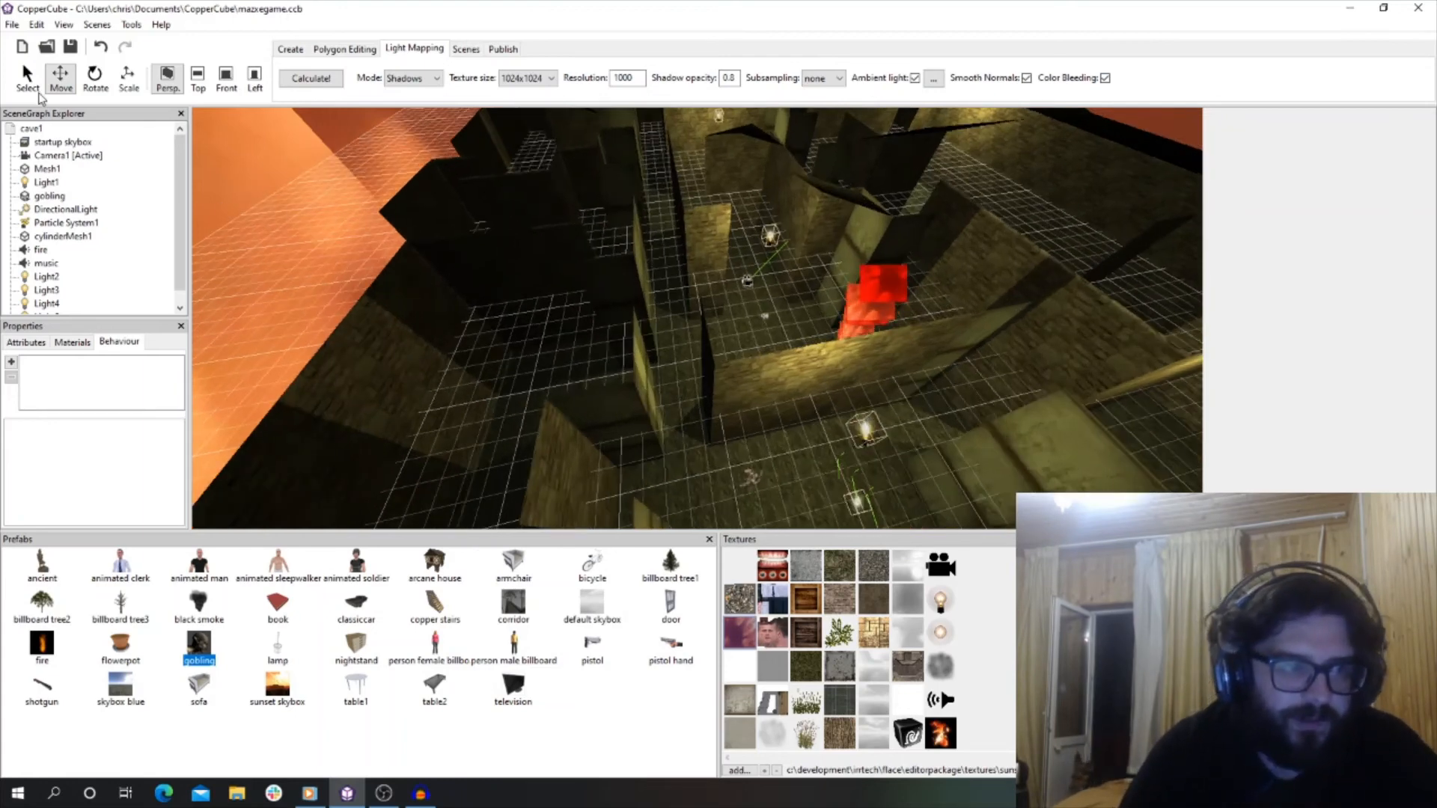
{"action": "scroll", "coordinate": [645, 388], "scroll_direction": "down", "scroll_amount": 5}
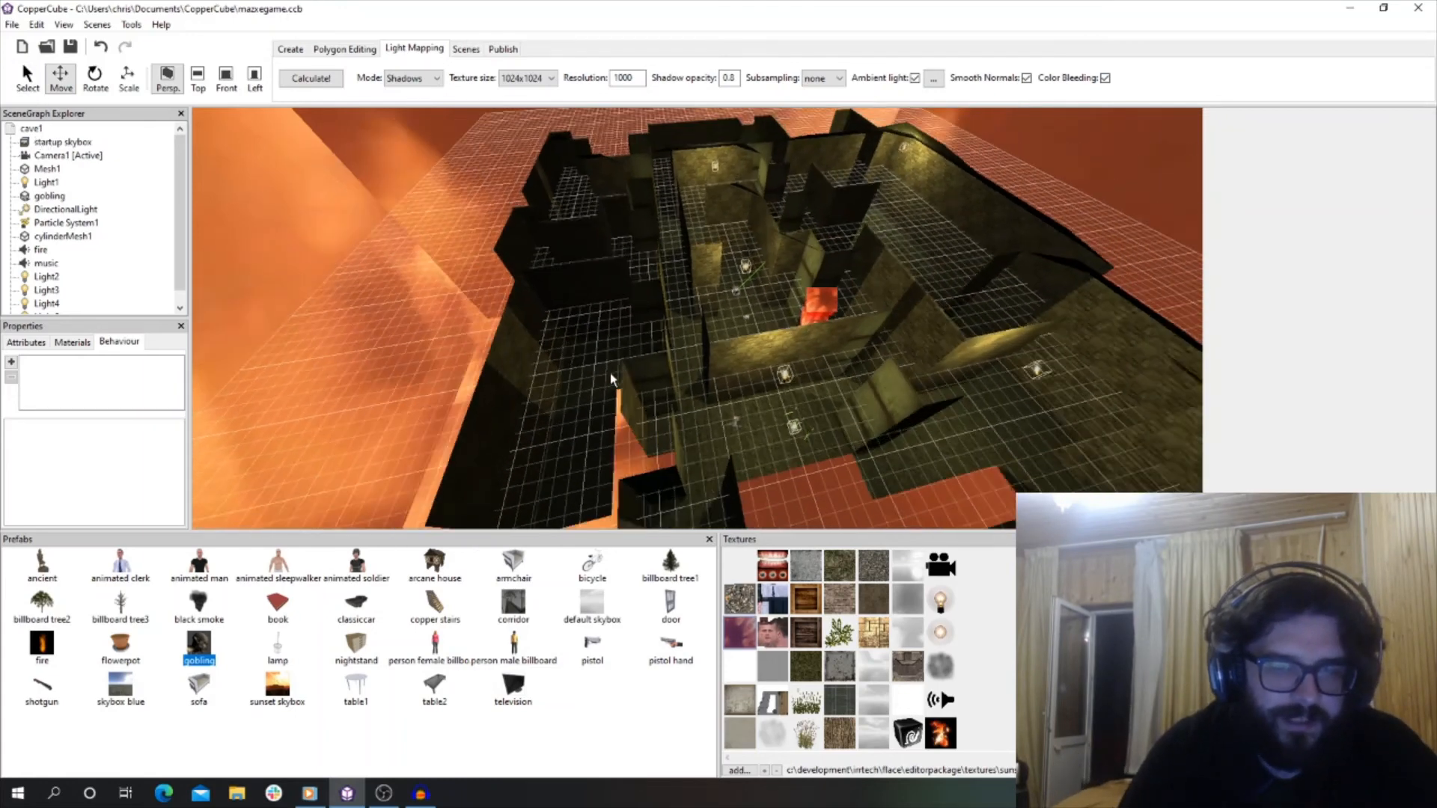
{"action": "left_click_drag", "start_coordinate": [715, 276], "coordinate": [703, 249]}
{"action": "scroll", "coordinate": [650, 268], "scroll_direction": "up", "scroll_amount": 5}
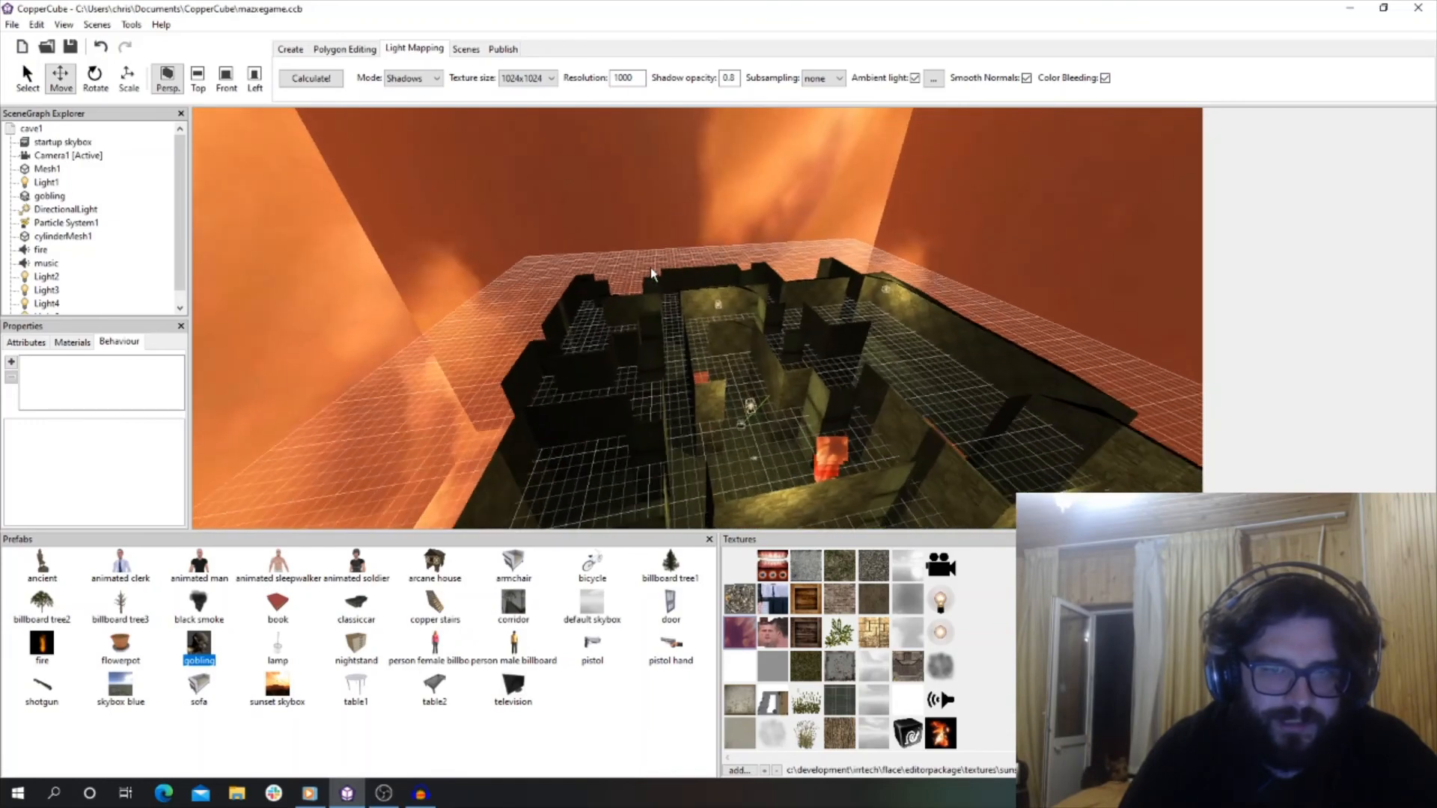
{"action": "scroll", "coordinate": [650, 269], "scroll_direction": "up", "scroll_amount": 4}
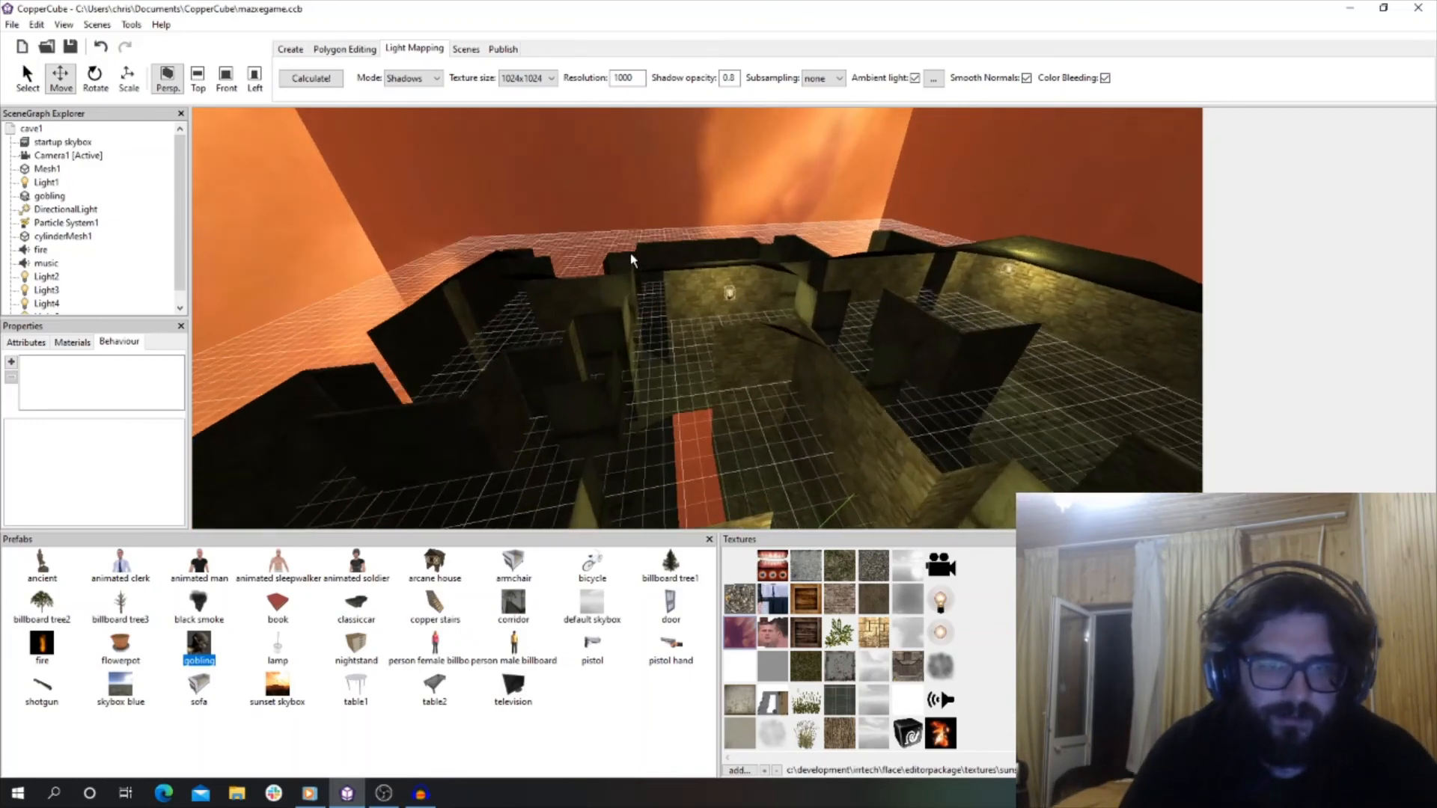
Inspect the far end of the maze and its dark corridors for a dead-end spot to place an object.
{"action": "left_click_drag", "start_coordinate": [632, 256], "coordinate": [662, 320]}
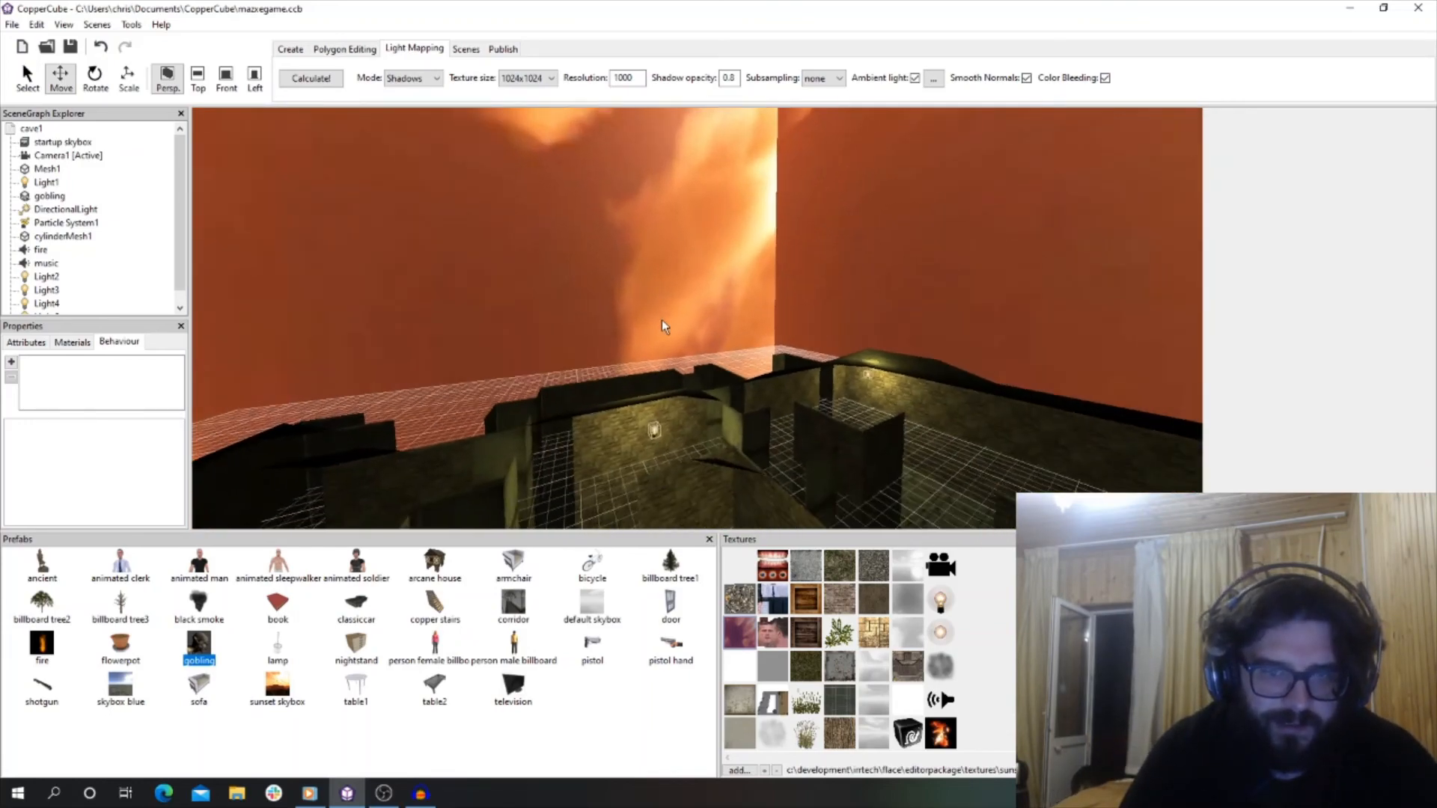
{"action": "scroll", "coordinate": [654, 311], "scroll_direction": "up", "scroll_amount": 4}
{"action": "scroll", "coordinate": [654, 312], "scroll_direction": "up", "scroll_amount": 4}
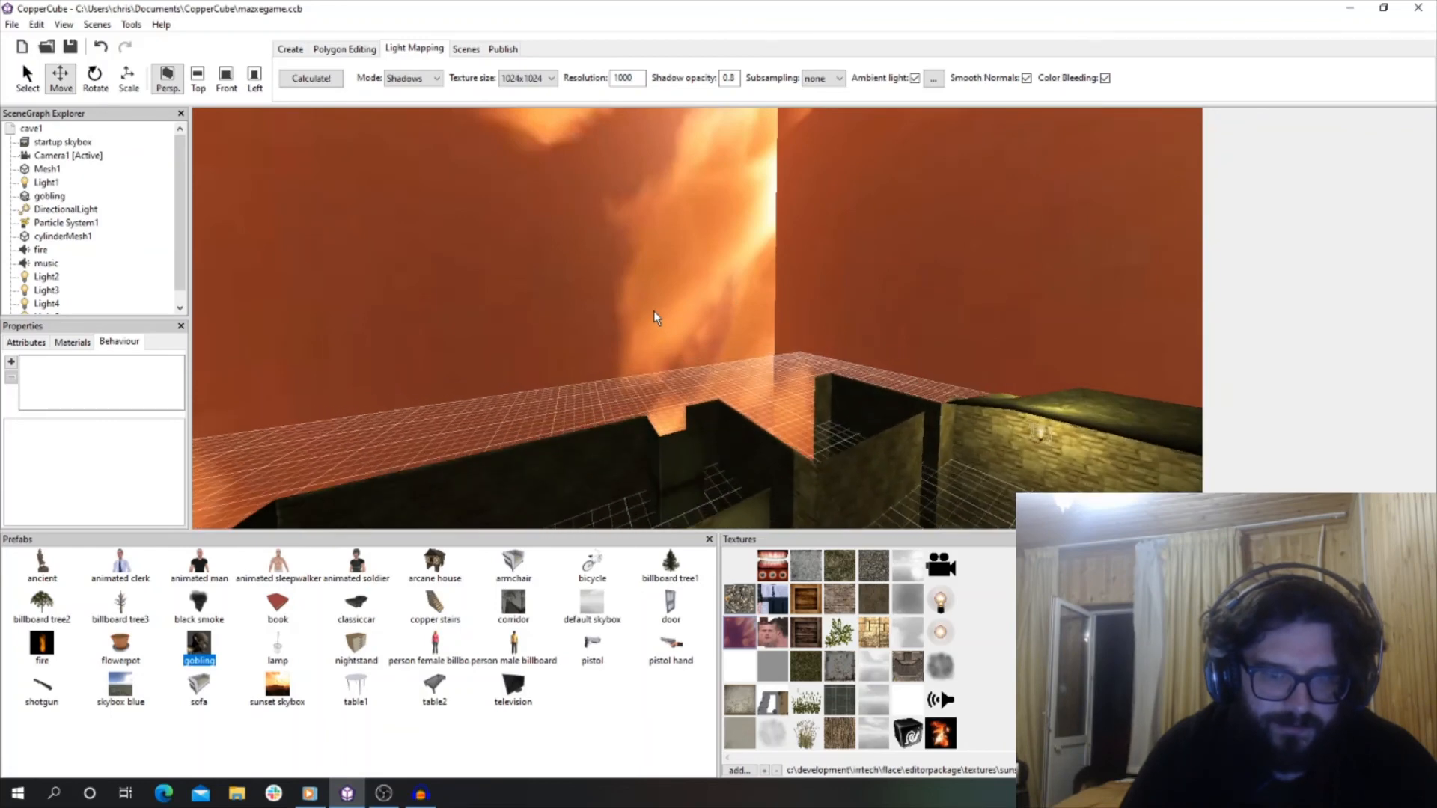
{"action": "left_click_drag", "start_coordinate": [653, 311], "coordinate": [605, 380]}
{"action": "scroll", "coordinate": [605, 379], "scroll_direction": "down", "scroll_amount": 6}
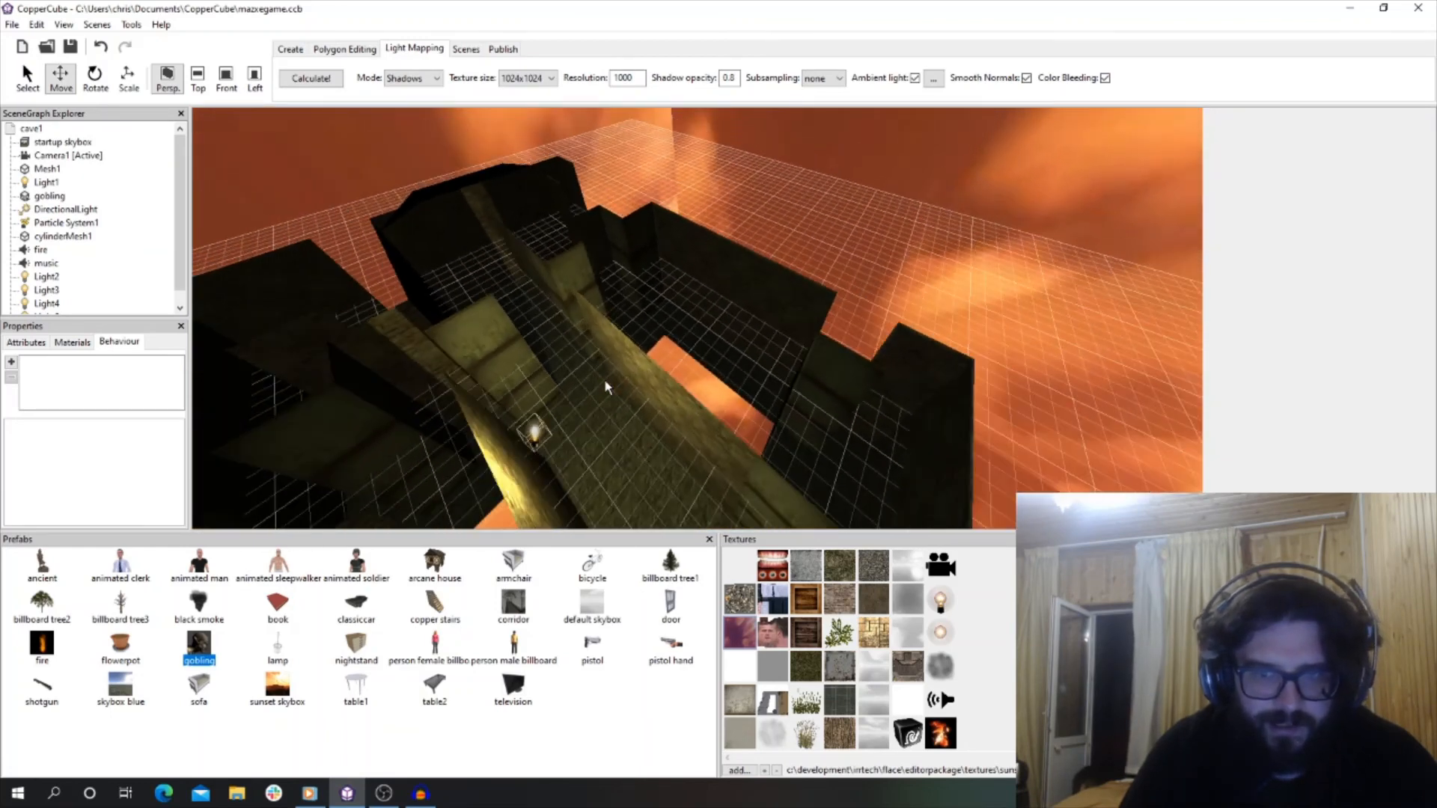
{"action": "scroll", "coordinate": [615, 370], "scroll_direction": "down", "scroll_amount": 1}
{"action": "left_click_drag", "start_coordinate": [587, 281], "coordinate": [596, 351]}
{"action": "scroll", "coordinate": [591, 387], "scroll_direction": "up", "scroll_amount": 3}
{"action": "scroll", "coordinate": [601, 416], "scroll_direction": "up", "scroll_amount": 5}
{"action": "scroll", "coordinate": [599, 321], "scroll_direction": "up", "scroll_amount": 6}
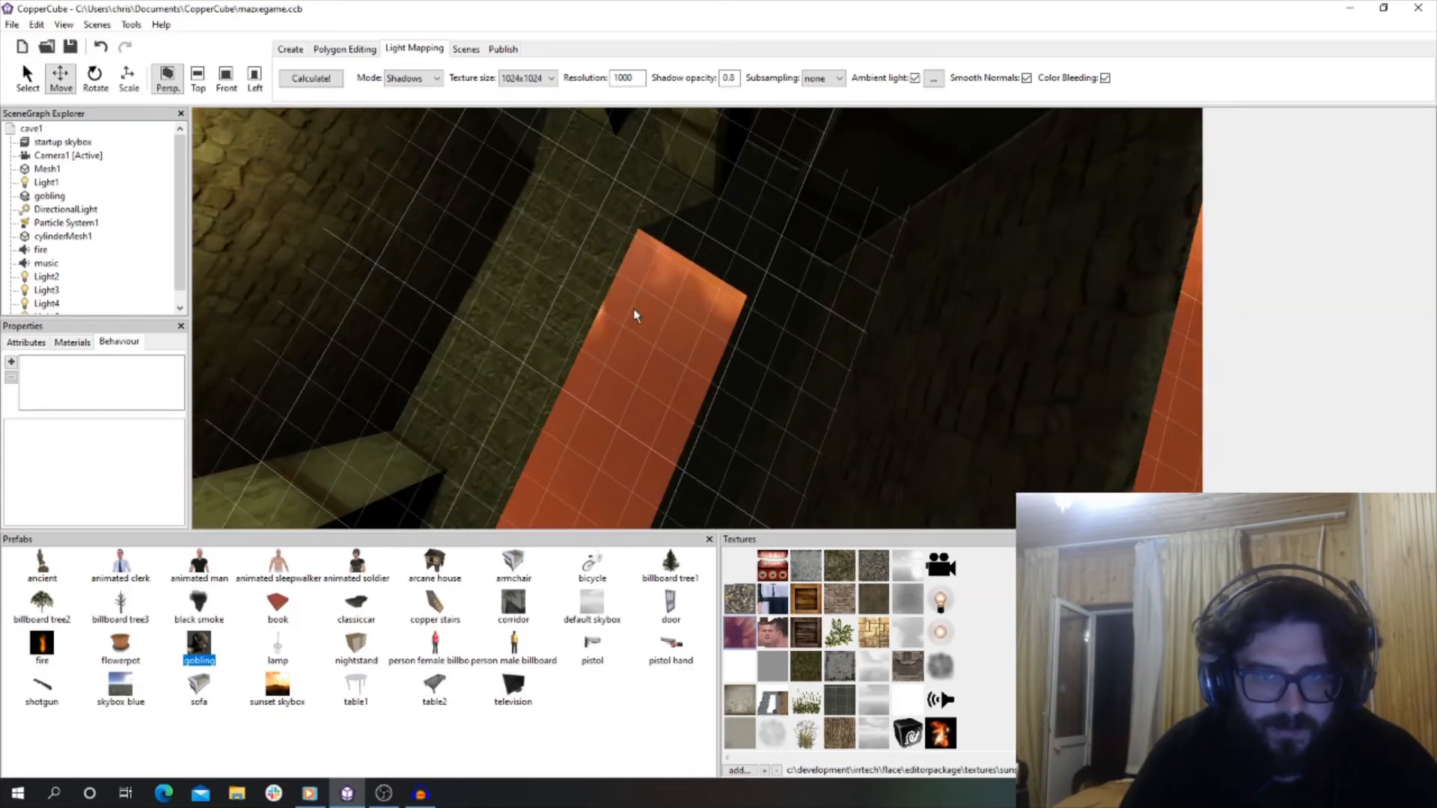
{"action": "left_click_drag", "start_coordinate": [635, 307], "coordinate": [525, 282]}
{"action": "scroll", "coordinate": [590, 257], "scroll_direction": "up", "scroll_amount": 4}
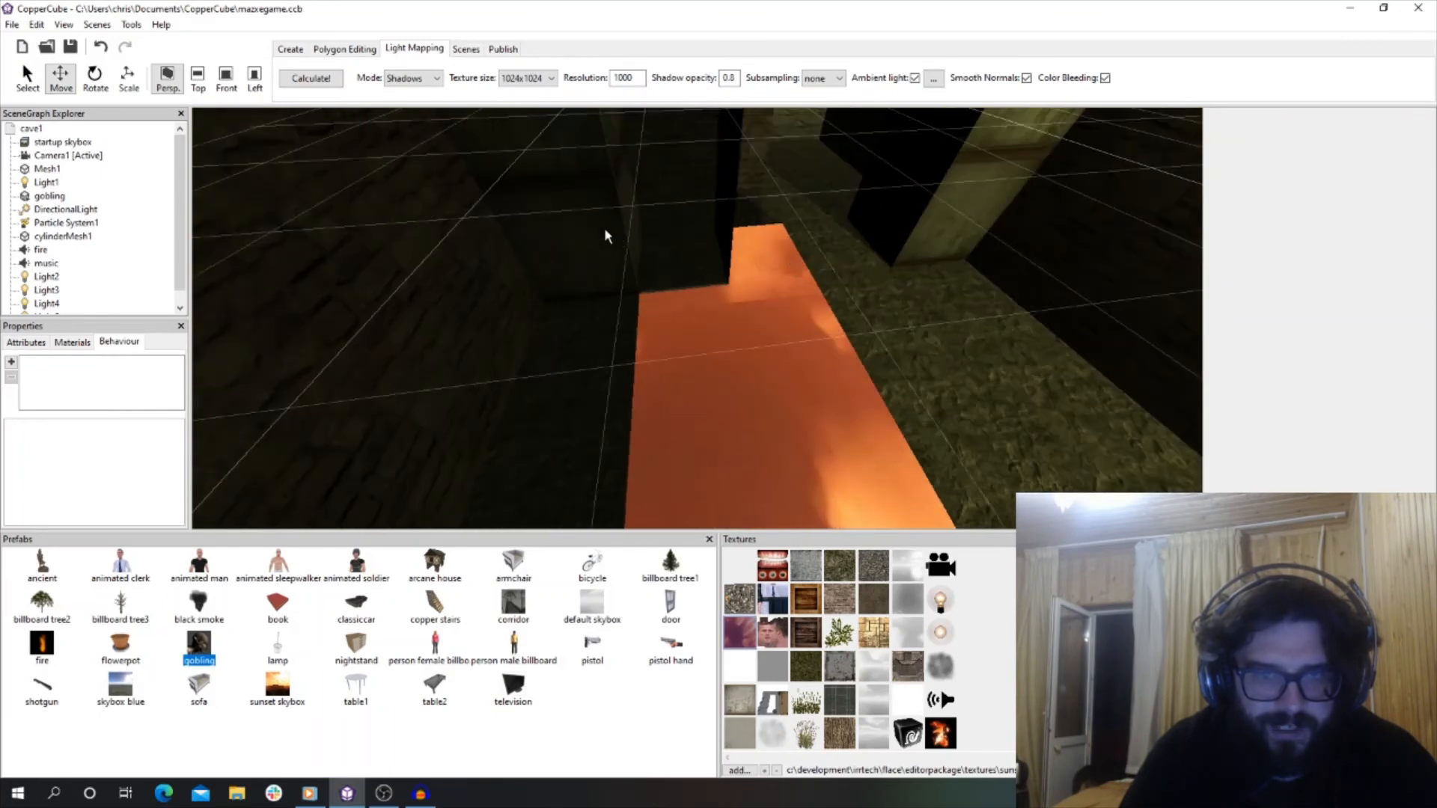
{"action": "left_click_drag", "start_coordinate": [604, 228], "coordinate": [622, 201]}
{"action": "scroll", "coordinate": [591, 361], "scroll_direction": "up", "scroll_amount": 3}
{"action": "scroll", "coordinate": [593, 361], "scroll_direction": "up", "scroll_amount": 5}
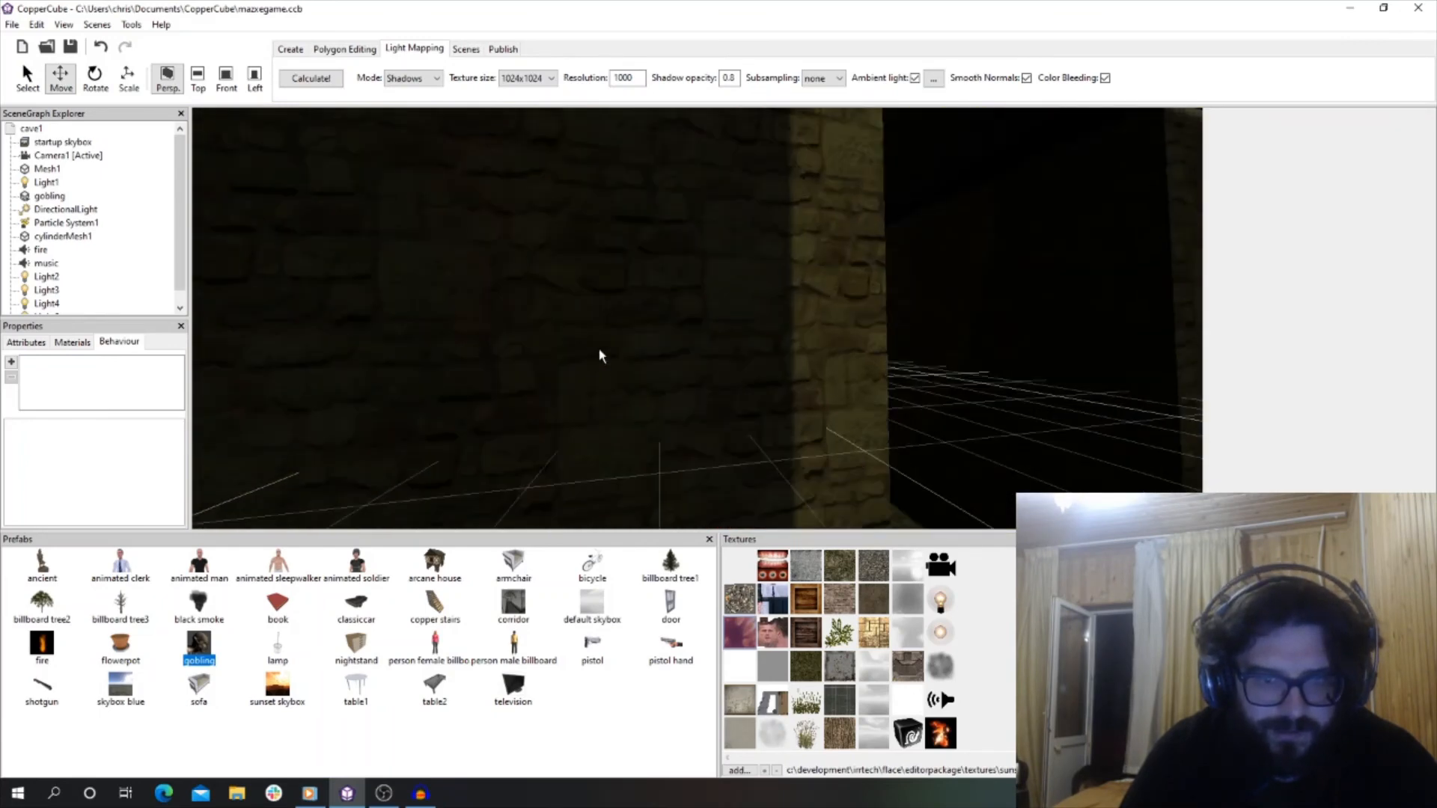
{"action": "left_click_drag", "start_coordinate": [600, 356], "coordinate": [657, 438]}
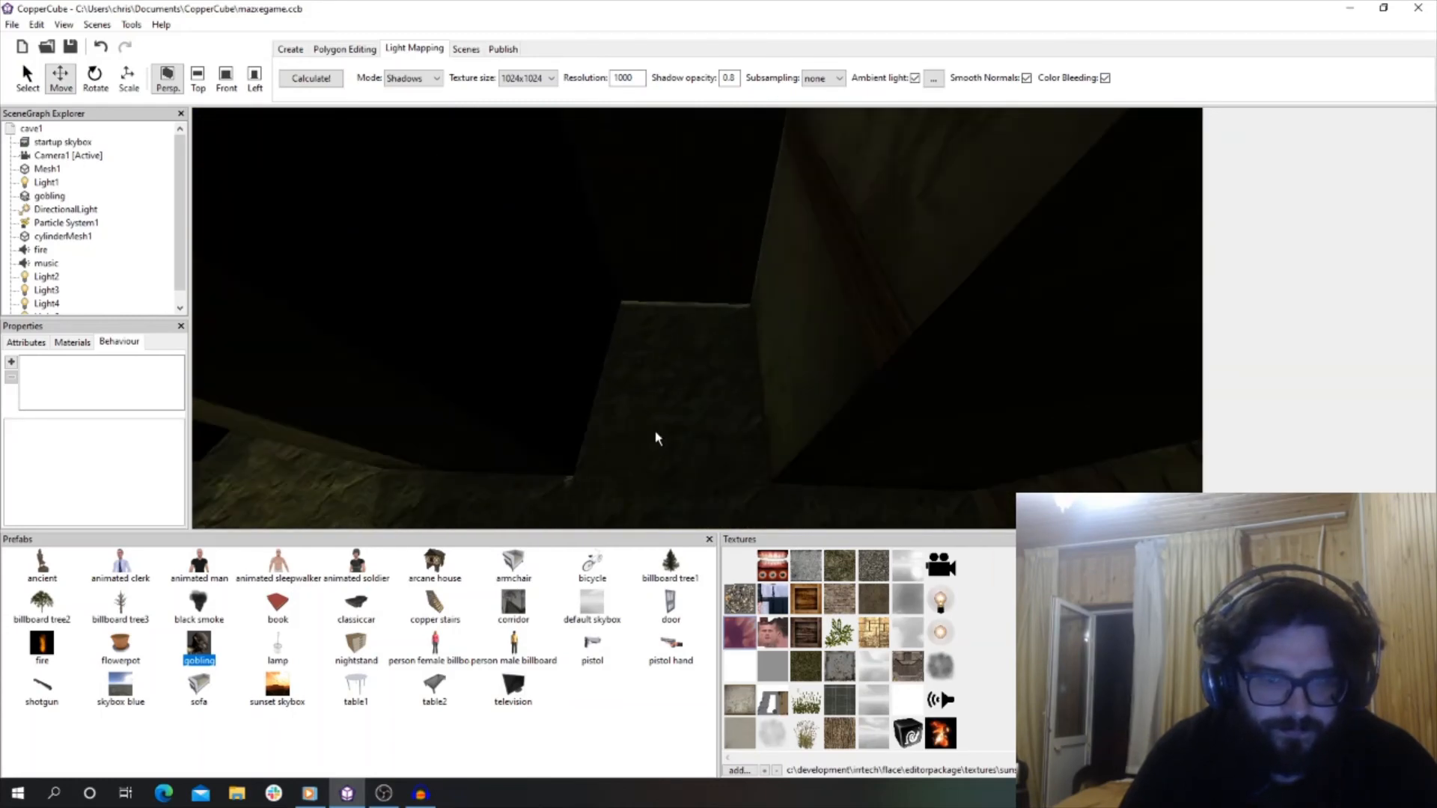
Create an instance of the book prefab and move it into the dark dead-end corridor.
{"action": "right_click", "coordinate": [33, 130]}
{"action": "mouse_move", "coordinate": [51, 141]}
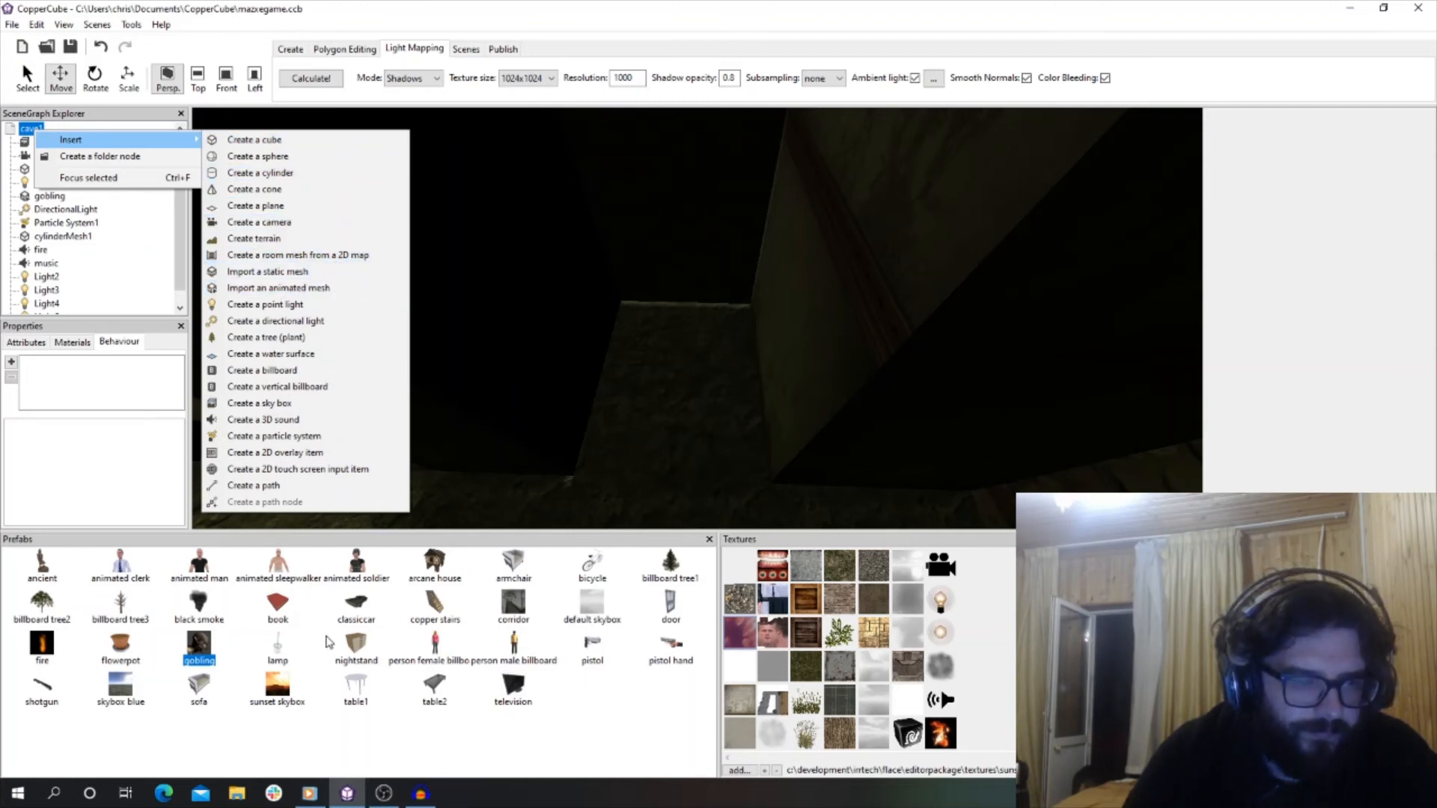
{"action": "left_click", "coordinate": [283, 616]}
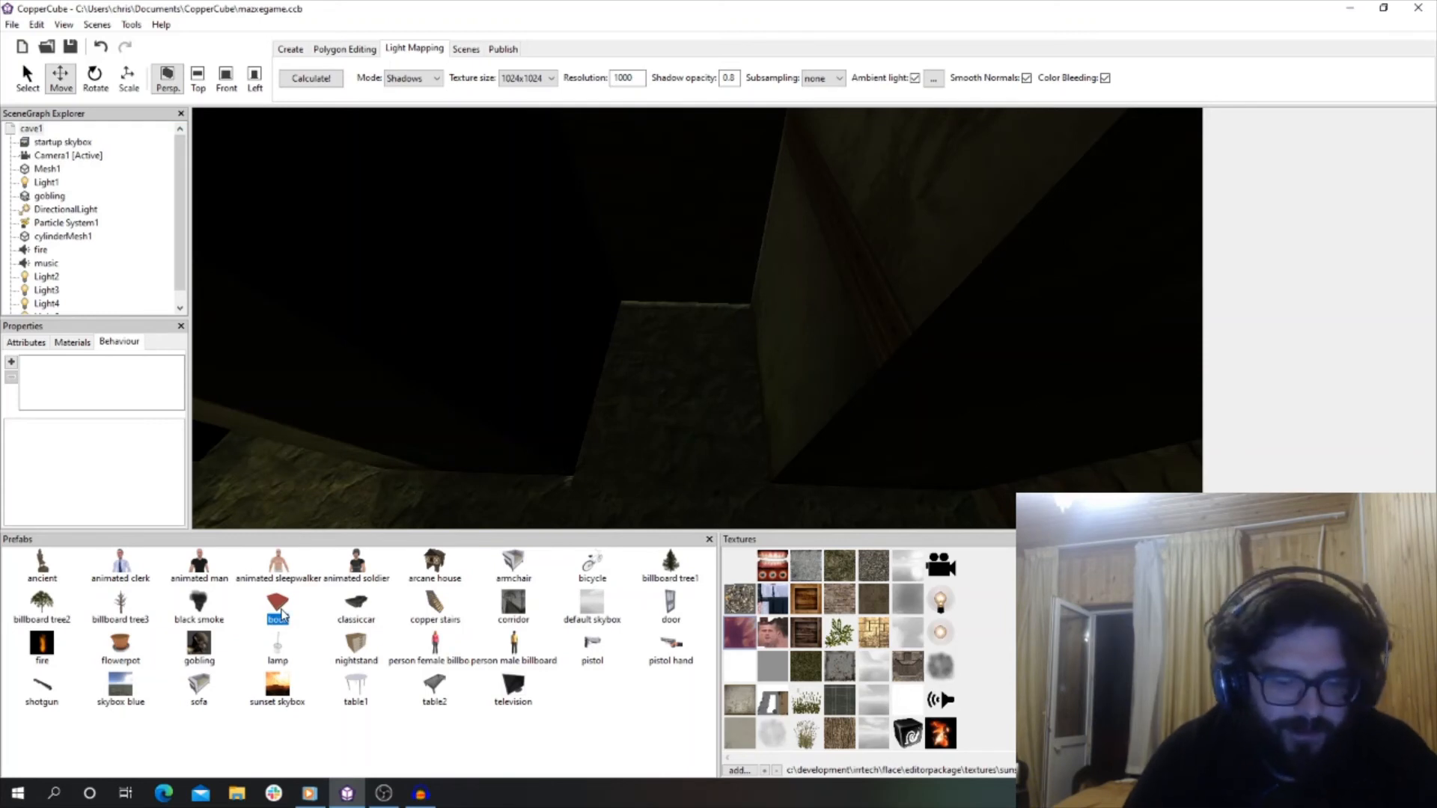
{"action": "right_click", "coordinate": [283, 616]}
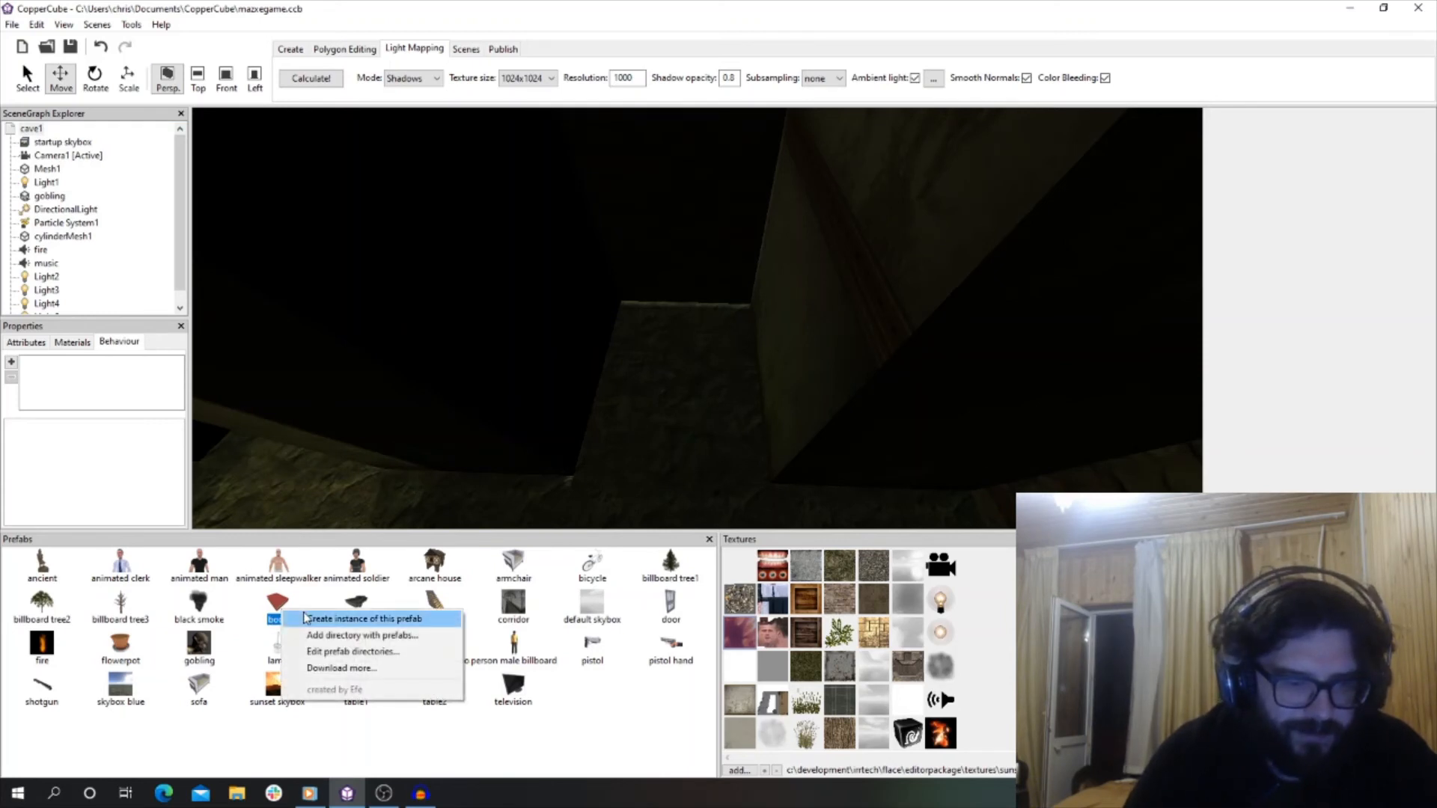
{"action": "left_click", "coordinate": [305, 618]}
{"action": "left_click_drag", "start_coordinate": [690, 271], "coordinate": [683, 563]}
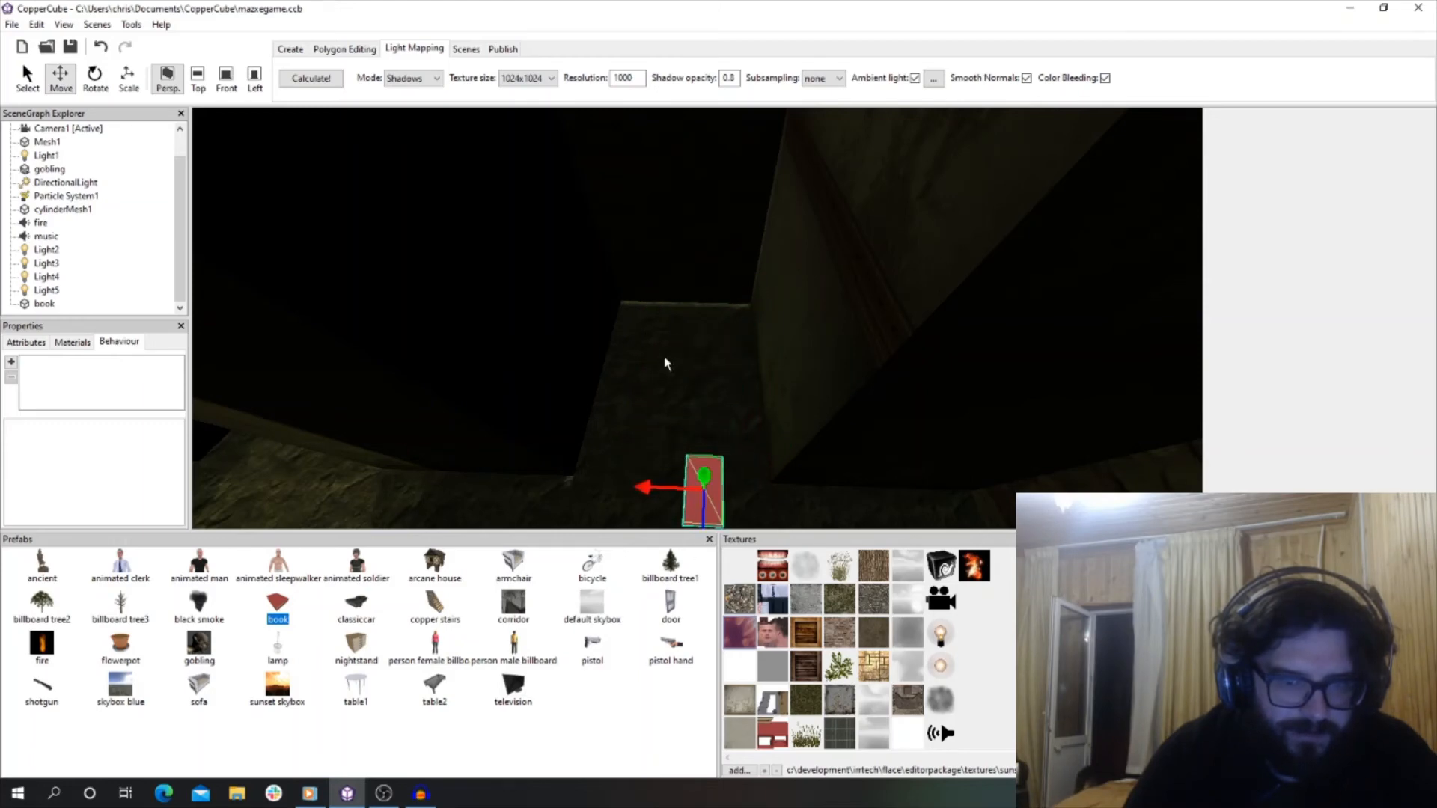
Position the book on the corridor floor near the dead-end wall and check its placement.
{"action": "left_click_drag", "start_coordinate": [665, 357], "coordinate": [702, 362]}
{"action": "scroll", "coordinate": [665, 415], "scroll_direction": "up", "scroll_amount": 4}
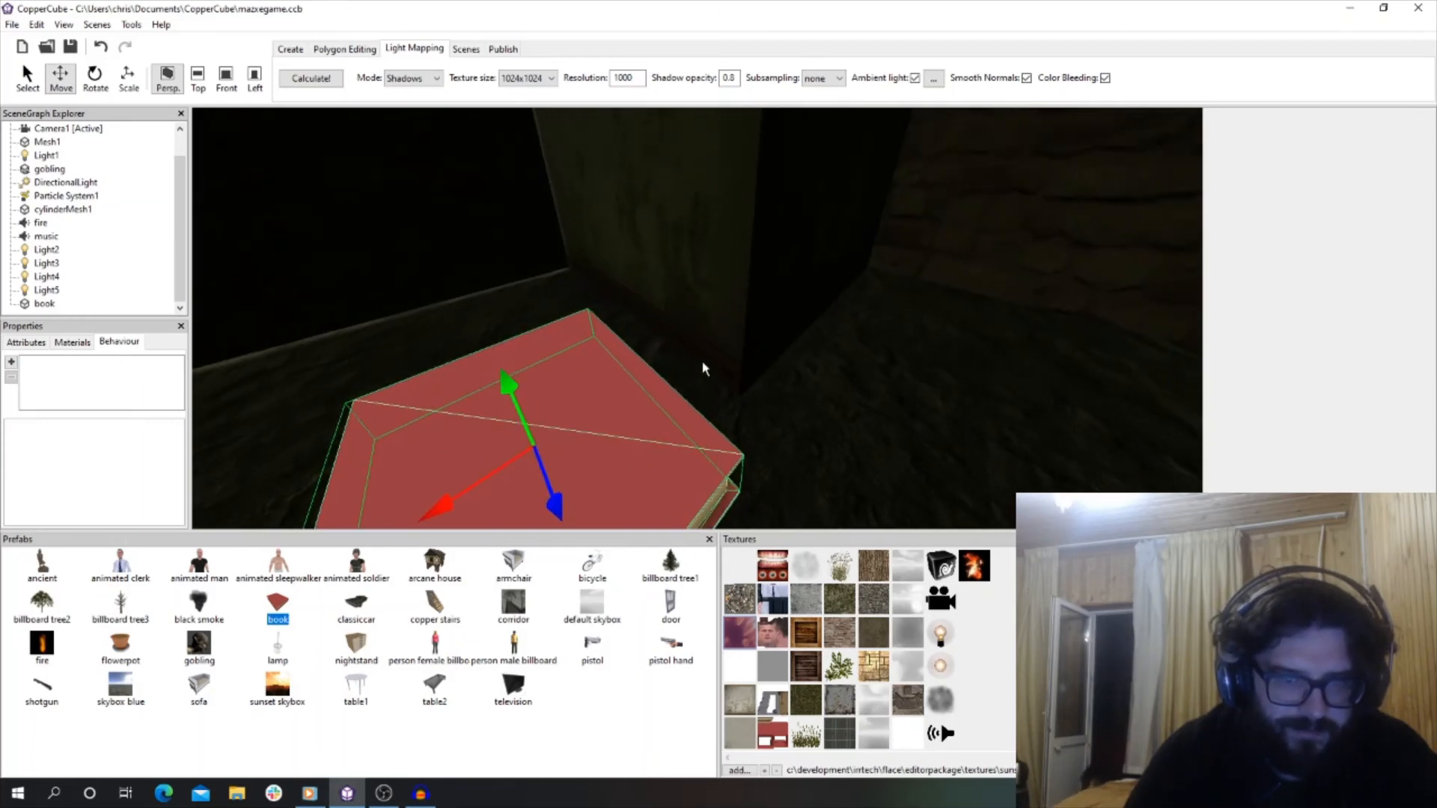
{"action": "scroll", "coordinate": [704, 369], "scroll_direction": "down", "scroll_amount": 5}
{"action": "left_click_drag", "start_coordinate": [678, 277], "coordinate": [675, 338]}
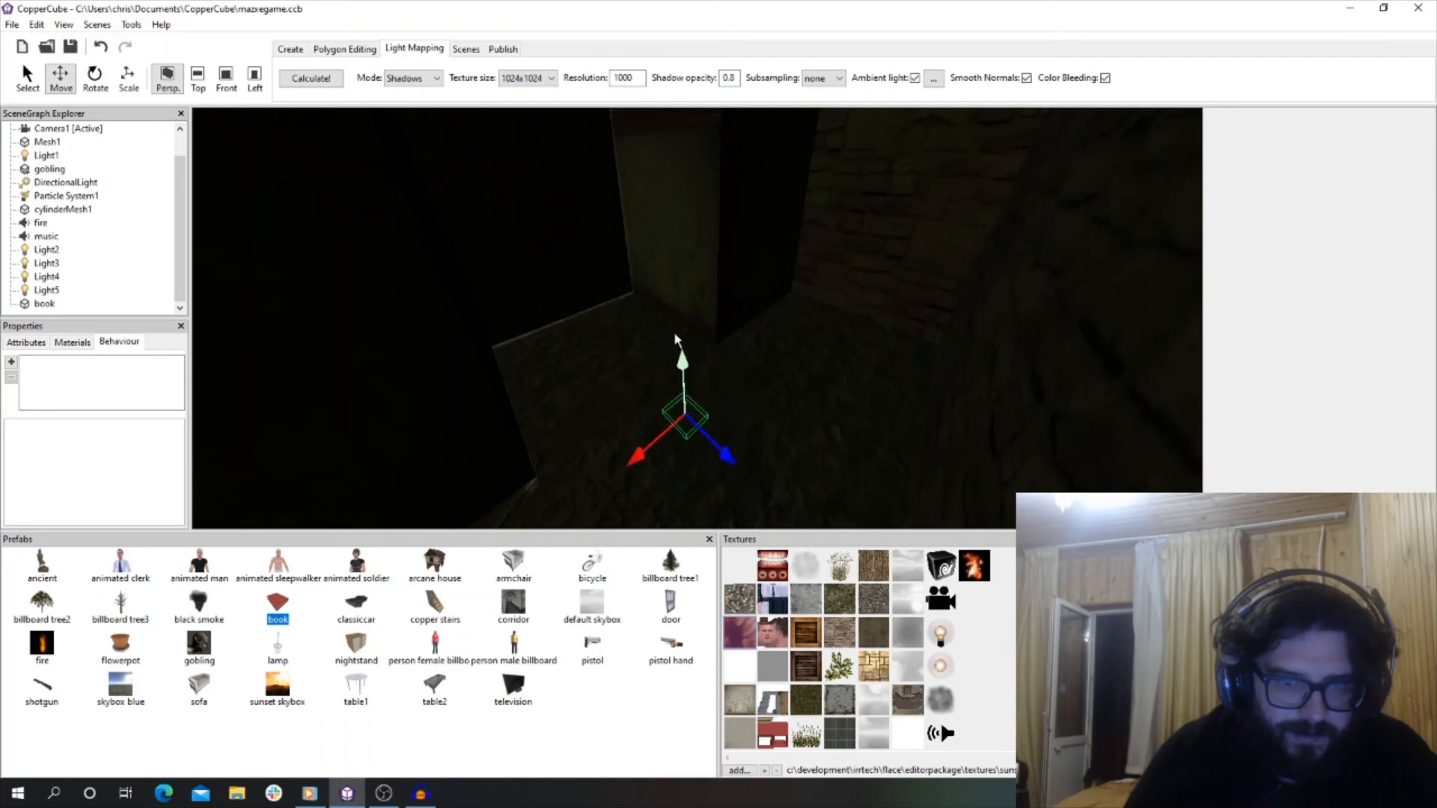
{"action": "left_click_drag", "start_coordinate": [640, 418], "coordinate": [619, 378]}
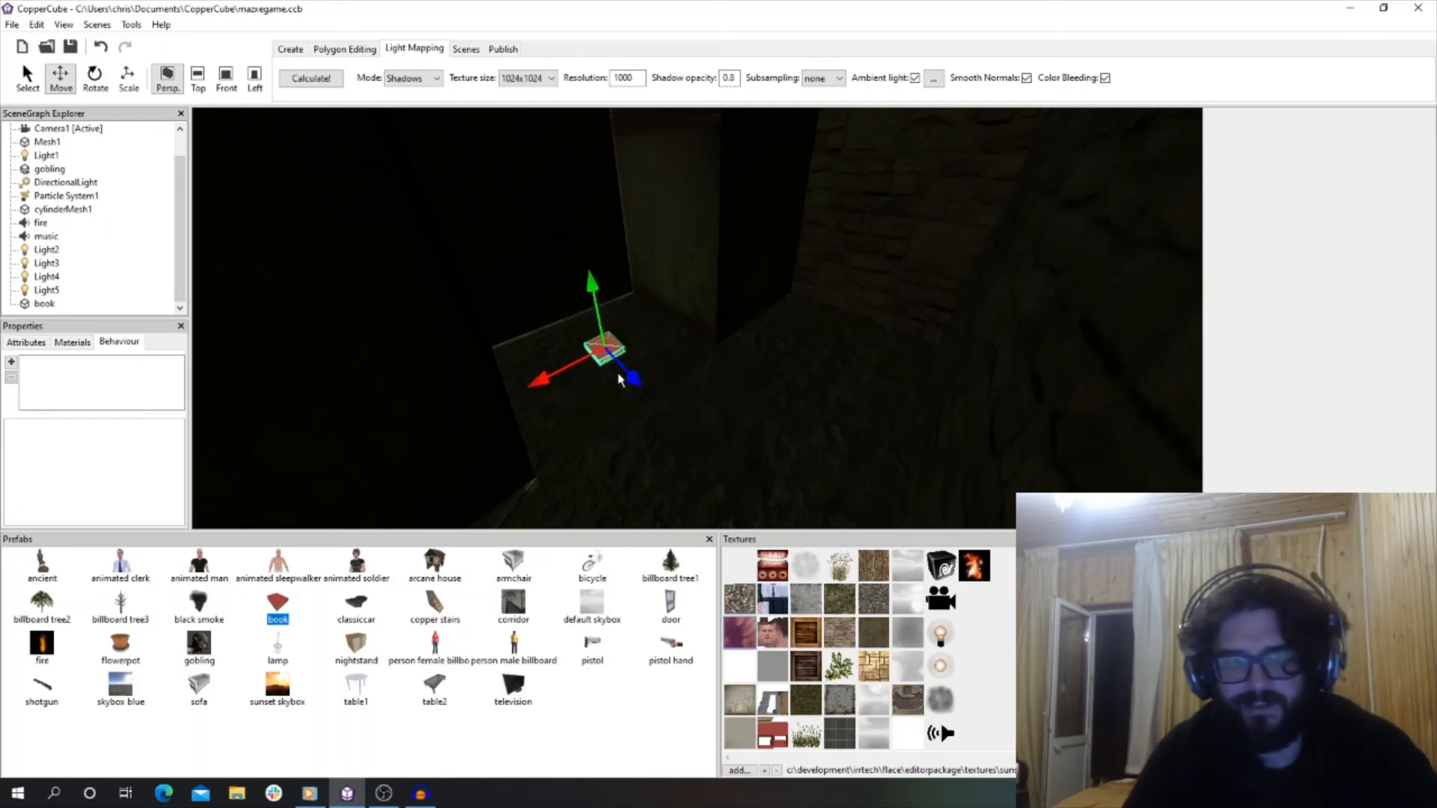
{"action": "scroll", "coordinate": [668, 296], "scroll_direction": "up", "scroll_amount": 3}
{"action": "left_click_drag", "start_coordinate": [657, 307], "coordinate": [634, 349]}
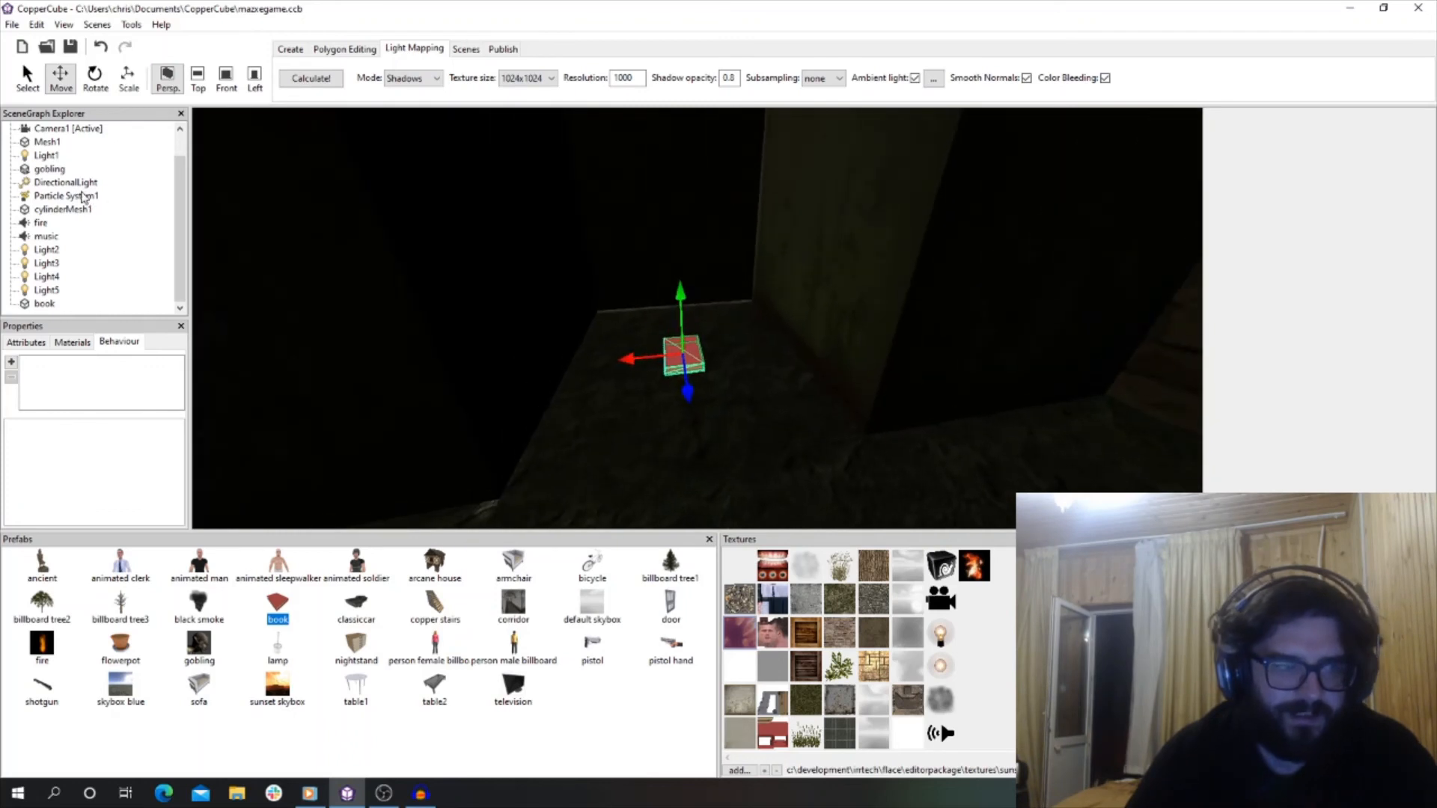
Create a point light in the cave1 scene and lower it onto the book in the dead end.
{"action": "scroll", "coordinate": [109, 161], "scroll_direction": "up", "scroll_amount": 2}
{"action": "left_click", "coordinate": [34, 129]}
{"action": "right_click", "coordinate": [36, 129]}
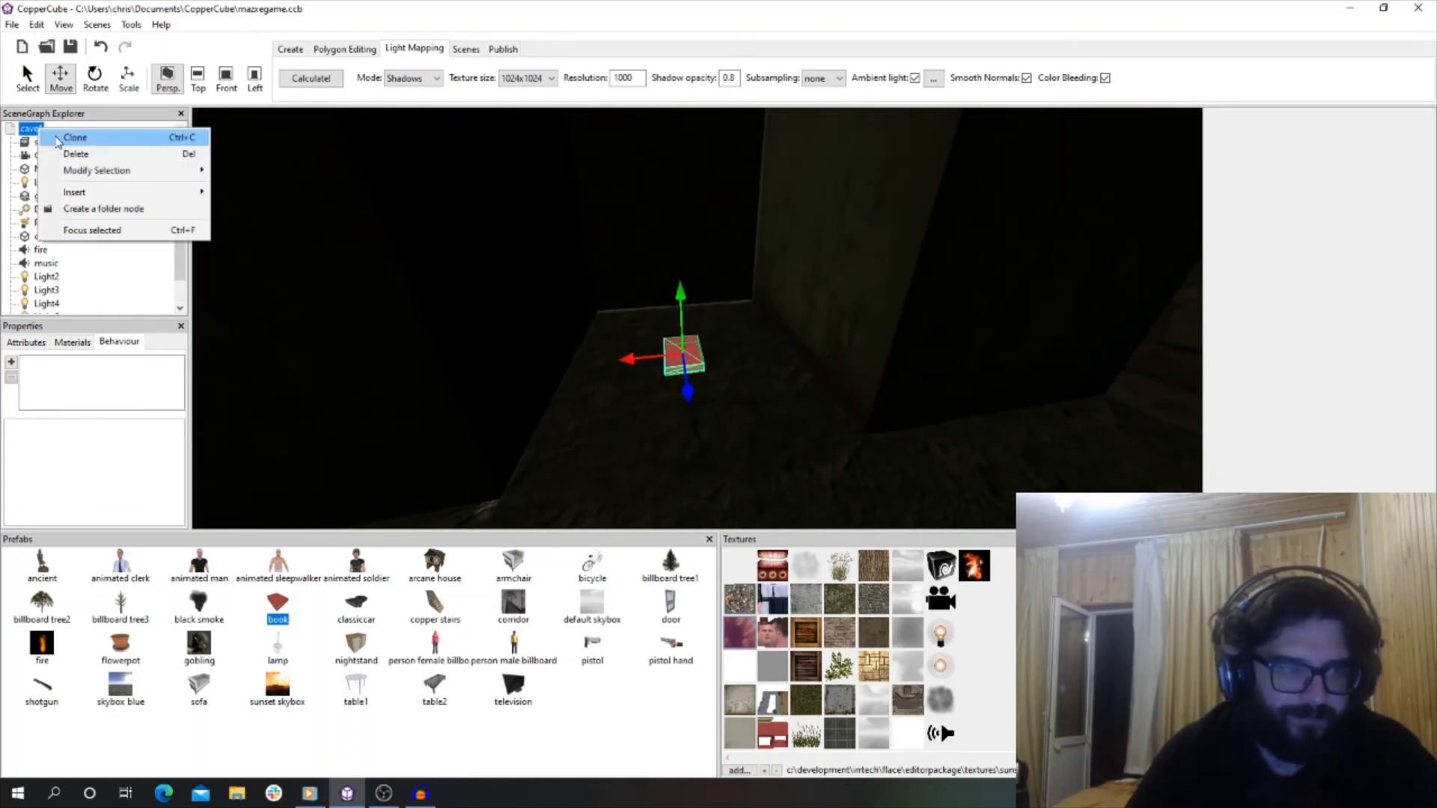
{"action": "mouse_move", "coordinate": [74, 192]}
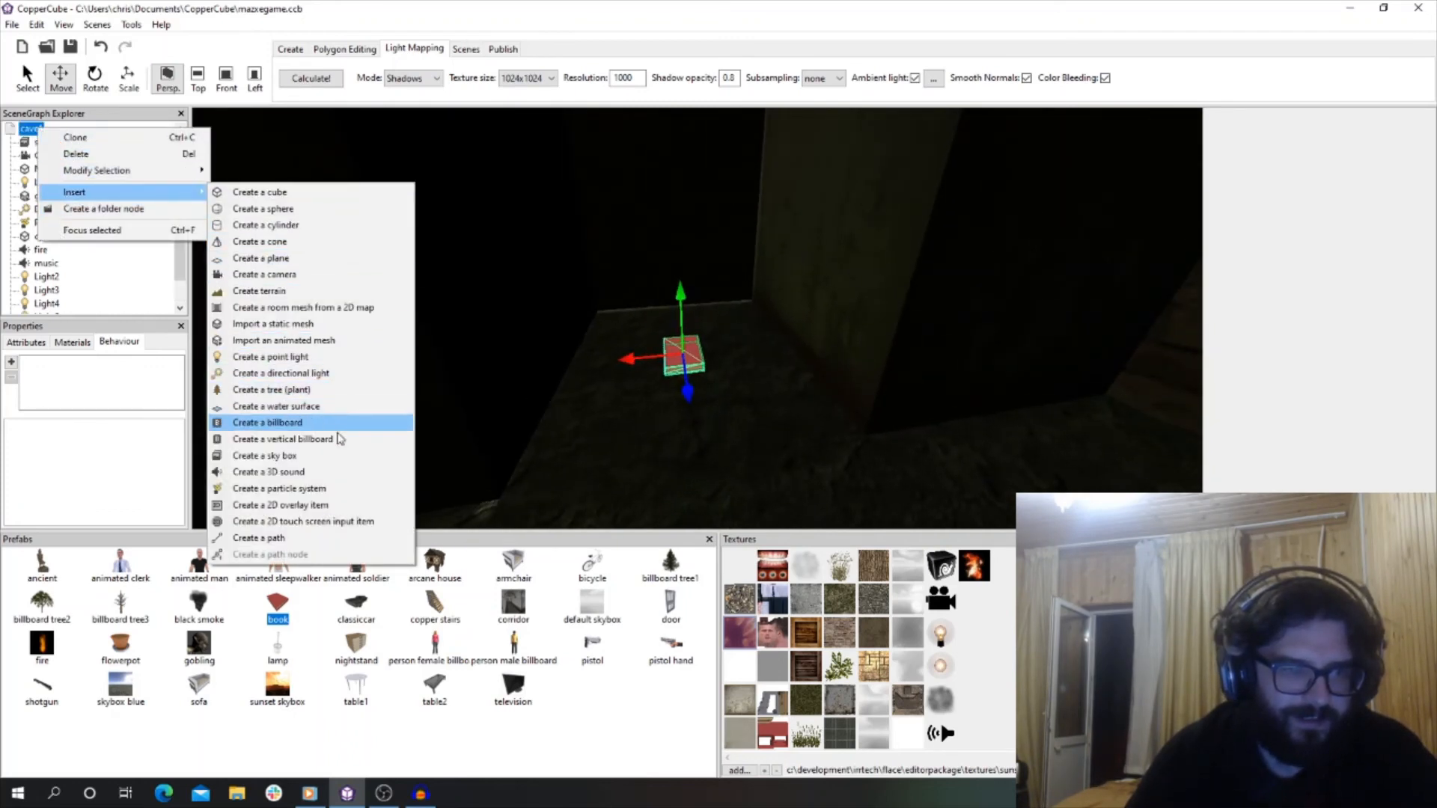
{"action": "left_click", "coordinate": [299, 357]}
{"action": "left_click_drag", "start_coordinate": [655, 327], "coordinate": [640, 323]}
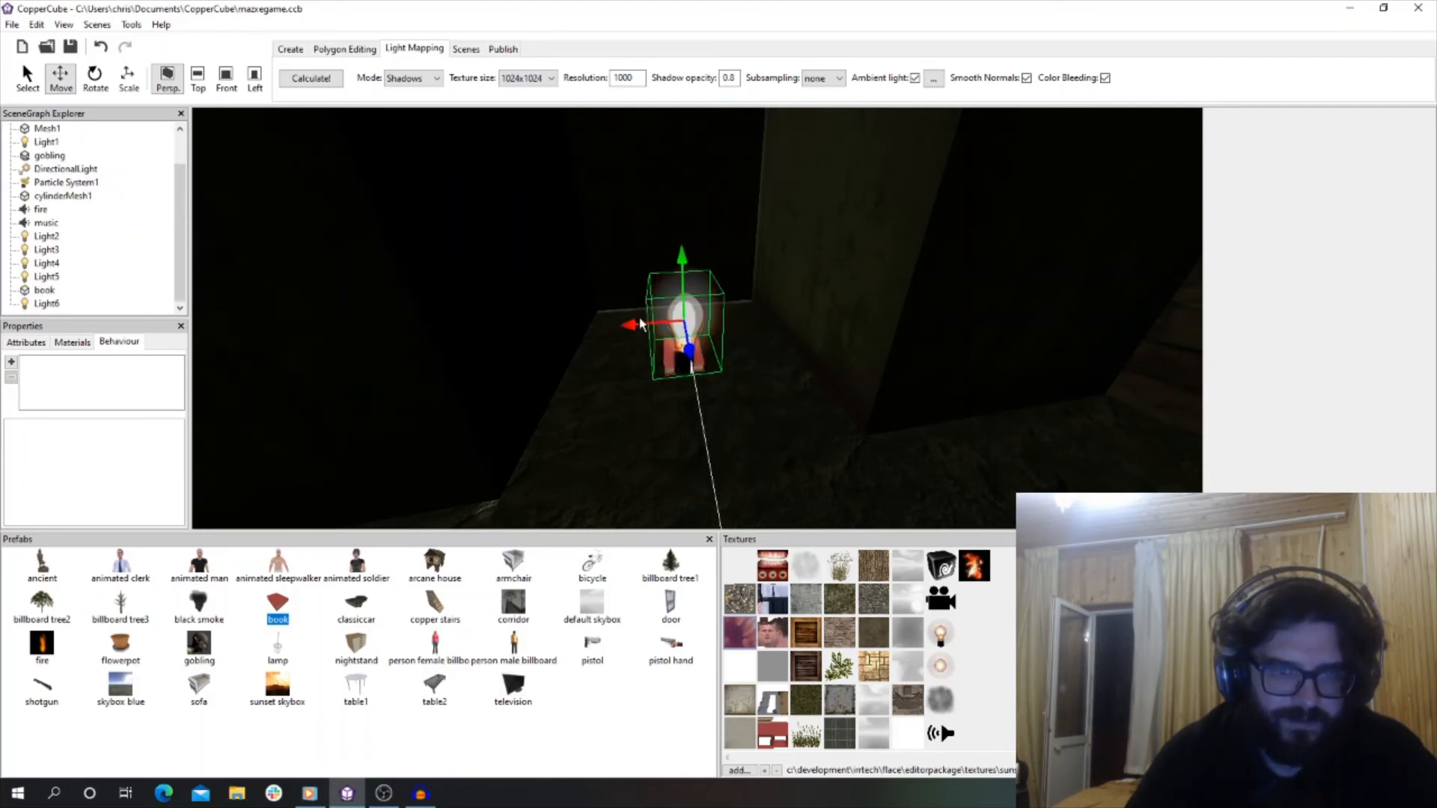
{"action": "left_click_drag", "start_coordinate": [683, 260], "coordinate": [682, 300]}
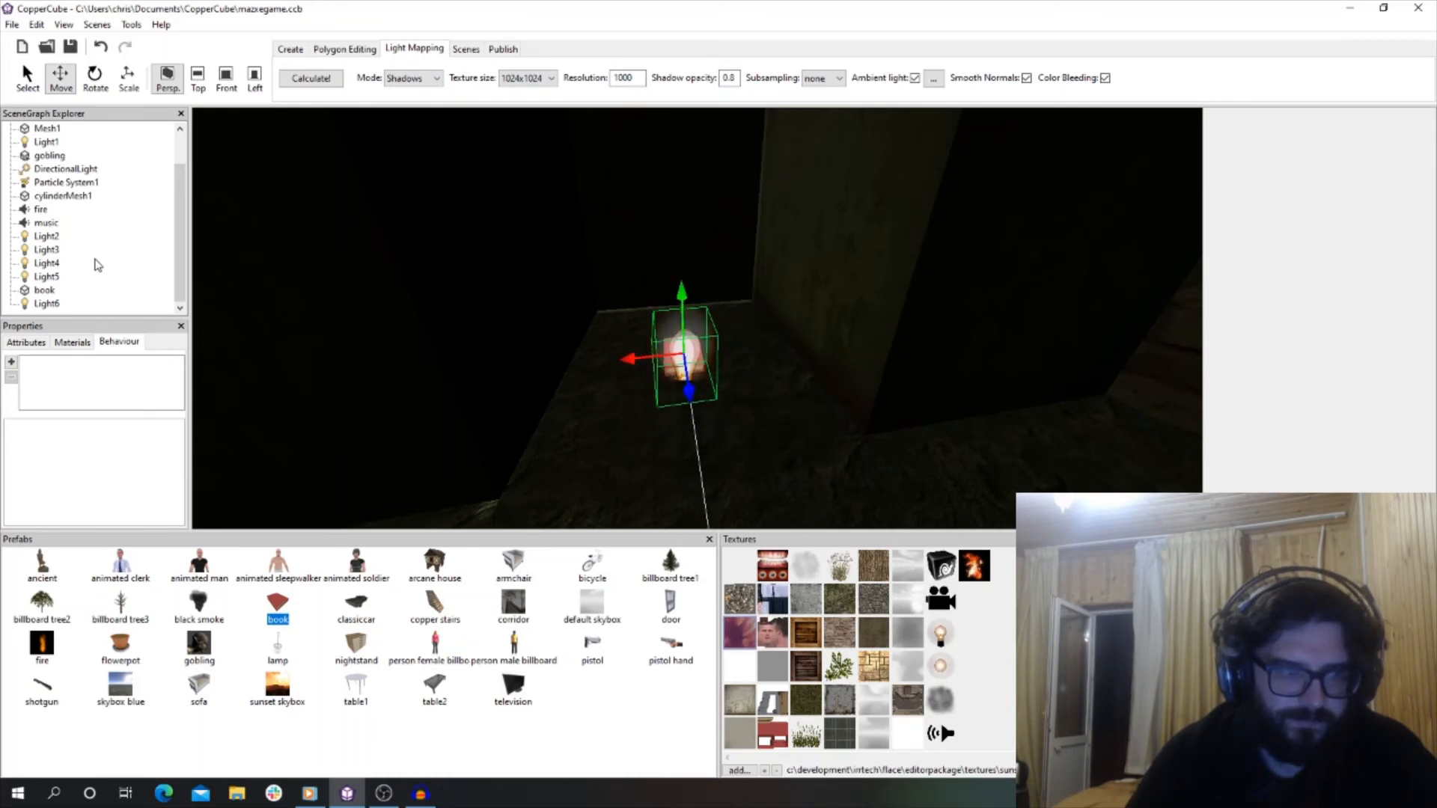
Set the color of the new point light at the book to lime green.
{"action": "right_click", "coordinate": [47, 305]}
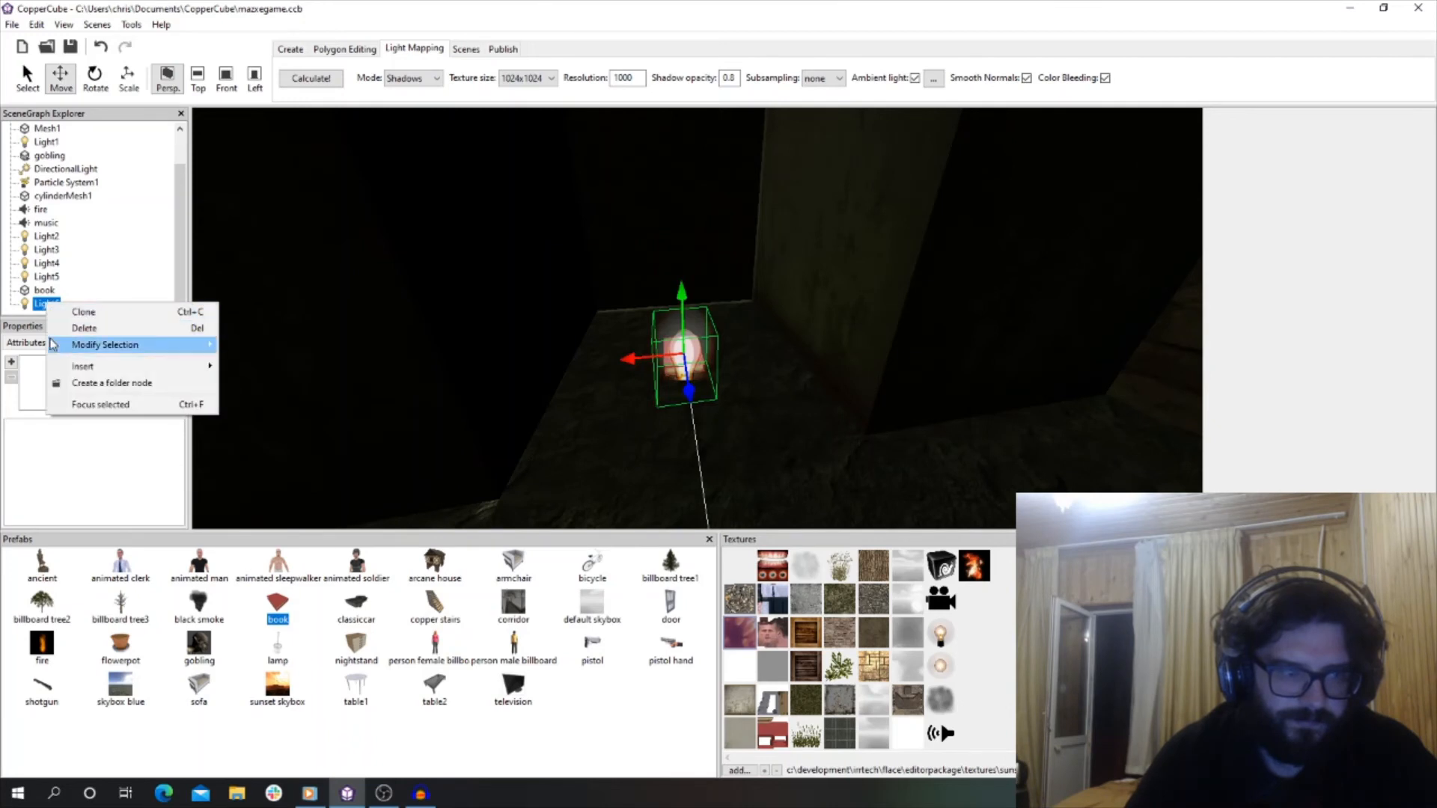
{"action": "left_click", "coordinate": [28, 345]}
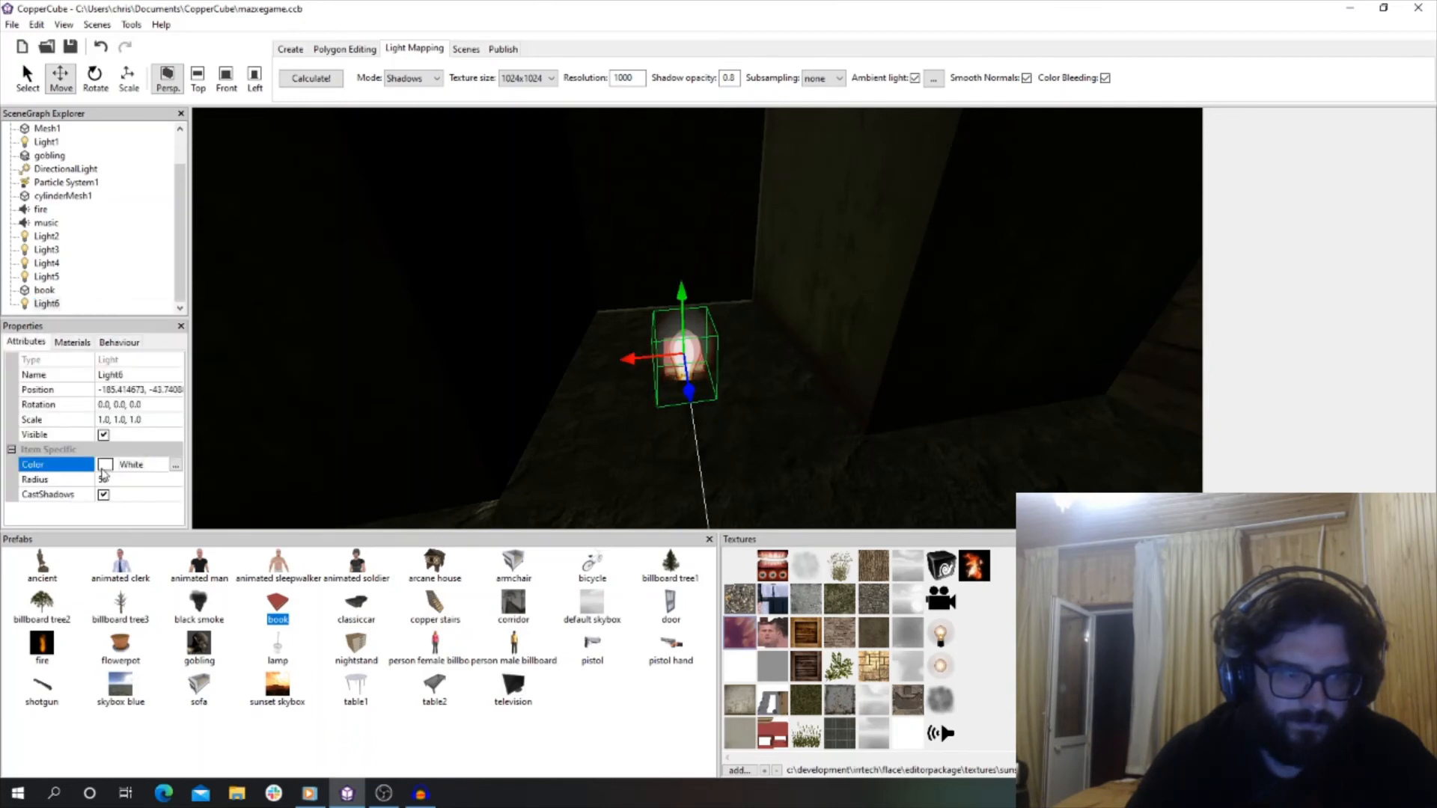
{"action": "left_click", "coordinate": [175, 466]}
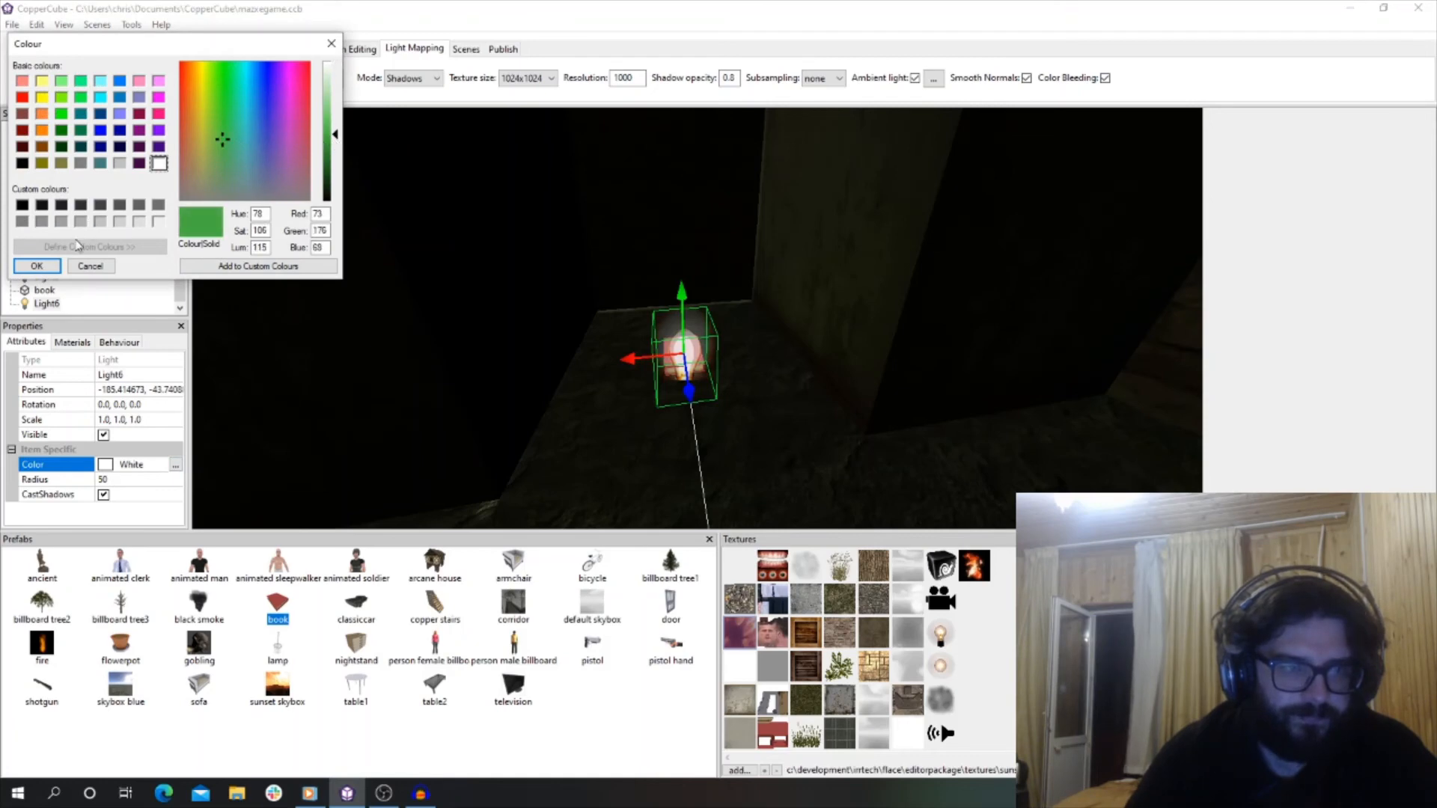
{"action": "left_click", "coordinate": [38, 267]}
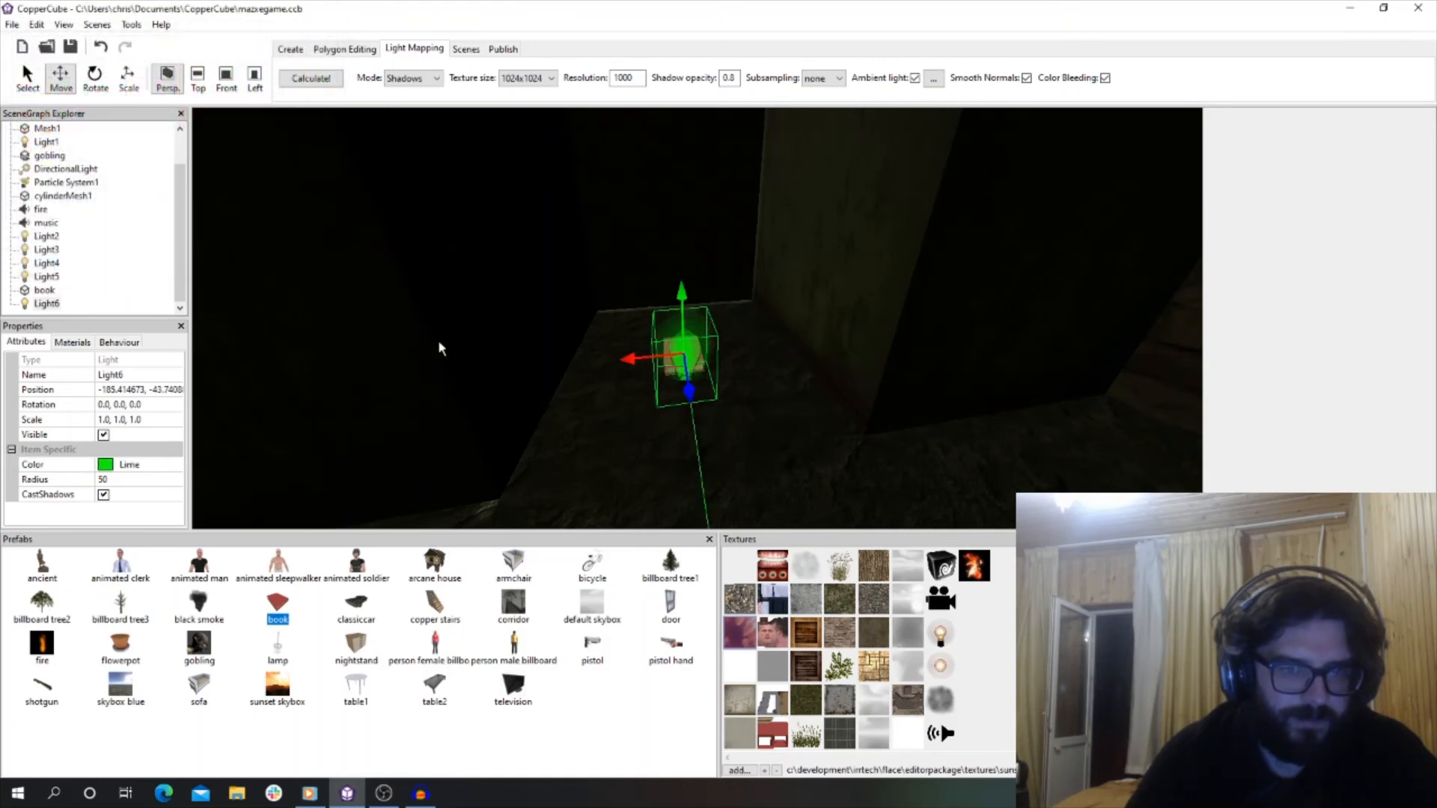
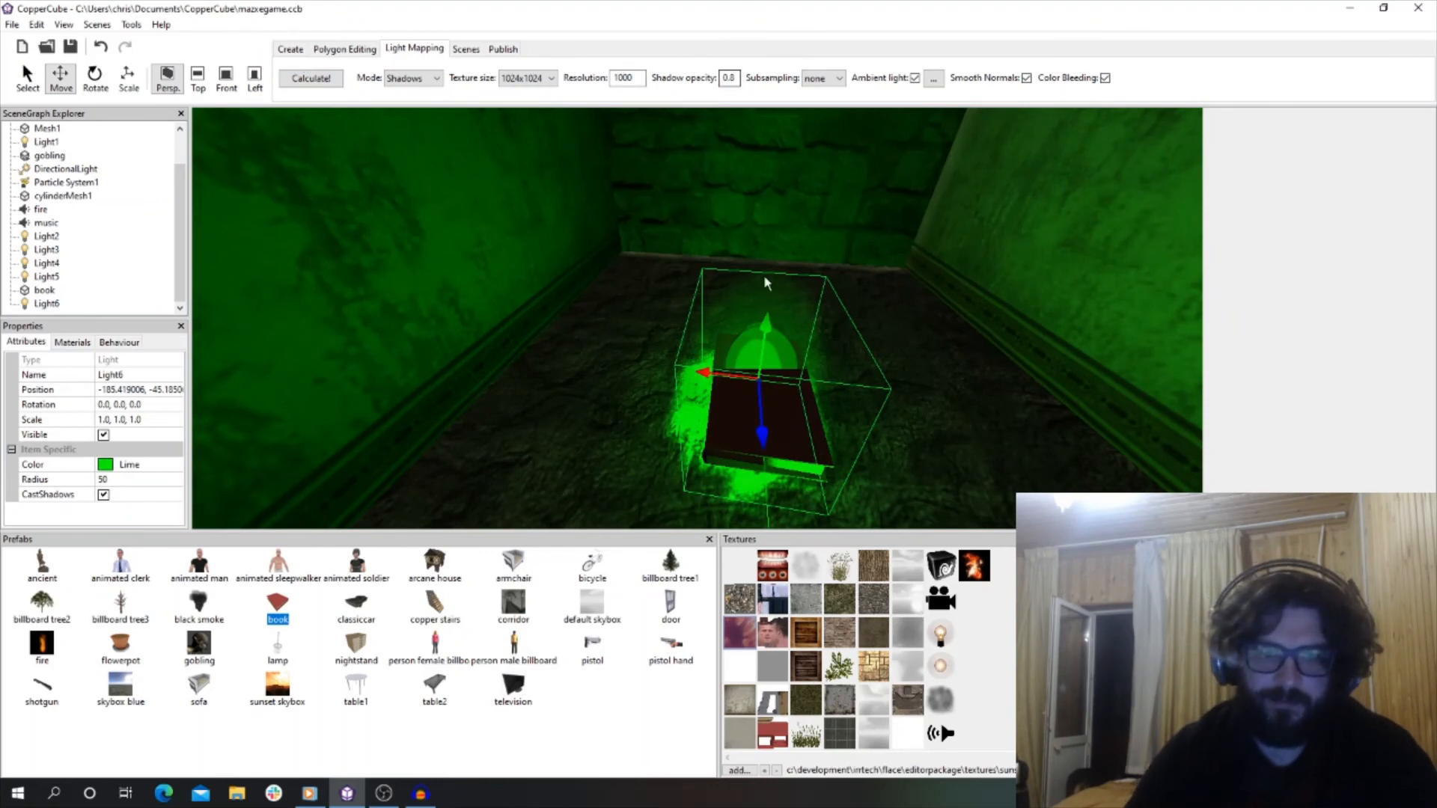
Adjust the green light's height to about Y -44.1, just above the book, and check the glow on the surrounding walls.
{"action": "right_click_drag", "start_coordinate": [763, 275], "coordinate": [609, 325]}
{"action": "scroll", "coordinate": [614, 325], "scroll_direction": "down", "scroll_amount": 5}
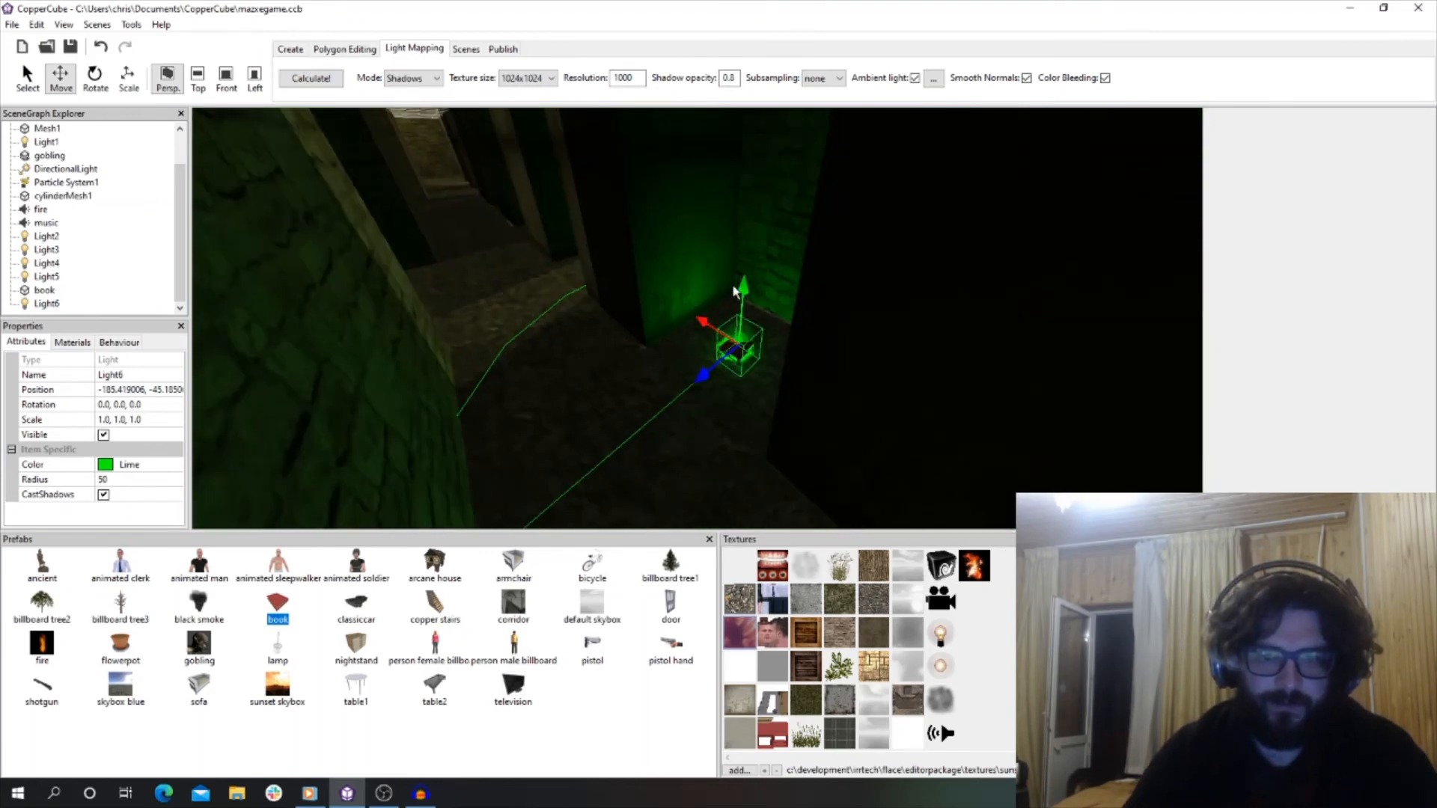
{"action": "left_click_drag", "start_coordinate": [735, 292], "coordinate": [746, 281]}
{"action": "scroll", "coordinate": [788, 376], "scroll_direction": "up", "scroll_amount": 6}
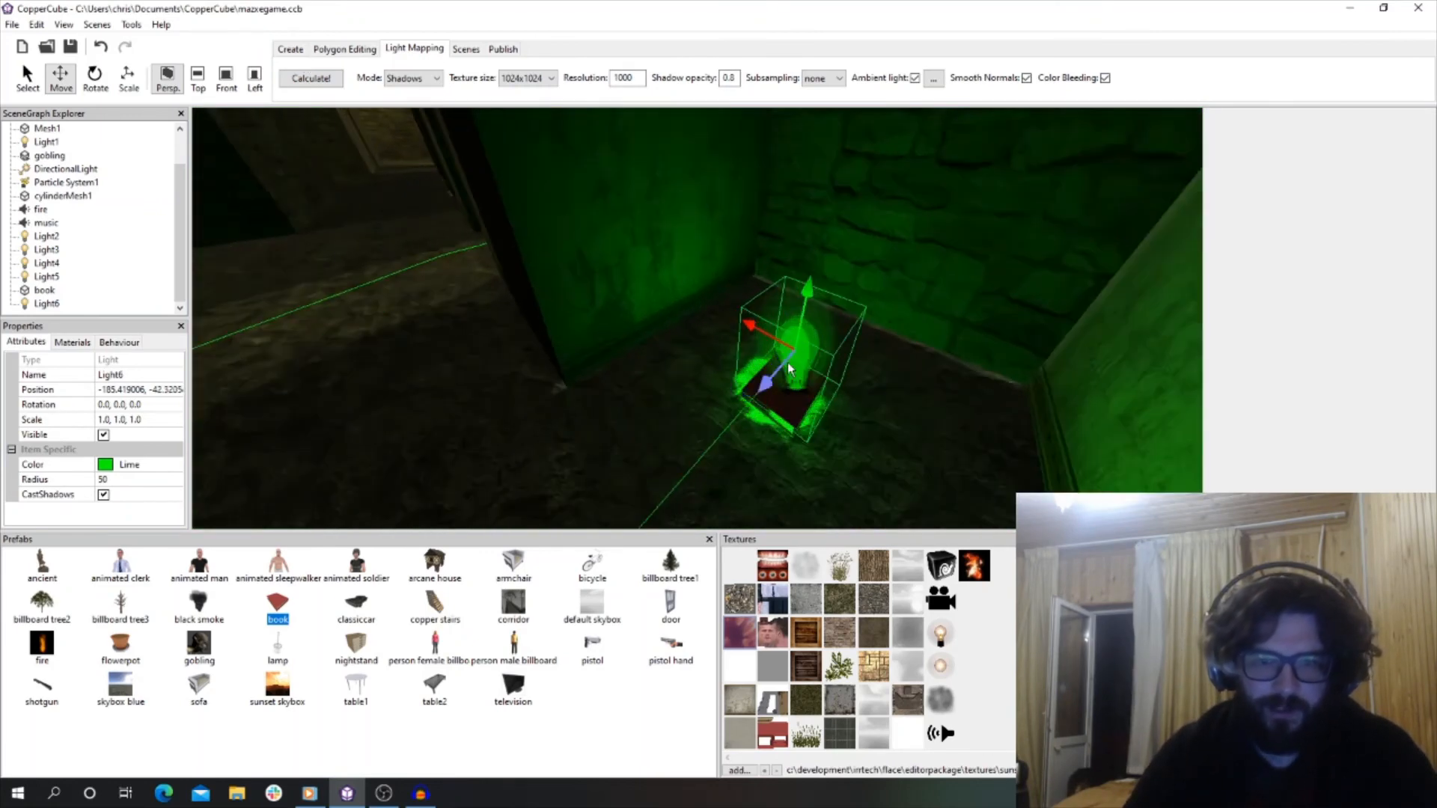
{"action": "scroll", "coordinate": [787, 376], "scroll_direction": "down", "scroll_amount": 3}
{"action": "left_click_drag", "start_coordinate": [791, 294], "coordinate": [786, 314]}
{"action": "scroll", "coordinate": [563, 381], "scroll_direction": "up", "scroll_amount": 2}
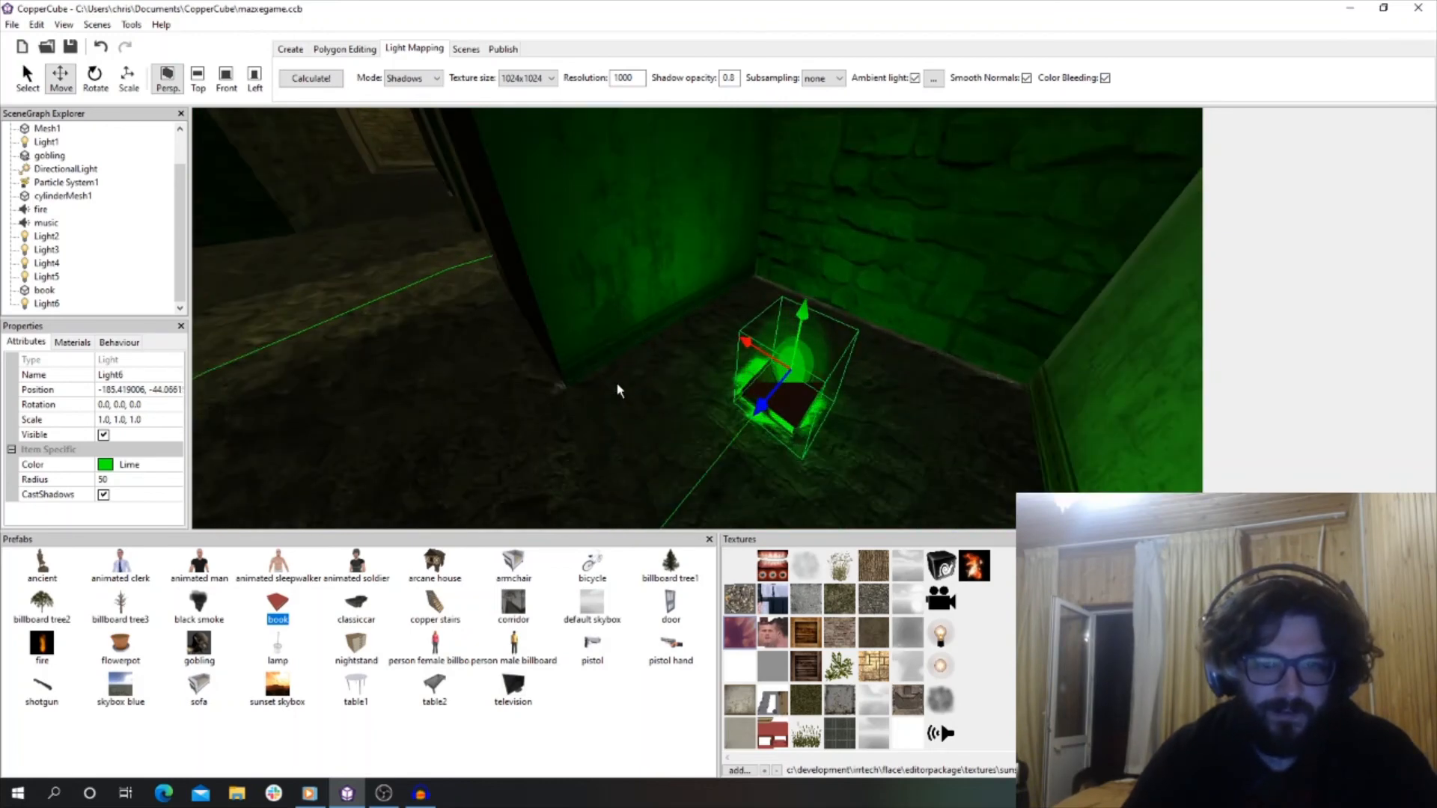
{"action": "left_click_drag", "start_coordinate": [619, 391], "coordinate": [682, 396]}
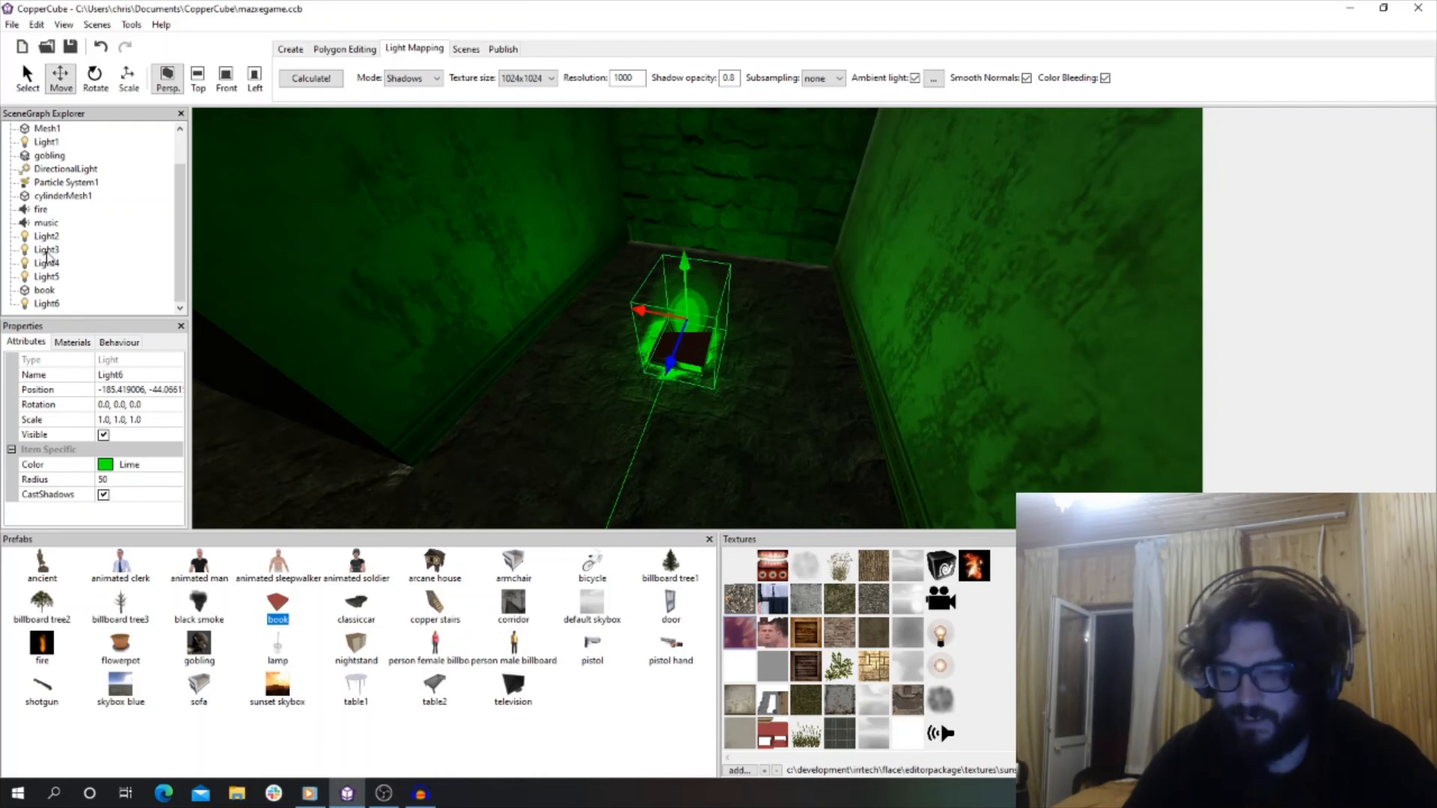
Add an "On proximity do something" behaviour to the book with a trigger distance of 20.
{"action": "double_click", "coordinate": [41, 291]}
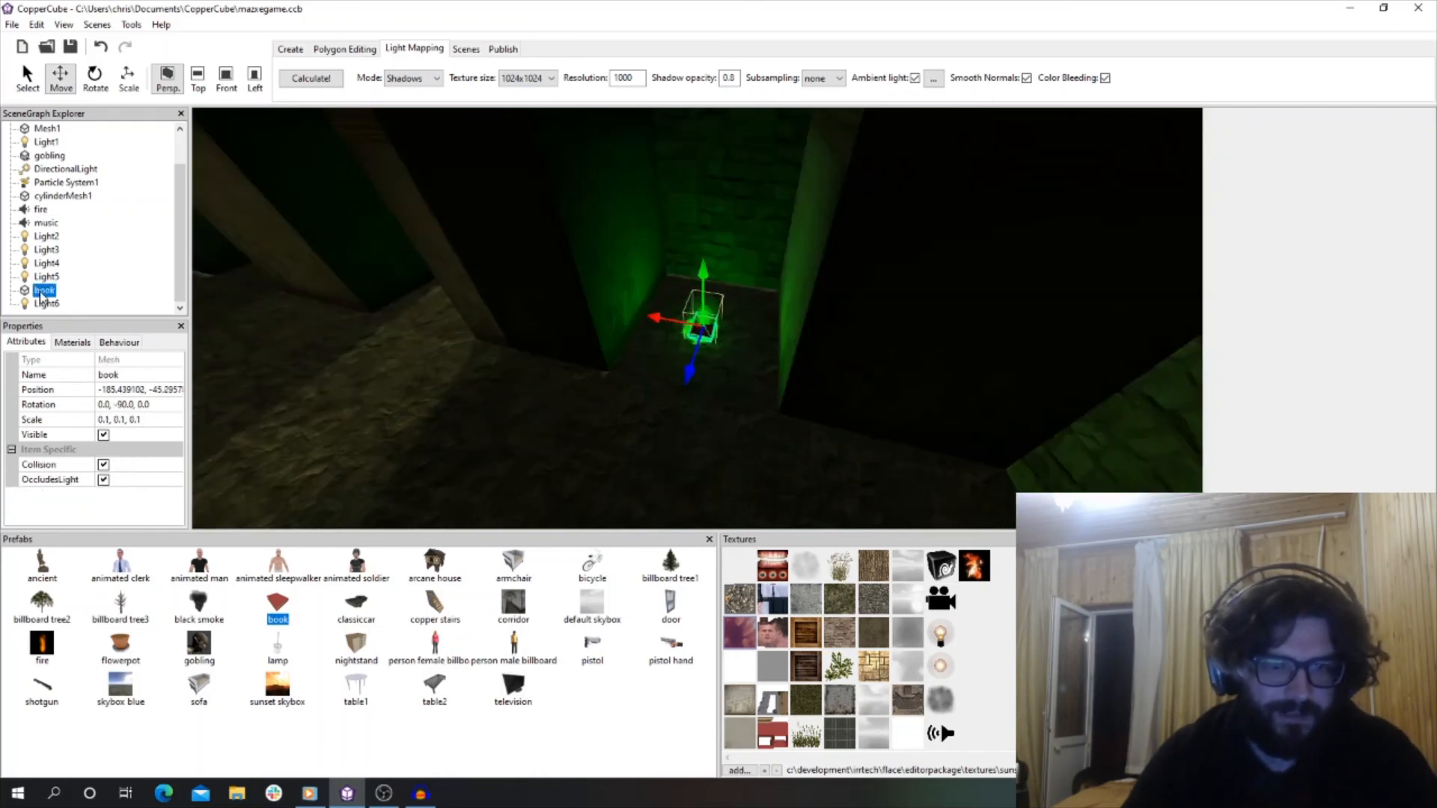
{"action": "left_click", "coordinate": [113, 346]}
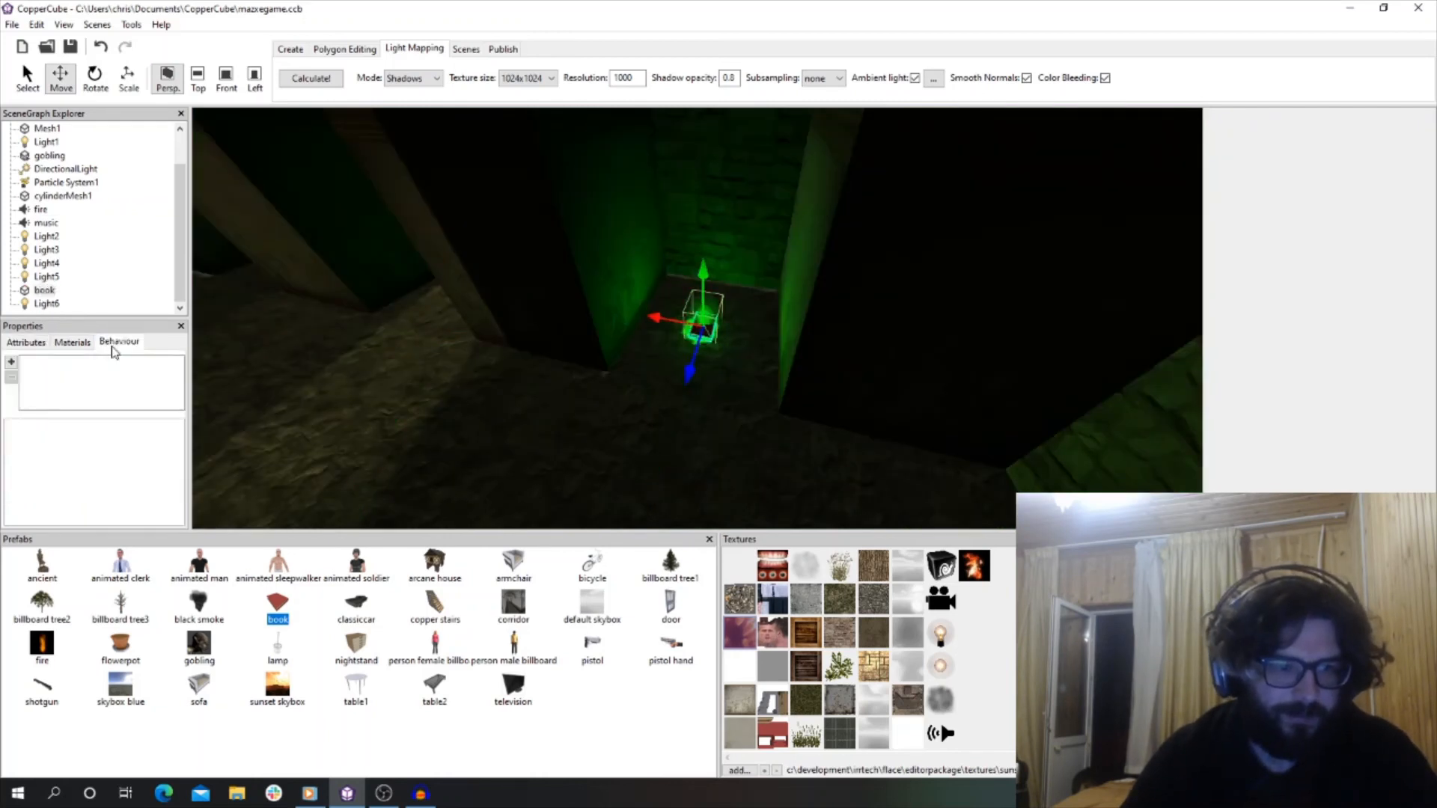
{"action": "left_click", "coordinate": [11, 362]}
{"action": "mouse_move", "coordinate": [107, 496]}
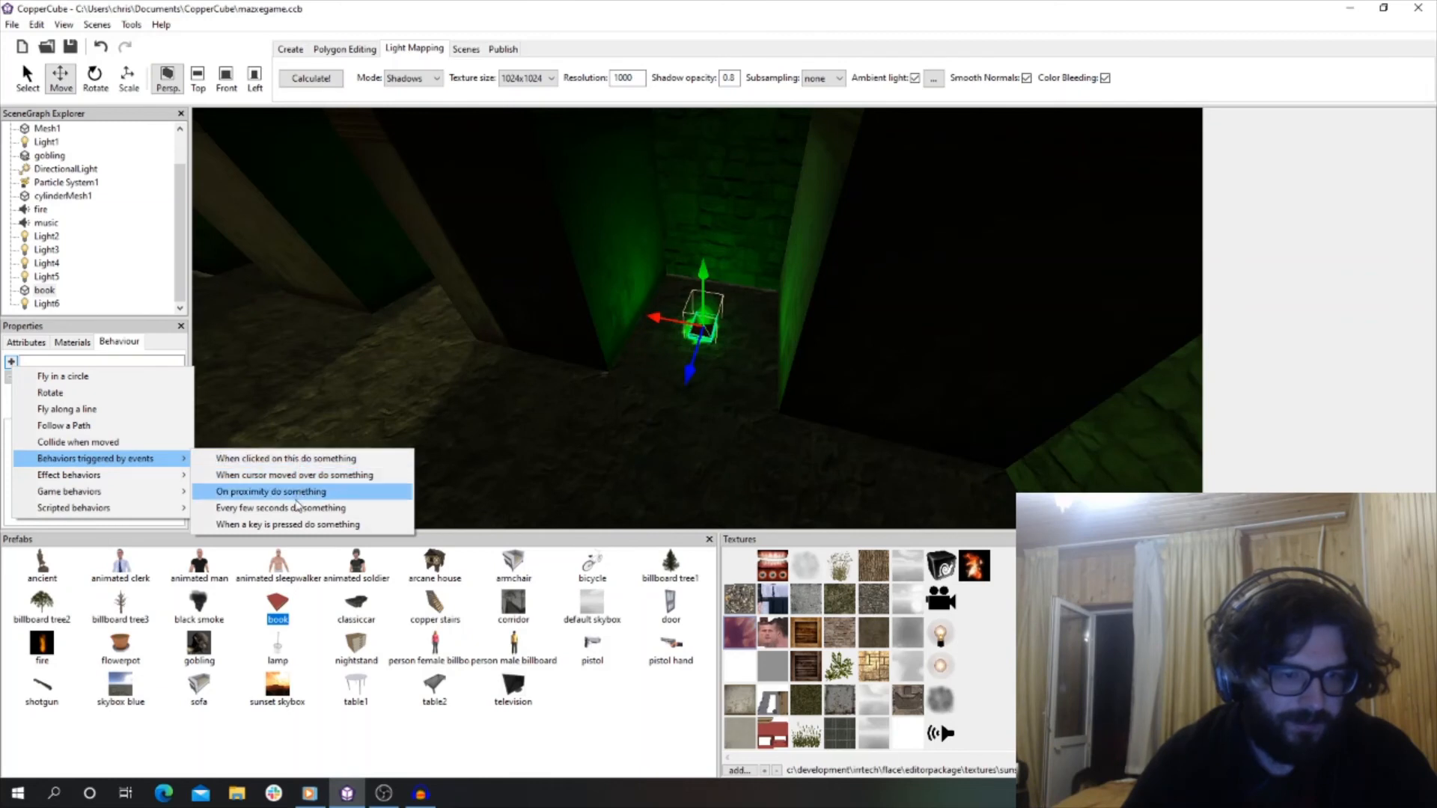
{"action": "left_click", "coordinate": [298, 492]}
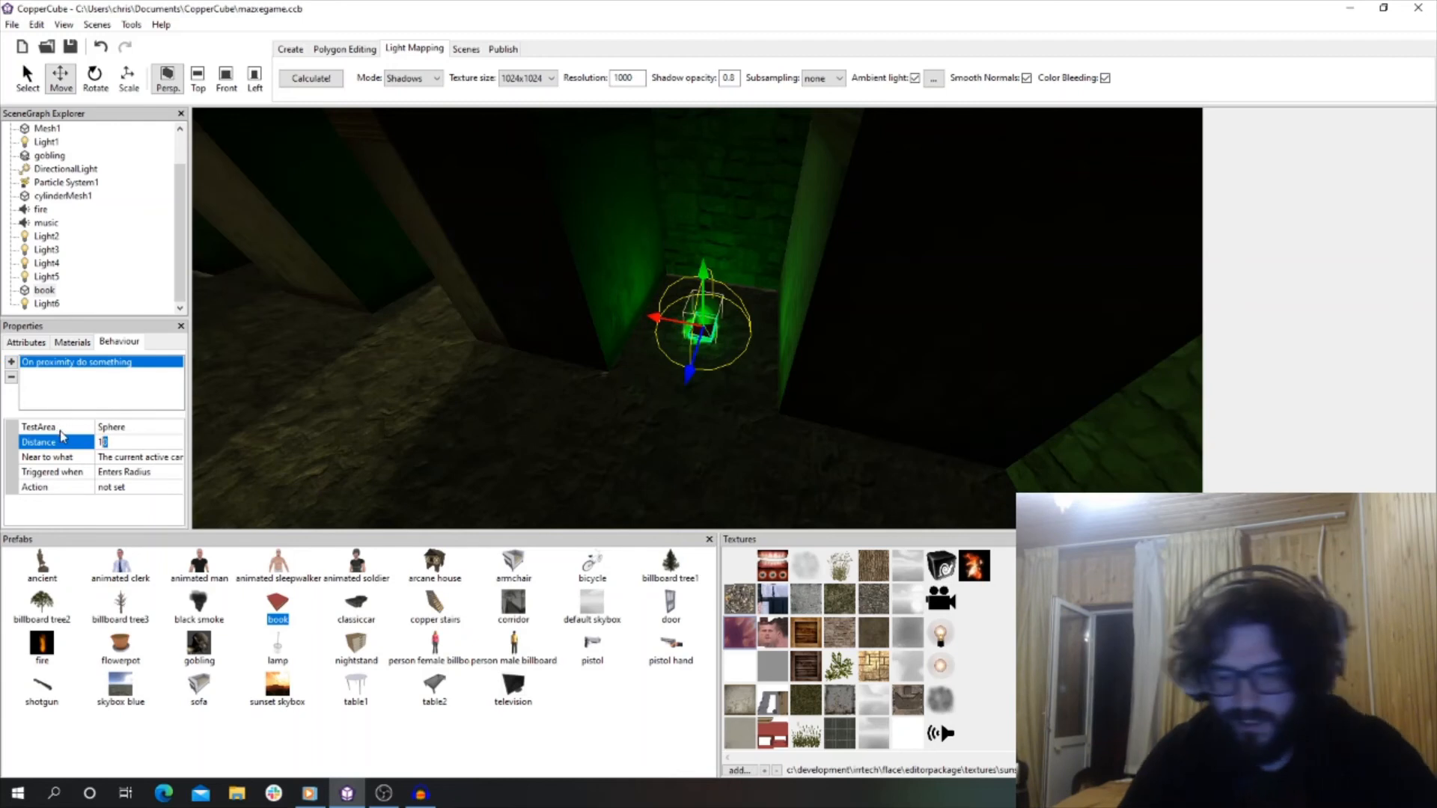
{"action": "type", "text": "25"}
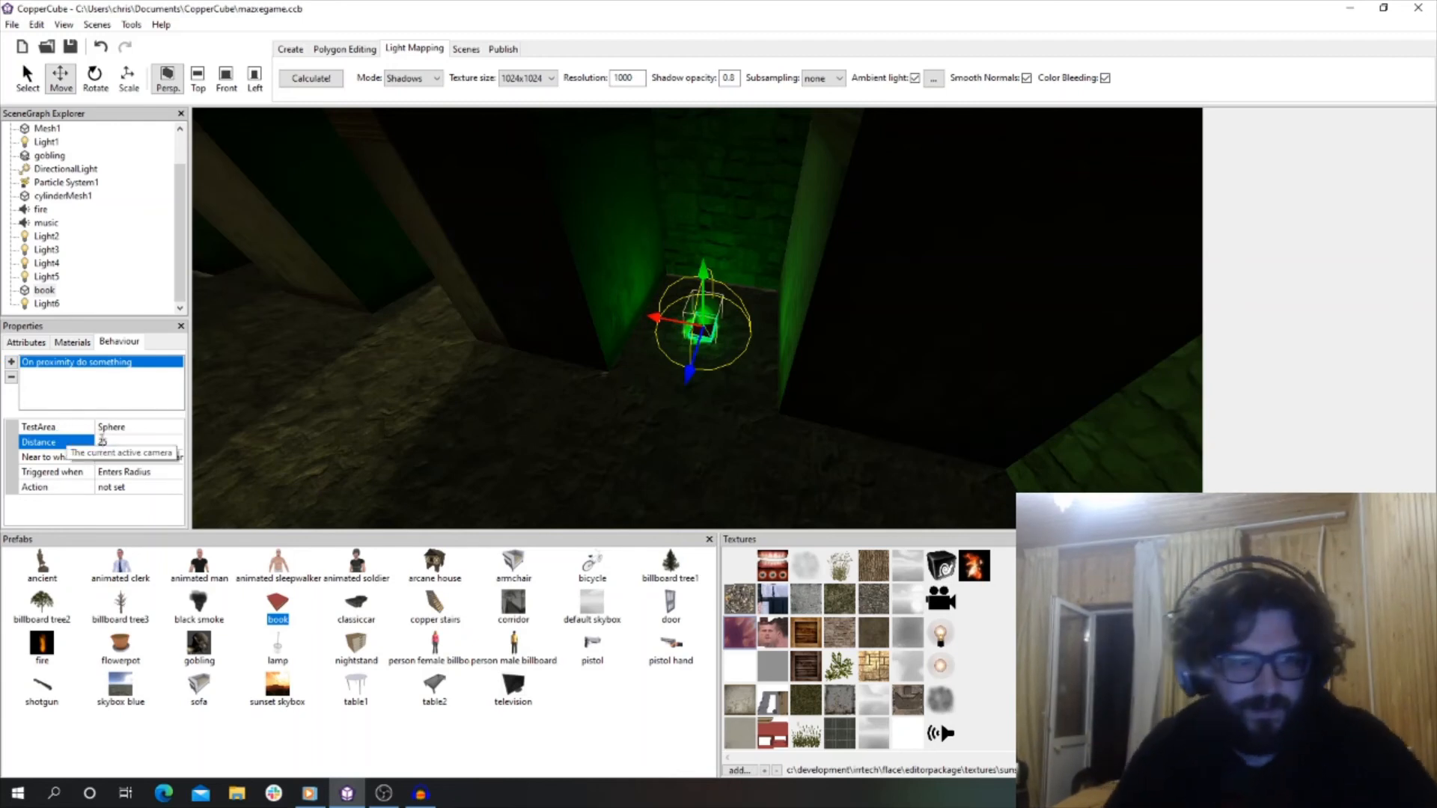
{"action": "key", "text": "Return"}
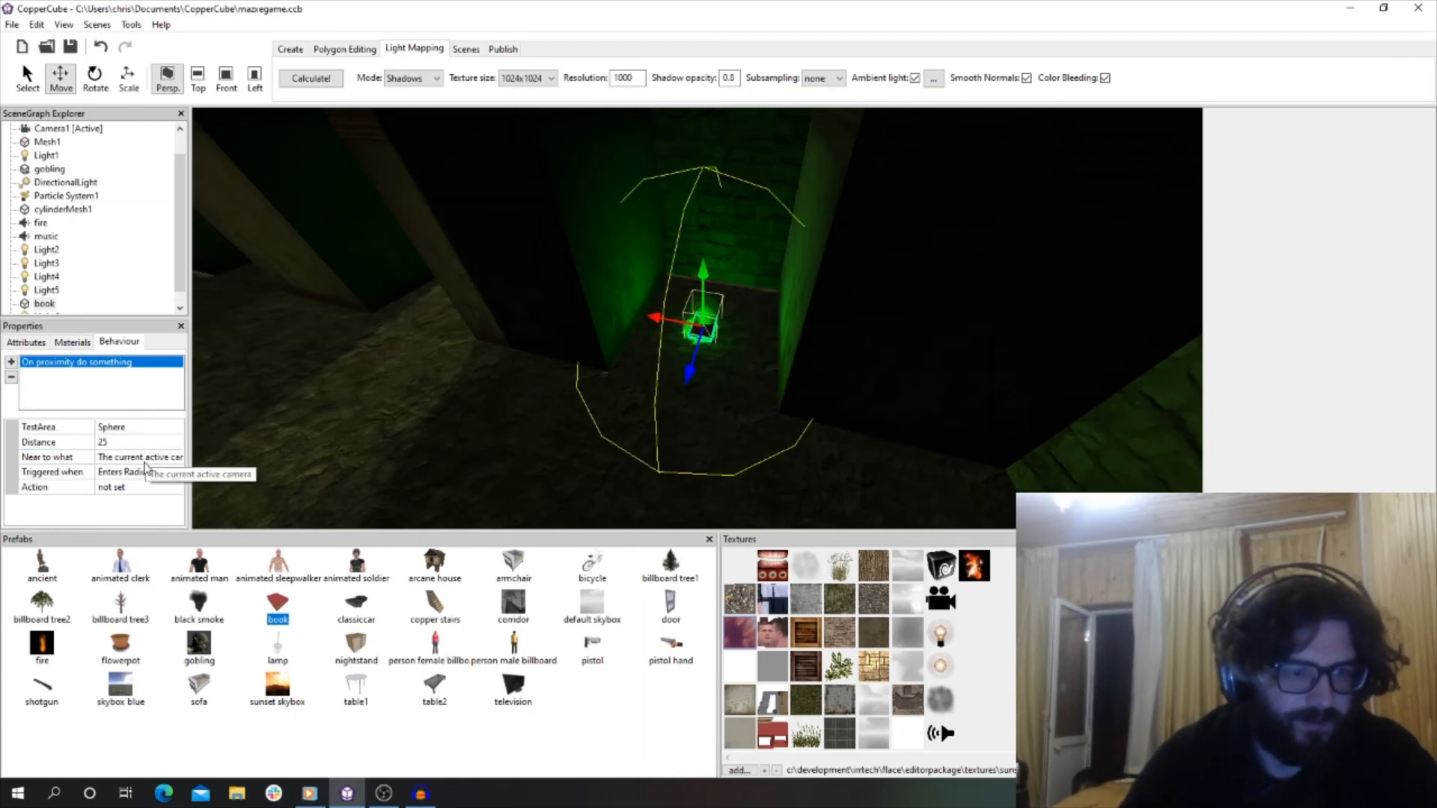
{"action": "left_click", "coordinate": [123, 442]}
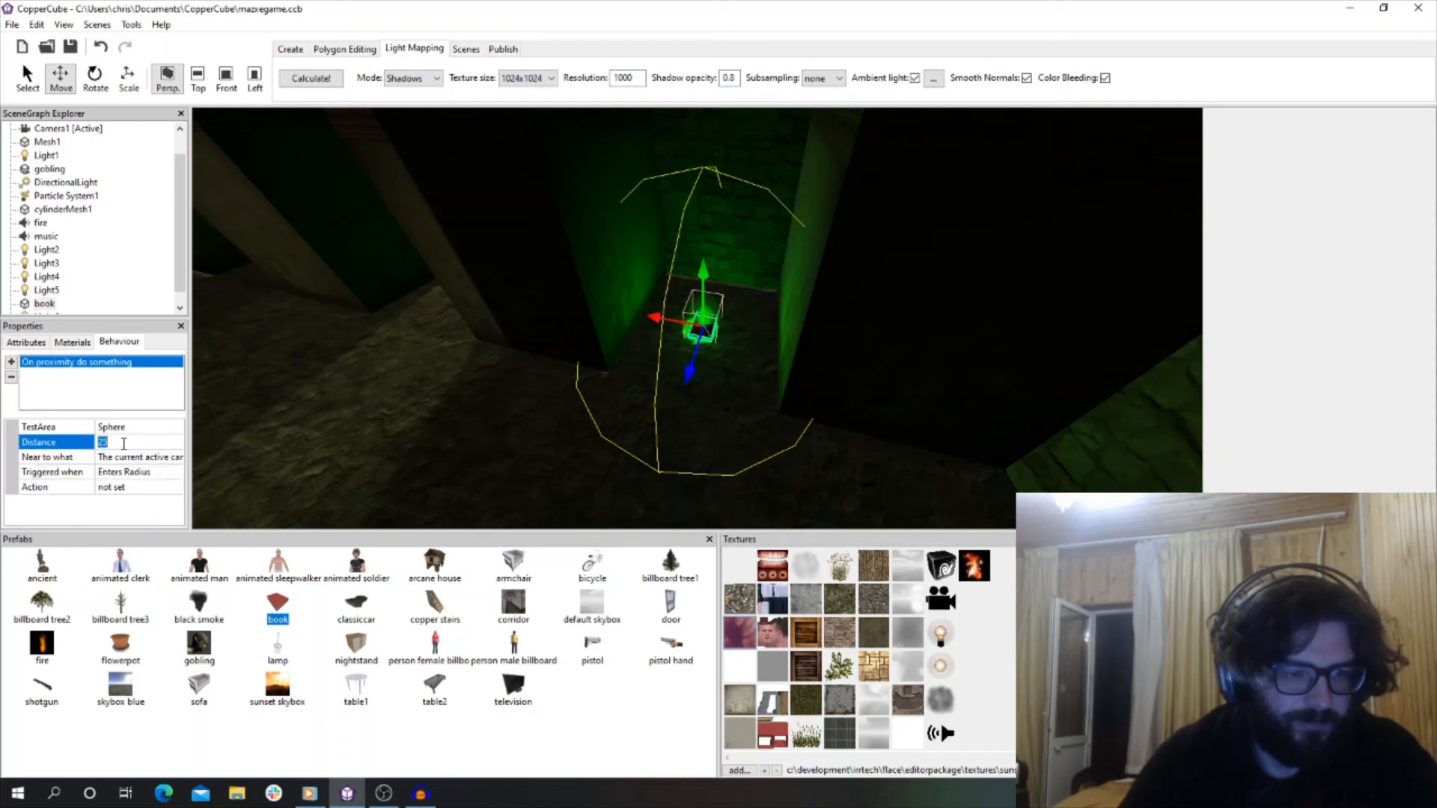
{"action": "key", "text": "BackSpace"}
{"action": "type", "text": "0"}
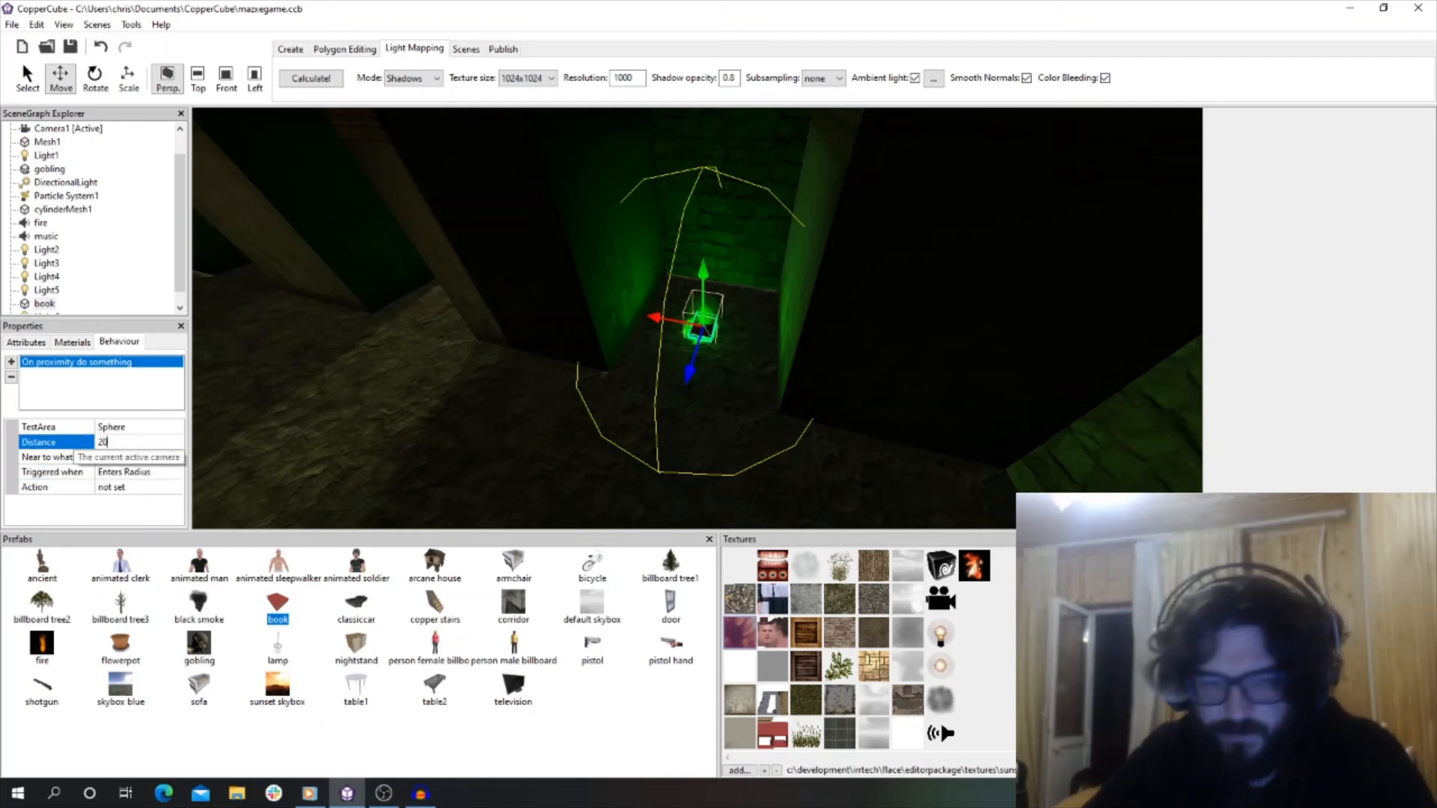
{"action": "left_click", "coordinate": [129, 472]}
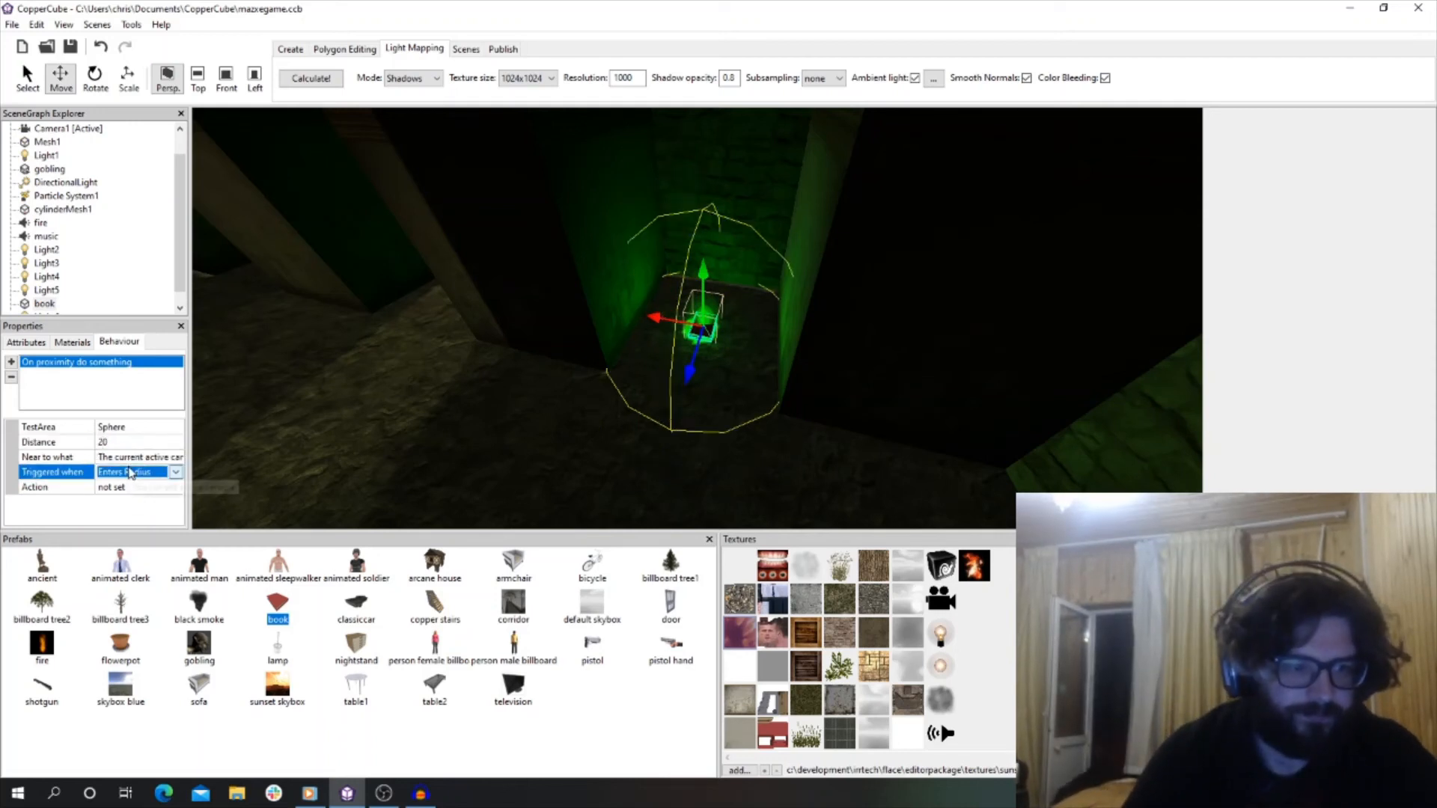
Add a "Change 2D Overlay Text" action to the book's proximity behaviour.
{"action": "left_click", "coordinate": [164, 486]}
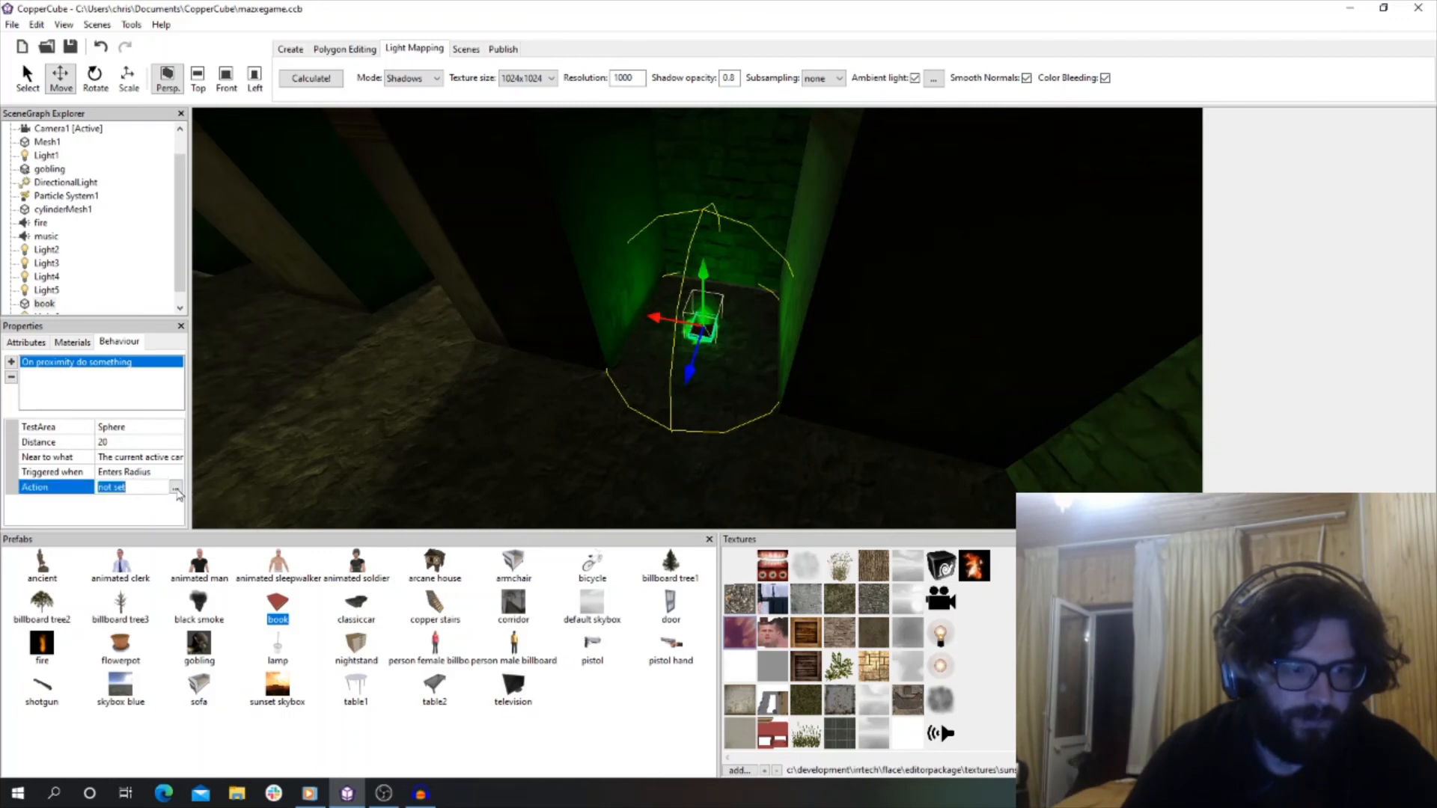
{"action": "left_click", "coordinate": [176, 490]}
{"action": "left_click", "coordinate": [22, 404]}
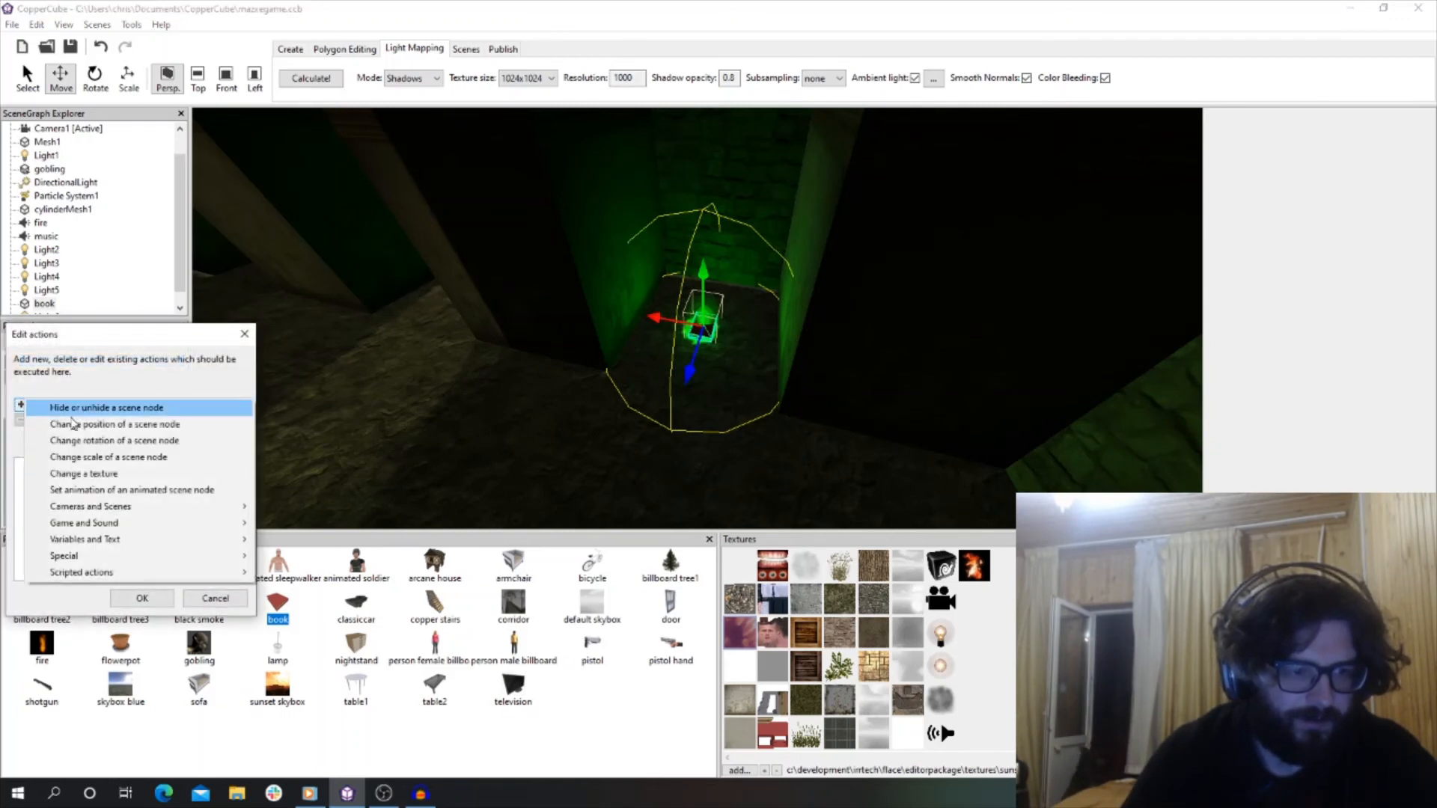
{"action": "mouse_move", "coordinate": [128, 526]}
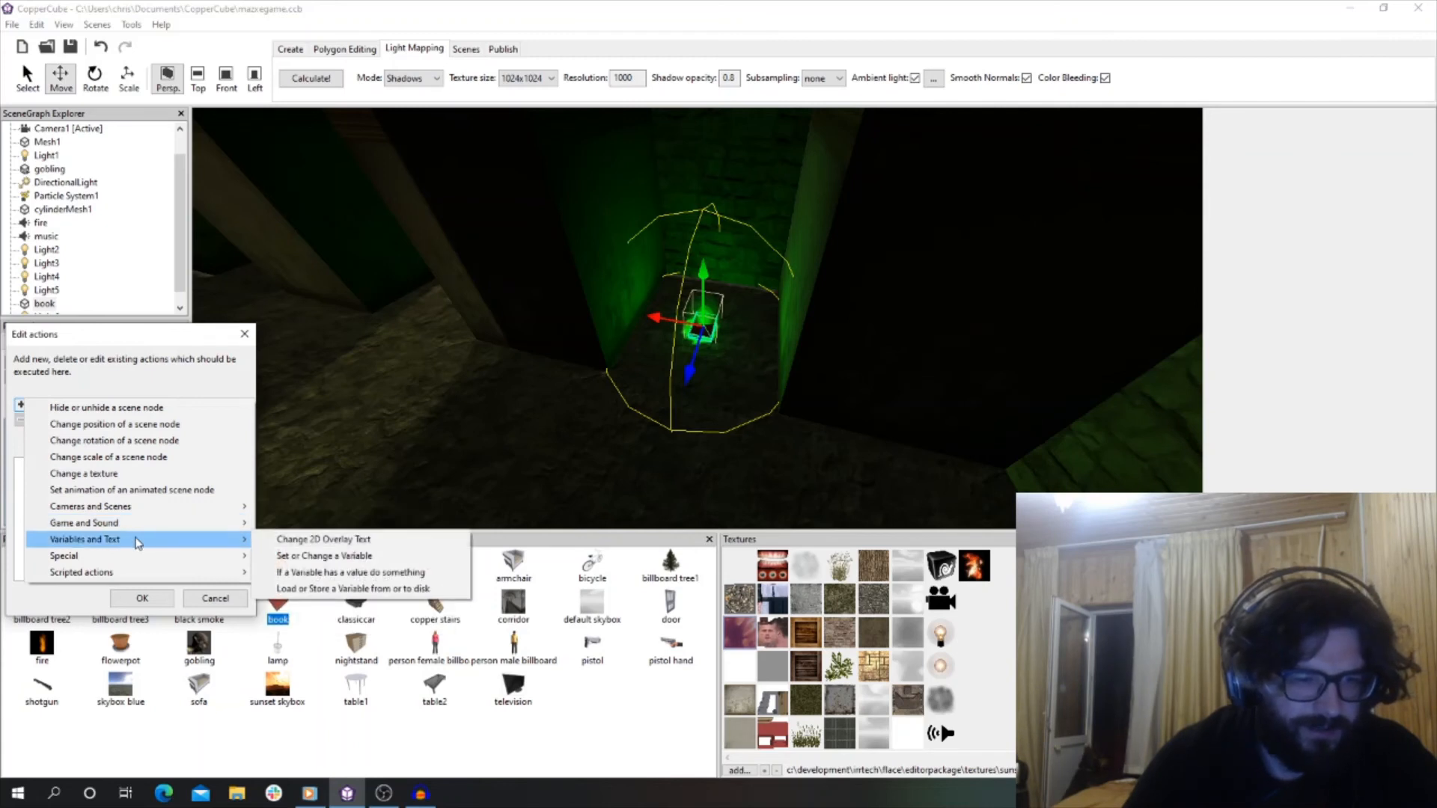
{"action": "left_click", "coordinate": [313, 541]}
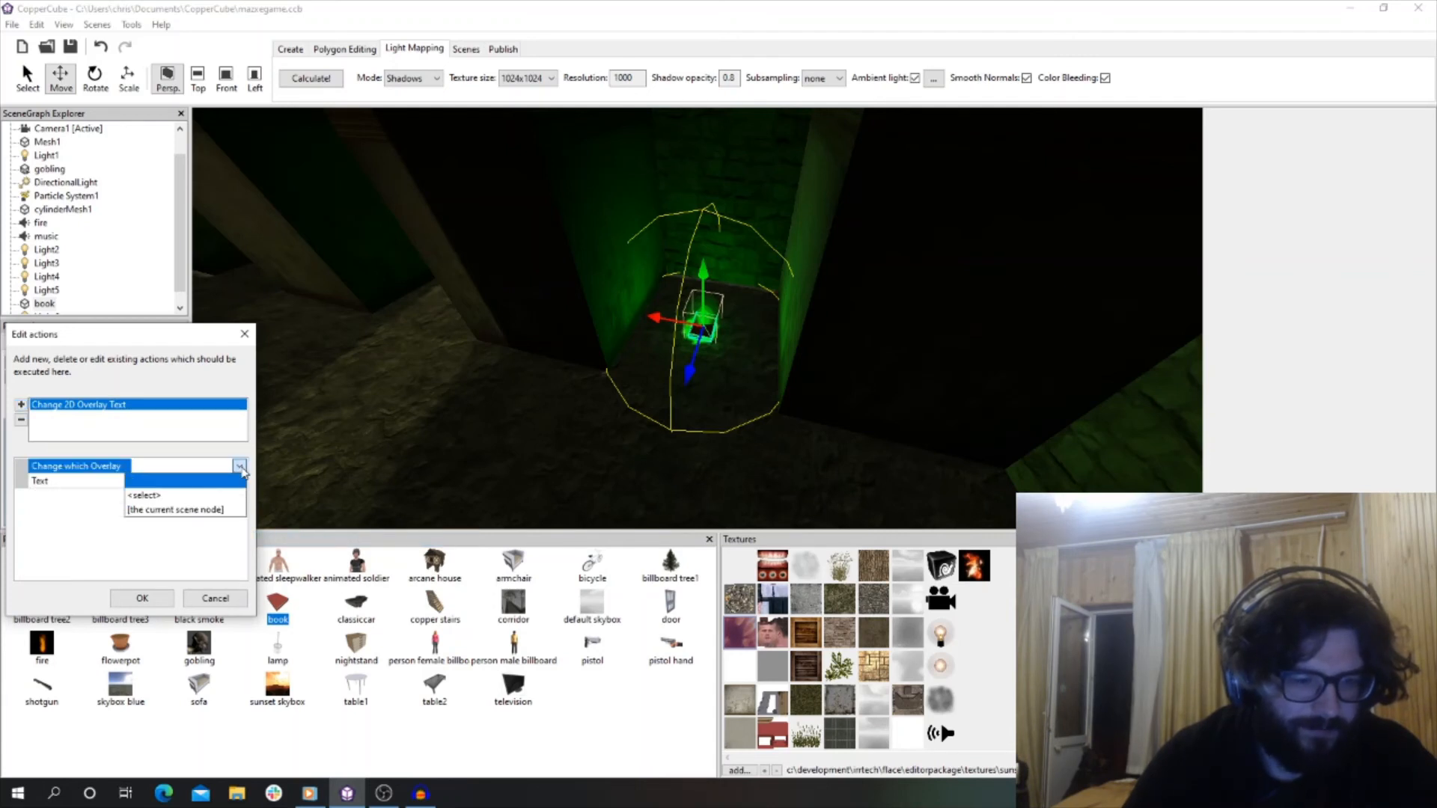
Set the action's text to a well-done message ending in "YOU FOUND THE MAGIC BOOK", leaving its target overlay empty, and accept the action.
{"action": "left_click", "coordinate": [174, 477]}
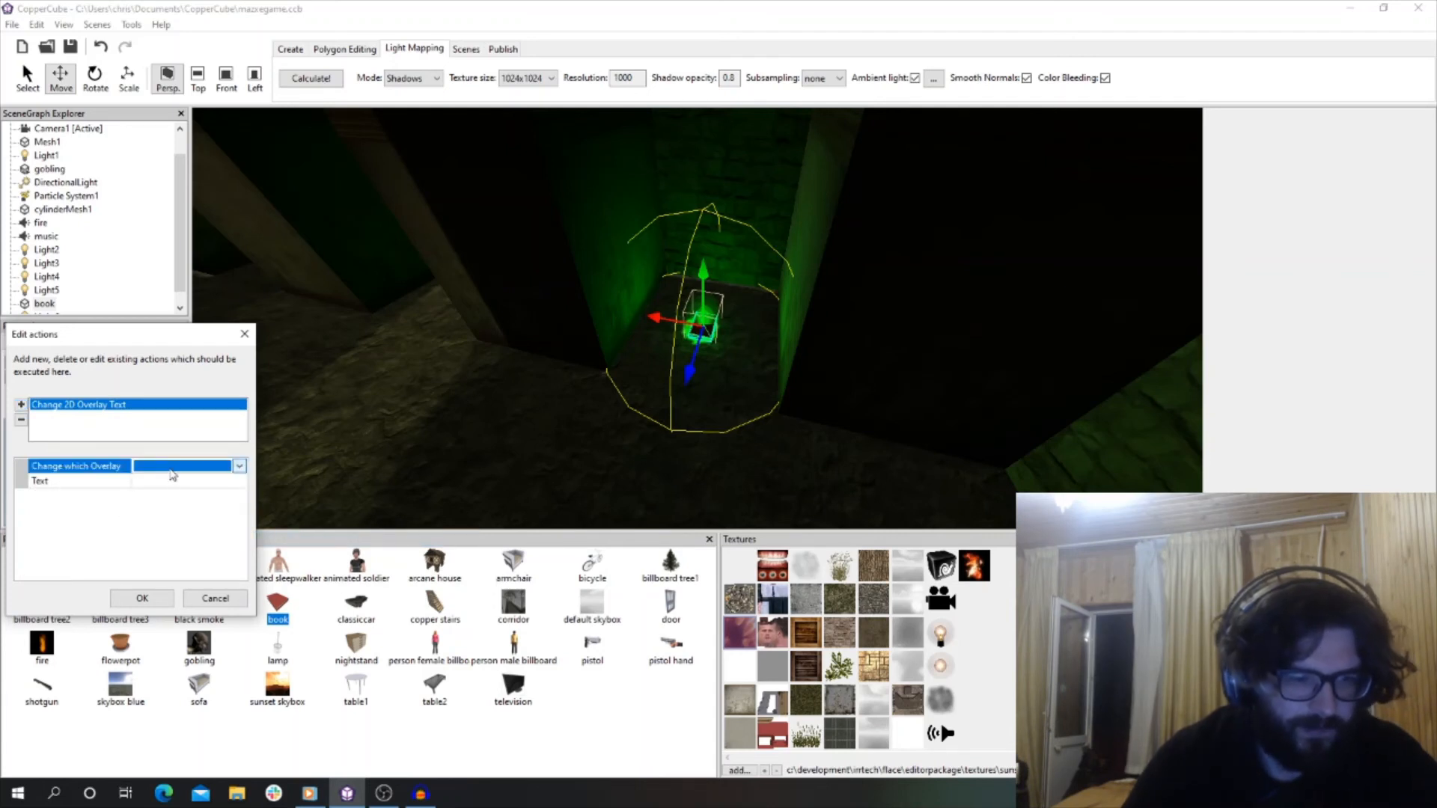
{"action": "left_click", "coordinate": [173, 469]}
{"action": "left_click", "coordinate": [178, 476]}
{"action": "left_click", "coordinate": [169, 480]}
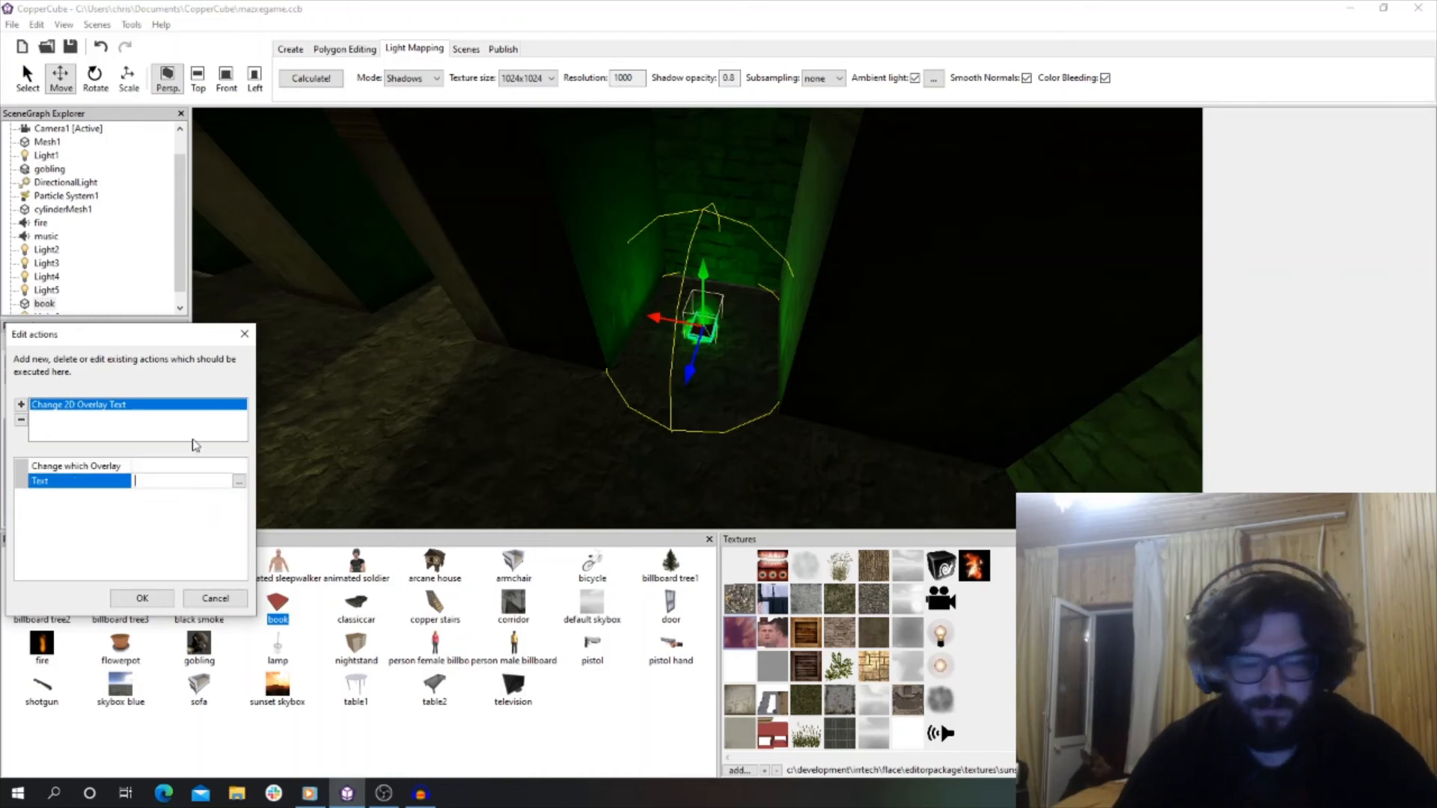
{"action": "type", "text": "WELL DO"}
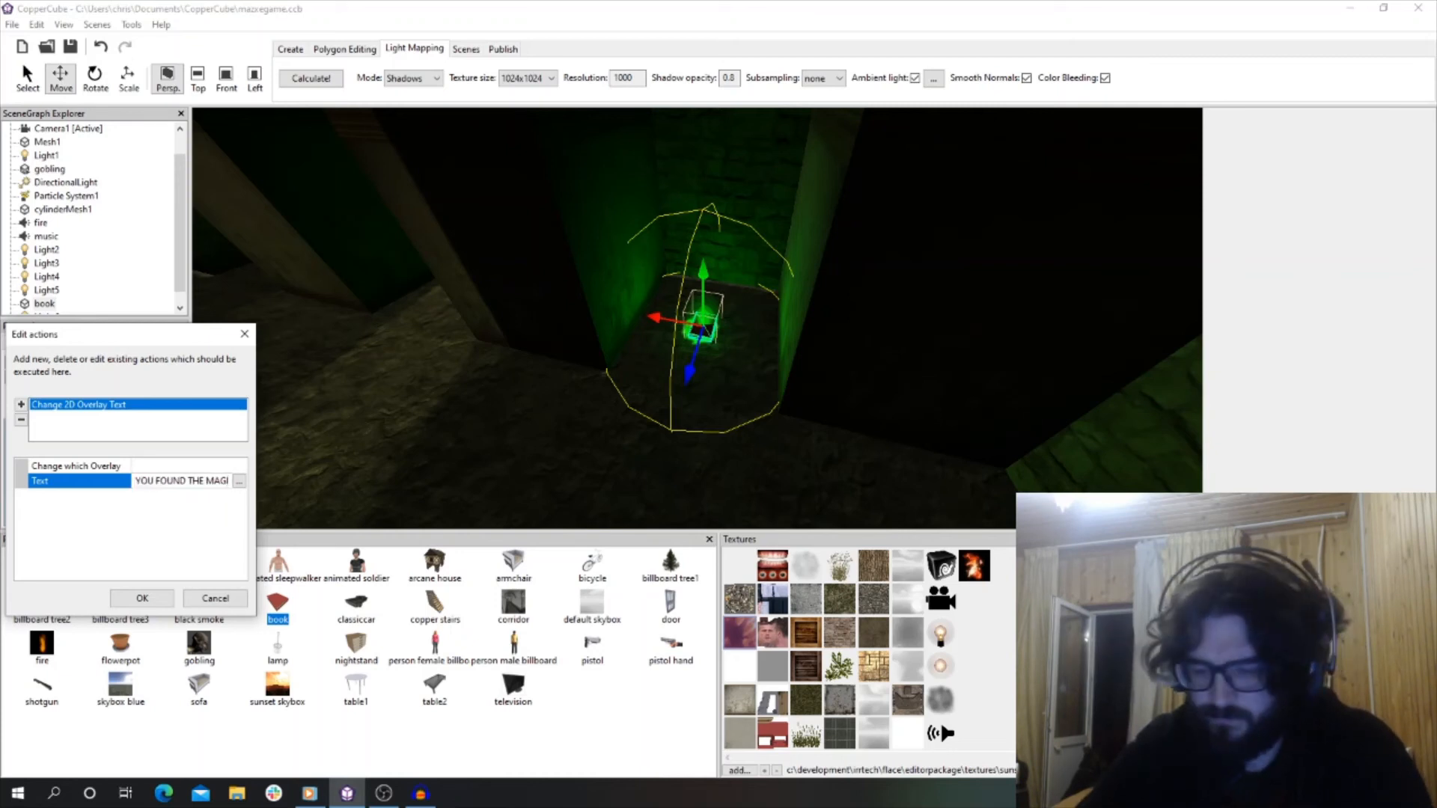
{"action": "type", "text": "BOOK"}
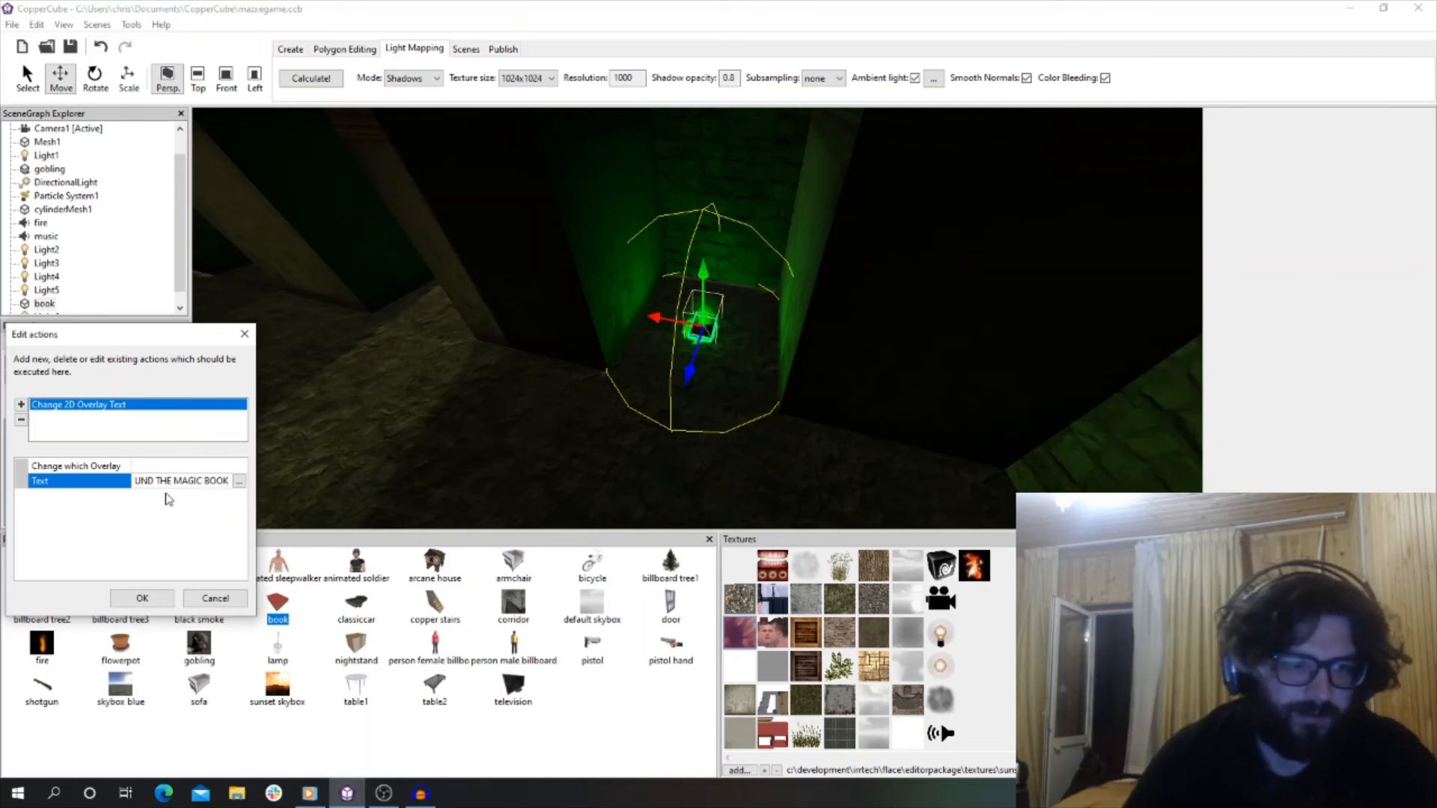
{"action": "left_click", "coordinate": [142, 598]}
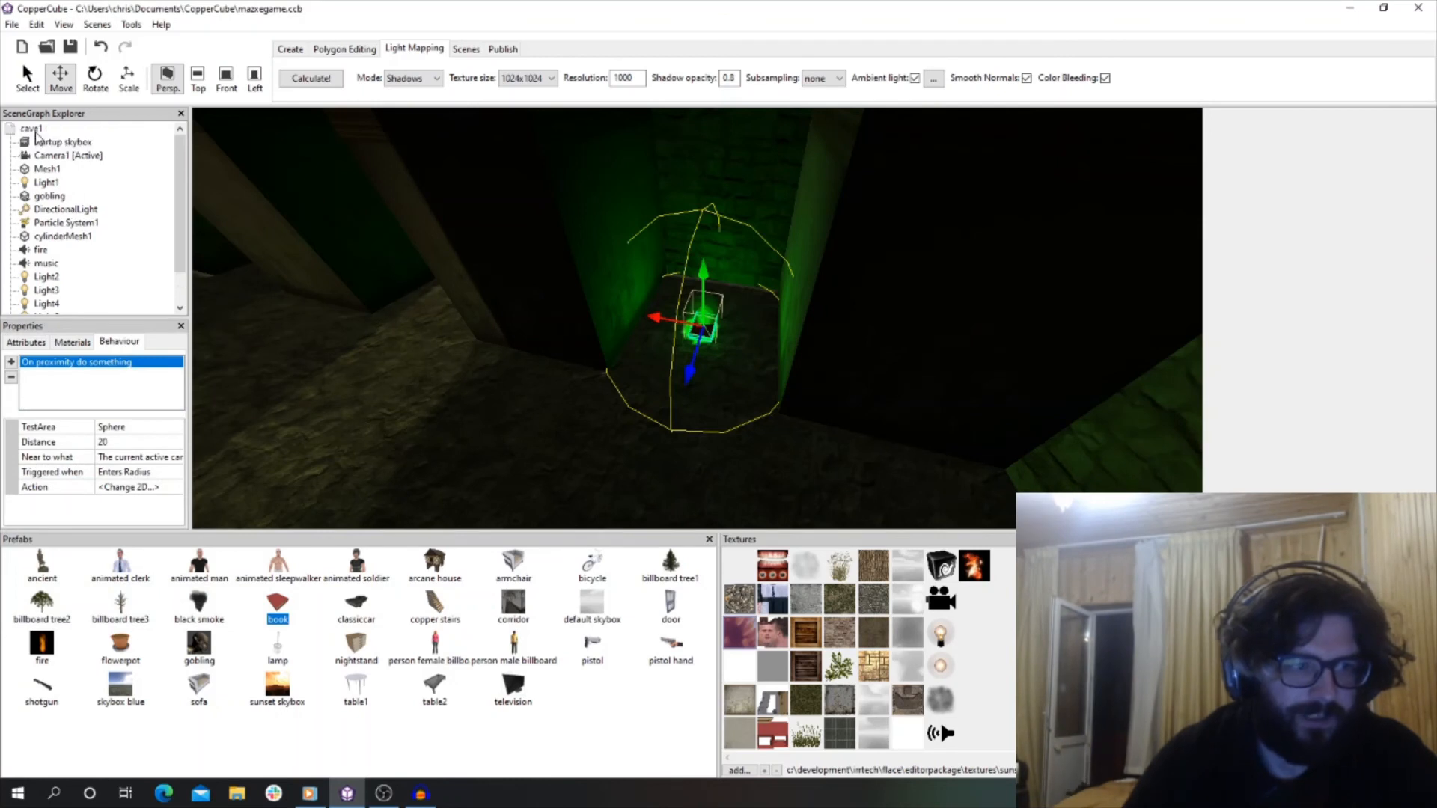
Insert a 2D overlay item into the cave1 scene and show its attributes.
{"action": "right_click", "coordinate": [35, 132]}
{"action": "mouse_move", "coordinate": [150, 143]}
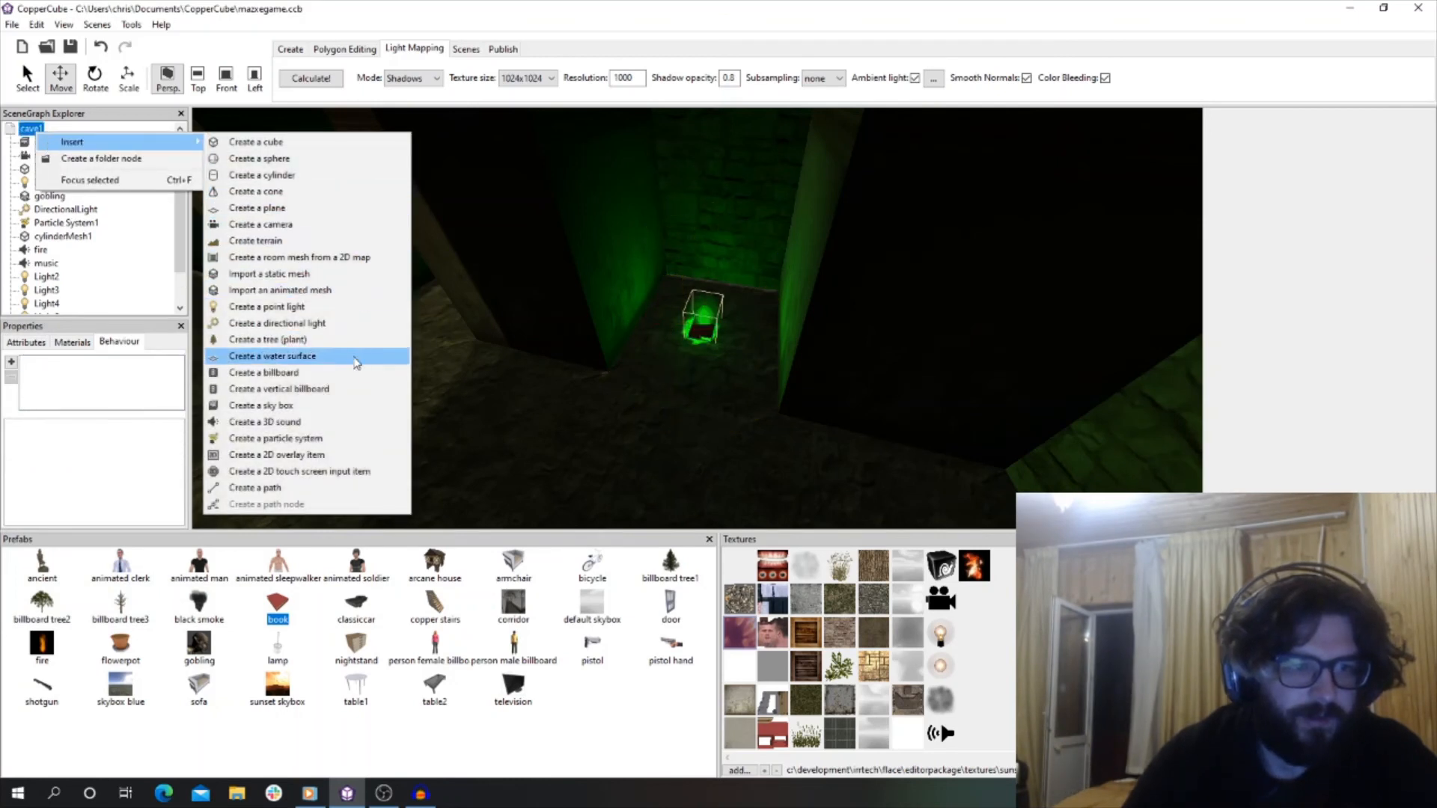
{"action": "left_click", "coordinate": [330, 455]}
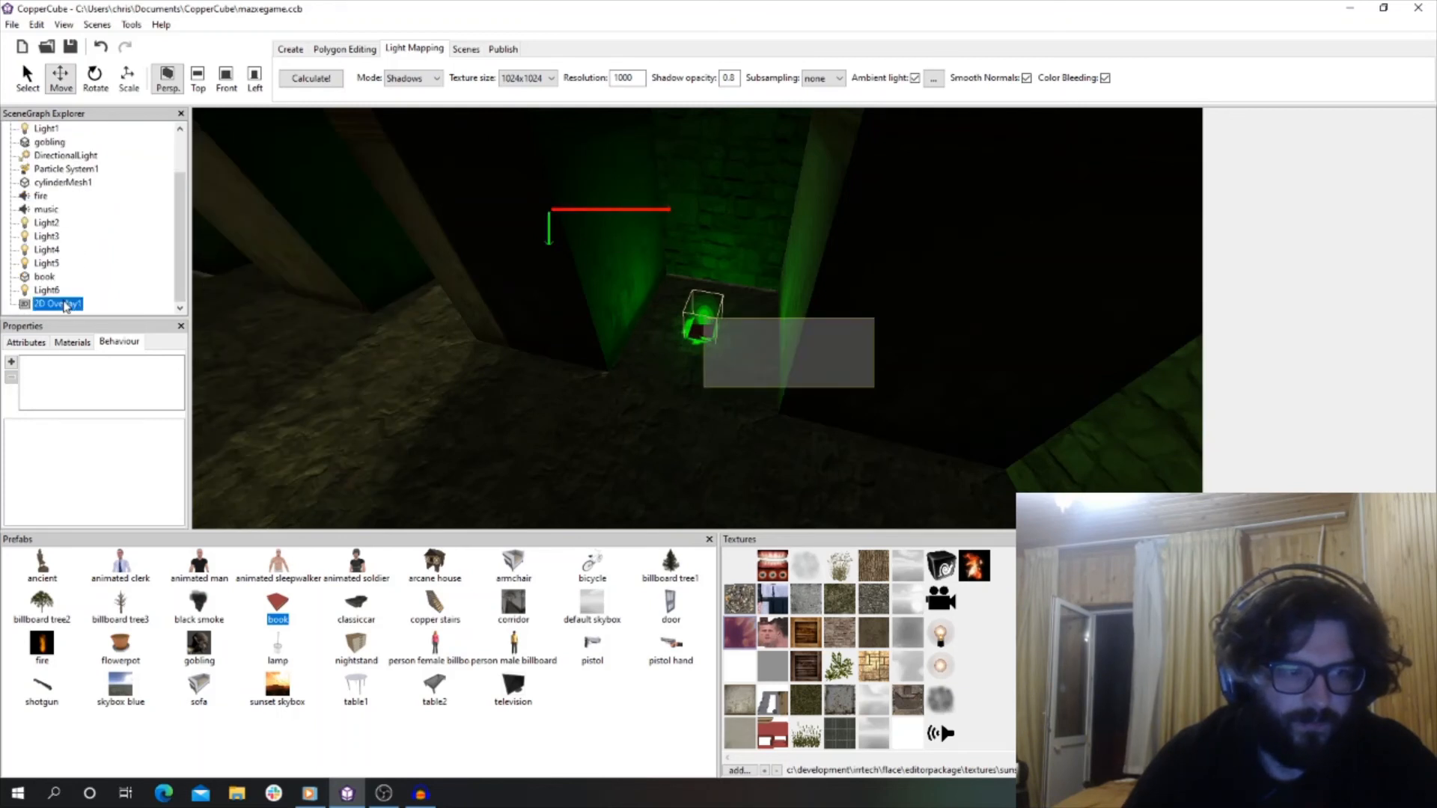
{"action": "left_click", "coordinate": [46, 343]}
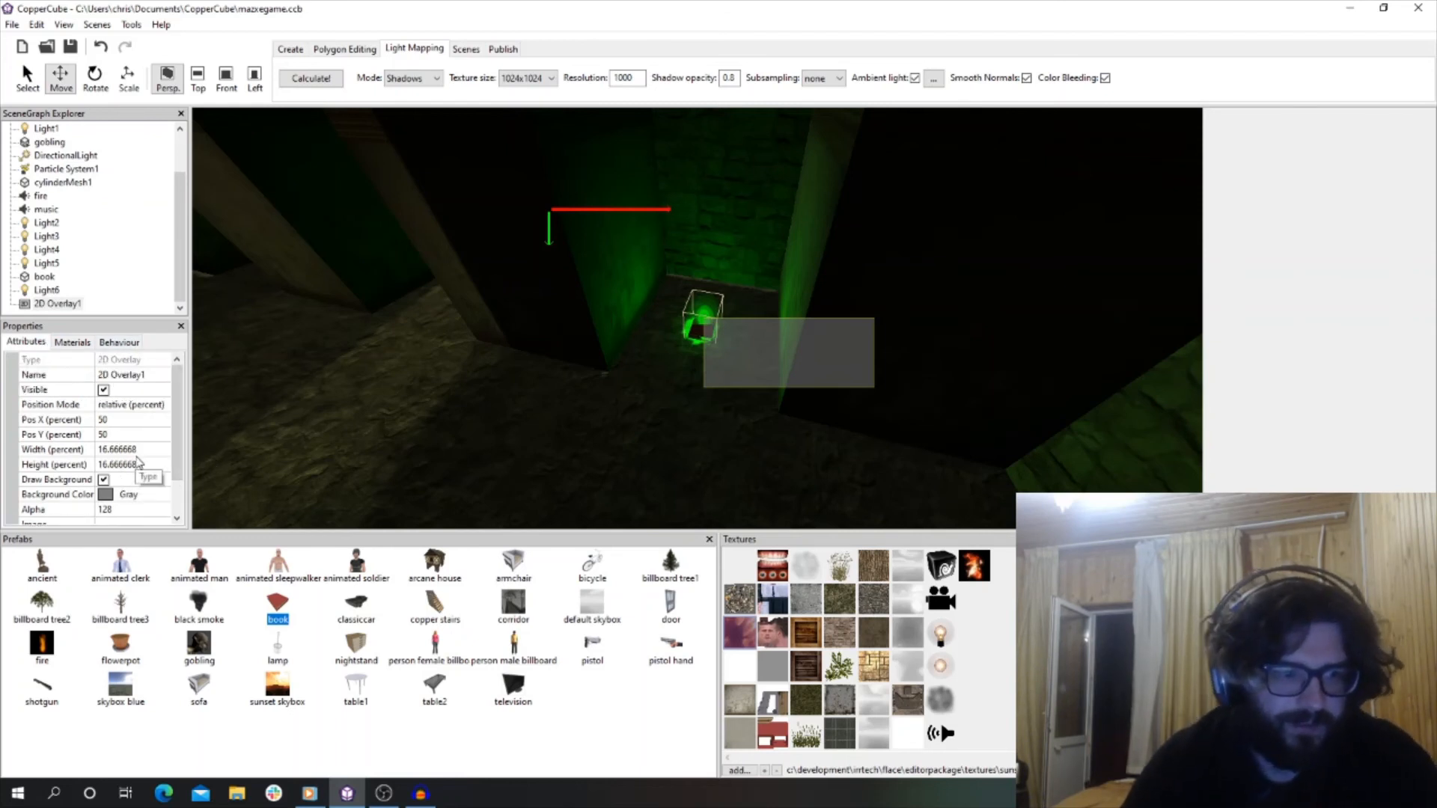
Position the 2D overlay at 10 percent in X and 80 percent in Y.
{"action": "left_click", "coordinate": [120, 419]}
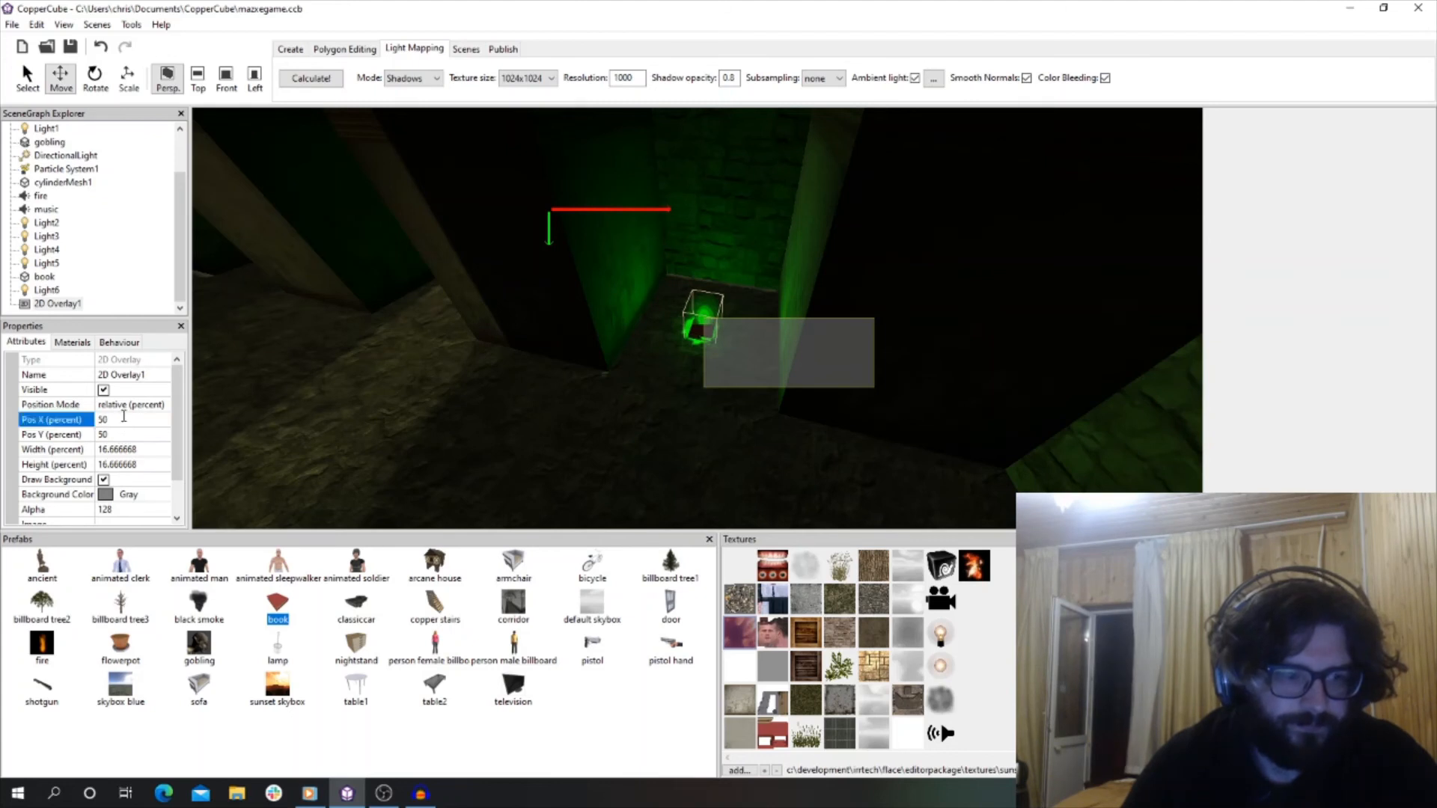
{"action": "type", "text": "25"}
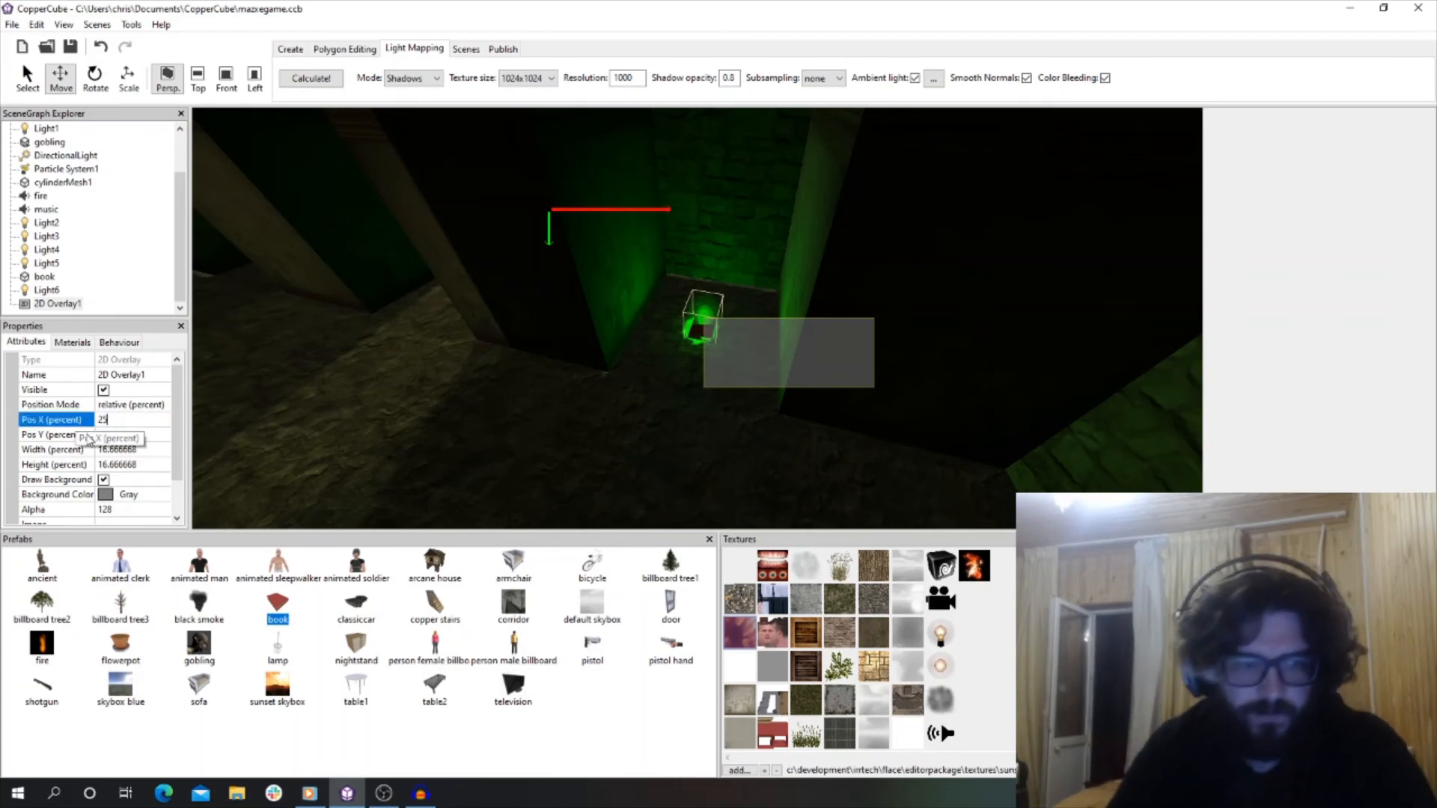
{"action": "key", "text": "Return"}
{"action": "left_click", "coordinate": [106, 420]}
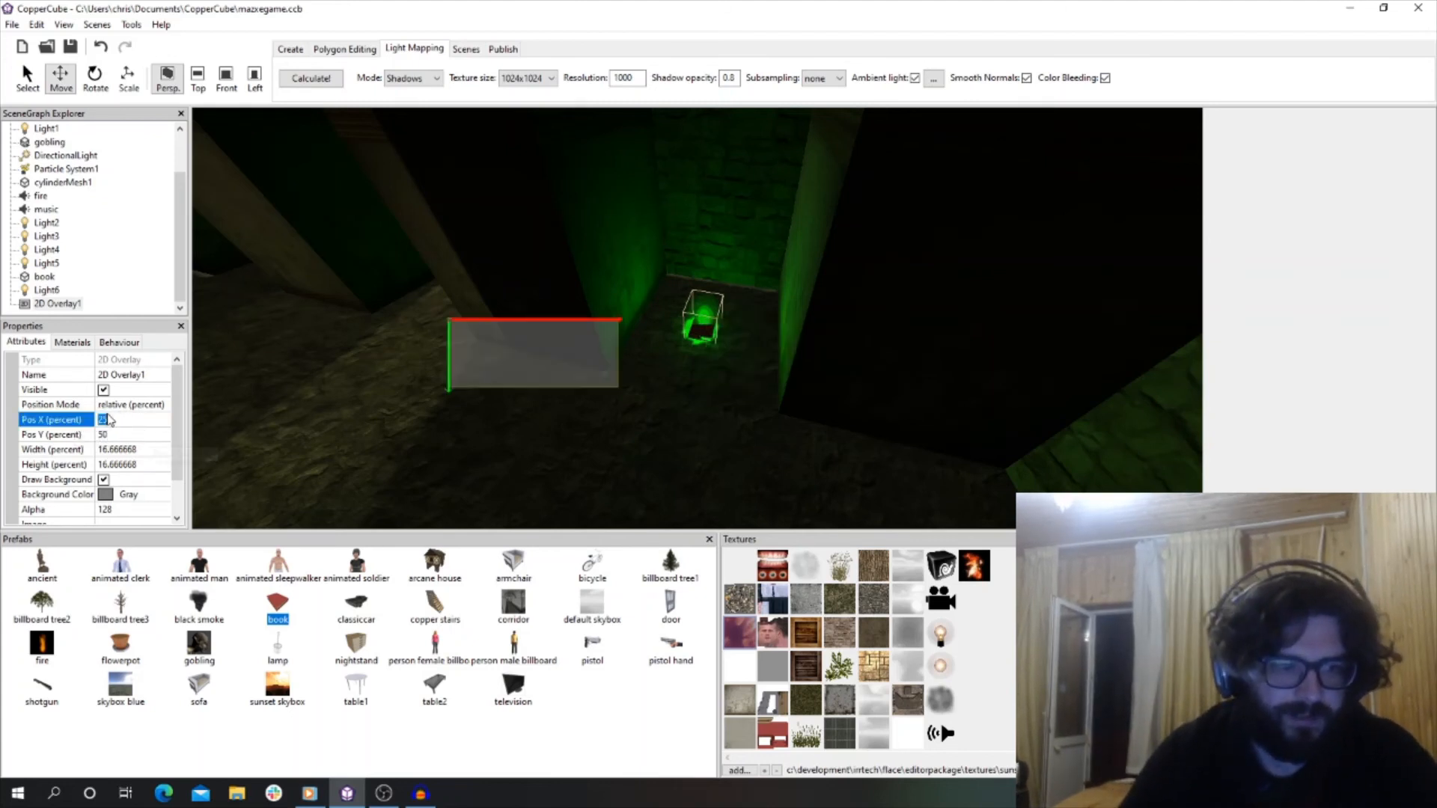
{"action": "type", "text": "10"}
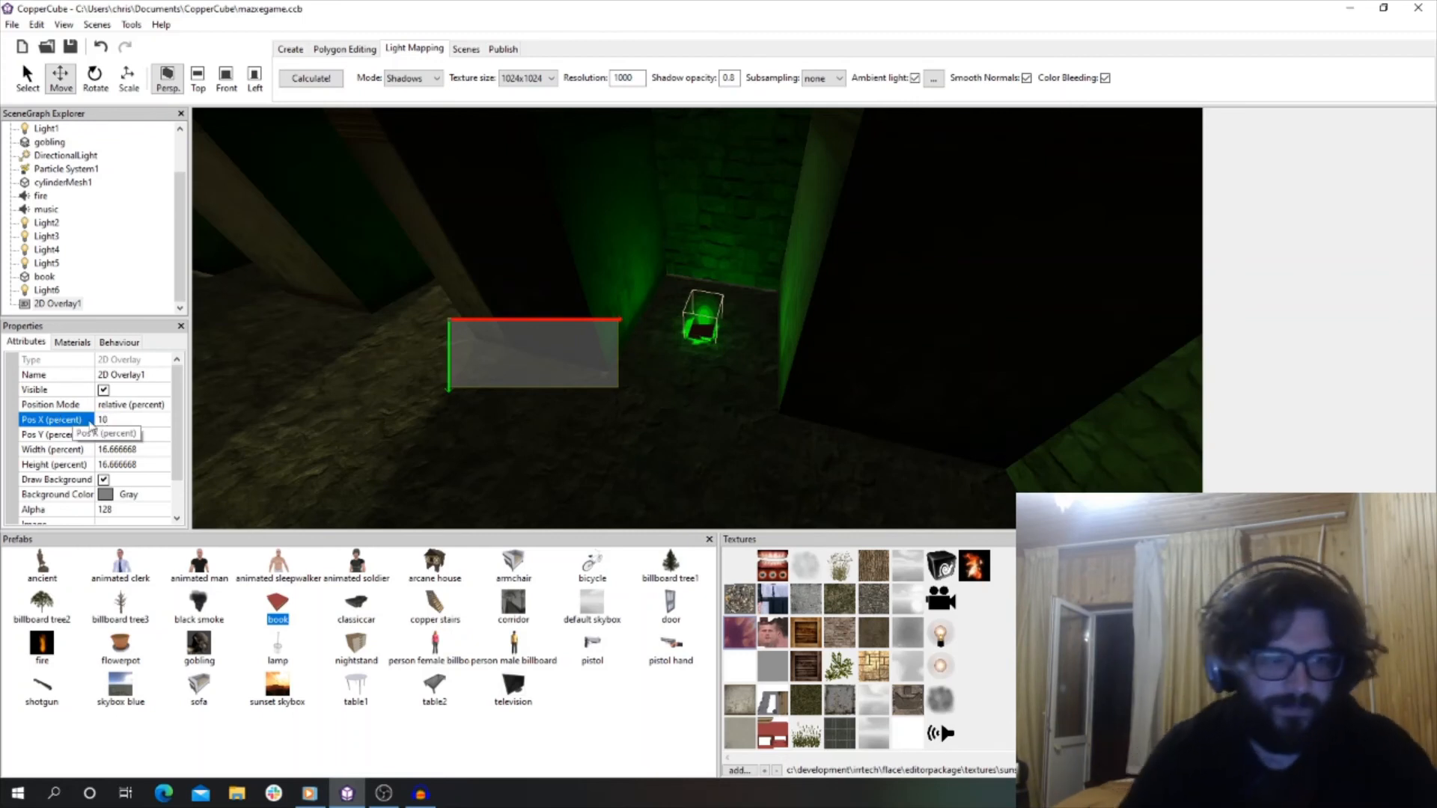
{"action": "key", "text": "Return"}
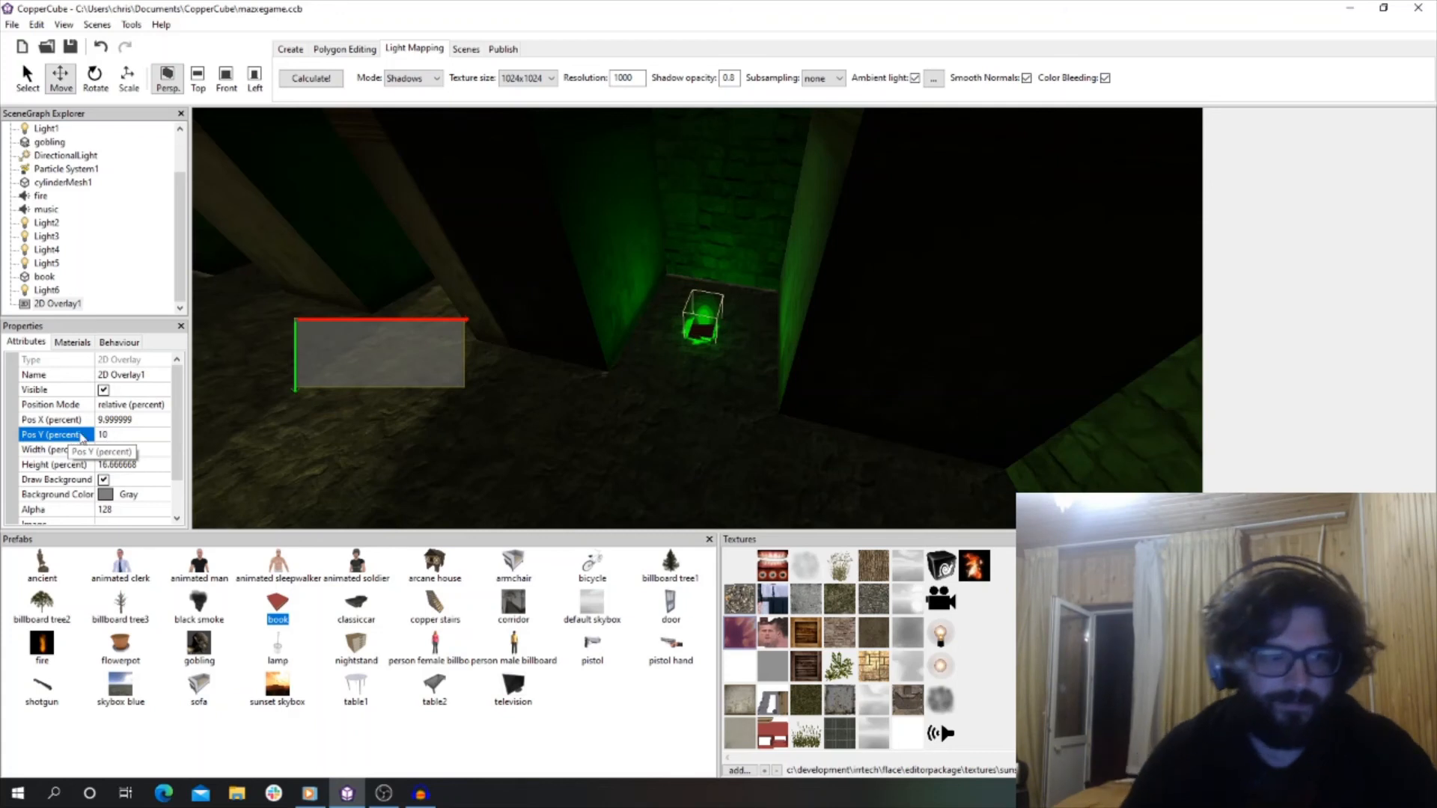
{"action": "key", "text": "Return"}
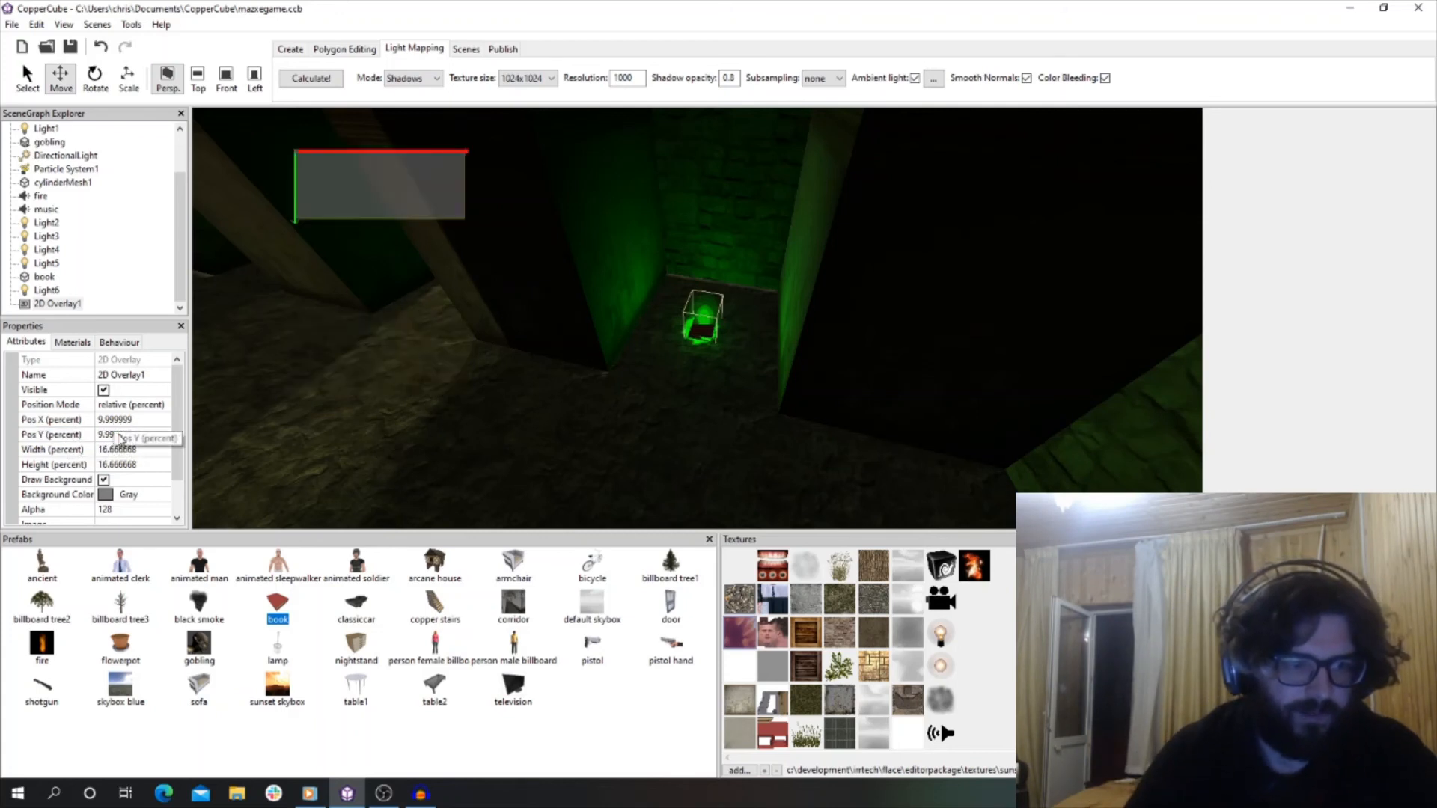
{"action": "left_click", "coordinate": [119, 435]}
{"action": "type", "text": "80"}
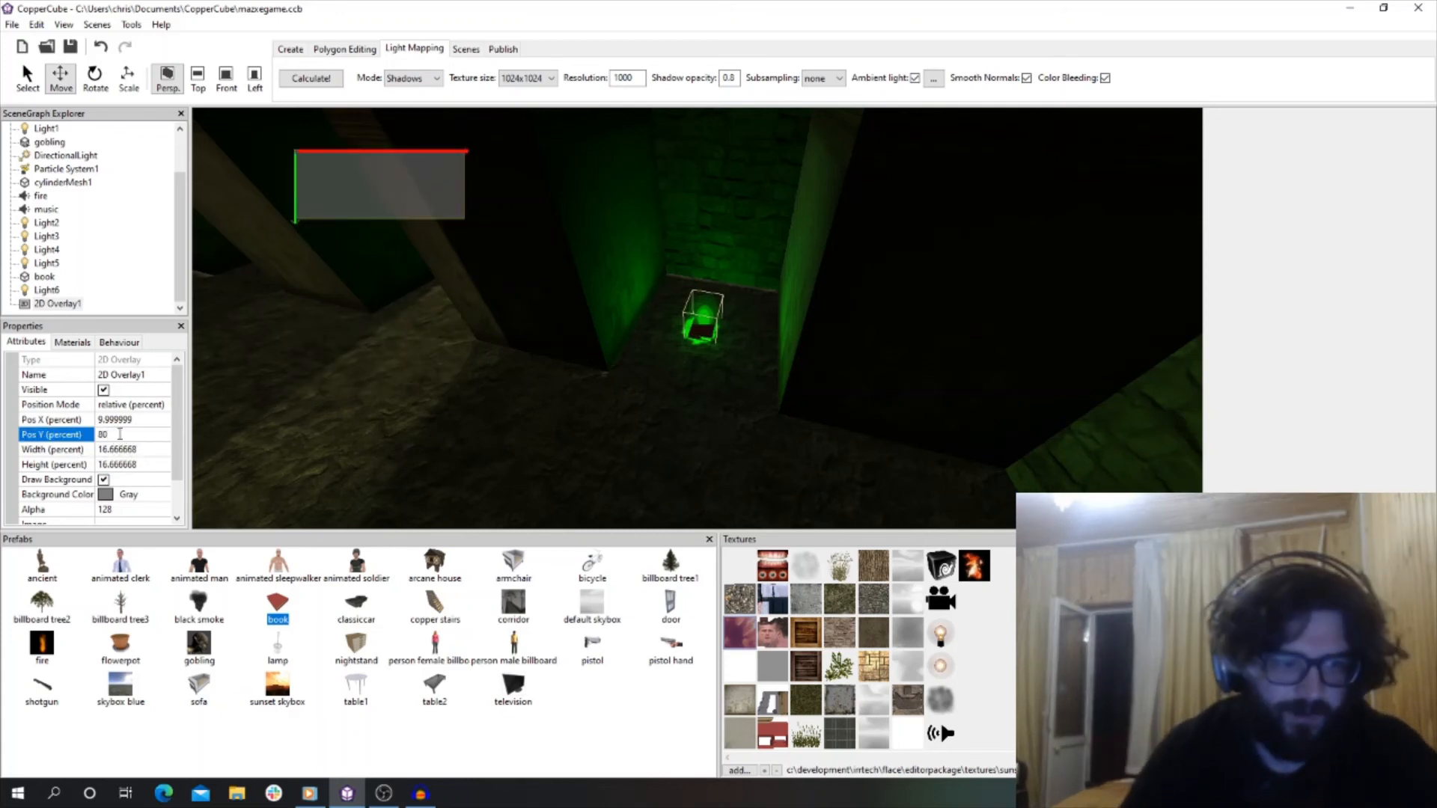
{"action": "key", "text": "Return"}
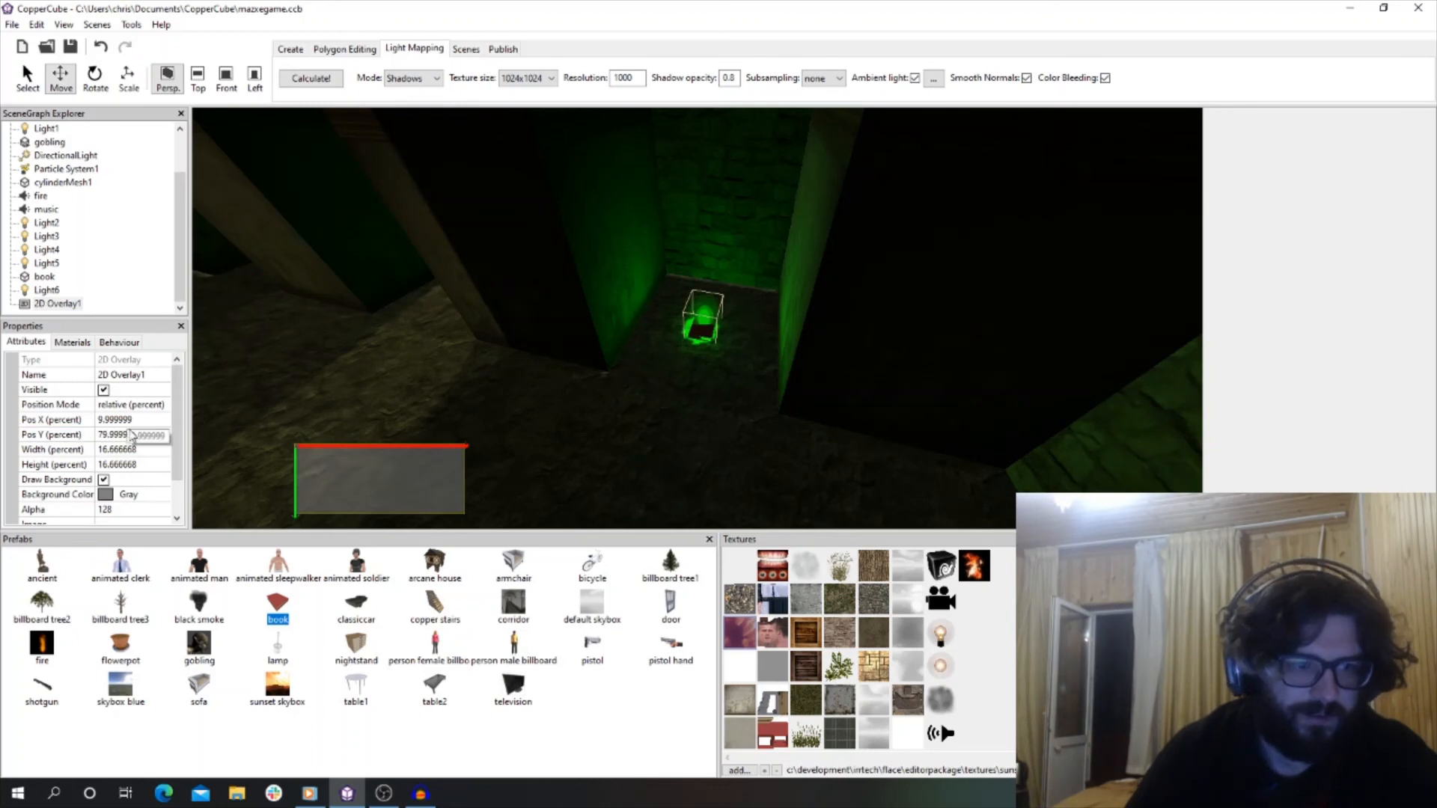
{"action": "left_click", "coordinate": [158, 405]}
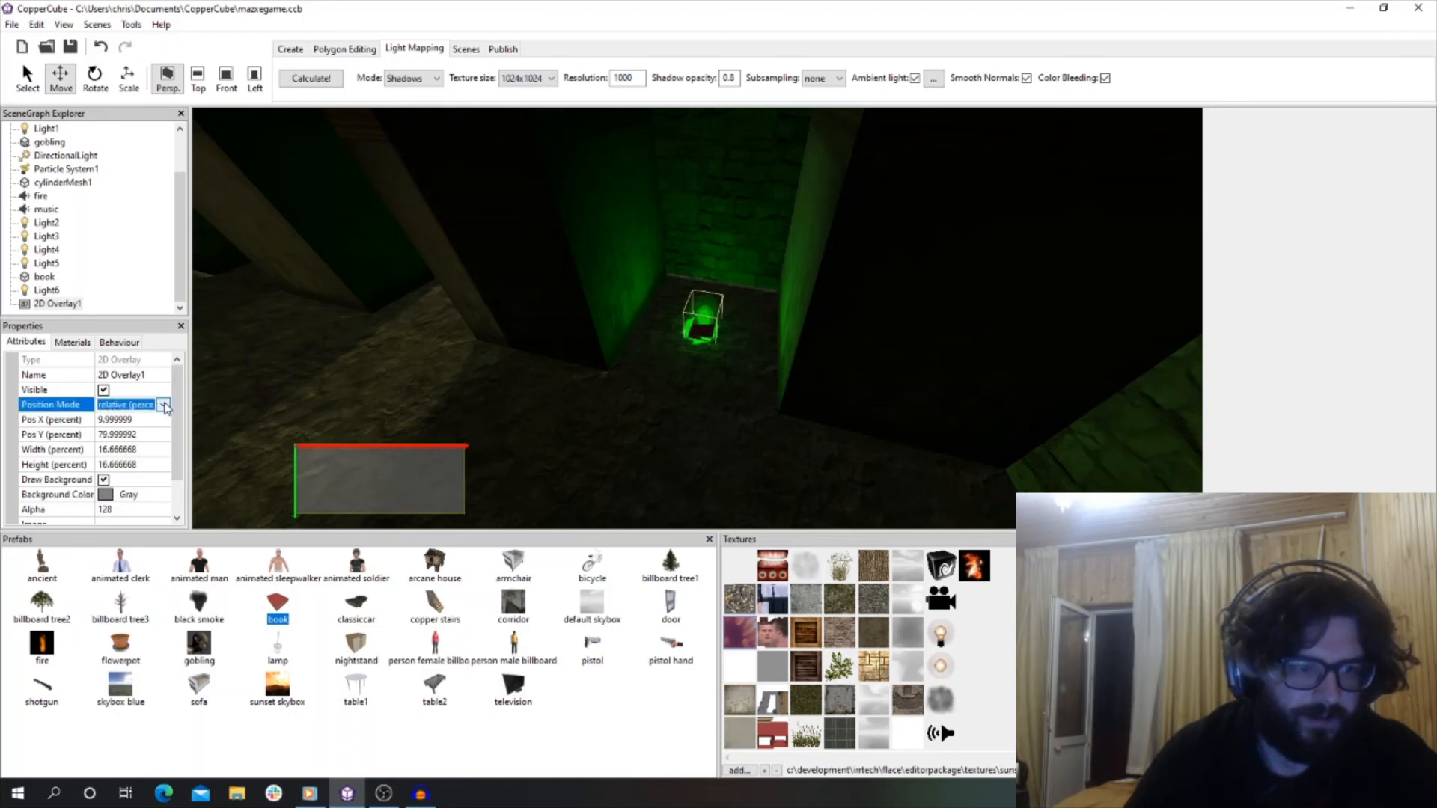
{"action": "left_click", "coordinate": [165, 404]}
{"action": "left_click", "coordinate": [164, 405]}
Set the 2D overlay's background colour to white.
{"action": "left_click_drag", "start_coordinate": [176, 407], "coordinate": [177, 449]}
{"action": "left_click", "coordinate": [110, 449]}
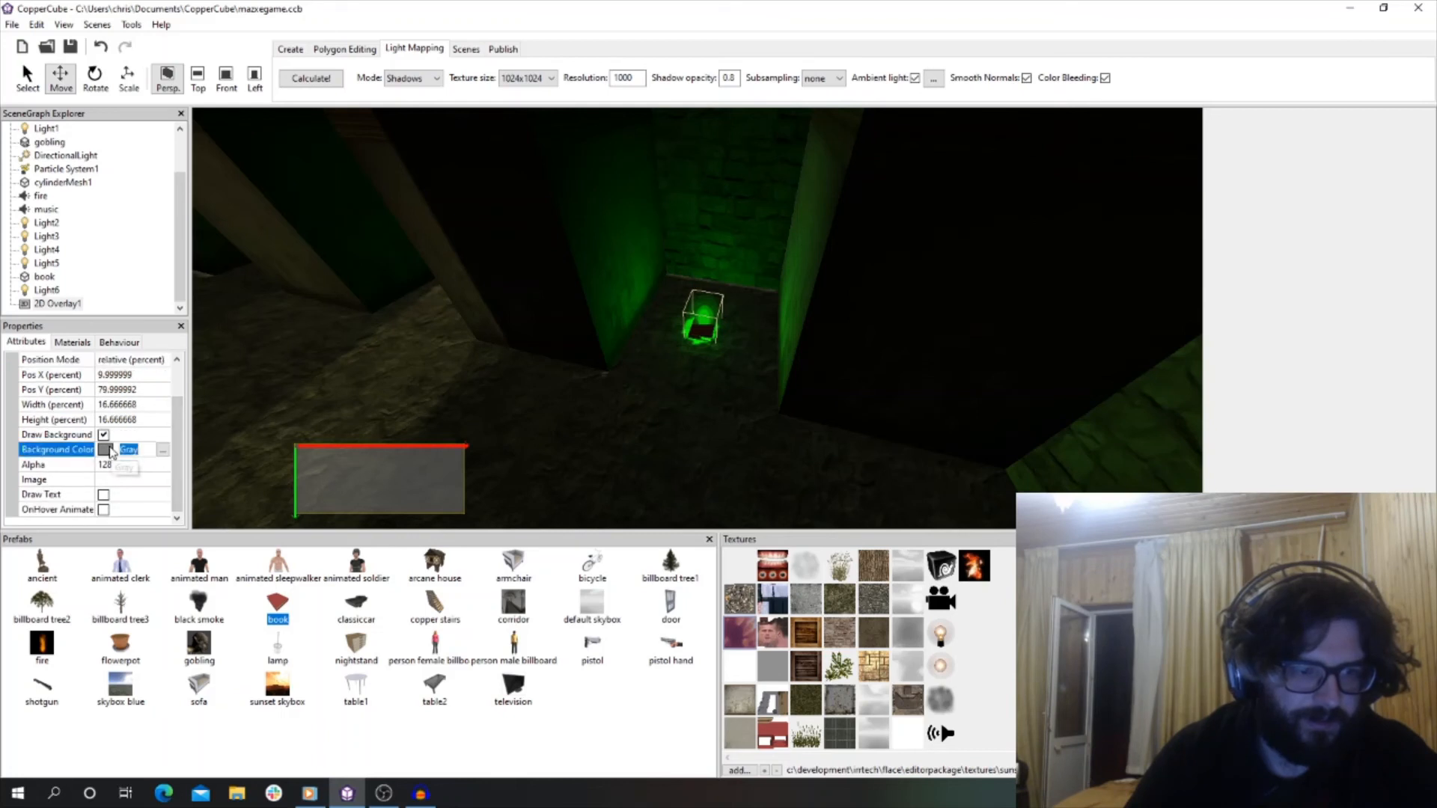
{"action": "left_click", "coordinate": [162, 450]}
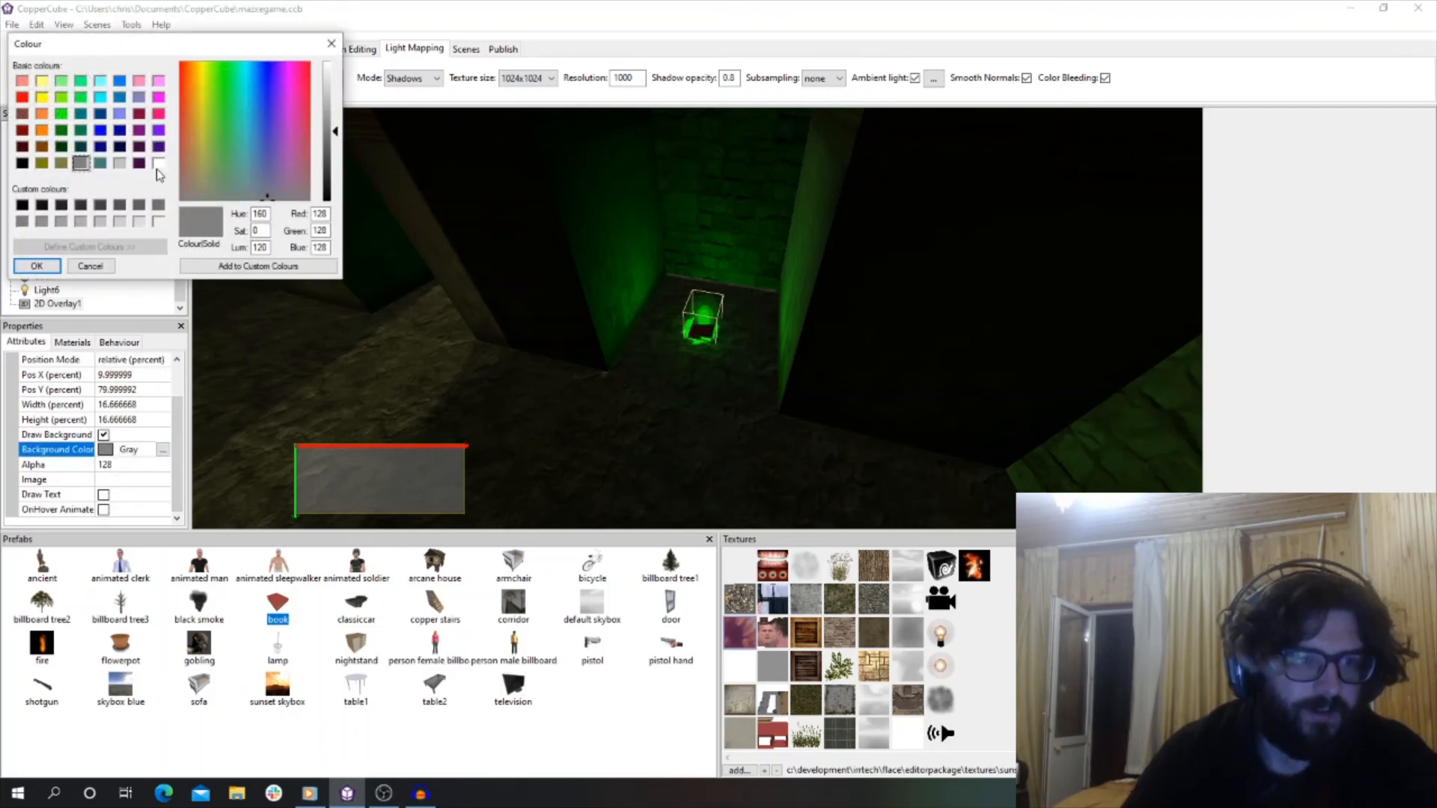
{"action": "left_click", "coordinate": [159, 164]}
{"action": "left_click", "coordinate": [37, 266]}
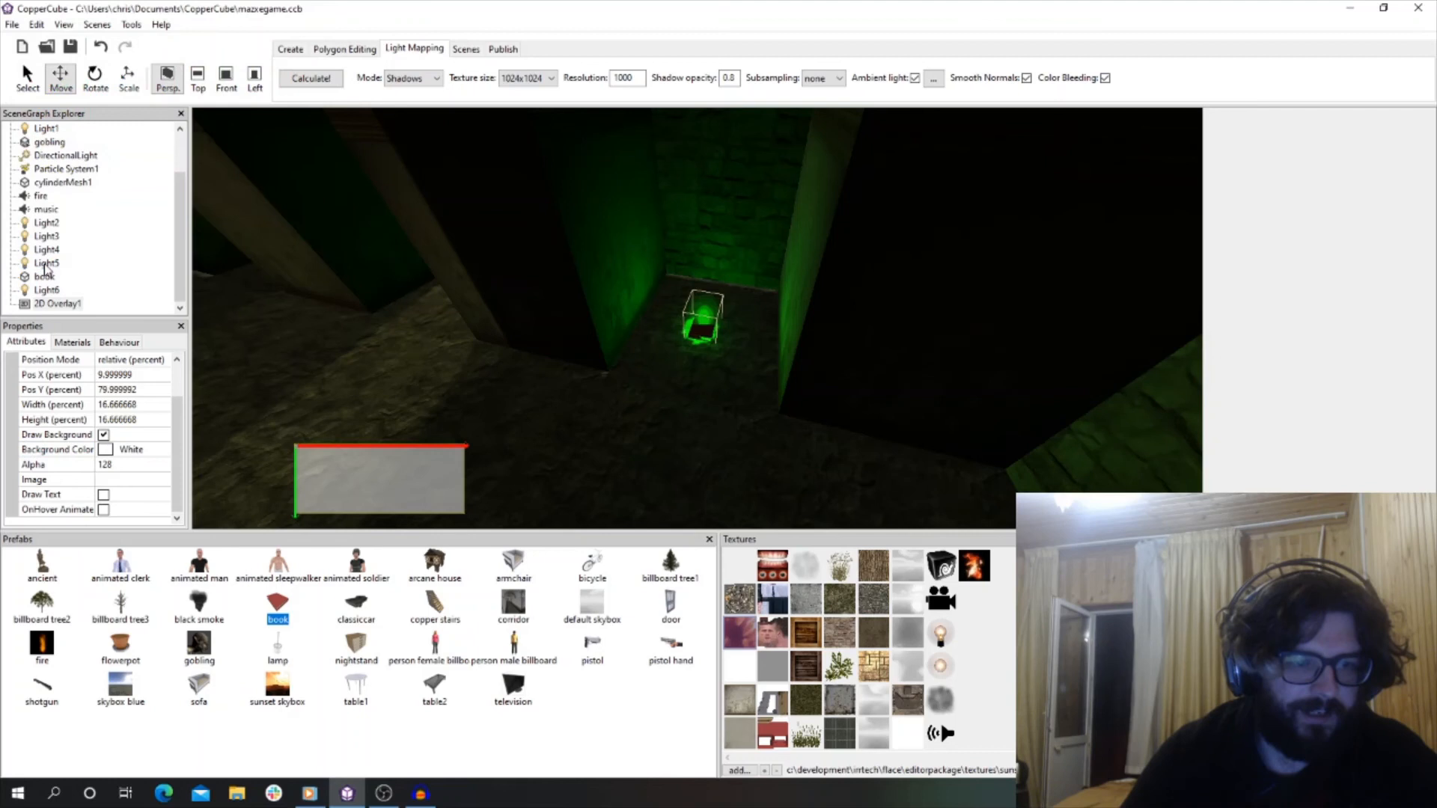
Enable Draw Text for the 2D overlay and bring up its text options.
{"action": "left_click", "coordinate": [134, 480]}
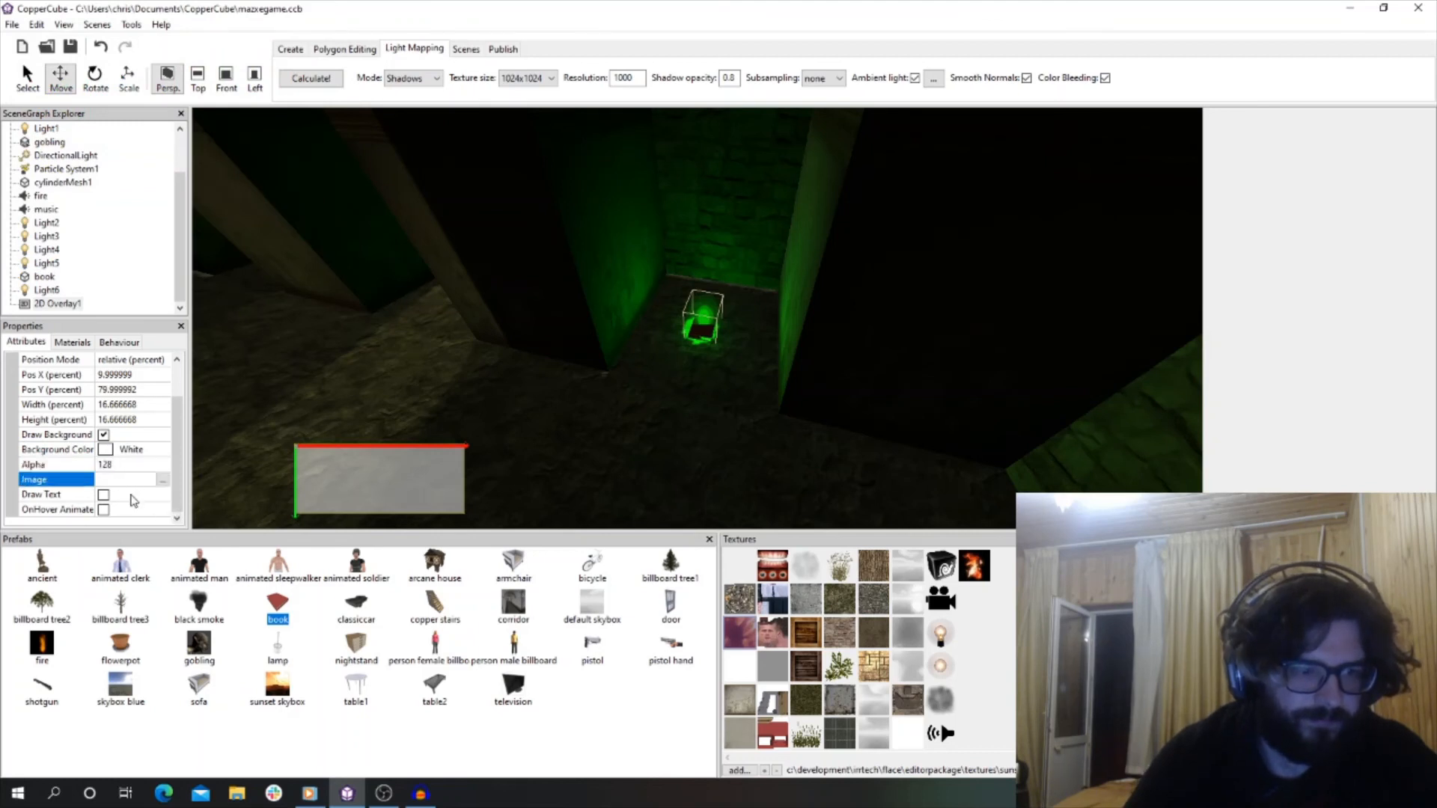
{"action": "left_click", "coordinate": [103, 495]}
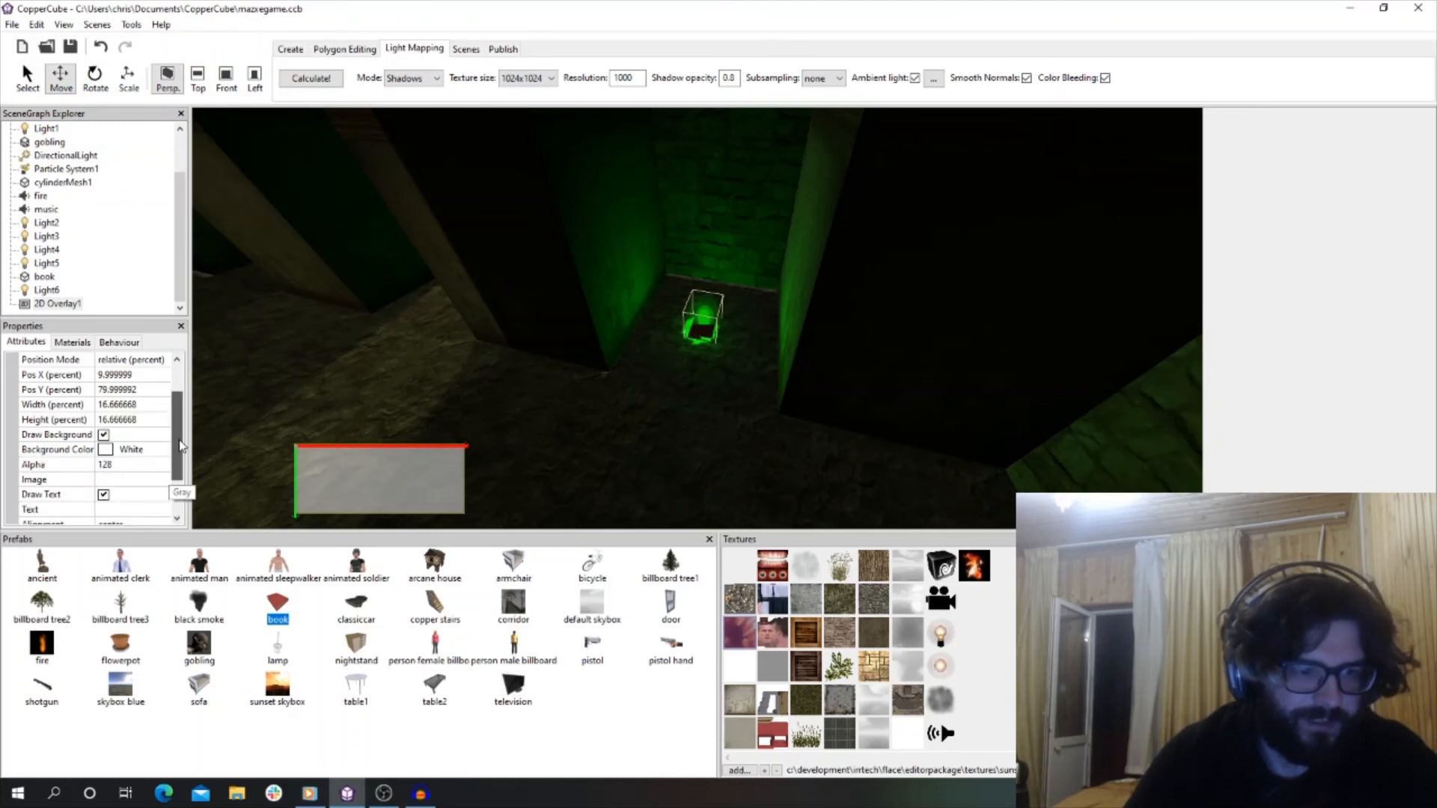
{"action": "left_click_drag", "start_coordinate": [180, 446], "coordinate": [178, 491]}
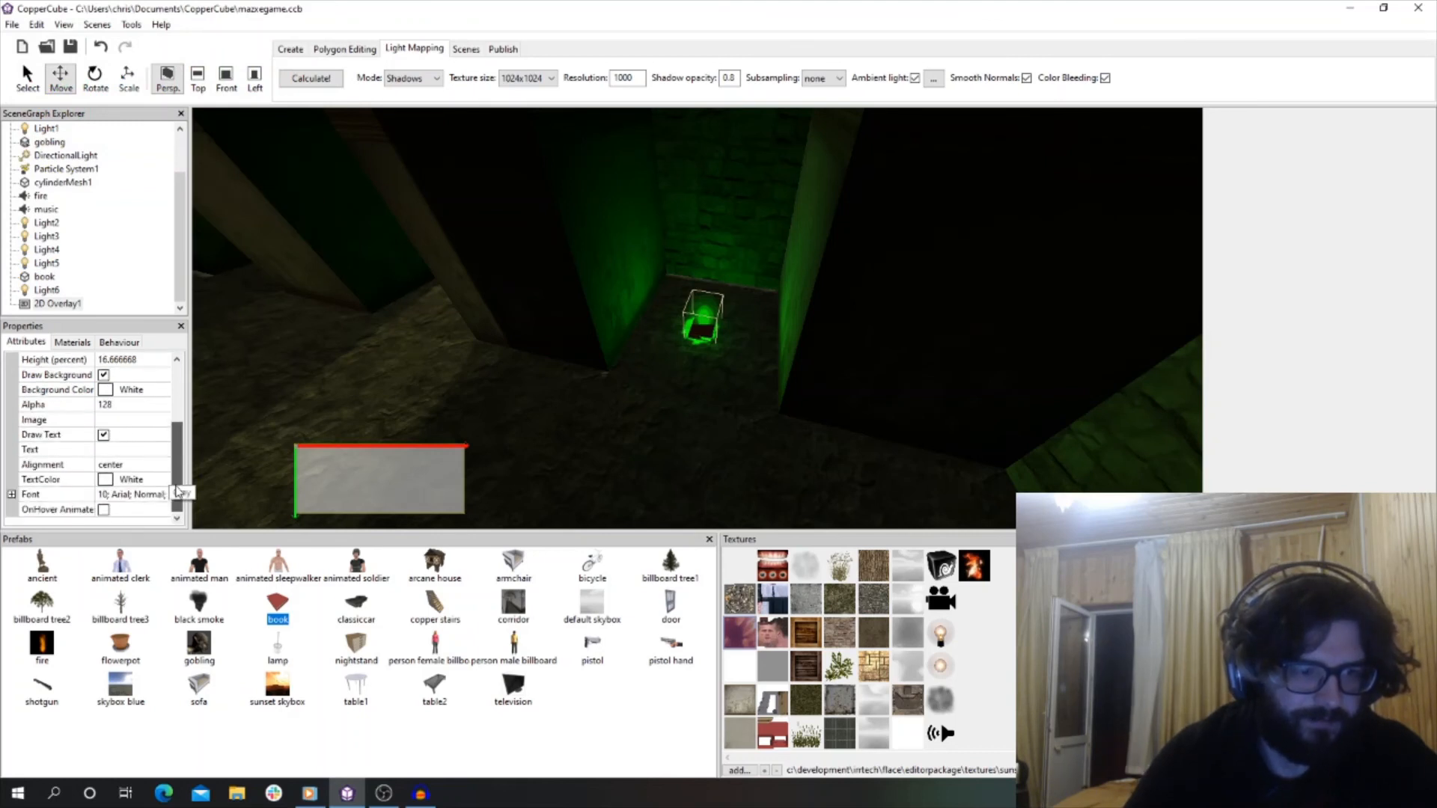
Try top left alignment for the overlay's text and return it to center.
{"action": "left_click", "coordinate": [124, 465]}
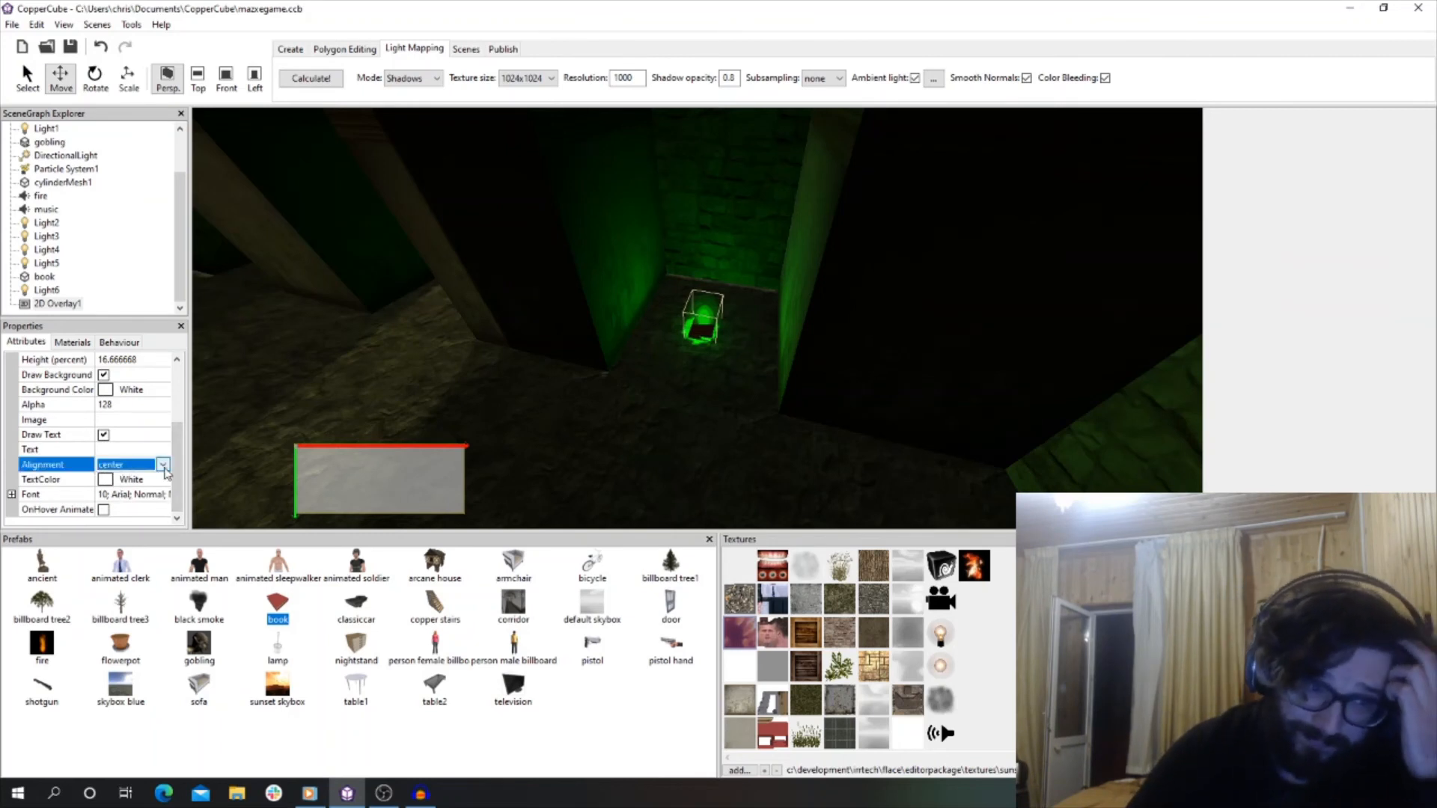
{"action": "left_click", "coordinate": [162, 465]}
{"action": "left_click", "coordinate": [147, 483]}
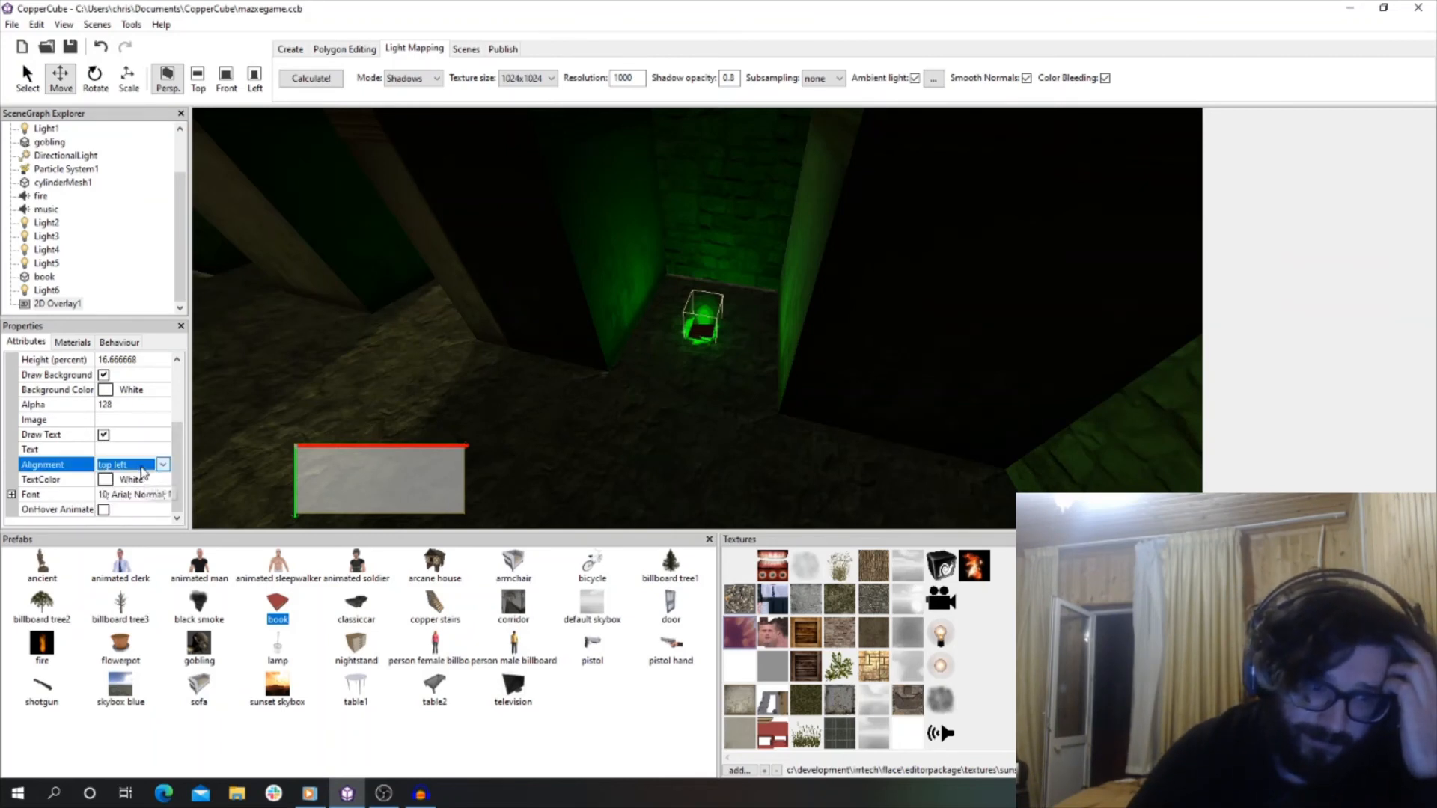
{"action": "left_click", "coordinate": [164, 465]}
{"action": "left_click", "coordinate": [140, 492]}
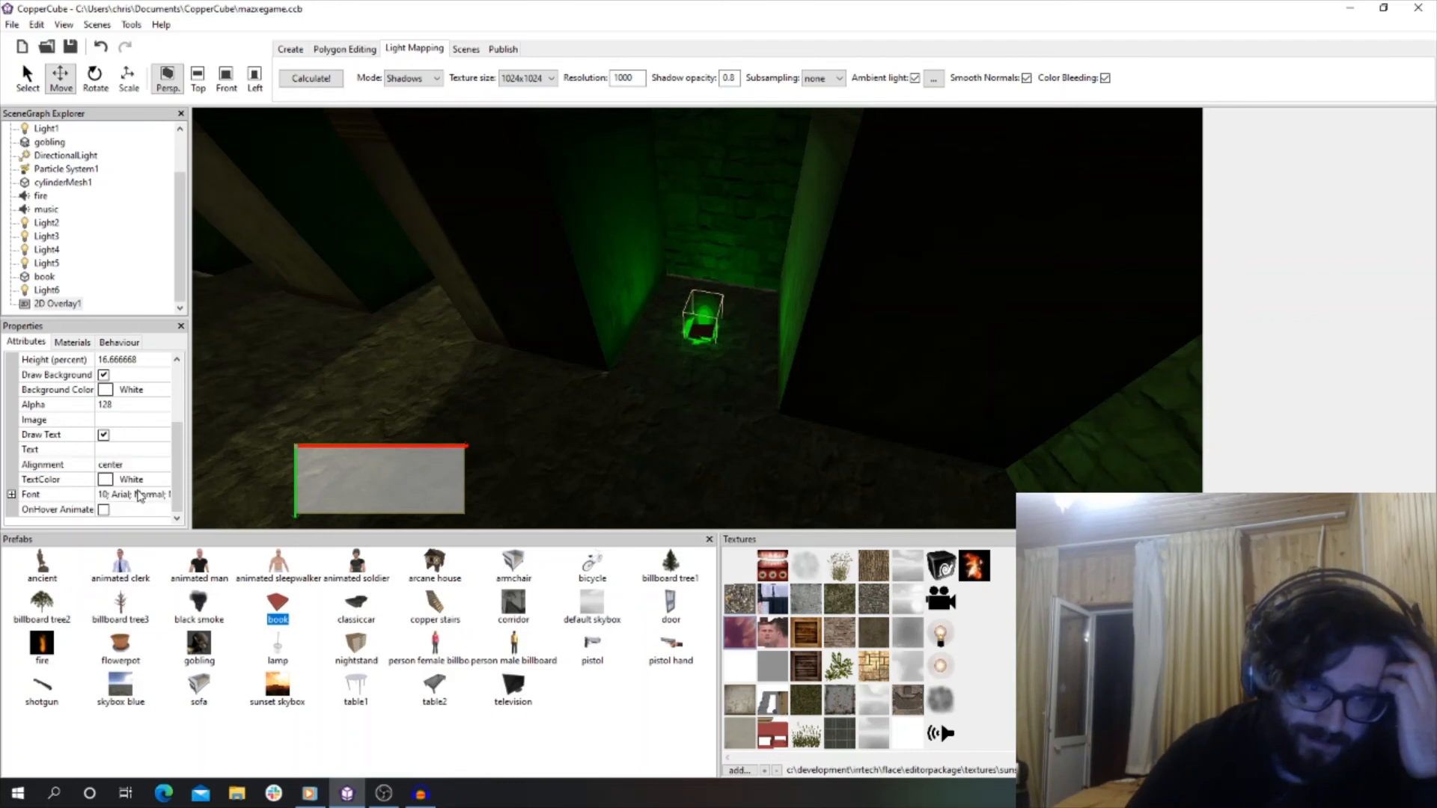
Set the overlay text's font to Bahnschrift Condensed at size 20.
{"action": "left_click", "coordinate": [127, 497]}
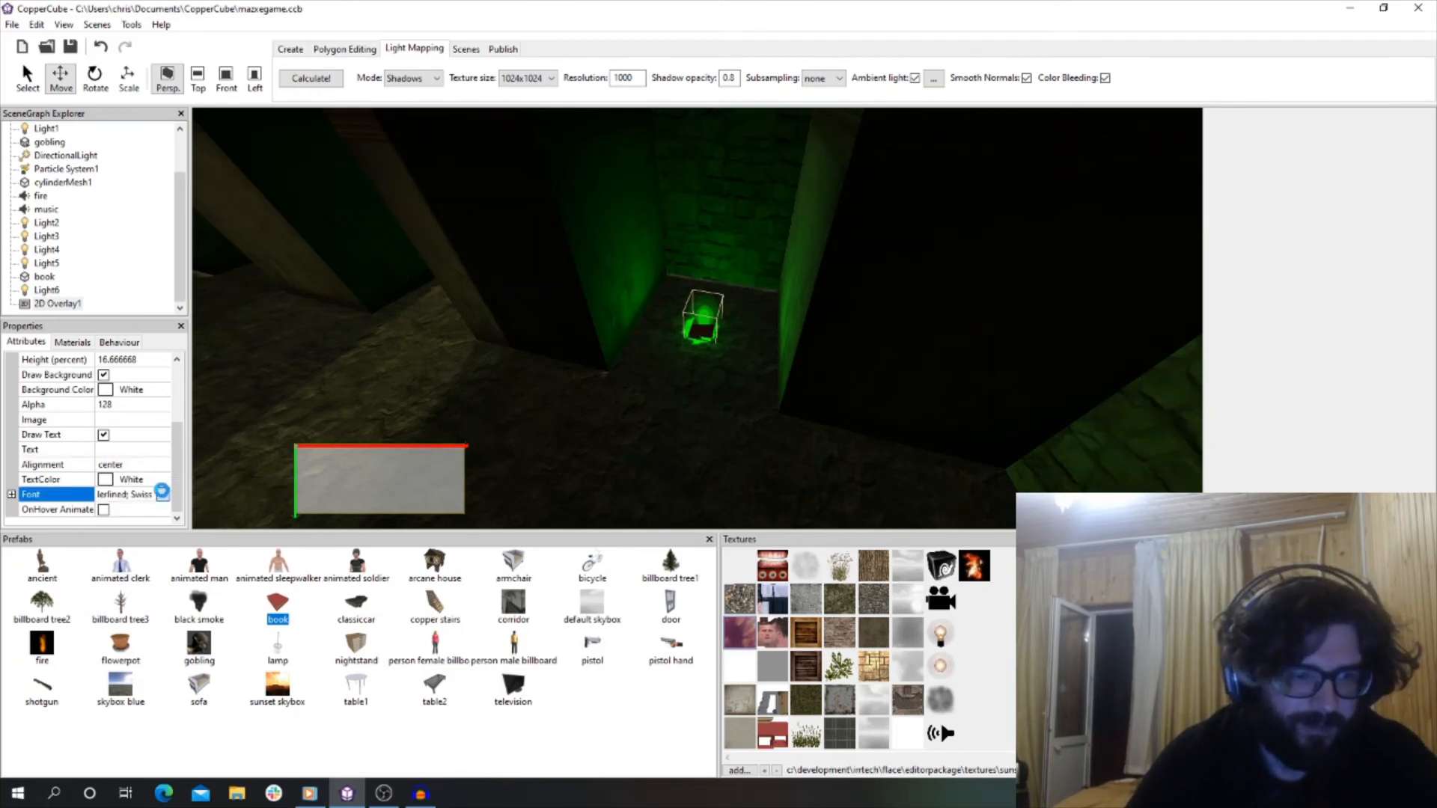
{"action": "left_click", "coordinate": [163, 494]}
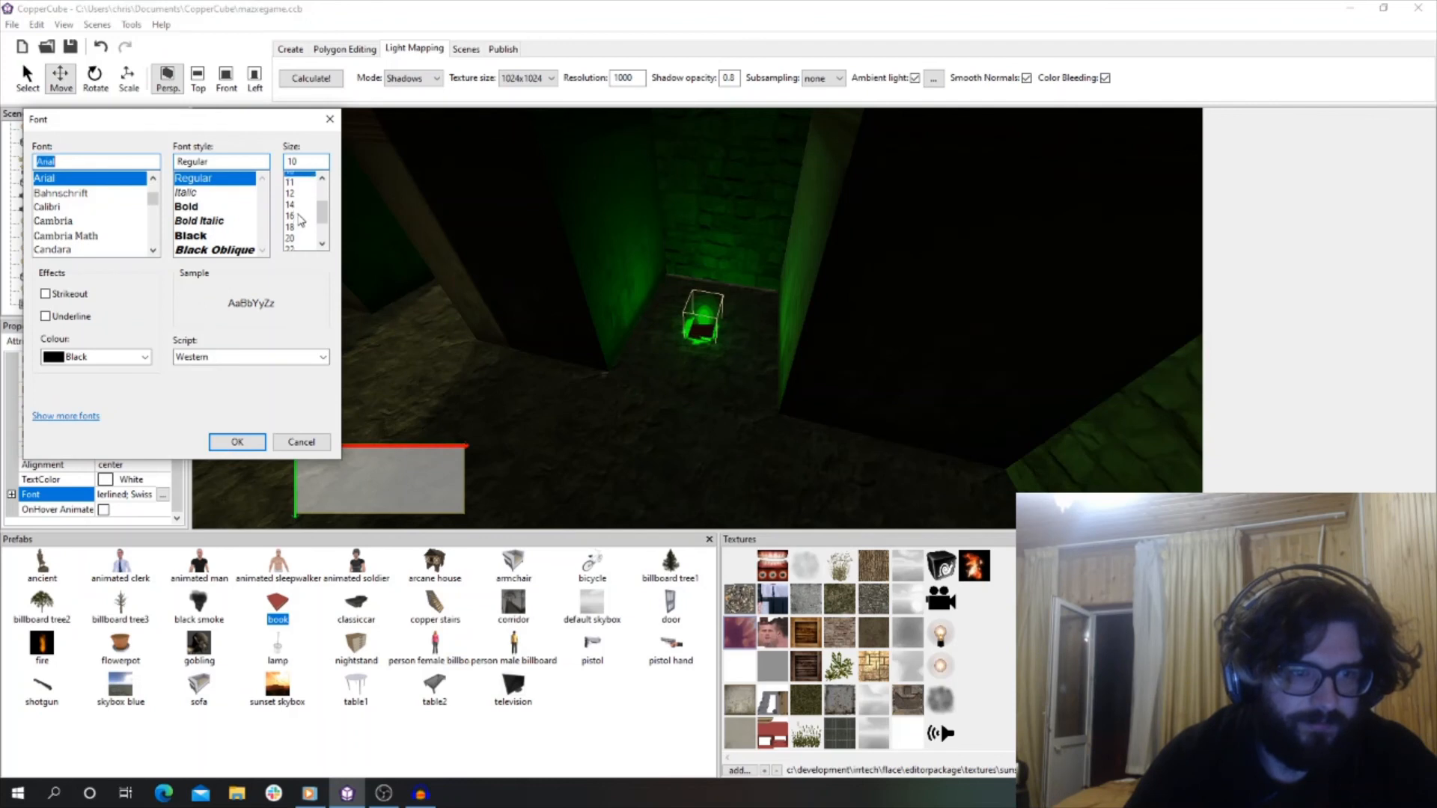
{"action": "left_click", "coordinate": [291, 177]}
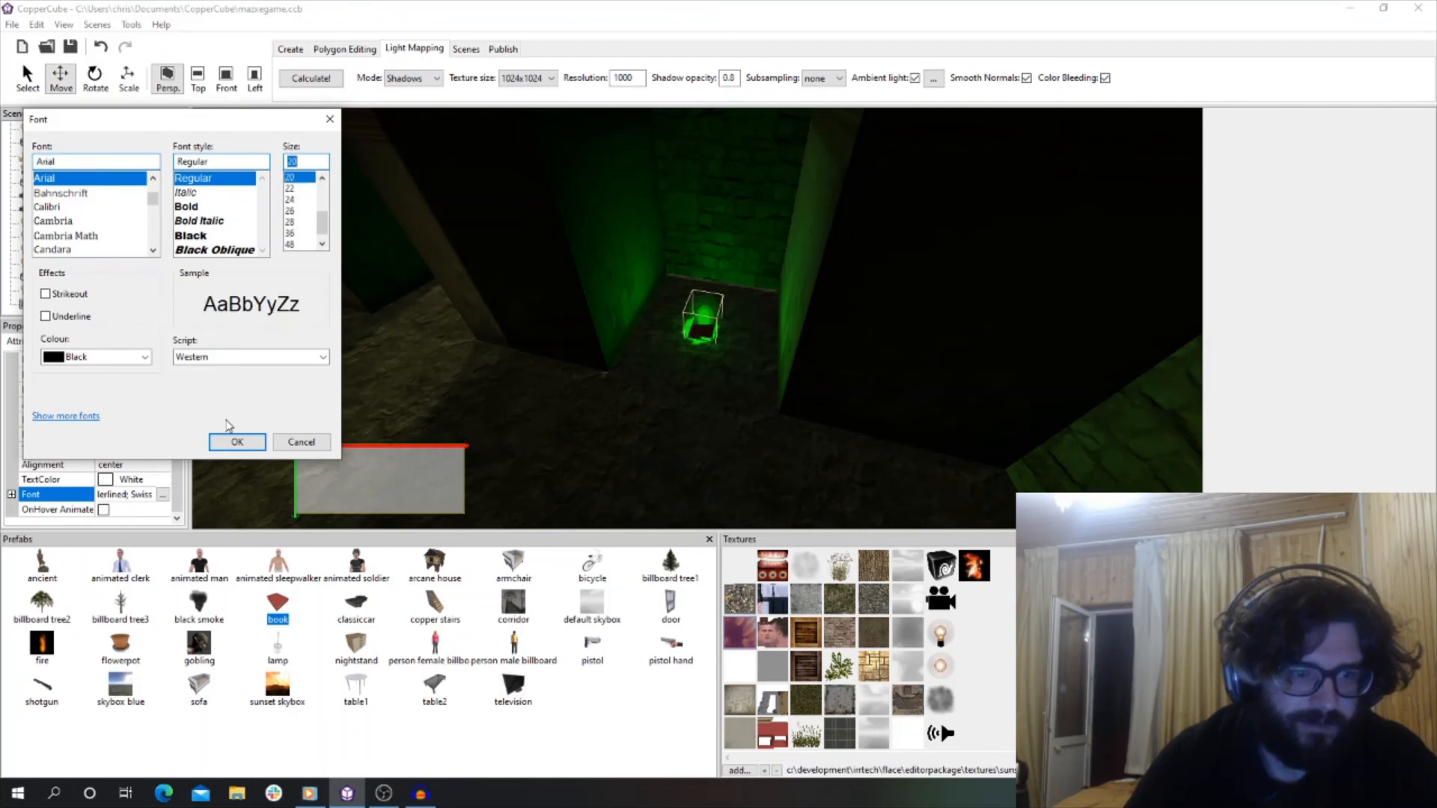
{"action": "left_click", "coordinate": [60, 192]}
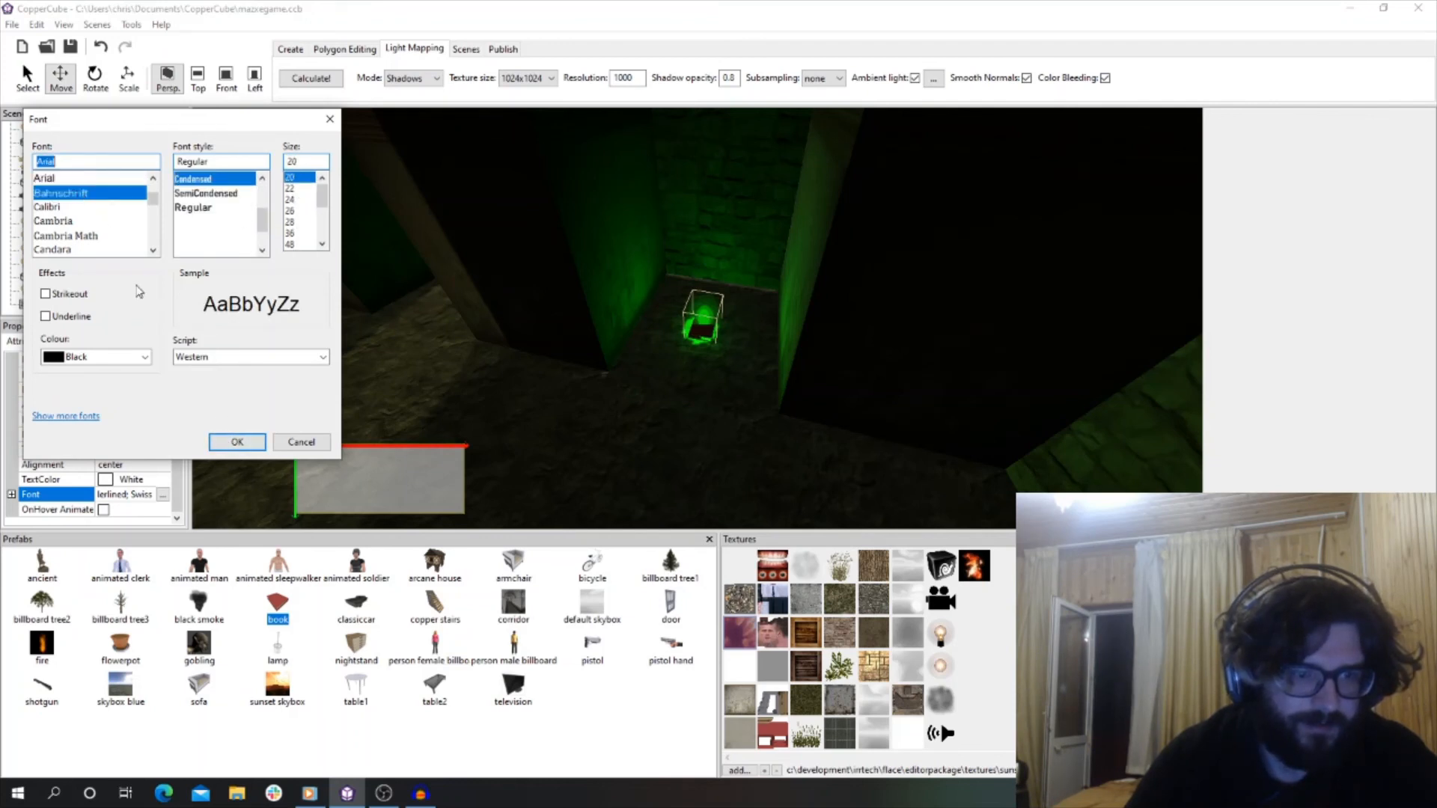
{"action": "left_click", "coordinate": [210, 236]}
{"action": "left_click", "coordinate": [237, 441]}
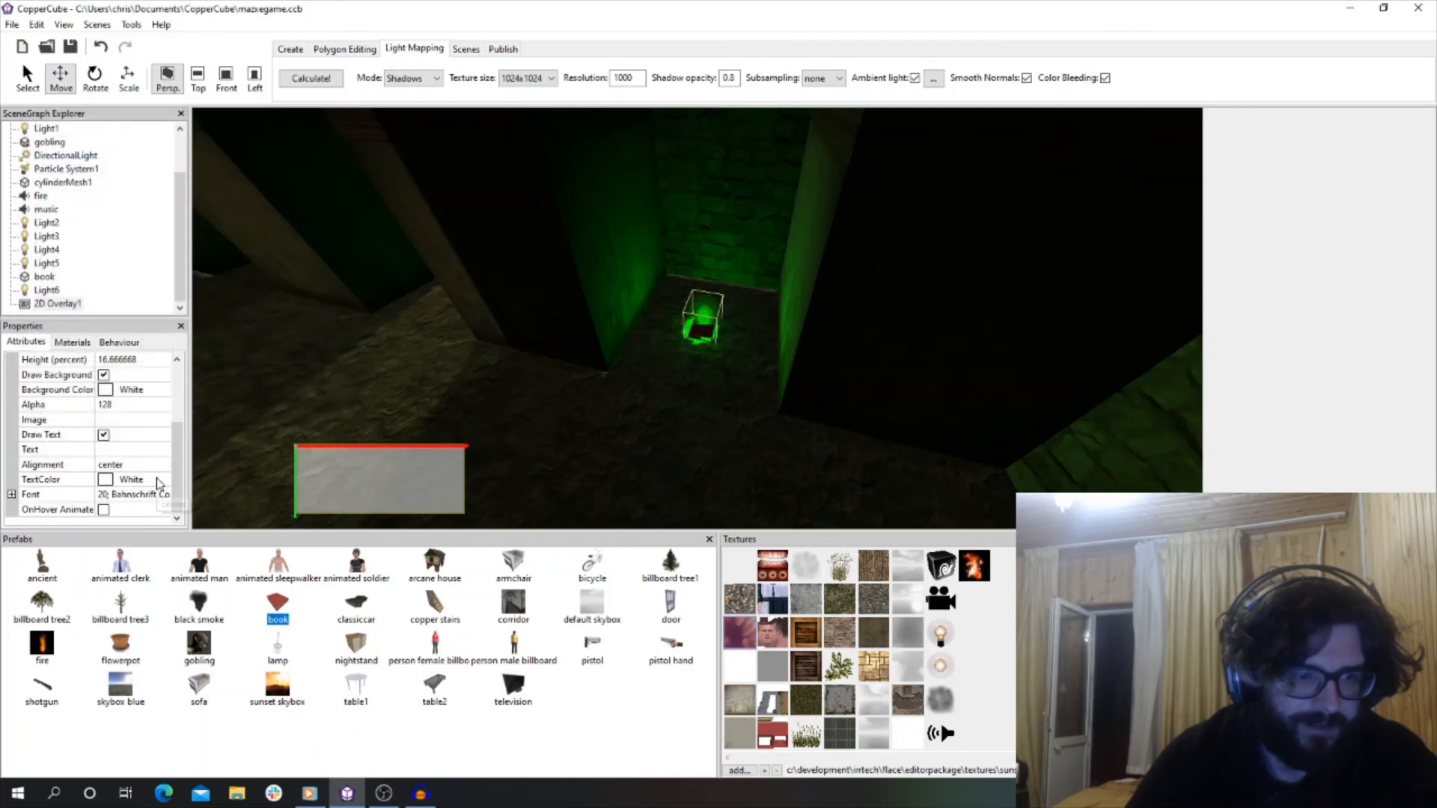
Enter "Find the magic book" as the 2D overlay's text.
{"action": "left_click_drag", "start_coordinate": [180, 465], "coordinate": [179, 443]}
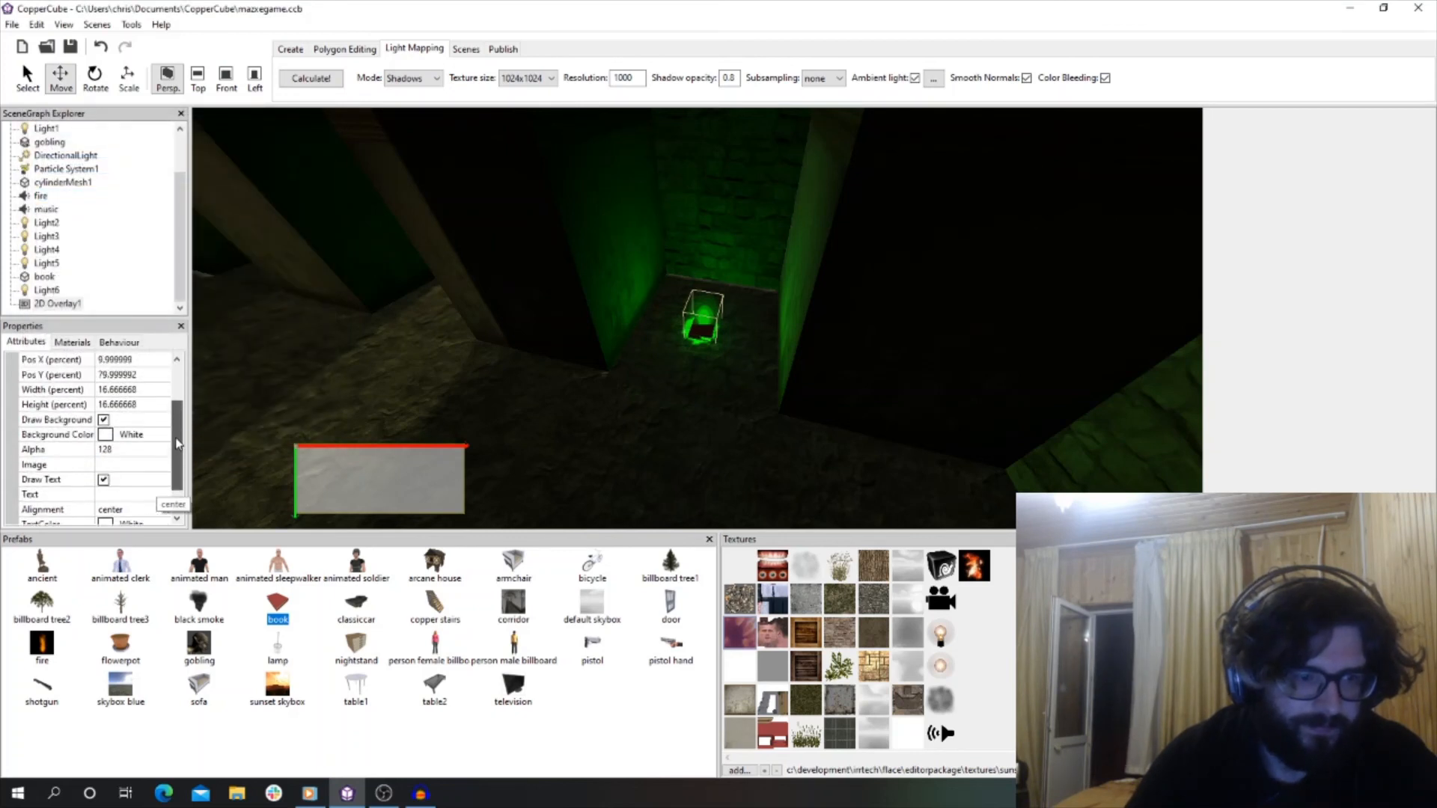
{"action": "left_click", "coordinate": [123, 494]}
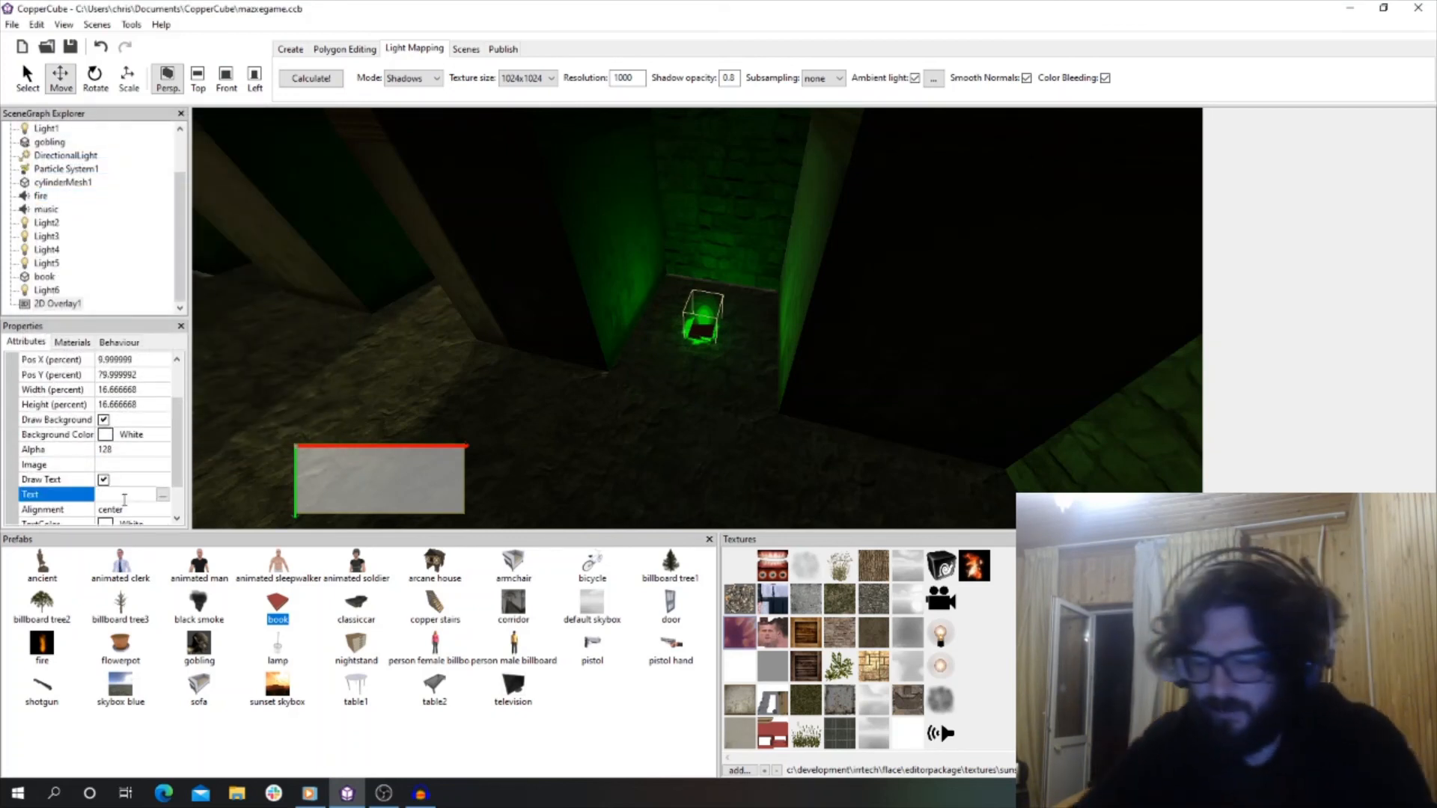
{"action": "type", "text": "fIND H"}
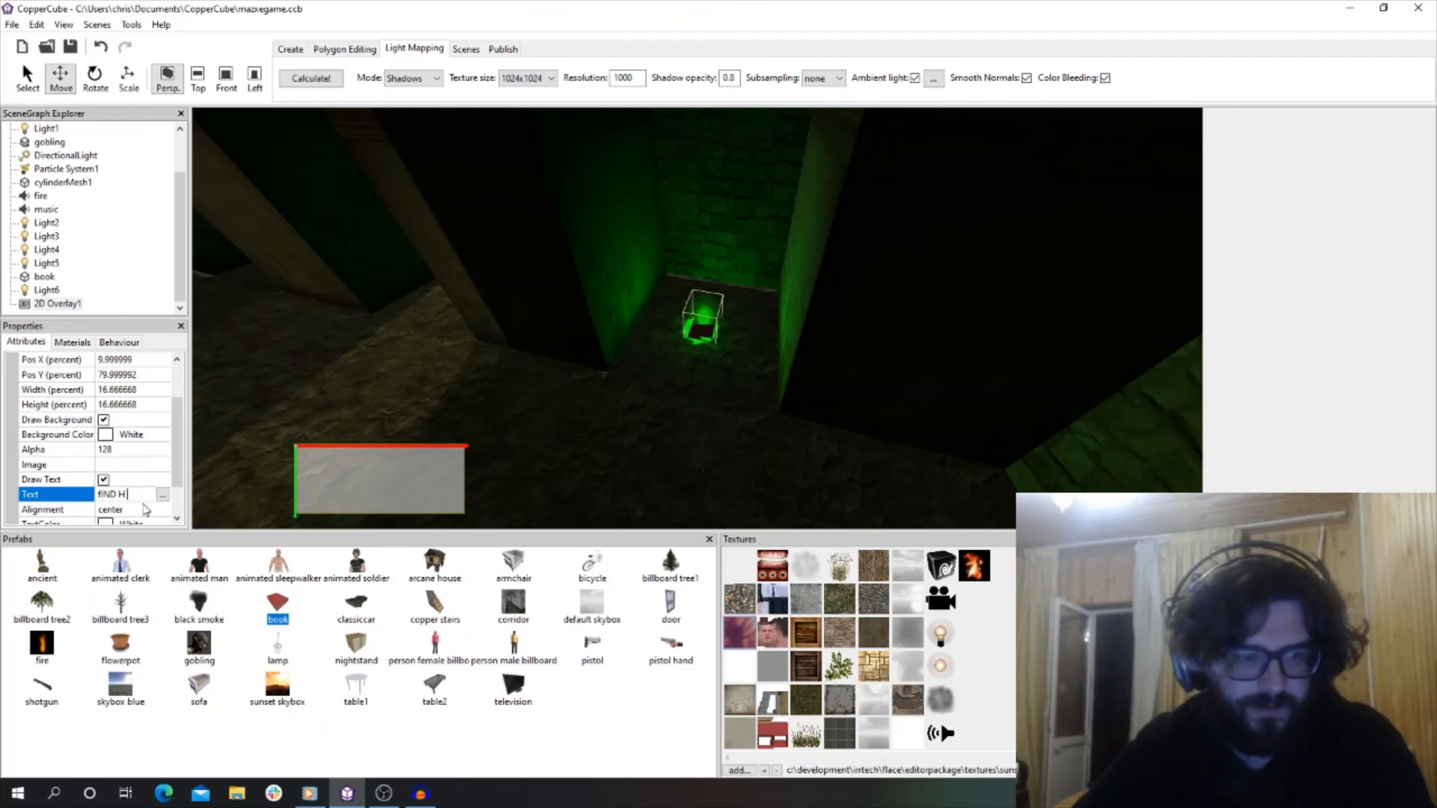
{"action": "type", "text": "ind the magic"}
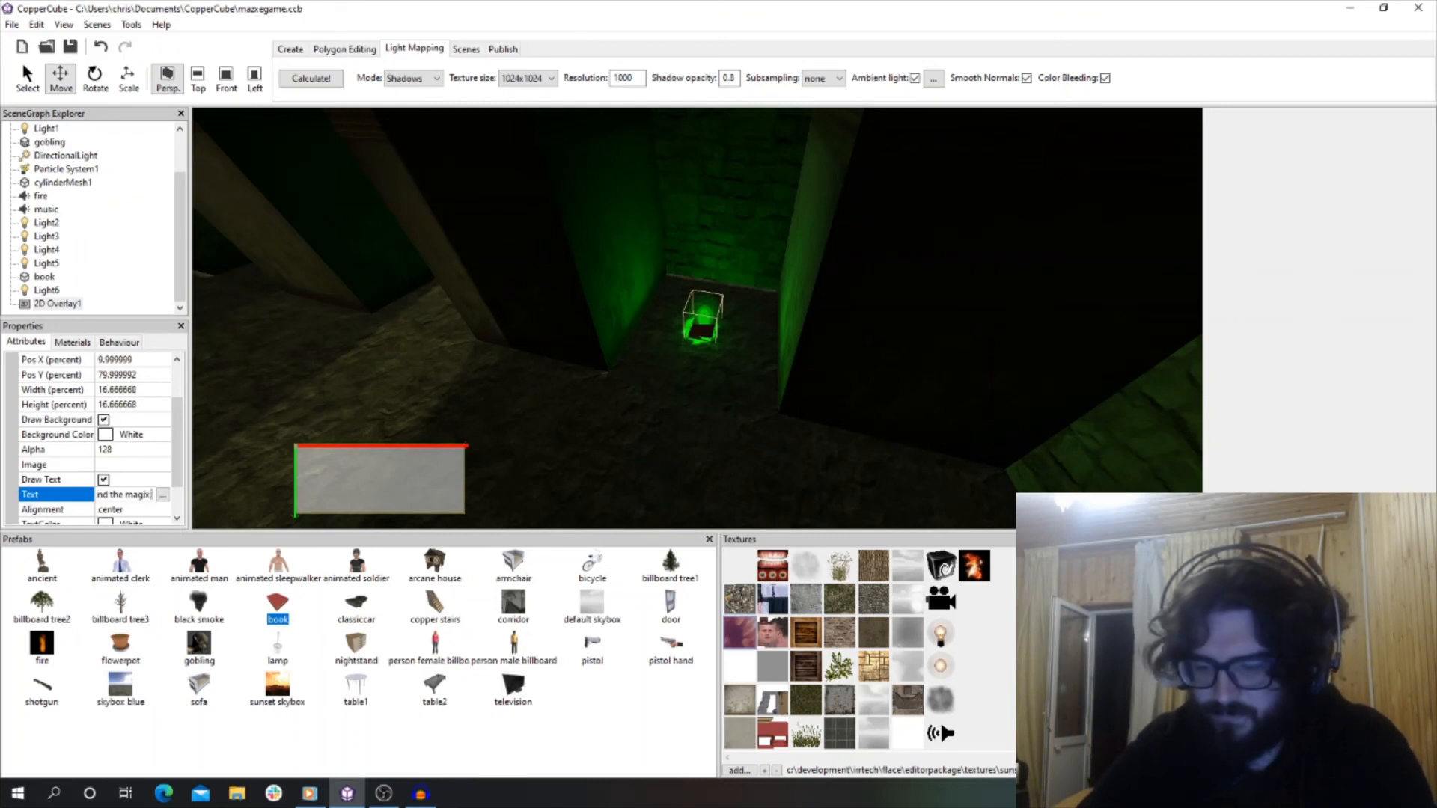
{"action": "type", "text": "gix book"}
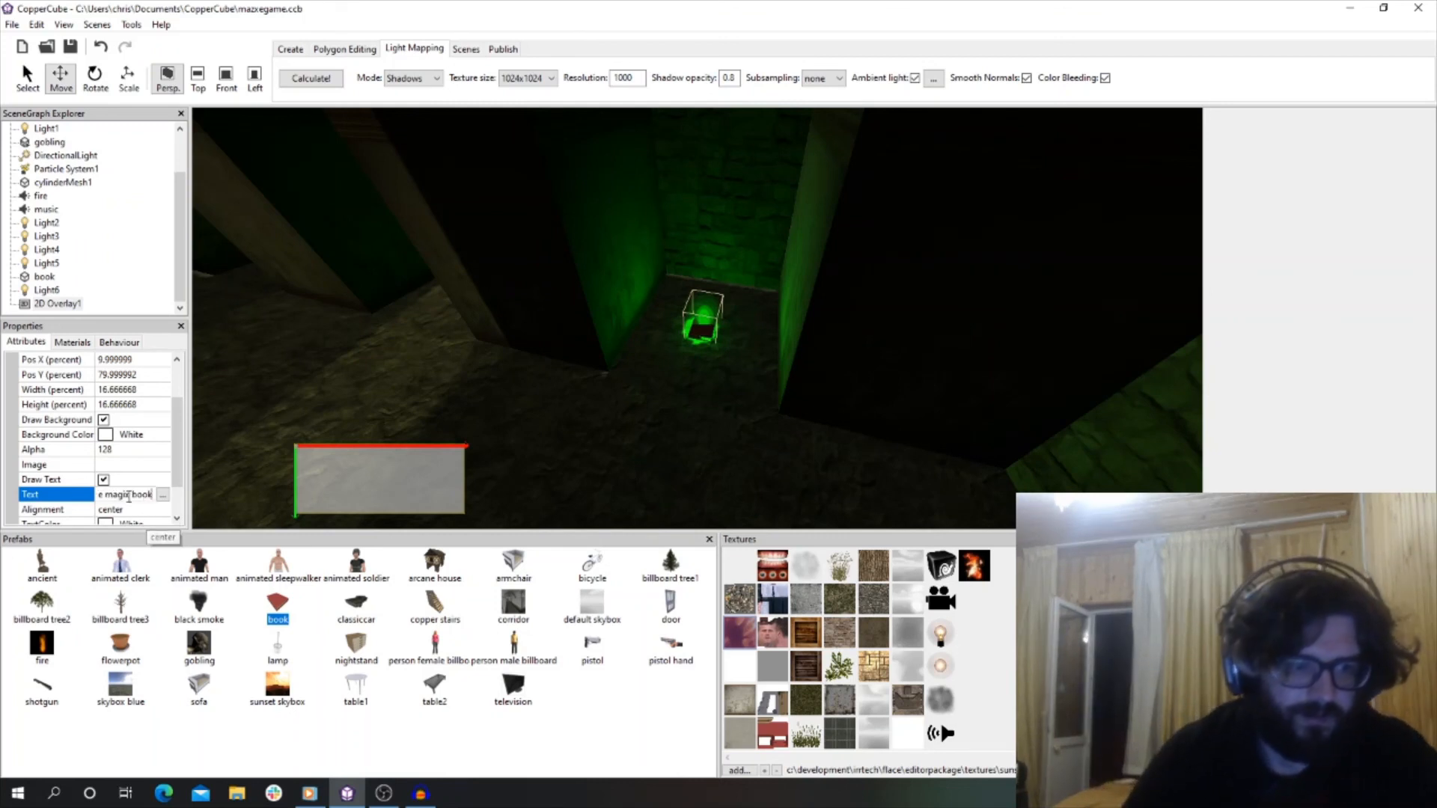
{"action": "key", "text": "BackSpace"}
{"action": "type", "text": "c"}
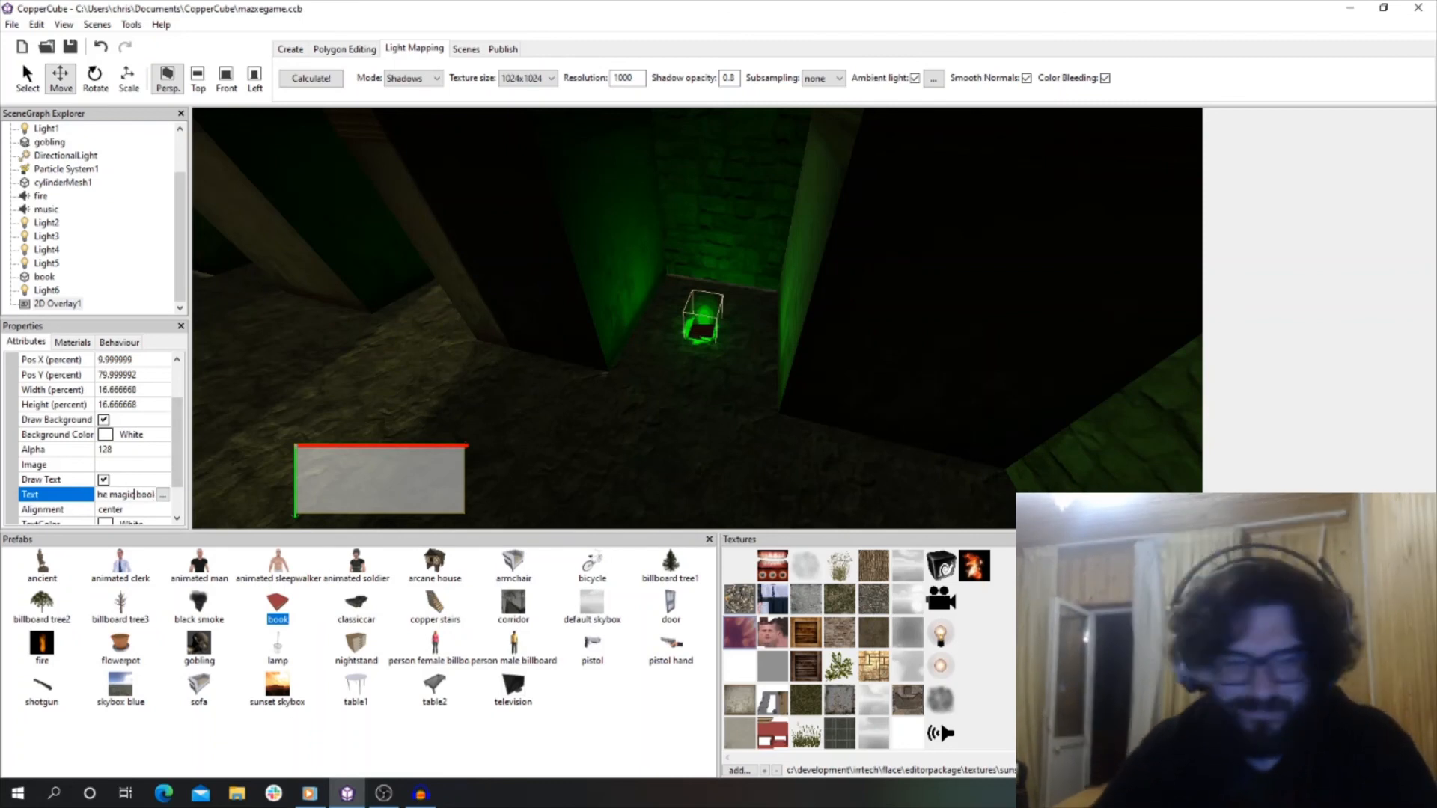
{"action": "key", "text": "Return"}
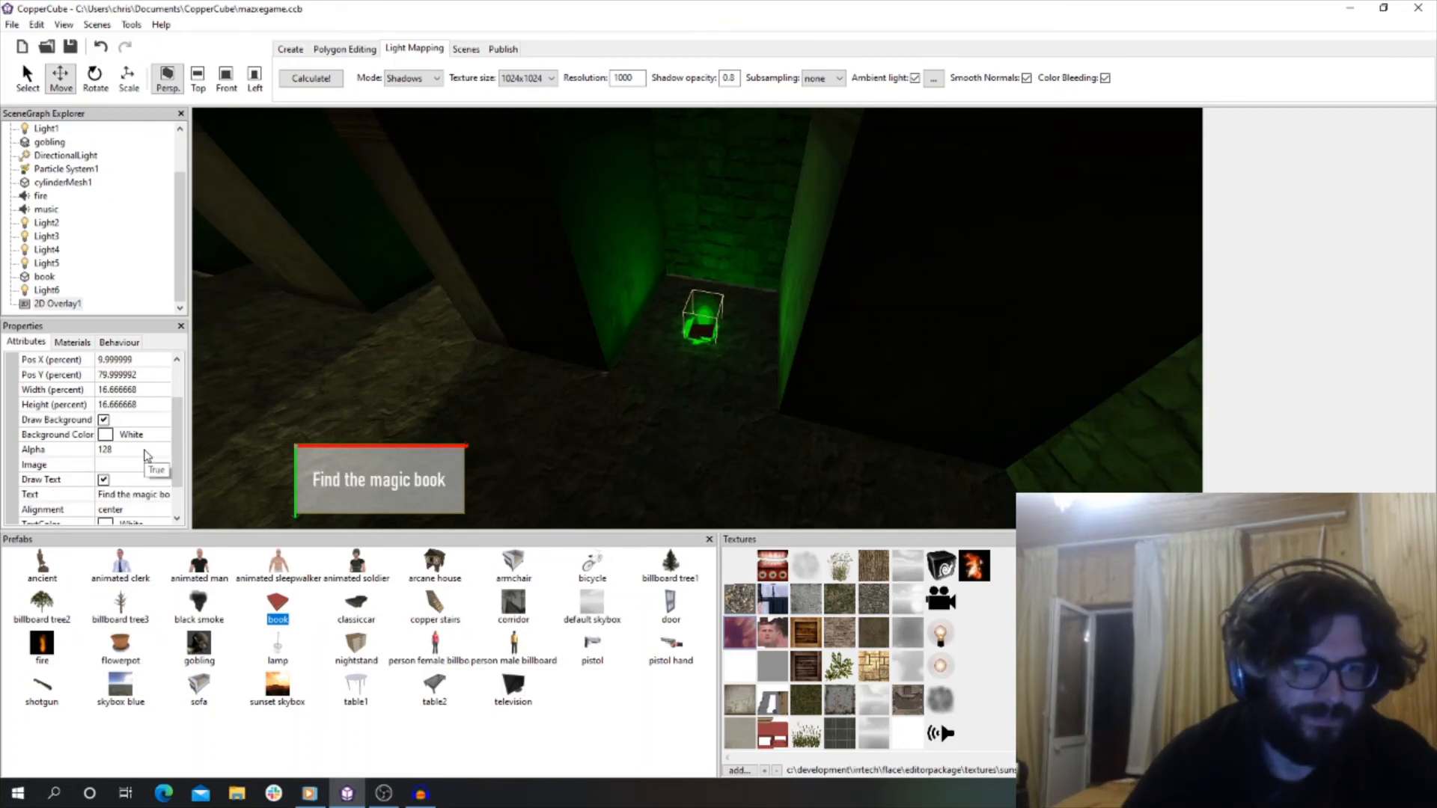
Set the 2D overlay's Pos X to 5 percent.
{"action": "scroll", "coordinate": [91, 419], "scroll_direction": "up", "scroll_amount": 2}
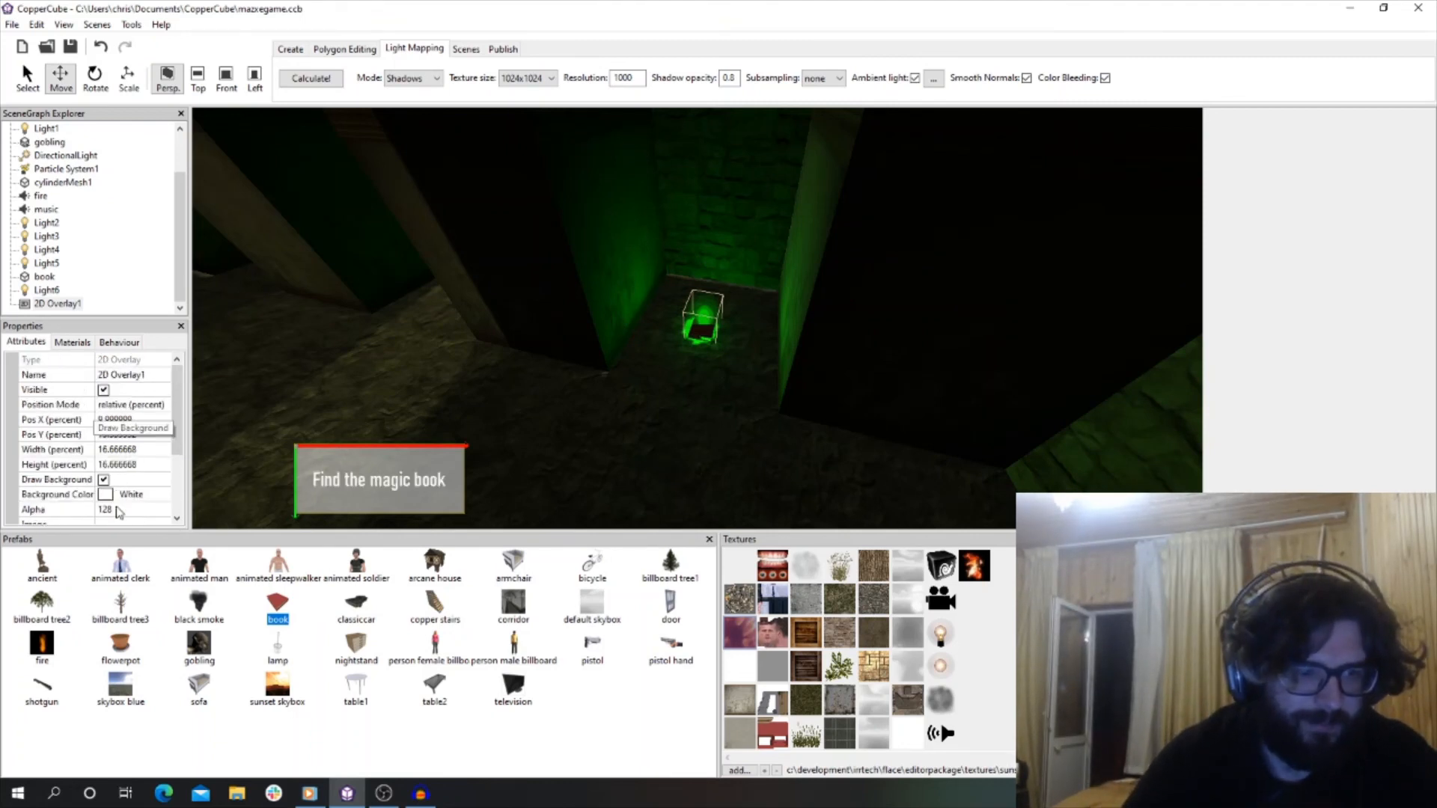
{"action": "left_click", "coordinate": [144, 498]}
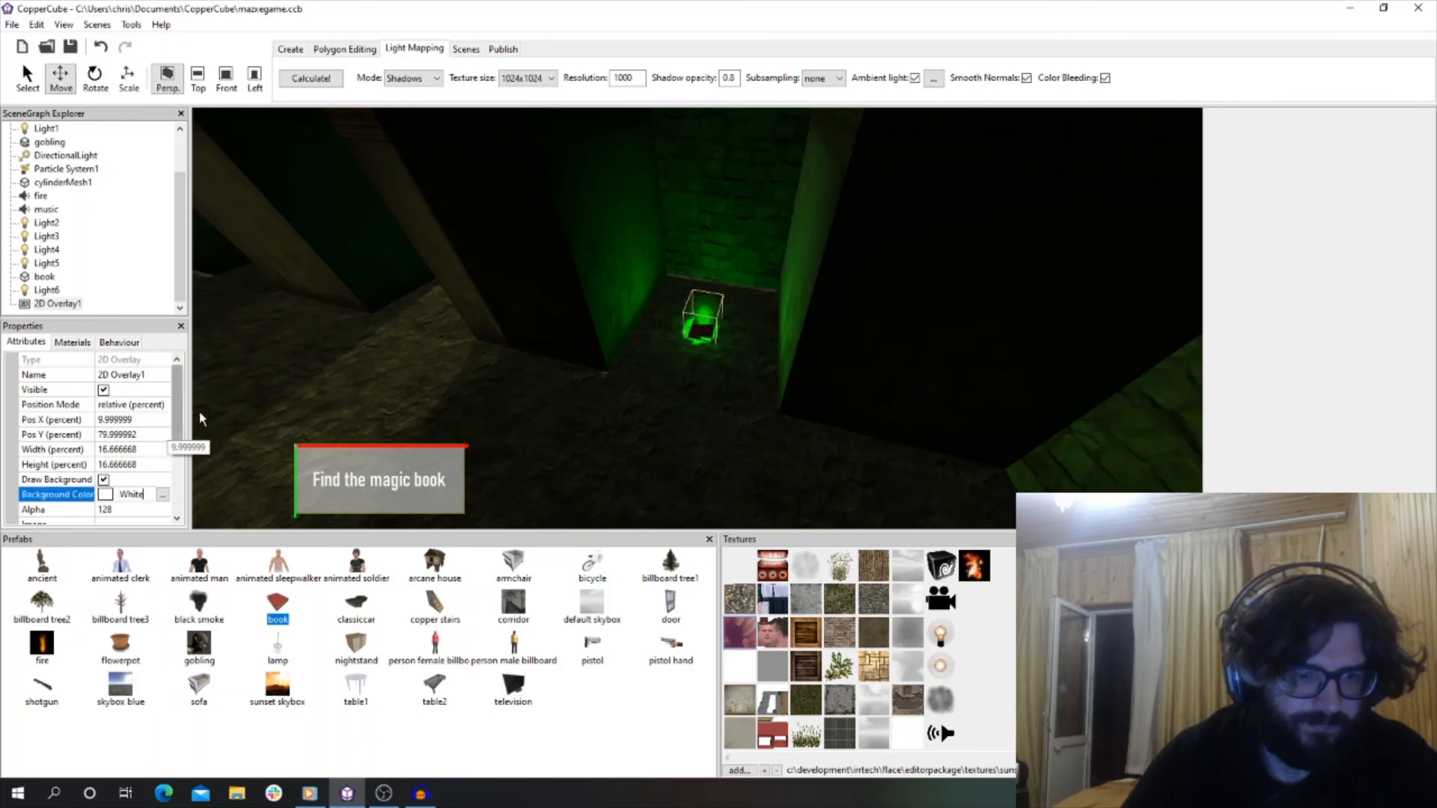
{"action": "left_click", "coordinate": [118, 433]}
{"action": "left_click", "coordinate": [124, 420]}
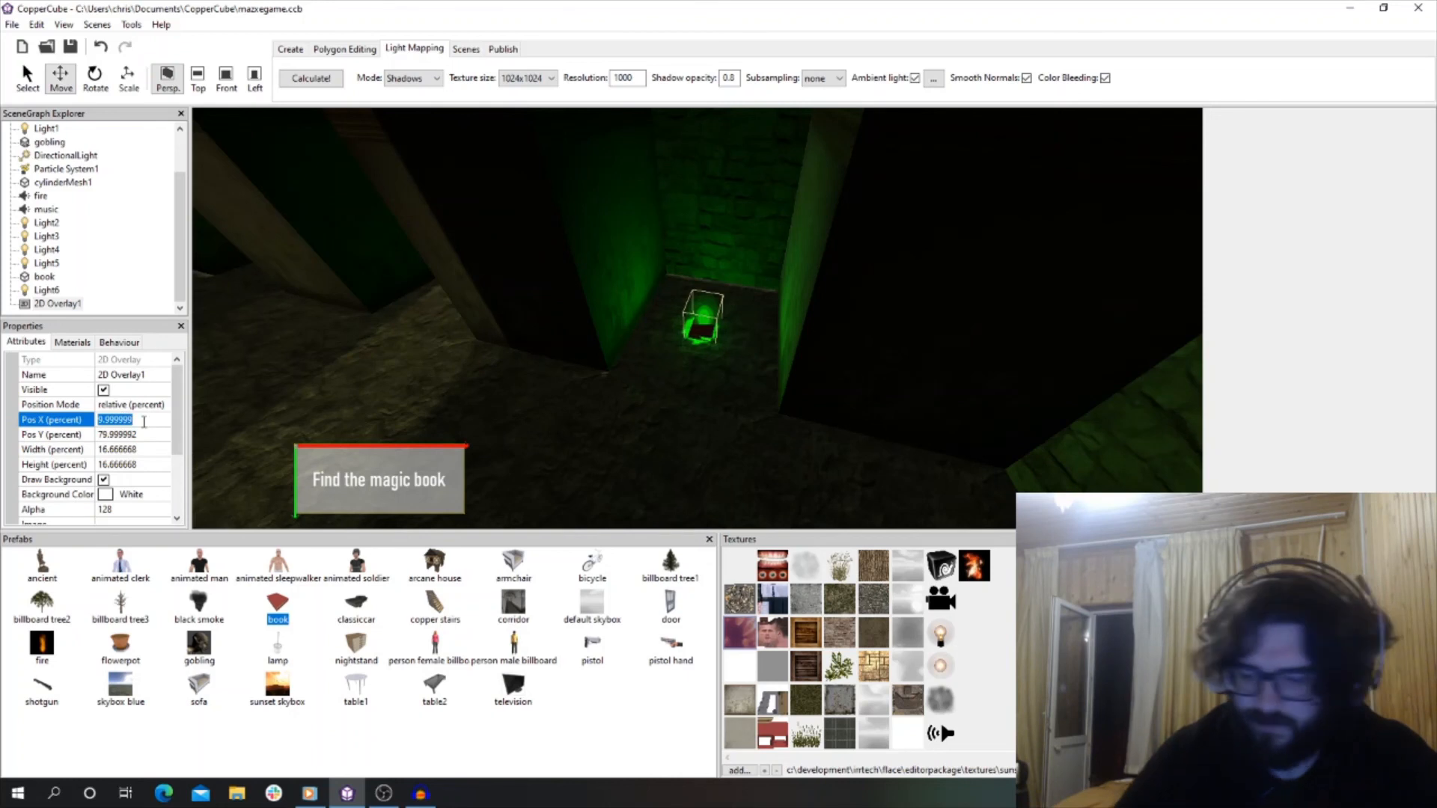
{"action": "key", "text": "Return"}
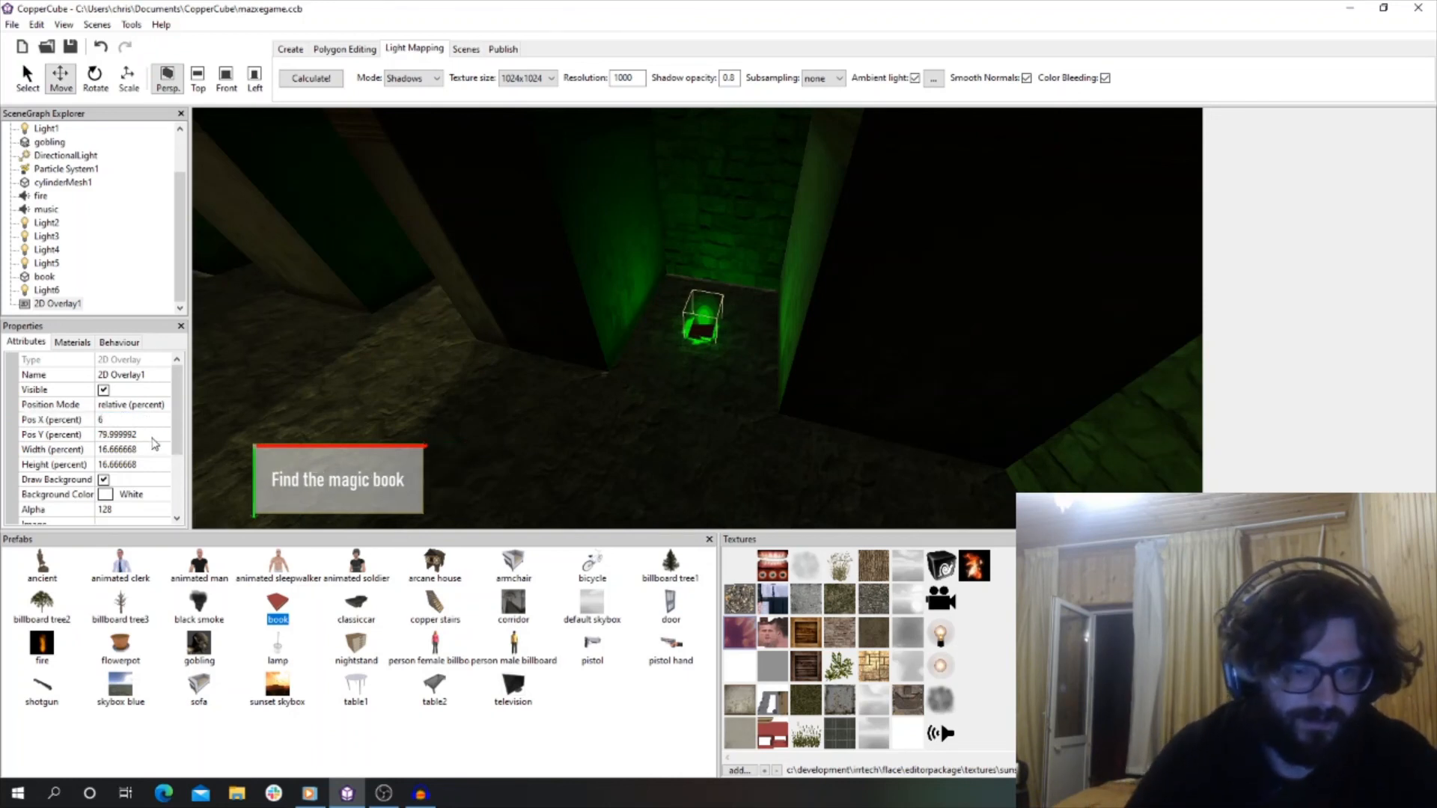
{"action": "left_click", "coordinate": [139, 434]}
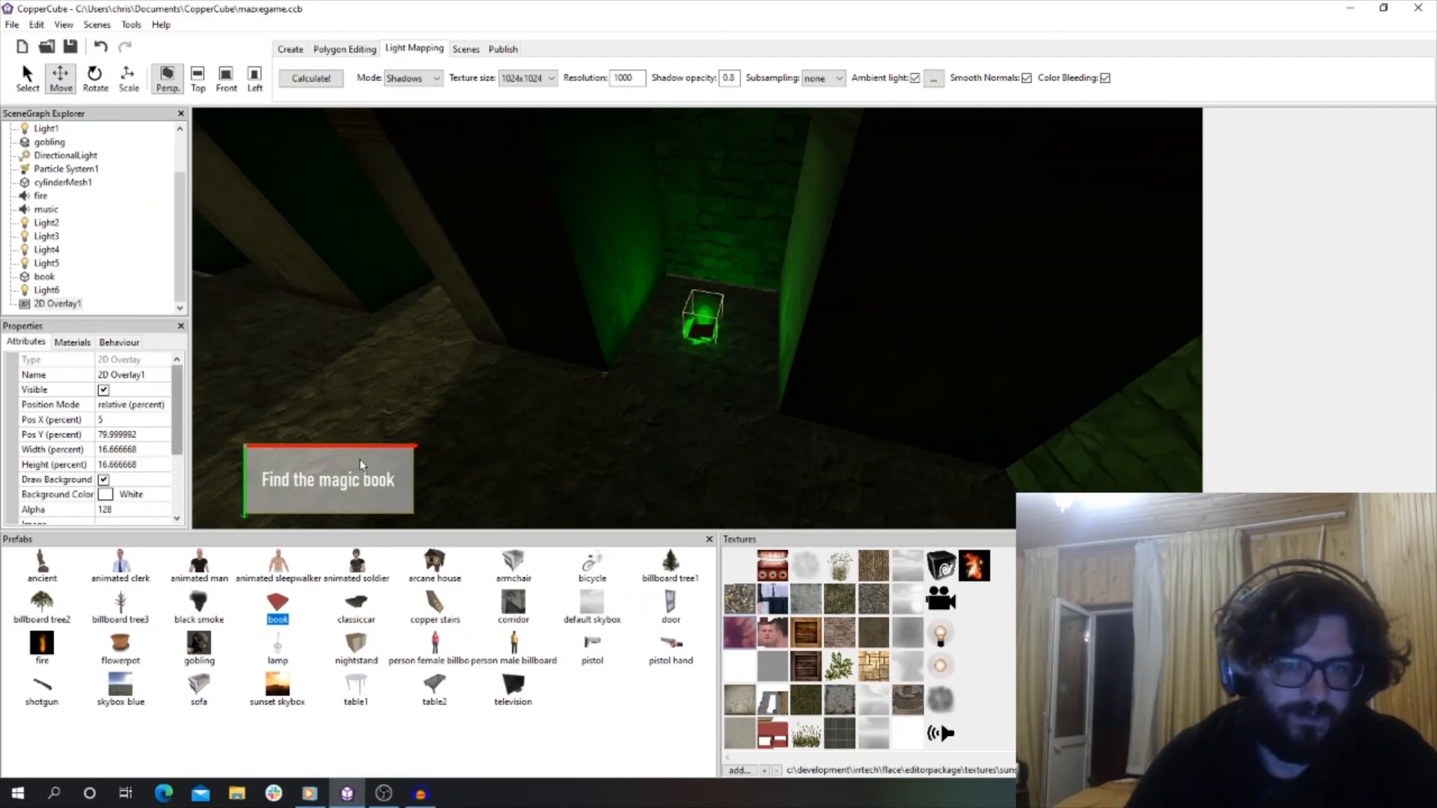
{"action": "right_click_drag", "start_coordinate": [443, 380], "coordinate": [419, 353]}
{"action": "scroll", "coordinate": [419, 355], "scroll_direction": "up", "scroll_amount": 5}
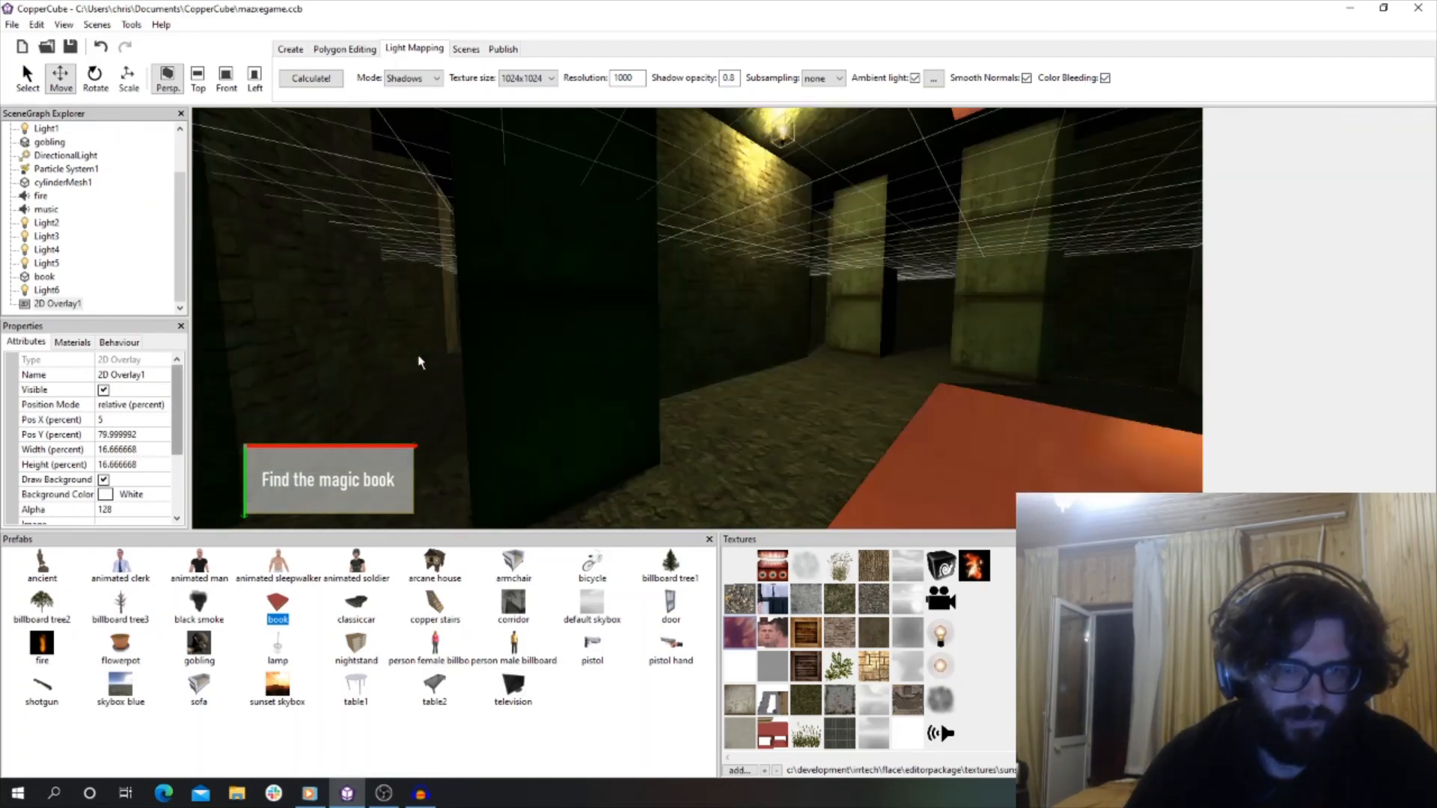
{"action": "scroll", "coordinate": [419, 358], "scroll_direction": "up", "scroll_amount": 8}
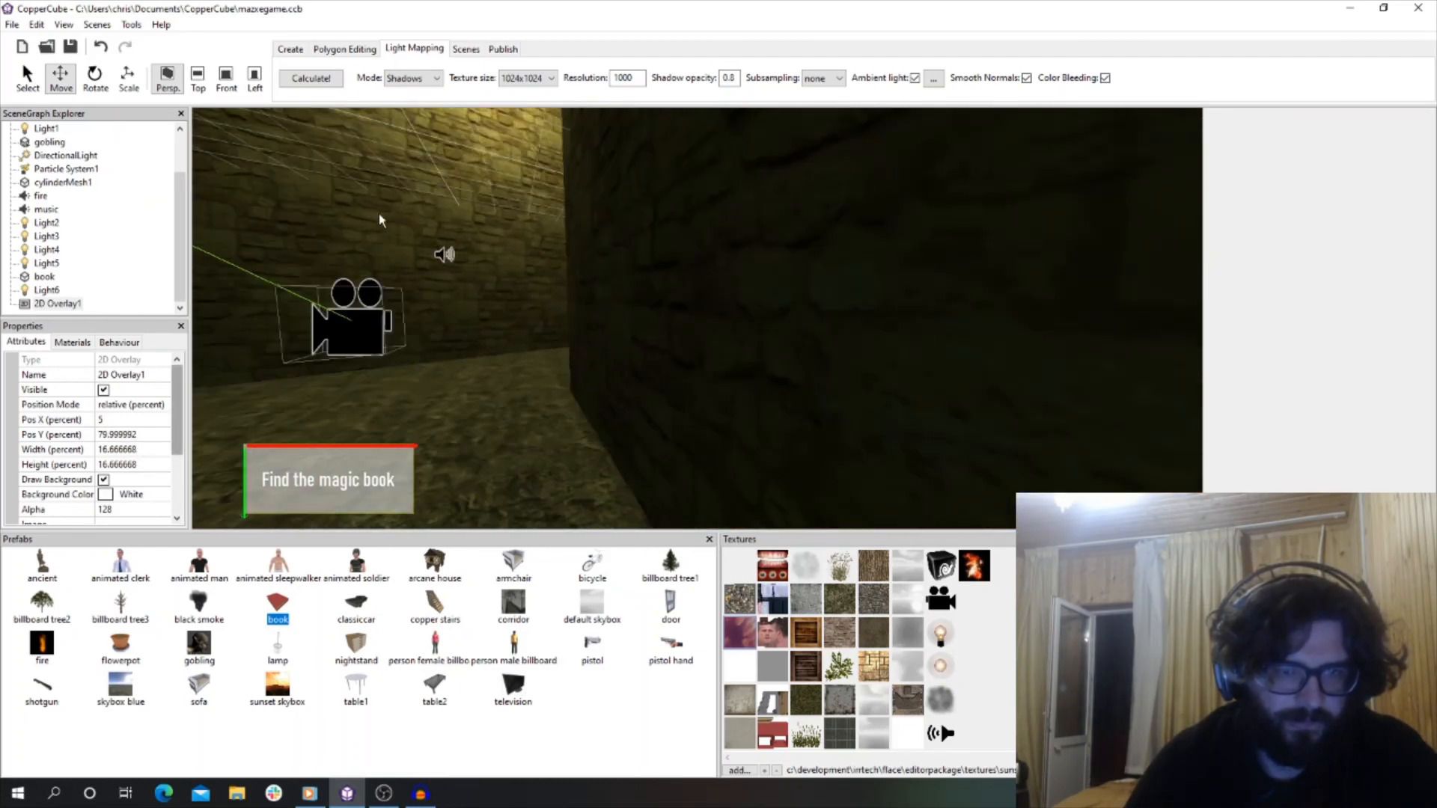
{"action": "scroll", "coordinate": [89, 256], "scroll_direction": "up", "scroll_amount": 2}
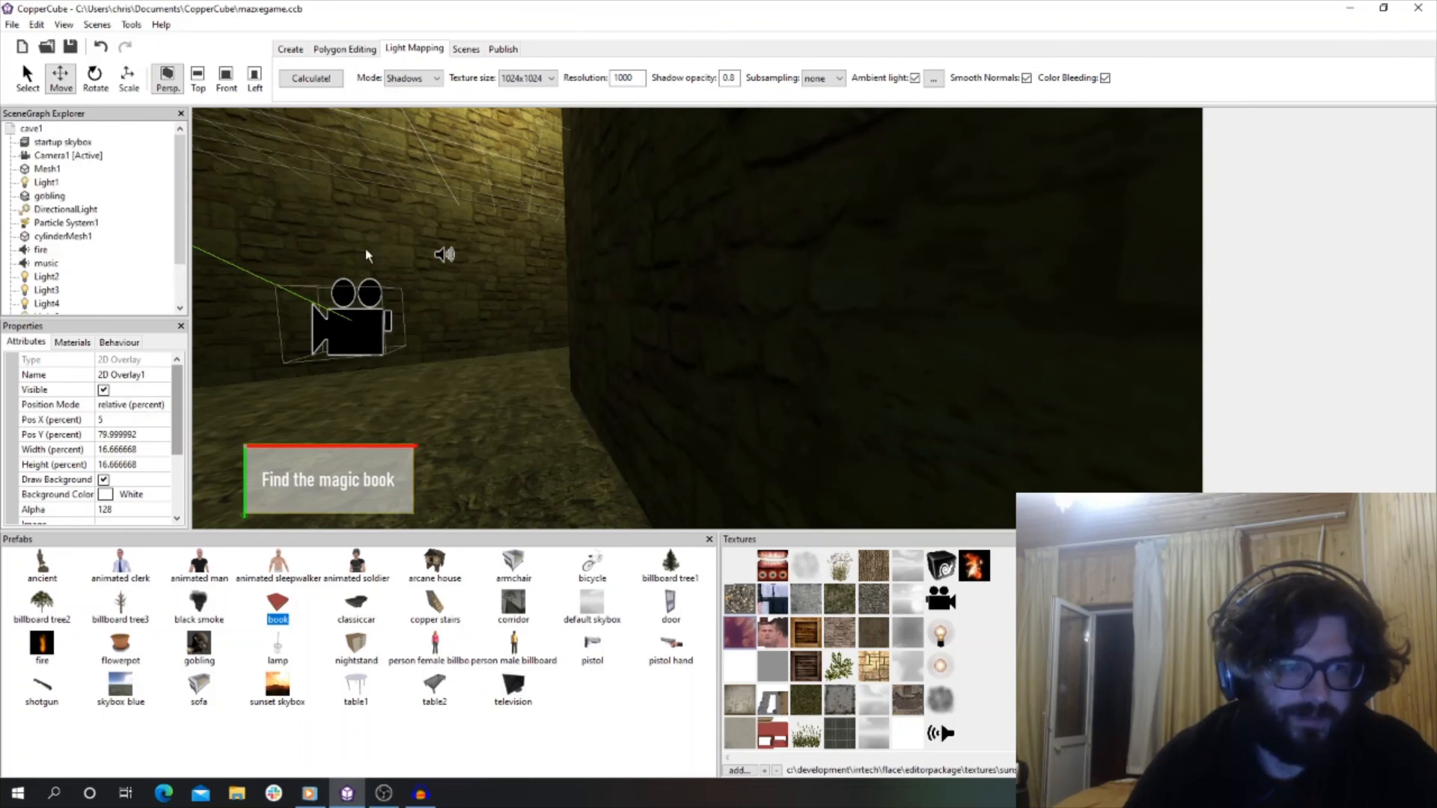
{"action": "left_click", "coordinate": [132, 24]}
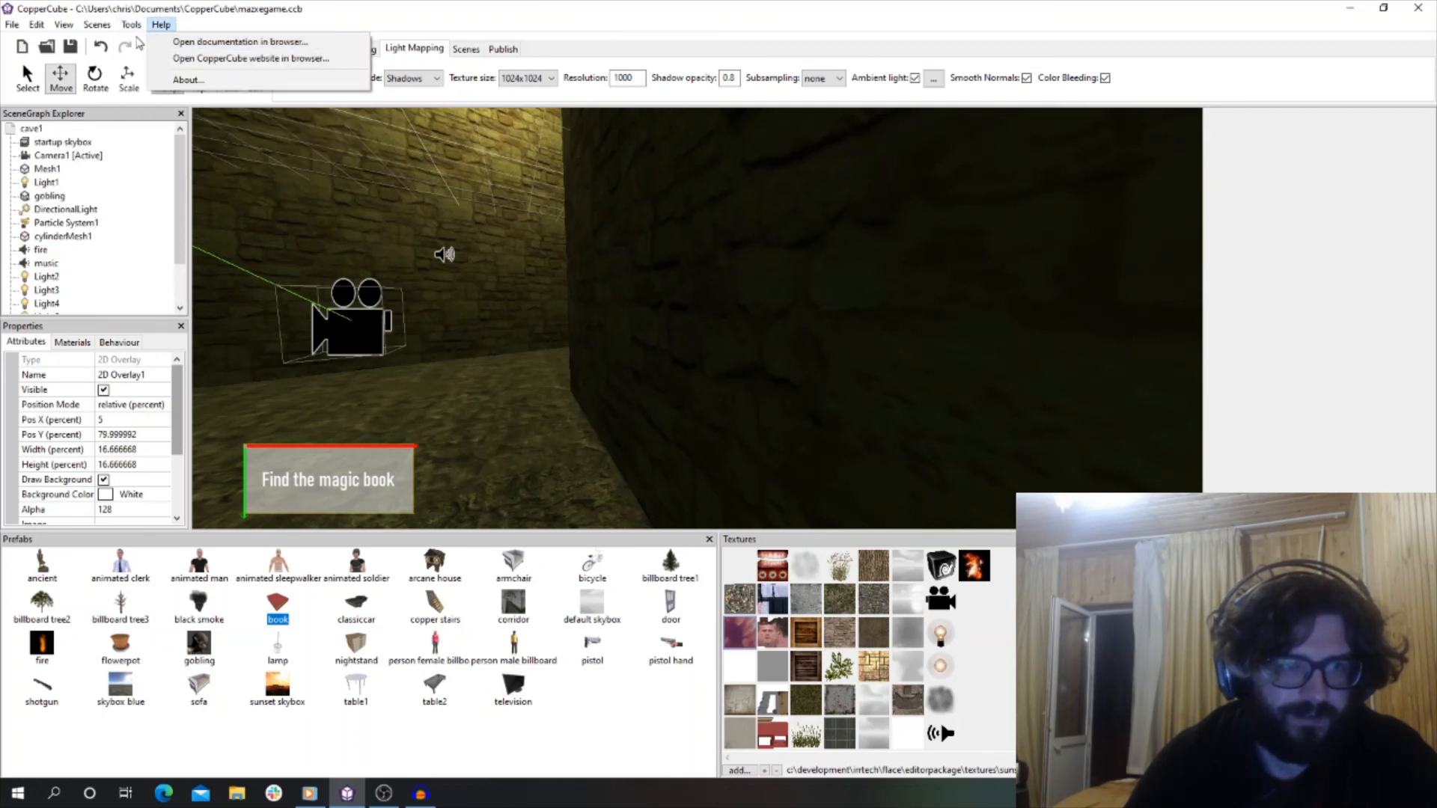
{"action": "mouse_move", "coordinate": [131, 25]}
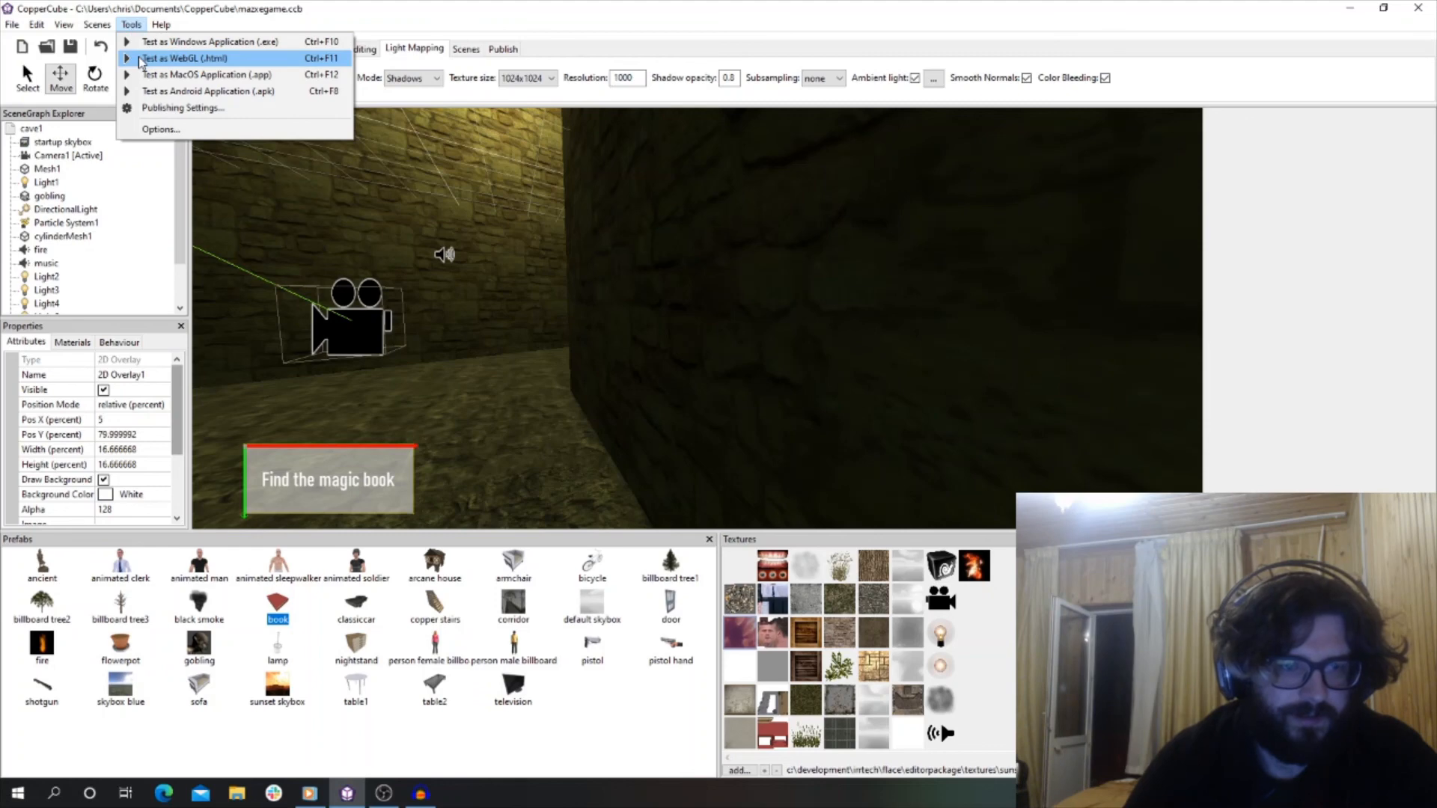
{"action": "left_click", "coordinate": [98, 301]}
{"action": "scroll", "coordinate": [435, 389], "scroll_direction": "down", "scroll_amount": 5}
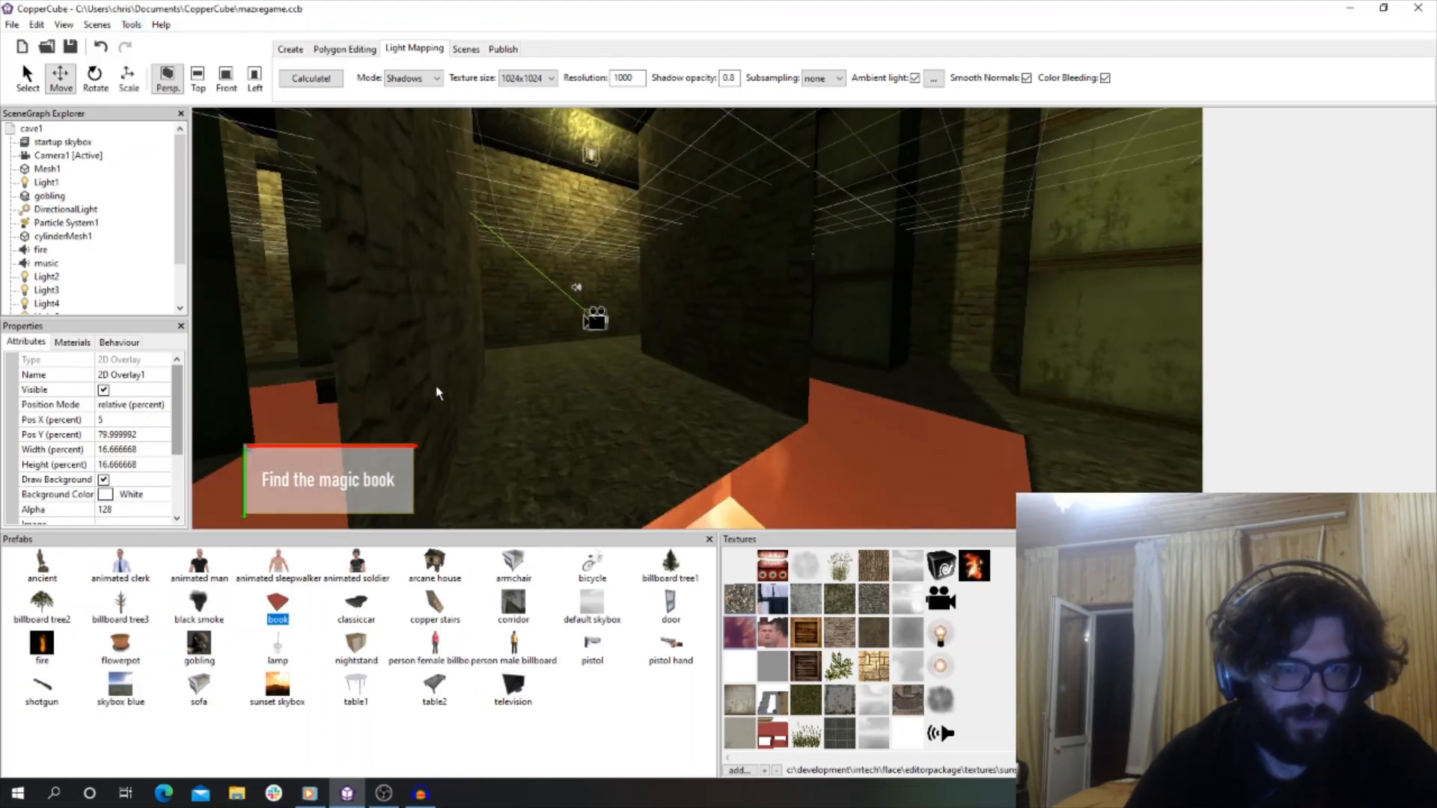
In the book's proximity behaviour, make the Change 2D Overlay Text action target 2D Overlay1.
{"action": "scroll", "coordinate": [437, 387], "scroll_direction": "up", "scroll_amount": 5}
{"action": "right_click_drag", "start_coordinate": [436, 387], "coordinate": [657, 403]}
{"action": "left_click", "coordinate": [745, 423]}
{"action": "scroll", "coordinate": [165, 283], "scroll_direction": "down", "scroll_amount": 2}
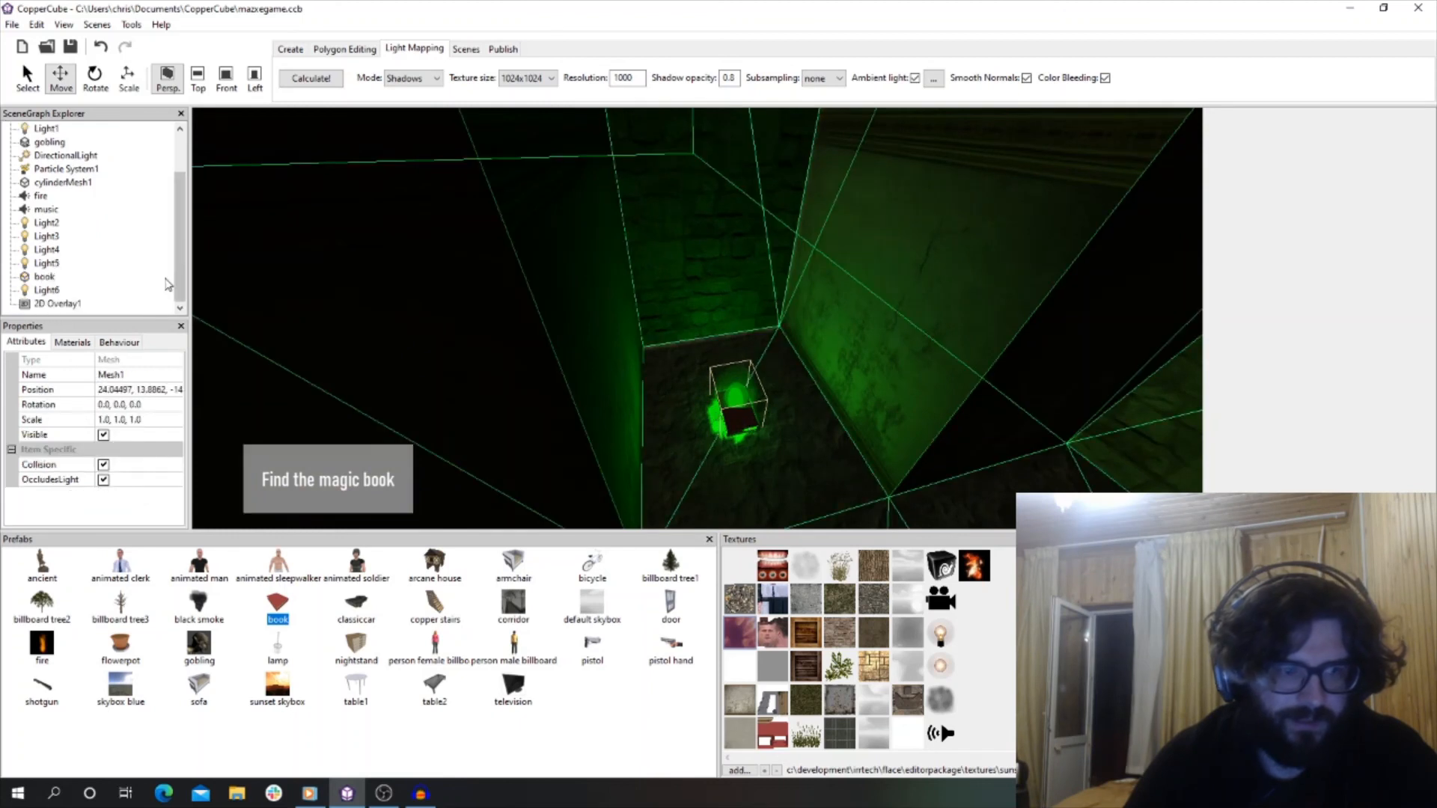
{"action": "left_click", "coordinate": [45, 276]}
{"action": "left_click", "coordinate": [119, 343]}
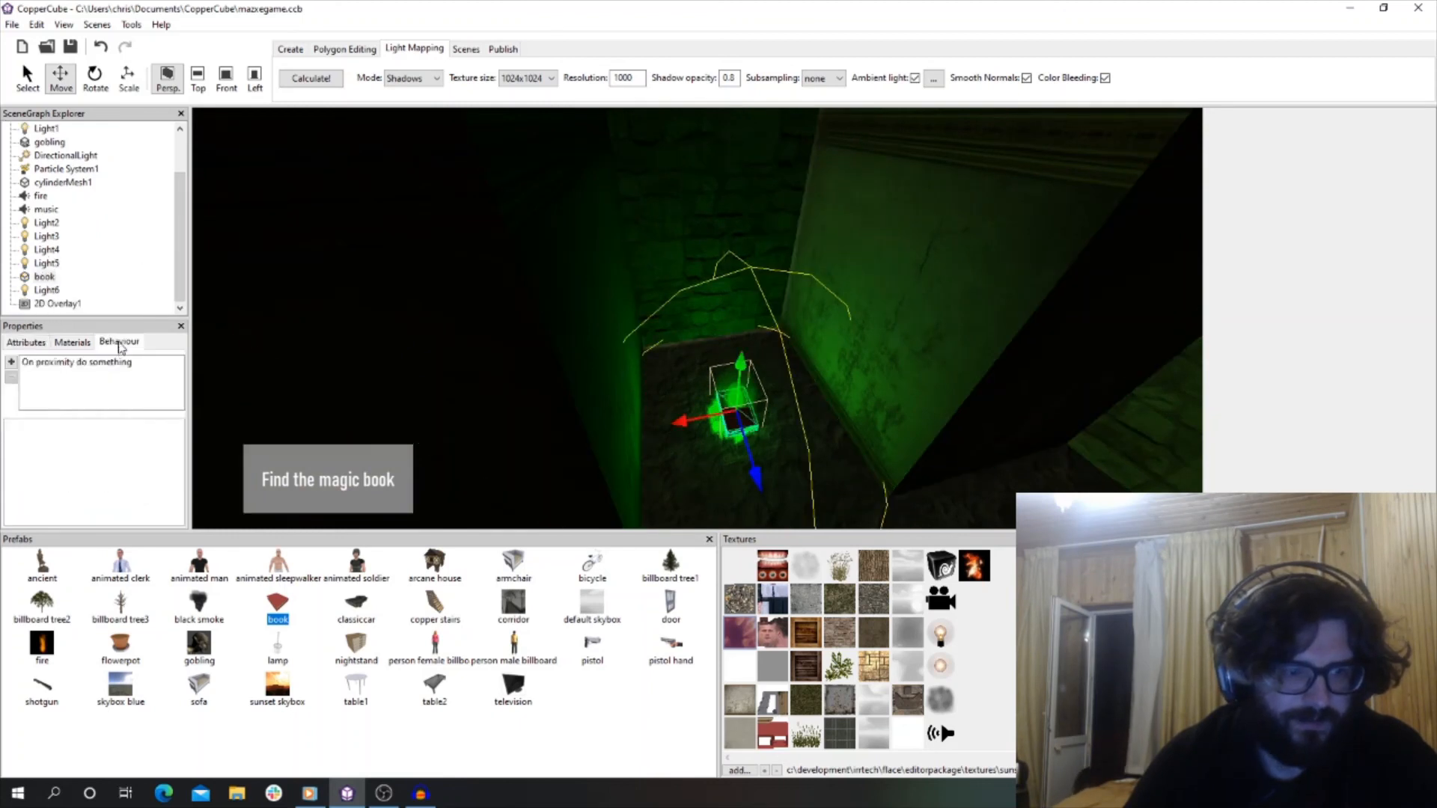
{"action": "left_click", "coordinate": [104, 363]}
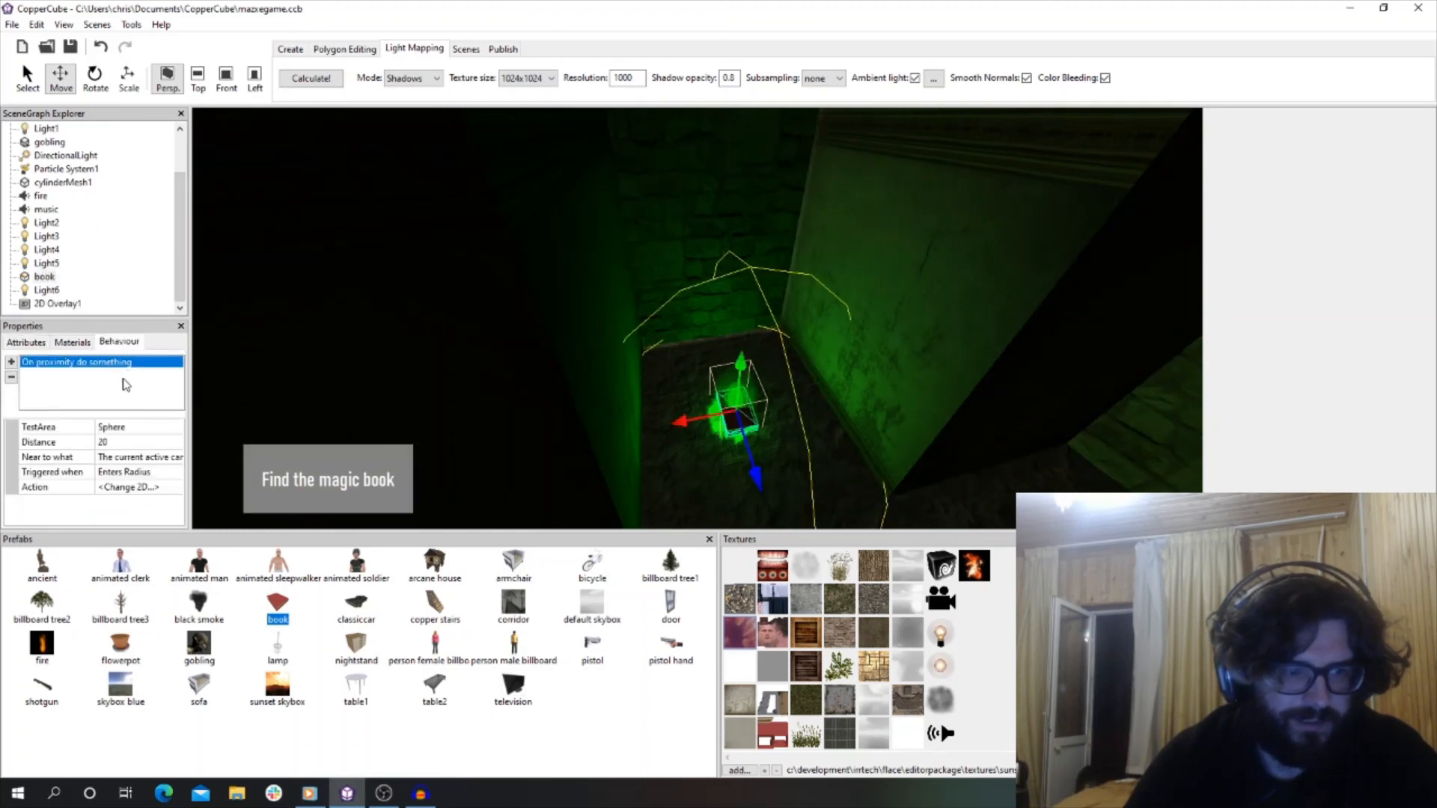
{"action": "left_click", "coordinate": [171, 488]}
{"action": "left_click", "coordinate": [173, 489]}
{"action": "left_click", "coordinate": [180, 466]}
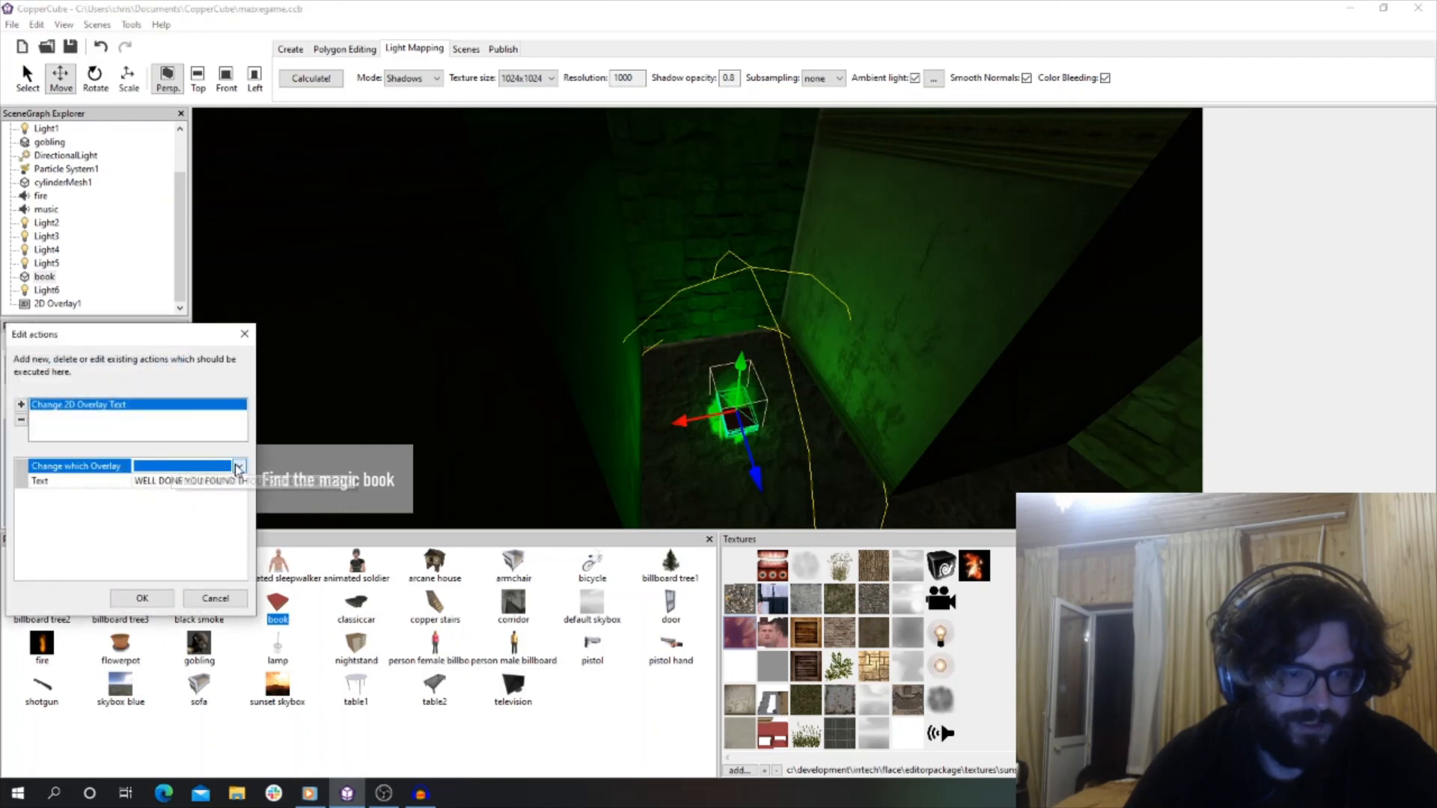
{"action": "left_click", "coordinate": [239, 466]}
{"action": "left_click", "coordinate": [202, 500]}
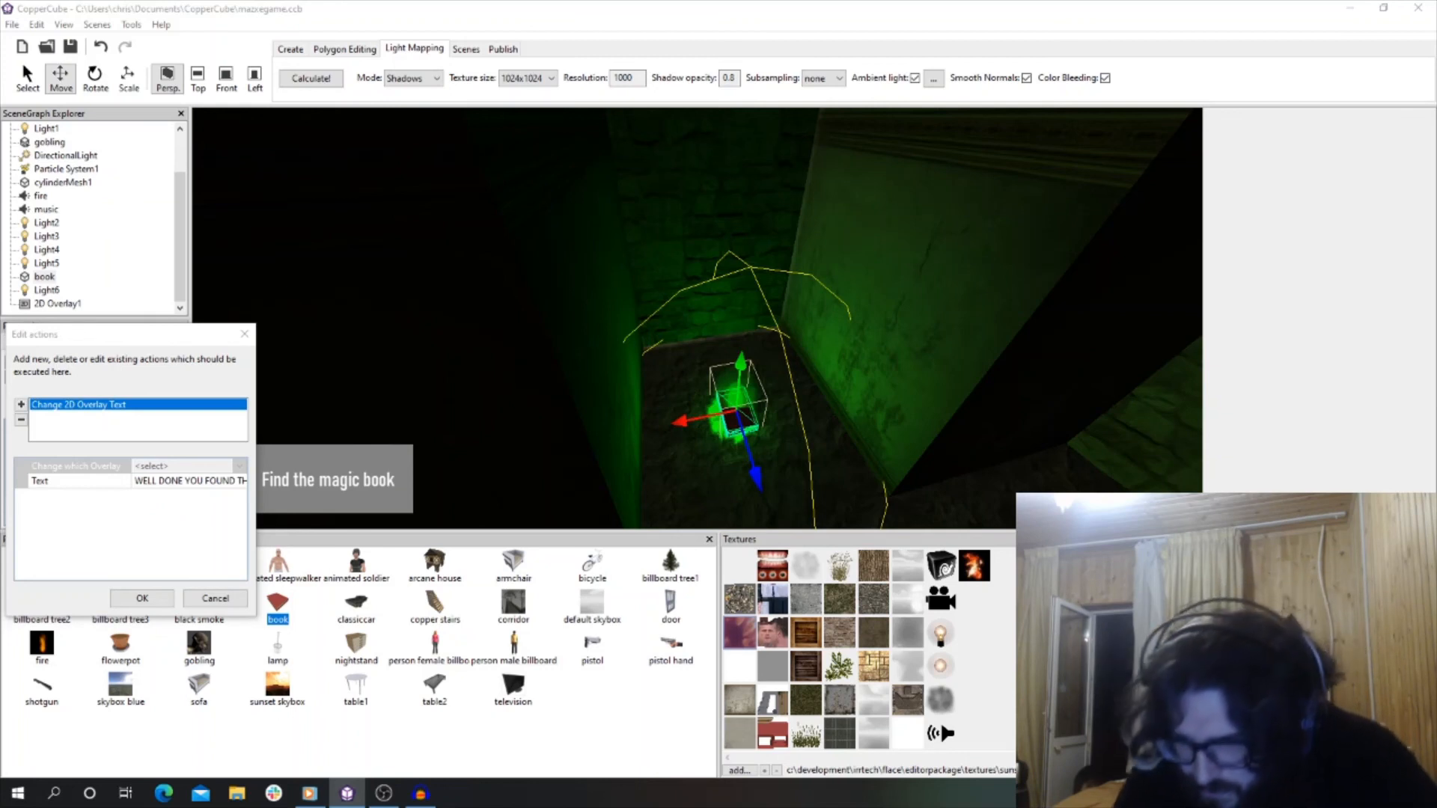
{"action": "left_click", "coordinate": [99, 280]}
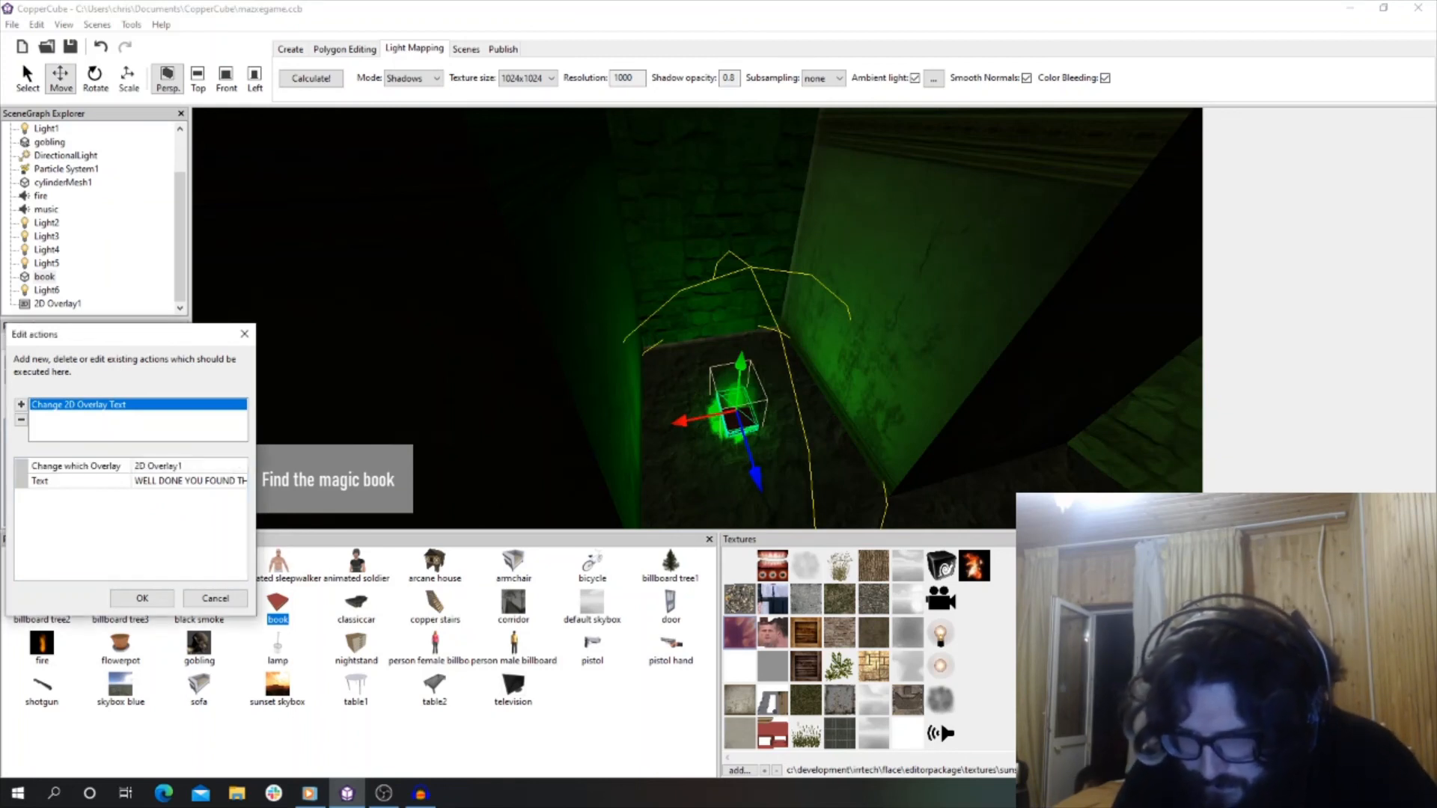
{"action": "left_click", "coordinate": [142, 599]}
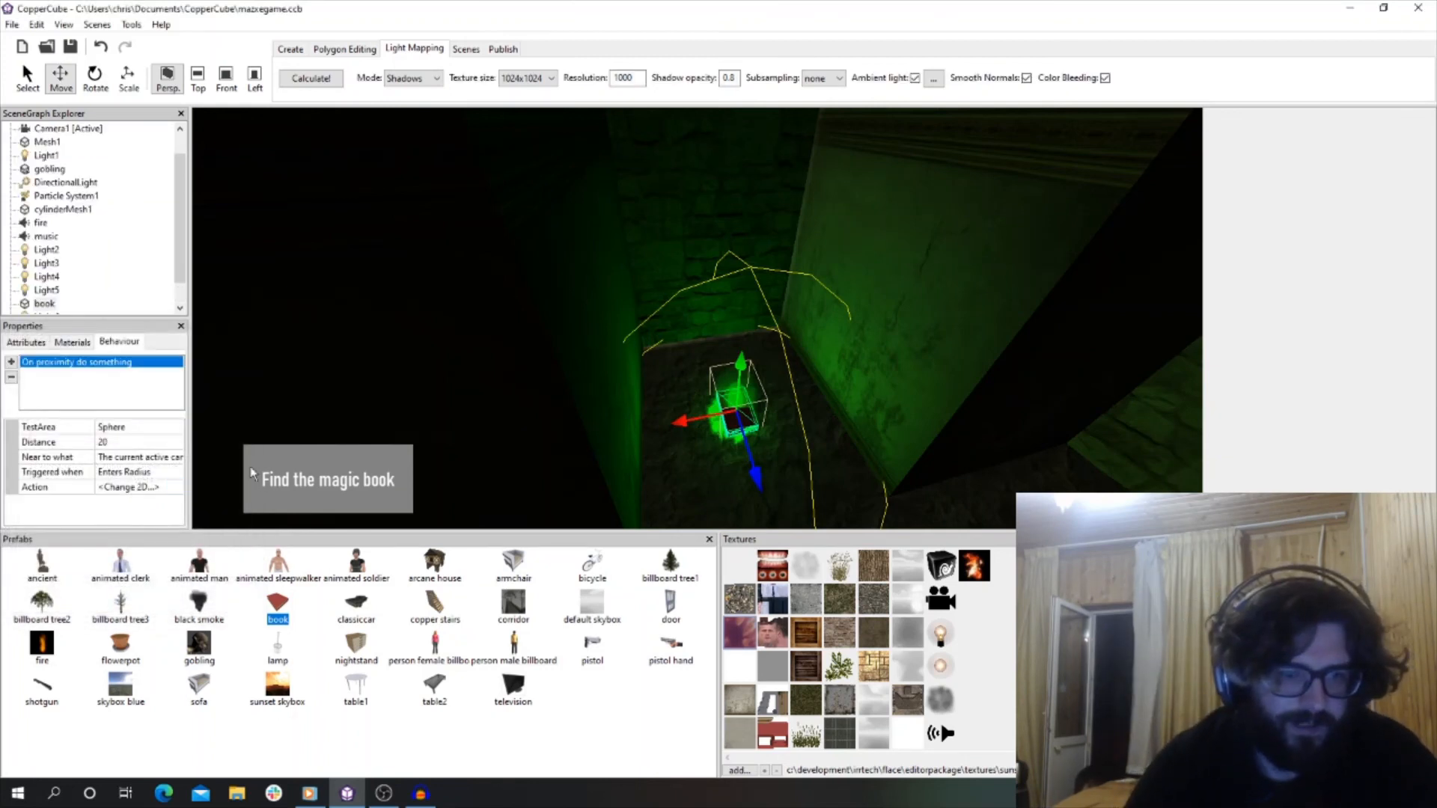
Test the game as WebGL and walk through the first maze corridors past the fire and the goblin.
{"action": "left_click", "coordinate": [132, 25]}
{"action": "left_click", "coordinate": [160, 59]}
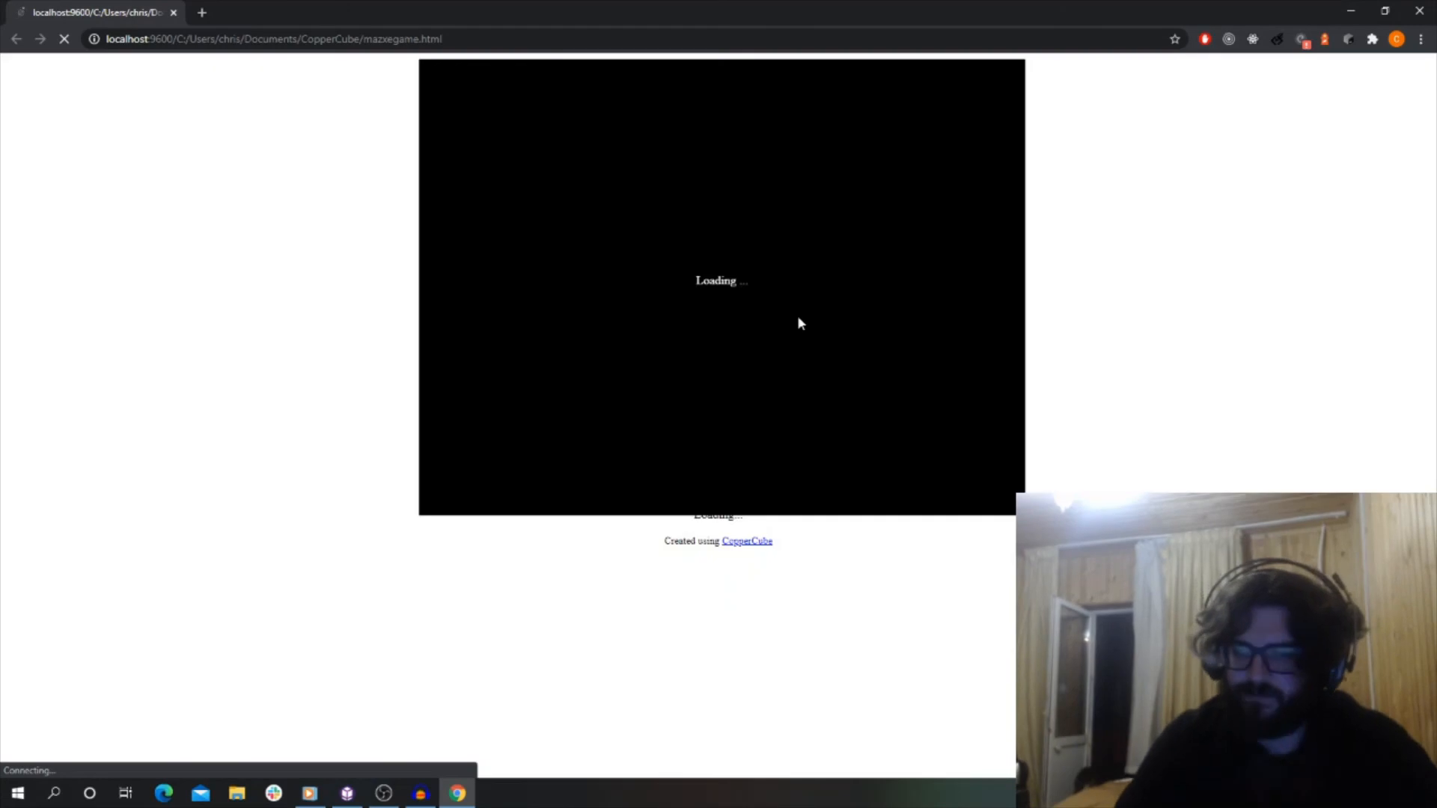
{"action": "left_click", "coordinate": [683, 265]}
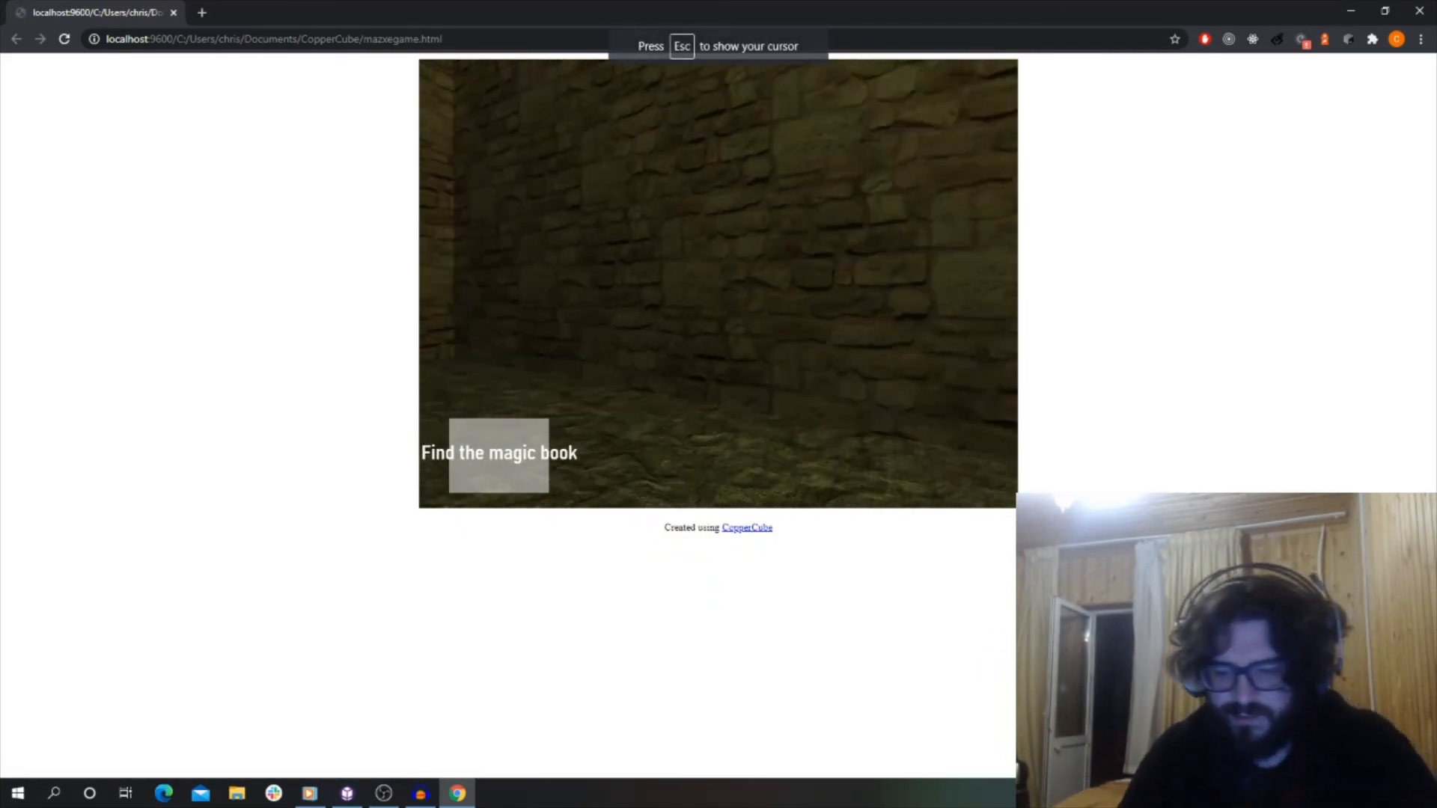
{"action": "key", "text": "w"}
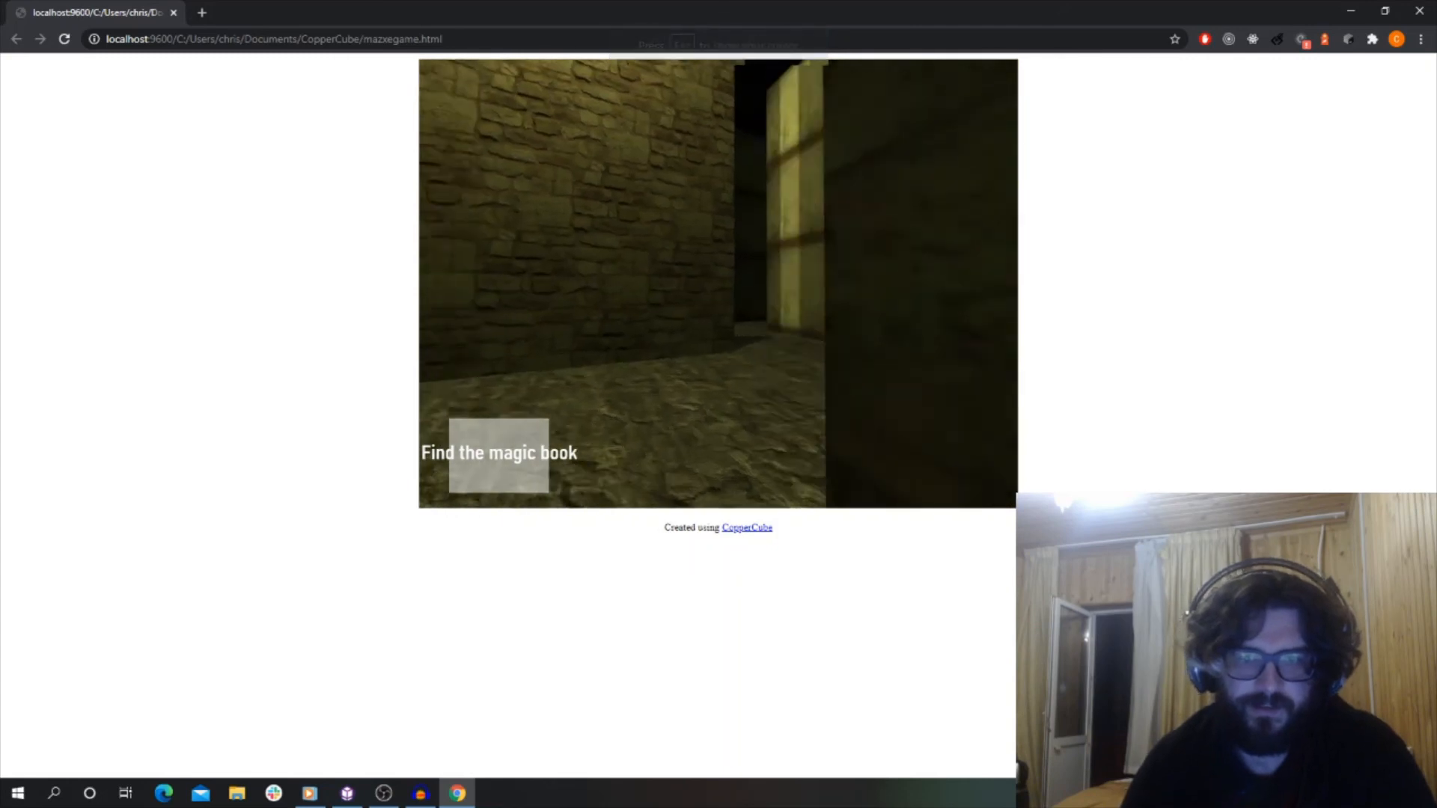
{"action": "key", "text": "w"}
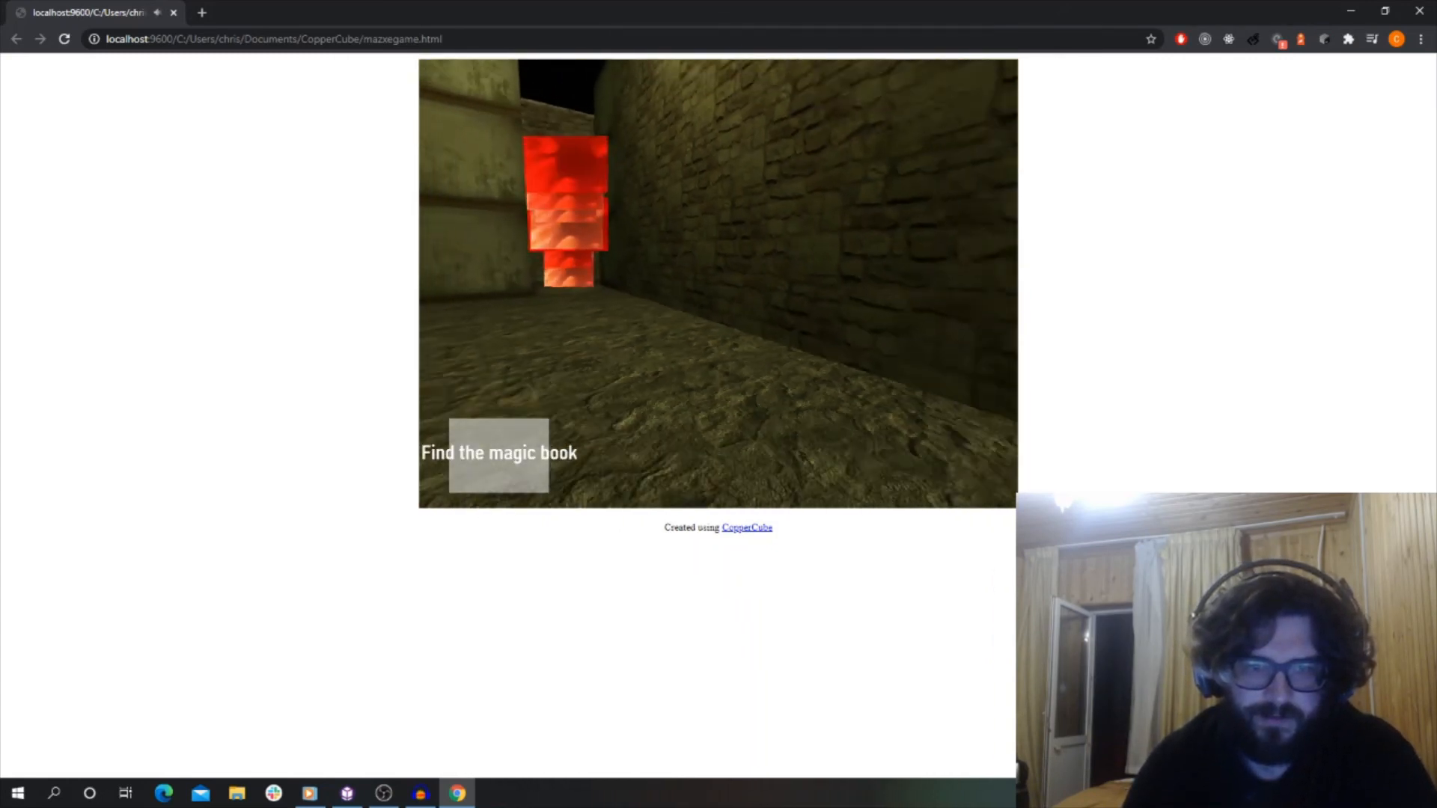
{"action": "key", "text": "w"}
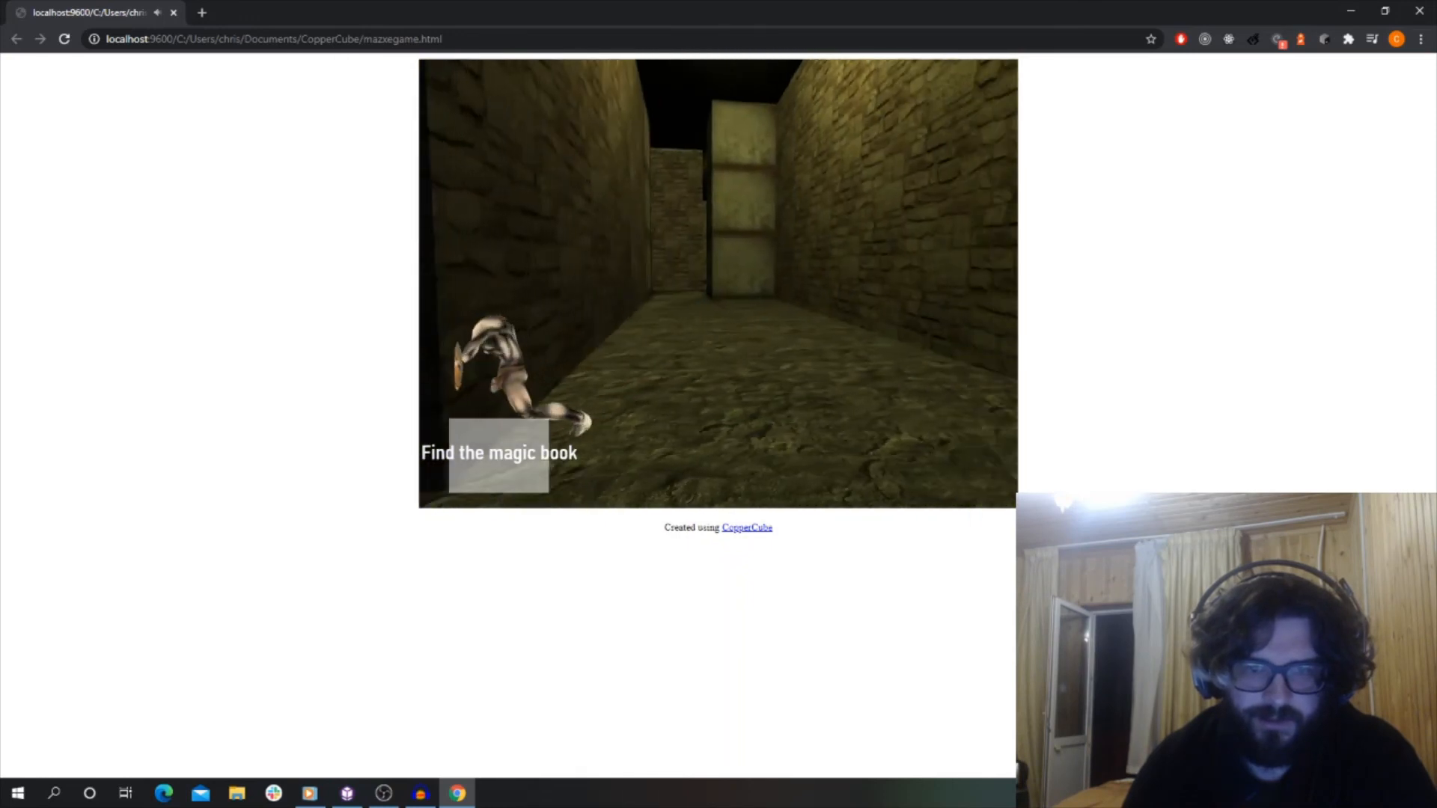
{"action": "key", "text": "w"}
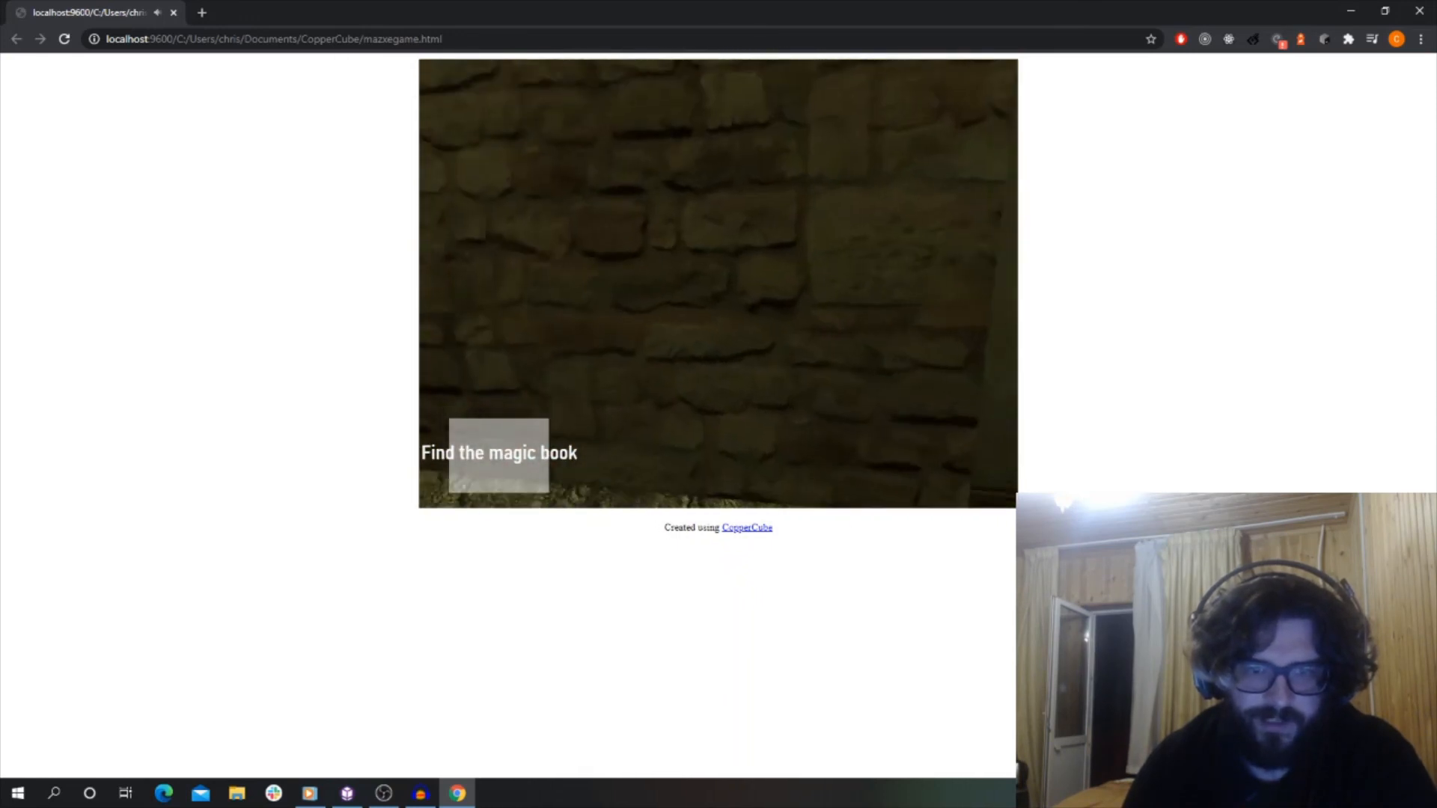
{"action": "key", "text": "s"}
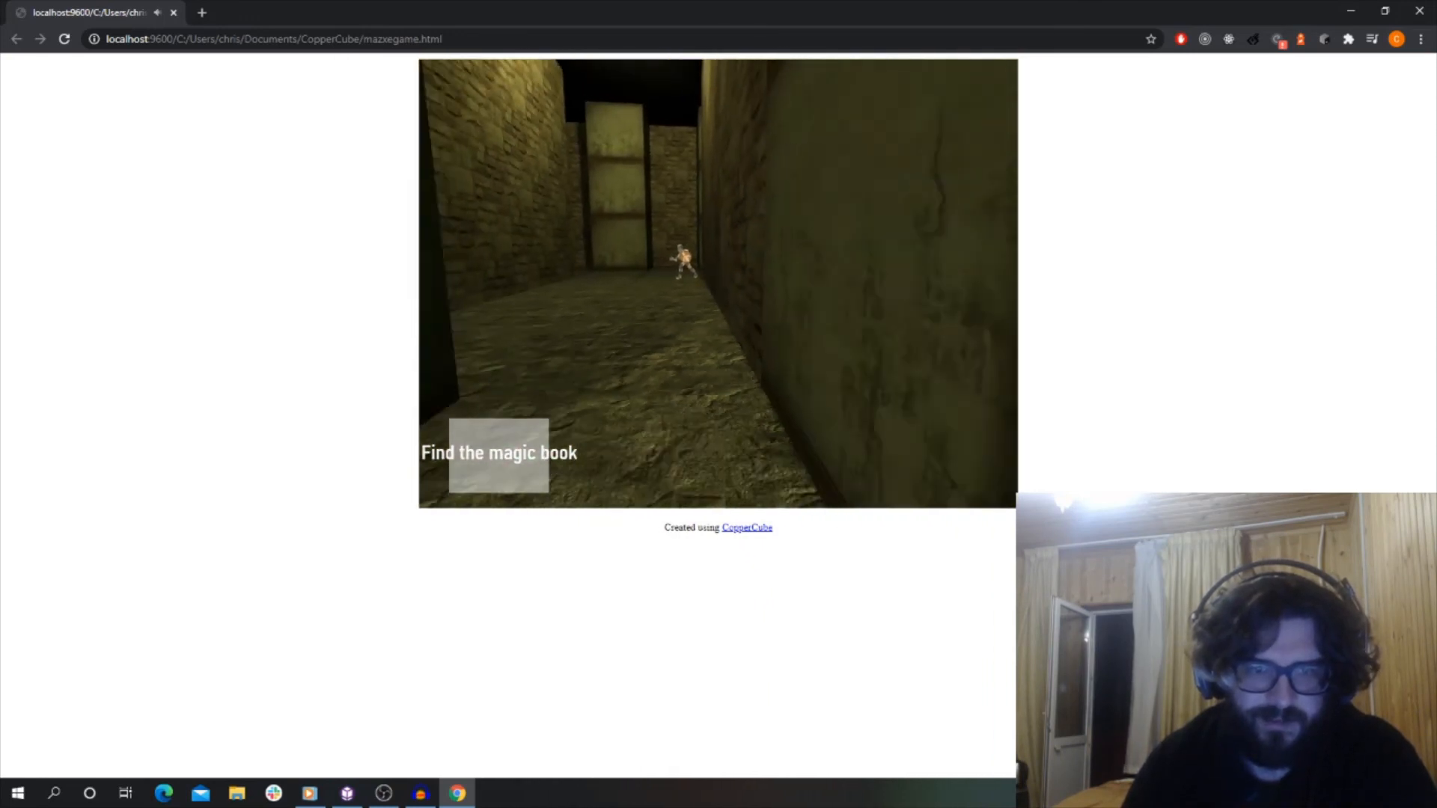
{"action": "key", "text": "w"}
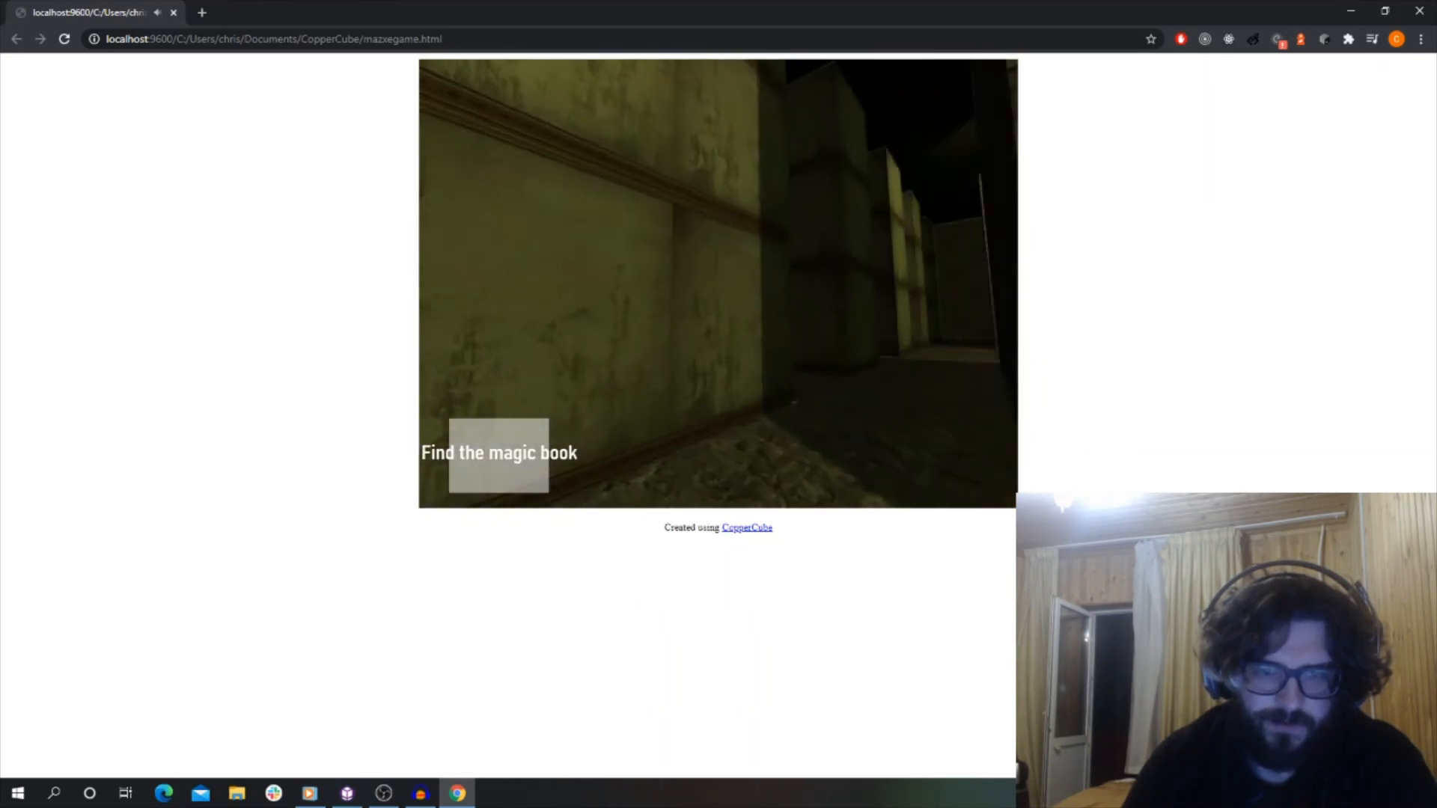
Walk on through the dark corridors up to the green-lit magic book to test its proximity trigger.
{"action": "key", "text": "w"}
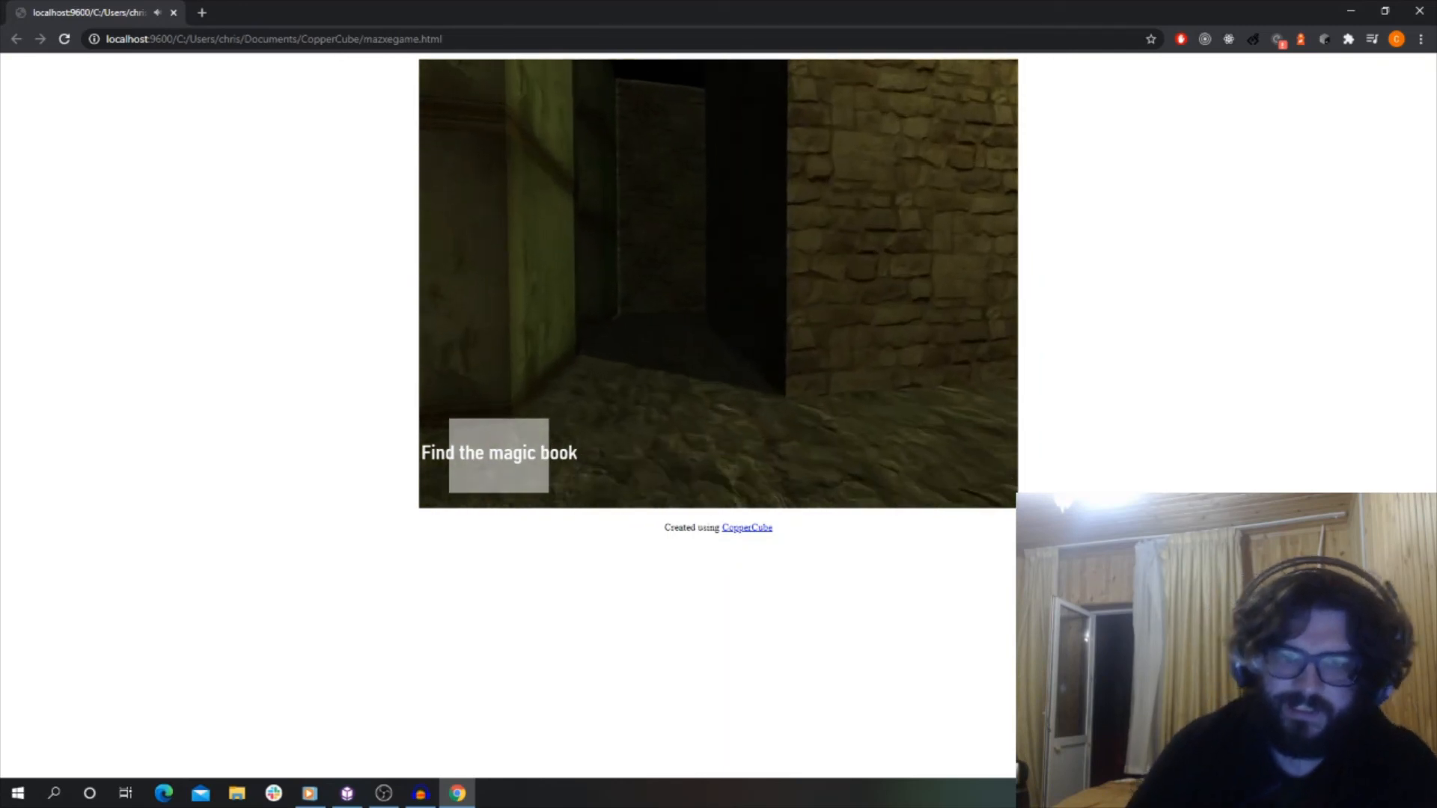
{"action": "key", "text": "w"}
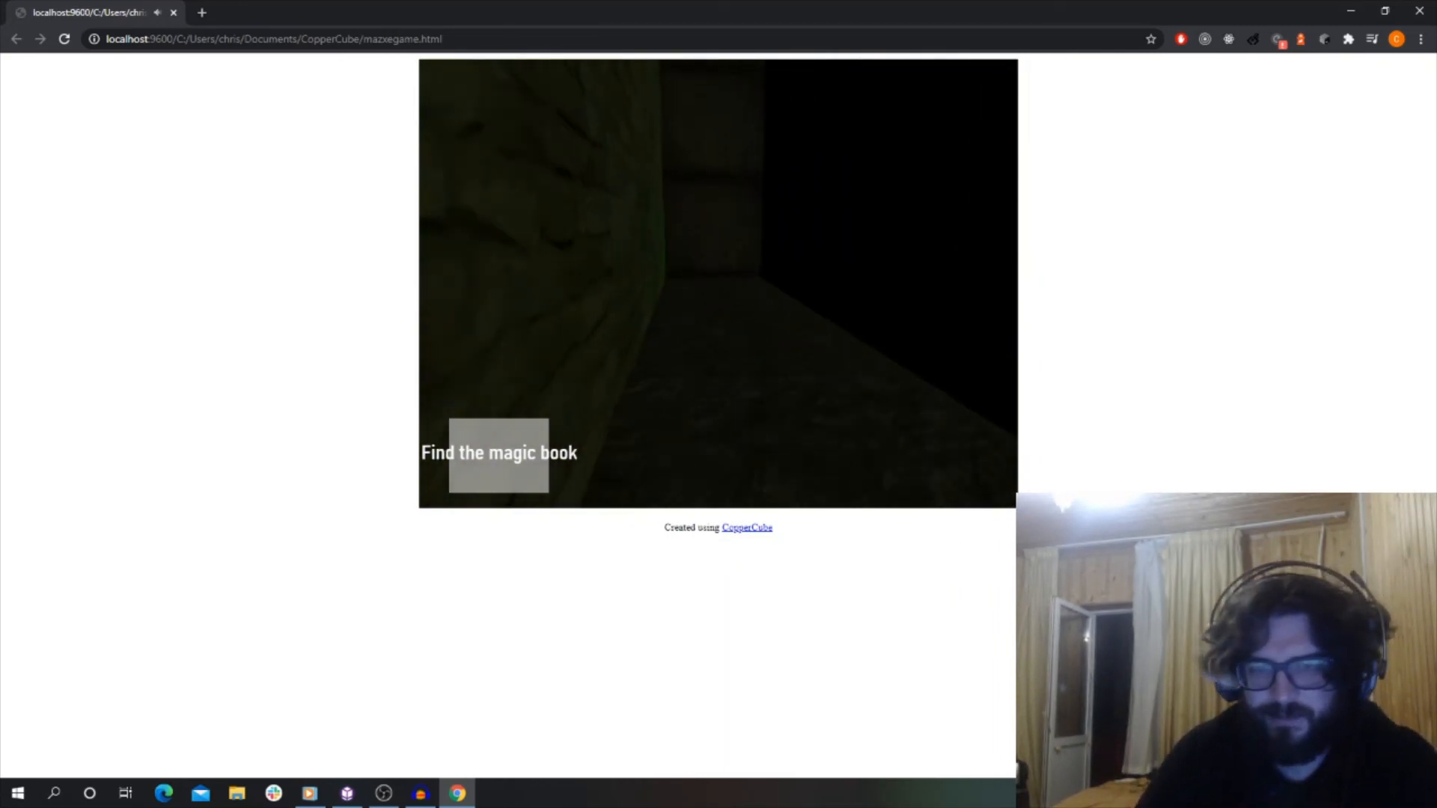
{"action": "key", "text": "w"}
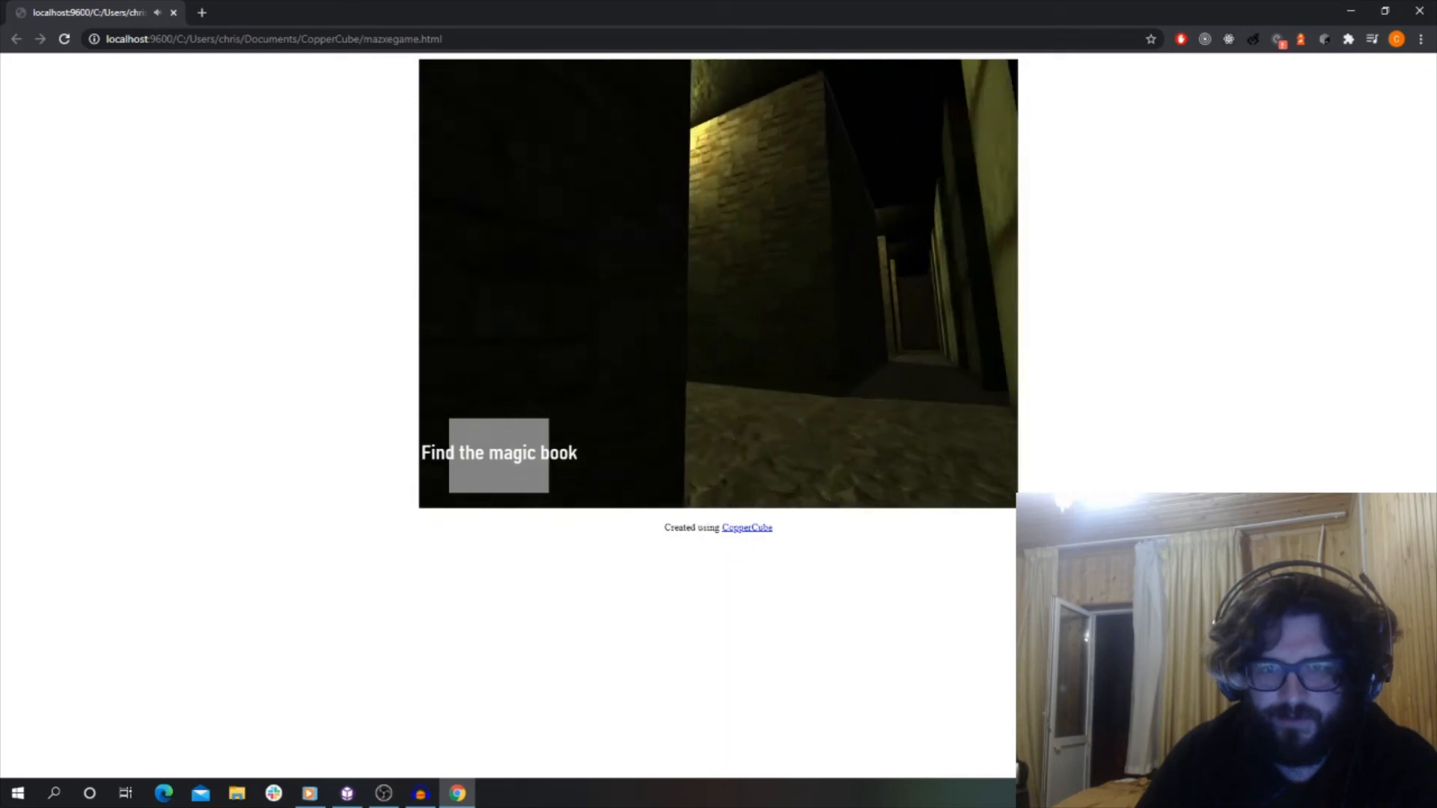
{"action": "key", "text": "w"}
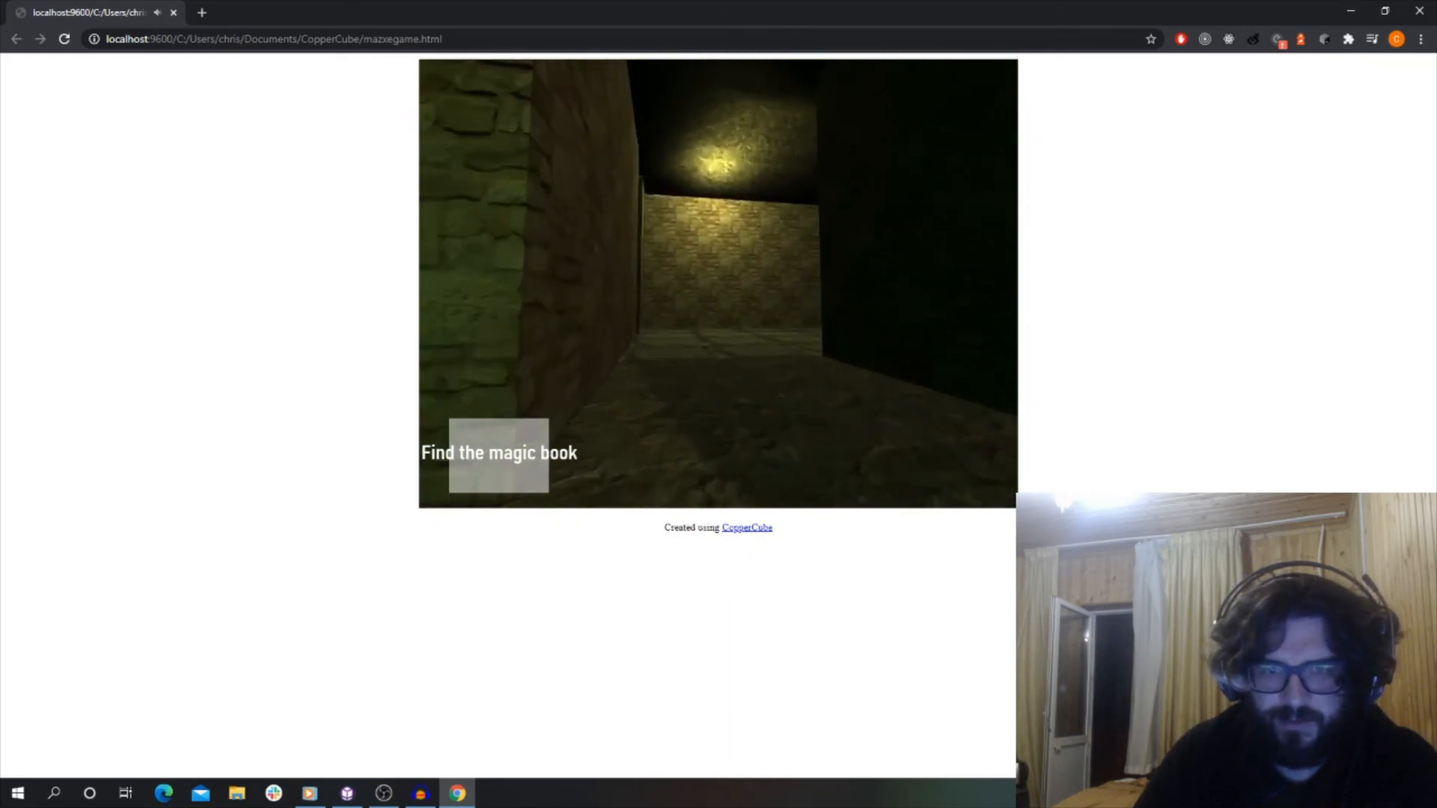
{"action": "key", "text": "w"}
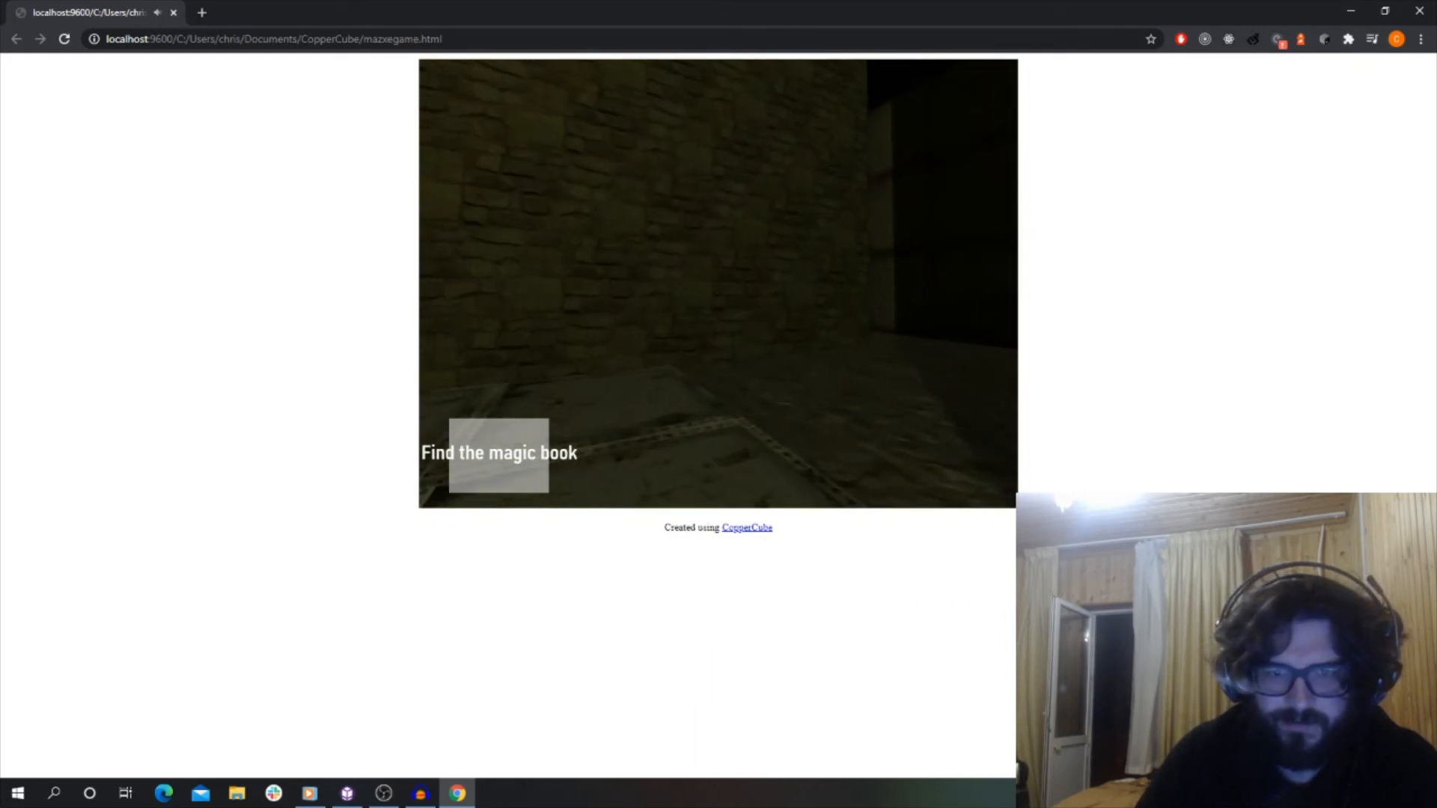
{"action": "key", "text": "w"}
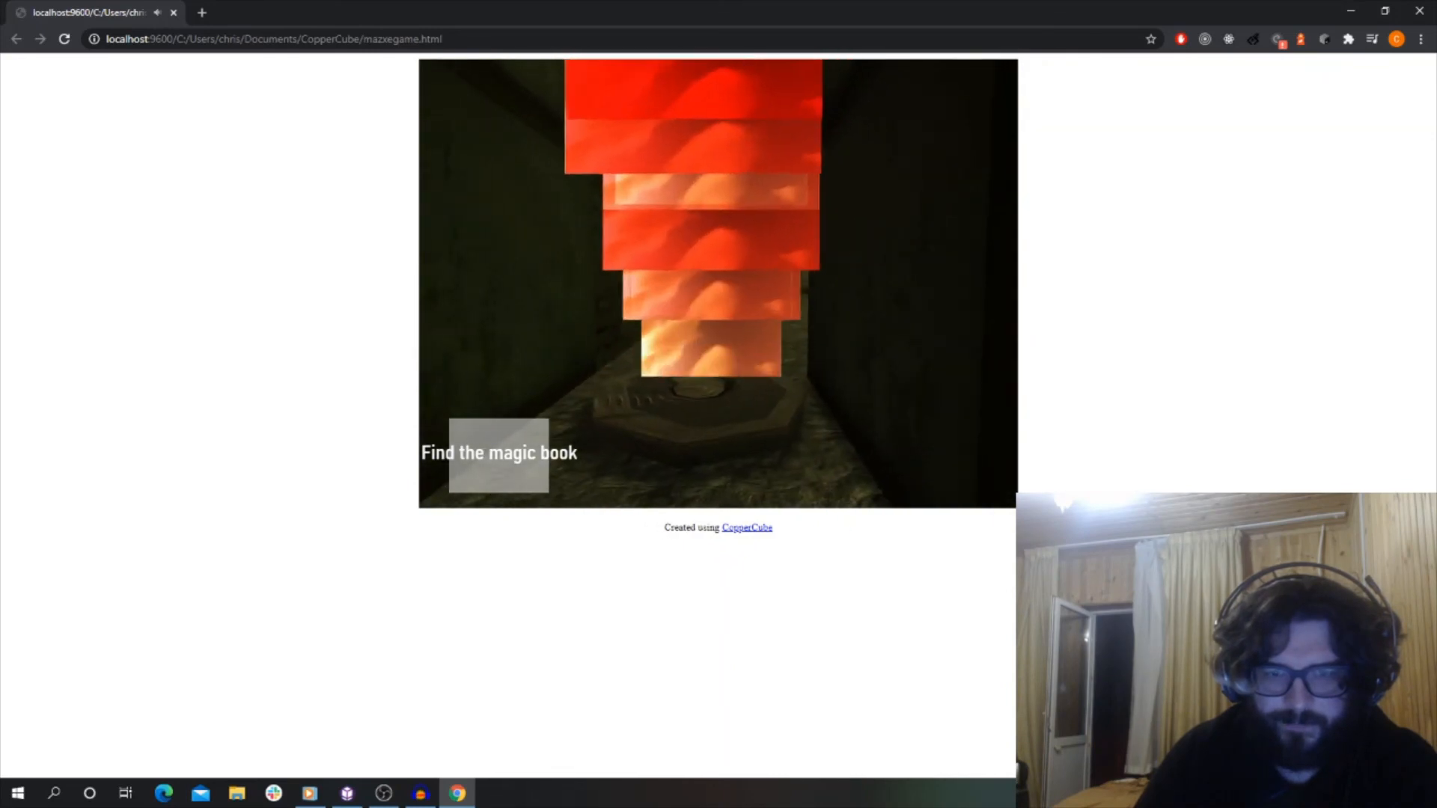
{"action": "key", "text": "w"}
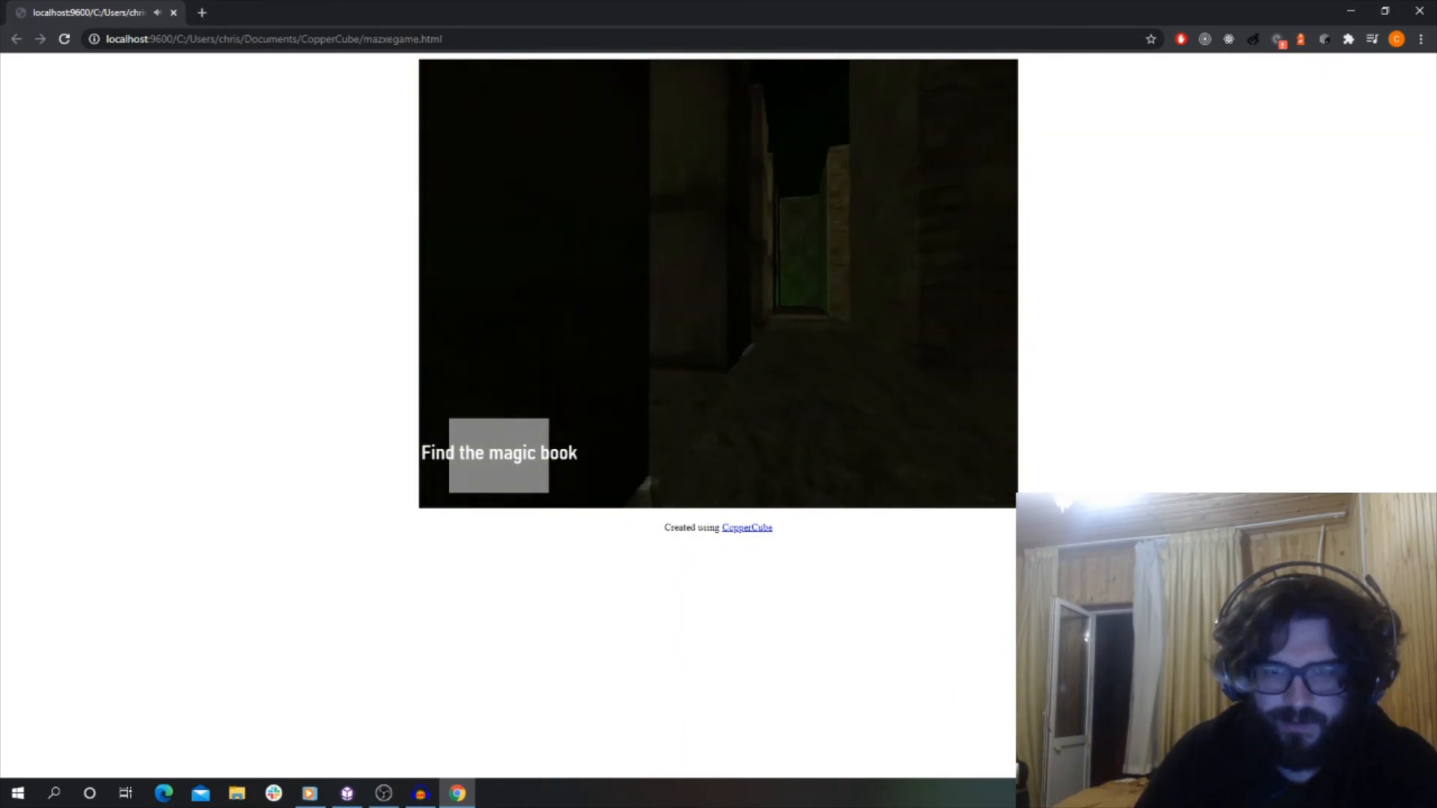
{"action": "key", "text": "w"}
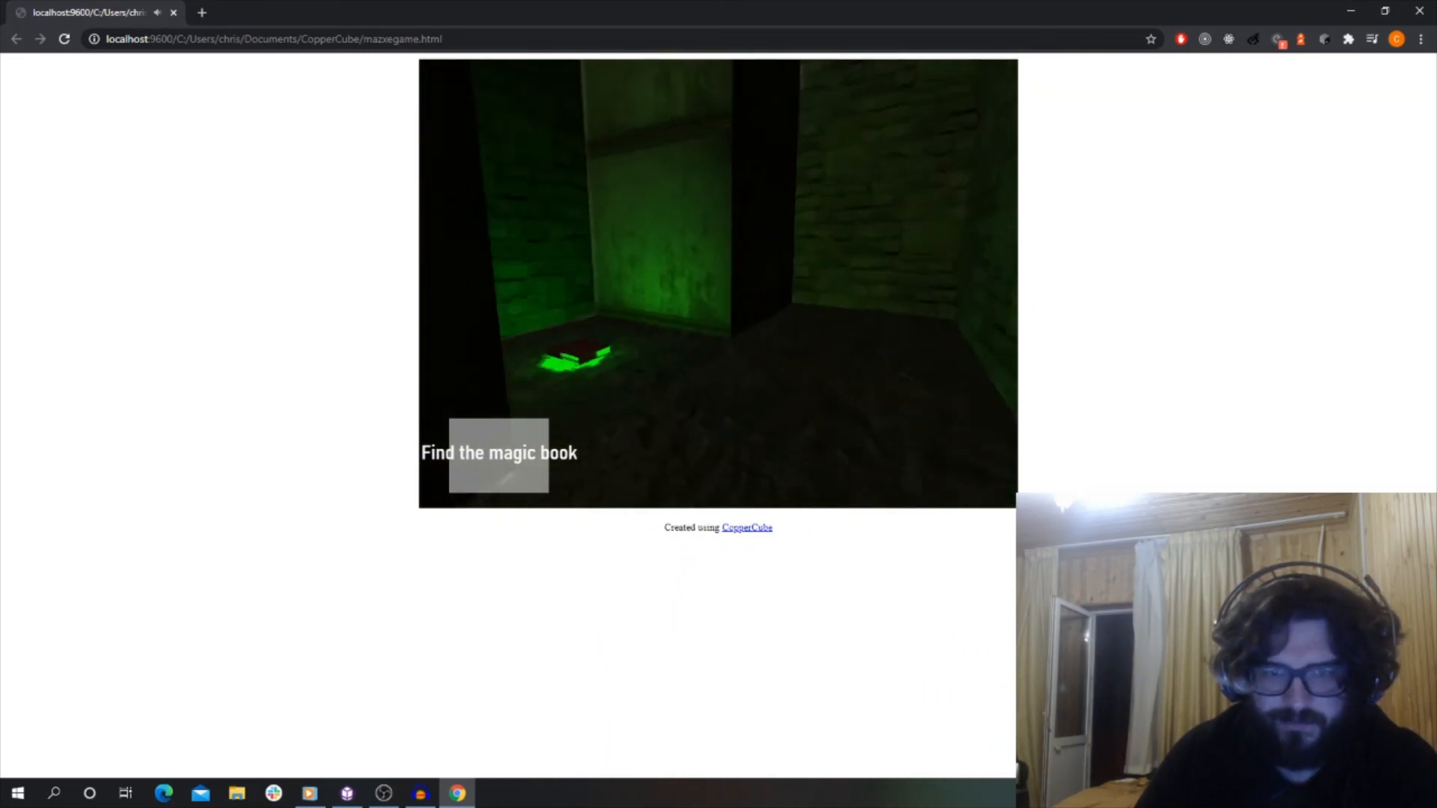
{"action": "key", "text": "w"}
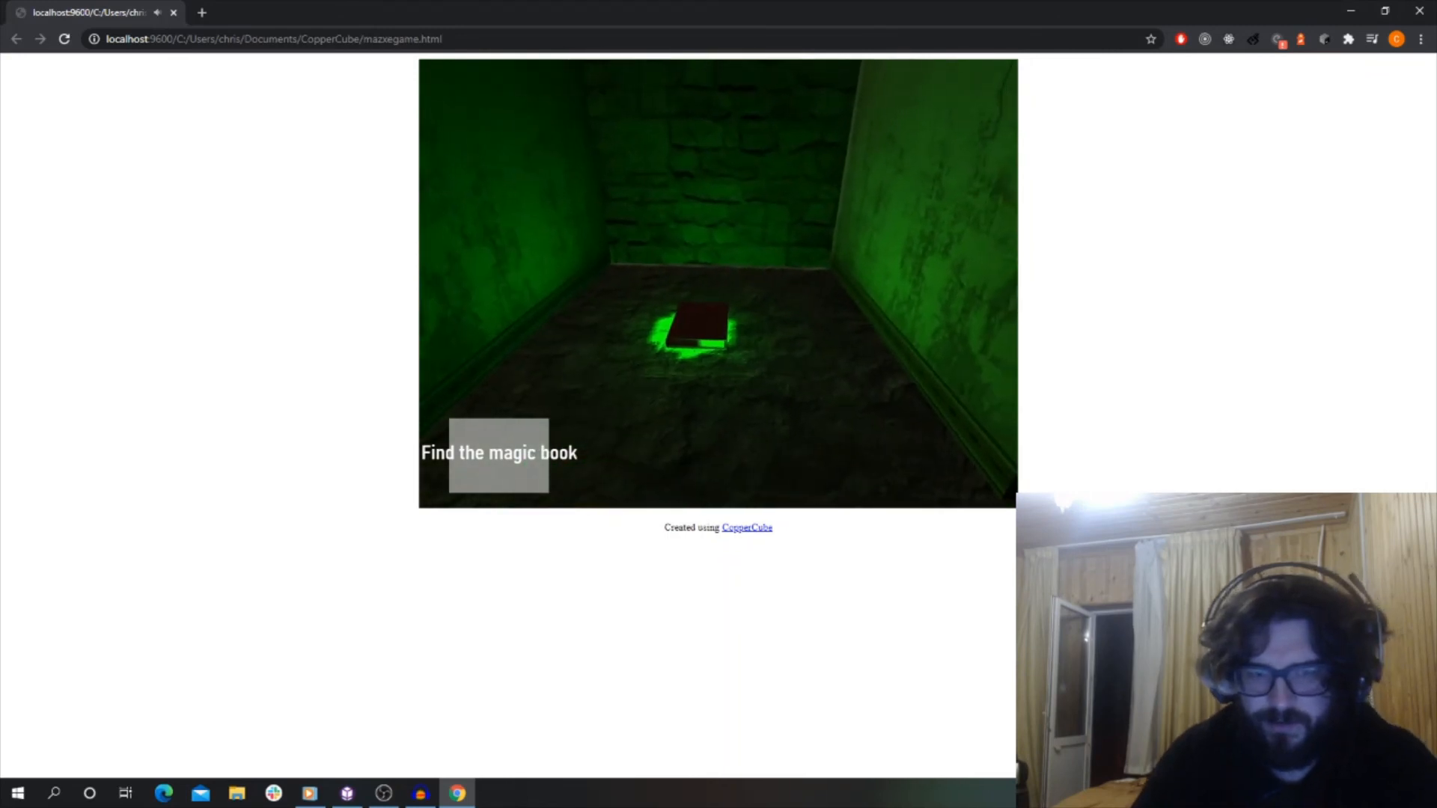
Back away from the magic book to finish the proximity test, and close the WebGL test to return to the CopperCube editor.
{"action": "key", "text": "s"}
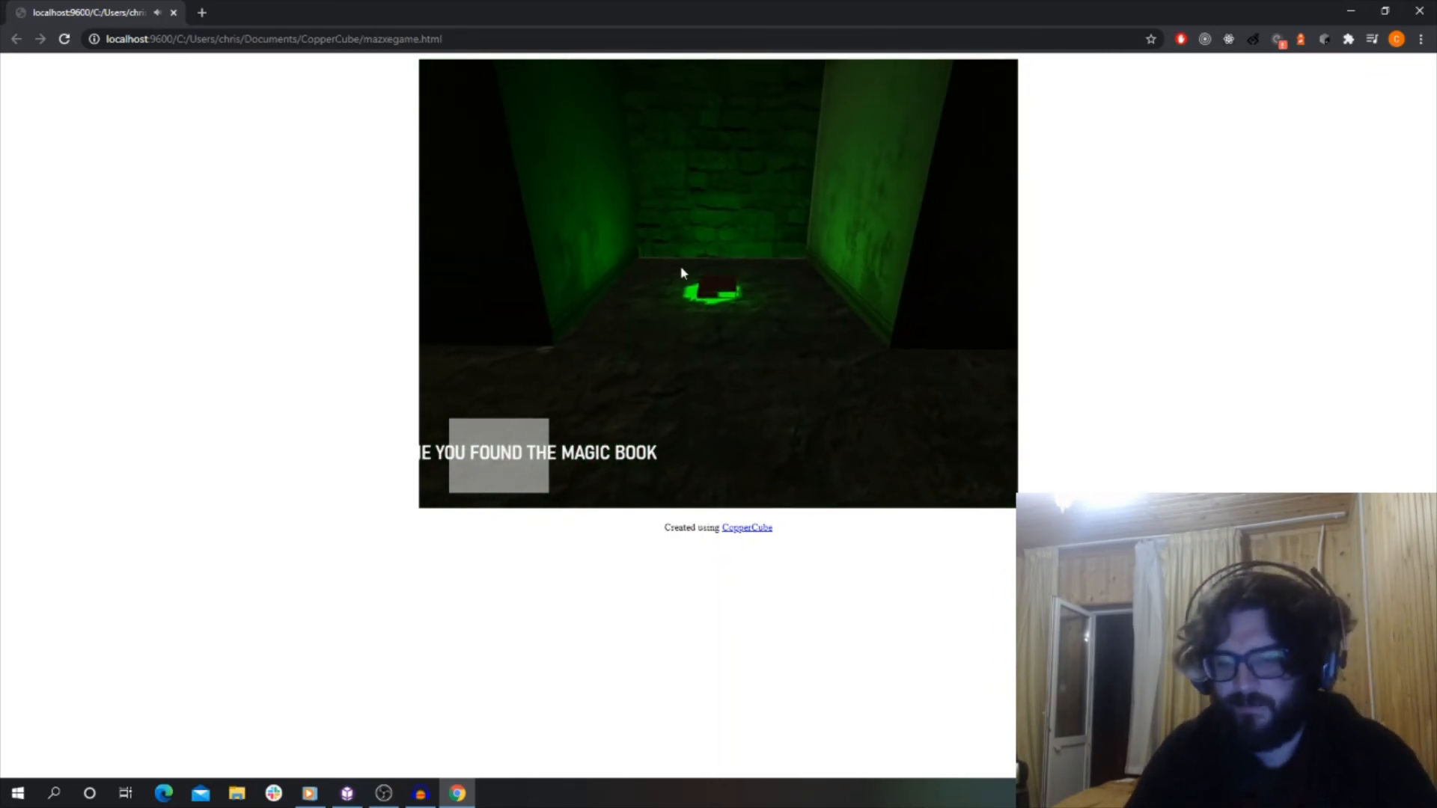
{"action": "left_click", "coordinate": [1420, 10]}
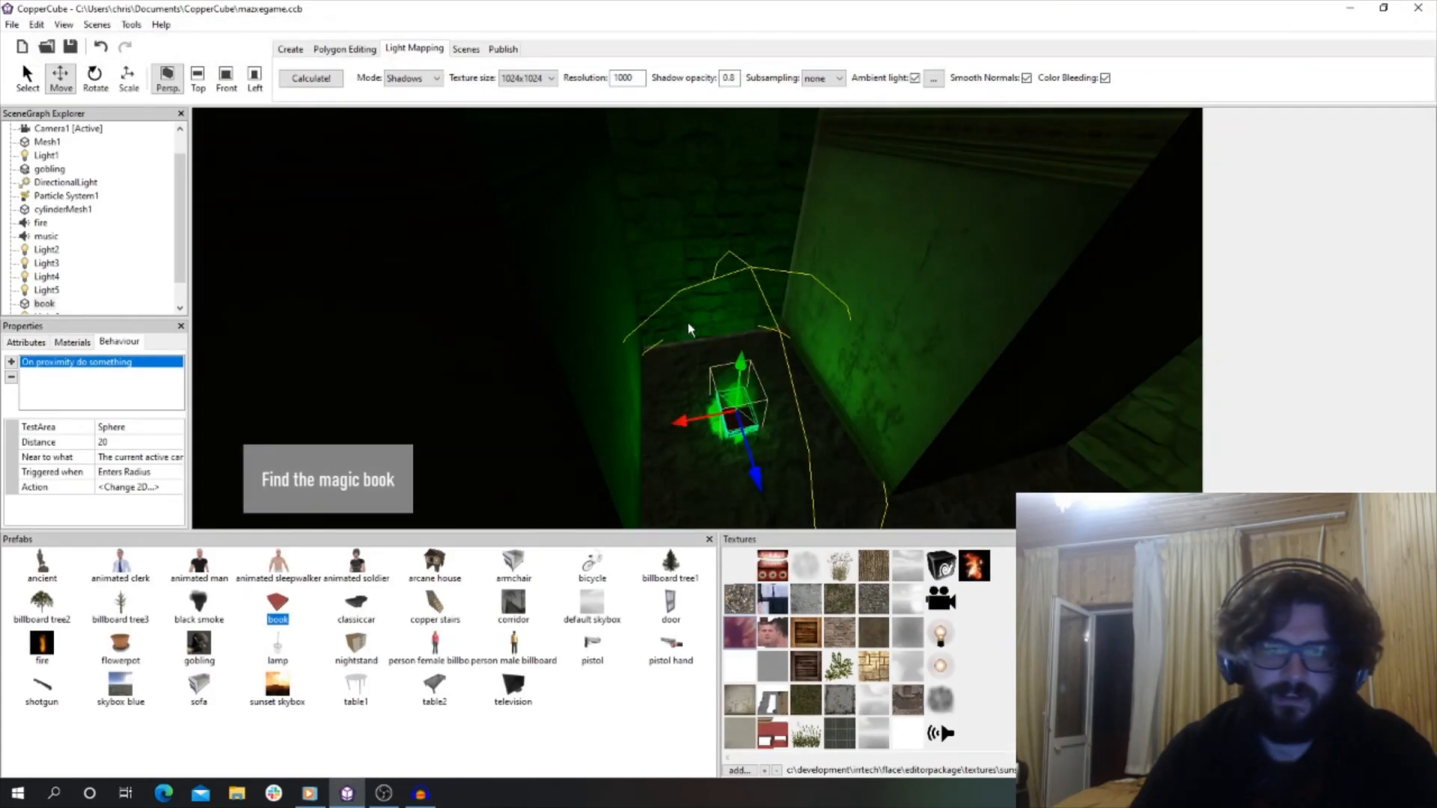
{"action": "scroll", "coordinate": [662, 352], "scroll_direction": "down", "scroll_amount": 6}
{"action": "scroll", "coordinate": [661, 356], "scroll_direction": "down", "scroll_amount": 6}
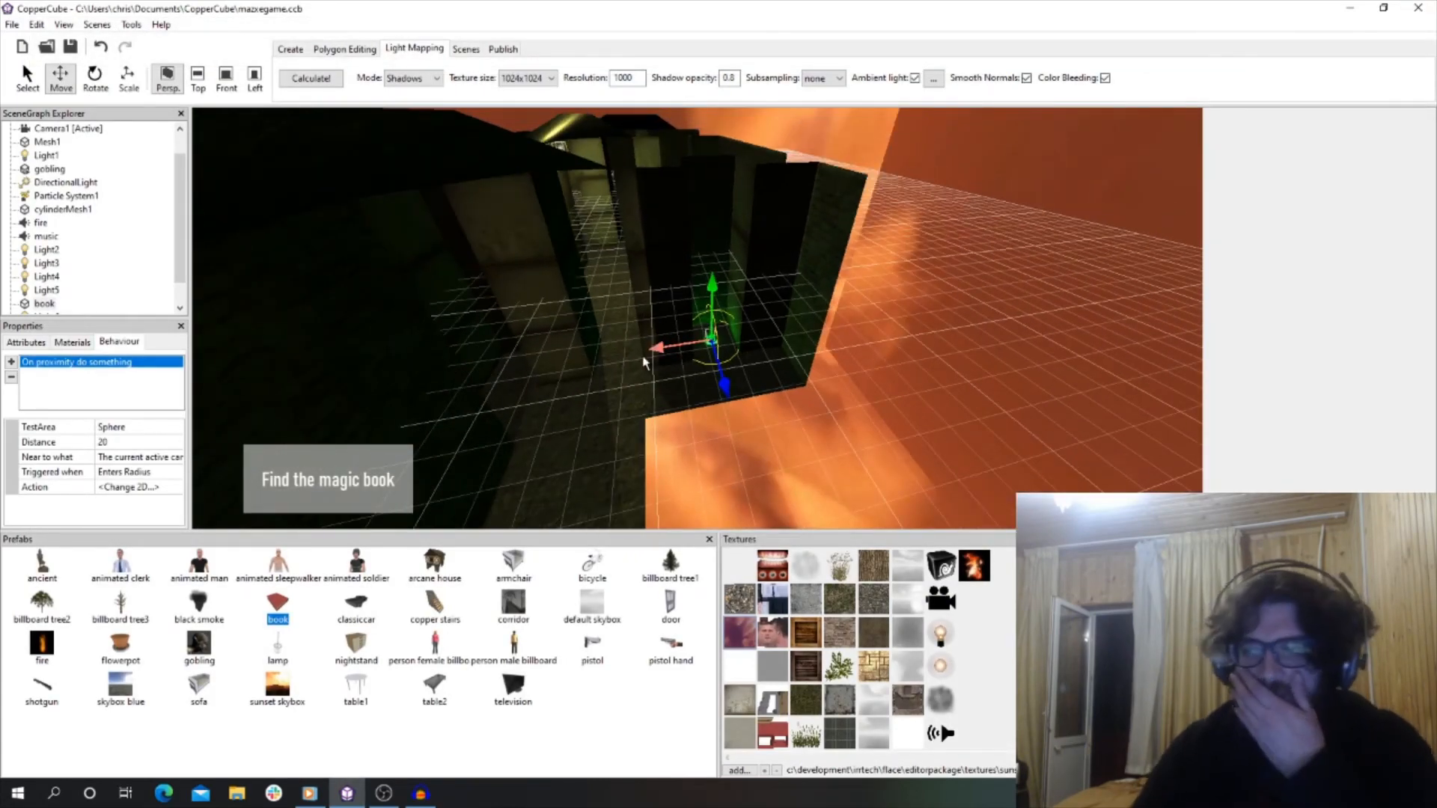
{"action": "scroll", "coordinate": [629, 383], "scroll_direction": "up", "scroll_amount": 7}
{"action": "scroll", "coordinate": [551, 363], "scroll_direction": "up", "scroll_amount": 10}
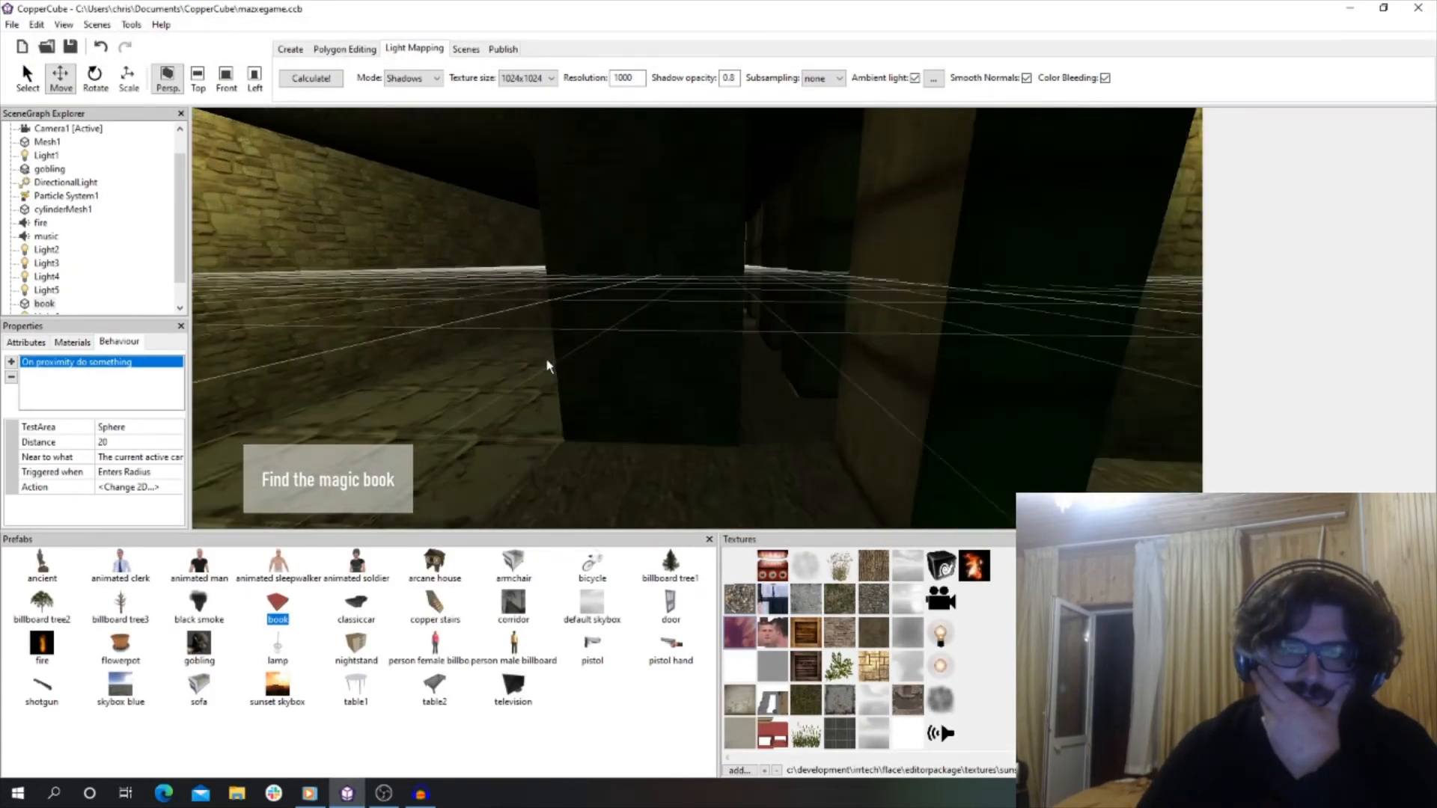
{"action": "scroll", "coordinate": [555, 363], "scroll_direction": "up", "scroll_amount": 10}
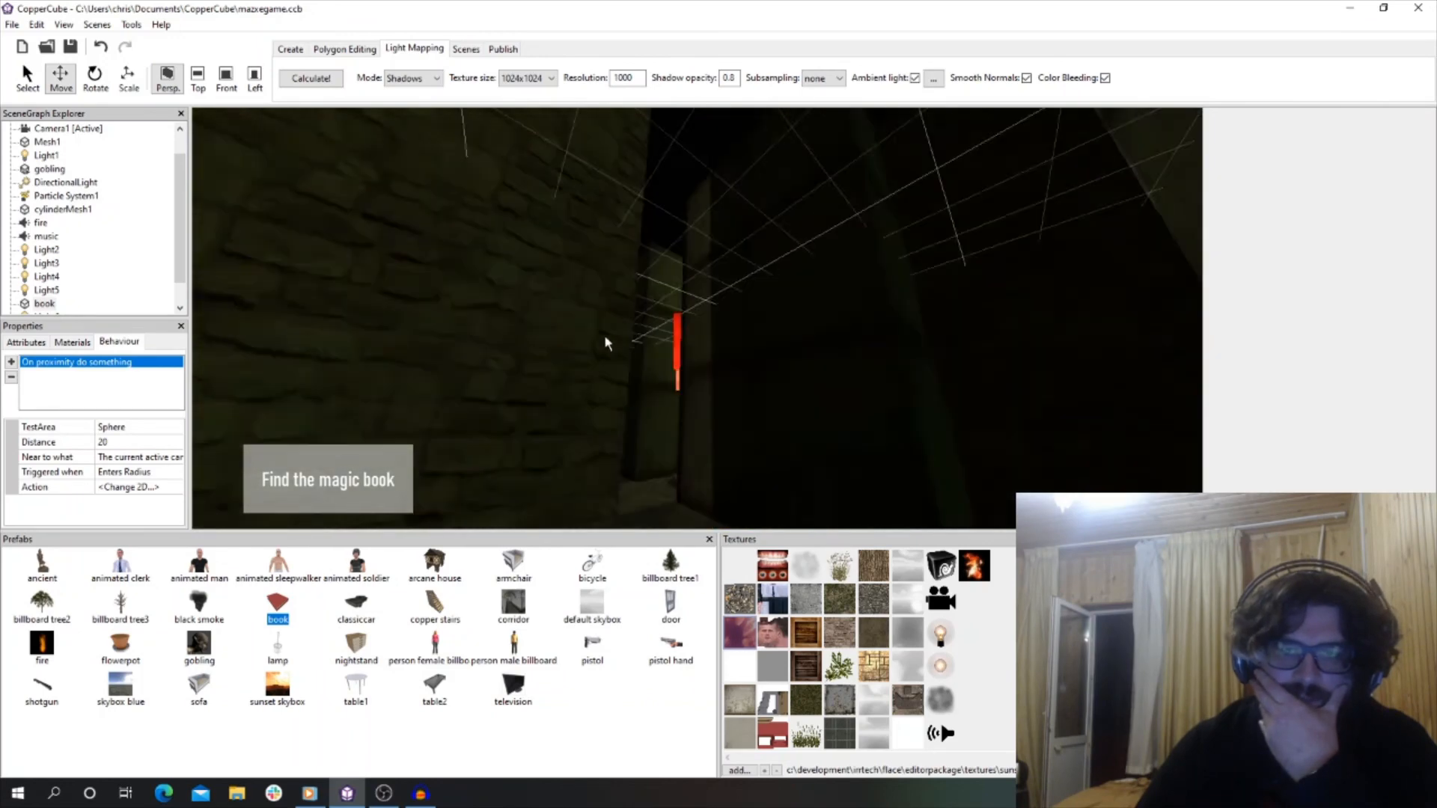
{"action": "scroll", "coordinate": [589, 371], "scroll_direction": "up", "scroll_amount": 5}
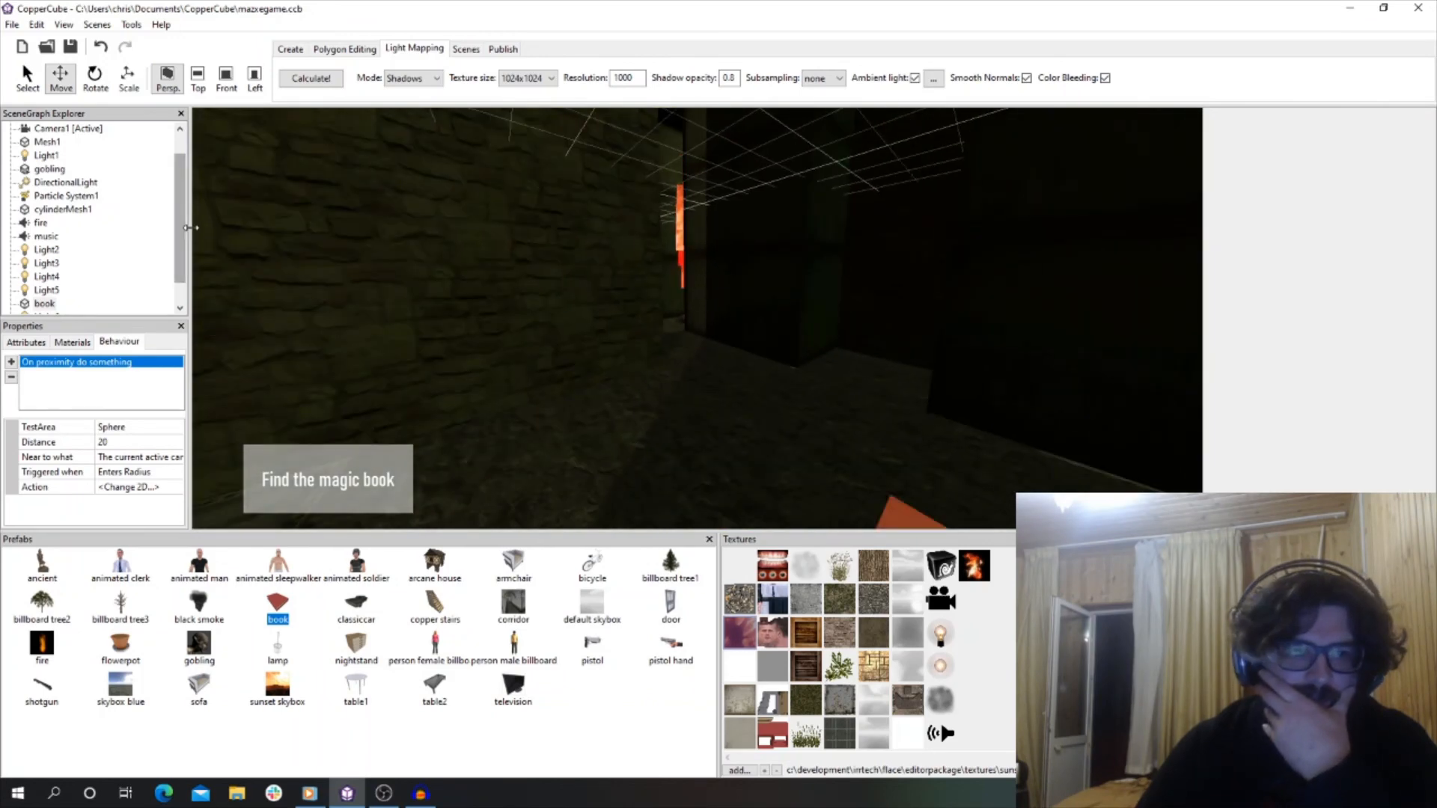
{"action": "scroll", "coordinate": [580, 262], "scroll_direction": "up", "scroll_amount": 4}
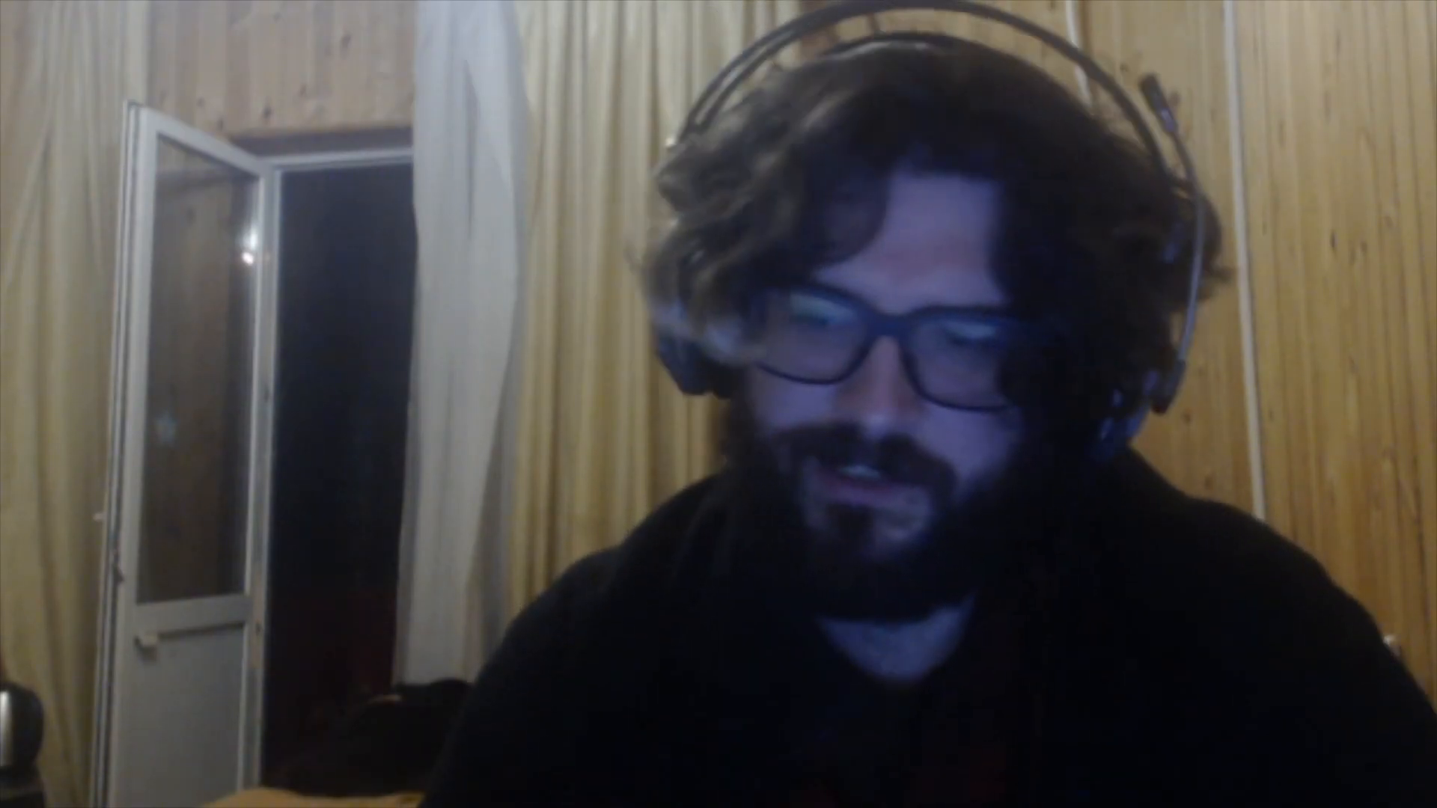